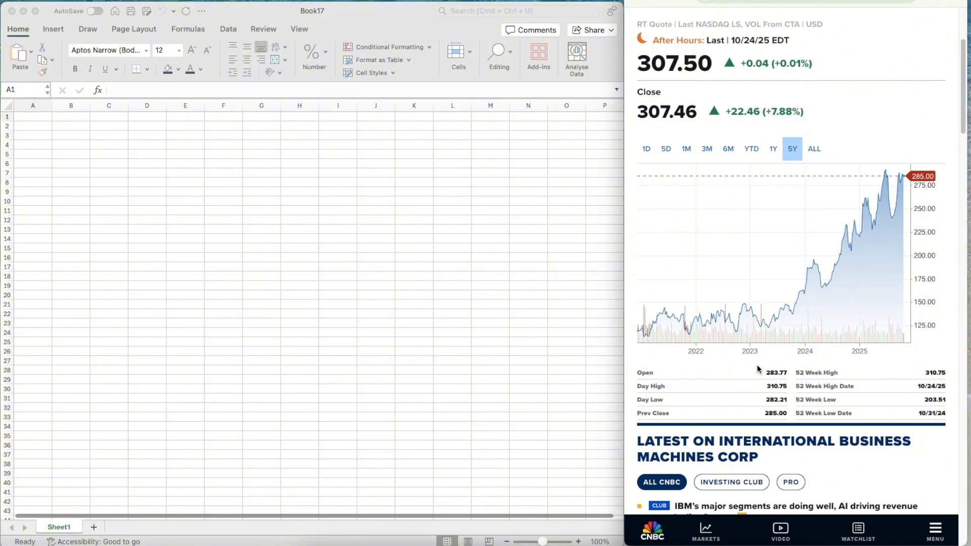
Hide the sheet's gridlines and freeze its first column
{"action": "mouse_move", "coordinate": [773, 333]}
{"action": "left_click", "coordinate": [297, 133]}
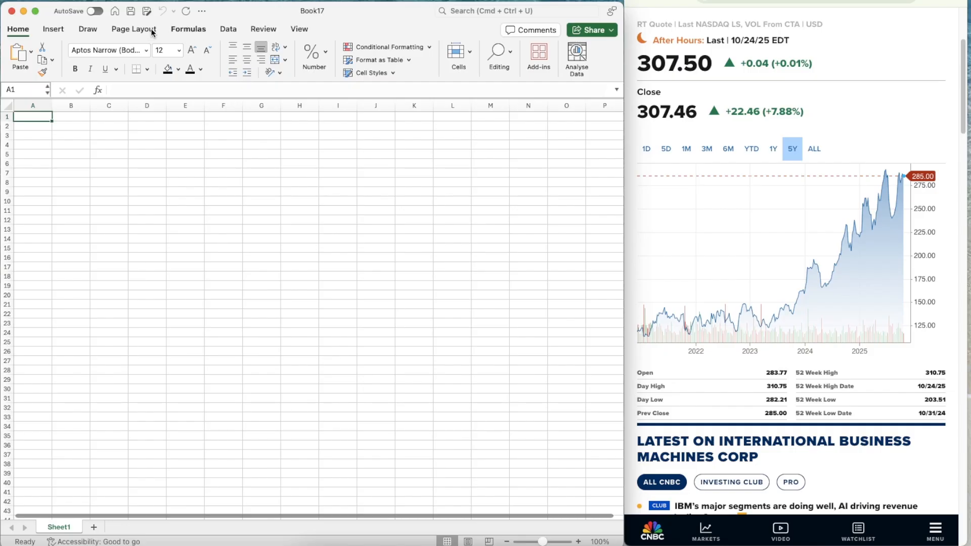
{"action": "left_click", "coordinate": [134, 29]}
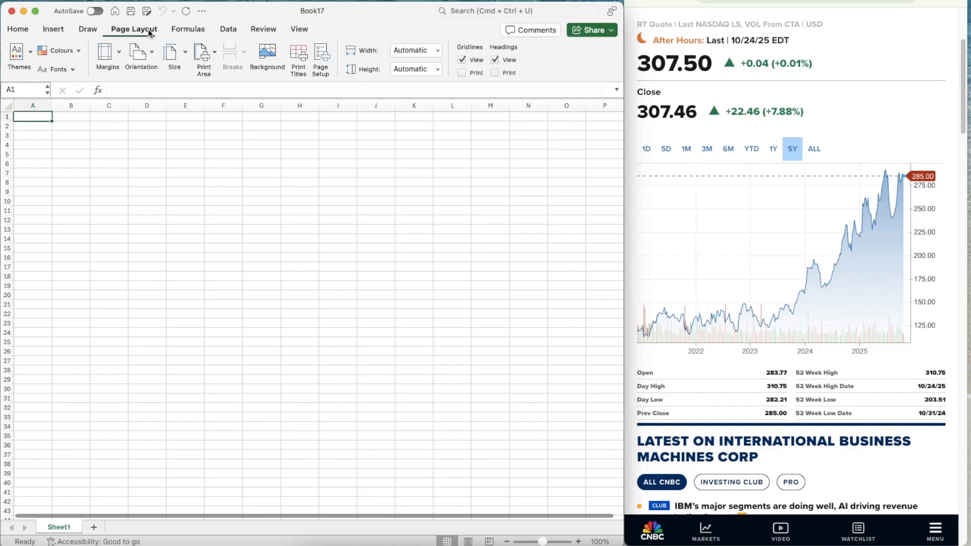
{"action": "left_click", "coordinate": [462, 60]}
{"action": "left_click", "coordinate": [300, 29]}
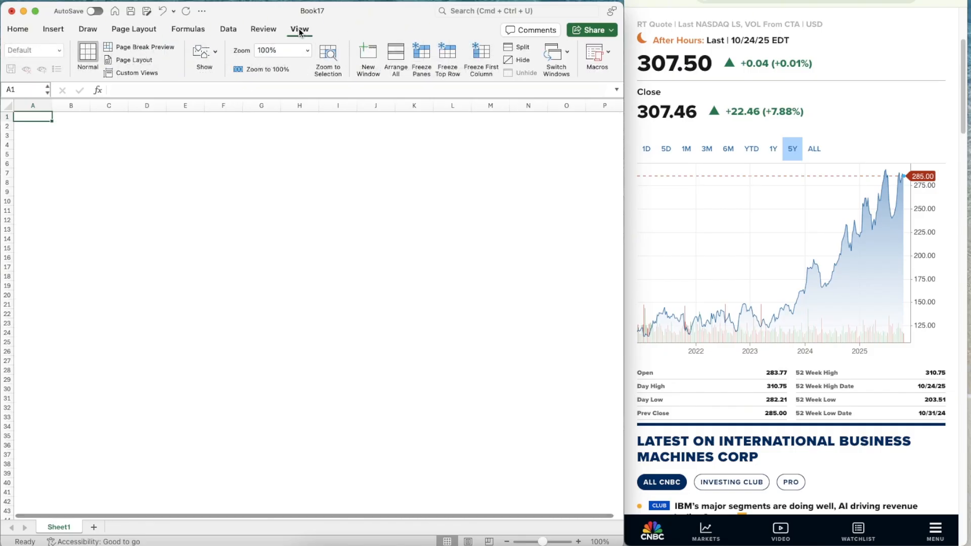
{"action": "left_click", "coordinate": [488, 54]}
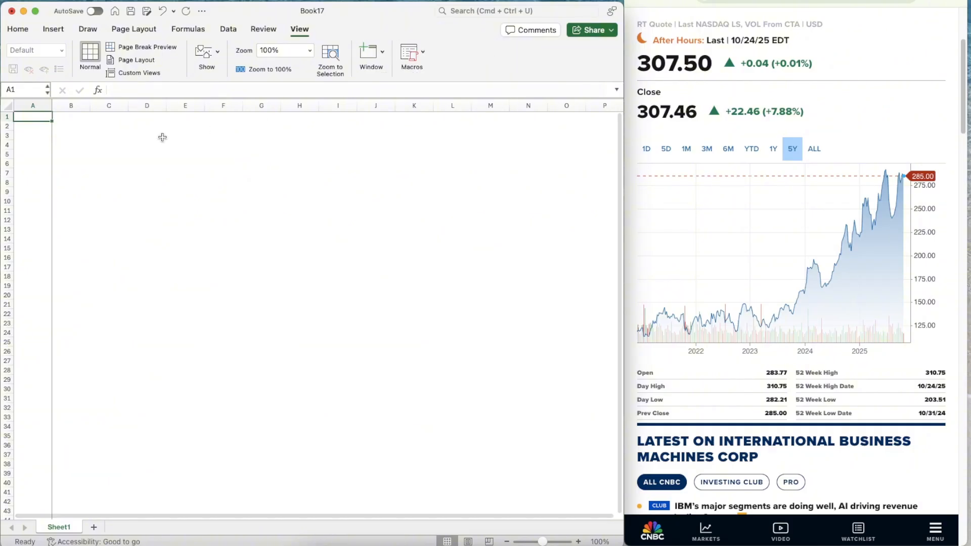
Insert a narrow blank column before column A and widen column B to 21.83
{"action": "left_click", "coordinate": [28, 105]}
{"action": "right_click", "coordinate": [28, 104]}
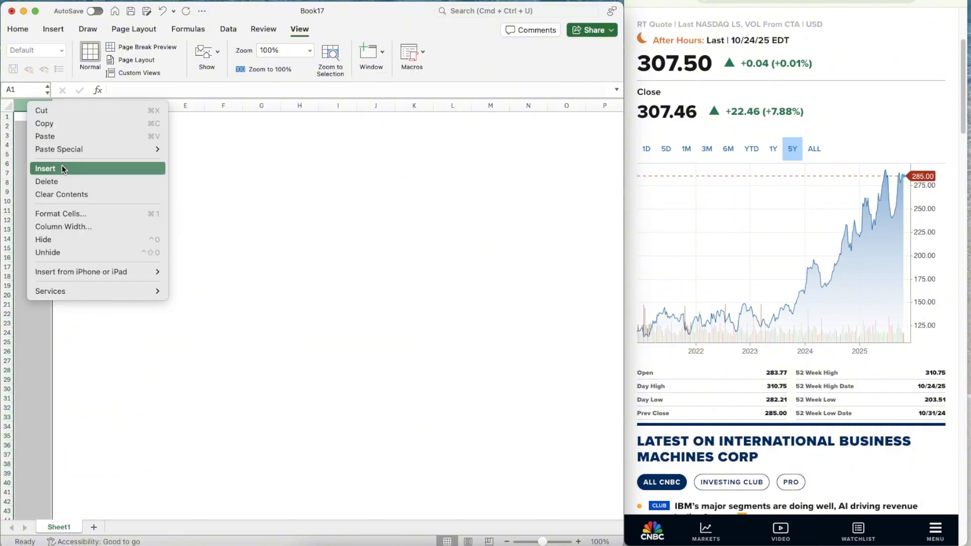
{"action": "left_click", "coordinate": [62, 167]}
{"action": "left_click_drag", "start_coordinate": [52, 104], "coordinate": [107, 106]}
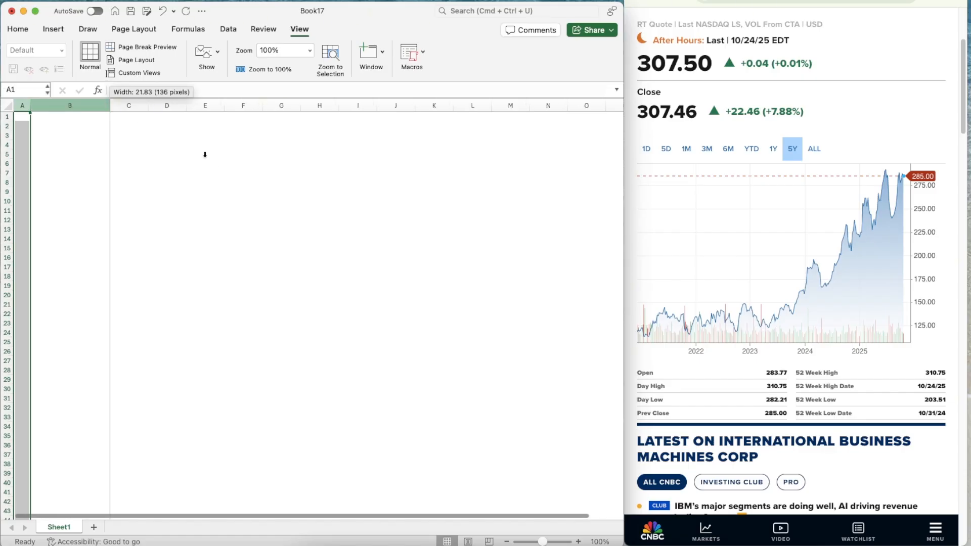
{"action": "left_click", "coordinate": [215, 167]}
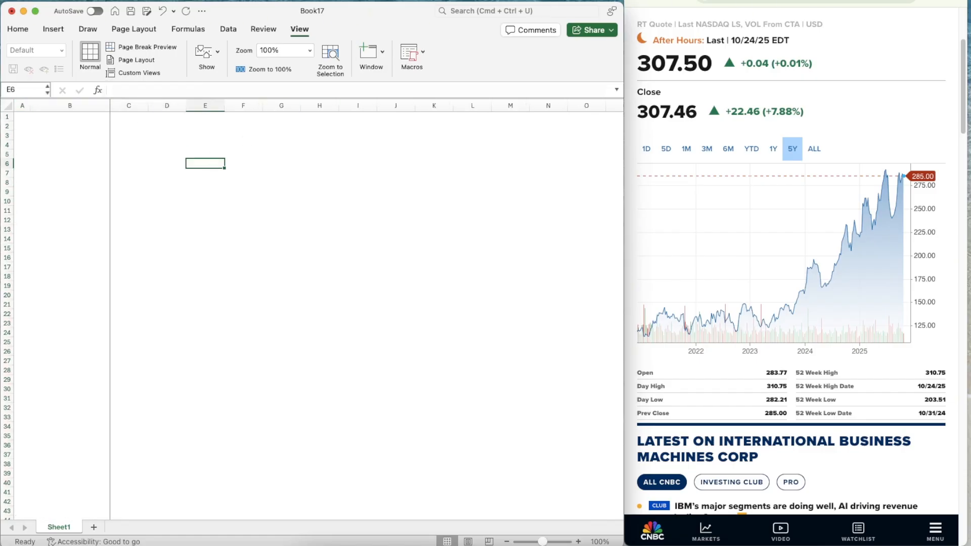
Switch to the browser's SEC filing search and review IBM's recent filings, including the latest 10-Q and 8-K reports
{"action": "left_click", "coordinate": [759, 1]}
{"action": "scroll", "coordinate": [762, 158], "scroll_direction": "down", "scroll_amount": 7}
{"action": "scroll", "coordinate": [763, 158], "scroll_direction": "up", "scroll_amount": 8}
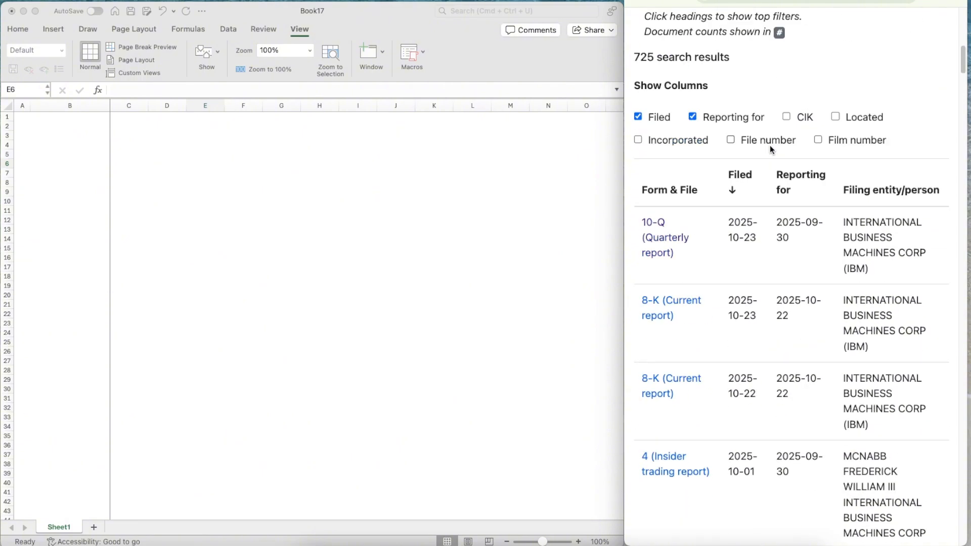
{"action": "scroll", "coordinate": [770, 145], "scroll_direction": "up", "scroll_amount": 10}
{"action": "scroll", "coordinate": [770, 144], "scroll_direction": "down", "scroll_amount": 5}
{"action": "scroll", "coordinate": [770, 145], "scroll_direction": "up", "scroll_amount": 4}
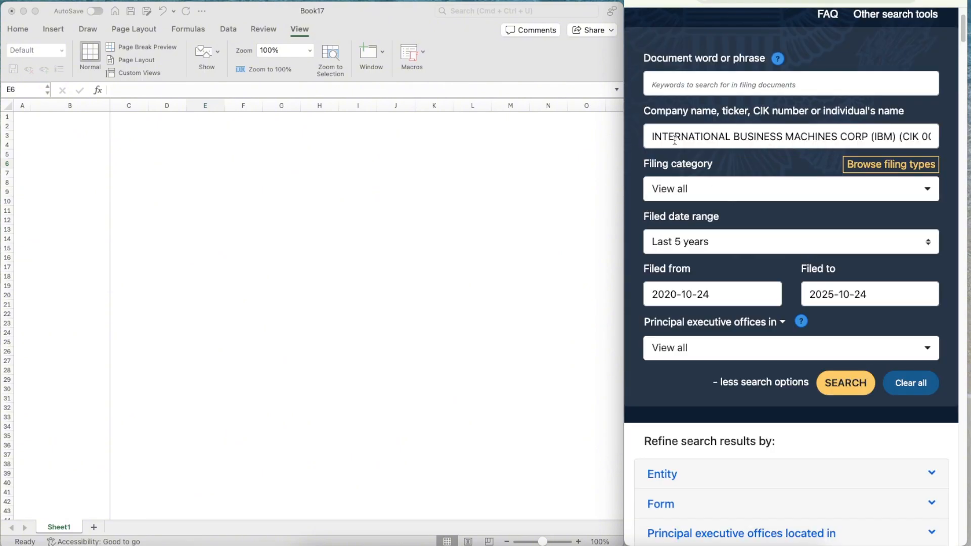
{"action": "scroll", "coordinate": [742, 173], "scroll_direction": "down", "scroll_amount": 10}
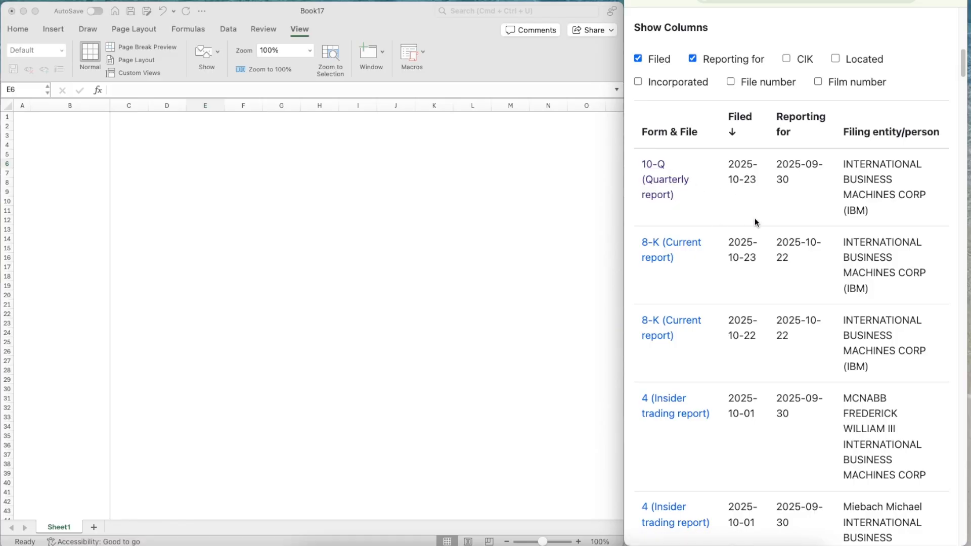
{"action": "scroll", "coordinate": [749, 238], "scroll_direction": "down", "scroll_amount": 5}
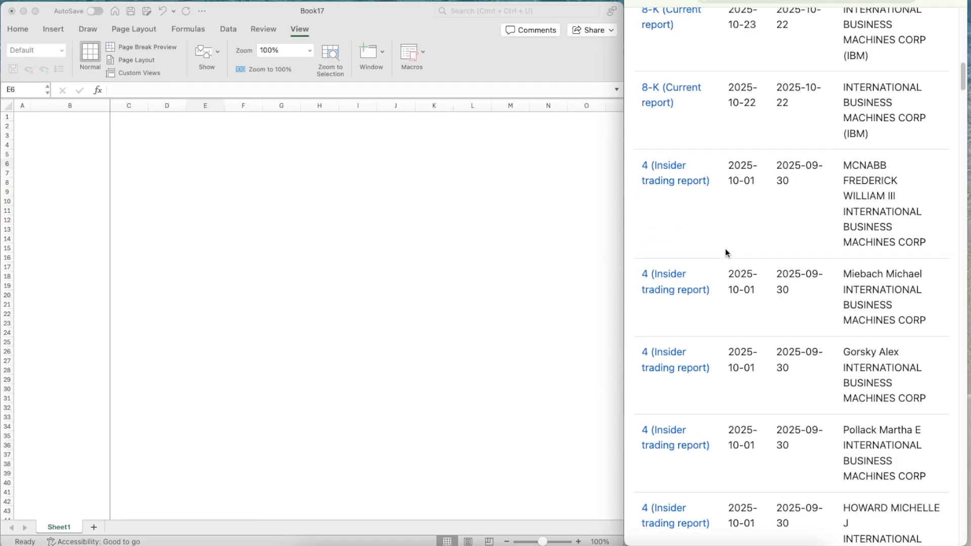
{"action": "scroll", "coordinate": [725, 248], "scroll_direction": "up", "scroll_amount": 7}
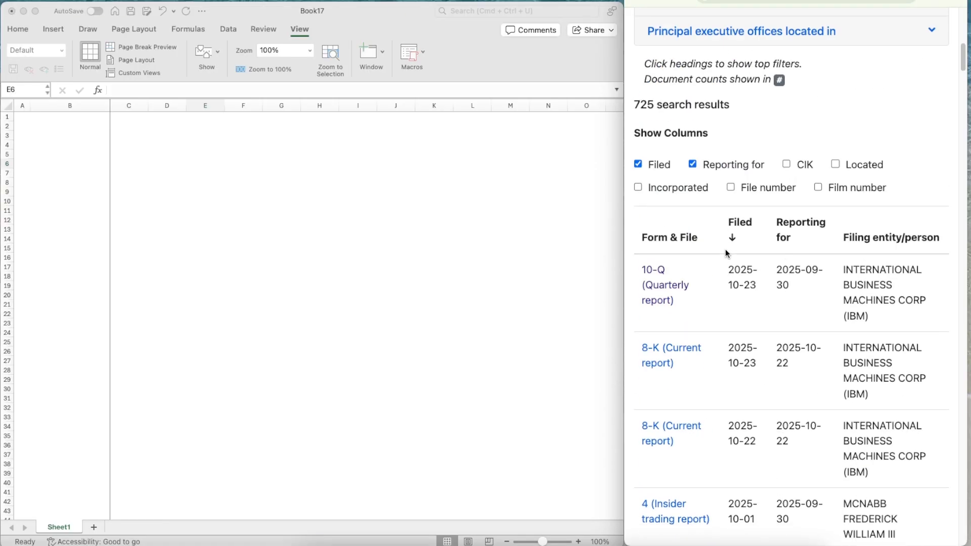
Open the 2024 IBM Annual Report and compare its revenue tables by offering and geography with those in the 10-Q
{"action": "left_click", "coordinate": [811, 3]}
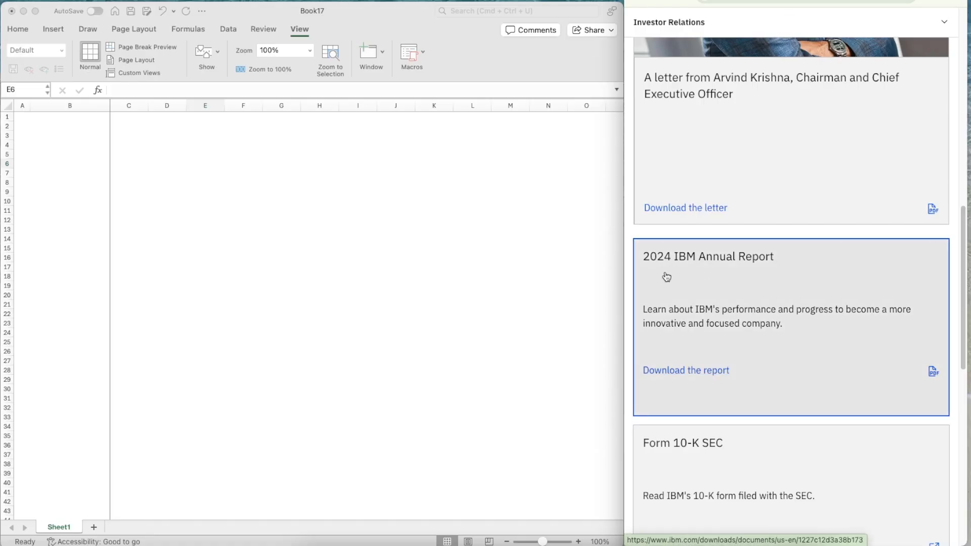
{"action": "left_click", "coordinate": [738, 268]}
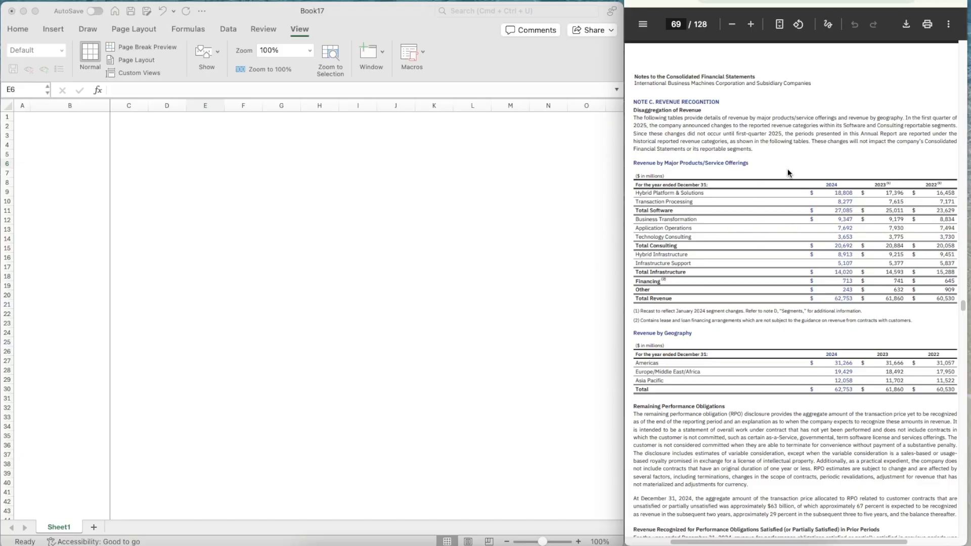
{"action": "scroll", "coordinate": [797, 220], "scroll_direction": "down", "scroll_amount": 3}
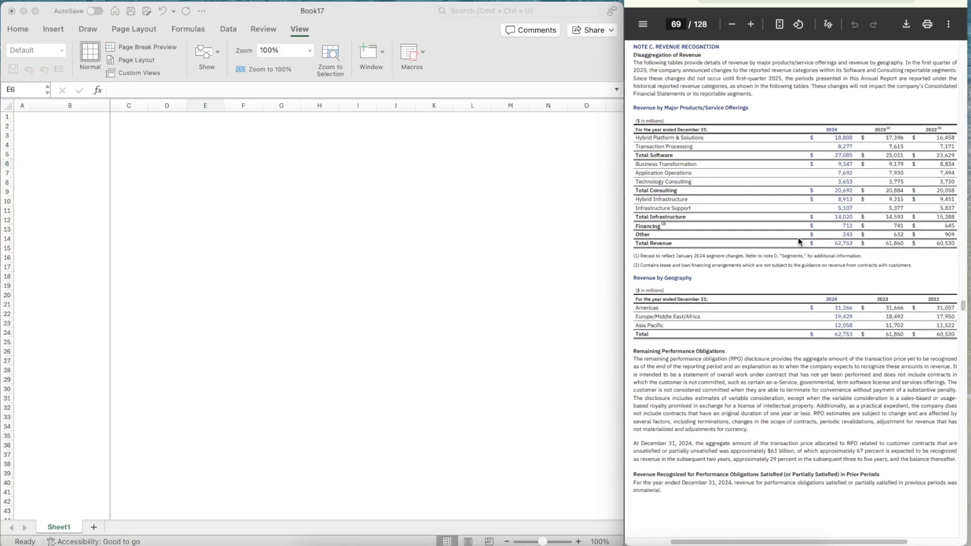
{"action": "scroll", "coordinate": [799, 241], "scroll_direction": "down", "scroll_amount": 5}
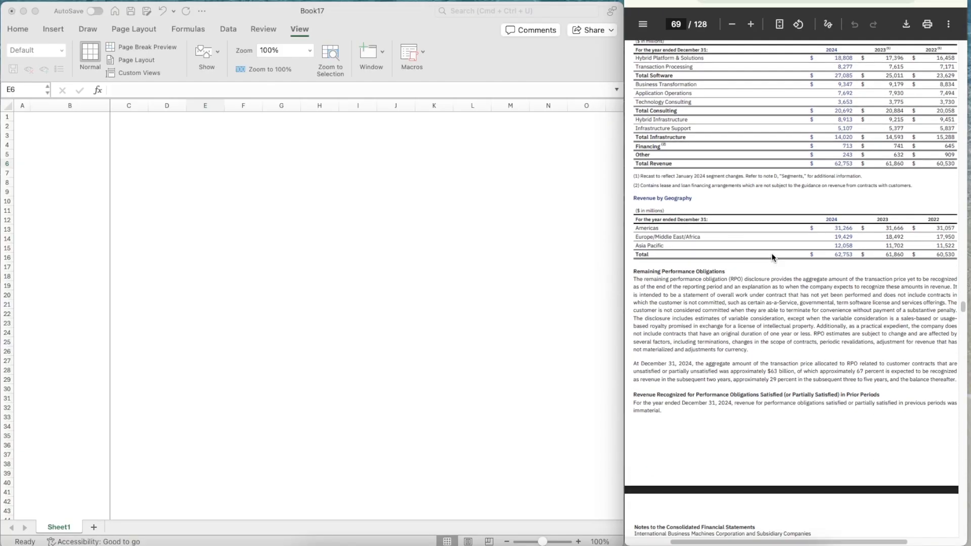
{"action": "scroll", "coordinate": [773, 257], "scroll_direction": "down", "scroll_amount": 8}
{"action": "scroll", "coordinate": [772, 256], "scroll_direction": "up", "scroll_amount": 20}
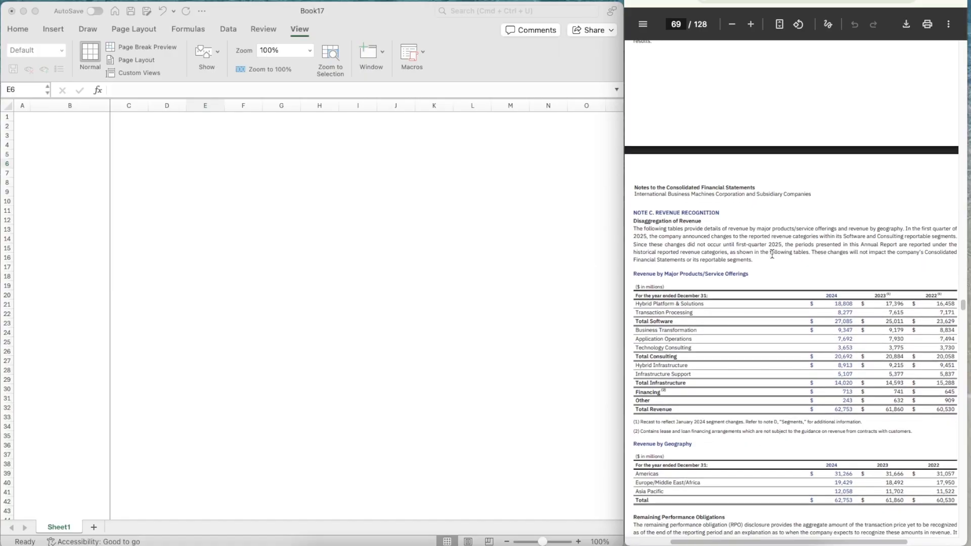
{"action": "scroll", "coordinate": [773, 256], "scroll_direction": "down", "scroll_amount": 6}
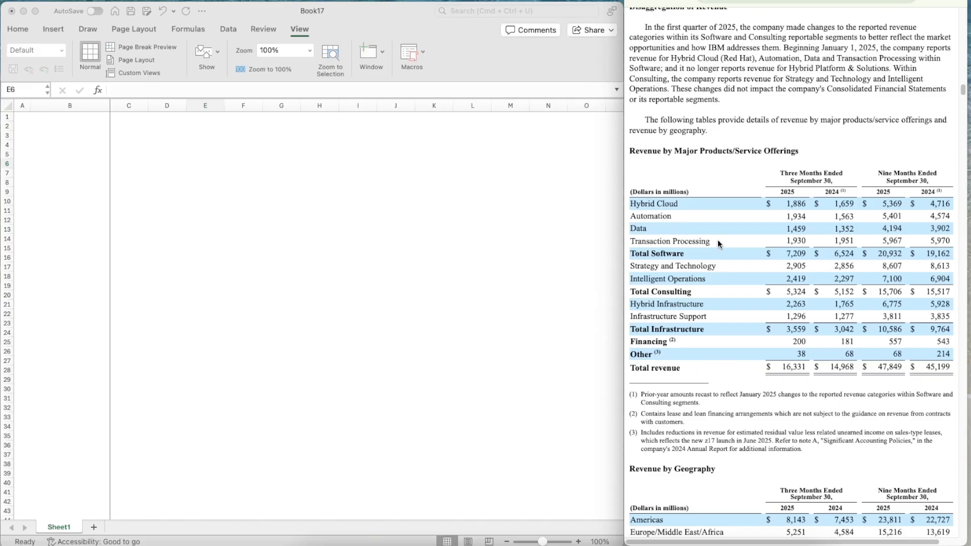
{"action": "key", "text": "ctrl+Tab"}
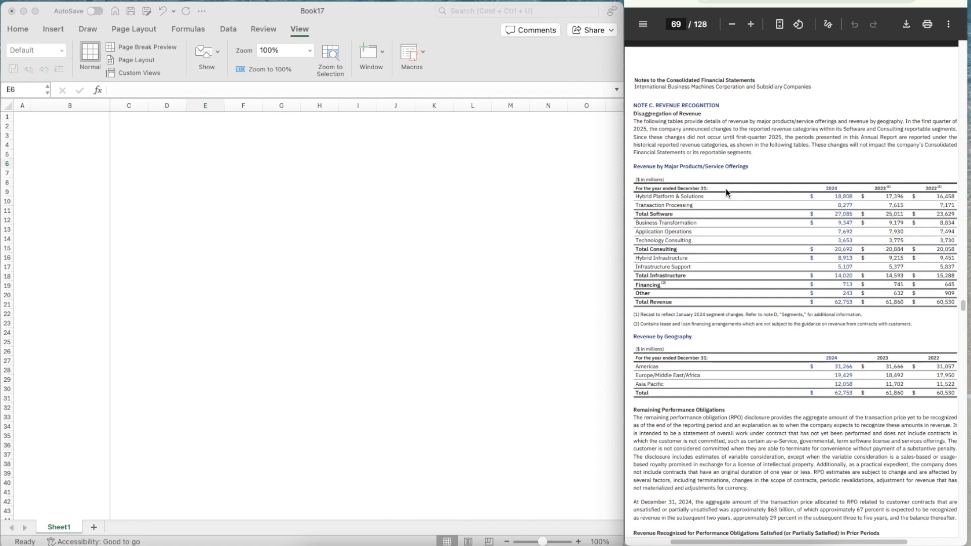
Return to the Excel workbook, go to cell A1 and set the sheet zoom to 120%
{"action": "left_click", "coordinate": [65, 138]}
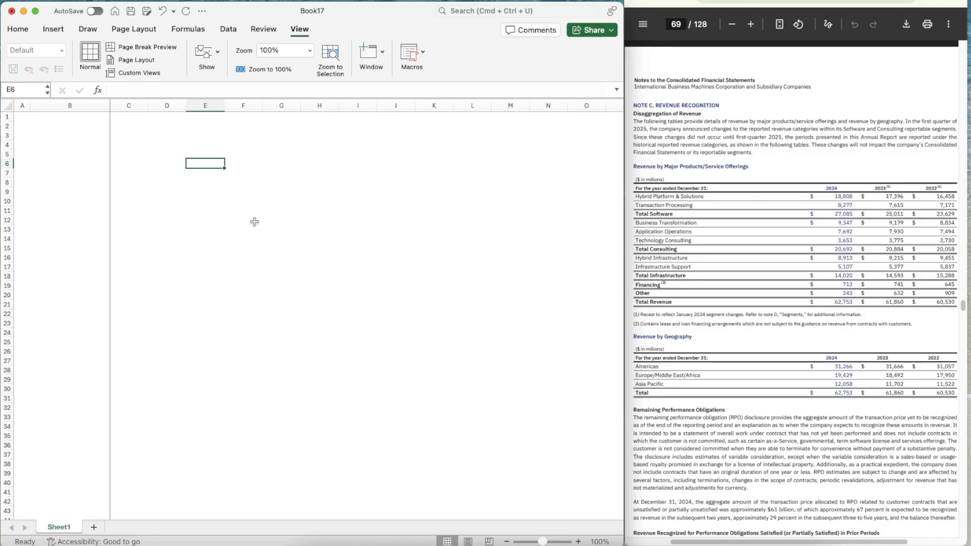
{"action": "left_click", "coordinate": [75, 156]}
{"action": "left_click", "coordinate": [32, 127]}
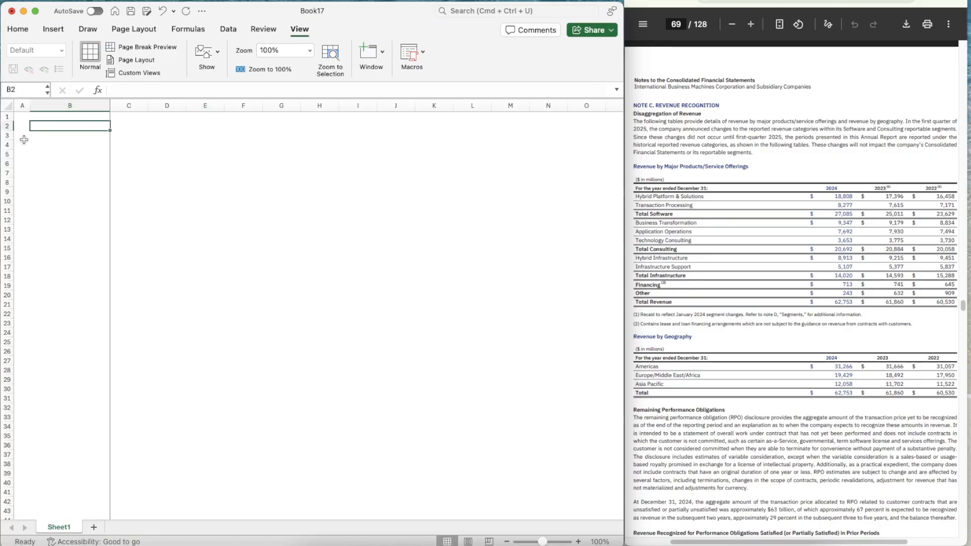
{"action": "key", "text": "ctrl+Home"}
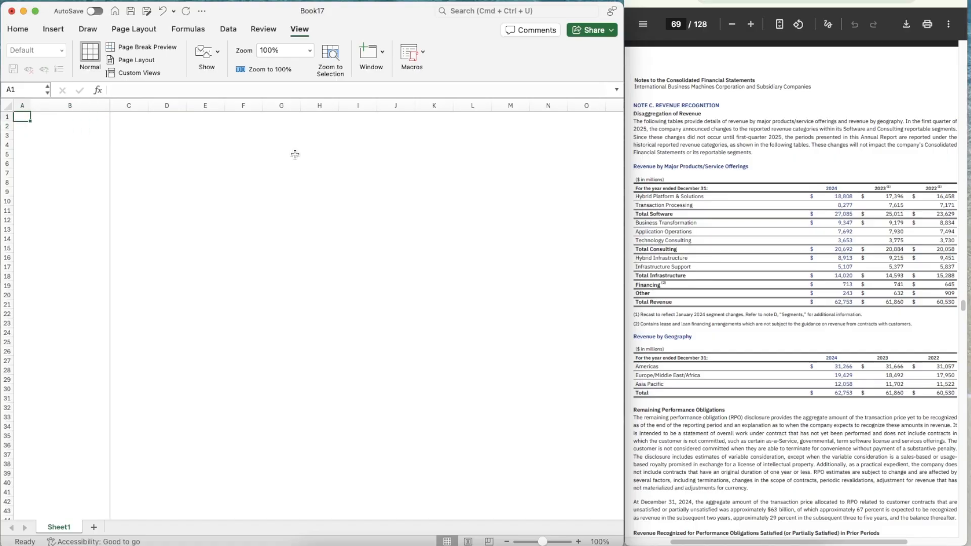
{"action": "left_click", "coordinate": [579, 541]}
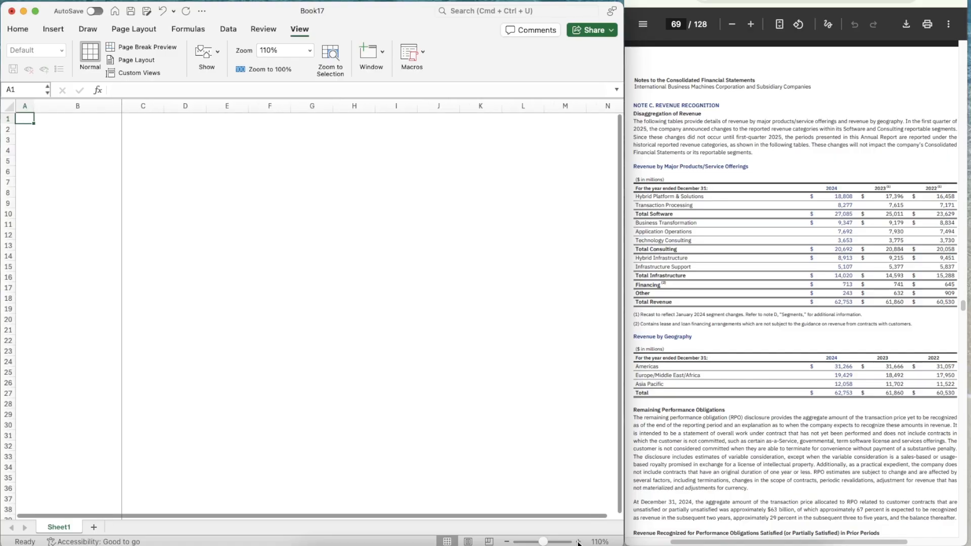
{"action": "left_click", "coordinate": [578, 542]}
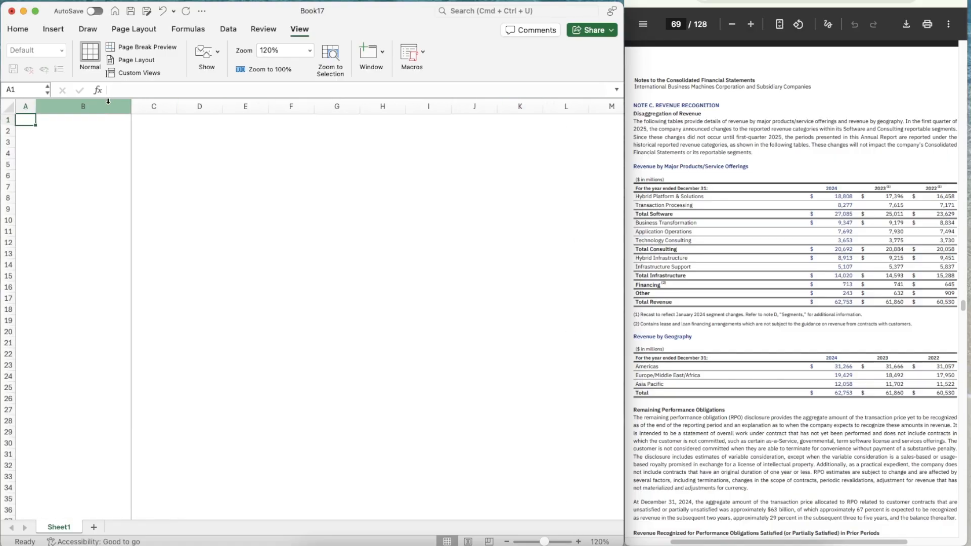
Enter IBM in cell A1 and convert it to the Stocks data type using the New York Stock Exchange listing
{"action": "double_click", "coordinate": [33, 117]}
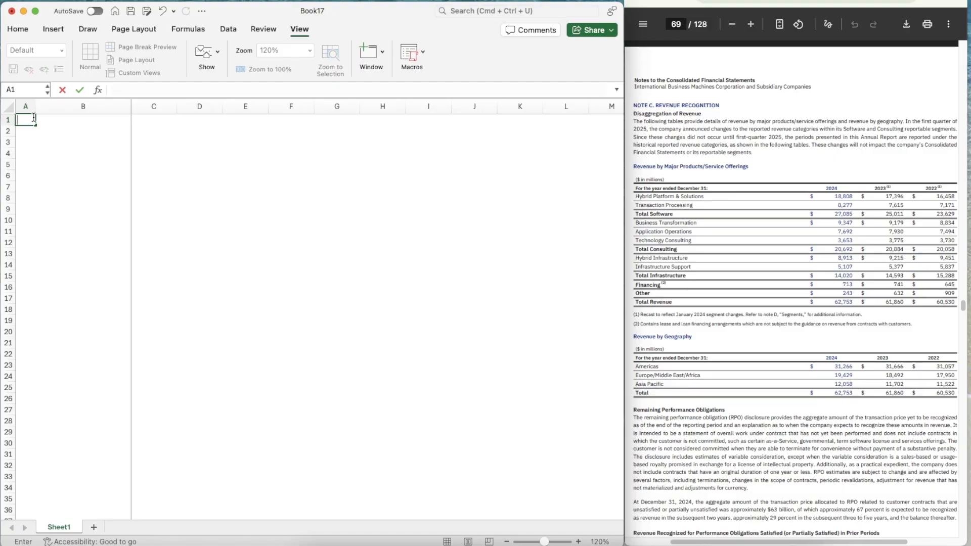
{"action": "type", "text": "IBM"}
{"action": "key", "text": "Return"}
{"action": "key", "text": "Up"}
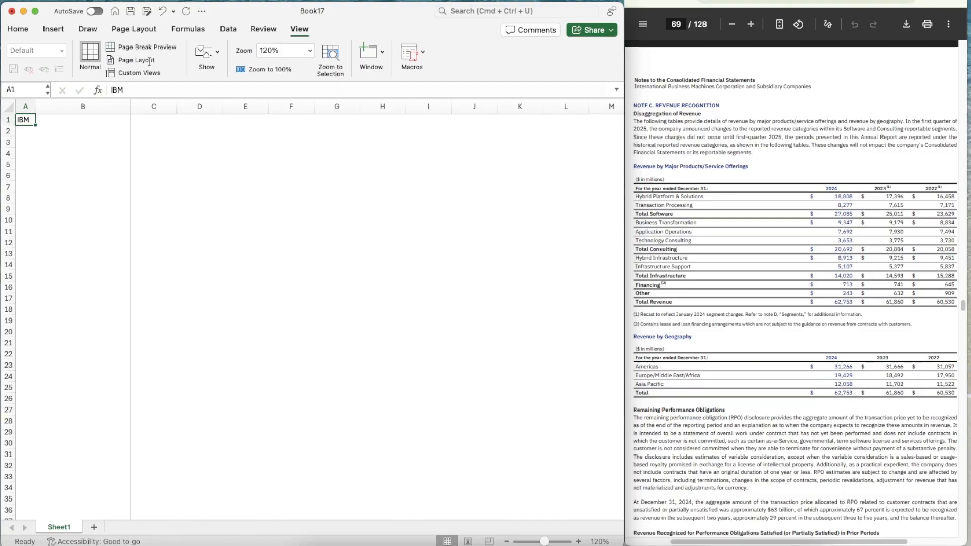
{"action": "left_click", "coordinate": [228, 32]}
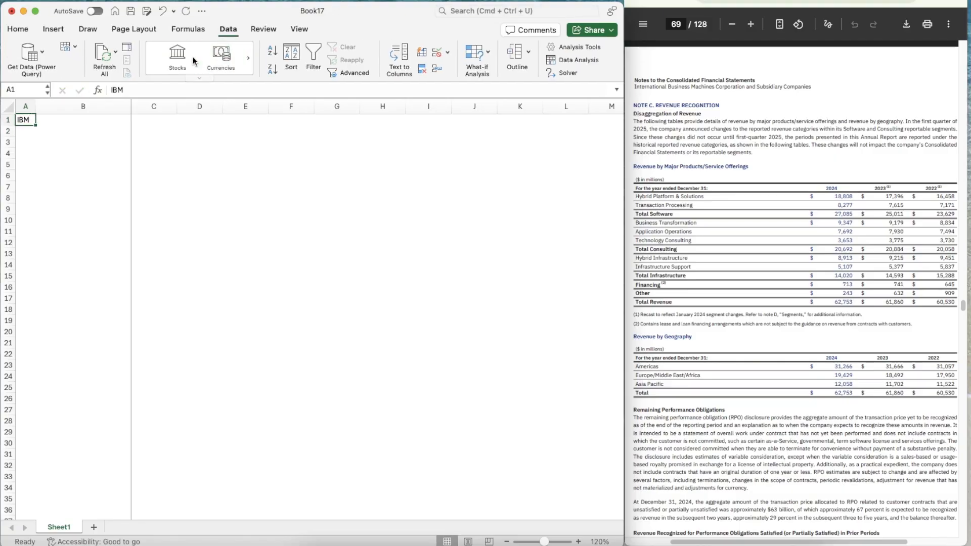
{"action": "left_click", "coordinate": [176, 58]}
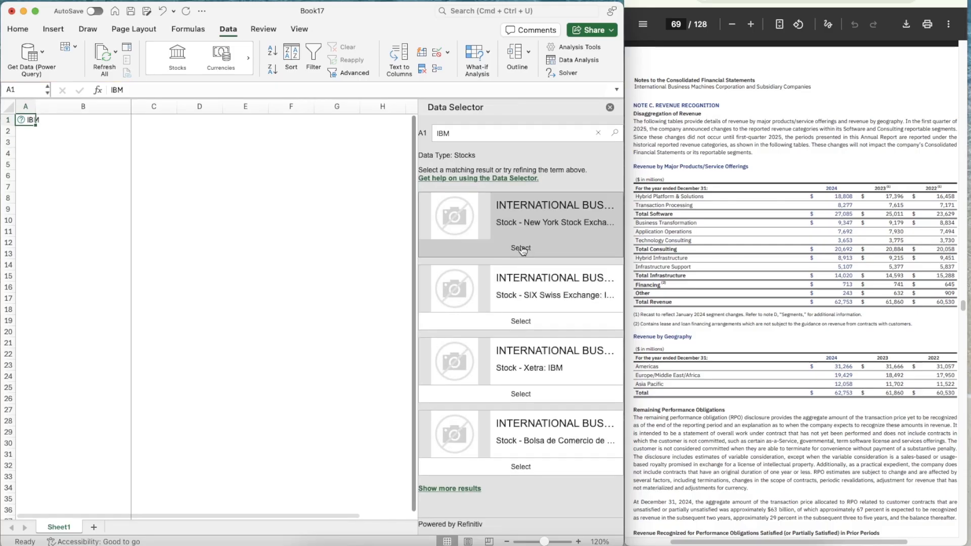
{"action": "left_click", "coordinate": [527, 250]}
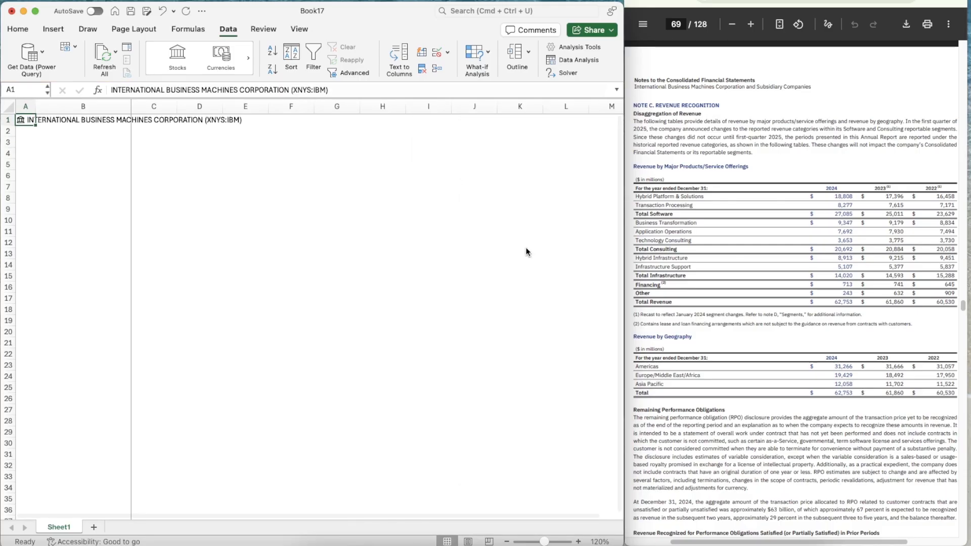
Enter the labels Ticker in cell C3 and Date in cell C4
{"action": "left_click", "coordinate": [106, 154]}
{"action": "key", "text": "Up"}
{"action": "key", "text": "Right"}
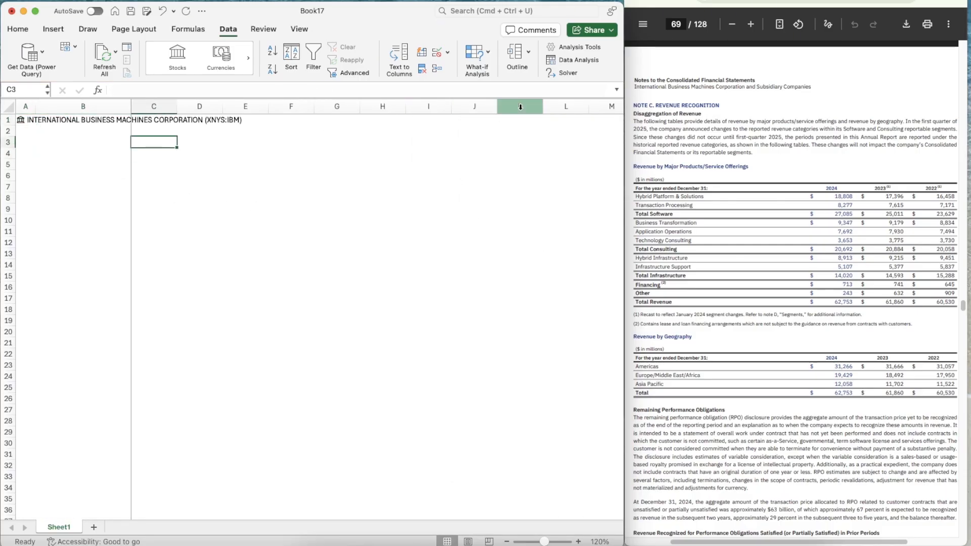
{"action": "type", "text": "Ticker"}
{"action": "key", "text": "Return"}
{"action": "type", "text": "Date"}
{"action": "key", "text": "Return"}
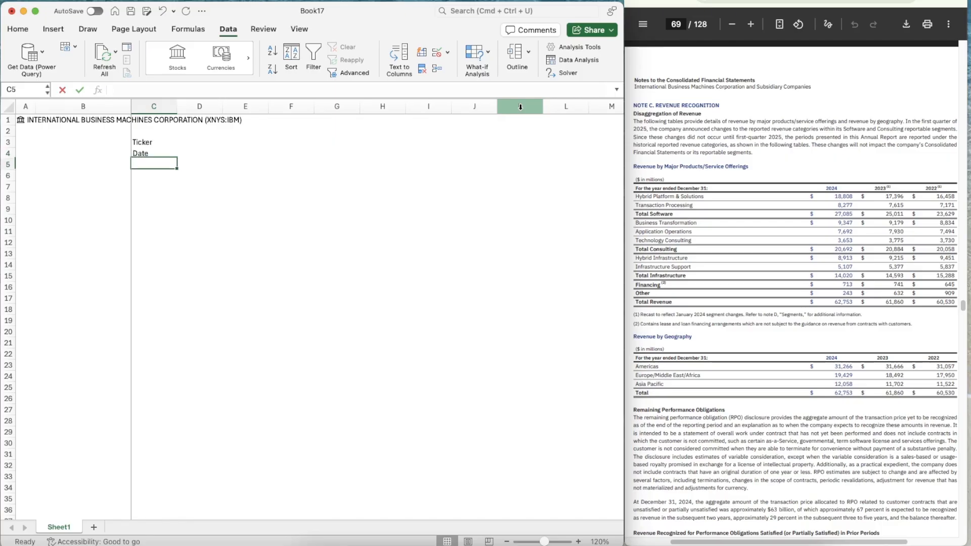
Enter the labels Current in cell F3 and Implied in cell F4
{"action": "key", "text": "Right"}
{"action": "key", "text": "Right"}
{"action": "key", "text": "Right"}
{"action": "key", "text": "Up"}
{"action": "key", "text": "Up"}
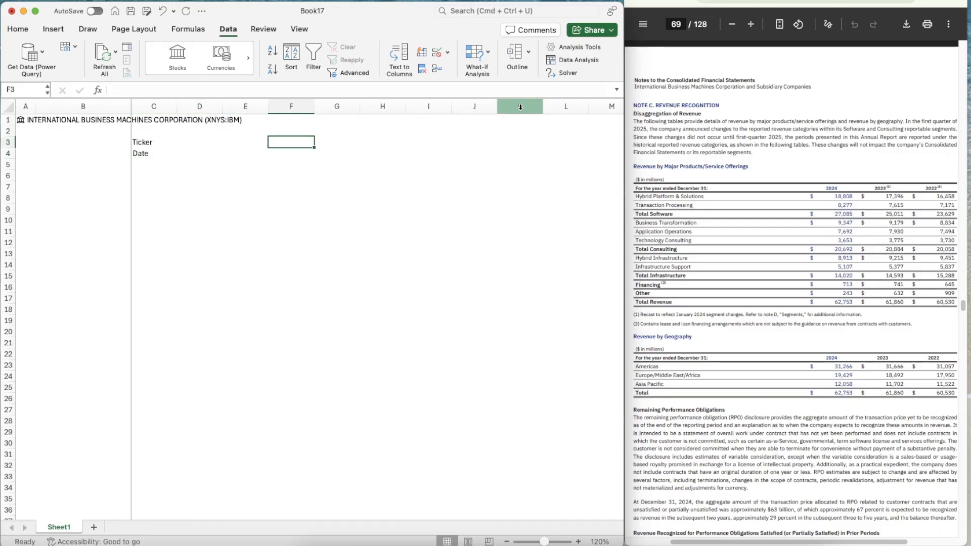
{"action": "type", "text": "Current"}
{"action": "key", "text": "Return"}
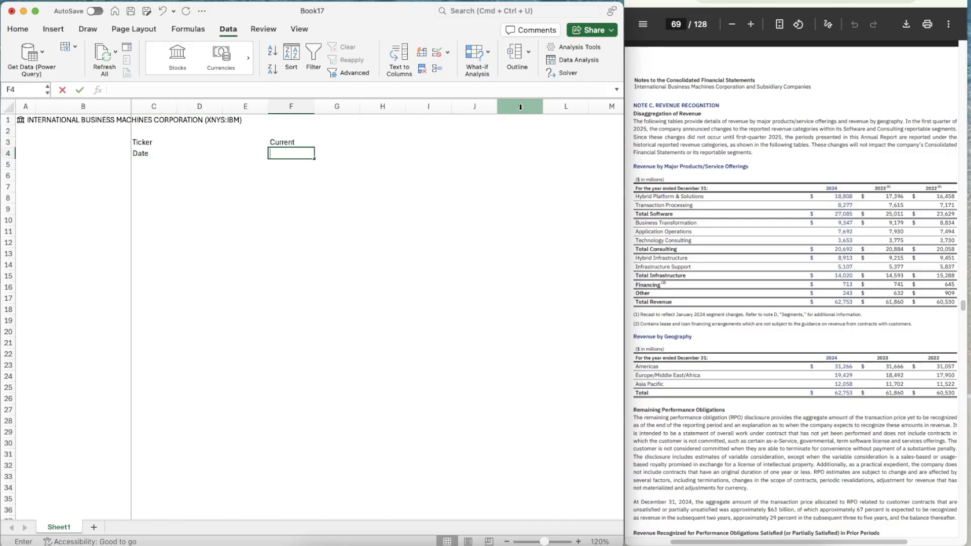
{"action": "type", "text": "Implied"}
{"action": "key", "text": "Right"}
{"action": "key", "text": "Right"}
{"action": "key", "text": "Right"}
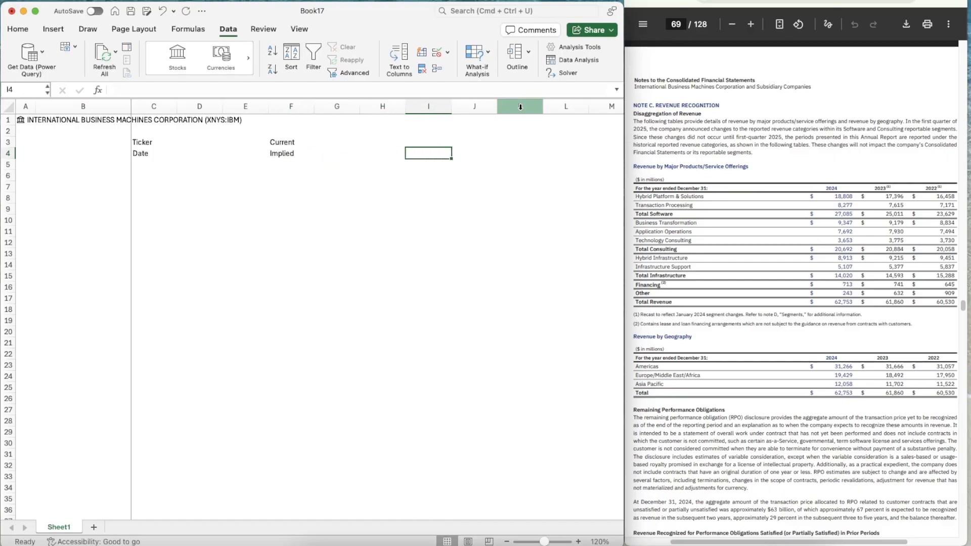
Enter the label Up/Down in cell I4
{"action": "type", "text": "Up"}
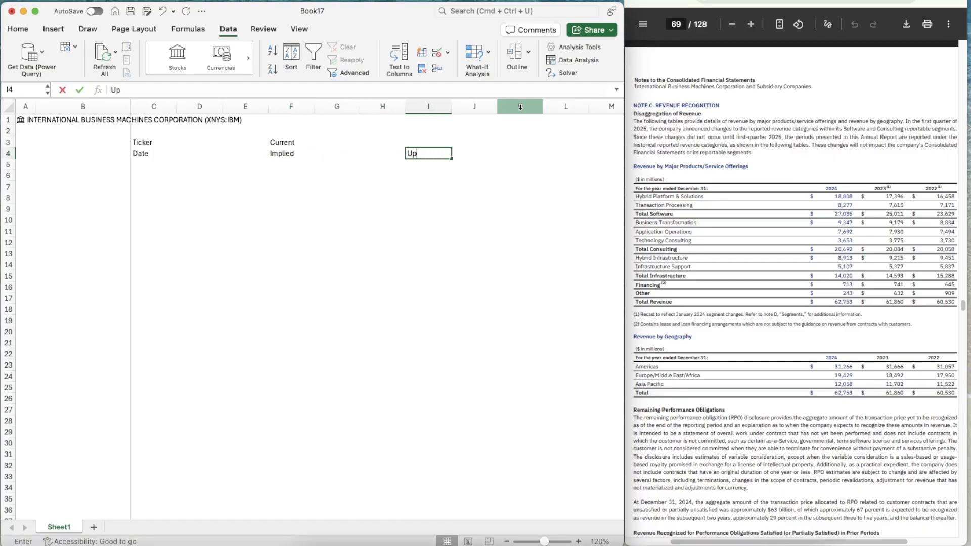
{"action": "type", "text": "/Dow"}
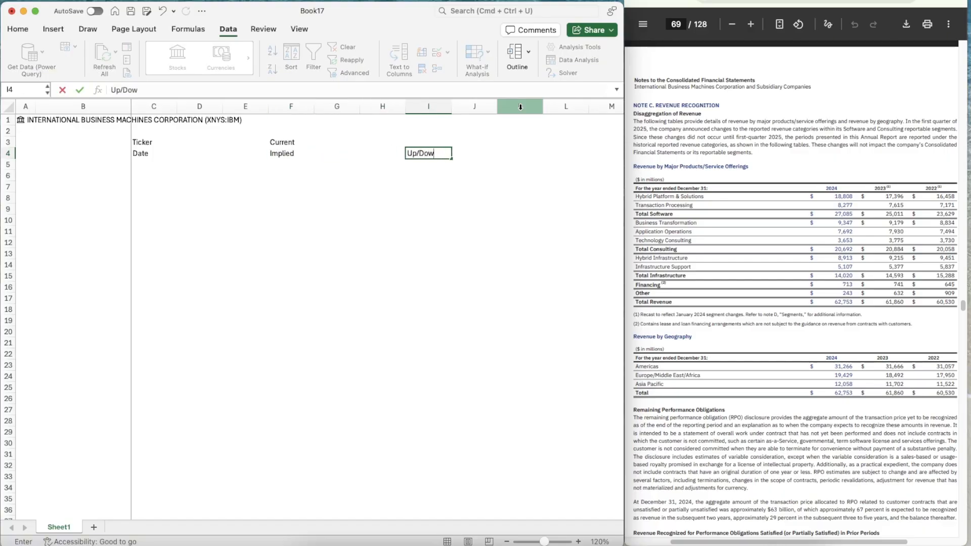
{"action": "type", "text": "n"}
Give cells D3:D4, beside the Ticker and Date labels, the lightest orange theme colour as background fill
{"action": "key", "text": "Left"}
{"action": "key", "text": "Left"}
{"action": "key", "text": "Left"}
{"action": "key", "text": "Left"}
{"action": "key", "text": "Left"}
{"action": "key", "text": "Left"}
{"action": "key", "text": "Right"}
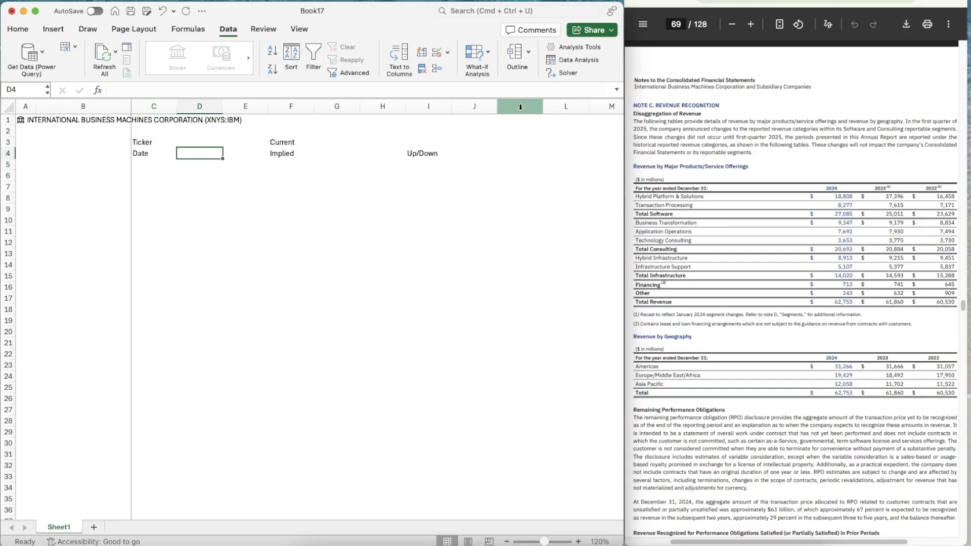
{"action": "key", "text": "Up"}
{"action": "key", "text": "shift+Down"}
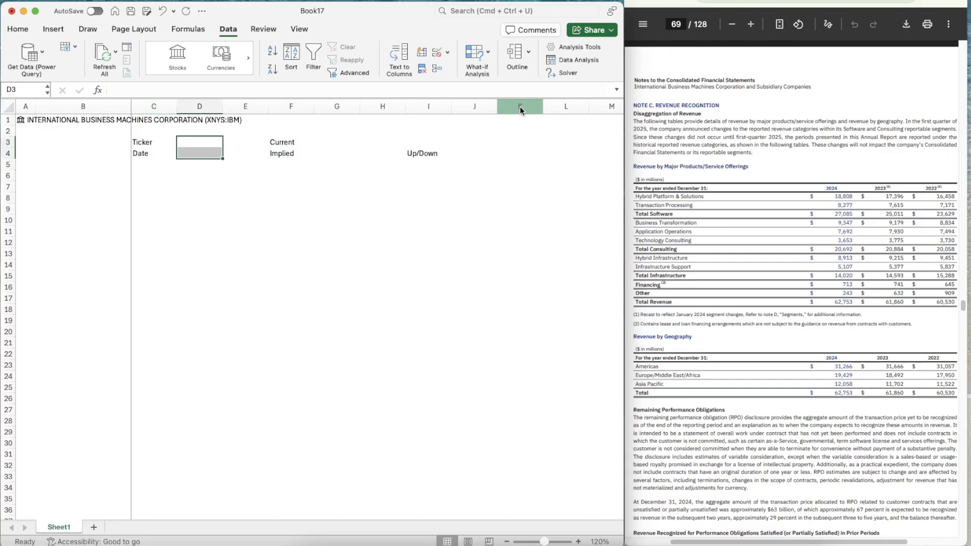
{"action": "key", "text": "super+1"}
{"action": "left_click", "coordinate": [616, 46]}
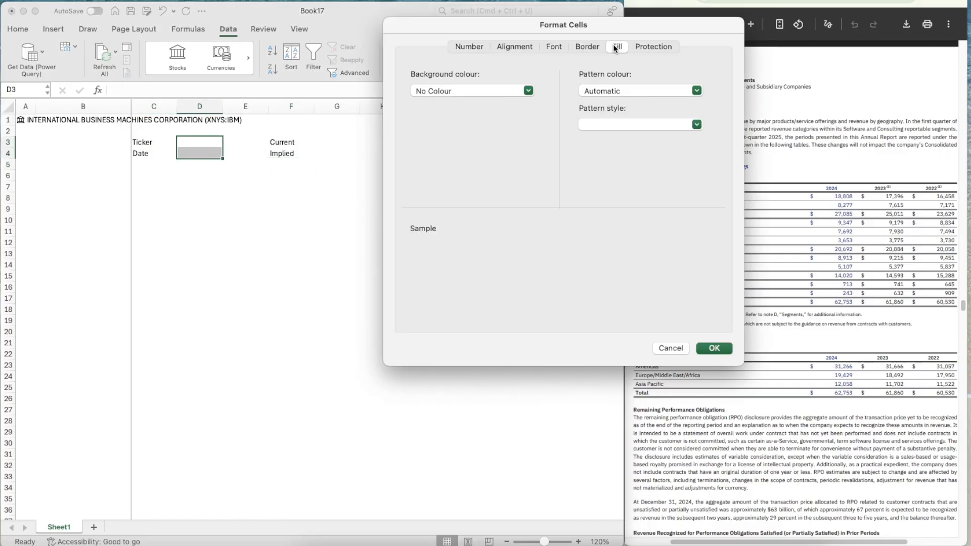
{"action": "left_click", "coordinate": [444, 91]}
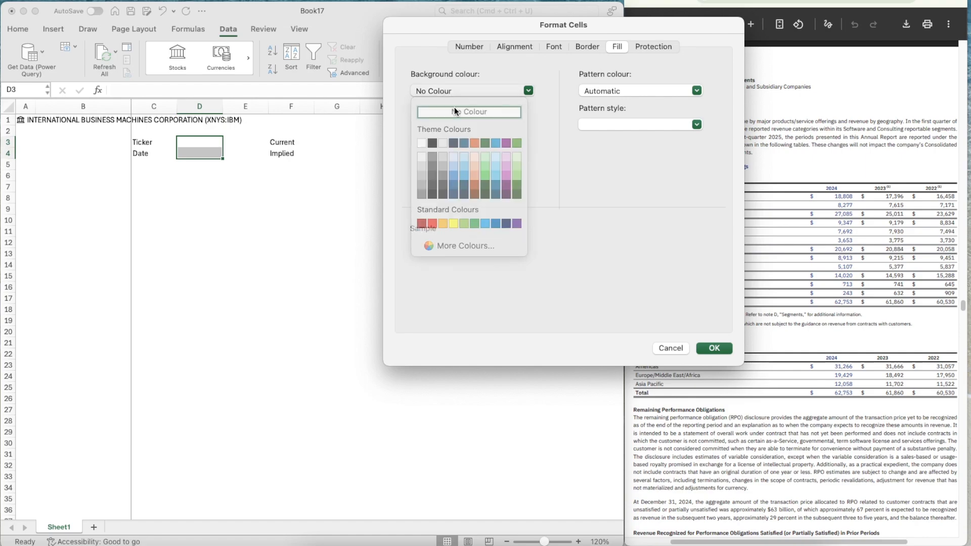
{"action": "left_click", "coordinate": [454, 107]}
{"action": "left_click", "coordinate": [479, 90]}
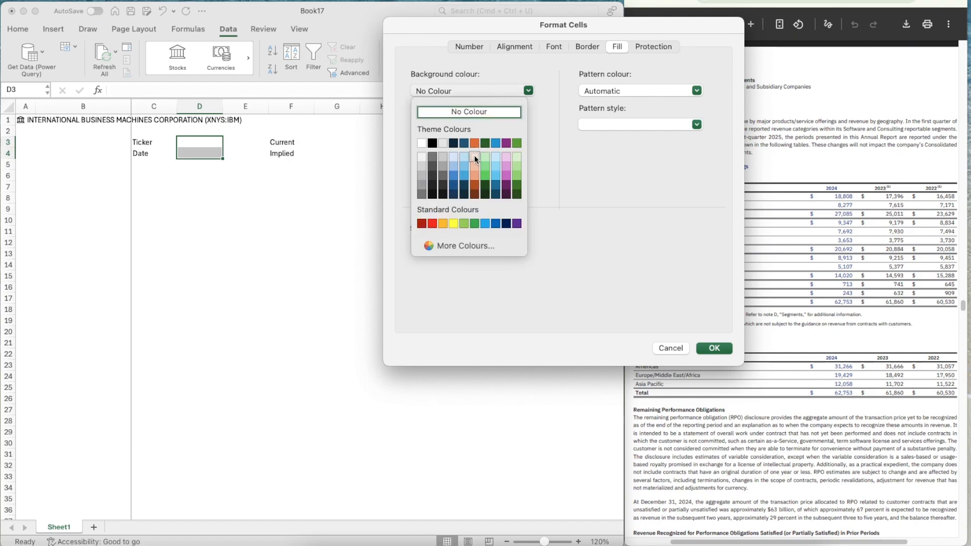
{"action": "left_click", "coordinate": [476, 158]}
Add outline and inside borders in the finest dotted line style to D3:D4 and apply the cell formatting
{"action": "left_click", "coordinate": [587, 46]}
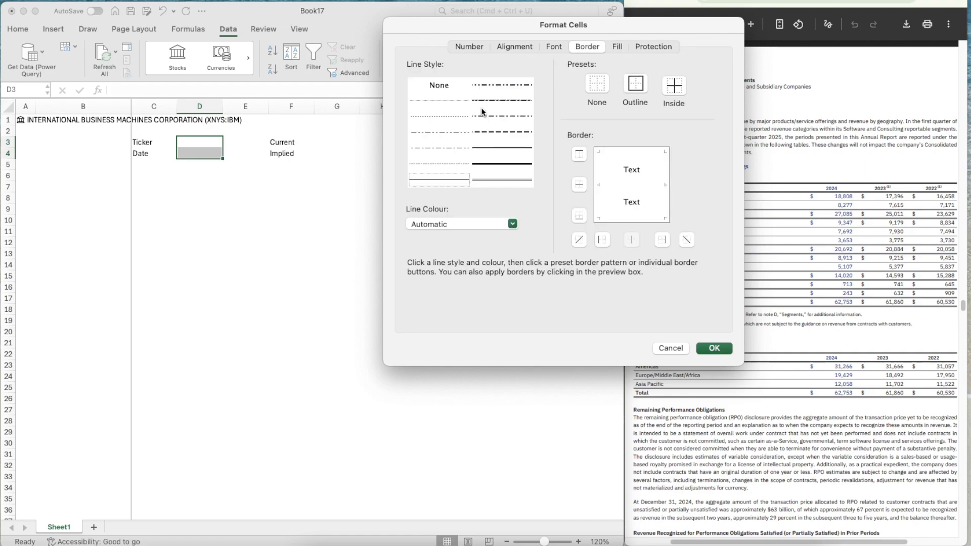
{"action": "left_click", "coordinate": [433, 102]}
{"action": "left_click", "coordinate": [647, 85]}
{"action": "left_click", "coordinate": [674, 87]}
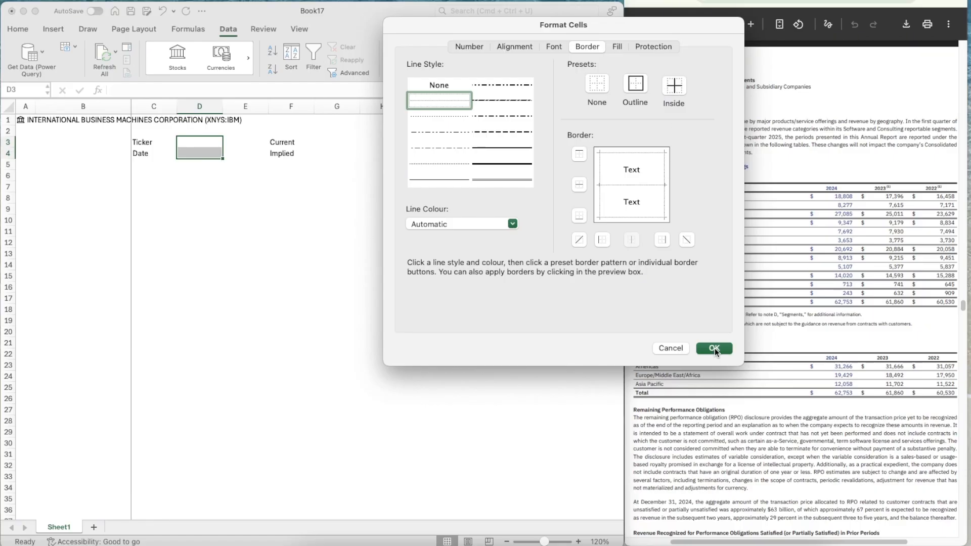
{"action": "key", "text": "Return"}
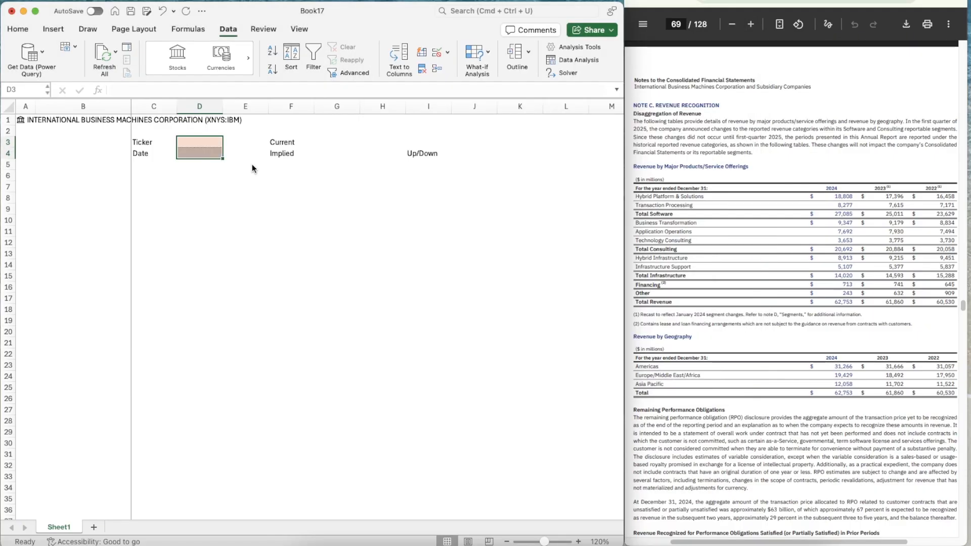
Copy the formatted cells D3:D4 to G3:G4, beside the Current and Implied labels
{"action": "key", "text": "shift+Down"}
{"action": "key", "text": "cmd+c"}
{"action": "key", "text": "Right"}
{"action": "key", "text": "Right"}
{"action": "key", "text": "Right"}
{"action": "key", "text": "Down"}
{"action": "key", "text": "shift+Up"}
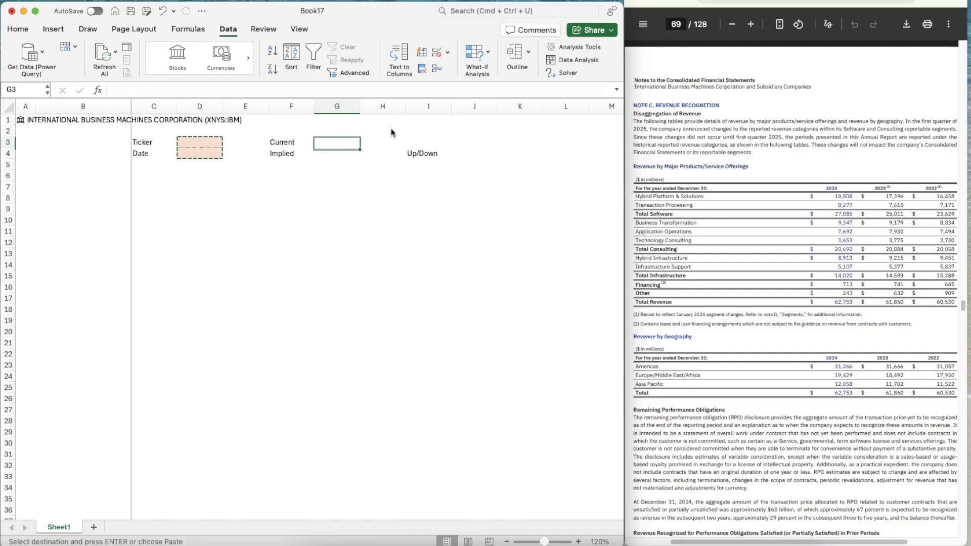
{"action": "key", "text": "super+v"}
Copy the formatted cell G4 to J4, beside the Up/Down label
{"action": "key", "text": "Right"}
{"action": "key", "text": "Left"}
{"action": "key", "text": "Down"}
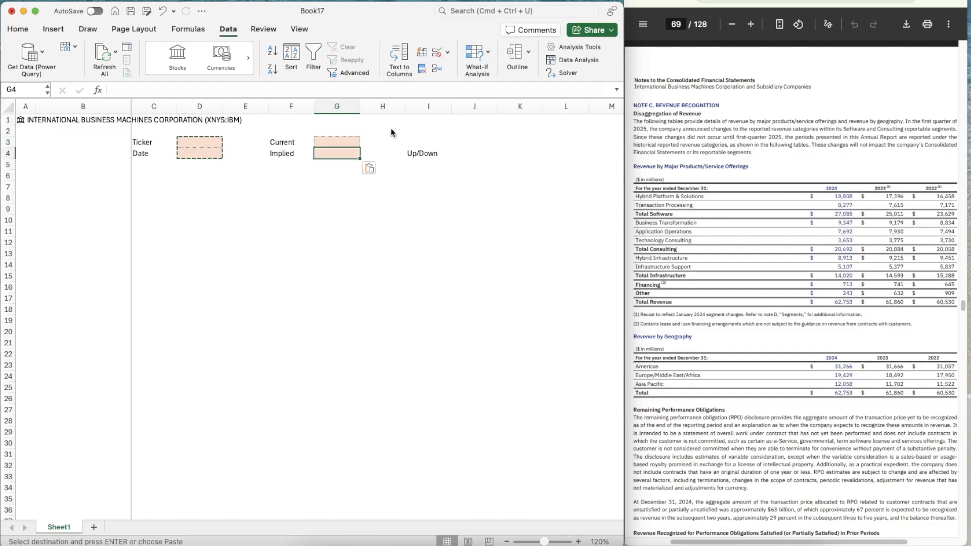
{"action": "key", "text": "super+c"}
{"action": "key", "text": "Right"}
{"action": "key", "text": "Right"}
{"action": "key", "text": "Right"}
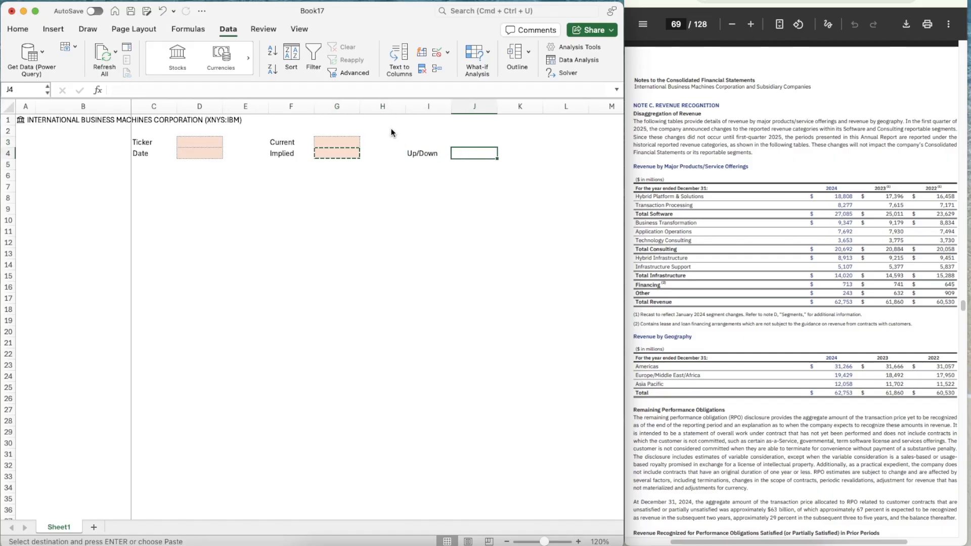
{"action": "key", "text": "super+v"}
Enter X in cell A6 as a section marker and centre it horizontally
{"action": "key", "text": "Down"}
{"action": "key", "text": "Down"}
{"action": "key", "text": "Left"}
{"action": "key", "text": "Left"}
{"action": "key", "text": "Left"}
{"action": "key", "text": "Left"}
{"action": "key", "text": "Left"}
{"action": "key", "text": "Left"}
{"action": "key", "text": "Left"}
{"action": "key", "text": "Left"}
{"action": "key", "text": "Left"}
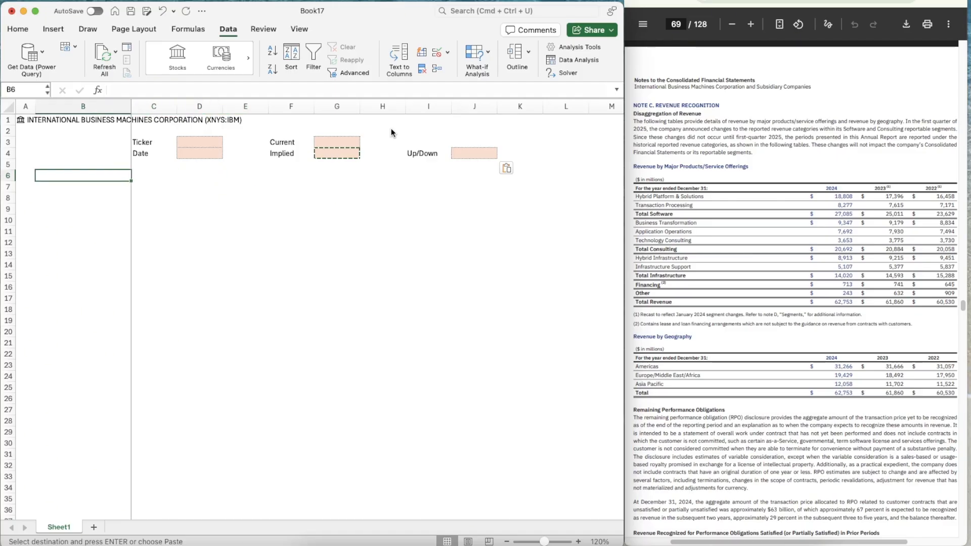
{"action": "type", "text": "X"}
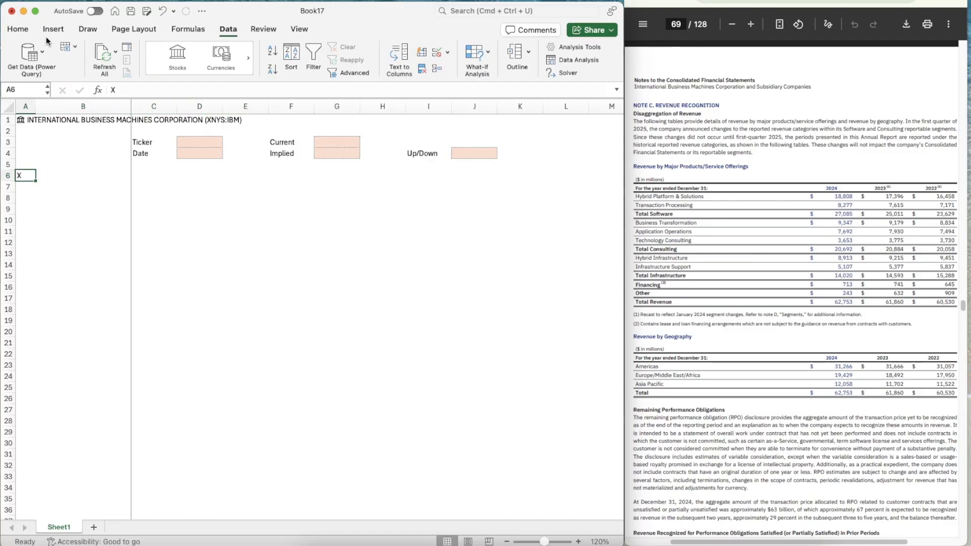
{"action": "left_click", "coordinate": [22, 30]}
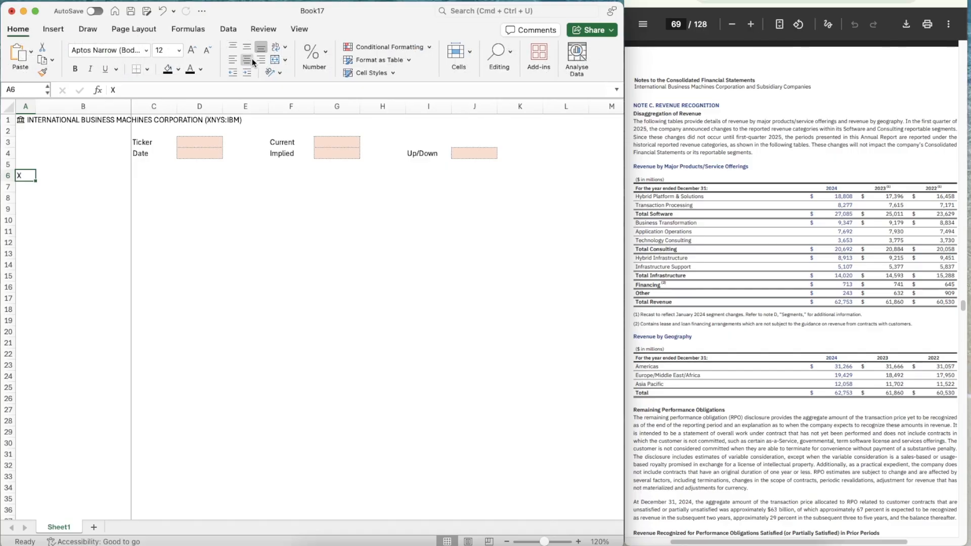
{"action": "left_click", "coordinate": [250, 61]}
Select cells B6:L6 and set their background fill to the dark blue theme colour
{"action": "key", "text": "Right"}
{"action": "key", "text": "shift+Right"}
{"action": "key", "text": "shift+Right"}
{"action": "key", "text": "shift+Right"}
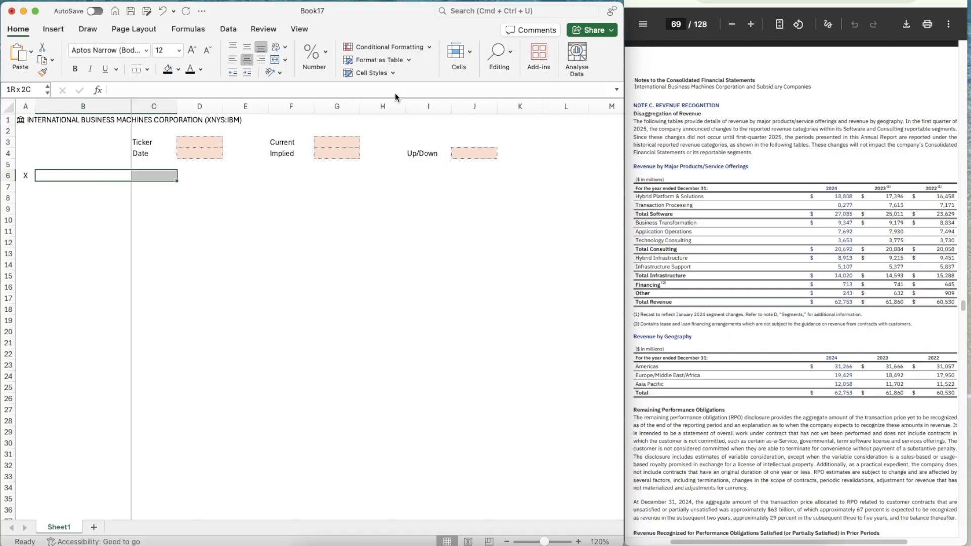
{"action": "key", "text": "shift+Right"}
{"action": "key", "text": "shift+Right"}
{"action": "key", "text": "shift+Right"}
{"action": "key", "text": "shift+Right"}
{"action": "key", "text": "shift+Right"}
{"action": "key", "text": "shift+Right"}
{"action": "key", "text": "shift+Right"}
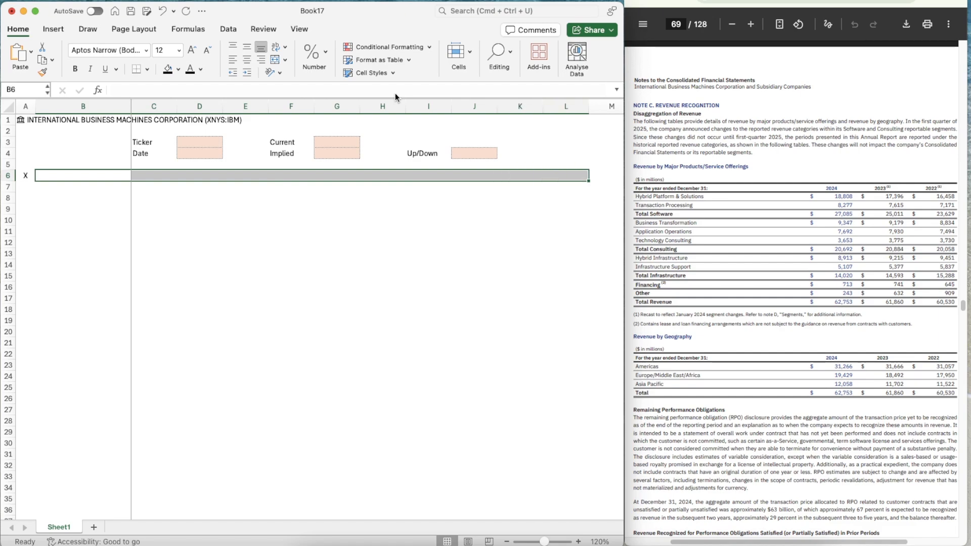
{"action": "key", "text": "super+1"}
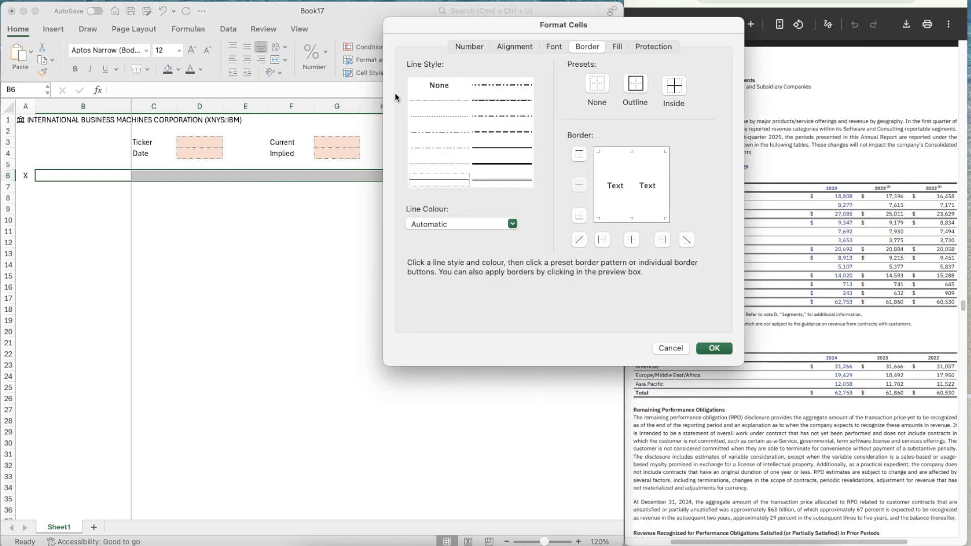
{"action": "left_click", "coordinate": [616, 47]}
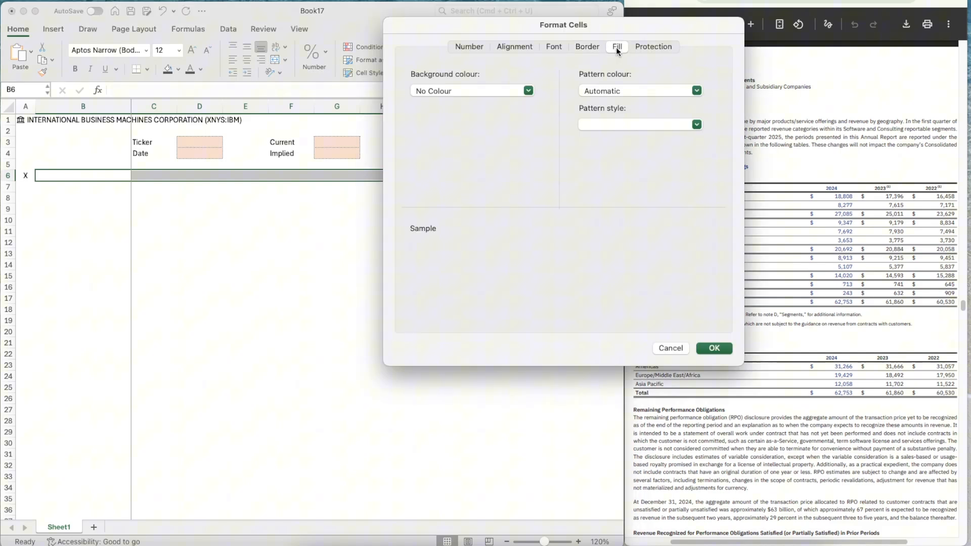
{"action": "left_click", "coordinate": [487, 90]}
{"action": "left_click", "coordinate": [466, 142]}
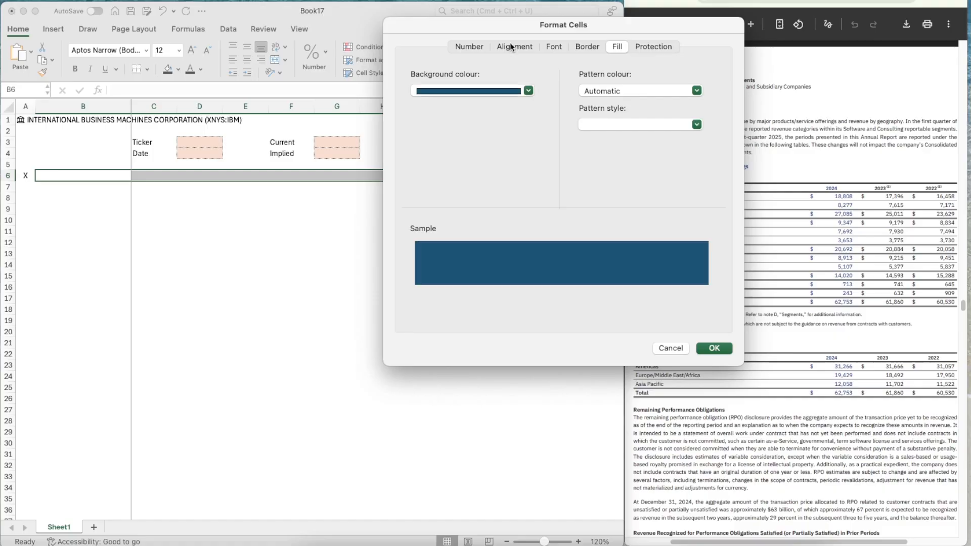
Set the font colour of B6:L6 to white and apply the cell formatting
{"action": "left_click", "coordinate": [564, 47]}
{"action": "left_click", "coordinate": [439, 181]}
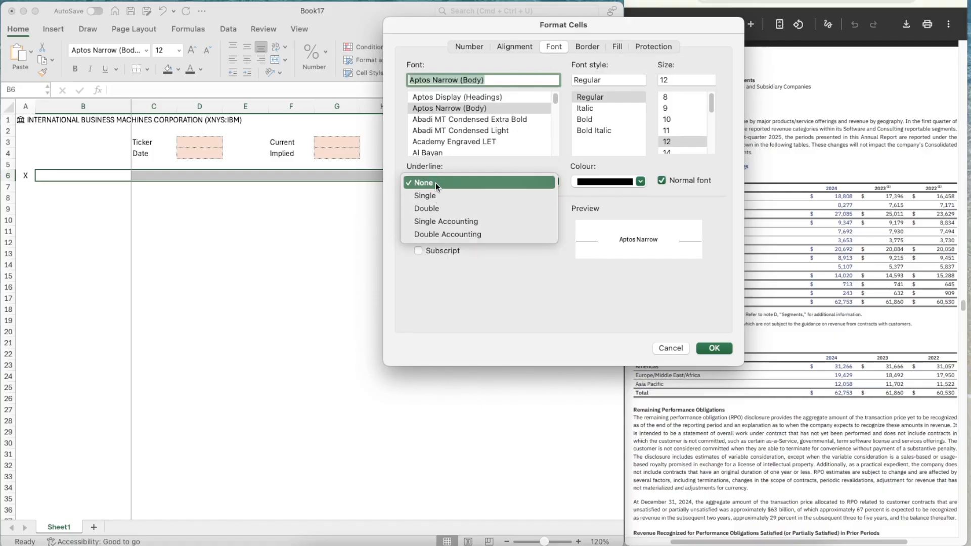
{"action": "left_click", "coordinate": [436, 183]}
{"action": "left_click", "coordinate": [587, 182]}
{"action": "left_click", "coordinate": [582, 234]}
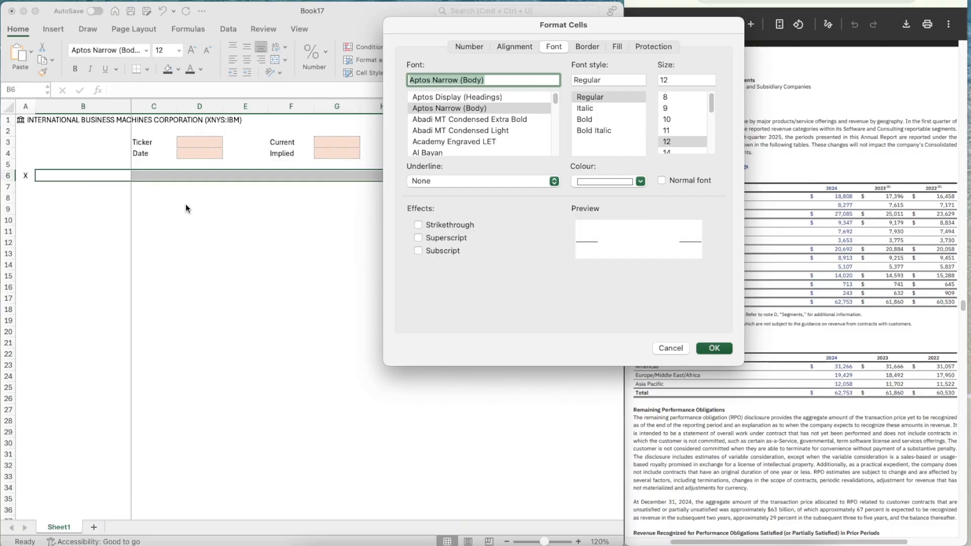
{"action": "key", "text": "Return"}
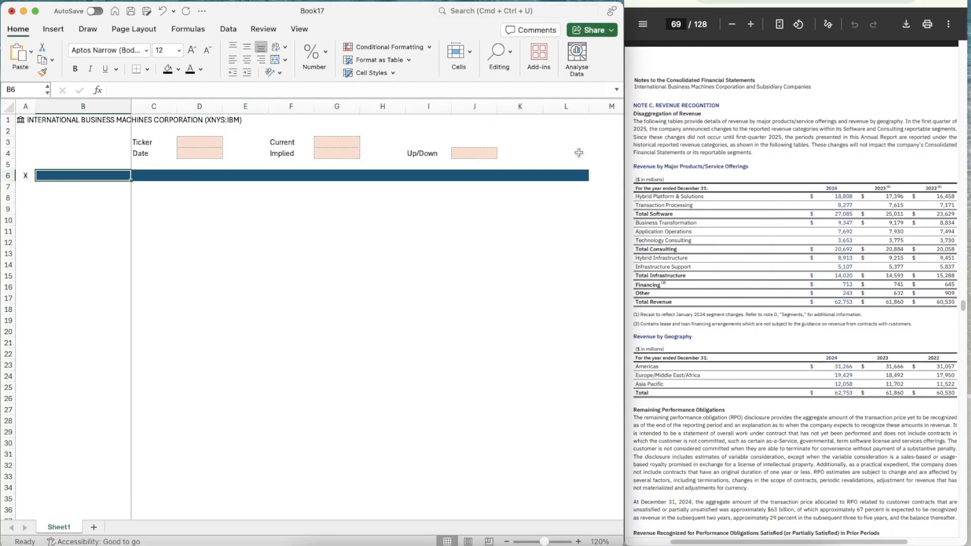
Enter the heading Assumptions in cell B6 and the label Revenue Segment in B8, both in bold
{"action": "type", "text": "Assumptions"}
{"action": "key", "text": "Return"}
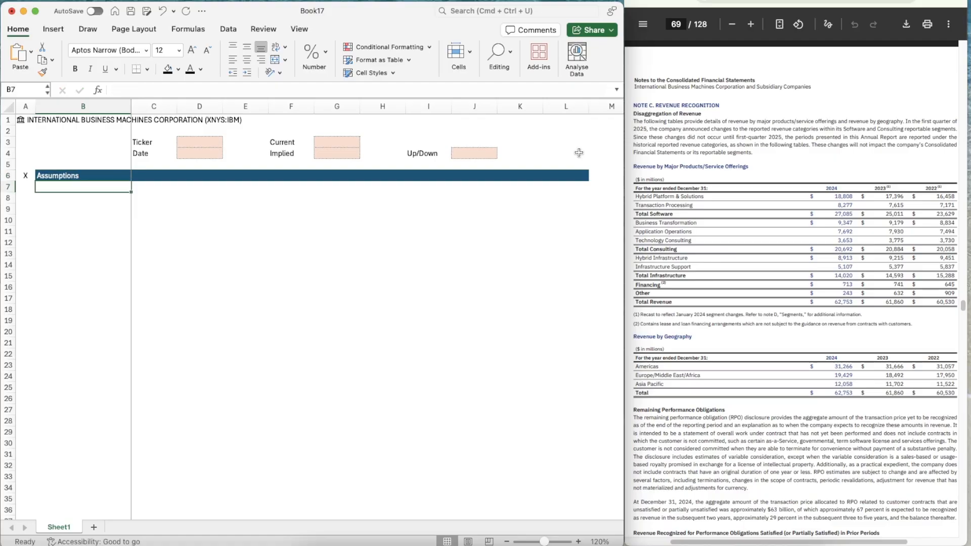
{"action": "key", "text": "Return"}
{"action": "type", "text": "Revenue"}
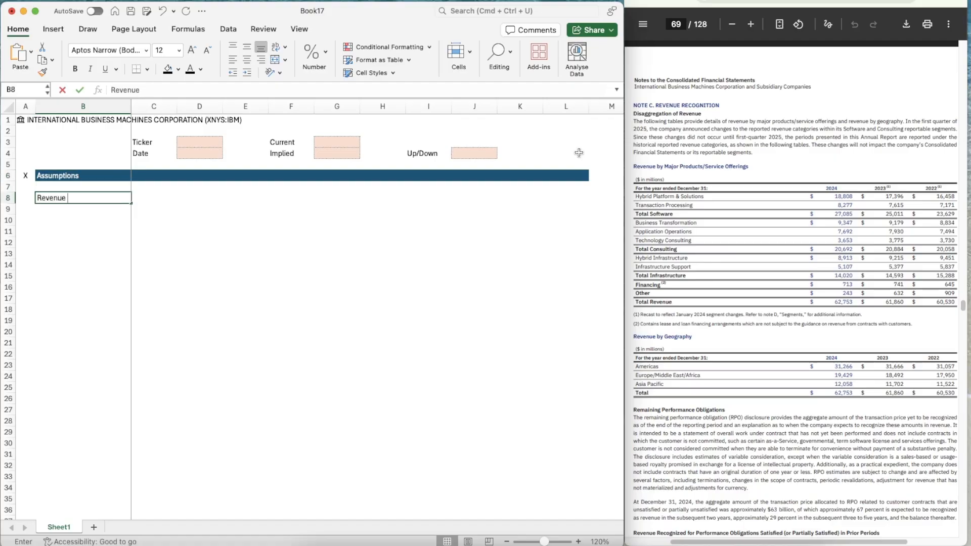
{"action": "type", "text": " Segment"}
{"action": "key", "text": "Return"}
{"action": "key", "text": "Up"}
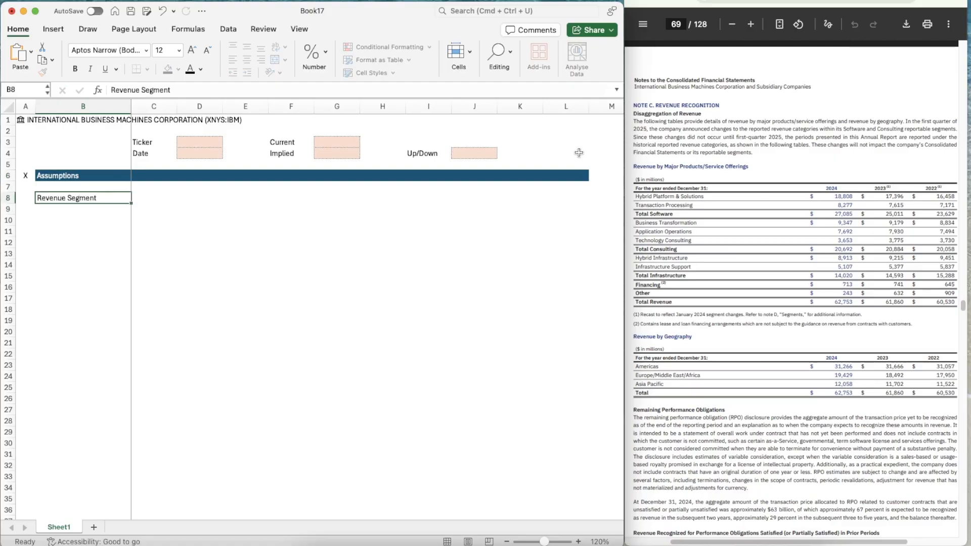
{"action": "key", "text": "super+b"}
List the revenue segments Software, Consulting, Infrastructure, Financing and Other in cells B10 to B14
{"action": "key", "text": "Right"}
{"action": "key", "text": "Down"}
{"action": "key", "text": "Down"}
{"action": "key", "text": "Left"}
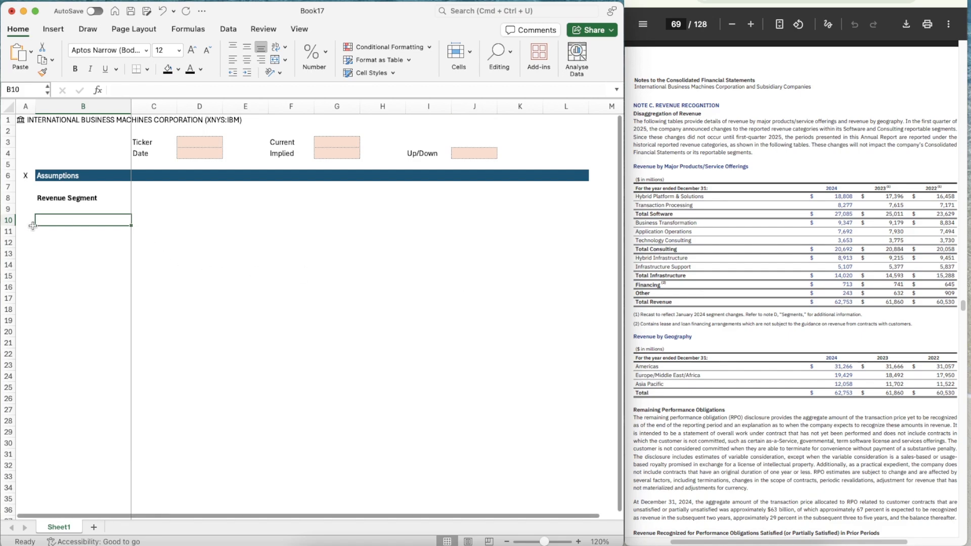
{"action": "type", "text": "Software"}
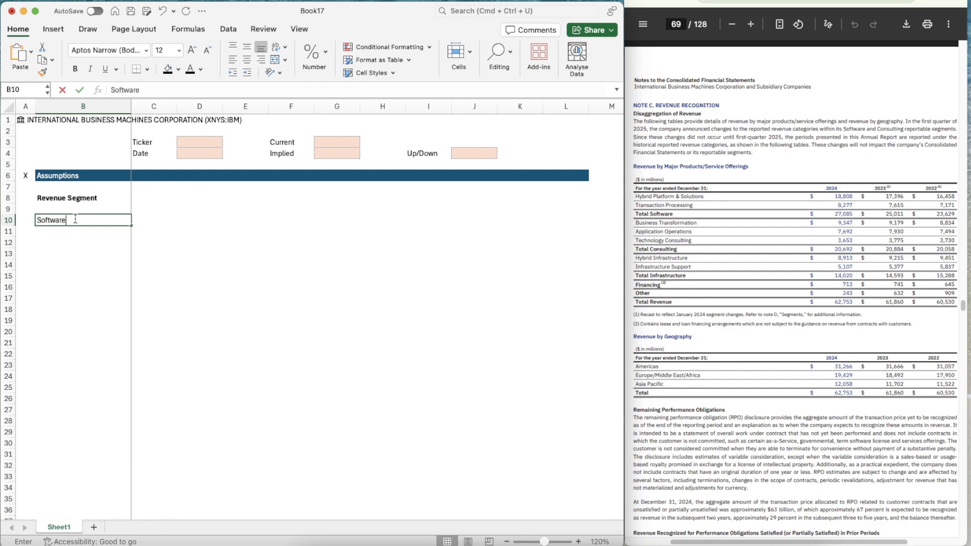
{"action": "key", "text": "Return"}
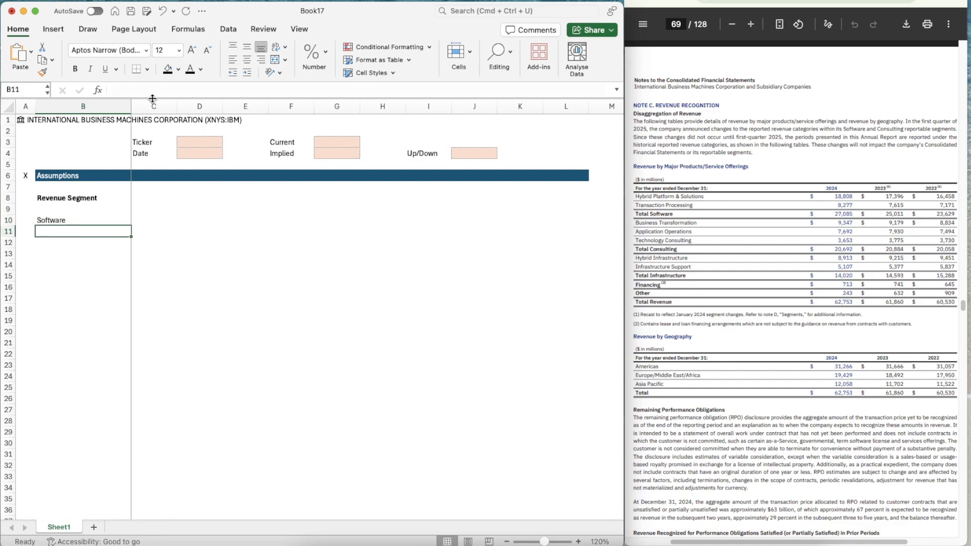
{"action": "type", "text": "Consulting"}
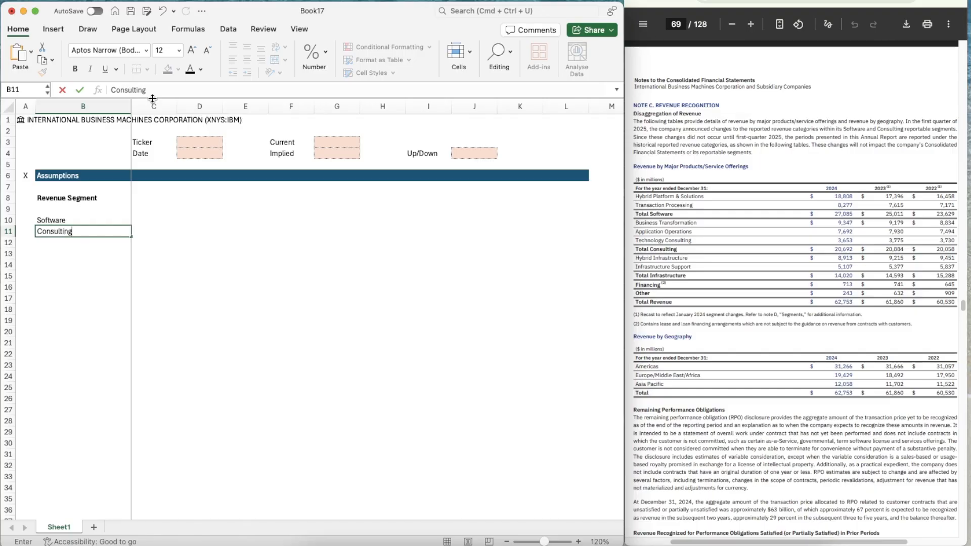
{"action": "key", "text": "Return"}
{"action": "type", "text": "Infrastructure"}
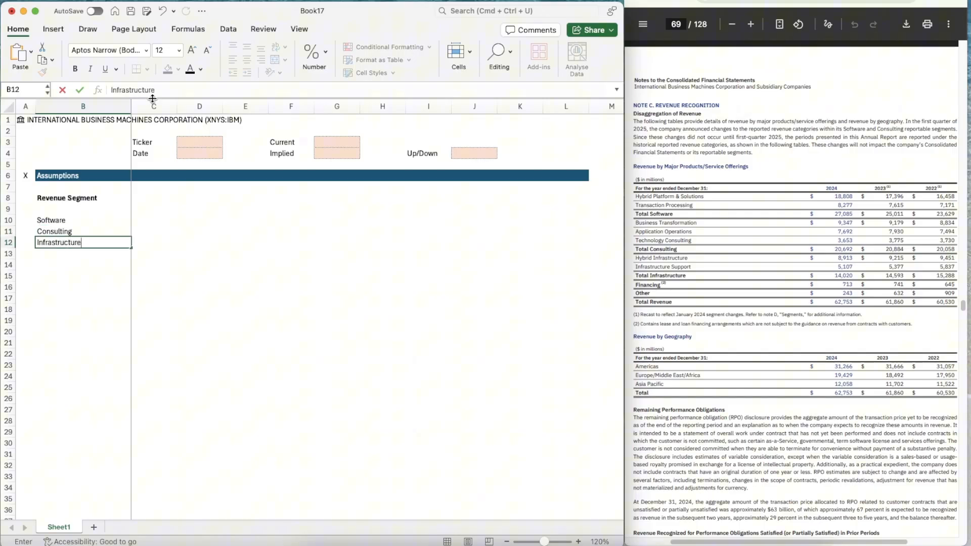
{"action": "key", "text": "Return"}
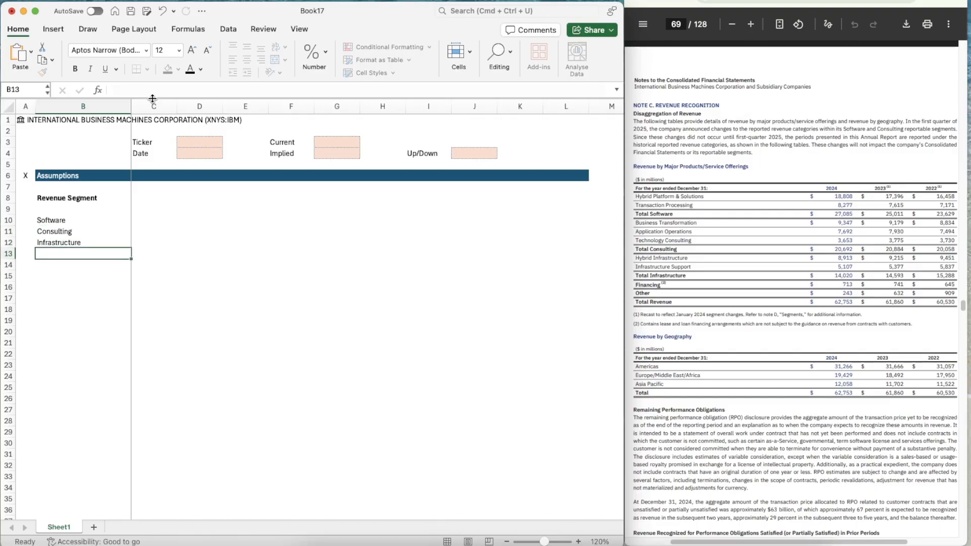
{"action": "type", "text": "Financing"}
{"action": "key", "text": "Return"}
{"action": "type", "text": "Other"}
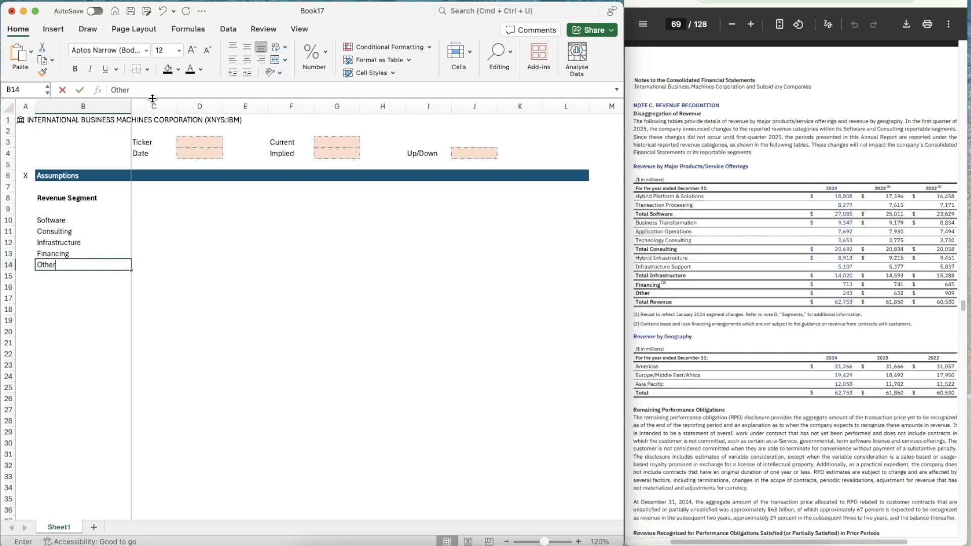
Make the revenue segment names in cells B10 to B14 bold
{"action": "key", "text": "Return"}
{"action": "key", "text": "Up"}
{"action": "key", "text": "shift+Up"}
{"action": "key", "text": "shift+Up"}
{"action": "key", "text": "shift+Up"}
{"action": "key", "text": "shift+Up"}
{"action": "key", "text": "super+b"}
{"action": "key", "text": "Down"}
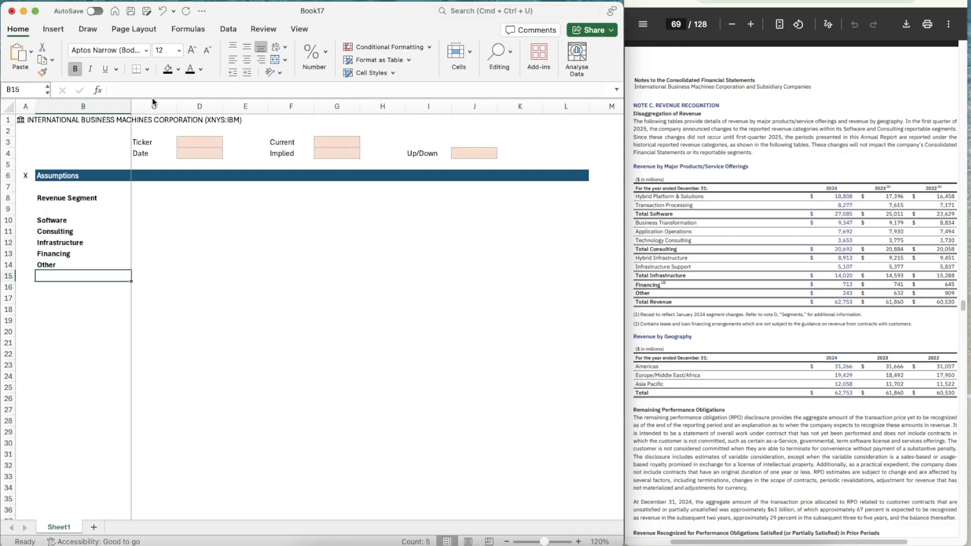
Enter the bold labels EBIT, WACC and TGV in cells B16 to B18
{"action": "key", "text": "Down"}
{"action": "type", "text": "EBIT"}
{"action": "key", "text": "Return"}
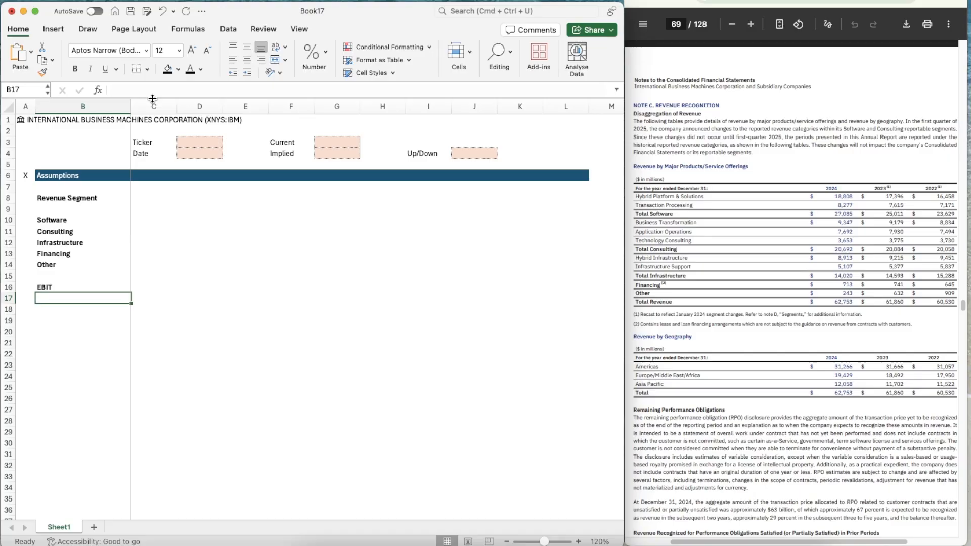
{"action": "type", "text": "WA"}
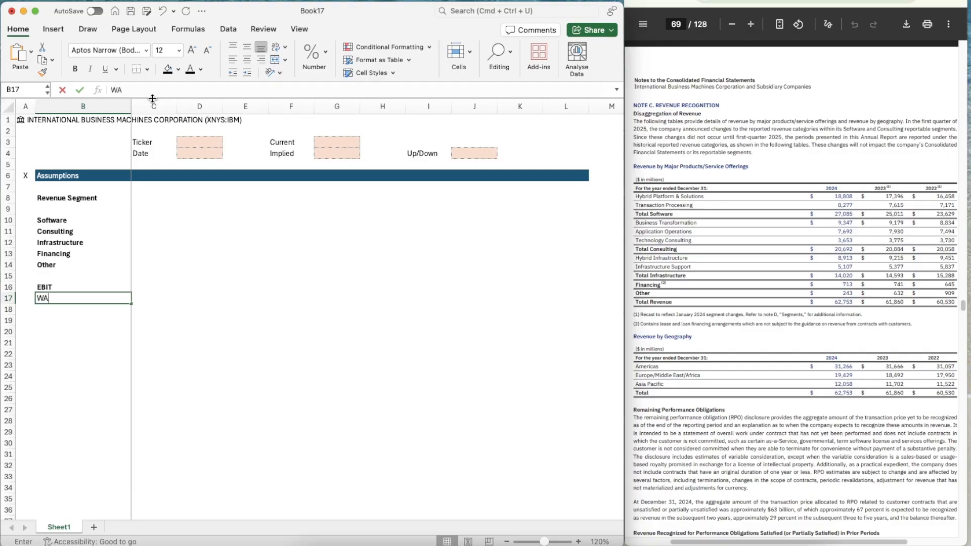
{"action": "type", "text": "CC"}
{"action": "key", "text": "Return"}
{"action": "type", "text": "TGV"}
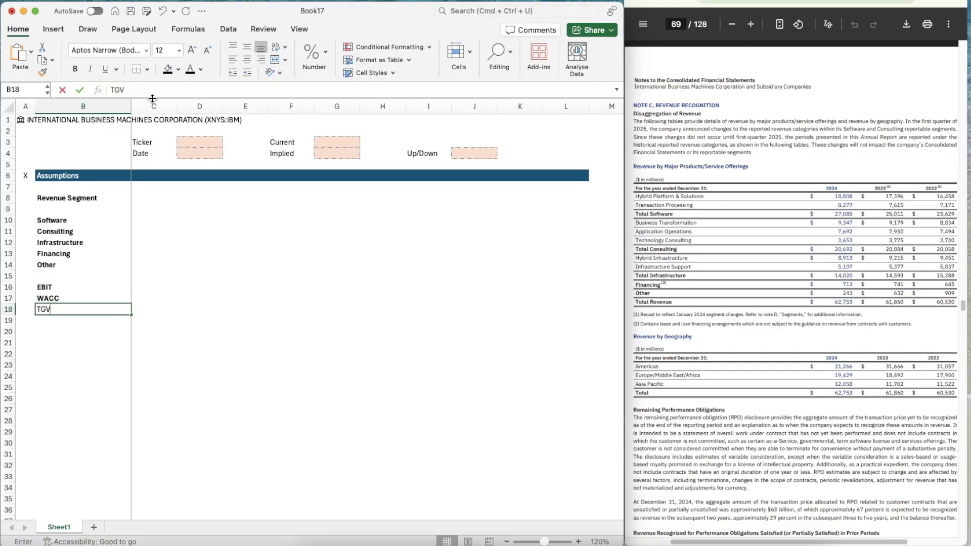
{"action": "key", "text": "Return"}
{"action": "key", "text": "Up"}
{"action": "key", "text": "super+b"}
{"action": "key", "text": "Down"}
Copy the WACC and TGV labels from B17:B18 into B20:B21
{"action": "key", "text": "Up"}
{"action": "key", "text": "Up"}
{"action": "key", "text": "shift+Down"}
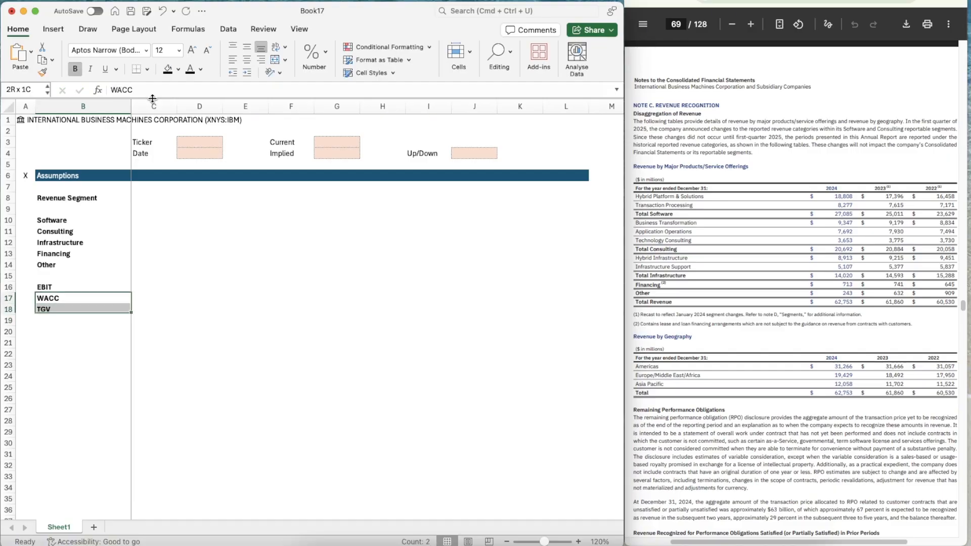
{"action": "key", "text": "super+c"}
{"action": "key", "text": "Down"}
{"action": "key", "text": "Down"}
{"action": "key", "text": "Down"}
{"action": "key", "text": "super+v"}
{"action": "key", "text": "Right"}
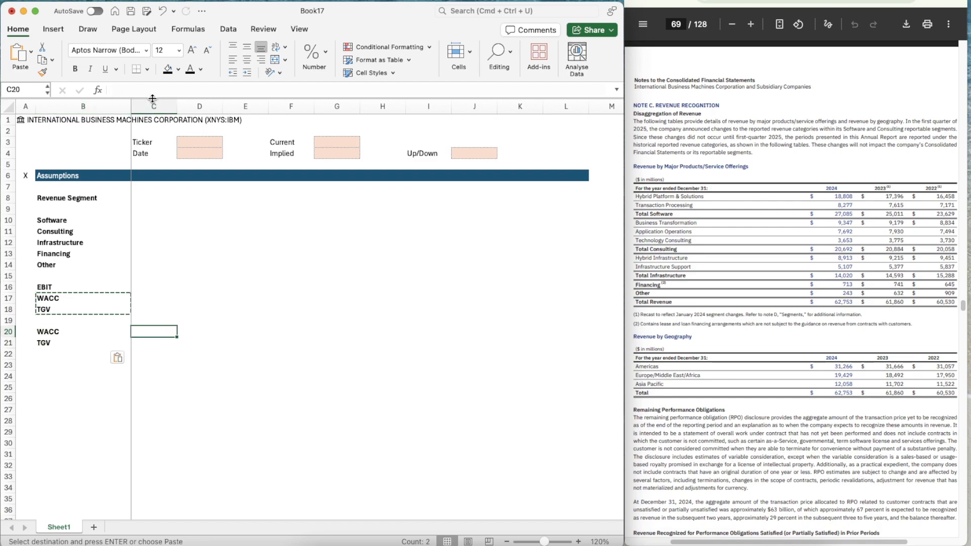
Add the bold column heading Switches in cell C8, beside Revenue Segment
{"action": "key", "text": "Up"}
{"action": "key", "text": "Up"}
{"action": "key", "text": "Up"}
{"action": "key", "text": "Up"}
{"action": "key", "text": "Up"}
{"action": "key", "text": "Up"}
{"action": "key", "text": "Up"}
{"action": "key", "text": "Up"}
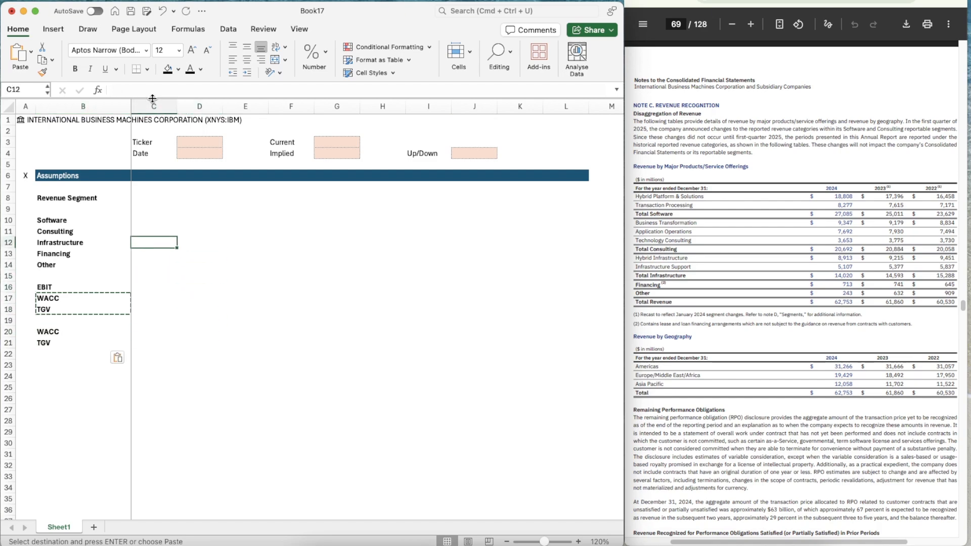
{"action": "key", "text": "Up"}
{"action": "key", "text": "Up"}
{"action": "key", "text": "Up"}
{"action": "key", "text": "Up"}
{"action": "type", "text": "Sw"}
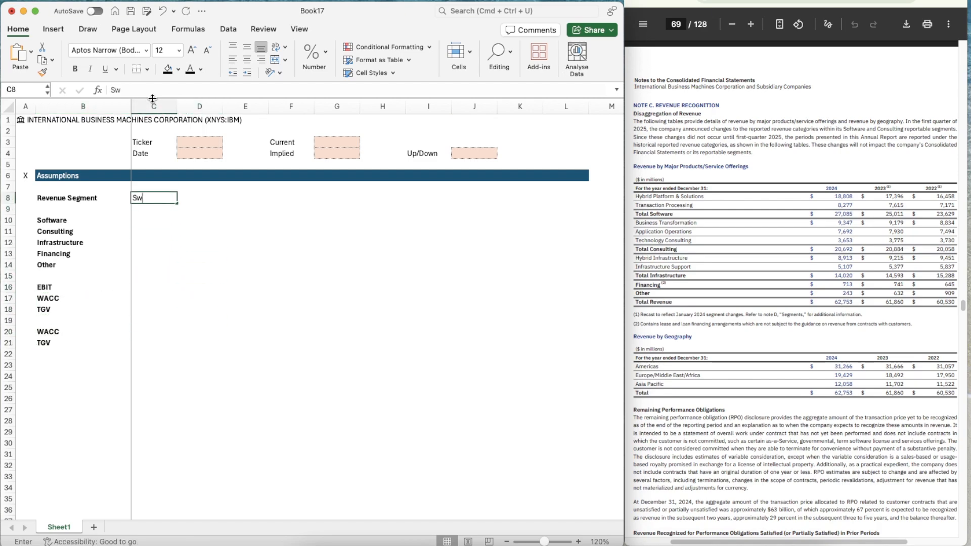
{"action": "type", "text": "itches"}
{"action": "key", "text": "Return"}
{"action": "key", "text": "Up"}
{"action": "key", "text": "Right"}
{"action": "key", "text": "Right"}
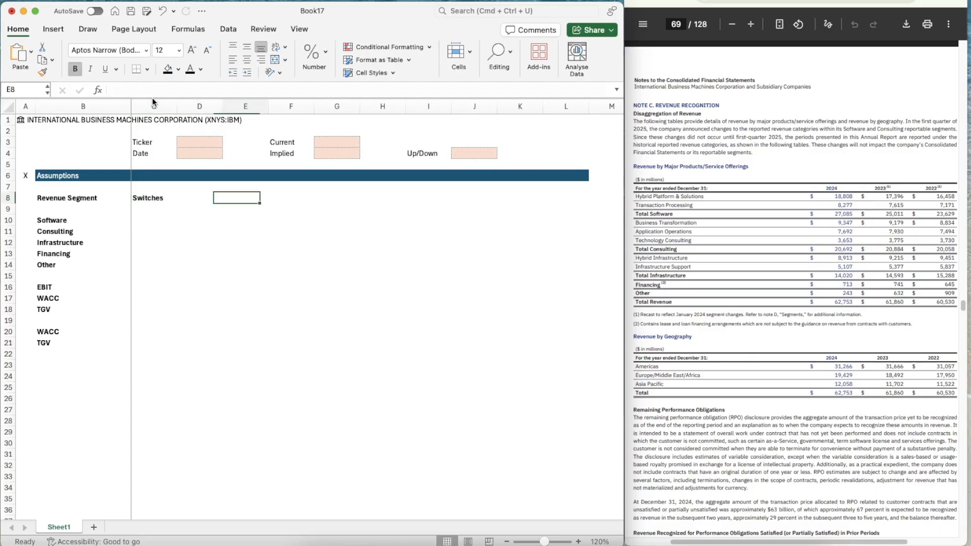
Enter the scenario headings Bear in E8, Base in G8 and Bull in I8
{"action": "type", "text": "Bear"}
{"action": "key", "text": "Right"}
{"action": "key", "text": "Right"}
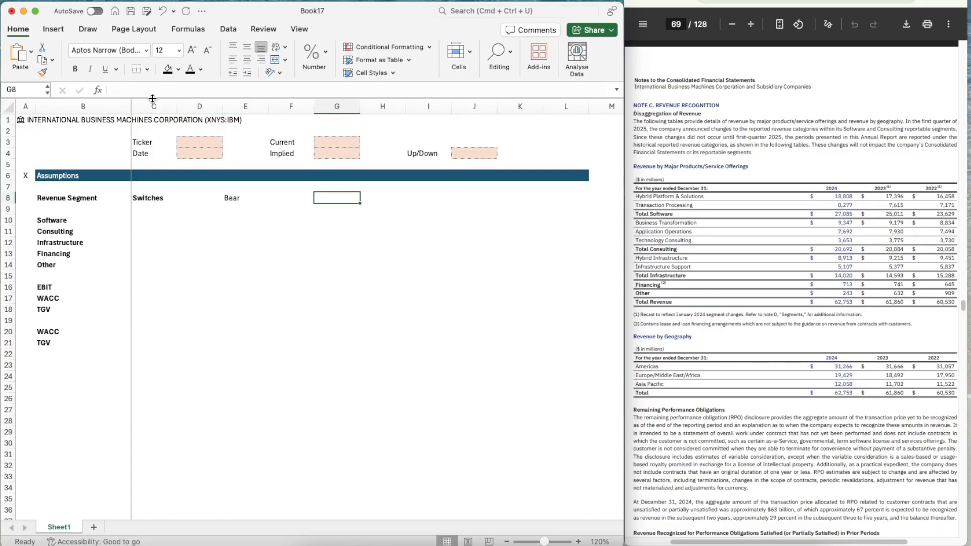
{"action": "type", "text": "Base"}
{"action": "key", "text": "Right"}
{"action": "key", "text": "Right"}
{"action": "type", "text": "Bull"}
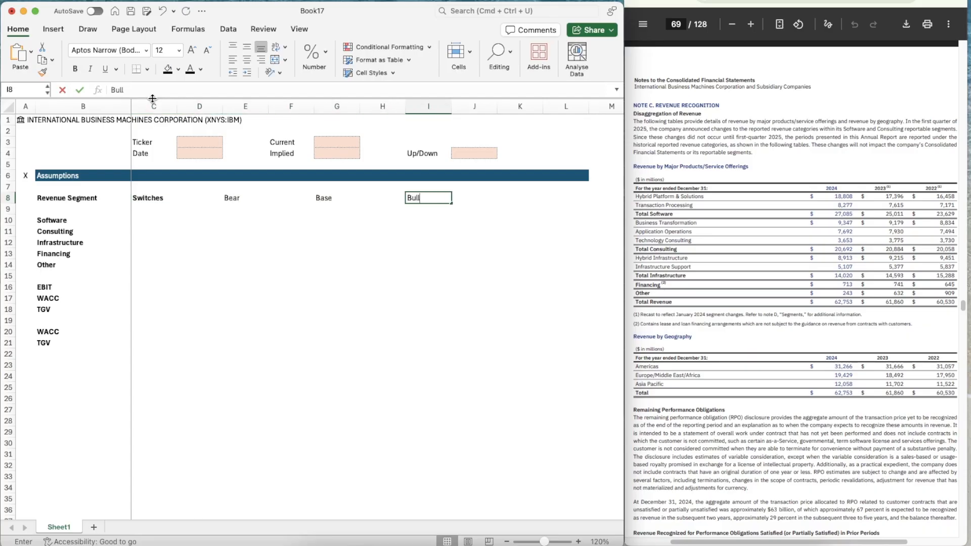
{"action": "key", "text": "Return"}
Make the scenario headings in row 8 from D8 to I8 bold
{"action": "key", "text": "Up"}
{"action": "key", "text": "shift+Left"}
{"action": "key", "text": "shift+Left"}
{"action": "key", "text": "shift+Left"}
{"action": "key", "text": "shift+Left"}
{"action": "key", "text": "shift+Left"}
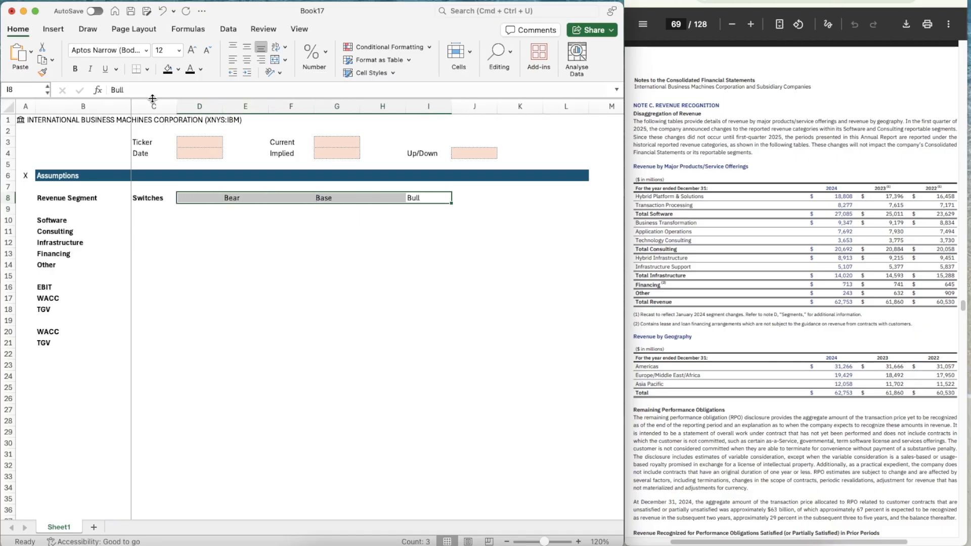
{"action": "key", "text": "super+b"}
{"action": "key", "text": "Down"}
{"action": "key", "text": "Left"}
{"action": "key", "text": "Left"}
{"action": "key", "text": "Left"}
{"action": "key", "text": "Left"}
{"action": "key", "text": "Left"}
{"action": "key", "text": "Left"}
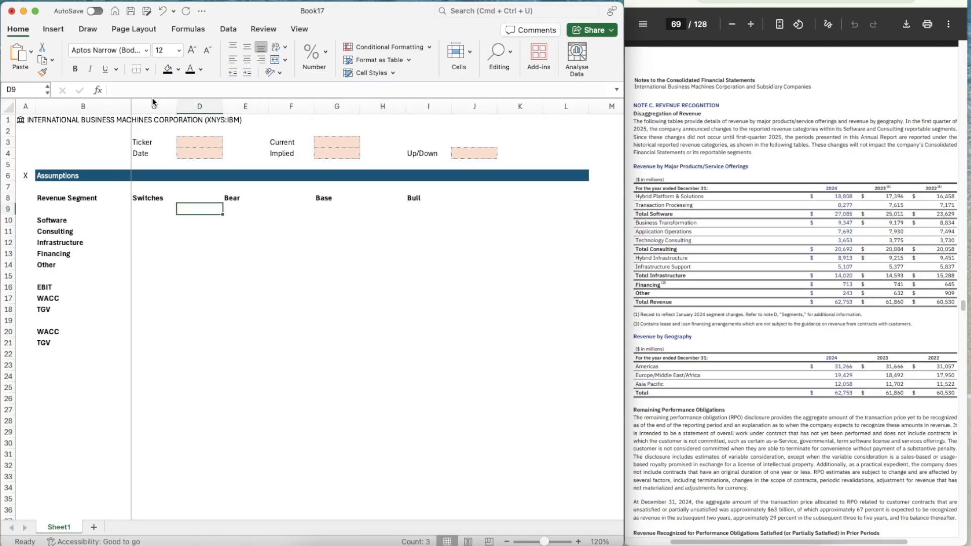
{"action": "key", "text": "Down"}
{"action": "key", "text": "Right"}
{"action": "key", "text": "Left"}
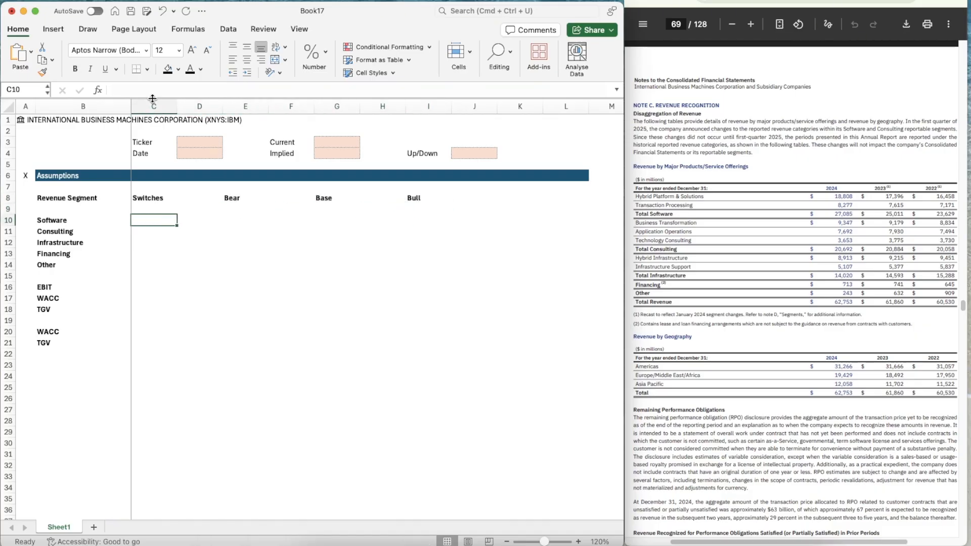
{"action": "key", "text": "Right"}
{"action": "key", "text": "Right"}
{"action": "key", "text": "Up"}
{"action": "key", "text": "Up"}
{"action": "key", "text": "Right"}
{"action": "key", "text": "Right"}
{"action": "key", "text": "Right"}
{"action": "key", "text": "Right"}
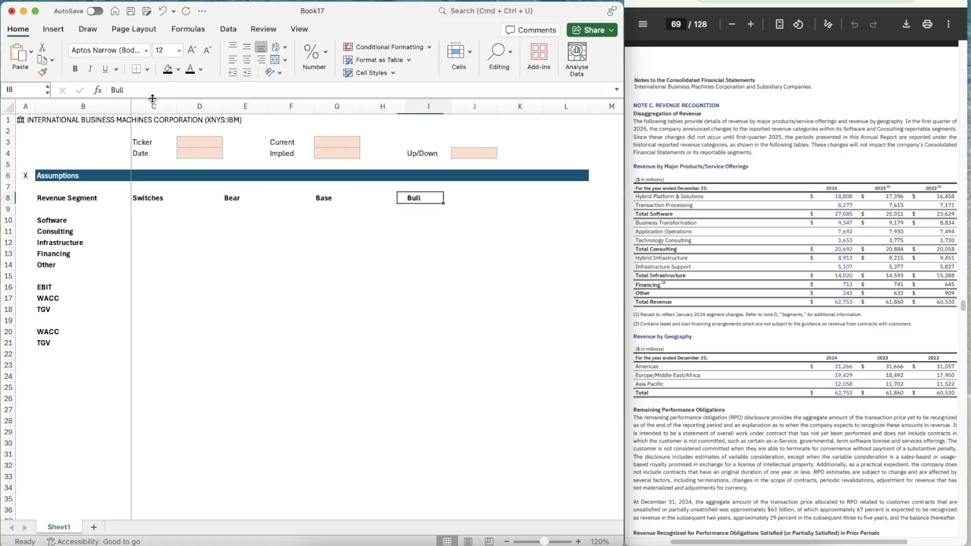
{"action": "key", "text": "Left"}
{"action": "key", "text": "Left"}
{"action": "key", "text": "Left"}
{"action": "key", "text": "Left"}
{"action": "key", "text": "Down"}
{"action": "key", "text": "Down"}
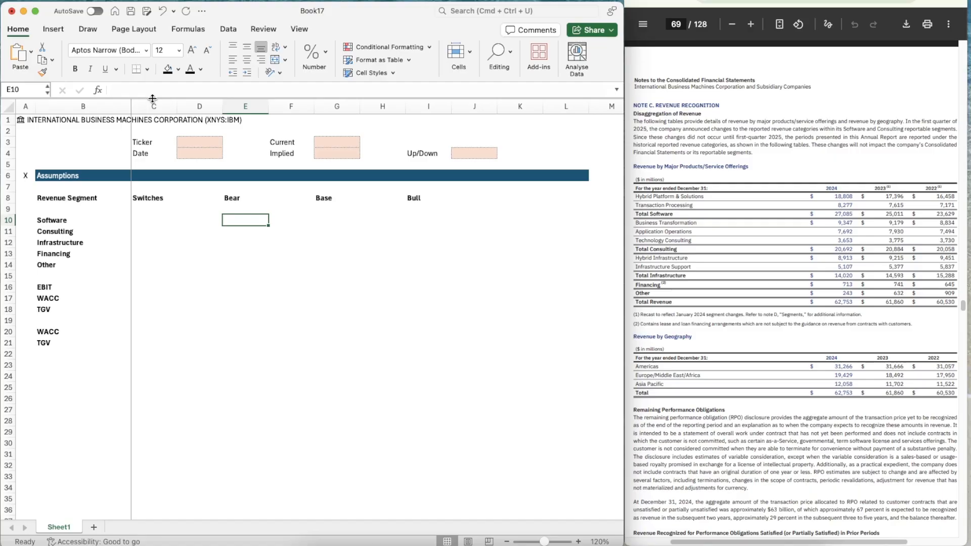
{"action": "key", "text": "Right"}
{"action": "key", "text": "Right"}
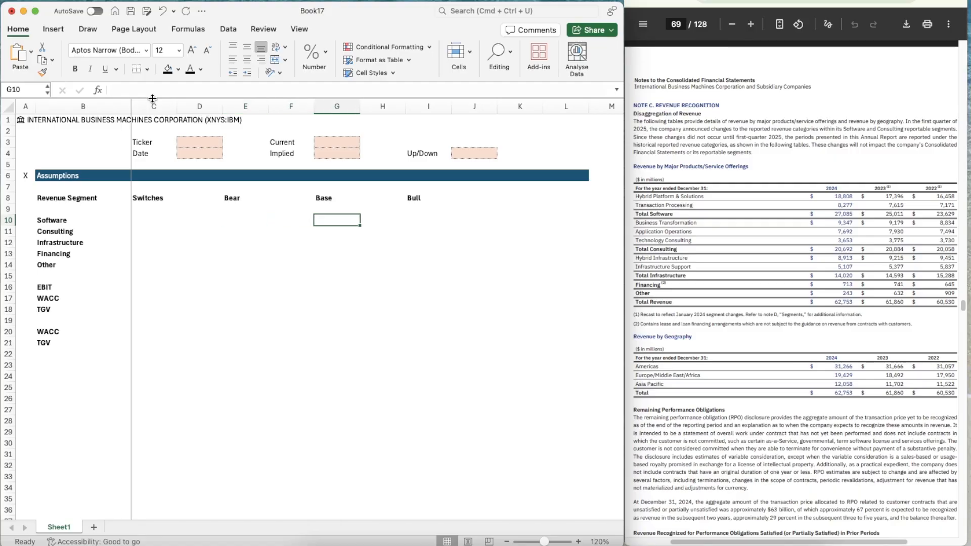
{"action": "key", "text": "Right"}
{"action": "key", "text": "Right"}
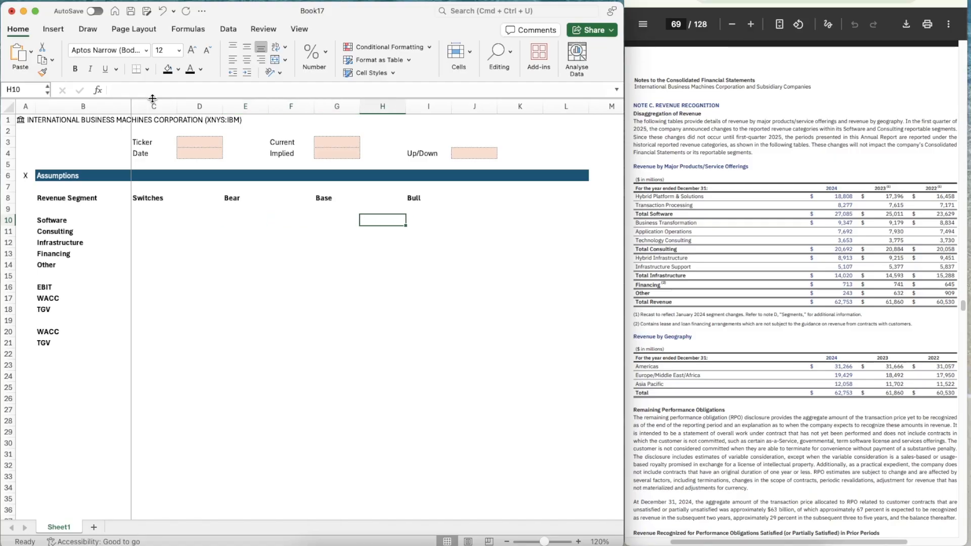
{"action": "key", "text": "Left"}
{"action": "key", "text": "Left"}
{"action": "key", "text": "Left"}
{"action": "key", "text": "Left"}
{"action": "key", "text": "Left"}
{"action": "key", "text": "Left"}
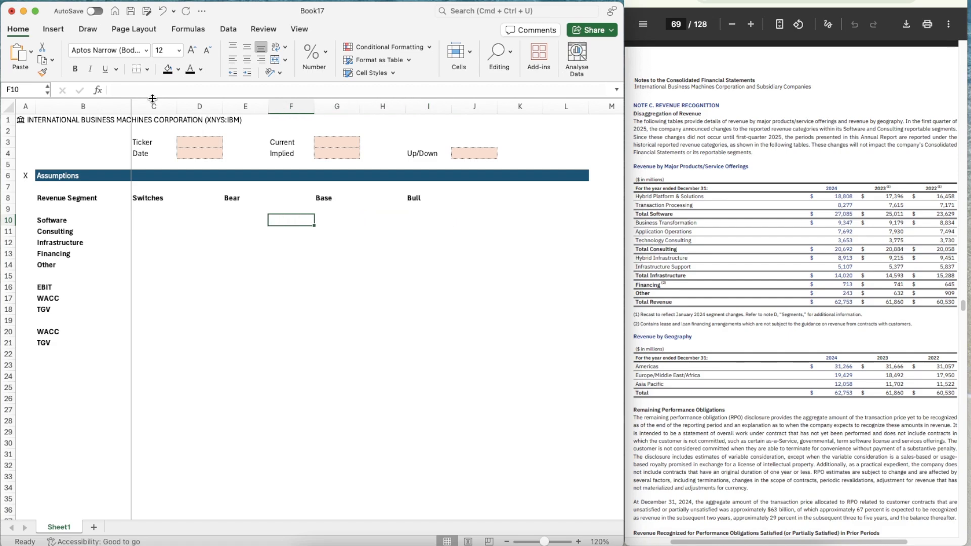
Copy the shaded input cells D3:D4 into the Switches column for Software and Consulting, C10:C11
{"action": "key", "text": "Up"}
{"action": "key", "text": "Up"}
{"action": "key", "text": "Right"}
{"action": "key", "text": "Up"}
{"action": "key", "text": "Up"}
{"action": "key", "text": "Up"}
{"action": "key", "text": "Up"}
{"action": "key", "text": "Up"}
{"action": "key", "text": "shift+Down"}
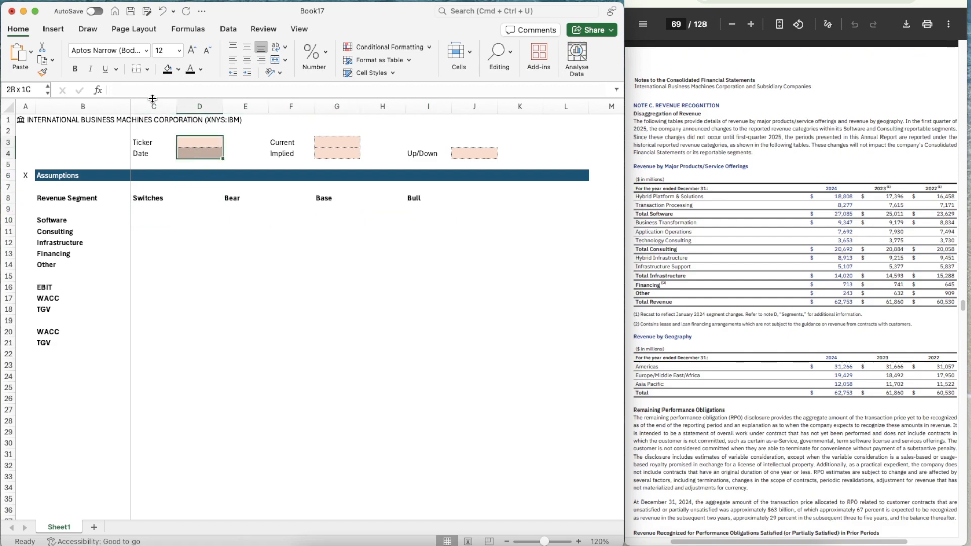
{"action": "key", "text": "super+c"}
{"action": "key", "text": "Down"}
{"action": "key", "text": "Down"}
{"action": "key", "text": "Left"}
{"action": "key", "text": "Down"}
{"action": "key", "text": "Down"}
{"action": "key", "text": "Down"}
{"action": "key", "text": "Down"}
{"action": "key", "text": "Down"}
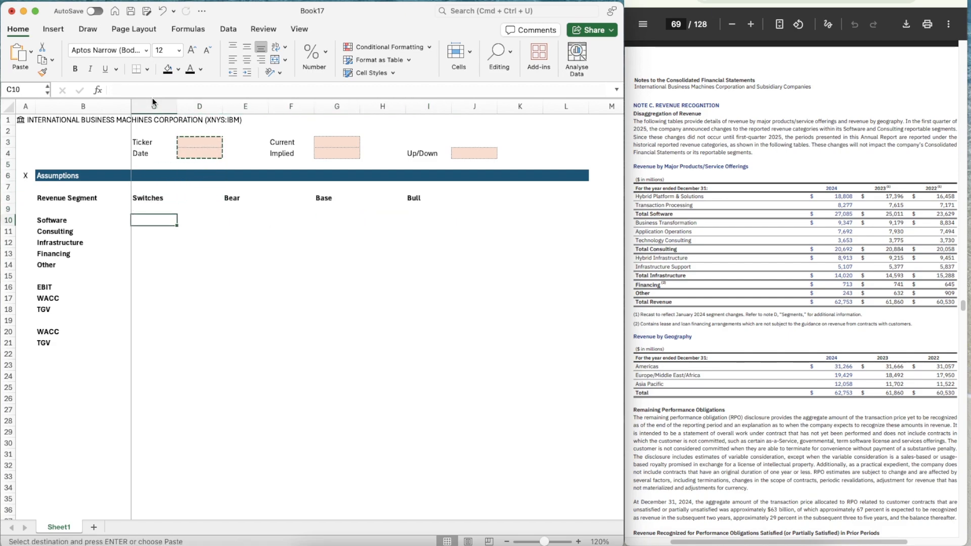
{"action": "key", "text": "shift+Down"}
{"action": "key", "text": "shift+Down"}
Copy the shaded cell C11 down through C14 for the Infrastructure, Financing and Other switches
{"action": "key", "text": "shift+Down"}
{"action": "key", "text": "shift+Down"}
{"action": "key", "text": "super+v"}
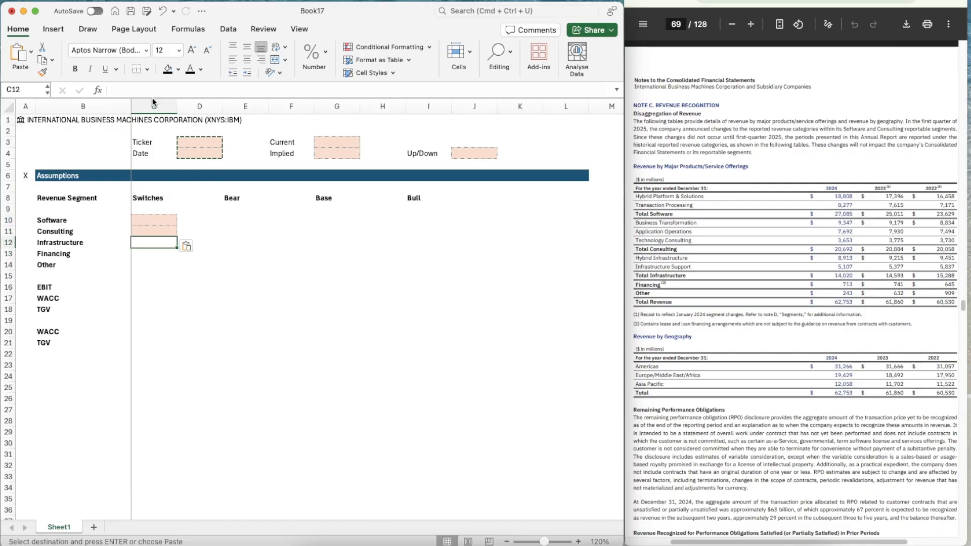
{"action": "key", "text": "Down"}
{"action": "key", "text": "super+c"}
{"action": "key", "text": "shift+Down"}
{"action": "key", "text": "shift+Down"}
{"action": "key", "text": "shift+Down"}
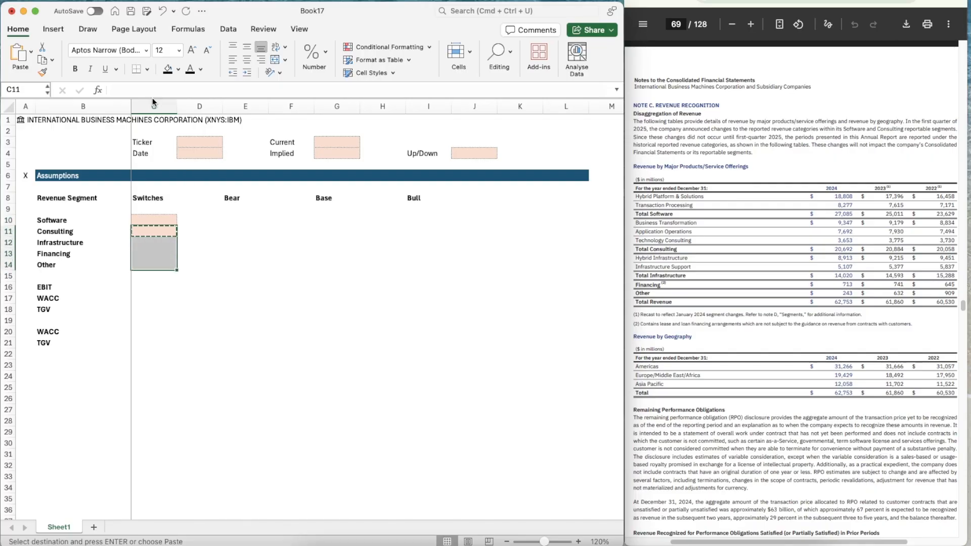
{"action": "key", "text": "super+v"}
Copy the shaded cell C14 into C16:C18 for the EBIT, WACC and TGV switches
{"action": "key", "text": "Down"}
{"action": "key", "text": "Down"}
{"action": "key", "text": "Down"}
{"action": "key", "text": "super+c"}
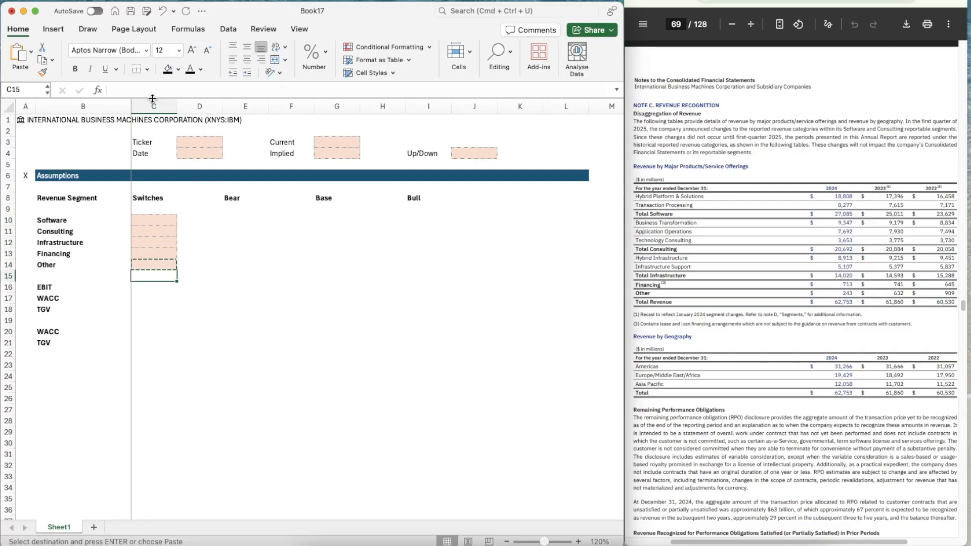
{"action": "key", "text": "Down"}
{"action": "key", "text": "Down"}
{"action": "key", "text": "shift+Down"}
{"action": "key", "text": "shift+Down"}
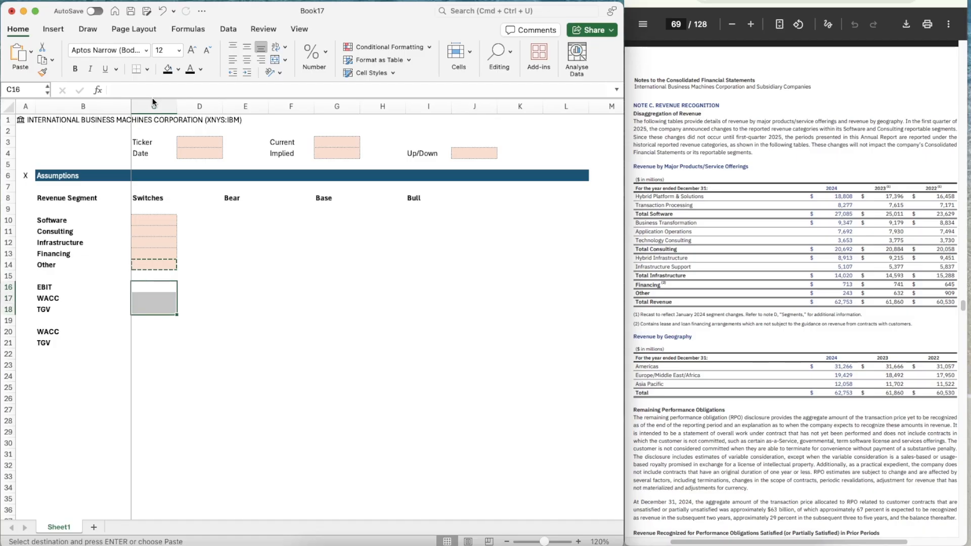
{"action": "key", "text": "super+v"}
Paste the same shaded input cell into C20:C21 beside the second WACC and TGV labels
{"action": "key", "text": "Down"}
{"action": "key", "text": "Down"}
{"action": "key", "text": "Down"}
{"action": "key", "text": "Down"}
{"action": "key", "text": "shift+Down"}
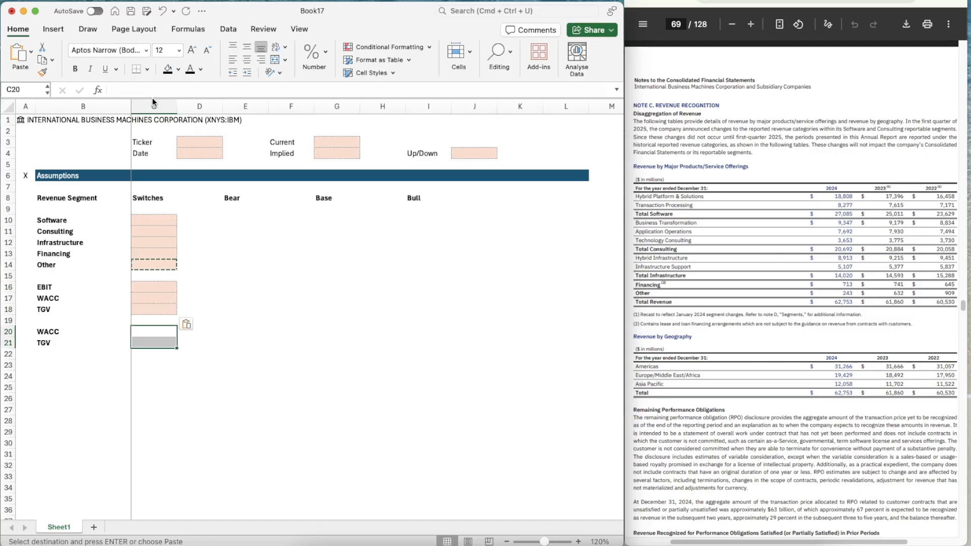
{"action": "key", "text": "super+v"}
Copy the shaded switch cells C10:C18 into the Bear column at E10:E18
{"action": "key", "text": "Up"}
{"action": "key", "text": "Up"}
{"action": "key", "text": "shift+Up"}
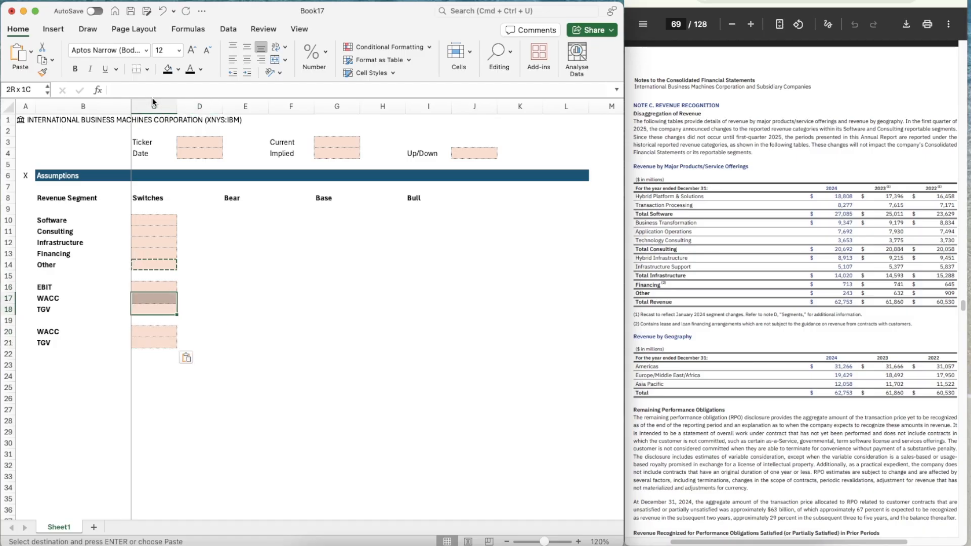
{"action": "key", "text": "shift+Up"}
{"action": "key", "text": "shift+Up"}
{"action": "key", "text": "shift+Up"}
{"action": "key", "text": "shift+Up"}
{"action": "key", "text": "shift+Up"}
{"action": "key", "text": "shift+Up"}
{"action": "key", "text": "shift+Up"}
{"action": "key", "text": "super+c"}
{"action": "key", "text": "Right"}
{"action": "key", "text": "Right"}
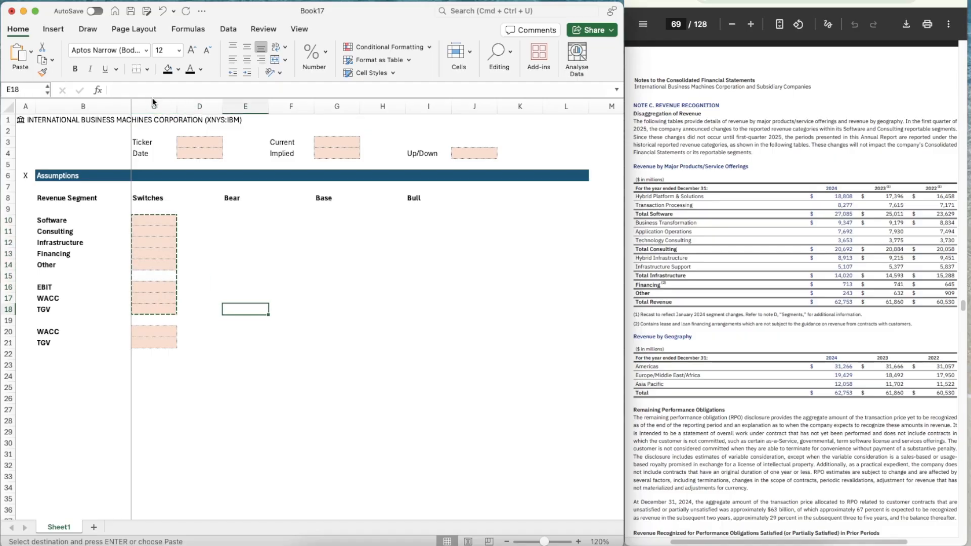
{"action": "key", "text": "Up"}
{"action": "key", "text": "Up"}
{"action": "key", "text": "Up"}
{"action": "key", "text": "Up"}
{"action": "key", "text": "Up"}
{"action": "key", "text": "Up"}
{"action": "key", "text": "Up"}
{"action": "key", "text": "Up"}
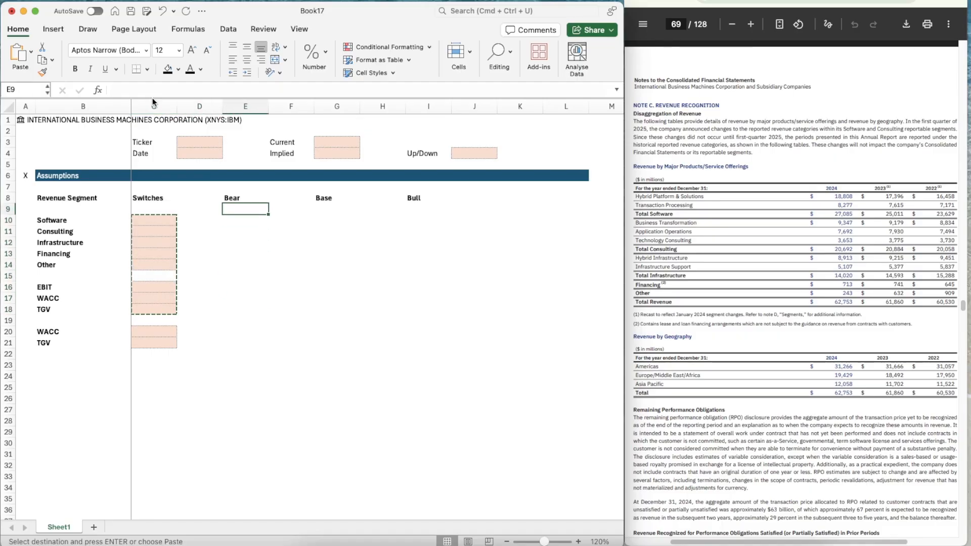
{"action": "key", "text": "super+v"}
Paste the same shaded block into the Base column at G10:G18 and the Bull column at I10:I18
{"action": "key", "text": "Right"}
{"action": "key", "text": "Right"}
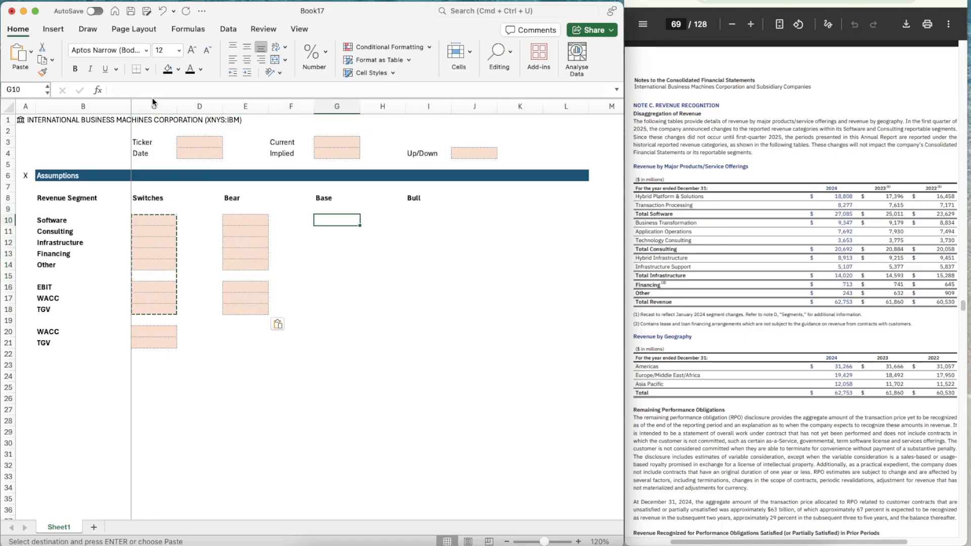
{"action": "key", "text": "super+v"}
{"action": "key", "text": "Right"}
{"action": "key", "text": "Right"}
{"action": "key", "text": "super+v"}
{"action": "key", "text": "Down"}
{"action": "key", "text": "Down"}
{"action": "key", "text": "Left"}
{"action": "key", "text": "Left"}
{"action": "key", "text": "Left"}
{"action": "key", "text": "Left"}
{"action": "key", "text": "Left"}
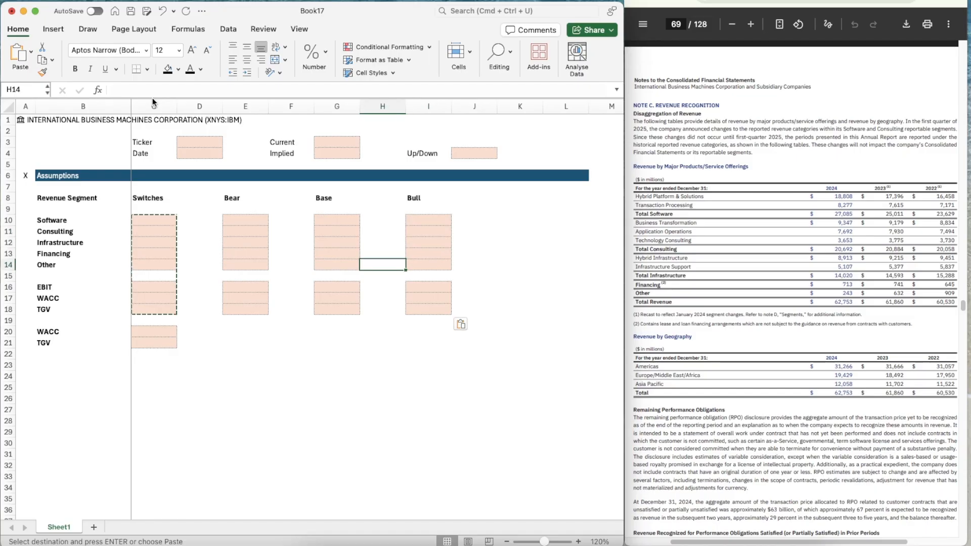
{"action": "key", "text": "Escape"}
Set the Software switch in C10 to 2
{"action": "key", "text": "Left"}
{"action": "key", "text": "Up"}
{"action": "key", "text": "Up"}
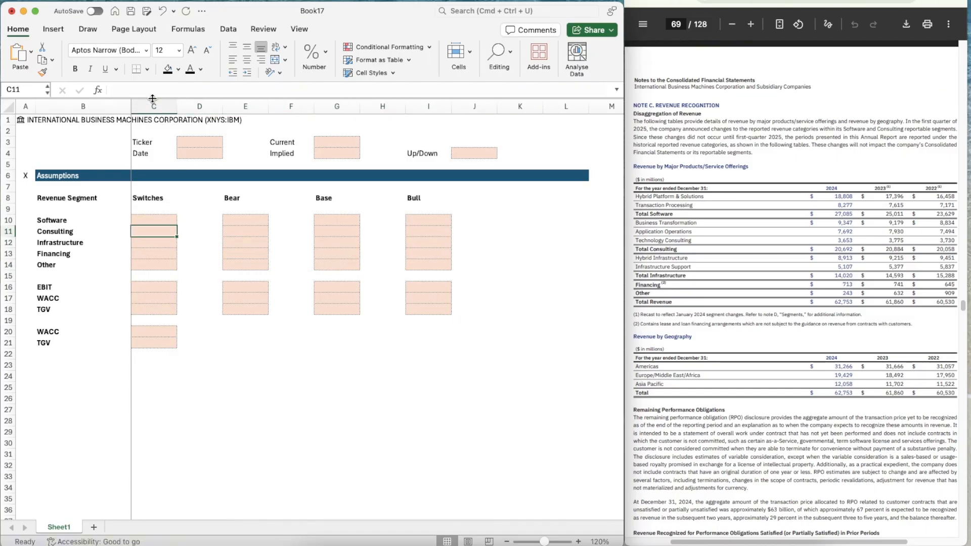
{"action": "type", "text": "2"}
{"action": "key", "text": "Return"}
{"action": "key", "text": "Up"}
Copy the Software switch value into C11:C14 for the remaining revenue segments
{"action": "key", "text": "super+c"}
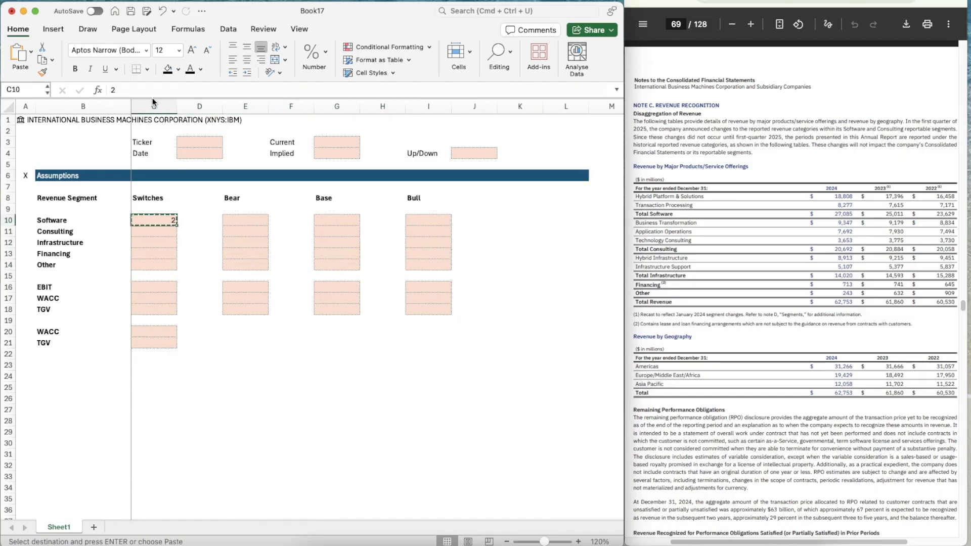
{"action": "key", "text": "Down"}
{"action": "key", "text": "shift+Down"}
{"action": "key", "text": "shift+Down"}
{"action": "key", "text": "shift+Down"}
{"action": "key", "text": "super+v"}
Paste the same switch value into C16:C18 for EBIT, WACC and TGV
{"action": "key", "text": "Down"}
{"action": "key", "text": "Down"}
{"action": "key", "text": "Down"}
{"action": "key", "text": "Down"}
{"action": "key", "text": "Down"}
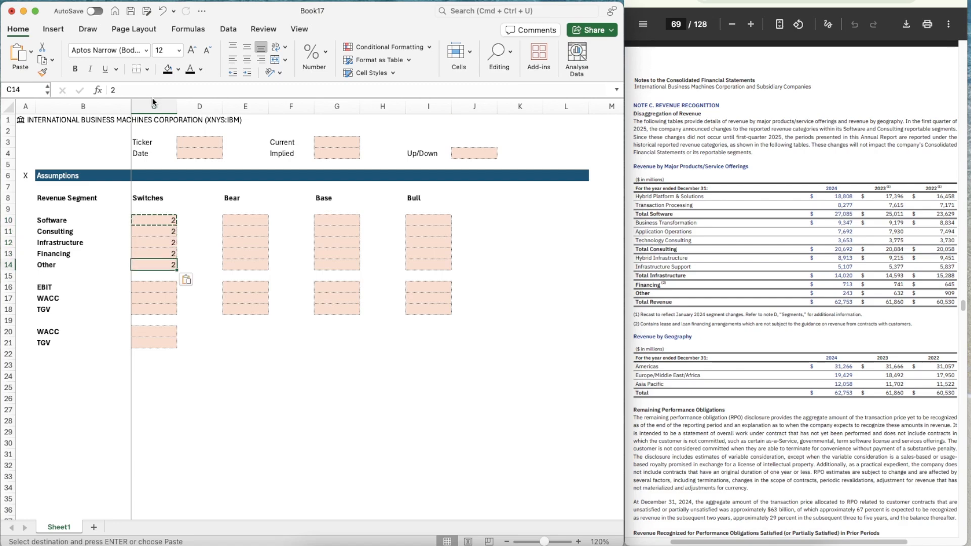
{"action": "key", "text": "shift+Down"}
{"action": "key", "text": "shift+Down"}
{"action": "key", "text": "super+v"}
Copy the Assumptions header band A6:L6 to row 23, starting at A23
{"action": "key", "text": "Down"}
{"action": "key", "text": "Down"}
{"action": "key", "text": "Down"}
{"action": "key", "text": "Down"}
{"action": "key", "text": "Down"}
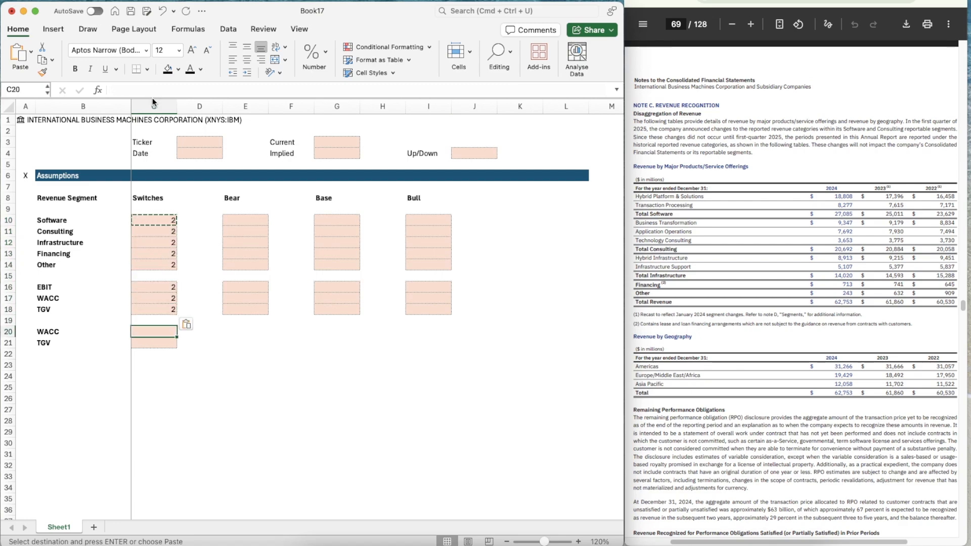
{"action": "key", "text": "Left"}
{"action": "key", "text": "Up"}
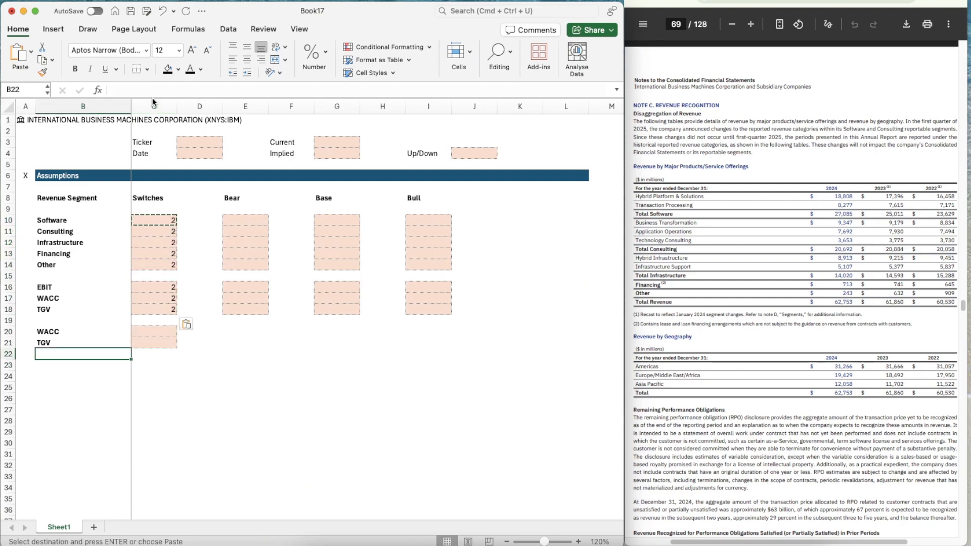
{"action": "key", "text": "Up"}
{"action": "key", "text": "Left"}
{"action": "key", "text": "Up"}
{"action": "key", "text": "Up"}
{"action": "key", "text": "Up"}
{"action": "key", "text": "Up"}
{"action": "key", "text": "Up"}
{"action": "key", "text": "Up"}
{"action": "key", "text": "Up"}
{"action": "key", "text": "Up"}
{"action": "key", "text": "Up"}
{"action": "key", "text": "Up"}
{"action": "key", "text": "Up"}
{"action": "key", "text": "Up"}
{"action": "key", "text": "Up"}
{"action": "key", "text": "Up"}
{"action": "key", "text": "Up"}
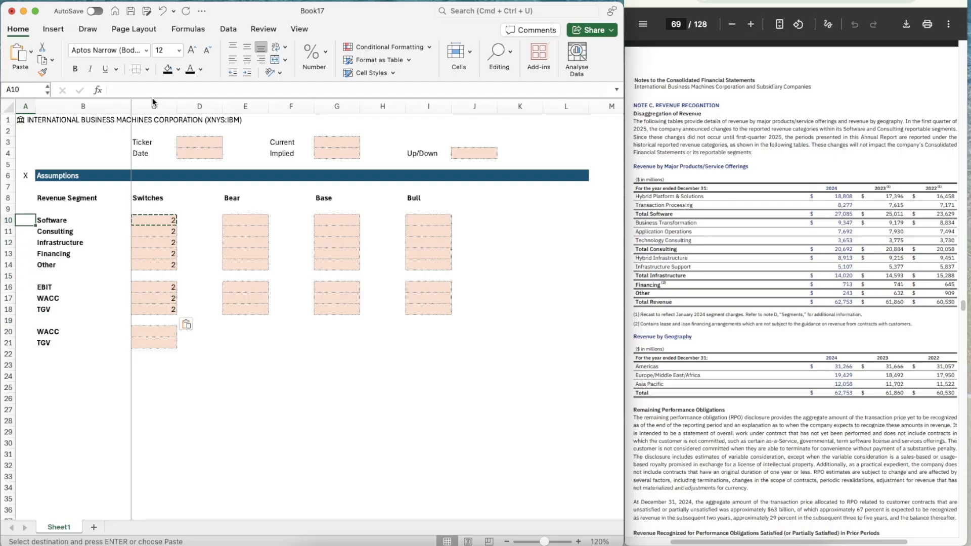
{"action": "key", "text": "shift+Right"}
{"action": "key", "text": "shift+Right"}
{"action": "key", "text": "shift+Right"}
{"action": "key", "text": "shift+Right"}
{"action": "key", "text": "shift+Right"}
{"action": "key", "text": "shift+Right"}
{"action": "key", "text": "shift+Right"}
{"action": "key", "text": "shift+Right"}
{"action": "key", "text": "shift+Right"}
{"action": "key", "text": "shift+Right"}
{"action": "key", "text": "shift+Right"}
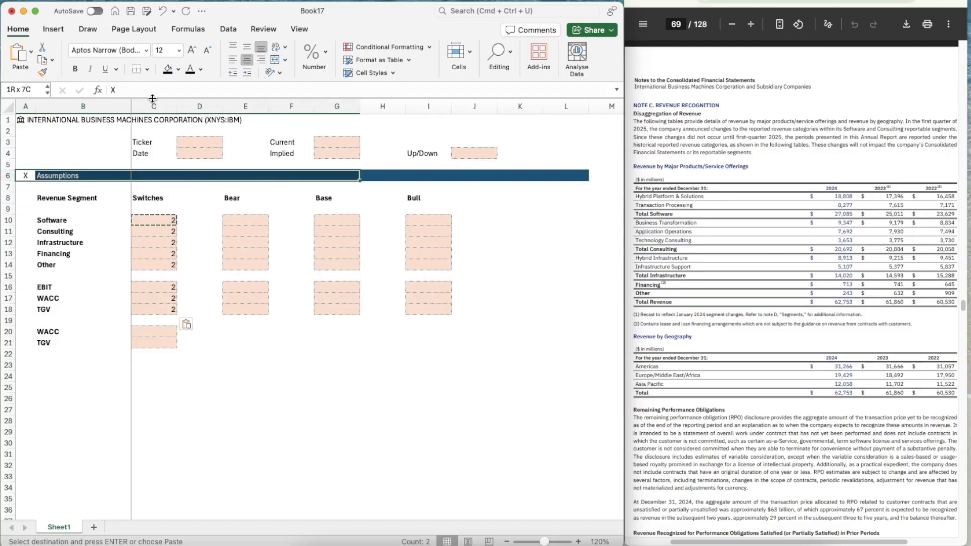
{"action": "key", "text": "ctrl+c"}
{"action": "key", "text": "Down"}
{"action": "key", "text": "Down"}
{"action": "key", "text": "Down"}
{"action": "key", "text": "Down"}
{"action": "key", "text": "Down"}
{"action": "key", "text": "Down"}
{"action": "key", "text": "Down"}
{"action": "key", "text": "Down"}
{"action": "key", "text": "Down"}
{"action": "key", "text": "Down"}
{"action": "key", "text": "Down"}
{"action": "key", "text": "Down"}
{"action": "key", "text": "Down"}
{"action": "key", "text": "Down"}
{"action": "key", "text": "Down"}
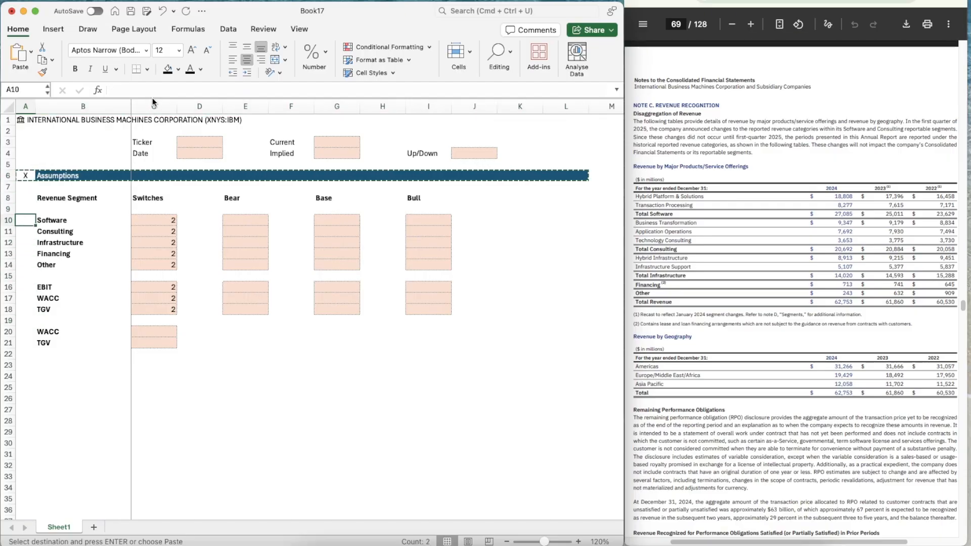
{"action": "key", "text": "Down"}
{"action": "key", "text": "Down"}
{"action": "scroll", "coordinate": [207, 383], "scroll_direction": "down", "scroll_amount": 3}
{"action": "key", "text": "Return"}
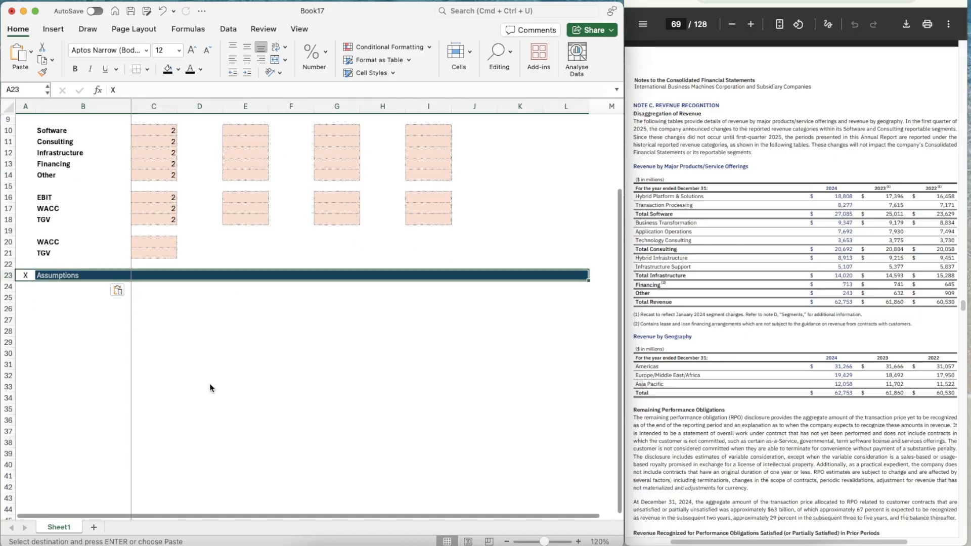
Retitle the copied header band in B23 as "Revenue Build"
{"action": "key", "text": "Right"}
{"action": "type", "text": "Revenue B"}
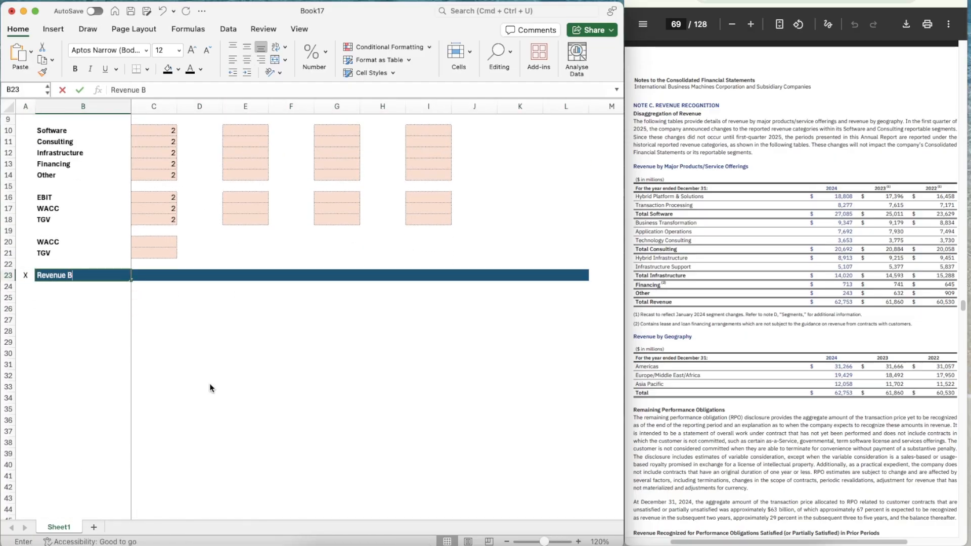
{"action": "type", "text": "uild"}
{"action": "key", "text": "Return"}
Link B25 under the Revenue Build header to the Software label with =B10
{"action": "scroll", "coordinate": [203, 245], "scroll_direction": "up", "scroll_amount": 1}
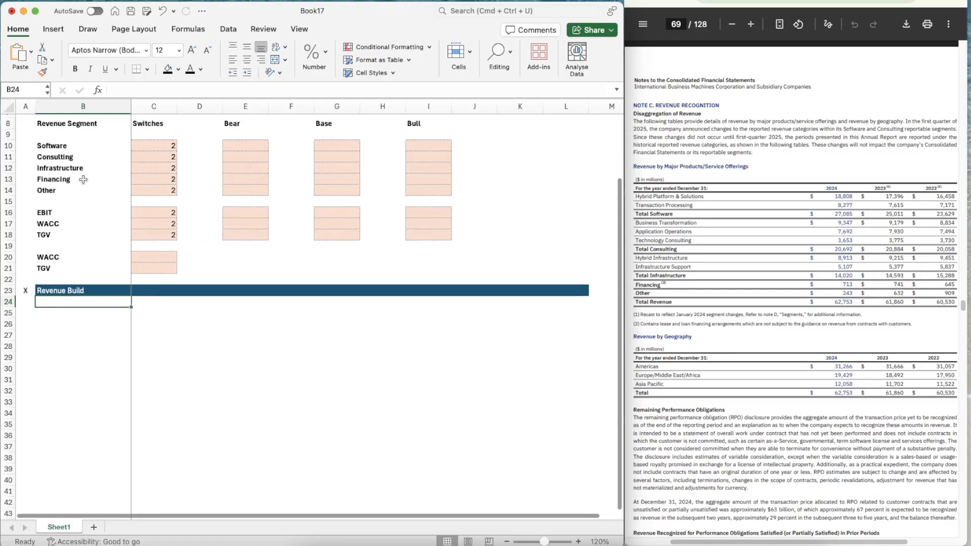
{"action": "scroll", "coordinate": [84, 180], "scroll_direction": "down", "scroll_amount": 3}
{"action": "scroll", "coordinate": [83, 182], "scroll_direction": "up", "scroll_amount": 2}
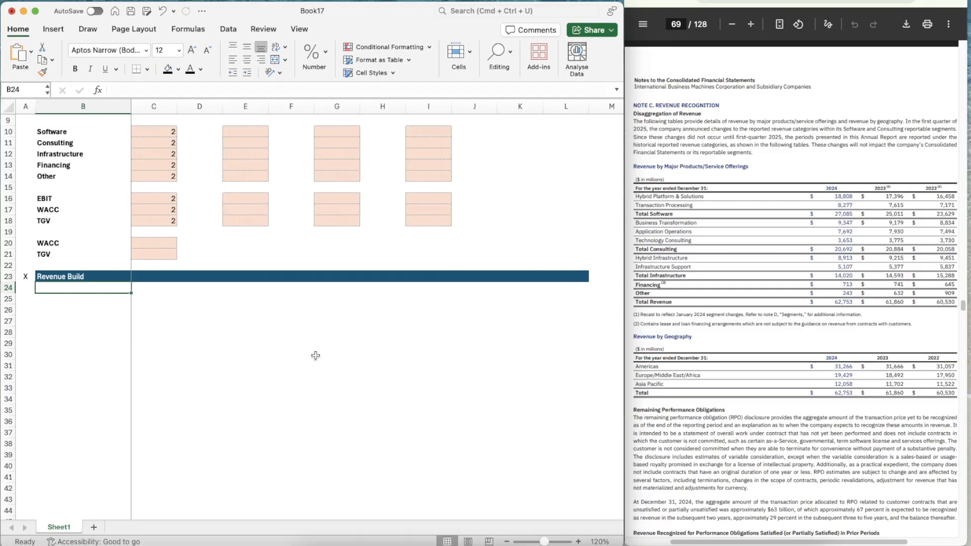
{"action": "scroll", "coordinate": [316, 356], "scroll_direction": "down", "scroll_amount": 3}
{"action": "left_click", "coordinate": [71, 271]}
{"action": "scroll", "coordinate": [71, 270], "scroll_direction": "up", "scroll_amount": 3}
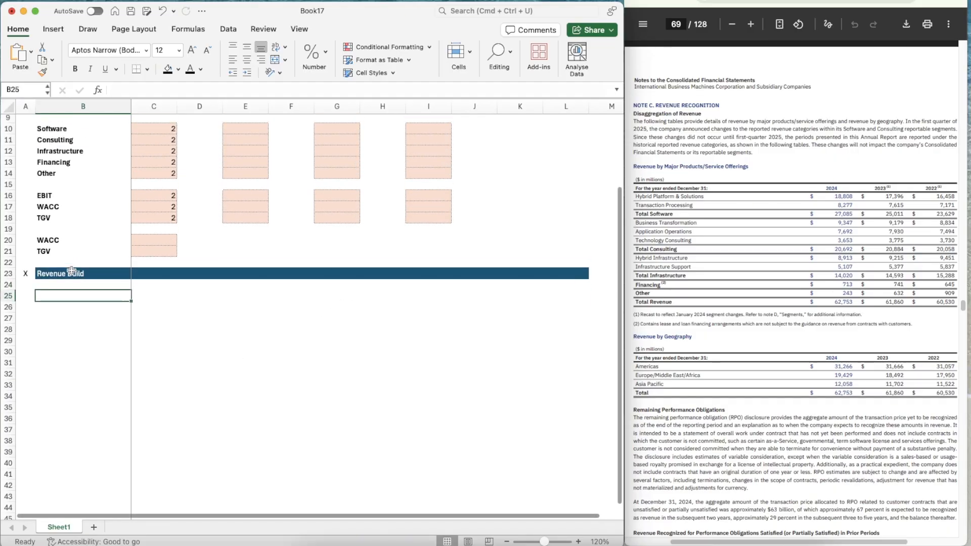
{"action": "type", "text": "="}
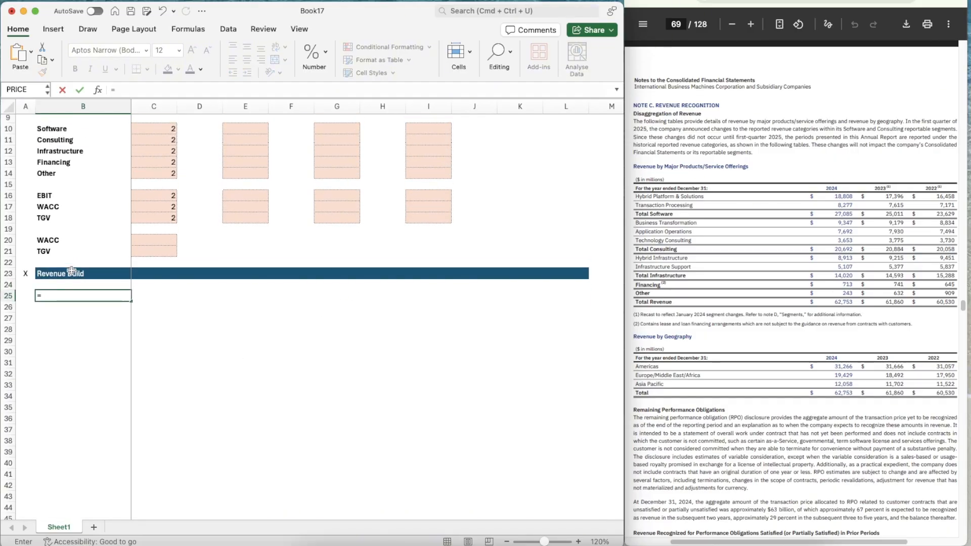
{"action": "type", "text": "B10"}
{"action": "key", "text": "Return"}
{"action": "key", "text": "Up"}
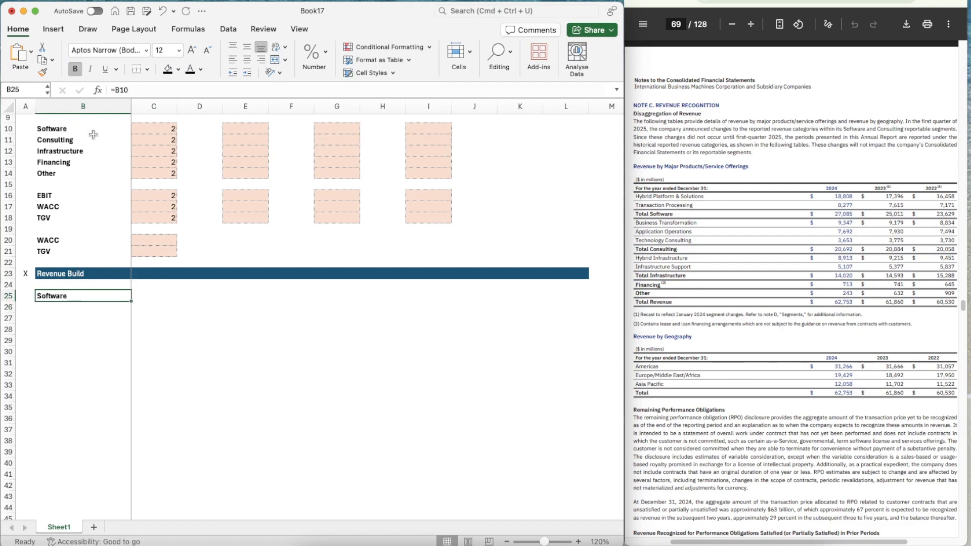
Add the label "% Growth" in B26 under Software and italicize all of row 26
{"action": "scroll", "coordinate": [94, 135], "scroll_direction": "up", "scroll_amount": 2}
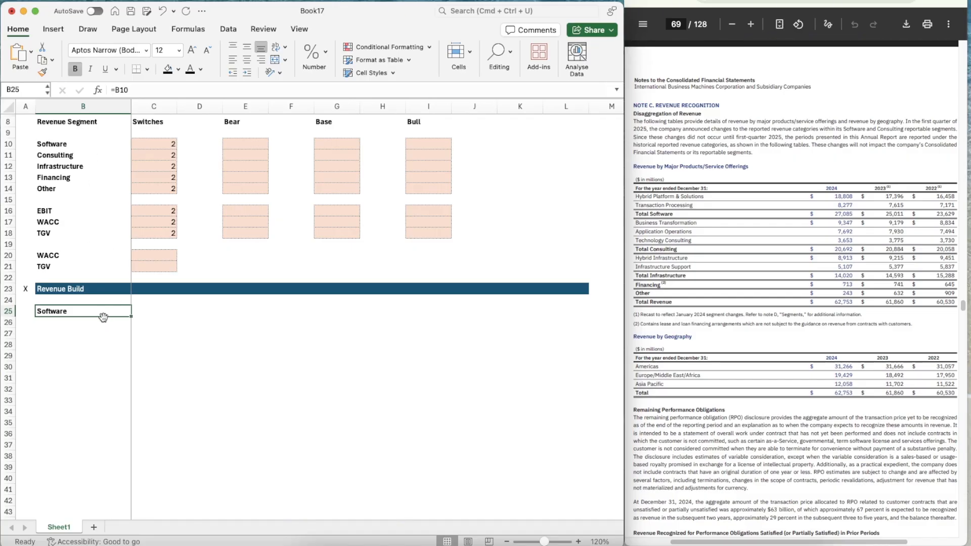
{"action": "scroll", "coordinate": [95, 346], "scroll_direction": "down", "scroll_amount": 1}
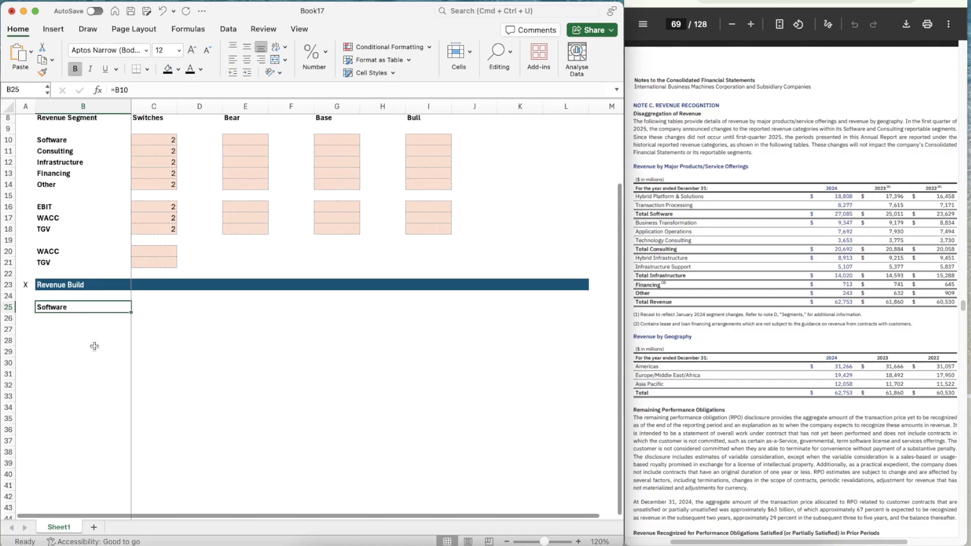
{"action": "key", "text": "Down"}
{"action": "type", "text": "% Gro"}
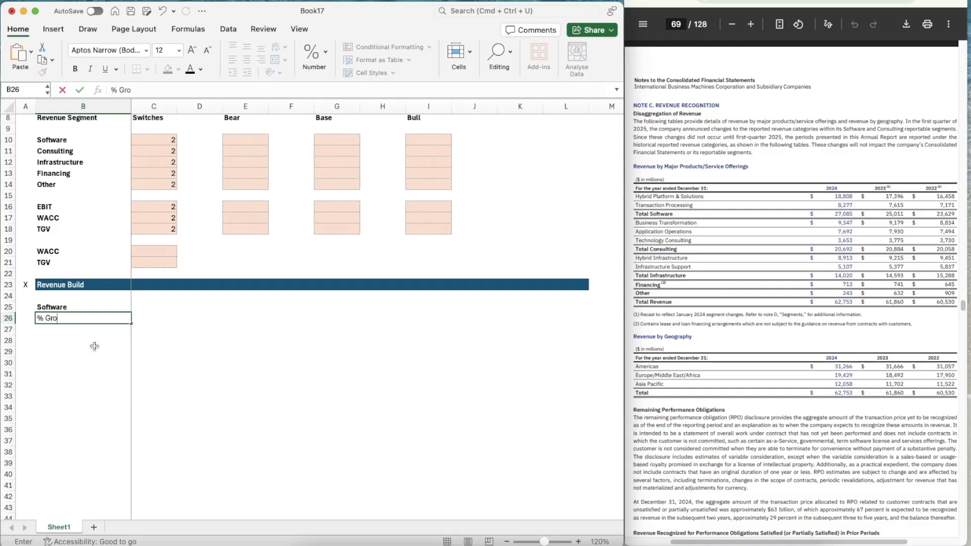
{"action": "key", "text": "Return"}
{"action": "key", "text": "Up"}
{"action": "key", "text": "shift+space"}
{"action": "key", "text": "super+i"}
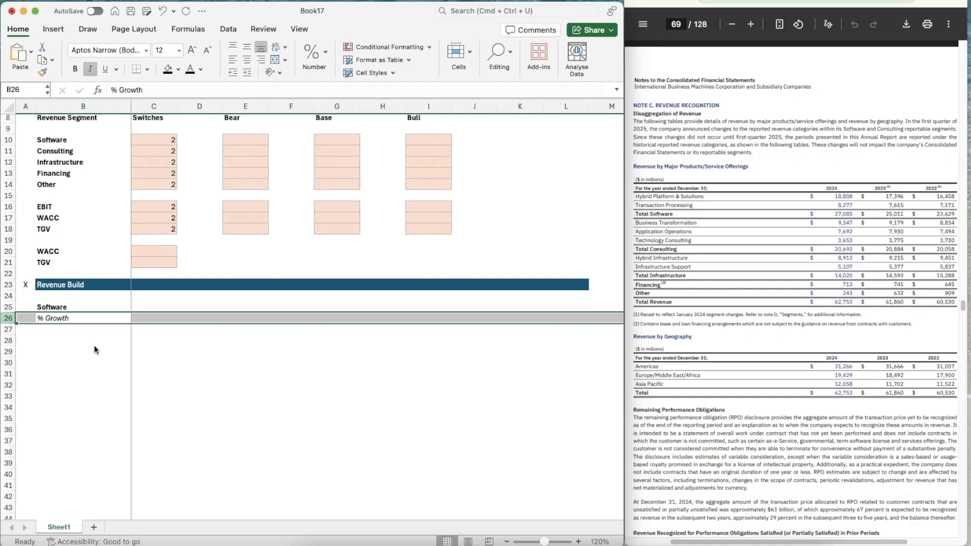
Enter the scenario labels Bear, Base and Bull in B27:B29
{"action": "key", "text": "Down"}
{"action": "type", "text": "Bear"}
{"action": "key", "text": "Return"}
{"action": "type", "text": "Base"}
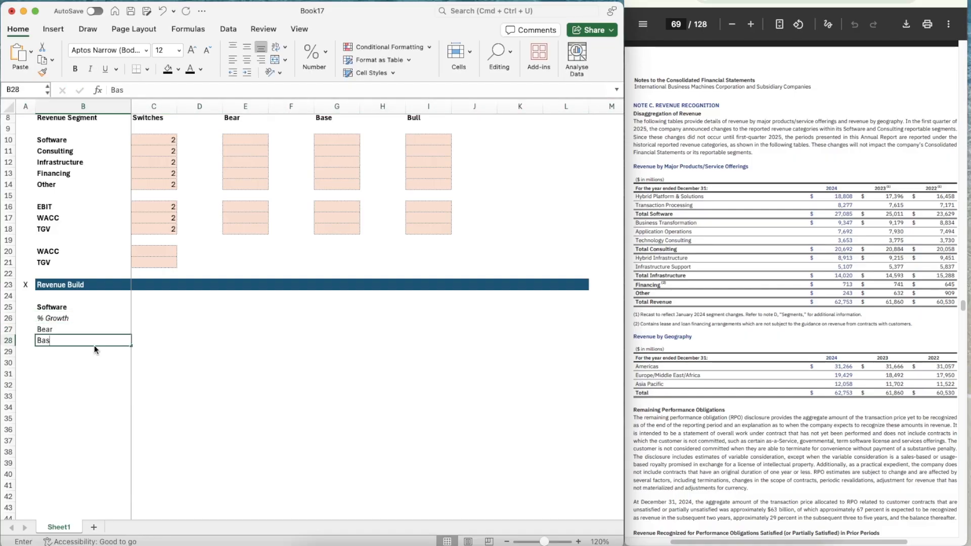
{"action": "key", "text": "Return"}
{"action": "type", "text": "Bull"}
{"action": "key", "text": "Return"}
Indent the Bear, Base and Bull labels in B27:B29 by one level
{"action": "key", "text": "Up"}
{"action": "key", "text": "shift+Up"}
{"action": "key", "text": "shift+Up"}
{"action": "key", "text": "shift+Up"}
{"action": "key", "text": "shift+Down"}
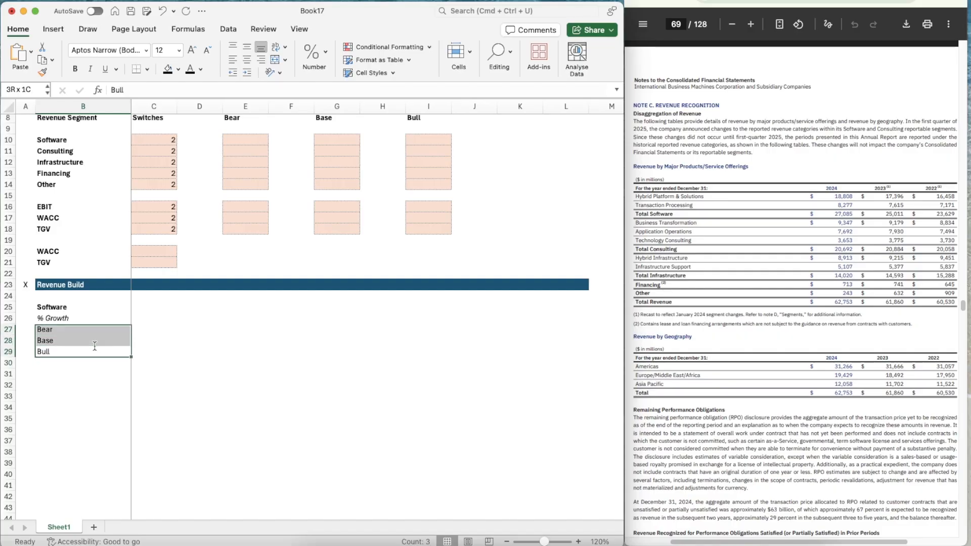
{"action": "left_click", "coordinate": [247, 73]}
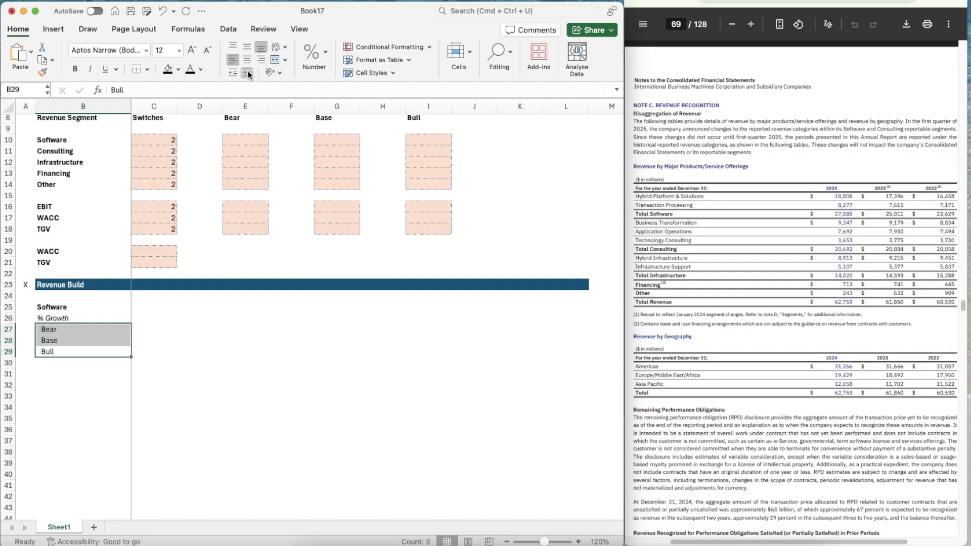
Add the label "% of Revenue" in B30, with its indent removed and set in italics
{"action": "left_click", "coordinate": [64, 367]}
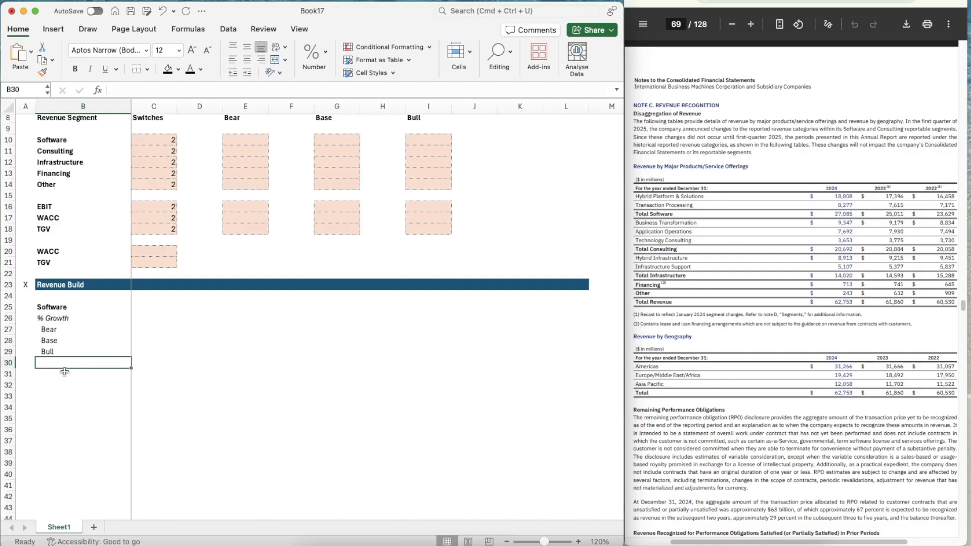
{"action": "type", "text": "% of Revenue"}
{"action": "key", "text": "Return"}
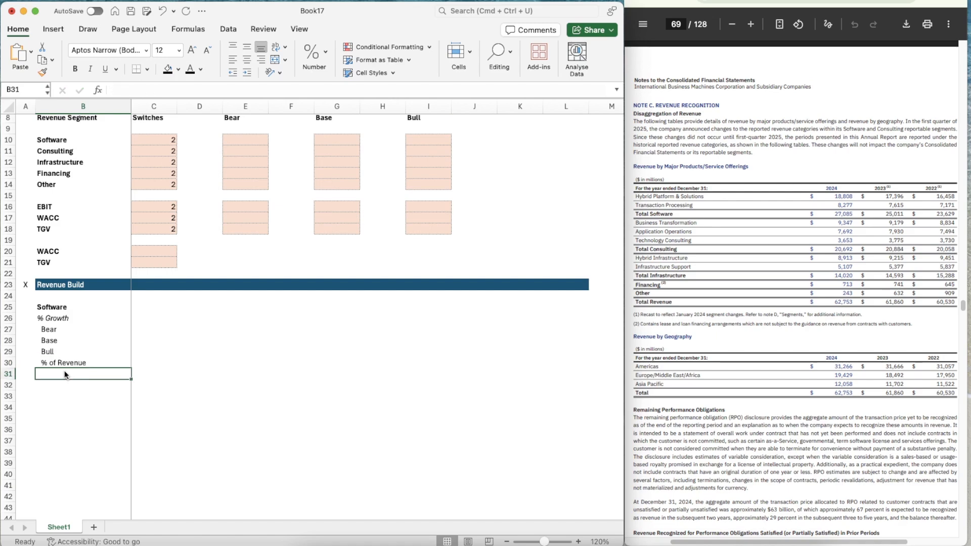
{"action": "key", "text": "Up"}
{"action": "left_click", "coordinate": [235, 72]}
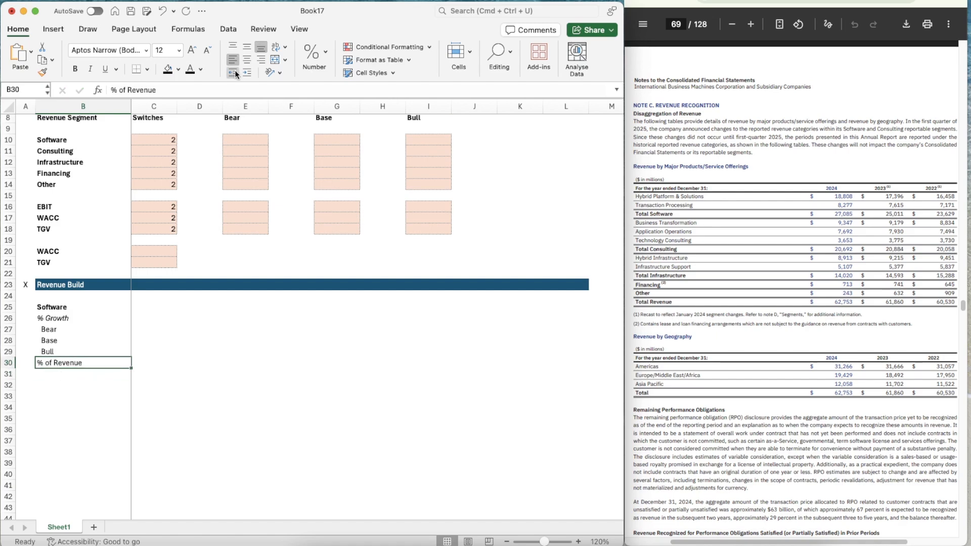
{"action": "key", "text": "super+i"}
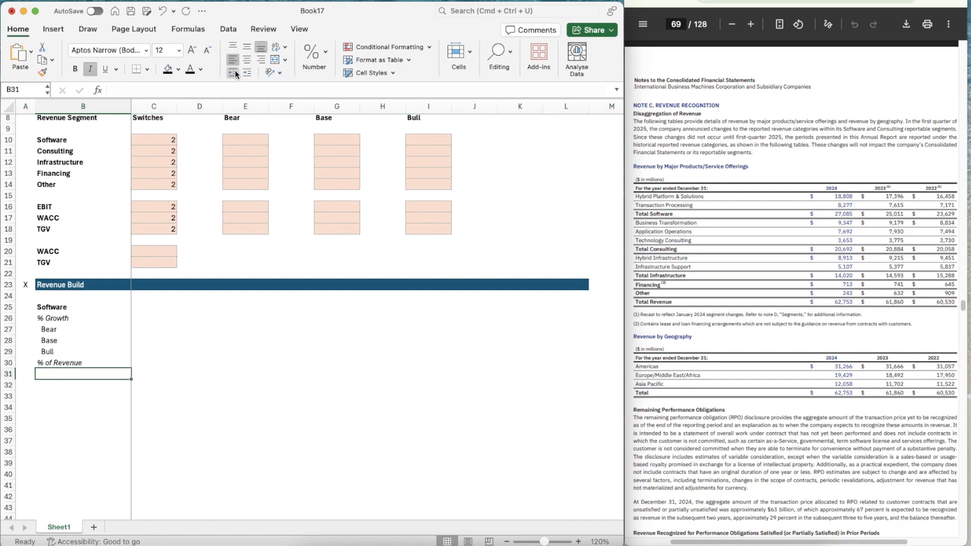
Enter 2022 as the first year of the Revenue Build header in C23
{"action": "key", "text": "Up"}
{"action": "key", "text": "Up"}
{"action": "key", "text": "Up"}
{"action": "key", "text": "Up"}
{"action": "key", "text": "Up"}
{"action": "key", "text": "Up"}
{"action": "key", "text": "Up"}
{"action": "key", "text": "Right"}
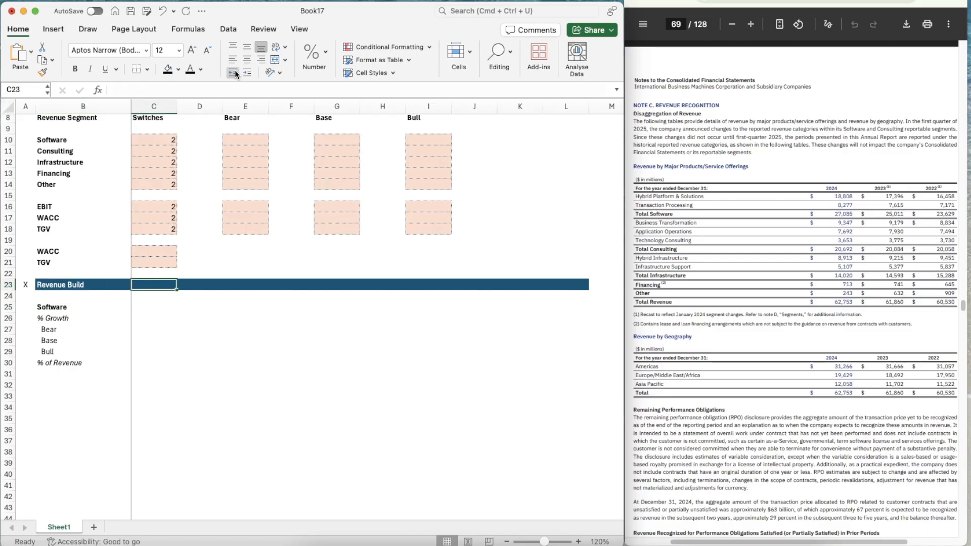
{"action": "type", "text": "2022"}
{"action": "key", "text": "Return"}
Enter the formula =C23+1 in D23 for the following year
{"action": "key", "text": "Right"}
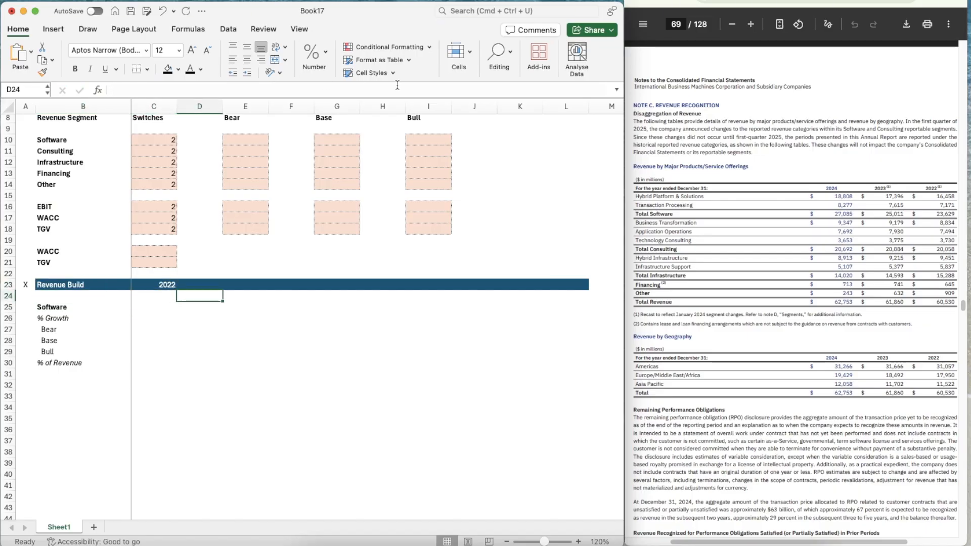
{"action": "key", "text": "Up"}
{"action": "type", "text": "="}
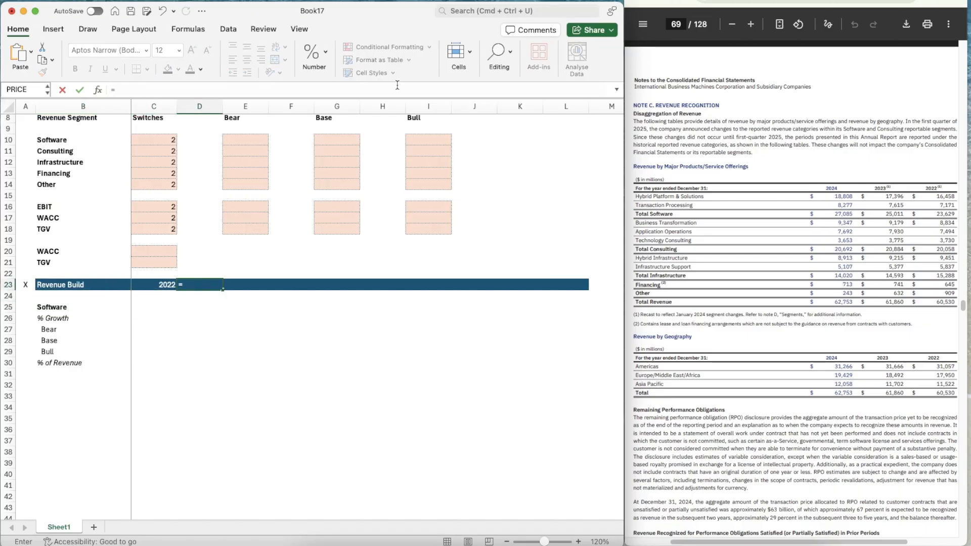
{"action": "key", "text": "Left"}
{"action": "type", "text": "+1"}
{"action": "key", "text": "Return"}
Copy the year formula in D23 across the header band to L23
{"action": "key", "text": "Up"}
{"action": "key", "text": "super+c"}
{"action": "key", "text": "shift+Right"}
{"action": "key", "text": "shift+Right"}
{"action": "key", "text": "shift+Right"}
{"action": "key", "text": "shift+Right"}
{"action": "key", "text": "shift+Right"}
{"action": "key", "text": "shift+Right"}
{"action": "key", "text": "shift+Right"}
{"action": "key", "text": "shift+Right"}
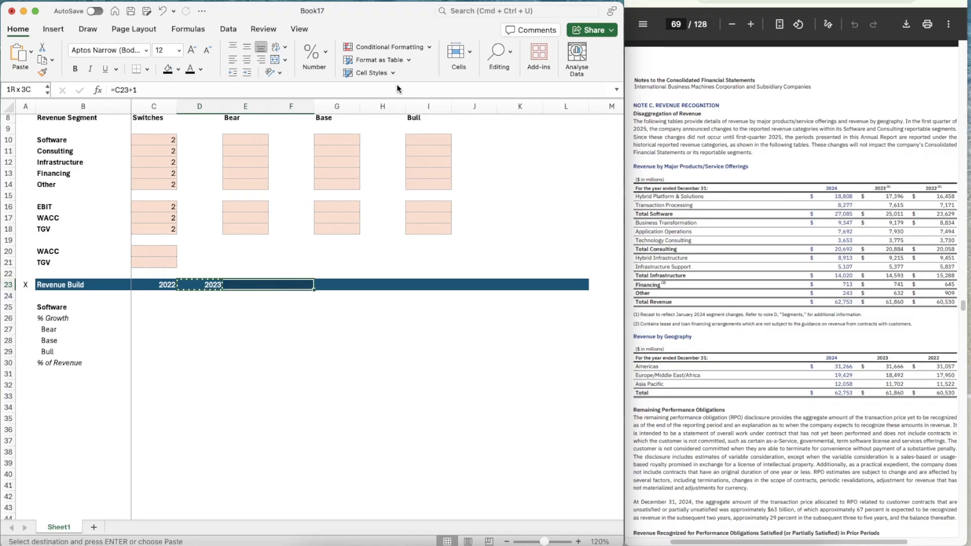
{"action": "key", "text": "super+v"}
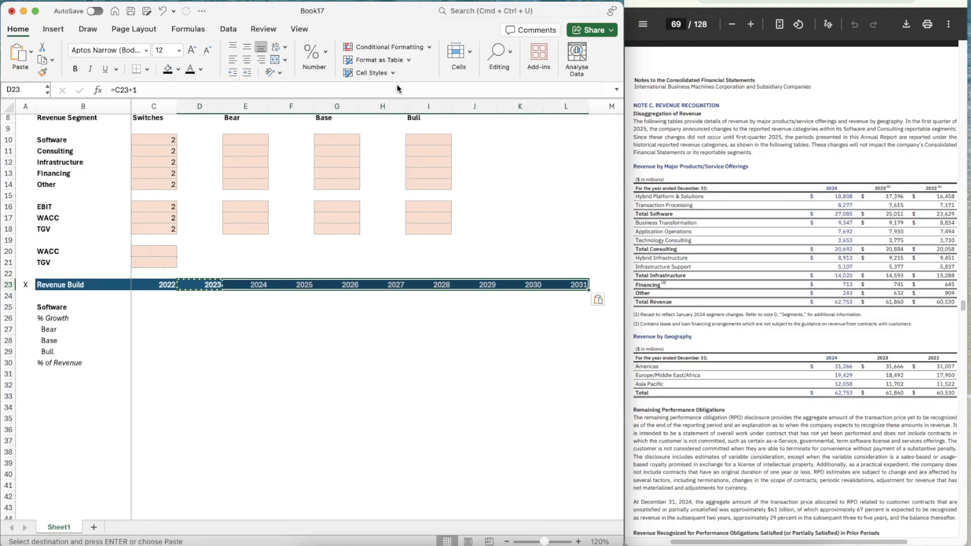
Remove the 2031 year and its header shading from L23 so the band ends at 2030
{"action": "key", "text": "Down"}
{"action": "key", "text": "Right"}
{"action": "key", "text": "Right"}
{"action": "key", "text": "Right"}
{"action": "key", "text": "Right"}
{"action": "key", "text": "Right"}
{"action": "key", "text": "Right"}
{"action": "key", "text": "Right"}
{"action": "key", "text": "Right"}
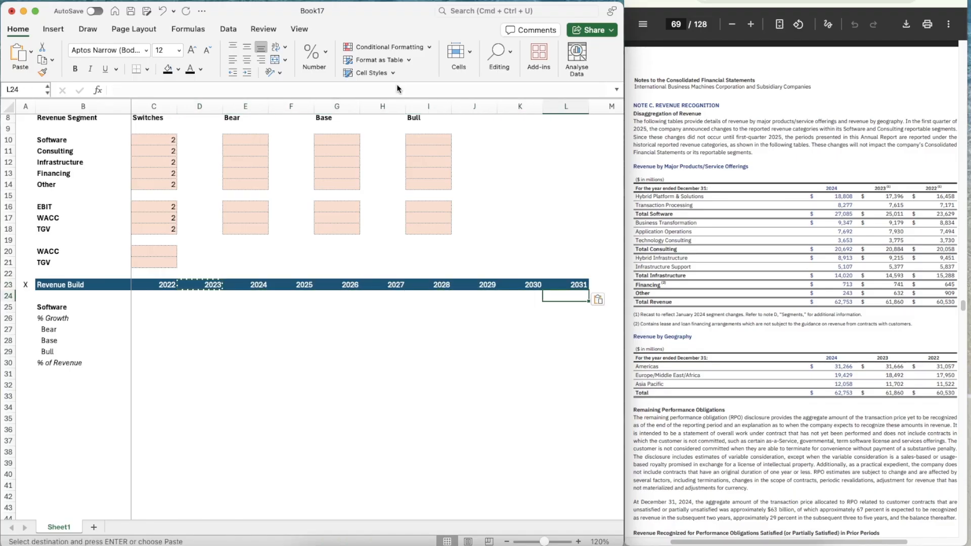
{"action": "key", "text": "Escape"}
{"action": "key", "text": "Up"}
{"action": "key", "text": "Delete"}
{"action": "key", "text": "Down"}
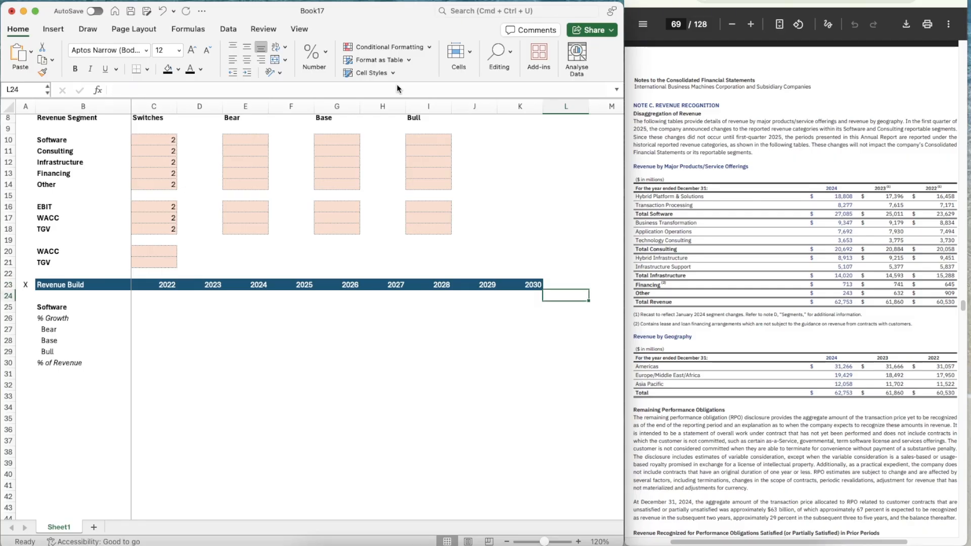
{"action": "key", "text": "Left"}
{"action": "key", "text": "Left"}
{"action": "key", "text": "Left"}
{"action": "key", "text": "Left"}
{"action": "key", "text": "Left"}
{"action": "key", "text": "Left"}
{"action": "key", "text": "Left"}
{"action": "key", "text": "Left"}
{"action": "key", "text": "Down"}
{"action": "key", "text": "Up"}
{"action": "key", "text": "Up"}
{"action": "key", "text": "Right"}
{"action": "key", "text": "Right"}
{"action": "key", "text": "Right"}
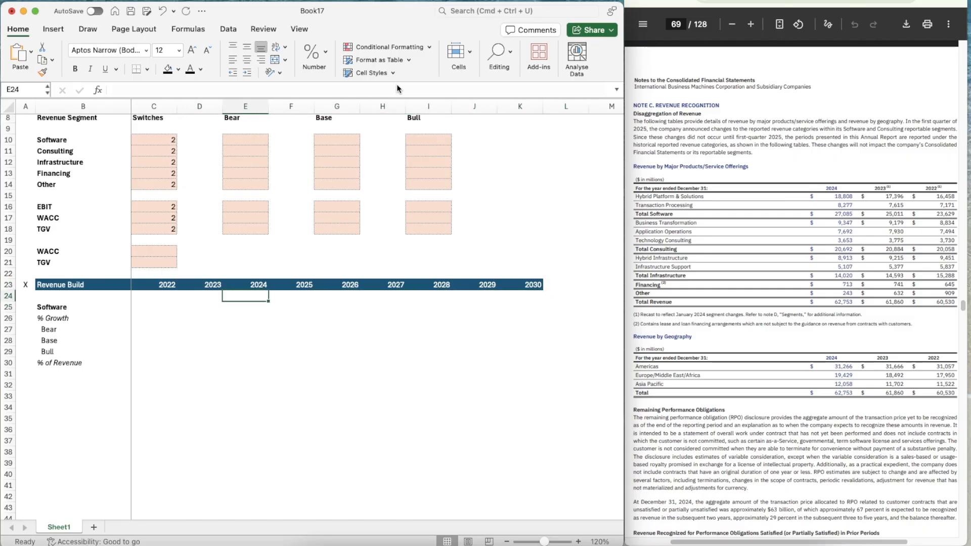
{"action": "key", "text": "Right"}
{"action": "key", "text": "Right"}
{"action": "key", "text": "Right"}
{"action": "key", "text": "Right"}
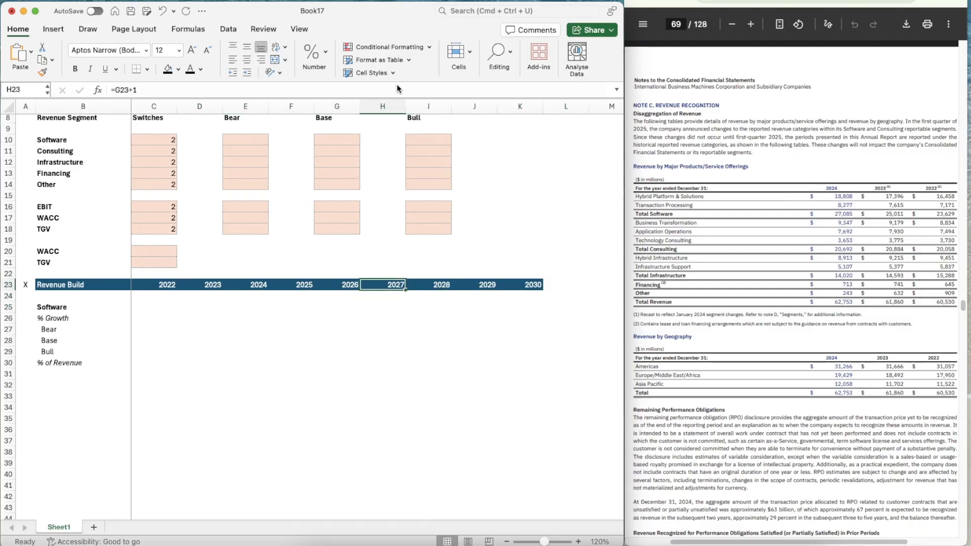
Enter the Software revenue in C25:E25: 23629 for 2022, 25011 for 2023 and 27085 for 2024
{"action": "key", "text": "Down"}
{"action": "key", "text": "Down"}
{"action": "key", "text": "Left"}
{"action": "key", "text": "Left"}
{"action": "key", "text": "Left"}
{"action": "key", "text": "Left"}
{"action": "key", "text": "Left"}
{"action": "key", "text": "Left"}
{"action": "key", "text": "Left"}
{"action": "key", "text": "Left"}
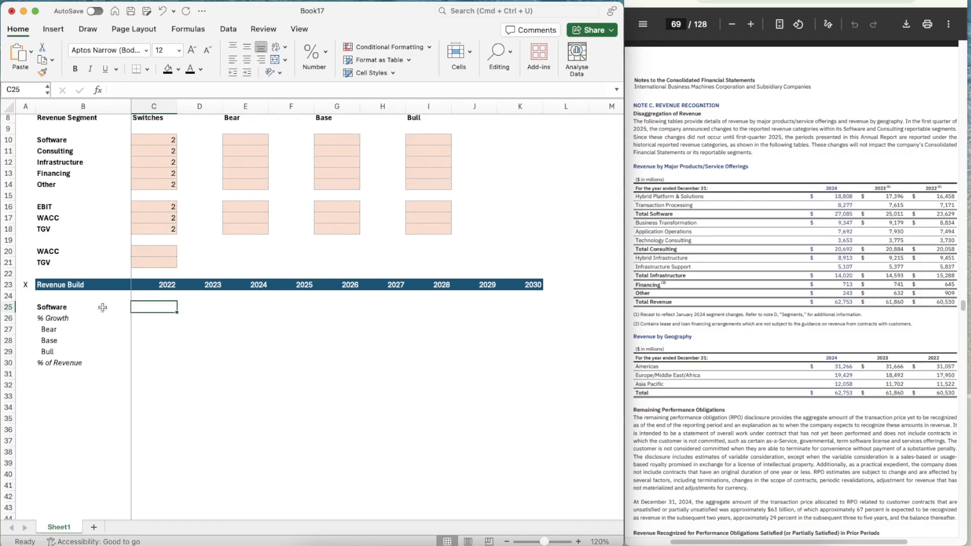
{"action": "type", "text": "23629"}
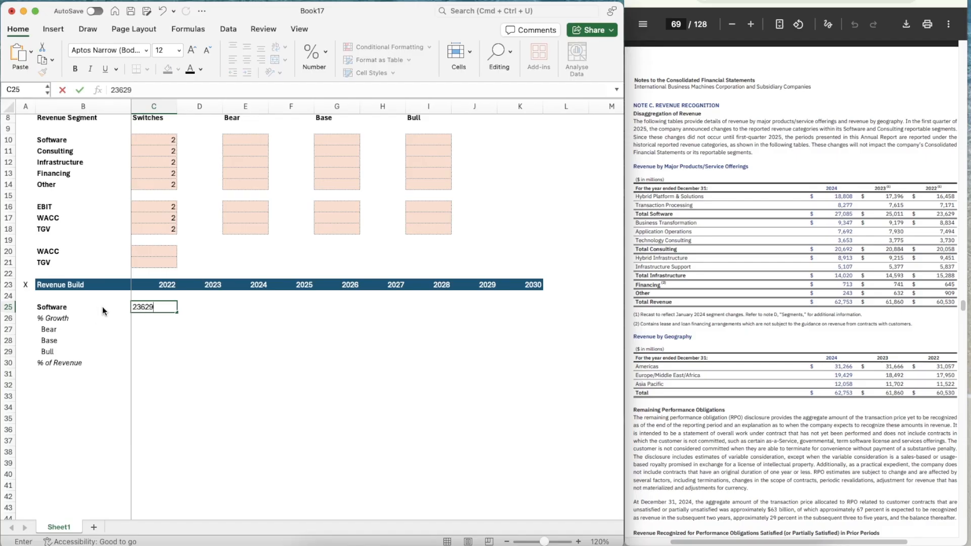
{"action": "key", "text": "Tab"}
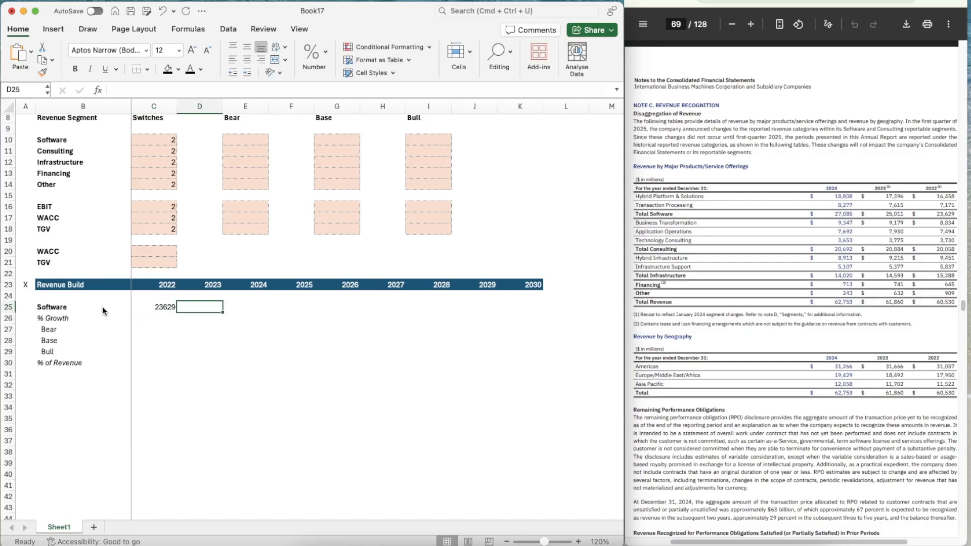
{"action": "type", "text": "25011"}
{"action": "key", "text": "Tab"}
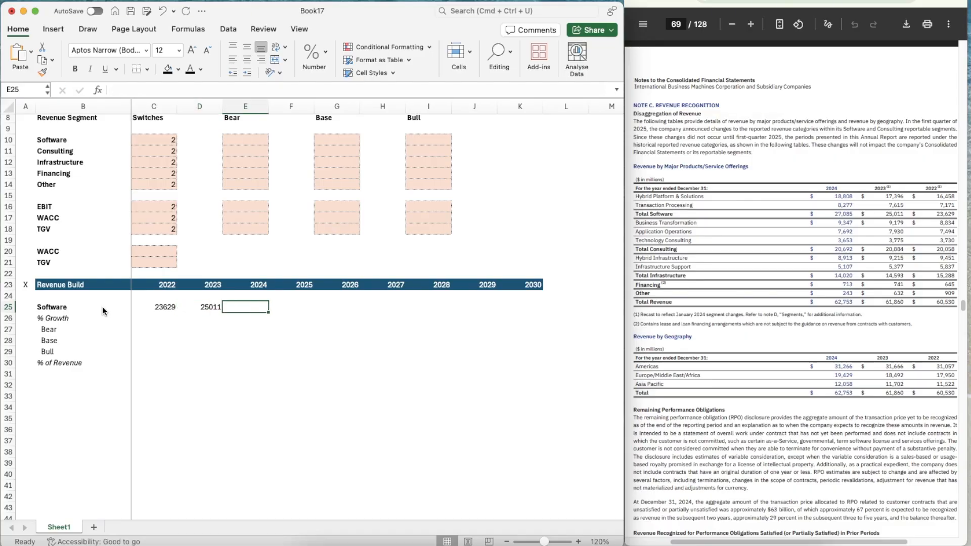
{"action": "type", "text": "27085"}
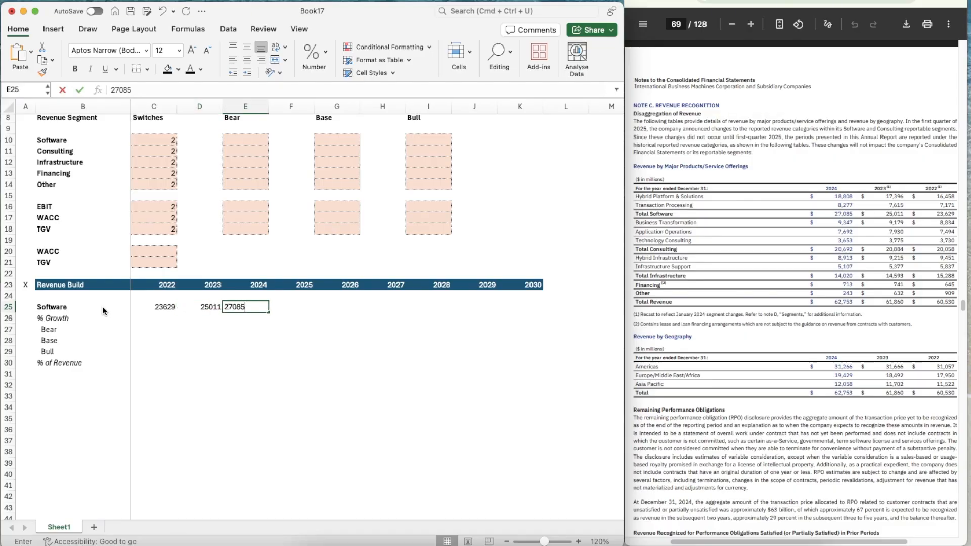
{"action": "key", "text": "Return"}
Format the Software revenue row C25:K25 as numbers with zero decimals, a thousands separator and negatives in black parentheses
{"action": "key", "text": "Up"}
{"action": "key", "text": "Left"}
{"action": "key", "text": "Left"}
{"action": "key", "text": "shift+Right"}
{"action": "key", "text": "shift+Right"}
{"action": "key", "text": "shift+Right"}
{"action": "key", "text": "shift+Right"}
{"action": "key", "text": "shift+Right"}
{"action": "key", "text": "shift+Right"}
{"action": "key", "text": "shift+Right"}
{"action": "key", "text": "shift+Right"}
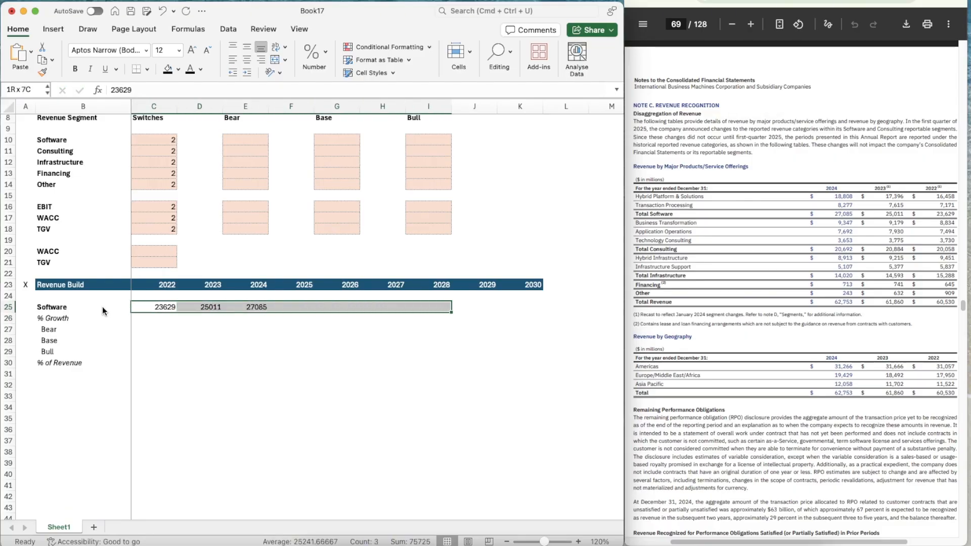
{"action": "key", "text": "super+1"}
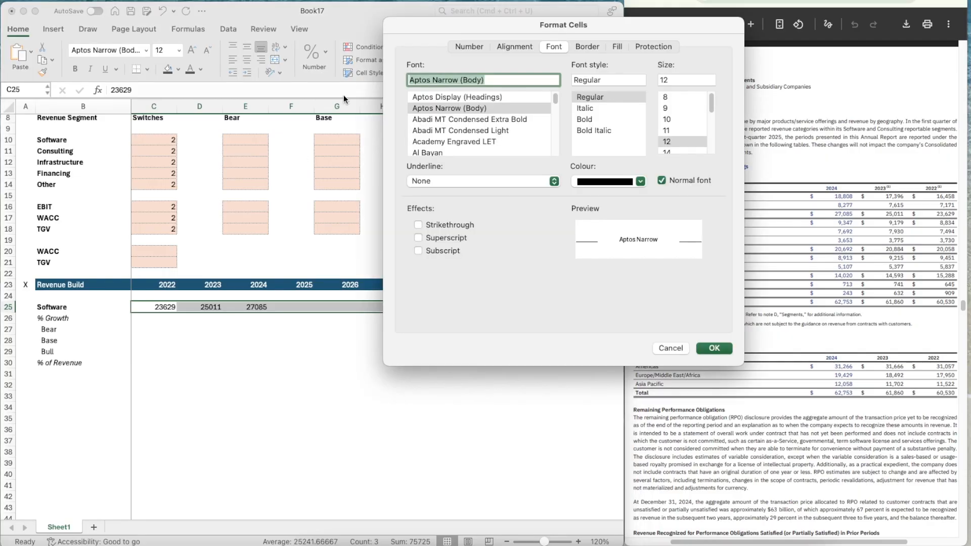
{"action": "left_click", "coordinate": [462, 51]}
{"action": "left_click", "coordinate": [440, 88]}
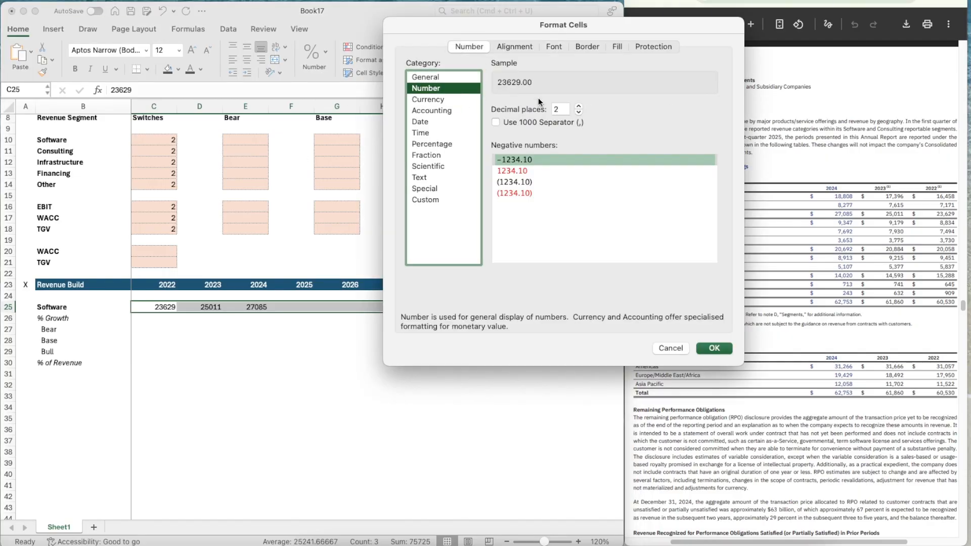
{"action": "left_click", "coordinate": [578, 107]}
{"action": "left_click", "coordinate": [577, 108]}
{"action": "left_click", "coordinate": [578, 112]}
{"action": "left_click", "coordinate": [579, 112]}
{"action": "left_click", "coordinate": [579, 112]}
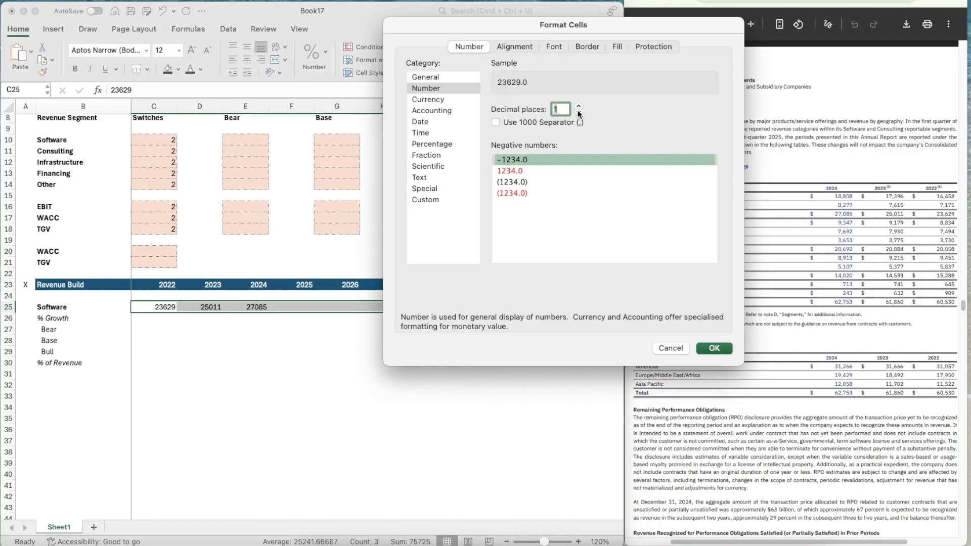
{"action": "left_click", "coordinate": [579, 113]}
{"action": "left_click", "coordinate": [523, 121]}
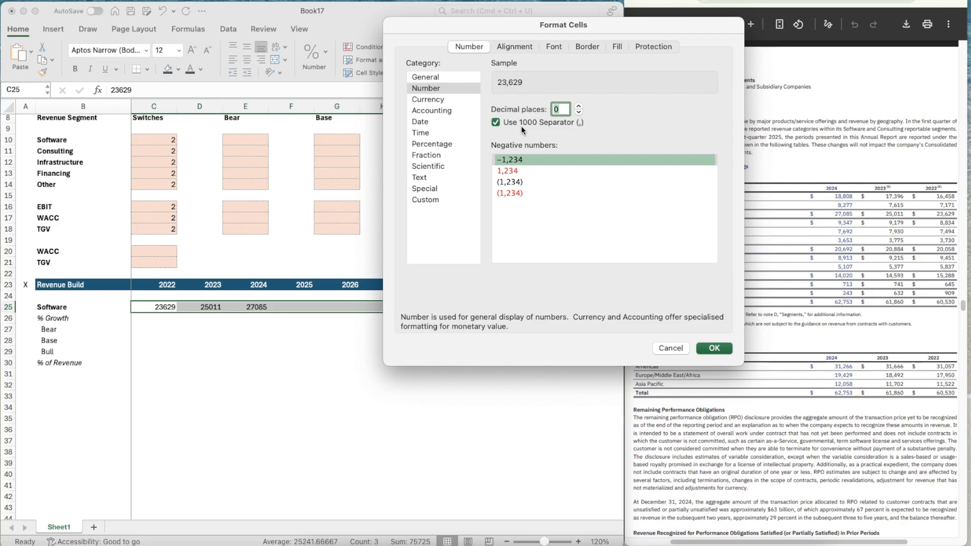
{"action": "left_click", "coordinate": [524, 180]}
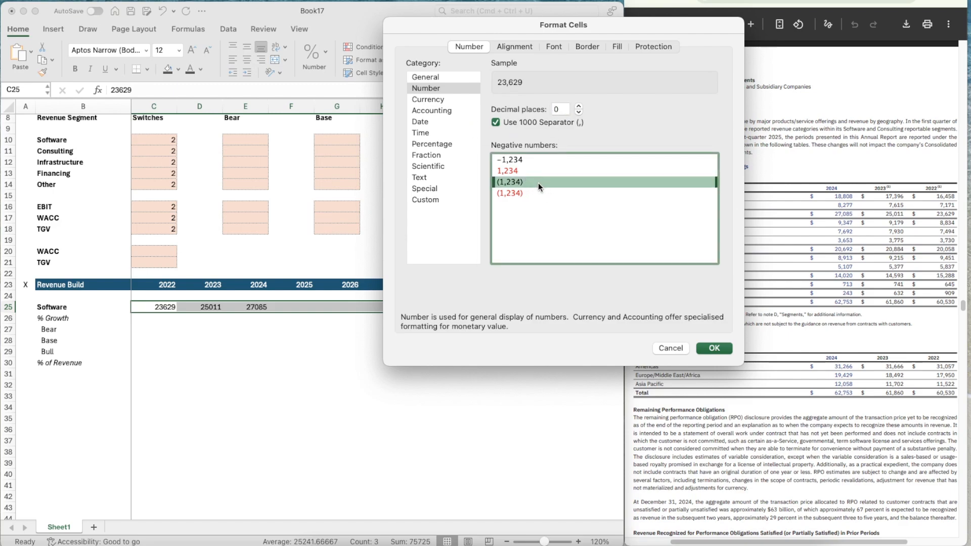
{"action": "left_click", "coordinate": [718, 348]}
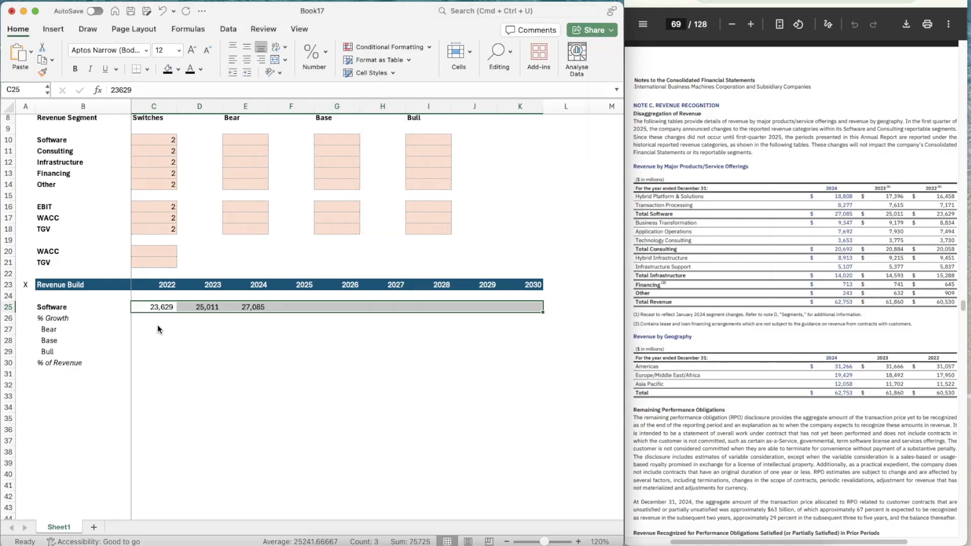
Calculate the 2023 Software growth in D26 with the formula =D25/C25-1
{"action": "left_click", "coordinate": [209, 319]}
{"action": "key", "text": "Left"}
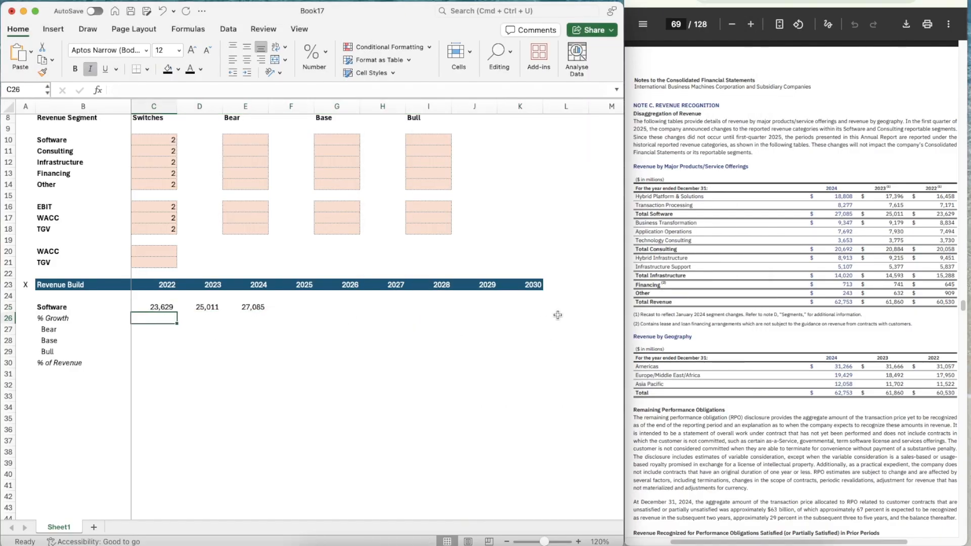
{"action": "key", "text": "Right"}
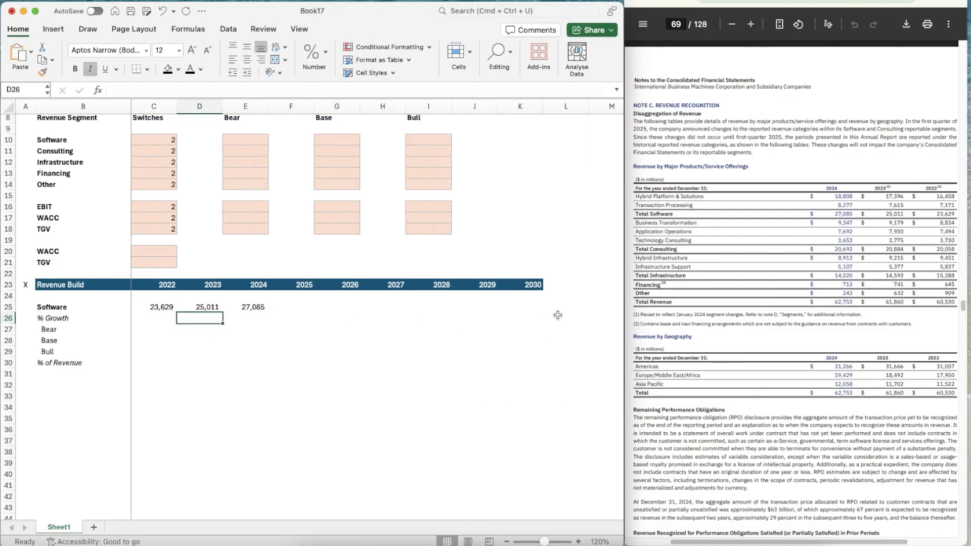
{"action": "type", "text": "="}
{"action": "key", "text": "Up"}
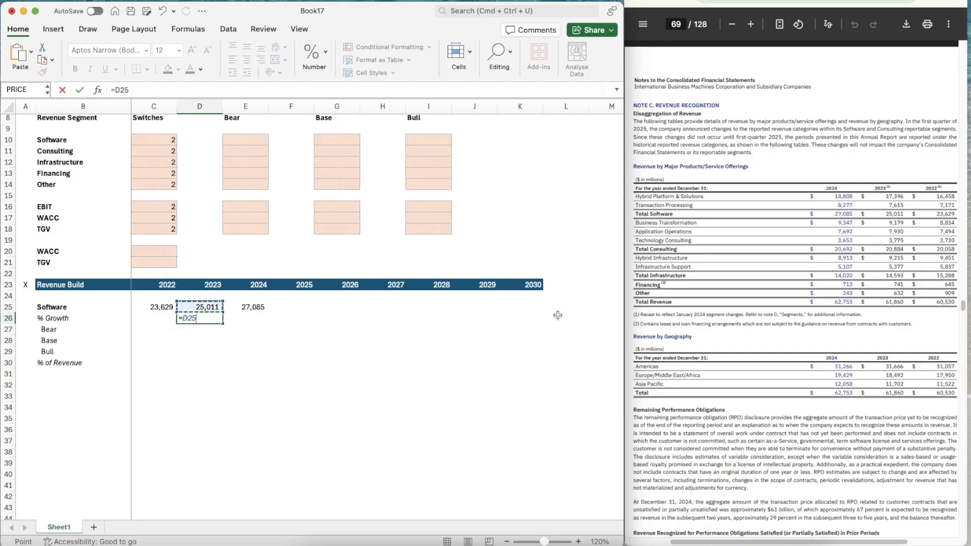
{"action": "type", "text": "/"}
{"action": "key", "text": "Left"}
{"action": "type", "text": "-1"}
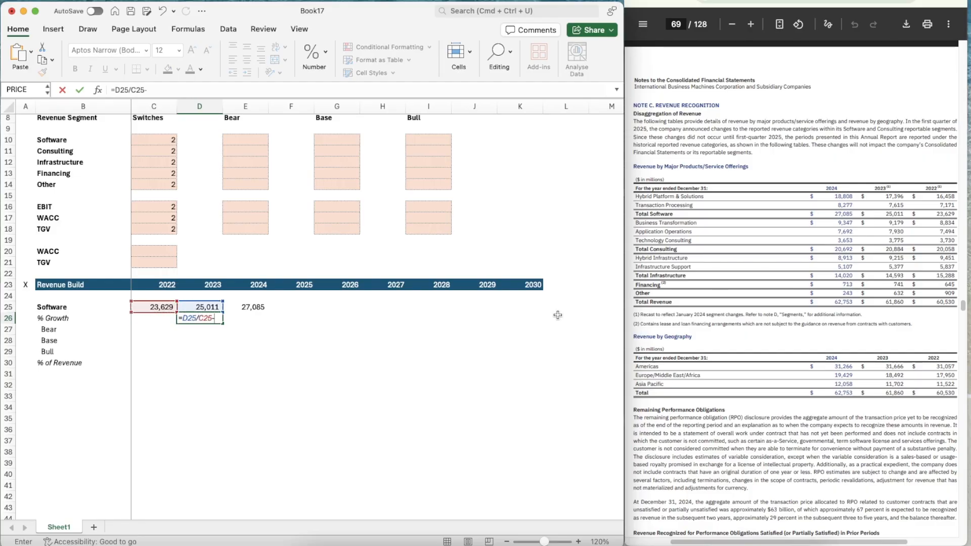
{"action": "key", "text": "Return"}
{"action": "key", "text": "Up"}
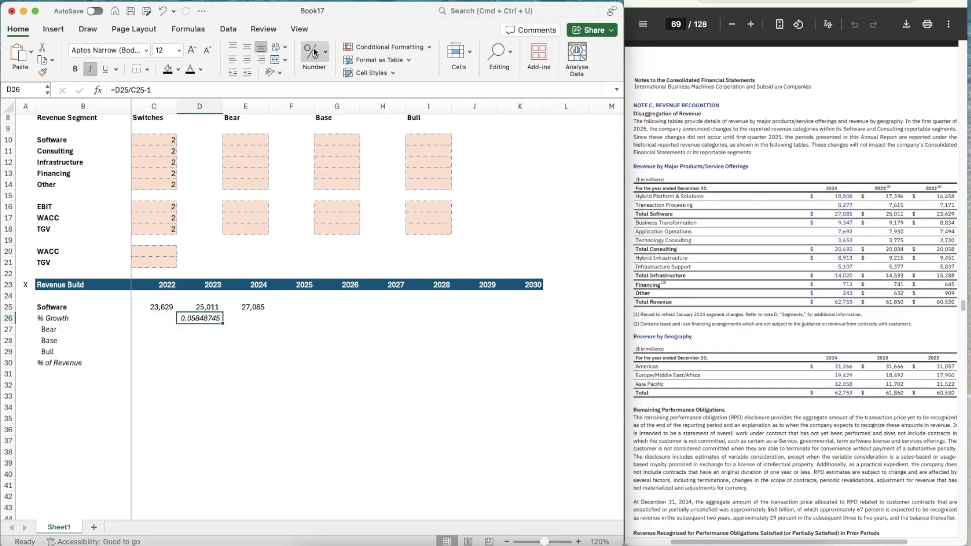
Format the 2023 Software growth cell D26 as a percentage without decimals
{"action": "left_click", "coordinate": [313, 51]}
{"action": "left_click", "coordinate": [297, 106]}
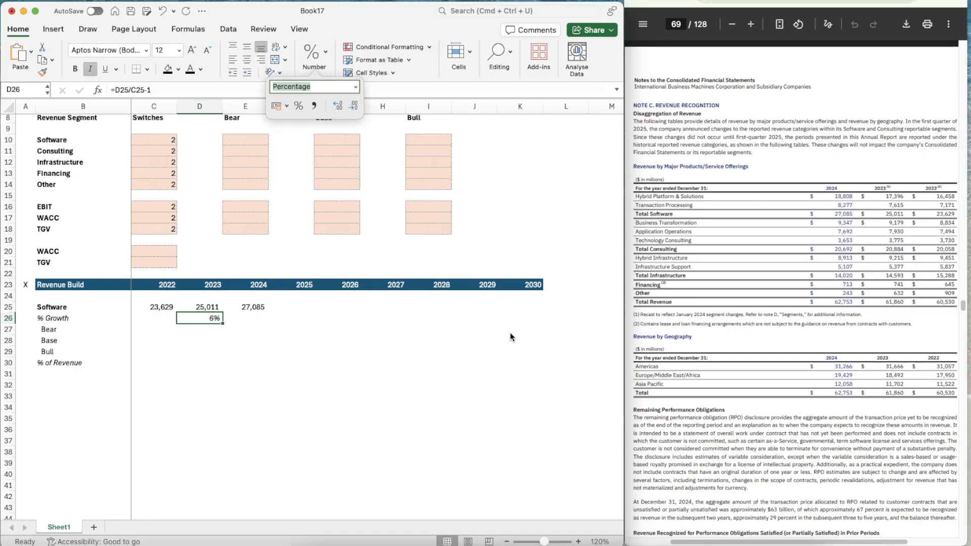
{"action": "key", "text": "Down"}
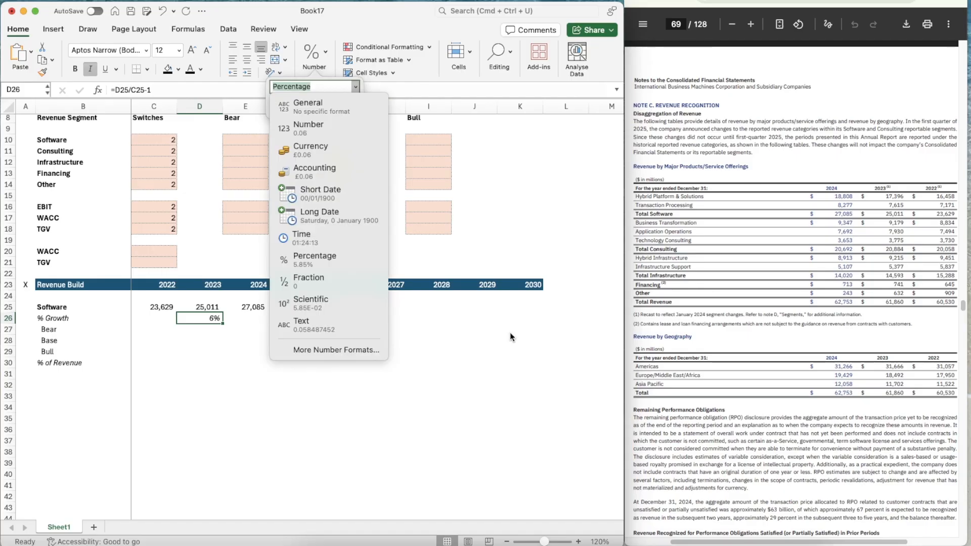
{"action": "key", "text": "Escape"}
{"action": "key", "text": "Down"}
{"action": "left_click", "coordinate": [208, 327]}
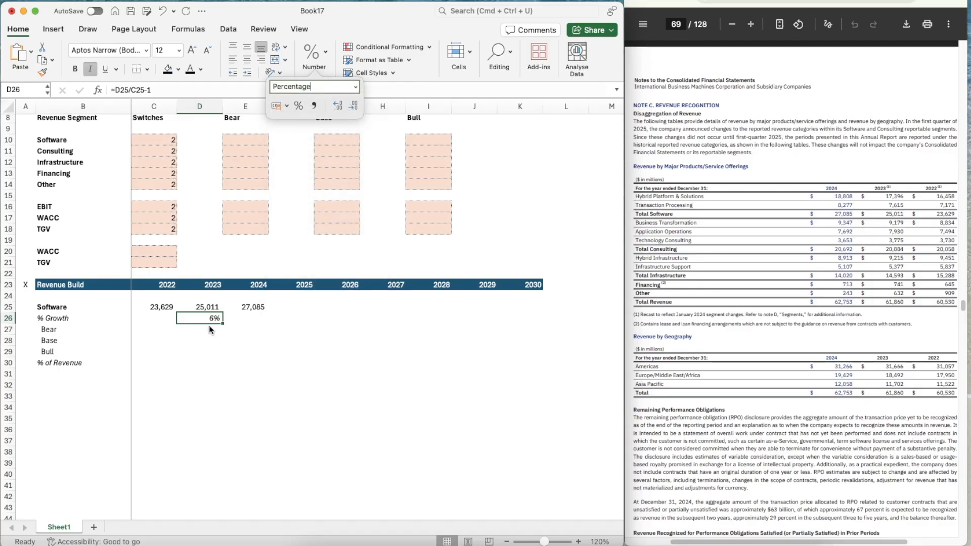
Copy the growth formula from D26 into E26 for 2024
{"action": "left_click", "coordinate": [209, 327]}
{"action": "key", "text": "Up"}
{"action": "key", "text": "super+c"}
{"action": "key", "text": "Right"}
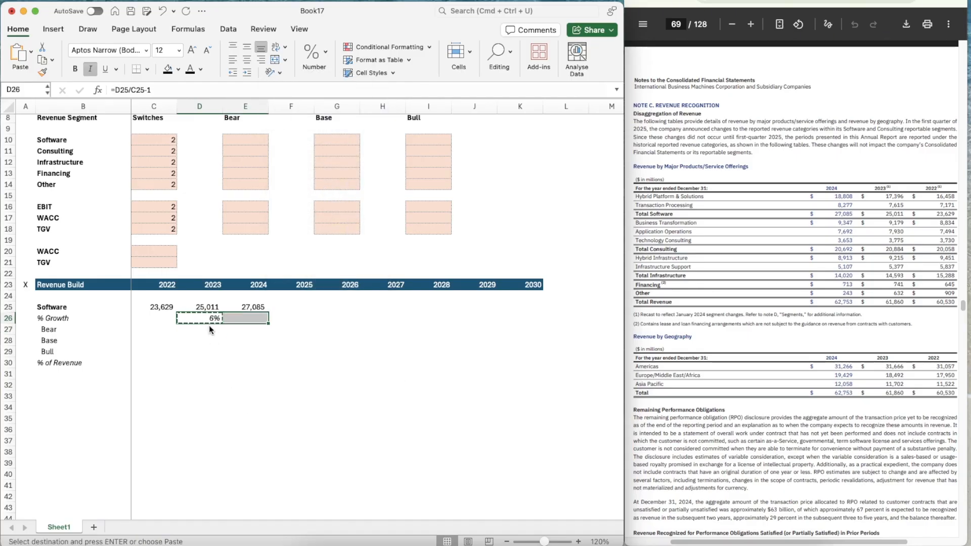
{"action": "key", "text": "super+v"}
{"action": "key", "text": "Right"}
{"action": "key", "text": "Right"}
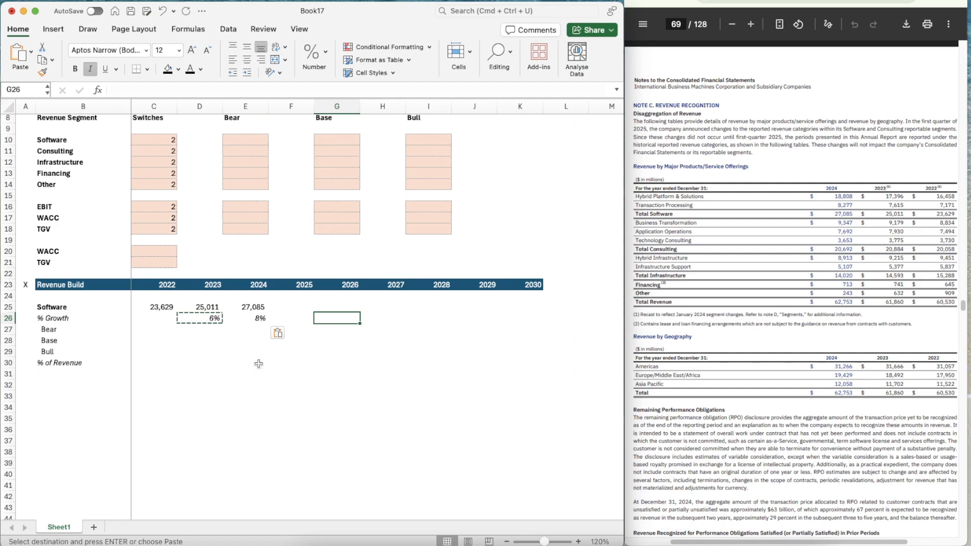
Switch to IBM's quarterly report with the nine-month 2025 and 2024 revenue by major products table
{"action": "key", "text": "Up"}
{"action": "key", "text": "Left"}
{"action": "left_click", "coordinate": [810, 1]}
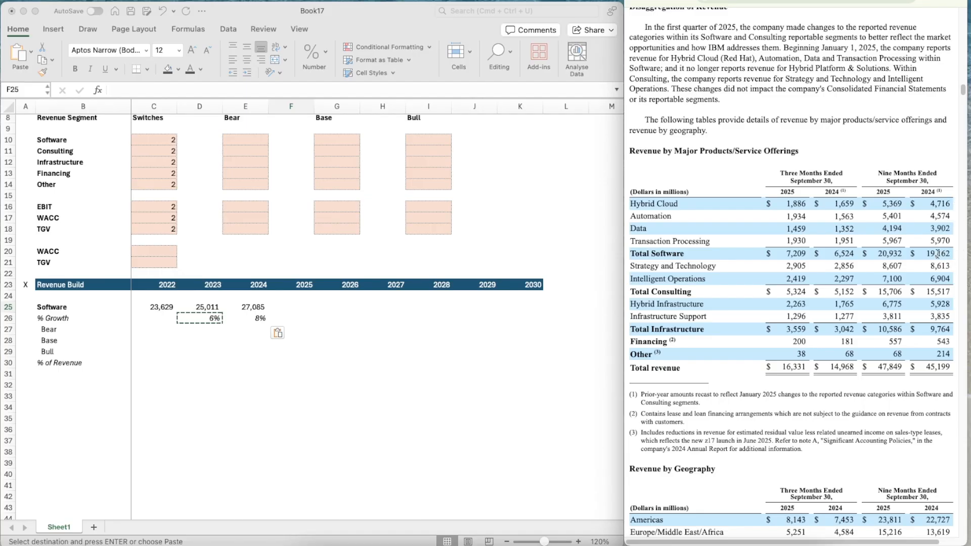
Calculate the 2024 full-year to nine-month Software revenue ratio in E28 as E25 divided by 19162
{"action": "left_click", "coordinate": [248, 332]}
{"action": "left_click", "coordinate": [245, 340]}
{"action": "key", "text": "Escape"}
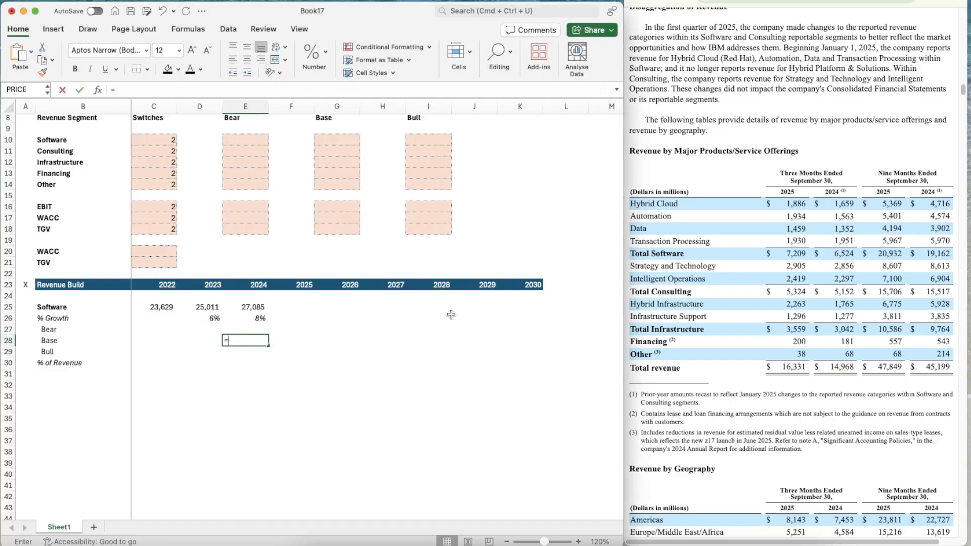
{"action": "type", "text": "="}
{"action": "key", "text": "Up"}
{"action": "key", "text": "Up"}
{"action": "key", "text": "Up"}
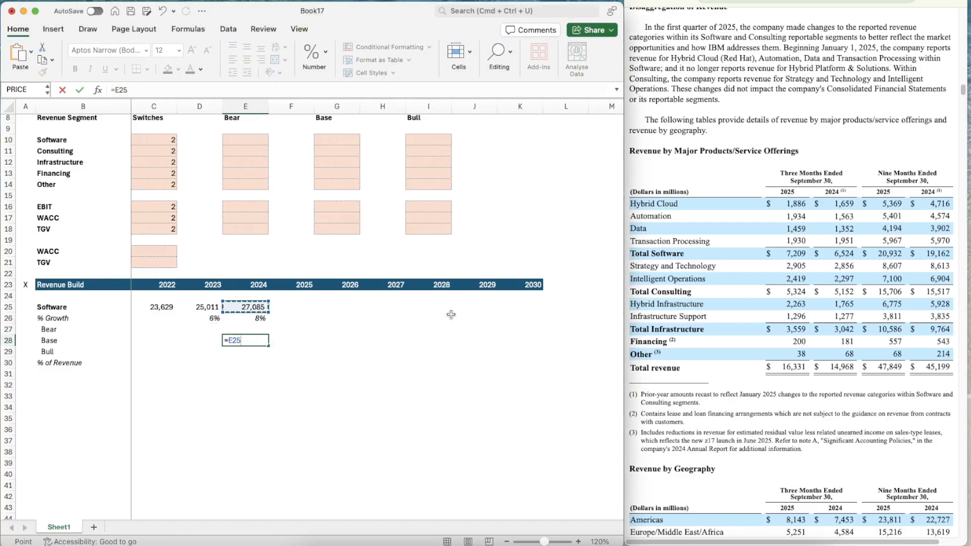
{"action": "type", "text": "/19162"}
{"action": "key", "text": "Return"}
Estimate 2025 Software revenue in F25 by annualizing the nine-month figure with the formula =20932*1.41347459
{"action": "key", "text": "Up"}
{"action": "key", "text": "Right"}
{"action": "key", "text": "Up"}
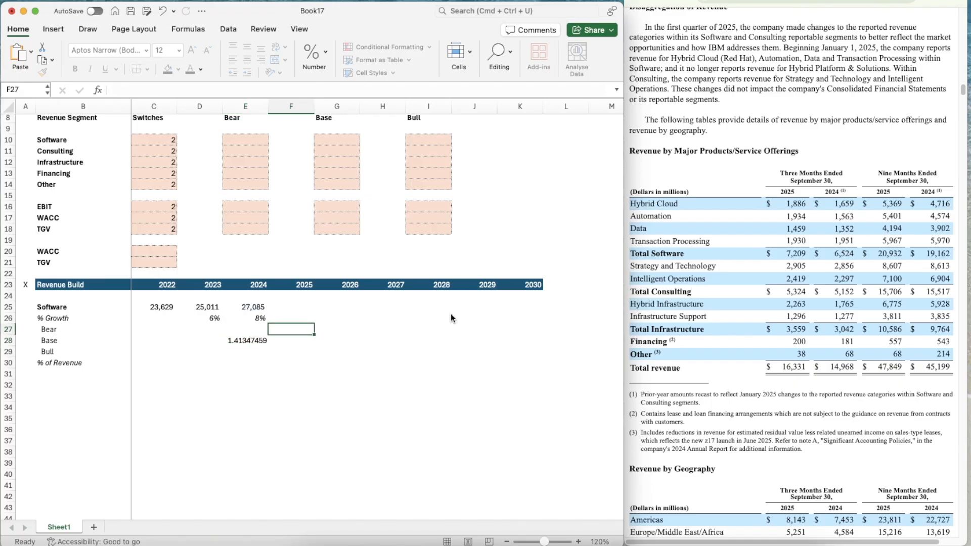
{"action": "key", "text": "Up"}
{"action": "key", "text": "Up"}
{"action": "key", "text": "Up"}
{"action": "key", "text": "Down"}
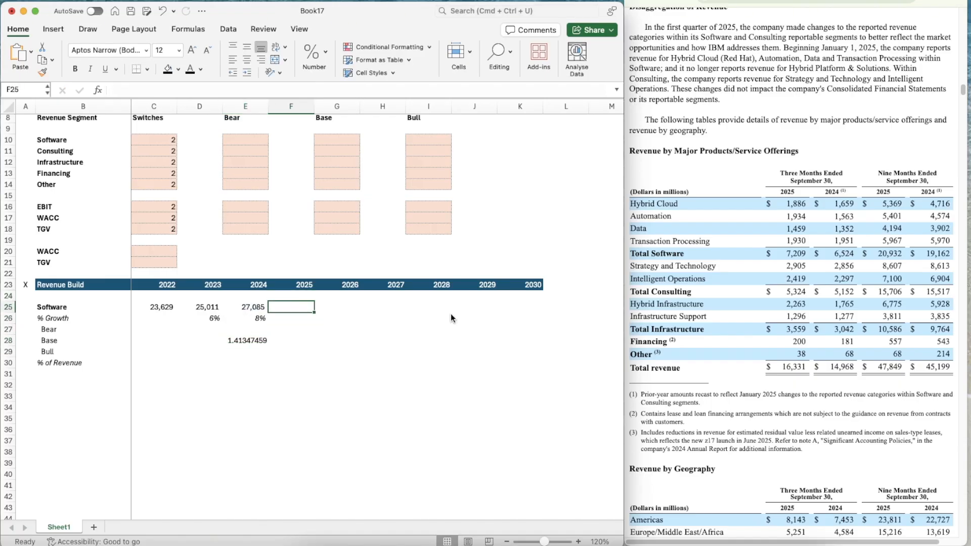
{"action": "type", "text": "=20932*1,4134745"}
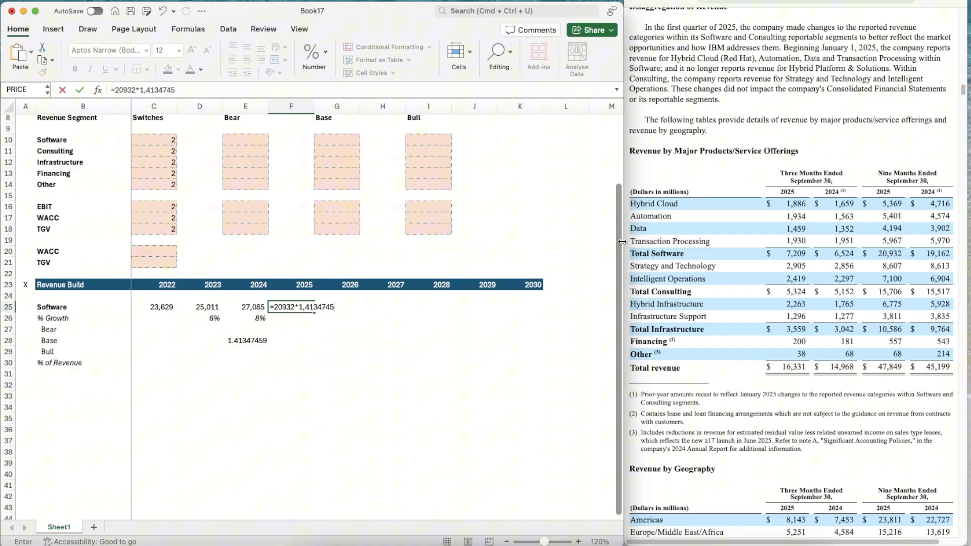
{"action": "key", "text": "Return"}
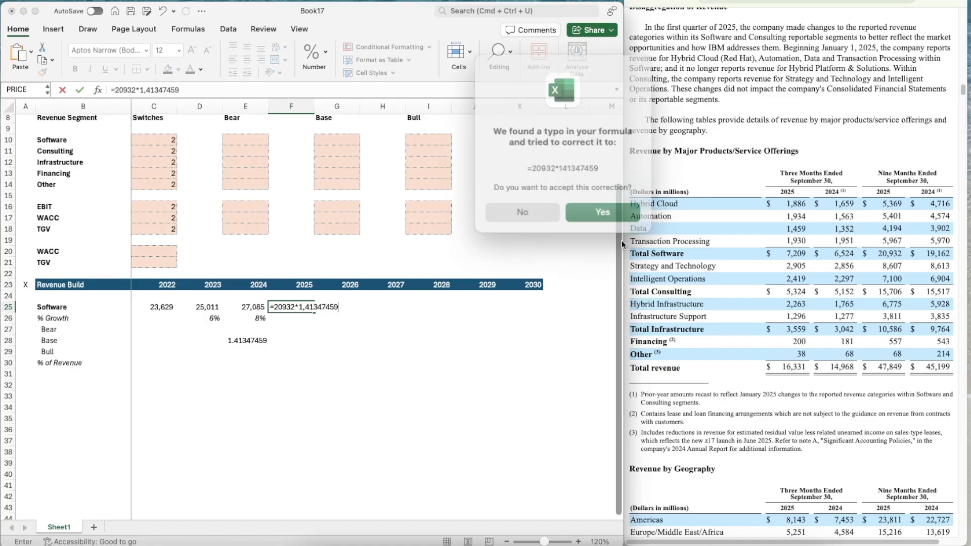
{"action": "key", "text": "Return"}
{"action": "key", "text": "Up"}
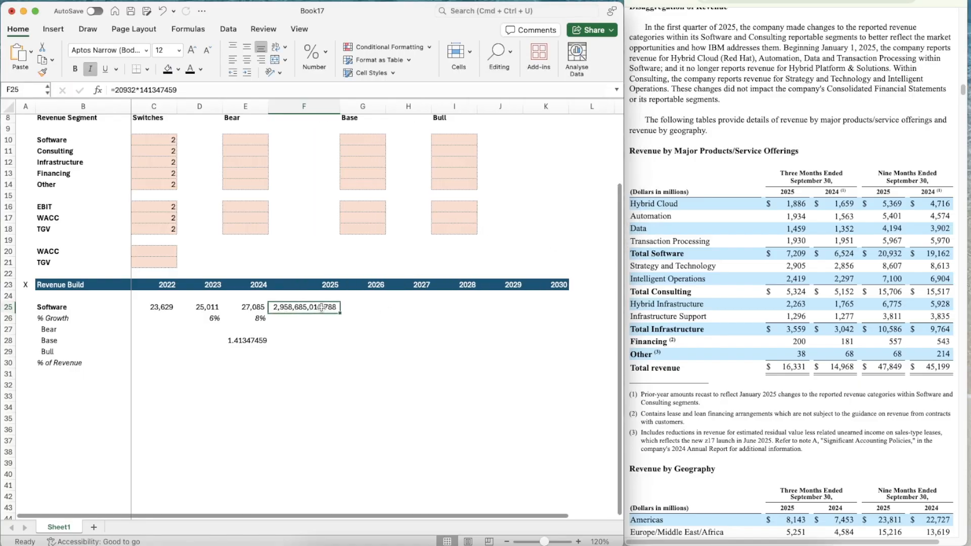
{"action": "left_click", "coordinate": [145, 89]}
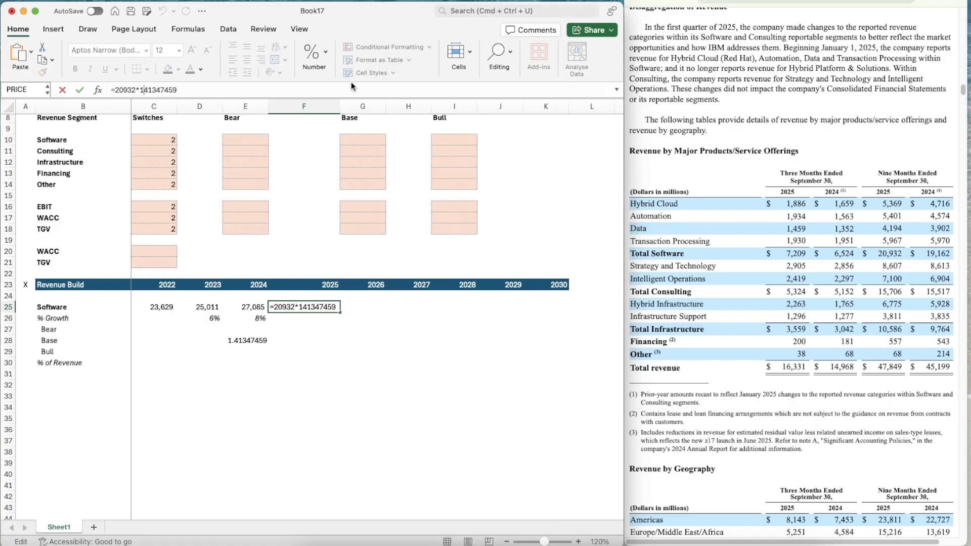
{"action": "type", "text": "."}
{"action": "key", "text": "ctrl+Return"}
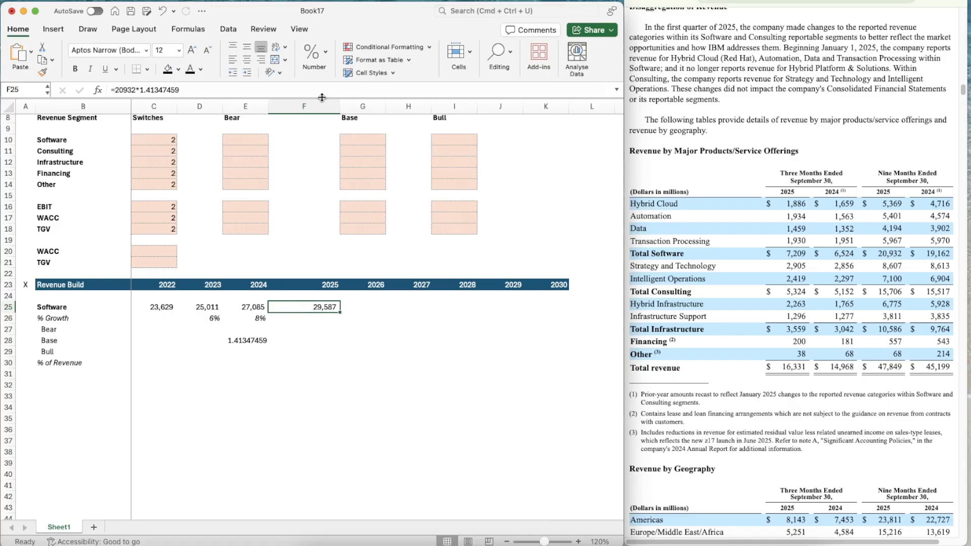
Set the width of column F to 10
{"action": "left_click", "coordinate": [303, 106]}
{"action": "right_click", "coordinate": [314, 107]}
{"action": "left_click", "coordinate": [345, 230]}
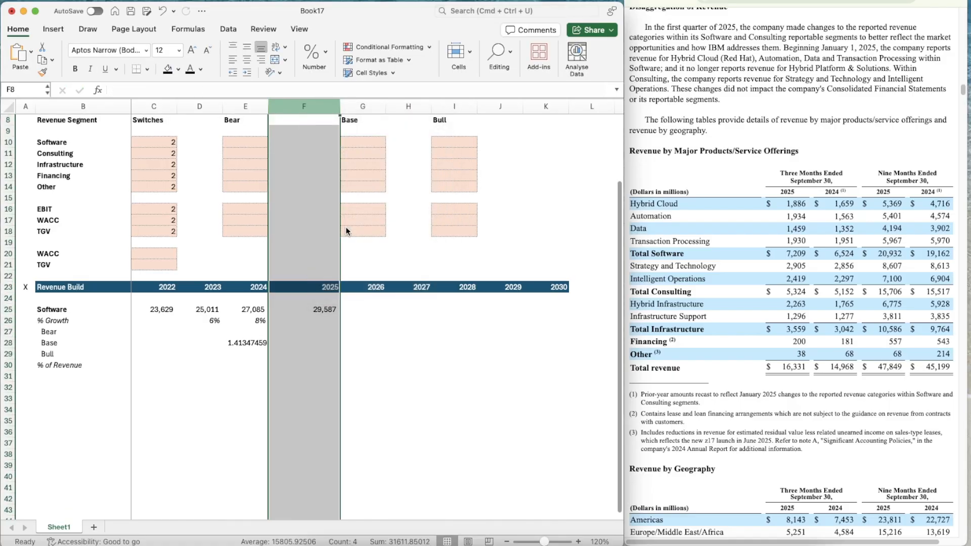
{"action": "type", "text": "10"}
{"action": "key", "text": "Return"}
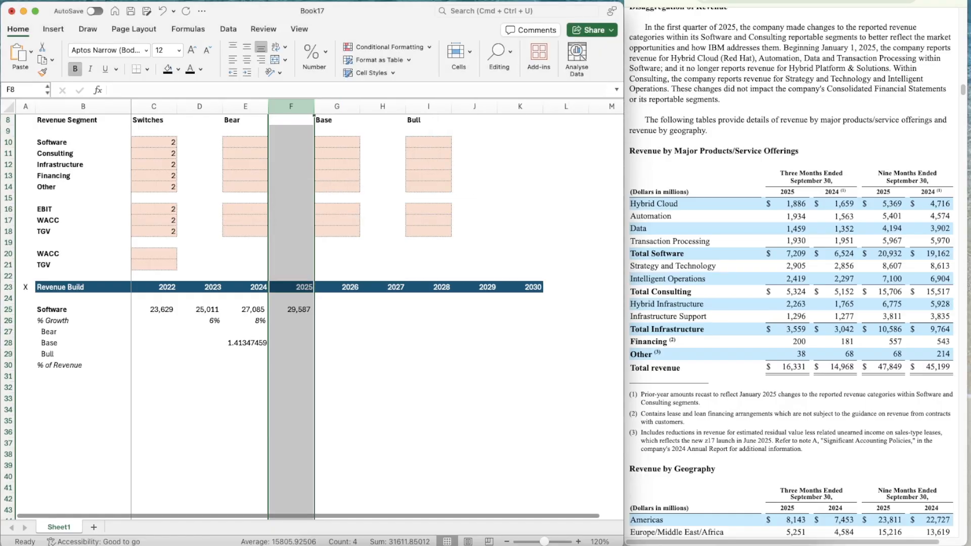
Copy the 2024 Software growth formula from E26 into F26 for 2025
{"action": "key", "text": "Down"}
{"action": "key", "text": "Down"}
{"action": "key", "text": "Down"}
{"action": "key", "text": "Down"}
{"action": "key", "text": "Down"}
{"action": "key", "text": "Down"}
{"action": "key", "text": "Down"}
{"action": "key", "text": "Down"}
{"action": "key", "text": "Down"}
{"action": "key", "text": "Down"}
{"action": "key", "text": "Down"}
{"action": "key", "text": "Down"}
{"action": "key", "text": "Down"}
{"action": "key", "text": "Down"}
{"action": "key", "text": "Down"}
{"action": "key", "text": "Down"}
{"action": "key", "text": "Down"}
{"action": "key", "text": "Down"}
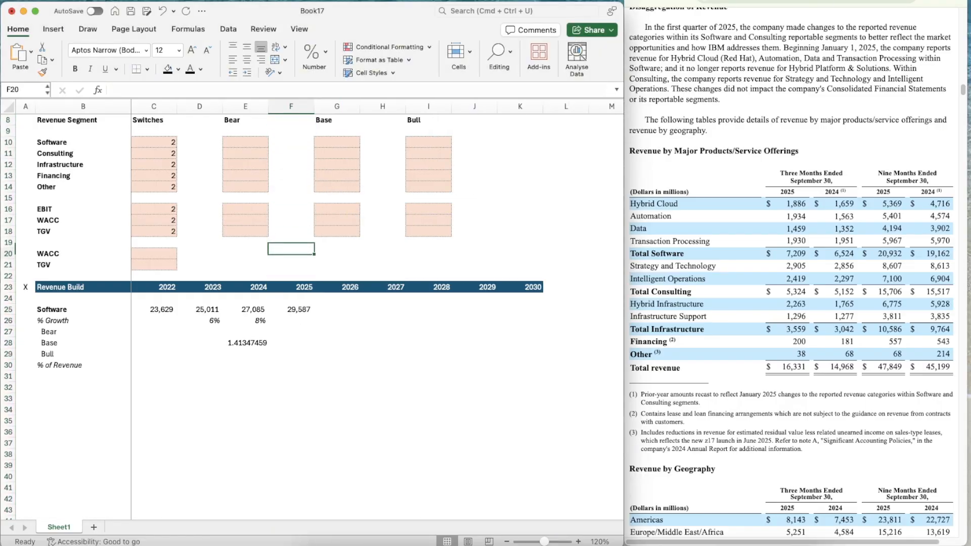
{"action": "key", "text": "Left"}
{"action": "key", "text": "Right"}
{"action": "key", "text": "Up"}
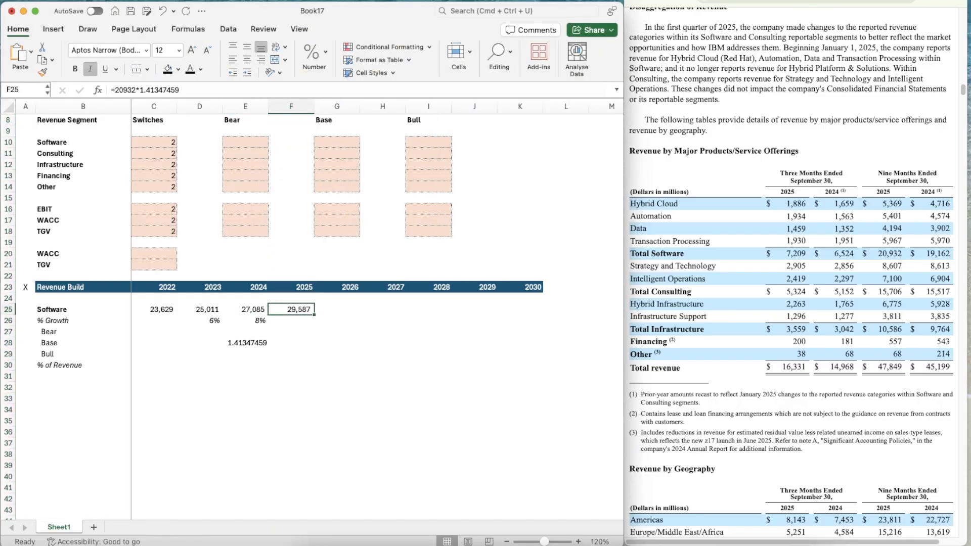
{"action": "key", "text": "Down"}
{"action": "key", "text": "Left"}
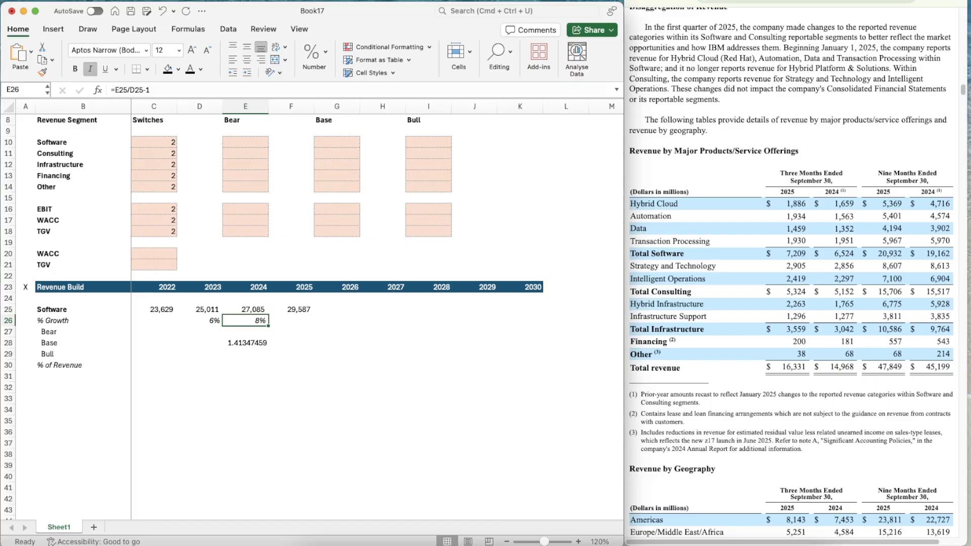
{"action": "key", "text": "super+c"}
{"action": "key", "text": "Right"}
{"action": "key", "text": "super+v"}
Delete the full-year to nine-month ratio from E28
{"action": "key", "text": "Left"}
{"action": "key", "text": "Down"}
{"action": "key", "text": "Down"}
{"action": "key", "text": "Delete"}
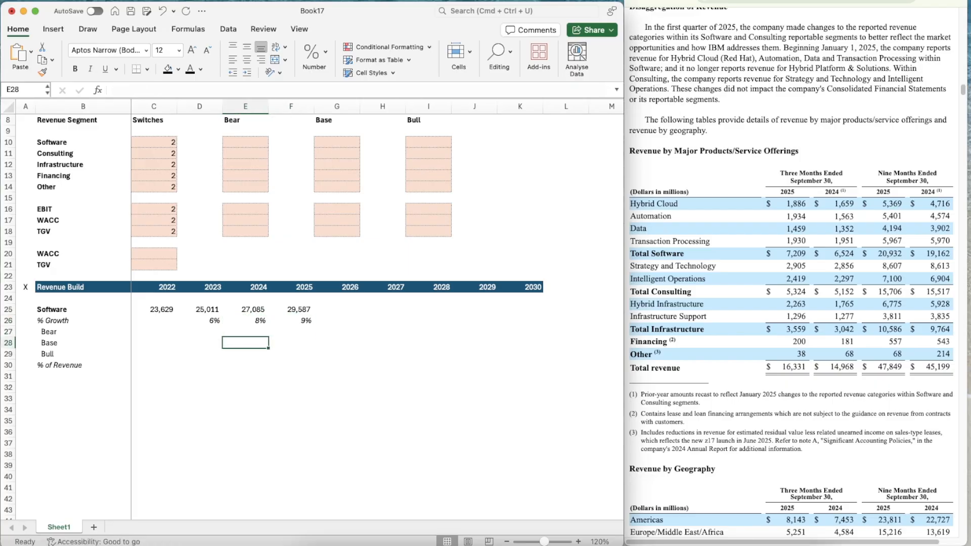
Copy the shaded input cells G16:G18 onto the Software Bear, Base and Bull growth rows for 2026 to 2030, G27:K29
{"action": "key", "text": "Right"}
{"action": "key", "text": "Right"}
{"action": "key", "text": "Up"}
{"action": "key", "text": "Up"}
{"action": "key", "text": "Down"}
{"action": "key", "text": "Up"}
{"action": "key", "text": "Up"}
{"action": "key", "text": "Up"}
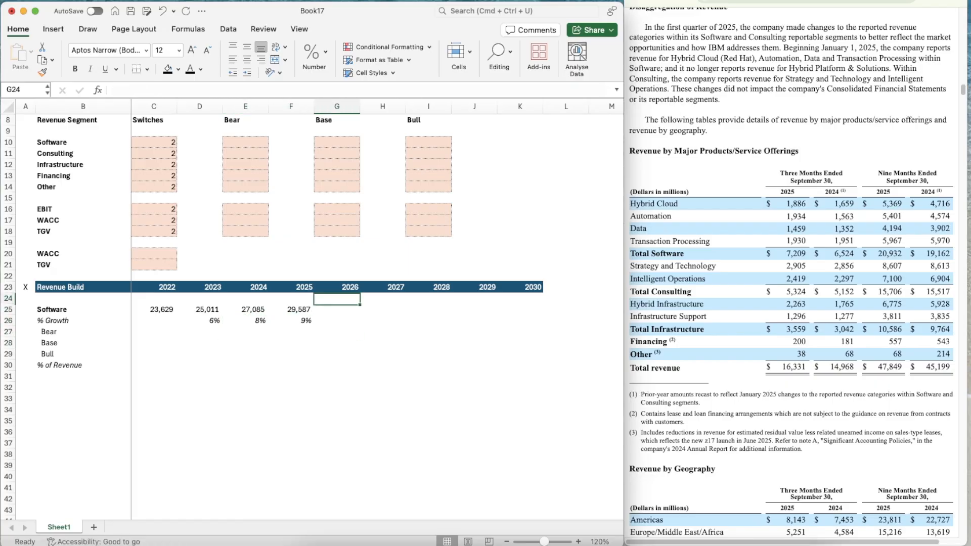
{"action": "key", "text": "Up"}
{"action": "key", "text": "Up"}
{"action": "key", "text": "Up"}
{"action": "key", "text": "Up"}
{"action": "key", "text": "Up"}
{"action": "key", "text": "Up"}
{"action": "key", "text": "Up"}
{"action": "key", "text": "Up"}
{"action": "key", "text": "shift+Down"}
{"action": "key", "text": "shift+Down"}
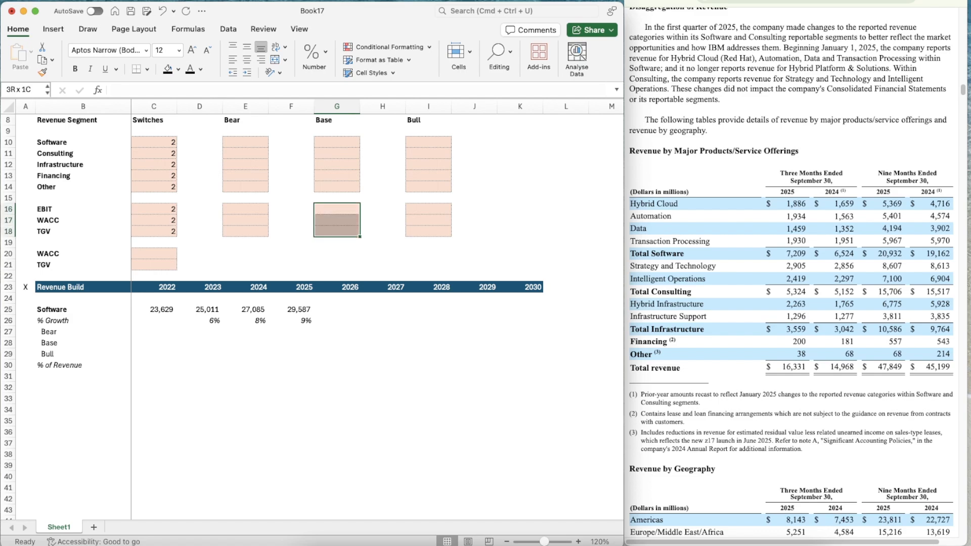
{"action": "key", "text": "super+c"}
{"action": "key", "text": "Down"}
{"action": "key", "text": "Down"}
{"action": "key", "text": "Down"}
{"action": "key", "text": "Down"}
{"action": "key", "text": "Down"}
{"action": "key", "text": "Down"}
{"action": "key", "text": "Down"}
{"action": "key", "text": "Down"}
{"action": "key", "text": "Down"}
{"action": "key", "text": "Down"}
{"action": "key", "text": "Down"}
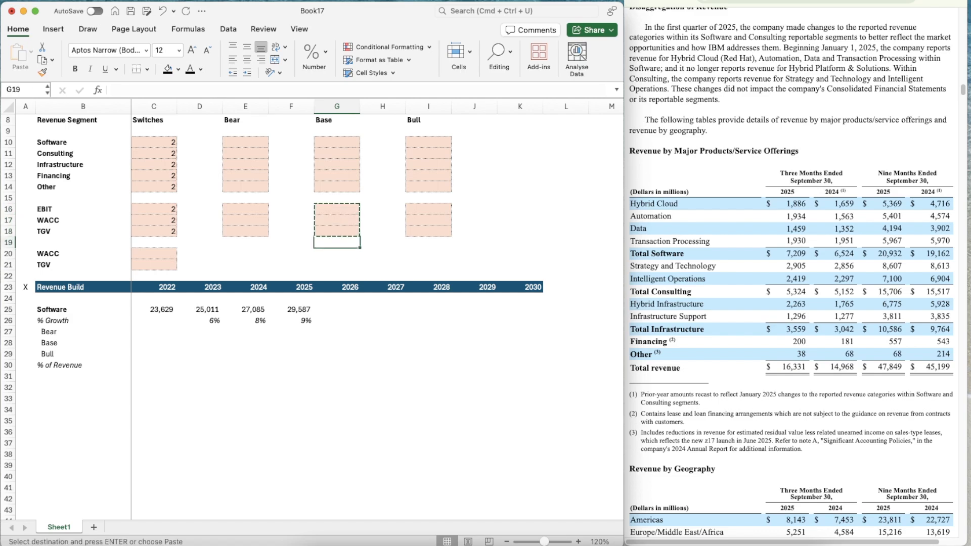
{"action": "key", "text": "shift+Down"}
{"action": "key", "text": "shift+Down"}
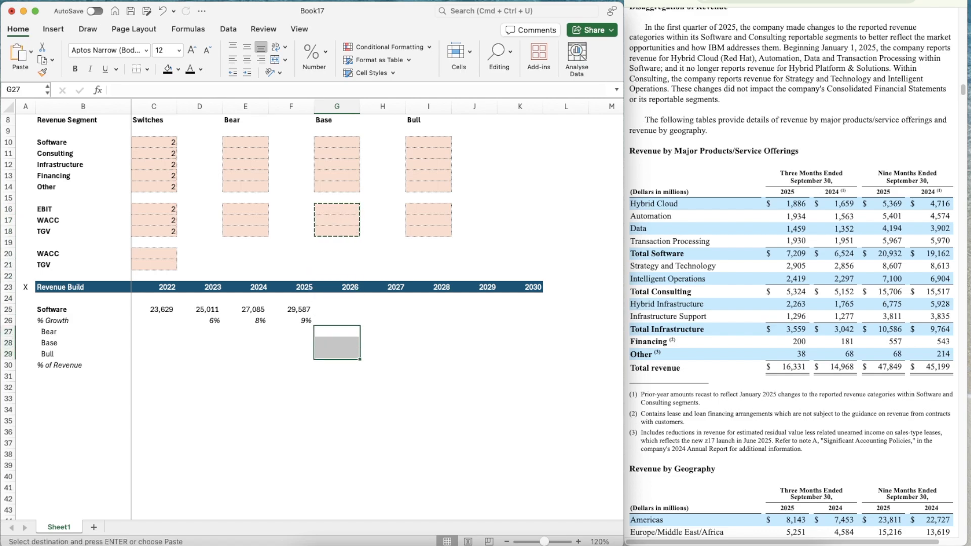
{"action": "key", "text": "shift+Right"}
{"action": "key", "text": "shift+Right"}
{"action": "key", "text": "shift+Right"}
{"action": "key", "text": "shift+Right"}
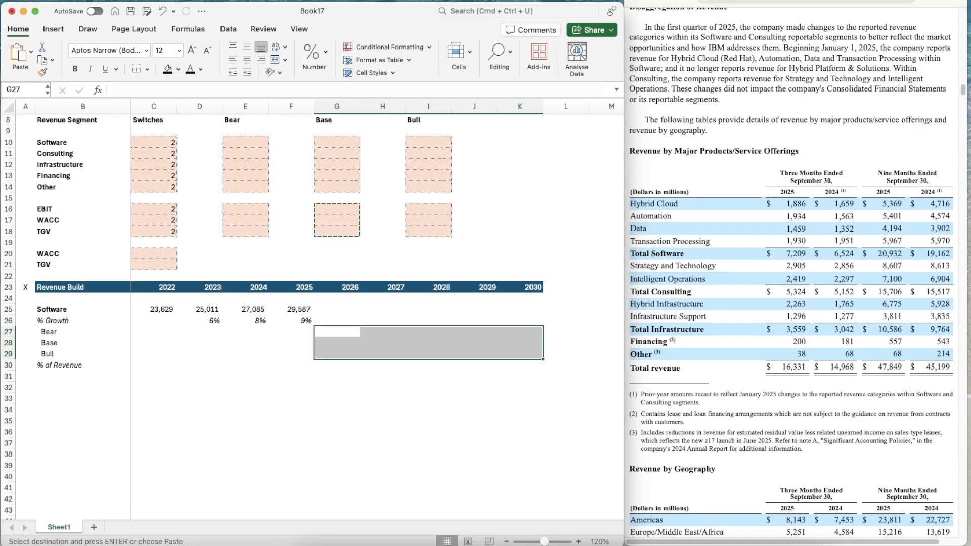
{"action": "key", "text": "super+v"}
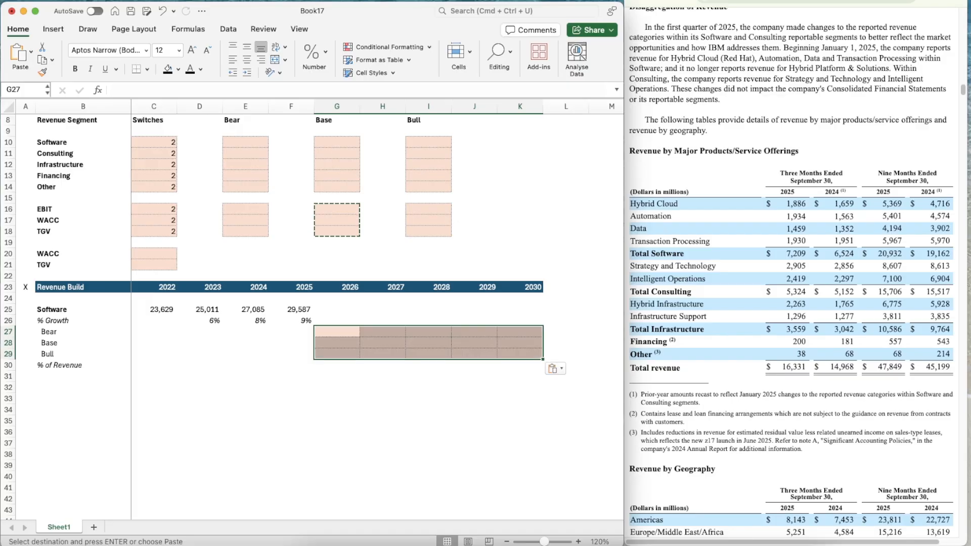
Calculate the 2026 Base Software growth in G28 as the average of historical growth, =AVERAGE(D26:F26)
{"action": "key", "text": "Left"}
{"action": "key", "text": "Down"}
{"action": "key", "text": "Right"}
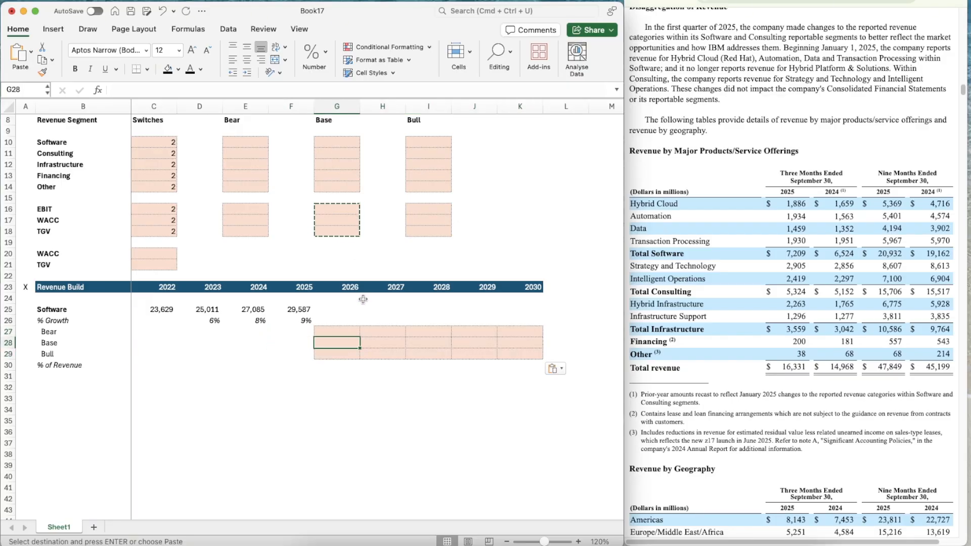
{"action": "scroll", "coordinate": [363, 298], "scroll_direction": "down", "scroll_amount": 5}
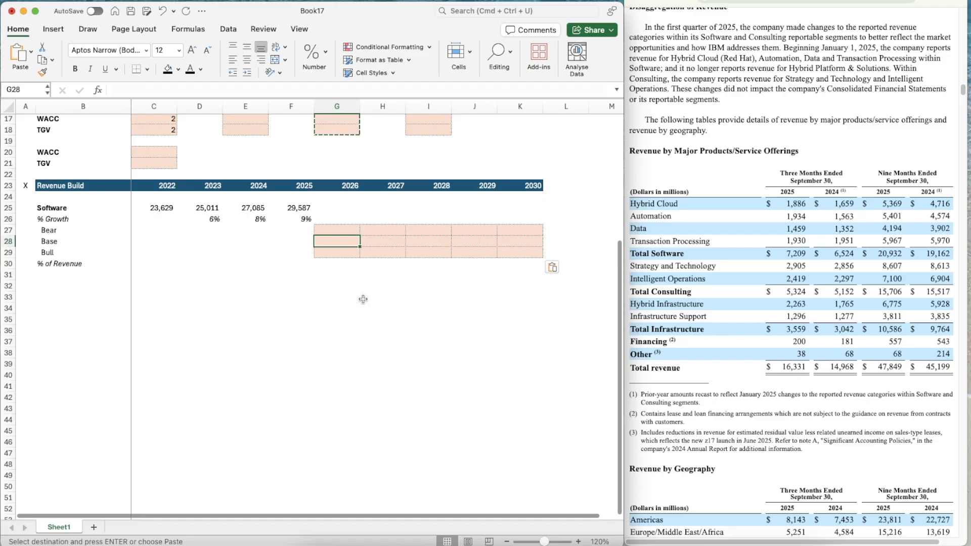
{"action": "type", "text": "=AVERAGE("}
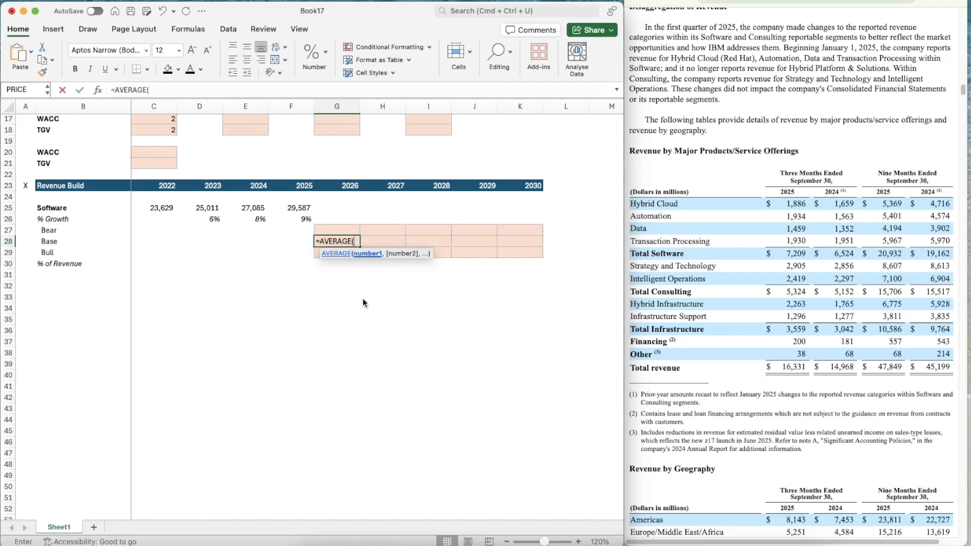
{"action": "key", "text": "Left"}
{"action": "key", "text": "Up"}
{"action": "key", "text": "Up"}
{"action": "key", "text": "Up"}
{"action": "key", "text": "shift+Left"}
{"action": "key", "text": "shift+Left"}
{"action": "key", "text": "Right"}
{"action": "key", "text": "Down"}
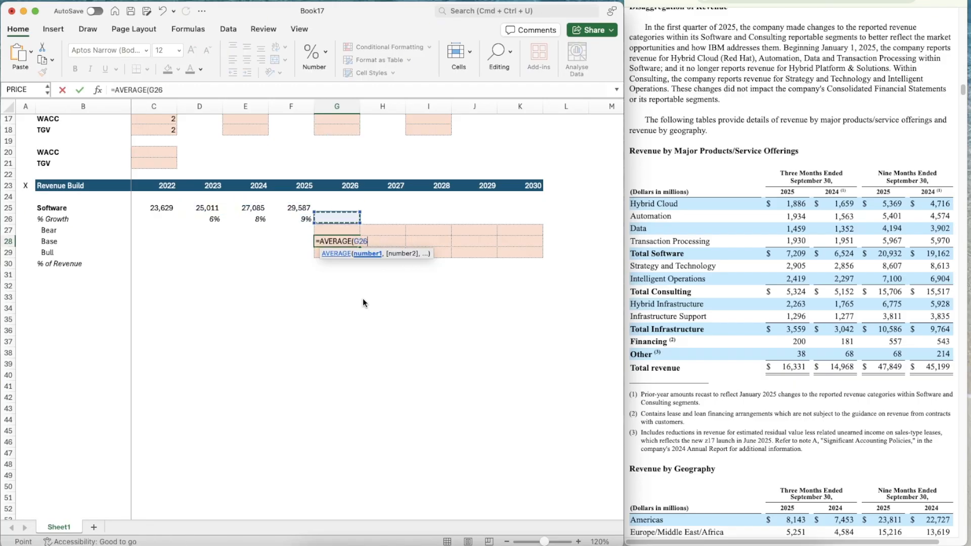
{"action": "key", "text": "Left"}
{"action": "key", "text": "shift+Left"}
{"action": "key", "text": "shift+Left"}
{"action": "key", "text": "Return"}
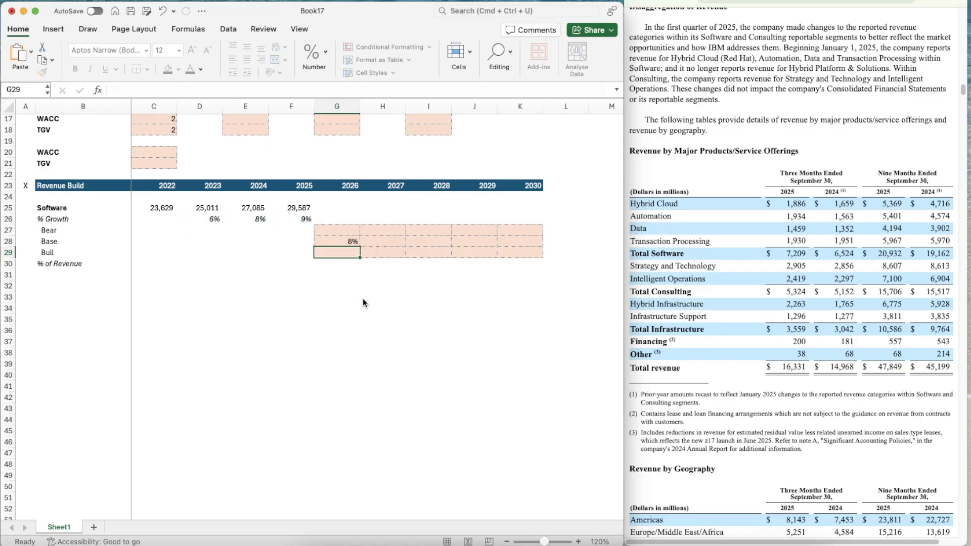
Set the Base Software growth assumption in G10 to 5%
{"action": "key", "text": "Up"}
{"action": "key", "text": "Right"}
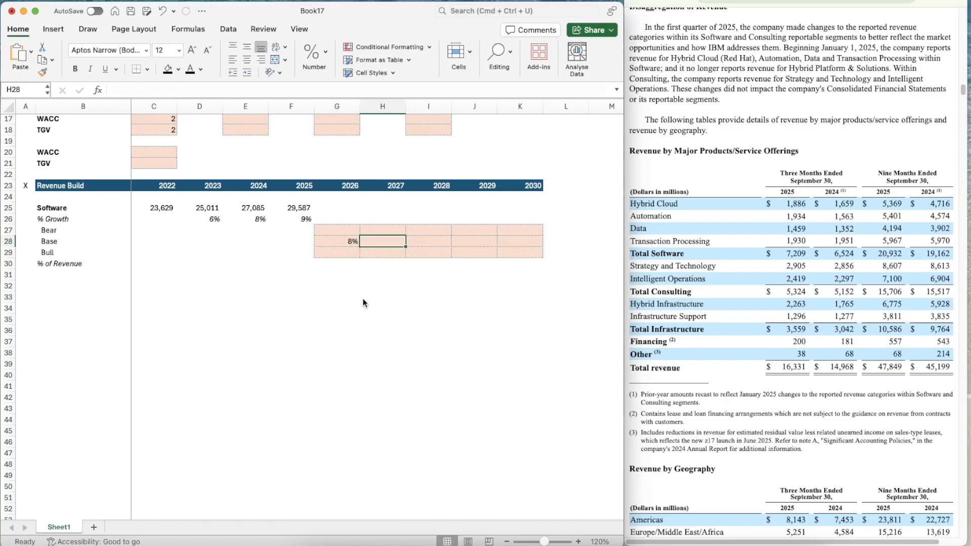
{"action": "key", "text": "Right"}
{"action": "key", "text": "Right"}
{"action": "key", "text": "Right"}
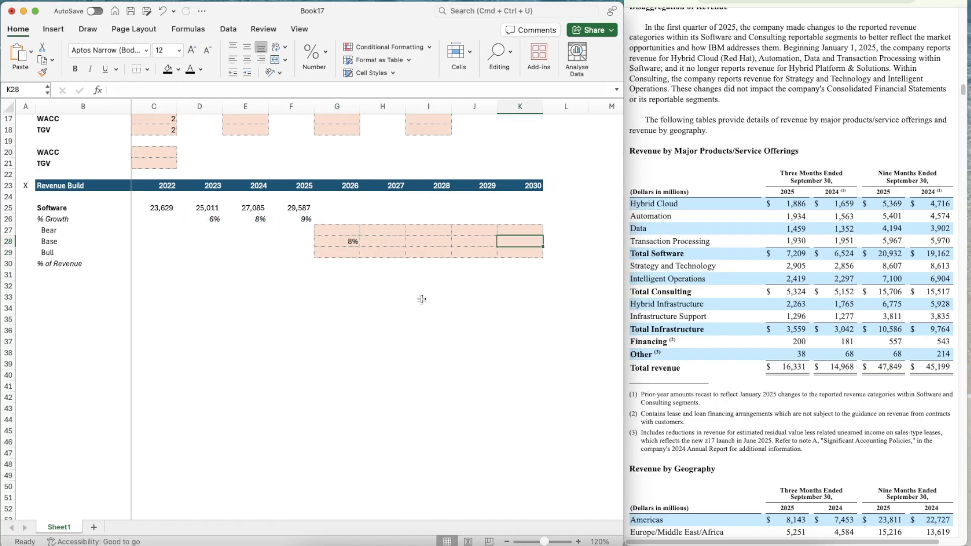
{"action": "scroll", "coordinate": [422, 299], "scroll_direction": "up", "scroll_amount": 5}
{"action": "left_click", "coordinate": [345, 163]}
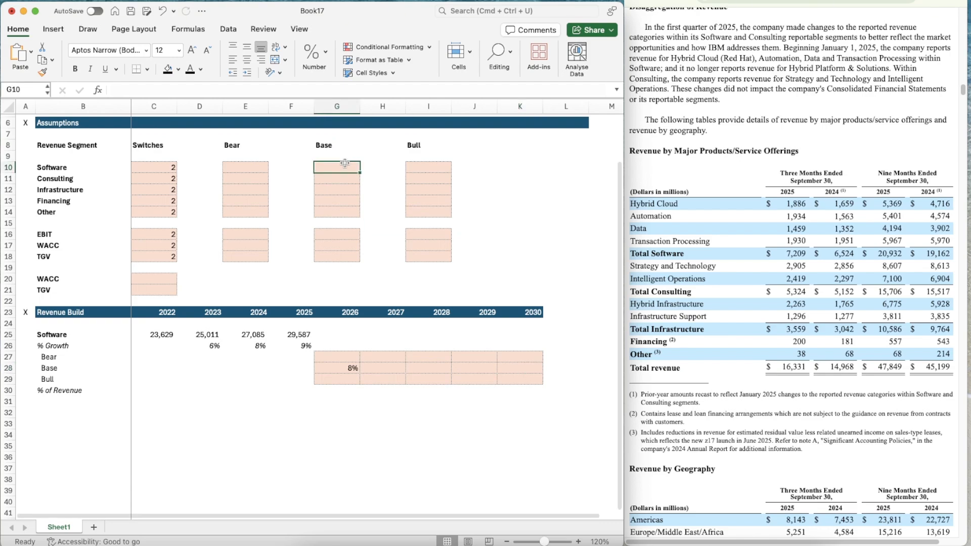
{"action": "type", "text": "5%"}
{"action": "key", "text": "Return"}
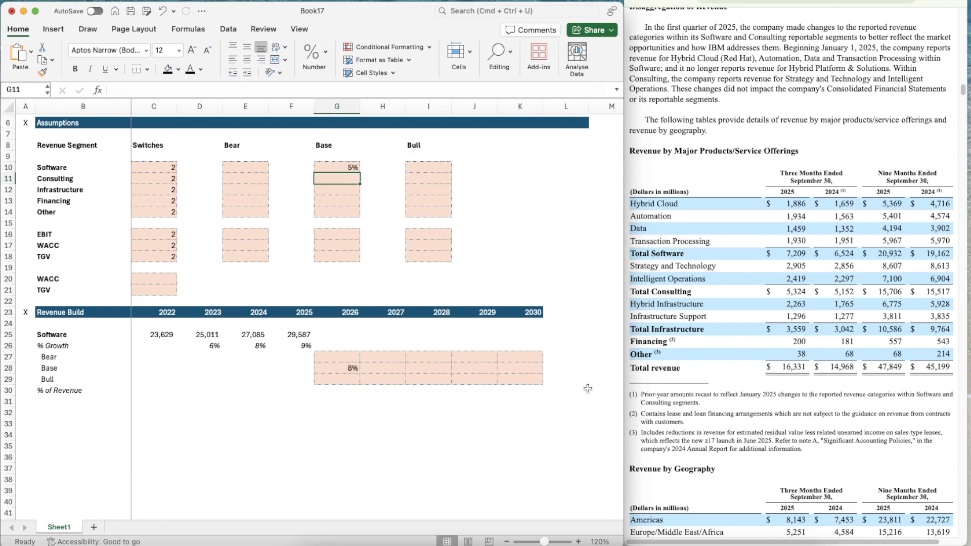
Link the 2030 Base Software growth in K28 to the Base assumption with =G10
{"action": "left_click", "coordinate": [541, 372]}
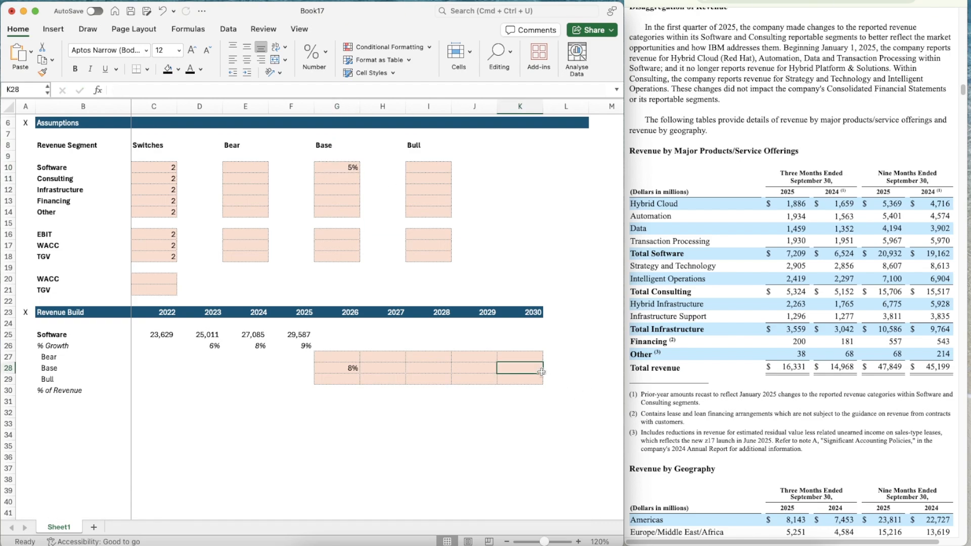
{"action": "type", "text": "=G10"}
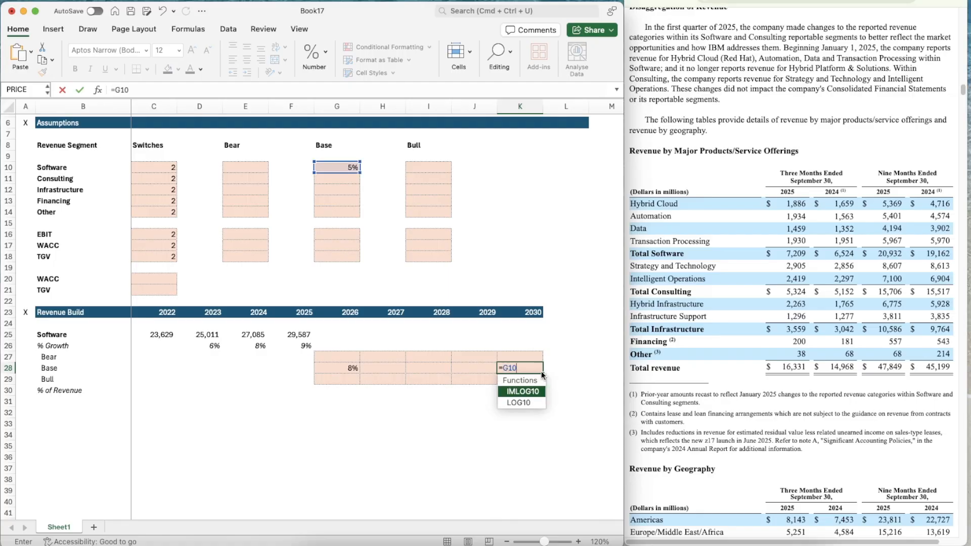
{"action": "key", "text": "Return"}
{"action": "key", "text": "Left"}
{"action": "key", "text": "Left"}
{"action": "key", "text": "Left"}
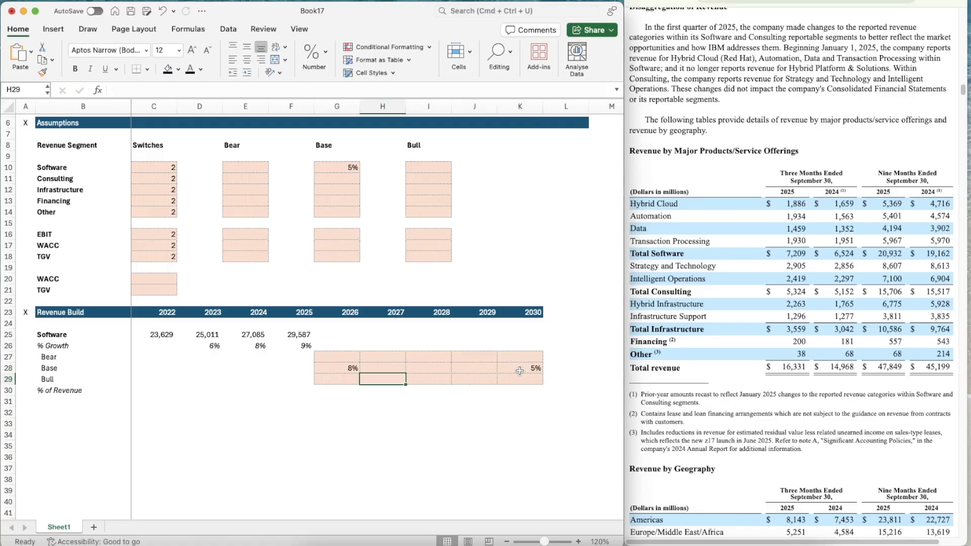
Format the Software scenario growth range G27:K29 as Percentage with two decimals
{"action": "left_click", "coordinate": [331, 356]}
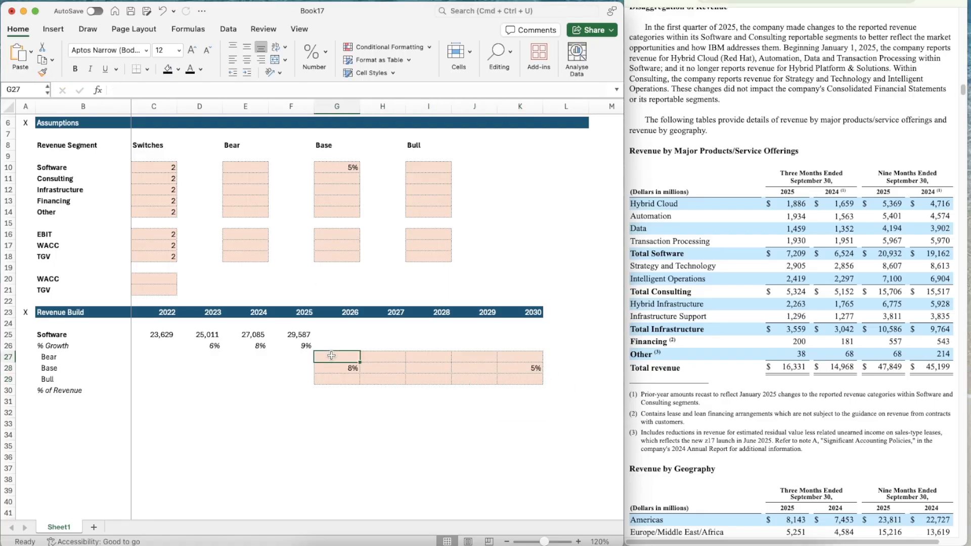
{"action": "key", "text": "shift+Down"}
{"action": "key", "text": "shift+Down"}
{"action": "key", "text": "shift+Right"}
{"action": "key", "text": "shift+Right"}
{"action": "key", "text": "shift+Right"}
{"action": "key", "text": "shift+Right"}
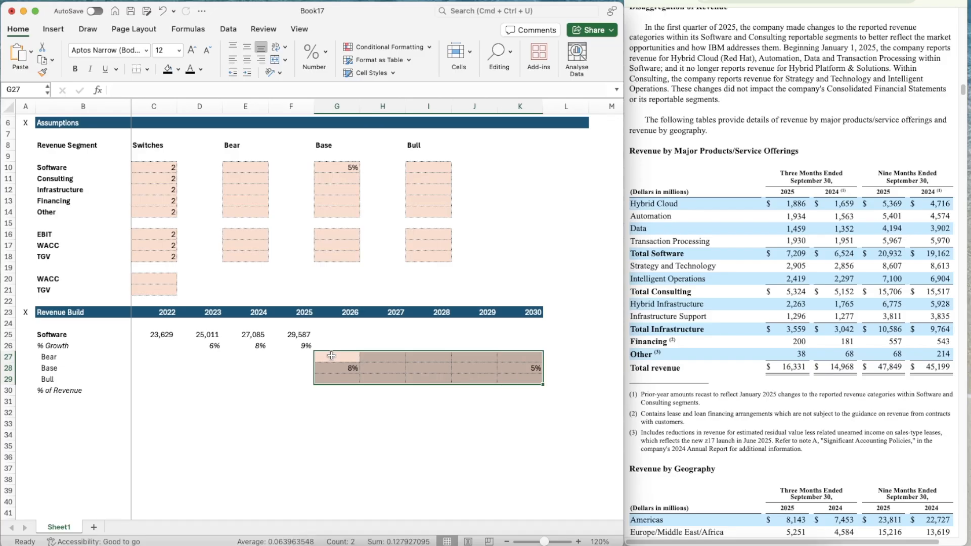
{"action": "left_click", "coordinate": [325, 46]}
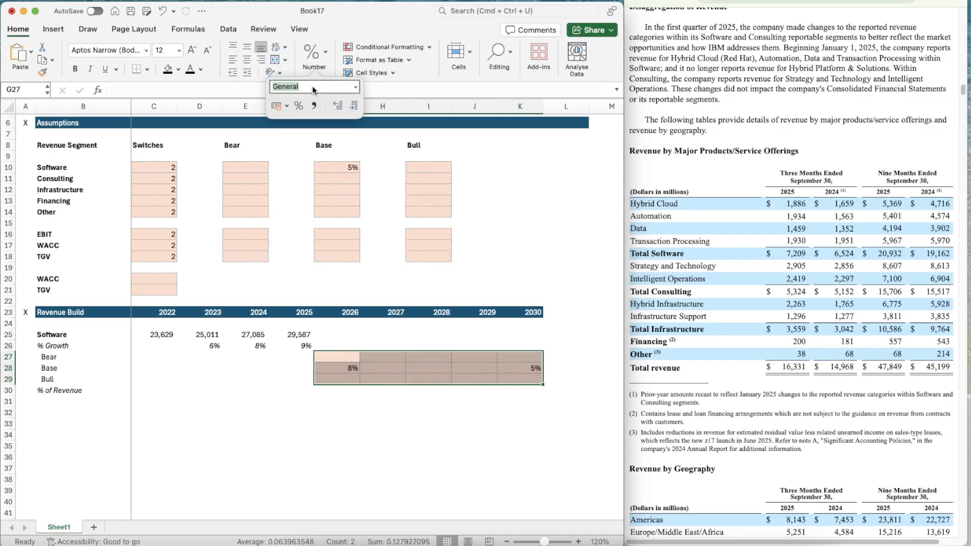
{"action": "left_click", "coordinate": [357, 88]}
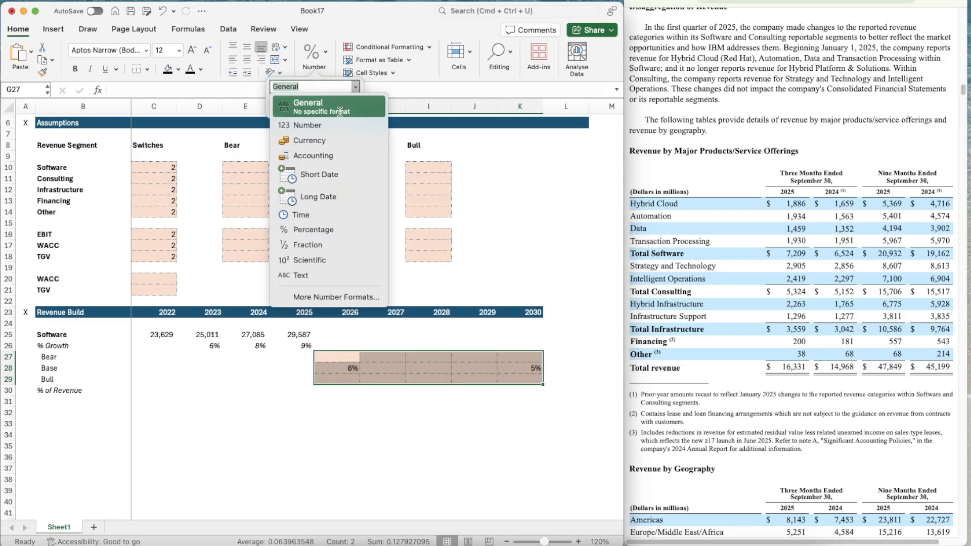
{"action": "left_click", "coordinate": [316, 230]}
{"action": "left_click", "coordinate": [338, 107]}
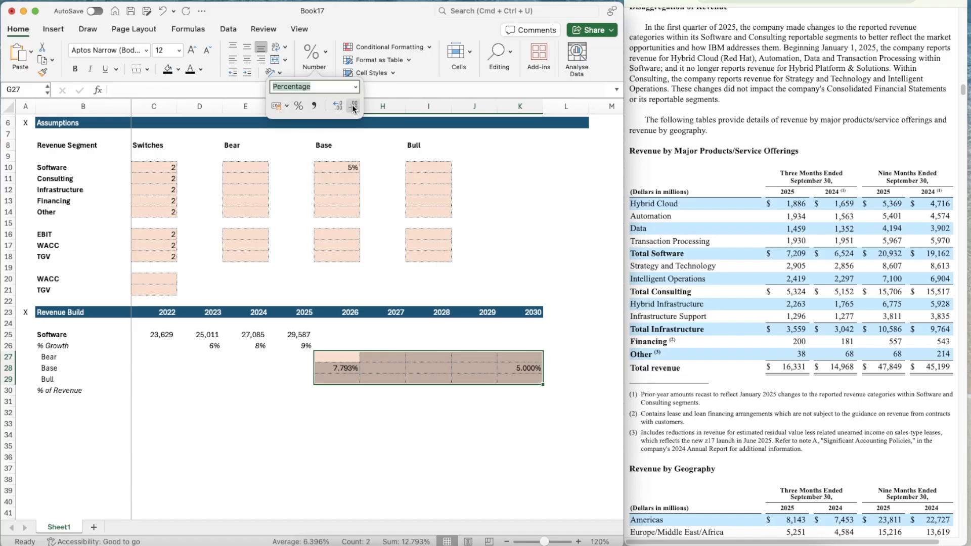
{"action": "left_click", "coordinate": [354, 107]}
{"action": "left_click", "coordinate": [370, 346]}
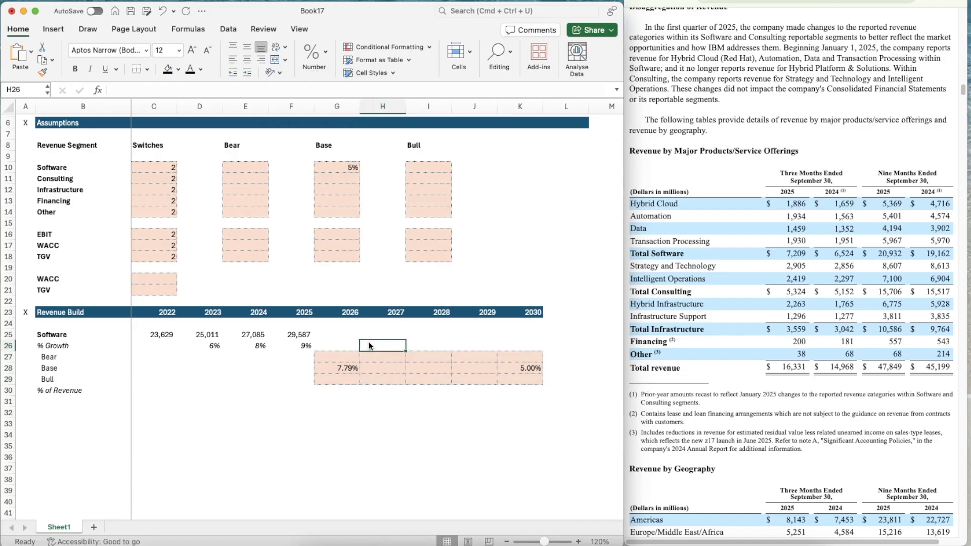
Review the Base Software growth formulas for 2026 and 2030, the historical growth behind them and the empty years in between
{"action": "left_click", "coordinate": [389, 368]}
{"action": "key", "text": "Right"}
{"action": "key", "text": "Right"}
{"action": "key", "text": "Right"}
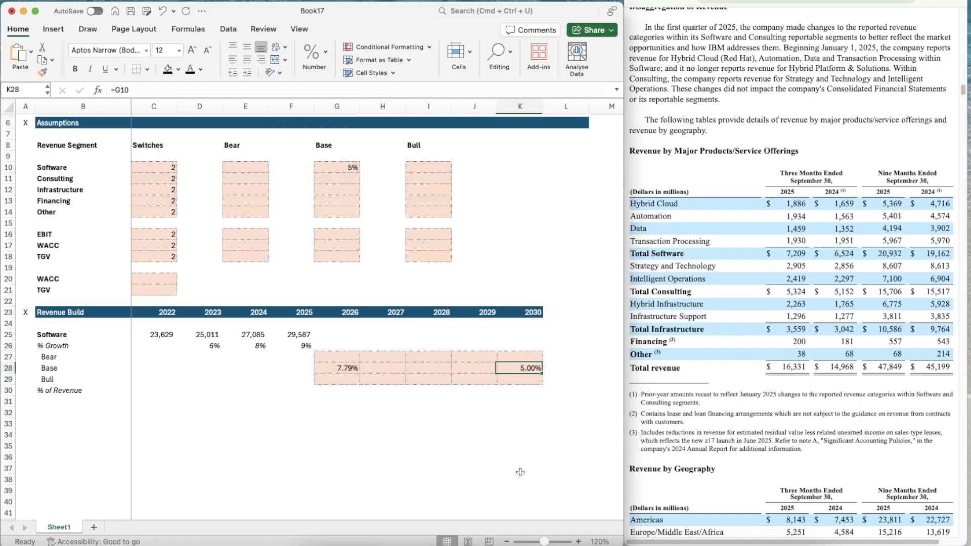
{"action": "key", "text": "Left"}
{"action": "key", "text": "Right"}
{"action": "key", "text": "Left"}
{"action": "key", "text": "Left"}
{"action": "key", "text": "Left"}
{"action": "key", "text": "Left"}
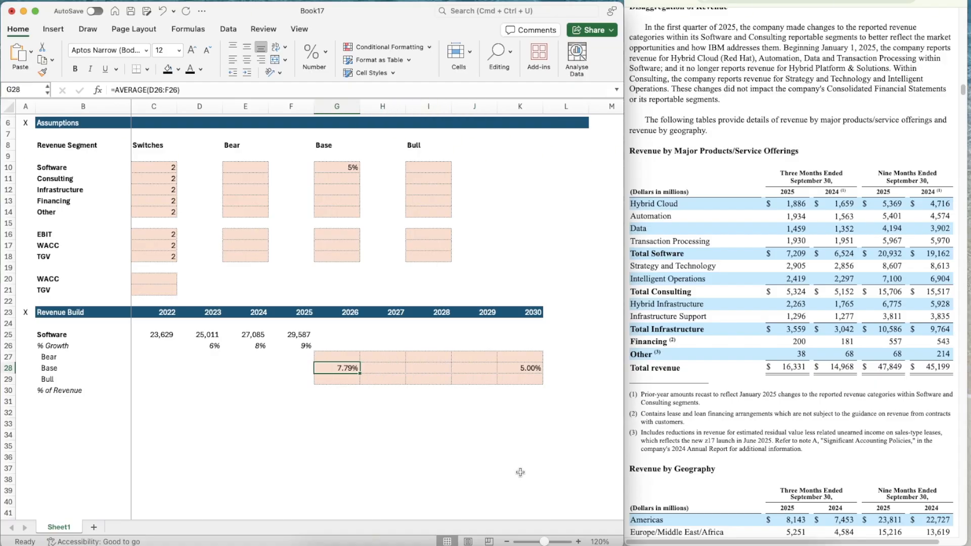
{"action": "key", "text": "Left"}
{"action": "key", "text": "Left"}
{"action": "key", "text": "Up"}
{"action": "key", "text": "Up"}
{"action": "key", "text": "Right"}
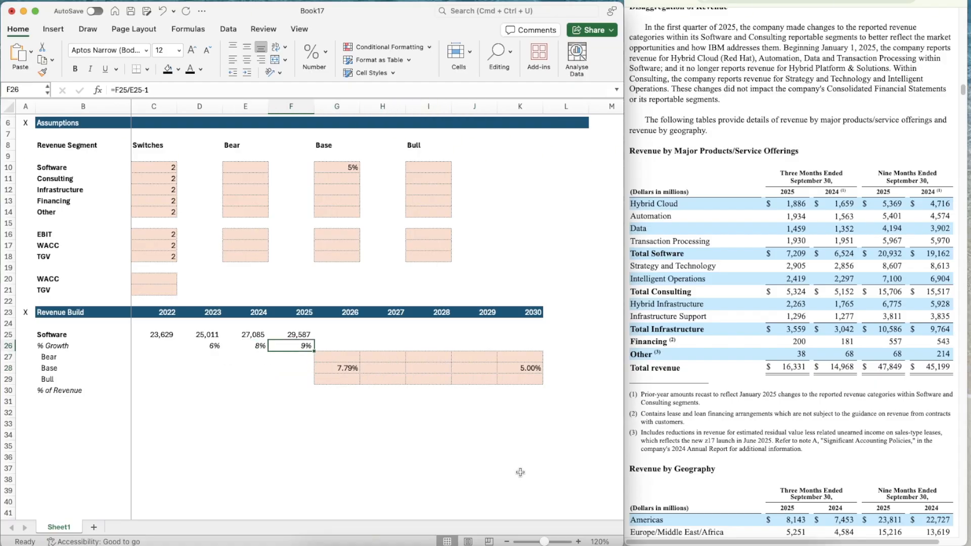
{"action": "key", "text": "Down"}
{"action": "key", "text": "Down"}
{"action": "key", "text": "Right"}
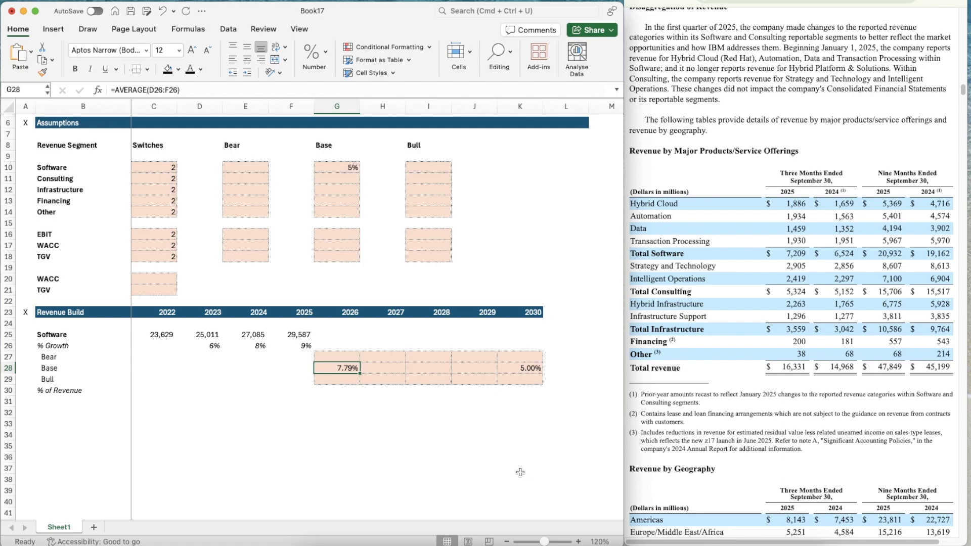
{"action": "key", "text": "Right"}
{"action": "key", "text": "Right"}
{"action": "key", "text": "Right"}
{"action": "key", "text": "Right"}
{"action": "key", "text": "Right"}
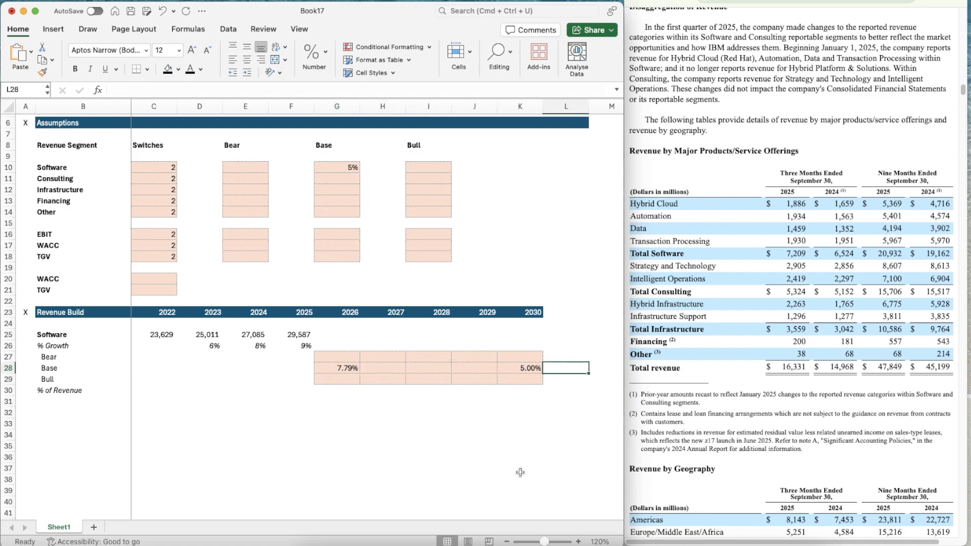
{"action": "key", "text": "Left"}
{"action": "key", "text": "Left"}
{"action": "key", "text": "Left"}
{"action": "key", "text": "Left"}
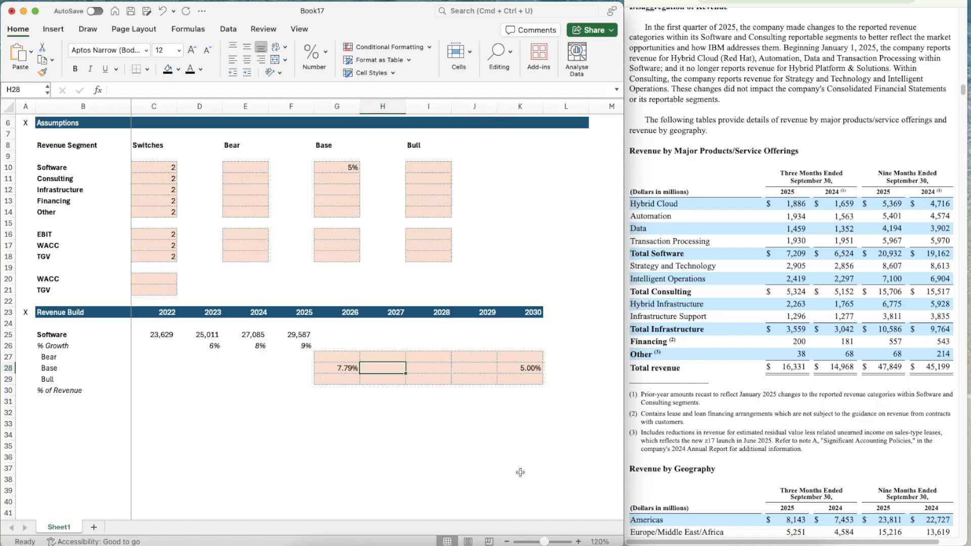
{"action": "key", "text": "Right"}
{"action": "key", "text": "Right"}
{"action": "key", "text": "Right"}
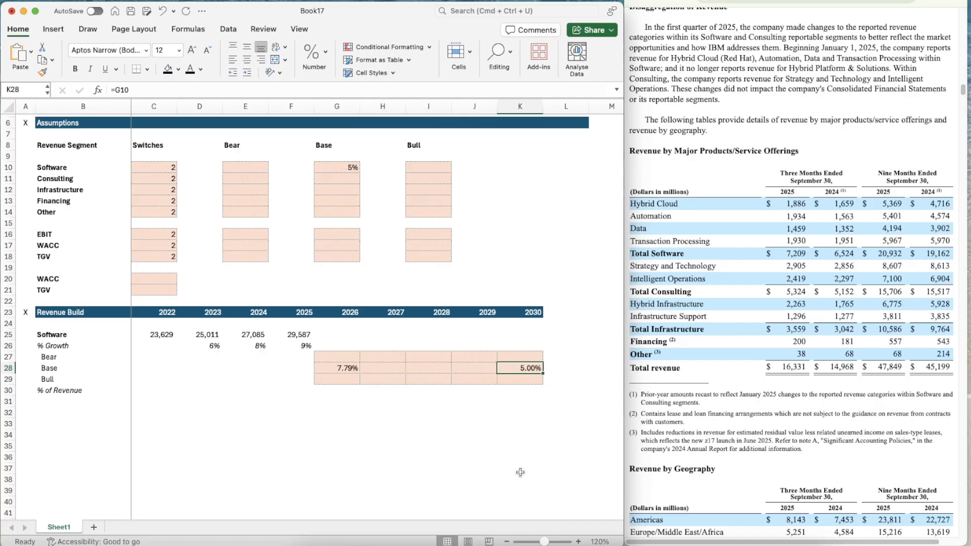
Start the 2027 Base Software growth formula in H28 as =G28-(G28-K28), using the 2026 and 2030 Base growth rates
{"action": "key", "text": "Left"}
{"action": "key", "text": "Left"}
{"action": "key", "text": "Left"}
{"action": "key", "text": "Left"}
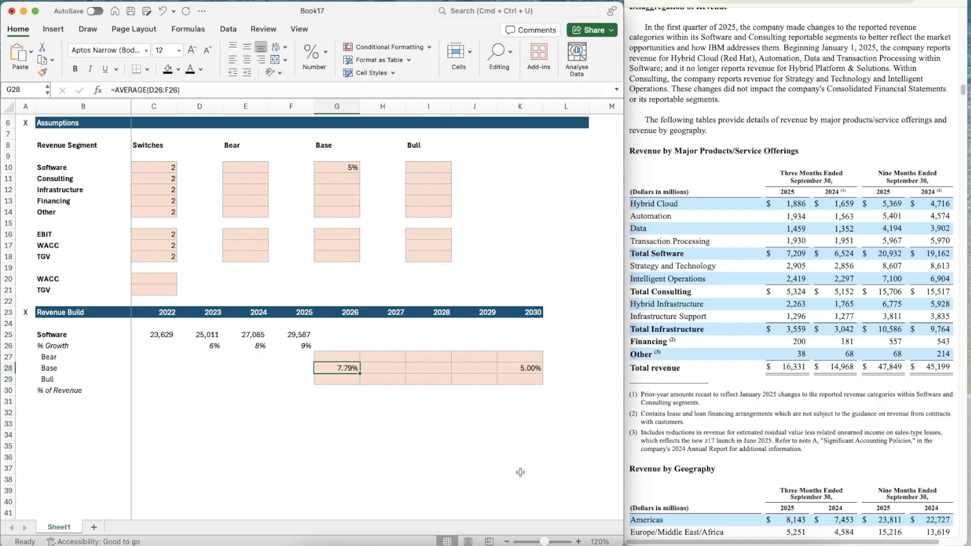
{"action": "key", "text": "Right"}
{"action": "key", "text": "Right"}
{"action": "key", "text": "Right"}
{"action": "key", "text": "Left"}
{"action": "key", "text": "Left"}
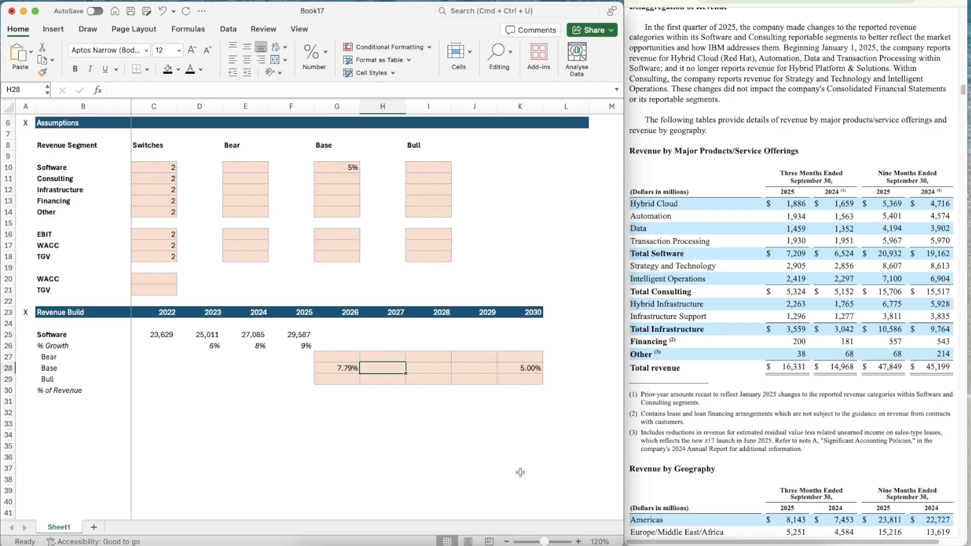
{"action": "type", "text": "="}
{"action": "key", "text": "Left"}
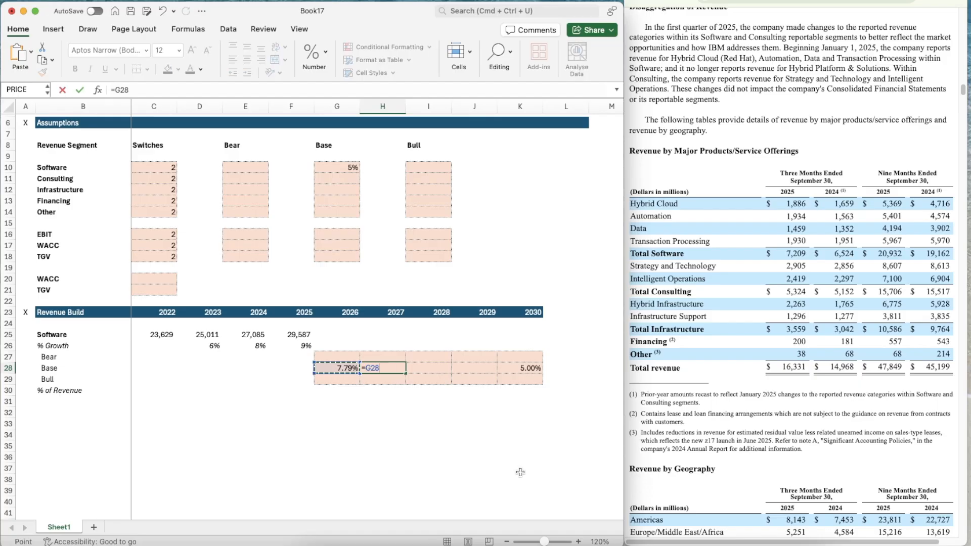
{"action": "type", "text": "-("}
{"action": "key", "text": "Left"}
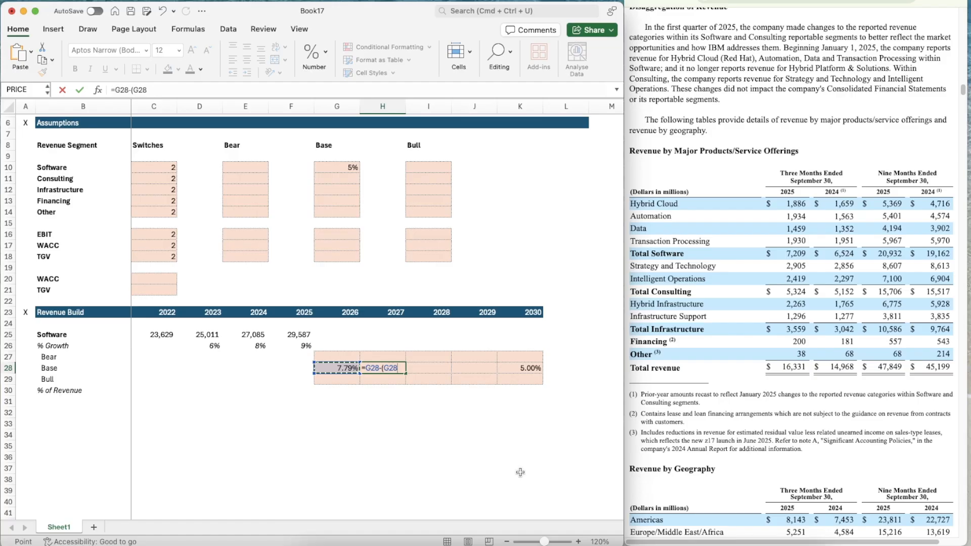
{"action": "type", "text": "-"}
{"action": "key", "text": "Right"}
{"action": "key", "text": "Right"}
{"action": "key", "text": "Right"}
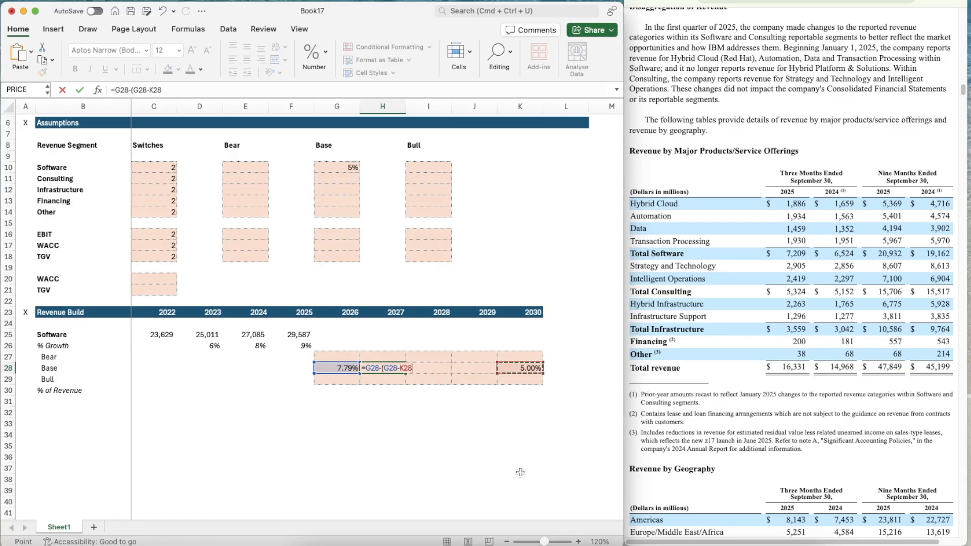
{"action": "type", "text": ")/("}
Divide the growth difference in the H28 formula by the span between the 2030 and 2026 year headers, (K23-G23)
{"action": "left_click", "coordinate": [527, 312]}
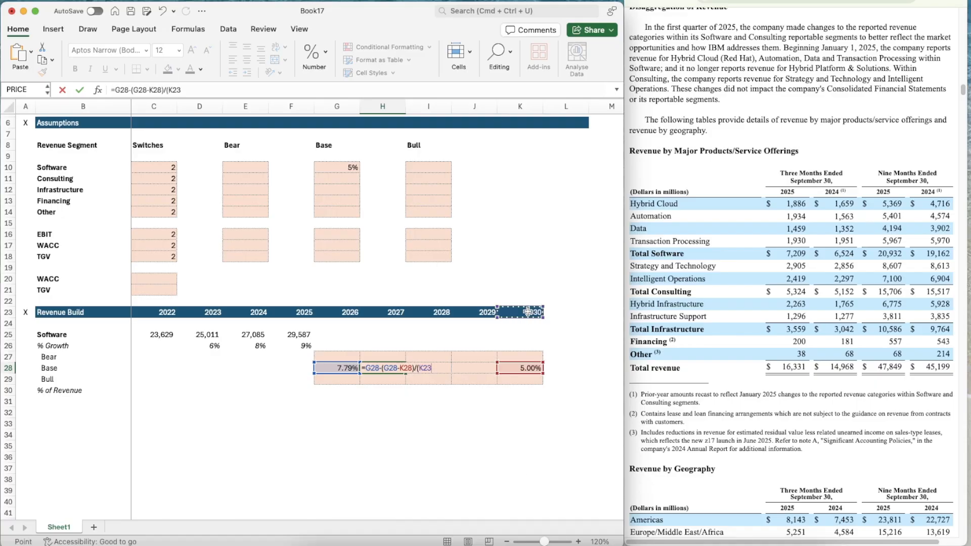
{"action": "type", "text": "-"}
{"action": "left_click", "coordinate": [333, 312]}
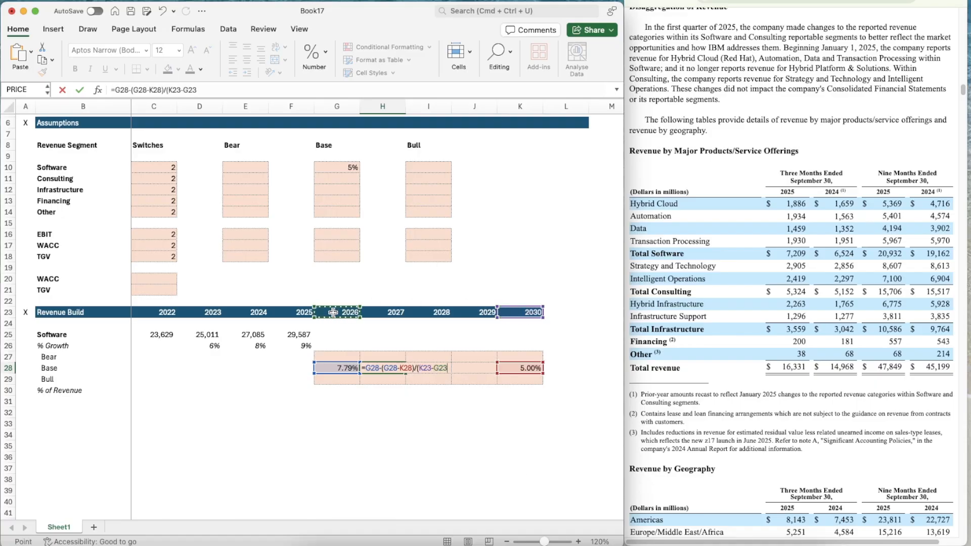
{"action": "type", "text": ")"}
Anchor the references in H28 so the formula reads =G28-(G28-$K28)/($K$23-G$23), and enter it
{"action": "left_click", "coordinate": [402, 367]}
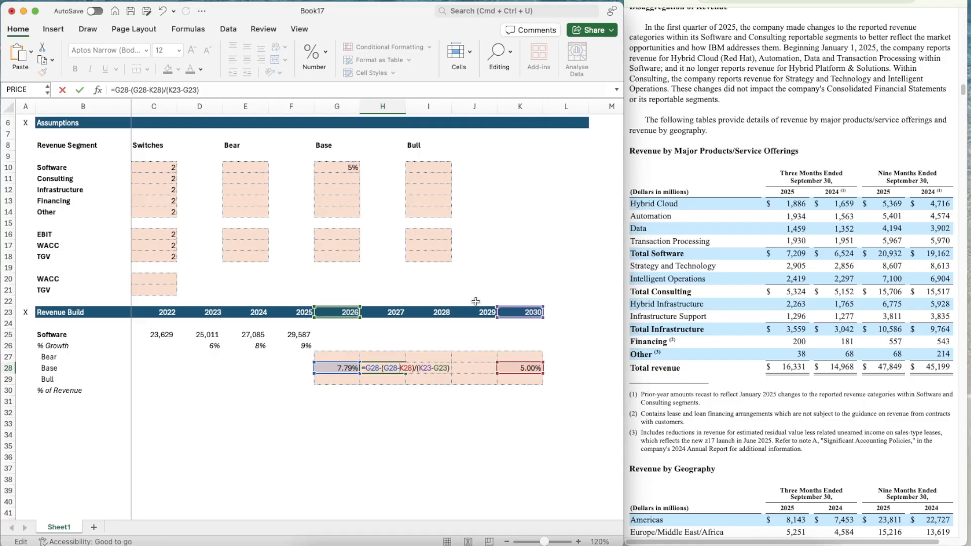
{"action": "type", "text": "$"}
{"action": "type", "text": "$K"}
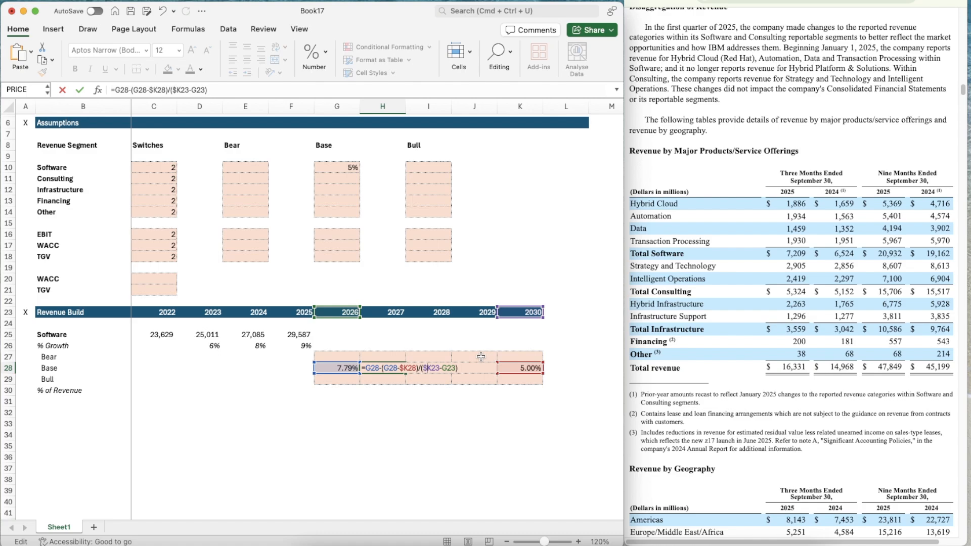
{"action": "type", "text": "$"}
{"action": "type", "text": "$"}
{"action": "key", "text": "ctrl+Return"}
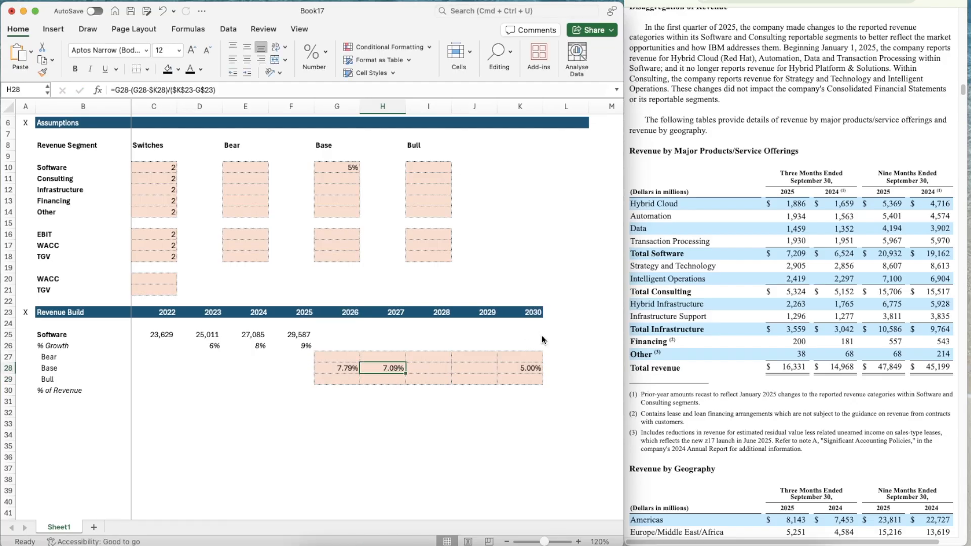
Copy the 2027 Base Software growth formula from H28 across to 2029 in J28
{"action": "key", "text": "super+c"}
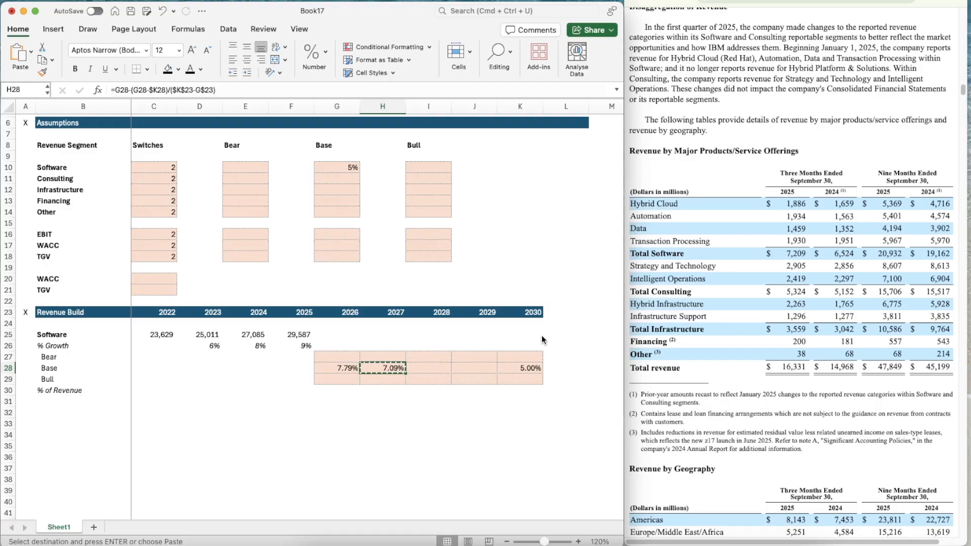
{"action": "key", "text": "shift+Right"}
{"action": "key", "text": "shift+Right"}
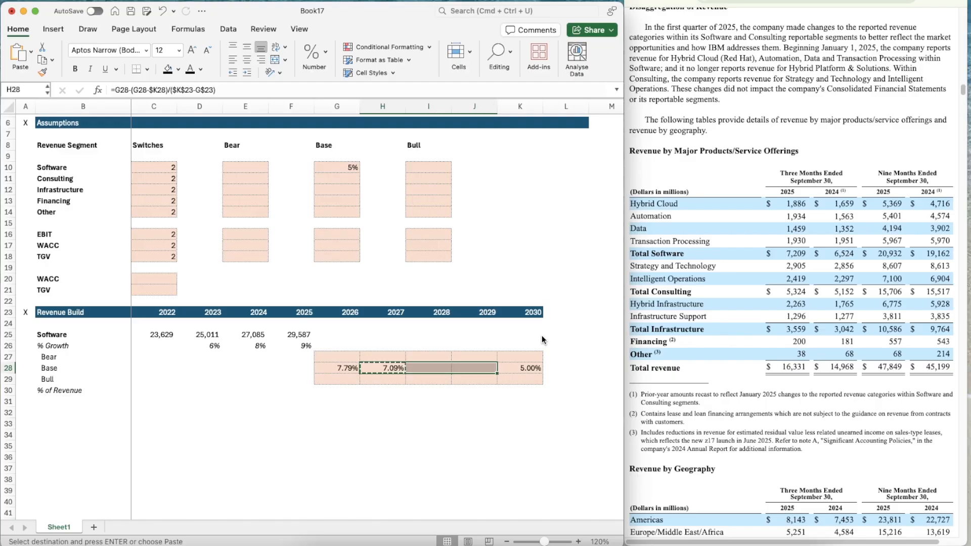
{"action": "key", "text": "super+v"}
{"action": "key", "text": "Escape"}
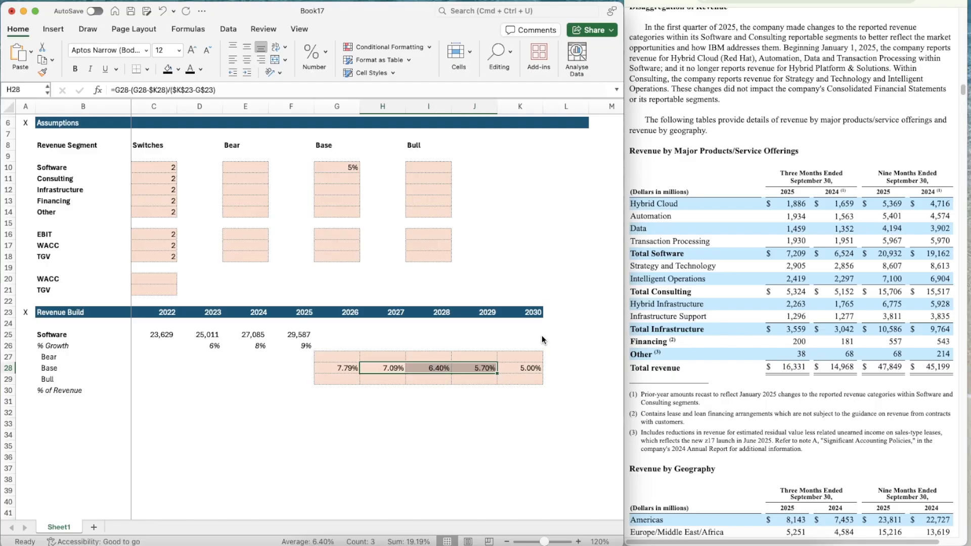
Set the Software scenario assumptions to 95% for Bear in E10 and 105% for Bull in I10
{"action": "left_click", "coordinate": [249, 169]}
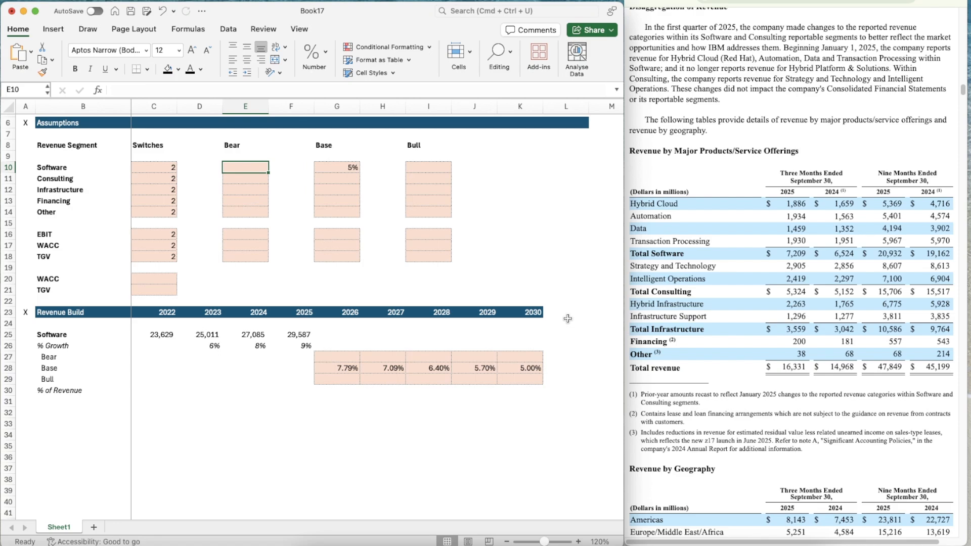
{"action": "type", "text": "95"}
{"action": "key", "text": "Tab"}
{"action": "key", "text": "Tab"}
{"action": "key", "text": "Tab"}
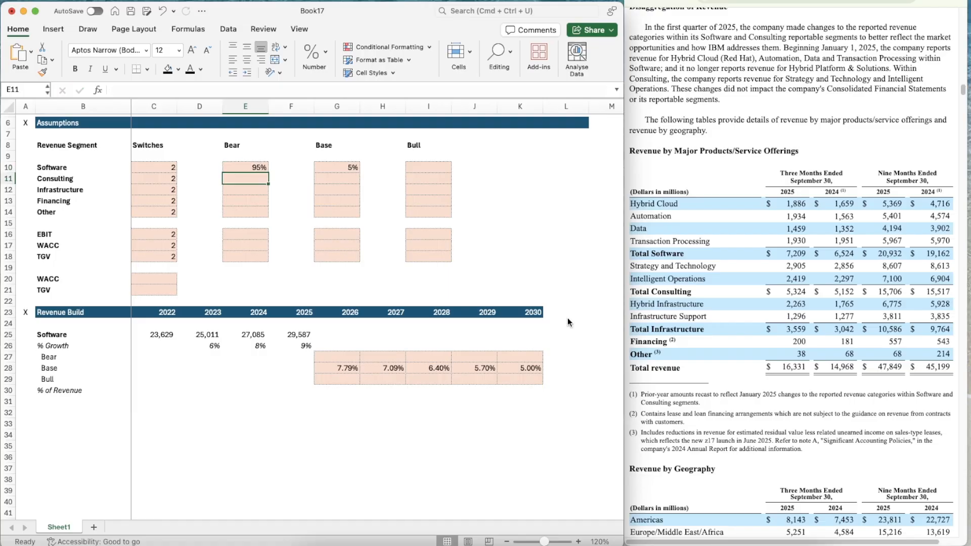
{"action": "key", "text": "Left"}
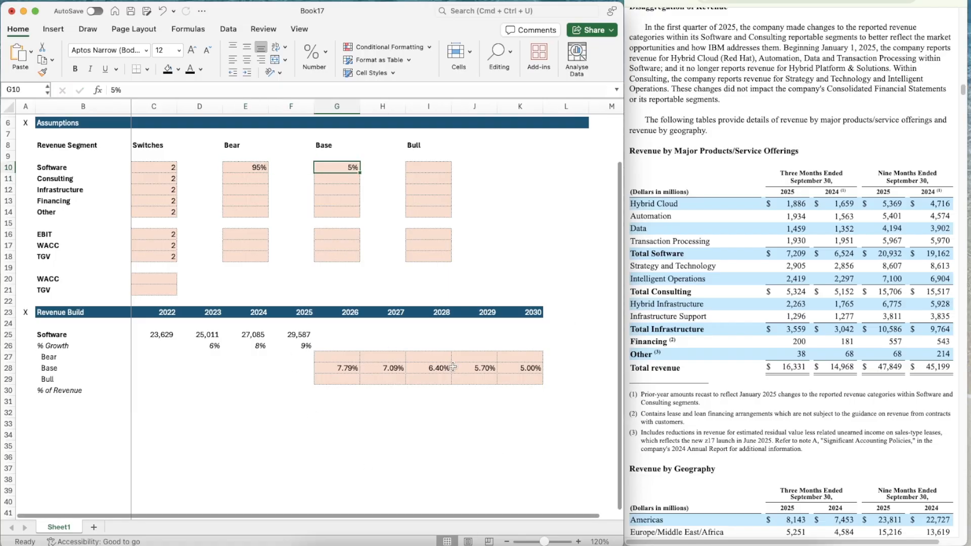
{"action": "left_click", "coordinate": [430, 164]}
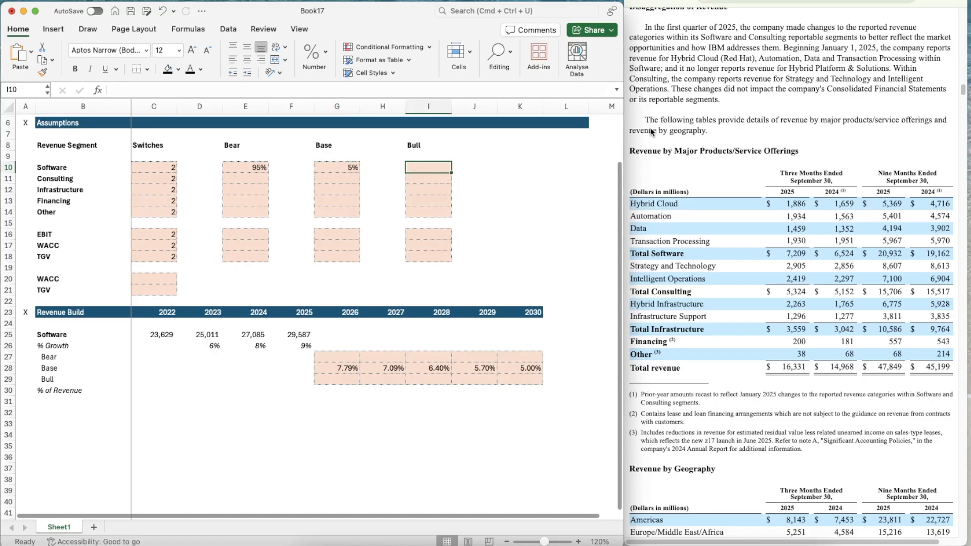
{"action": "type", "text": "105"}
{"action": "key", "text": "Return"}
{"action": "key", "text": "Left"}
{"action": "key", "text": "Left"}
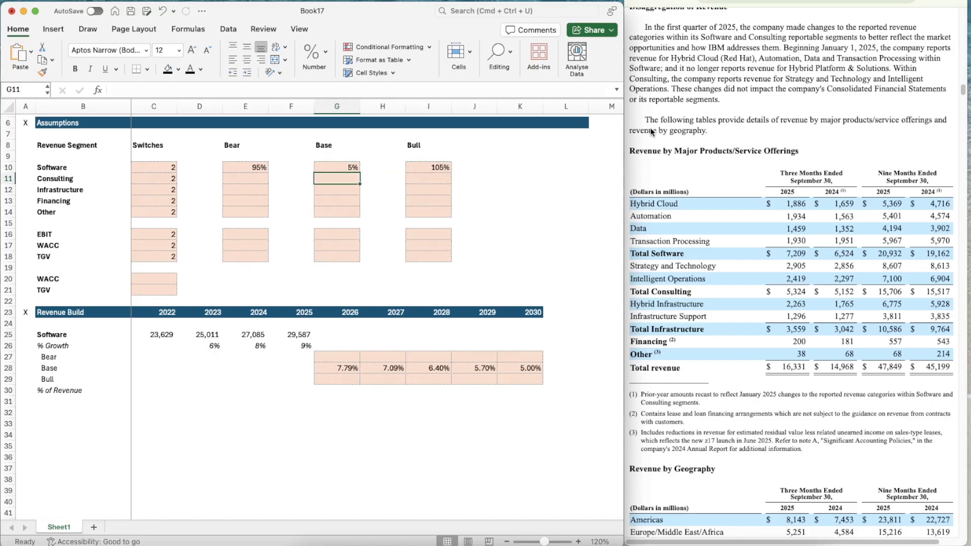
Calculate the 2026 Bear Software growth in G27 from the Base growth and the locked Bear assumption with =G28*$E$10
{"action": "left_click", "coordinate": [337, 357]}
{"action": "type", "text": "="}
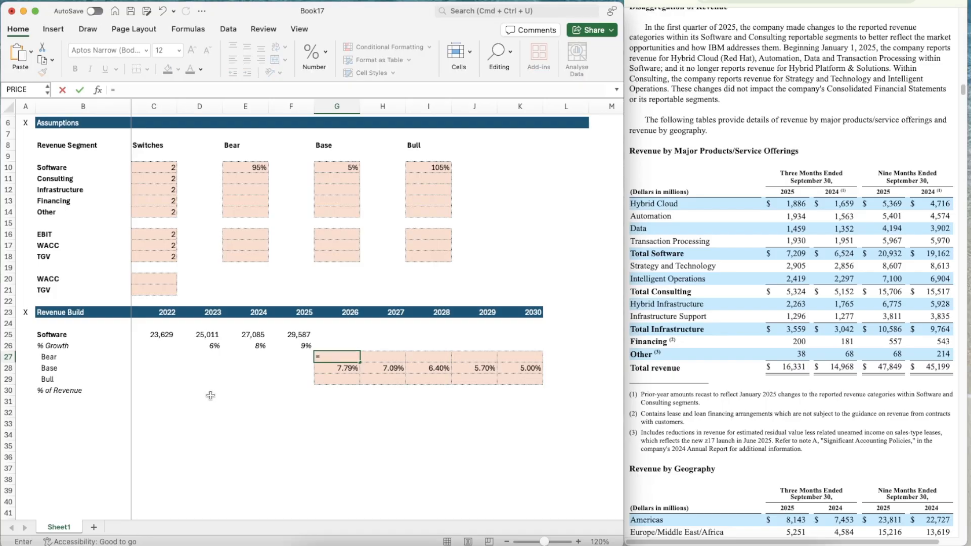
{"action": "left_click", "coordinate": [349, 369]}
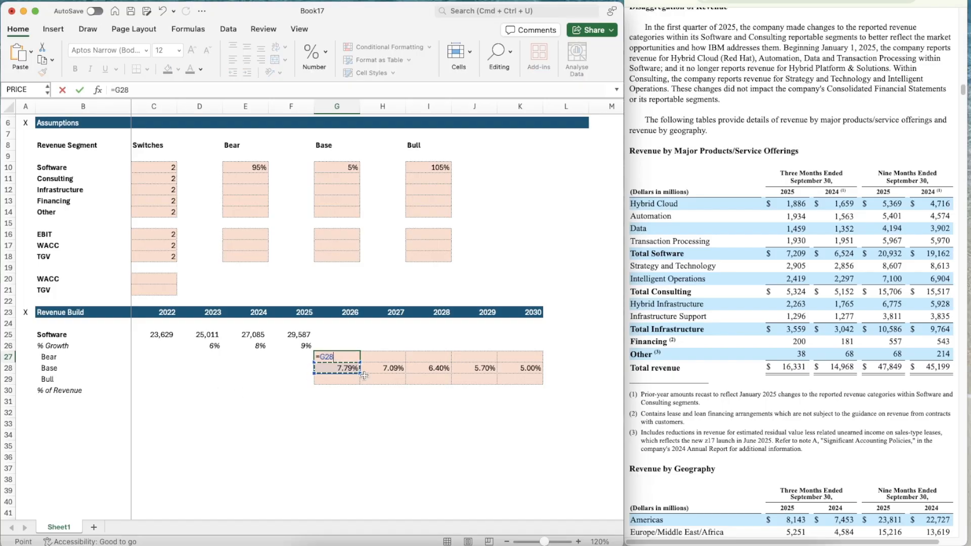
{"action": "type", "text": "*"}
{"action": "left_click", "coordinate": [237, 167]}
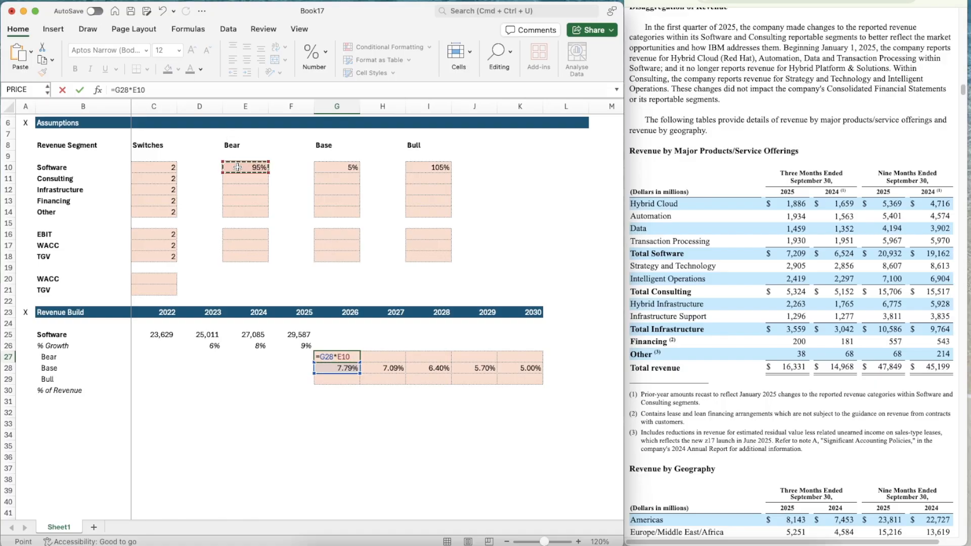
{"action": "left_click", "coordinate": [133, 90]}
{"action": "type", "text": "$E$"}
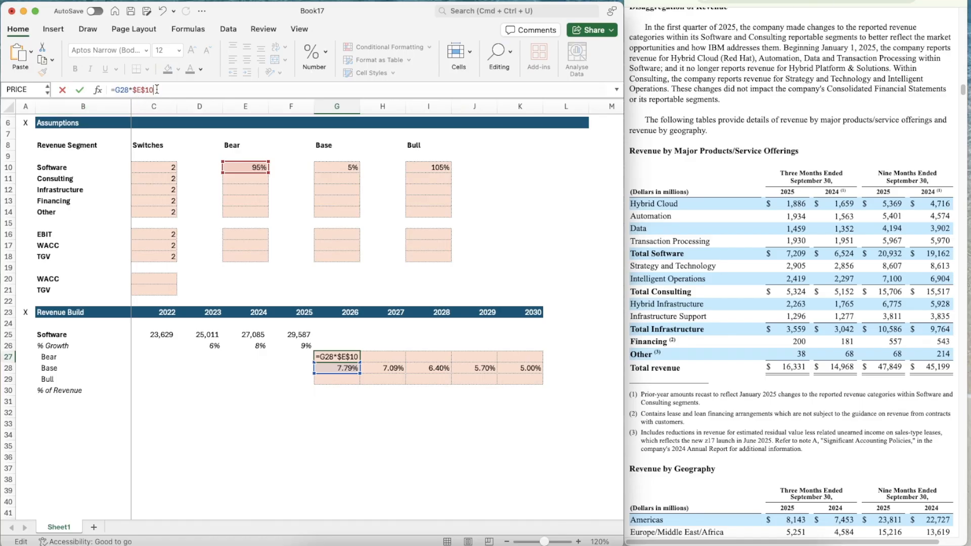
{"action": "key", "text": "ctrl+Return"}
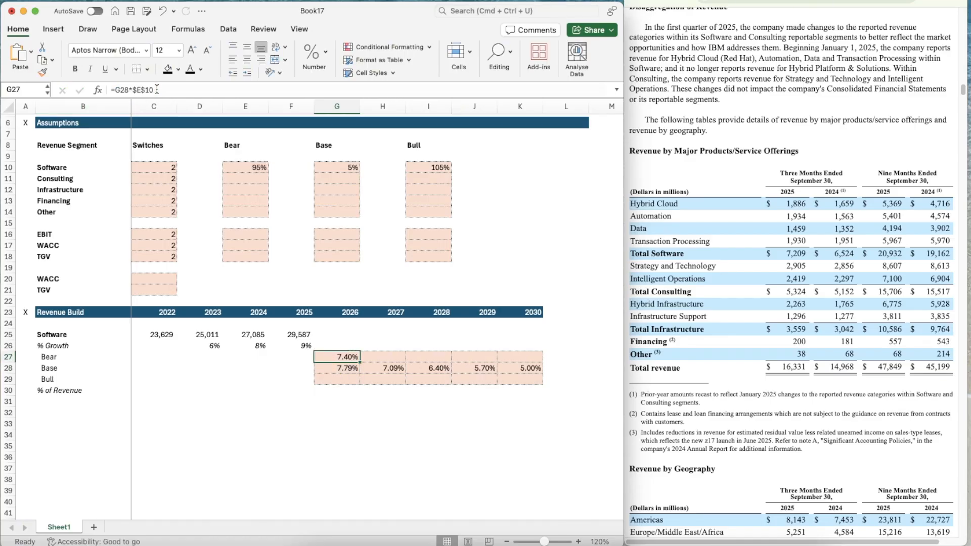
Copy the Bear Software growth formula from G27 across to 2030 in K27
{"action": "key", "text": "super+c"}
{"action": "key", "text": "shift+Right"}
{"action": "key", "text": "shift+Right"}
{"action": "key", "text": "shift+Right"}
{"action": "key", "text": "shift+Right"}
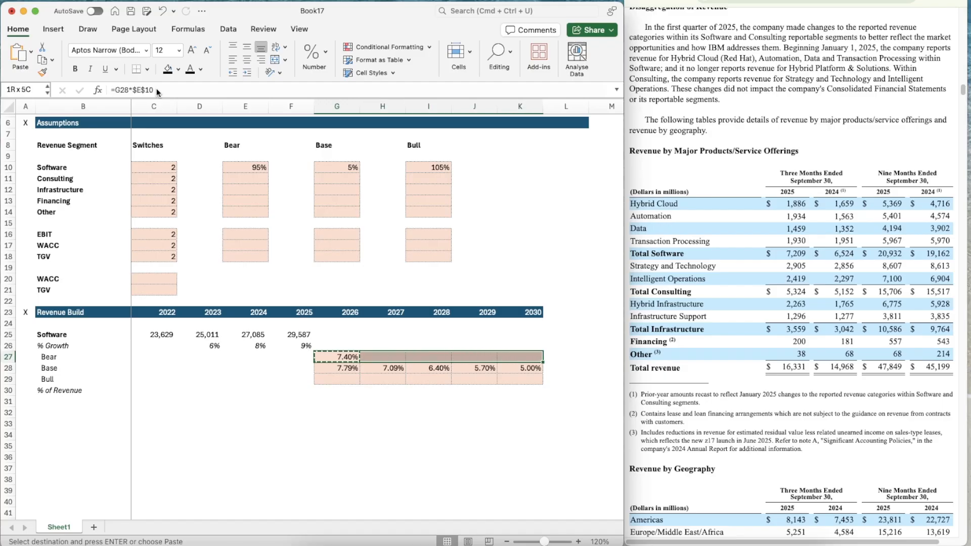
{"action": "key", "text": "super+v"}
Calculate the 2026 Bull Software growth in G29 from the Base growth and the locked Bull assumption with =G28*$I$10
{"action": "key", "text": "Down"}
{"action": "key", "text": "Down"}
{"action": "key", "text": "Down"}
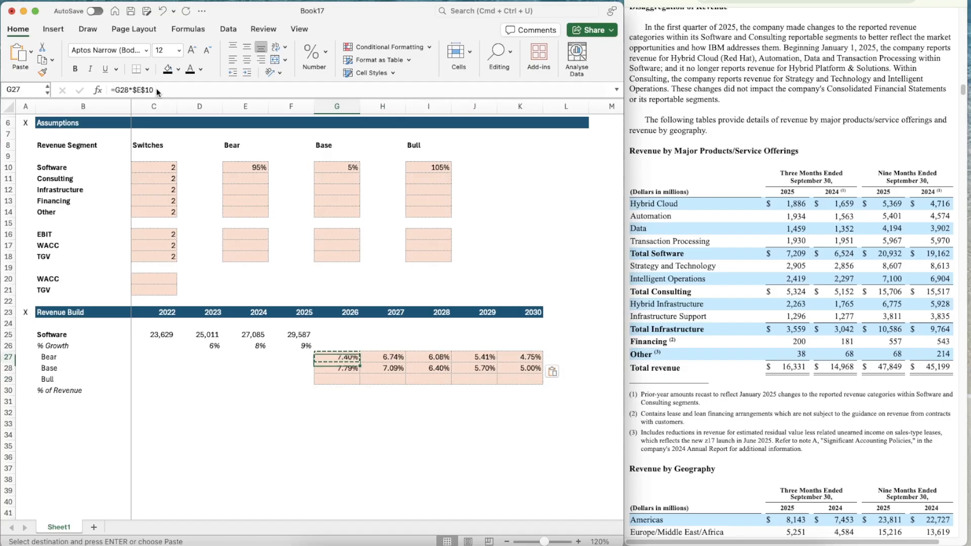
{"action": "key", "text": "Up"}
{"action": "key", "text": "Escape"}
{"action": "type", "text": "="}
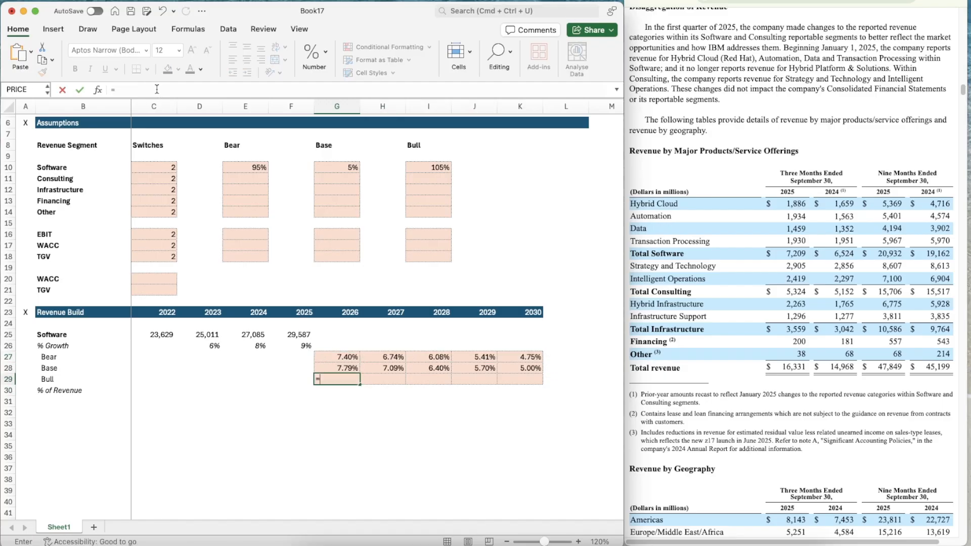
{"action": "key", "text": "Up"}
{"action": "type", "text": "*"}
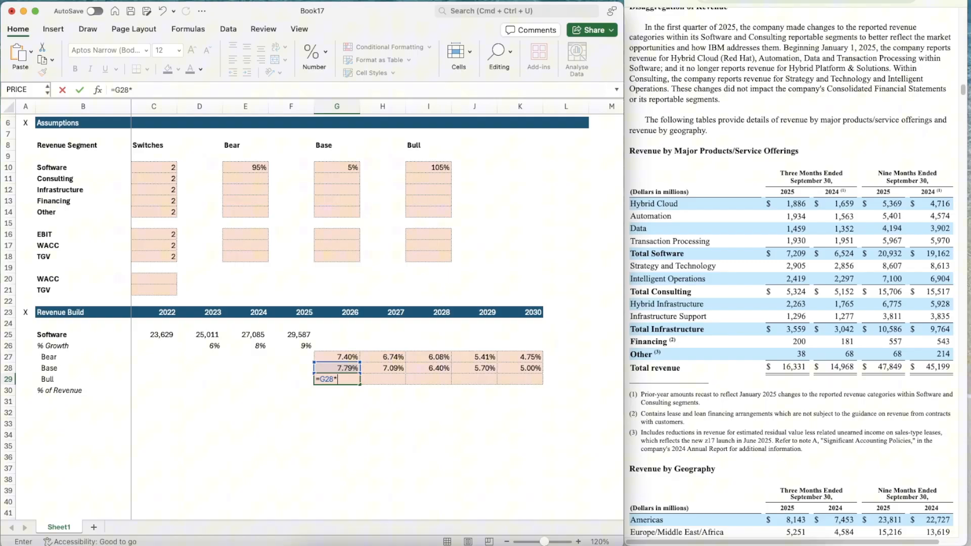
{"action": "left_click", "coordinate": [425, 166]}
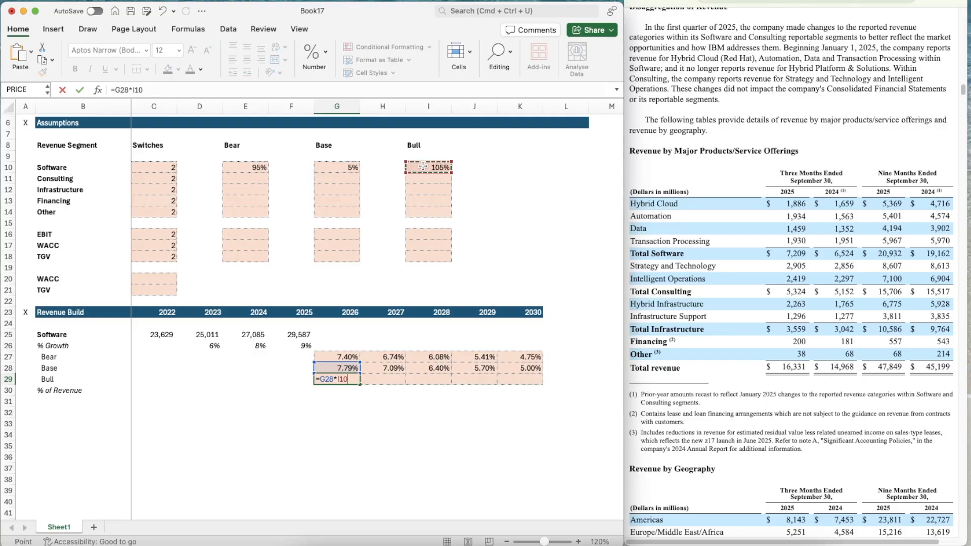
{"action": "left_click", "coordinate": [132, 89]}
{"action": "type", "text": "$"}
{"action": "key", "text": "Right"}
{"action": "type", "text": "$"}
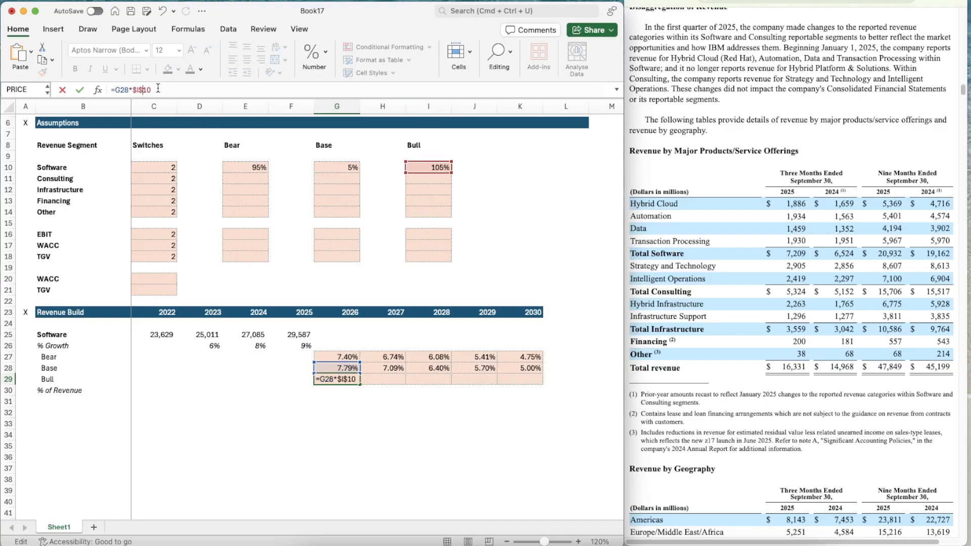
{"action": "key", "text": "ctrl+Return"}
Copy the Bull Software growth formula from G29 across to 2030 in K29
{"action": "key", "text": "cmd+c"}
{"action": "key", "text": "shift+Right"}
{"action": "key", "text": "shift+Right"}
{"action": "key", "text": "shift+Right"}
{"action": "key", "text": "shift+Right"}
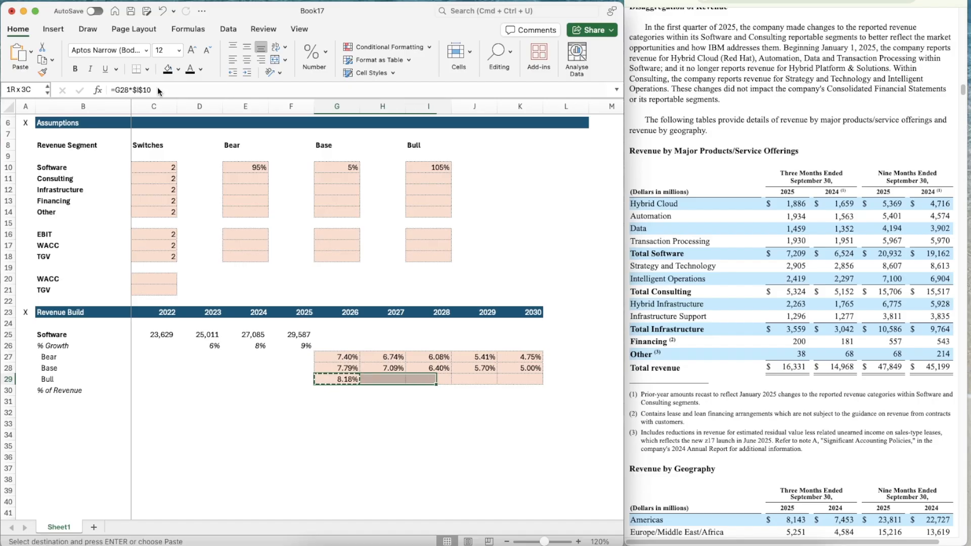
{"action": "key", "text": "cmd+v"}
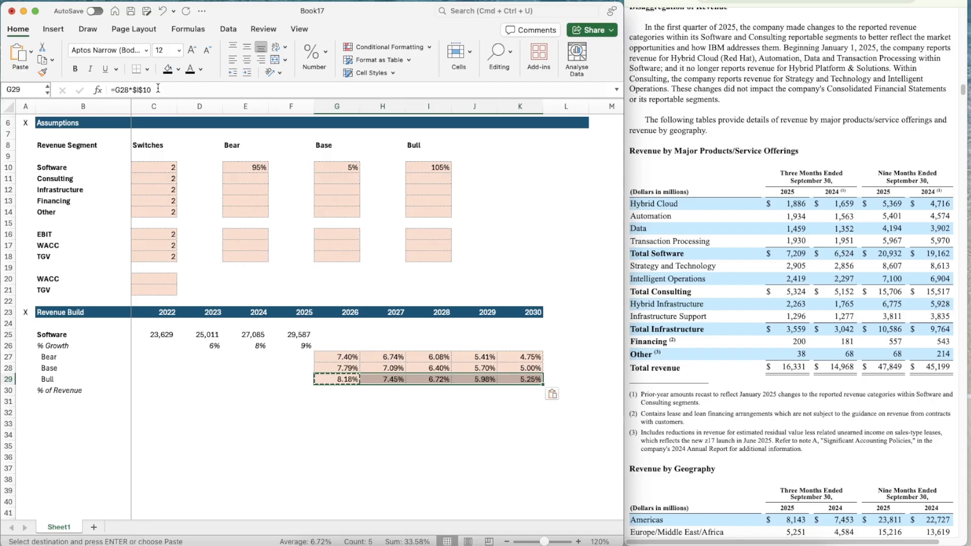
{"action": "key", "text": "Left"}
{"action": "key", "text": "Left"}
{"action": "key", "text": "Right"}
{"action": "key", "text": "Right"}
{"action": "key", "text": "Up"}
{"action": "key", "text": "Up"}
{"action": "key", "text": "Up"}
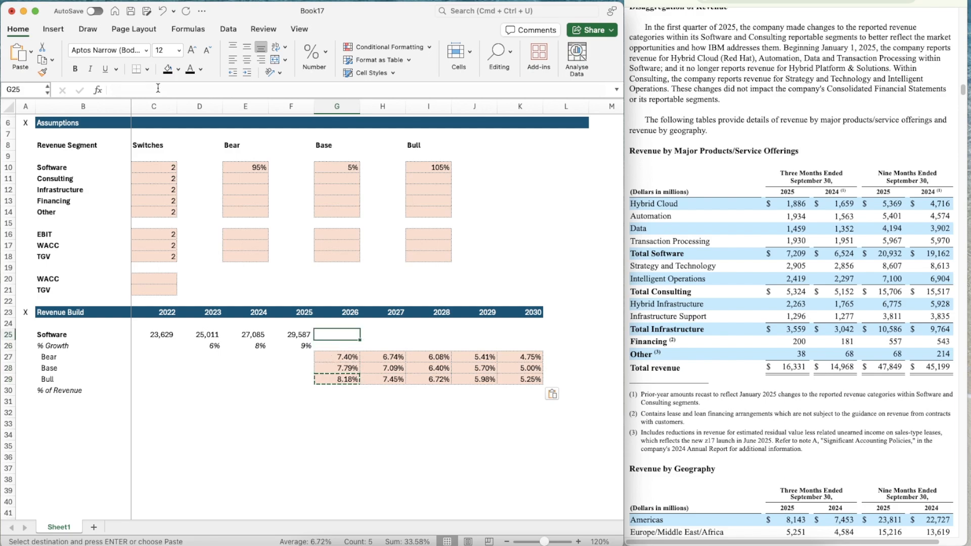
{"action": "key", "text": "Escape"}
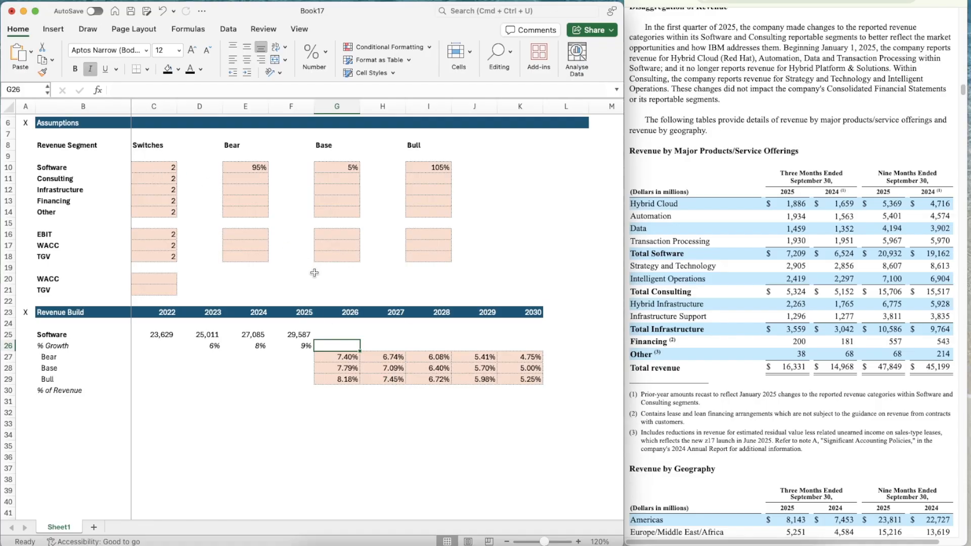
Make the 2026 Software growth in G26 pick its case from the locked Software switch with =OFFSET(G26,$C$10,0)
{"action": "type", "text": "=offset"}
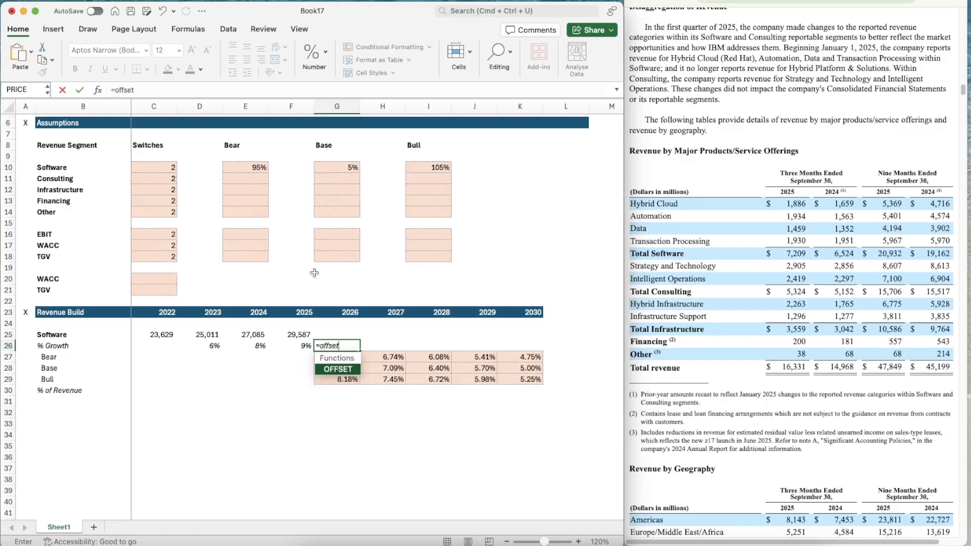
{"action": "key", "text": "Tab"}
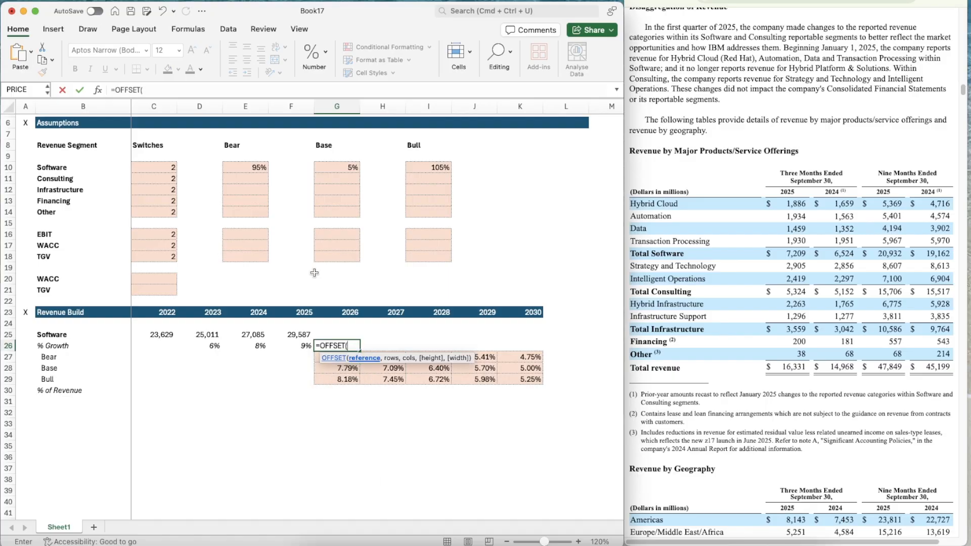
{"action": "type", "text": "G26,"}
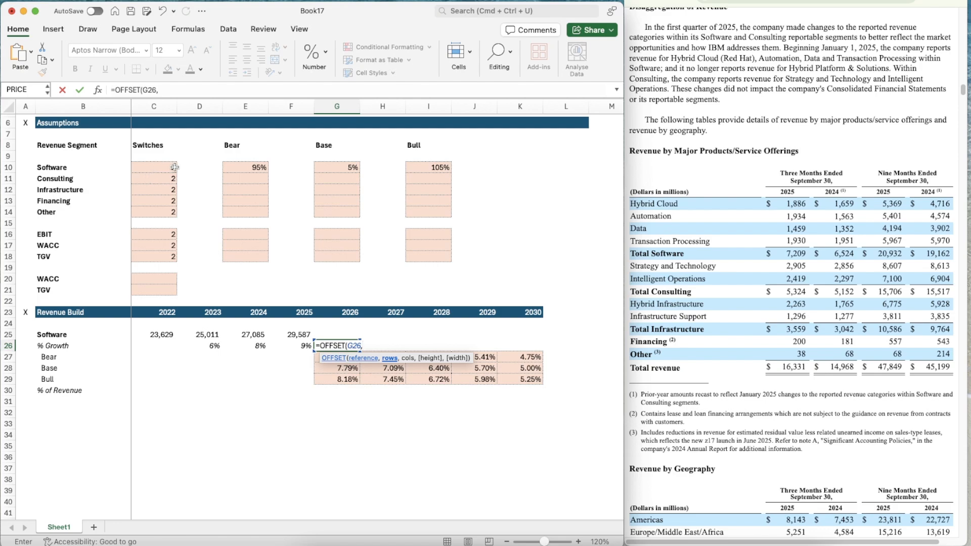
{"action": "type", "text": "$C$10"}
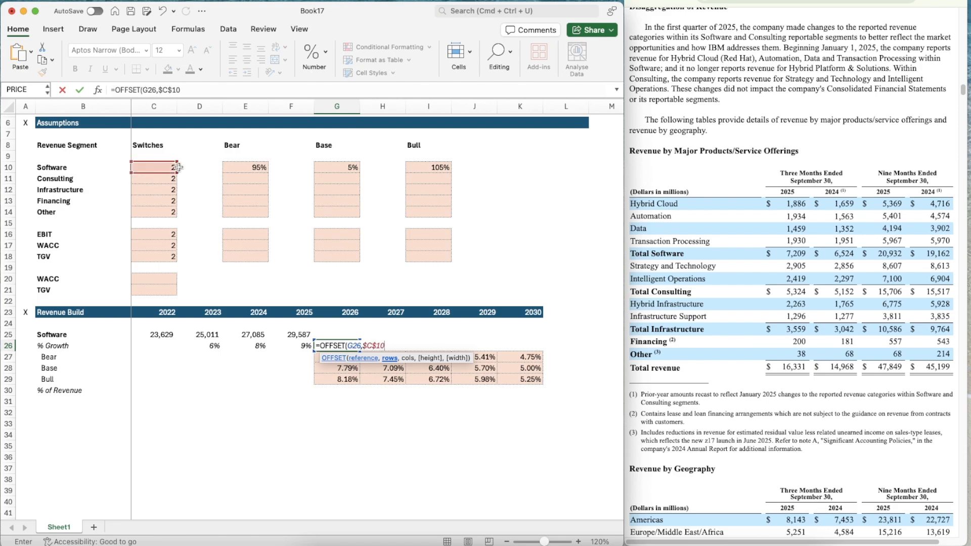
{"action": "type", "text": ",0)"}
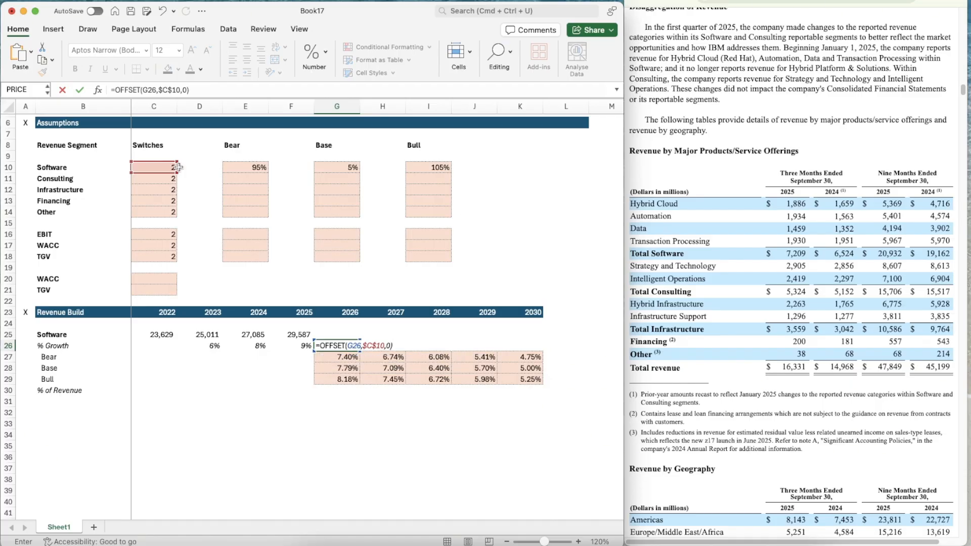
{"action": "key", "text": "Return"}
Copy the percentage formatting of the 2025 Software growth in F26 onto G26
{"action": "key", "text": "Up"}
{"action": "key", "text": "Left"}
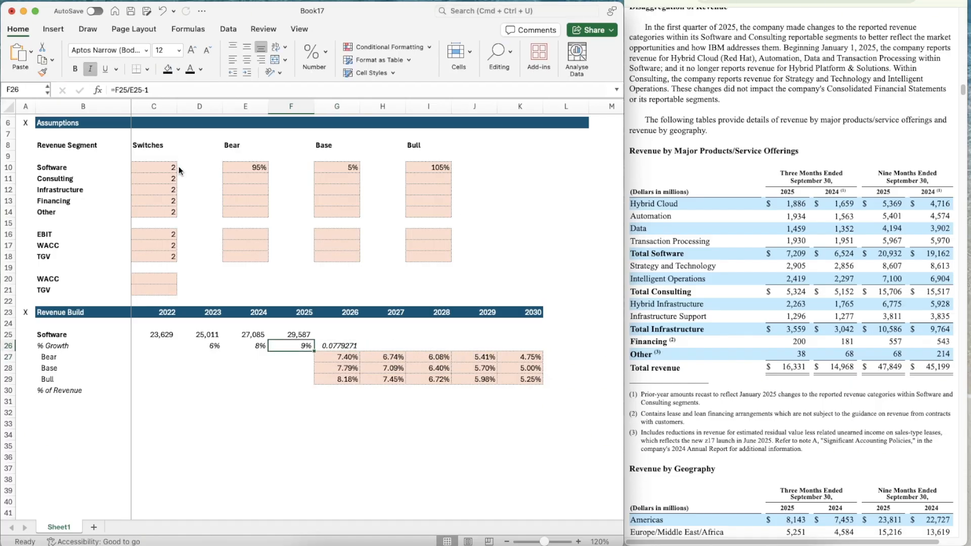
{"action": "key", "text": "super+shift+c"}
{"action": "key", "text": "Right"}
{"action": "key", "text": "super+shift+v"}
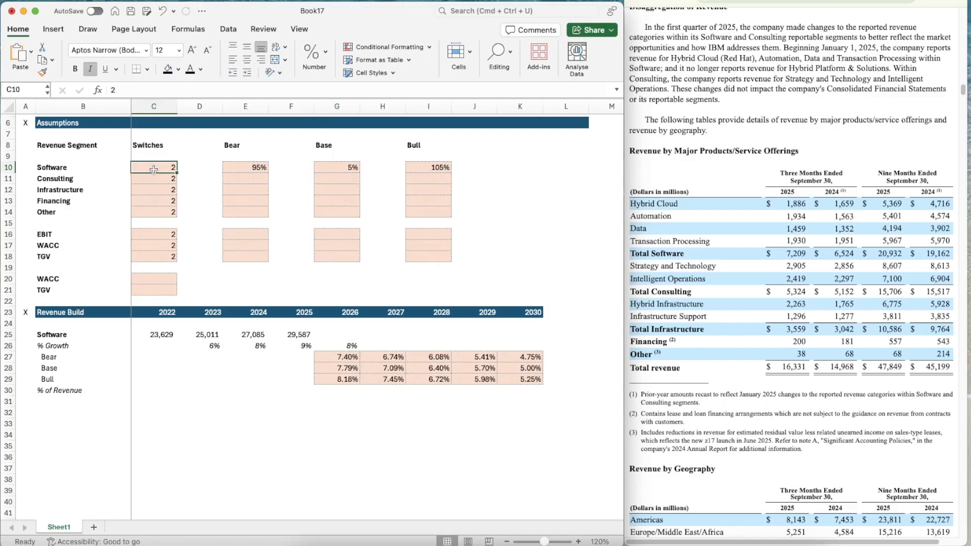
Test the Software switch in C10 with 1, 2 and 3, and set it back to 2
{"action": "left_click", "coordinate": [154, 169]}
{"action": "type", "text": "1"}
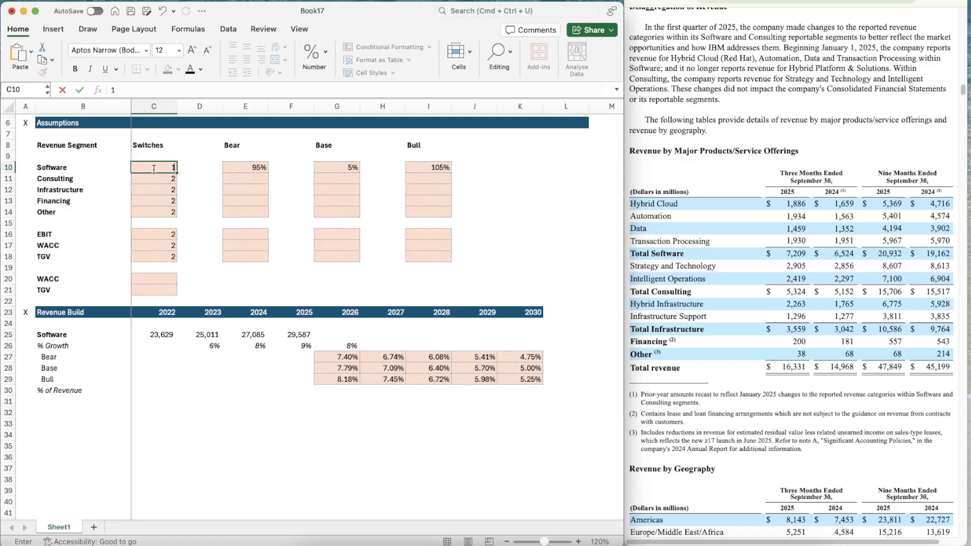
{"action": "key", "text": "Return"}
{"action": "double_click", "coordinate": [153, 170]}
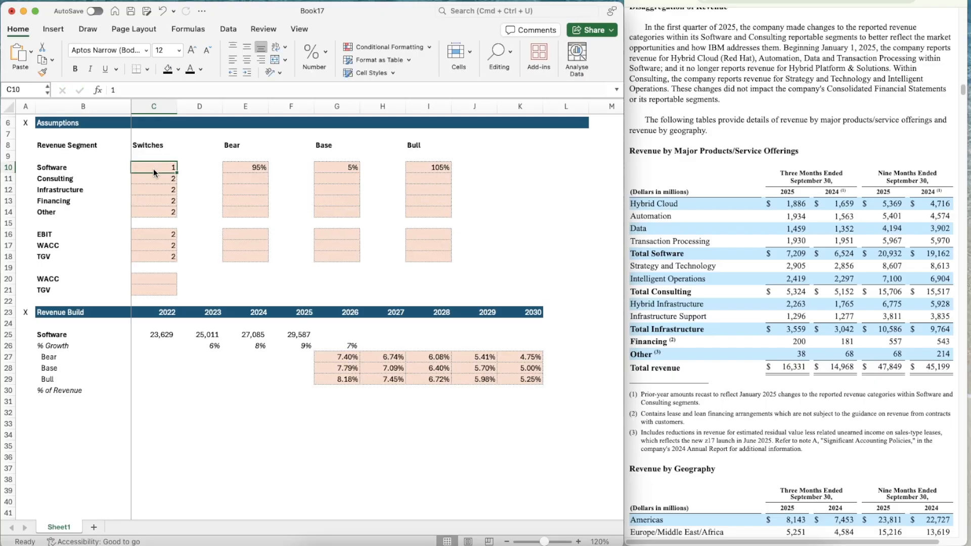
{"action": "type", "text": "2"}
{"action": "key", "text": "Return"}
{"action": "key", "text": "Up"}
{"action": "type", "text": "3"}
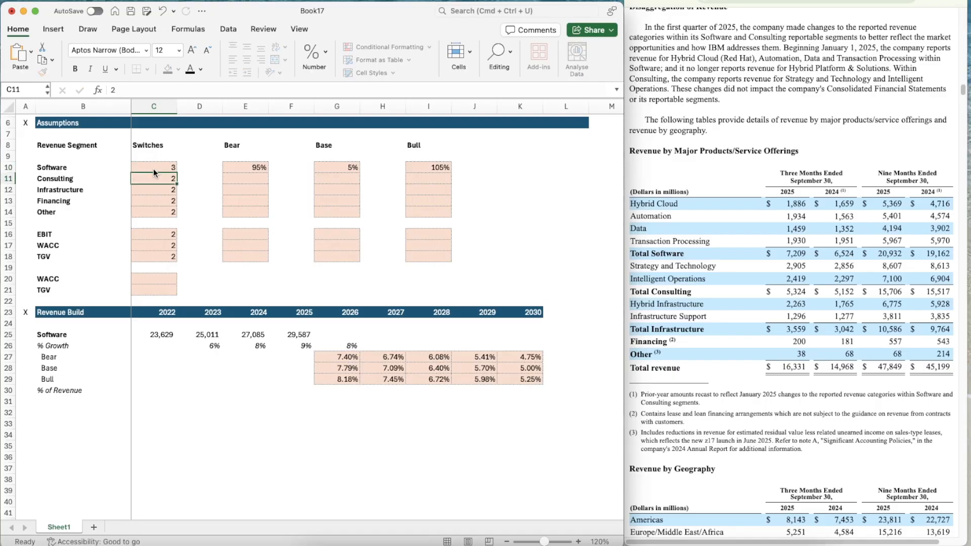
{"action": "key", "text": "Return"}
{"action": "left_click", "coordinate": [154, 169]}
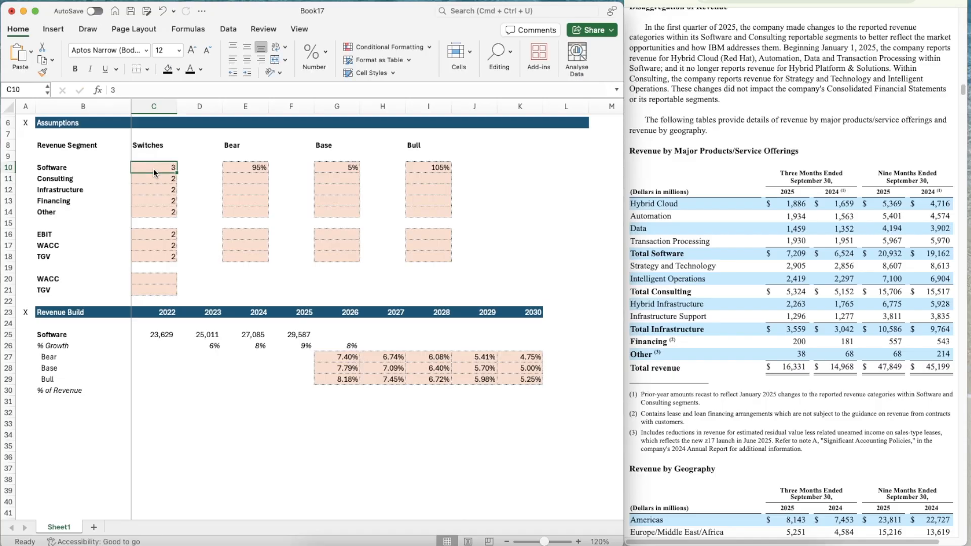
{"action": "type", "text": "2"}
{"action": "key", "text": "Return"}
Copy the switch-driven Software growth formula from G26 across to 2030 in K26
{"action": "left_click", "coordinate": [344, 346]}
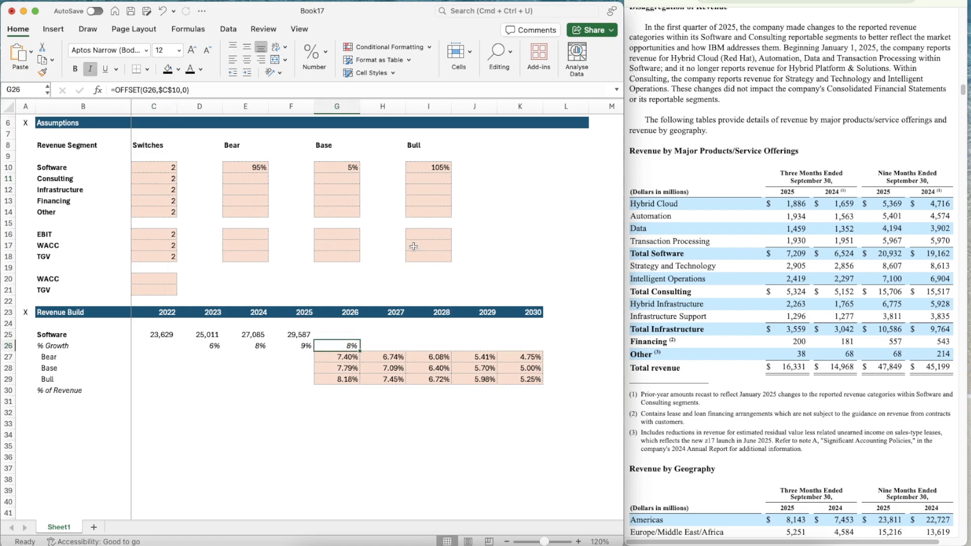
{"action": "key", "text": "cmd+c"}
{"action": "key", "text": "shift+Right"}
{"action": "key", "text": "shift+Right"}
{"action": "key", "text": "shift+Right"}
{"action": "key", "text": "shift+Right"}
{"action": "key", "text": "cmd+v"}
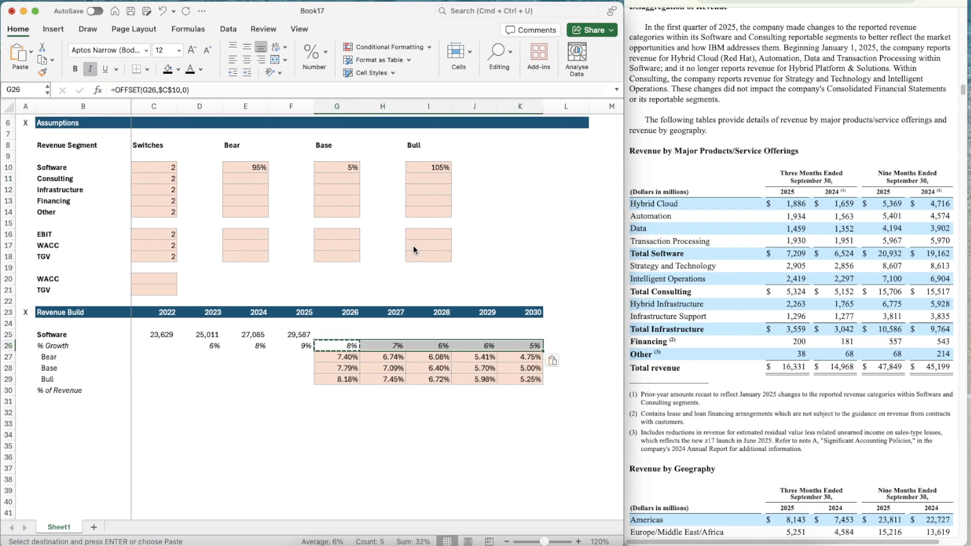
{"action": "key", "text": "Left"}
{"action": "key", "text": "Left"}
{"action": "key", "text": "Right"}
{"action": "key", "text": "Up"}
{"action": "key", "text": "Escape"}
Project the 2026 Software revenue in G25 from the prior year and selected growth with =F25*(1+G26)
{"action": "key", "text": "Right"}
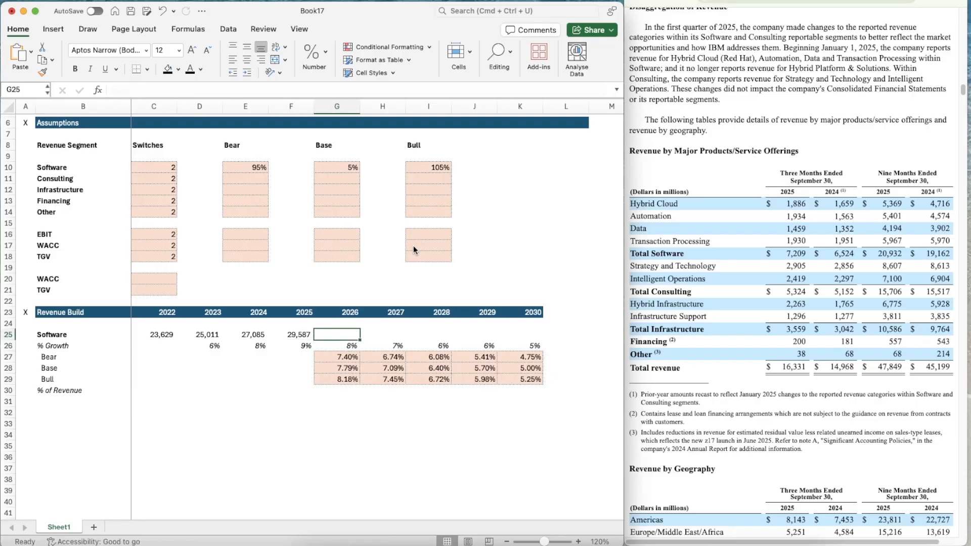
{"action": "type", "text": "="}
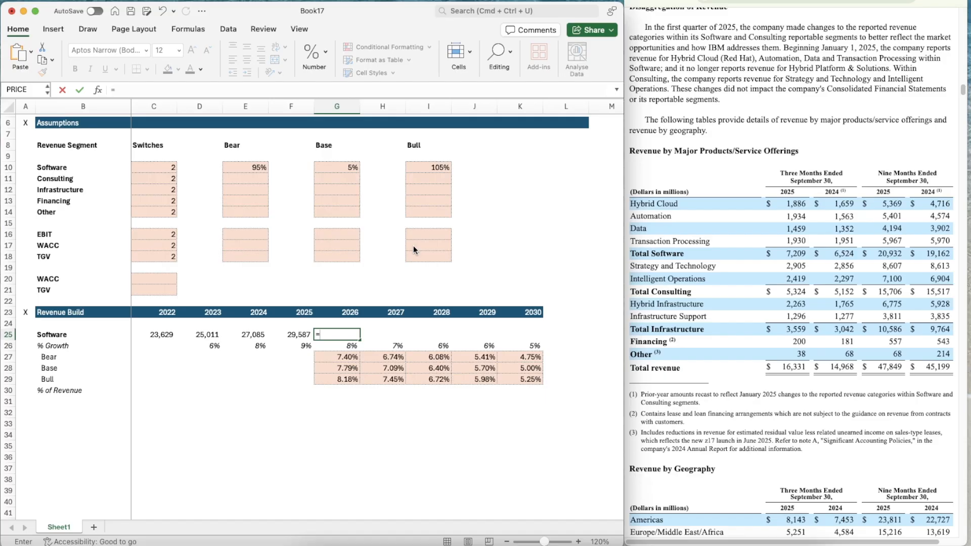
{"action": "key", "text": "Left"}
{"action": "type", "text": "*"}
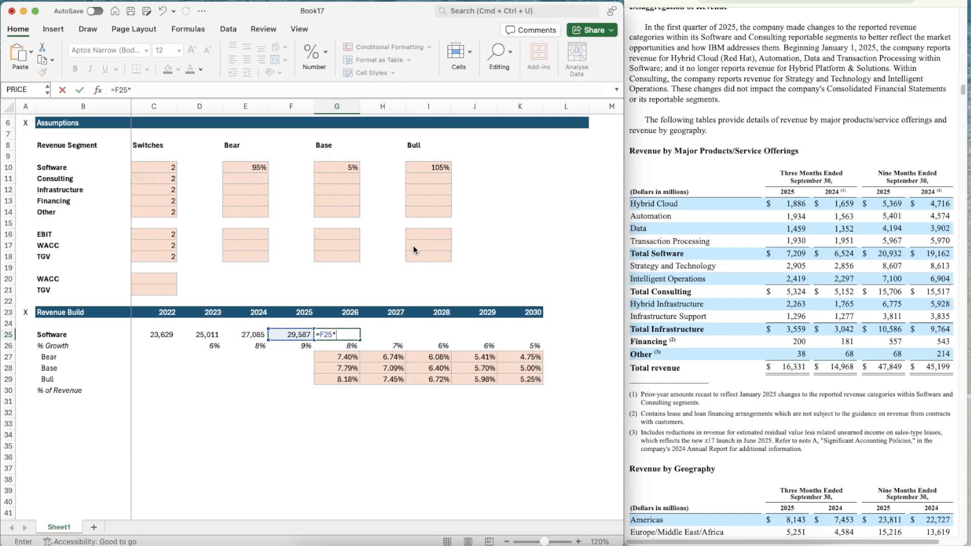
{"action": "type", "text": "(1+"}
{"action": "key", "text": "Down"}
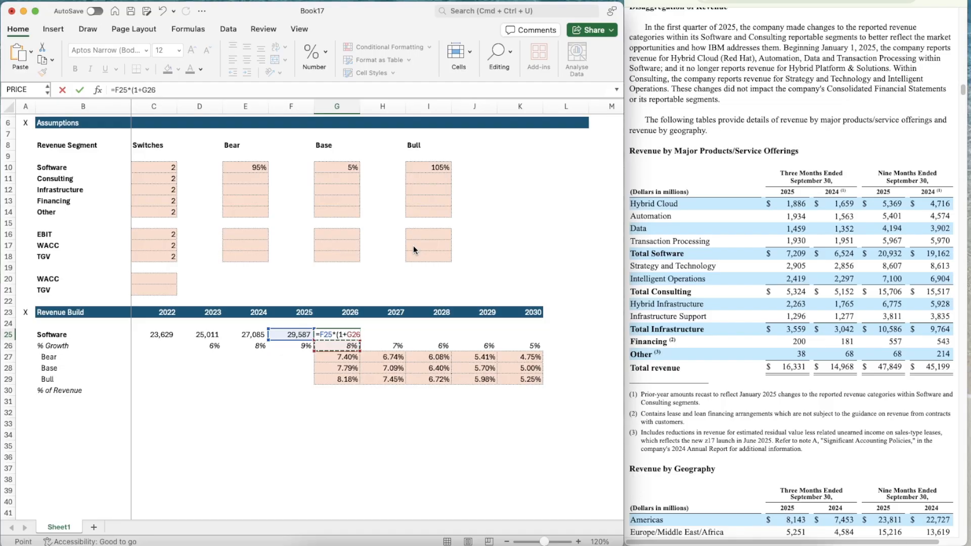
{"action": "type", "text": ")"}
{"action": "key", "text": "Return"}
Copy the Software revenue projection formula from G25 across to 2030 in K25
{"action": "key", "text": "super+c"}
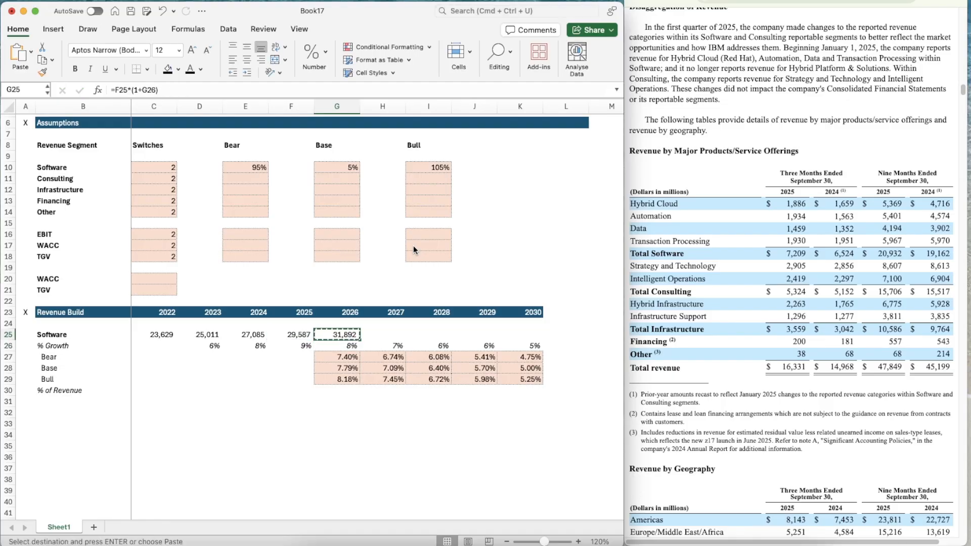
{"action": "key", "text": "shift+Right"}
{"action": "key", "text": "shift+Right"}
{"action": "key", "text": "shift+Right"}
{"action": "key", "text": "shift+Right"}
{"action": "key", "text": "super+v"}
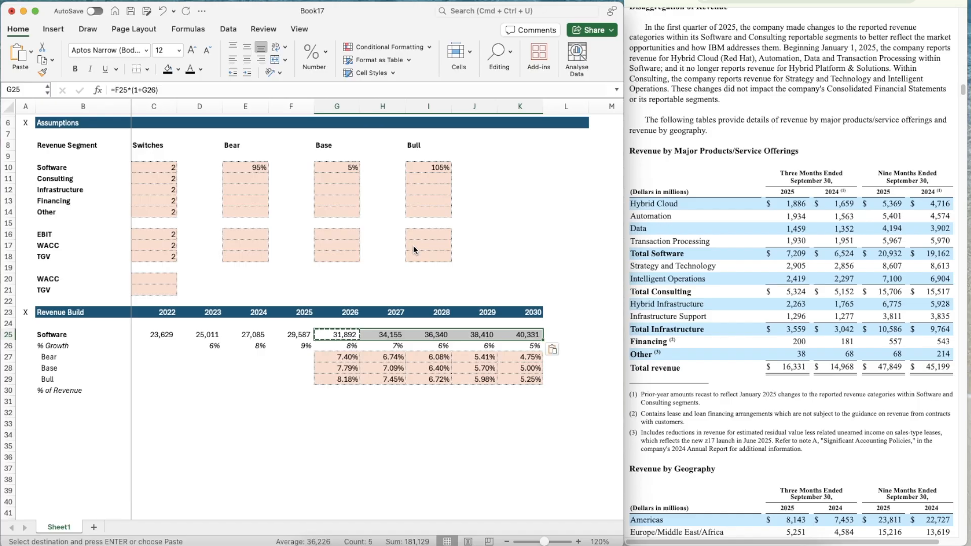
{"action": "key", "text": "Escape"}
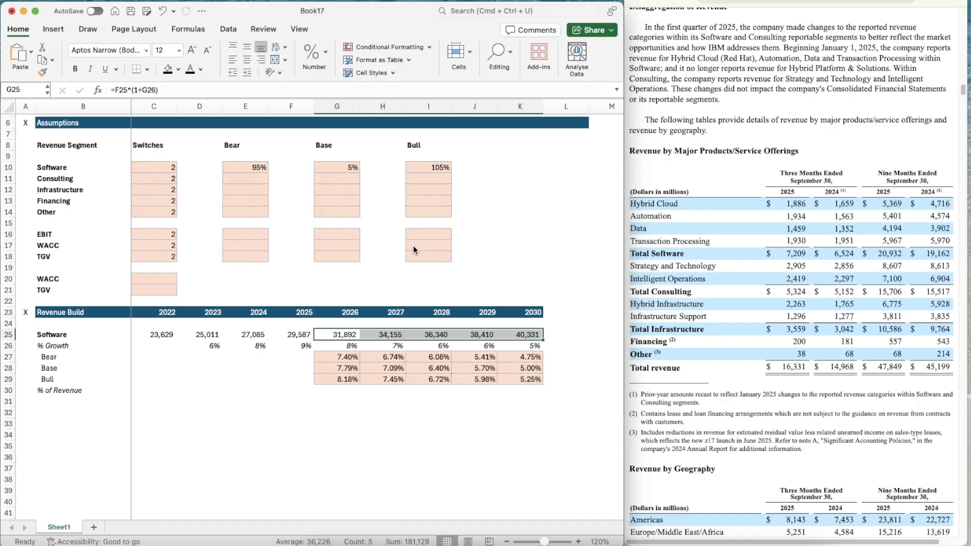
{"action": "key", "text": "Left"}
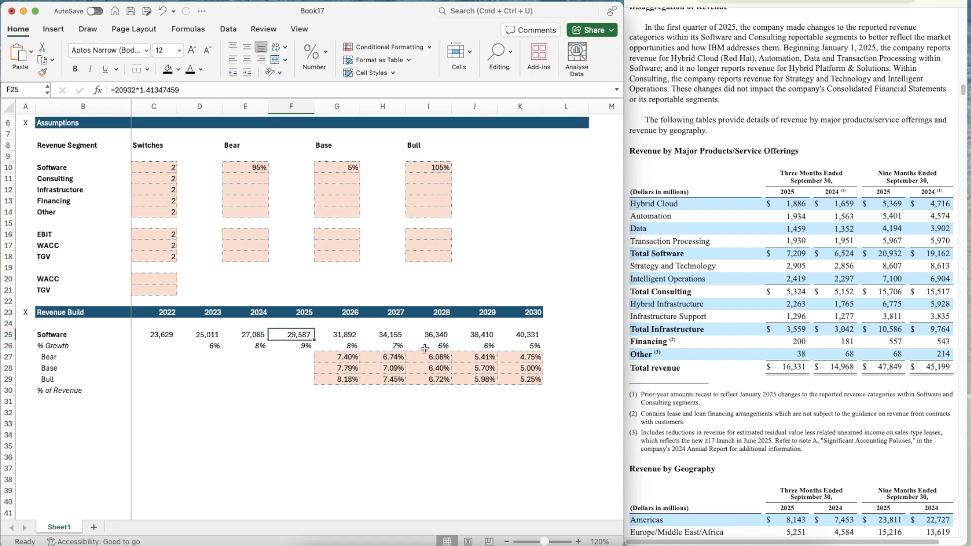
Run the Software revenue projection with switch C10 at 1 and 2, and leave the switch at 3
{"action": "left_click", "coordinate": [153, 166]}
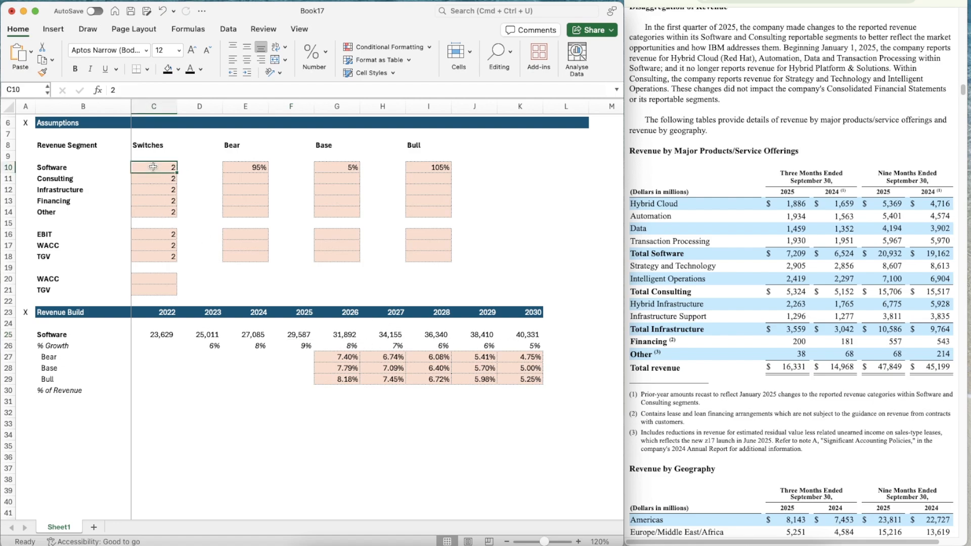
{"action": "type", "text": "1"}
{"action": "key", "text": "Return"}
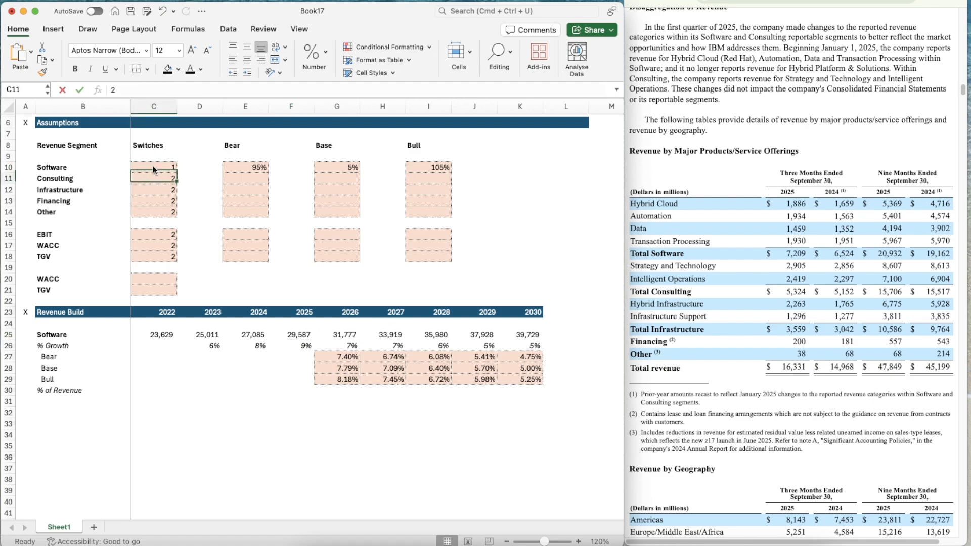
{"action": "left_click", "coordinate": [153, 166]}
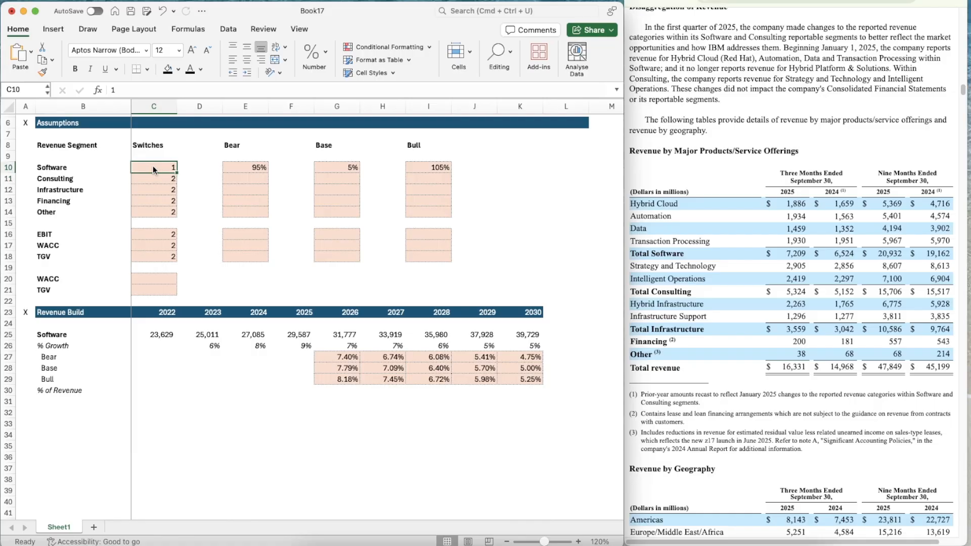
{"action": "type", "text": "2"}
{"action": "key", "text": "Return"}
{"action": "left_click", "coordinate": [153, 166]}
{"action": "type", "text": "3"}
{"action": "key", "text": "Return"}
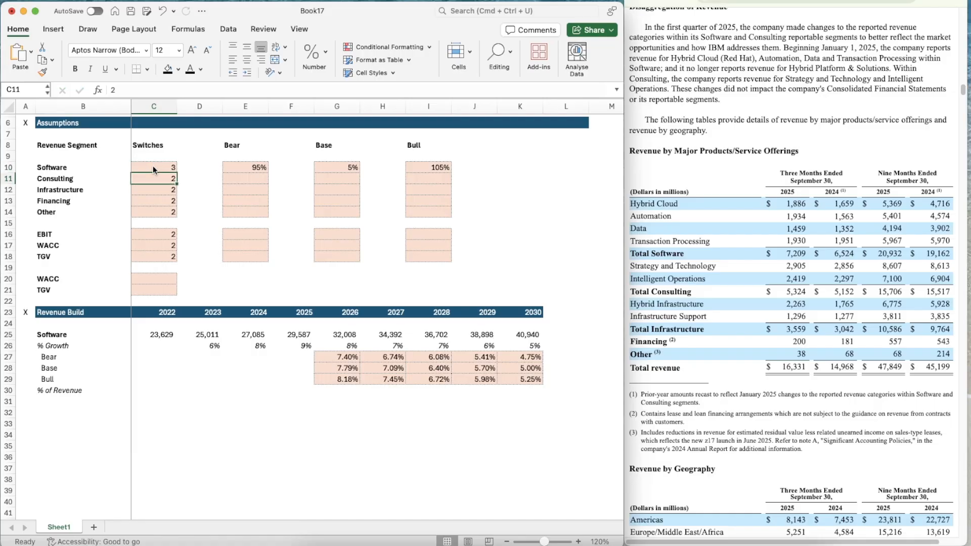
{"action": "key", "text": "Return"}
Review the segment switches and case assumptions against the projected Software revenue build
{"action": "scroll", "coordinate": [105, 330], "scroll_direction": "down", "scroll_amount": 4}
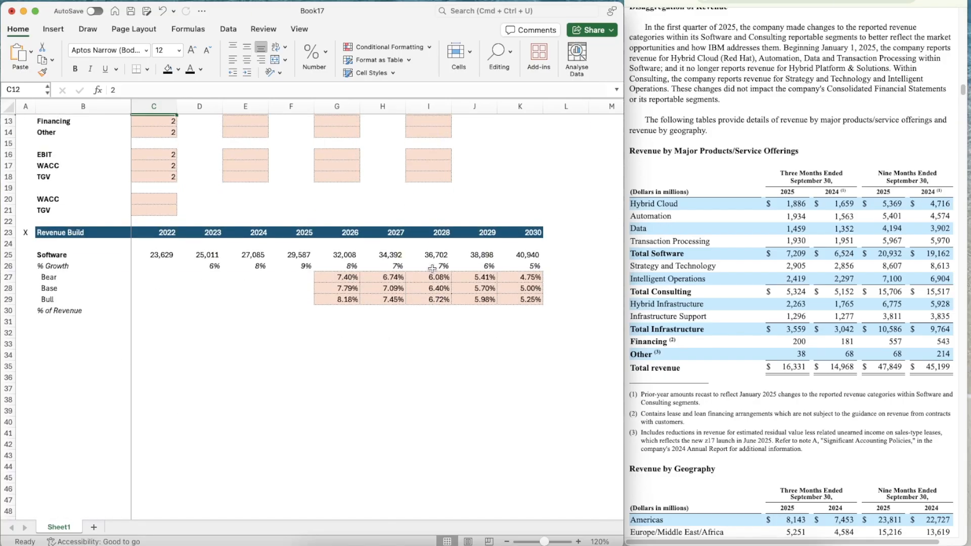
{"action": "scroll", "coordinate": [405, 191], "scroll_direction": "up", "scroll_amount": 5}
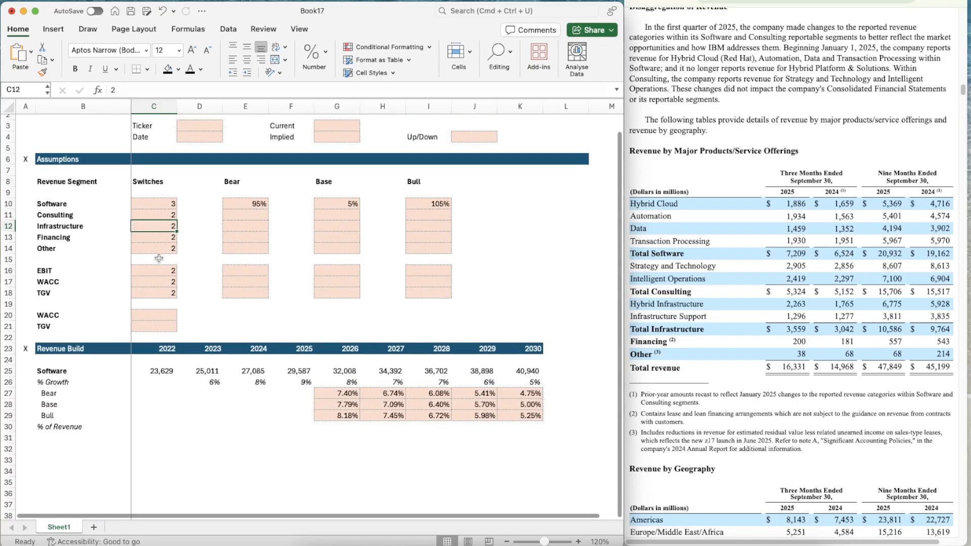
{"action": "scroll", "coordinate": [371, 140], "scroll_direction": "up", "scroll_amount": 1}
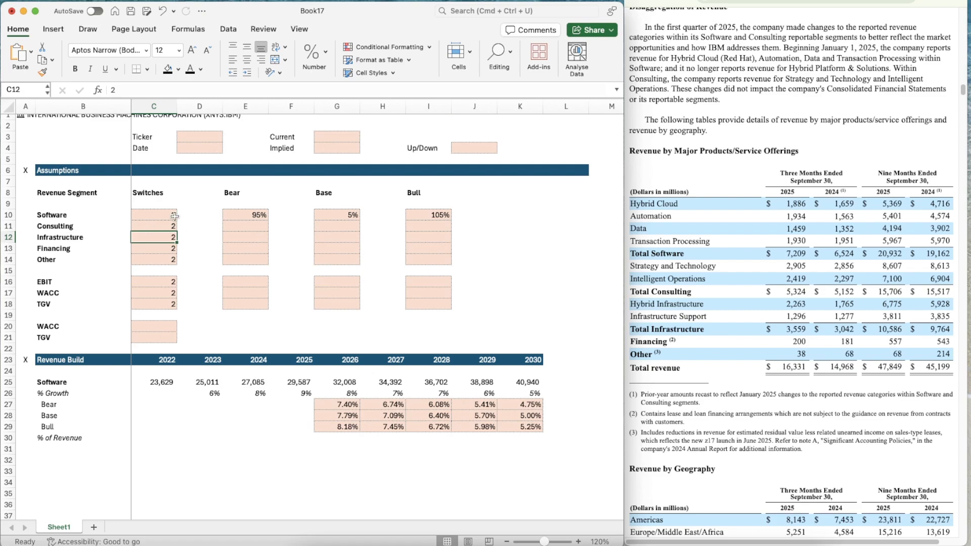
{"action": "scroll", "coordinate": [359, 238], "scroll_direction": "down", "scroll_amount": 3}
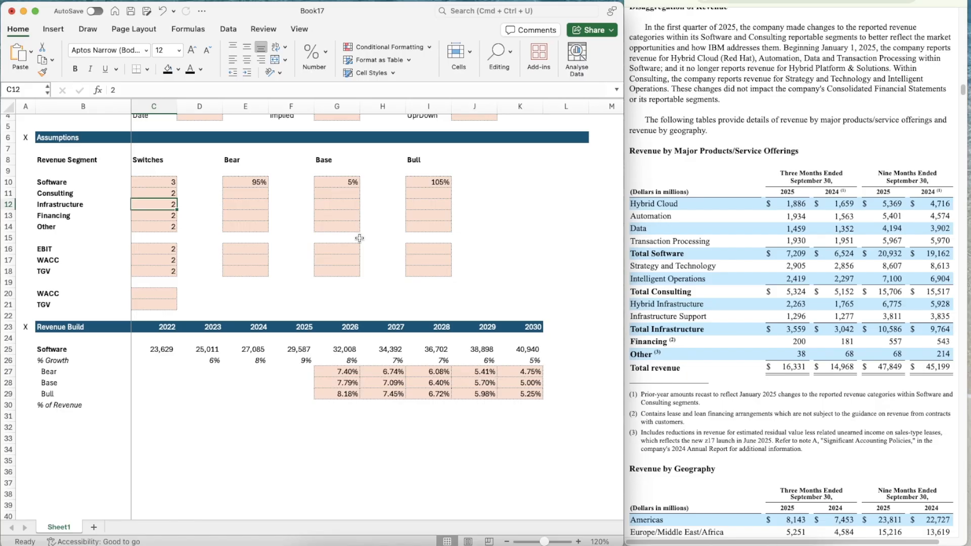
{"action": "scroll", "coordinate": [440, 315], "scroll_direction": "down", "scroll_amount": 3}
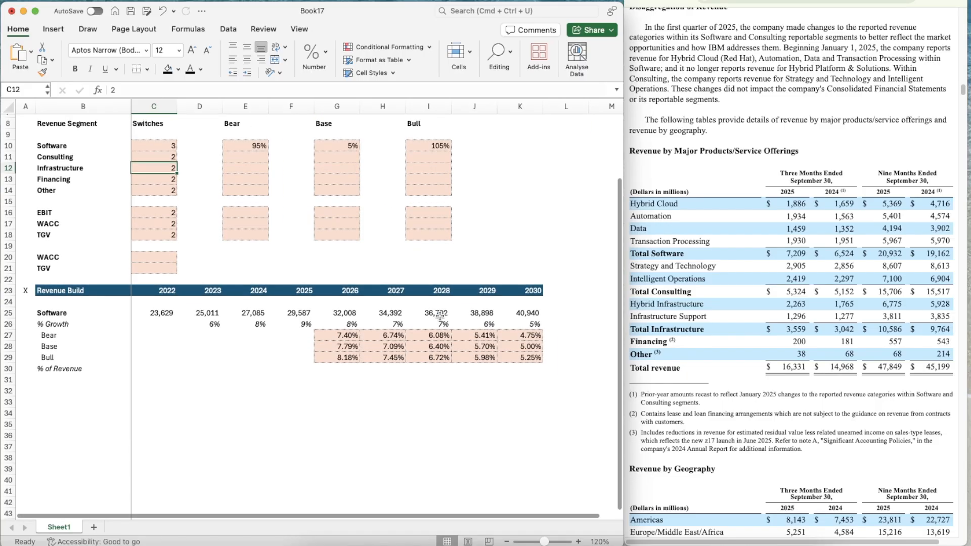
{"action": "scroll", "coordinate": [440, 315], "scroll_direction": "down", "scroll_amount": 3}
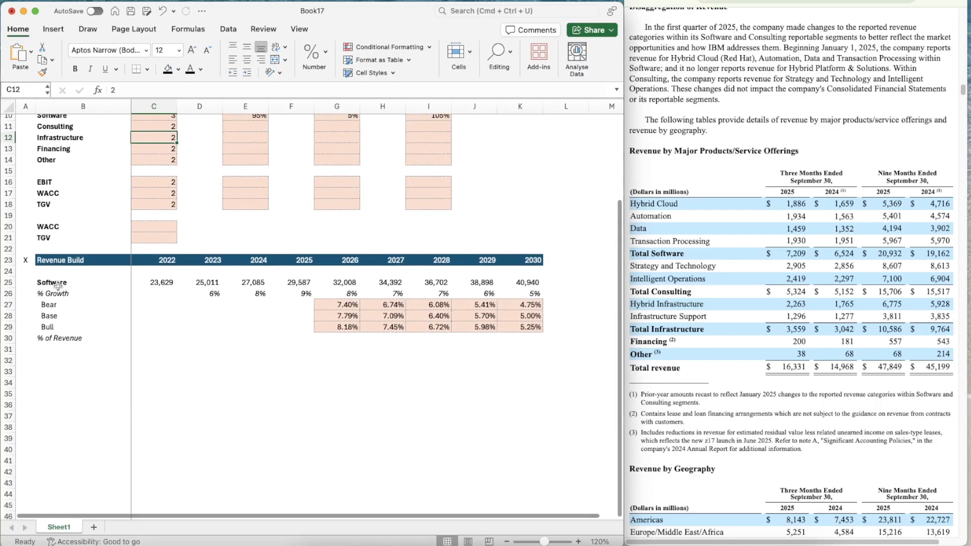
{"action": "scroll", "coordinate": [57, 286], "scroll_direction": "up", "scroll_amount": 6}
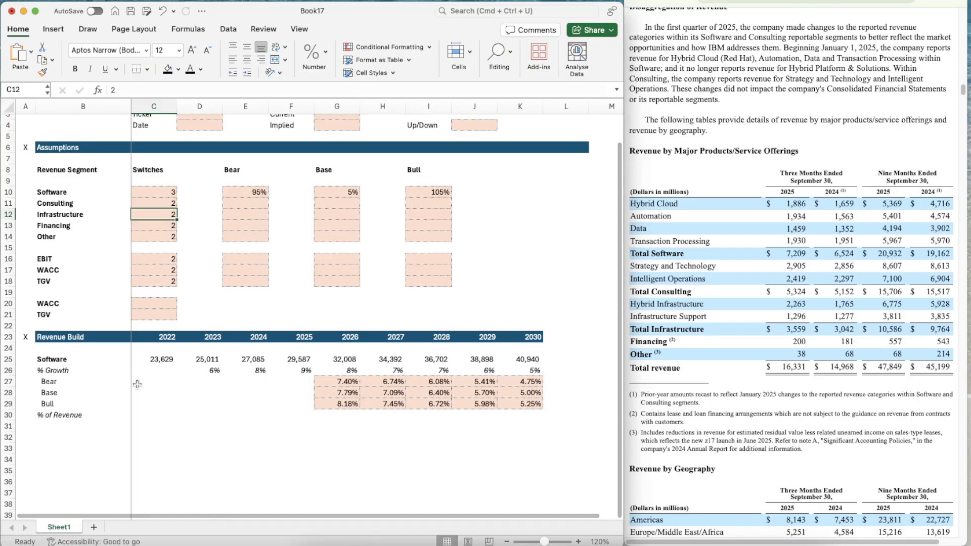
Copy the whole Software revenue block B25:K30 and paste it as a new segment block starting at B32
{"action": "scroll", "coordinate": [137, 385], "scroll_direction": "down", "scroll_amount": 8}
{"action": "left_click", "coordinate": [64, 269]}
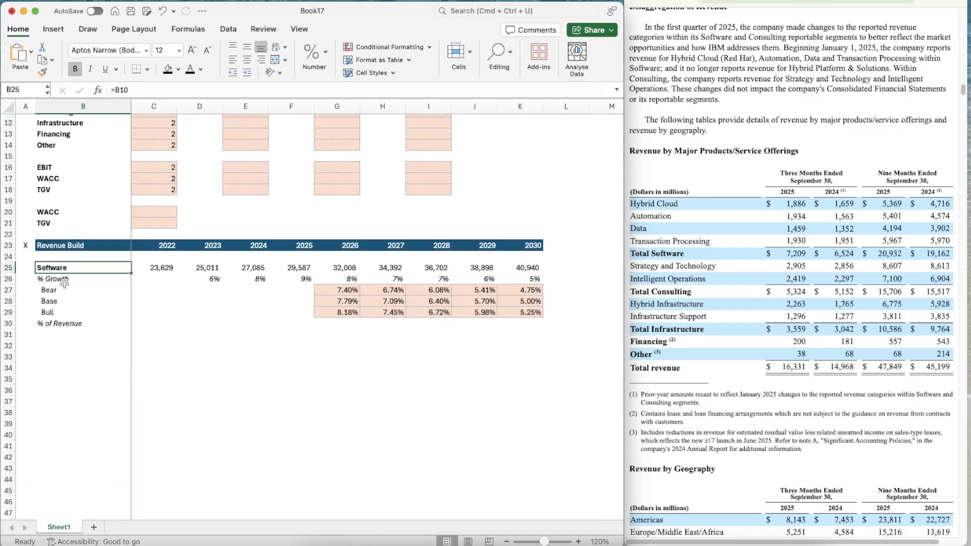
{"action": "key", "text": "shift+Down"}
{"action": "key", "text": "shift+Down"}
{"action": "key", "text": "shift+Down"}
{"action": "key", "text": "shift+Down"}
{"action": "key", "text": "shift+Down"}
{"action": "key", "text": "shift+Right"}
{"action": "key", "text": "shift+Right"}
{"action": "key", "text": "shift+Right"}
{"action": "key", "text": "shift+Right"}
{"action": "key", "text": "shift+Right"}
{"action": "key", "text": "shift+Right"}
{"action": "key", "text": "shift+Right"}
{"action": "key", "text": "shift+Right"}
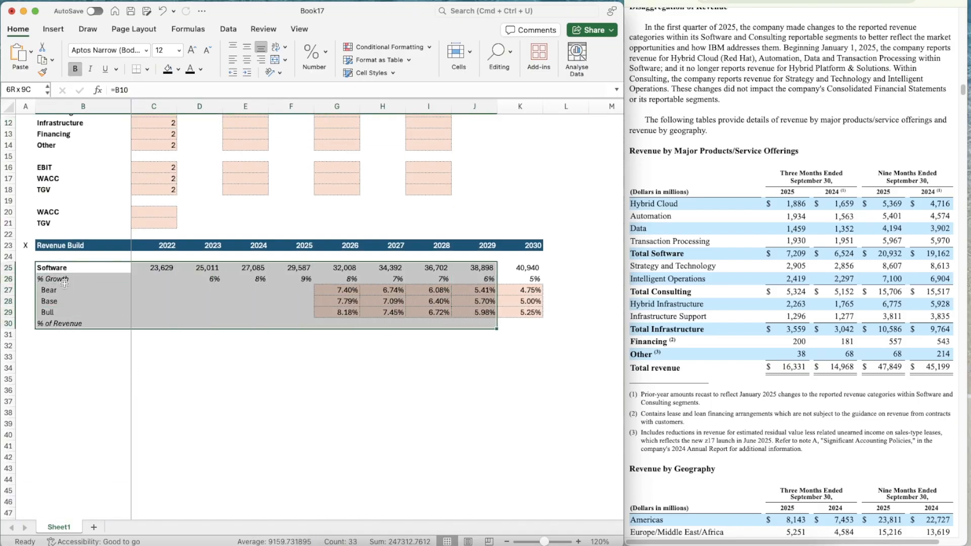
{"action": "key", "text": "shift+Right"}
{"action": "key", "text": "super+c"}
{"action": "key", "text": "Down"}
{"action": "key", "text": "Down"}
{"action": "key", "text": "Down"}
{"action": "key", "text": "Down"}
{"action": "key", "text": "Down"}
{"action": "key", "text": "Down"}
{"action": "key", "text": "Down"}
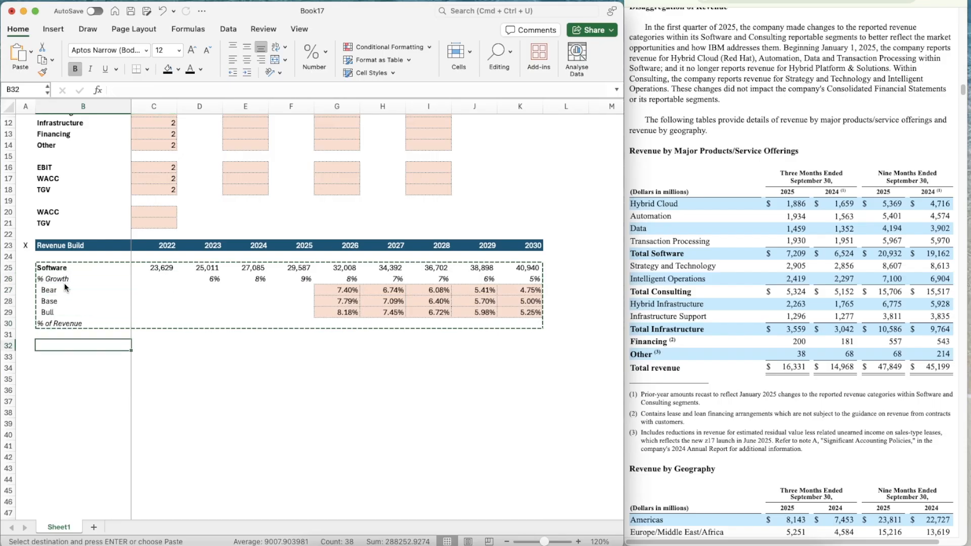
{"action": "key", "text": "super+v"}
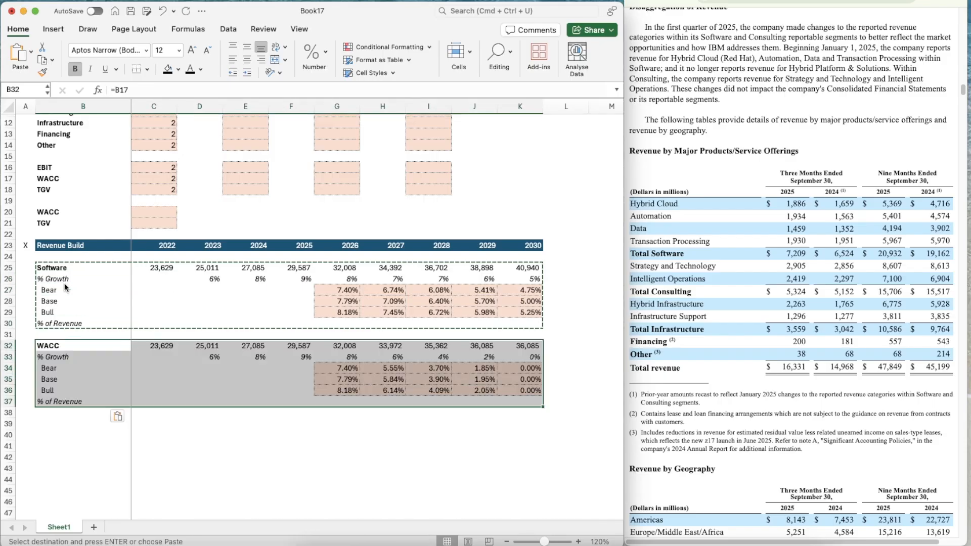
Link the new block's heading in B32 to the Consulting segment name with =B11
{"action": "scroll", "coordinate": [65, 288], "scroll_direction": "down", "scroll_amount": 3}
{"action": "left_click", "coordinate": [74, 318]}
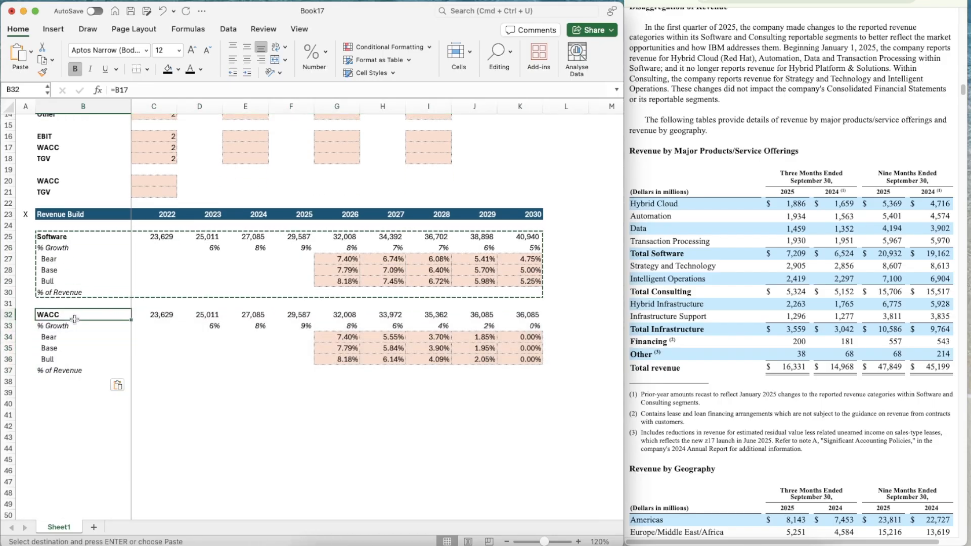
{"action": "type", "text": "=B11"}
{"action": "key", "text": "Return"}
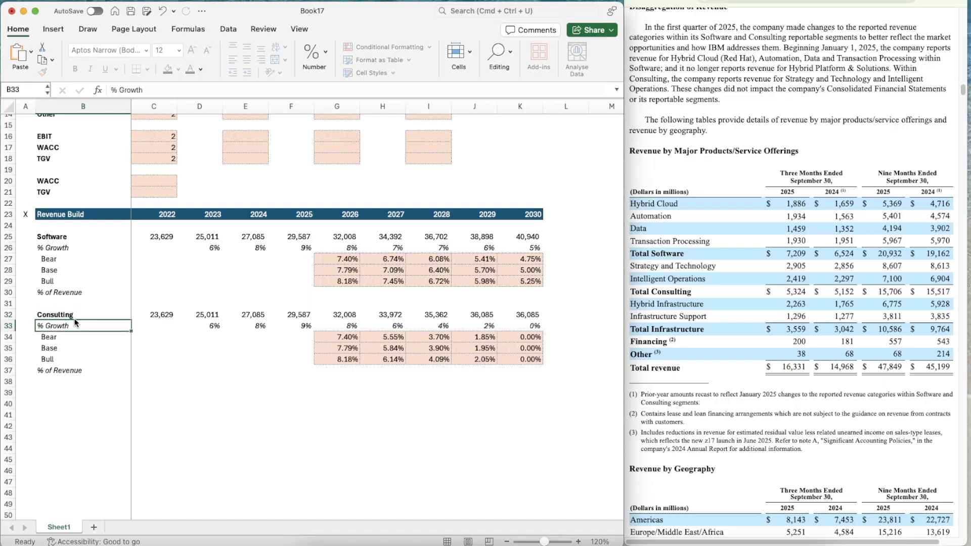
Enter Consulting revenues from the annual report for 2022 to 2024 in C32:E32: 20058, 20884 and 20692
{"action": "key", "text": "Up"}
{"action": "key", "text": "Right"}
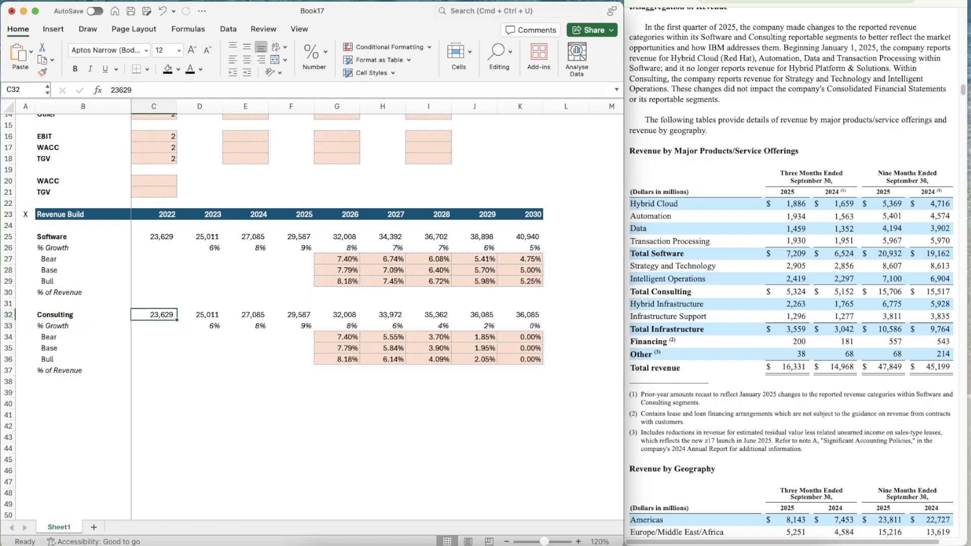
{"action": "left_click", "coordinate": [835, 1]}
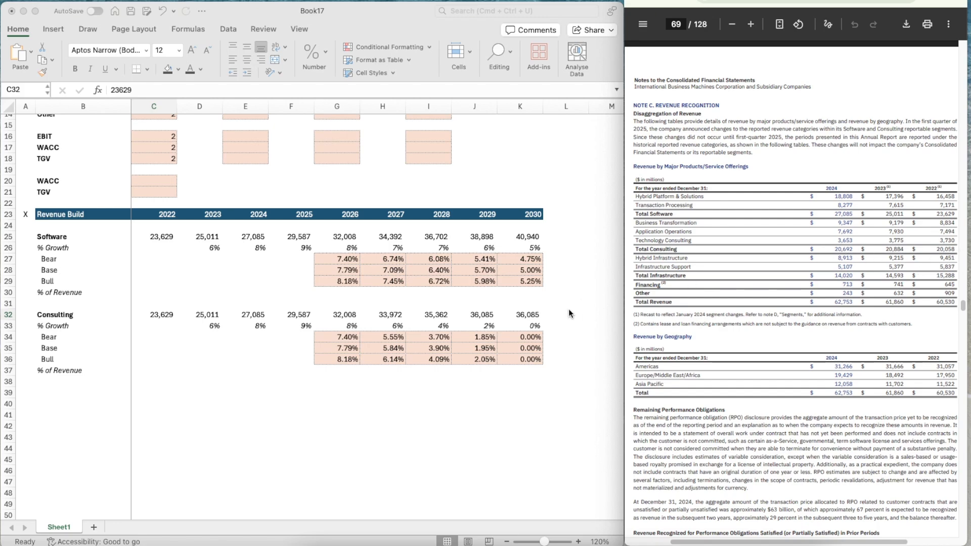
{"action": "left_click", "coordinate": [151, 318]}
{"action": "type", "text": "20058"}
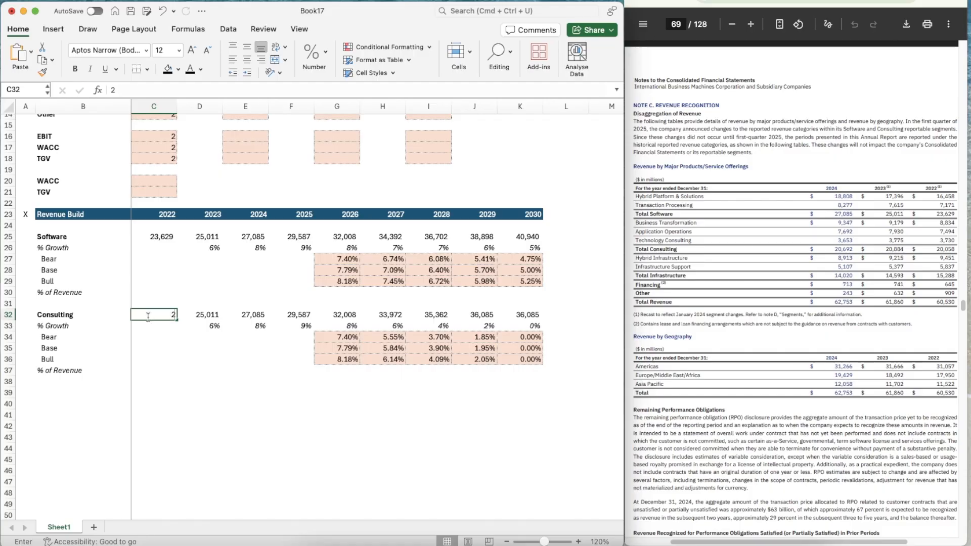
{"action": "key", "text": "Return"}
{"action": "key", "text": "Up"}
{"action": "key", "text": "Right"}
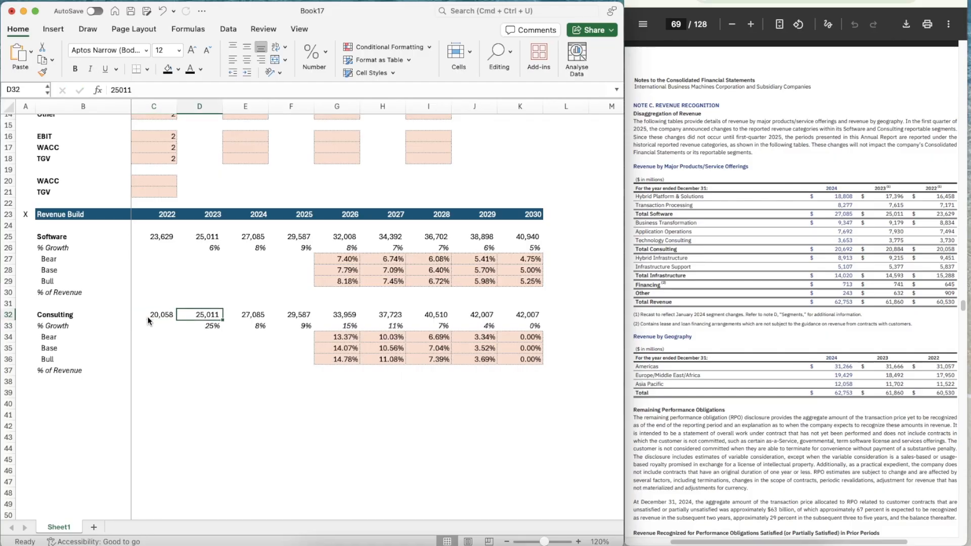
{"action": "type", "text": "20,88"}
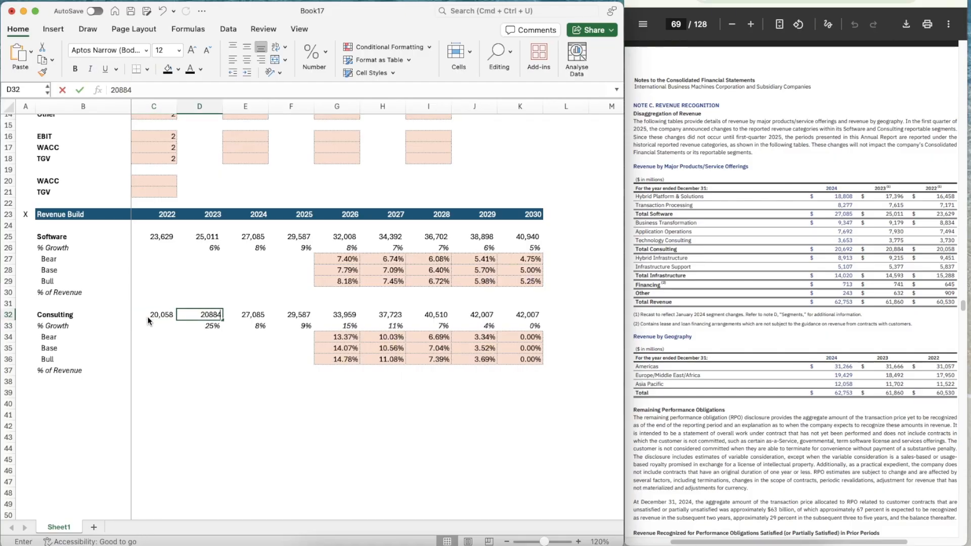
{"action": "type", "text": "4"}
{"action": "key", "text": "Tab"}
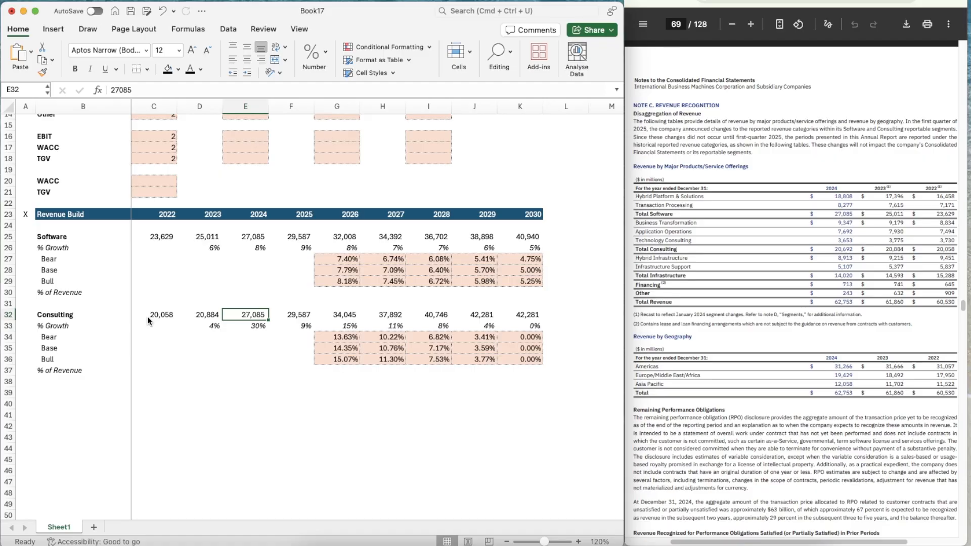
{"action": "type", "text": "20692"}
{"action": "key", "text": "Tab"}
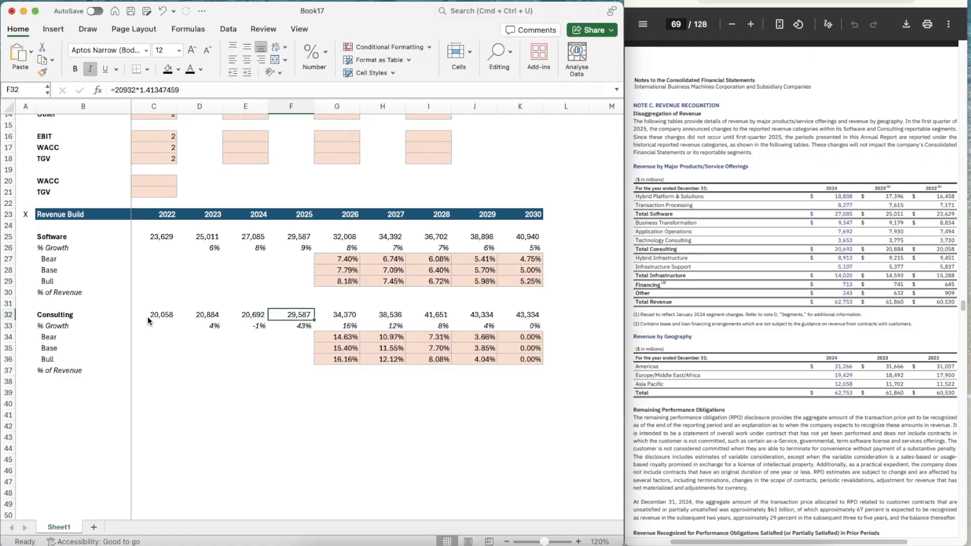
Calculate the 2024 full-year to nine-month Consulting revenue ratio in E37 with =E32/15517, using the quarterly report
{"action": "left_click", "coordinate": [774, 1]}
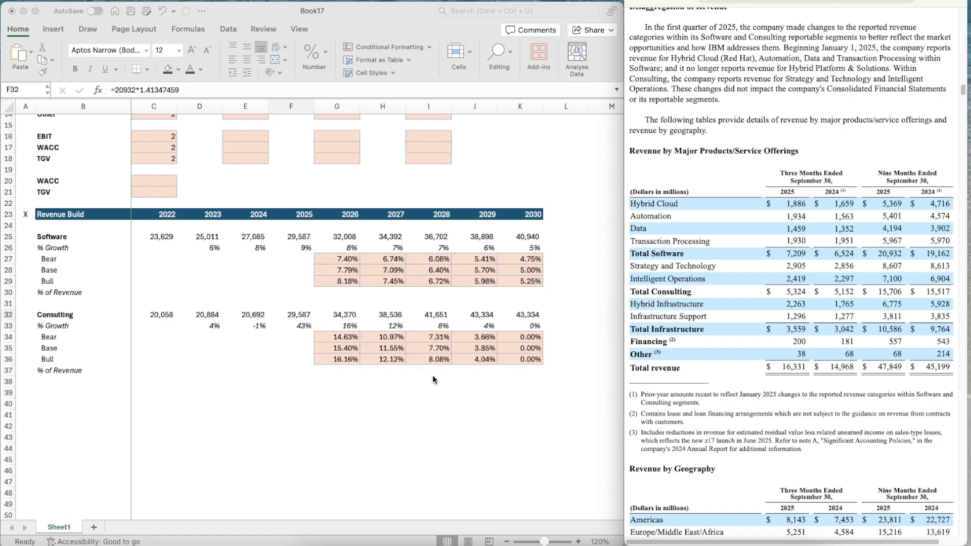
{"action": "left_click", "coordinate": [249, 368]}
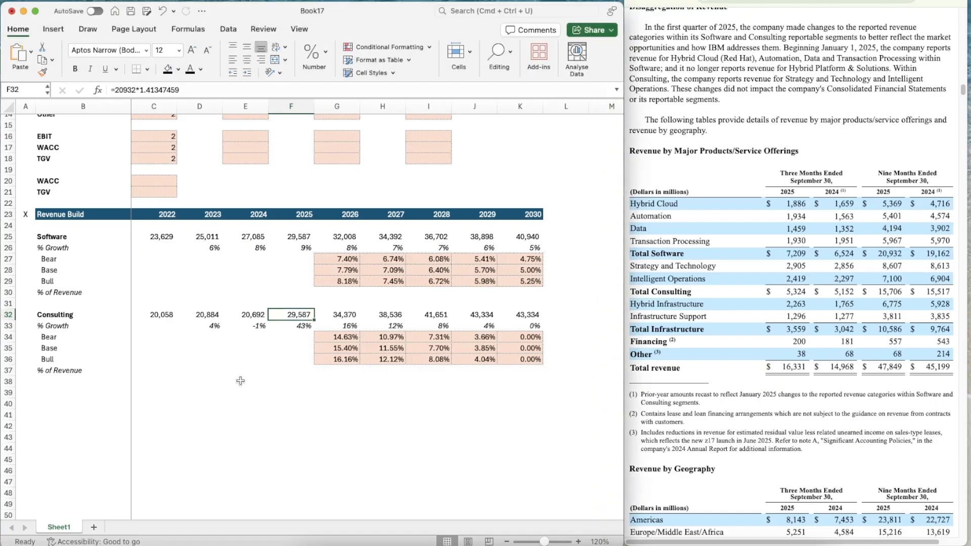
{"action": "left_click", "coordinate": [243, 367]}
{"action": "type", "text": "="}
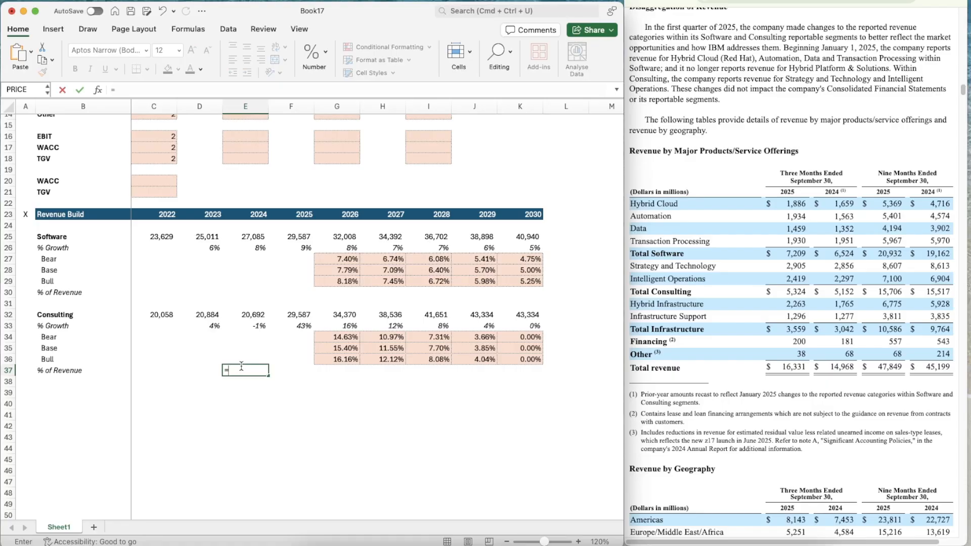
{"action": "key", "text": "Up"}
{"action": "key", "text": "Up"}
{"action": "key", "text": "Up"}
Estimate 2025 Consulting revenue in F32 by annualizing the nine-month figure with =15706*1.33350519
{"action": "key", "text": "Up"}
{"action": "key", "text": "Up"}
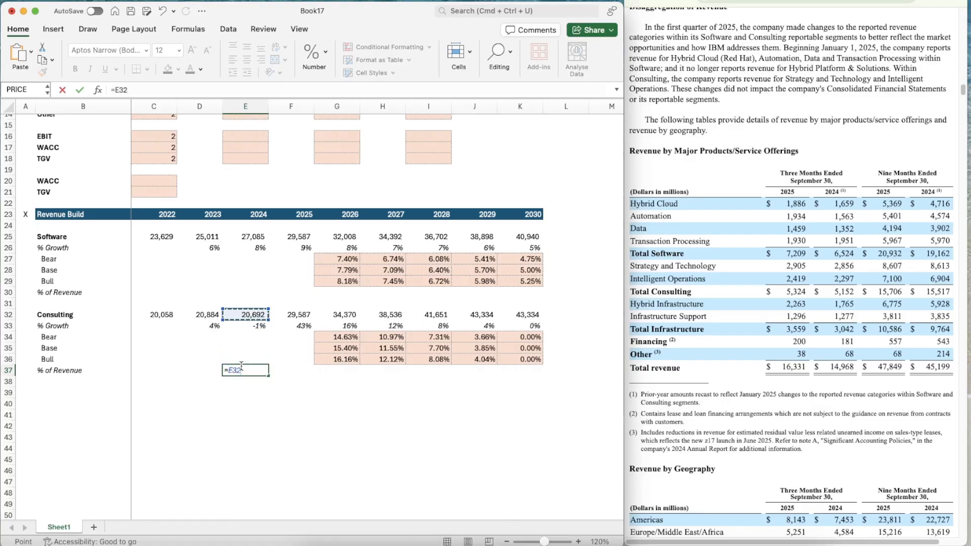
{"action": "type", "text": "/15"}
{"action": "key", "text": "Return"}
{"action": "key", "text": "Up"}
{"action": "key", "text": "Up"}
{"action": "key", "text": "Up"}
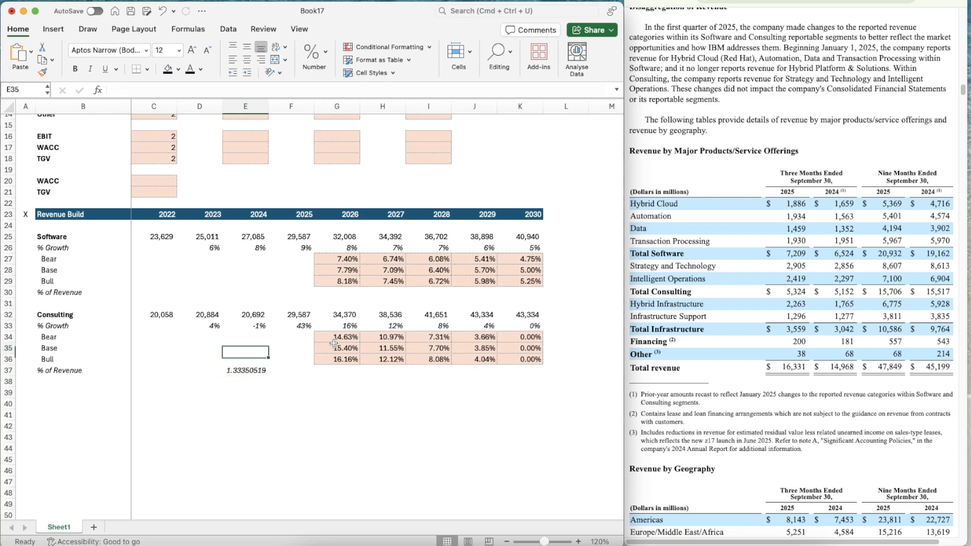
{"action": "key", "text": "Up"}
{"action": "key", "text": "Right"}
{"action": "key", "text": "Up"}
{"action": "key", "text": "Up"}
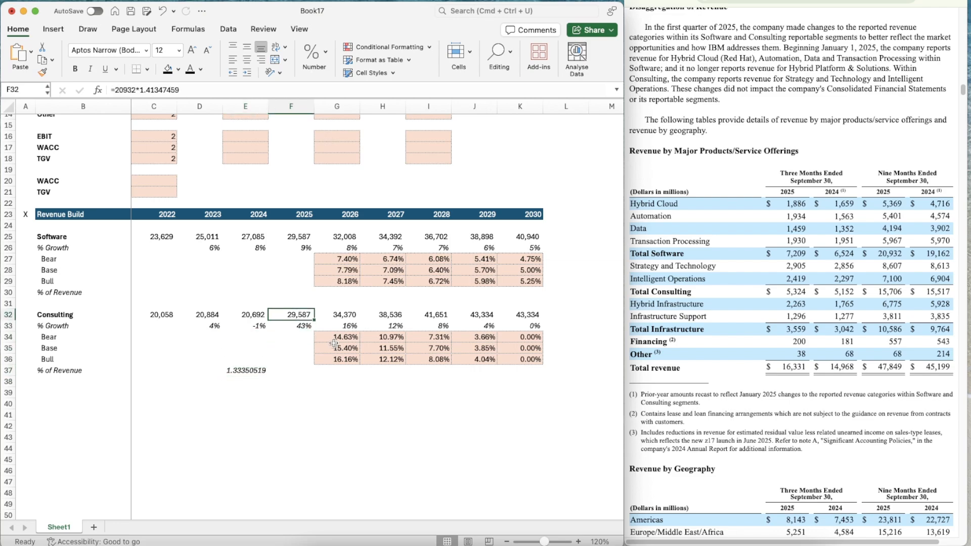
{"action": "type", "text": "="}
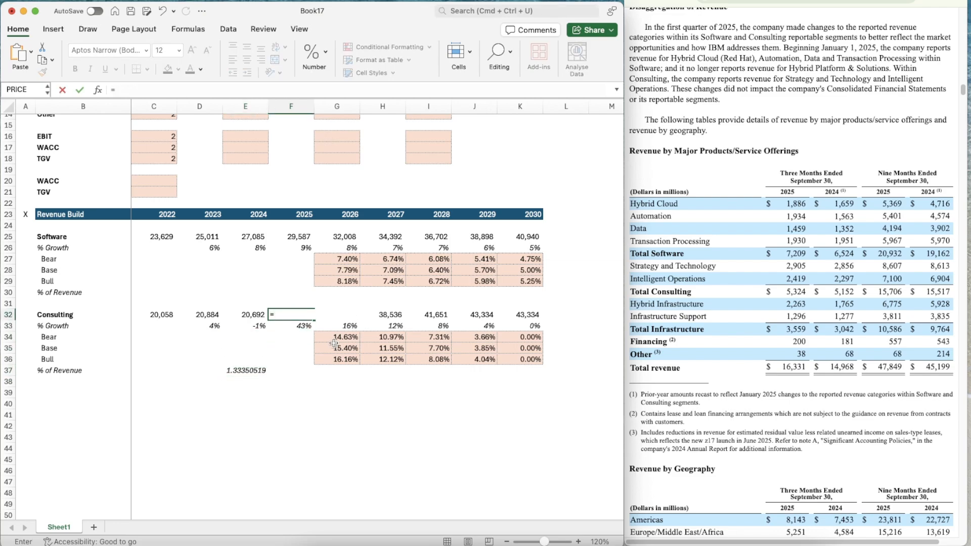
{"action": "type", "text": "15706*1.333"}
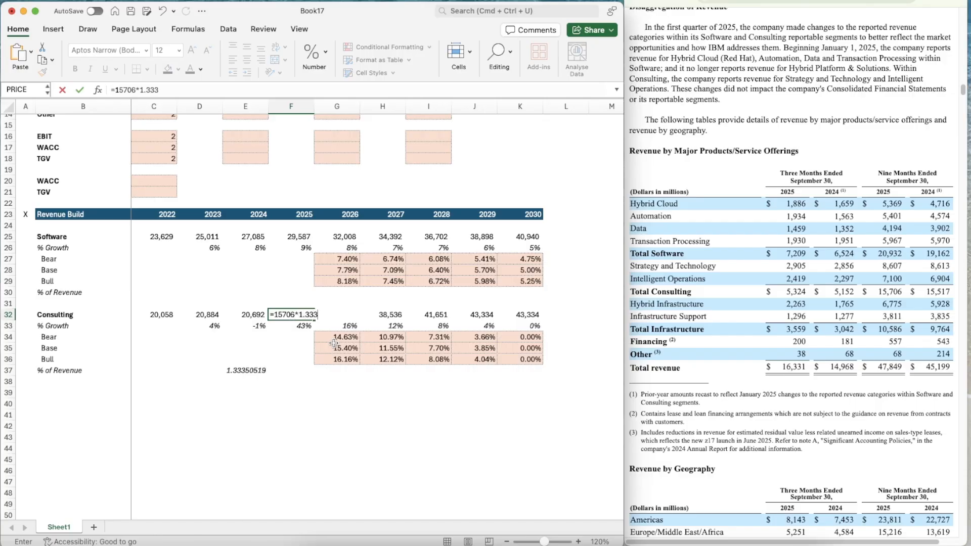
{"action": "type", "text": "50519"}
{"action": "key", "text": "Return"}
Clear the temporary ratio calculation from E37 in the Consulting % of Revenue row
{"action": "key", "text": "Left"}
{"action": "key", "text": "Down"}
{"action": "key", "text": "Down"}
{"action": "key", "text": "Down"}
{"action": "key", "text": "Down"}
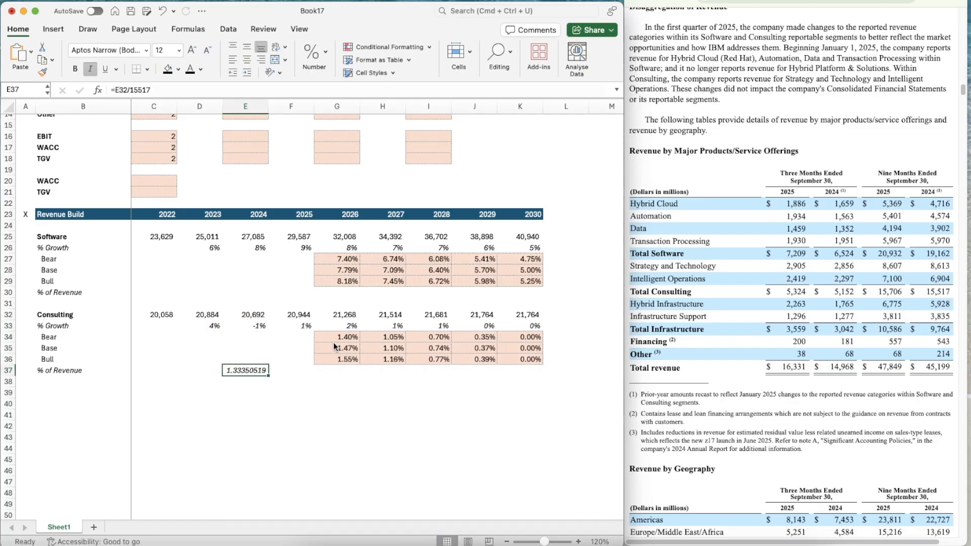
{"action": "key", "text": "Delete"}
Check the 2030 Base growth link in K35 and set the Consulting Base assumption in G11 to 0.5%
{"action": "key", "text": "Right"}
{"action": "key", "text": "Right"}
{"action": "key", "text": "Up"}
{"action": "key", "text": "Up"}
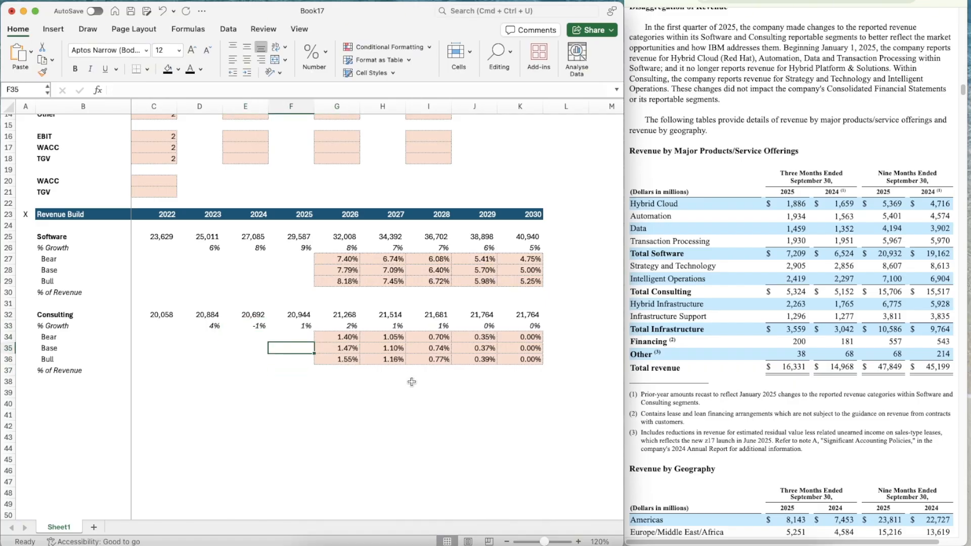
{"action": "key", "text": "Right"}
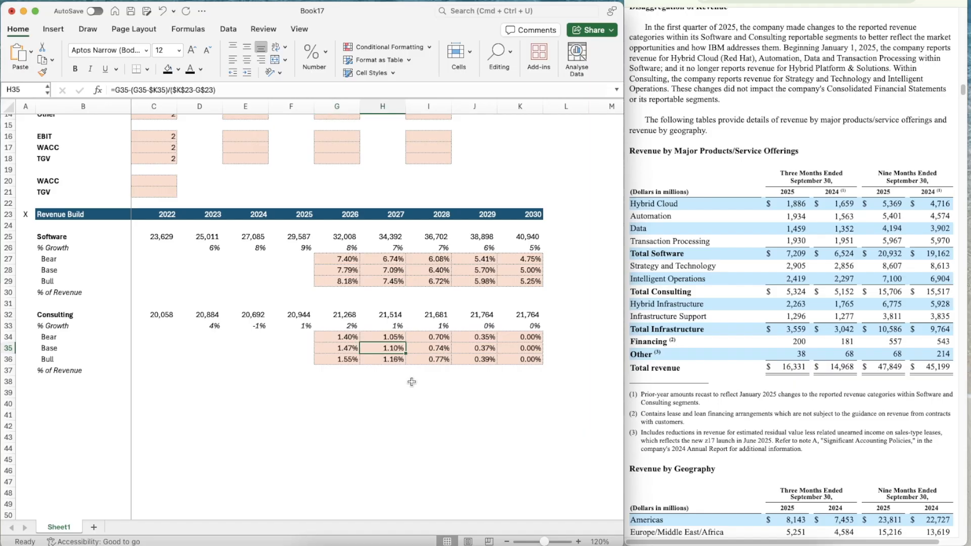
{"action": "key", "text": "Right"}
{"action": "key", "text": "Right"}
{"action": "key", "text": "Right"}
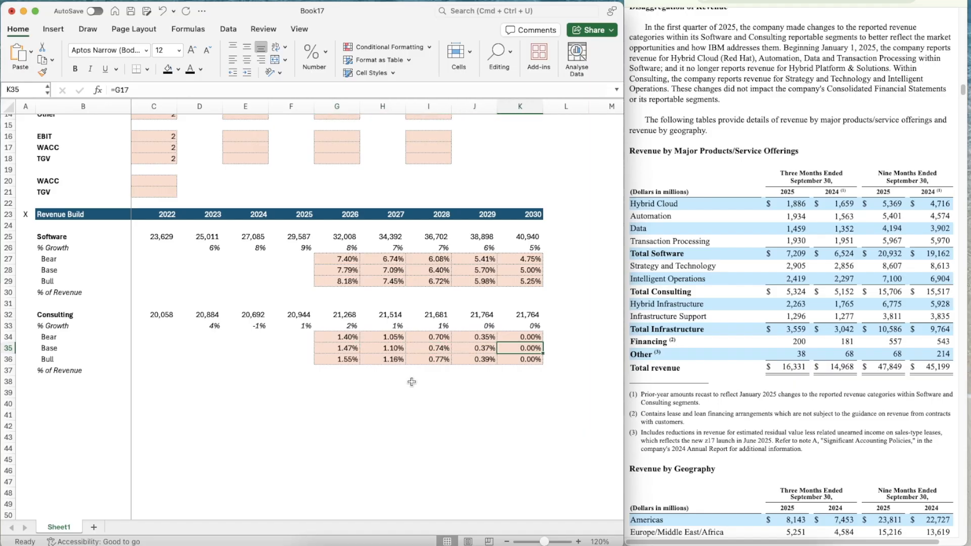
{"action": "scroll", "coordinate": [379, 310], "scroll_direction": "up", "scroll_amount": 3}
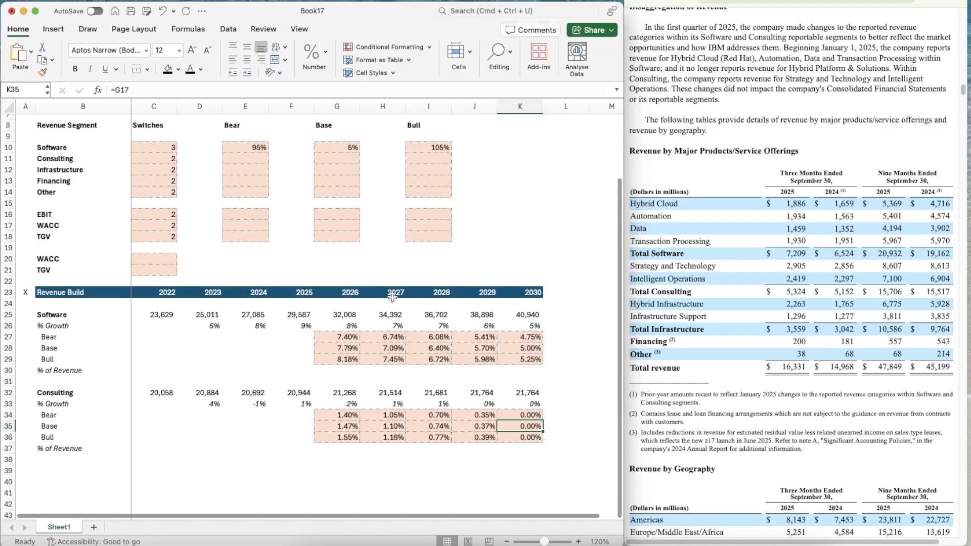
{"action": "left_click", "coordinate": [340, 161]}
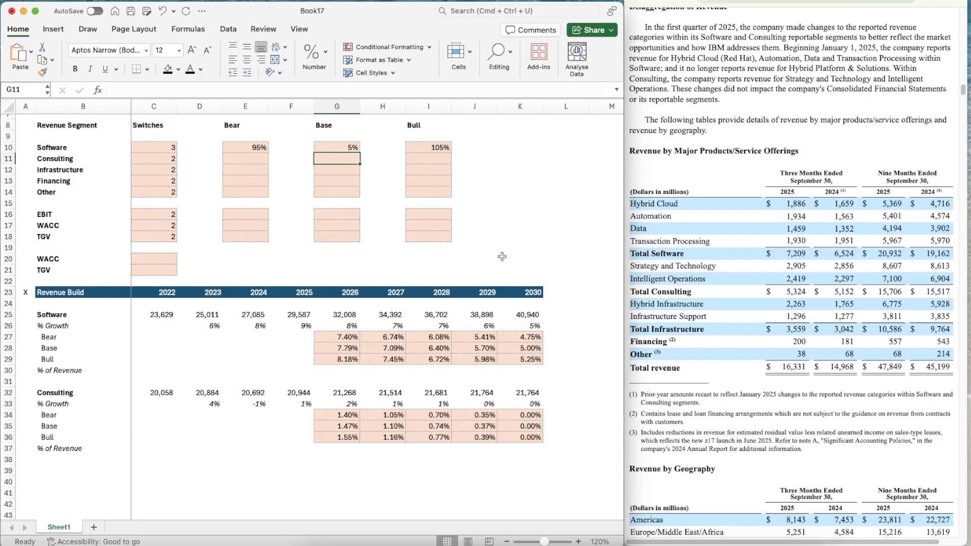
{"action": "type", "text": "0.50"}
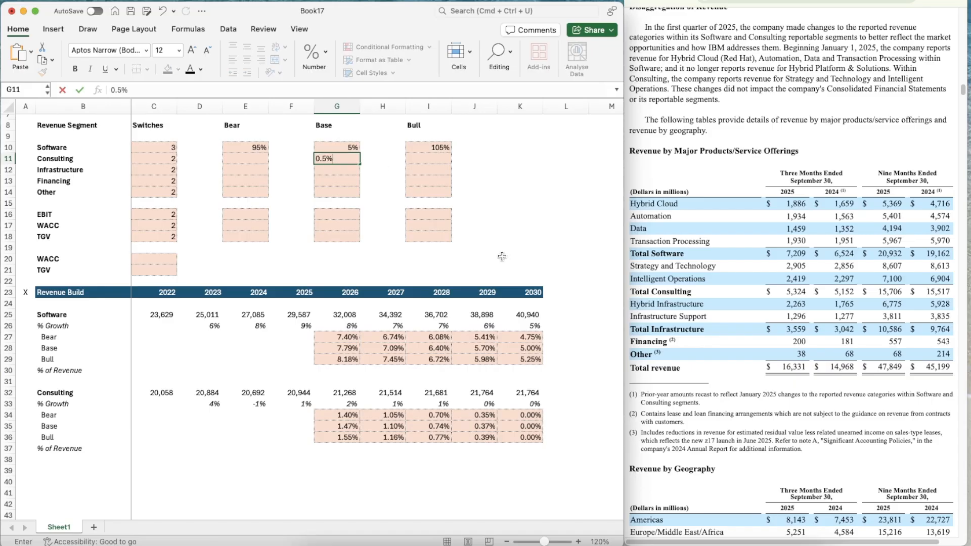
{"action": "type", "text": "%"}
{"action": "key", "text": "Return"}
Link the 2030 Consulting Base growth in K35 to the Consulting Base assumption with =G11
{"action": "left_click", "coordinate": [525, 424]}
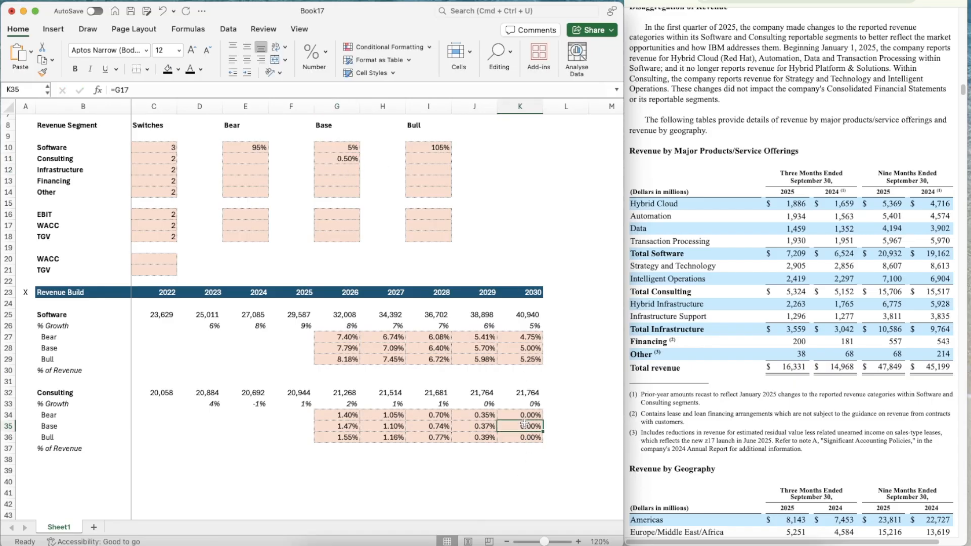
{"action": "type", "text": "=G11"}
{"action": "key", "text": "Return"}
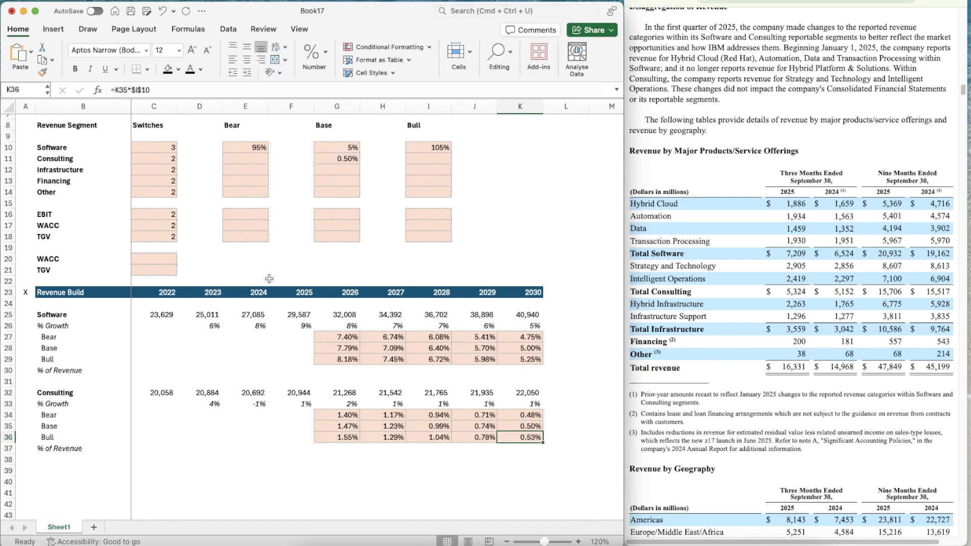
Copy the 95% Software Bear factor in E10 down to the other revenue segments in E11:E14
{"action": "left_click", "coordinate": [240, 144]}
{"action": "key", "text": "cmd+c"}
{"action": "key", "text": "shift+Down"}
{"action": "key", "text": "shift+Down"}
{"action": "key", "text": "shift+Down"}
{"action": "key", "text": "shift+Down"}
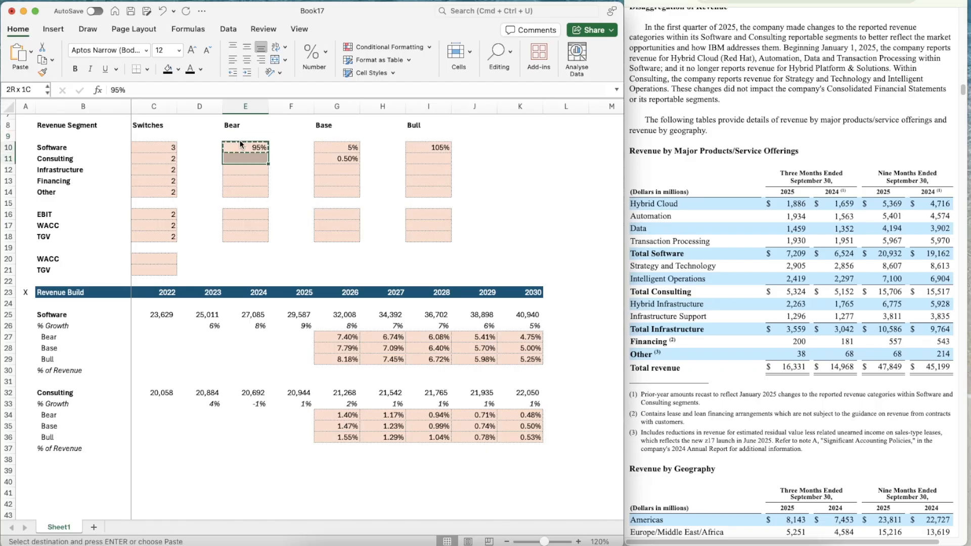
{"action": "key", "text": "cmd+v"}
Copy the 105% Software Bull factor in I10 down to the other revenue segments in I11:I14
{"action": "key", "text": "Right"}
{"action": "key", "text": "Right"}
{"action": "key", "text": "Right"}
{"action": "key", "text": "Right"}
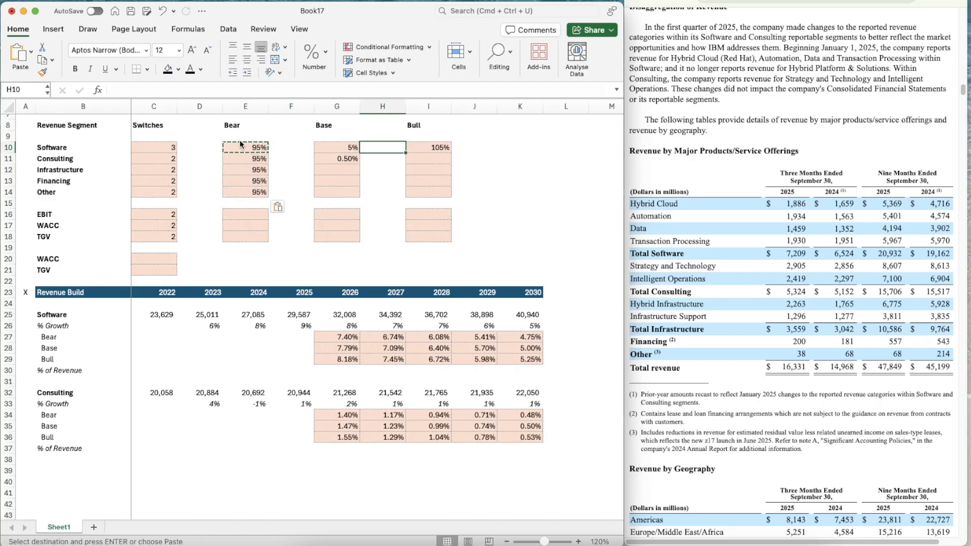
{"action": "key", "text": "cmd+c"}
{"action": "key", "text": "shift+Down"}
{"action": "key", "text": "shift+Down"}
{"action": "key", "text": "shift+Down"}
{"action": "key", "text": "shift+Down"}
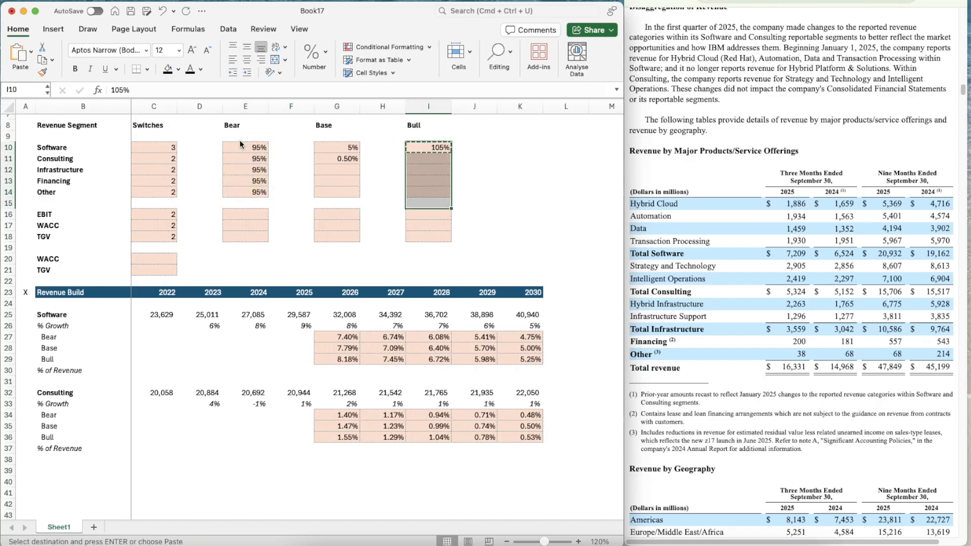
{"action": "key", "text": "cmd+v"}
{"action": "key", "text": "Down"}
{"action": "key", "text": "Down"}
{"action": "key", "text": "Down"}
{"action": "key", "text": "Down"}
{"action": "key", "text": "Down"}
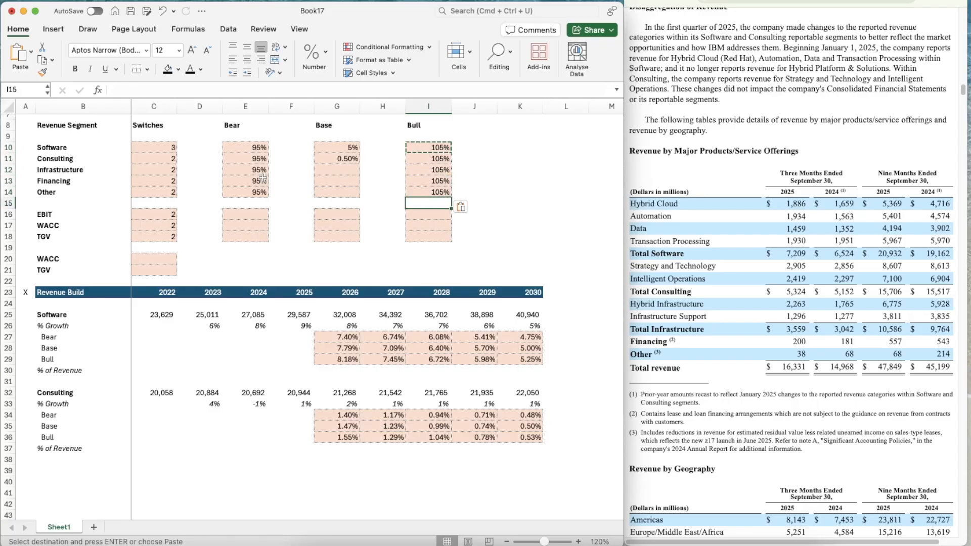
{"action": "scroll", "coordinate": [392, 490], "scroll_direction": "down", "scroll_amount": 3}
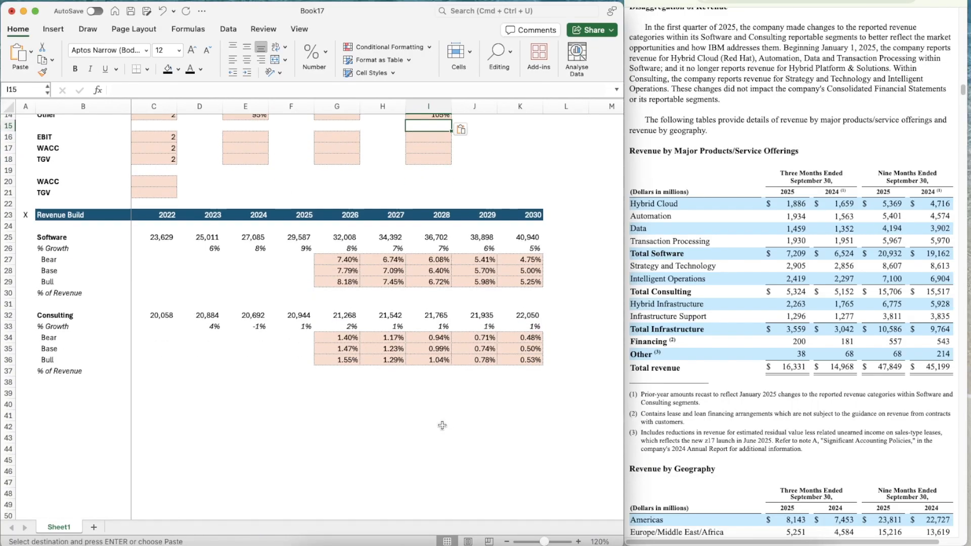
Point the 2026 Consulting Bear growth in G34 to the Consulting Bear factor with =G35*$E$11
{"action": "scroll", "coordinate": [371, 387], "scroll_direction": "down", "scroll_amount": 1}
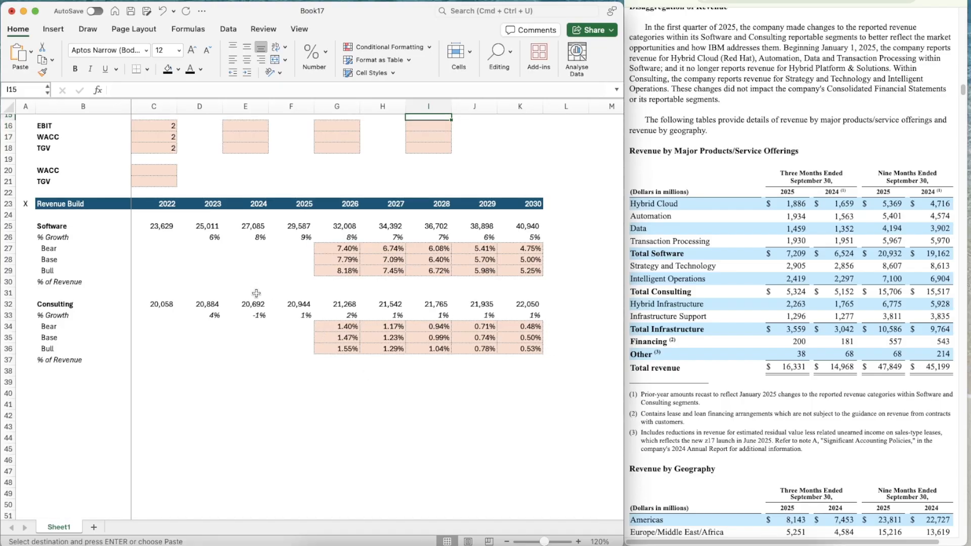
{"action": "scroll", "coordinate": [363, 369], "scroll_direction": "down", "scroll_amount": 1}
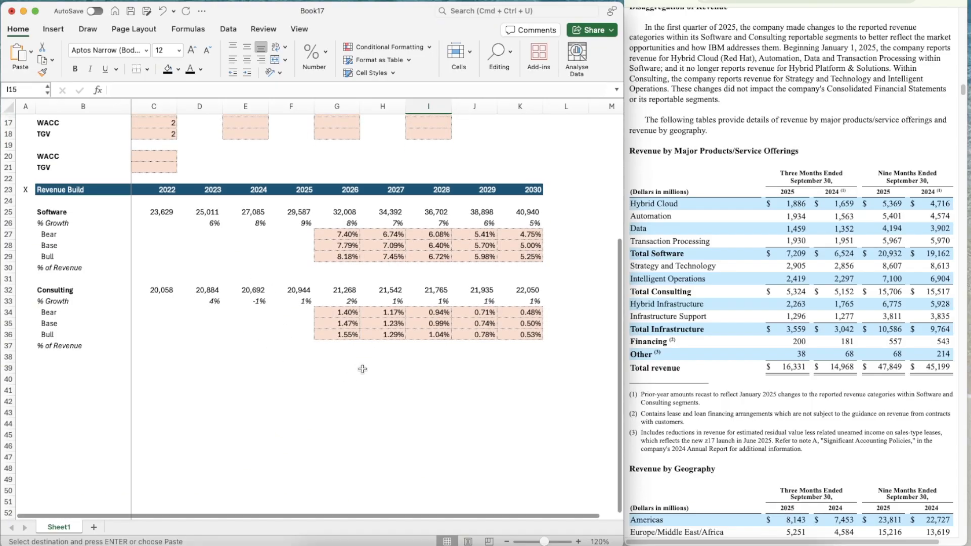
{"action": "left_click", "coordinate": [335, 312]}
{"action": "scroll", "coordinate": [335, 315], "scroll_direction": "up", "scroll_amount": 3}
{"action": "scroll", "coordinate": [335, 314], "scroll_direction": "up", "scroll_amount": 3}
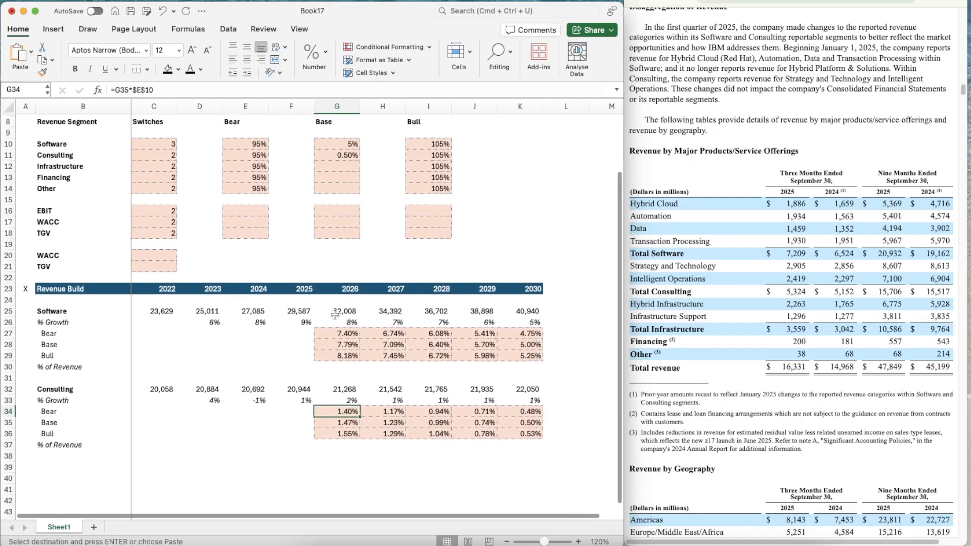
{"action": "left_click", "coordinate": [174, 87]}
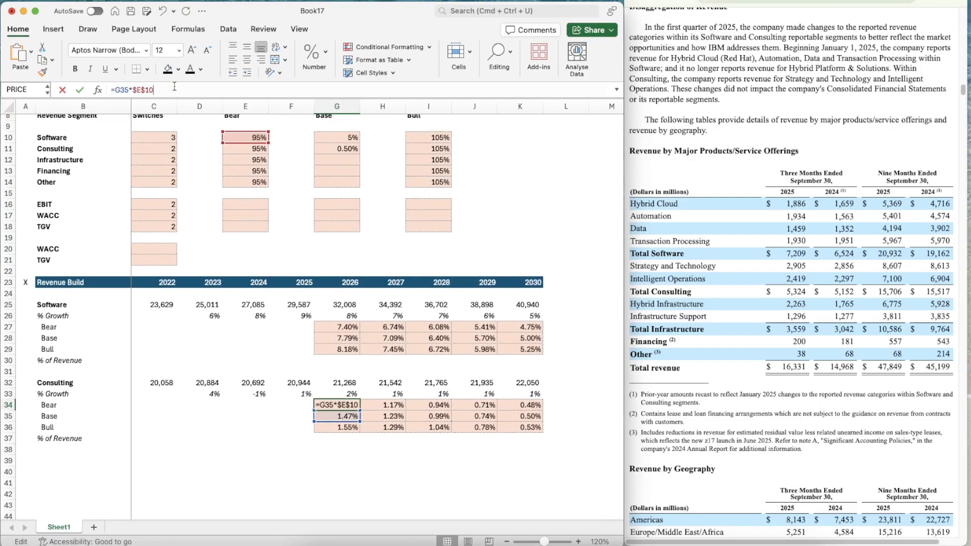
{"action": "key", "text": "BackSpace"}
{"action": "type", "text": "1"}
{"action": "key", "text": "Return"}
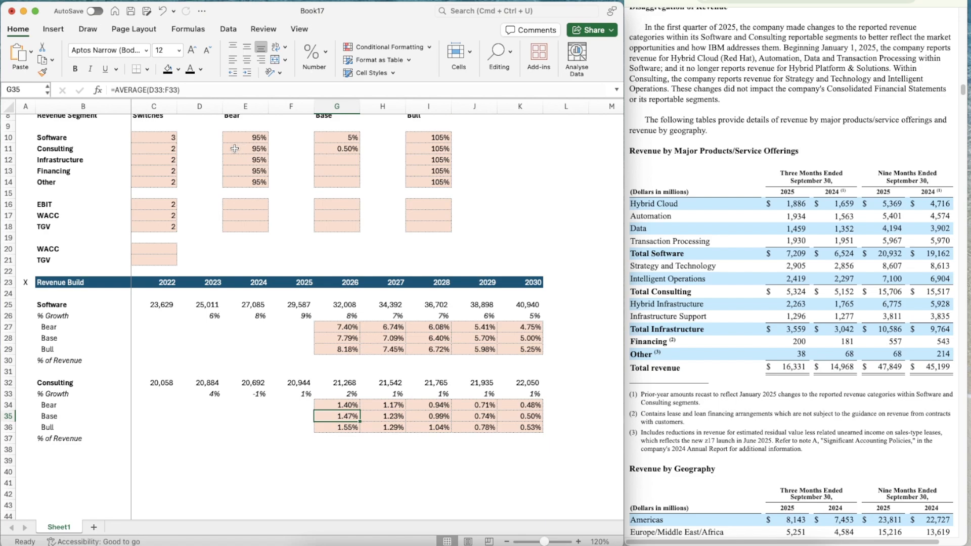
Copy the 2026 Consulting Bear growth formula in G34 across to 2030 in K34
{"action": "key", "text": "Up"}
{"action": "key", "text": "super+c"}
{"action": "key", "text": "shift+Right"}
{"action": "key", "text": "shift+Right"}
{"action": "key", "text": "shift+Right"}
{"action": "key", "text": "shift+Right"}
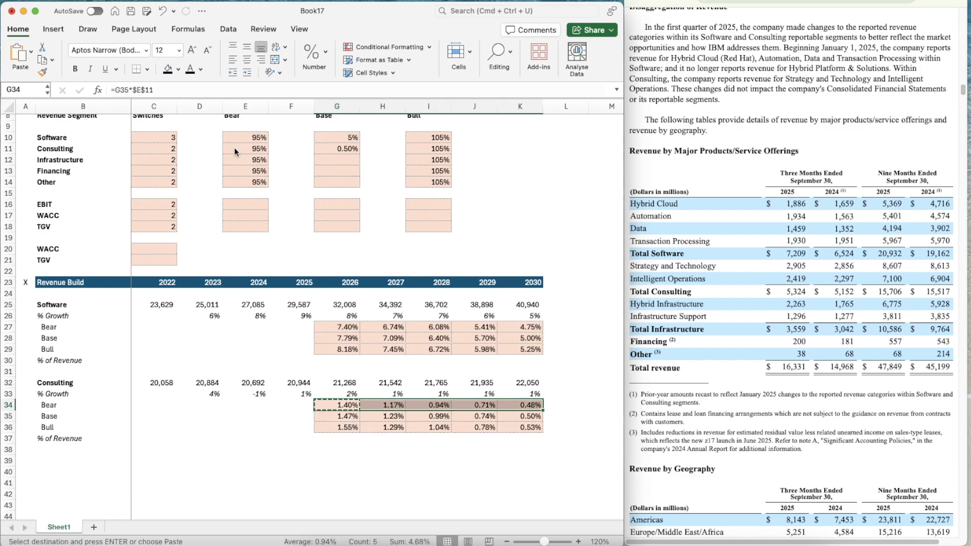
{"action": "key", "text": "super+v"}
Point the 2026 Consulting Bull growth in G36 to the Consulting Bull factor with =G35*$I$11
{"action": "key", "text": "Down"}
{"action": "key", "text": "Down"}
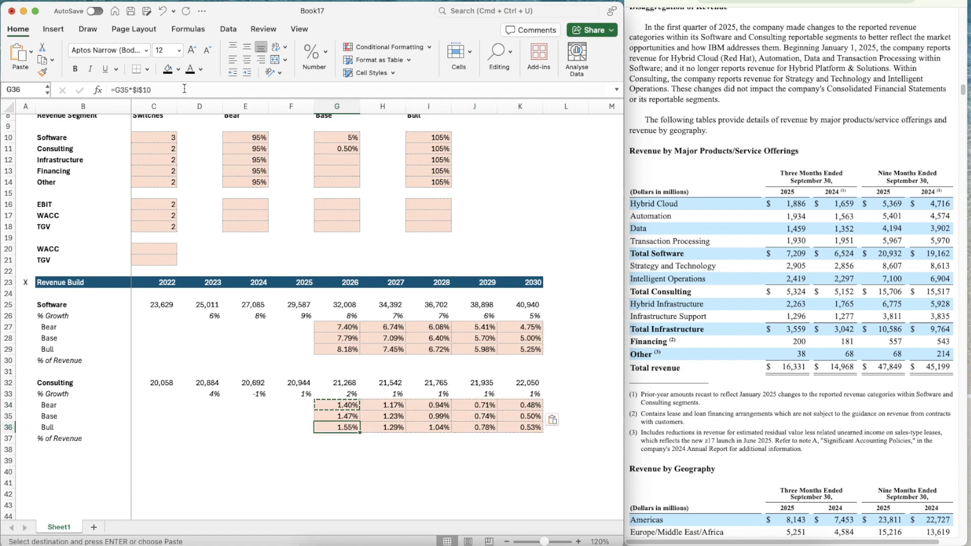
{"action": "left_click", "coordinate": [184, 90]}
{"action": "key", "text": "BackSpace"}
{"action": "type", "text": "1"}
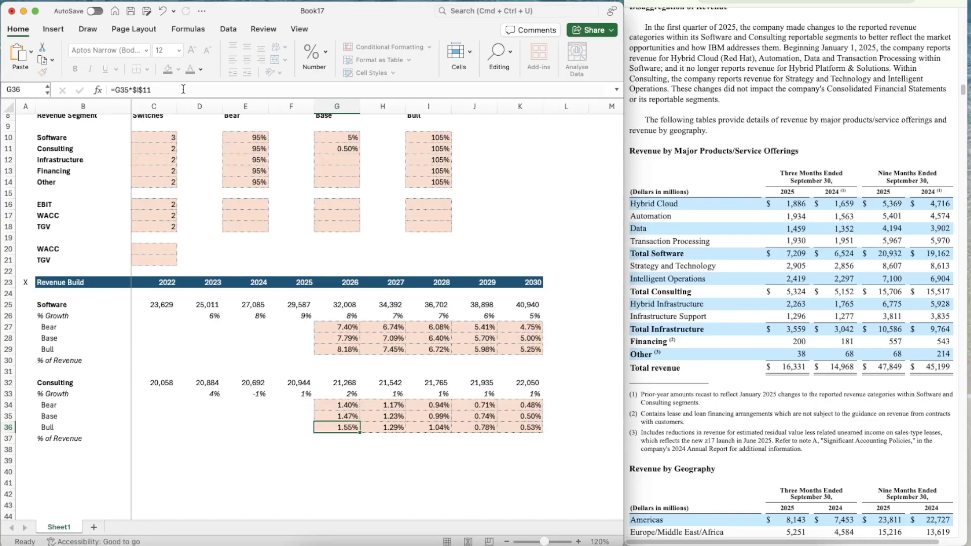
{"action": "key", "text": "ctrl+Return"}
Copy the 2026 Consulting Bull growth formula in G36 across to 2030 in K36
{"action": "key", "text": "super+c"}
{"action": "key", "text": "shift+Right"}
{"action": "key", "text": "shift+Right"}
{"action": "key", "text": "shift+Right"}
{"action": "key", "text": "shift+Right"}
{"action": "key", "text": "shift+Right"}
{"action": "key", "text": "shift+Left"}
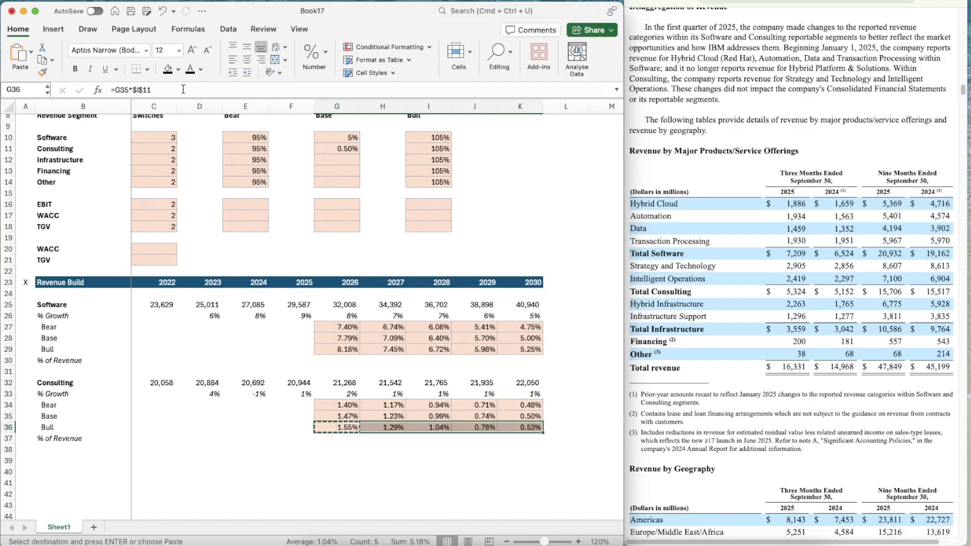
Tie the 2026 Consulting growth in G33 to the Consulting switch with =OFFSET(G33,$C$11,0)
{"action": "key", "text": "Up"}
{"action": "key", "text": "Up"}
{"action": "key", "text": "Up"}
{"action": "left_click", "coordinate": [176, 90]}
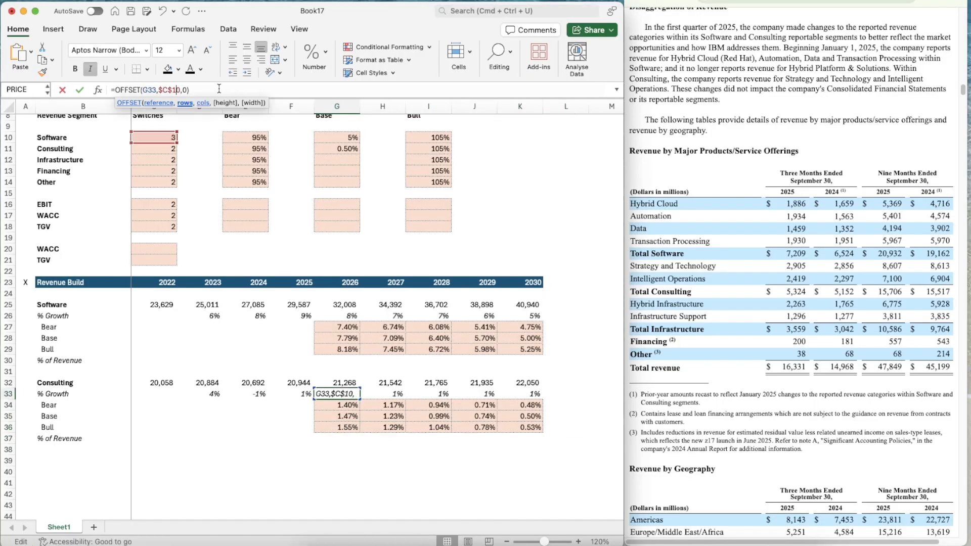
{"action": "key", "text": "Delete"}
{"action": "type", "text": "1"}
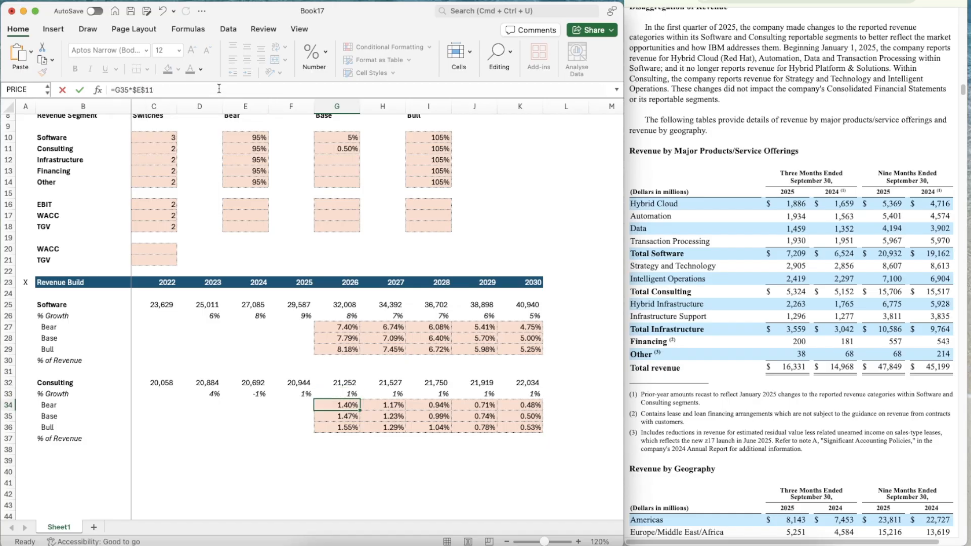
{"action": "key", "text": "ctrl+Return"}
Copy the 2026 Consulting growth OFFSET formula in G33 across to 2030 in K33
{"action": "key", "text": "super+c"}
{"action": "key", "text": "shift+Right"}
{"action": "key", "text": "shift+Right"}
{"action": "key", "text": "shift+Right"}
{"action": "key", "text": "shift+Right"}
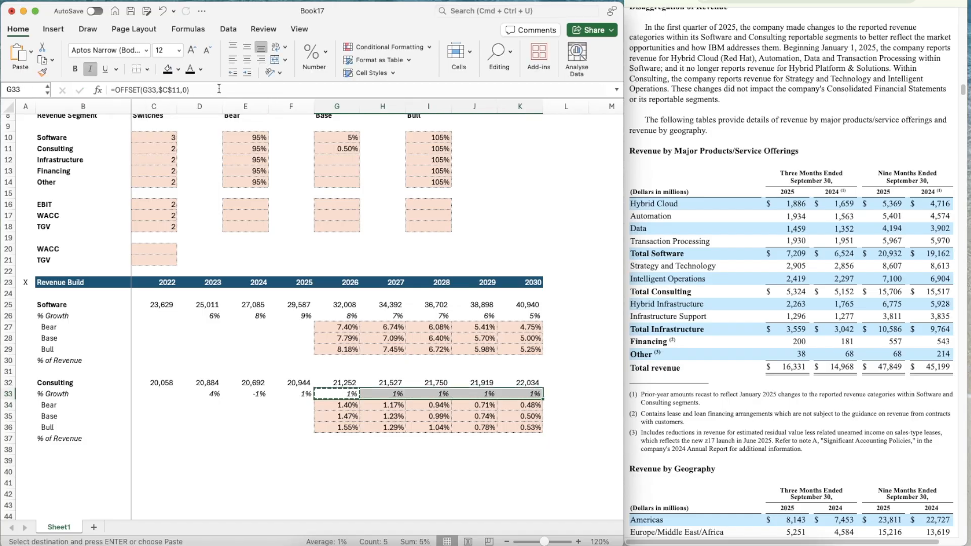
{"action": "key", "text": "super+v"}
Check the growth formulas along the Consulting % Growth row from 2030 back to 2025
{"action": "key", "text": "Right"}
{"action": "key", "text": "Right"}
{"action": "key", "text": "Right"}
{"action": "key", "text": "Right"}
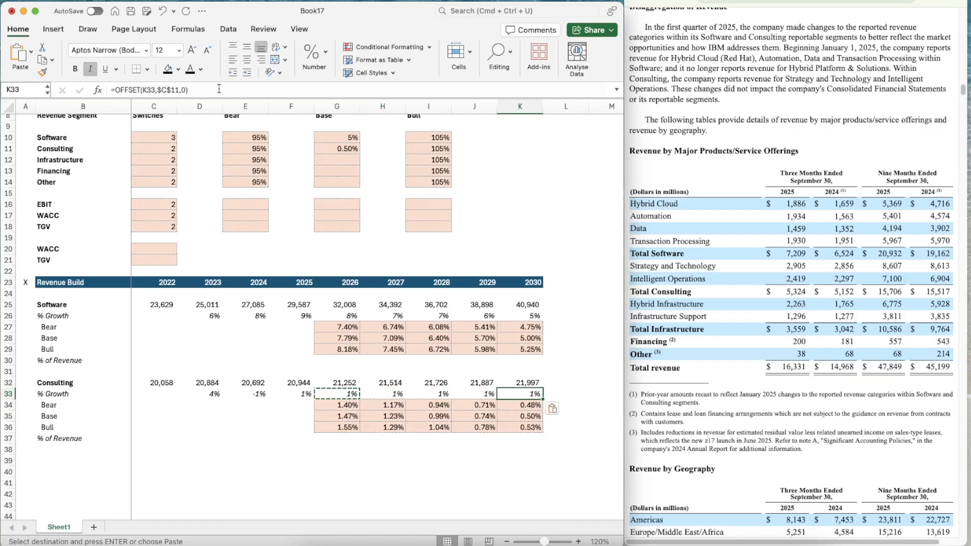
{"action": "key", "text": "Left"}
{"action": "key", "text": "Left"}
{"action": "key", "text": "Left"}
{"action": "key", "text": "Left"}
{"action": "key", "text": "Left"}
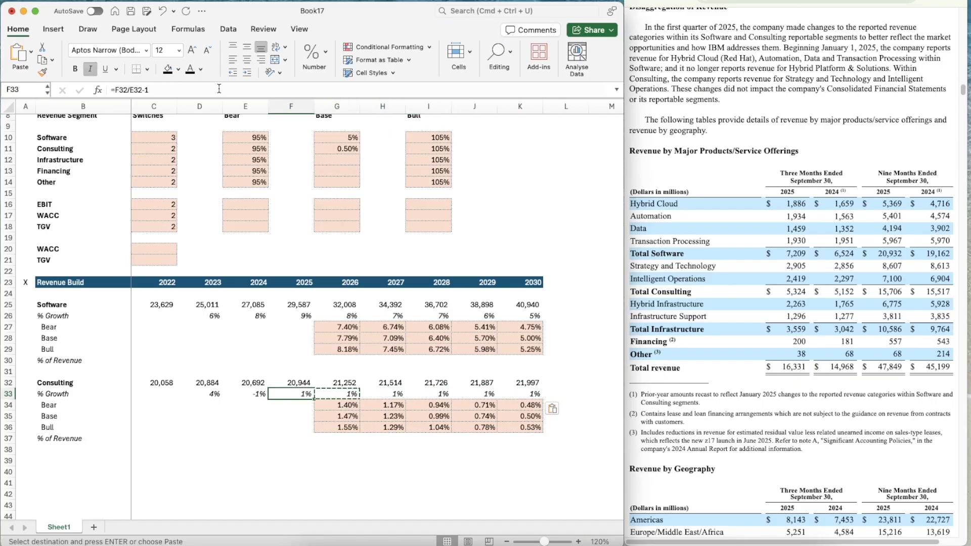
Set the Software scenario switch in C10 to 2 for the Base case
{"action": "left_click", "coordinate": [173, 136]}
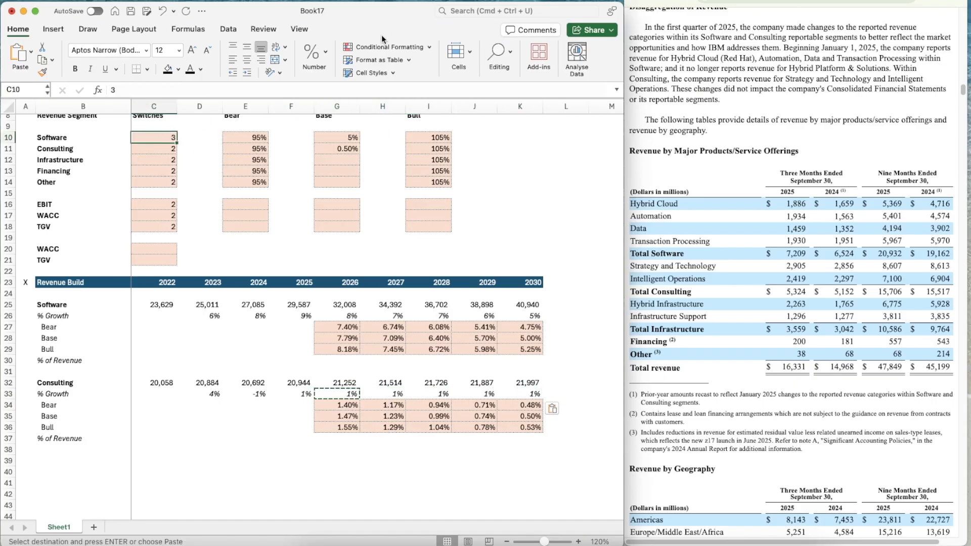
{"action": "type", "text": "2"}
{"action": "key", "text": "Return"}
Duplicate the whole Consulting block B32:K37 below itself, starting at B39
{"action": "scroll", "coordinate": [413, 284], "scroll_direction": "down", "scroll_amount": 3}
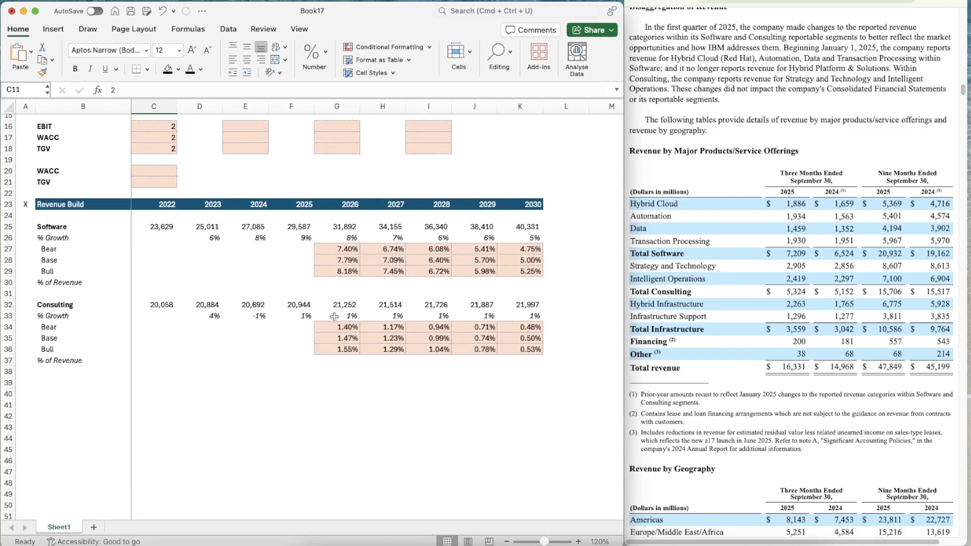
{"action": "scroll", "coordinate": [342, 375], "scroll_direction": "down", "scroll_amount": 1}
{"action": "left_click", "coordinate": [48, 293]}
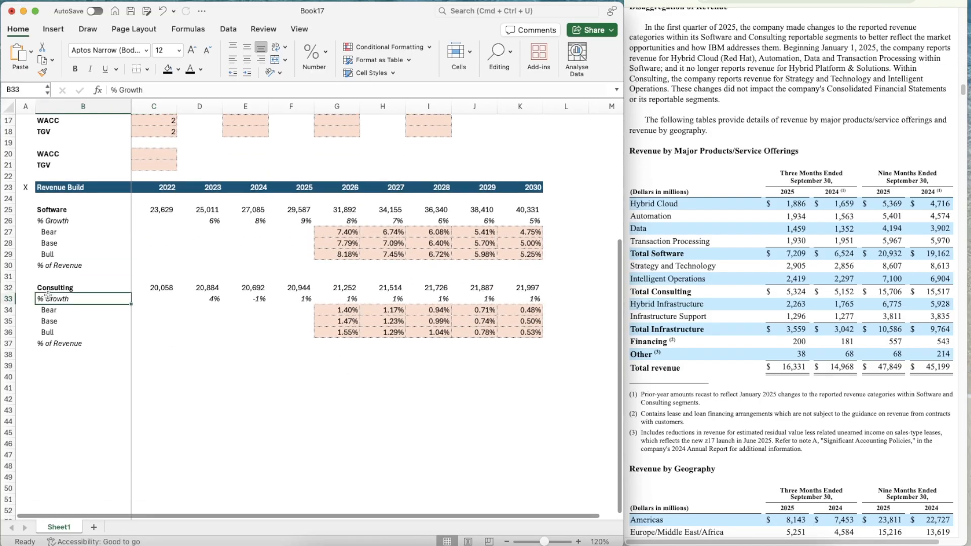
{"action": "key", "text": "shift+Down"}
{"action": "key", "text": "shift+Down"}
{"action": "key", "text": "shift+Down"}
{"action": "key", "text": "shift+Down"}
{"action": "key", "text": "shift+Down"}
{"action": "key", "text": "shift+Right"}
{"action": "key", "text": "shift+Right"}
{"action": "key", "text": "shift+Right"}
{"action": "key", "text": "shift+Right"}
{"action": "key", "text": "shift+Right"}
{"action": "key", "text": "shift+Right"}
{"action": "key", "text": "shift+Right"}
{"action": "key", "text": "shift+Right"}
{"action": "key", "text": "shift+Right"}
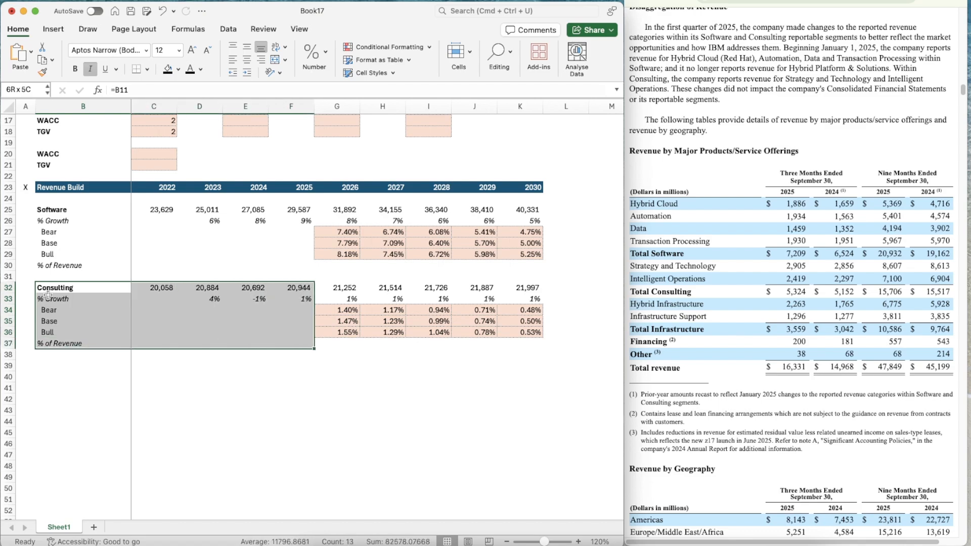
{"action": "key", "text": "super+c"}
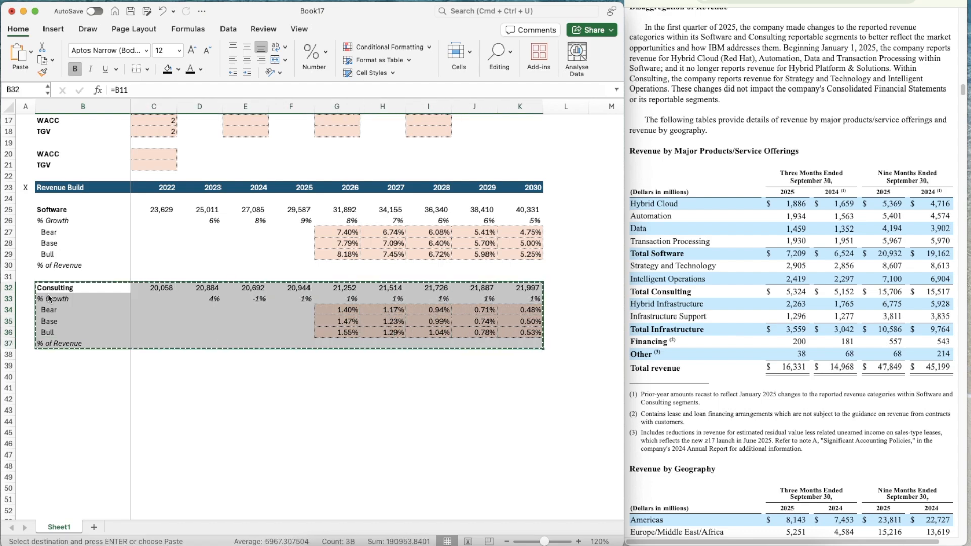
{"action": "key", "text": "Down"}
{"action": "key", "text": "Down"}
{"action": "key", "text": "Down"}
{"action": "key", "text": "Down"}
{"action": "key", "text": "Down"}
{"action": "key", "text": "Down"}
{"action": "key", "text": "Down"}
{"action": "key", "text": "super+v"}
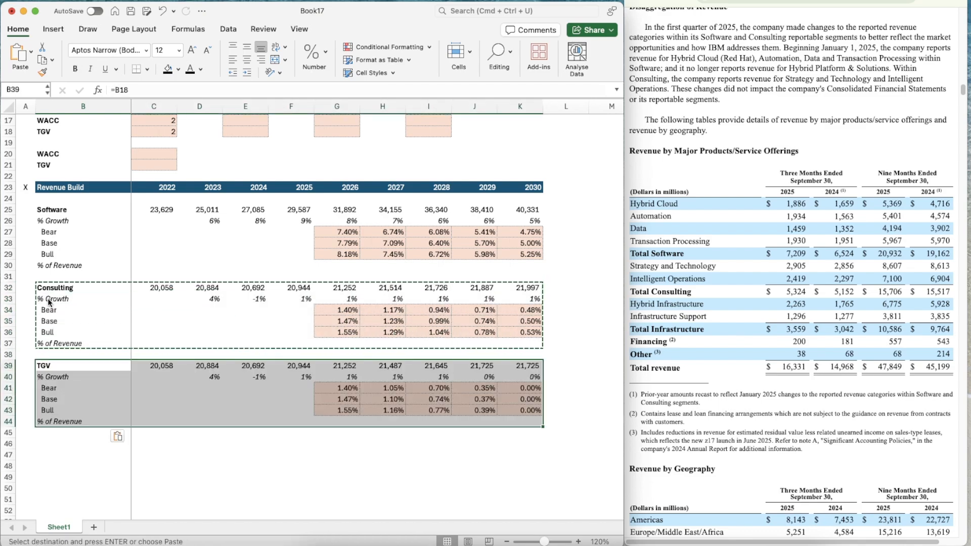
Link the new block's heading in B39 to the Infrastructure segment name with =B12
{"action": "left_click", "coordinate": [62, 368]}
{"action": "double_click", "coordinate": [62, 368]}
{"action": "key", "text": "BackSpace"}
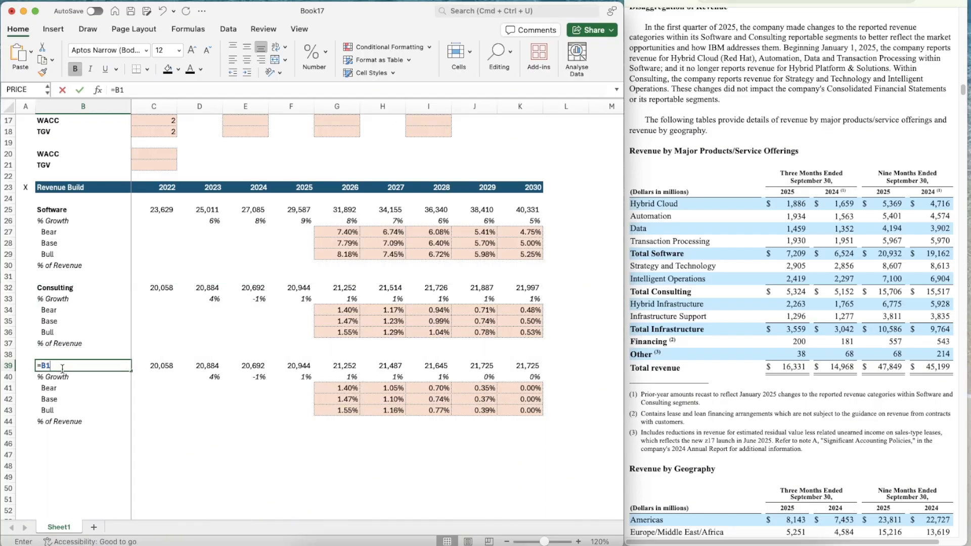
{"action": "type", "text": "2"}
{"action": "key", "text": "Return"}
{"action": "key", "text": "Up"}
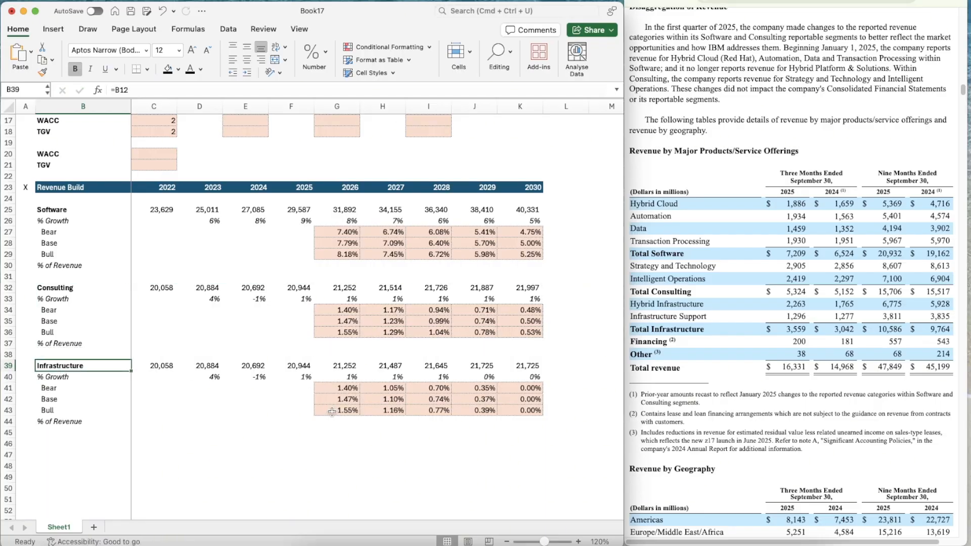
Bring up the annual report's revenue table and enter 15,288 as the 2022 Infrastructure revenue in C39
{"action": "scroll", "coordinate": [332, 413], "scroll_direction": "down", "scroll_amount": 3}
{"action": "left_click", "coordinate": [698, 2]}
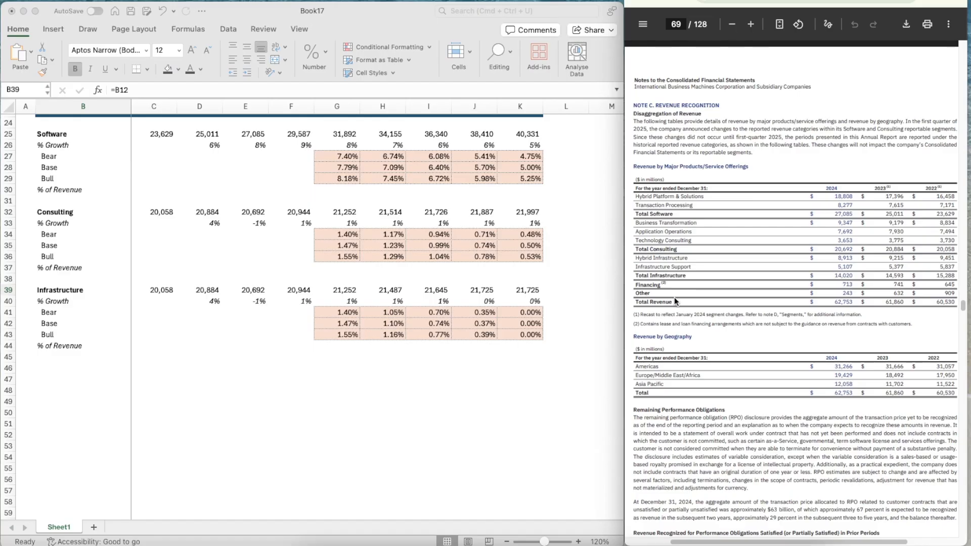
{"action": "left_click", "coordinate": [160, 290]}
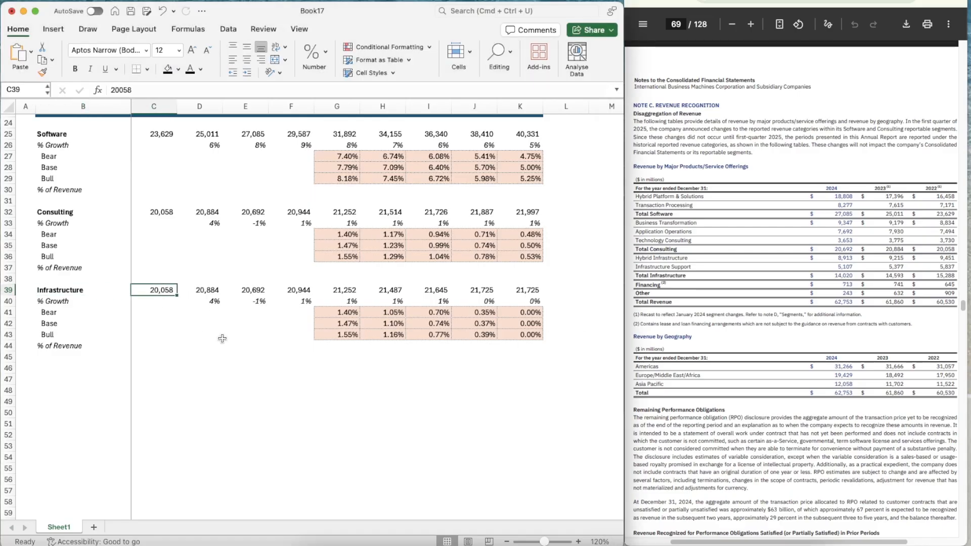
{"action": "type", "text": "15,2"}
{"action": "type", "text": "88"}
{"action": "key", "text": "Return"}
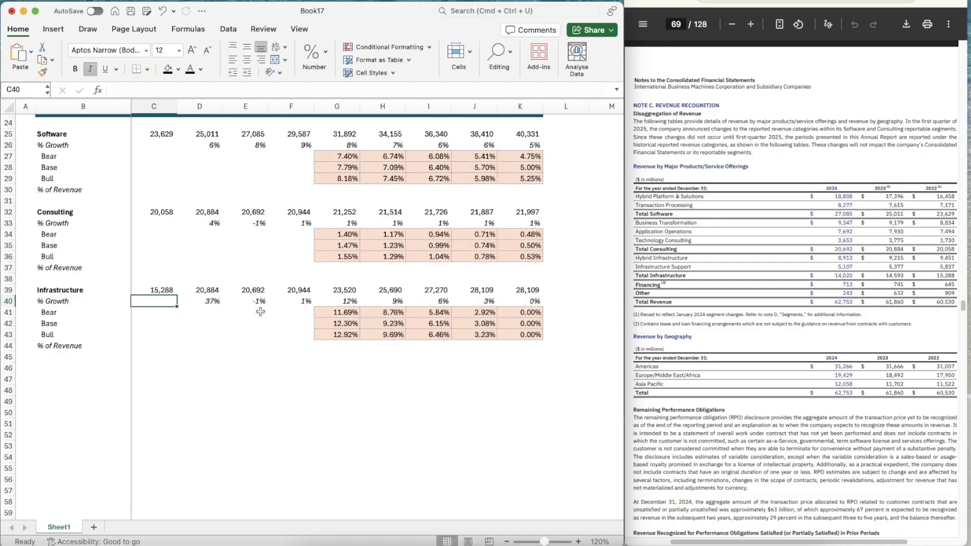
Enter Infrastructure revenues of 14,593 for 2023 in D39 and 14,020 for 2024 in E39
{"action": "left_click", "coordinate": [187, 291]}
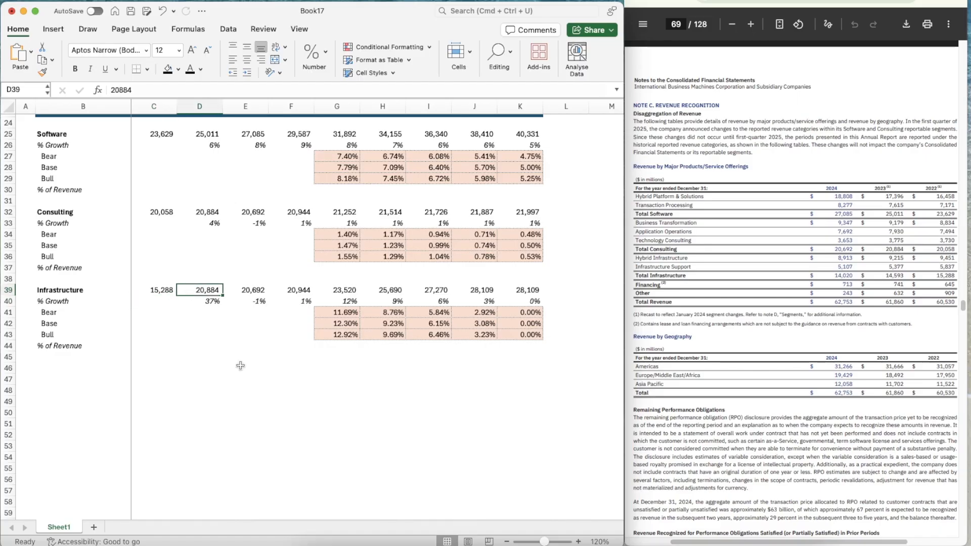
{"action": "type", "text": "14,"}
{"action": "type", "text": "593"}
{"action": "key", "text": "Tab"}
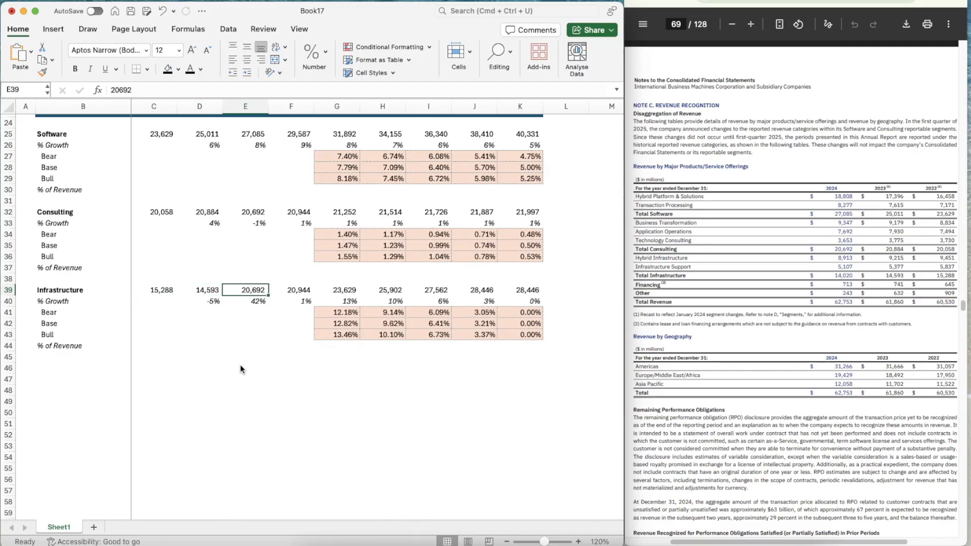
{"action": "type", "text": "14020"}
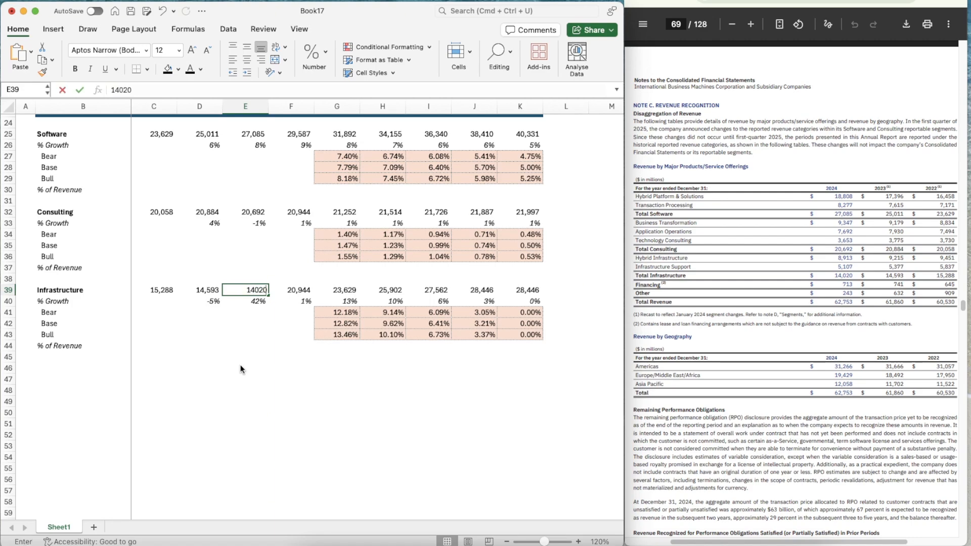
{"action": "key", "text": "Tab"}
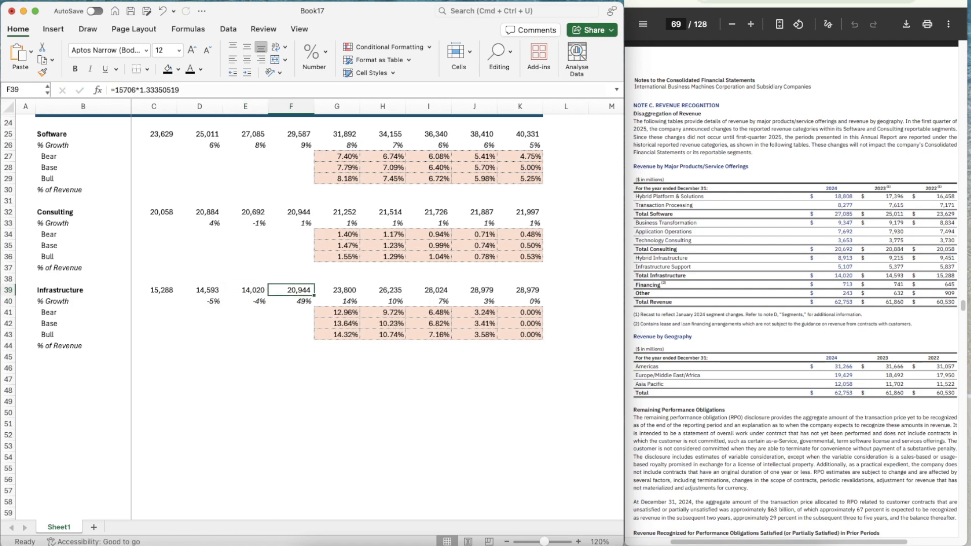
Using the quarterly report, divide 2024 Infrastructure revenue in E39 by its nine-month 2024 figure of 9,764 in helper cell E43
{"action": "left_click", "coordinate": [774, 1]}
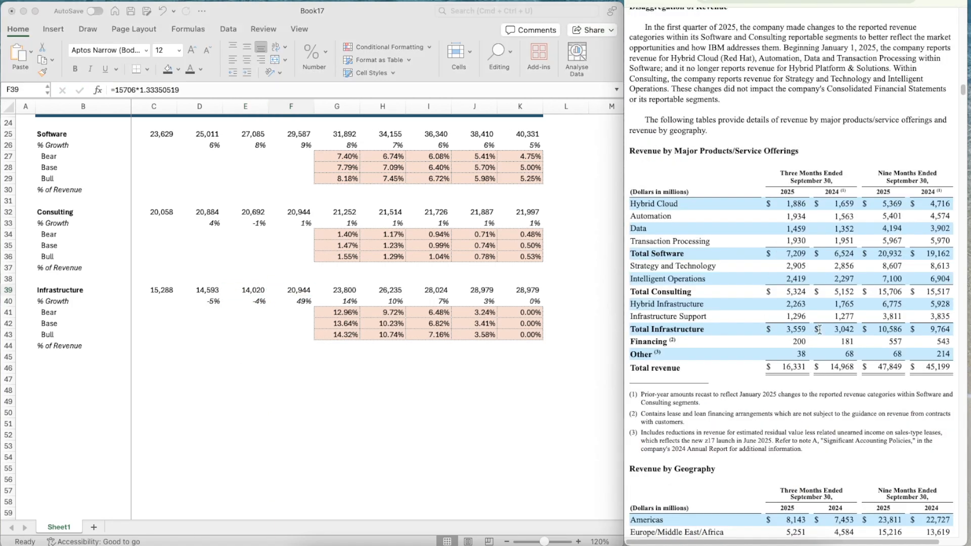
{"action": "left_click", "coordinate": [244, 351]}
{"action": "left_click", "coordinate": [242, 338]}
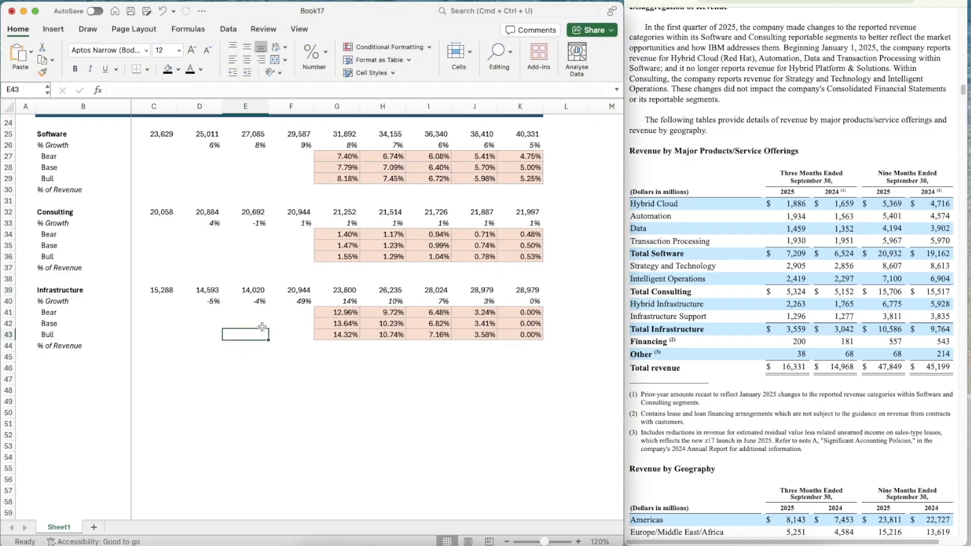
{"action": "type", "text": "="}
{"action": "key", "text": "Up"}
{"action": "key", "text": "Up"}
{"action": "key", "text": "Up"}
{"action": "key", "text": "Up"}
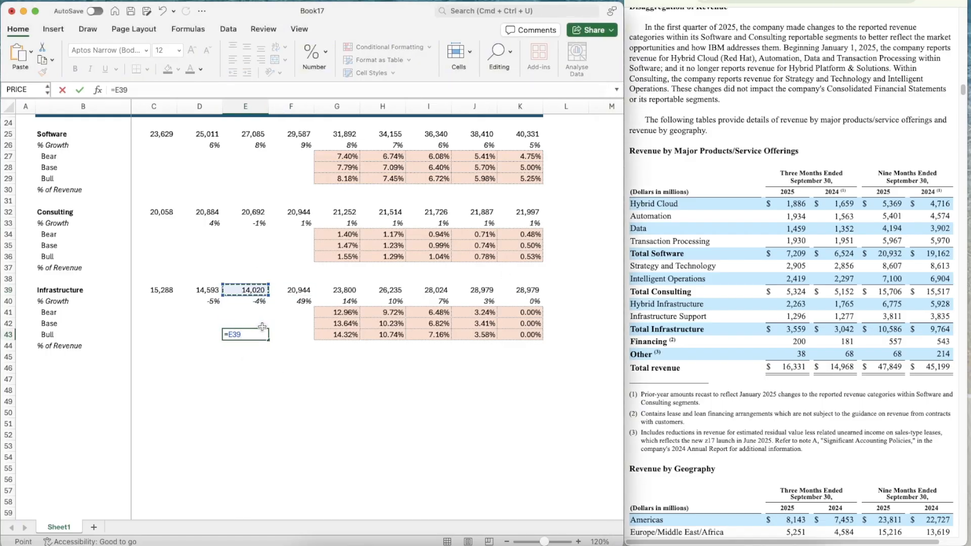
{"action": "type", "text": "/9764"}
{"action": "key", "text": "Return"}
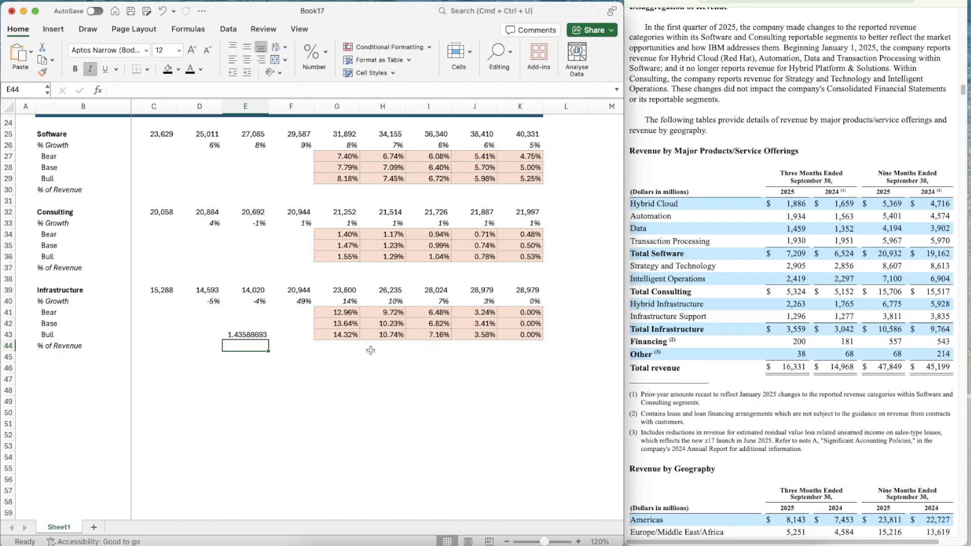
Estimate 2025 Infrastructure revenue in F39 by multiplying the nine-month 2025 figure of 10586 by the ratio in helper cell E43
{"action": "key", "text": "Up"}
{"action": "key", "text": "Up"}
{"action": "key", "text": "Up"}
{"action": "key", "text": "Right"}
{"action": "key", "text": "Up"}
{"action": "key", "text": "Up"}
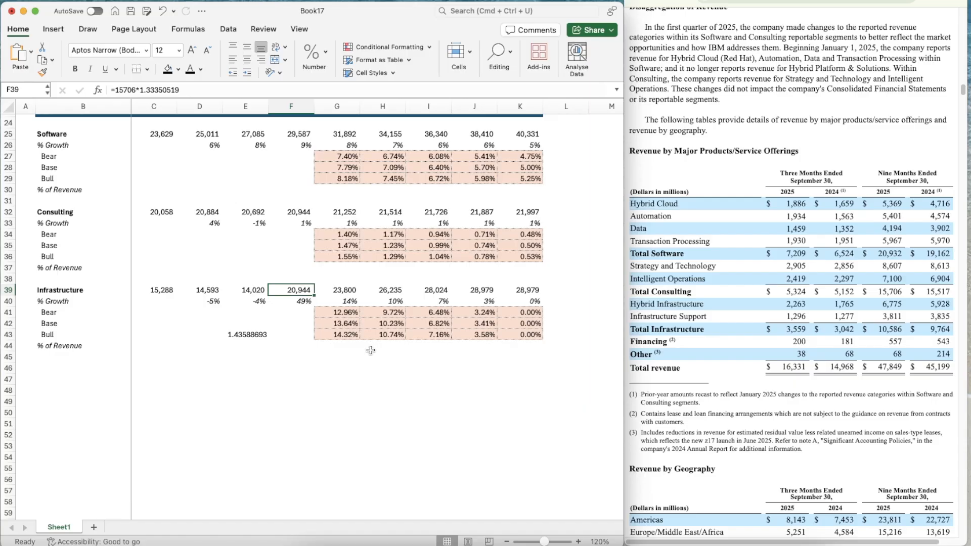
{"action": "type", "text": "=10586*1.4358869"}
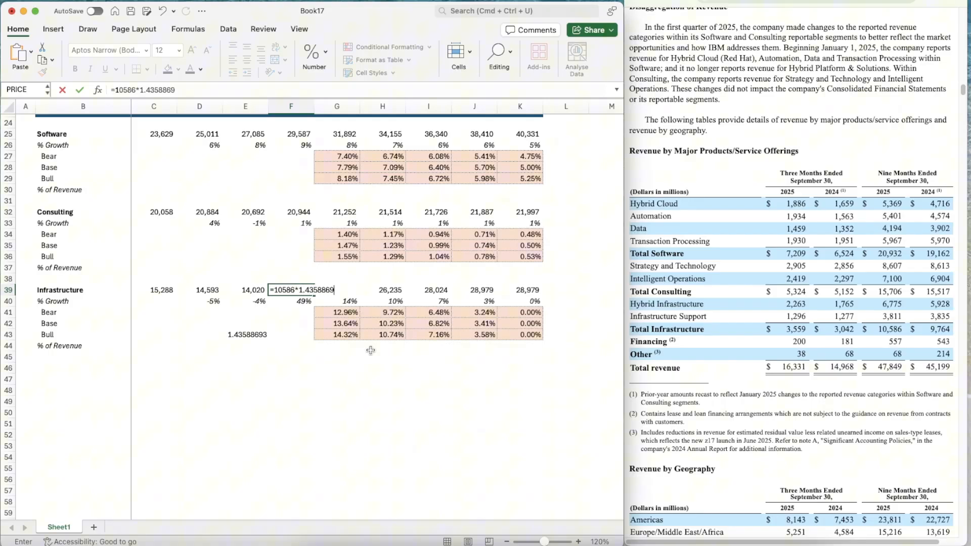
{"action": "key", "text": "Return"}
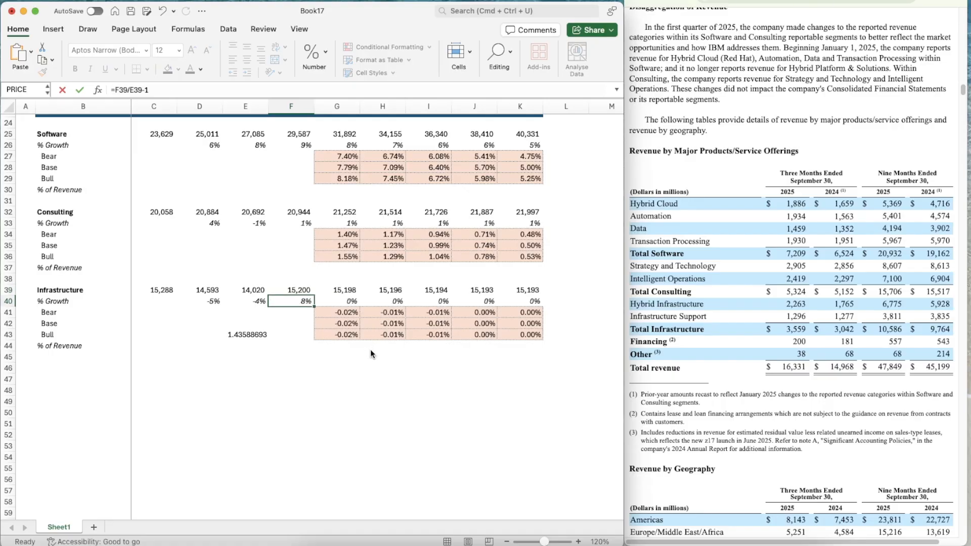
Delete the helper ratio from cell E43
{"action": "key", "text": "Up"}
{"action": "key", "text": "Left"}
{"action": "key", "text": "Down"}
{"action": "key", "text": "Down"}
{"action": "key", "text": "Down"}
{"action": "key", "text": "Down"}
{"action": "key", "text": "Down"}
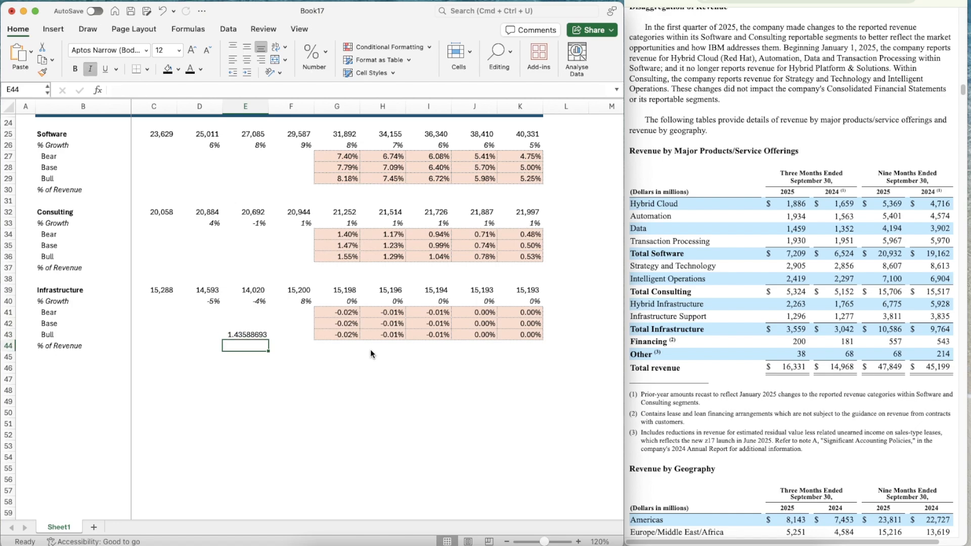
{"action": "key", "text": "Up"}
{"action": "key", "text": "Delete"}
Set the Infrastructure Base growth rate for 2026 in G42 to 5%
{"action": "key", "text": "Right"}
{"action": "key", "text": "Right"}
{"action": "key", "text": "Up"}
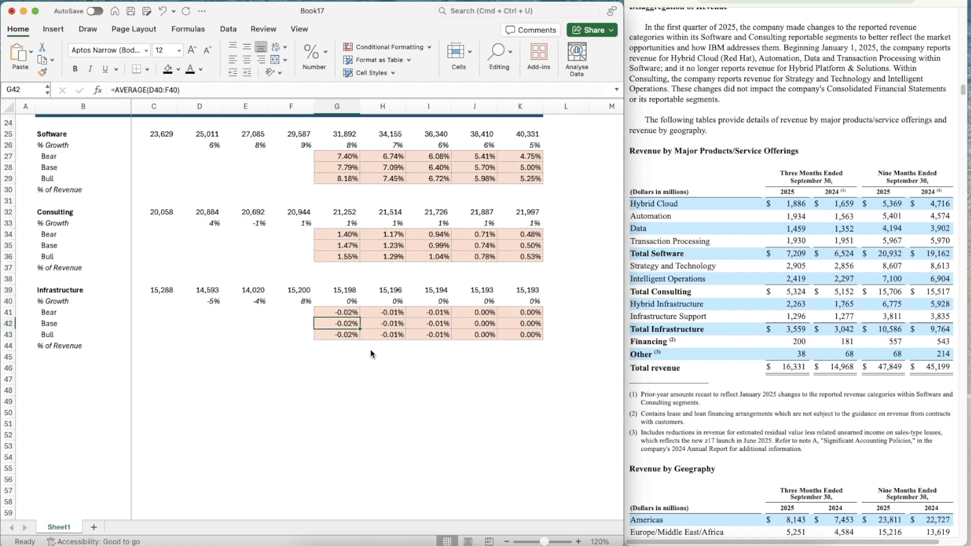
{"action": "scroll", "coordinate": [481, 448], "scroll_direction": "down", "scroll_amount": 2}
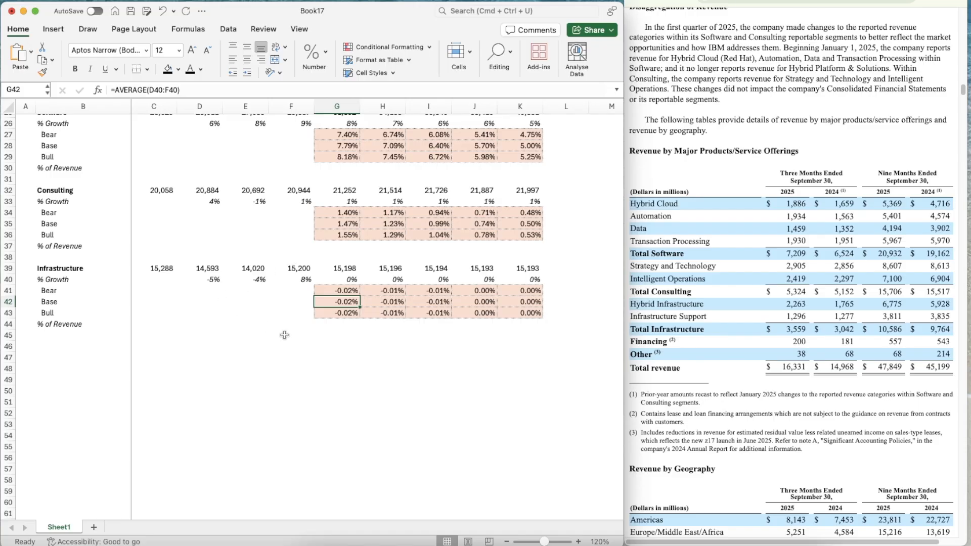
{"action": "type", "text": "5"}
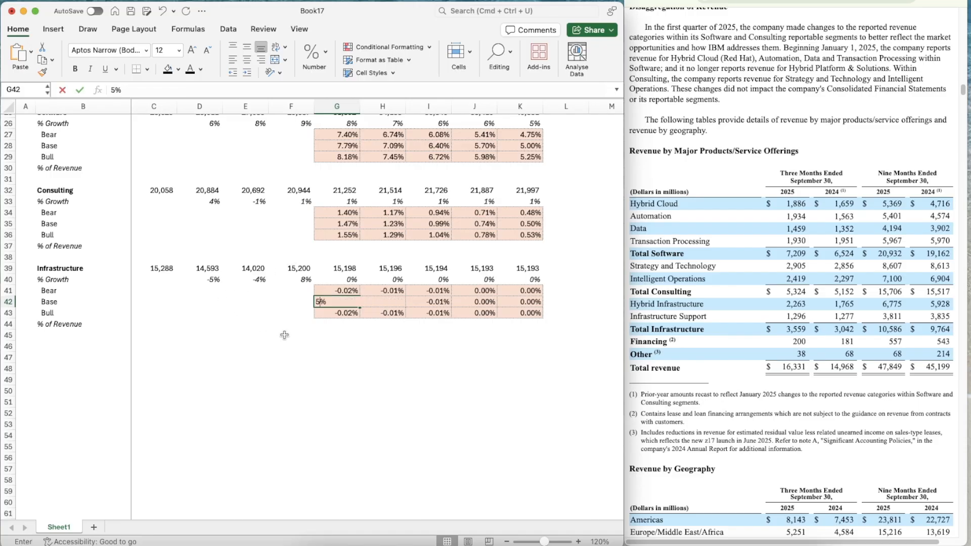
{"action": "key", "text": "Return"}
{"action": "key", "text": "Up"}
{"action": "key", "text": "Up"}
{"action": "key", "text": "Right"}
{"action": "key", "text": "Down"}
{"action": "key", "text": "Left"}
{"action": "key", "text": "Left"}
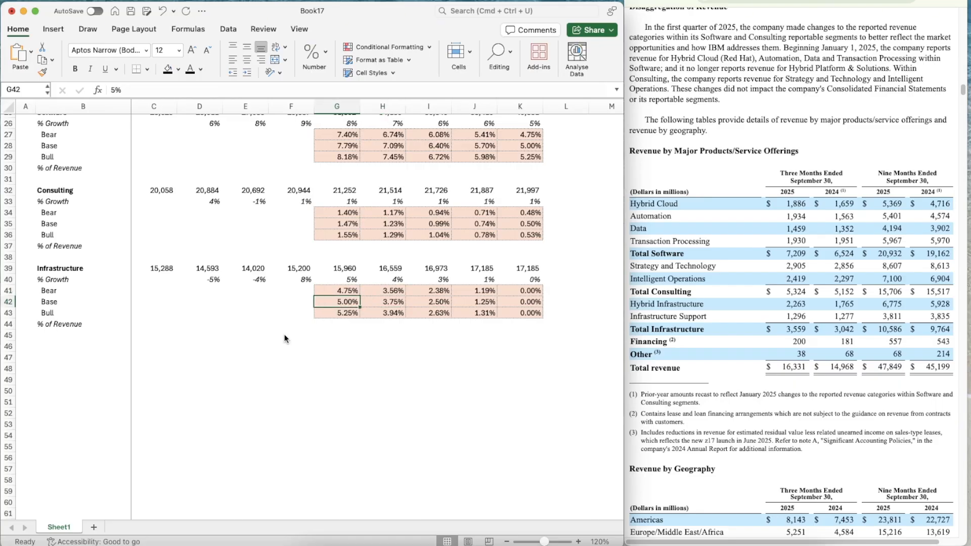
Enter 1% as the Infrastructure Base assumption in G12
{"action": "key", "text": "Up"}
{"action": "key", "text": "Up"}
{"action": "key", "text": "Right"}
{"action": "key", "text": "Down"}
{"action": "key", "text": "Down"}
{"action": "key", "text": "Right"}
{"action": "key", "text": "Right"}
{"action": "key", "text": "Right"}
{"action": "key", "text": "Right"}
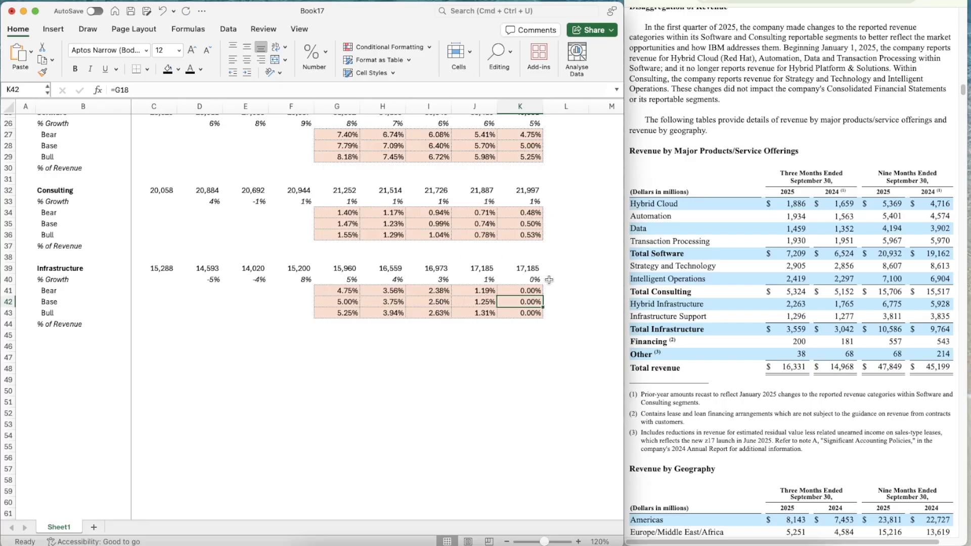
{"action": "scroll", "coordinate": [555, 294], "scroll_direction": "up", "scroll_amount": 10}
{"action": "left_click", "coordinate": [343, 227]}
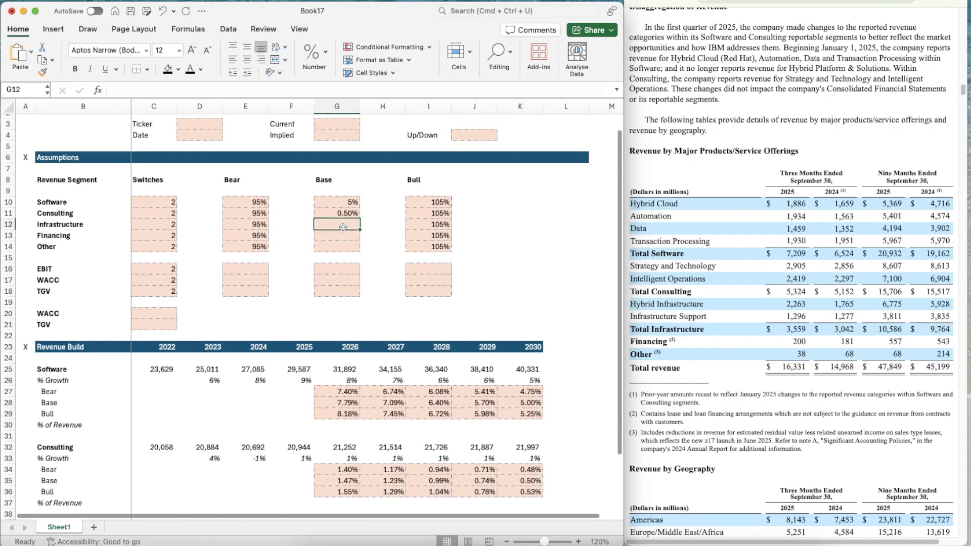
{"action": "type", "text": "1%"}
{"action": "key", "text": "Return"}
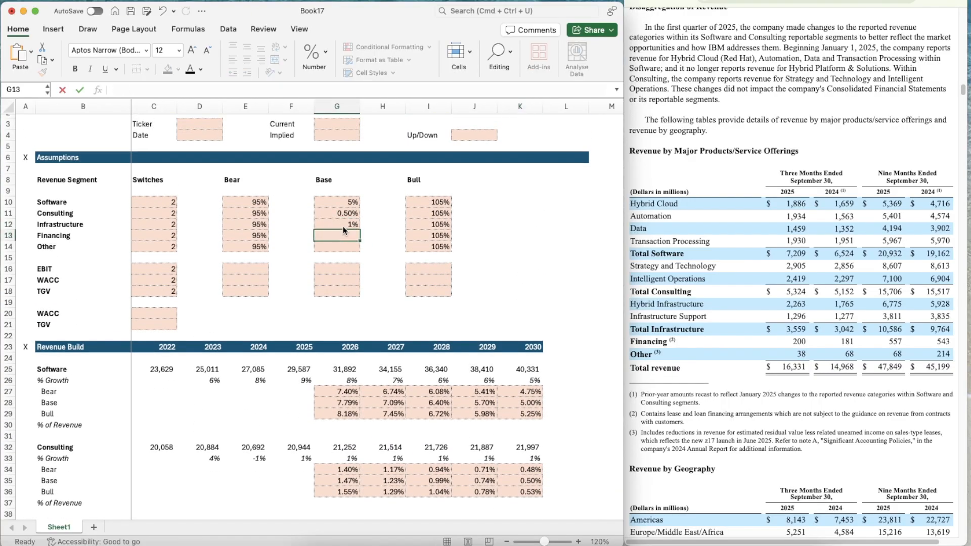
Link the Infrastructure Base growth rate for 2030 in K42 to its assumption with =G12
{"action": "scroll", "coordinate": [506, 344], "scroll_direction": "down", "scroll_amount": 8}
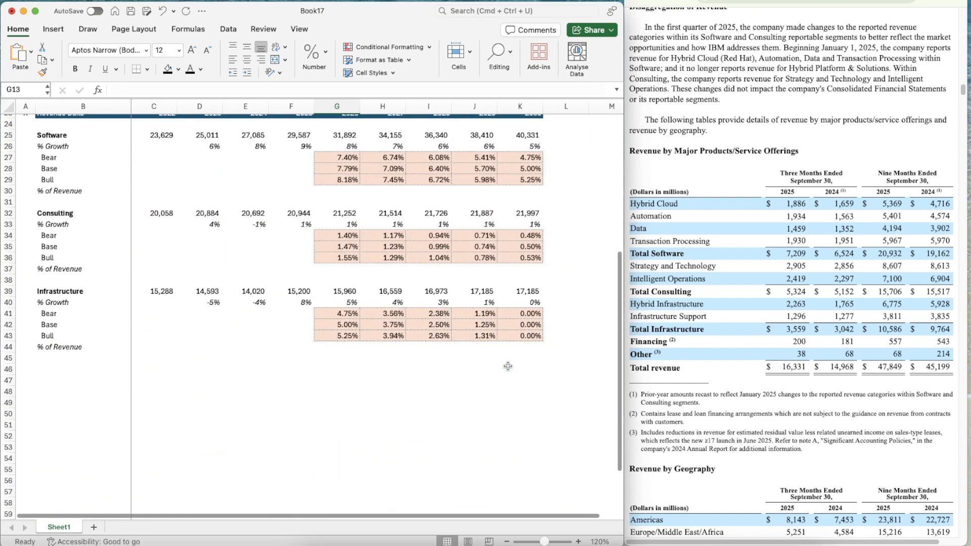
{"action": "left_click", "coordinate": [516, 312]}
{"action": "type", "text": "="}
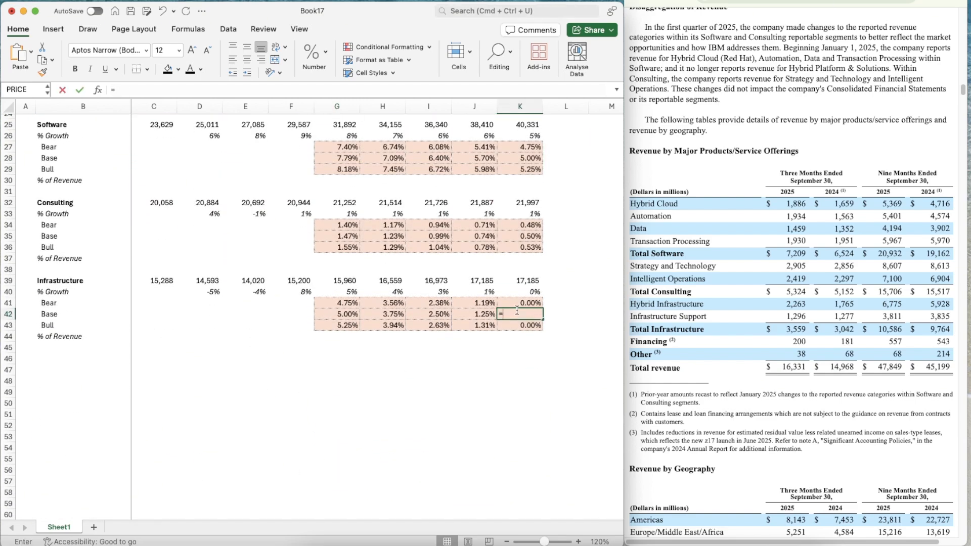
{"action": "type", "text": "G12"}
{"action": "key", "text": "Left"}
{"action": "key", "text": "Left"}
{"action": "key", "text": "Left"}
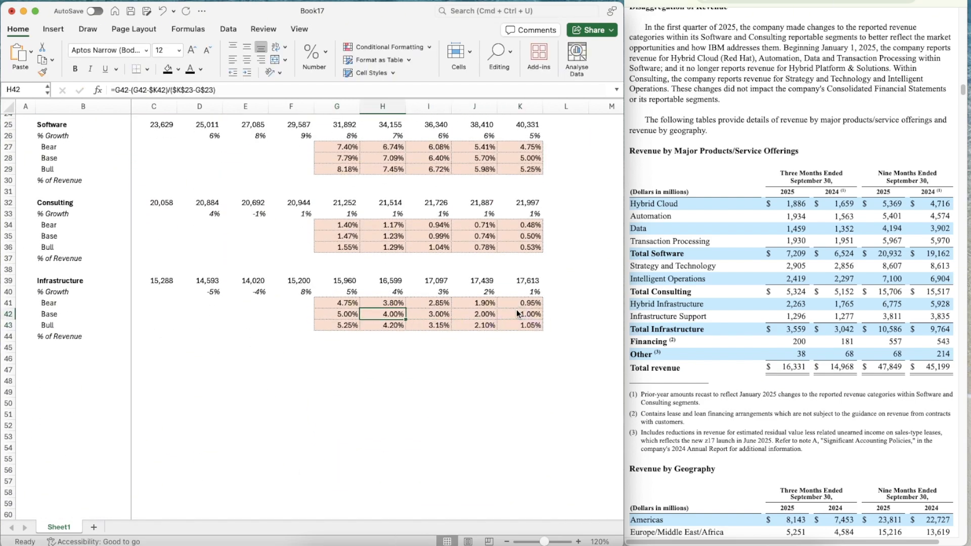
Change the Infrastructure Bear growth formula in G41 to =G42*$E$12 and copy it across to K41
{"action": "scroll", "coordinate": [517, 310], "scroll_direction": "down", "scroll_amount": 2}
{"action": "left_click", "coordinate": [330, 287]}
{"action": "type", "text": "5%"}
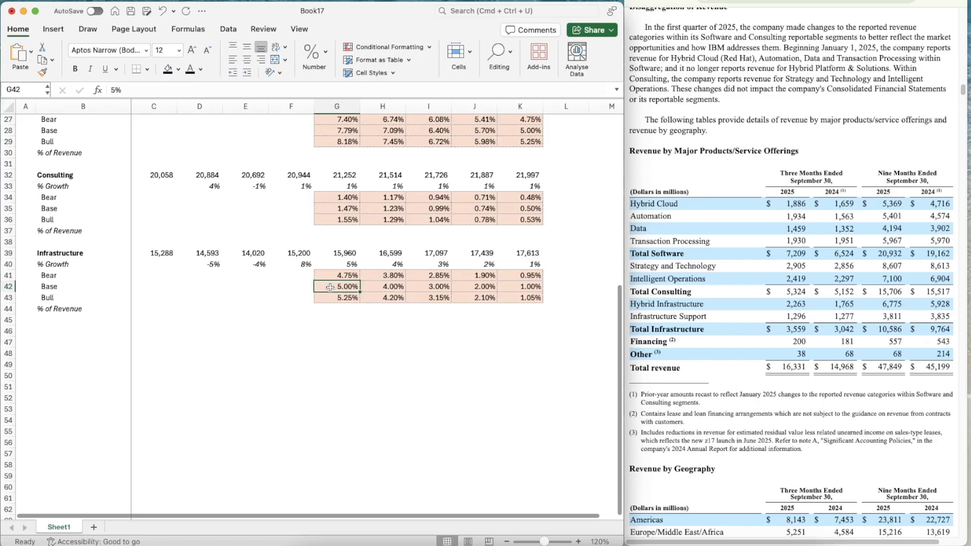
{"action": "key", "text": "Up"}
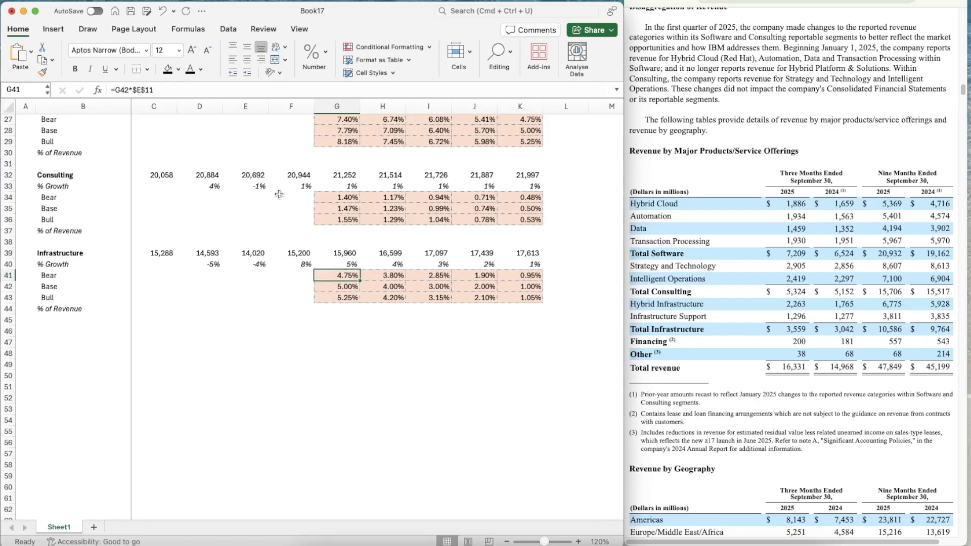
{"action": "left_click", "coordinate": [174, 89]}
{"action": "key", "text": "BackSpace"}
{"action": "type", "text": "2"}
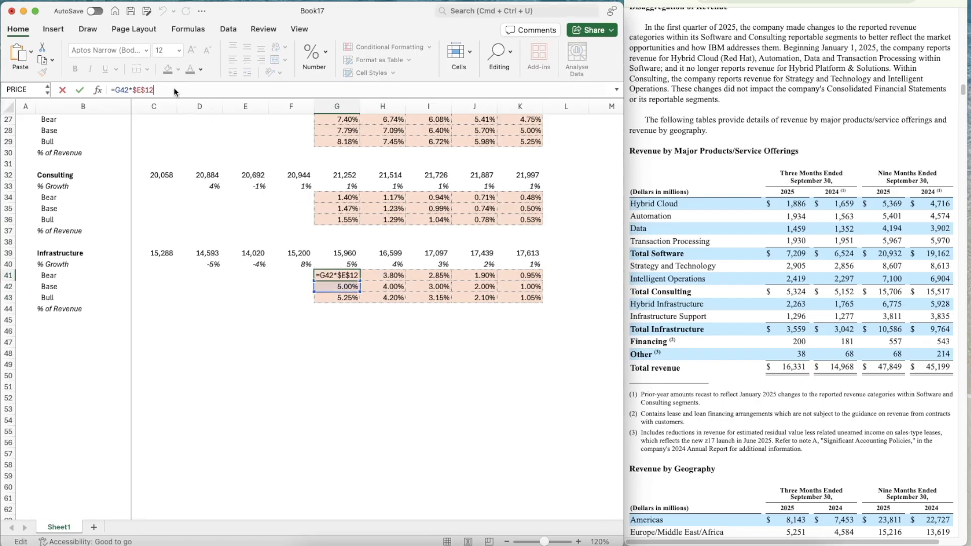
{"action": "key", "text": "ctrl+Return"}
{"action": "key", "text": "super+c"}
{"action": "key", "text": "shift+Right"}
{"action": "key", "text": "shift+Right"}
{"action": "key", "text": "shift+Right"}
{"action": "key", "text": "shift+Right"}
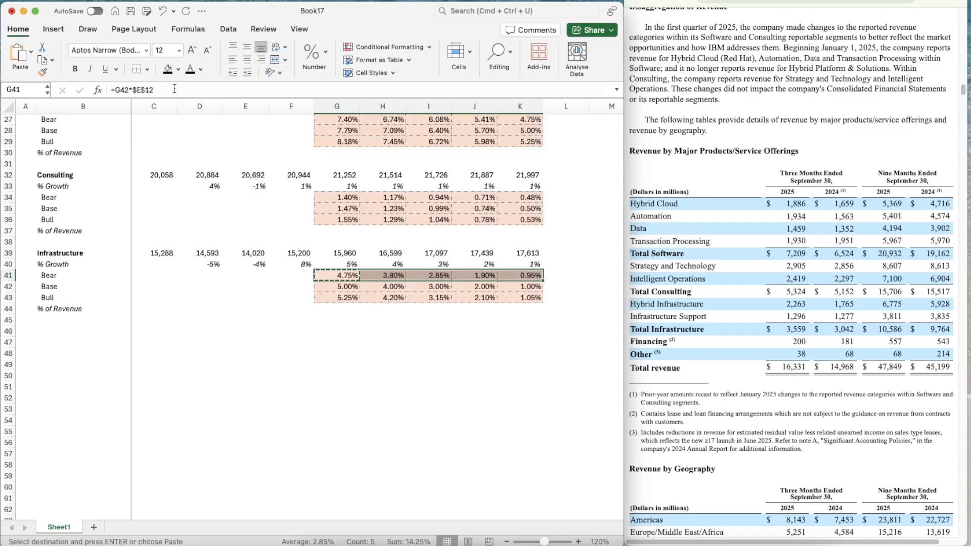
Change the Infrastructure Bull growth formula in G43 to =G42*$I$12 and copy it across to K43
{"action": "key", "text": "Down"}
{"action": "key", "text": "Down"}
{"action": "left_click", "coordinate": [174, 89]}
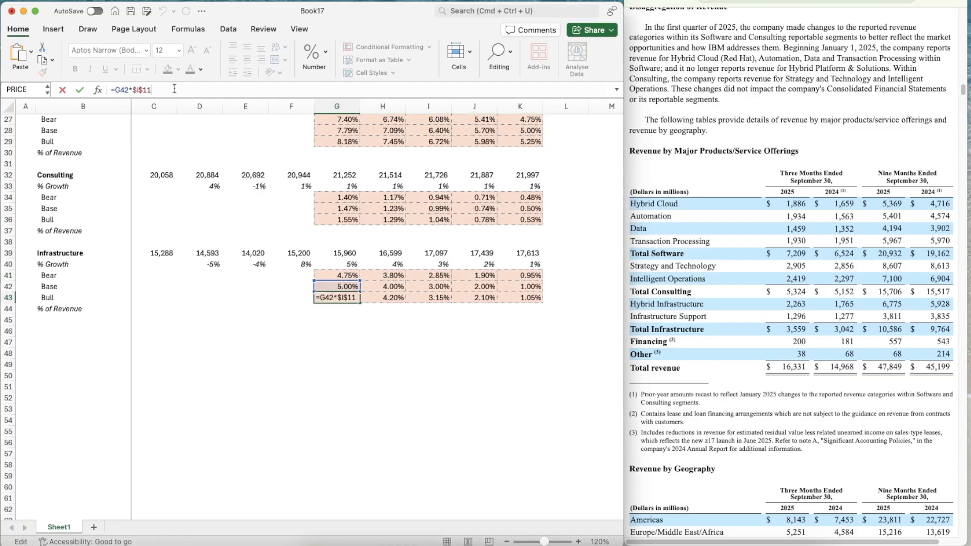
{"action": "type", "text": "2"}
{"action": "key", "text": "ctrl+Return"}
{"action": "key", "text": "super+c"}
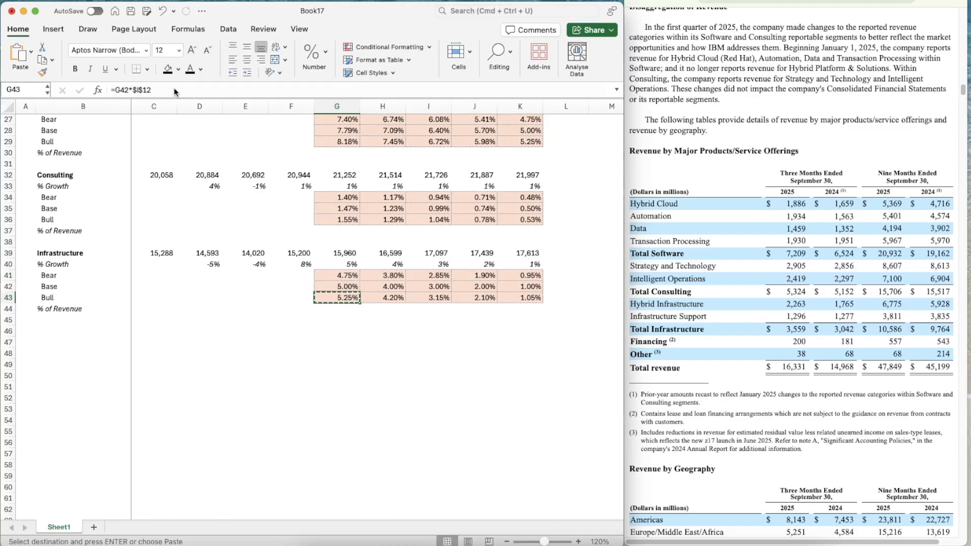
{"action": "key", "text": "shift+Right"}
{"action": "key", "text": "shift+Right"}
{"action": "key", "text": "shift+Right"}
{"action": "key", "text": "shift+Right"}
{"action": "key", "text": "super+v"}
Point the Infrastructure growth formula in G40 at its own switch with =OFFSET(G40,$C$12,0)
{"action": "key", "text": "Left"}
{"action": "key", "text": "Left"}
{"action": "key", "text": "Left"}
{"action": "key", "text": "Up"}
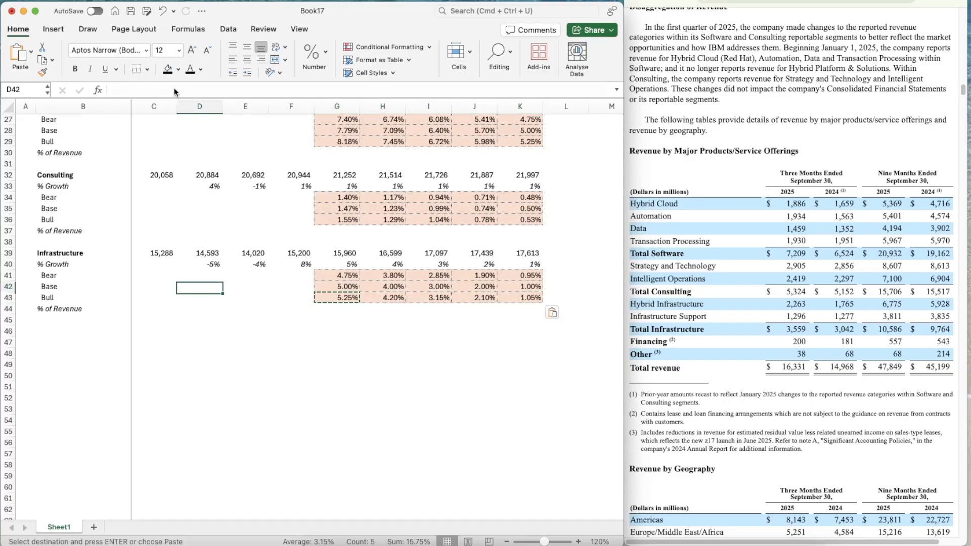
{"action": "key", "text": "Right"}
{"action": "key", "text": "Up"}
{"action": "key", "text": "Up"}
{"action": "key", "text": "Right"}
{"action": "key", "text": "Right"}
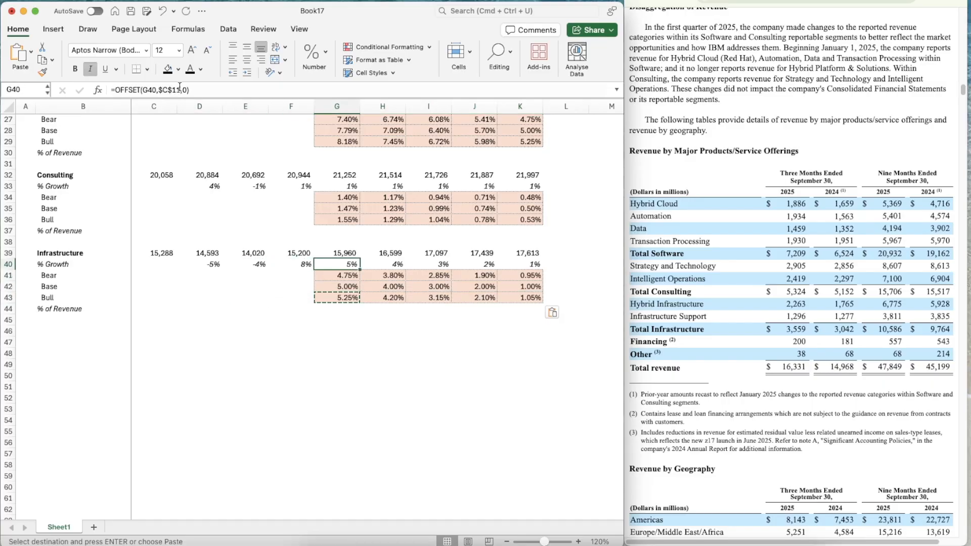
{"action": "left_click", "coordinate": [180, 87]}
{"action": "key", "text": "BackSpace"}
{"action": "type", "text": "2"}
{"action": "key", "text": "Return"}
{"action": "key", "text": "Up"}
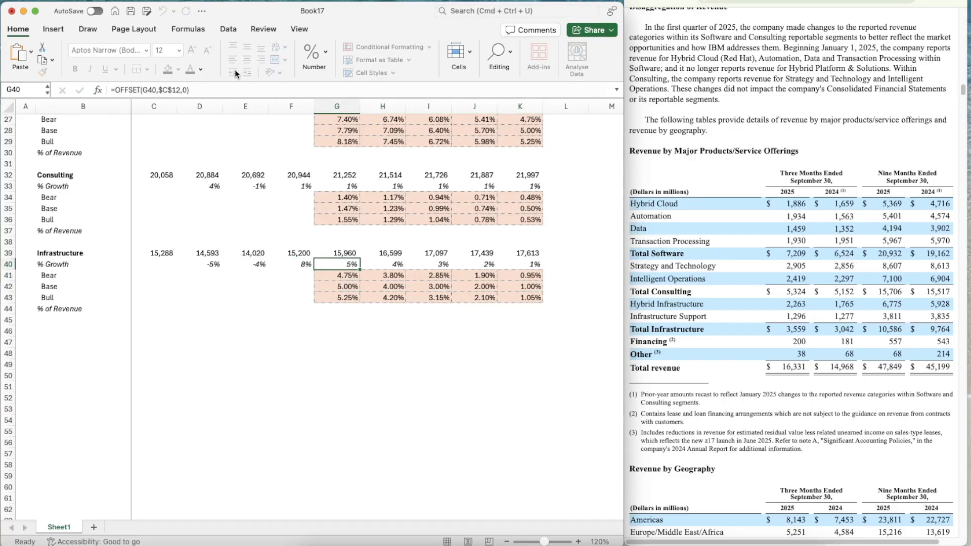
Copy the growth formula from G40 across the Infrastructure % Growth row to K40
{"action": "key", "text": "super+c"}
{"action": "key", "text": "shift+Right"}
{"action": "key", "text": "shift+Right"}
{"action": "key", "text": "shift+Right"}
{"action": "key", "text": "shift+Right"}
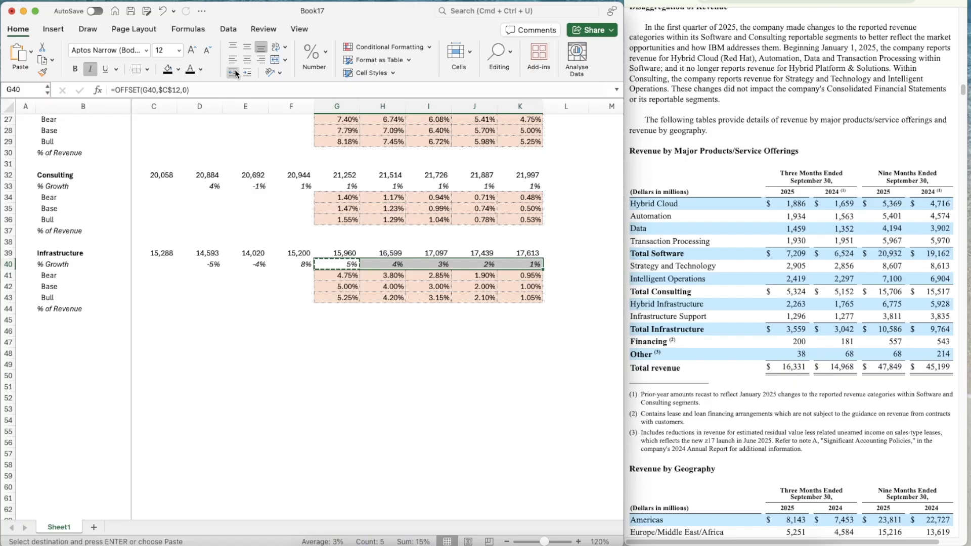
{"action": "key", "text": "super+v"}
Copy the Consulting block B32:K37 and paste it at B46 below the Infrastructure block
{"action": "key", "text": "Down"}
{"action": "key", "text": "Down"}
{"action": "key", "text": "Down"}
{"action": "key", "text": "Down"}
{"action": "key", "text": "Down"}
{"action": "key", "text": "Down"}
{"action": "key", "text": "Left"}
{"action": "key", "text": "Left"}
{"action": "key", "text": "Left"}
{"action": "key", "text": "Left"}
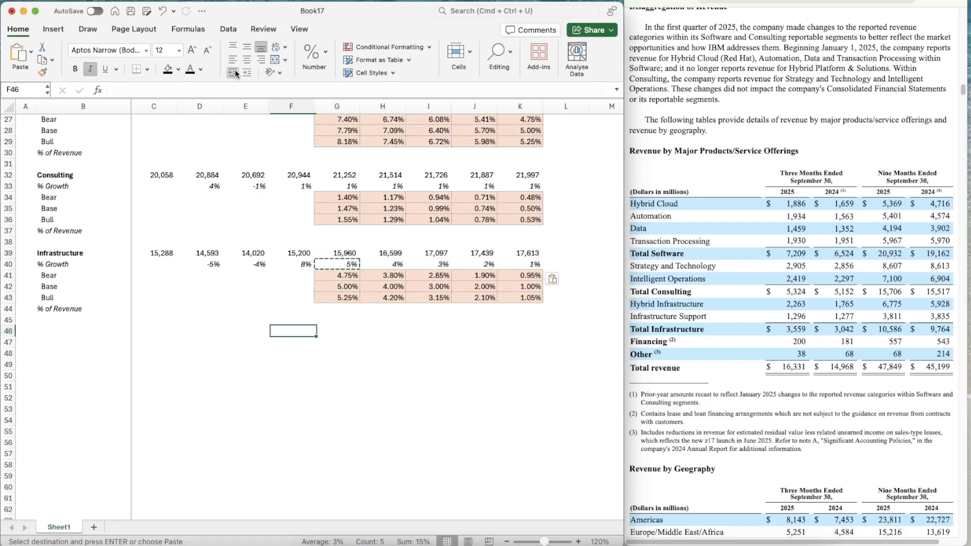
{"action": "key", "text": "Left"}
{"action": "key", "text": "Up"}
{"action": "key", "text": "Up"}
{"action": "key", "text": "Up"}
{"action": "key", "text": "Up"}
{"action": "key", "text": "Up"}
{"action": "key", "text": "Up"}
{"action": "key", "text": "Up"}
{"action": "key", "text": "Up"}
{"action": "key", "text": "Up"}
{"action": "key", "text": "Up"}
{"action": "key", "text": "Up"}
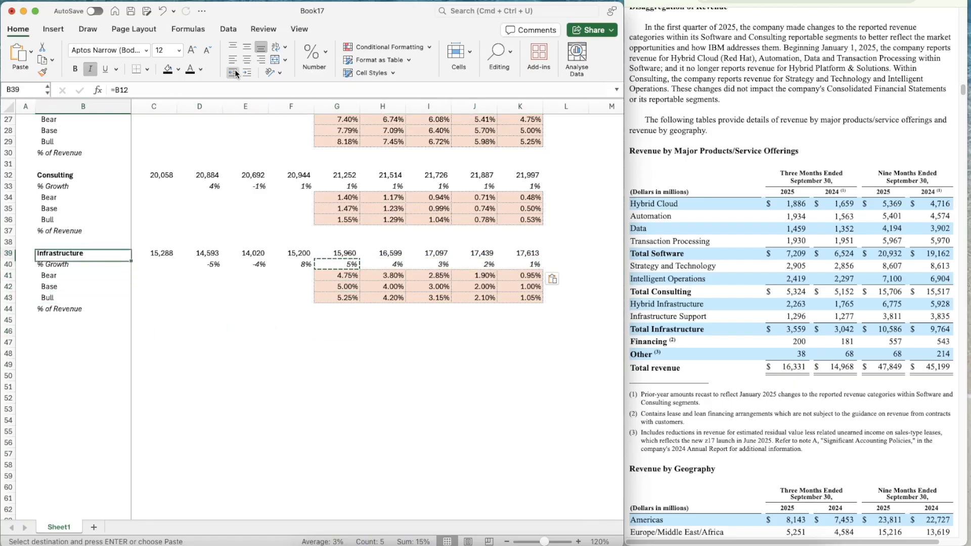
{"action": "key", "text": "Up"}
{"action": "key", "text": "Up"}
{"action": "key", "text": "Up"}
{"action": "key", "text": "shift+Down"}
{"action": "key", "text": "shift+Down"}
{"action": "key", "text": "shift+Down"}
{"action": "key", "text": "shift+Down"}
{"action": "key", "text": "shift+Down"}
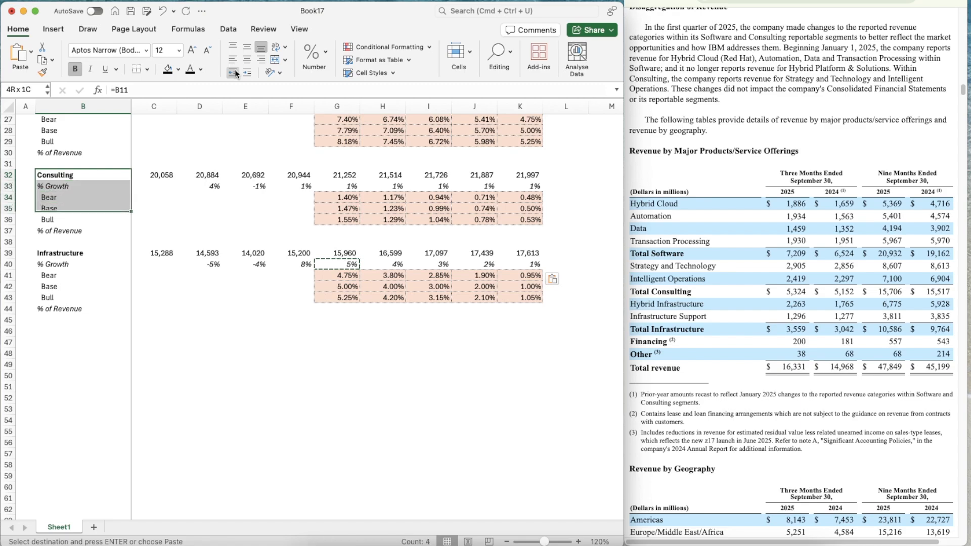
{"action": "key", "text": "shift+Right"}
{"action": "key", "text": "shift+Right"}
{"action": "key", "text": "shift+Right"}
{"action": "key", "text": "shift+Right"}
{"action": "key", "text": "shift+Right"}
{"action": "key", "text": "shift+Right"}
{"action": "key", "text": "shift+Right"}
{"action": "key", "text": "shift+Right"}
{"action": "key", "text": "shift+Right"}
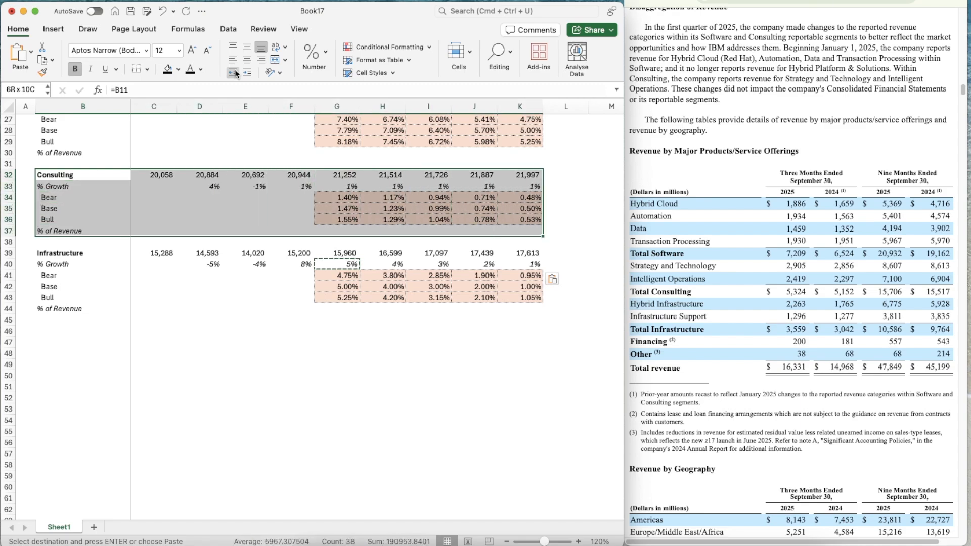
{"action": "key", "text": "super+c"}
{"action": "key", "text": "Down"}
{"action": "key", "text": "Down"}
{"action": "key", "text": "Down"}
{"action": "key", "text": "Down"}
{"action": "key", "text": "Down"}
{"action": "key", "text": "Down"}
{"action": "key", "text": "Down"}
{"action": "key", "text": "Down"}
{"action": "key", "text": "Down"}
{"action": "key", "text": "Down"}
{"action": "key", "text": "Down"}
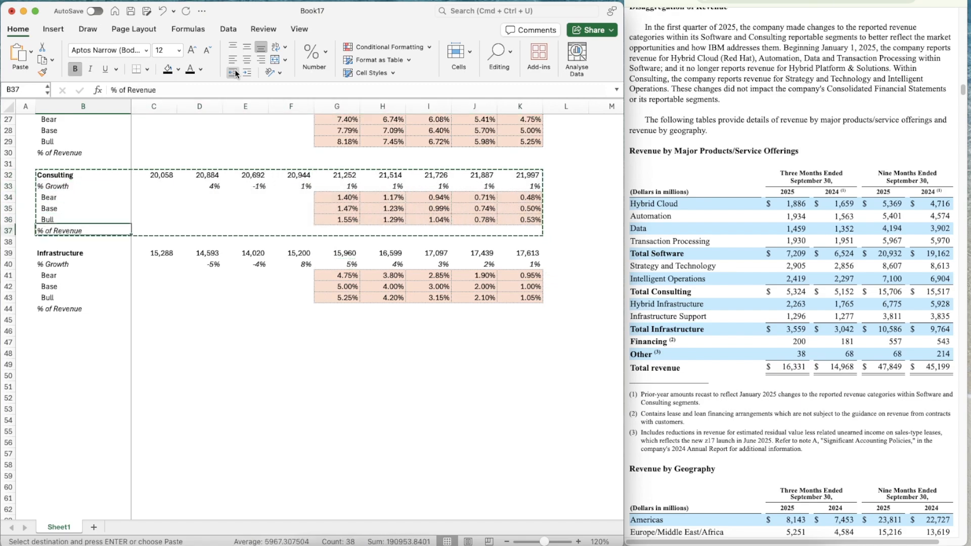
{"action": "key", "text": "Down"}
{"action": "key", "text": "Down"}
{"action": "key", "text": "Down"}
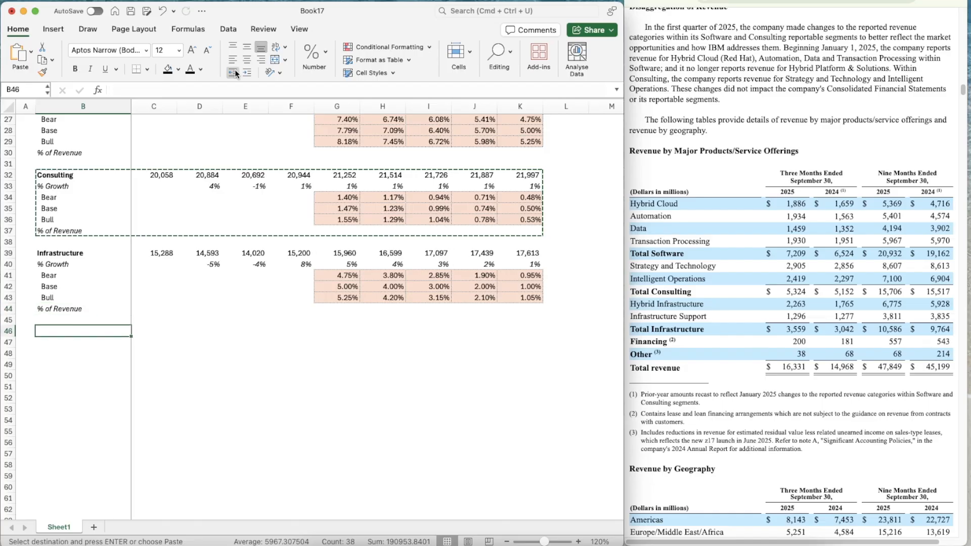
{"action": "key", "text": "super+v"}
Enter Financing as the new block's heading in B46
{"action": "type", "text": "Financing"}
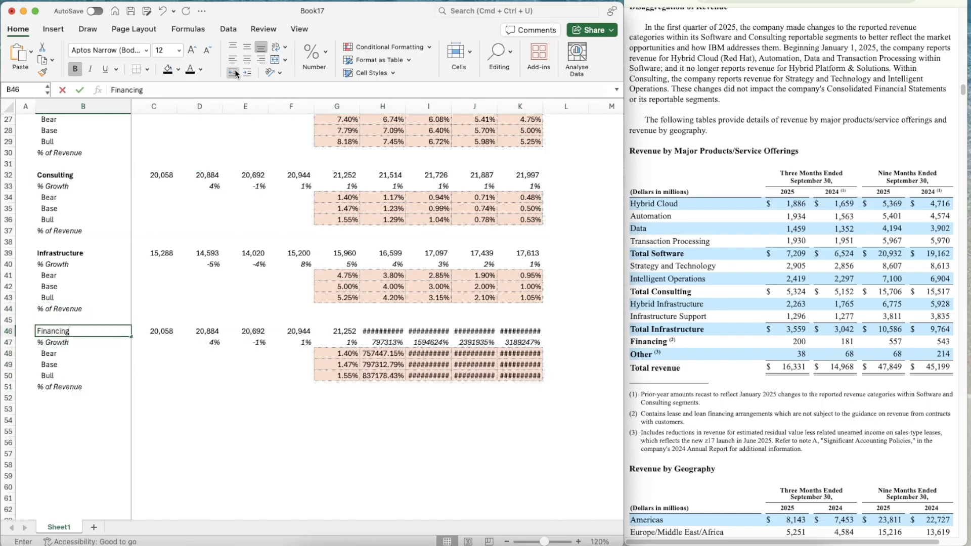
{"action": "key", "text": "Return"}
{"action": "key", "text": "Up"}
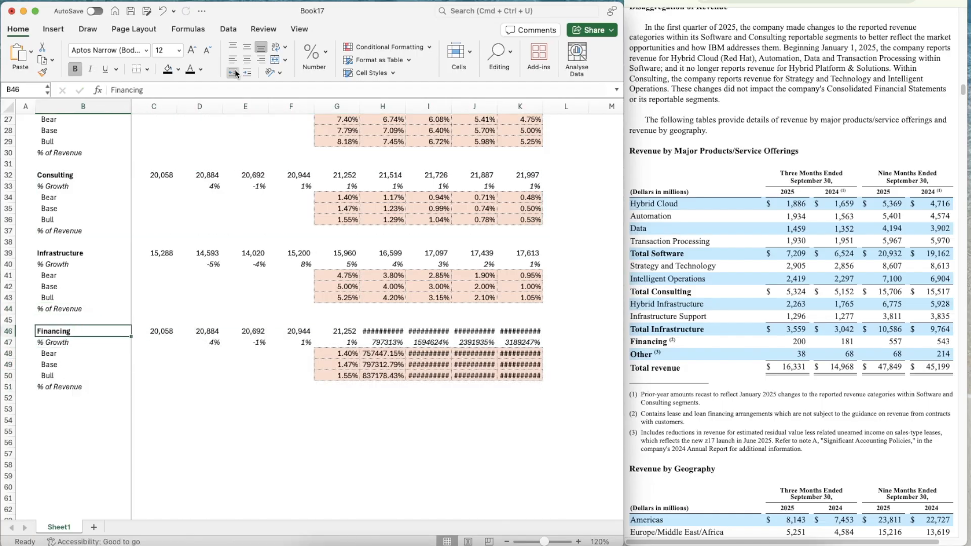
Link the heading in B46 to the Financing segment name in the assumptions with =B13
{"action": "type", "text": "=B13"}
{"action": "key", "text": "Escape"}
{"action": "key", "text": "Up"}
{"action": "key", "text": "Up"}
{"action": "key", "text": "Up"}
{"action": "key", "text": "Up"}
{"action": "key", "text": "Up"}
{"action": "key", "text": "Up"}
{"action": "key", "text": "Up"}
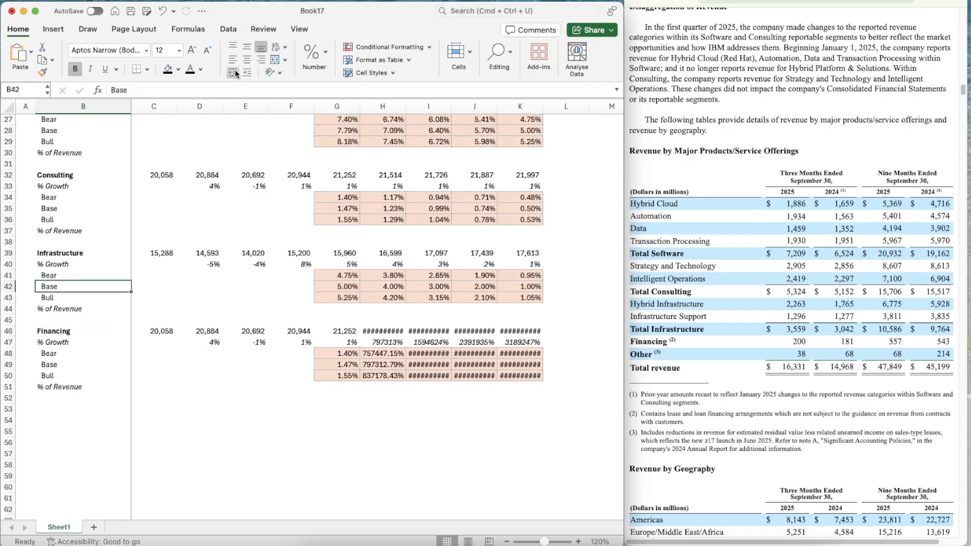
{"action": "key", "text": "Down"}
{"action": "key", "text": "Down"}
{"action": "key", "text": "Down"}
{"action": "key", "text": "Down"}
{"action": "key", "text": "Down"}
{"action": "key", "text": "Down"}
{"action": "key", "text": "Down"}
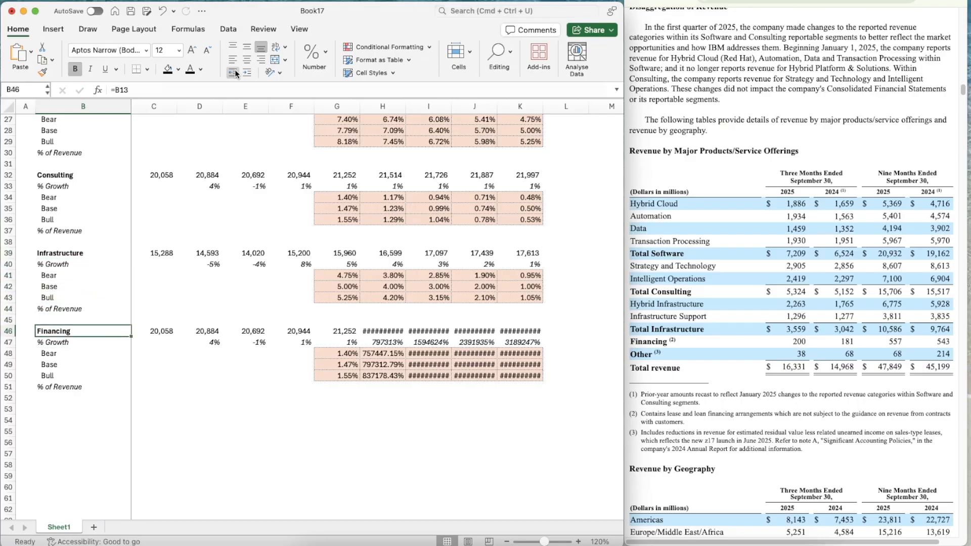
Enter the Financing revenues from the annual report: 645 for 2022, 741 for 2023 and 713 for 2024 in C46:E46
{"action": "key", "text": "Right"}
{"action": "key", "text": "super+Tab"}
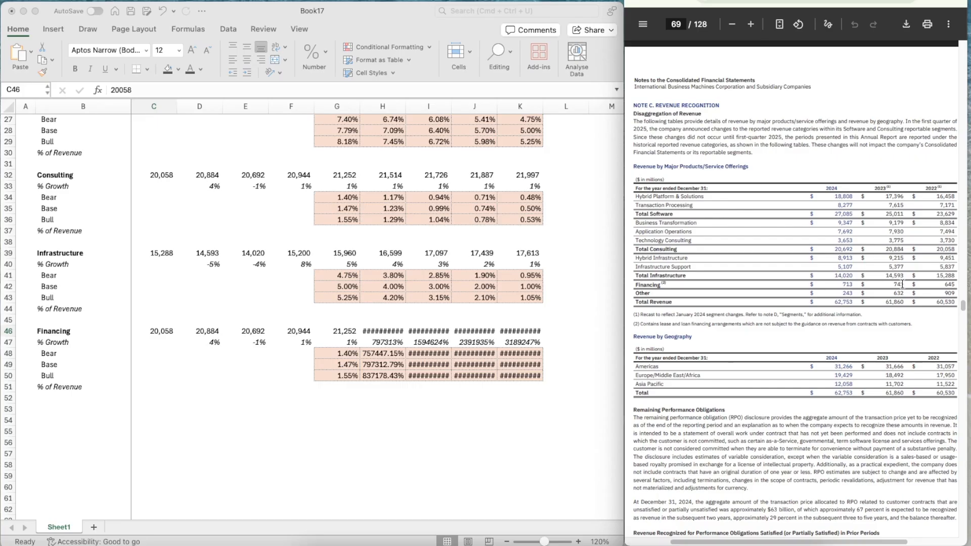
{"action": "left_click", "coordinate": [162, 332]}
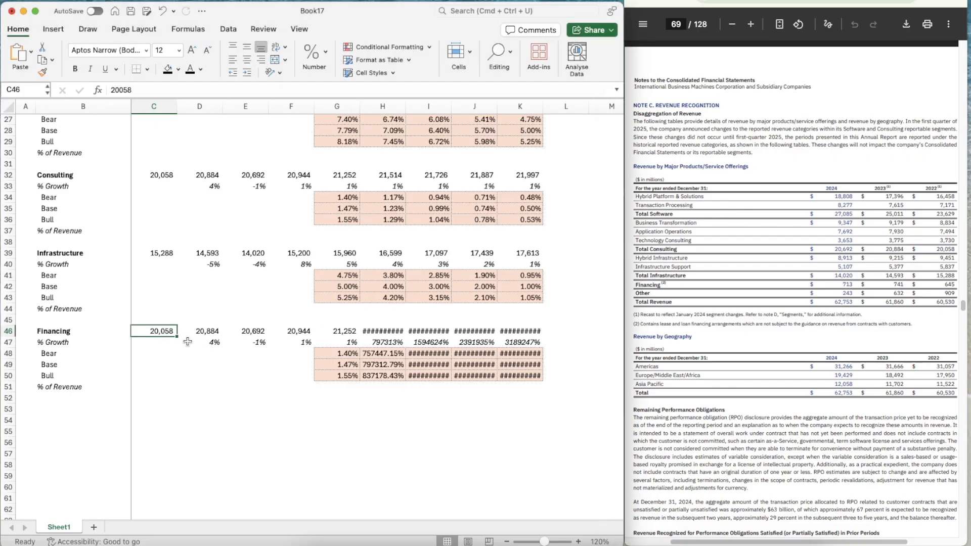
{"action": "type", "text": "645"}
{"action": "key", "text": "Tab"}
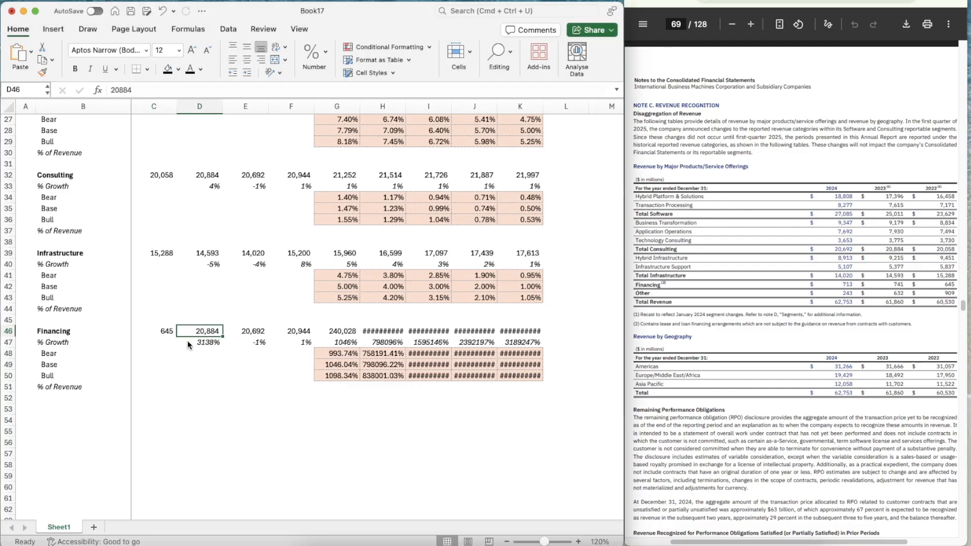
{"action": "type", "text": "741"}
{"action": "key", "text": "Tab"}
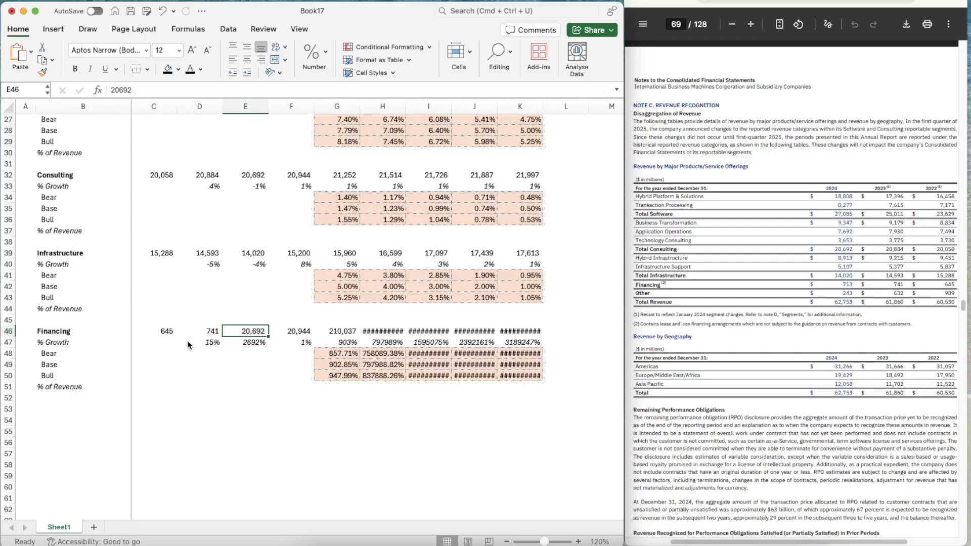
{"action": "type", "text": "713"}
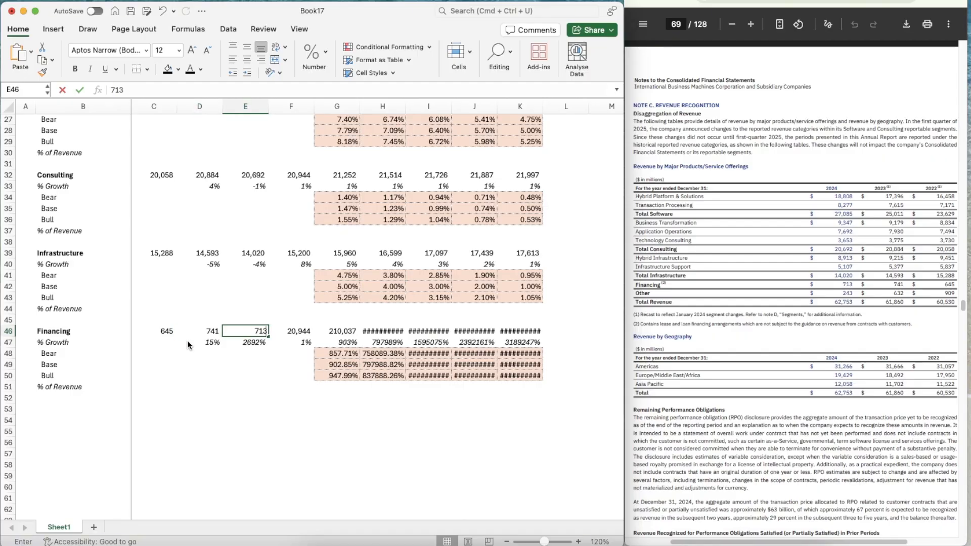
{"action": "key", "text": "Tab"}
Calculate the full-year to nine-month 2024 Financing ratio in scratch cell E50 with =E46/543, using the quarterly report's figure
{"action": "left_click", "coordinate": [727, 1]}
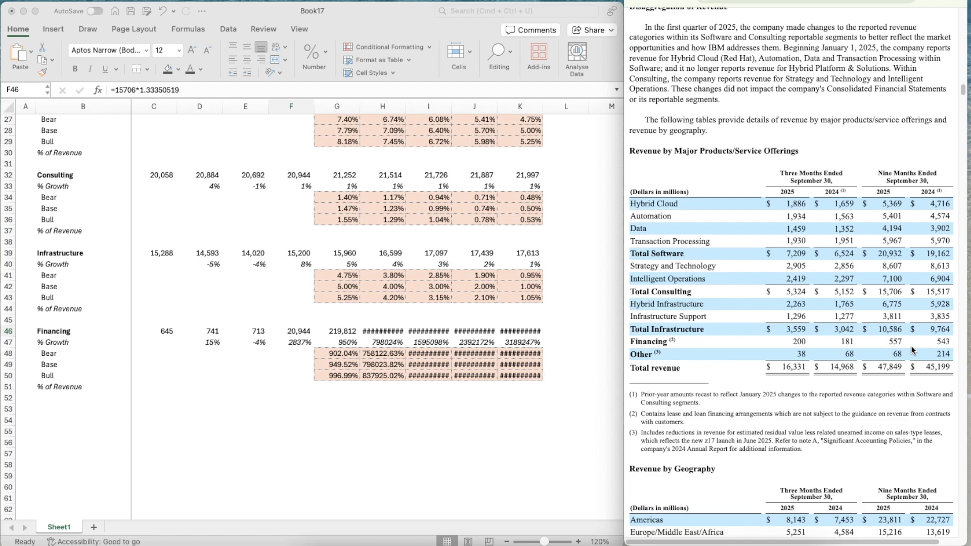
{"action": "left_click", "coordinate": [250, 378]}
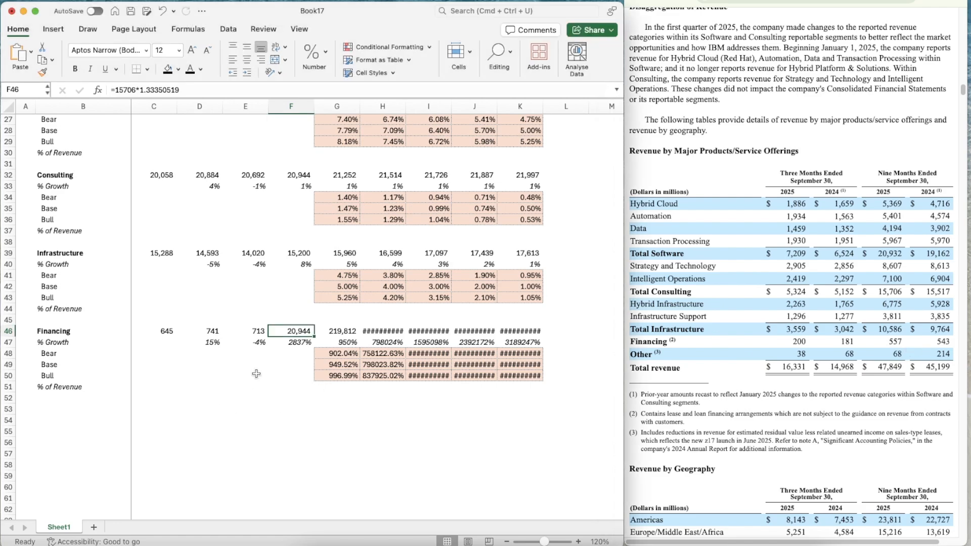
{"action": "left_click", "coordinate": [256, 374]}
{"action": "type", "text": "="}
{"action": "key", "text": "Up"}
{"action": "key", "text": "Up"}
{"action": "key", "text": "Up"}
{"action": "key", "text": "Up"}
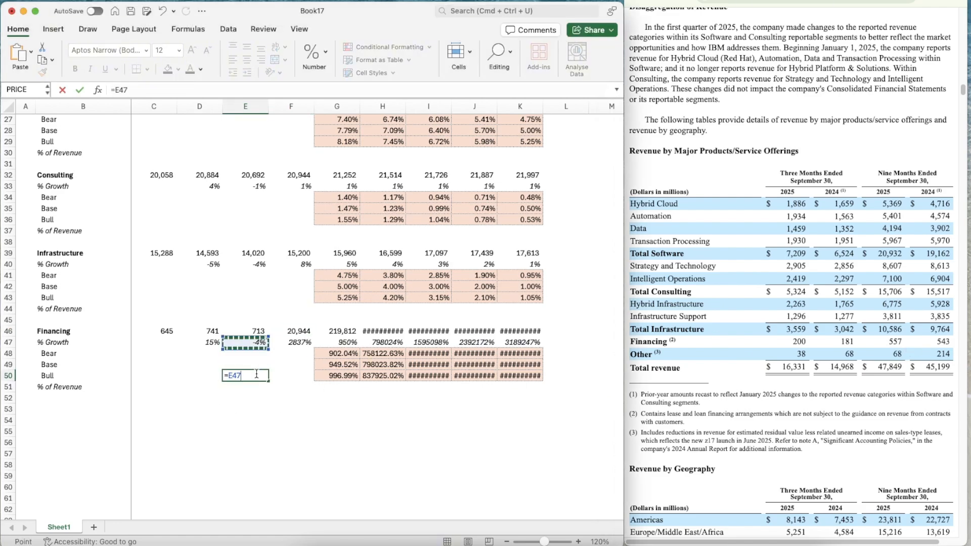
{"action": "type", "text": "/54"}
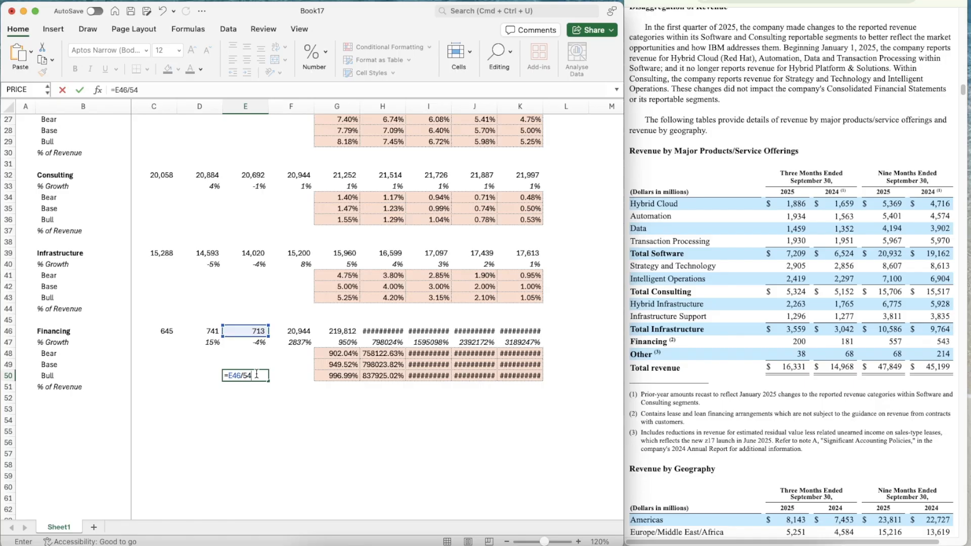
{"action": "key", "text": "Tab"}
Estimate 2025 Financing revenue in F46 with =557*1.31307551
{"action": "key", "text": "Right"}
{"action": "key", "text": "Up"}
{"action": "key", "text": "Up"}
{"action": "key", "text": "Up"}
{"action": "key", "text": "Left"}
{"action": "key", "text": "Up"}
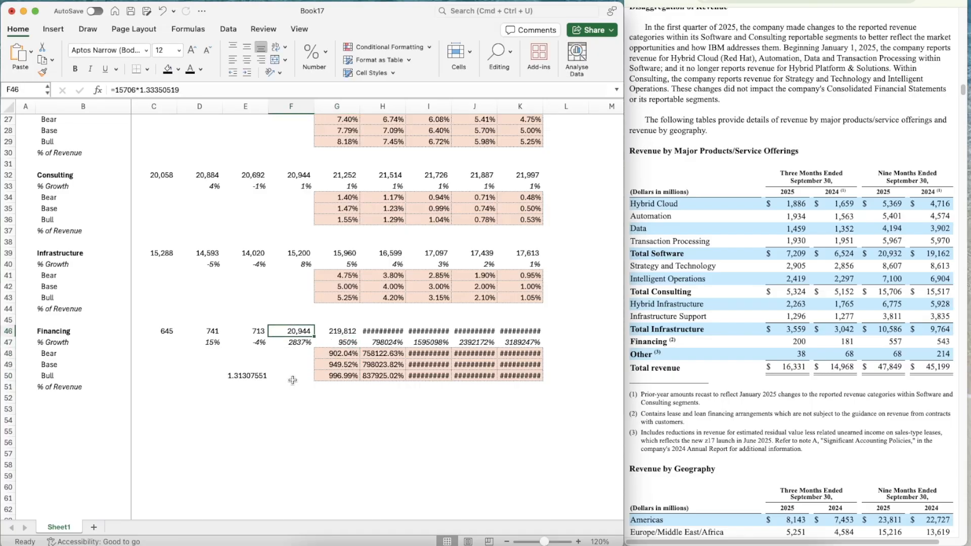
{"action": "type", "text": "=557*1.313"}
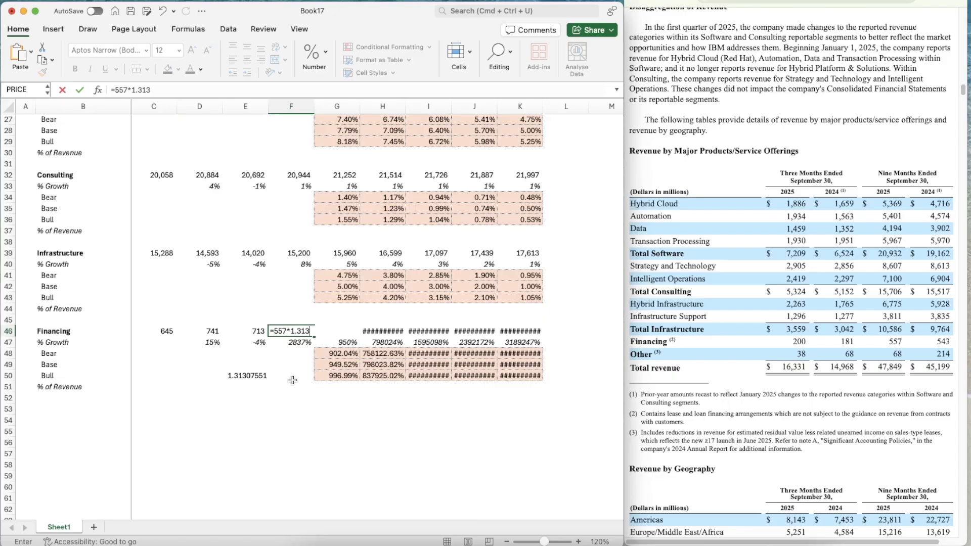
{"action": "type", "text": "07551"}
{"action": "key", "text": "Return"}
Delete the scratch ratio from E50
{"action": "key", "text": "Up"}
{"action": "key", "text": "Left"}
{"action": "key", "text": "Down"}
{"action": "key", "text": "Down"}
{"action": "key", "text": "Down"}
{"action": "key", "text": "Down"}
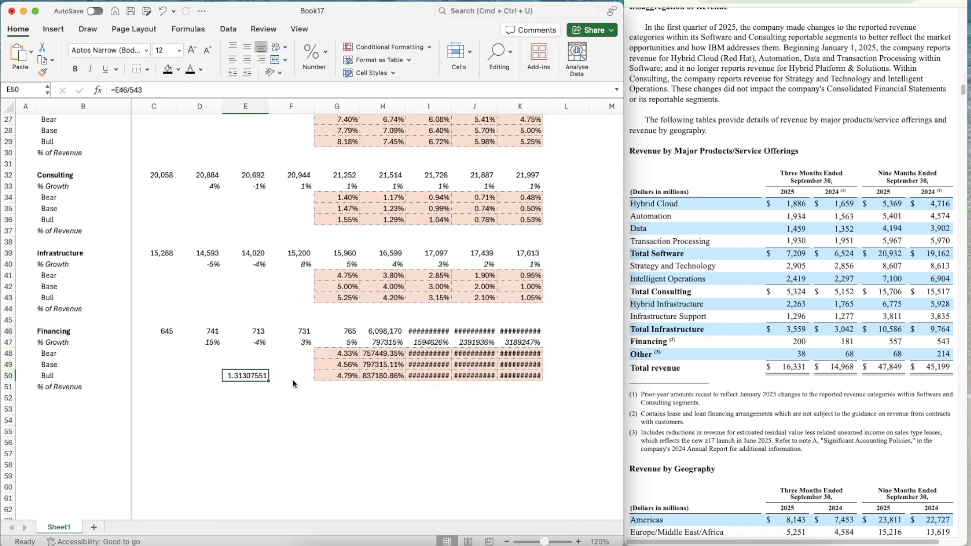
{"action": "key", "text": "Delete"}
Set the Financing Base growth assumption in G13 to 3%
{"action": "key", "text": "Right"}
{"action": "key", "text": "Right"}
{"action": "key", "text": "Right"}
{"action": "key", "text": "Right"}
{"action": "key", "text": "Up"}
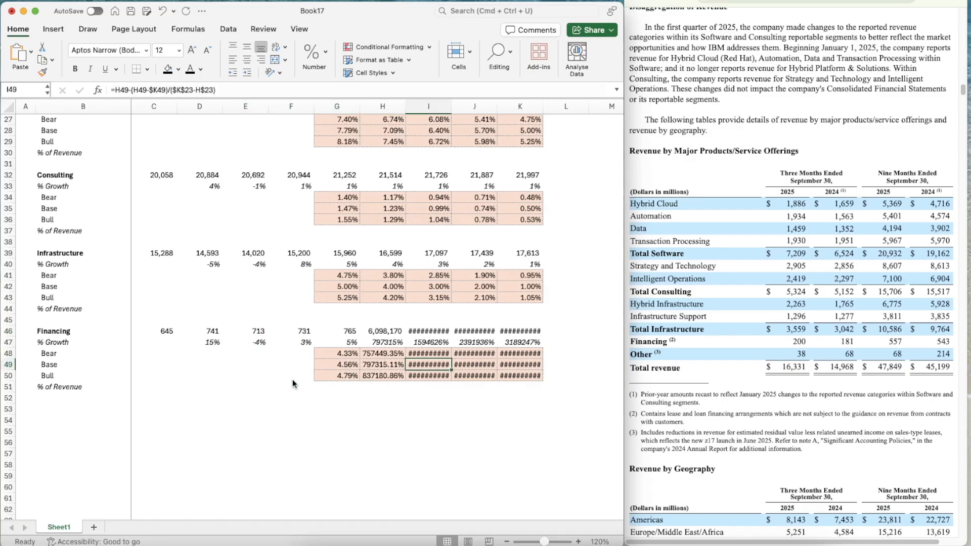
{"action": "key", "text": "Right"}
{"action": "key", "text": "Right"}
{"action": "scroll", "coordinate": [435, 261], "scroll_direction": "up", "scroll_amount": 10}
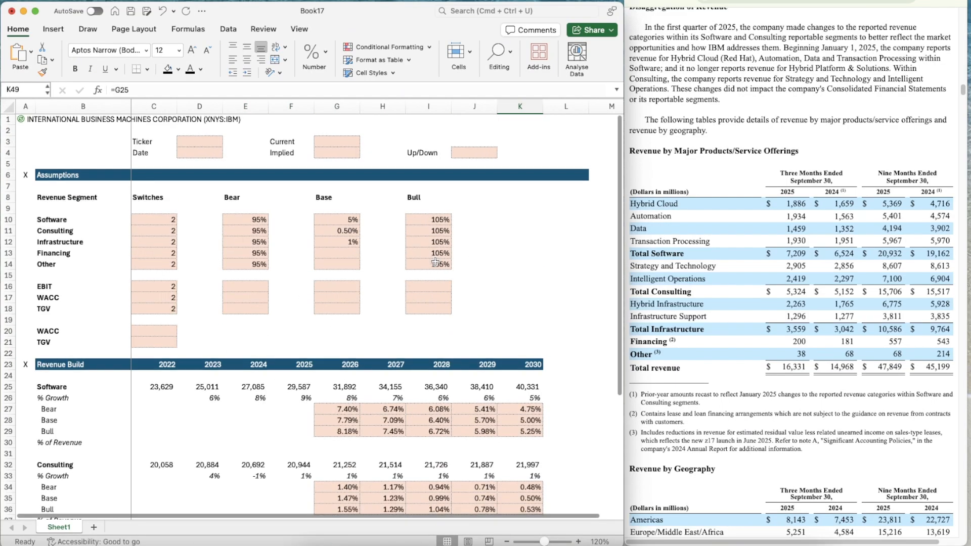
{"action": "left_click", "coordinate": [343, 256]}
{"action": "type", "text": "3%"}
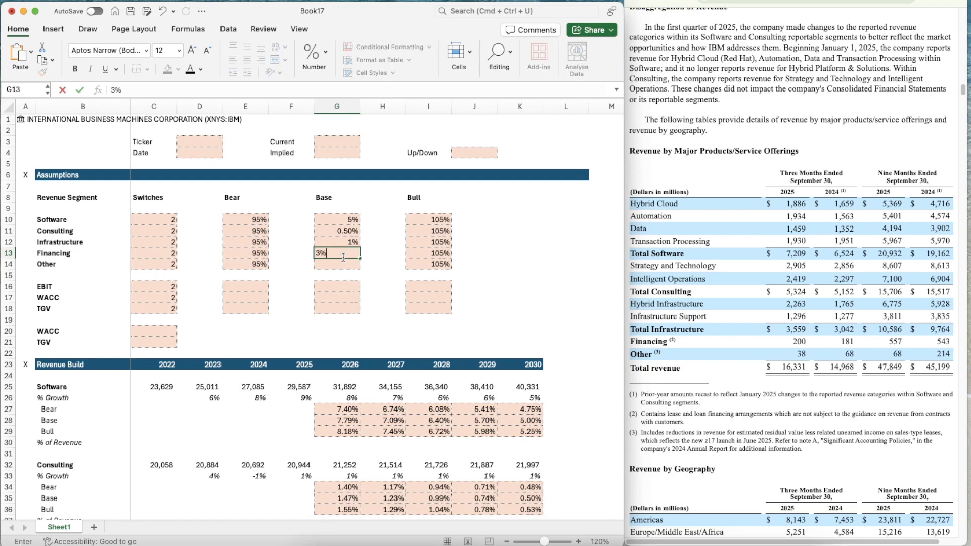
{"action": "key", "text": "Return"}
Link the 2030 Financing Base growth in K49 to the assumption with =G13
{"action": "scroll", "coordinate": [343, 257], "scroll_direction": "down", "scroll_amount": 9}
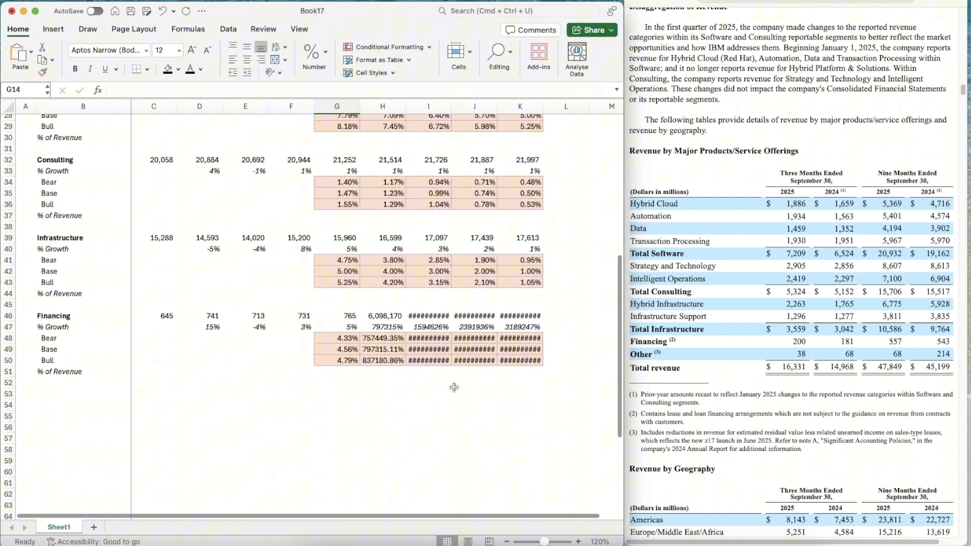
{"action": "left_click", "coordinate": [519, 350]}
{"action": "type", "text": "=g13"}
{"action": "key", "text": "Return"}
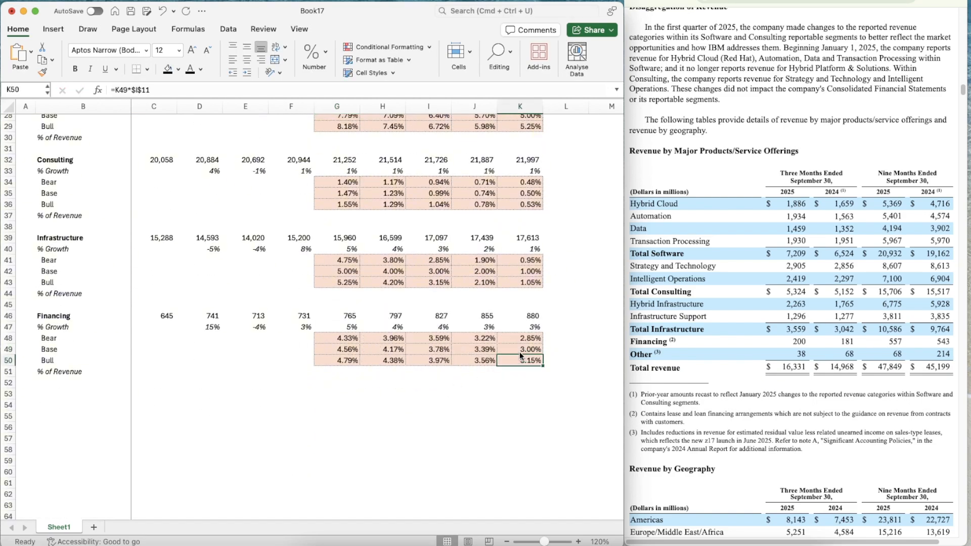
Change the Financing Bear formula in G48 to =G49*$E$13 and copy it across to K48
{"action": "key", "text": "Left"}
{"action": "key", "text": "Left"}
{"action": "key", "text": "Left"}
{"action": "key", "text": "Left"}
{"action": "key", "text": "Up"}
{"action": "key", "text": "Up"}
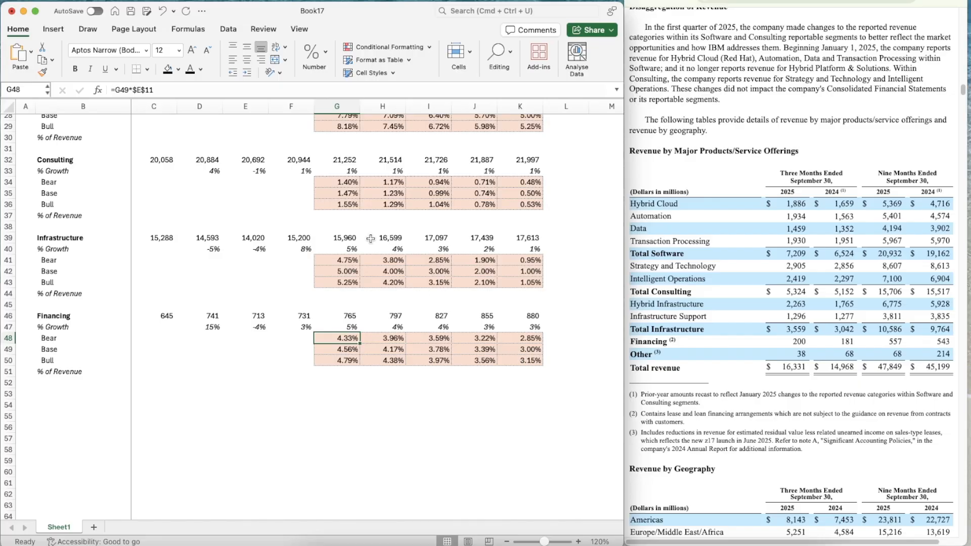
{"action": "left_click", "coordinate": [189, 89]}
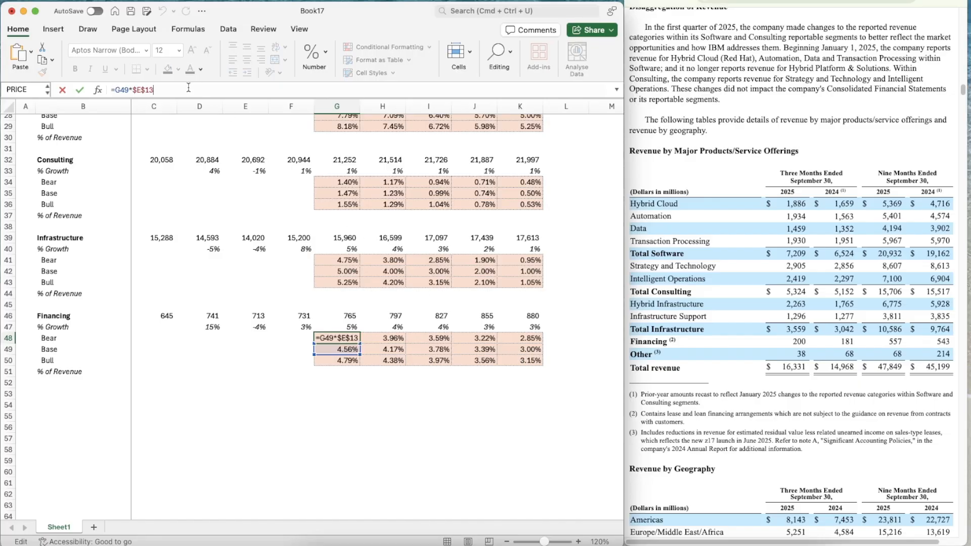
{"action": "key", "text": "ctrl+Return"}
{"action": "key", "text": "super+c"}
{"action": "key", "text": "shift+Right"}
{"action": "key", "text": "shift+Right"}
{"action": "key", "text": "shift+Right"}
{"action": "key", "text": "shift+Right"}
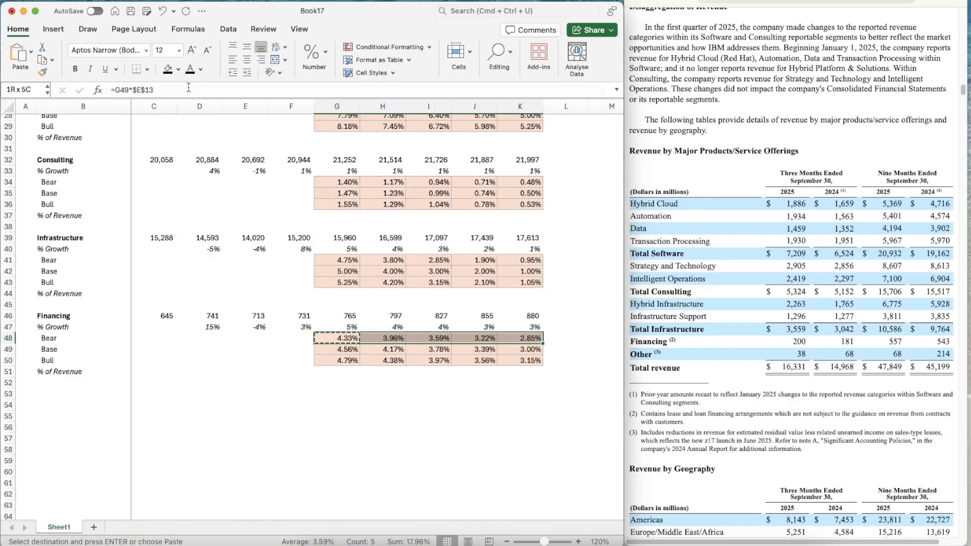
{"action": "key", "text": "super+v"}
Change the Financing Bull formula in G50 to =G49*$I$13 and copy it across to K50
{"action": "key", "text": "Down"}
{"action": "key", "text": "Down"}
{"action": "key", "text": "Down"}
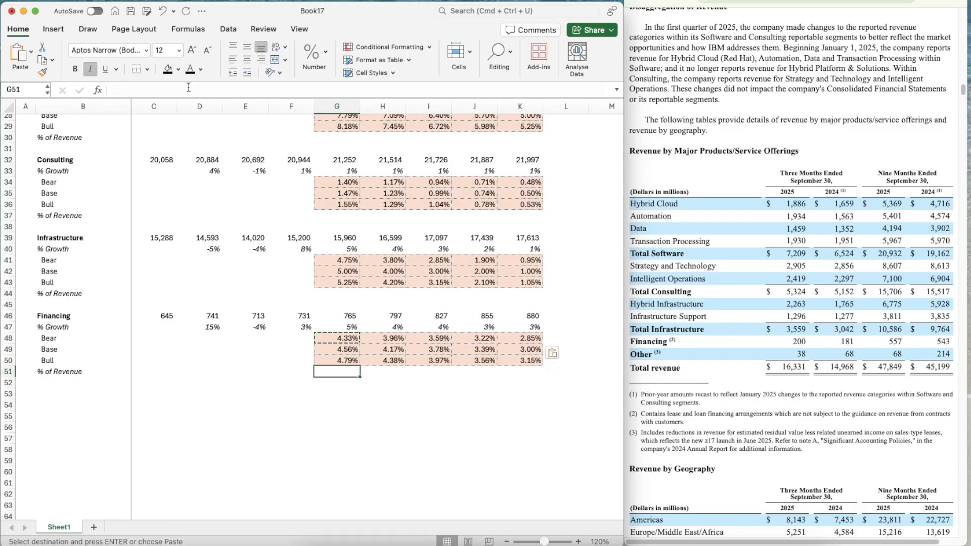
{"action": "key", "text": "Up"}
{"action": "left_click", "coordinate": [162, 89]}
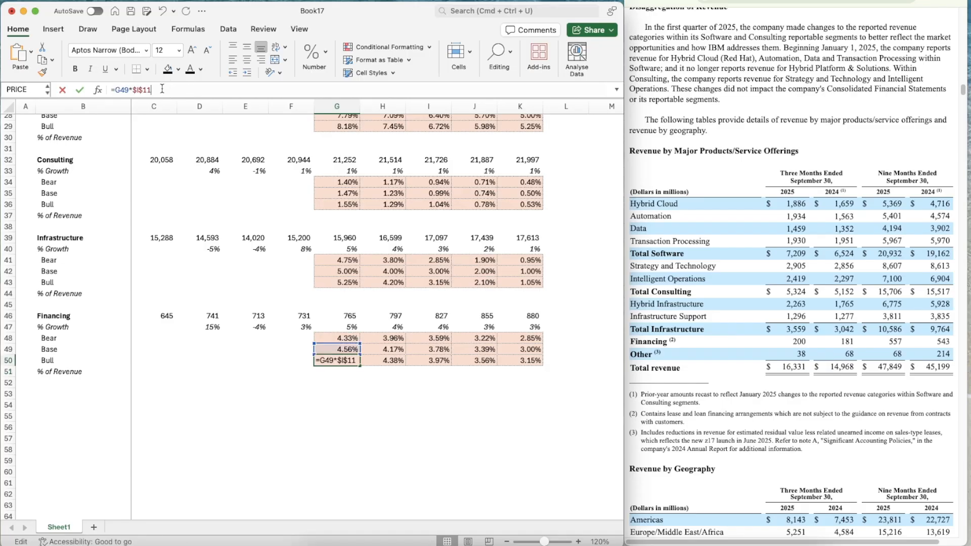
{"action": "key", "text": "ctrl+Return"}
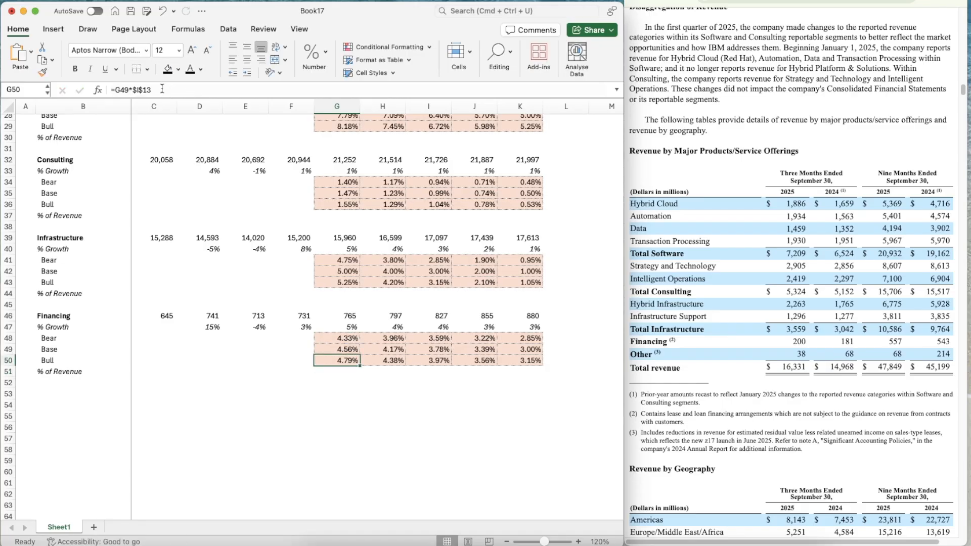
{"action": "key", "text": "super+c"}
{"action": "key", "text": "shift+Right"}
{"action": "key", "text": "shift+Right"}
{"action": "key", "text": "shift+Right"}
{"action": "key", "text": "shift+Right"}
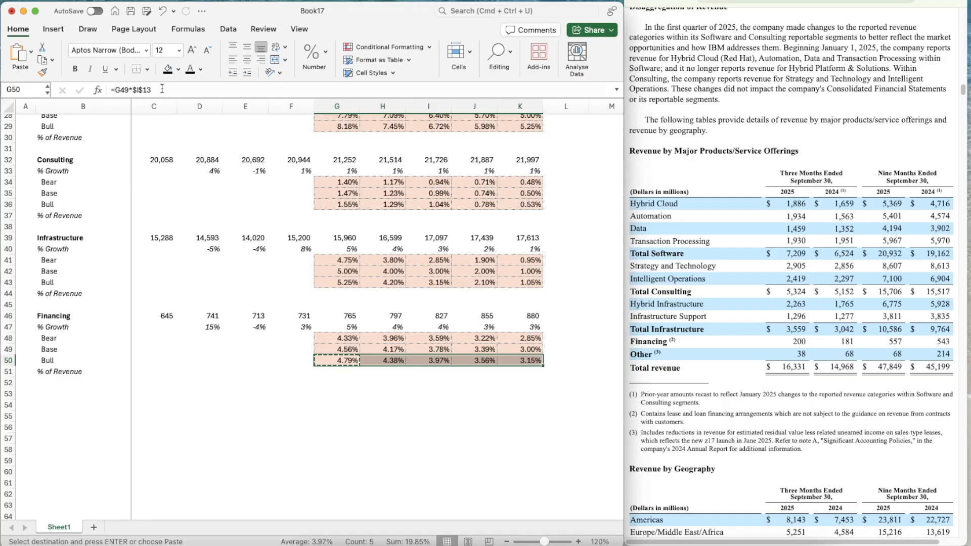
Point the Financing growth formula in G47 to its own switch with =OFFSET(G47,$C$13,0) and copy it across to K47
{"action": "key", "text": "Up"}
{"action": "key", "text": "Up"}
{"action": "key", "text": "Up"}
{"action": "left_click", "coordinate": [180, 90]}
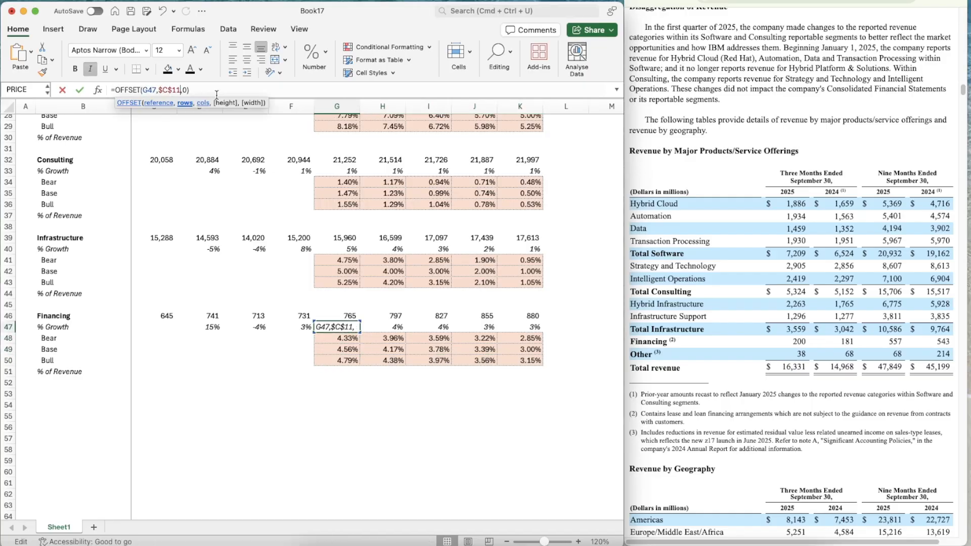
{"action": "key", "text": "ctrl+Return"}
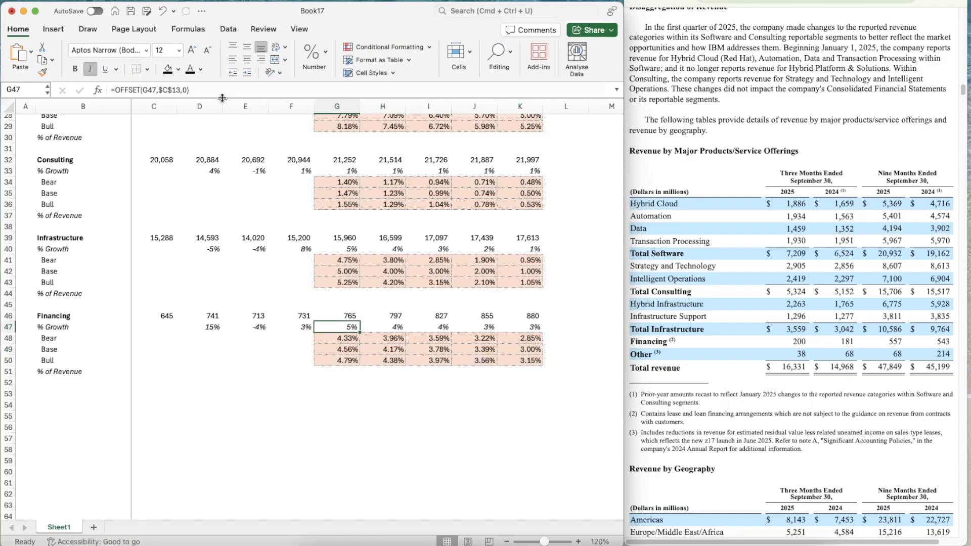
{"action": "key", "text": "super+c"}
{"action": "key", "text": "shift+Right"}
{"action": "key", "text": "shift+Right"}
{"action": "key", "text": "shift+Right"}
{"action": "key", "text": "shift+Right"}
{"action": "key", "text": "super+v"}
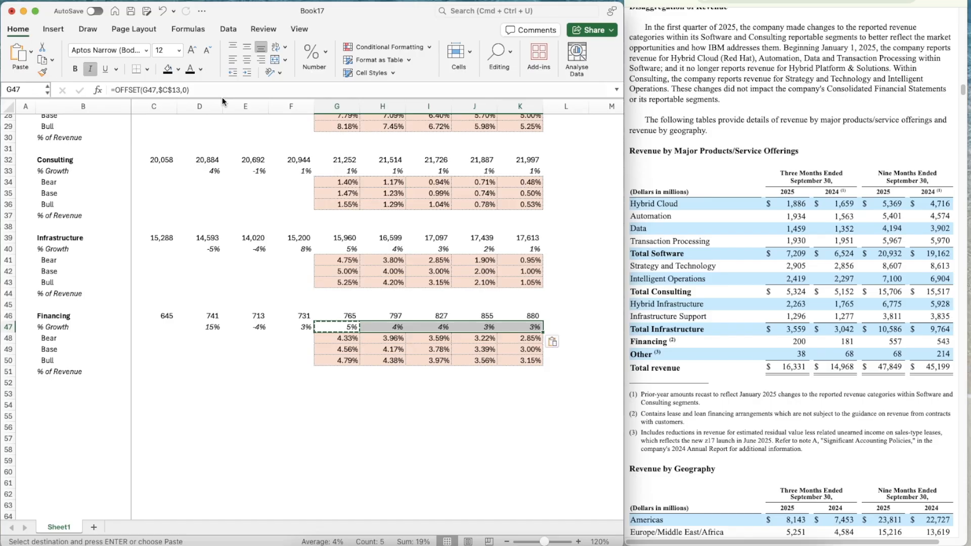
{"action": "key", "text": "Left"}
{"action": "key", "text": "Up"}
{"action": "key", "text": "Left"}
{"action": "key", "text": "Escape"}
Copy the Financing block B46:K51 and paste it at B53 below
{"action": "key", "text": "Down"}
{"action": "key", "text": "Down"}
{"action": "key", "text": "Down"}
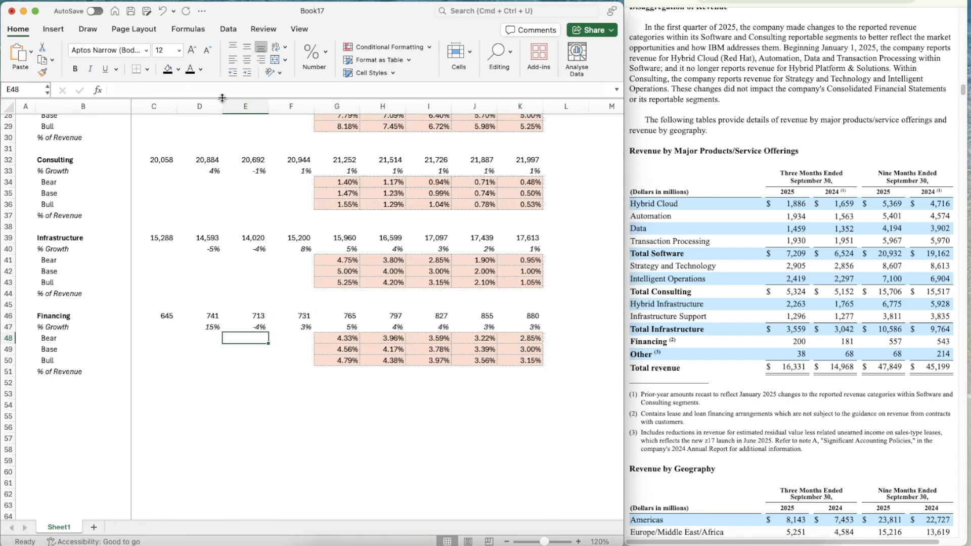
{"action": "scroll", "coordinate": [332, 221], "scroll_direction": "down", "scroll_amount": 5}
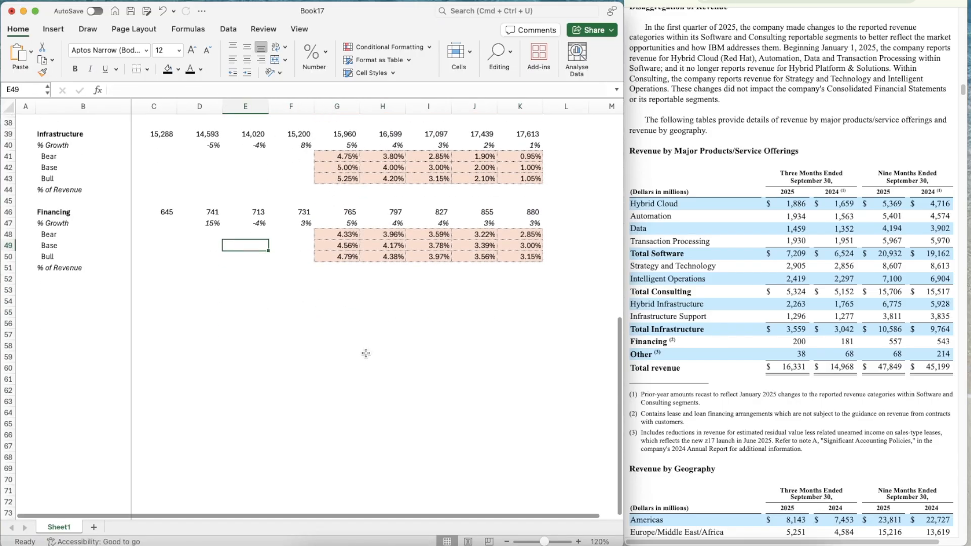
{"action": "left_click", "coordinate": [55, 213]}
{"action": "key", "text": "shift+Down"}
{"action": "key", "text": "shift+Down"}
{"action": "key", "text": "shift+Down"}
{"action": "key", "text": "shift+Down"}
{"action": "key", "text": "shift+Down"}
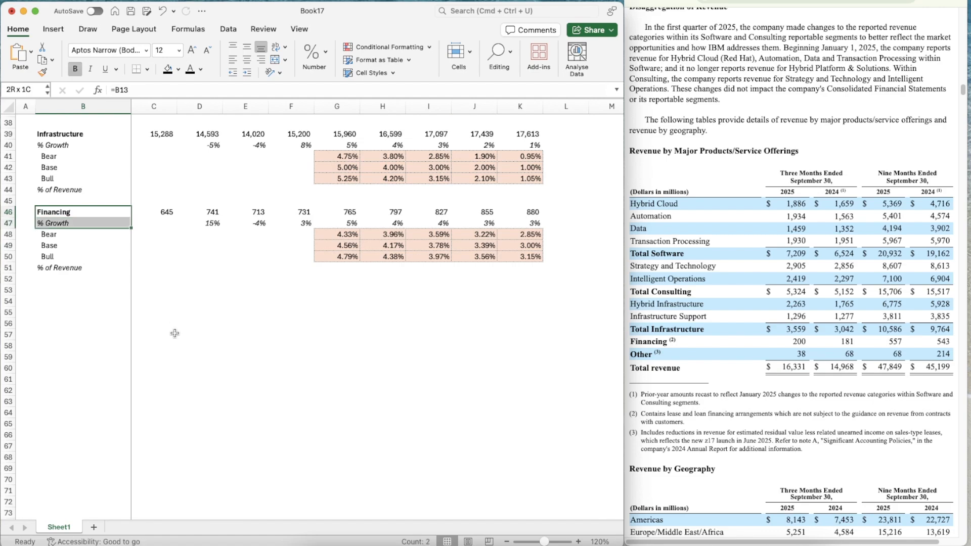
{"action": "key", "text": "shift+Right"}
{"action": "key", "text": "shift+Right"}
{"action": "key", "text": "shift+Right"}
{"action": "key", "text": "shift+Right"}
{"action": "key", "text": "shift+Right"}
{"action": "key", "text": "shift+Right"}
{"action": "key", "text": "shift+Right"}
{"action": "key", "text": "shift+Right"}
{"action": "key", "text": "shift+Right"}
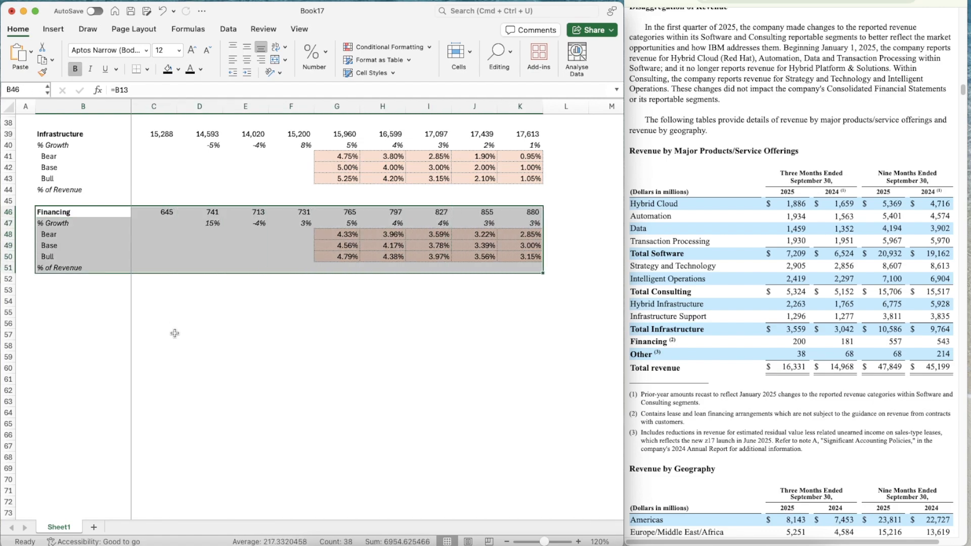
{"action": "key", "text": "super+c"}
{"action": "key", "text": "Down"}
{"action": "key", "text": "Down"}
{"action": "key", "text": "Down"}
{"action": "key", "text": "Down"}
{"action": "key", "text": "Down"}
{"action": "key", "text": "Down"}
{"action": "key", "text": "Down"}
{"action": "key", "text": "super+v"}
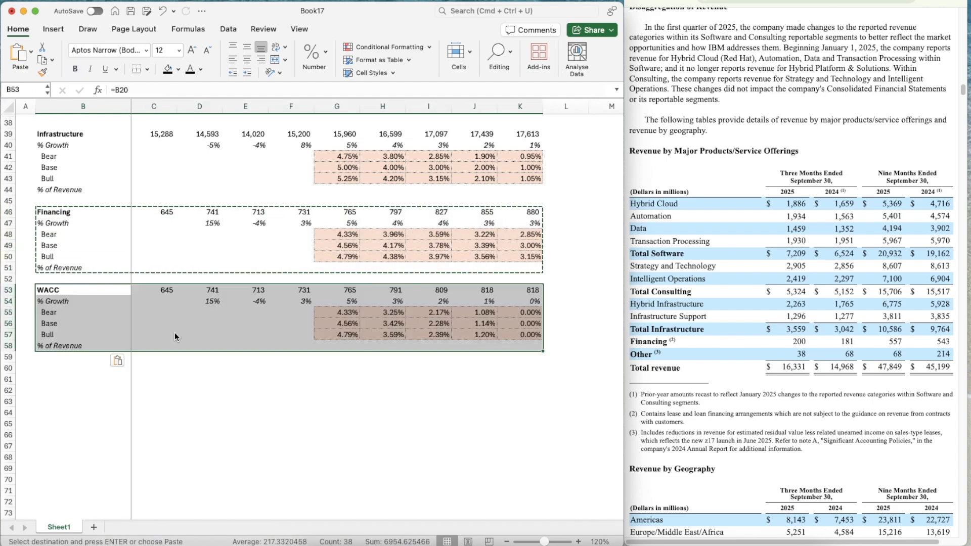
Link the new block's heading in B53 to the Other segment name in the assumptions with =B14
{"action": "type", "text": "Other"}
{"action": "key", "text": "Return"}
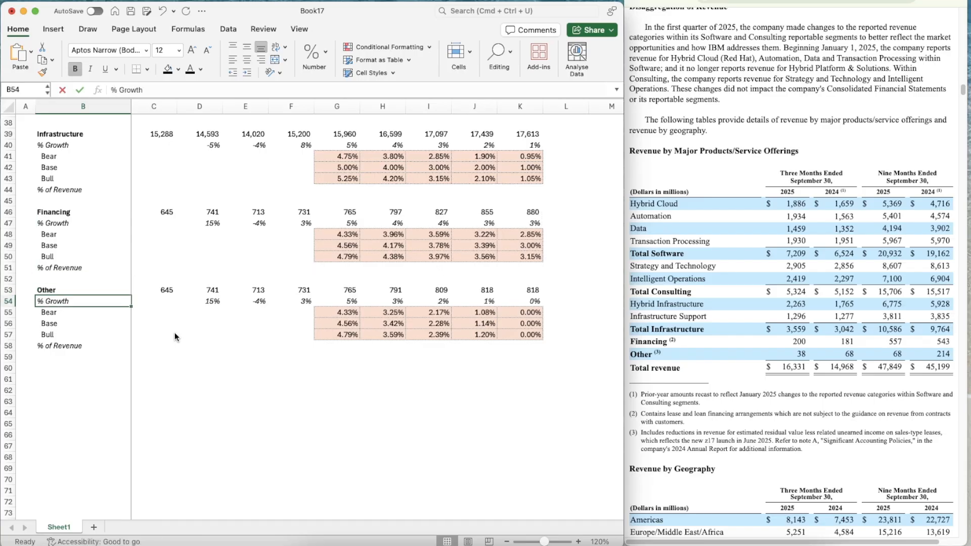
{"action": "key", "text": "Up"}
{"action": "type", "text": "=b14"}
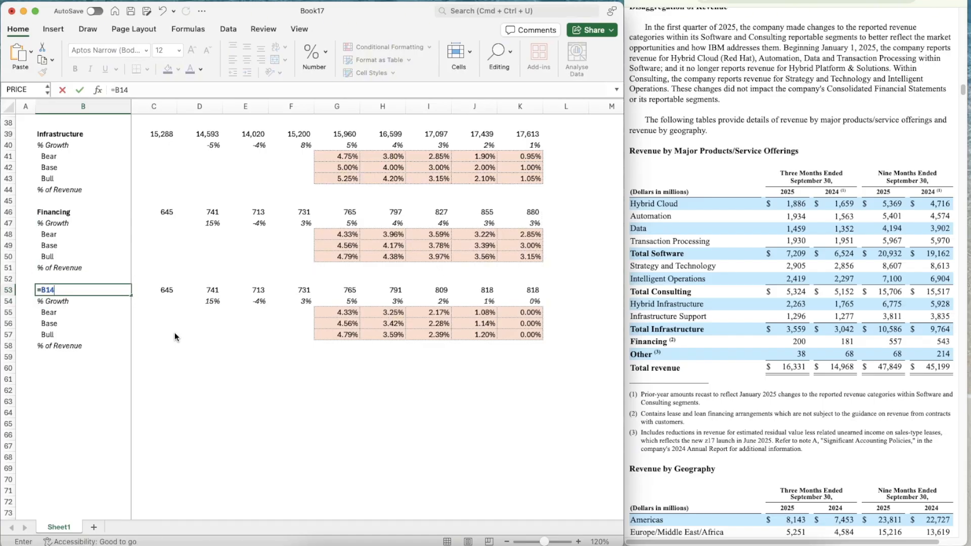
{"action": "key", "text": "Return"}
Replace the Other segment's 2022 to 2024 revenues in C53:E53 with 909, 632 and 243 from the annual report
{"action": "key", "text": "Down"}
{"action": "key", "text": "Right"}
{"action": "key", "text": "Right"}
{"action": "key", "text": "Up"}
{"action": "key", "text": "Left"}
{"action": "key", "text": "Up"}
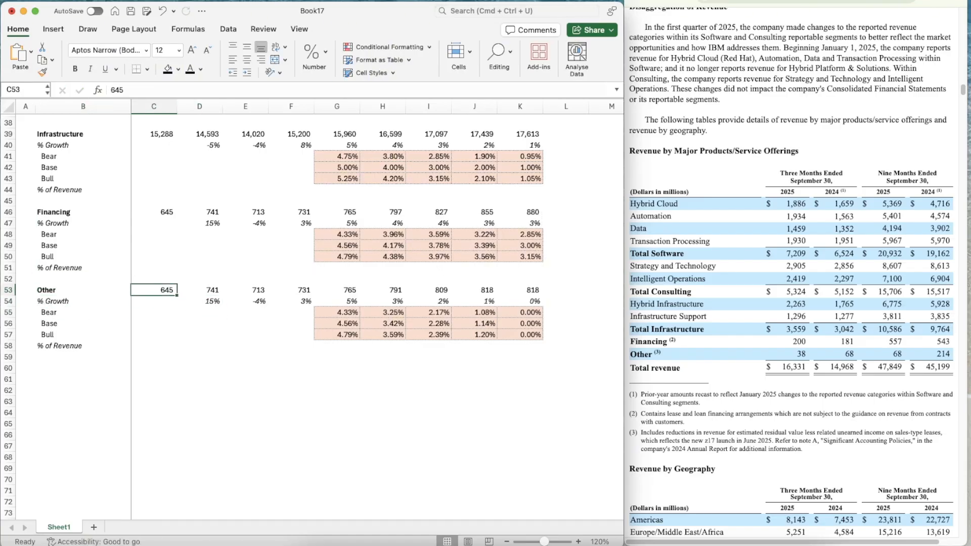
{"action": "left_click", "coordinate": [748, 0]}
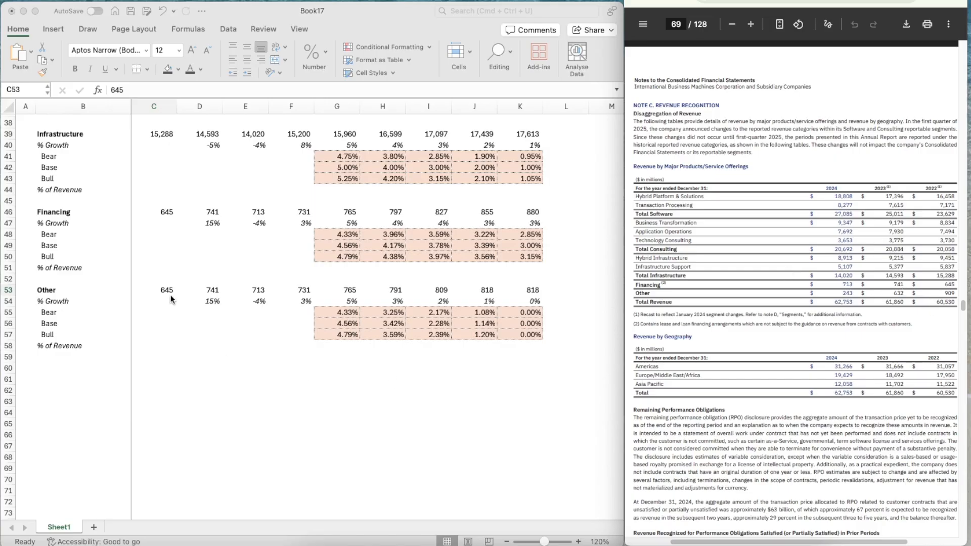
{"action": "left_click", "coordinate": [153, 293]}
{"action": "type", "text": "909"}
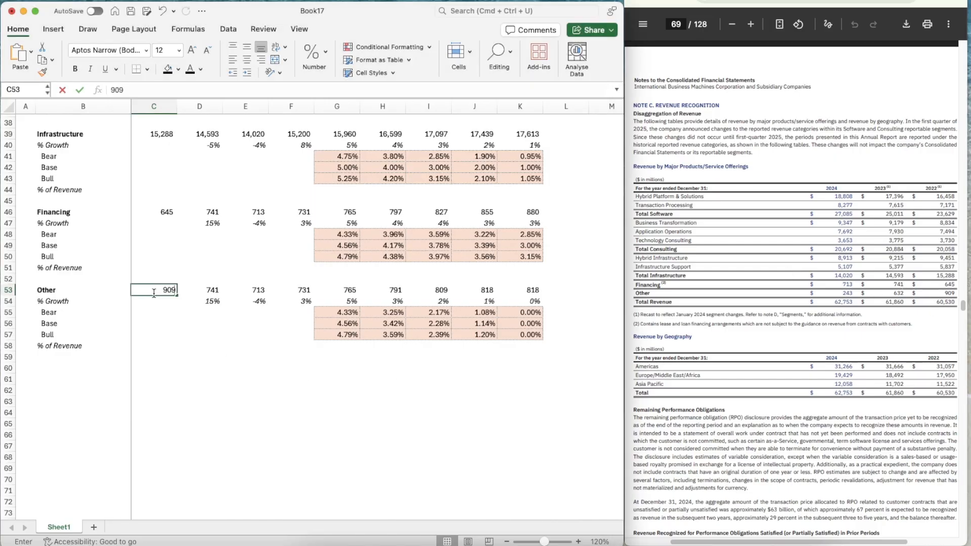
{"action": "key", "text": "Tab"}
{"action": "type", "text": "632"}
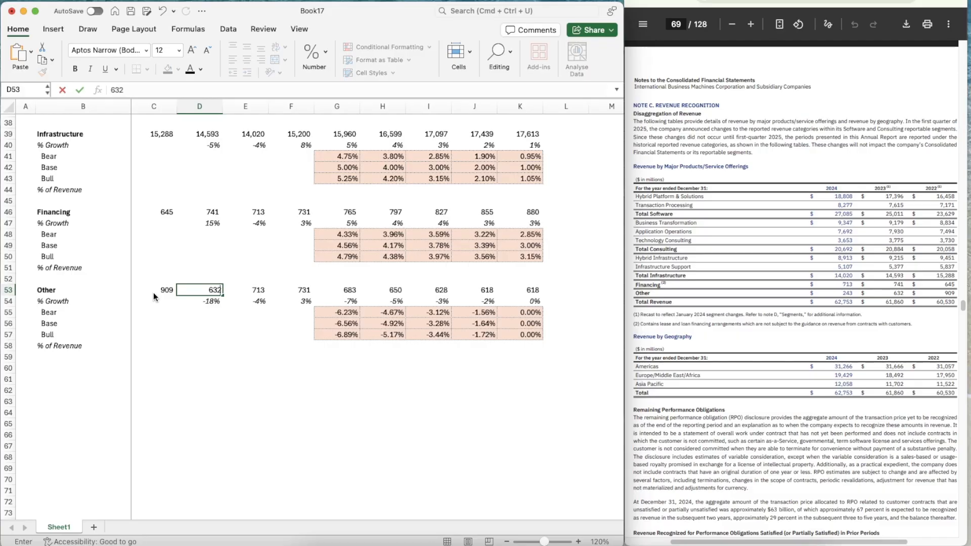
{"action": "key", "text": "Tab"}
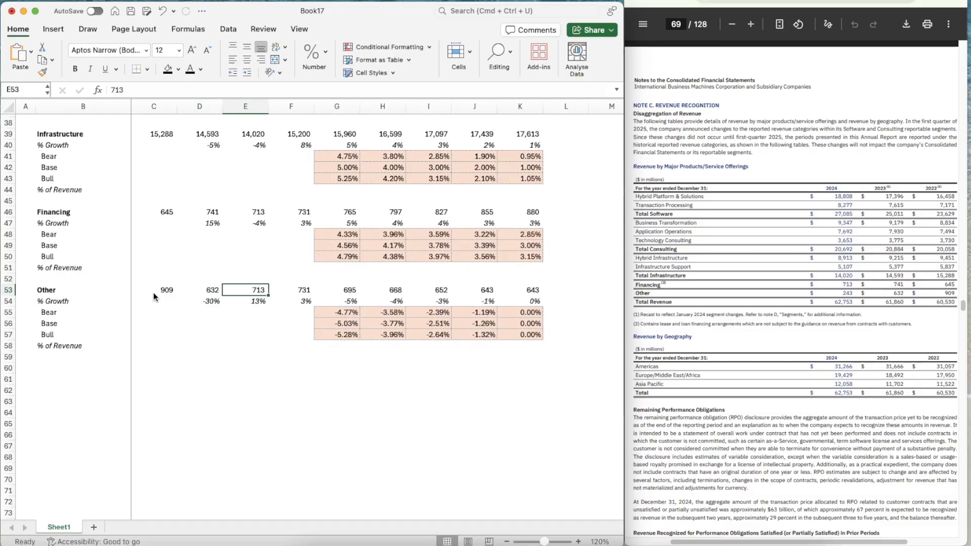
{"action": "type", "text": "243"}
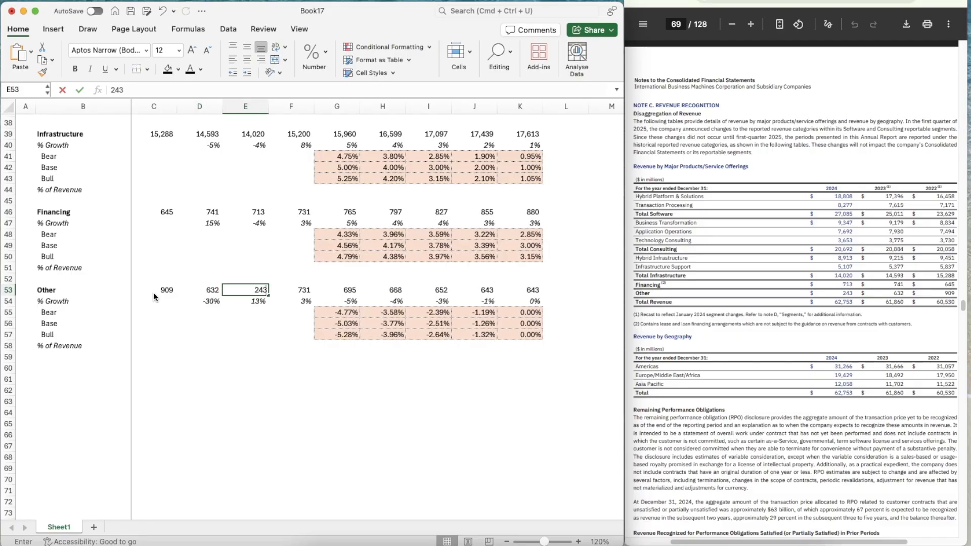
{"action": "key", "text": "Tab"}
Enter a scratch ratio formula in E57 that divides by the nine-month 2024 Other revenue of 214 from the quarterly report
{"action": "left_click", "coordinate": [759, 1]}
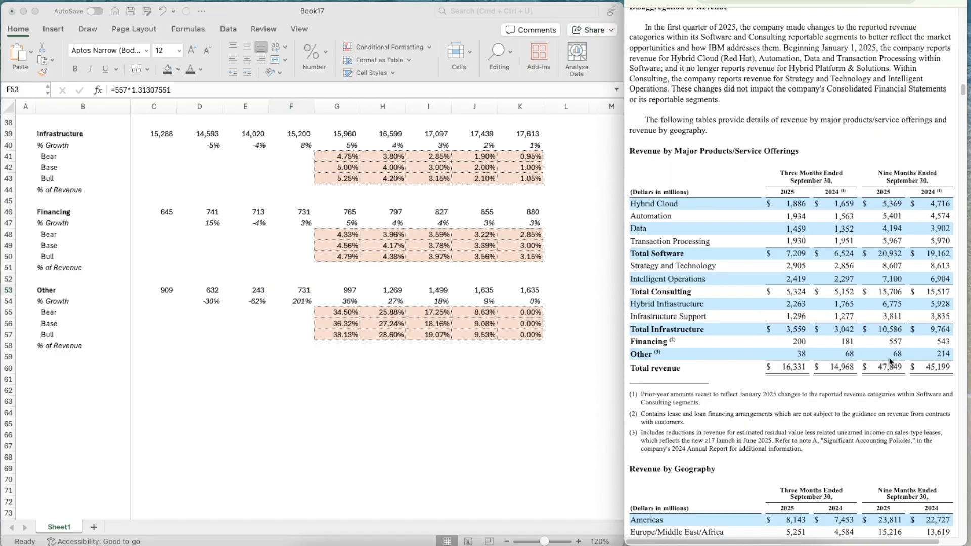
{"action": "left_click", "coordinate": [253, 330]}
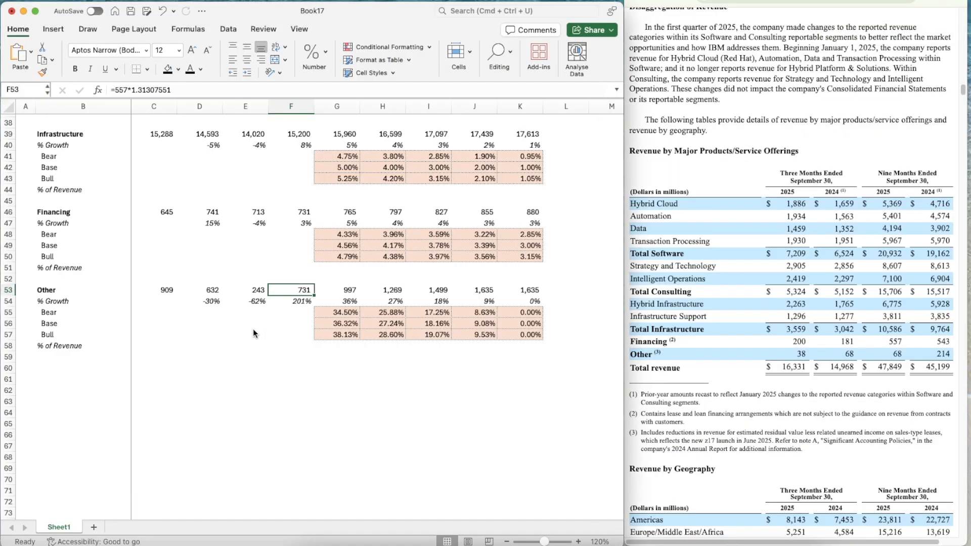
{"action": "left_click", "coordinate": [253, 330]}
{"action": "type", "text": "="}
{"action": "key", "text": "Up"}
{"action": "key", "text": "Up"}
{"action": "key", "text": "Up"}
{"action": "key", "text": "Up"}
{"action": "key", "text": "Up"}
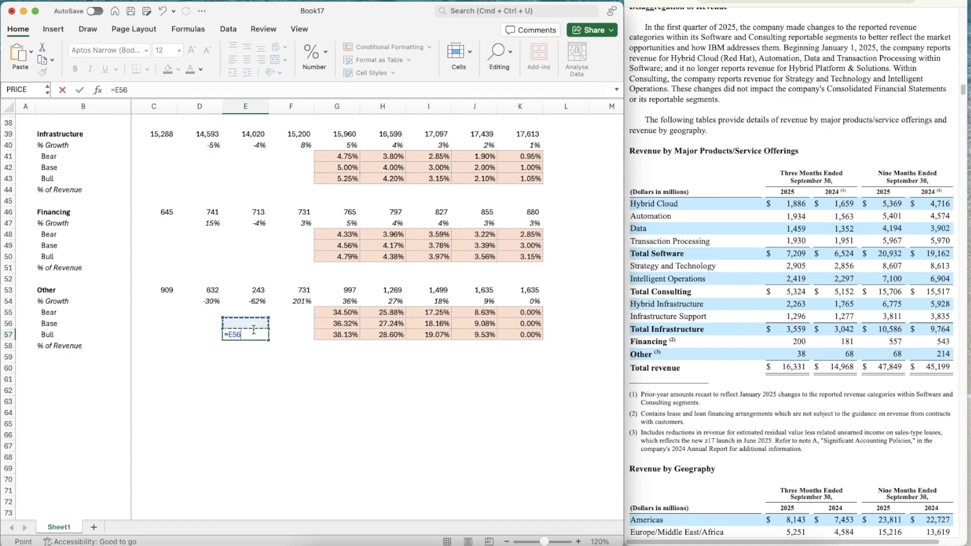
{"action": "type", "text": "/"}
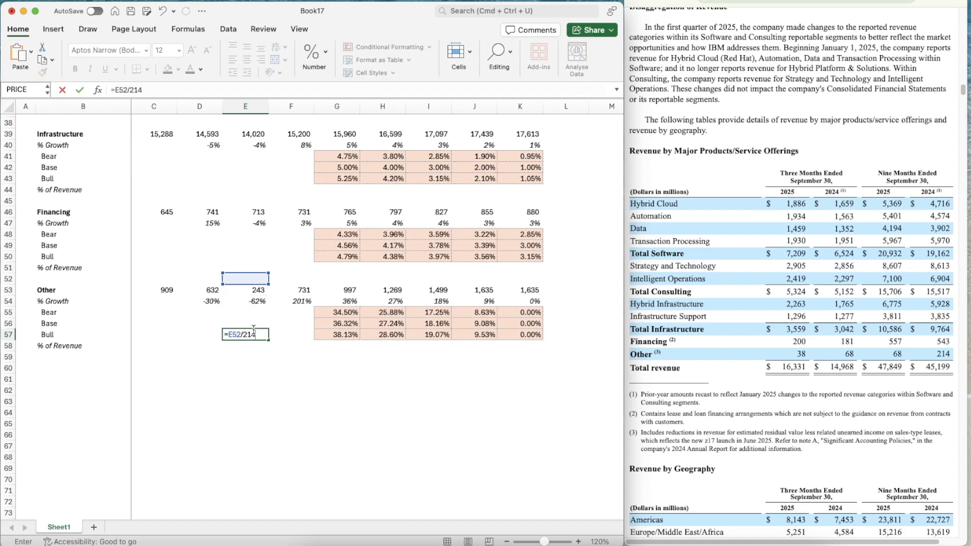
{"action": "type", "text": "214"}
{"action": "key", "text": "Return"}
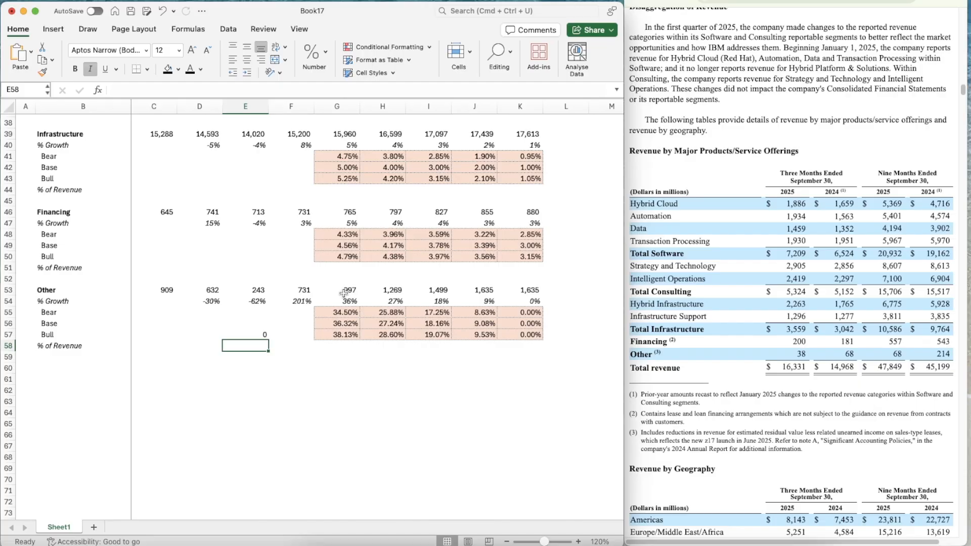
Correct the reference in the scratch ratio so that E57 reads =E53/214
{"action": "left_click", "coordinate": [249, 336]}
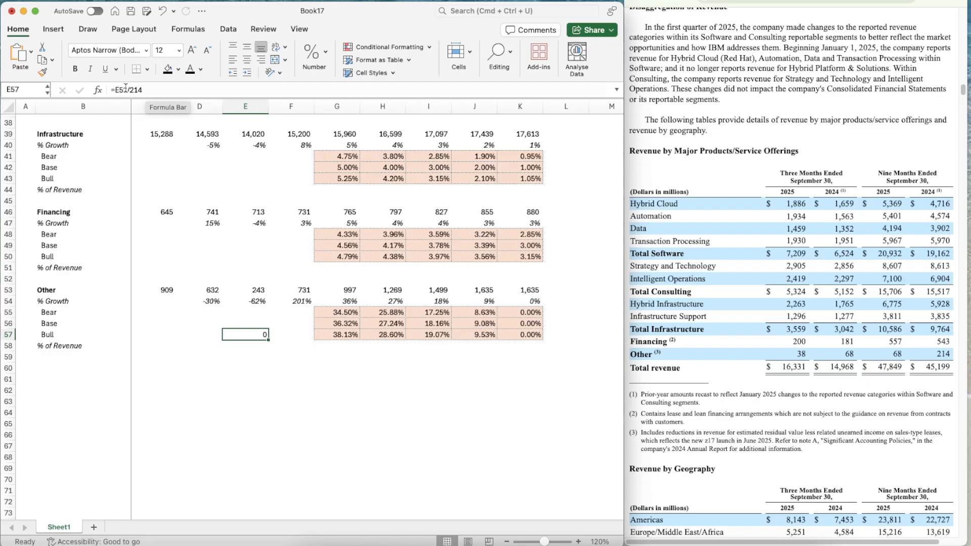
{"action": "left_click", "coordinate": [126, 88]}
{"action": "key", "text": "BackSpace"}
{"action": "type", "text": "3"}
{"action": "key", "text": "Return"}
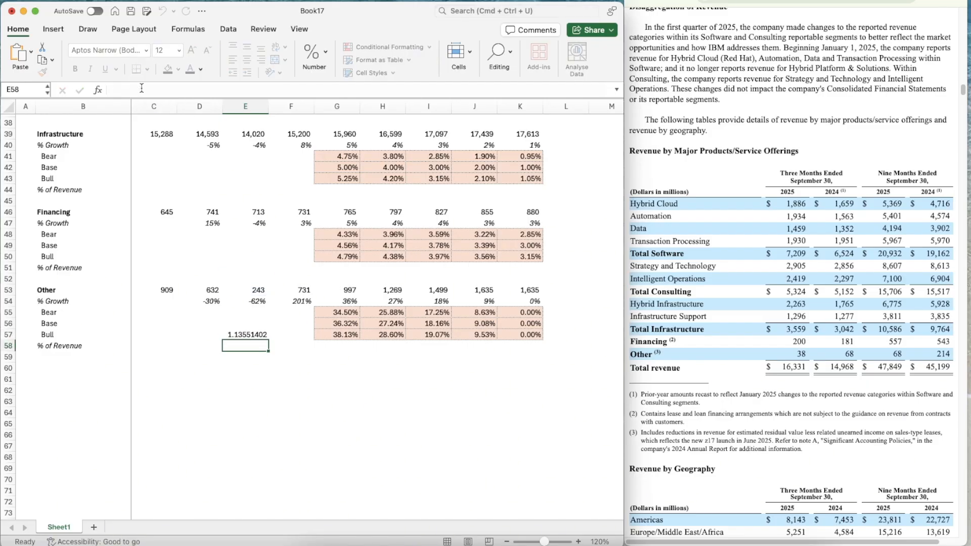
Estimate the Other segment's full-year 2025 revenue in F53 with =68*1.13551402
{"action": "key", "text": "Up"}
{"action": "key", "text": "Up"}
{"action": "key", "text": "Up"}
{"action": "key", "text": "Up"}
{"action": "key", "text": "Up"}
{"action": "key", "text": "Right"}
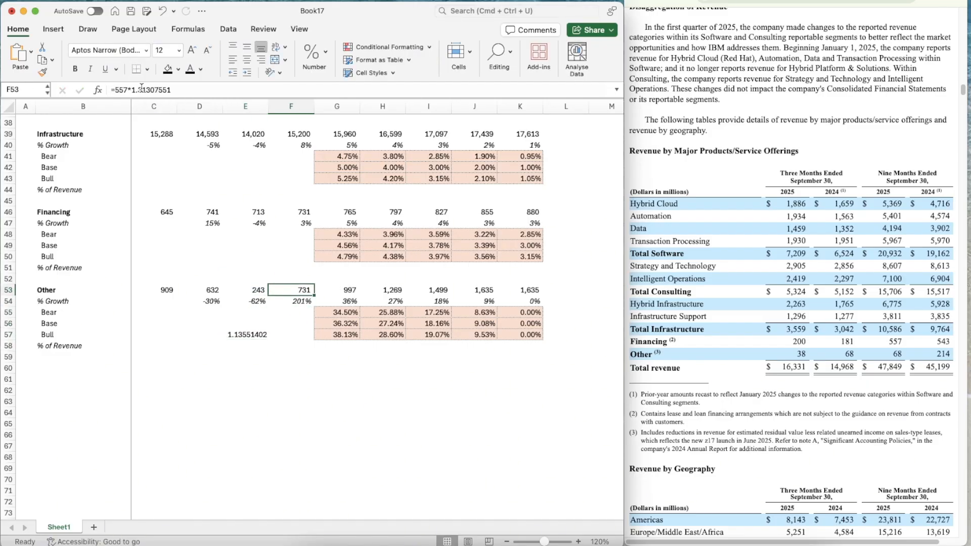
{"action": "type", "text": "=68*1.13"}
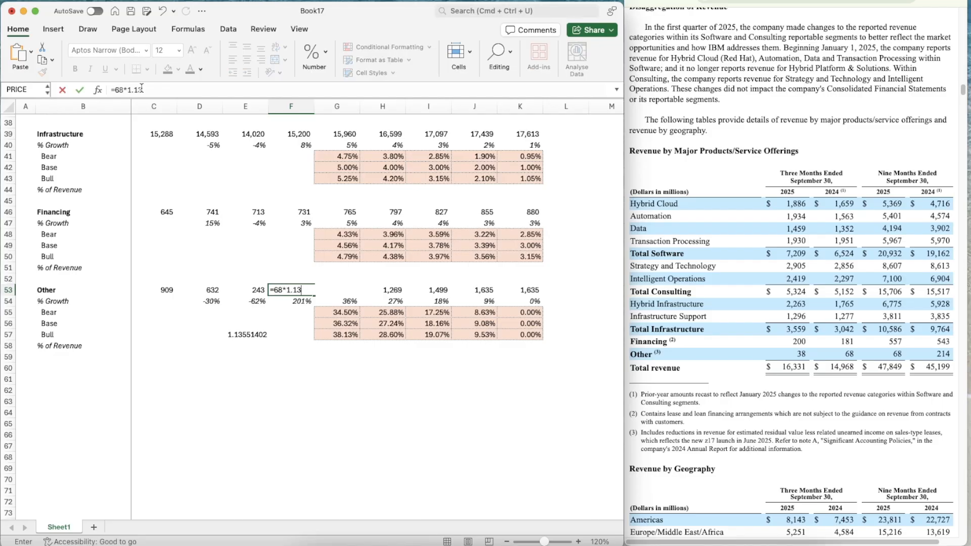
{"action": "type", "text": "551402"}
{"action": "key", "text": "Return"}
Delete the scratch ratio in E57
{"action": "key", "text": "Up"}
{"action": "key", "text": "Left"}
{"action": "key", "text": "Down"}
{"action": "key", "text": "Down"}
{"action": "key", "text": "Down"}
{"action": "key", "text": "Down"}
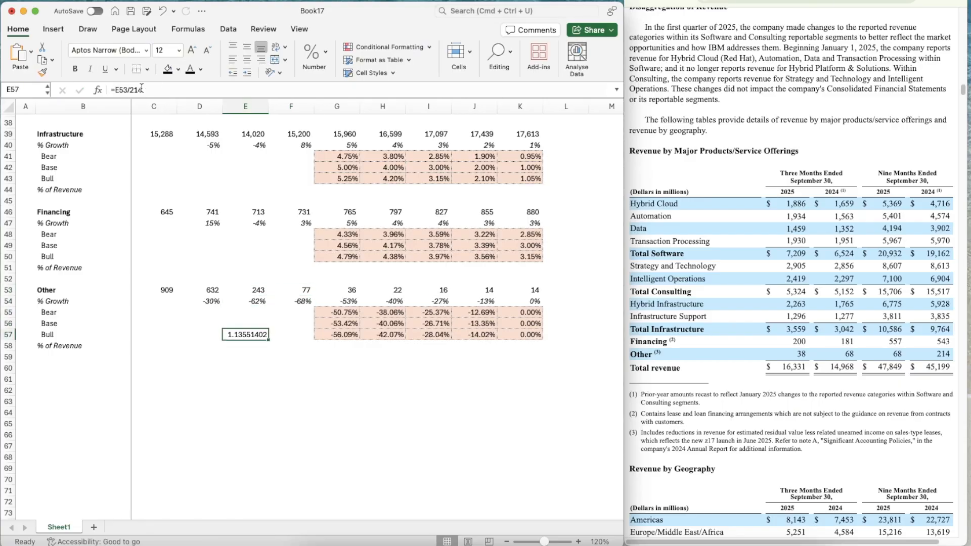
{"action": "key", "text": "Delete"}
Set the Other segment's 2026 Base growth rate in G56 to 1% and check the rates across its case rows
{"action": "key", "text": "Right"}
{"action": "key", "text": "Right"}
{"action": "key", "text": "Up"}
{"action": "type", "text": "1"}
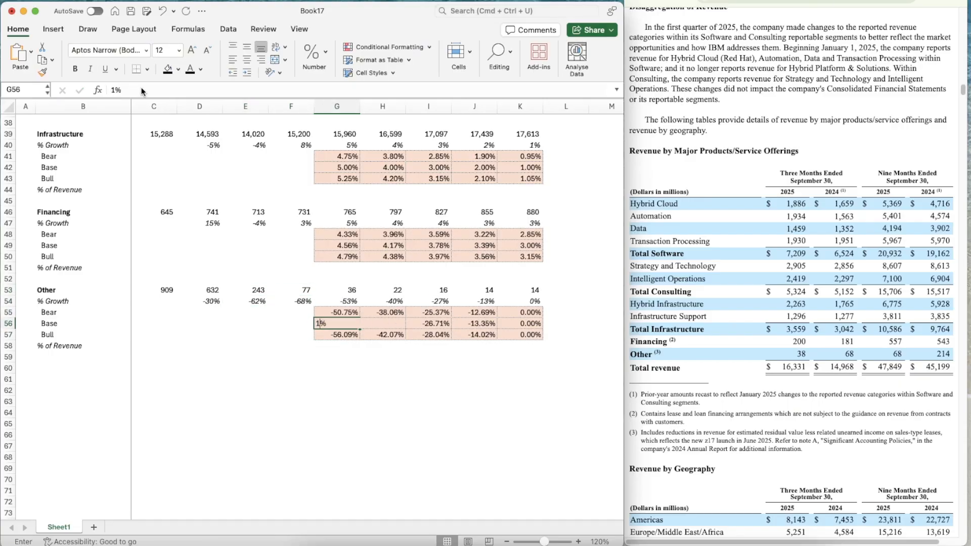
{"action": "key", "text": "Return"}
{"action": "key", "text": "Up"}
{"action": "key", "text": "Left"}
{"action": "key", "text": "Left"}
{"action": "key", "text": "Up"}
{"action": "key", "text": "Right"}
{"action": "key", "text": "Right"}
{"action": "key", "text": "Right"}
{"action": "key", "text": "Right"}
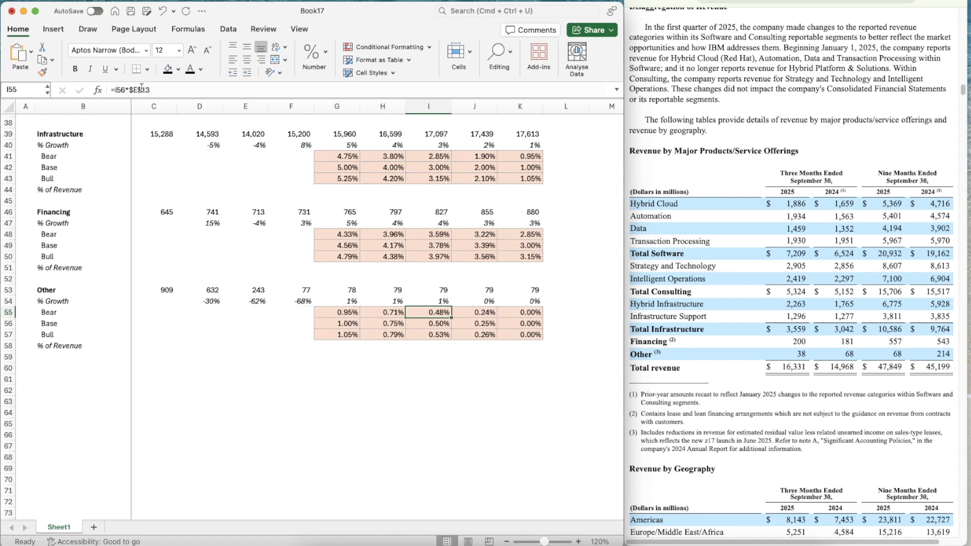
{"action": "key", "text": "Down"}
Set the Other segment's Base growth assumption in G14 to 1%
{"action": "scroll", "coordinate": [404, 298], "scroll_direction": "up", "scroll_amount": 5}
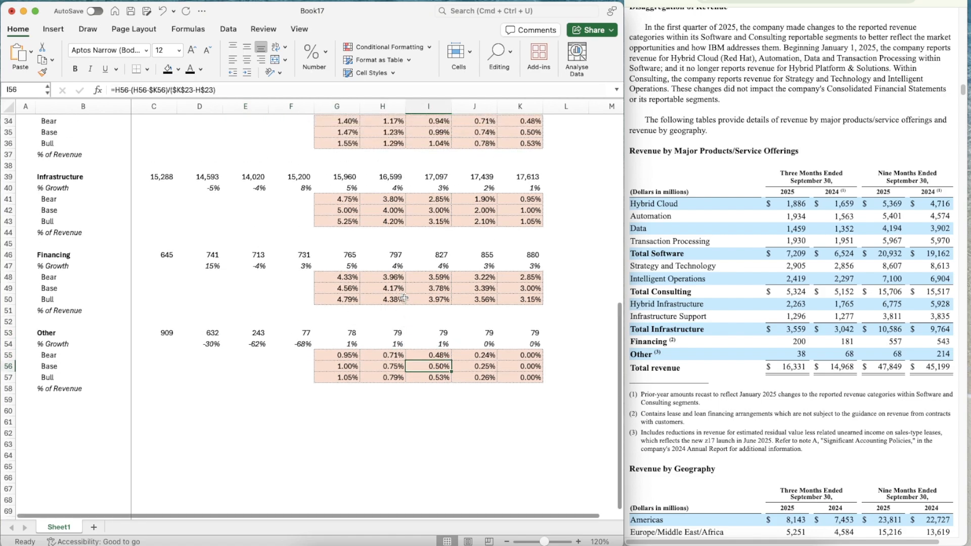
{"action": "scroll", "coordinate": [404, 298], "scroll_direction": "up", "scroll_amount": 15}
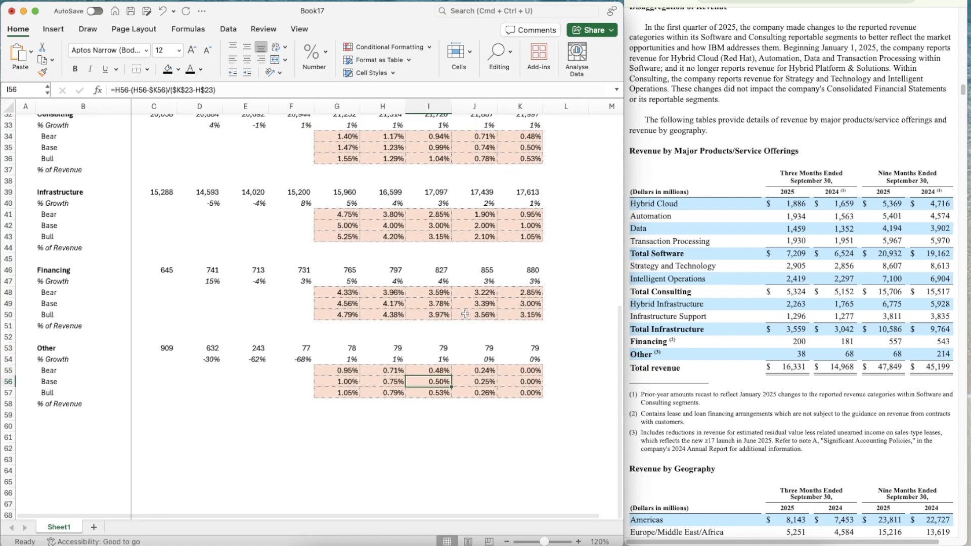
{"action": "left_click", "coordinate": [323, 261]}
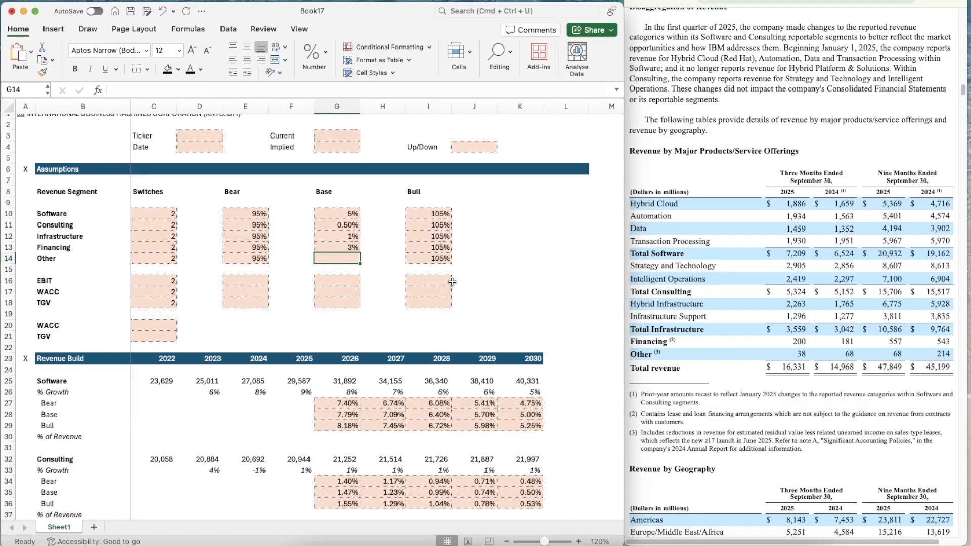
{"action": "type", "text": "1%"}
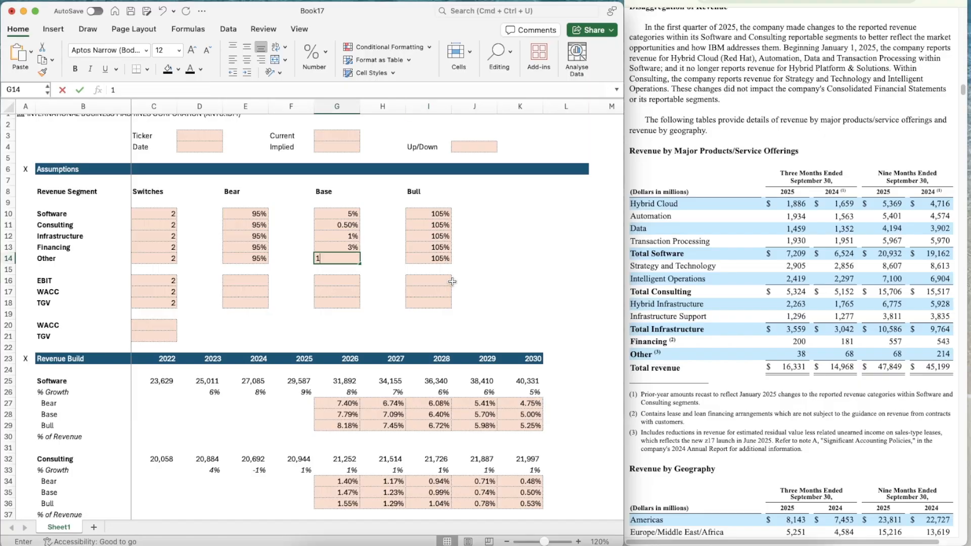
{"action": "key", "text": "Return"}
Link the Other segment's 2030 Base growth rate in K56 to its assumption with =G14
{"action": "scroll", "coordinate": [574, 414], "scroll_direction": "down", "scroll_amount": 15}
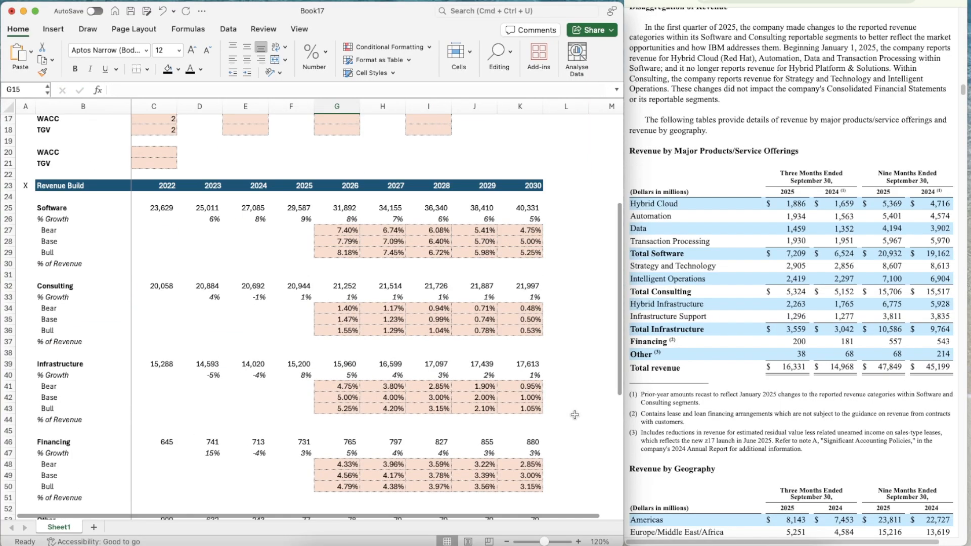
{"action": "left_click", "coordinate": [517, 406]}
{"action": "type", "text": "=G14"}
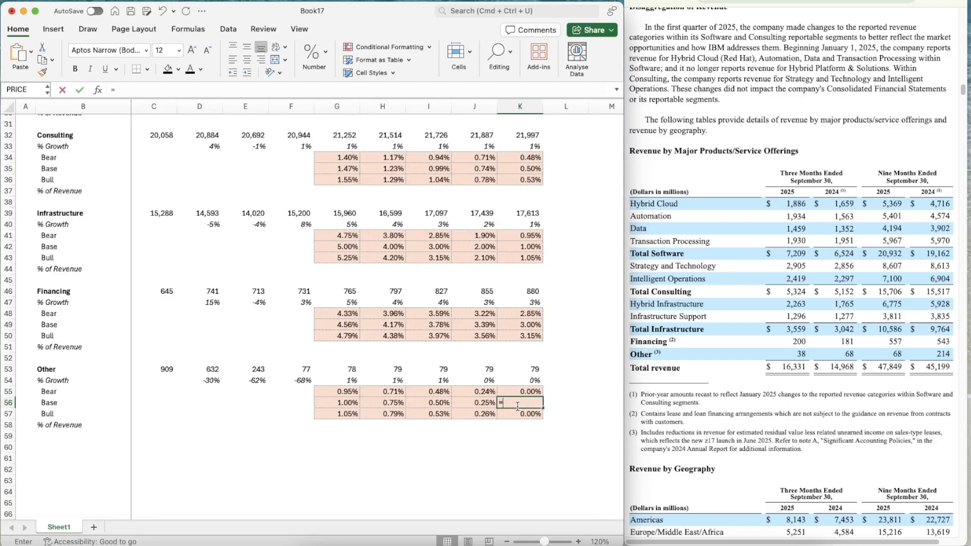
{"action": "key", "text": "Return"}
Examine the Other block's revenue, growth and Base case formulas in rows 53 to 56 from 2023 to 2030
{"action": "key", "text": "Down"}
{"action": "key", "text": "Left"}
{"action": "key", "text": "Left"}
{"action": "key", "text": "Left"}
{"action": "key", "text": "Left"}
{"action": "key", "text": "Left"}
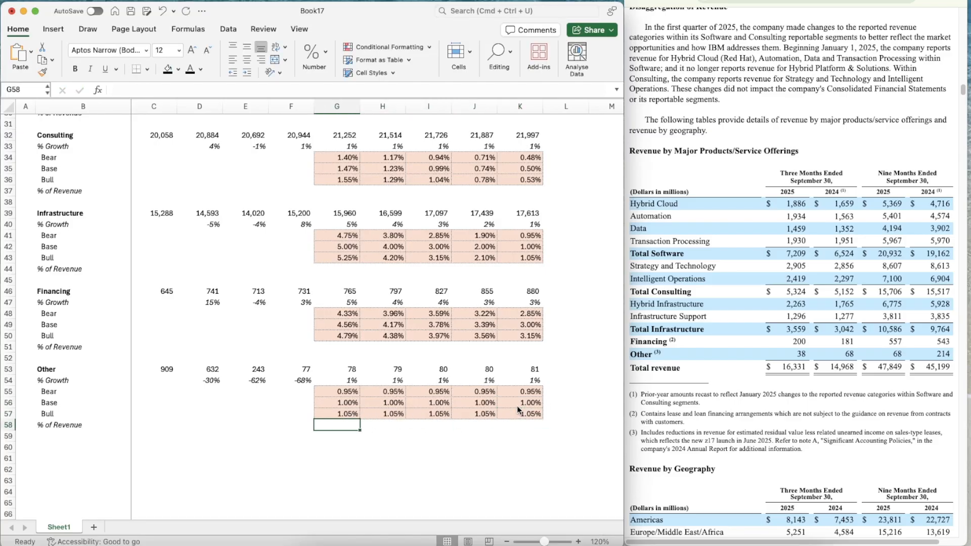
{"action": "key", "text": "Up"}
{"action": "key", "text": "Up"}
{"action": "key", "text": "Up"}
{"action": "key", "text": "Left"}
{"action": "key", "text": "Right"}
{"action": "key", "text": "Right"}
{"action": "key", "text": "Down"}
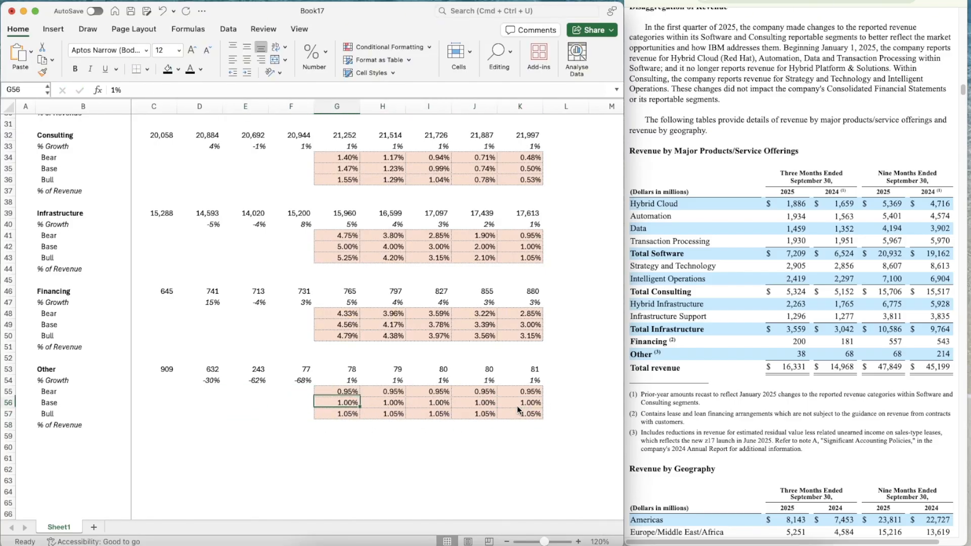
{"action": "key", "text": "Left"}
{"action": "key", "text": "Left"}
{"action": "key", "text": "Up"}
{"action": "key", "text": "Up"}
{"action": "key", "text": "Left"}
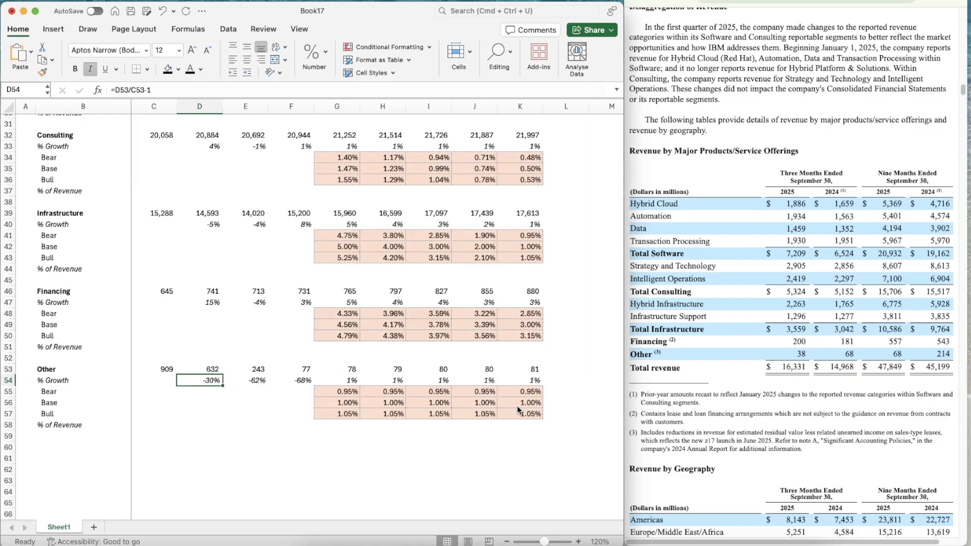
{"action": "key", "text": "Right"}
{"action": "key", "text": "Right"}
{"action": "key", "text": "Right"}
{"action": "key", "text": "Right"}
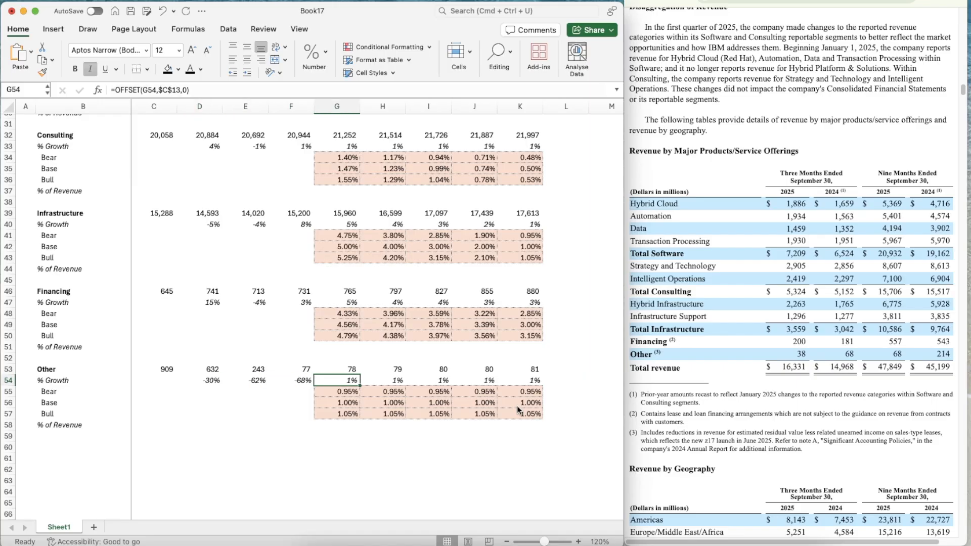
{"action": "key", "text": "Left"}
{"action": "key", "text": "Left"}
{"action": "key", "text": "Right"}
{"action": "key", "text": "Right"}
{"action": "key", "text": "Right"}
{"action": "key", "text": "Left"}
{"action": "key", "text": "Left"}
{"action": "key", "text": "Left"}
{"action": "key", "text": "Up"}
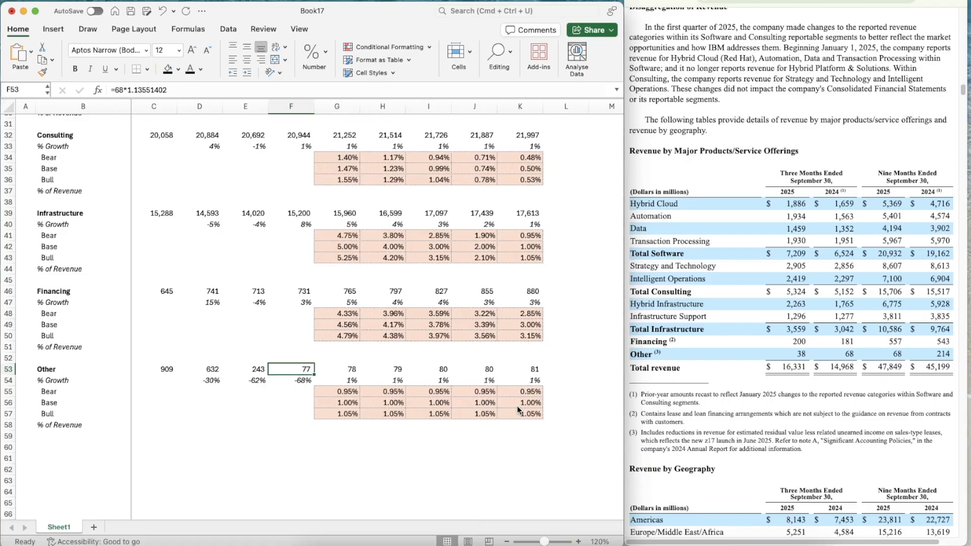
{"action": "key", "text": "Right"}
{"action": "key", "text": "Right"}
{"action": "key", "text": "Right"}
{"action": "key", "text": "Right"}
{"action": "key", "text": "Right"}
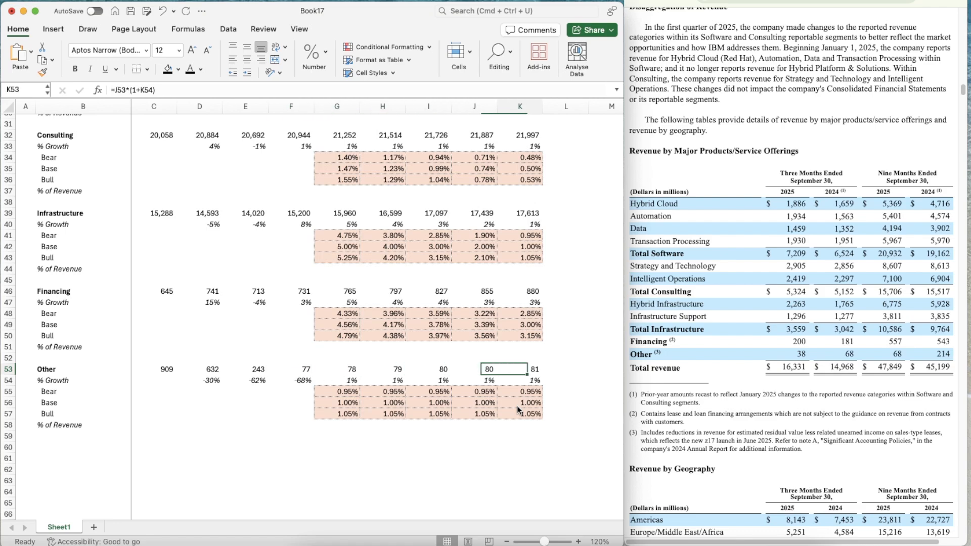
{"action": "key", "text": "Down"}
{"action": "key", "text": "Down"}
{"action": "key", "text": "Down"}
{"action": "key", "text": "Left"}
{"action": "key", "text": "Left"}
{"action": "key", "text": "Left"}
{"action": "key", "text": "Left"}
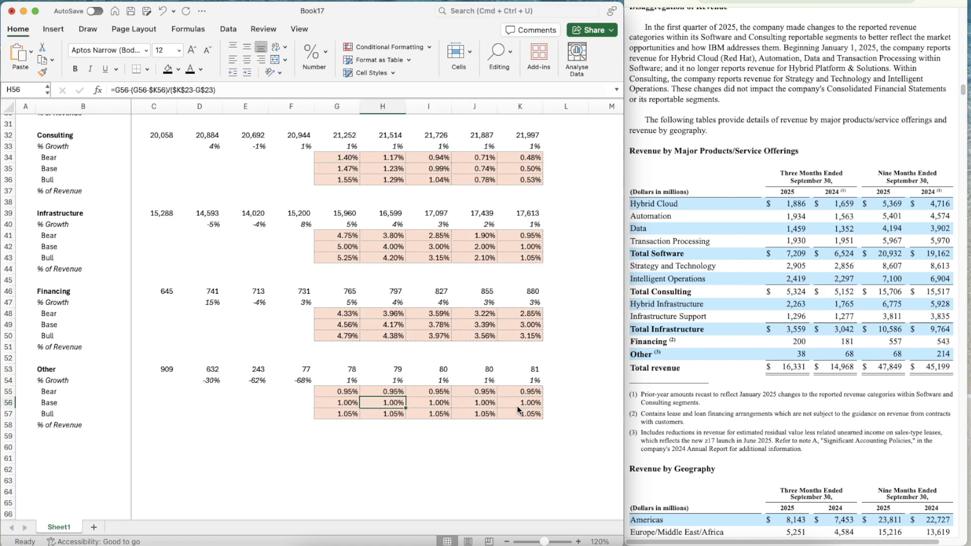
{"action": "key", "text": "Right"}
{"action": "key", "text": "Right"}
{"action": "key", "text": "Right"}
{"action": "key", "text": "Right"}
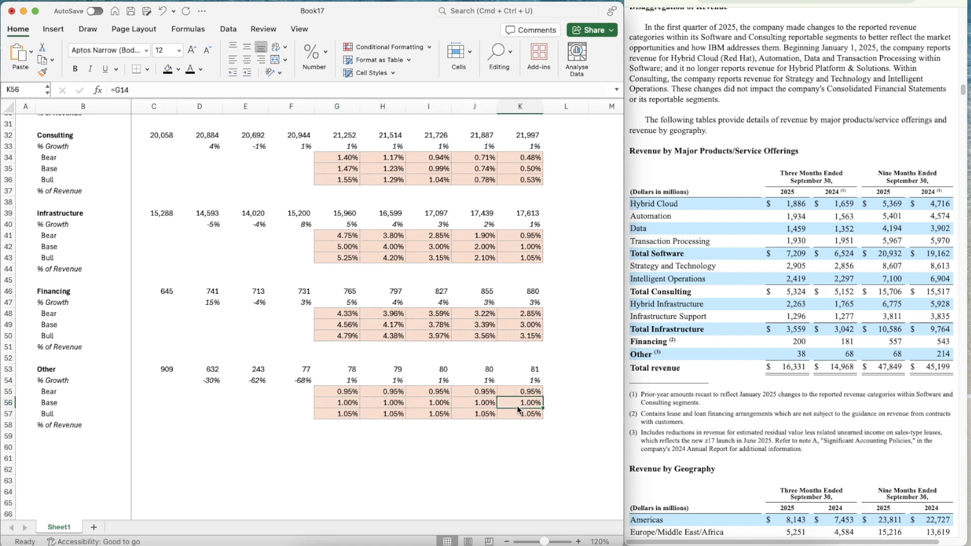
Add a thin solid top border across B60:K60, beneath the Other segment block
{"action": "scroll", "coordinate": [430, 483], "scroll_direction": "down", "scroll_amount": 2}
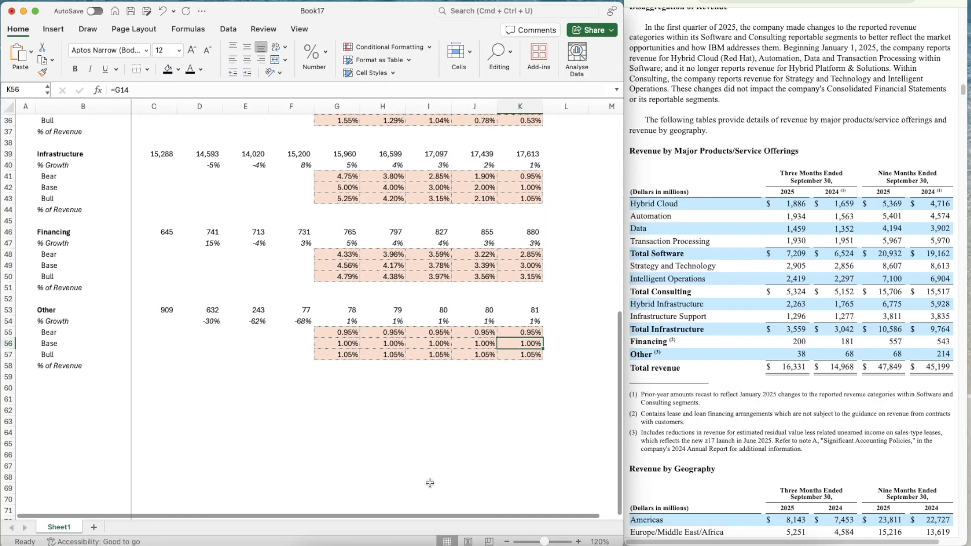
{"action": "left_click", "coordinate": [246, 390]}
{"action": "key", "text": "Left"}
{"action": "key", "text": "Left"}
{"action": "key", "text": "Left"}
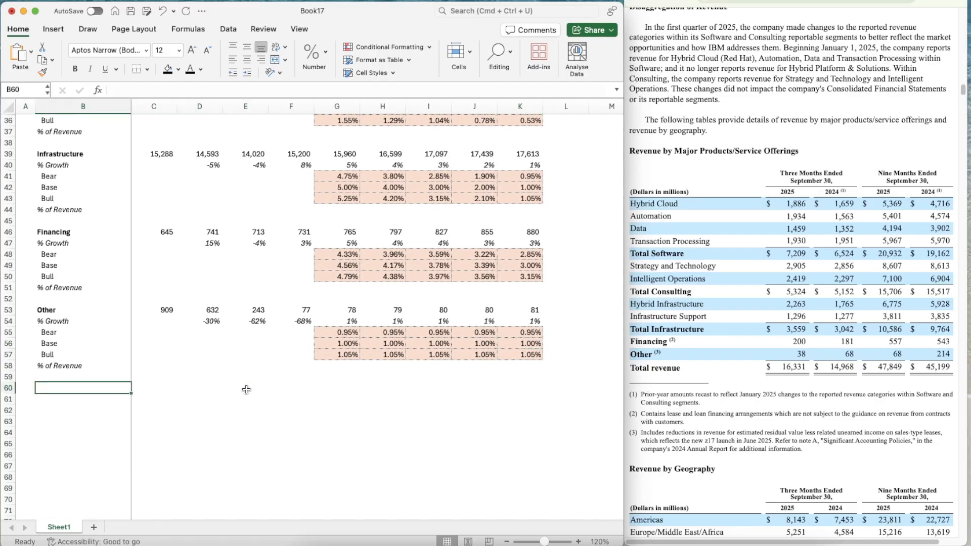
{"action": "key", "text": "shift+Right"}
{"action": "key", "text": "shift+Right"}
{"action": "key", "text": "shift+Right"}
{"action": "key", "text": "shift+Right"}
{"action": "key", "text": "shift+Right"}
{"action": "key", "text": "shift+Right"}
{"action": "key", "text": "shift+Right"}
{"action": "key", "text": "shift+Right"}
{"action": "key", "text": "shift+Right"}
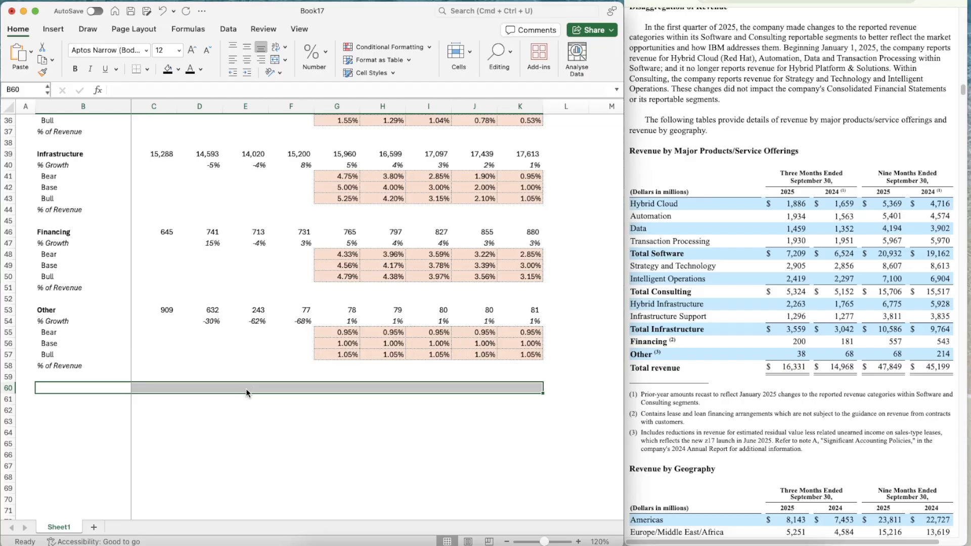
{"action": "key", "text": "super+1"}
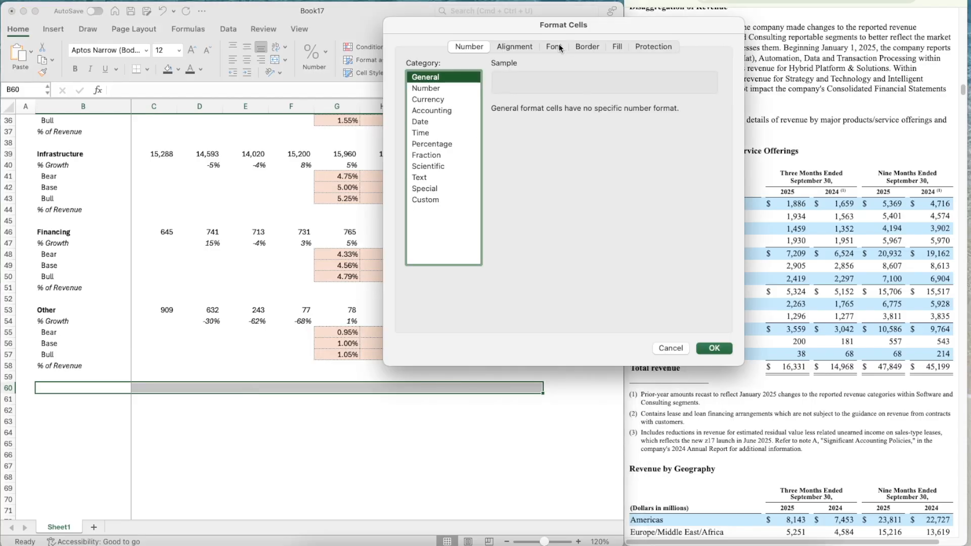
{"action": "left_click", "coordinate": [579, 47]}
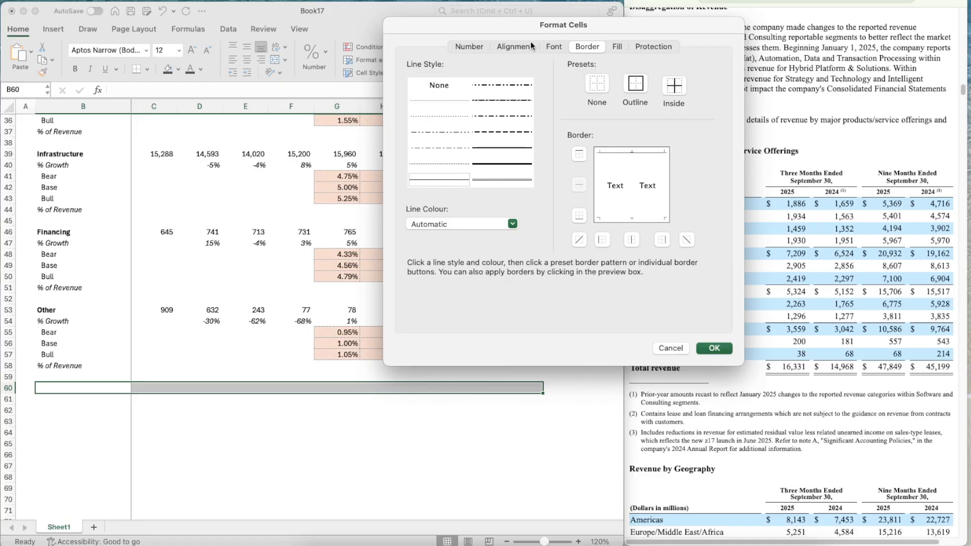
{"action": "left_click", "coordinate": [445, 180]}
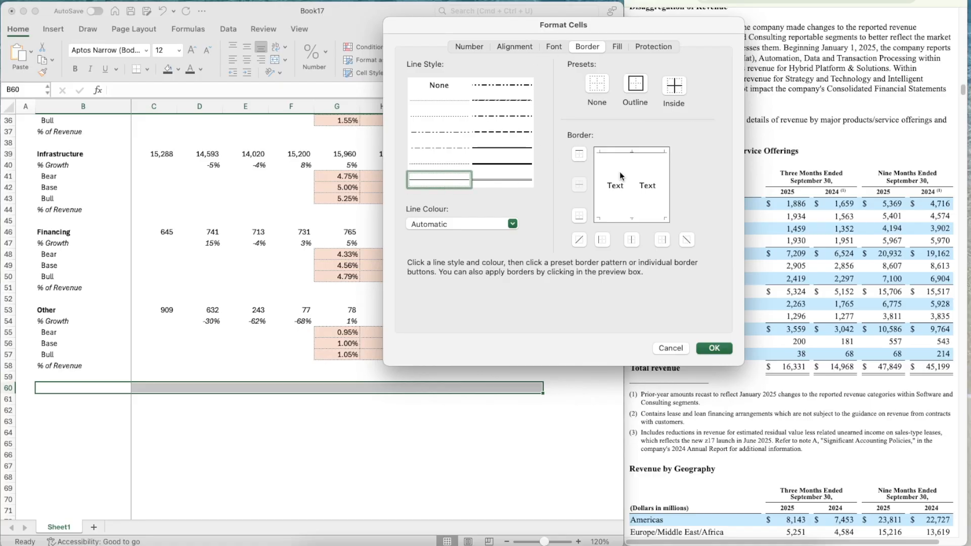
{"action": "left_click", "coordinate": [713, 349]}
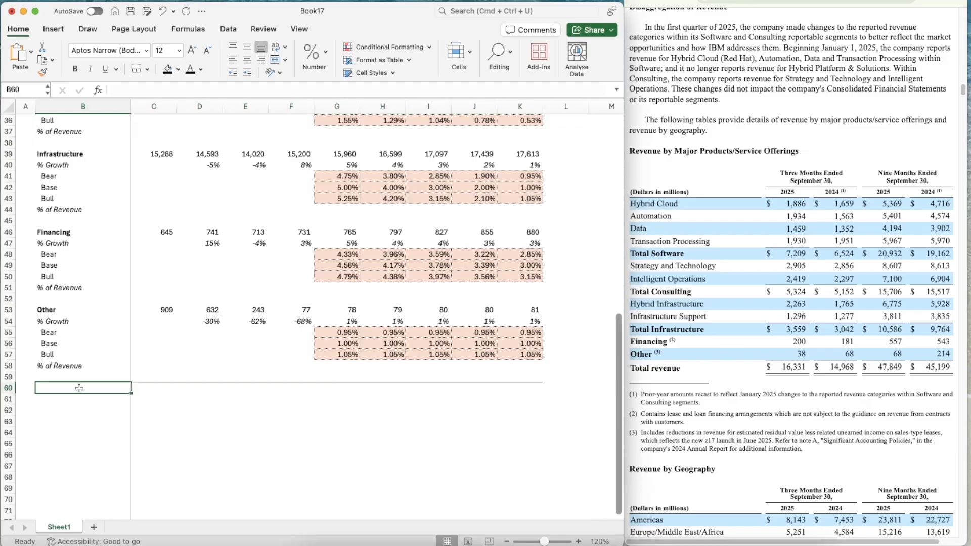
Label B61 "Total Revenue" in bold
{"action": "left_click", "coordinate": [75, 405]}
{"action": "type", "text": "Tt"}
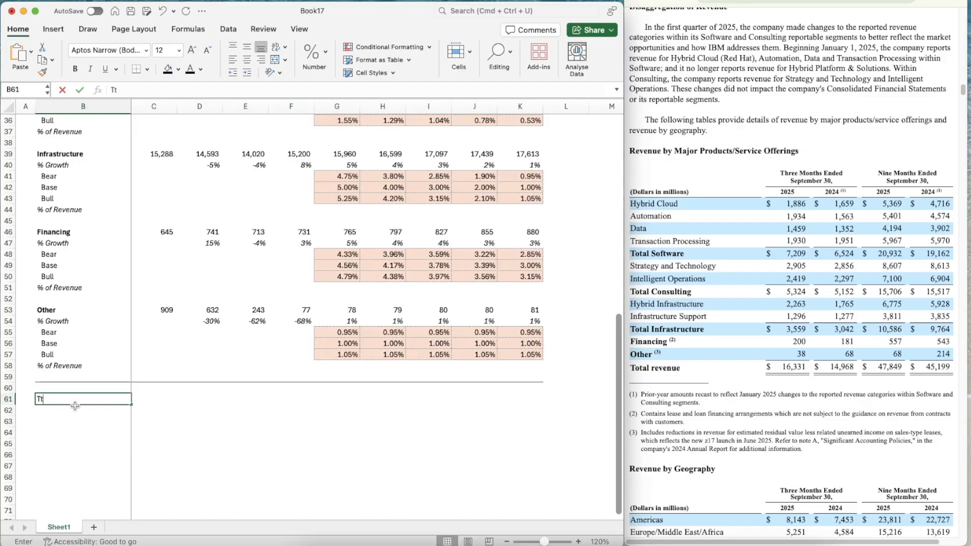
{"action": "type", "text": "tale R"}
{"action": "key", "text": "BackSpace"}
{"action": "key", "text": "BackSpace"}
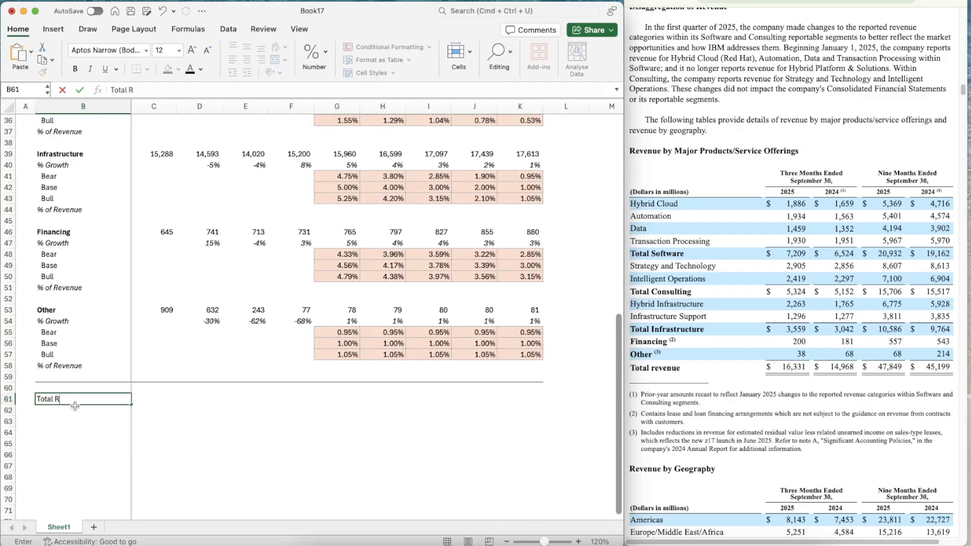
{"action": "type", "text": "evenue"}
{"action": "key", "text": "Return"}
{"action": "key", "text": "Up"}
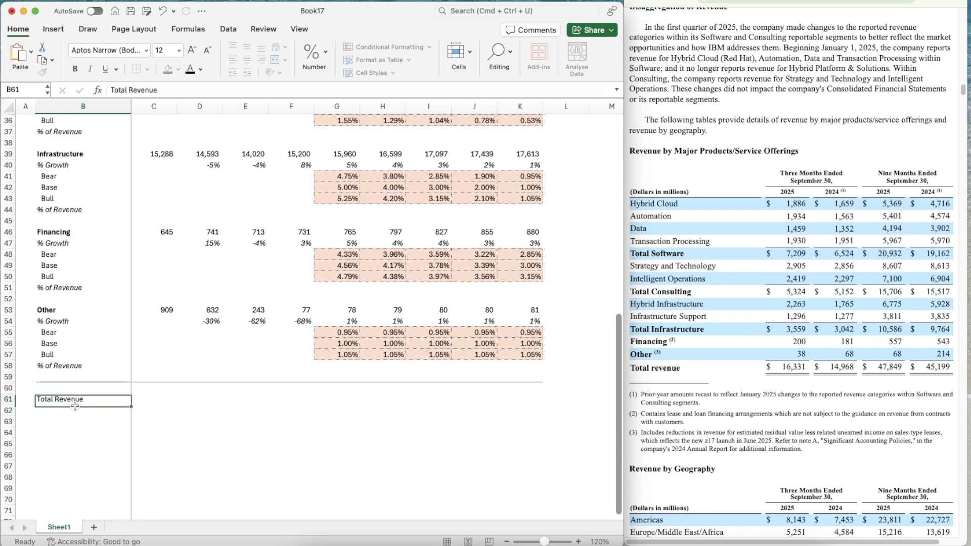
{"action": "key", "text": "super+b"}
Total the five segments' 2022 revenues in C61 with =SUM(C53,C46,C39,C32,C25)
{"action": "key", "text": "Right"}
{"action": "type", "text": "=SUM("}
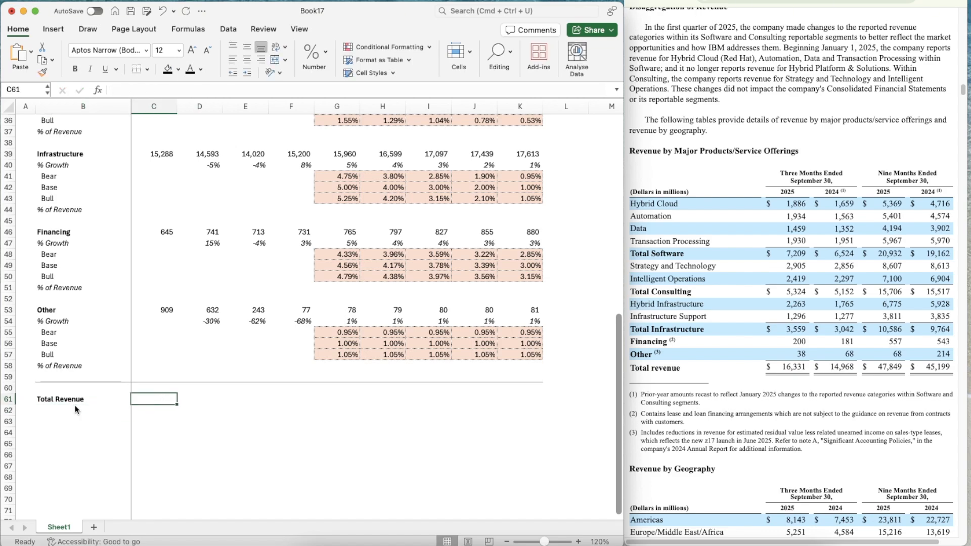
{"action": "key", "text": "Up"}
{"action": "key", "text": "Up"}
{"action": "key", "text": "Up"}
{"action": "key", "text": "Up"}
{"action": "key", "text": "Up"}
{"action": "key", "text": "Up"}
{"action": "key", "text": "Up"}
{"action": "key", "text": "Up"}
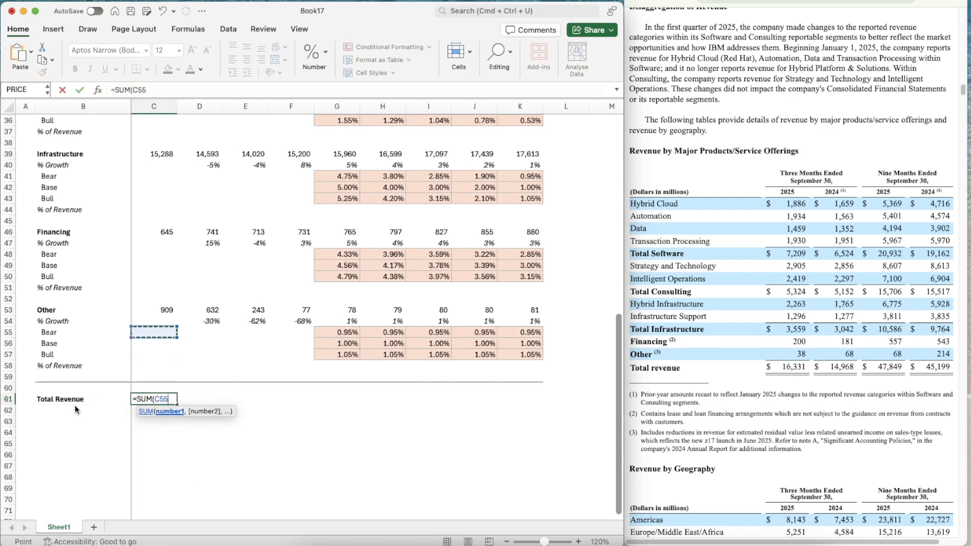
{"action": "type", "text": ","}
{"action": "key", "text": "Up"}
{"action": "key", "text": "Up"}
{"action": "key", "text": "Up"}
{"action": "key", "text": "Up"}
{"action": "key", "text": "Up"}
{"action": "key", "text": "Up"}
{"action": "key", "text": "Up"}
{"action": "key", "text": "Up"}
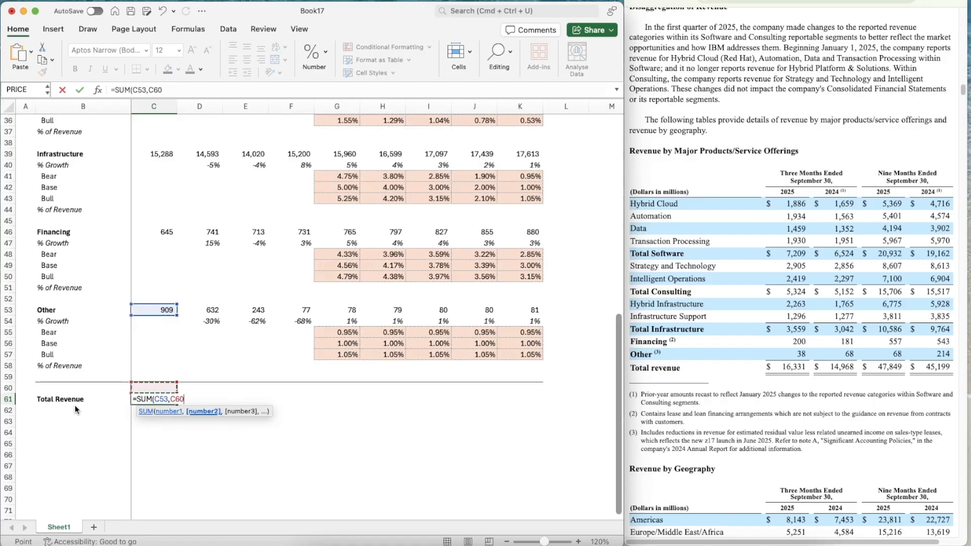
{"action": "key", "text": "Up"}
{"action": "key", "text": "Up"}
{"action": "key", "text": "Up"}
{"action": "key", "text": "Up"}
{"action": "key", "text": "Up"}
{"action": "key", "text": "Up"}
{"action": "key", "text": "Up"}
{"action": "type", "text": ","}
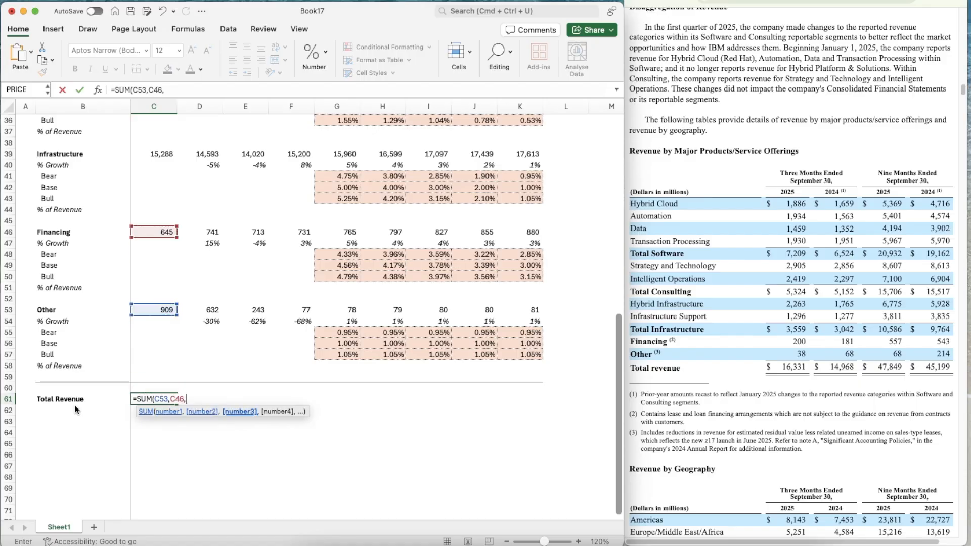
{"action": "key", "text": "Up"}
{"action": "key", "text": "Up"}
{"action": "key", "text": "Up"}
{"action": "key", "text": "Up"}
{"action": "key", "text": "Up"}
{"action": "key", "text": "Up"}
{"action": "key", "text": "Up"}
{"action": "key", "text": "Up"}
{"action": "key", "text": "Up"}
{"action": "key", "text": "Up"}
{"action": "key", "text": "Up"}
{"action": "key", "text": "Up"}
{"action": "key", "text": "Up"}
{"action": "key", "text": "Up"}
{"action": "key", "text": "Up"}
{"action": "key", "text": "Up"}
{"action": "key", "text": "Up"}
{"action": "key", "text": "Up"}
{"action": "key", "text": "Up"}
{"action": "key", "text": "Up"}
{"action": "key", "text": "Up"}
{"action": "key", "text": "Up"}
{"action": "type", "text": ","}
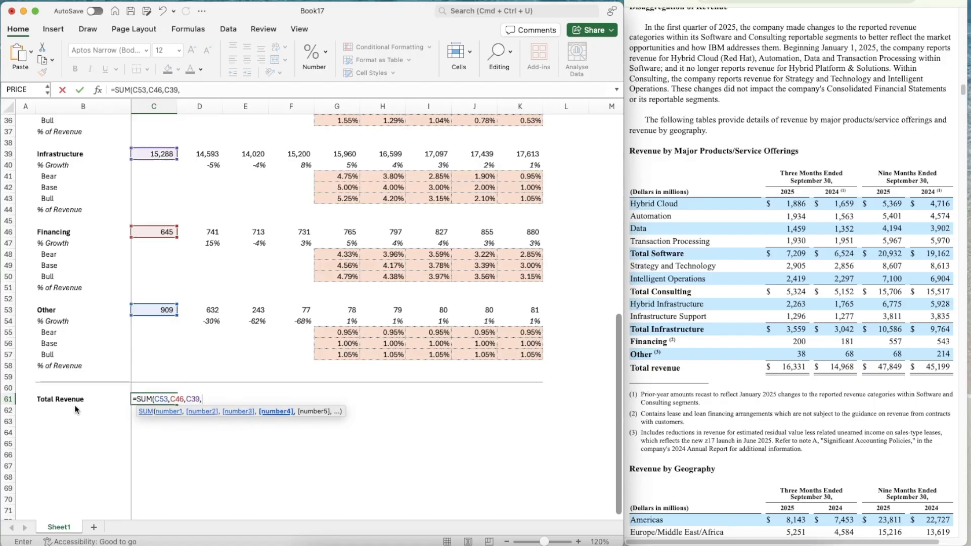
{"action": "key", "text": "Up"}
{"action": "key", "text": "Up"}
{"action": "key", "text": "Up"}
{"action": "key", "text": "Up"}
{"action": "key", "text": "Up"}
{"action": "key", "text": "Up"}
{"action": "key", "text": "Up"}
{"action": "key", "text": "Up"}
{"action": "key", "text": "Up"}
{"action": "key", "text": "Up"}
{"action": "key", "text": "Up"}
{"action": "key", "text": "Up"}
{"action": "key", "text": "Up"}
{"action": "key", "text": "Up"}
{"action": "key", "text": "Up"}
{"action": "key", "text": "Up"}
{"action": "key", "text": "Up"}
{"action": "key", "text": "Up"}
{"action": "key", "text": "Up"}
{"action": "key", "text": "Up"}
{"action": "key", "text": "Up"}
{"action": "key", "text": "Up"}
{"action": "key", "text": "Up"}
{"action": "key", "text": "Up"}
{"action": "key", "text": "Up"}
{"action": "key", "text": "Up"}
{"action": "key", "text": "Up"}
{"action": "key", "text": "Up"}
{"action": "key", "text": "Up"}
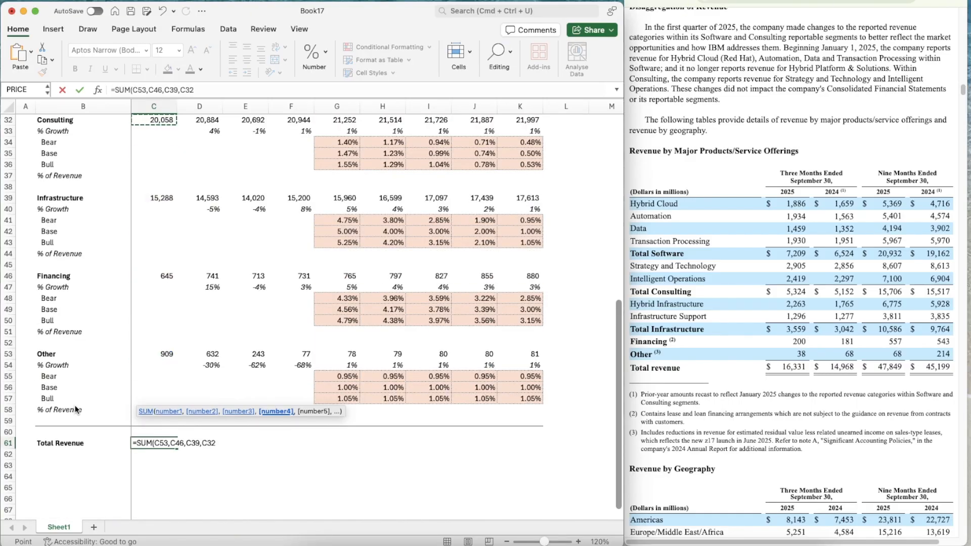
{"action": "type", "text": ","}
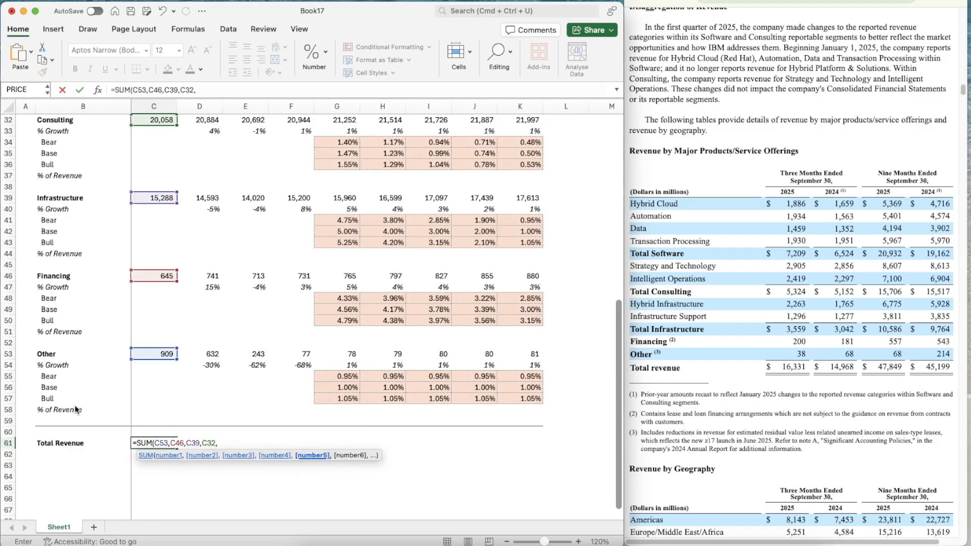
{"action": "key", "text": "ctrl+Up"}
{"action": "key", "text": "ctrl+Up"}
{"action": "key", "text": "ctrl+Up"}
{"action": "key", "text": "ctrl+Up"}
{"action": "key", "text": "ctrl+Up"}
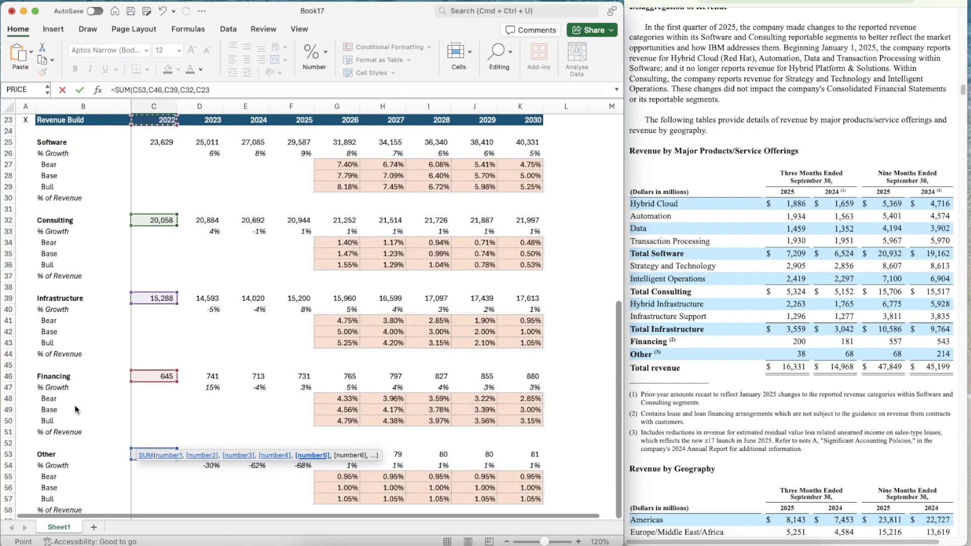
{"action": "type", "text": ")"}
{"action": "key", "text": "Return"}
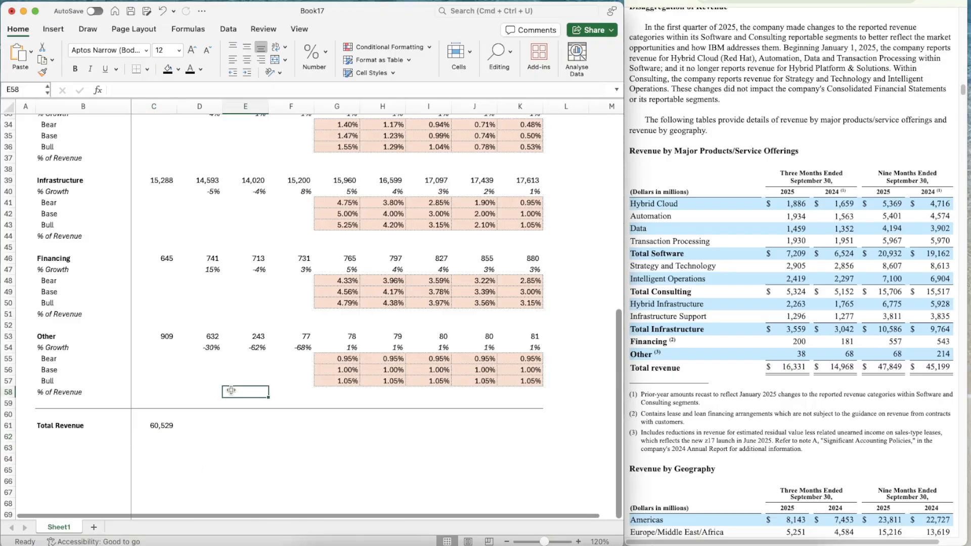
Make the 2022 total in C61 bold and copy its formula across the Total Revenue row to 2030
{"action": "scroll", "coordinate": [219, 440], "scroll_direction": "down", "scroll_amount": 3}
{"action": "left_click", "coordinate": [162, 396]}
{"action": "key", "text": "super+i"}
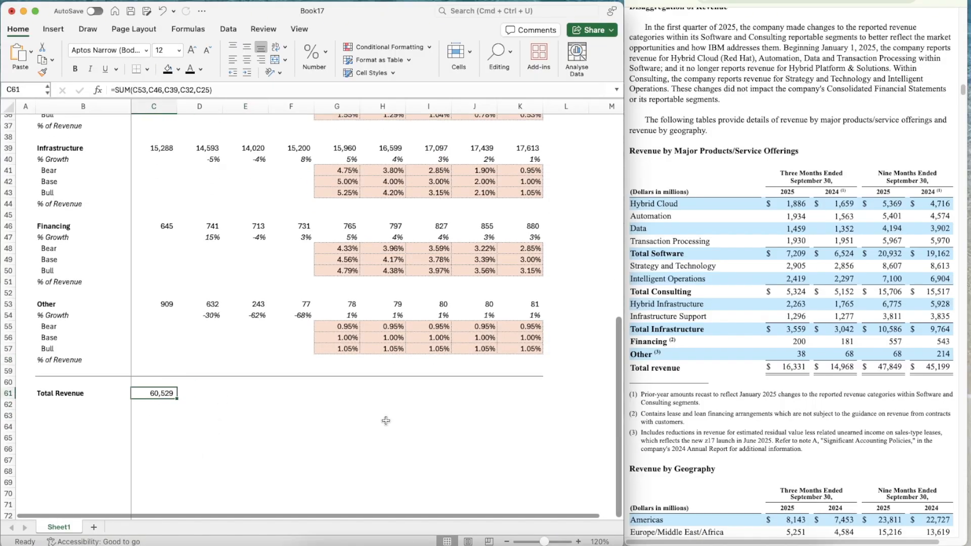
{"action": "key", "text": "super+b"}
{"action": "key", "text": "super+c"}
{"action": "key", "text": "shift+Right"}
{"action": "key", "text": "shift+Right"}
{"action": "key", "text": "shift+Right"}
{"action": "key", "text": "shift+Right"}
{"action": "key", "text": "shift+Right"}
{"action": "key", "text": "shift+Right"}
{"action": "key", "text": "shift+Right"}
{"action": "key", "text": "shift+Right"}
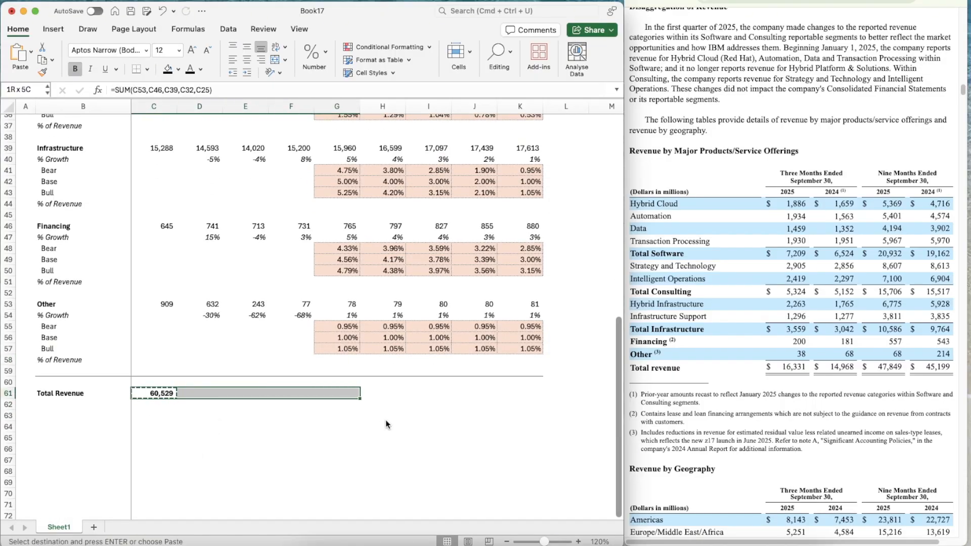
{"action": "key", "text": "super+v"}
Copy the Other segment's growth formula from D54 into D62:K62 beneath Total Revenue
{"action": "key", "text": "Right"}
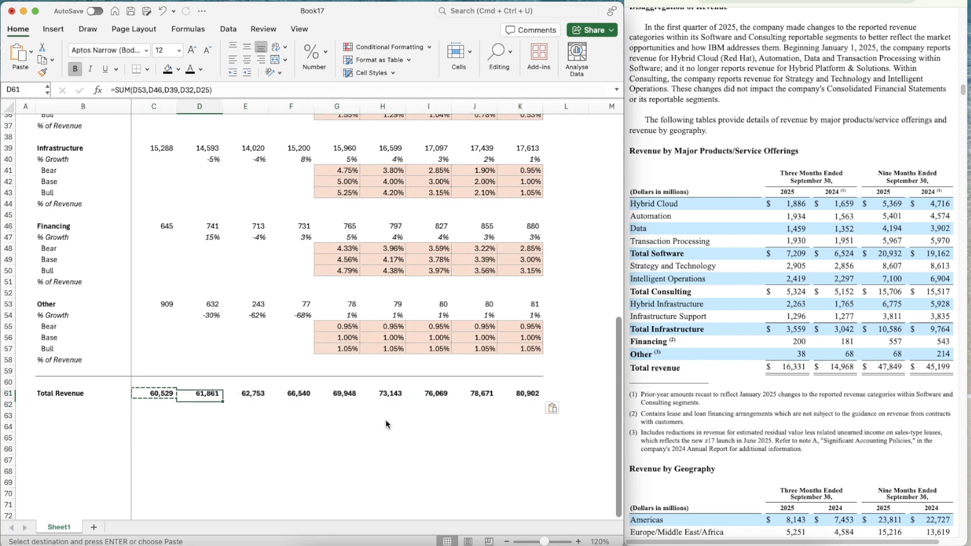
{"action": "key", "text": "Up"}
{"action": "key", "text": "Up"}
{"action": "key", "text": "Up"}
{"action": "key", "text": "Up"}
{"action": "key", "text": "Up"}
{"action": "key", "text": "Up"}
{"action": "key", "text": "Up"}
{"action": "key", "text": "super+c"}
{"action": "key", "text": "Down"}
{"action": "key", "text": "Down"}
{"action": "key", "text": "Down"}
{"action": "key", "text": "Down"}
{"action": "key", "text": "Down"}
{"action": "key", "text": "Down"}
{"action": "key", "text": "Down"}
{"action": "key", "text": "Down"}
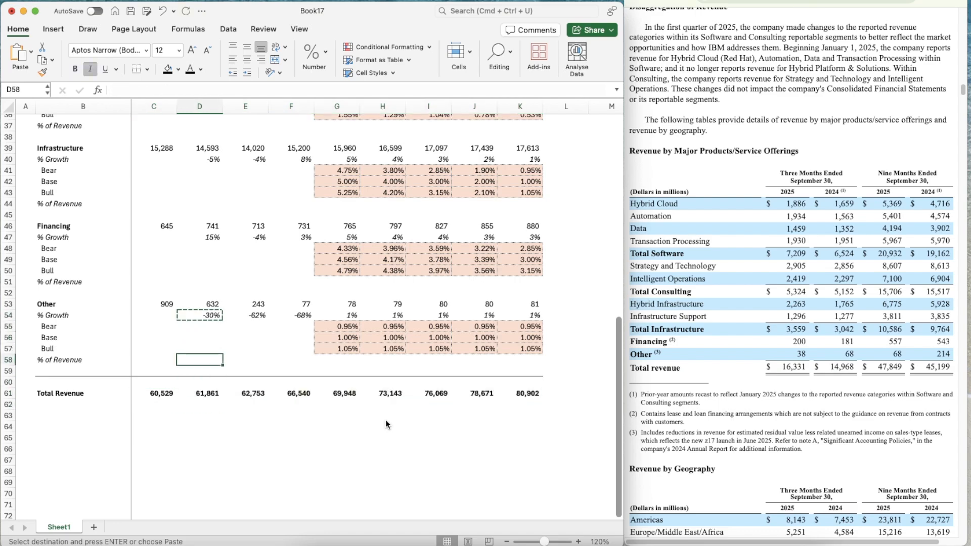
{"action": "key", "text": "shift+Right"}
{"action": "key", "text": "shift+Right"}
{"action": "key", "text": "shift+Right"}
{"action": "key", "text": "shift+Right"}
{"action": "key", "text": "shift+Right"}
{"action": "key", "text": "shift+Right"}
{"action": "key", "text": "shift+Right"}
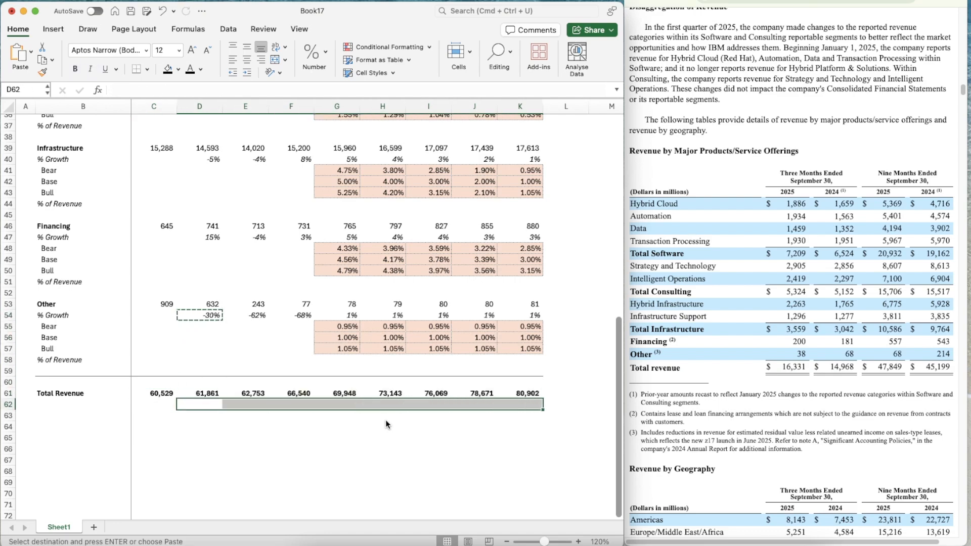
{"action": "key", "text": "super+v"}
{"action": "key", "text": "Right"}
{"action": "key", "text": "Right"}
{"action": "key", "text": "Right"}
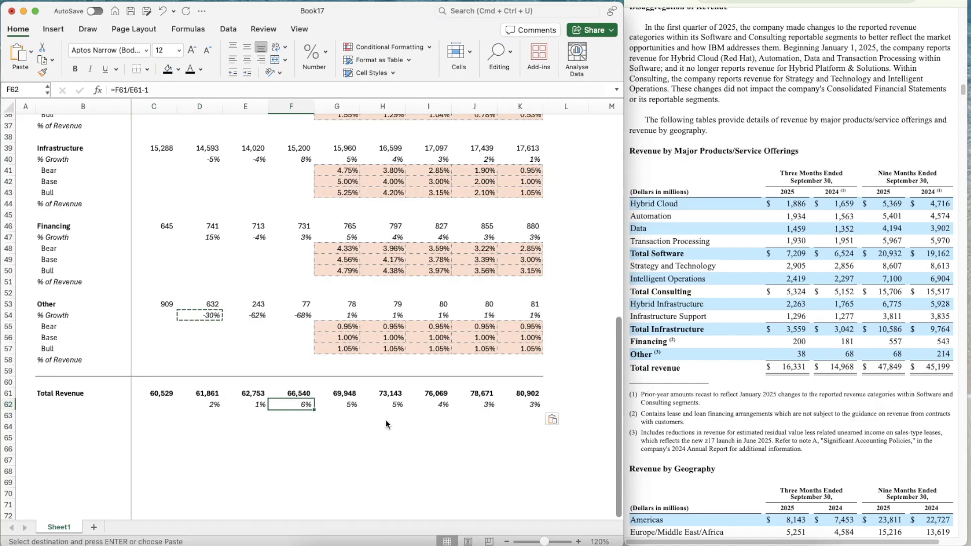
Label B62 "% Growth" in italics
{"action": "left_click", "coordinate": [51, 405]}
{"action": "type", "text": "% Growth"}
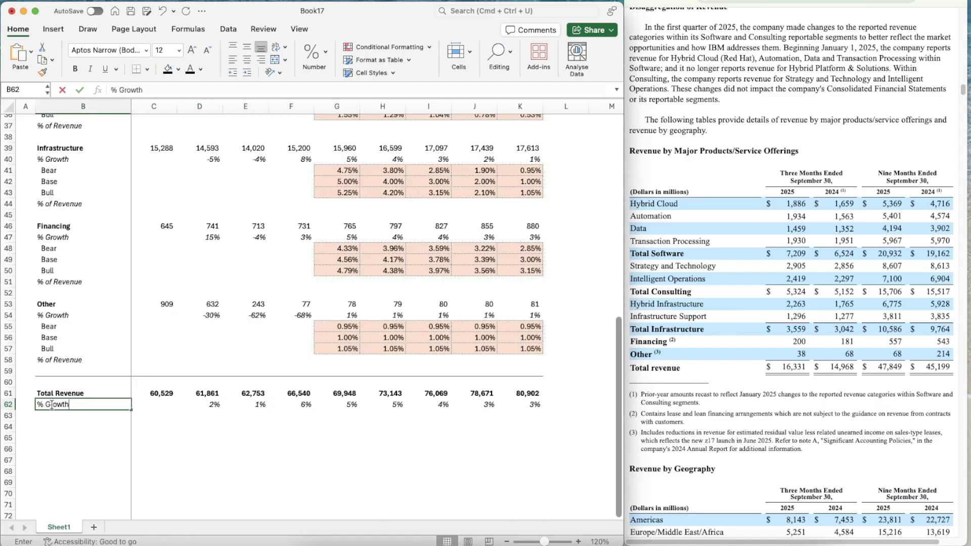
{"action": "key", "text": "Return"}
{"action": "key", "text": "Up"}
{"action": "key", "text": "super+i"}
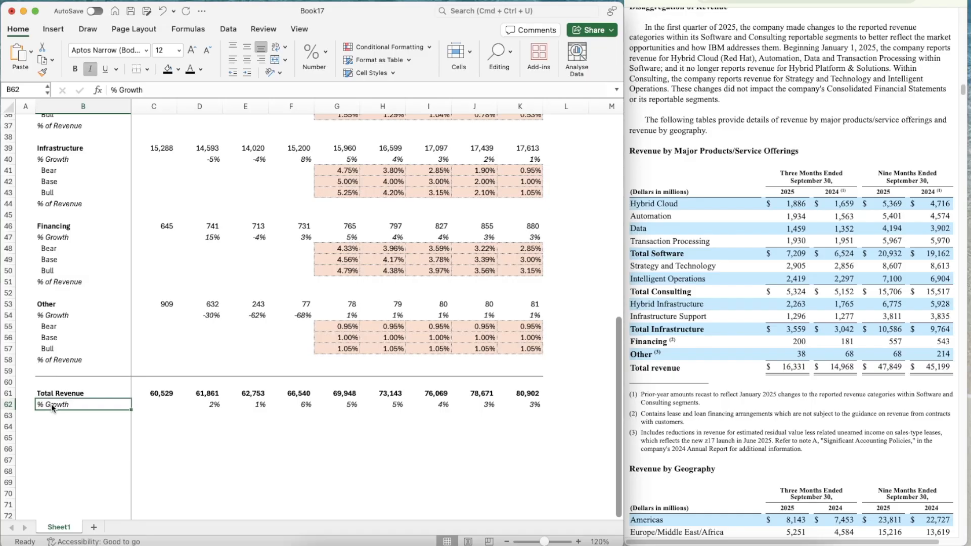
Copy the Revenue Build header row to row 64 and retitle the copy "Income Statement"
{"action": "key", "text": "Down"}
{"action": "key", "text": "Down"}
{"action": "key", "text": "Right"}
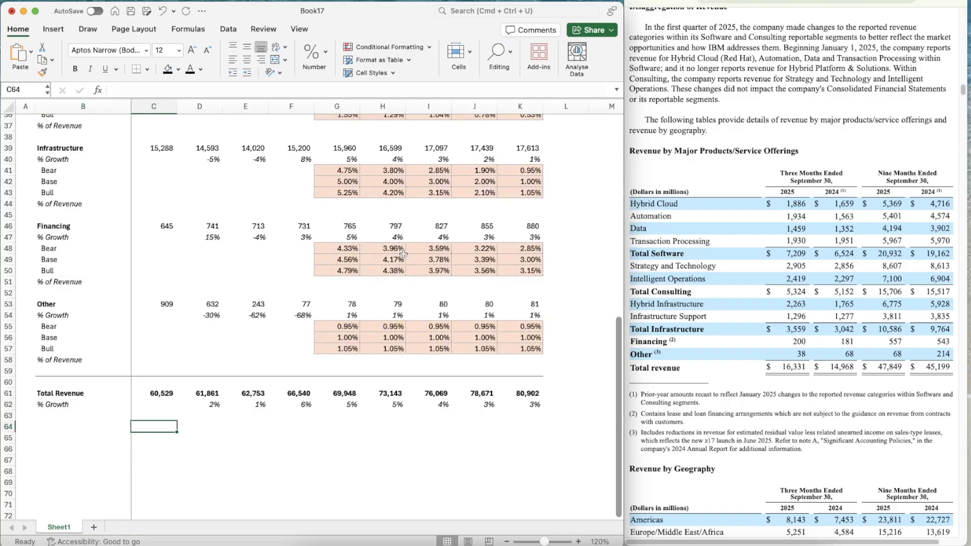
{"action": "scroll", "coordinate": [248, 275], "scroll_direction": "up", "scroll_amount": 6}
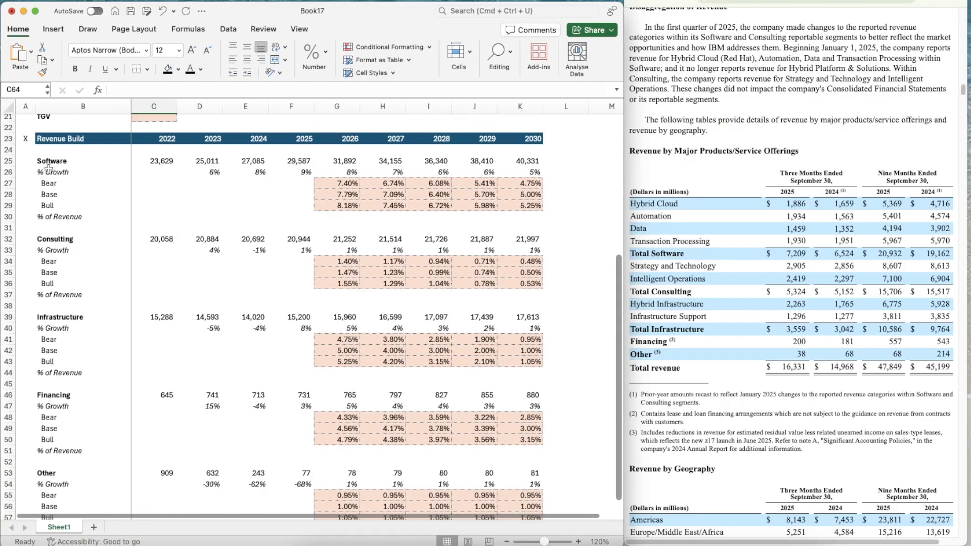
{"action": "left_click", "coordinate": [10, 166]}
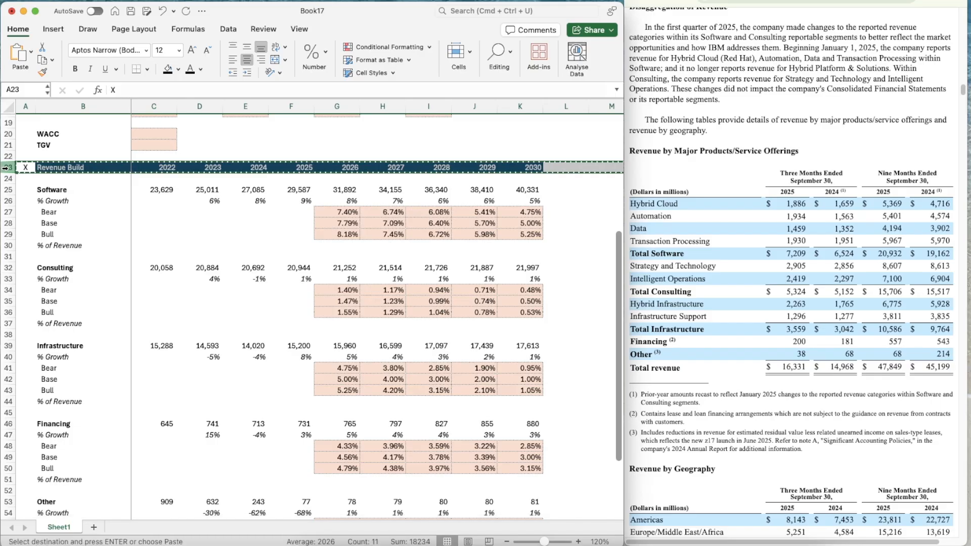
{"action": "key", "text": "super+c"}
{"action": "scroll", "coordinate": [25, 304], "scroll_direction": "down", "scroll_amount": 9}
{"action": "left_click", "coordinate": [25, 310]}
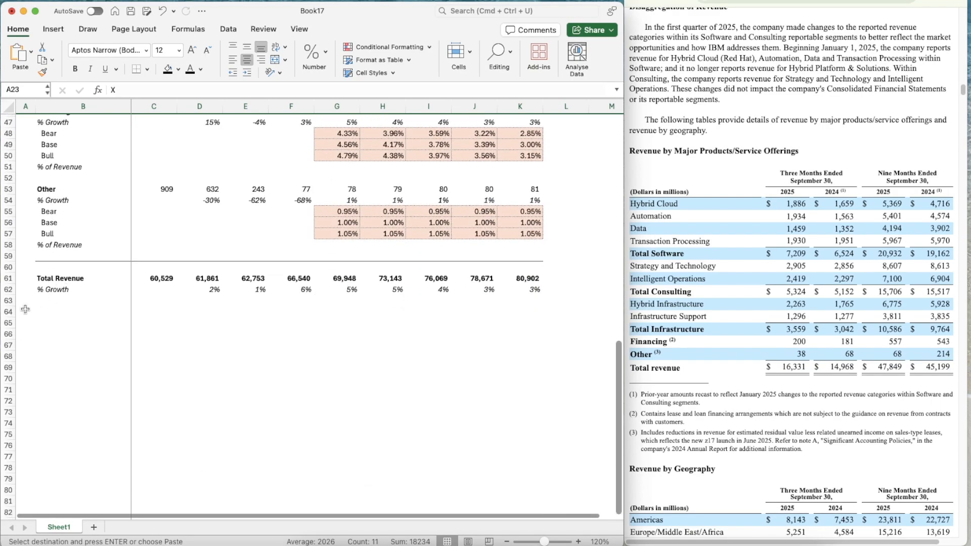
{"action": "key", "text": "super+v"}
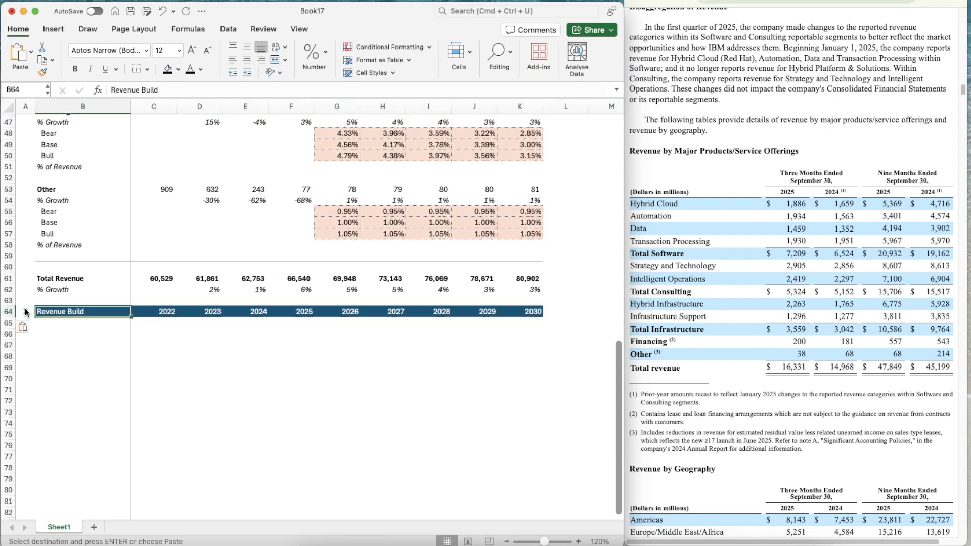
{"action": "type", "text": "Income Statement"}
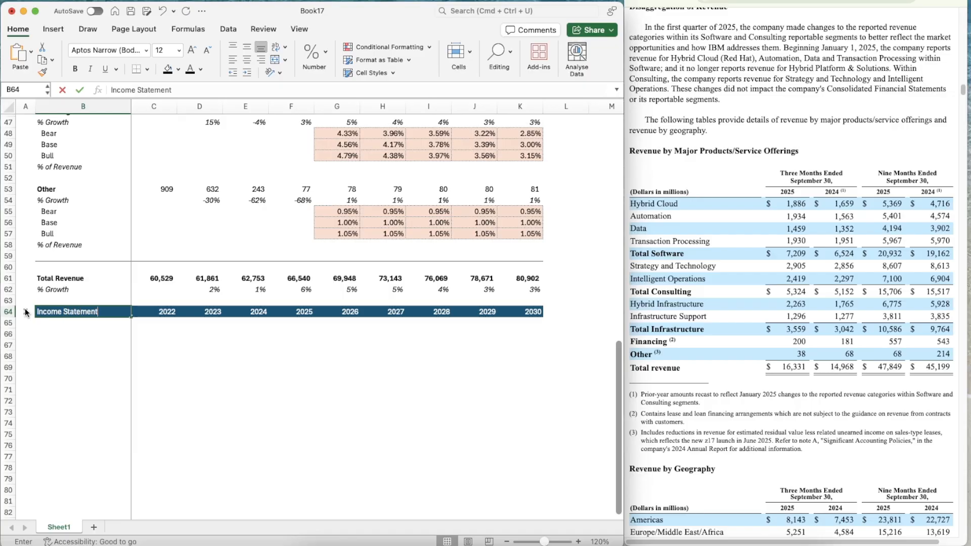
{"action": "key", "text": "Return"}
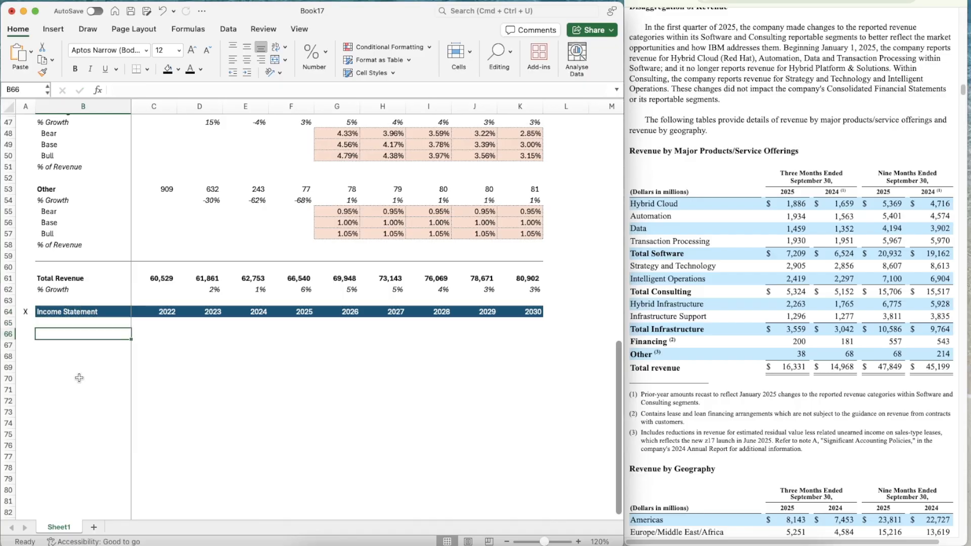
Label B66 "Revenue" in bold and B67 "% Growth" beneath the Income Statement header
{"action": "type", "text": "Revenue"}
{"action": "key", "text": "ctrl+Return"}
{"action": "key", "text": "super+b"}
{"action": "key", "text": "Down"}
{"action": "type", "text": "% Growth"}
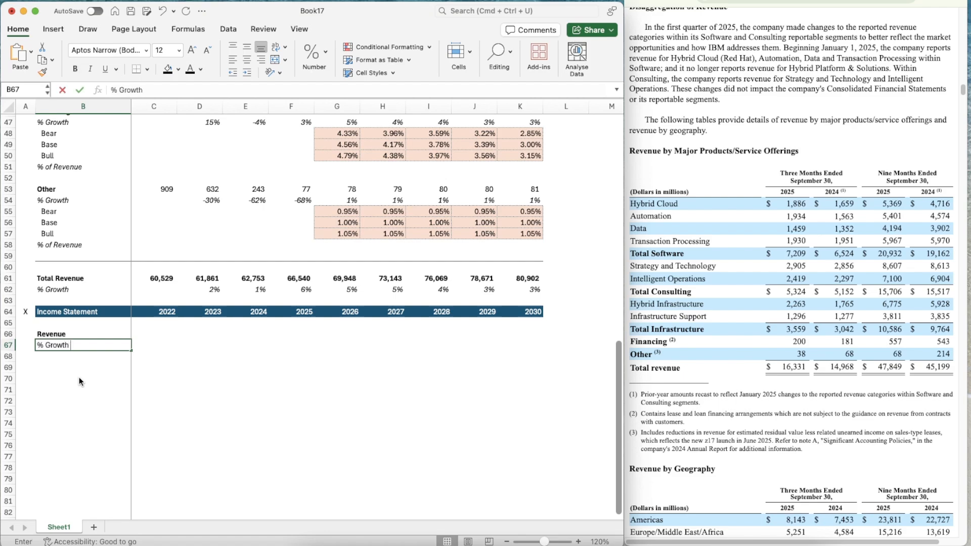
{"action": "key", "text": "BackSpace"}
{"action": "key", "text": "Return"}
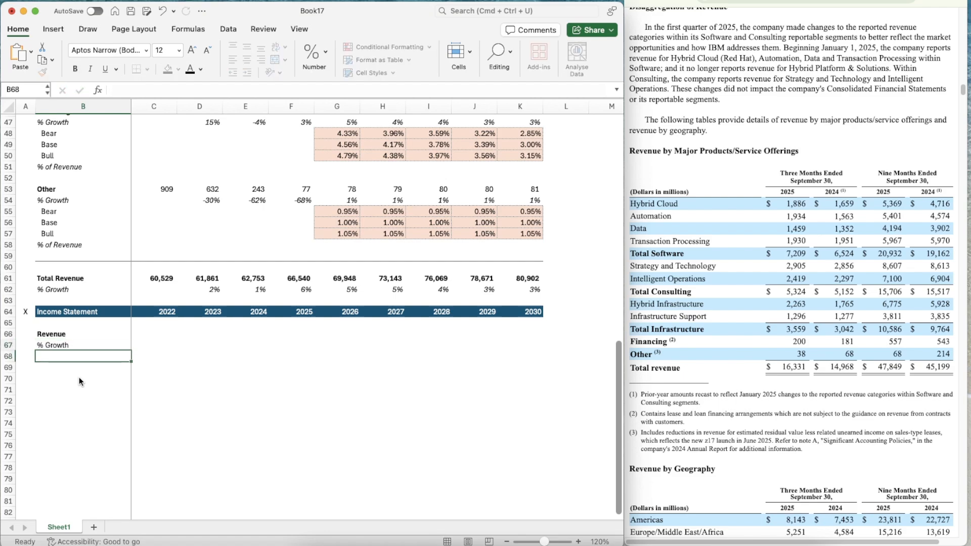
Italicize the whole % Growth row 67 of the Income Statement
{"action": "key", "text": "Up"}
{"action": "key", "text": "Up"}
{"action": "key", "text": "Down"}
{"action": "key", "text": "shift+space"}
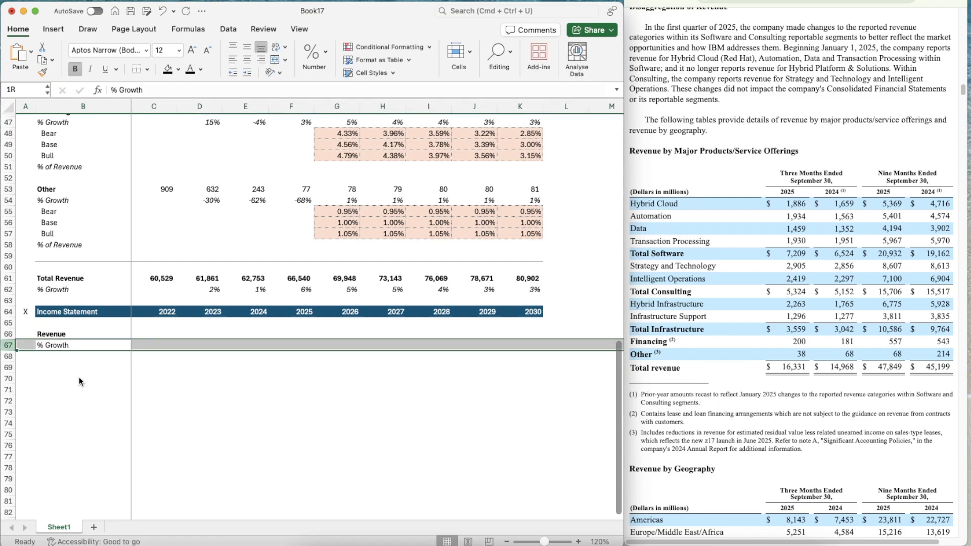
{"action": "key", "text": "super+i"}
Link the Income Statement's 2022 revenue in C66 to the Total Revenue cell with =C61
{"action": "key", "text": "Right"}
{"action": "key", "text": "Right"}
{"action": "key", "text": "Up"}
{"action": "key", "text": "Left"}
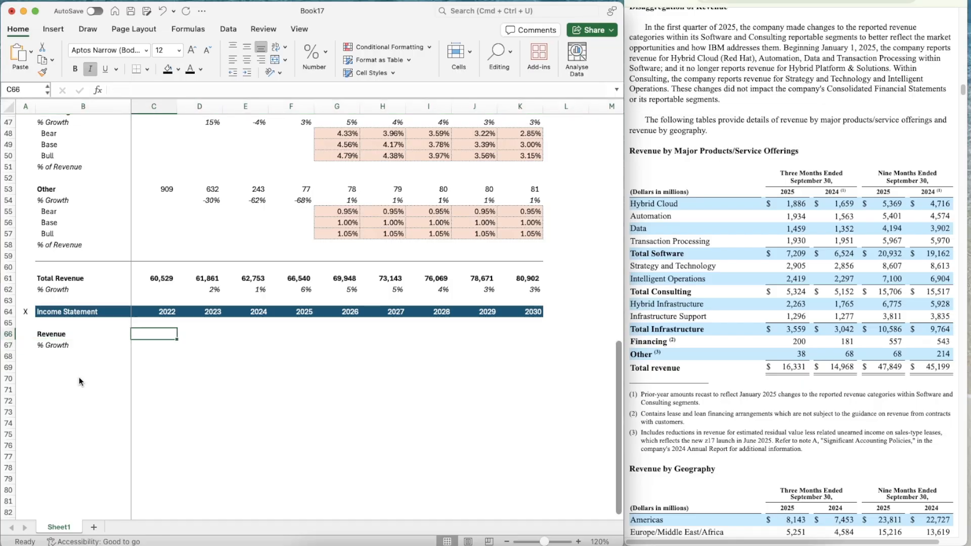
{"action": "type", "text": "="}
{"action": "key", "text": "Up"}
{"action": "key", "text": "Up"}
{"action": "key", "text": "Up"}
Copy the revenue link from C66 across the row to 2030 in K66
{"action": "key", "text": "Up"}
{"action": "key", "text": "Up"}
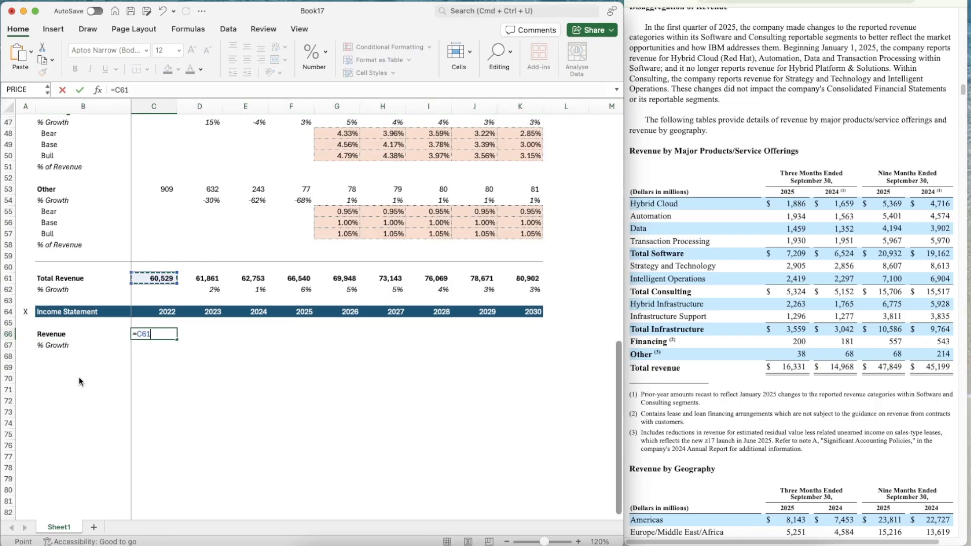
{"action": "key", "text": "Return"}
{"action": "key", "text": "Up"}
{"action": "key", "text": "super+c"}
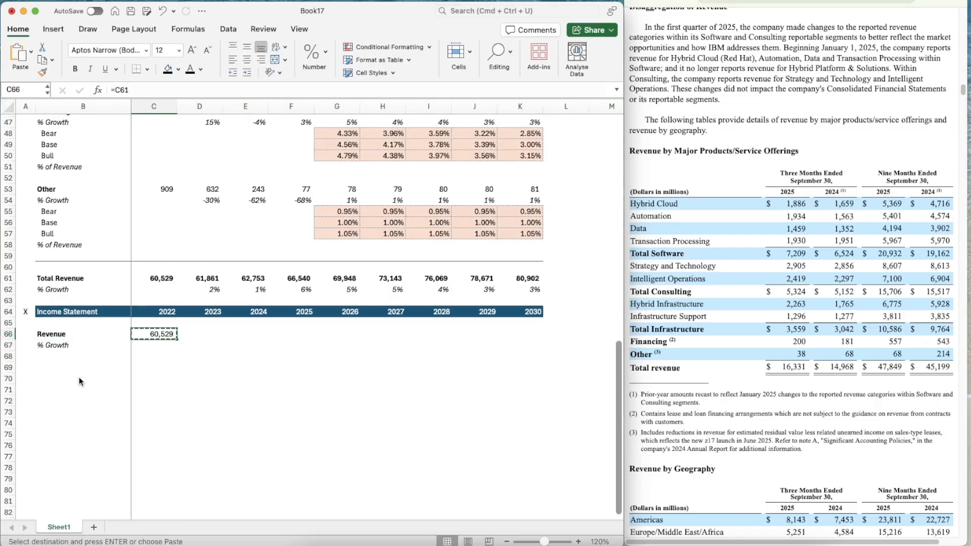
{"action": "key", "text": "shift+Right"}
{"action": "key", "text": "shift+Right"}
{"action": "key", "text": "shift+Right"}
{"action": "key", "text": "shift+Right"}
{"action": "key", "text": "shift+Right"}
{"action": "key", "text": "shift+Right"}
{"action": "key", "text": "shift+Right"}
{"action": "key", "text": "shift+Right"}
{"action": "key", "text": "super+v"}
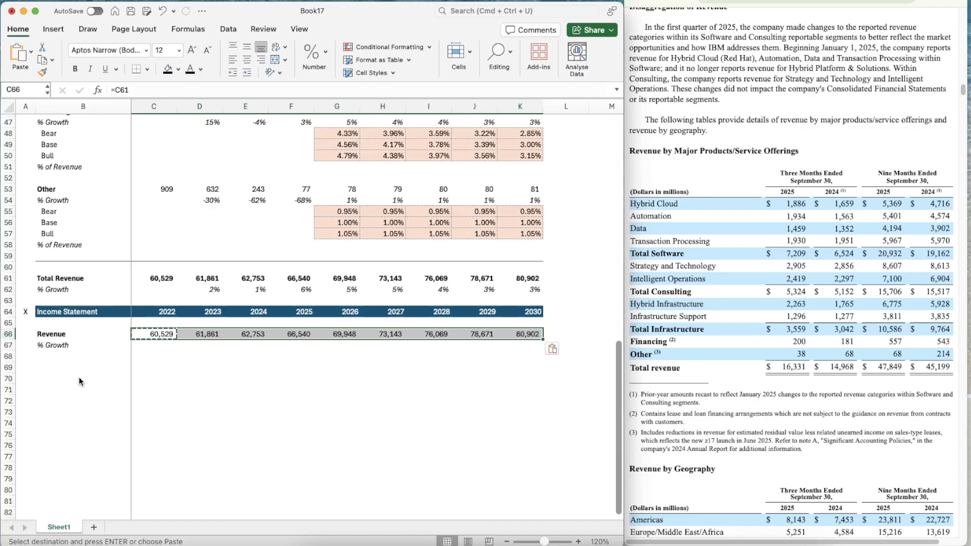
Copy the Total Revenue growth formula from D62 into D67:K67 beneath the Income Statement revenue
{"action": "key", "text": "Up"}
{"action": "key", "text": "Up"}
{"action": "key", "text": "Up"}
{"action": "key", "text": "Up"}
{"action": "key", "text": "Right"}
{"action": "key", "text": "super+c"}
{"action": "key", "text": "Down"}
{"action": "key", "text": "Down"}
{"action": "key", "text": "Down"}
{"action": "key", "text": "Down"}
{"action": "key", "text": "Down"}
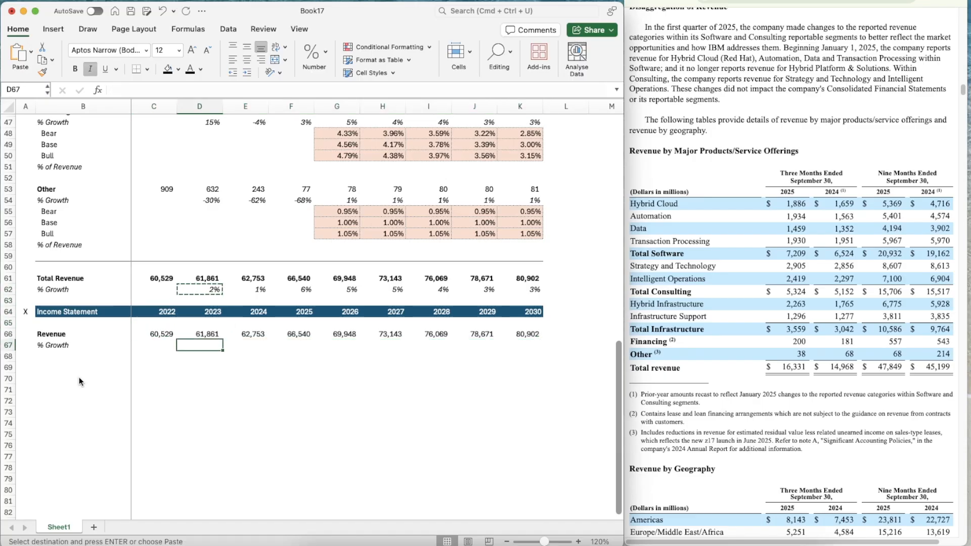
{"action": "key", "text": "shift+Right"}
{"action": "key", "text": "shift+Right"}
{"action": "key", "text": "shift+Right"}
{"action": "key", "text": "shift+Right"}
{"action": "key", "text": "shift+Right"}
{"action": "key", "text": "shift+Right"}
{"action": "key", "text": "shift+Right"}
{"action": "key", "text": "super+v"}
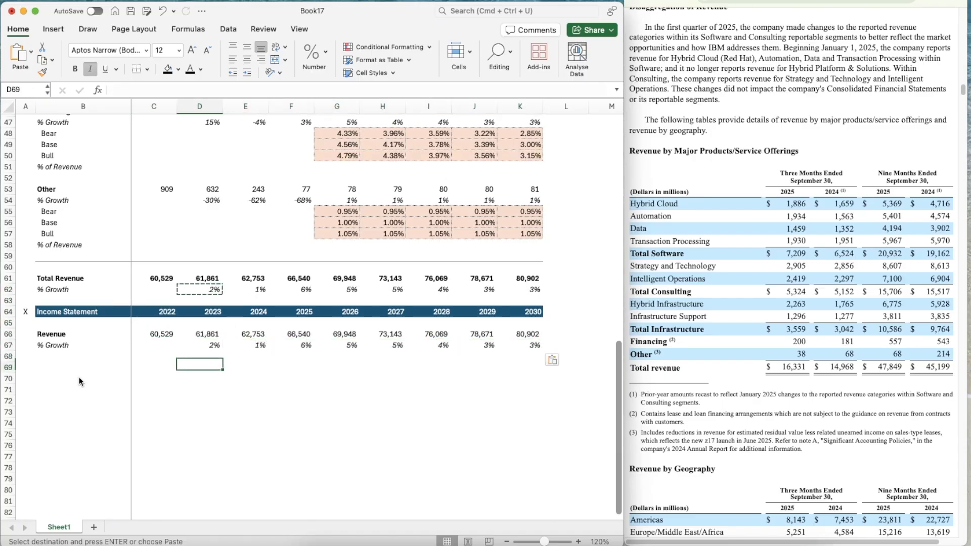
Label B69 "EBIT" in bold, leaving one blank row below % Growth
{"action": "key", "text": "Down"}
{"action": "key", "text": "Down"}
{"action": "key", "text": "Left"}
{"action": "key", "text": "Left"}
{"action": "type", "text": "EBIT"}
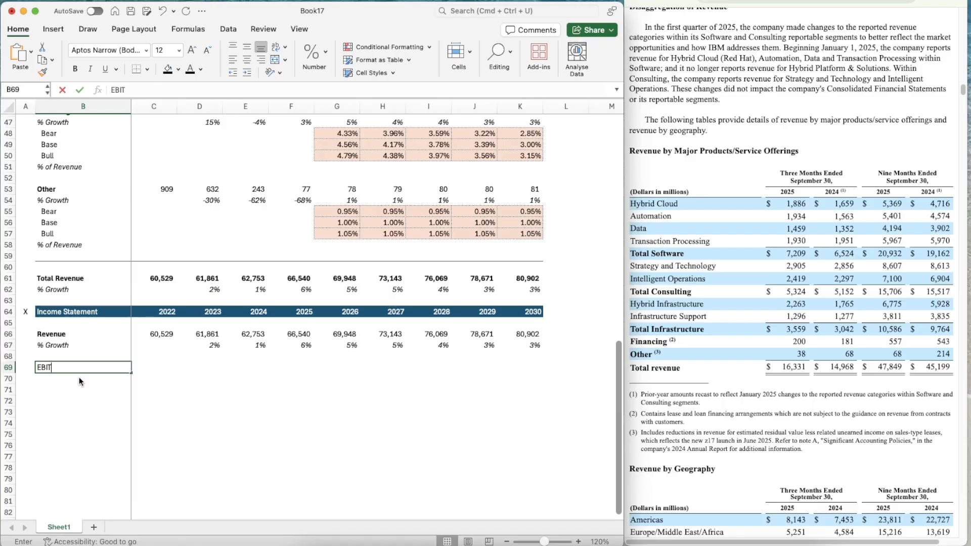
{"action": "key", "text": "super+b"}
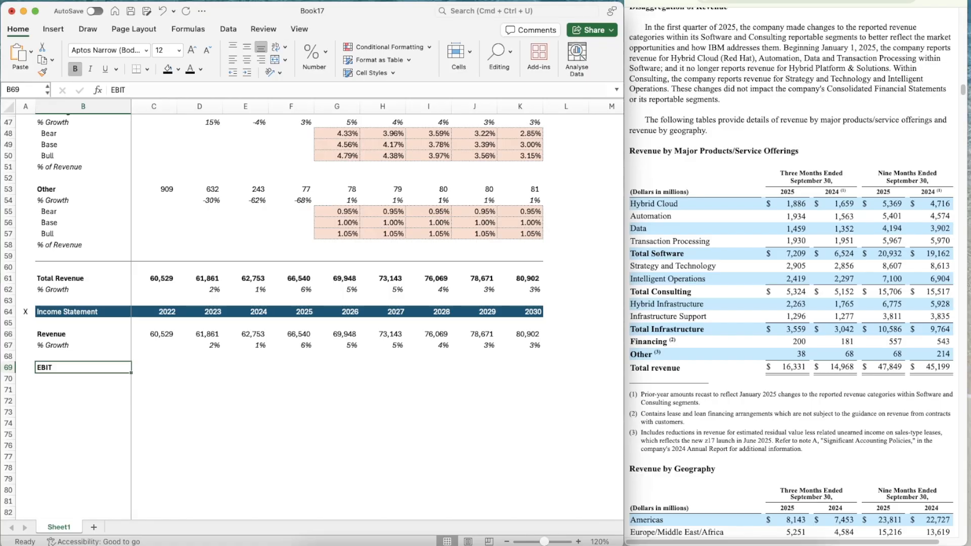
Switch to the browser and examine IBM's annual and quarterly consolidated income statements for EBIT line items, then return to the EBIT label in Excel
{"action": "key", "text": "super+Tab"}
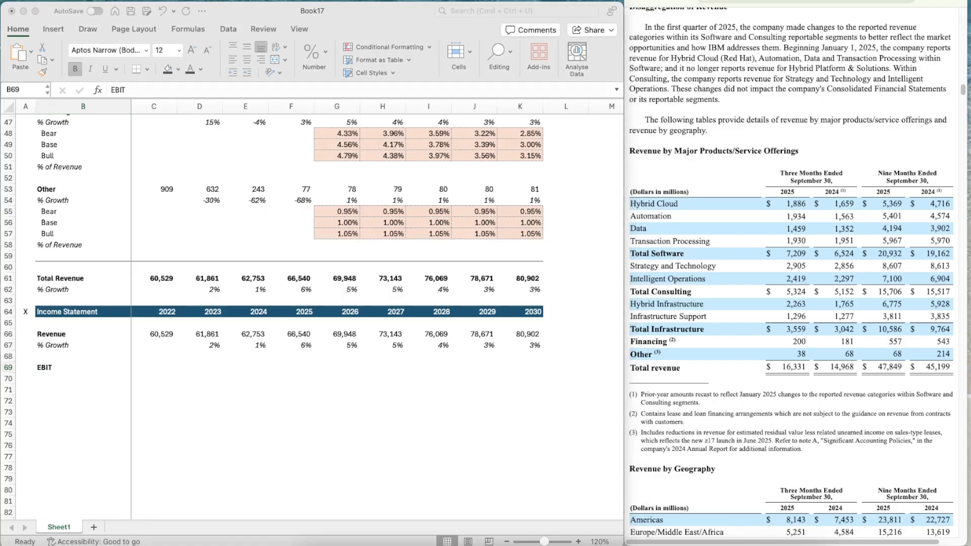
{"action": "key", "text": "ctrl+Tab"}
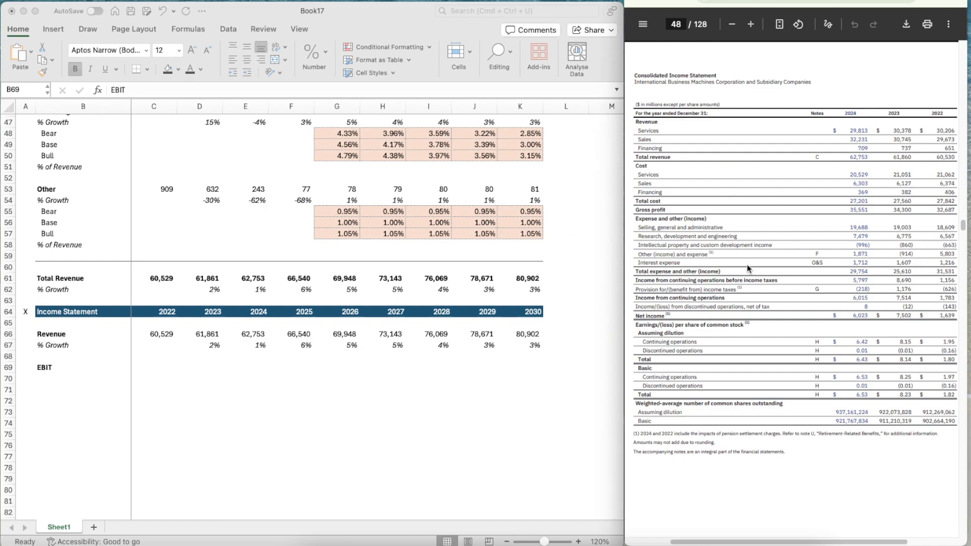
{"action": "key", "text": "ctrl+shift+Tab"}
{"action": "scroll", "coordinate": [779, 268], "scroll_direction": "up", "scroll_amount": 2}
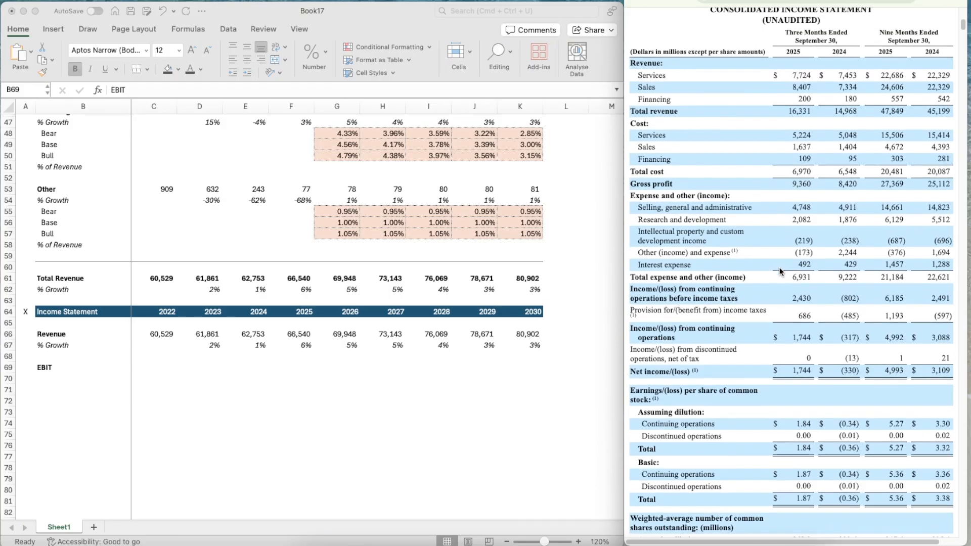
{"action": "scroll", "coordinate": [779, 268], "scroll_direction": "down", "scroll_amount": 8}
{"action": "scroll", "coordinate": [779, 268], "scroll_direction": "up", "scroll_amount": 5}
{"action": "scroll", "coordinate": [780, 272], "scroll_direction": "up", "scroll_amount": 2}
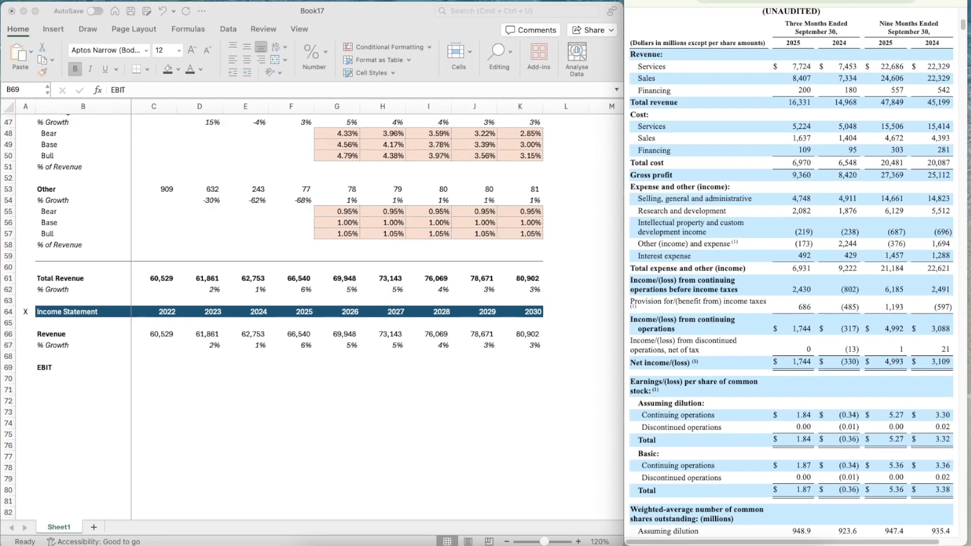
{"action": "key", "text": "ctrl+Tab"}
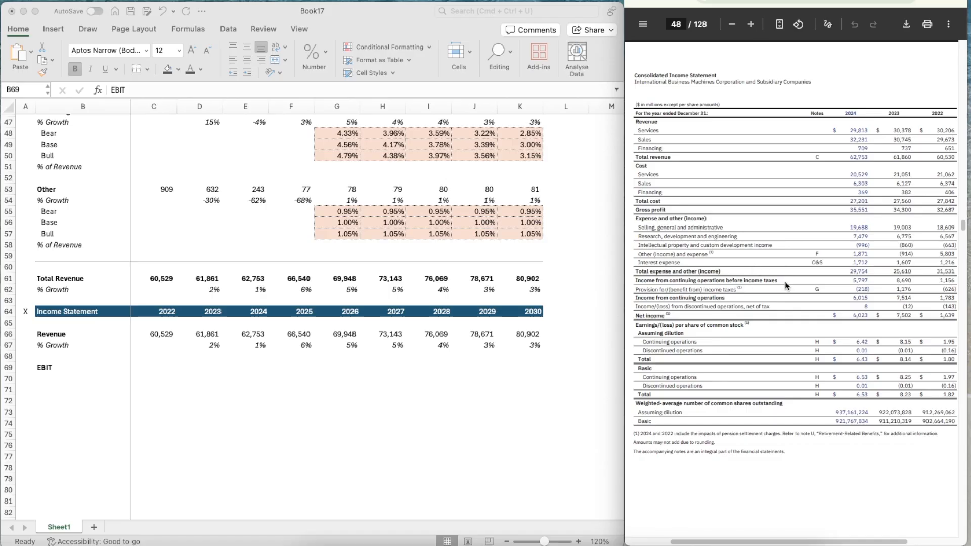
{"action": "left_click", "coordinate": [81, 368]}
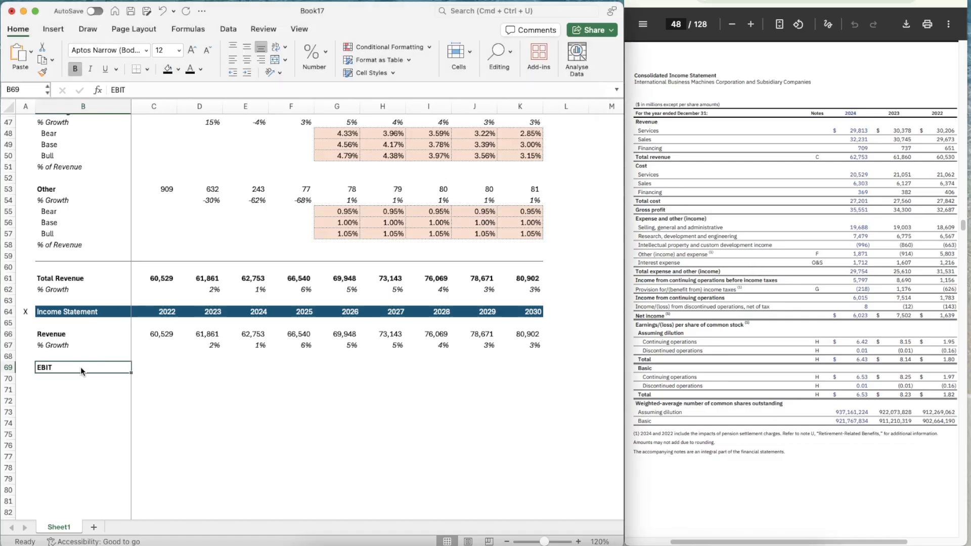
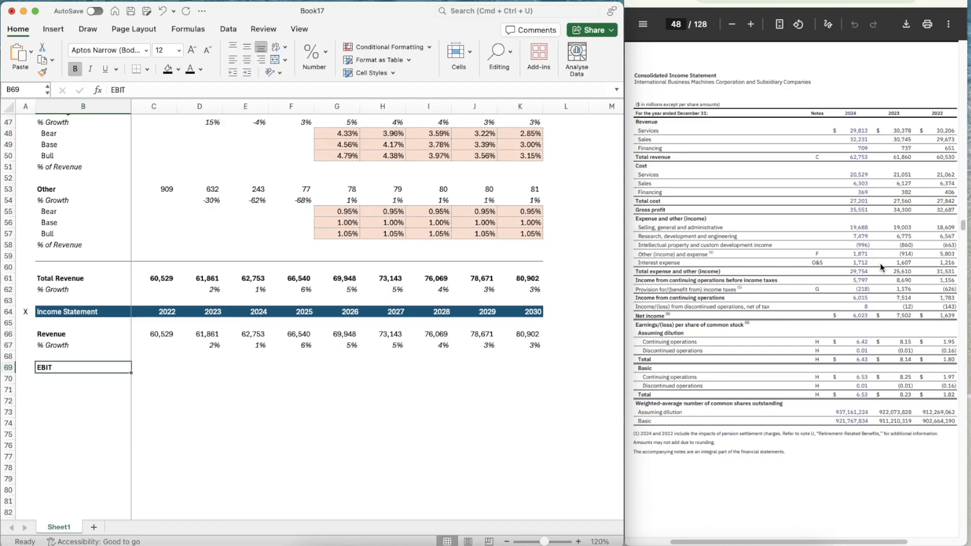
Enter the 2022 EBIT in C69 as pre-tax income plus interest expense, =1156+1216
{"action": "left_click", "coordinate": [155, 368]}
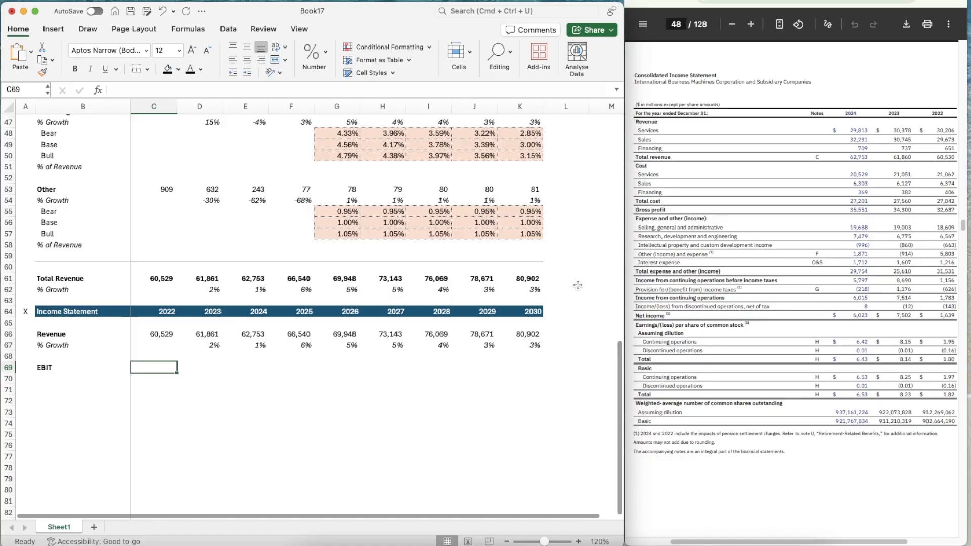
{"action": "type", "text": "=1156+"}
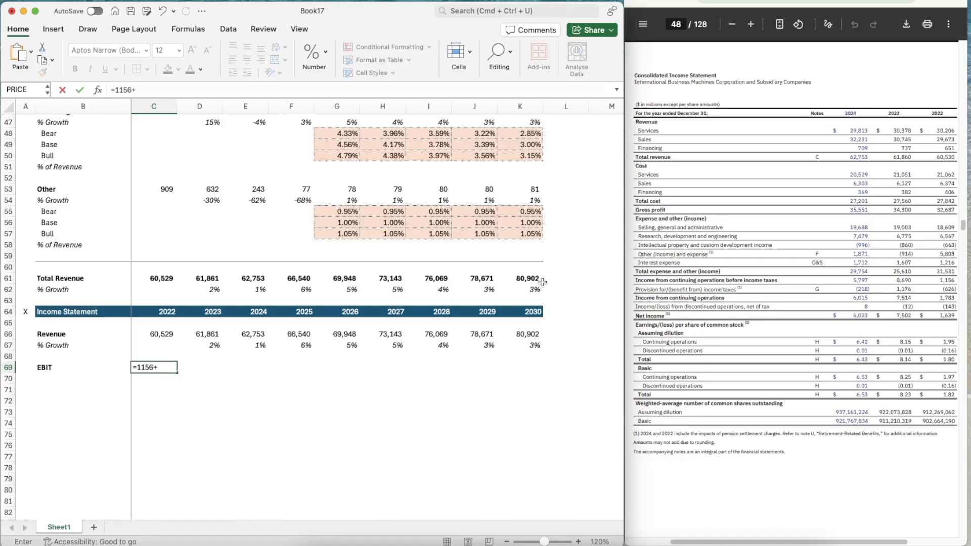
{"action": "type", "text": "1216"}
Copy the number format of the 2022 revenue in C66 onto the EBIT row, C69:K69
{"action": "key", "text": "Up"}
{"action": "key", "text": "Up"}
{"action": "key", "text": "Up"}
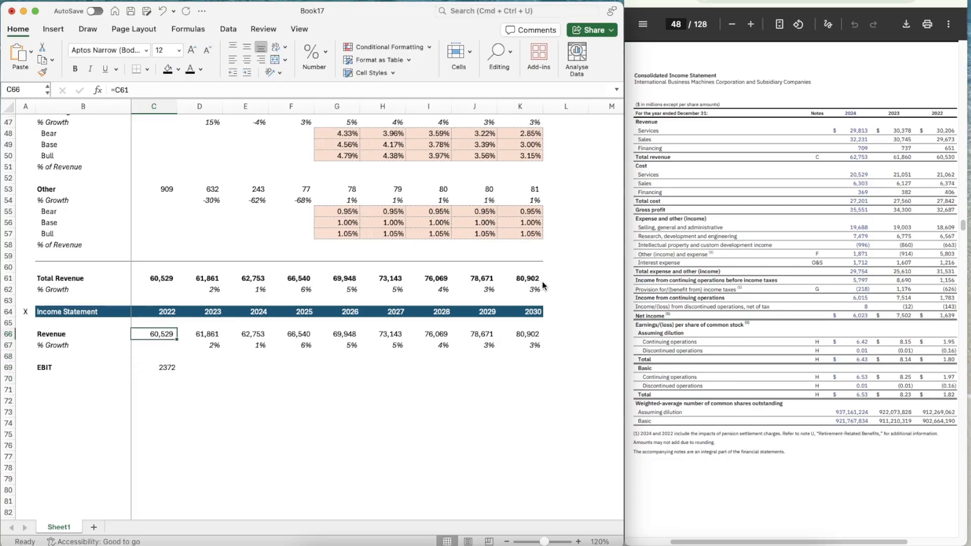
{"action": "key", "text": "super+shift+x"}
{"action": "key", "text": "super+shift+c"}
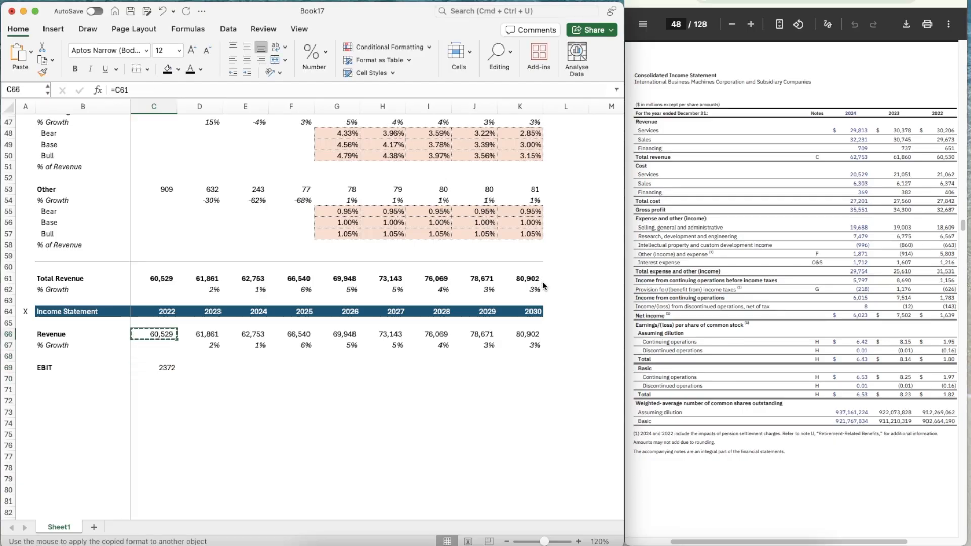
{"action": "left_click_drag", "start_coordinate": [163, 370], "coordinate": [527, 370]}
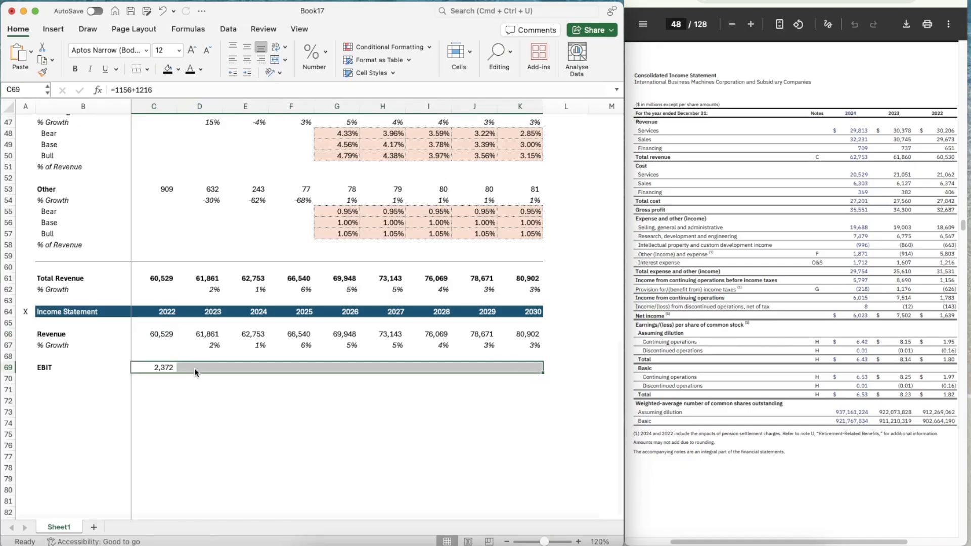
Enter EBIT as pre-tax income plus interest expense: =8690+1607 for 2023 in D69 and =5797+1712 for 2024 in E69
{"action": "left_click", "coordinate": [199, 368]}
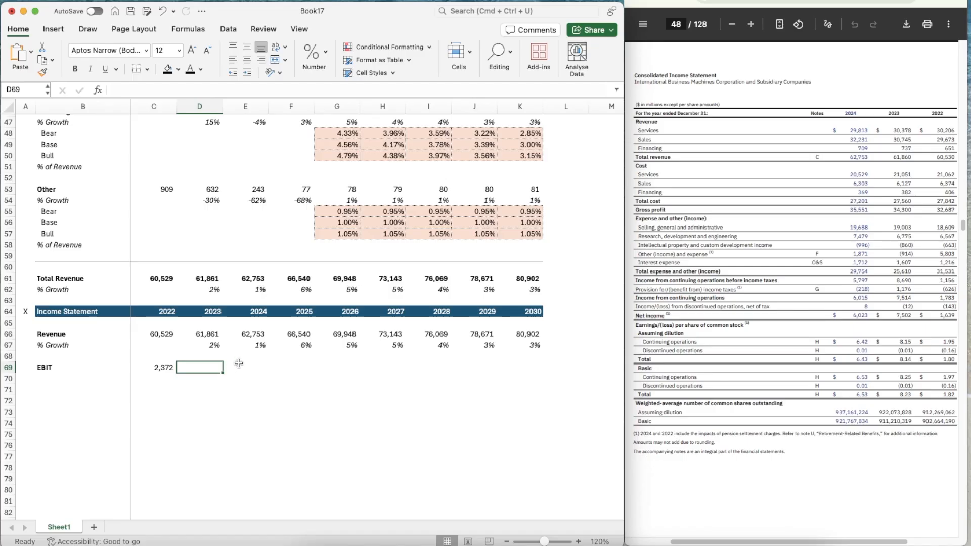
{"action": "type", "text": "="}
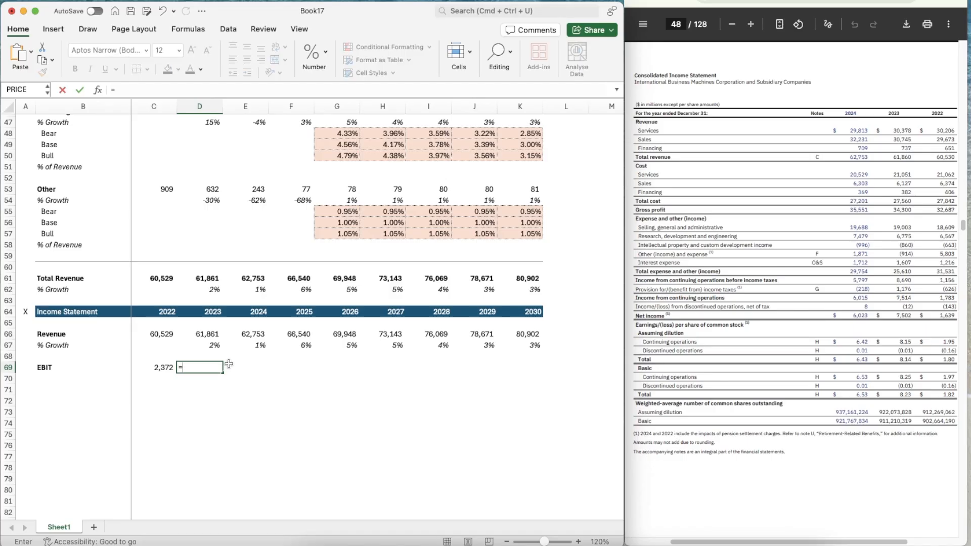
{"action": "type", "text": "8690+1607"}
{"action": "key", "text": "Tab"}
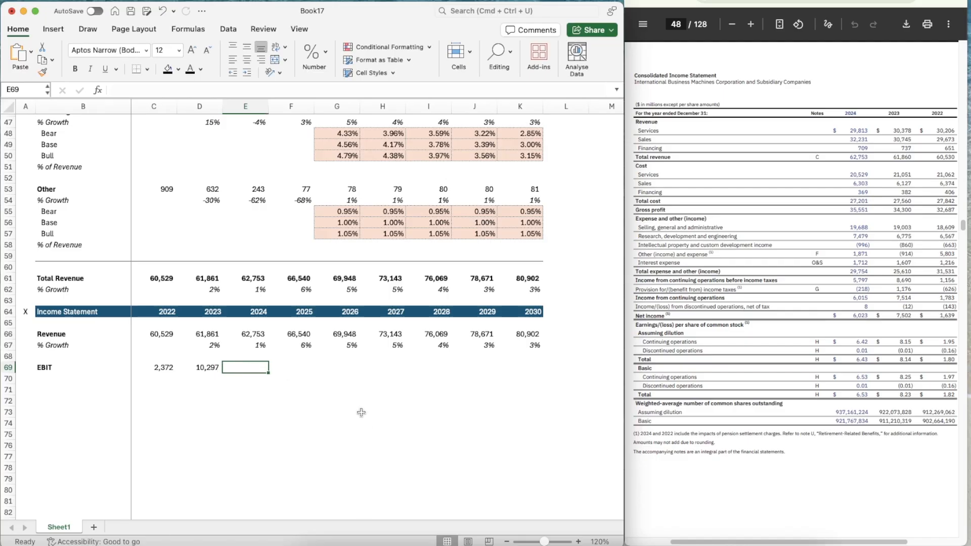
{"action": "type", "text": "=5"}
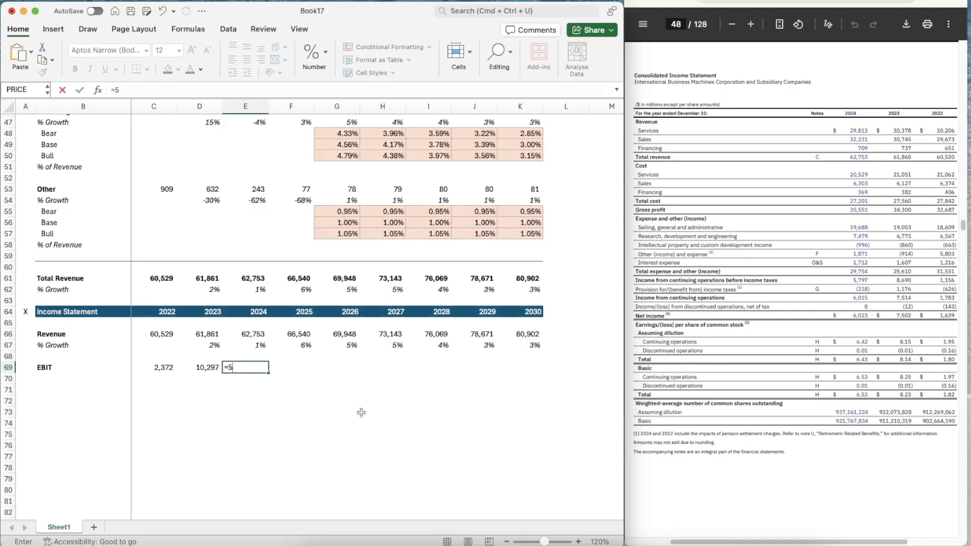
{"action": "type", "text": "797+1"}
{"action": "key", "text": "Return"}
Label B70 "% of Revenue" beneath EBIT and italicize the whole row
{"action": "key", "text": "Left"}
{"action": "key", "text": "Left"}
{"action": "key", "text": "Left"}
{"action": "key", "text": "Left"}
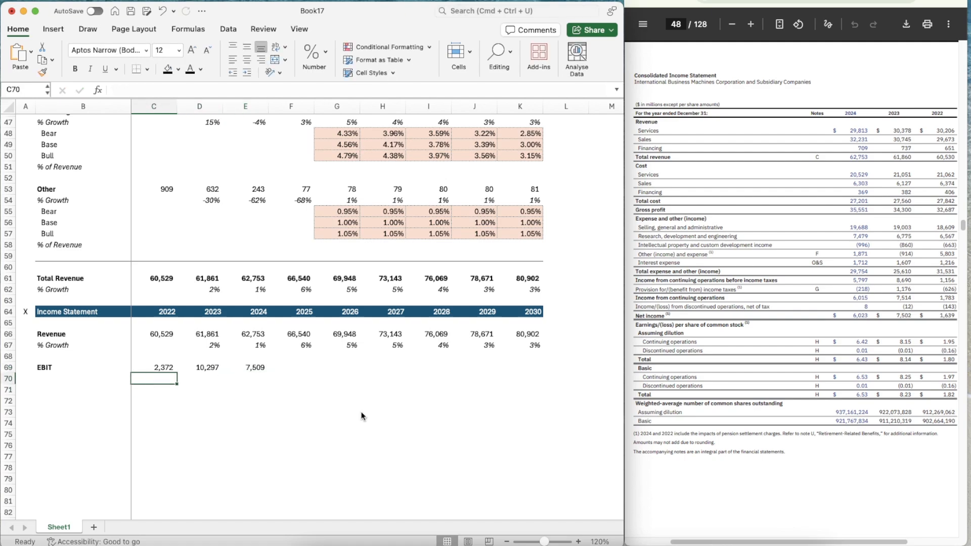
{"action": "key", "text": "Right"}
{"action": "type", "text": "% of Revenue"}
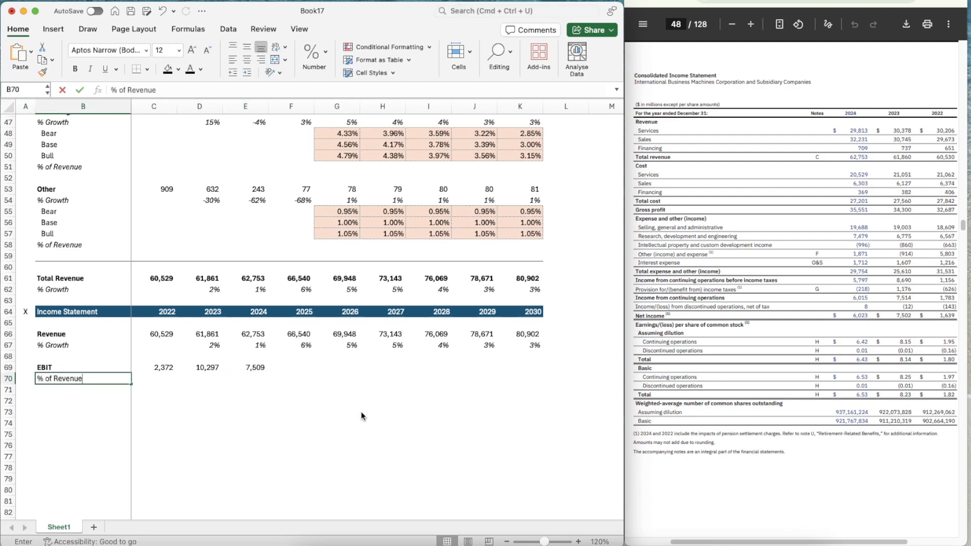
{"action": "key", "text": "Return"}
{"action": "key", "text": "Up"}
{"action": "key", "text": "shift+space"}
{"action": "key", "text": "super+i"}
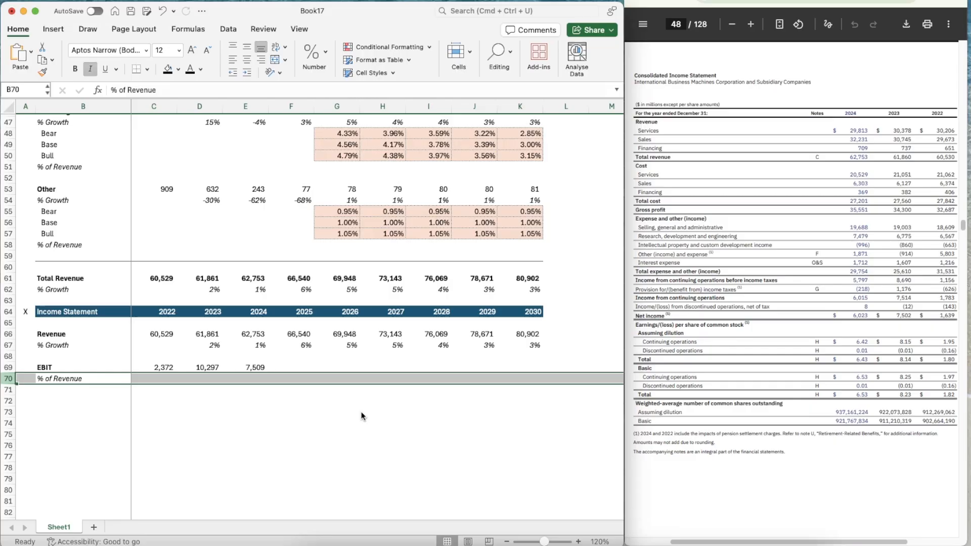
Calculate the 2022 EBIT margin in C70 with the formula =C69/C66
{"action": "key", "text": "Right"}
{"action": "type", "text": "="}
{"action": "key", "text": "Up"}
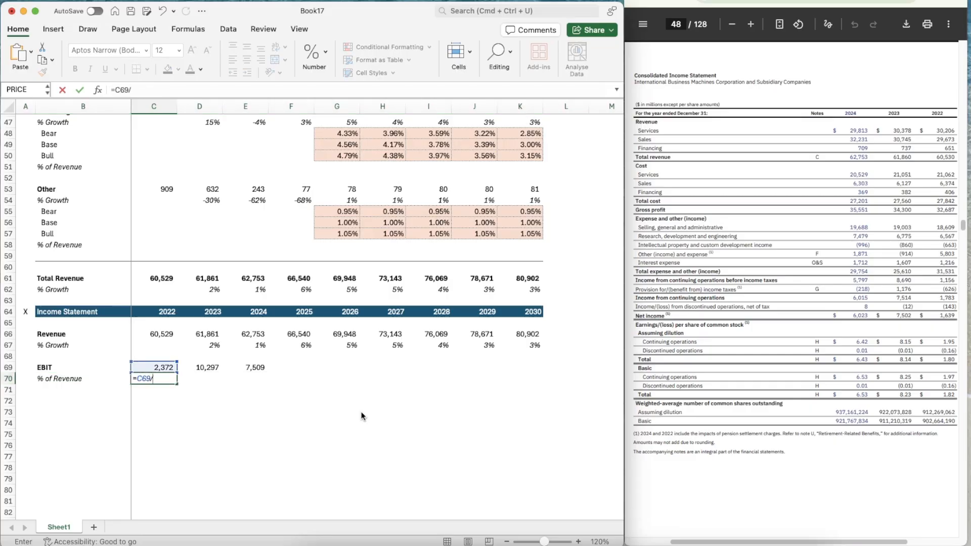
{"action": "type", "text": "/"}
{"action": "key", "text": "Up"}
{"action": "key", "text": "Up"}
{"action": "key", "text": "Up"}
{"action": "key", "text": "Up"}
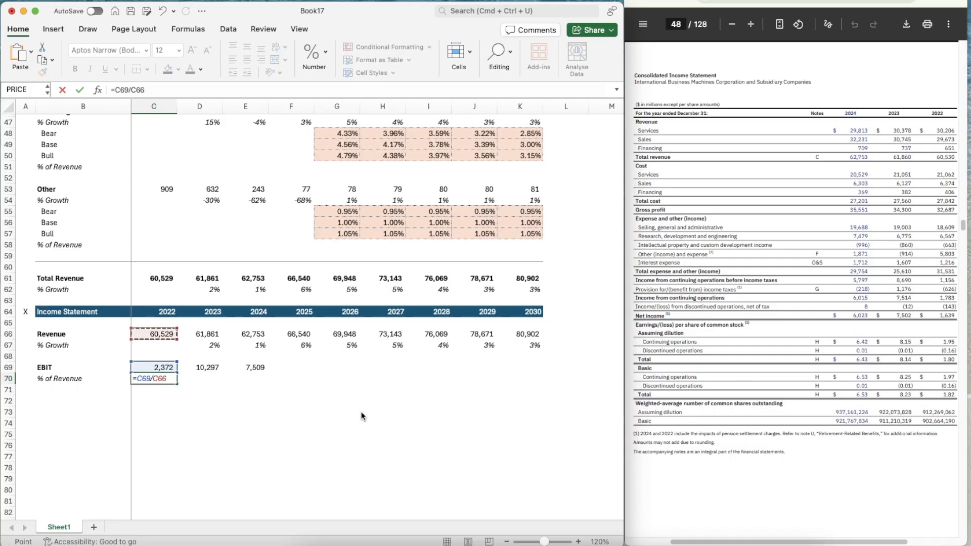
{"action": "key", "text": "Return"}
Copy the percentage format of the revenue growth in D67 onto the 2022 EBIT margin in C70
{"action": "key", "text": "Up"}
{"action": "key", "text": "Right"}
{"action": "key", "text": "Up"}
{"action": "key", "text": "Up"}
{"action": "key", "text": "Up"}
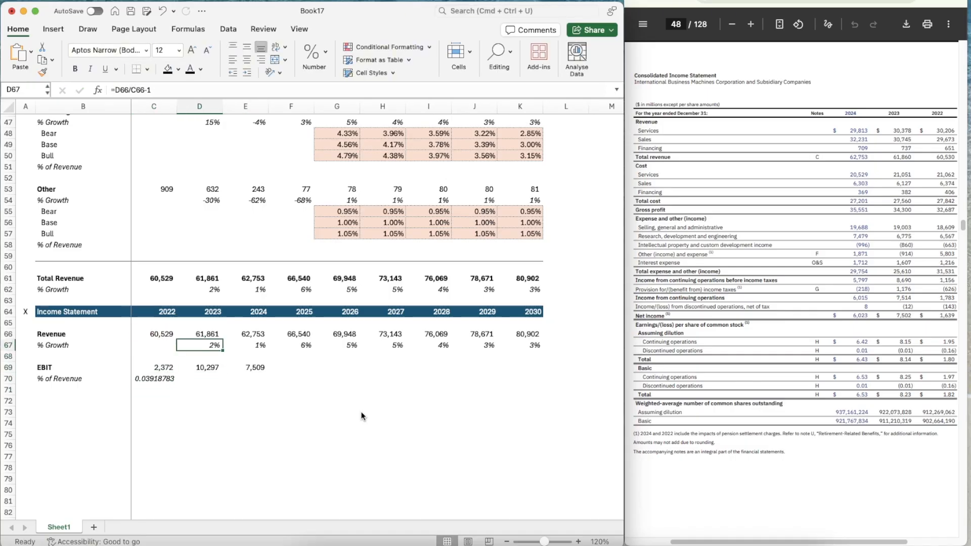
{"action": "key", "text": "super+shift+c"}
{"action": "left_click", "coordinate": [162, 380]}
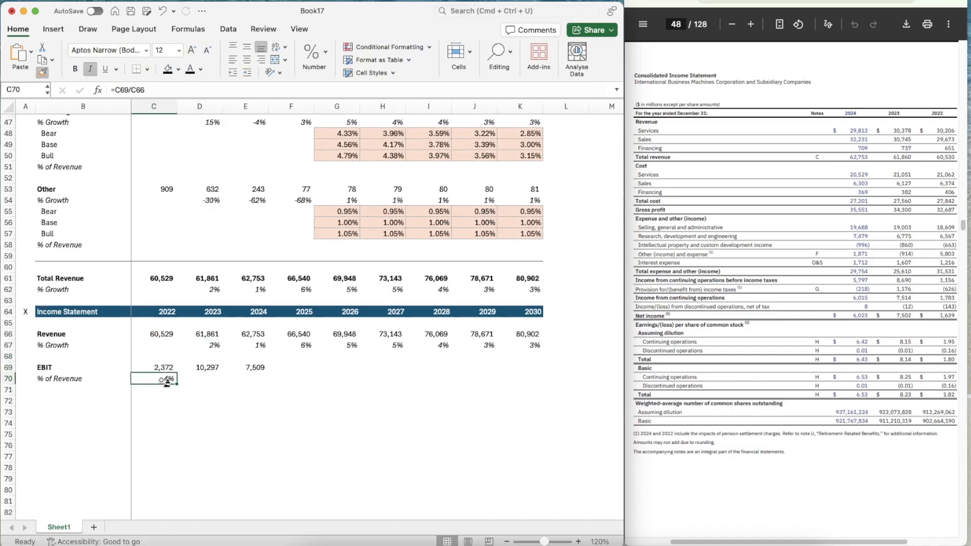
Copy the EBIT margin formula from C70 across to 2025 in F70
{"action": "key", "text": "super+c"}
{"action": "key", "text": "shift+Right"}
{"action": "key", "text": "shift+Right"}
{"action": "key", "text": "shift+Right"}
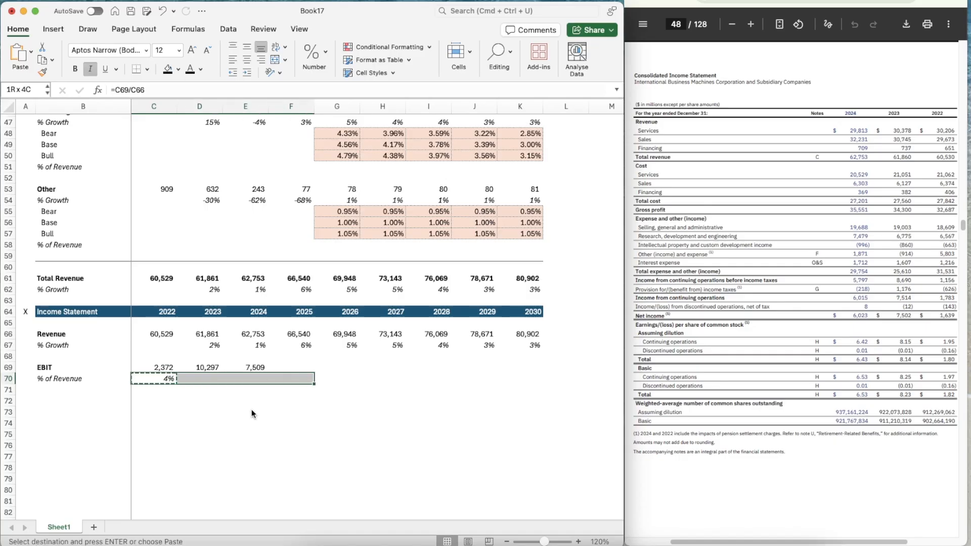
{"action": "key", "text": "super+v"}
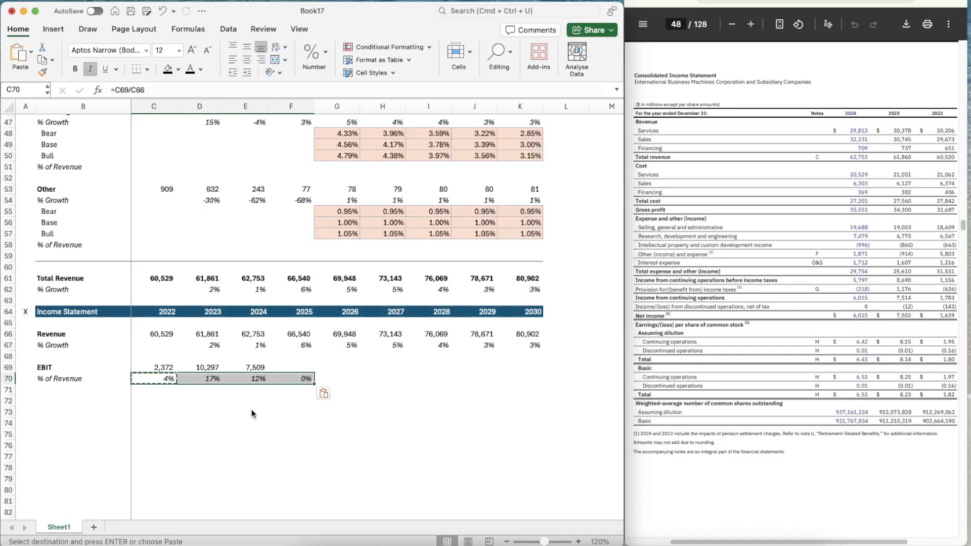
Bring up IBM's quarterly income statement and calculate the 2024 full-year to nine-month EBIT ratio in E72 as =E69/(2491+1288)
{"action": "key", "text": "Right"}
{"action": "key", "text": "Right"}
{"action": "key", "text": "Up"}
{"action": "key", "text": "Right"}
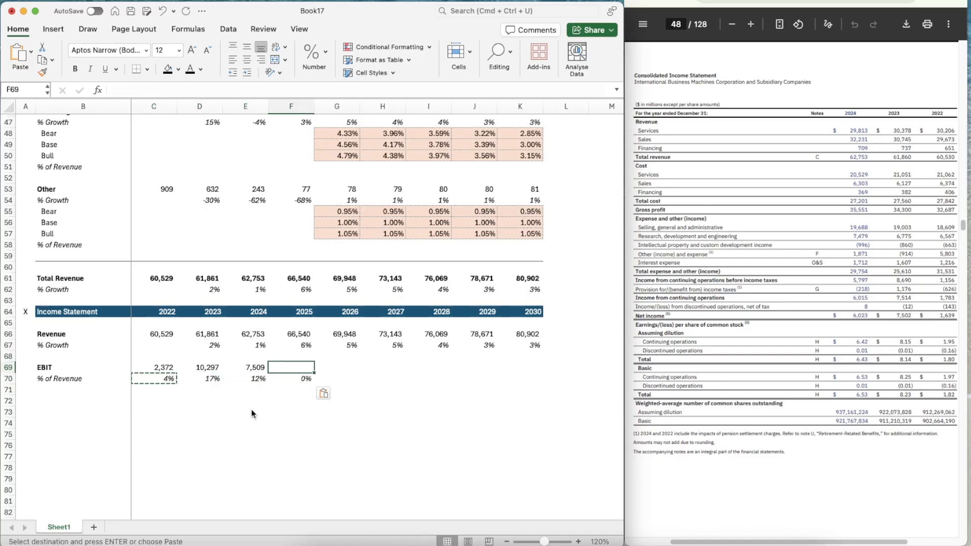
{"action": "left_click", "coordinate": [727, 221]}
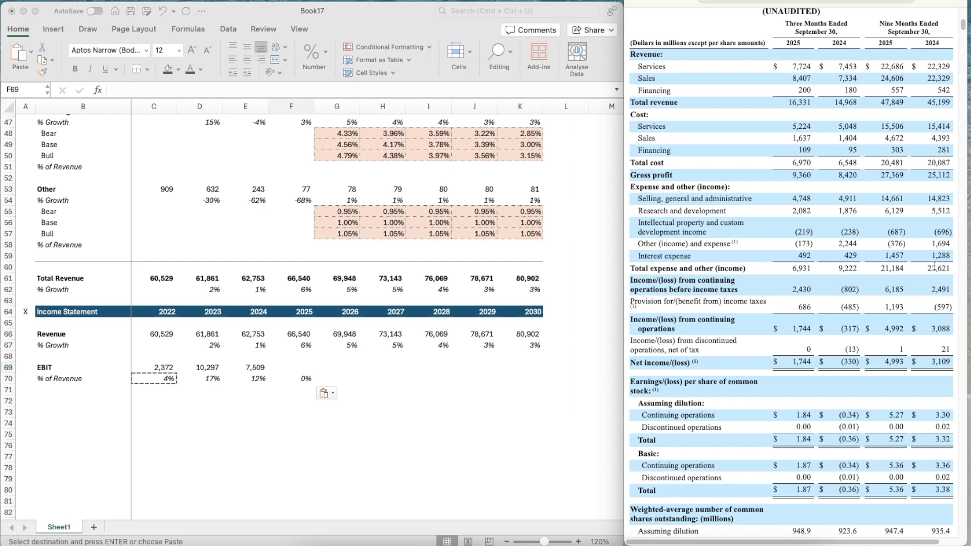
{"action": "left_click", "coordinate": [256, 402]}
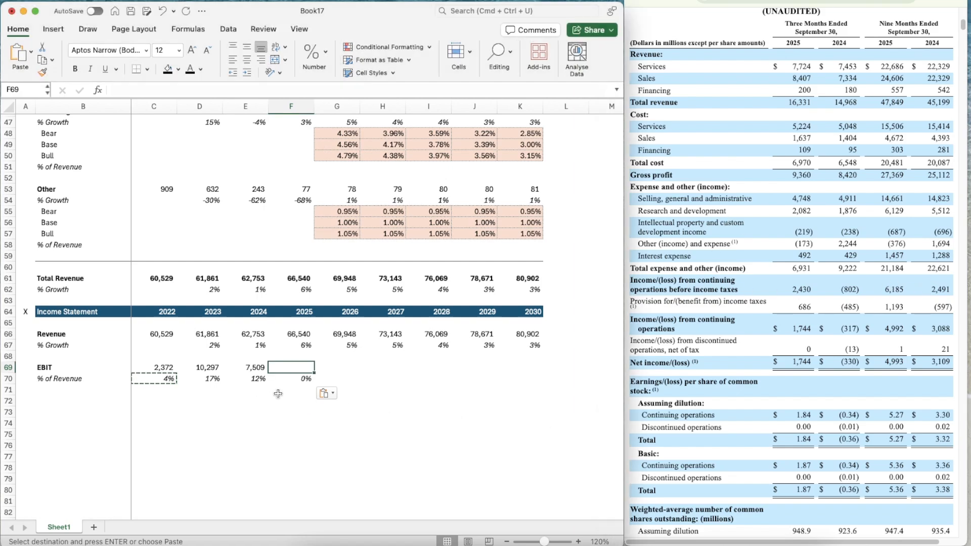
{"action": "type", "text": "="}
{"action": "key", "text": "Up"}
{"action": "key", "text": "Up"}
{"action": "key", "text": "Up"}
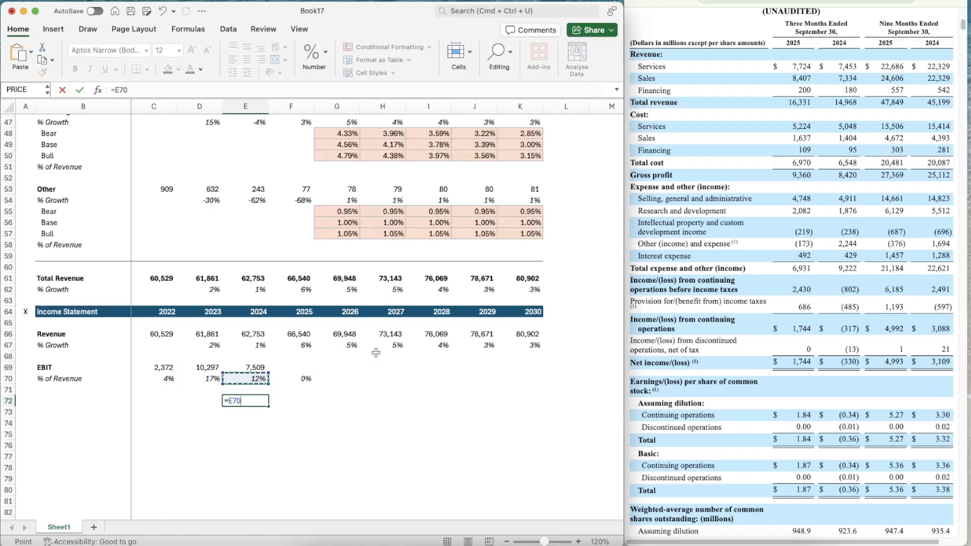
{"action": "type", "text": "/("}
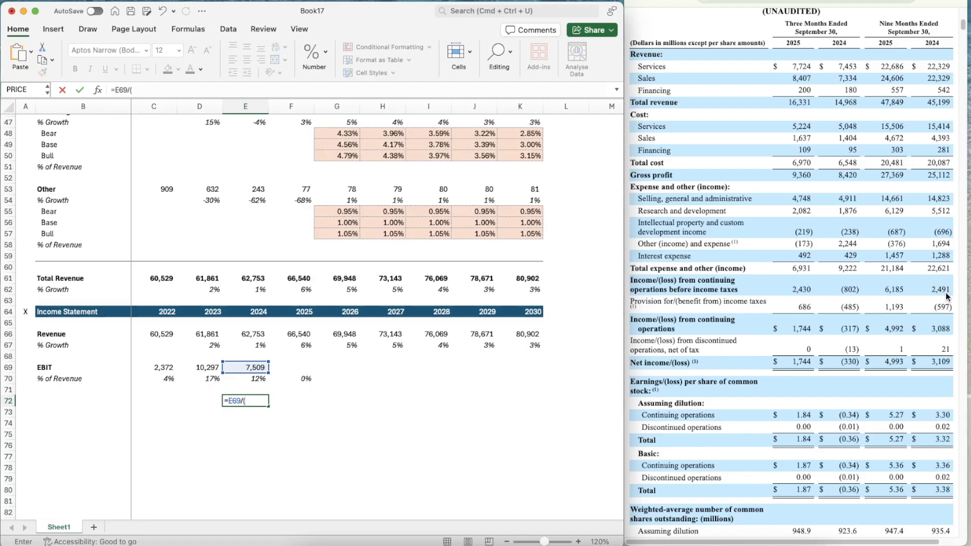
{"action": "type", "text": "2491"}
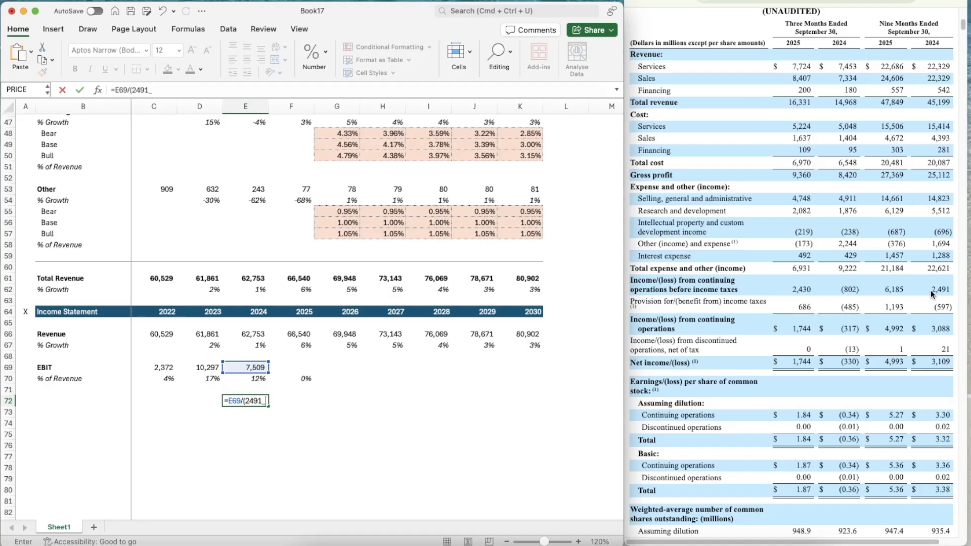
{"action": "type", "text": "+1288)"}
{"action": "key", "text": "Return"}
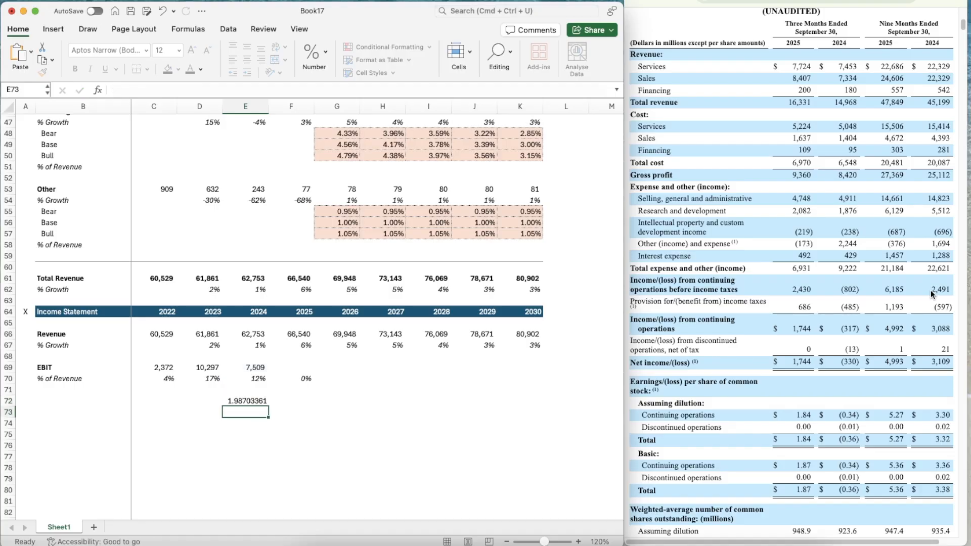
Estimate 2025 EBIT in F69 by scaling the nine-month figures to a full year with =(6185+1457)*1.98703361
{"action": "key", "text": "Up"}
{"action": "key", "text": "Up"}
{"action": "key", "text": "Up"}
{"action": "key", "text": "Right"}
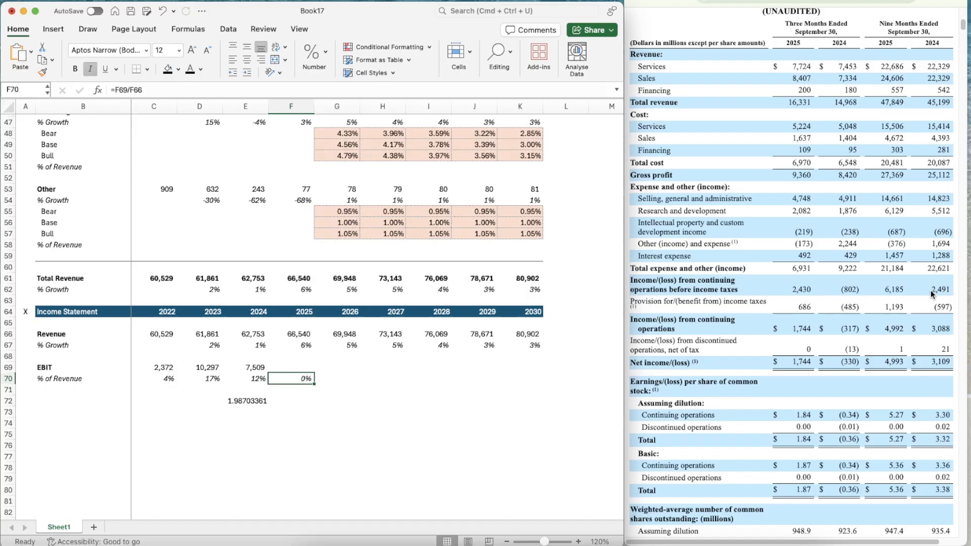
{"action": "key", "text": "Up"}
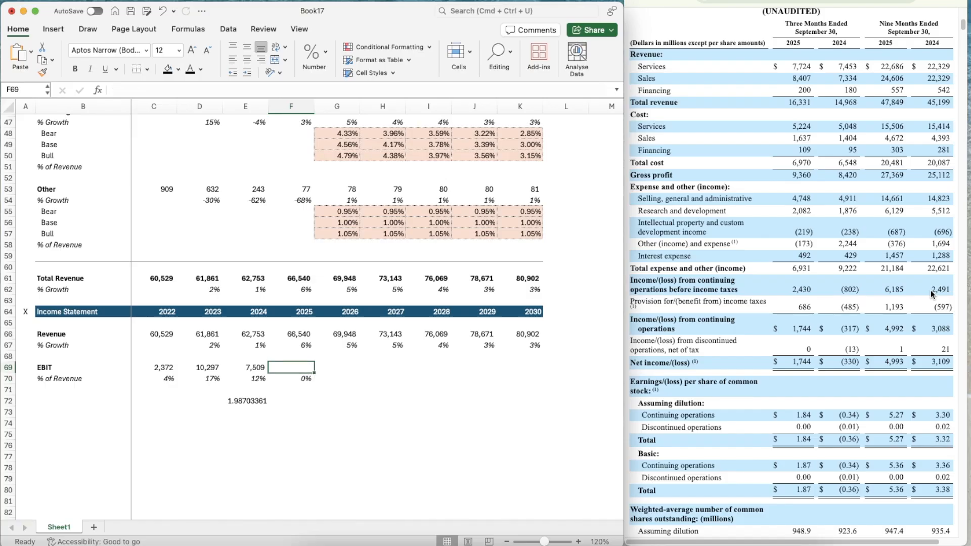
{"action": "type", "text": "="}
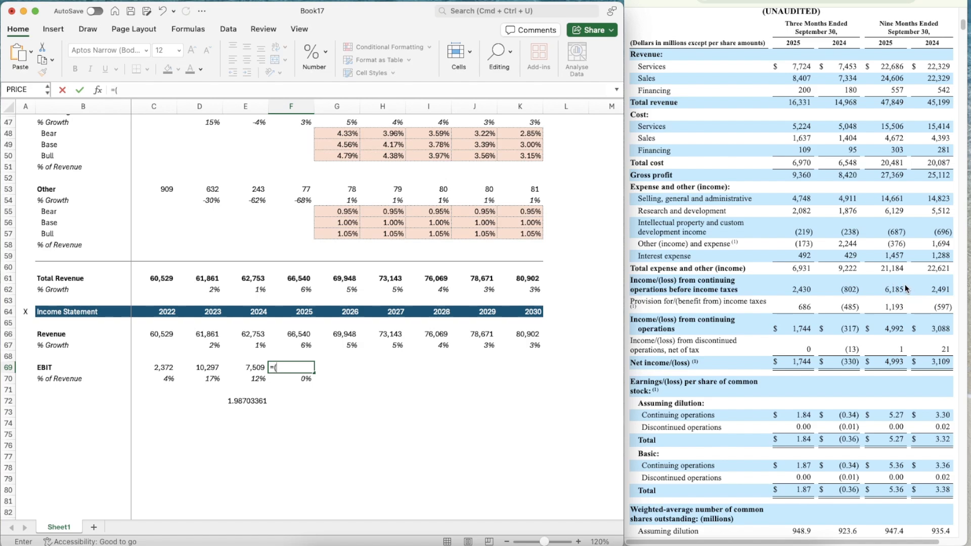
{"action": "type", "text": "(6185*+145"}
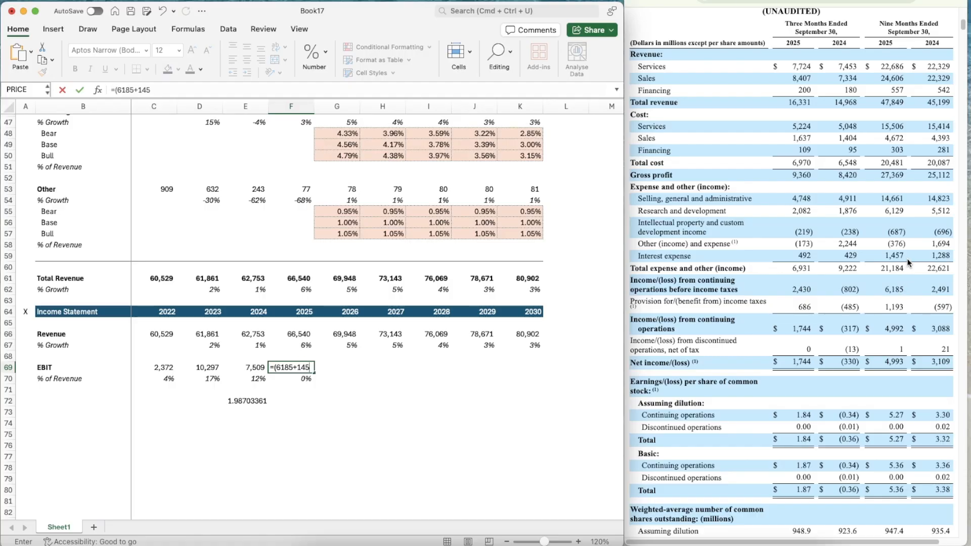
{"action": "type", "text": "7)*1.9870"}
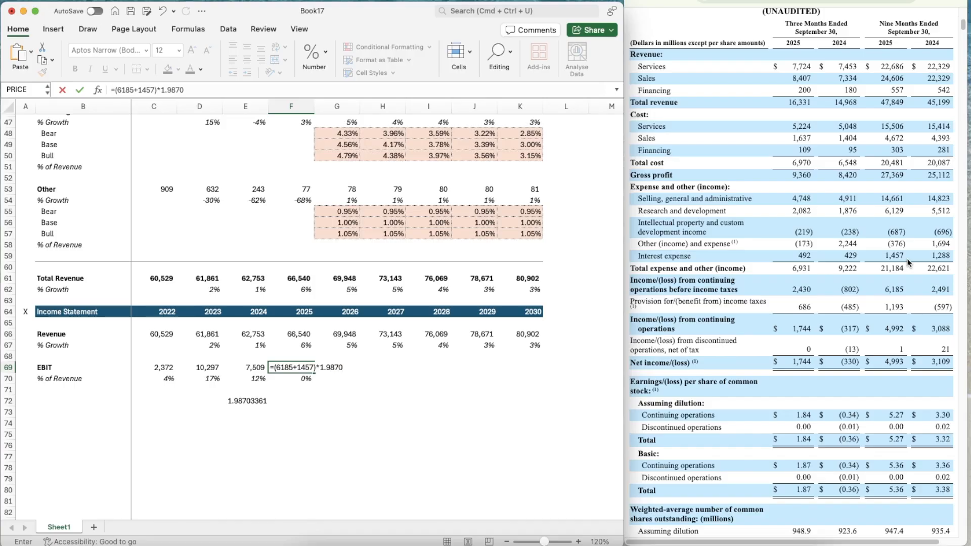
{"action": "type", "text": "3361"}
{"action": "key", "text": "Return"}
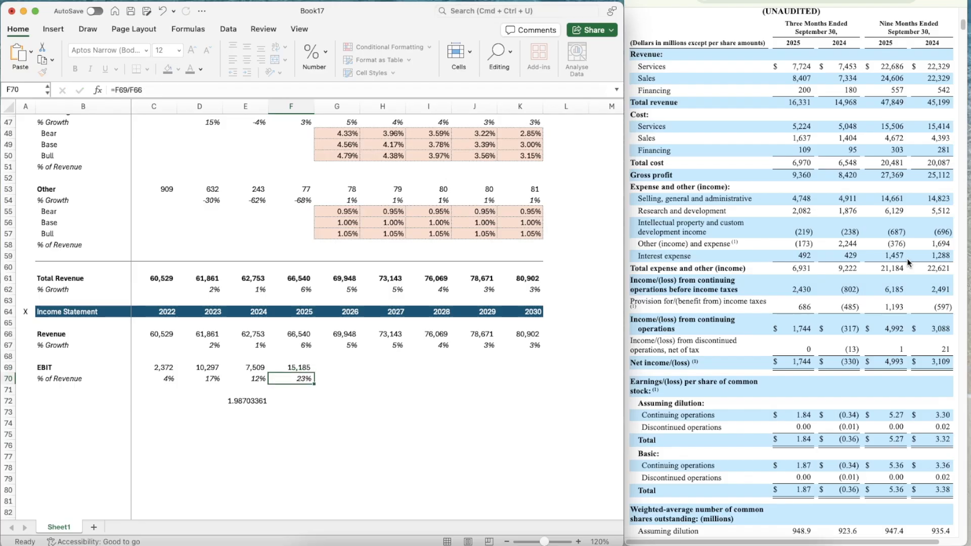
Clear the helper ratio from E72 below the EBIT section
{"action": "key", "text": "Down"}
{"action": "key", "text": "Down"}
{"action": "key", "text": "Left"}
{"action": "key", "text": "Delete"}
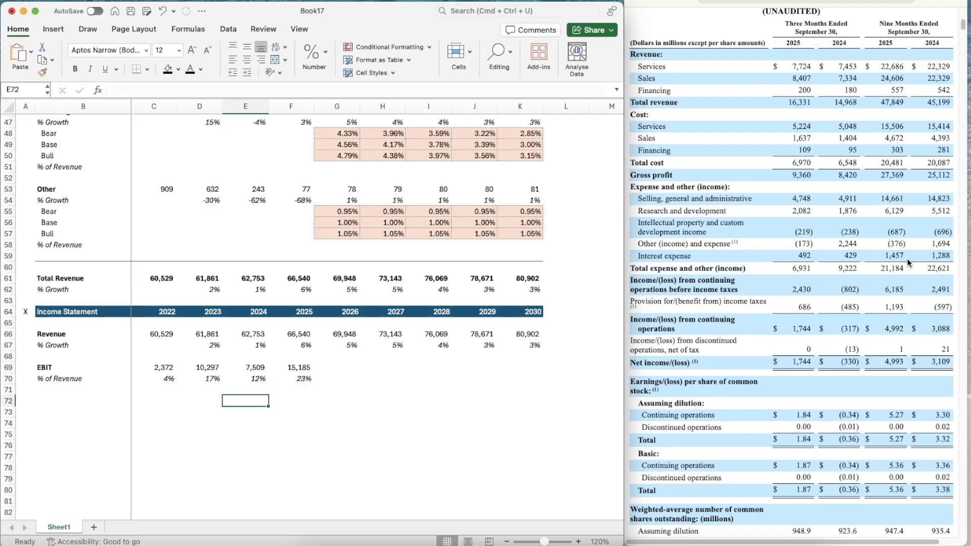
{"action": "key", "text": "Right"}
{"action": "key", "text": "Right"}
{"action": "key", "text": "Left"}
{"action": "key", "text": "Up"}
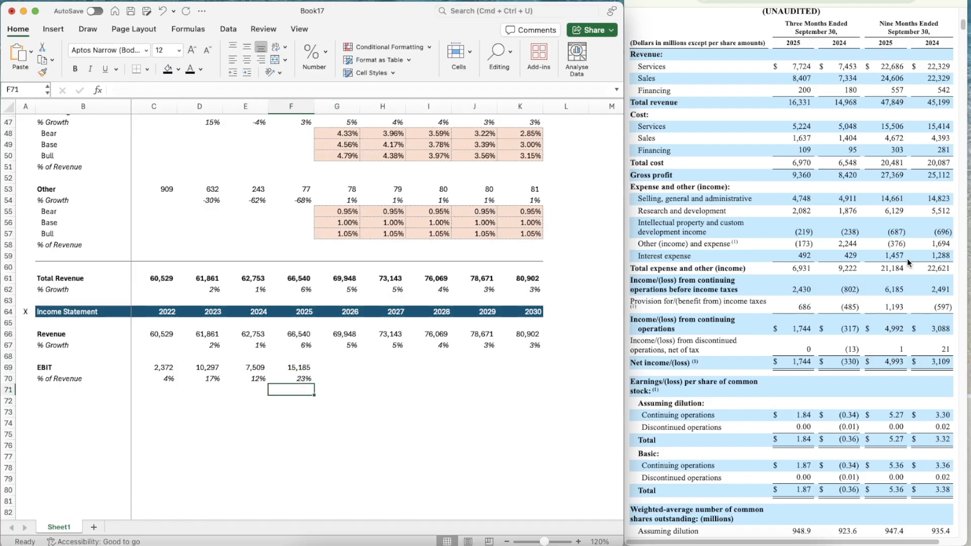
{"action": "key", "text": "Right"}
{"action": "key", "text": "Left"}
{"action": "key", "text": "Left"}
{"action": "key", "text": "Left"}
{"action": "key", "text": "Left"}
{"action": "key", "text": "Up"}
{"action": "key", "text": "Up"}
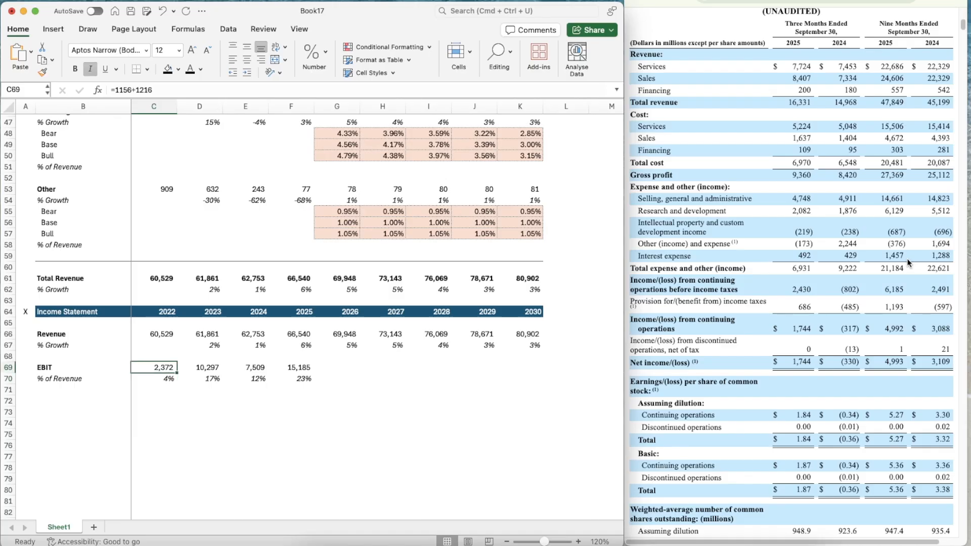
{"action": "key", "text": "Right"}
{"action": "key", "text": "Down"}
Review the EBIT margins for 2023 through 2025 in row 70
{"action": "key", "text": "Left"}
{"action": "key", "text": "Left"}
{"action": "key", "text": "Right"}
{"action": "key", "text": "Right"}
{"action": "key", "text": "Right"}
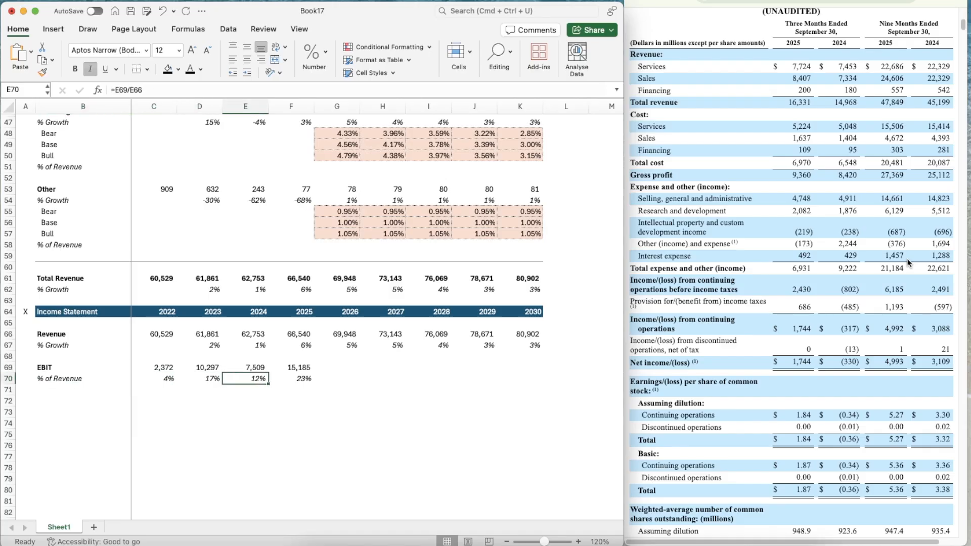
{"action": "key", "text": "Left"}
{"action": "key", "text": "Left"}
{"action": "key", "text": "Right"}
{"action": "key", "text": "Right"}
{"action": "key", "text": "Left"}
{"action": "key", "text": "Left"}
Project the 2026 EBIT margin in G70 as the average of the three preceding years with =AVERAGE(D70:F70)
{"action": "key", "text": "Right"}
{"action": "key", "text": "Right"}
{"action": "key", "text": "Right"}
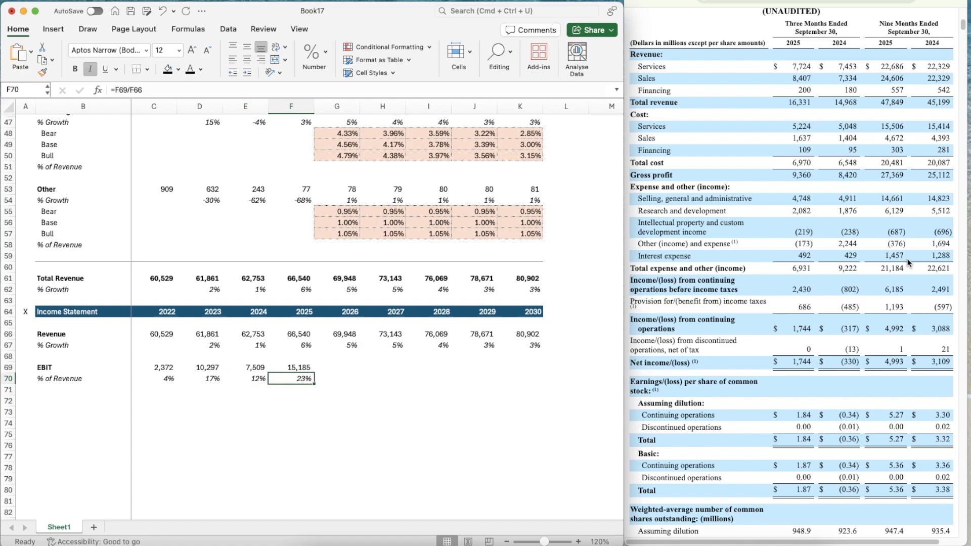
{"action": "key", "text": "Right"}
{"action": "type", "text": "=average"}
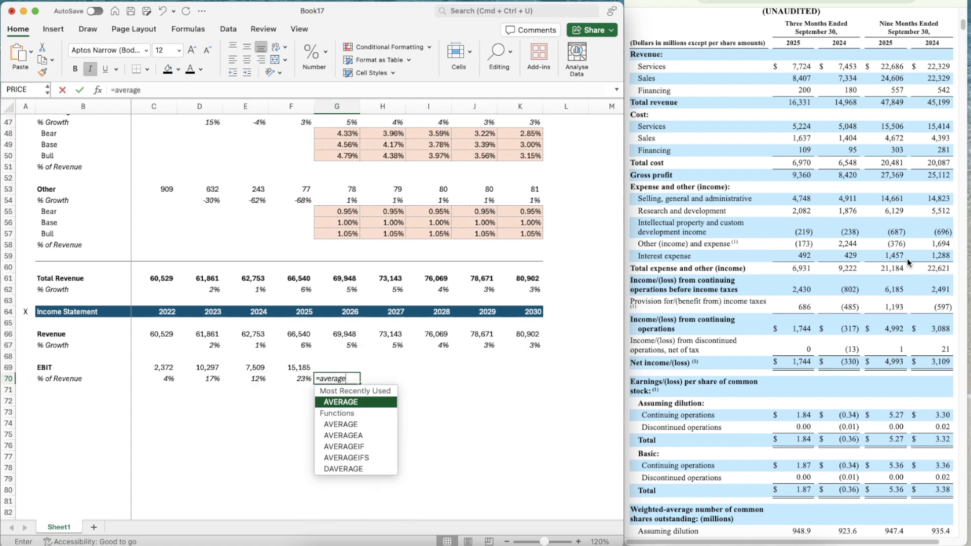
{"action": "key", "text": "Tab"}
{"action": "key", "text": "Left"}
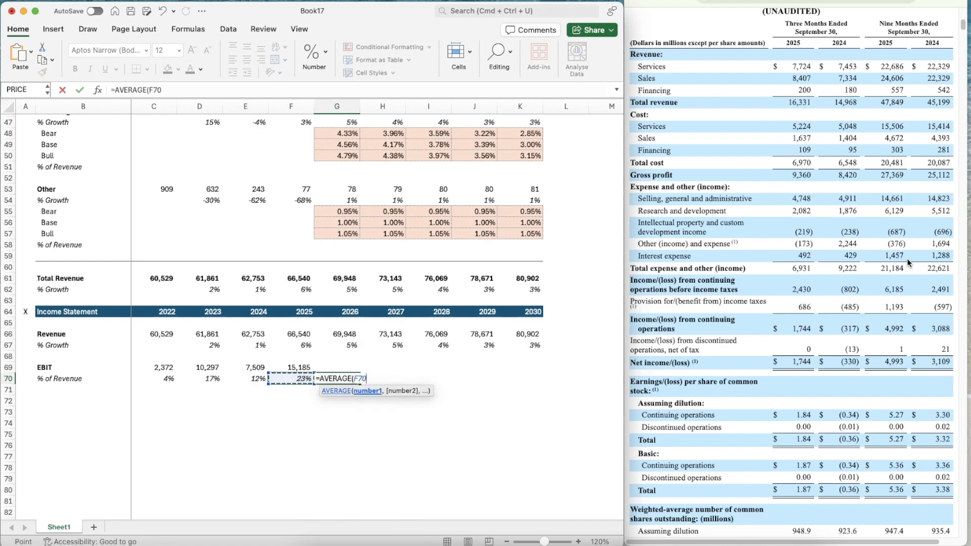
{"action": "key", "text": "shift+Left"}
{"action": "key", "text": "shift+Left"}
{"action": "key", "text": "ctrl+Return"}
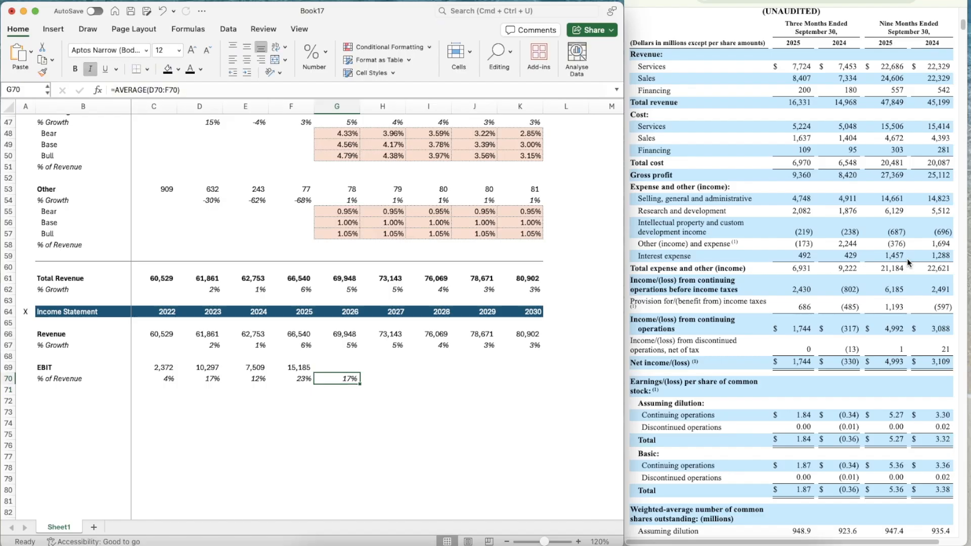
Copy the averaged EBIT margin formula from G70 across to 2030 in K70
{"action": "key", "text": "cmd+c"}
{"action": "key", "text": "shift+Right"}
{"action": "key", "text": "shift+Right"}
{"action": "key", "text": "shift+Right"}
{"action": "key", "text": "shift+Right"}
{"action": "key", "text": "Left"}
{"action": "key", "text": "Right"}
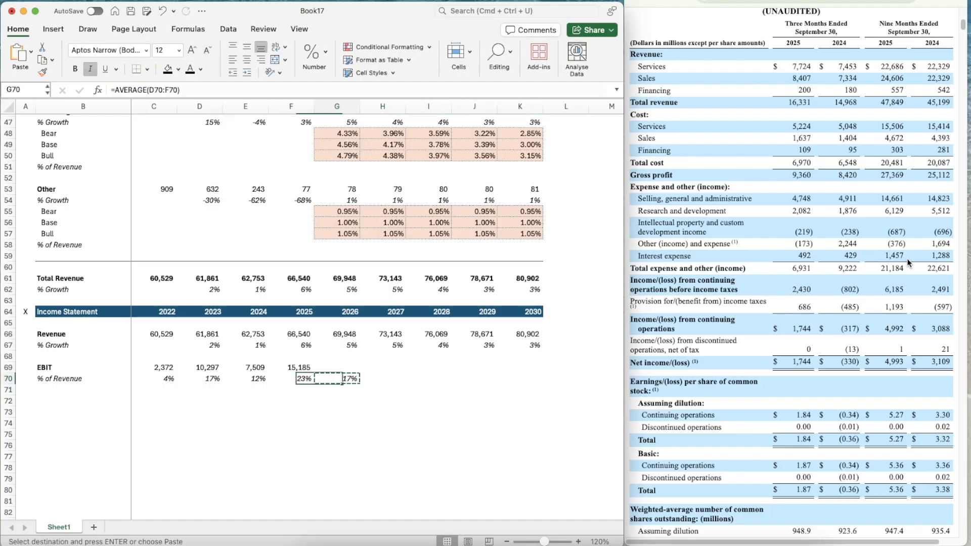
{"action": "key", "text": "shift+Right"}
{"action": "key", "text": "shift+Right"}
{"action": "key", "text": "shift+Right"}
{"action": "key", "text": "shift+Right"}
{"action": "key", "text": "cmd+v"}
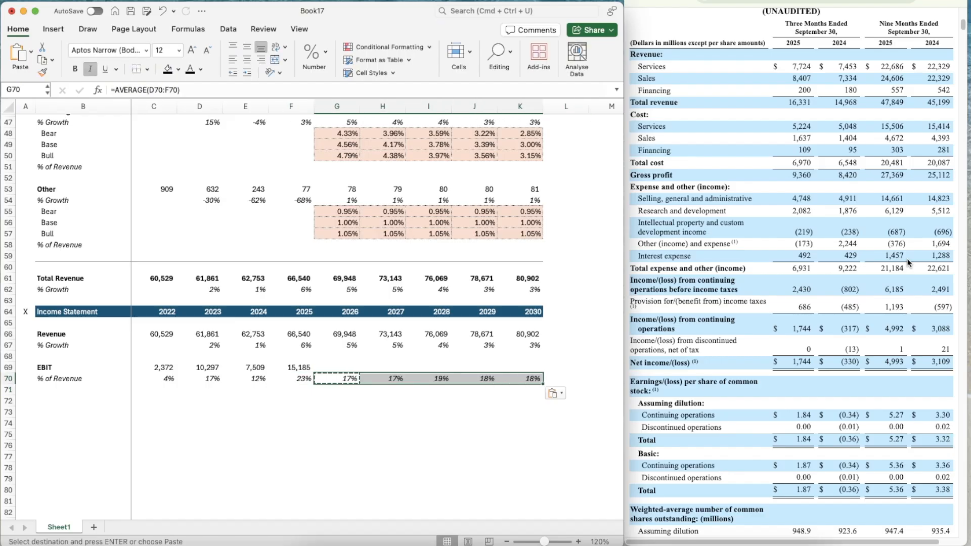
Compare the projected EBIT margins in row 70 with the historical ones
{"action": "key", "text": "Left"}
{"action": "key", "text": "Left"}
{"action": "key", "text": "Left"}
{"action": "key", "text": "Left"}
{"action": "key", "text": "Left"}
{"action": "key", "text": "Right"}
{"action": "key", "text": "Right"}
{"action": "key", "text": "Right"}
{"action": "key", "text": "Right"}
{"action": "key", "text": "Right"}
{"action": "key", "text": "Right"}
{"action": "key", "text": "Right"}
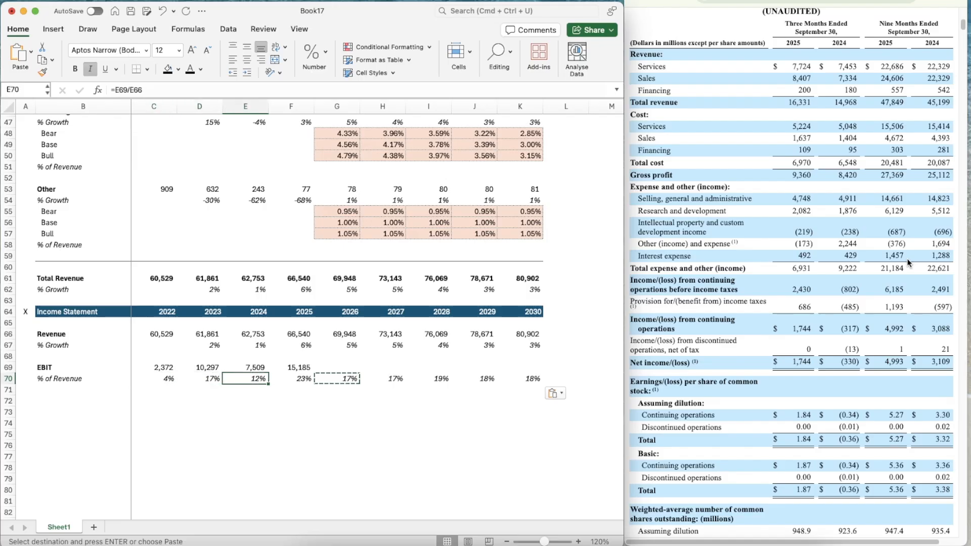
{"action": "key", "text": "Left"}
{"action": "key", "text": "Left"}
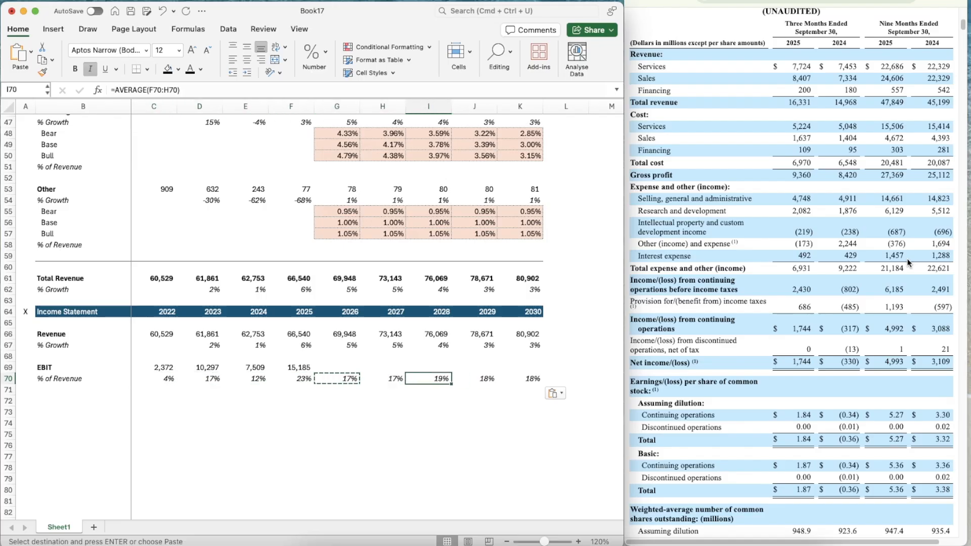
{"action": "key", "text": "Right"}
{"action": "key", "text": "Up"}
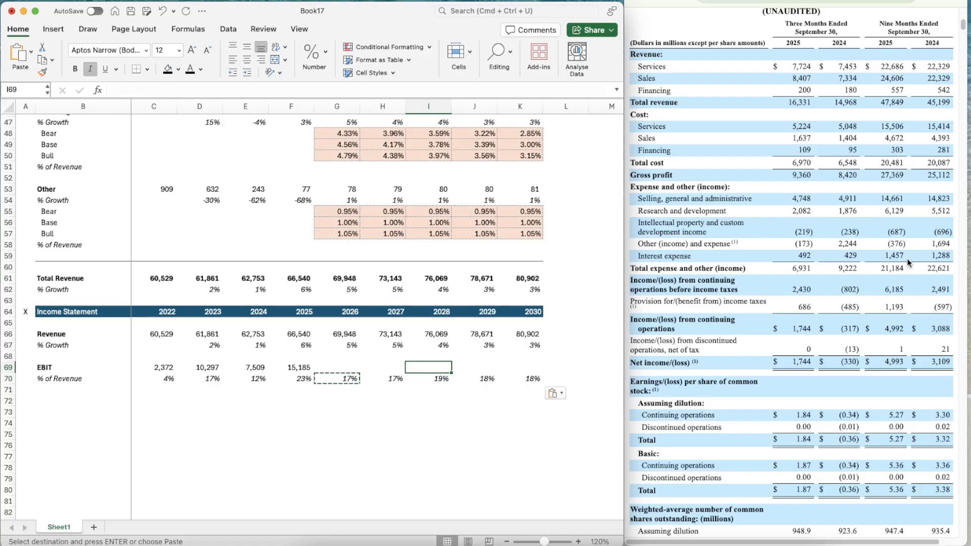
Calculate the 2026 EBIT in G69 by multiplying revenue by the EBIT margin with =G66*G70
{"action": "key", "text": "Left"}
{"action": "key", "text": "Left"}
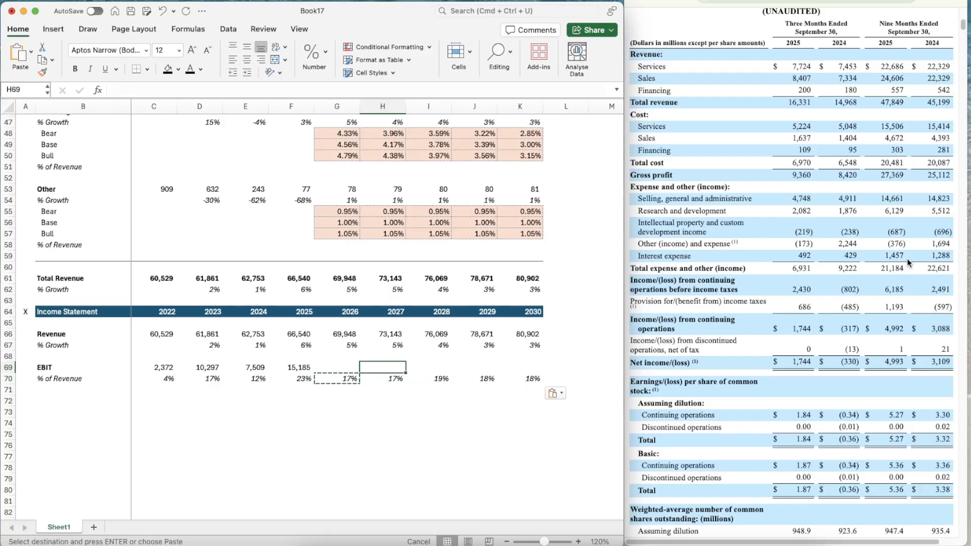
{"action": "type", "text": "="}
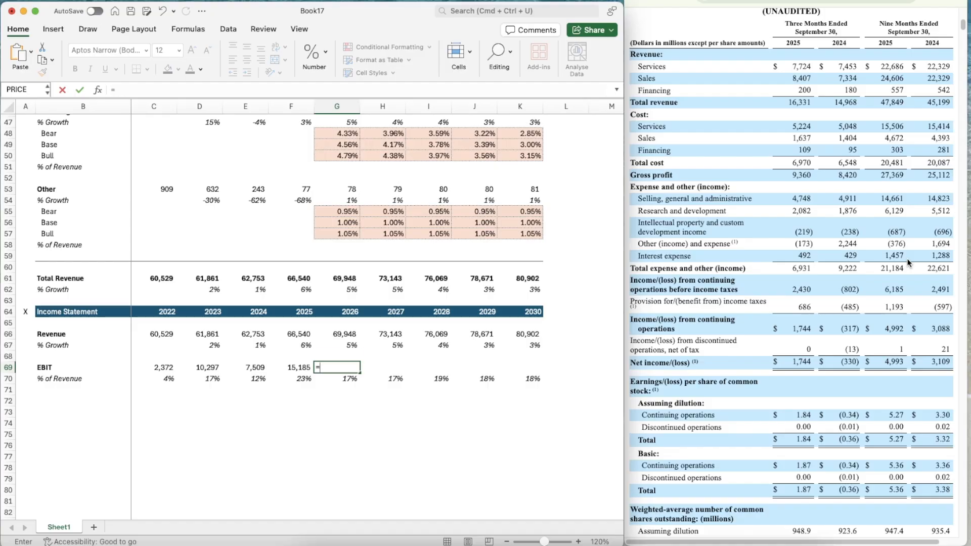
{"action": "key", "text": "Up"}
{"action": "key", "text": "Up"}
{"action": "key", "text": "Up"}
{"action": "type", "text": "*"}
{"action": "key", "text": "Down"}
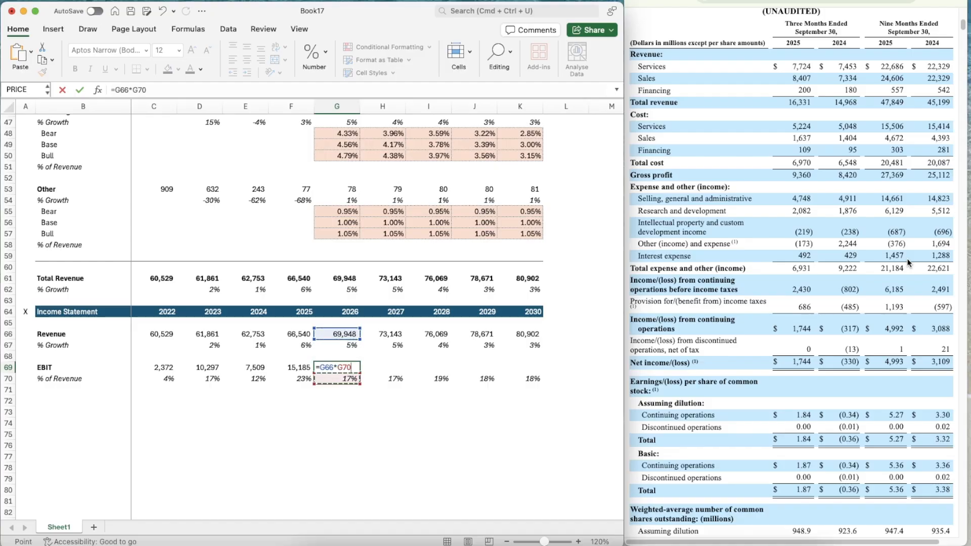
{"action": "key", "text": "Return"}
Copy the projected EBIT formula from G69 across to 2030 in K69
{"action": "key", "text": "Up"}
{"action": "key", "text": "Left"}
{"action": "key", "text": "Right"}
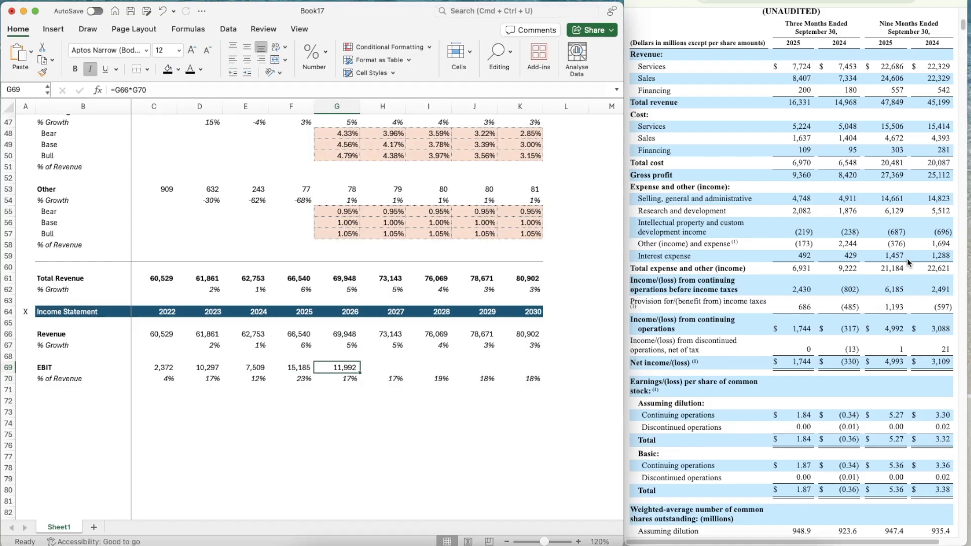
{"action": "key", "text": "super+c"}
{"action": "key", "text": "shift+Right"}
{"action": "key", "text": "shift+Right"}
{"action": "key", "text": "shift+Right"}
{"action": "key", "text": "shift+Right"}
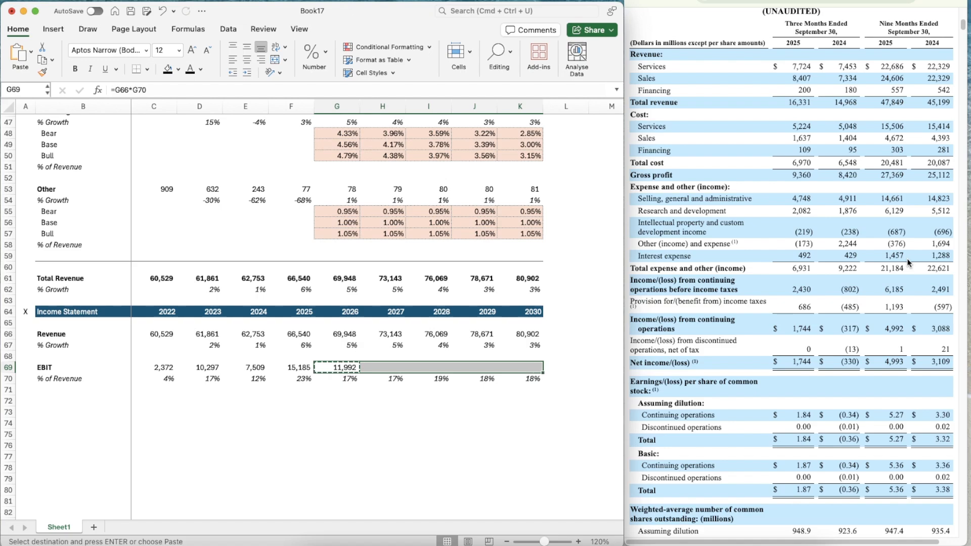
{"action": "key", "text": "super+v"}
Add a bold "Taxes" row label in B72 below the EBIT section
{"action": "key", "text": "Down"}
{"action": "key", "text": "Down"}
{"action": "key", "text": "Down"}
{"action": "key", "text": "Left"}
{"action": "key", "text": "Left"}
{"action": "key", "text": "Left"}
{"action": "key", "text": "Left"}
{"action": "key", "text": "Left"}
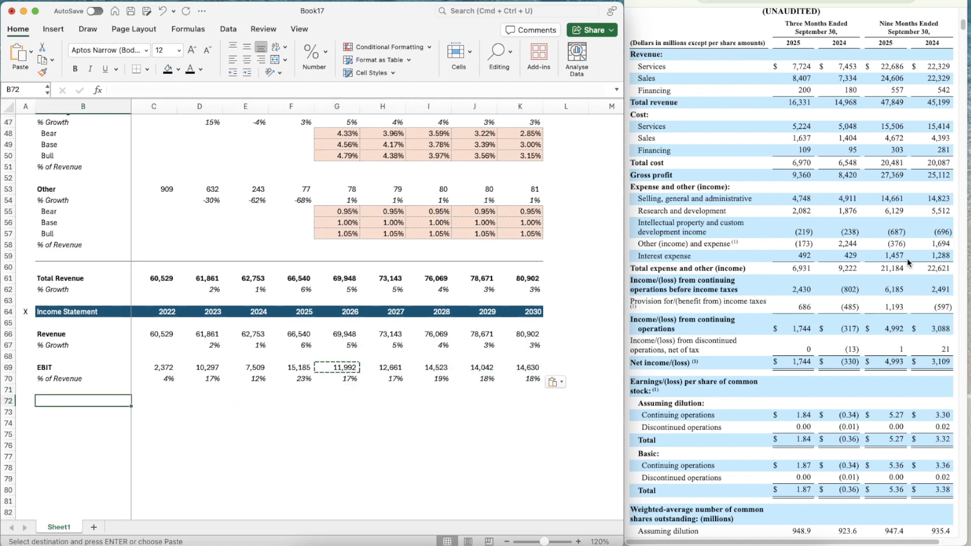
{"action": "type", "text": "Taxes"}
{"action": "key", "text": "super+b"}
{"action": "key", "text": "Return"}
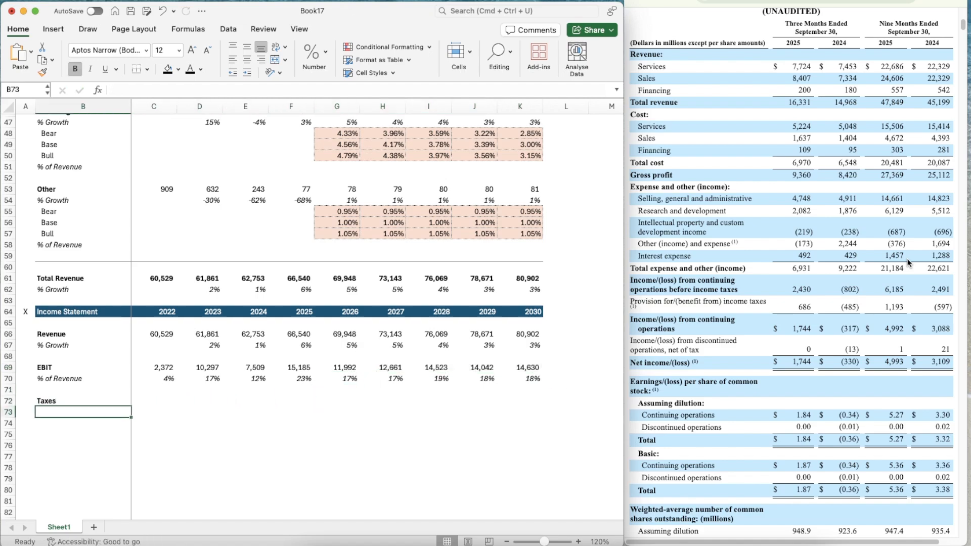
Label B73 "% of EBIT" without bold and italicize the whole of row 73
{"action": "key", "text": "super+b"}
{"action": "type", "text": "% of EB"}
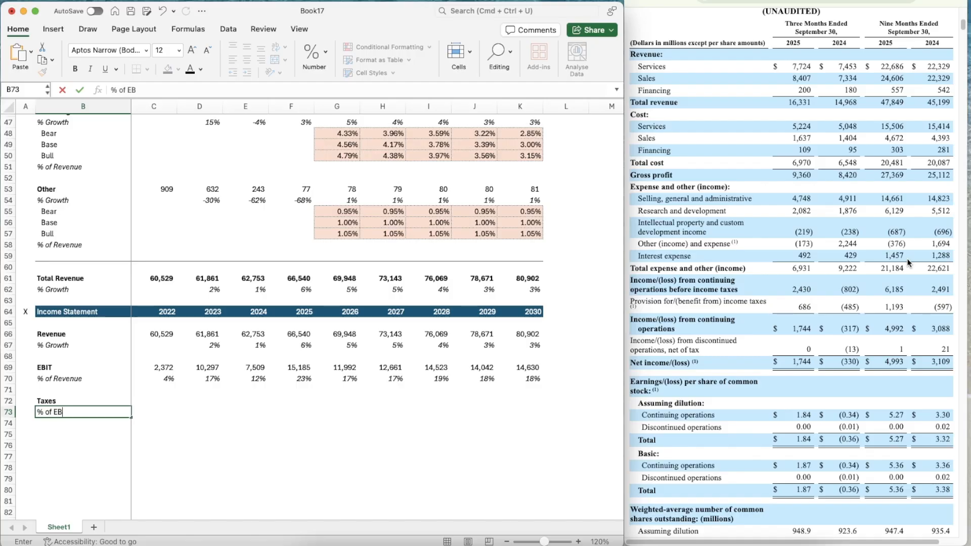
{"action": "type", "text": "IT"}
{"action": "key", "text": "Return"}
{"action": "key", "text": "Up"}
{"action": "key", "text": "shift+space"}
{"action": "key", "text": "super+i"}
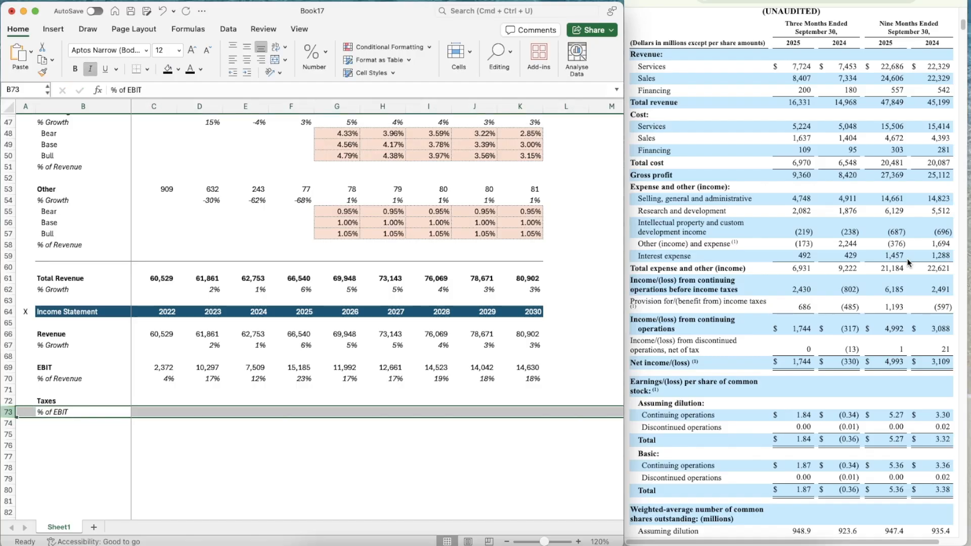
Bring up the consolidated income statement in IBM's annual report to source the 2022 taxes for C72
{"action": "key", "text": "Up"}
{"action": "key", "text": "Right"}
{"action": "key", "text": "super+Tab"}
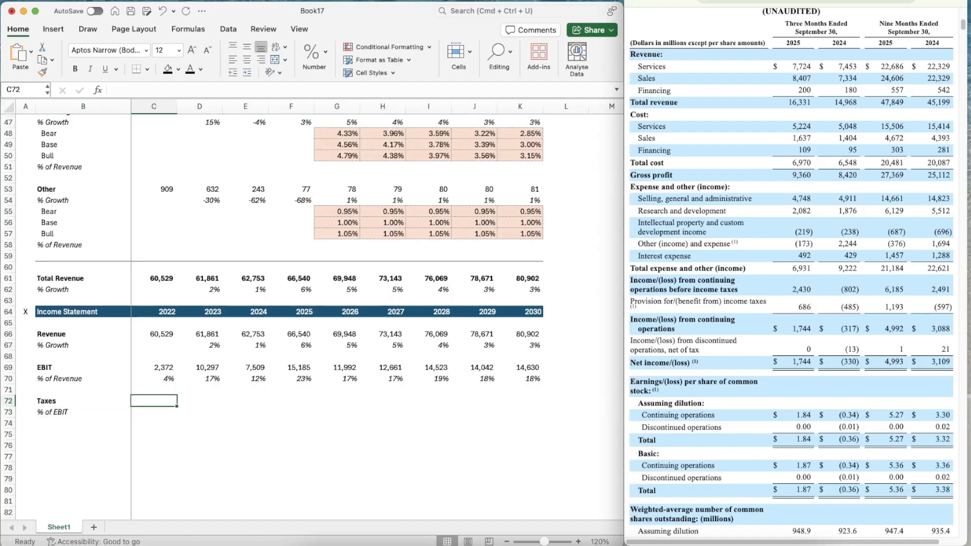
{"action": "key", "text": "ctrl+Tab"}
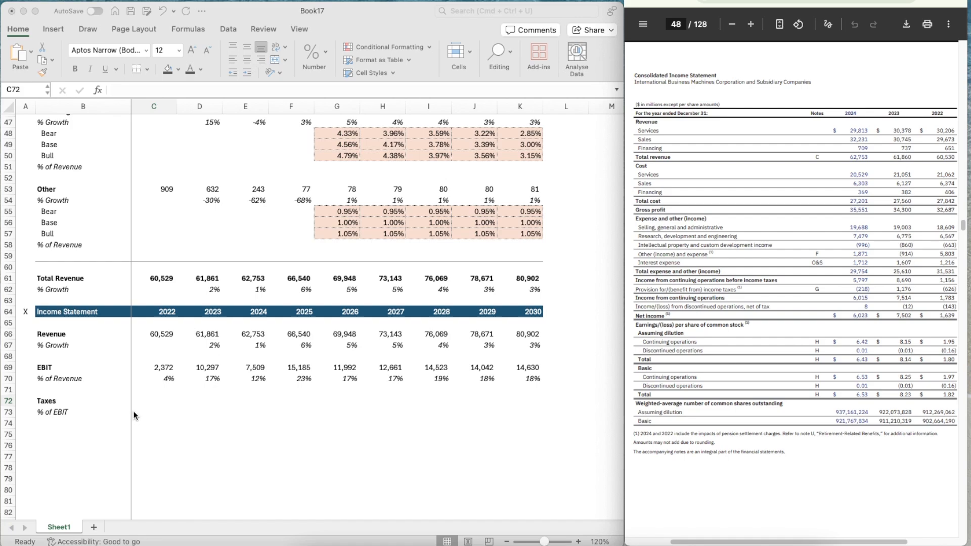
Copy the number formatting of the 2022 EBIT in C69 to the 2022 taxes cell C72
{"action": "left_click", "coordinate": [157, 371]}
{"action": "left_click", "coordinate": [157, 371]}
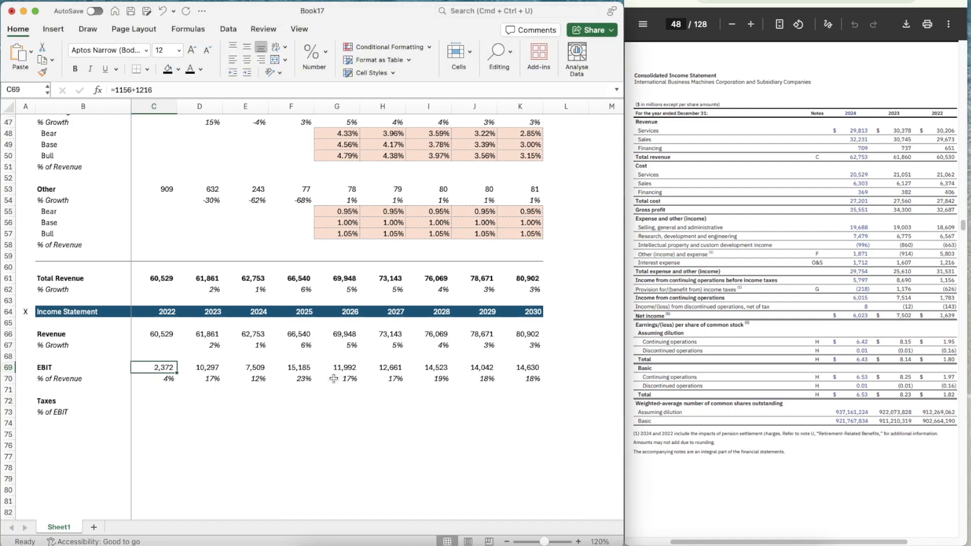
{"action": "key", "text": "super+shift+c"}
{"action": "left_click", "coordinate": [154, 400]}
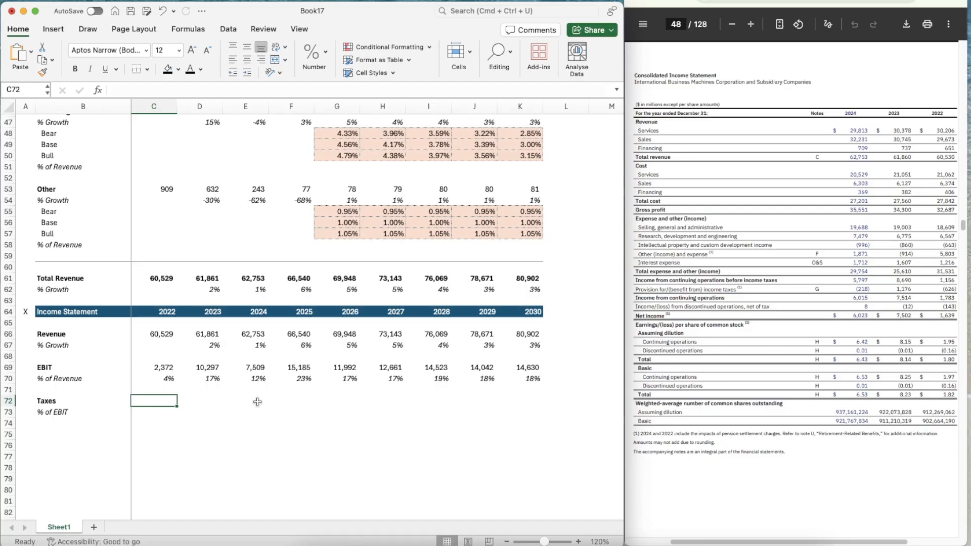
Enter -218 as the 2022 taxes in C72
{"action": "type", "text": "-21"}
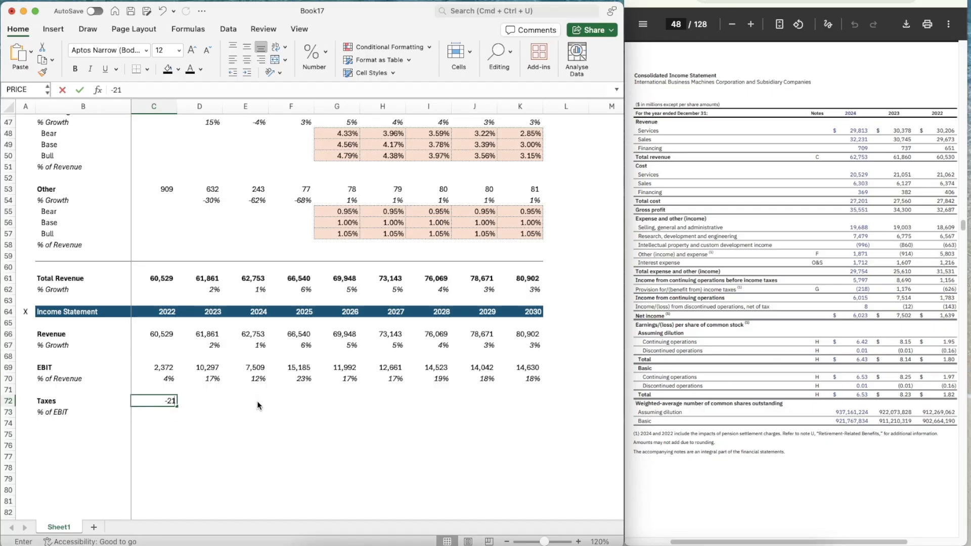
{"action": "type", "text": "8"}
{"action": "key", "text": "Return"}
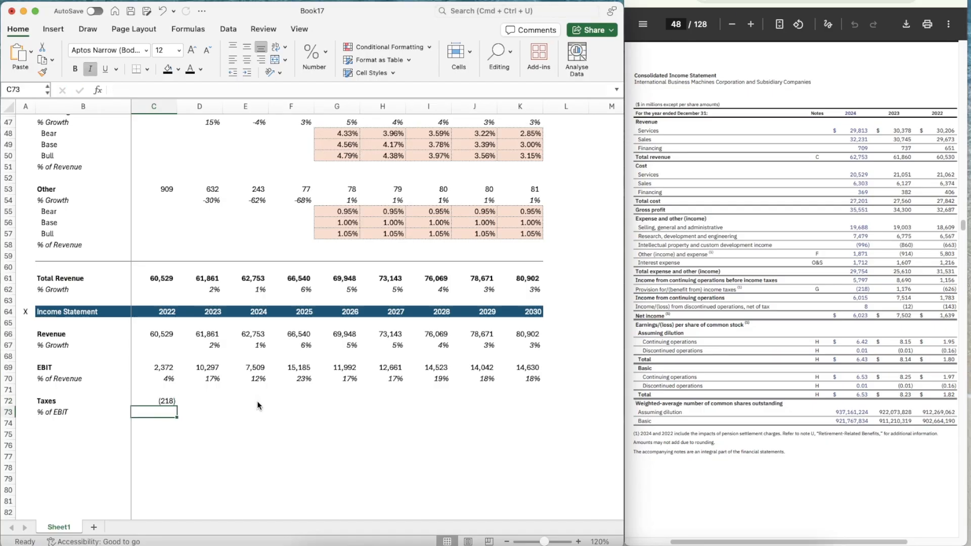
Calculate 2022 taxes as a share of EBIT in C73 with =C72/C69 and apply the percentage formatting of C70
{"action": "type", "text": "="}
{"action": "key", "text": "Up"}
{"action": "type", "text": "/"}
{"action": "key", "text": "Up"}
{"action": "key", "text": "Up"}
{"action": "key", "text": "Up"}
{"action": "key", "text": "Up"}
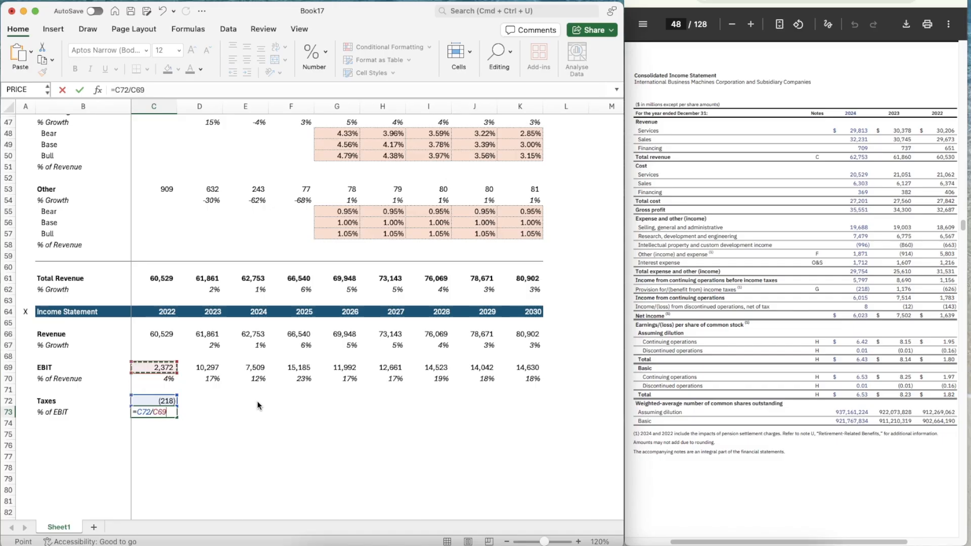
{"action": "key", "text": "Return"}
{"action": "left_click", "coordinate": [168, 380]}
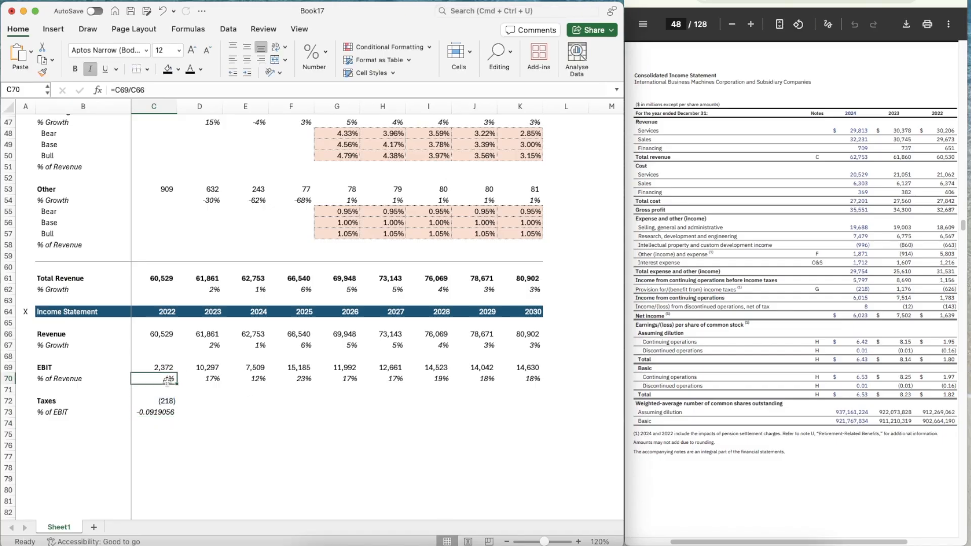
{"action": "key", "text": "shift+super+c"}
{"action": "left_click", "coordinate": [146, 415]}
Correct the 2022 taxes in C72 to -626
{"action": "left_click", "coordinate": [194, 401]}
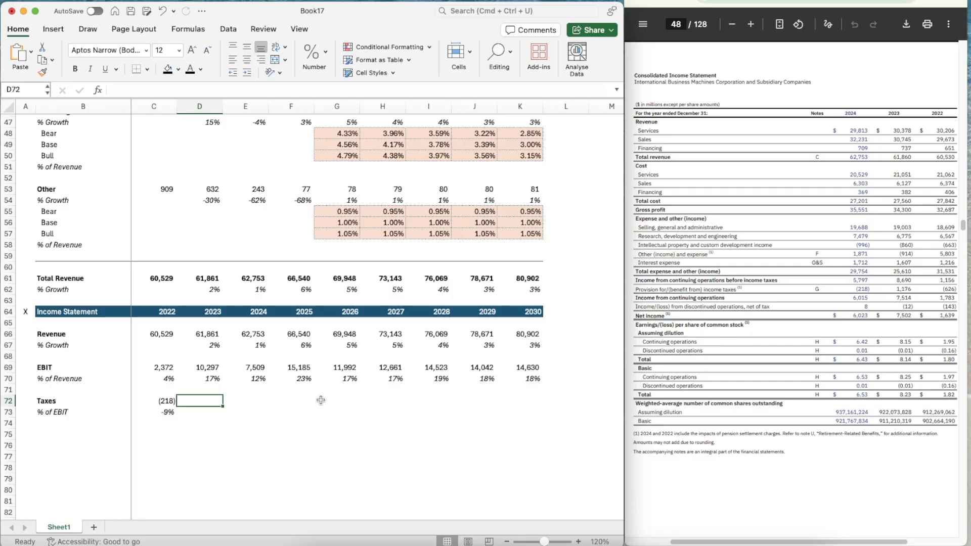
{"action": "key", "text": "Left"}
{"action": "type", "text": "626"}
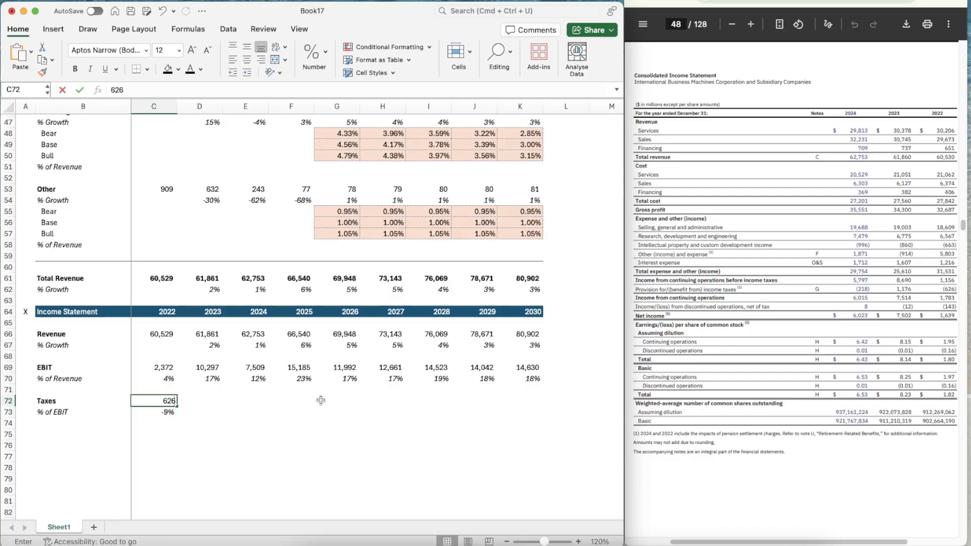
{"action": "key", "text": "Tab"}
{"action": "key", "text": "Left"}
{"action": "type", "text": "-626"}
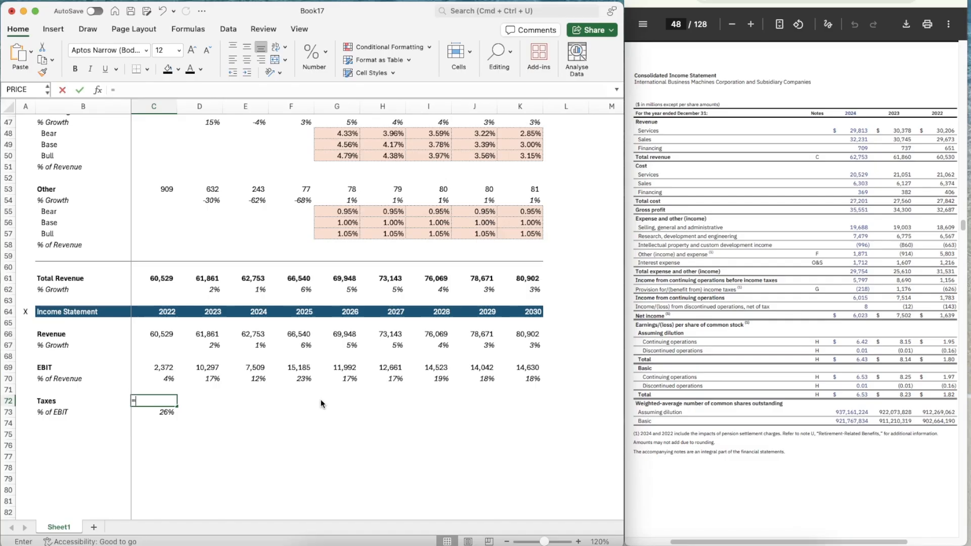
{"action": "key", "text": "Return"}
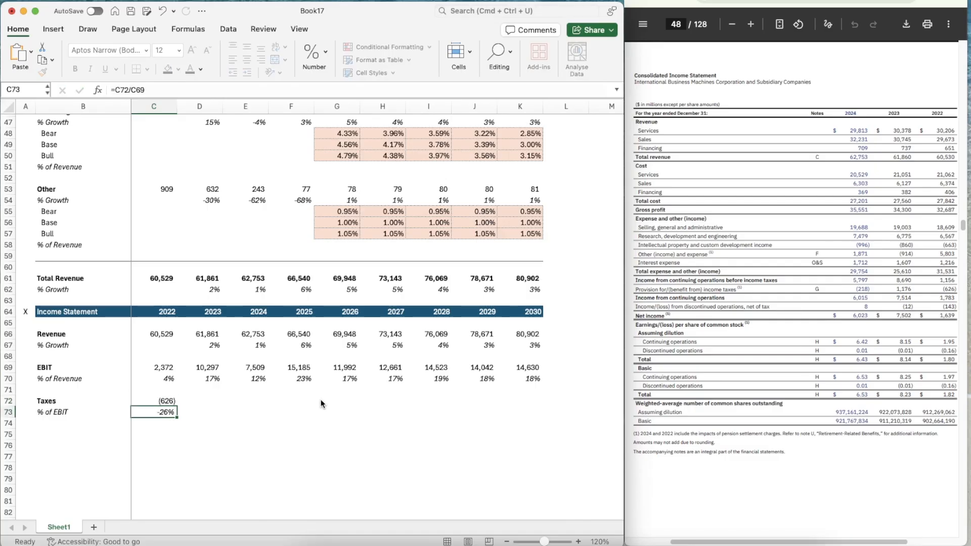
Enter 1176 as the 2023 taxes in D72 and apply the number formatting of C72 to it
{"action": "key", "text": "Up"}
{"action": "key", "text": "Right"}
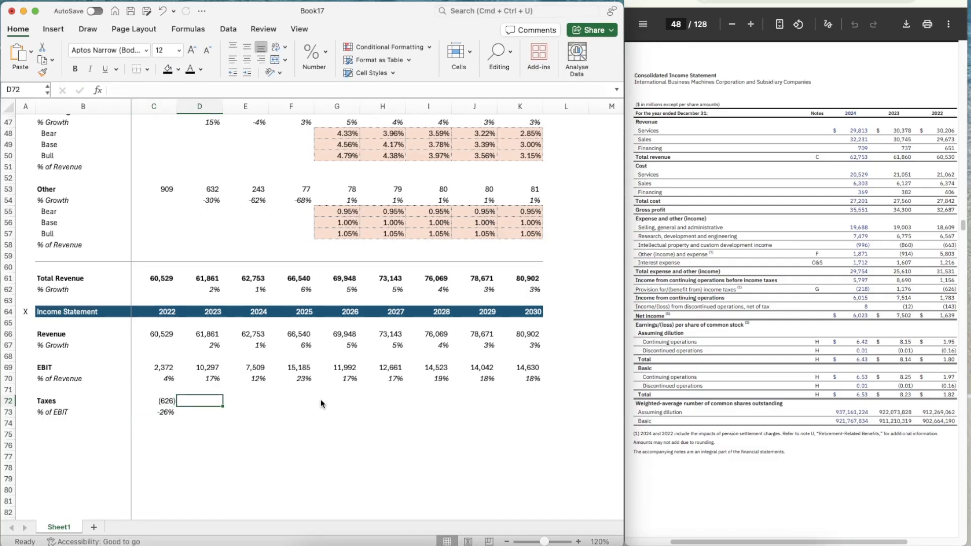
{"action": "type", "text": "1176"}
{"action": "key", "text": "Return"}
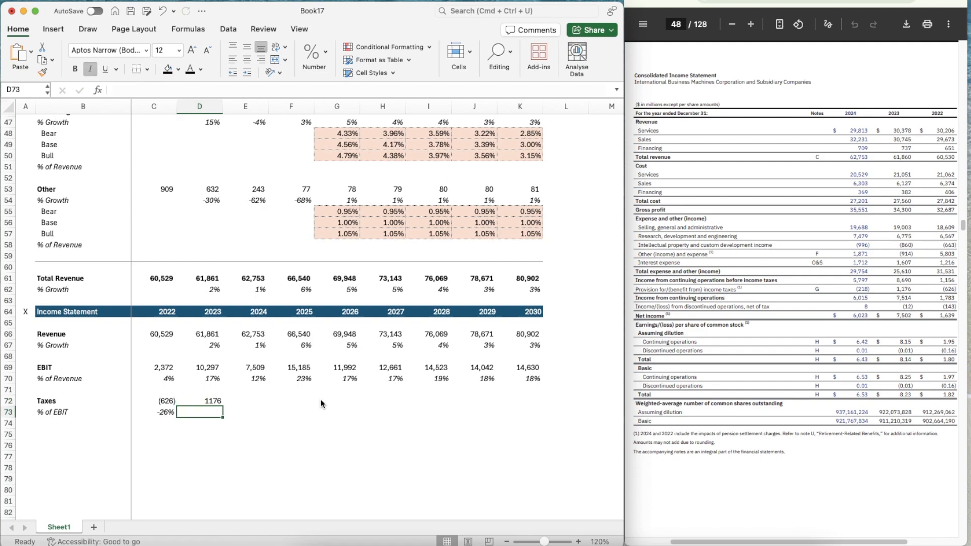
{"action": "key", "text": "Up"}
{"action": "key", "text": "Left"}
{"action": "key", "text": "super+shift+c"}
{"action": "key", "text": "Right"}
{"action": "key", "text": "super+shift+v"}
{"action": "key", "text": "super+shift+c"}
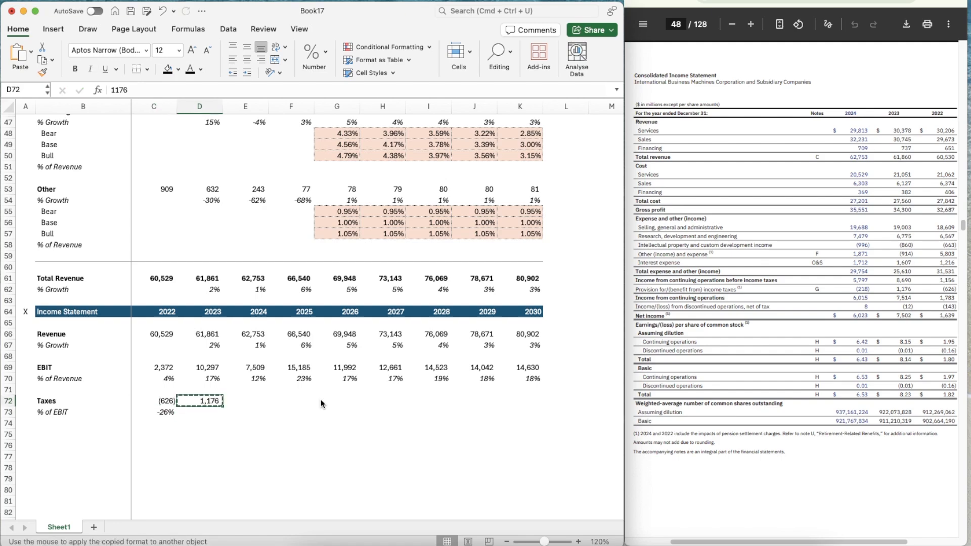
{"action": "key", "text": "Escape"}
Copy the taxes % of EBIT formula from C73 into D73 and E73 for 2023 and 2024
{"action": "key", "text": "Right"}
{"action": "key", "text": "Down"}
{"action": "key", "text": "Left"}
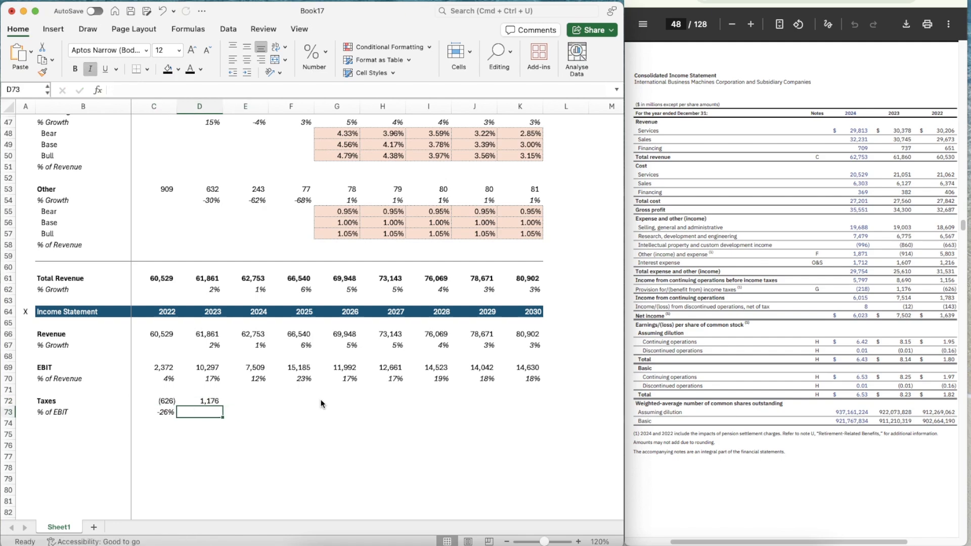
{"action": "key", "text": "Left"}
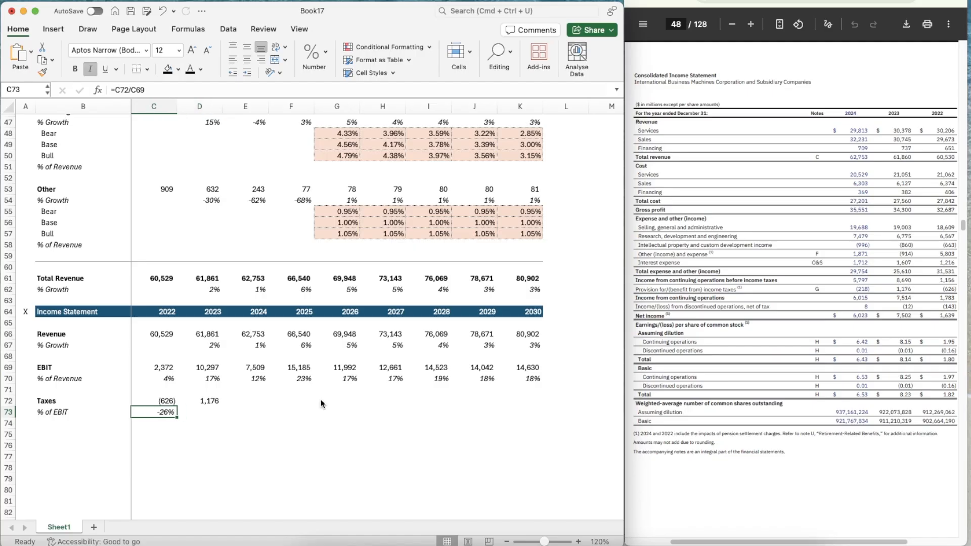
{"action": "key", "text": "super+c"}
{"action": "key", "text": "Right"}
{"action": "key", "text": "super+v"}
{"action": "key", "text": "Right"}
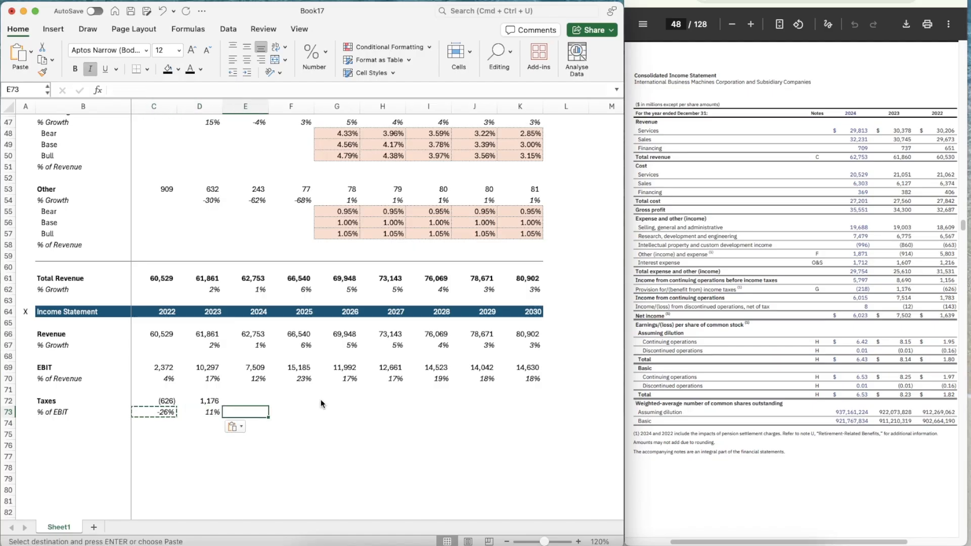
{"action": "key", "text": "Left"}
{"action": "key", "text": "super+c"}
{"action": "key", "text": "Right"}
{"action": "key", "text": "super+v"}
Enter -218 as the 2024 taxes in E72
{"action": "key", "text": "Up"}
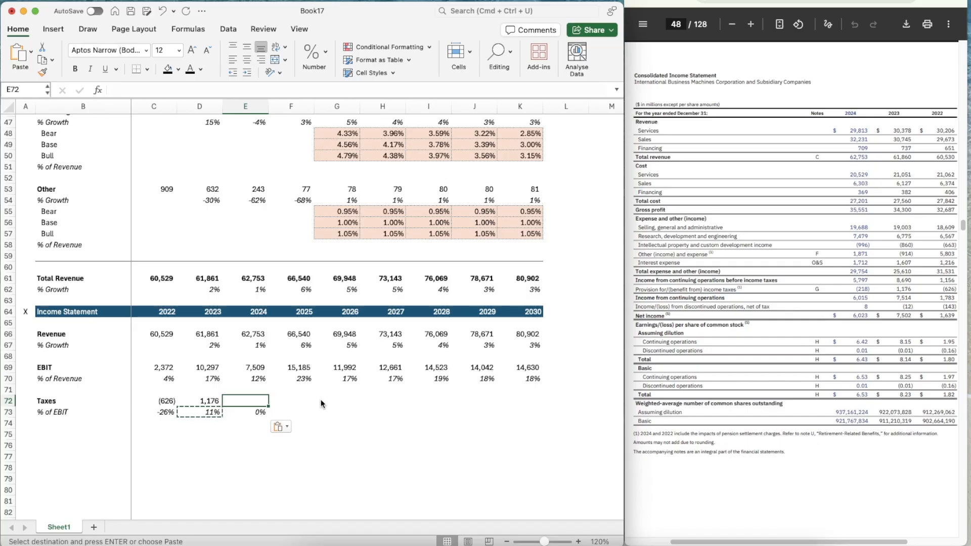
{"action": "type", "text": "-218"}
{"action": "key", "text": "ctrl+Return"}
{"action": "key", "text": "Right"}
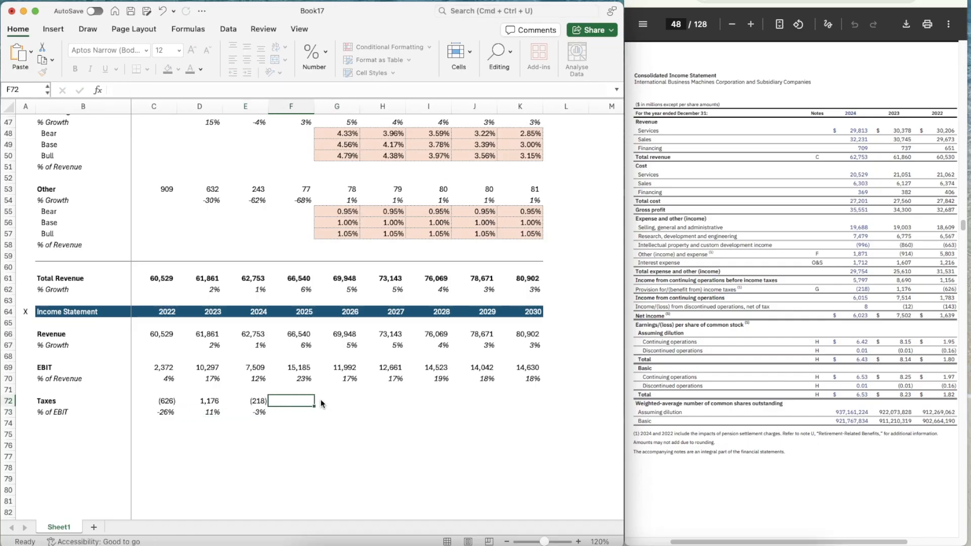
Bring up the September 2025 nine-month income statement and enter annualized 2025 taxes in F72 as =(1193/3)*4
{"action": "left_click", "coordinate": [769, 1]}
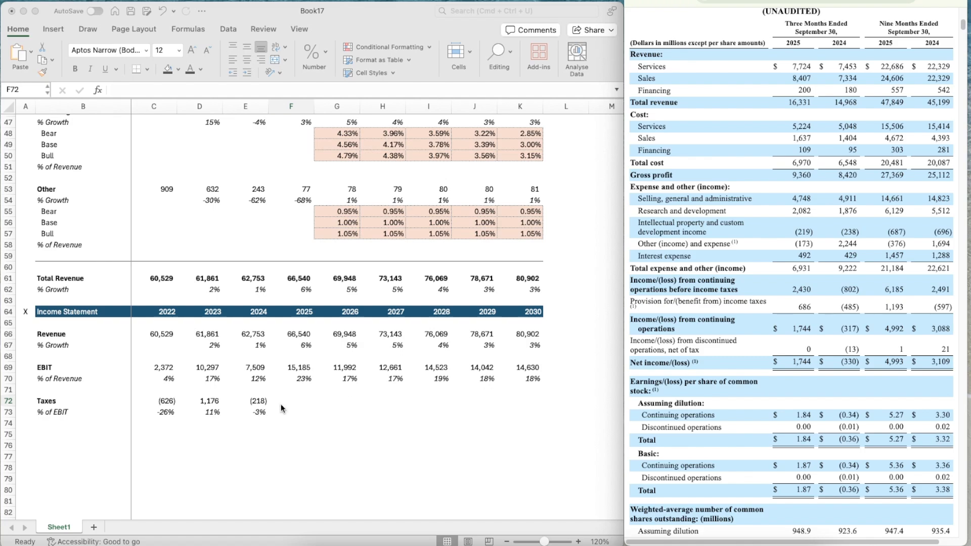
{"action": "left_click", "coordinate": [293, 403]}
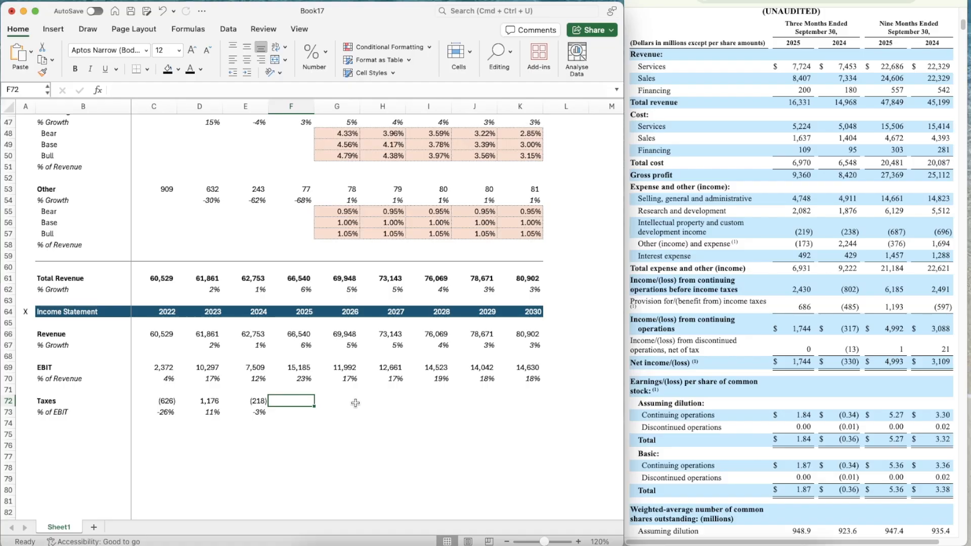
{"action": "type", "text": "=1193"}
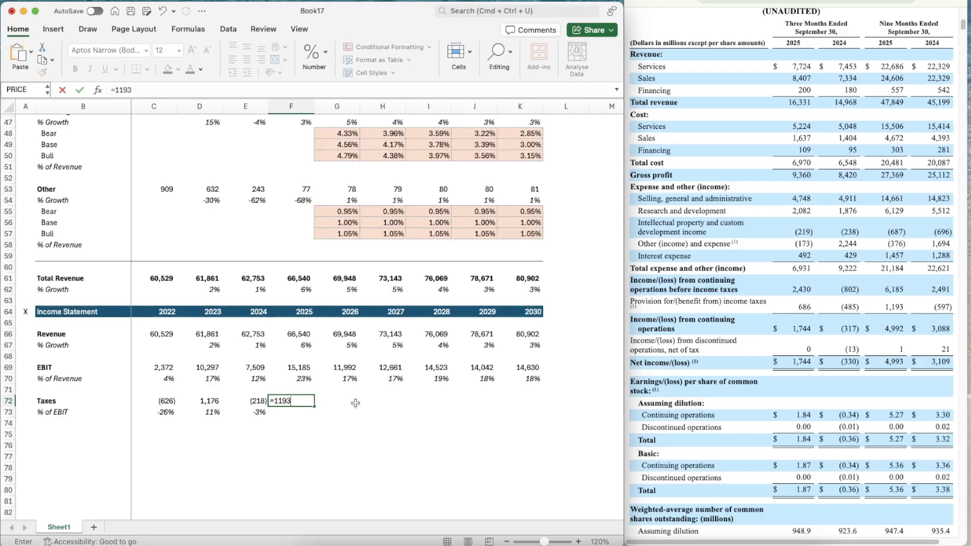
{"action": "type", "text": "*1.33333"}
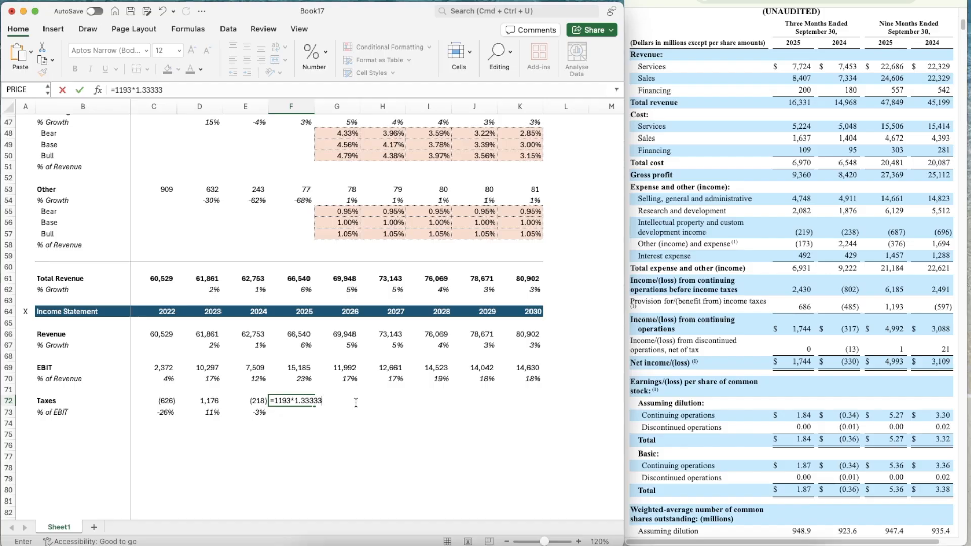
{"action": "key", "text": "BackSpace"}
{"action": "key", "text": "BackSpace"}
{"action": "key", "text": "BackSpace"}
{"action": "key", "text": "BackSpace"}
{"action": "key", "text": "BackSpace"}
{"action": "key", "text": "BackSpace"}
{"action": "key", "text": "BackSpace"}
{"action": "key", "text": "BackSpace"}
{"action": "type", "text": "/4"}
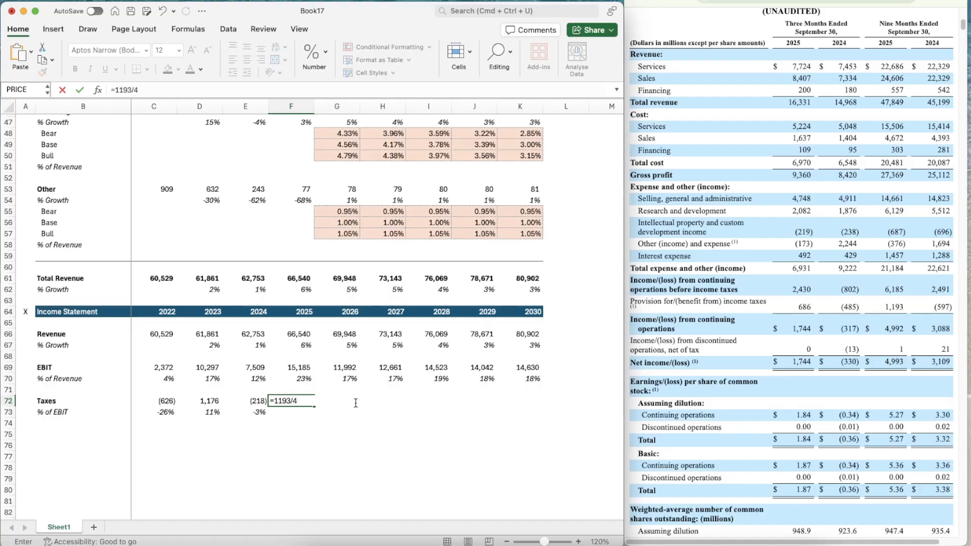
{"action": "type", "text": "3"}
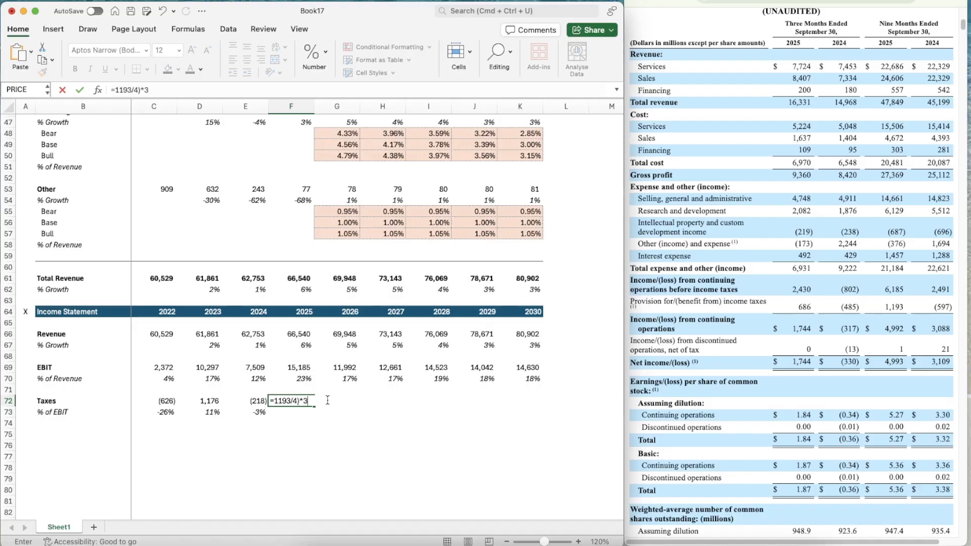
{"action": "left_click", "coordinate": [275, 400]}
{"action": "type", "text": "("}
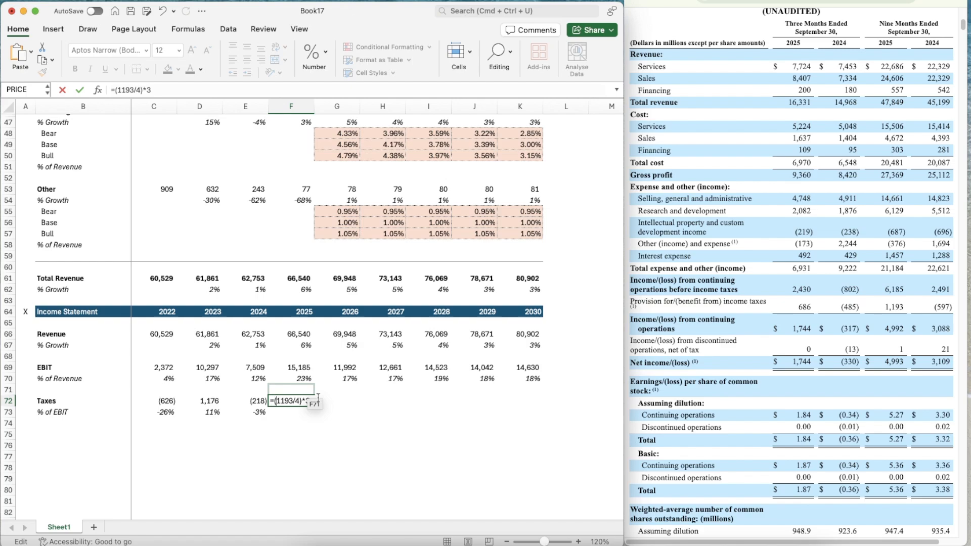
{"action": "left_click", "coordinate": [300, 400]}
{"action": "key", "text": "BackSpace"}
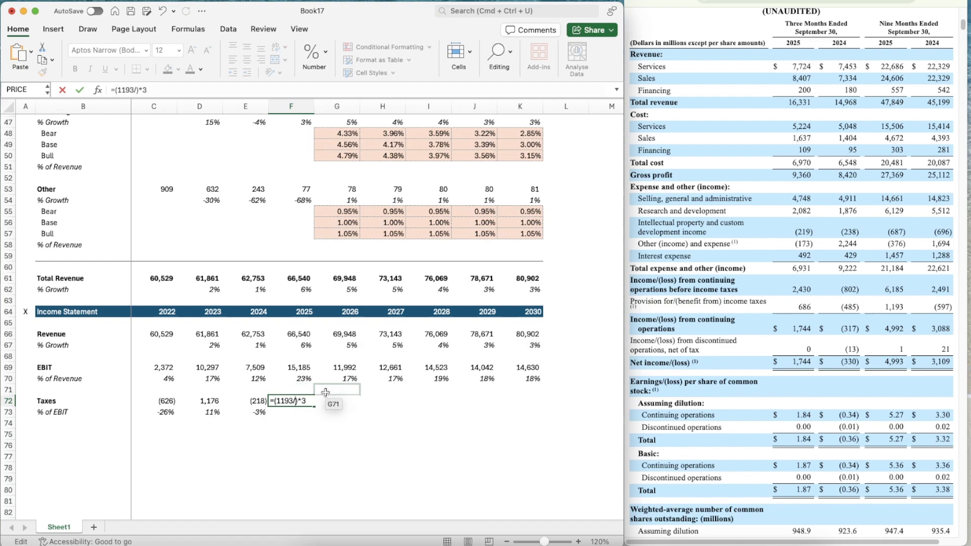
{"action": "type", "text": "3"}
{"action": "left_click", "coordinate": [311, 403]}
{"action": "key", "text": "BackSpace"}
{"action": "type", "text": "4"}
{"action": "key", "text": "Return"}
Apply the number formatting of the 2024 taxes in E72 to F72
{"action": "key", "text": "Up"}
{"action": "key", "text": "Left"}
{"action": "key", "text": "super+shift+c"}
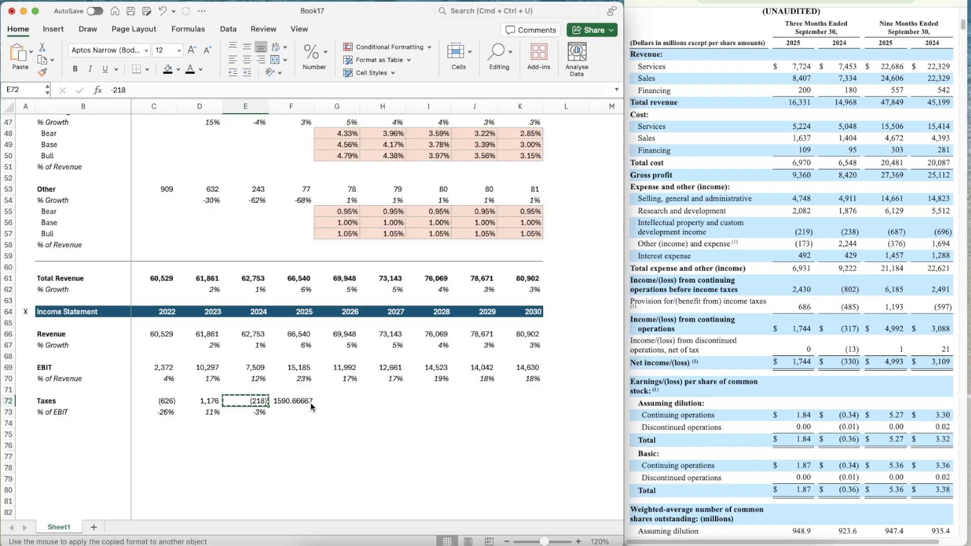
{"action": "key", "text": "Right"}
{"action": "key", "text": "Return"}
Copy the taxes % of EBIT formula from E73 into F73 for 2025
{"action": "key", "text": "Left"}
{"action": "key", "text": "Down"}
{"action": "key", "text": "super+c"}
{"action": "key", "text": "Right"}
{"action": "key", "text": "super+v"}
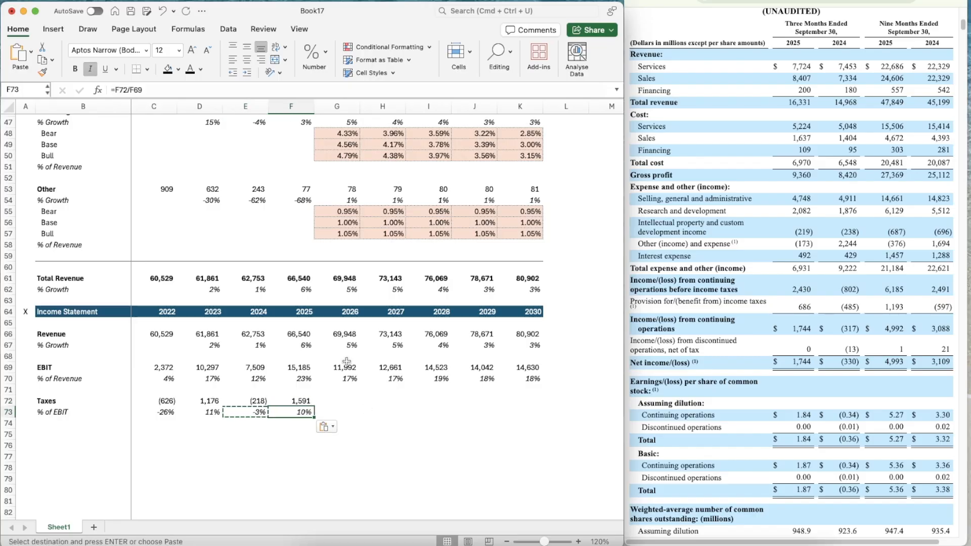
Project the 2026 taxes % of EBIT in G73 with =AVERAGE(D73:F73), in italics
{"action": "left_click", "coordinate": [326, 402]}
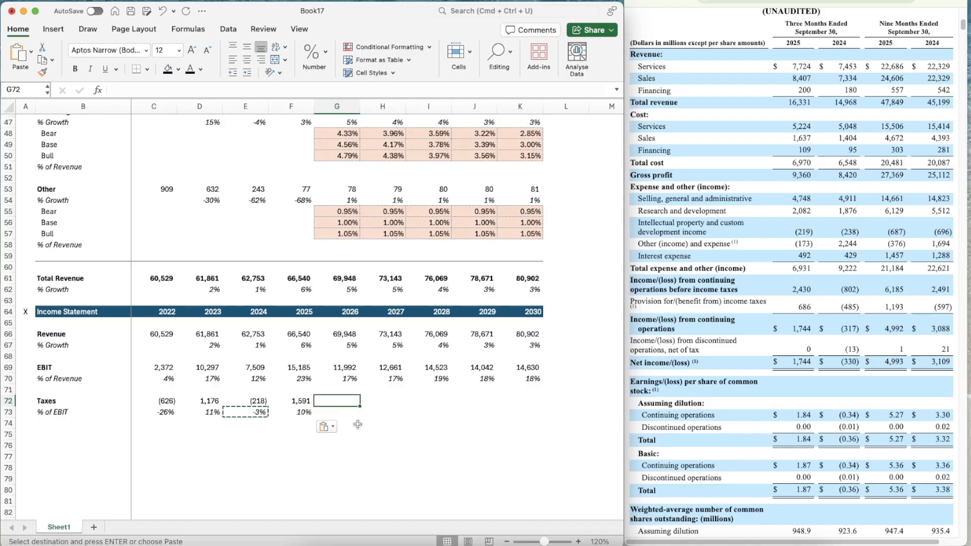
{"action": "key", "text": "Down"}
{"action": "key", "text": "super+i"}
{"action": "type", "text": "=AVERAGE("}
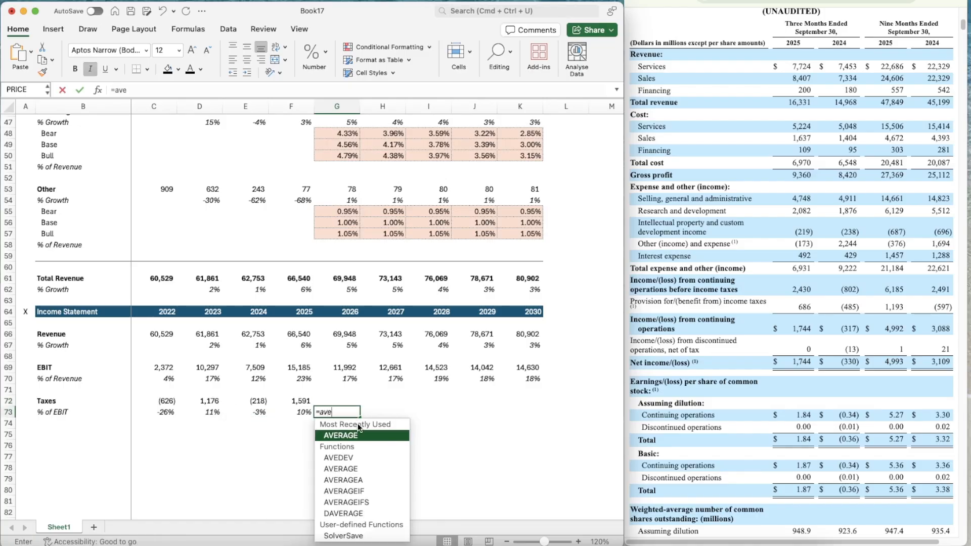
{"action": "key", "text": "Left"}
{"action": "key", "text": "shift+Left"}
{"action": "key", "text": "shift+Left"}
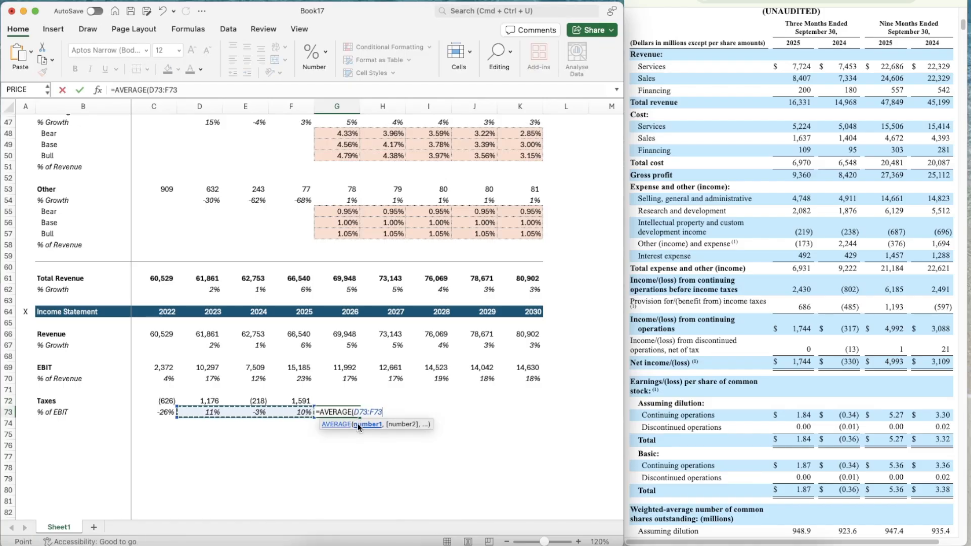
{"action": "key", "text": "super+Return"}
Copy the three-year average tax ratio from G73 across to K73 for 2027 to 2030
{"action": "key", "text": "super+c"}
{"action": "key", "text": "shift+Right"}
{"action": "key", "text": "shift+Right"}
{"action": "key", "text": "shift+Right"}
{"action": "key", "text": "shift+Right"}
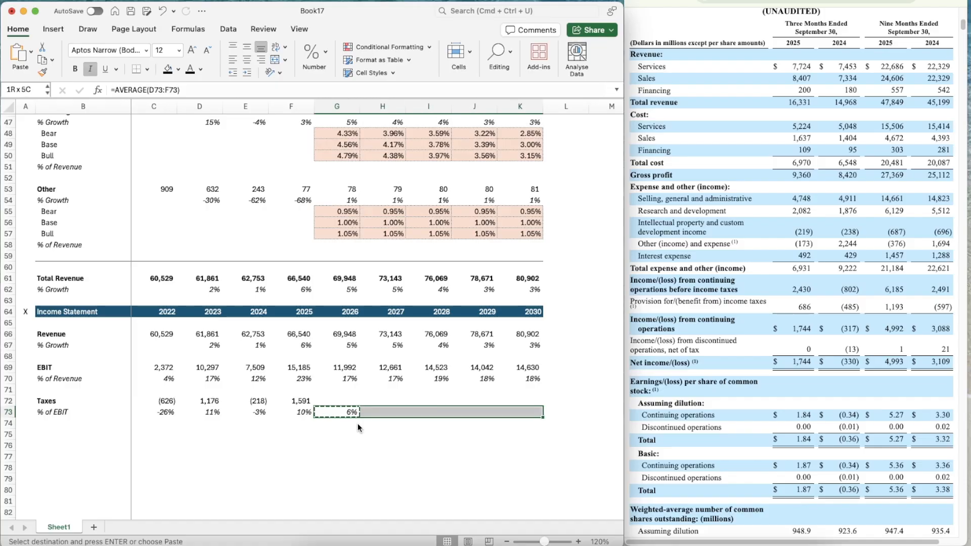
{"action": "key", "text": "super+v"}
Calculate 2026 taxes in G72 with =G69*G73 and apply the number formatting of F72
{"action": "key", "text": "Up"}
{"action": "type", "text": "="}
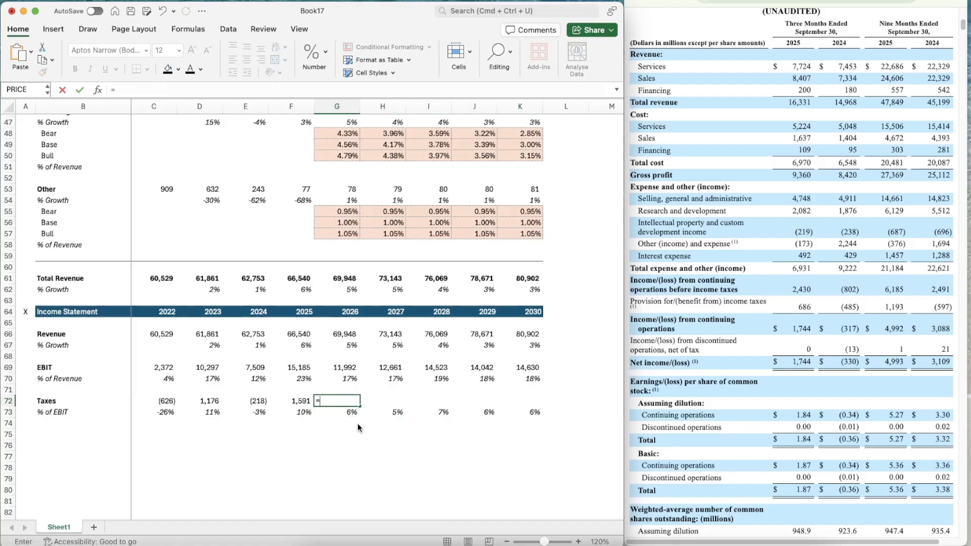
{"action": "key", "text": "Up"}
{"action": "key", "text": "Up"}
{"action": "key", "text": "Up"}
{"action": "type", "text": "*"}
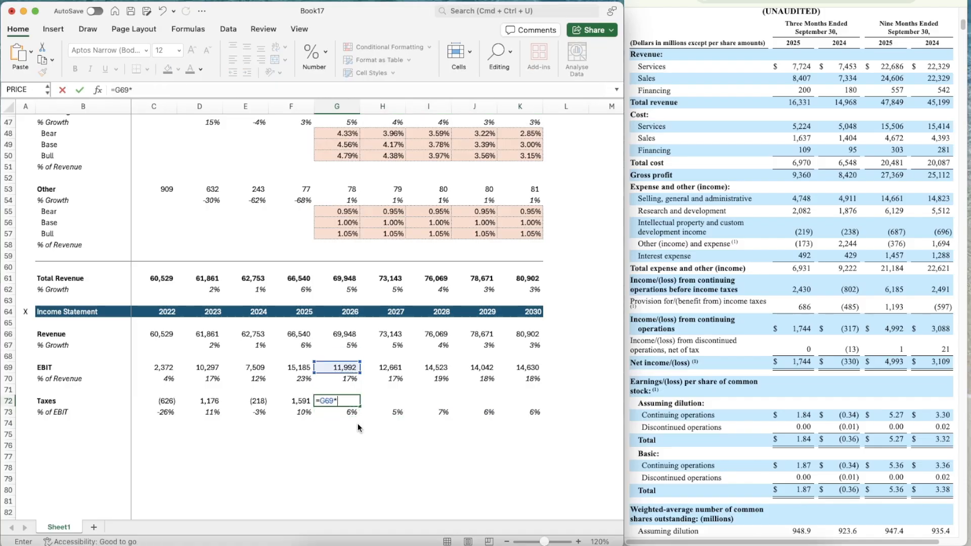
{"action": "key", "text": "Down"}
{"action": "key", "text": "Return"}
{"action": "key", "text": "Up"}
{"action": "key", "text": "Left"}
{"action": "key", "text": "super+shift+c"}
{"action": "key", "text": "Right"}
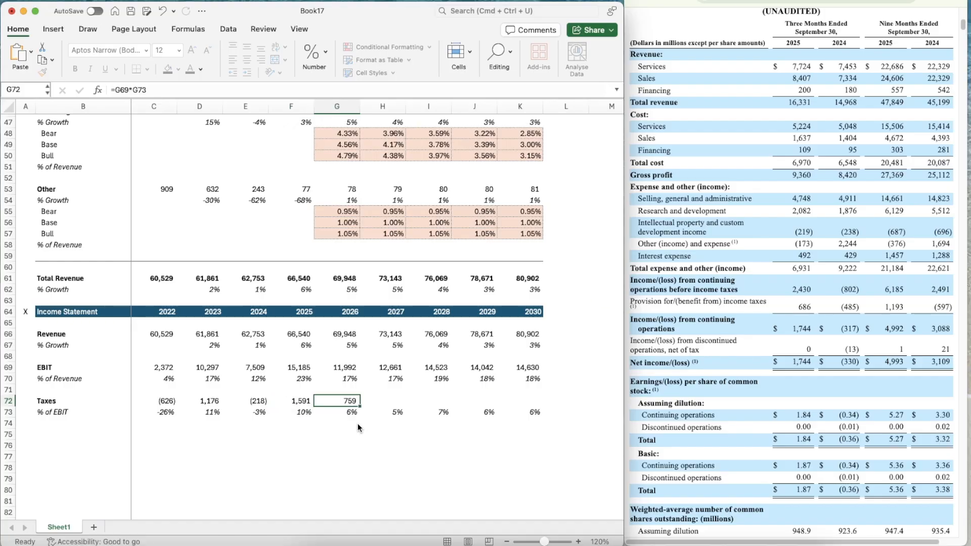
Copy the projected taxes formula from G72 across to K72 for 2027 to 2030
{"action": "key", "text": "super+c"}
{"action": "key", "text": "shift+Right"}
{"action": "key", "text": "shift+Right"}
{"action": "key", "text": "shift+Right"}
{"action": "key", "text": "shift+Right"}
{"action": "key", "text": "super+v"}
{"action": "key", "text": "Left"}
{"action": "key", "text": "Left"}
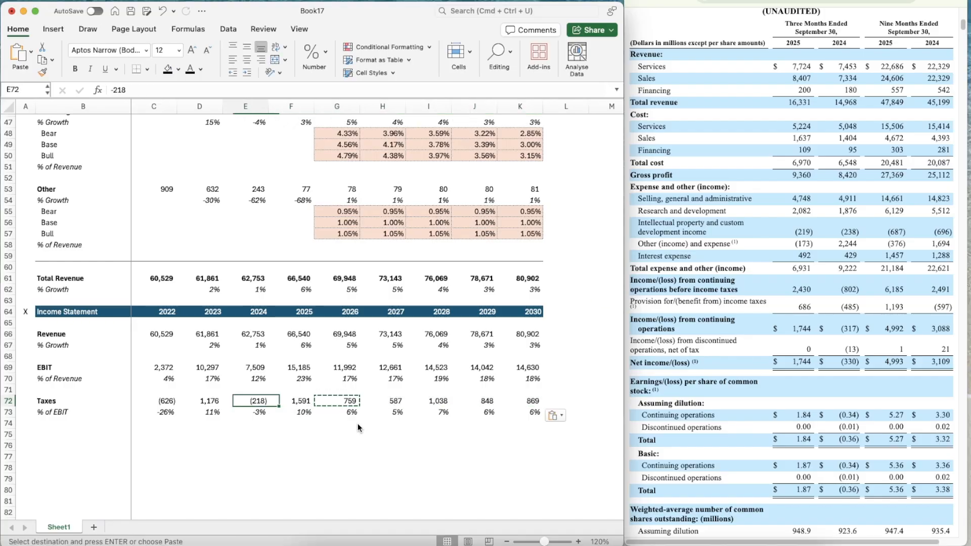
{"action": "key", "text": "Down"}
{"action": "key", "text": "Down"}
{"action": "key", "text": "Down"}
{"action": "key", "text": "Escape"}
Copy the Income Statement header row A64:K64 to row 75 below the taxes section
{"action": "scroll", "coordinate": [357, 423], "scroll_direction": "down", "scroll_amount": 3}
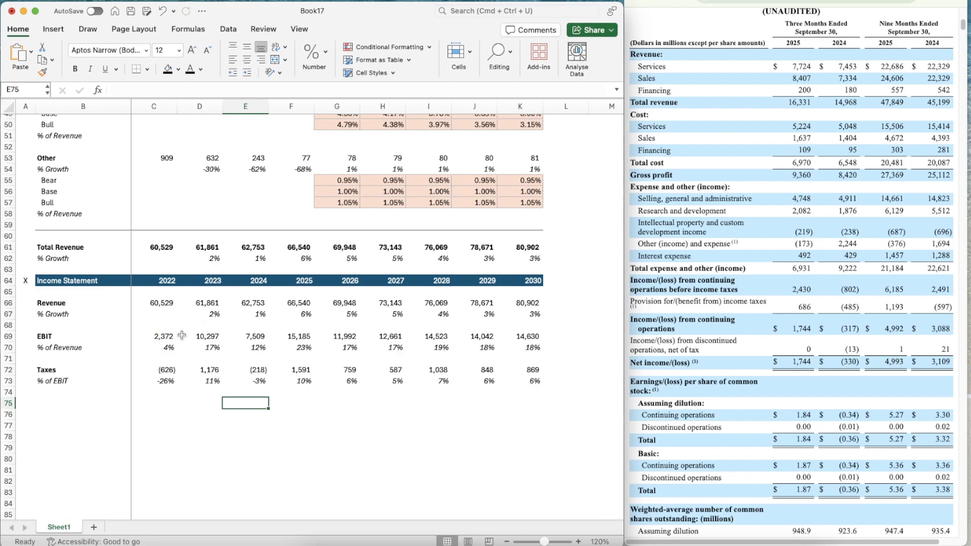
{"action": "left_click", "coordinate": [95, 382]}
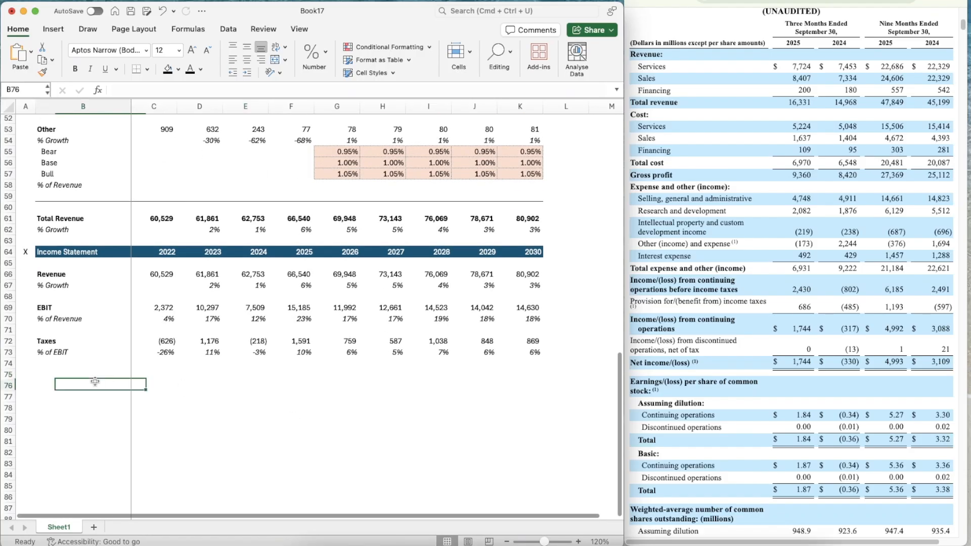
{"action": "key", "text": "Up"}
{"action": "key", "text": "Up"}
{"action": "key", "text": "Up"}
{"action": "key", "text": "Up"}
{"action": "key", "text": "Up"}
{"action": "key", "text": "Up"}
{"action": "key", "text": "Up"}
{"action": "key", "text": "Up"}
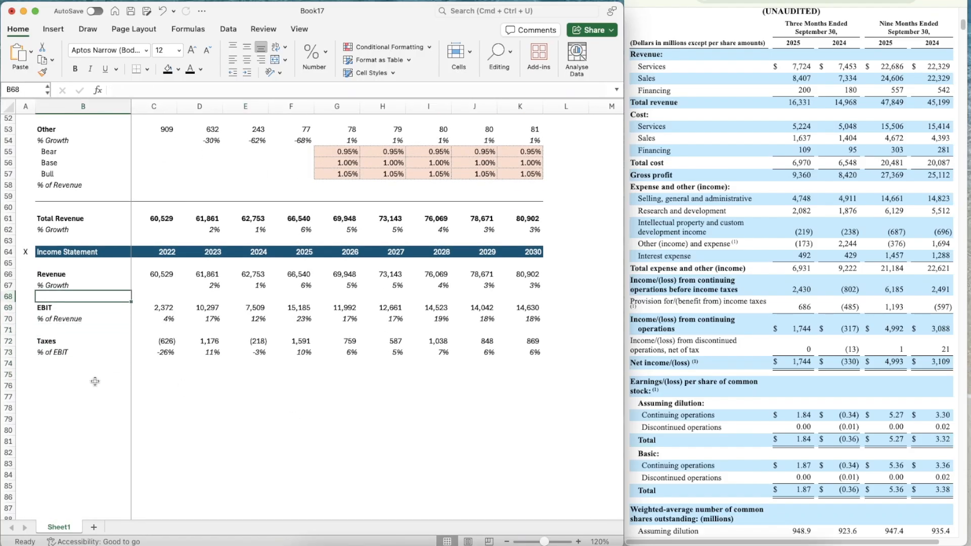
{"action": "key", "text": "Left"}
{"action": "key", "text": "Up"}
{"action": "key", "text": "Up"}
{"action": "key", "text": "Up"}
{"action": "key", "text": "Up"}
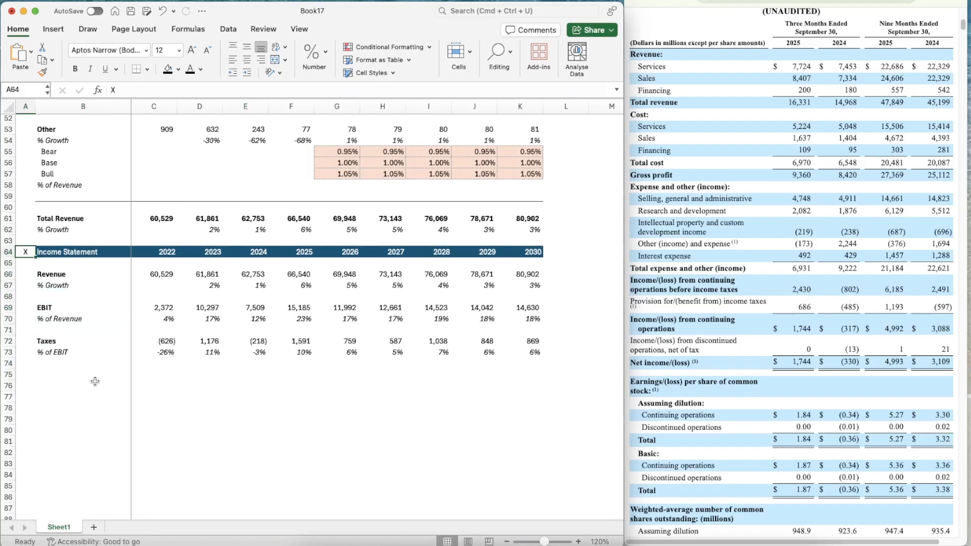
{"action": "key", "text": "shift+Right"}
{"action": "key", "text": "shift+Right"}
{"action": "key", "text": "shift+Right"}
{"action": "key", "text": "shift+Right"}
{"action": "key", "text": "shift+Right"}
{"action": "key", "text": "shift+Right"}
{"action": "key", "text": "shift+Right"}
{"action": "key", "text": "shift+Right"}
{"action": "key", "text": "shift+Right"}
{"action": "key", "text": "shift+Right"}
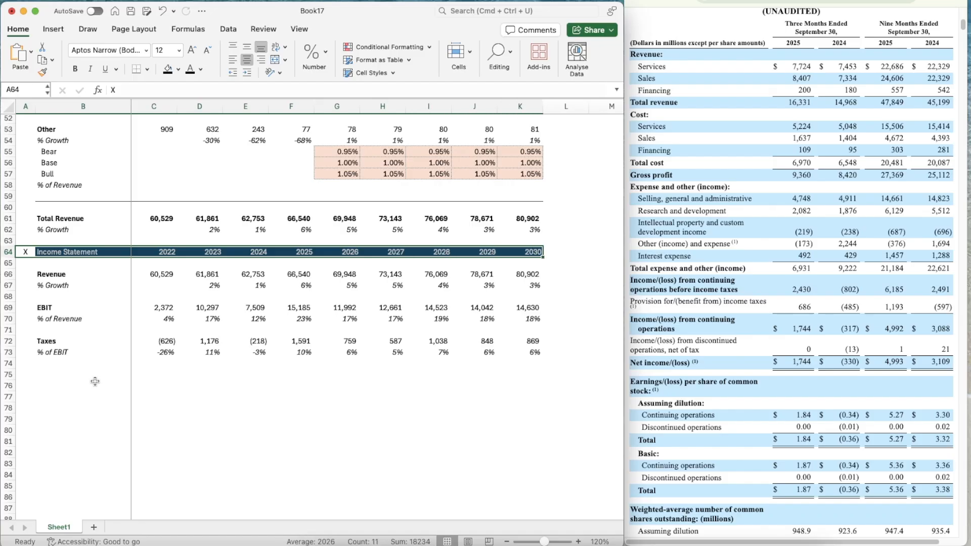
{"action": "key", "text": "super+c"}
{"action": "key", "text": "Down"}
{"action": "key", "text": "Down"}
{"action": "key", "text": "Down"}
{"action": "key", "text": "Down"}
{"action": "key", "text": "Down"}
{"action": "key", "text": "Down"}
{"action": "key", "text": "Down"}
{"action": "key", "text": "Down"}
{"action": "key", "text": "Down"}
{"action": "key", "text": "Down"}
{"action": "key", "text": "Down"}
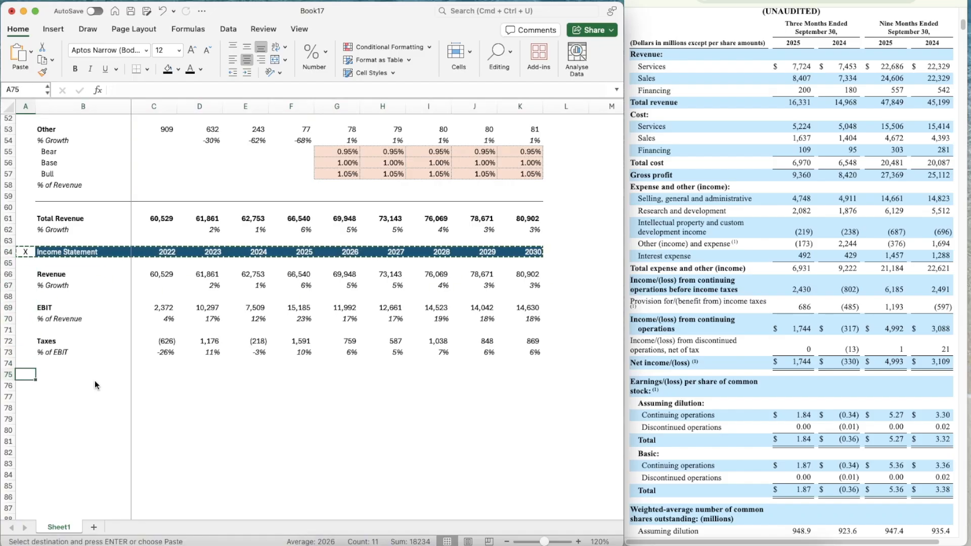
{"action": "key", "text": "super+v"}
Change the title of the new header in B75 to Cash Flow Items
{"action": "key", "text": "Right"}
{"action": "type", "text": "Cas"}
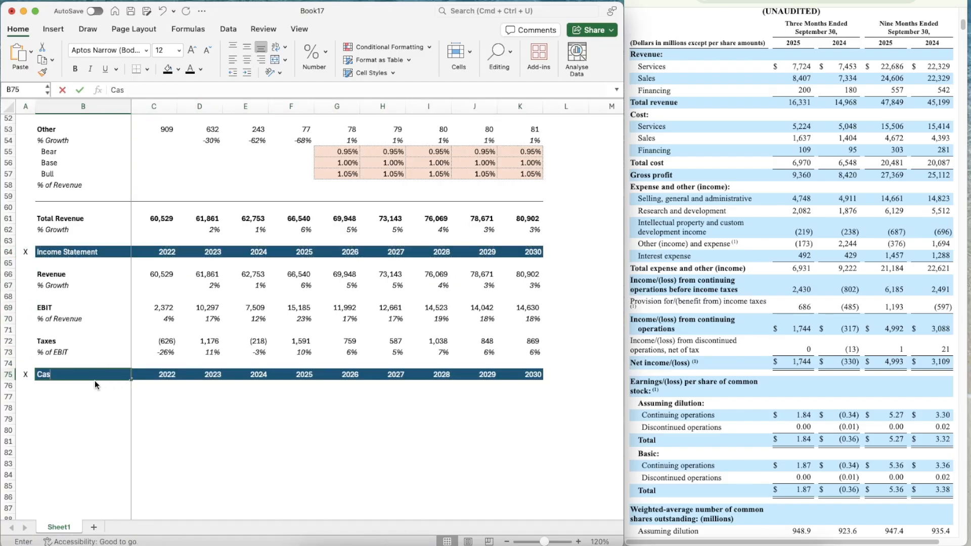
{"action": "type", "text": "h Flor Ite"}
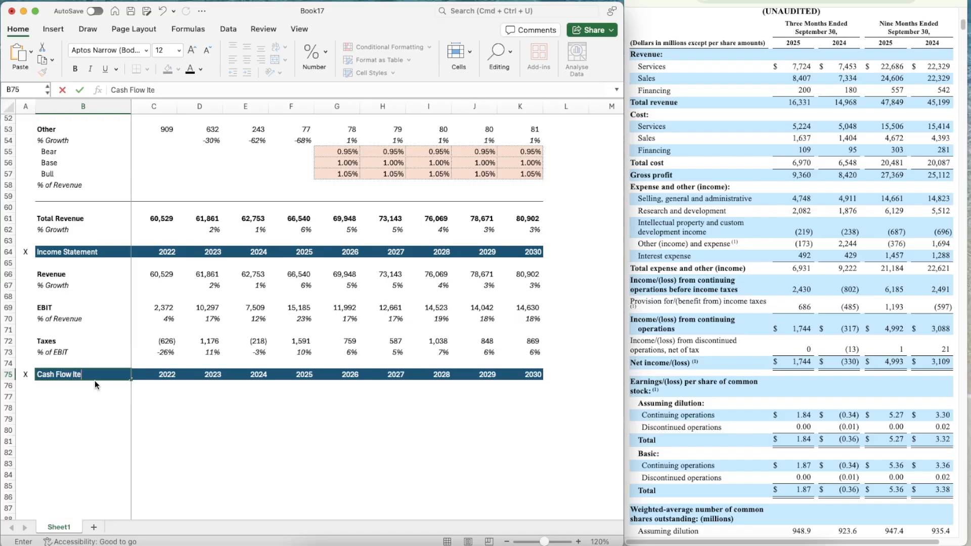
{"action": "type", "text": "ms"}
{"action": "key", "text": "Return"}
Add a bold D&A label in B77 under the Cash Flow Items header
{"action": "key", "text": "Down"}
{"action": "type", "text": "D&A"}
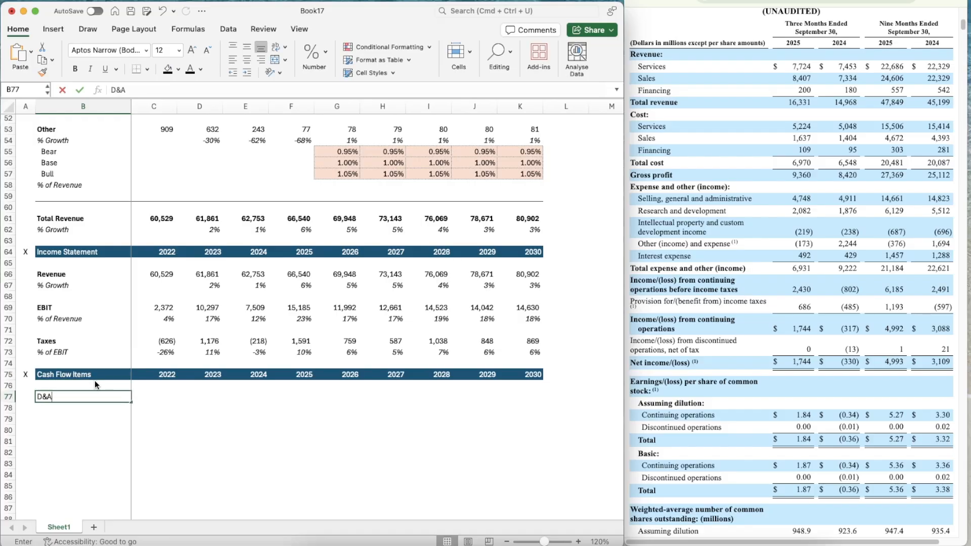
{"action": "key", "text": "Return"}
{"action": "key", "text": "Up"}
{"action": "key", "text": "super+b"}
{"action": "key", "text": "Down"}
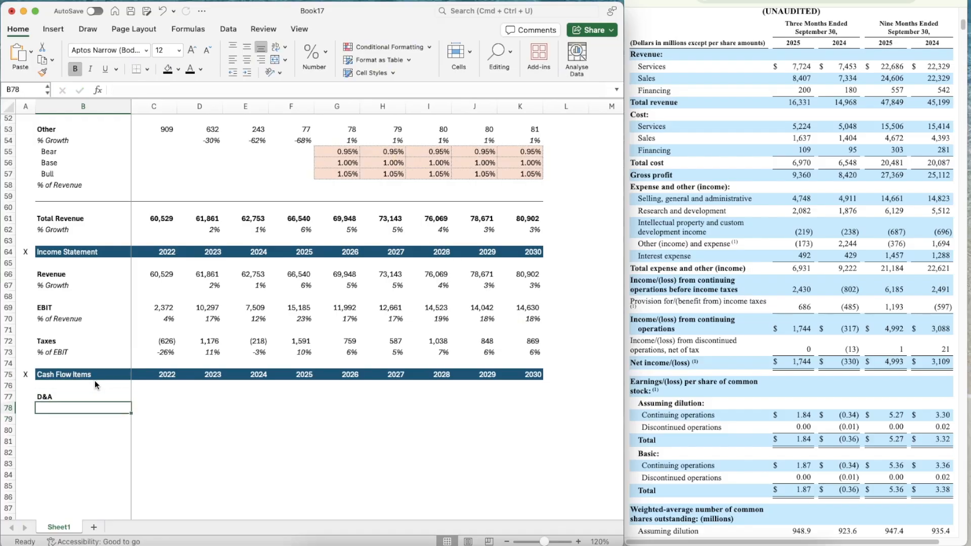
Add a non-bold, italic % of Revenue label in B78 below D&A
{"action": "key", "text": "super+b"}
{"action": "type", "text": "% of Revenue"}
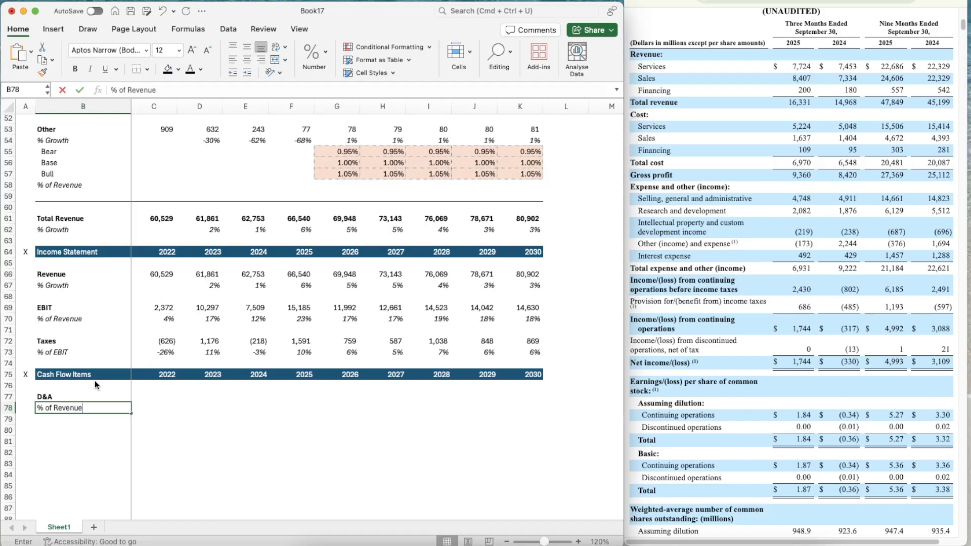
{"action": "key", "text": "Return"}
{"action": "key", "text": "Up"}
{"action": "key", "text": "super+i"}
{"action": "key", "text": "Down"}
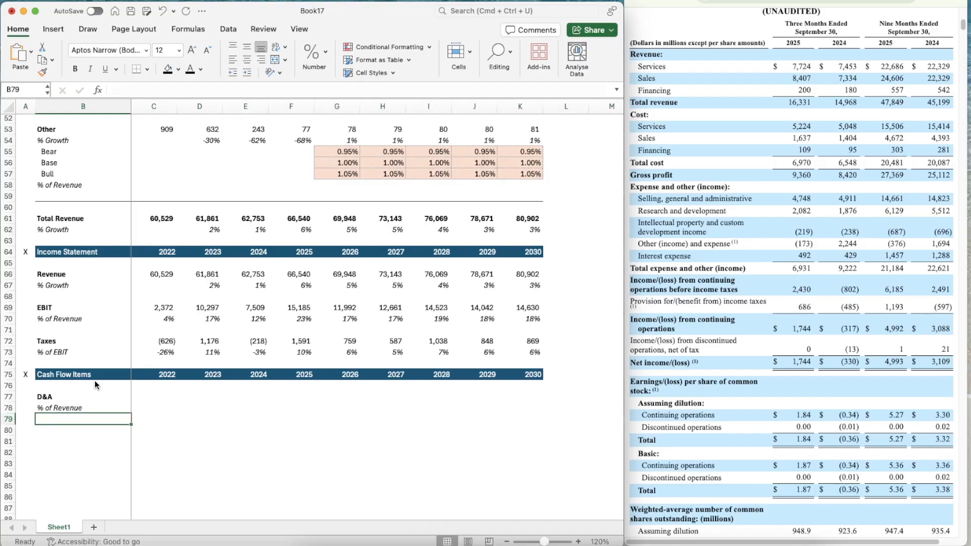
Add an italic % of CapEx label in B79 below the D&A % of Revenue label
{"action": "type", "text": "% of CapE"}
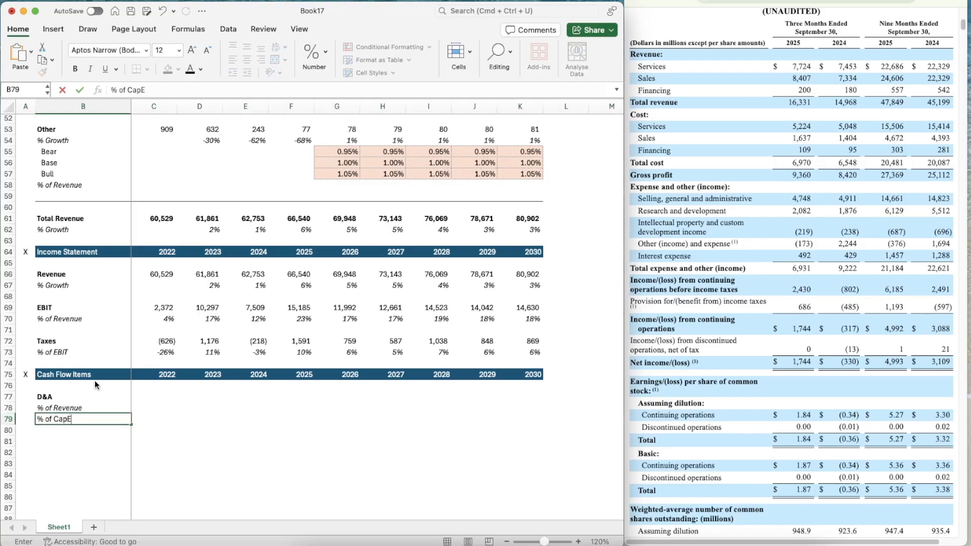
{"action": "type", "text": "x"}
{"action": "key", "text": "Return"}
{"action": "key", "text": "Up"}
{"action": "key", "text": "shift+space"}
{"action": "key", "text": "super+i"}
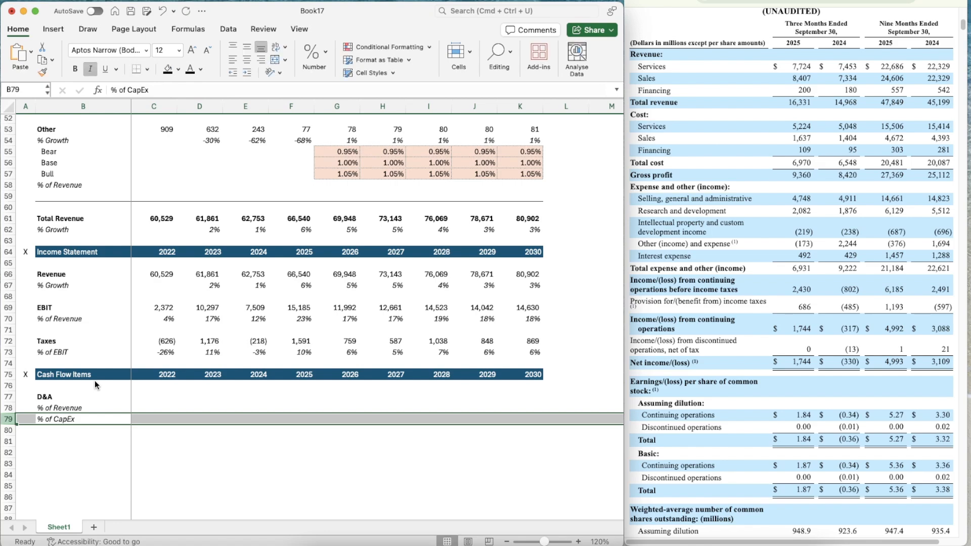
Add a bold CapEx label in B81 under the D&A block
{"action": "key", "text": "Down"}
{"action": "key", "text": "Down"}
{"action": "scroll", "coordinate": [95, 381], "scroll_direction": "down", "scroll_amount": 5}
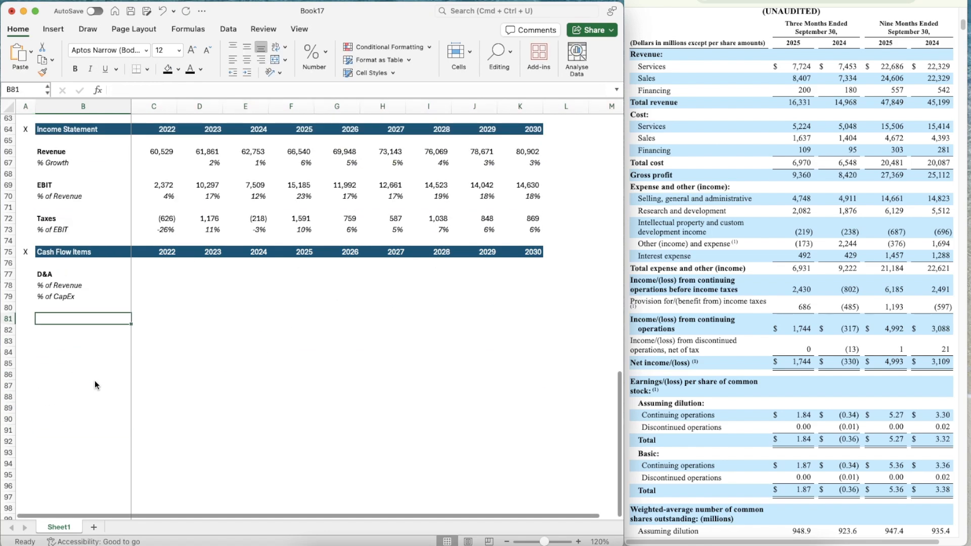
{"action": "type", "text": "CapEx"}
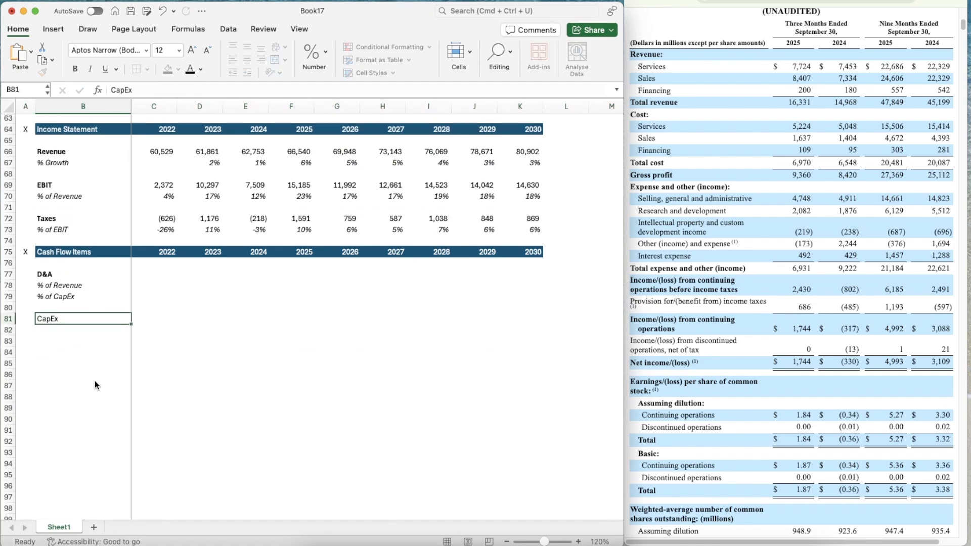
{"action": "key", "text": "super+b"}
{"action": "key", "text": "Return"}
Copy the % of Revenue label from B78 to B82 below CapEx
{"action": "key", "text": "Up"}
{"action": "key", "text": "Up"}
{"action": "key", "text": "Up"}
{"action": "key", "text": "Up"}
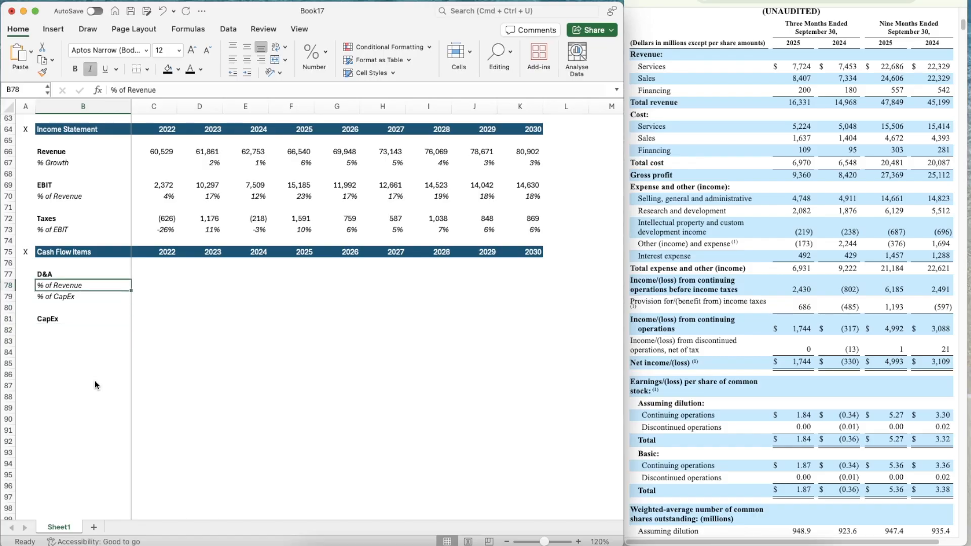
{"action": "key", "text": "super+c"}
{"action": "key", "text": "Down"}
{"action": "key", "text": "Down"}
{"action": "key", "text": "Down"}
{"action": "key", "text": "Down"}
{"action": "key", "text": "super+v"}
Add a bold Change in NWC label in B84
{"action": "key", "text": "Down"}
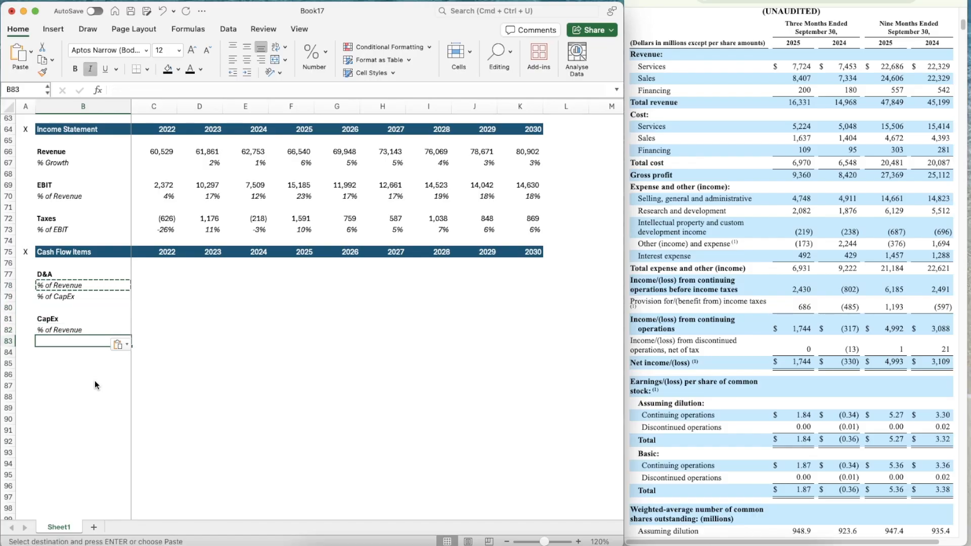
{"action": "key", "text": "Down"}
{"action": "type", "text": "Change in NW"}
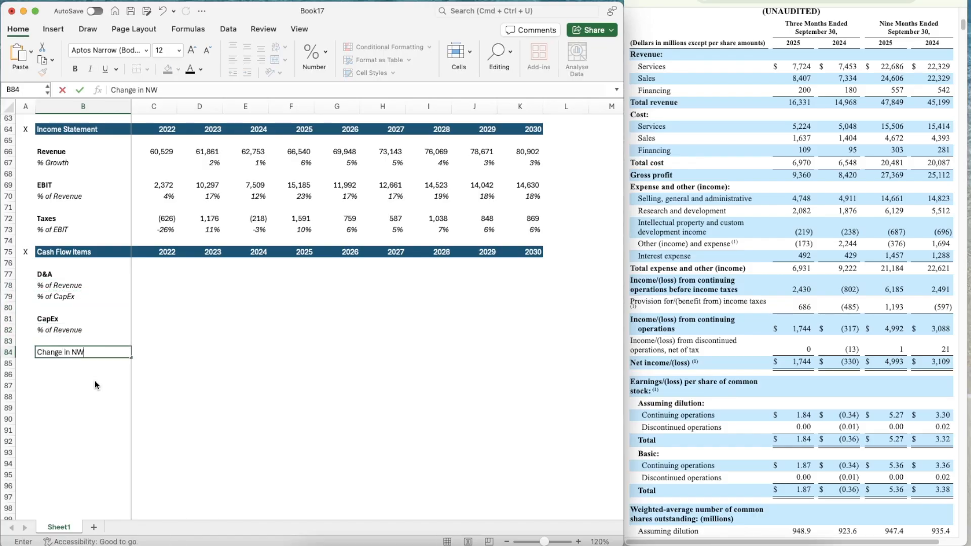
{"action": "key", "text": "Return"}
{"action": "key", "text": "Up"}
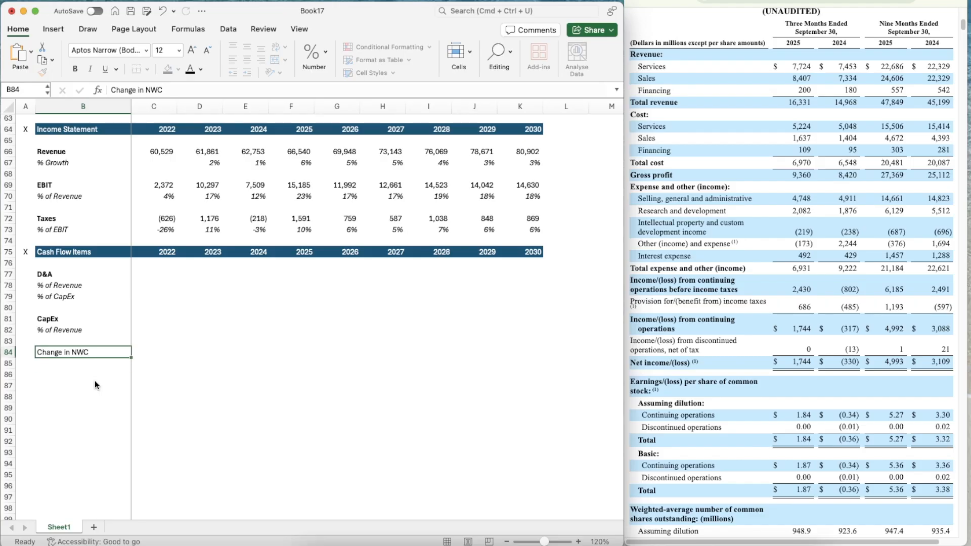
{"action": "key", "text": "super+b"}
Copy the % of Revenue label from B82 to B85 below Change in NWC
{"action": "key", "text": "Down"}
{"action": "key", "text": "Right"}
{"action": "key", "text": "Left"}
{"action": "key", "text": "Up"}
{"action": "key", "text": "Up"}
{"action": "key", "text": "Up"}
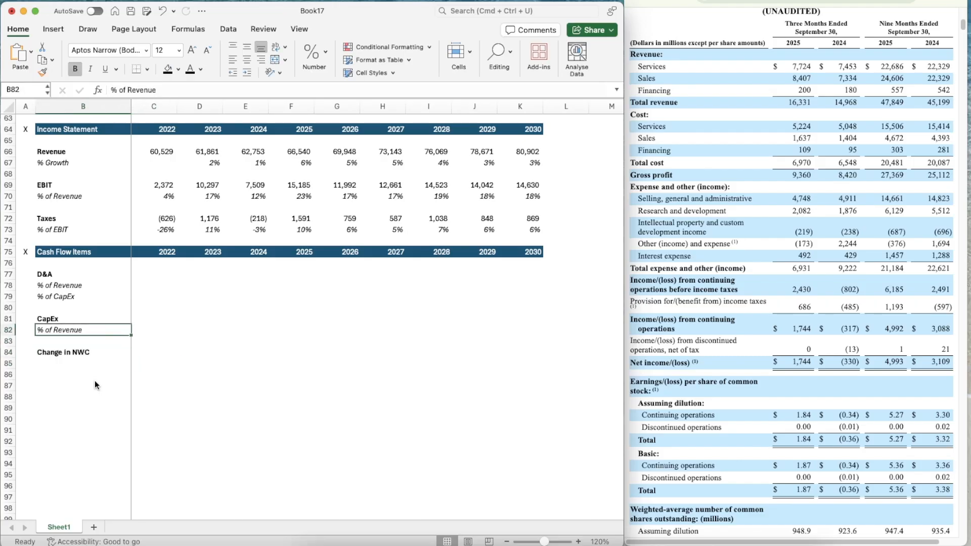
{"action": "key", "text": "super+c"}
{"action": "key", "text": "Down"}
{"action": "key", "text": "Down"}
{"action": "key", "text": "Down"}
{"action": "key", "text": "super+v"}
Switch to the annual report PDF and examine the depreciation, amortization and capital spending lines in the Consolidated Statement of Cash Flows on page 51
{"action": "key", "text": "Right"}
{"action": "key", "text": "Up"}
{"action": "key", "text": "Up"}
{"action": "key", "text": "Up"}
{"action": "key", "text": "Up"}
{"action": "key", "text": "Up"}
{"action": "key", "text": "Up"}
{"action": "key", "text": "Up"}
{"action": "key", "text": "Up"}
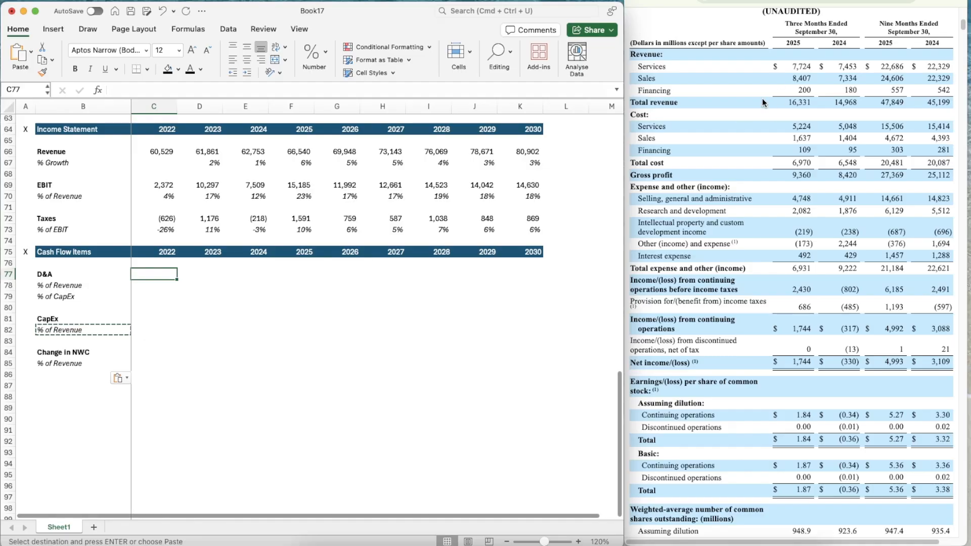
{"action": "left_click", "coordinate": [784, 1]}
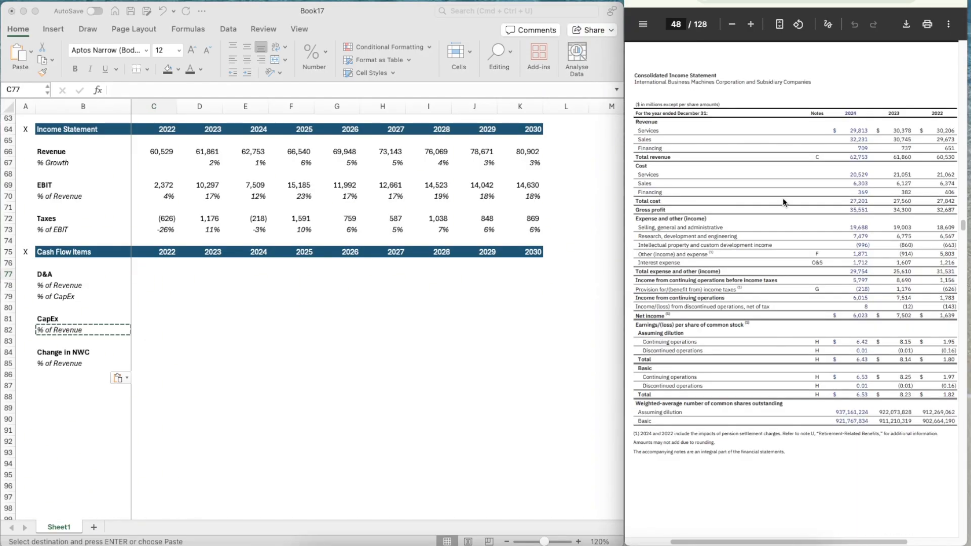
{"action": "scroll", "coordinate": [784, 202], "scroll_direction": "down", "scroll_amount": 6}
{"action": "scroll", "coordinate": [783, 203], "scroll_direction": "down", "scroll_amount": 10}
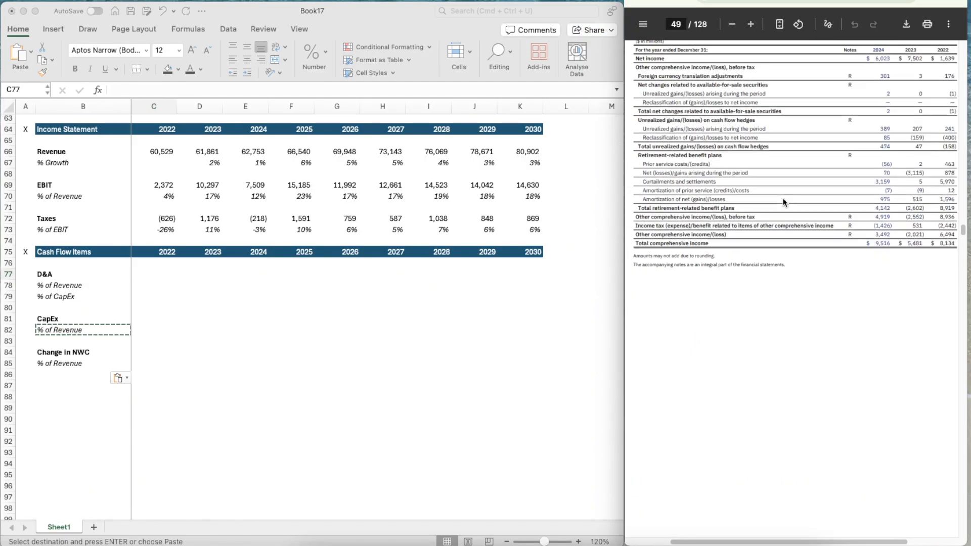
{"action": "scroll", "coordinate": [772, 348], "scroll_direction": "down", "scroll_amount": 5}
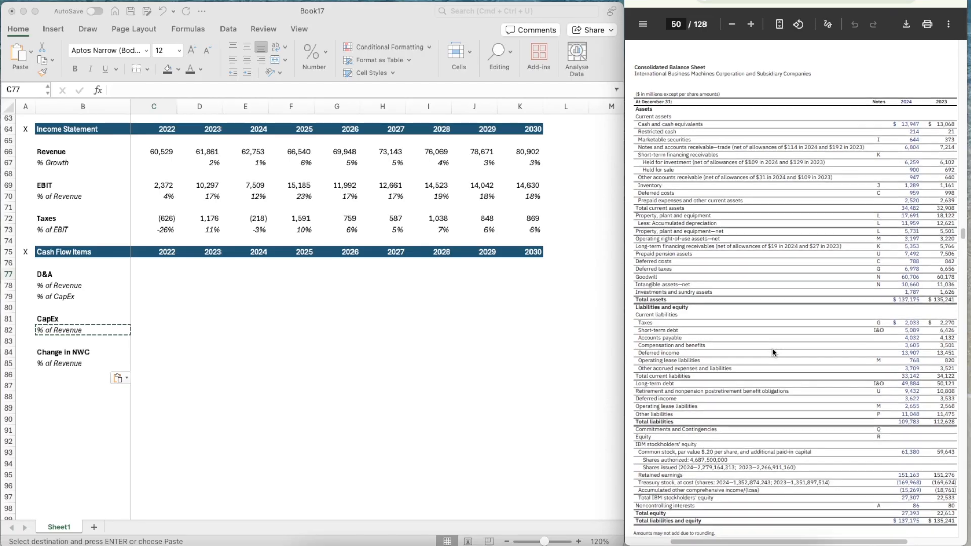
{"action": "scroll", "coordinate": [772, 348], "scroll_direction": "down", "scroll_amount": 8}
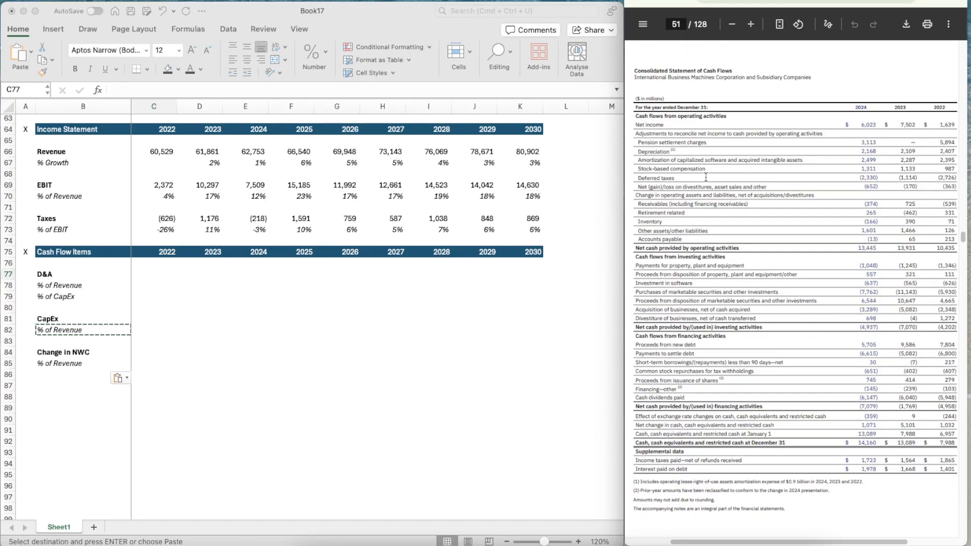
{"action": "scroll", "coordinate": [660, 128], "scroll_direction": "down", "scroll_amount": 2}
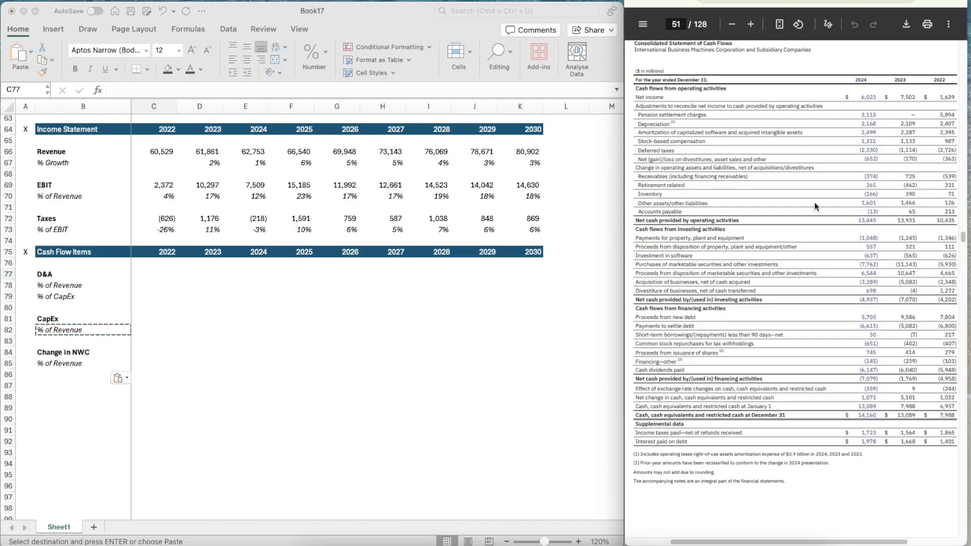
{"action": "scroll", "coordinate": [814, 207], "scroll_direction": "down", "scroll_amount": 1}
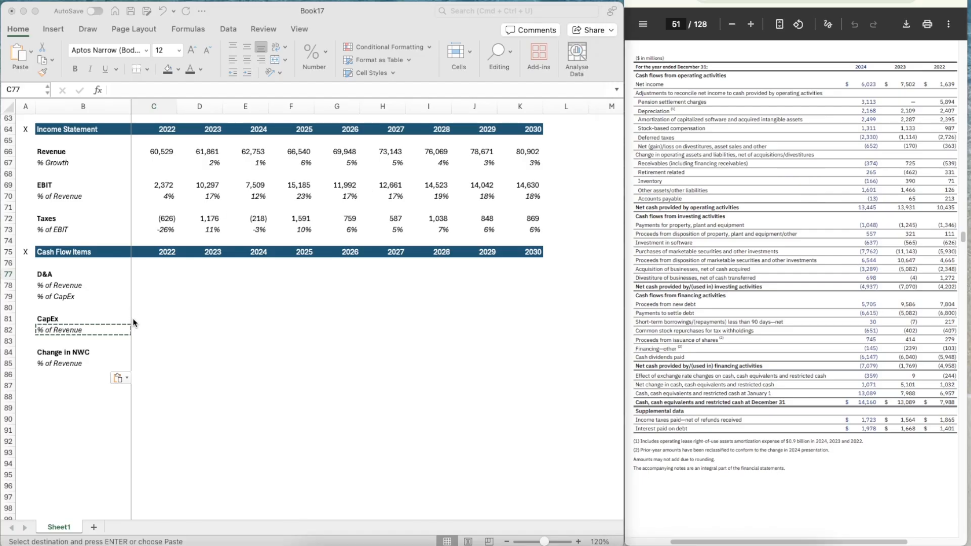
Apply the number format of the 2022 taxes cell C72 across the D&A row from C77
{"action": "left_click", "coordinate": [168, 273]}
{"action": "left_click", "coordinate": [160, 219]}
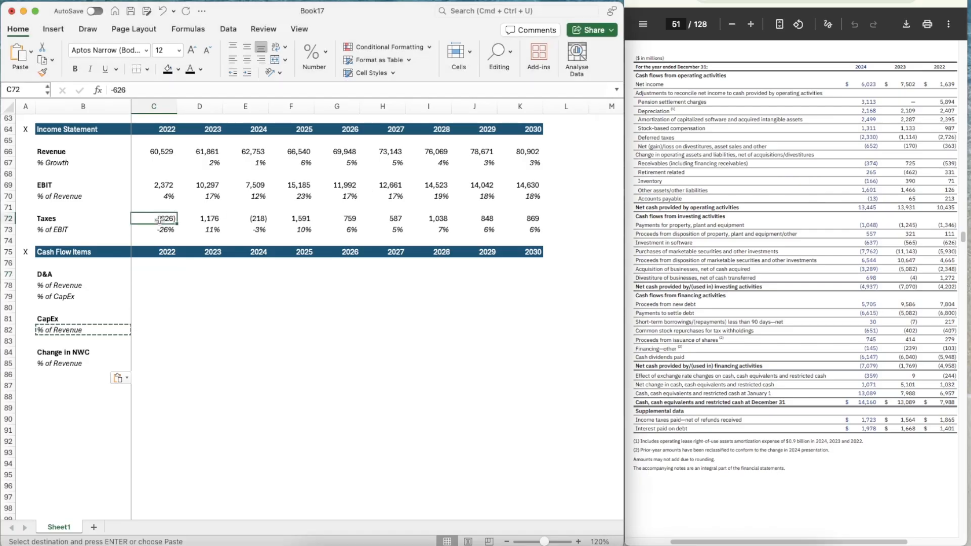
{"action": "key", "text": "super+shift+c"}
{"action": "left_click_drag", "start_coordinate": [147, 274], "coordinate": [489, 278]}
Enter 2022 D&A in C77 as =2407+2395, the sum of depreciation and amortization
{"action": "left_click", "coordinate": [149, 275]}
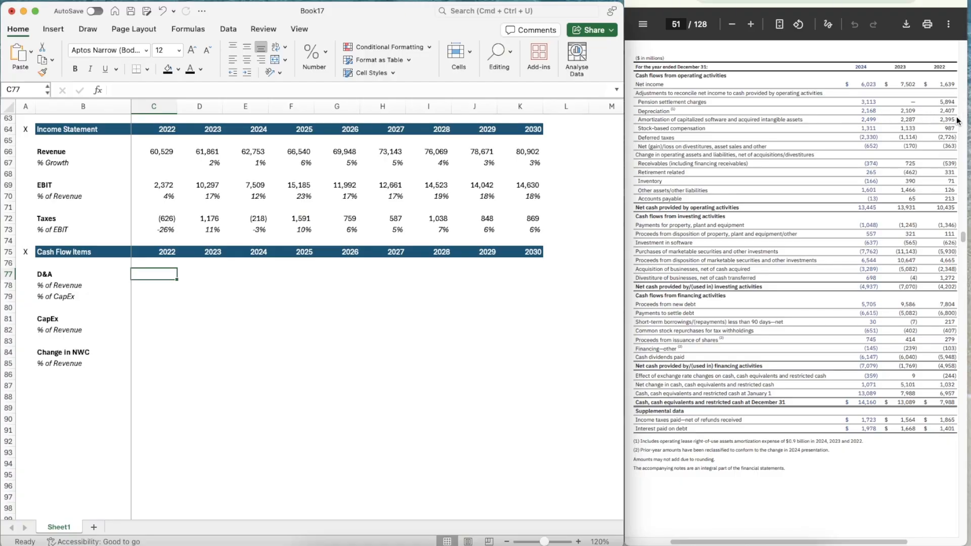
{"action": "type", "text": "=25"}
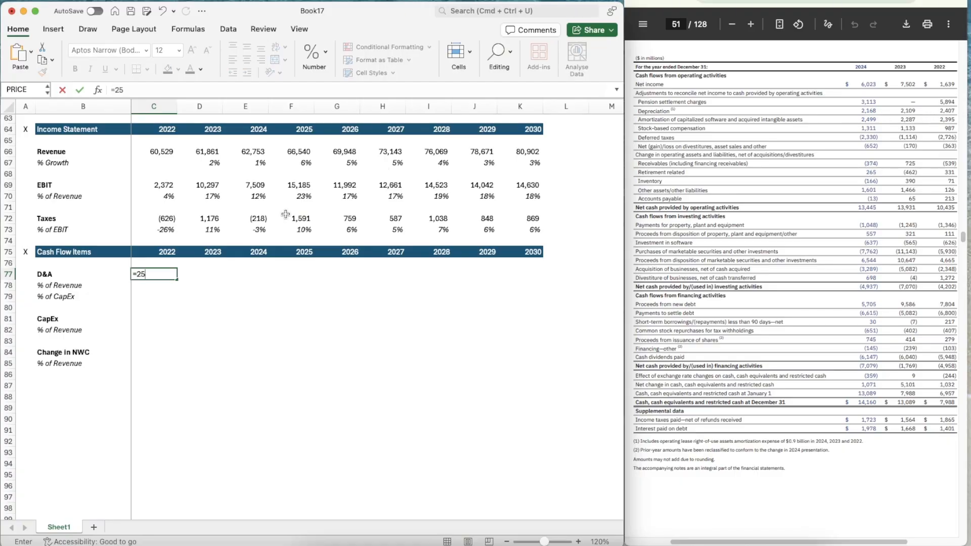
{"action": "type", "text": "07+2395"}
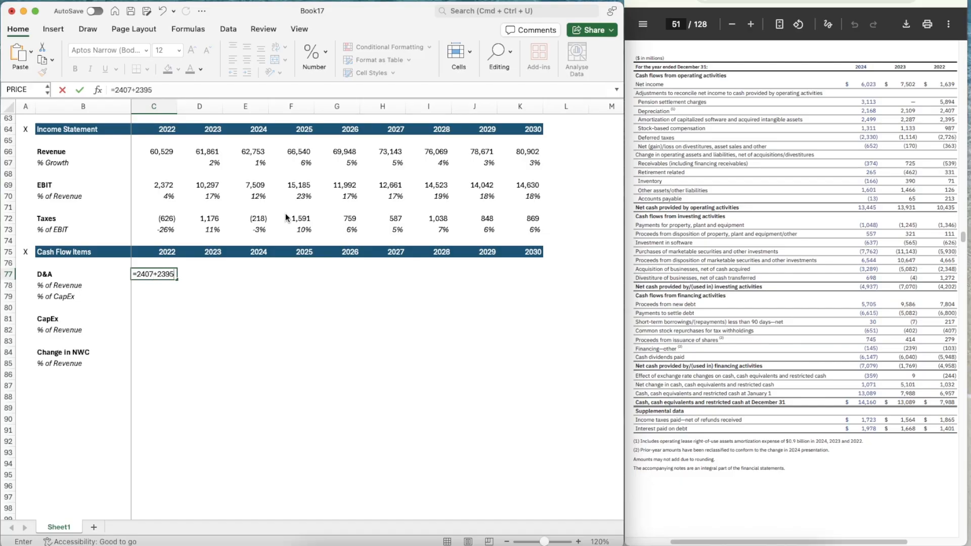
{"action": "key", "text": "Return"}
Calculate 2022 D&A as a percentage of revenue in C78 with =C77/C66
{"action": "type", "text": "="}
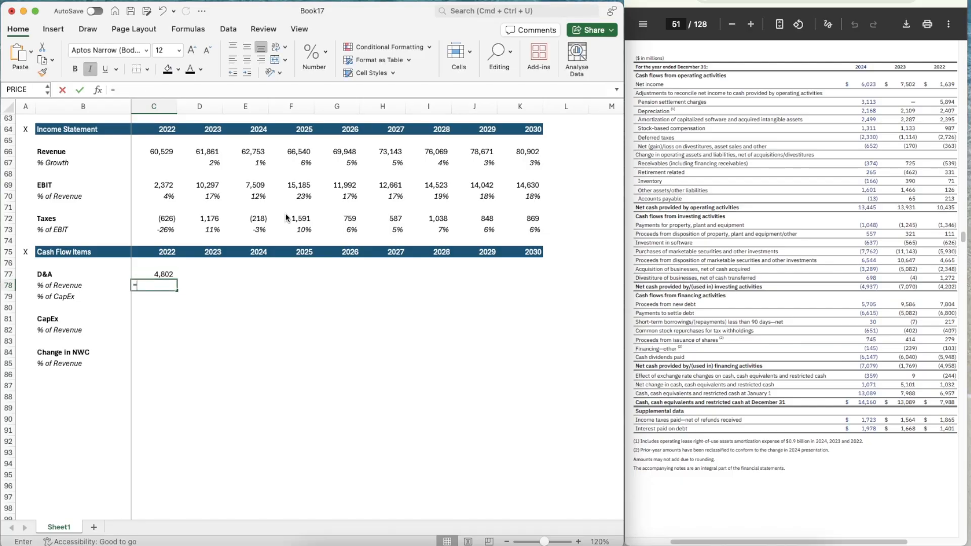
{"action": "key", "text": "Up"}
{"action": "type", "text": "/"}
{"action": "key", "text": "Up"}
{"action": "key", "text": "Up"}
{"action": "key", "text": "Up"}
{"action": "key", "text": "Up"}
{"action": "key", "text": "Up"}
{"action": "key", "text": "Up"}
{"action": "key", "text": "Up"}
{"action": "key", "text": "Up"}
{"action": "key", "text": "Up"}
{"action": "key", "text": "Up"}
{"action": "key", "text": "Up"}
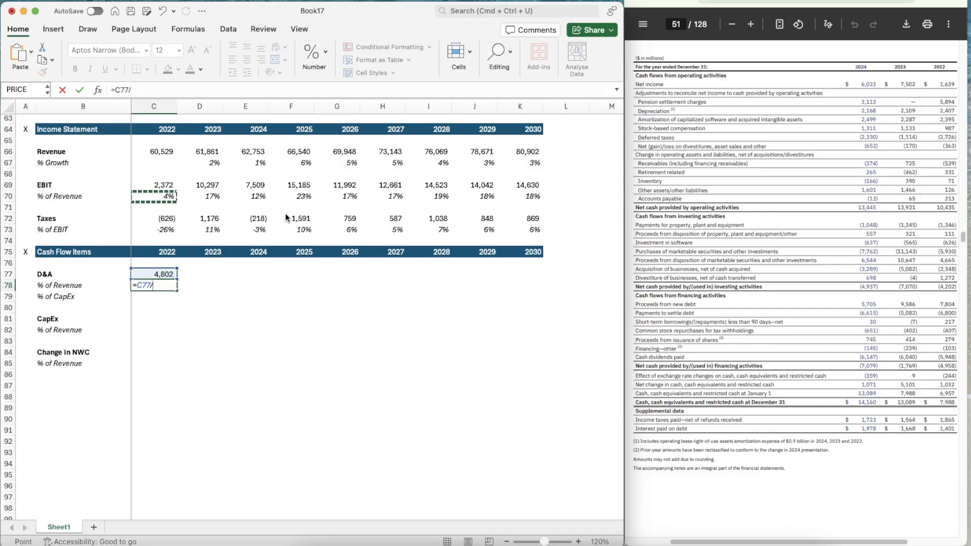
{"action": "key", "text": "Return"}
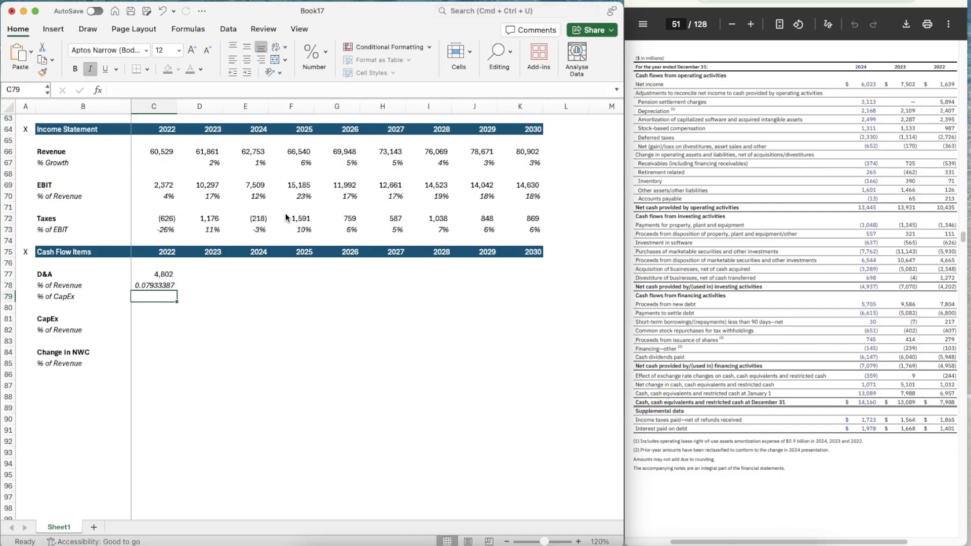
Apply the percentage format of C73 to C78 and copy the D&A % of Revenue formula across to K78
{"action": "left_click", "coordinate": [163, 226]}
{"action": "left_click", "coordinate": [43, 71]}
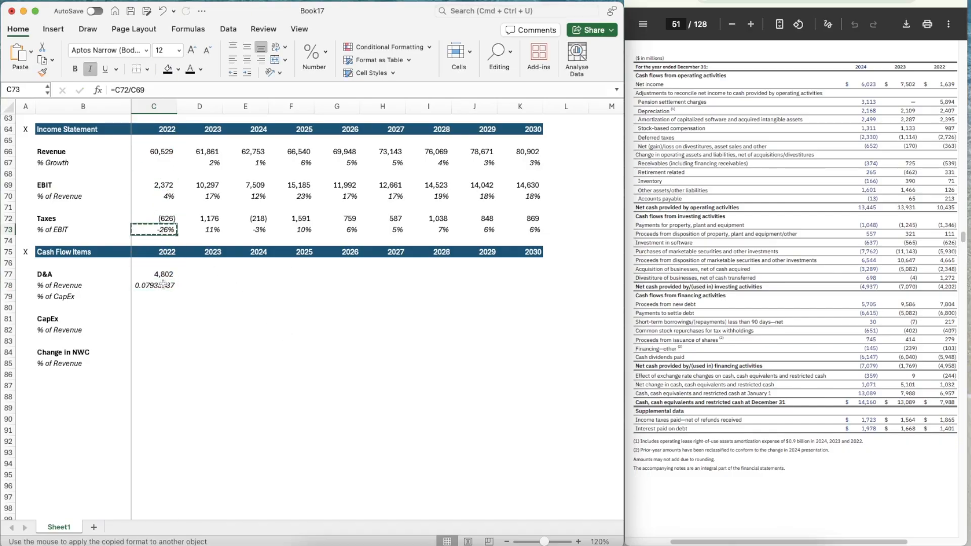
{"action": "left_click", "coordinate": [160, 287]}
{"action": "key", "text": "super+c"}
{"action": "key", "text": "shift+Right"}
{"action": "key", "text": "shift+Right"}
{"action": "key", "text": "shift+Right"}
{"action": "key", "text": "shift+Right"}
{"action": "key", "text": "shift+Right"}
{"action": "key", "text": "shift+Right"}
{"action": "key", "text": "shift+Right"}
{"action": "key", "text": "shift+Right"}
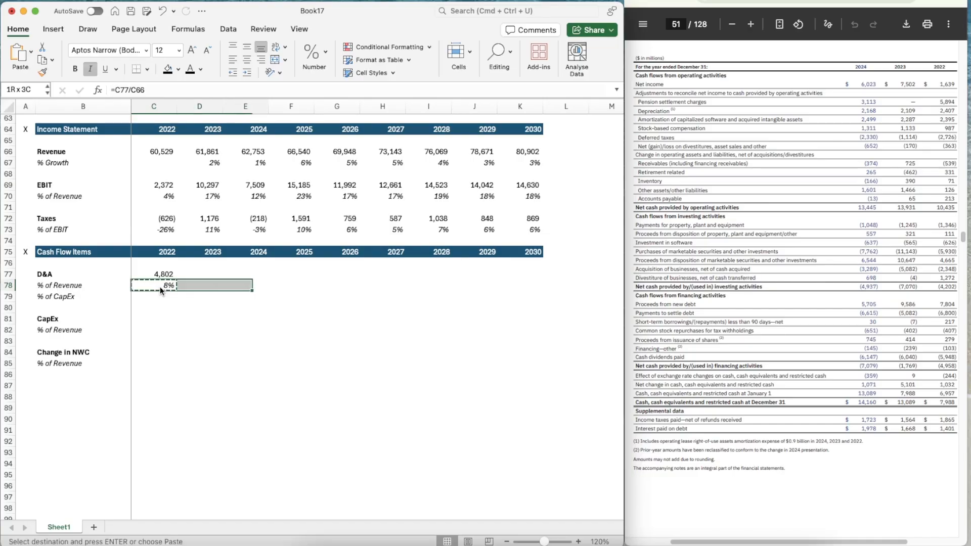
{"action": "key", "text": "super+v"}
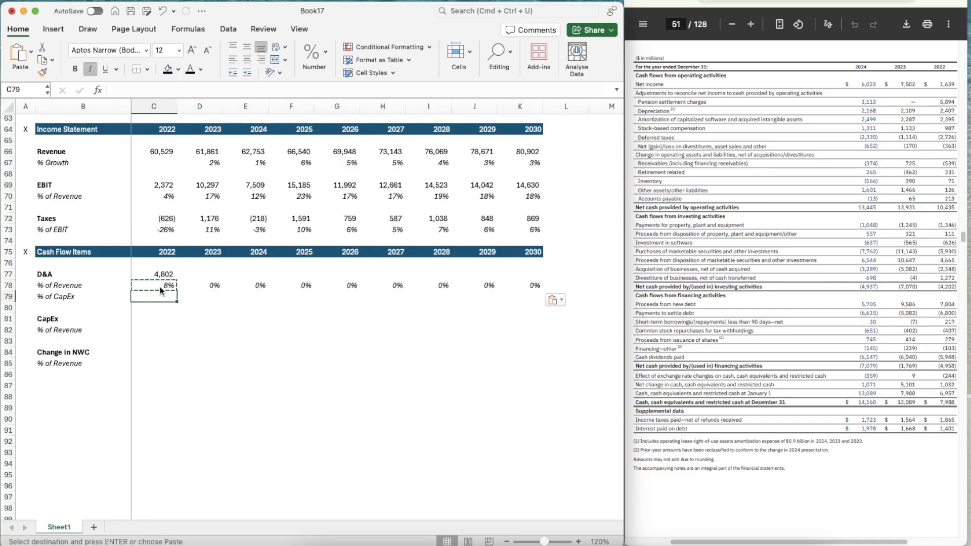
Calculate 2022 D&A as a percentage of CapEx in C79 with =C77/C81
{"action": "key", "text": "Down"}
{"action": "type", "text": "="}
{"action": "key", "text": "Up"}
{"action": "key", "text": "Up"}
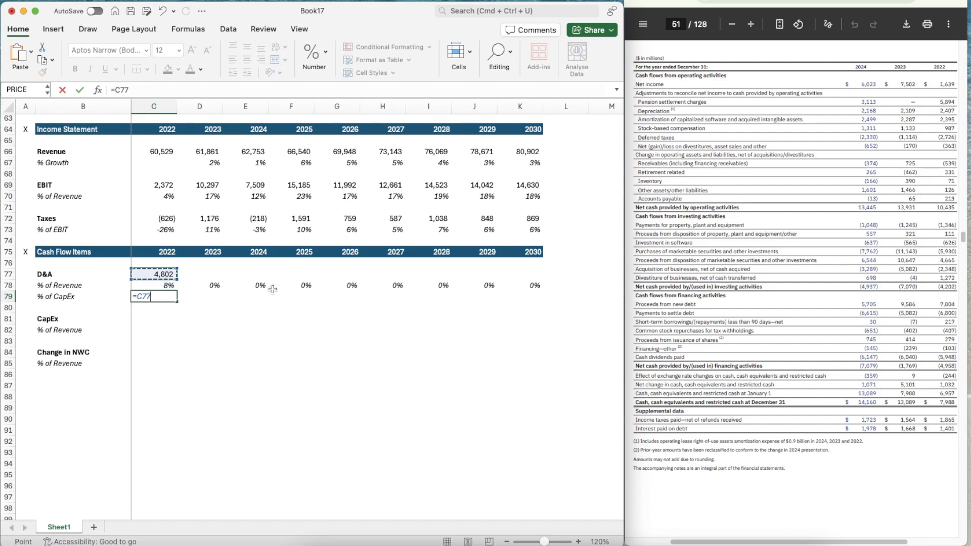
{"action": "type", "text": "/"}
{"action": "key", "text": "Down"}
{"action": "key", "text": "Down"}
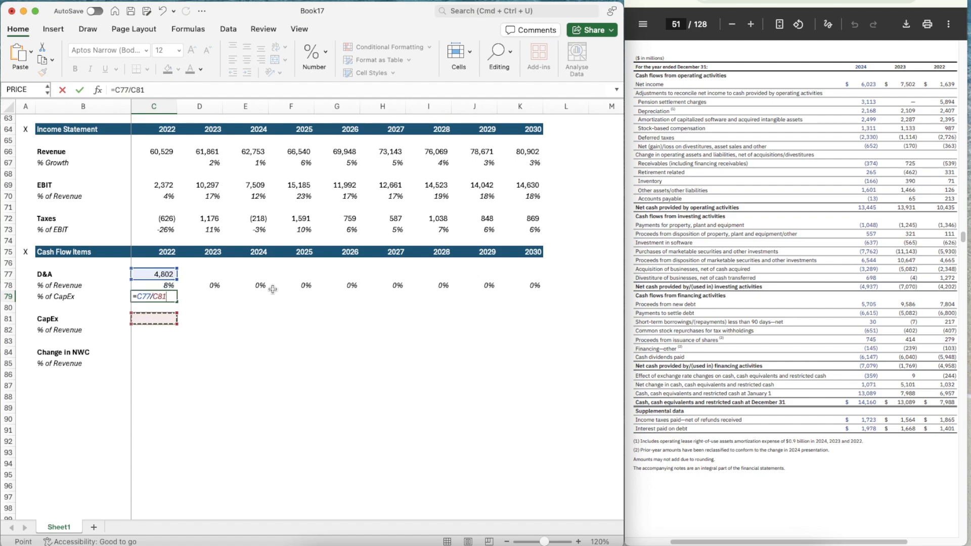
{"action": "key", "text": "Return"}
Copy the % of CapEx formula from C79 across to K79 for all years through 2030
{"action": "key", "text": "Up"}
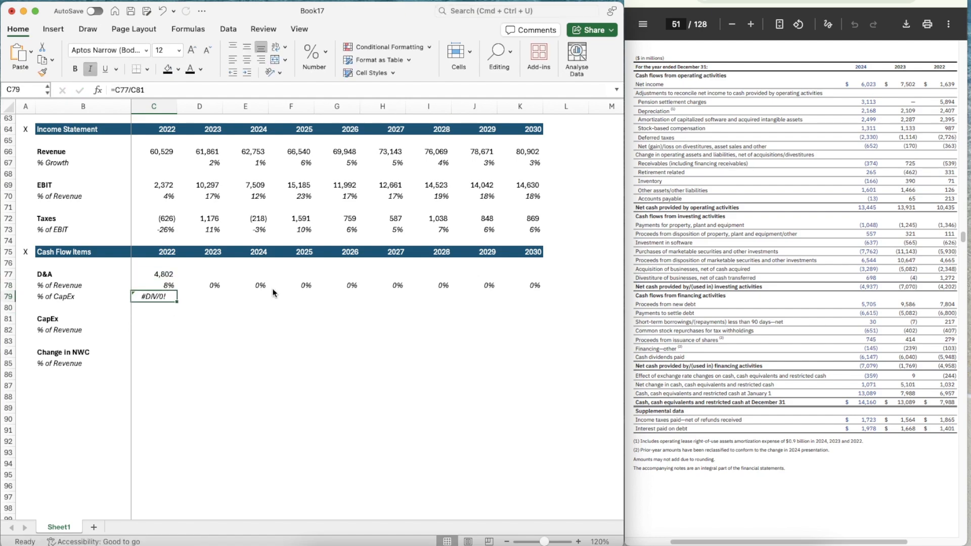
{"action": "key", "text": "super+c"}
{"action": "key", "text": "shift+Right"}
{"action": "key", "text": "shift+Right"}
{"action": "key", "text": "shift+Right"}
{"action": "key", "text": "shift+Right"}
{"action": "key", "text": "shift+Right"}
{"action": "key", "text": "shift+Right"}
{"action": "key", "text": "shift+Right"}
{"action": "key", "text": "shift+Right"}
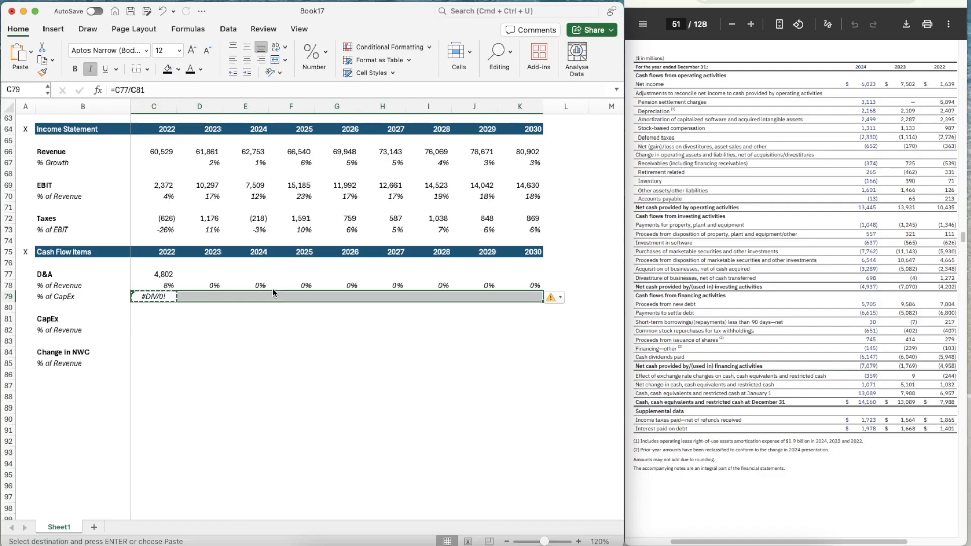
{"action": "key", "text": "super+v"}
Enter 2023 D&A in D77 as =2287+2109
{"action": "key", "text": "Up"}
{"action": "key", "text": "Up"}
{"action": "key", "text": "Right"}
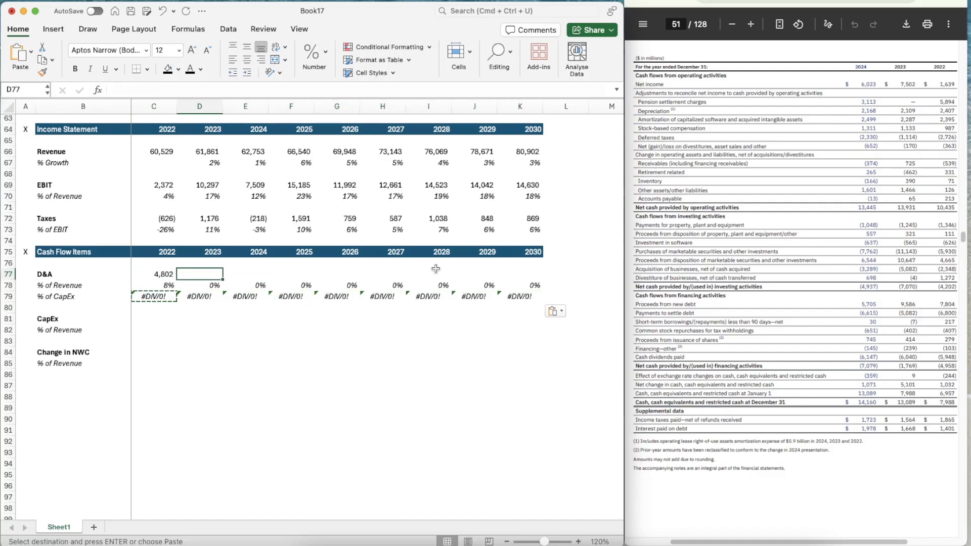
{"action": "type", "text": "=228"}
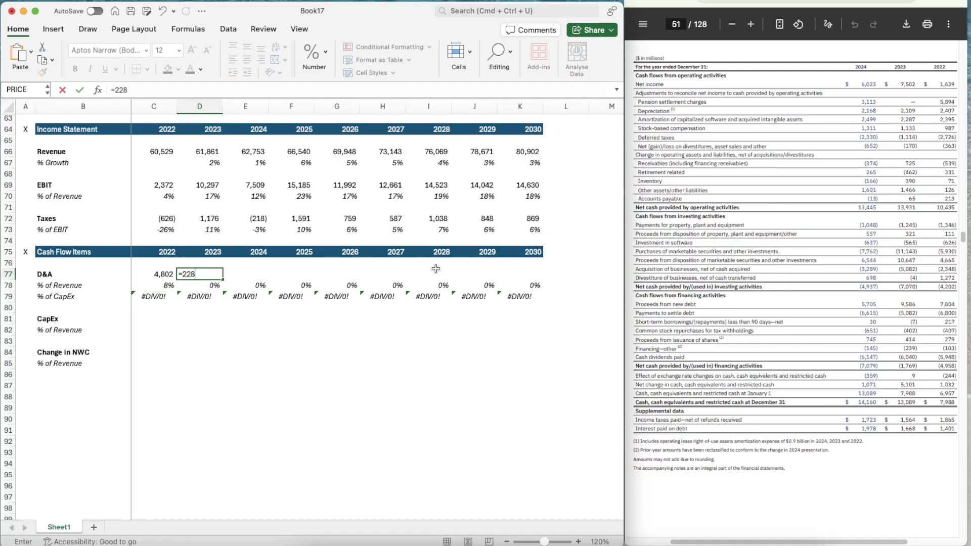
{"action": "type", "text": "7+2109"}
{"action": "key", "text": "Tab"}
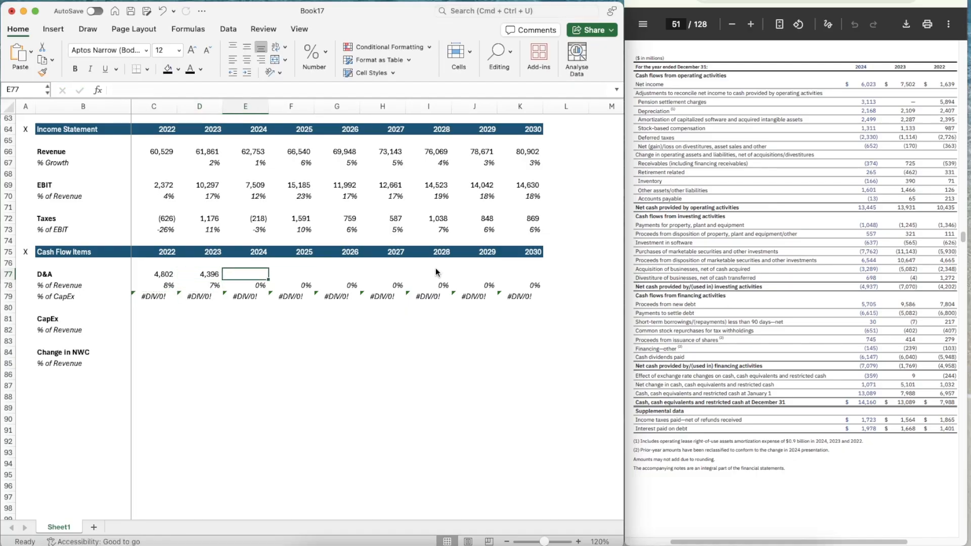
Enter 2024 D&A in E77 as =2168+2499
{"action": "type", "text": "=21"}
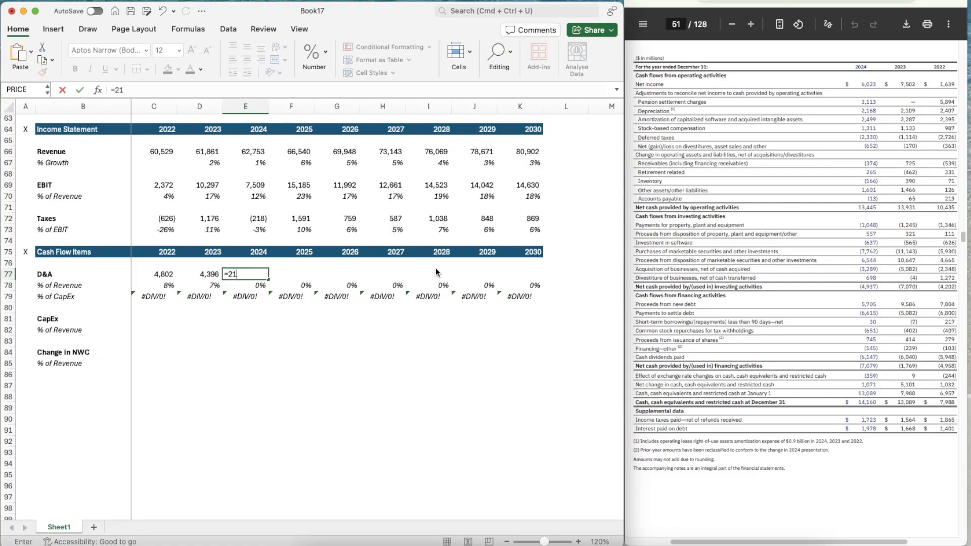
{"action": "type", "text": "68+249"}
{"action": "key", "text": "Return"}
{"action": "key", "text": "Up"}
{"action": "key", "text": "Left"}
{"action": "key", "text": "Right"}
{"action": "key", "text": "Right"}
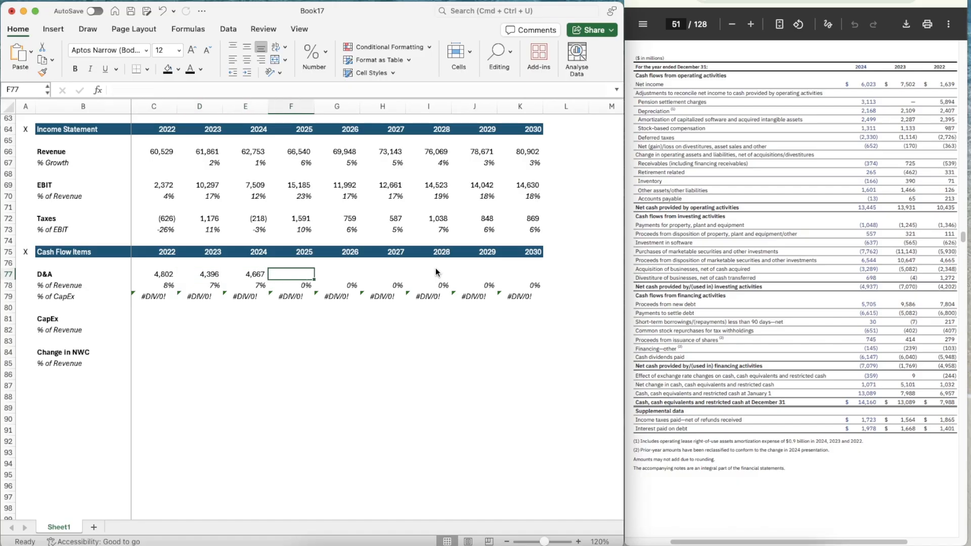
Enter the 2022 CapEx of 1346 in C81
{"action": "key", "text": "Down"}
{"action": "key", "text": "Down"}
{"action": "key", "text": "Left"}
{"action": "key", "text": "Left"}
{"action": "key", "text": "Left"}
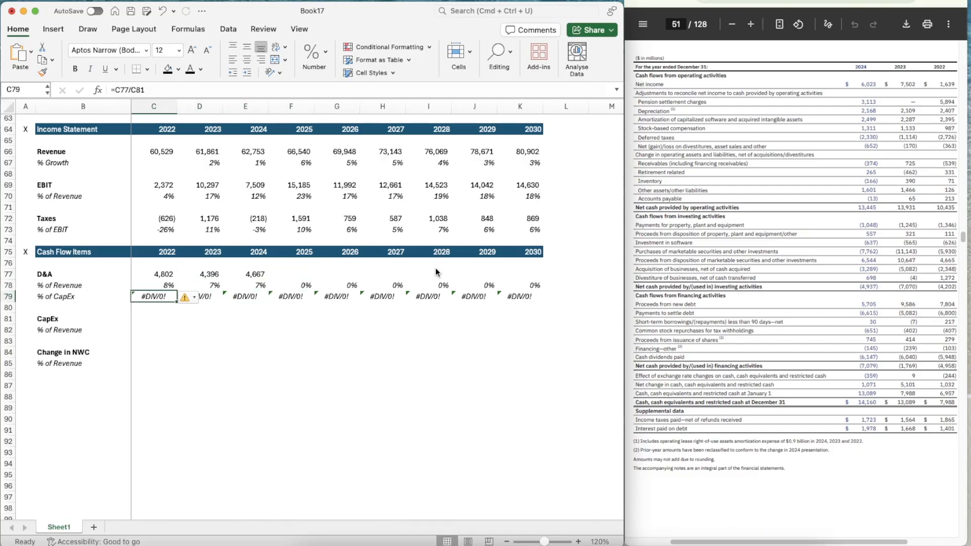
{"action": "key", "text": "Down"}
{"action": "key", "text": "Down"}
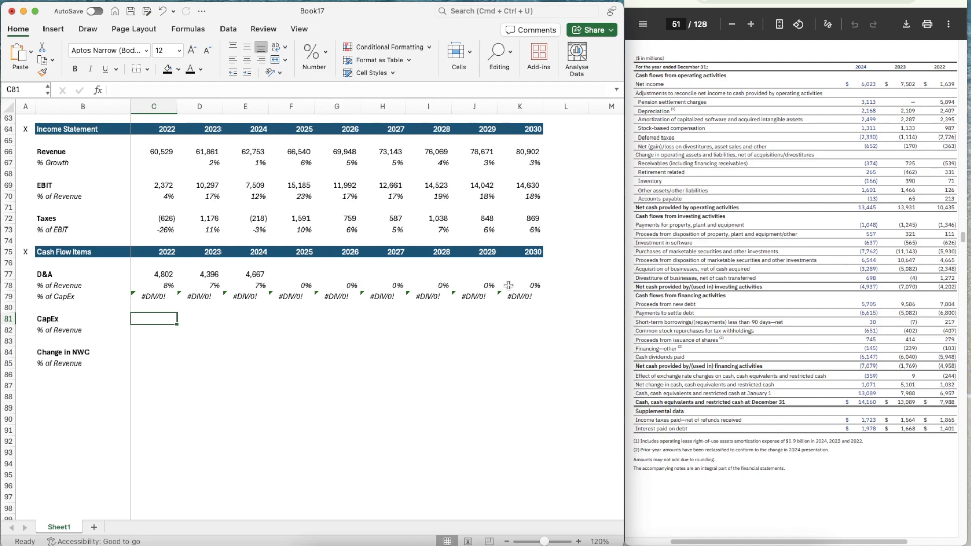
{"action": "type", "text": "1346"}
{"action": "key", "text": "ctrl+Return"}
Copy the number format of the 2022 D&A cell C77 onto the 2022 CapEx cell C81
{"action": "key", "text": "Left"}
{"action": "key", "text": "Up"}
{"action": "key", "text": "Up"}
{"action": "key", "text": "Up"}
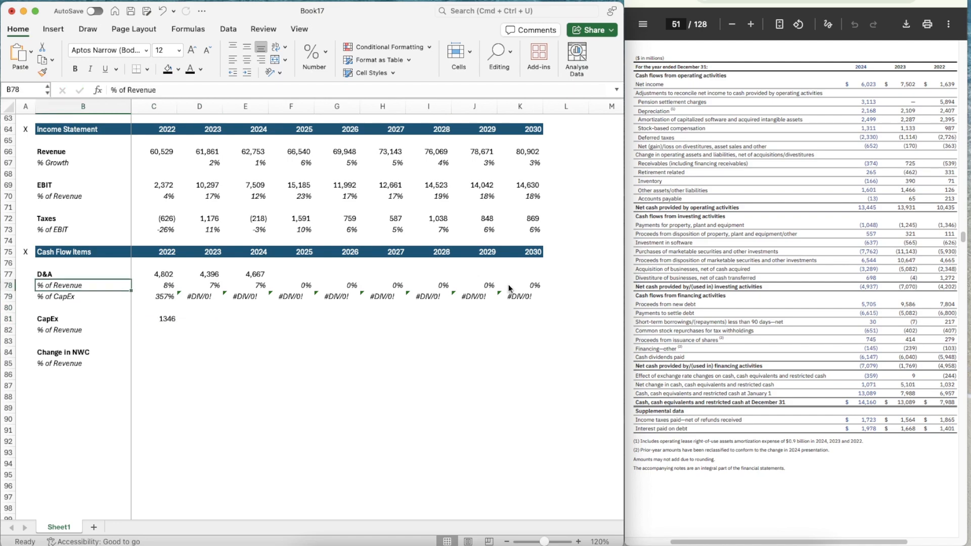
{"action": "key", "text": "Right"}
{"action": "key", "text": "Up"}
{"action": "key", "text": "super+shift+c"}
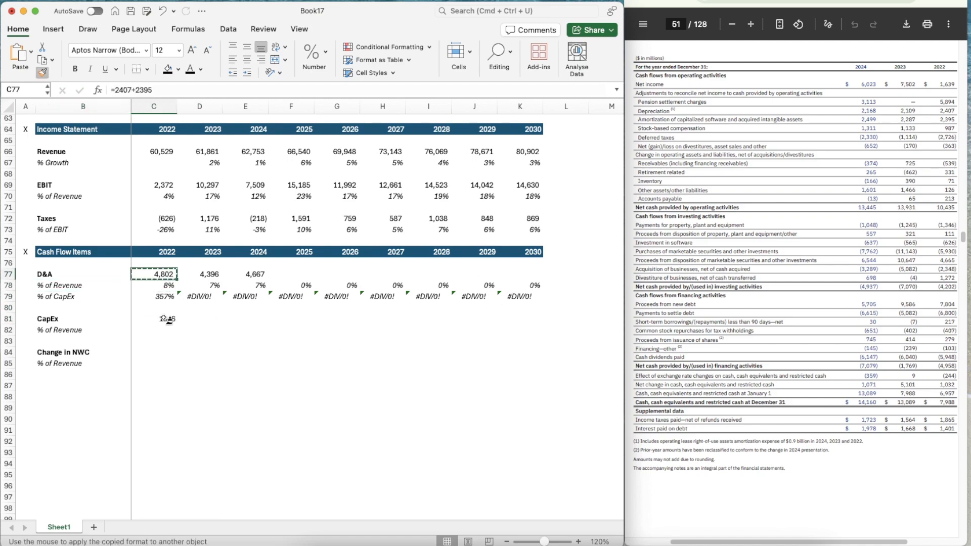
{"action": "left_click", "coordinate": [164, 320]}
Enter the 2023 CapEx of 1245 in D81 and give it the number format of C81
{"action": "key", "text": "Right"}
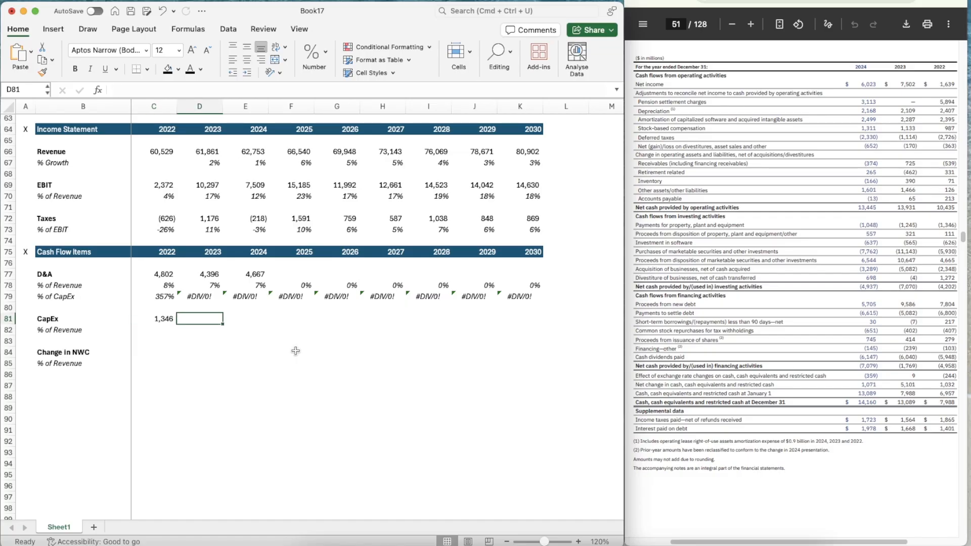
{"action": "type", "text": "1245"}
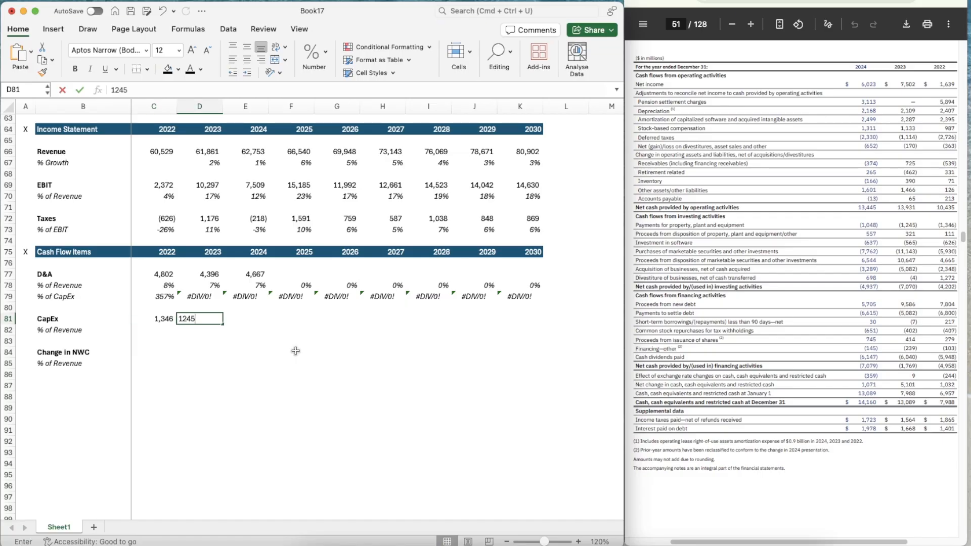
{"action": "key", "text": "Tab"}
{"action": "key", "text": "Left"}
{"action": "key", "text": "Left"}
{"action": "key", "text": "super+shift+c"}
{"action": "key", "text": "Right"}
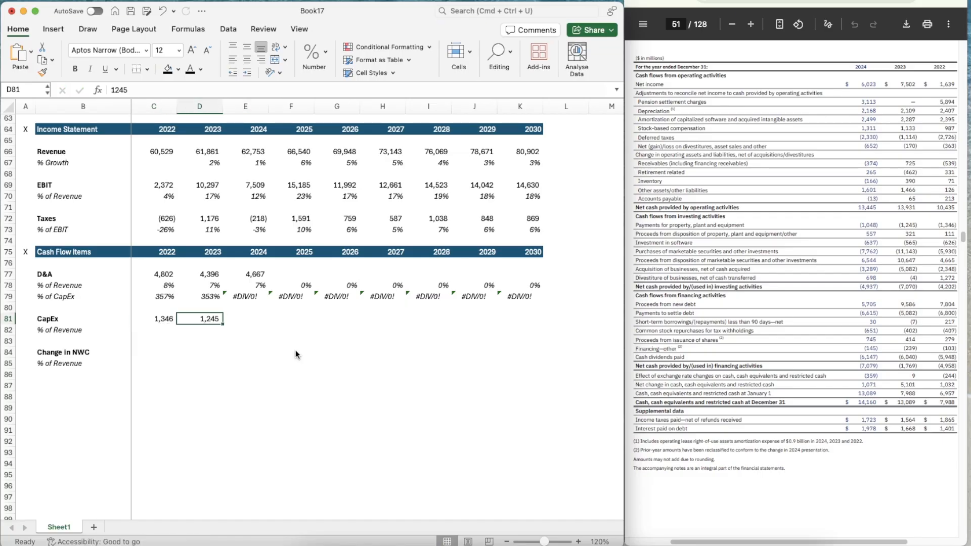
Enter the 2024 CapEx of 1048 in E81 and give it the number format of D81
{"action": "key", "text": "Right"}
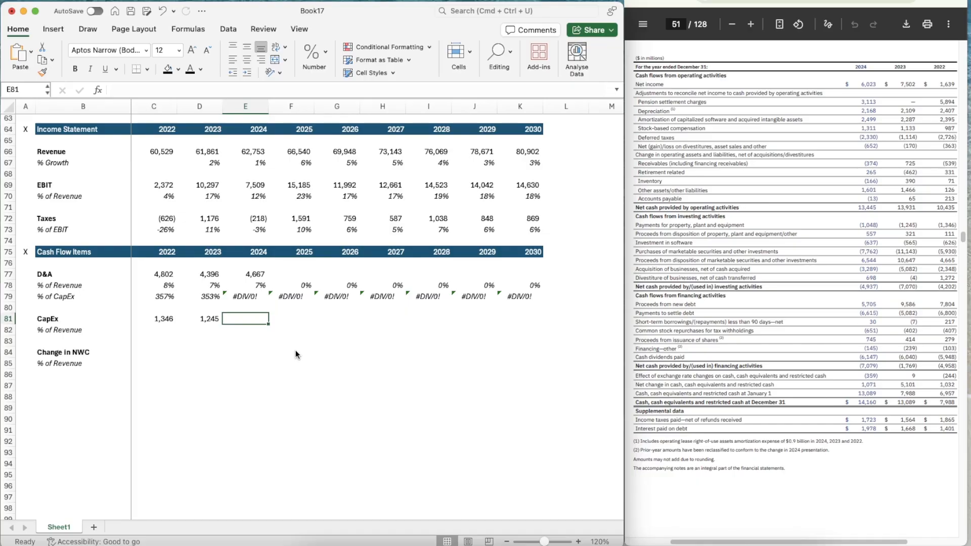
{"action": "type", "text": "1048"}
{"action": "key", "text": "Return"}
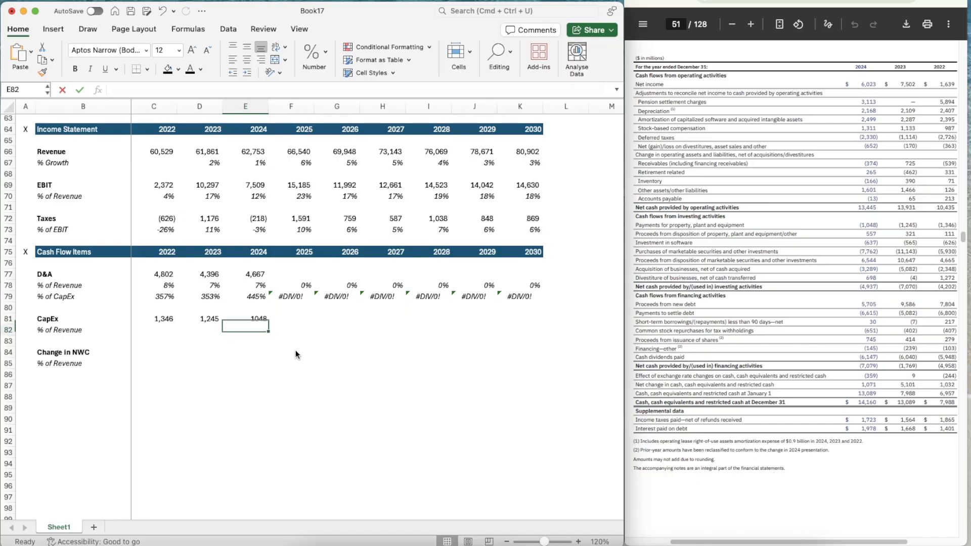
{"action": "key", "text": "Up"}
{"action": "key", "text": "Left"}
{"action": "key", "text": "super+shift+c"}
{"action": "key", "text": "Right"}
Calculate 2022 CapEx as a percentage of revenue in C82 with =C81/C66
{"action": "key", "text": "Down"}
{"action": "key", "text": "Left"}
{"action": "key", "text": "Left"}
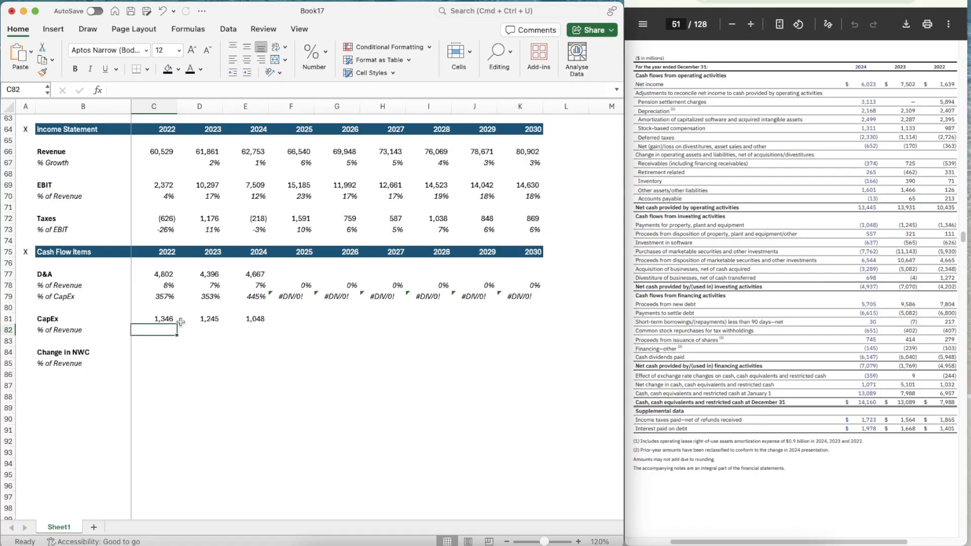
{"action": "type", "text": "="}
{"action": "left_click", "coordinate": [161, 318]}
{"action": "type", "text": "/"}
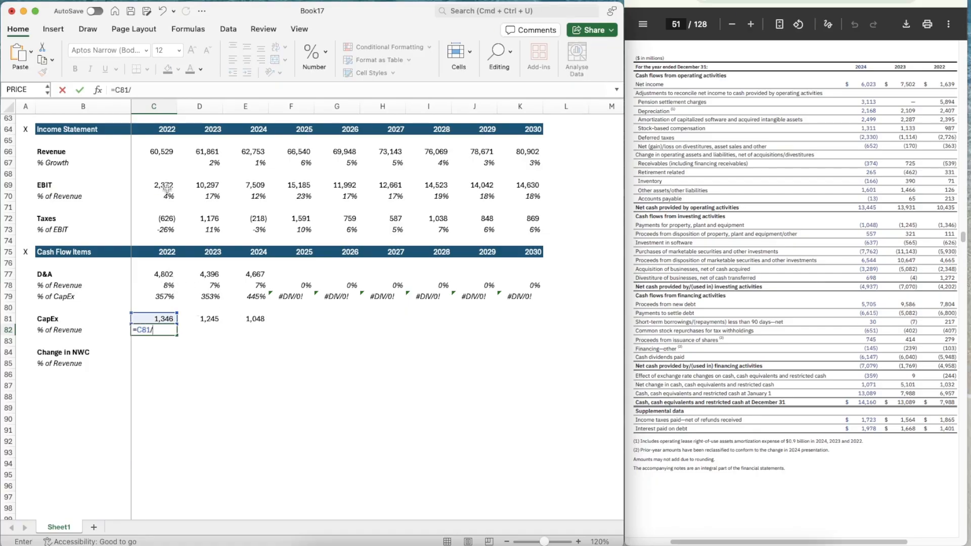
{"action": "left_click", "coordinate": [163, 150]}
{"action": "key", "text": "Return"}
Apply the italic percentage format of C79 to the CapEx % of Revenue cell C82
{"action": "key", "text": "Up"}
{"action": "key", "text": "Up"}
{"action": "key", "text": "Up"}
{"action": "key", "text": "Up"}
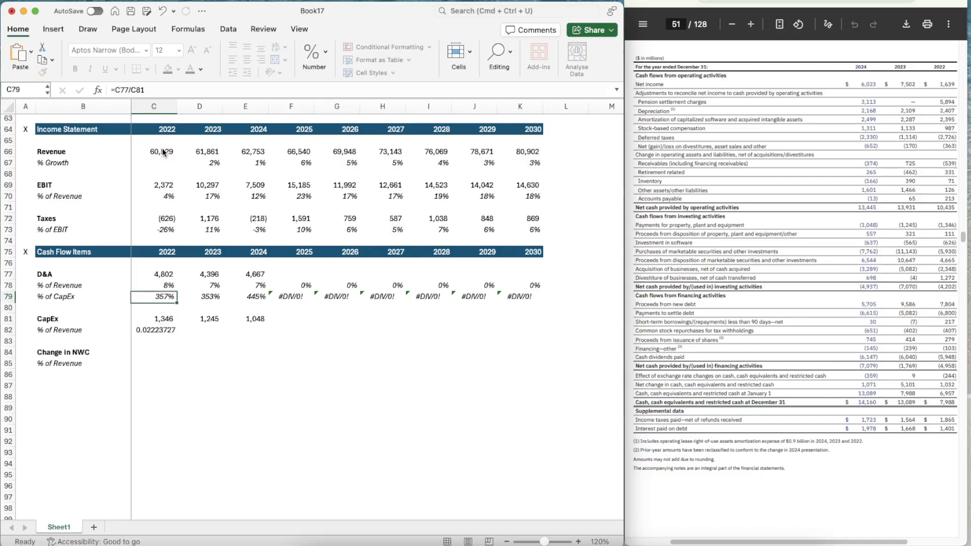
{"action": "left_click", "coordinate": [148, 326]}
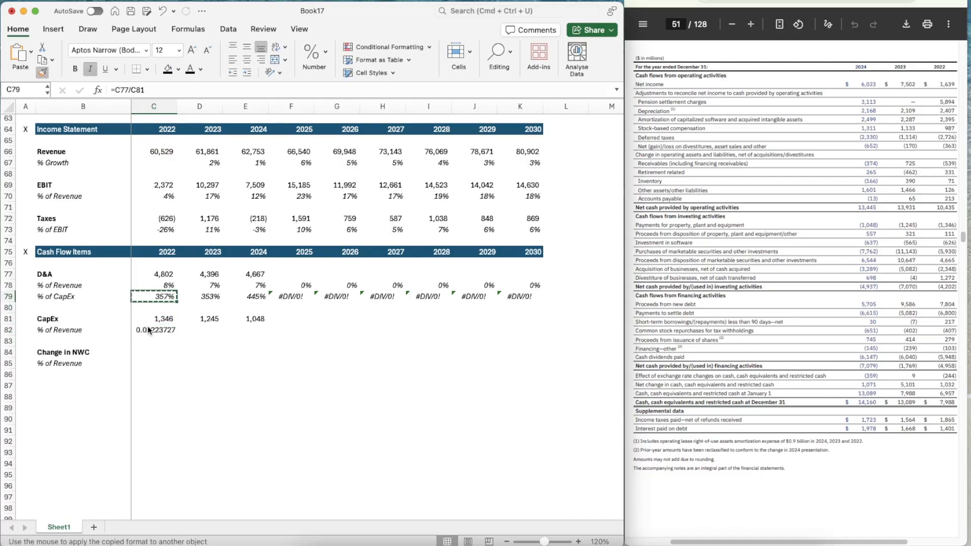
{"action": "key", "text": "ctrl+shift+5"}
Copy the CapEx % of Revenue formula from C82 across to K82 for all years through 2030
{"action": "key", "text": "super+c"}
{"action": "key", "text": "shift+Right"}
{"action": "key", "text": "shift+Right"}
{"action": "key", "text": "shift+Right"}
{"action": "key", "text": "shift+Right"}
{"action": "key", "text": "shift+Right"}
{"action": "key", "text": "shift+Right"}
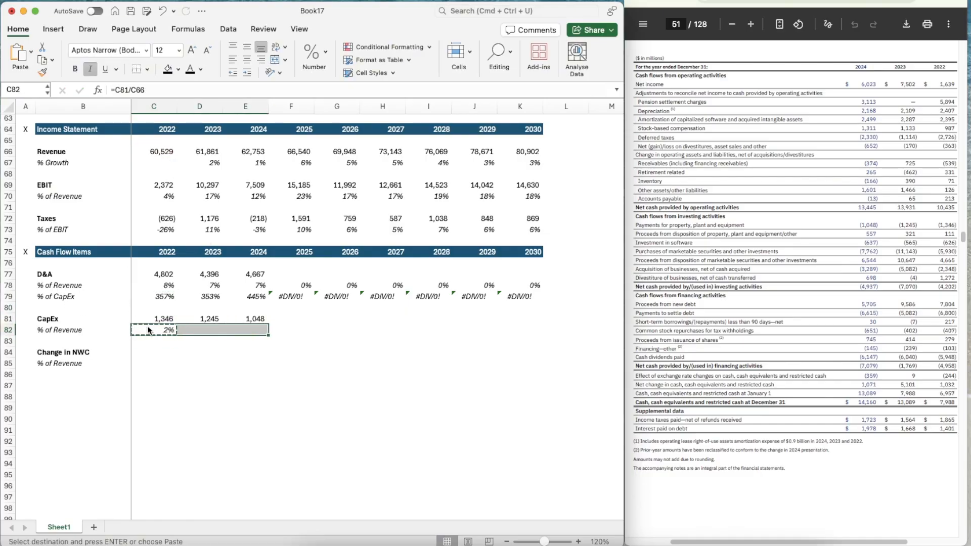
{"action": "key", "text": "shift+Right"}
{"action": "key", "text": "shift+Right"}
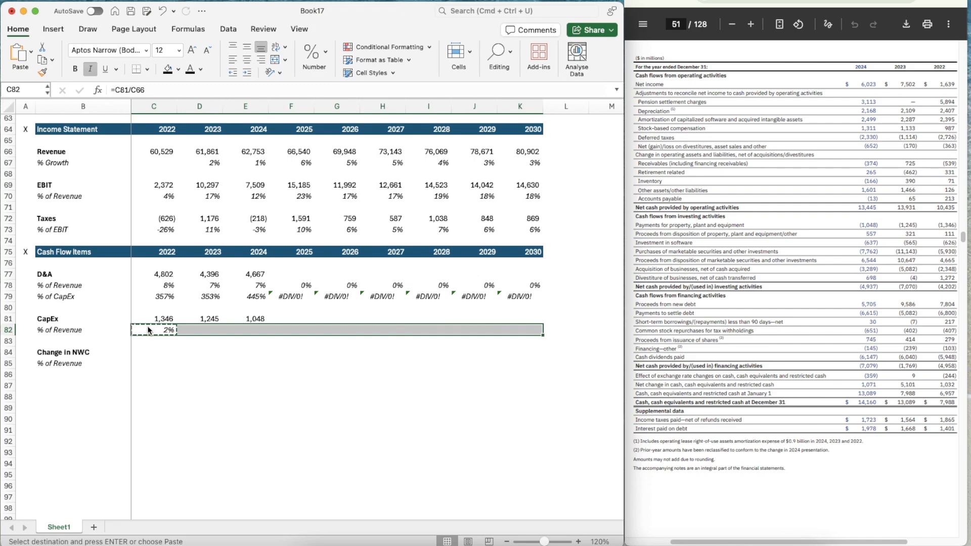
{"action": "key", "text": "super+v"}
{"action": "key", "text": "Right"}
{"action": "key", "text": "Right"}
{"action": "key", "text": "Right"}
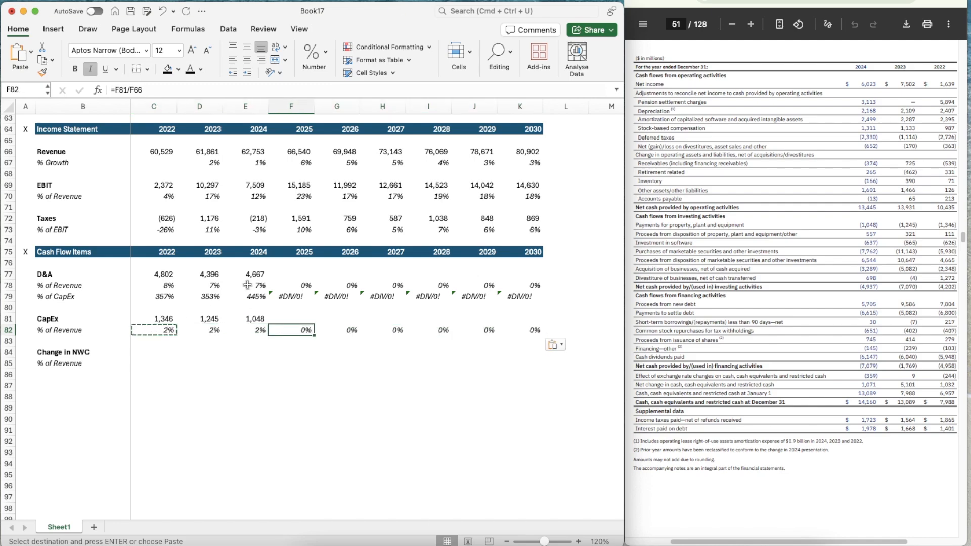
Calculate the 2022 Change in NWC in C84 with =SUM(-539,331,71,126,213)
{"action": "left_click", "coordinate": [150, 352]}
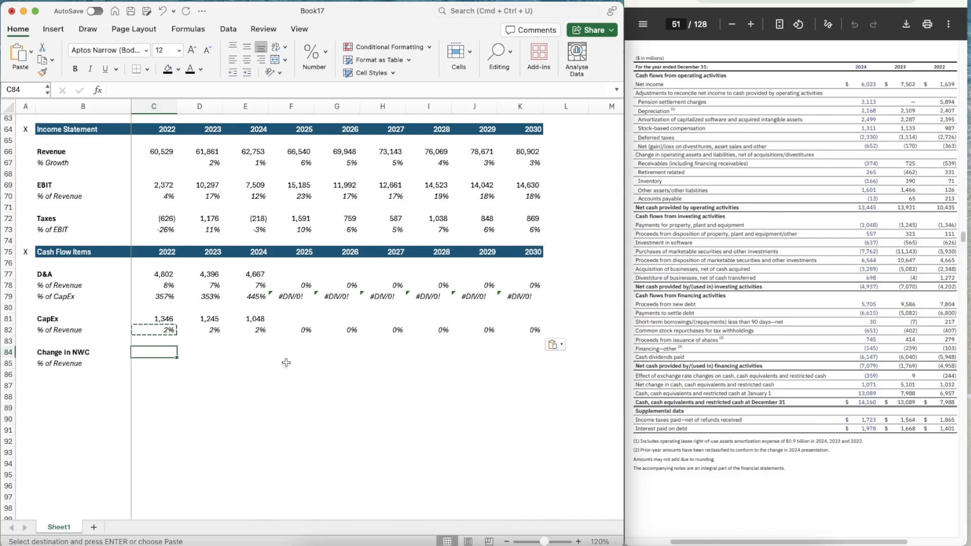
{"action": "type", "text": "=sum"}
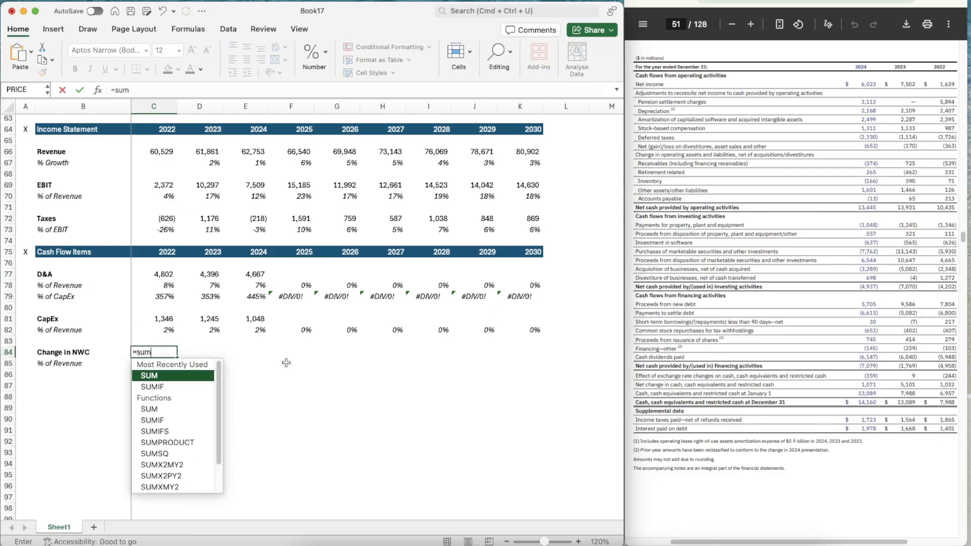
{"action": "key", "text": "Tab"}
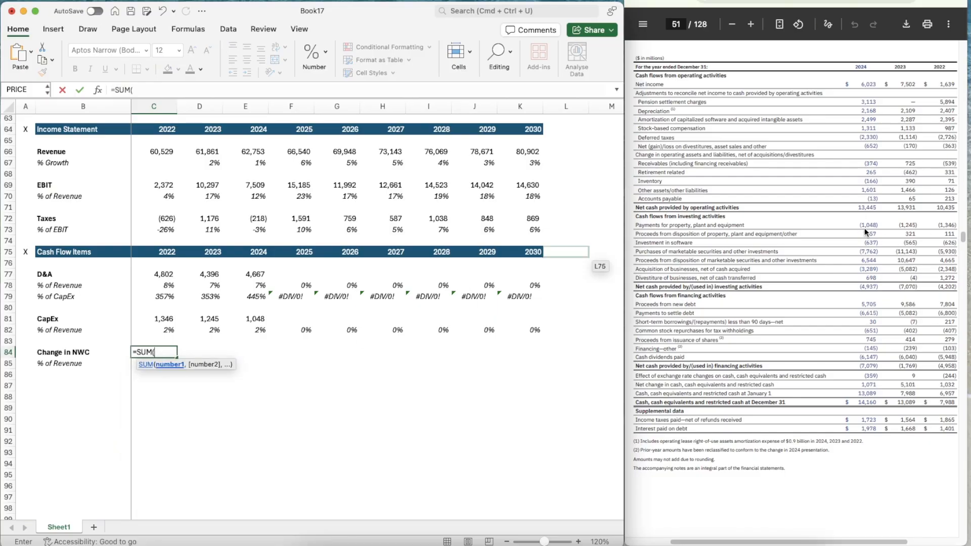
{"action": "type", "text": "-539,331,"}
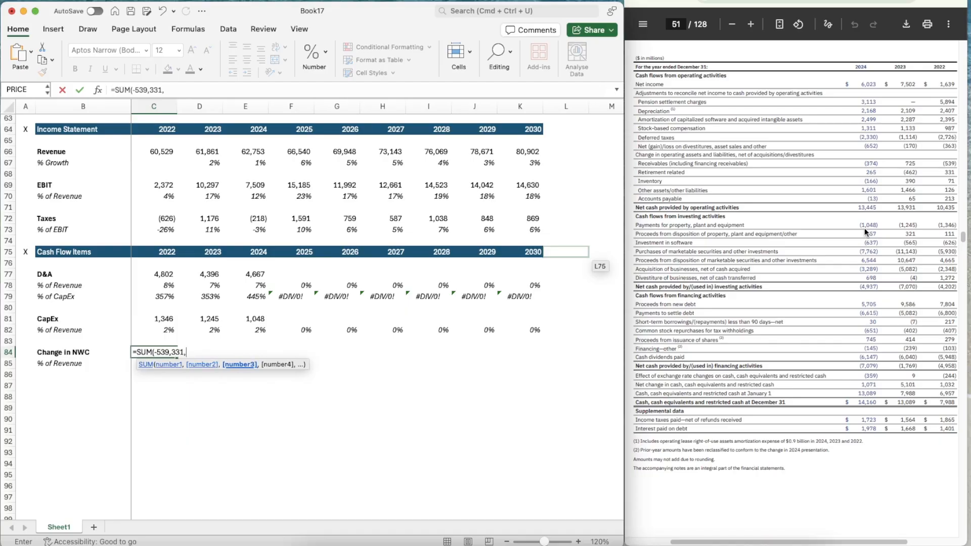
{"action": "type", "text": "71,"}
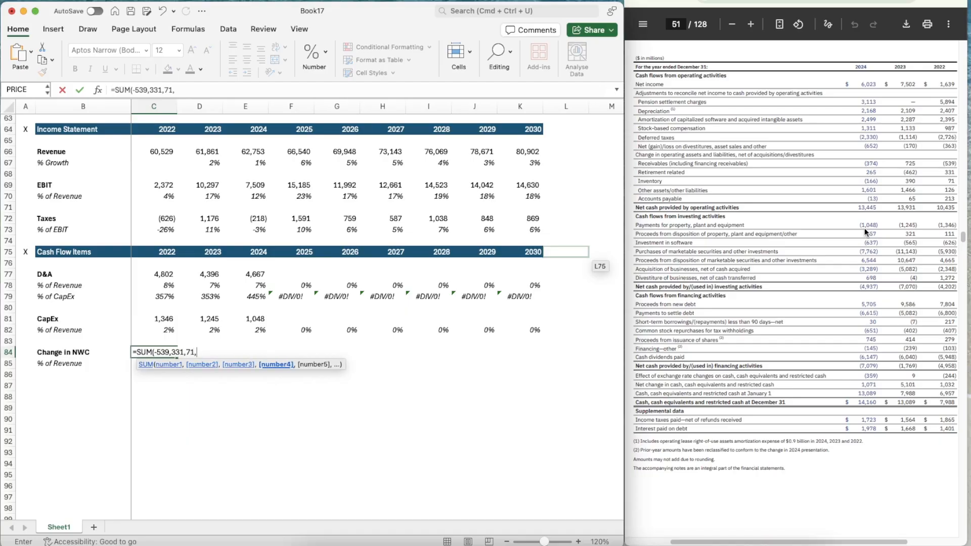
{"action": "type", "text": "126,"}
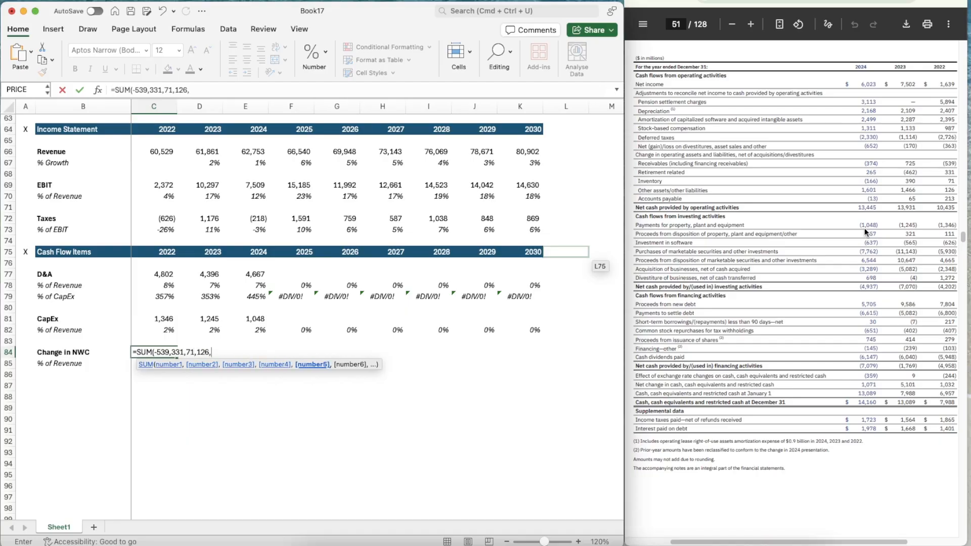
{"action": "type", "text": "213)"}
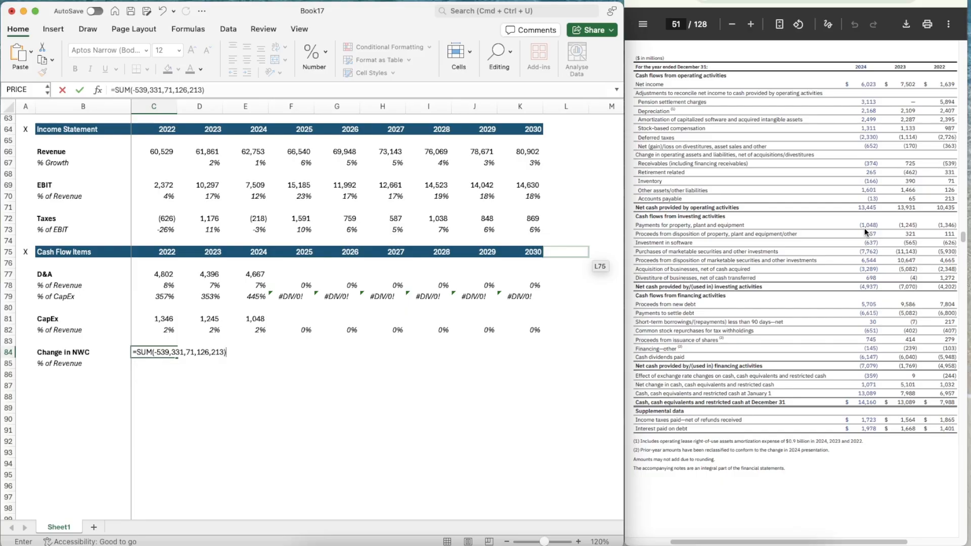
{"action": "key", "text": "Return"}
Copy the number format of C81 onto the whole Change in NWC row, C84 through K84
{"action": "key", "text": "Up"}
{"action": "key", "text": "Up"}
{"action": "key", "text": "Up"}
{"action": "left_click", "coordinate": [43, 72]}
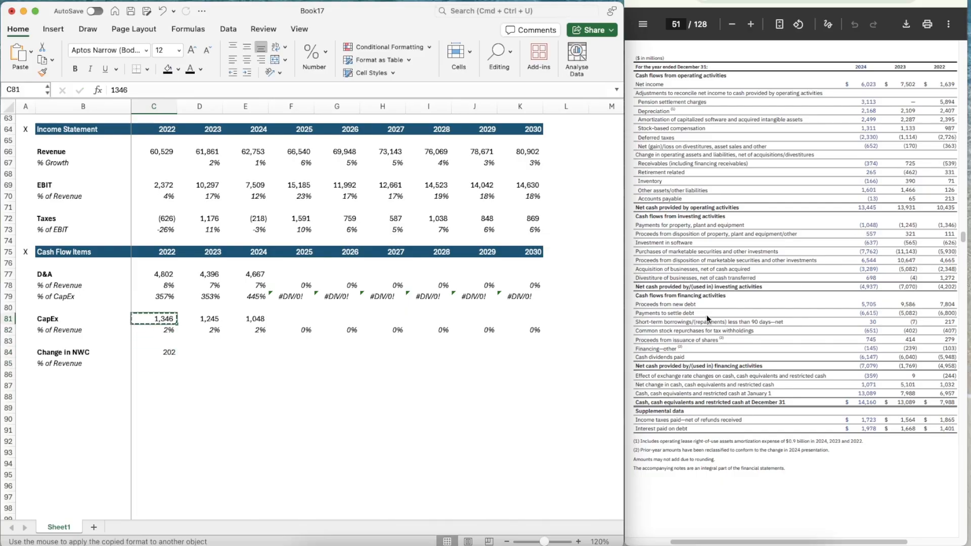
{"action": "mouse_move", "coordinate": [147, 351]}
{"action": "left_mouse_down"}
{"action": "mouse_move", "coordinate": [576, 354]}
{"action": "mouse_move", "coordinate": [536, 352]}
{"action": "left_mouse_up"}
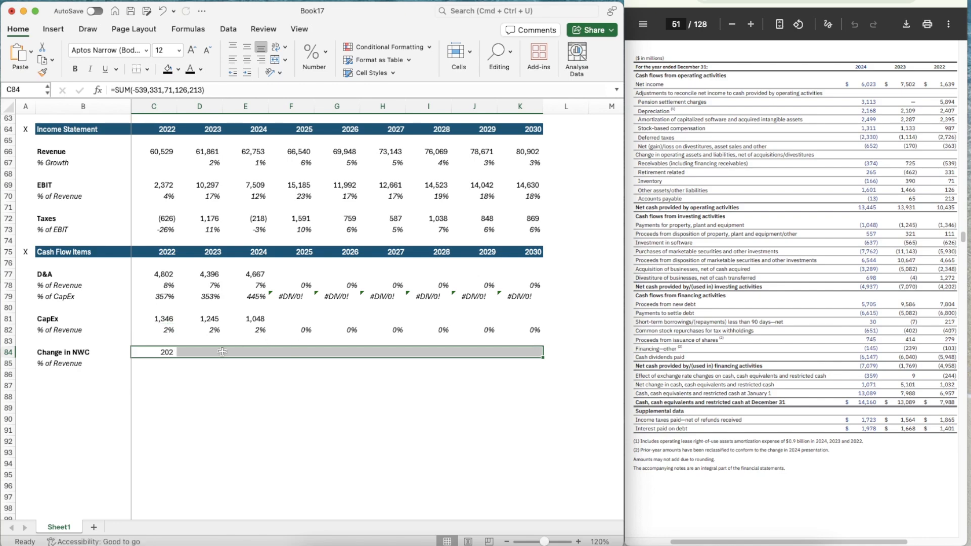
{"action": "left_click", "coordinate": [217, 390]}
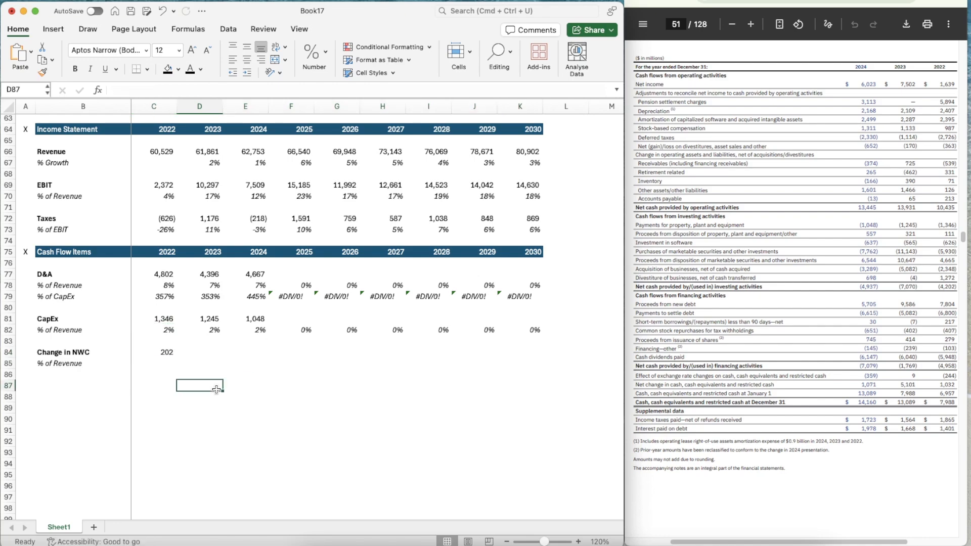
Calculate the 2023 Change in NWC in D84 with =SUM(725,-462,390,1466,65)
{"action": "key", "text": "Up"}
{"action": "key", "text": "Up"}
{"action": "key", "text": "Up"}
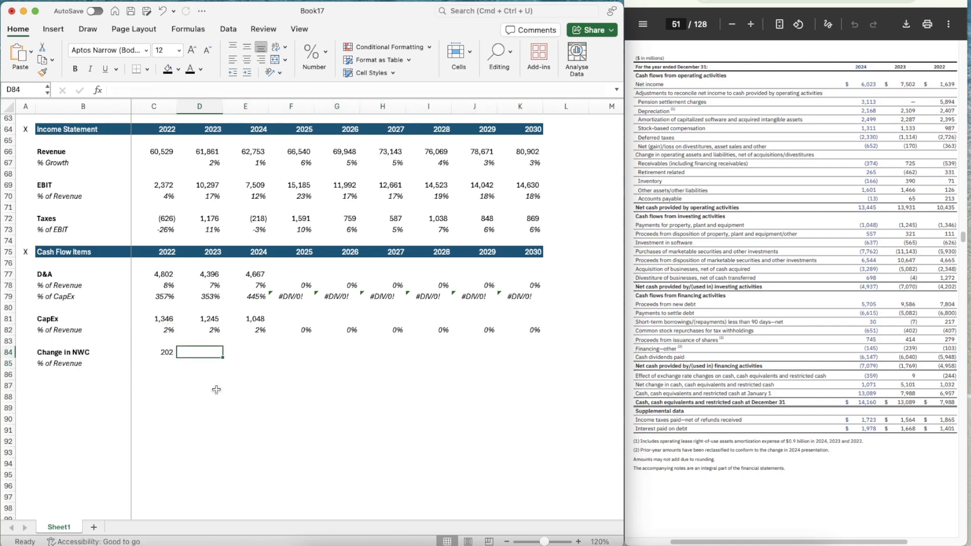
{"action": "type", "text": "=SUM("}
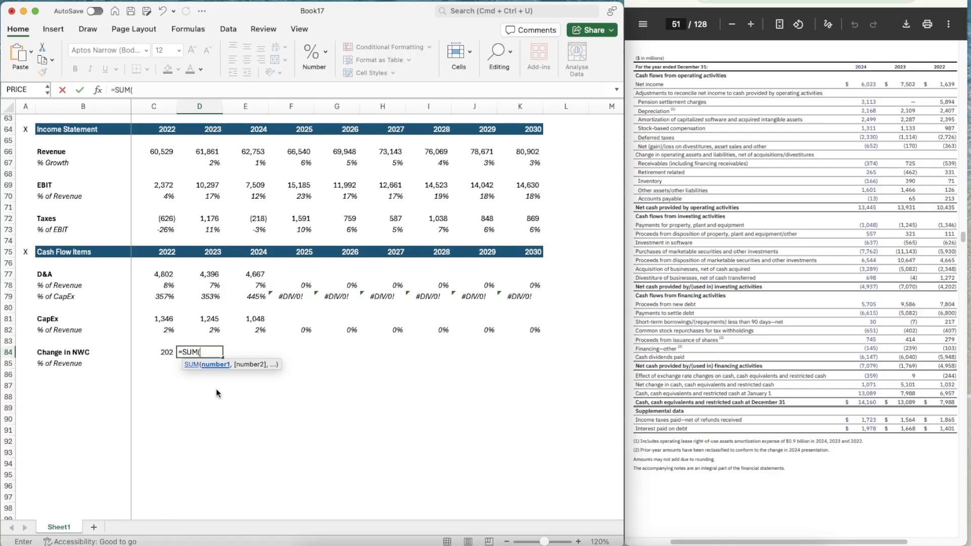
{"action": "type", "text": "725,"}
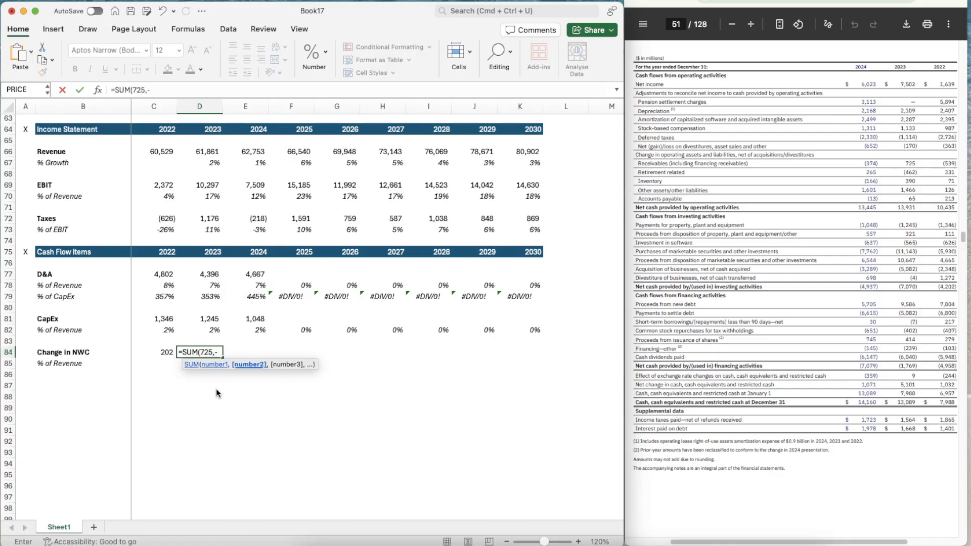
{"action": "type", "text": "-462,390"}
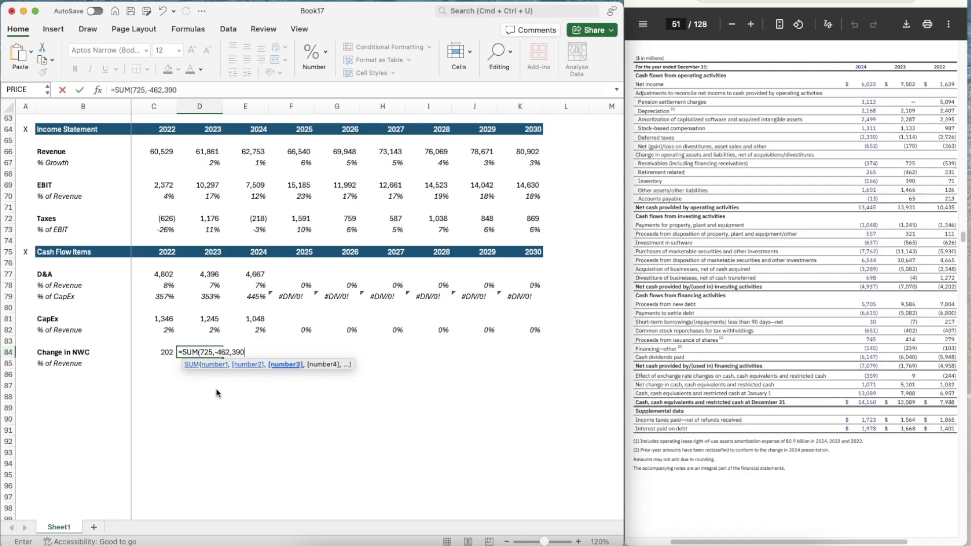
{"action": "type", "text": ",1466"}
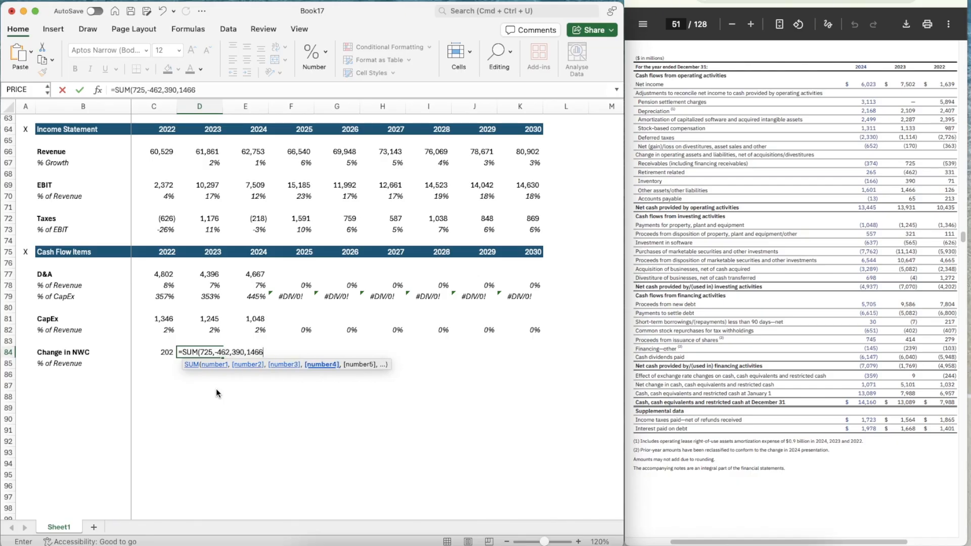
{"action": "type", "text": ","}
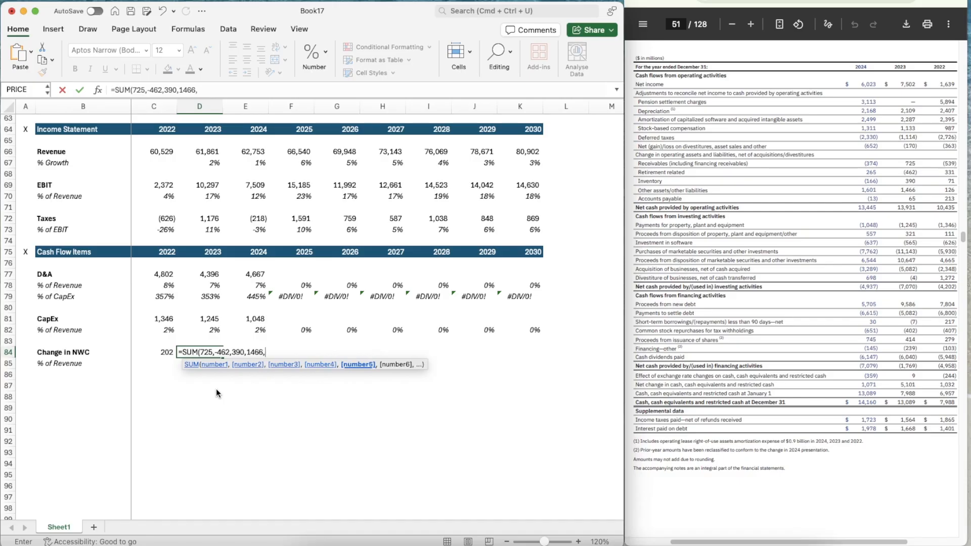
{"action": "type", "text": "65)"}
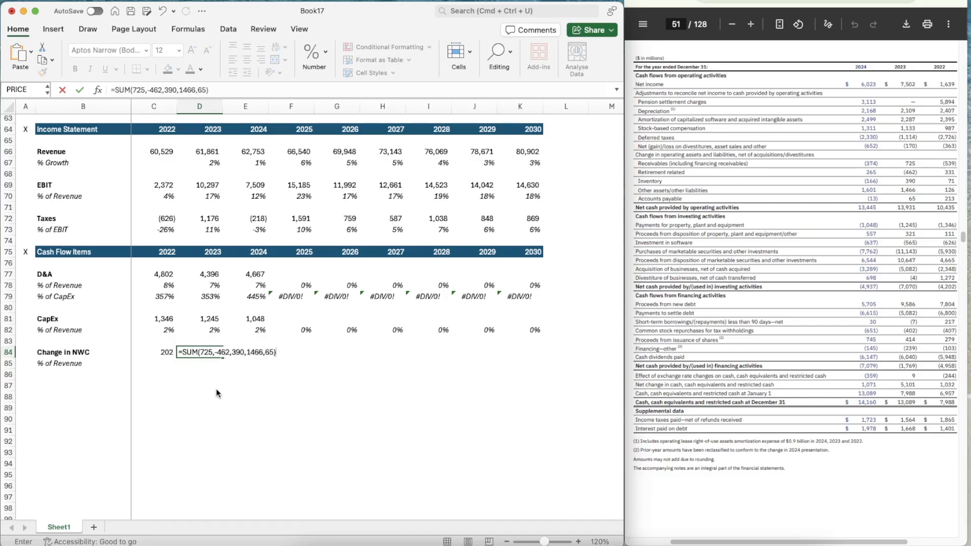
{"action": "key", "text": "Tab"}
{"action": "key", "text": "Left"}
{"action": "key", "text": "Left"}
Calculate the 2024 Change in NWC in E84 with =SUM(-374,265,-166,1601,-13)
{"action": "key", "text": "Right"}
{"action": "key", "text": "Right"}
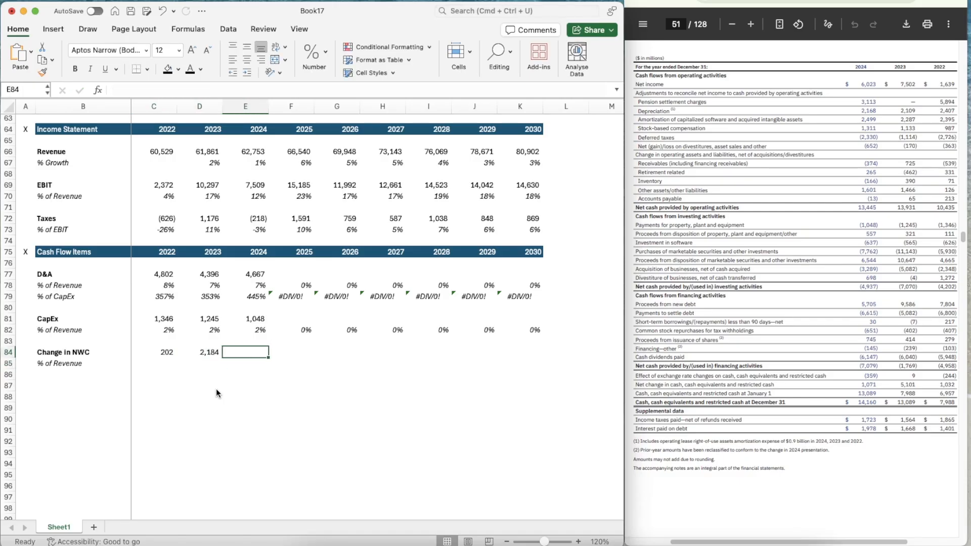
{"action": "type", "text": "="}
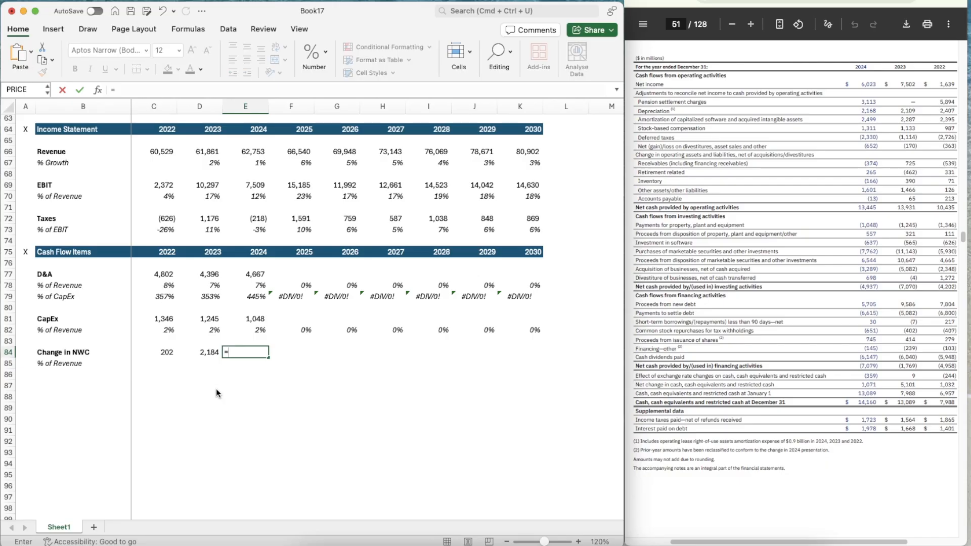
{"action": "type", "text": "sum("}
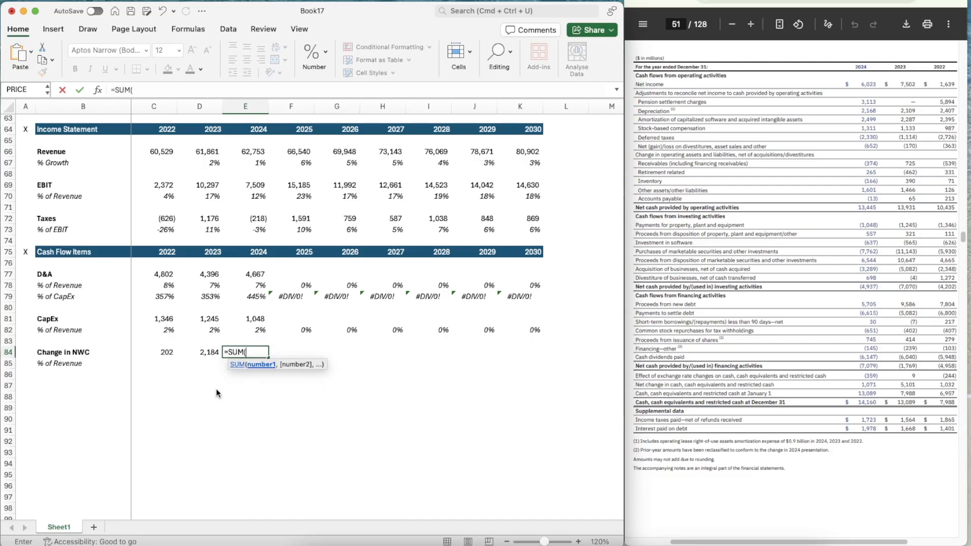
{"action": "type", "text": "-374,"}
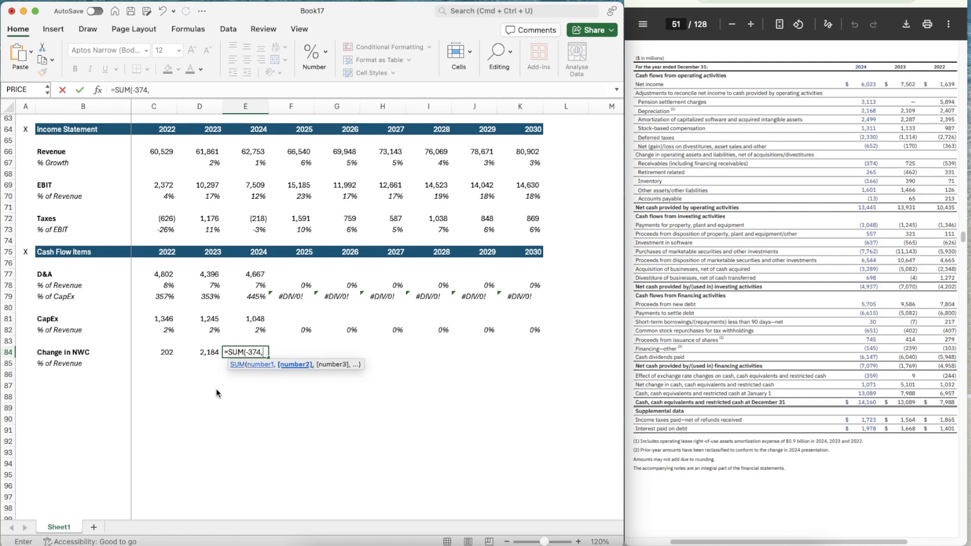
{"action": "type", "text": "265,"}
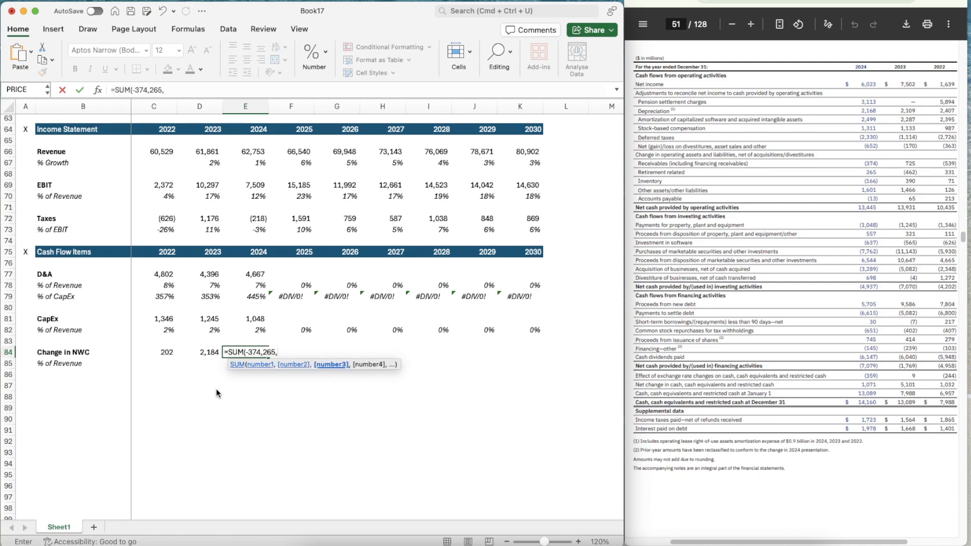
{"action": "type", "text": "-166,1601"}
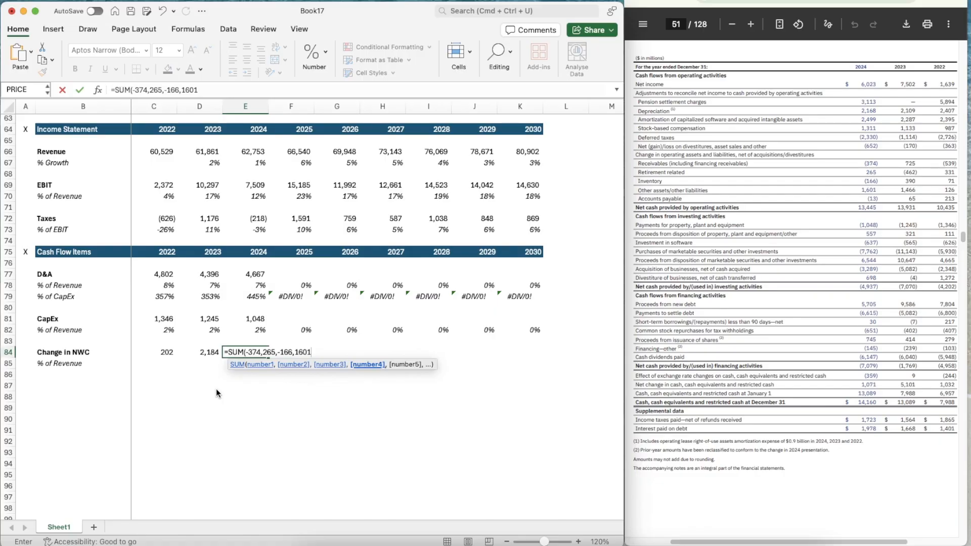
{"action": "type", "text": ",-"}
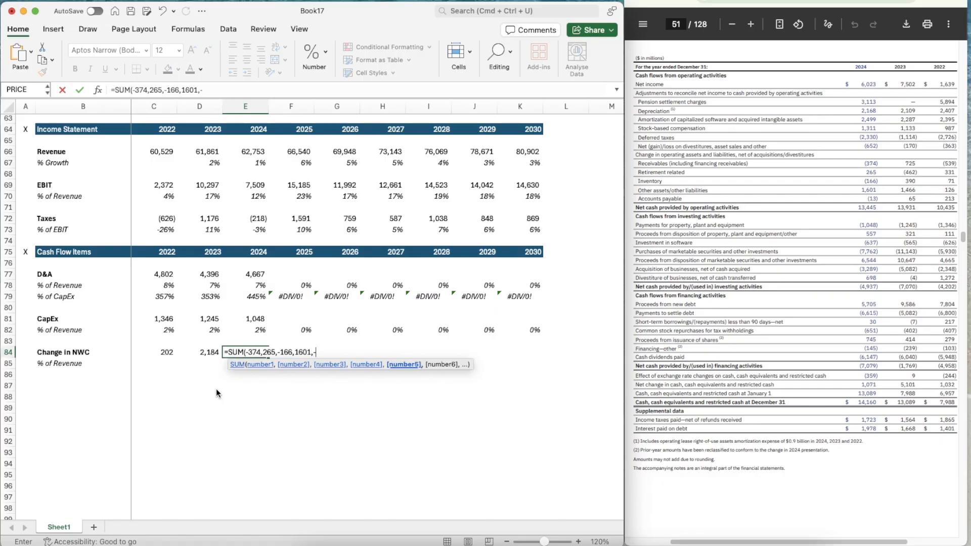
{"action": "type", "text": "13)"}
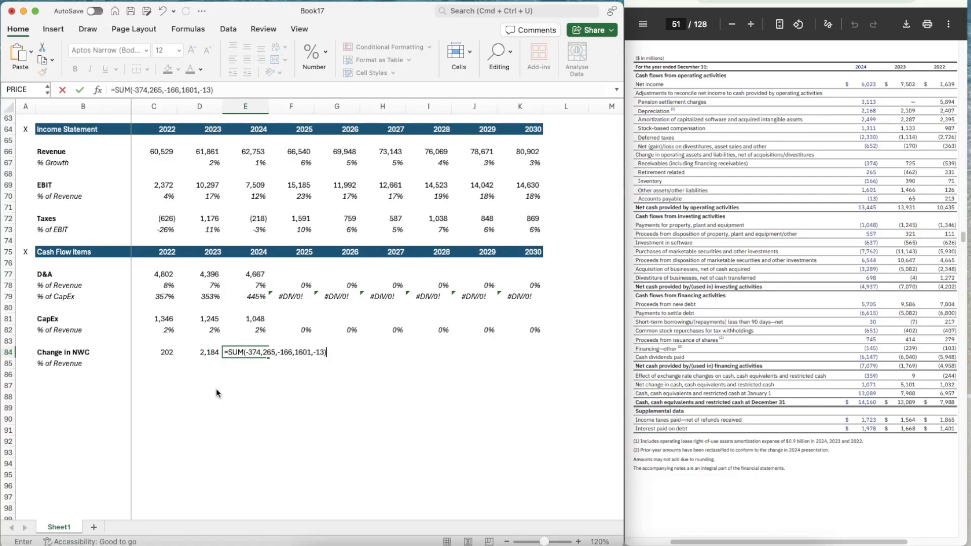
{"action": "key", "text": "ctrl+Return"}
Calculate the 2022 Change in NWC as a % of Revenue in C85 with =C84/C66
{"action": "key", "text": "Left"}
{"action": "key", "text": "Left"}
{"action": "key", "text": "Down"}
{"action": "type", "text": "="}
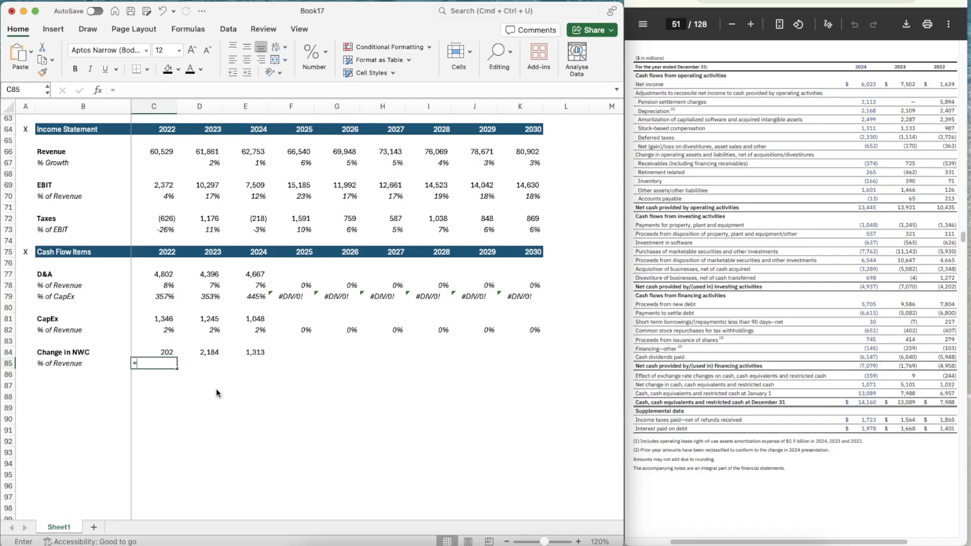
{"action": "key", "text": "Up"}
{"action": "type", "text": "/"}
{"action": "left_click", "coordinate": [152, 155]}
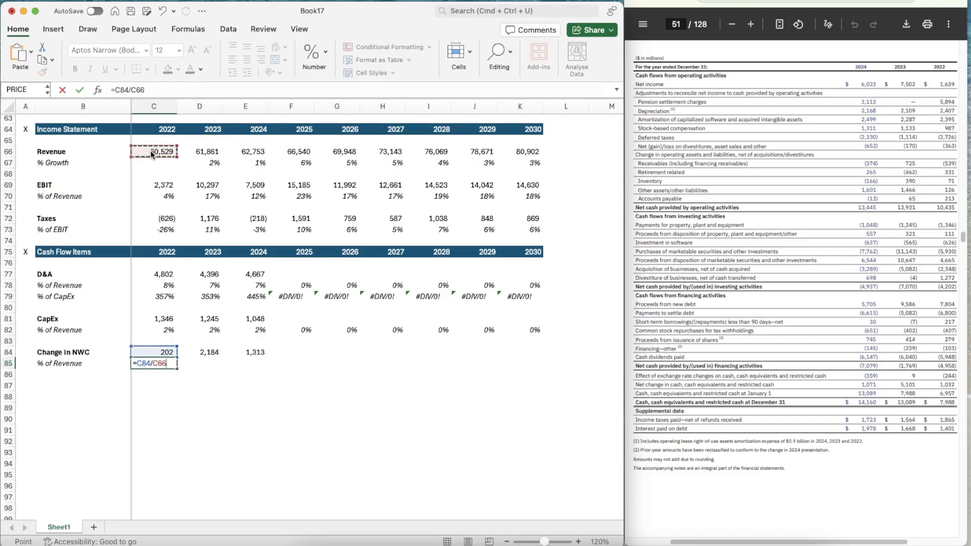
{"action": "key", "text": "ctrl+Return"}
Copy the italic percentage format of C82 onto the Change in NWC % of Revenue cell C85
{"action": "key", "text": "Up"}
{"action": "key", "text": "Up"}
{"action": "key", "text": "Up"}
{"action": "key", "text": "Up"}
{"action": "key", "text": "Down"}
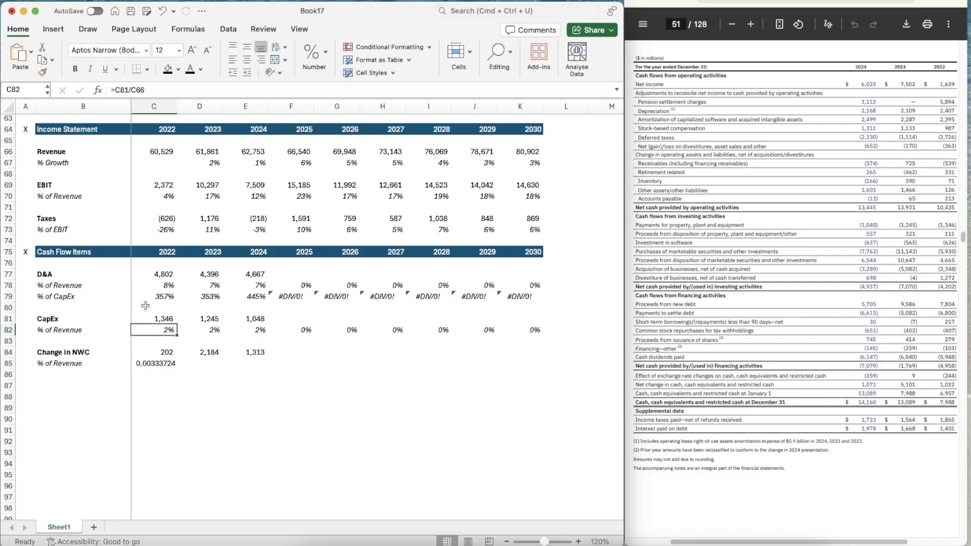
{"action": "key", "text": "super+shift+c"}
{"action": "left_click", "coordinate": [157, 365]}
Copy the Change in NWC % of Revenue formula from C85 across to F85, through 2025
{"action": "key", "text": "super+c"}
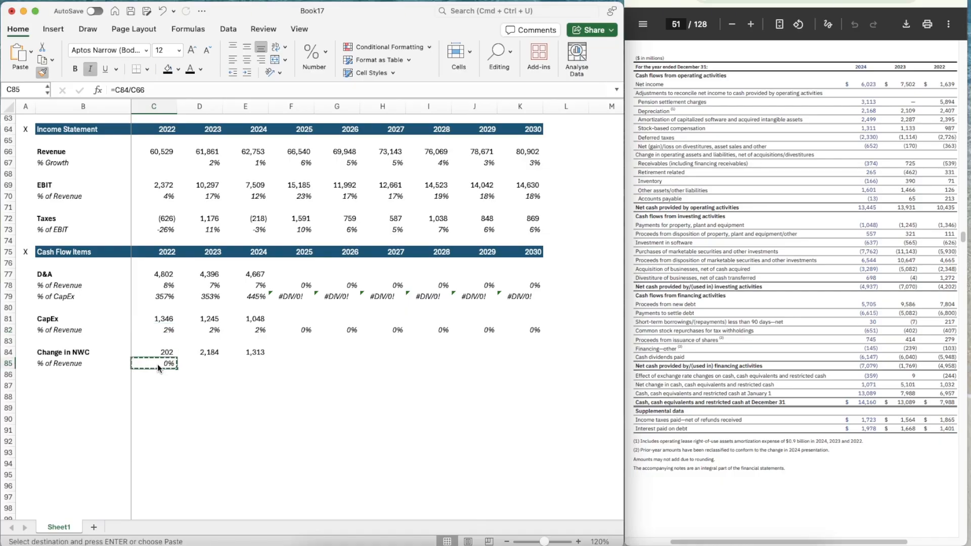
{"action": "key", "text": "shift+Right"}
{"action": "key", "text": "shift+Right"}
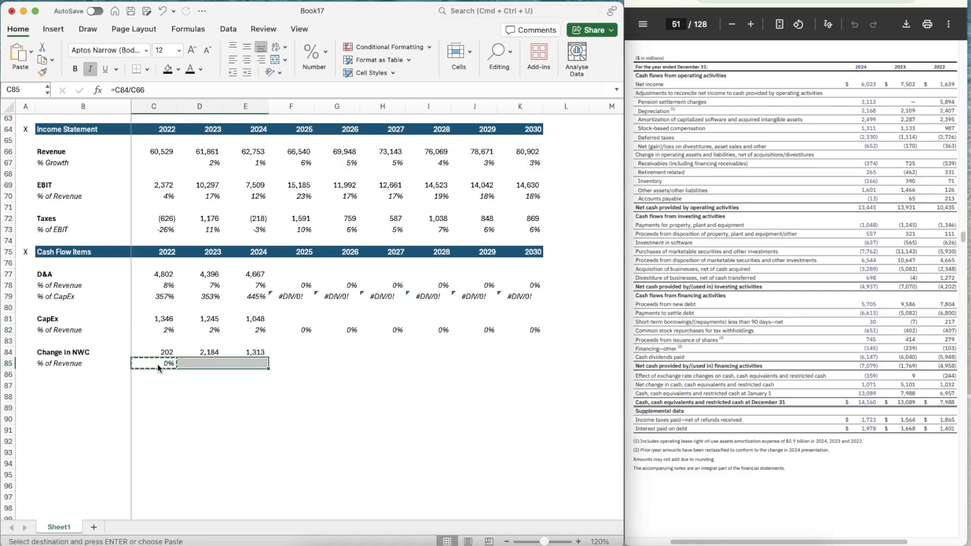
{"action": "key", "text": "shift+Right"}
{"action": "key", "text": "super+v"}
Switch to the September 30, 2025 quarterly report and find its consolidated statement of cash flows
{"action": "key", "text": "Right"}
{"action": "key", "text": "Right"}
{"action": "key", "text": "Up"}
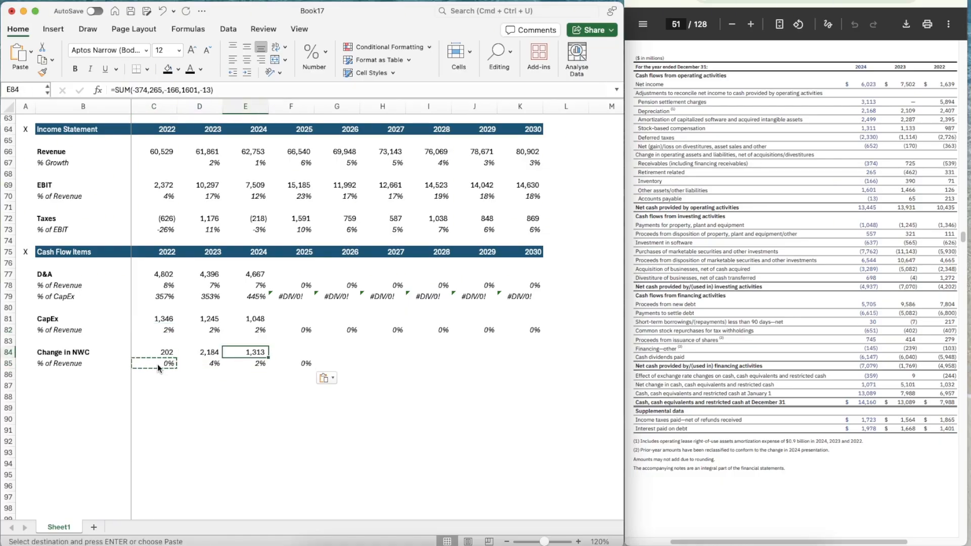
{"action": "key", "text": "Right"}
{"action": "key", "text": "Up"}
{"action": "key", "text": "Up"}
{"action": "key", "text": "Up"}
{"action": "key", "text": "Up"}
{"action": "key", "text": "Up"}
{"action": "key", "text": "Up"}
{"action": "key", "text": "Up"}
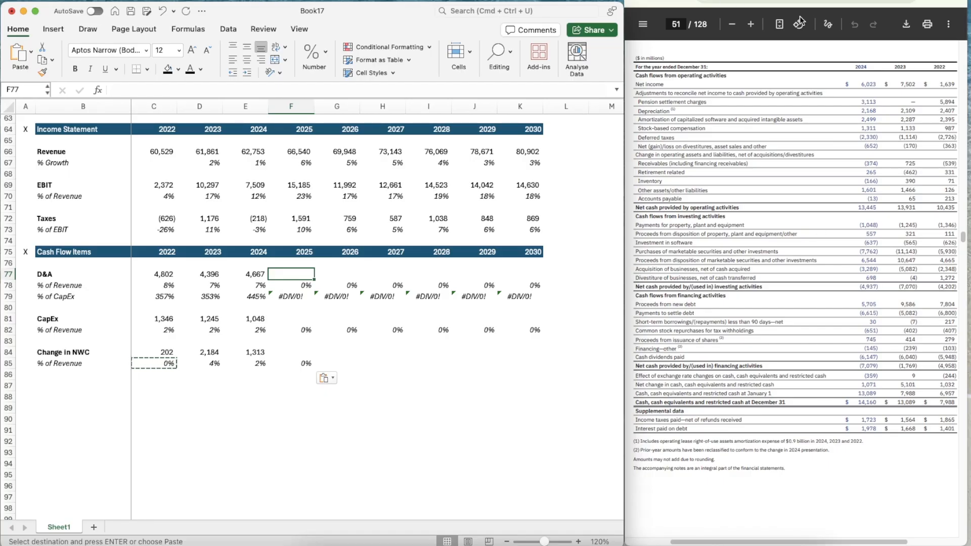
{"action": "left_click", "coordinate": [851, 4]}
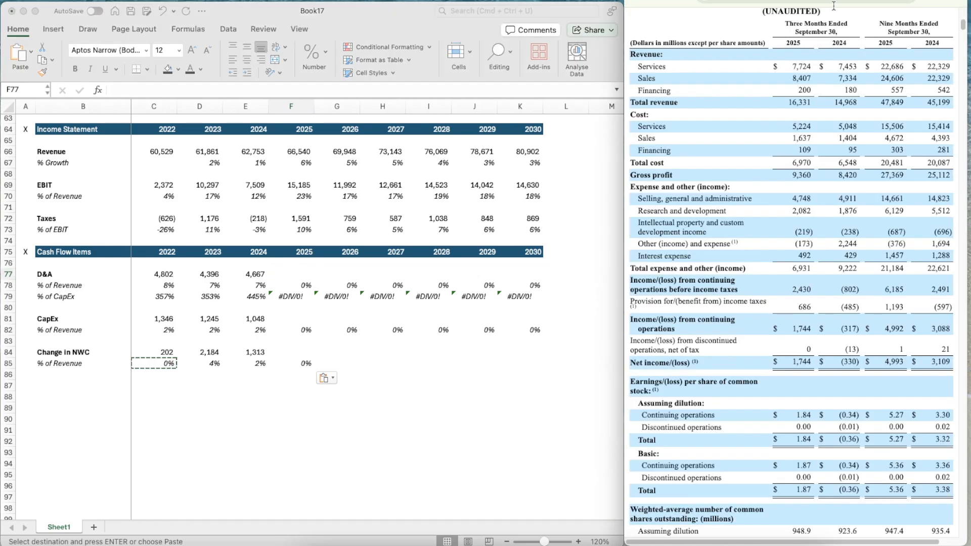
{"action": "scroll", "coordinate": [747, 208], "scroll_direction": "down", "scroll_amount": 3}
{"action": "scroll", "coordinate": [748, 208], "scroll_direction": "down", "scroll_amount": 20}
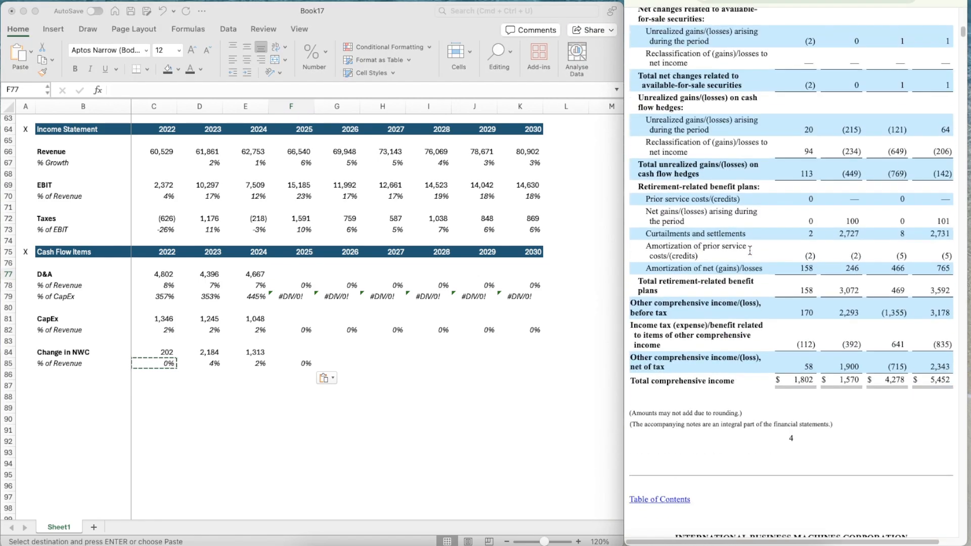
{"action": "scroll", "coordinate": [749, 252], "scroll_direction": "down", "scroll_amount": 15}
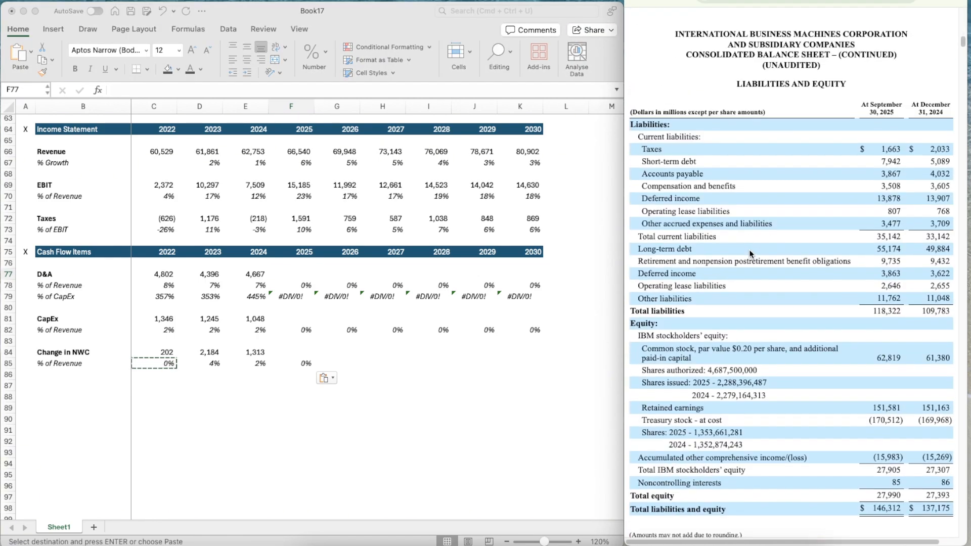
{"action": "scroll", "coordinate": [751, 254], "scroll_direction": "down", "scroll_amount": 15}
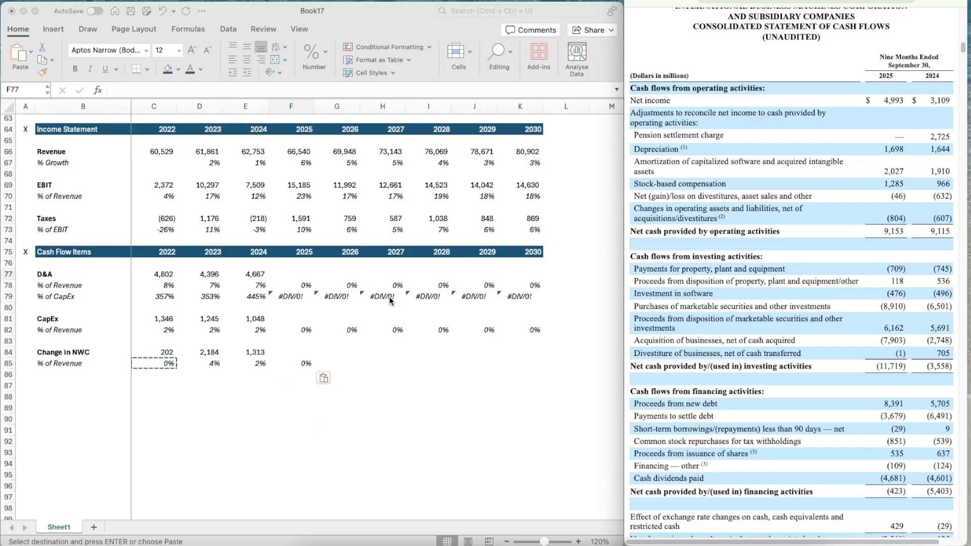
Calculate the ratio of full-year to nine-month 2024 D&A in spare cell I86 with =E77/(1644+1910)
{"action": "left_click", "coordinate": [424, 374]}
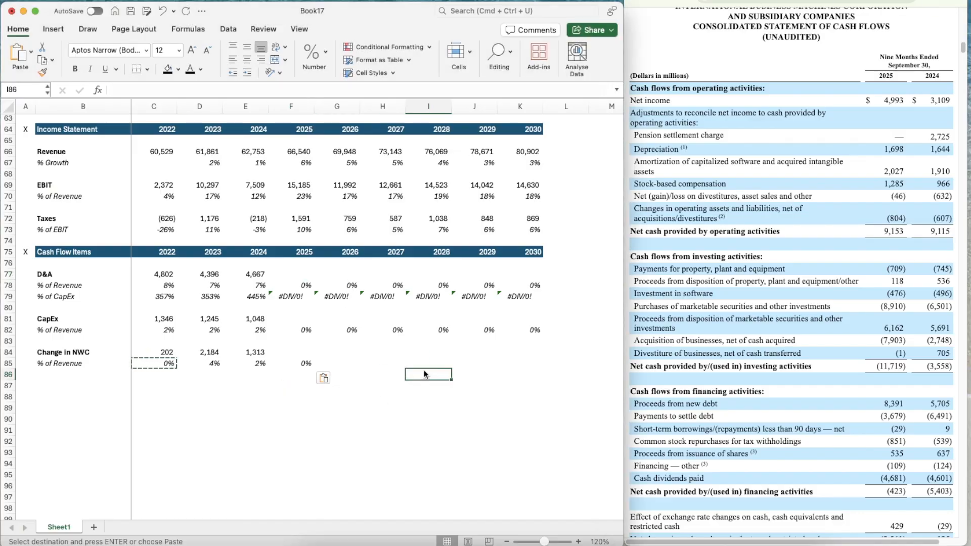
{"action": "type", "text": "="}
{"action": "left_click", "coordinate": [251, 274]}
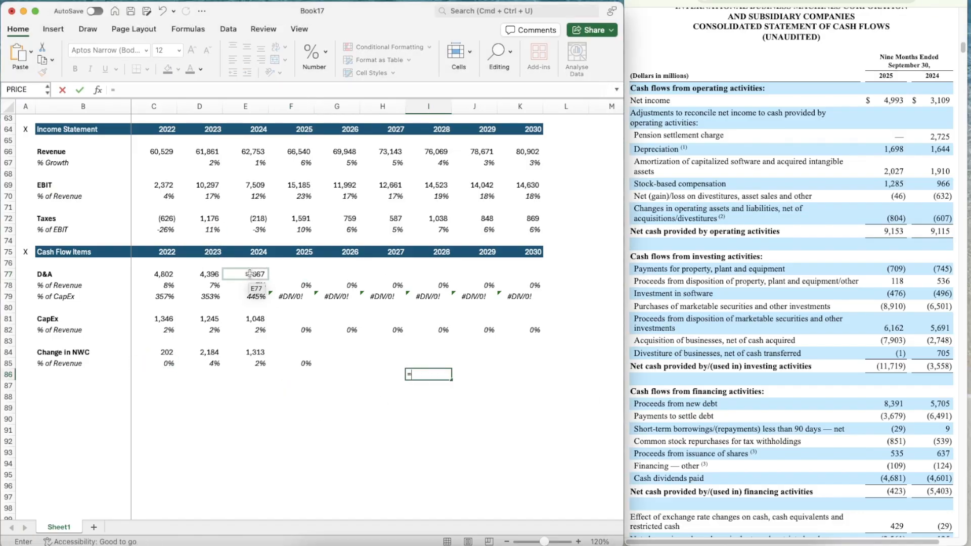
{"action": "type", "text": "/("}
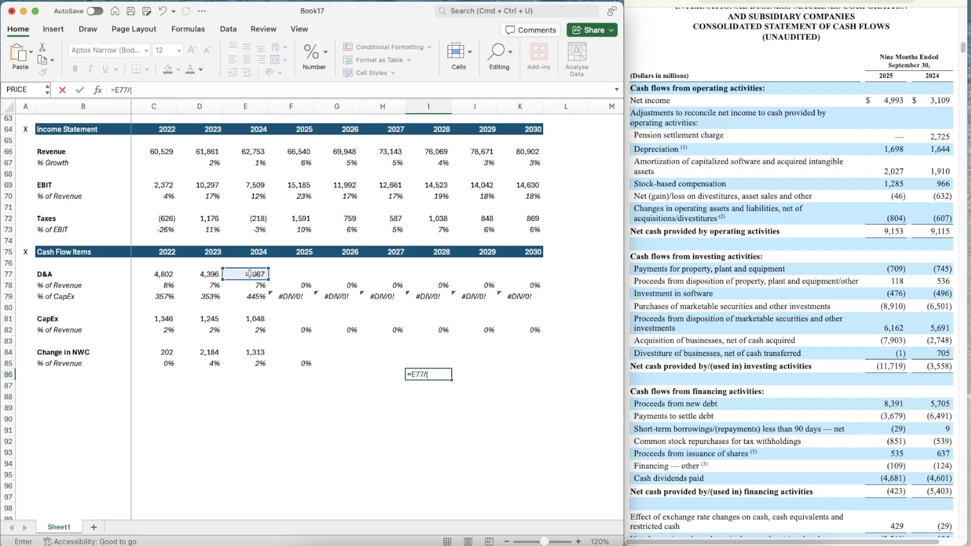
{"action": "type", "text": "1644+1910"}
{"action": "key", "text": "Return"}
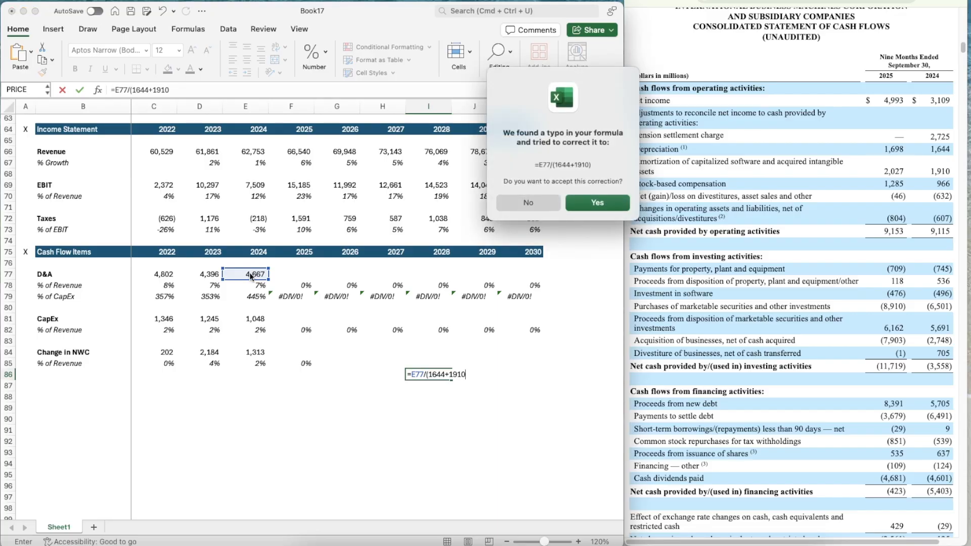
{"action": "key", "text": "Return"}
Estimate the full-year 2025 D&A in F77 with =(1698+2027)*1.31316826
{"action": "key", "text": "Left"}
{"action": "key", "text": "Up"}
{"action": "key", "text": "Up"}
{"action": "key", "text": "Up"}
{"action": "key", "text": "Up"}
{"action": "key", "text": "Up"}
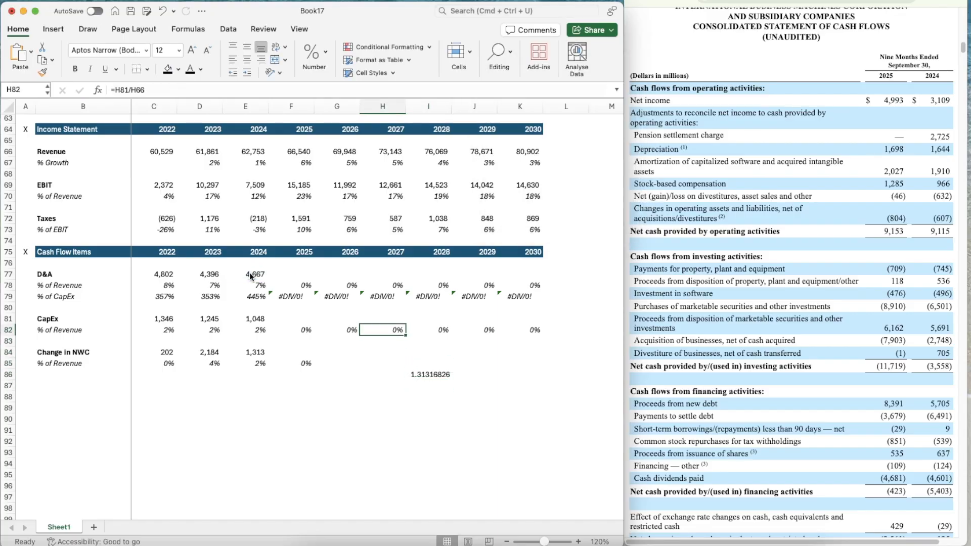
{"action": "key", "text": "Left"}
{"action": "key", "text": "Left"}
{"action": "key", "text": "Up"}
{"action": "key", "text": "Up"}
{"action": "key", "text": "Up"}
{"action": "key", "text": "Up"}
{"action": "key", "text": "Up"}
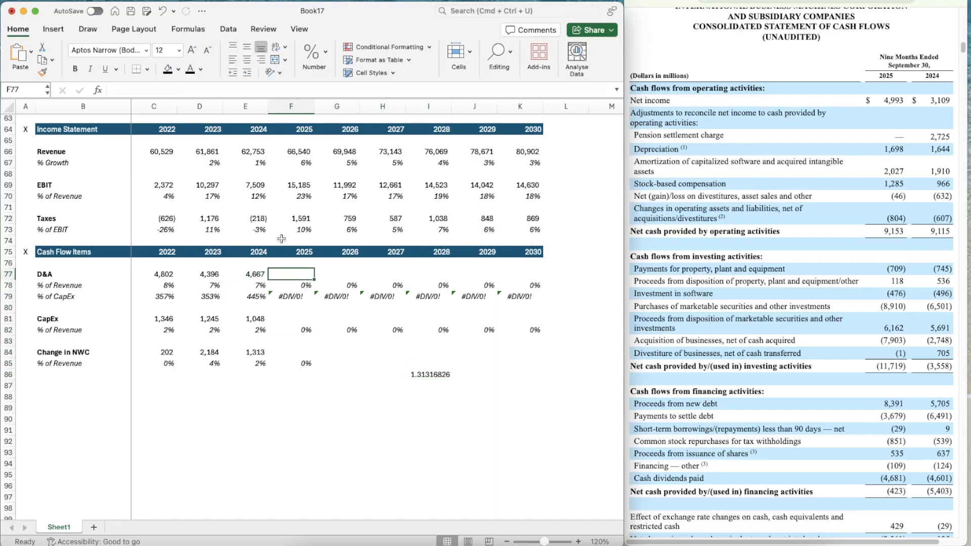
{"action": "type", "text": "="}
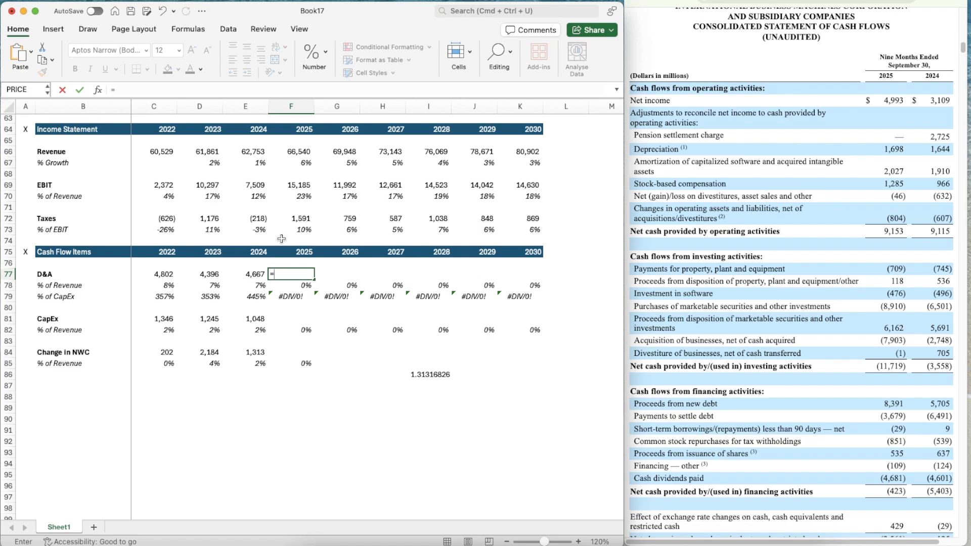
{"action": "type", "text": "1698+2027)*"}
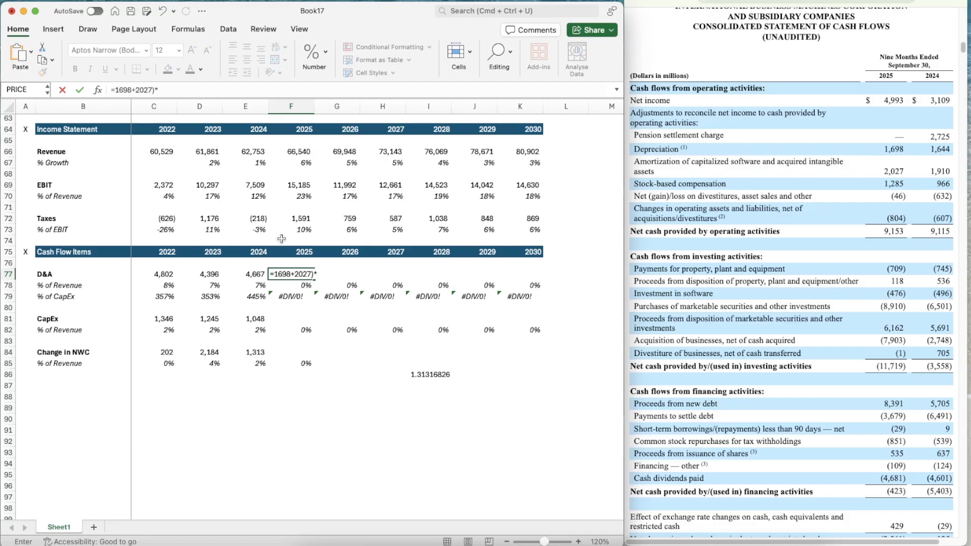
{"action": "type", "text": "1.31316826"}
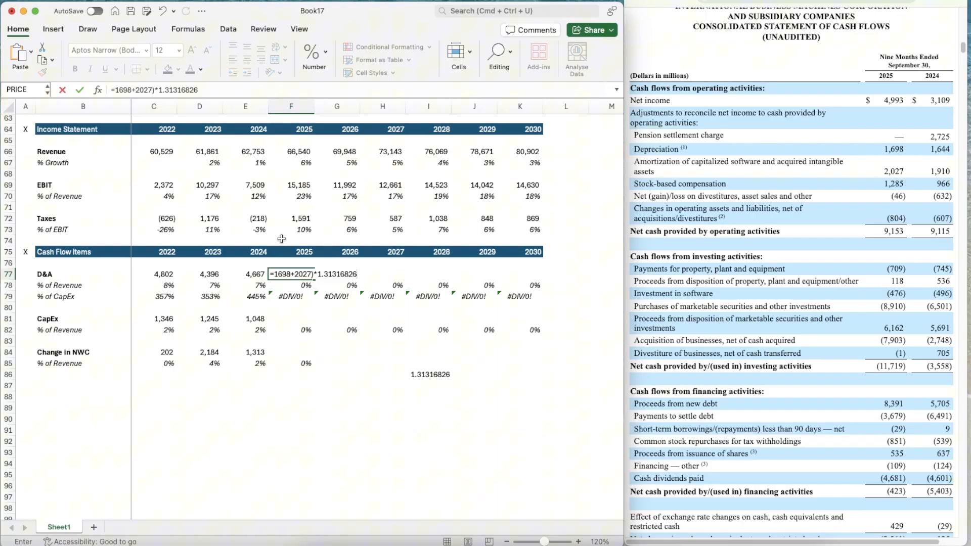
{"action": "left_click", "coordinate": [274, 273]}
{"action": "type", "text": "("}
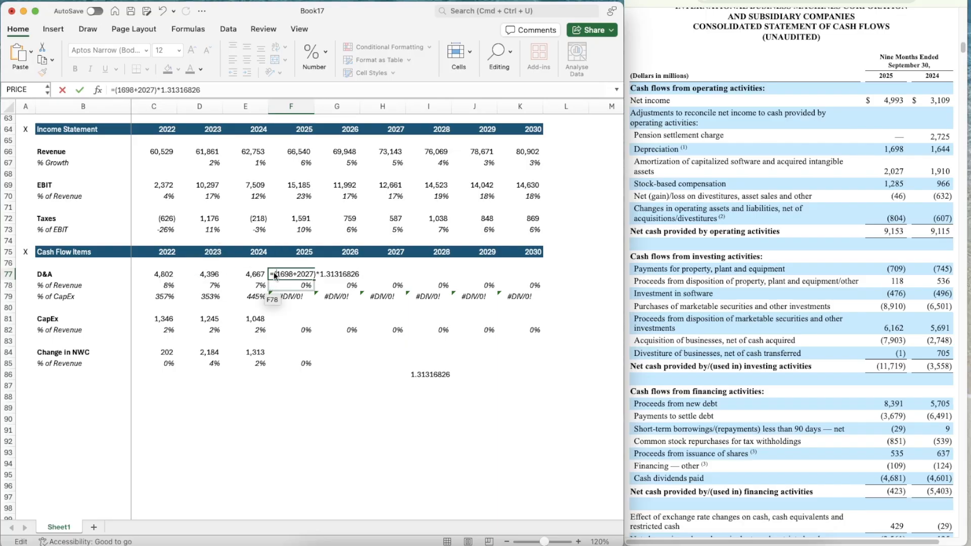
{"action": "key", "text": "Return"}
Copy the number format of the 2024 D&A cell E77 onto F77
{"action": "key", "text": "Up"}
{"action": "key", "text": "Left"}
{"action": "key", "text": "super+shift+c"}
{"action": "key", "text": "Right"}
{"action": "key", "text": "super+shift+v"}
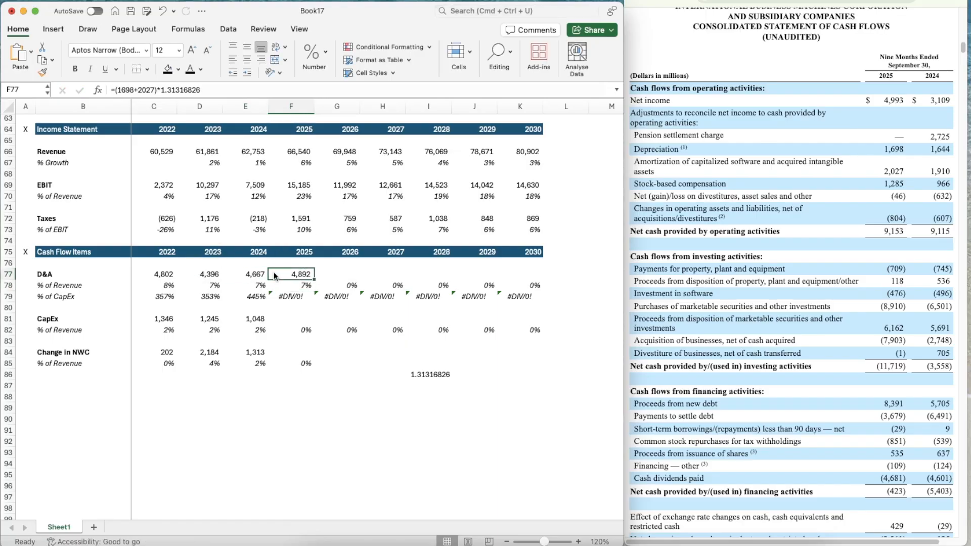
Project the 2026 D&A % of Revenue in G78 as the prior three years' average with =AVERAGE(D78:F78)
{"action": "key", "text": "Right"}
{"action": "key", "text": "Right"}
{"action": "key", "text": "Left"}
{"action": "key", "text": "Down"}
{"action": "type", "text": "=ave"}
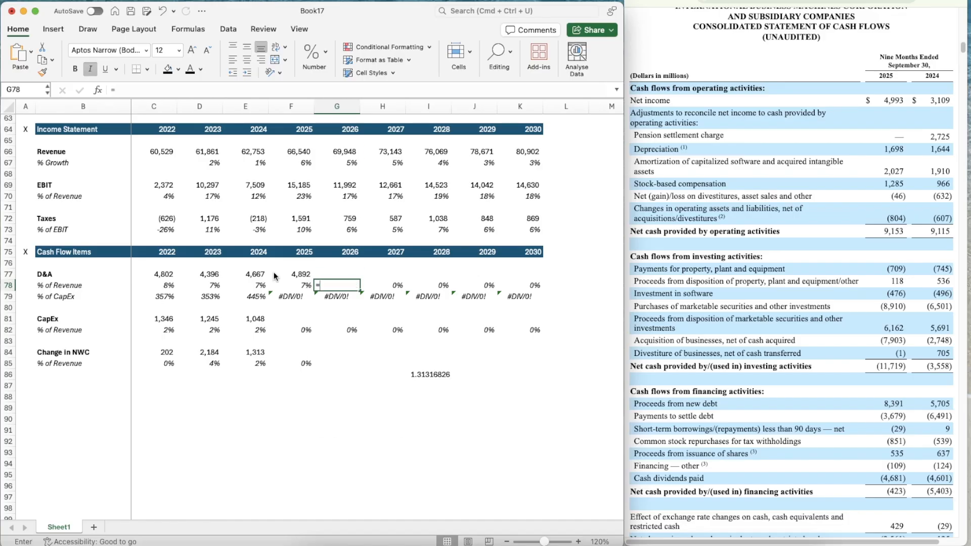
{"action": "key", "text": "Tab"}
{"action": "key", "text": "Left"}
{"action": "key", "text": "shift+Left"}
{"action": "key", "text": "shift+Left"}
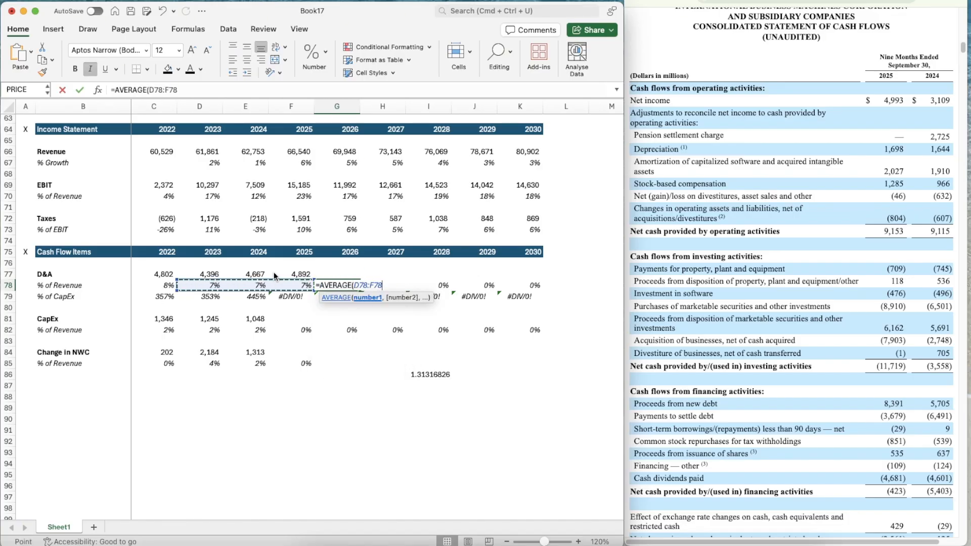
{"action": "key", "text": "ctrl+Return"}
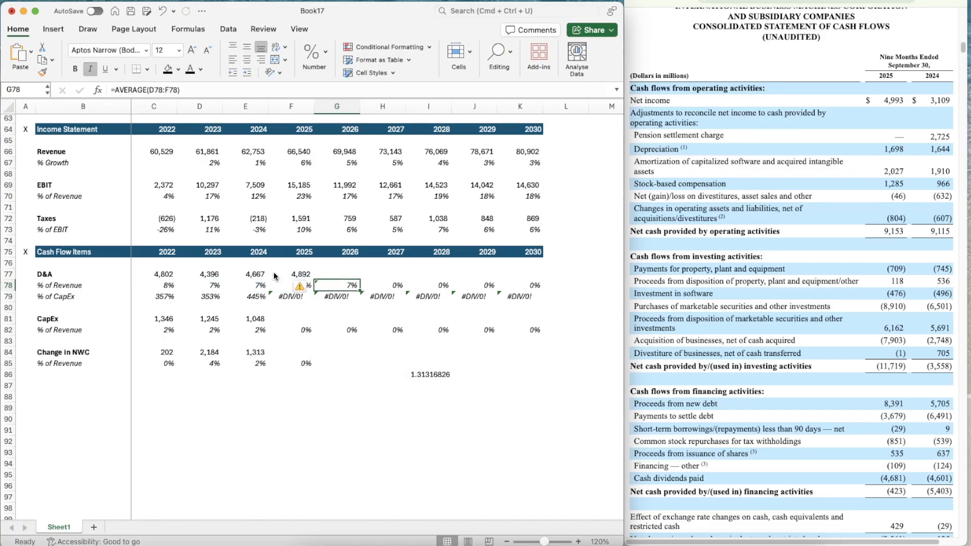
Copy the D&A % of Revenue average formula from G78 across to K78, through 2030
{"action": "key", "text": "super+c"}
{"action": "key", "text": "shift+Right"}
{"action": "key", "text": "shift+Right"}
{"action": "key", "text": "shift+Right"}
{"action": "key", "text": "shift+Right"}
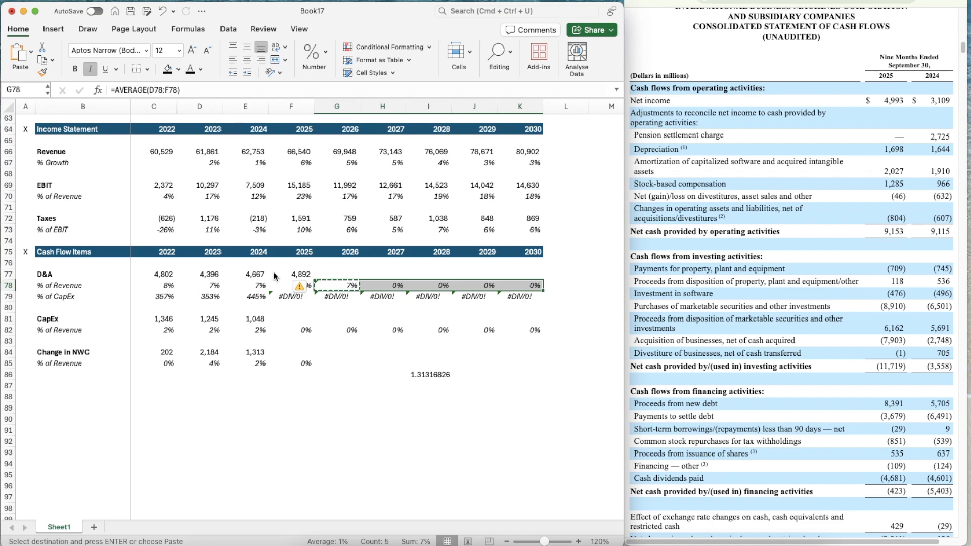
{"action": "key", "text": "super+v"}
Project the 2026 D&A in G77 as revenue times its percentage of revenue with =G66*G78
{"action": "key", "text": "Up"}
{"action": "type", "text": "="}
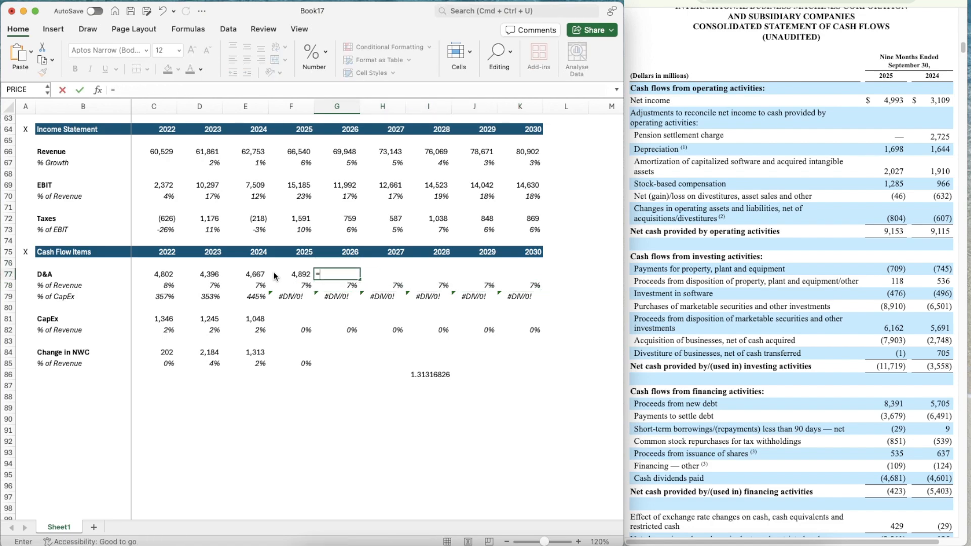
{"action": "key", "text": "Up"}
{"action": "key", "text": "Up"}
{"action": "key", "text": "Up"}
{"action": "key", "text": "Up"}
{"action": "key", "text": "Up"}
{"action": "key", "text": "Up"}
{"action": "key", "text": "Up"}
{"action": "key", "text": "Up"}
{"action": "key", "text": "Up"}
{"action": "key", "text": "Up"}
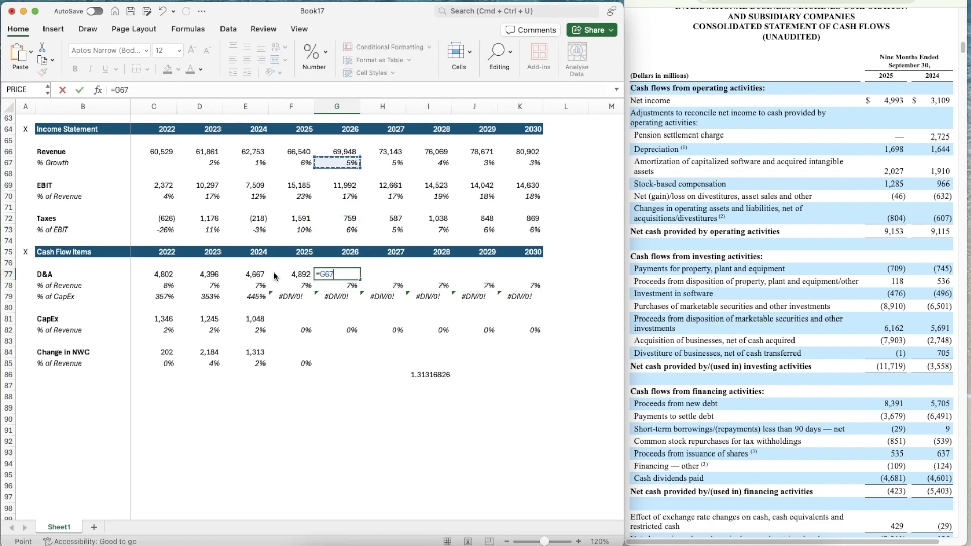
{"action": "type", "text": "*"}
{"action": "key", "text": "Down"}
{"action": "key", "text": "Return"}
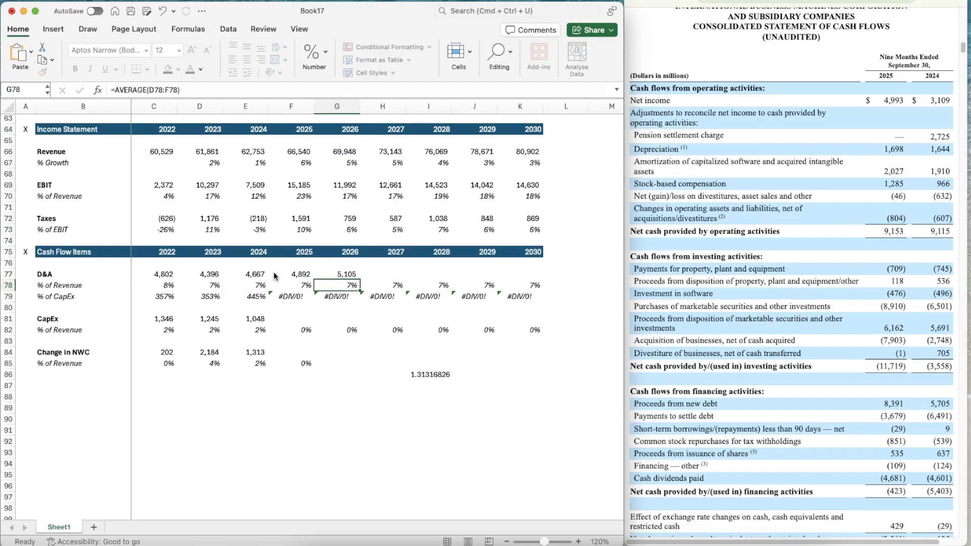
Copy the D&A projection formula from G77 across to K77, through 2030
{"action": "key", "text": "Up"}
{"action": "key", "text": "super+c"}
{"action": "key", "text": "shift+Right"}
{"action": "key", "text": "shift+Right"}
{"action": "key", "text": "shift+Right"}
{"action": "key", "text": "shift+Right"}
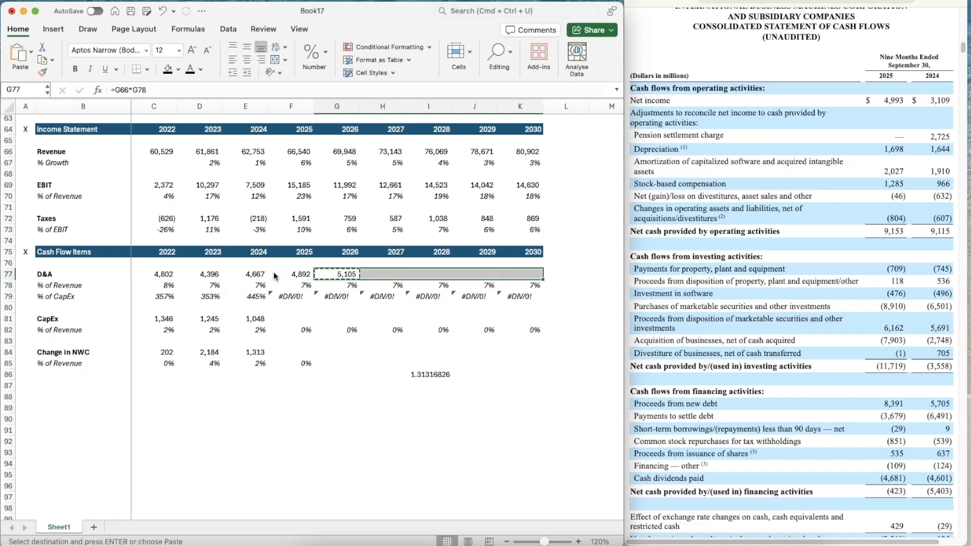
{"action": "key", "text": "super+v"}
Clear the scratch D&A annualization factor from I86
{"action": "key", "text": "Down"}
{"action": "key", "text": "Left"}
{"action": "key", "text": "Left"}
{"action": "key", "text": "Down"}
{"action": "key", "text": "Down"}
{"action": "key", "text": "Down"}
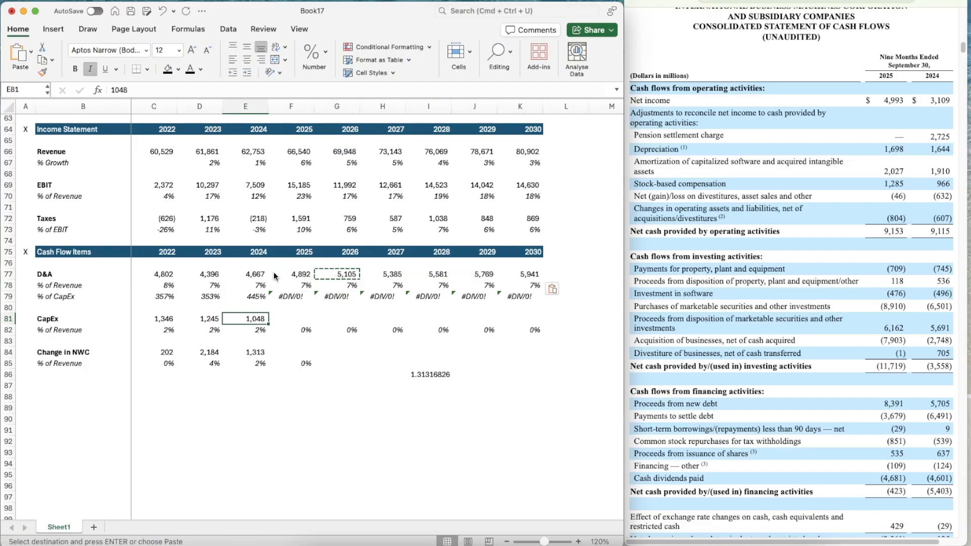
{"action": "key", "text": "Right"}
{"action": "key", "text": "Up"}
{"action": "key", "text": "Left"}
{"action": "key", "text": "Down"}
{"action": "key", "text": "Right"}
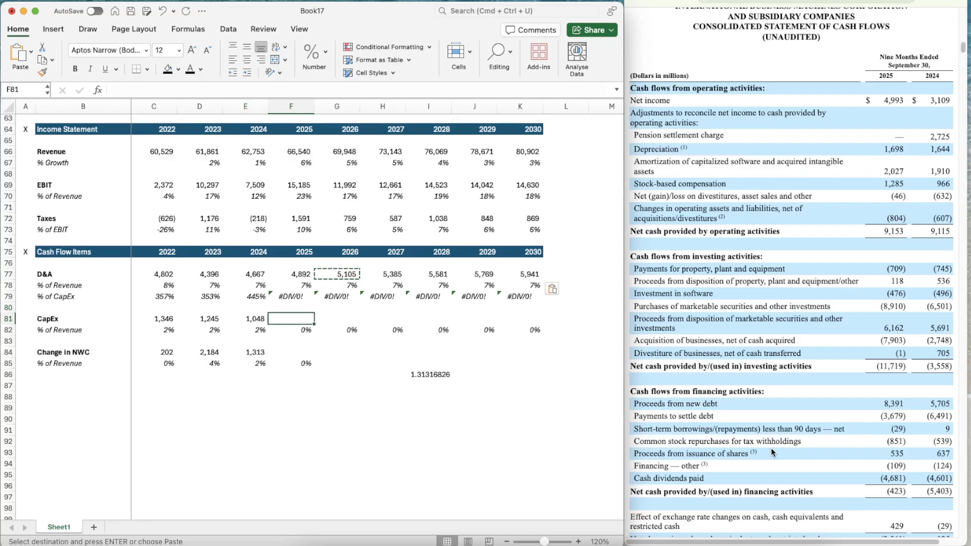
{"action": "key", "text": "Down"}
{"action": "key", "text": "Down"}
{"action": "key", "text": "Down"}
{"action": "key", "text": "Down"}
{"action": "key", "text": "Right"}
{"action": "key", "text": "Down"}
{"action": "key", "text": "Right"}
{"action": "key", "text": "Right"}
{"action": "key", "text": "Delete"}
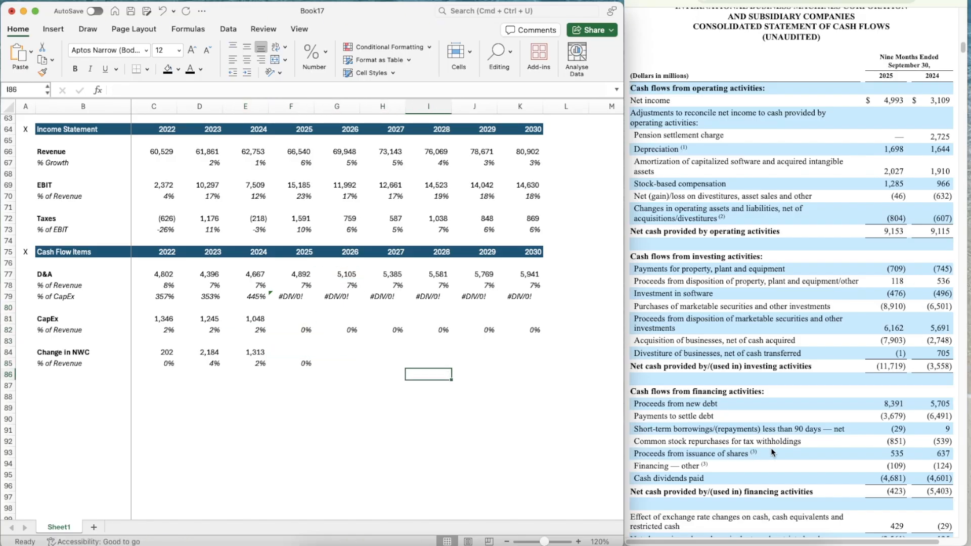
Calculate the CapEx annualization factor in I86 by dividing the full-year 2024 CapEx by the nine-month figure with =E81/745
{"action": "type", "text": "="}
{"action": "key", "text": "Left"}
{"action": "key", "text": "Left"}
{"action": "key", "text": "Left"}
{"action": "key", "text": "Up"}
{"action": "key", "text": "Left"}
{"action": "key", "text": "Left"}
{"action": "key", "text": "Up"}
{"action": "key", "text": "Up"}
{"action": "key", "text": "Up"}
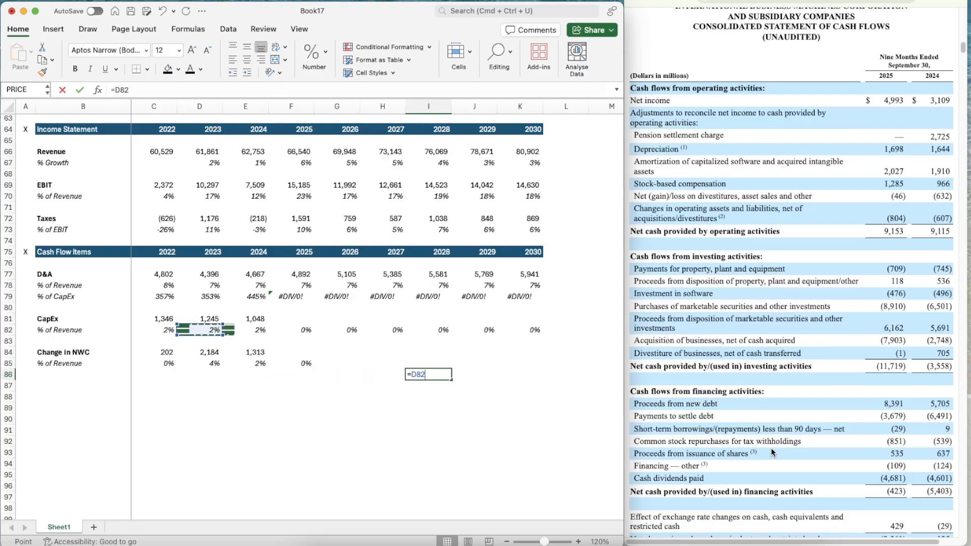
{"action": "key", "text": "Right"}
{"action": "key", "text": "Up"}
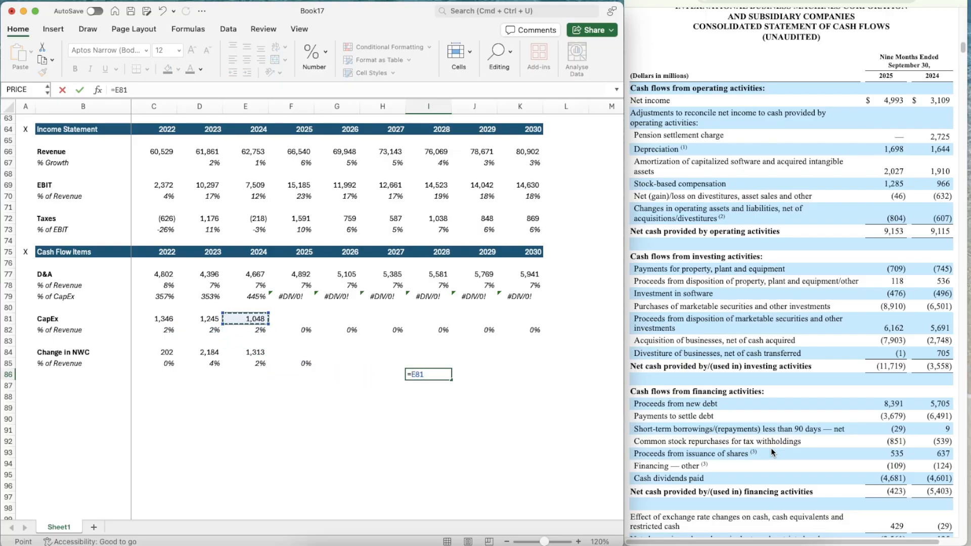
{"action": "type", "text": "/745"}
{"action": "key", "text": "Return"}
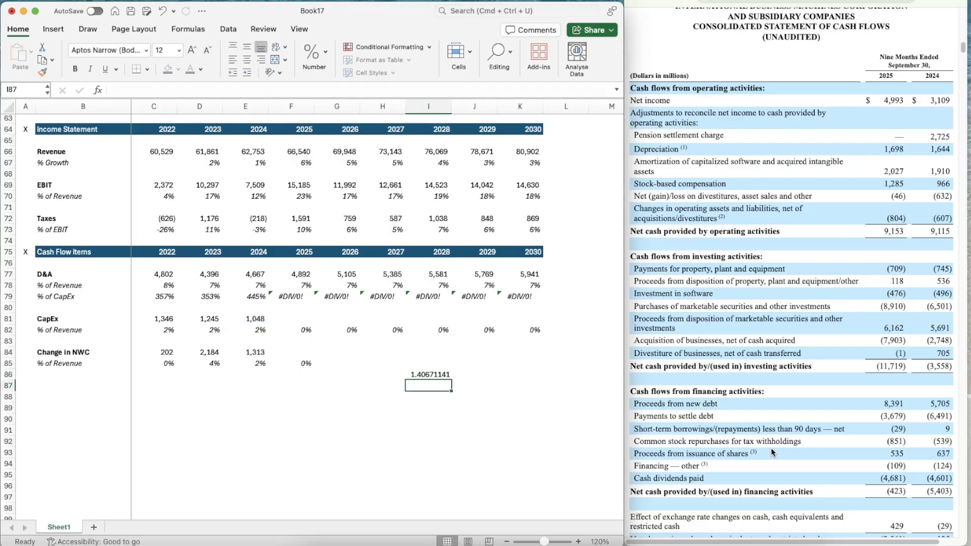
Estimate the full-year 2025 CapEx in F81 with =709*1.40671141
{"action": "key", "text": "Up"}
{"action": "key", "text": "Left"}
{"action": "key", "text": "Left"}
{"action": "key", "text": "Up"}
{"action": "key", "text": "Up"}
{"action": "key", "text": "Up"}
{"action": "key", "text": "Left"}
{"action": "key", "text": "Up"}
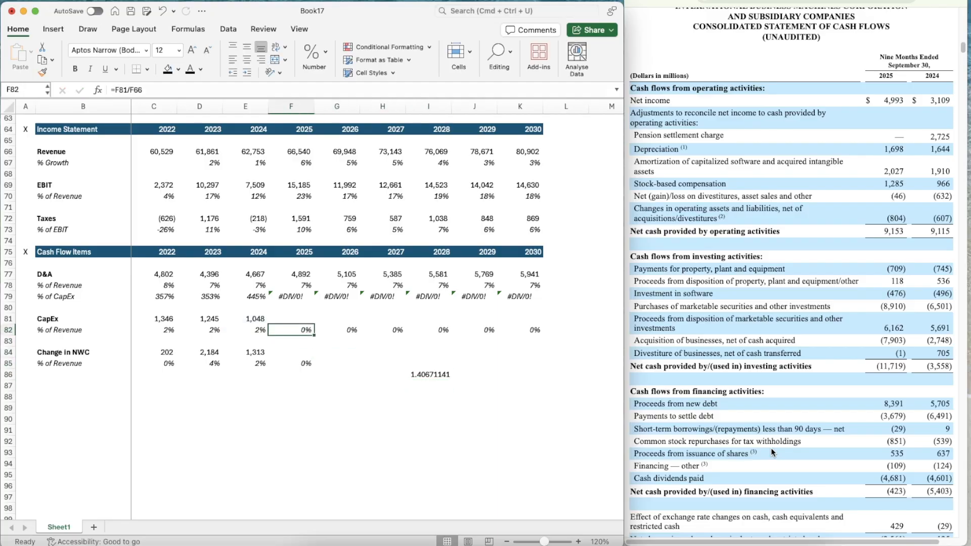
{"action": "key", "text": "Up"}
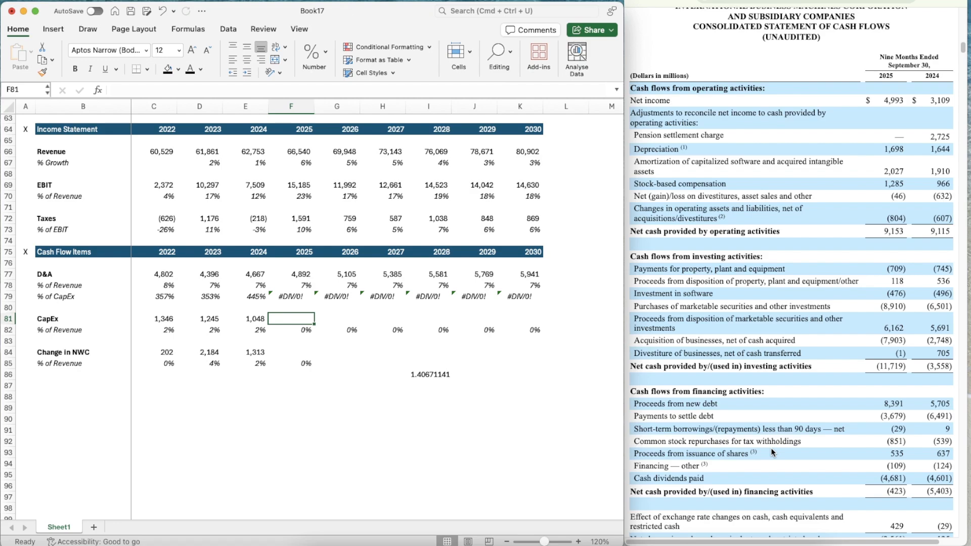
{"action": "type", "text": "="}
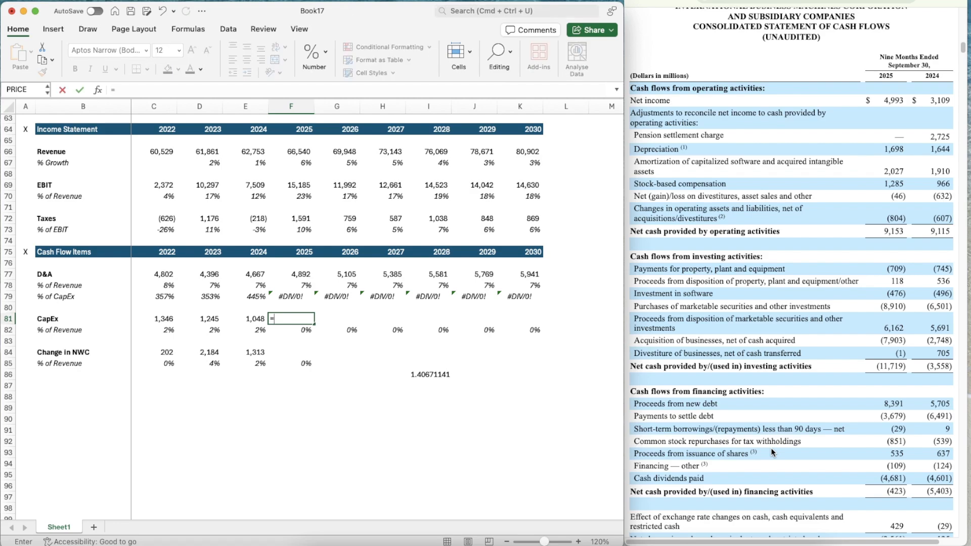
{"action": "type", "text": "709*1.40671141"}
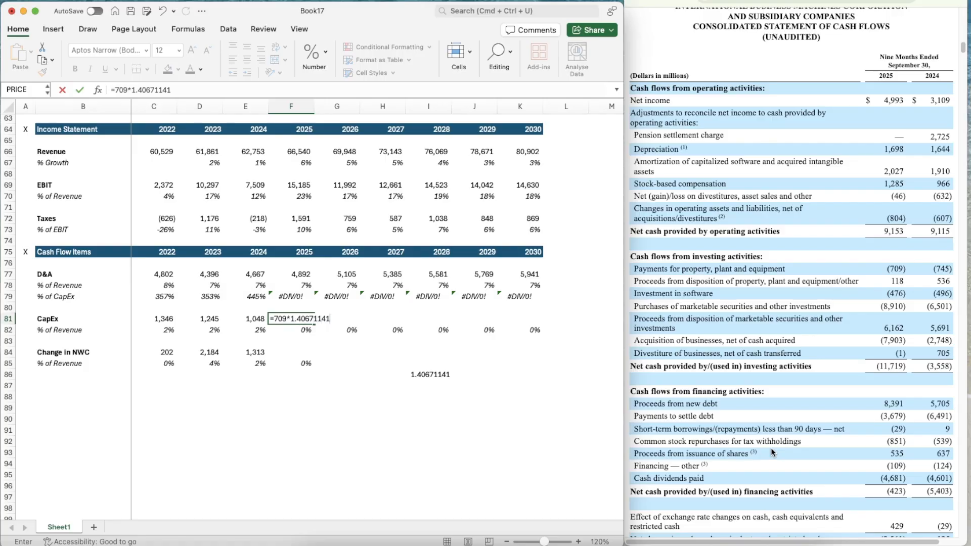
{"action": "key", "text": "Left"}
Copy the number format of the 2024 CapEx cell E81 onto F81
{"action": "key", "text": "super+shift+c"}
{"action": "key", "text": "Right"}
{"action": "key", "text": "super+shift+v"}
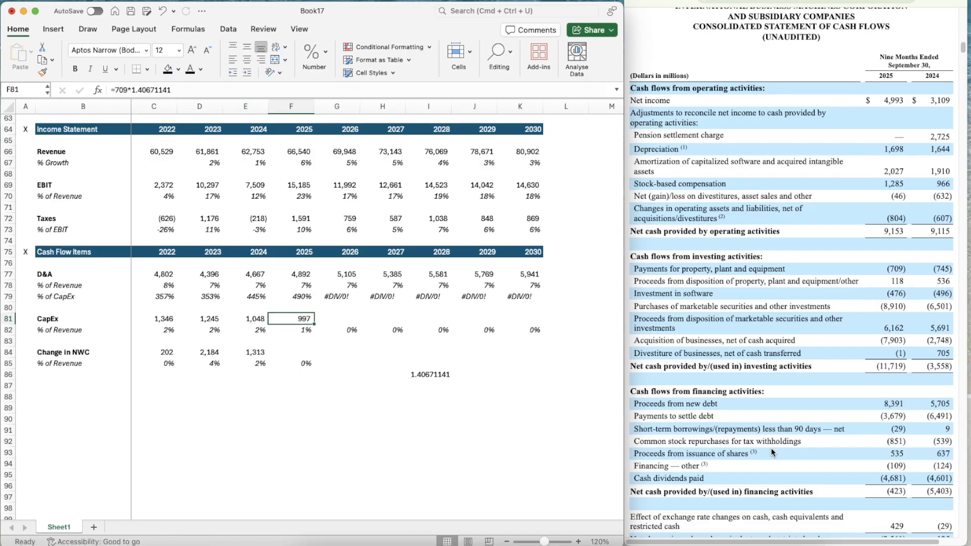
Clear the scratch CapEx annualization factor from I86
{"action": "key", "text": "Right"}
{"action": "key", "text": "Right"}
{"action": "key", "text": "Down"}
{"action": "key", "text": "Down"}
{"action": "key", "text": "Down"}
{"action": "key", "text": "Down"}
{"action": "key", "text": "Right"}
{"action": "key", "text": "Down"}
{"action": "key", "text": "Delete"}
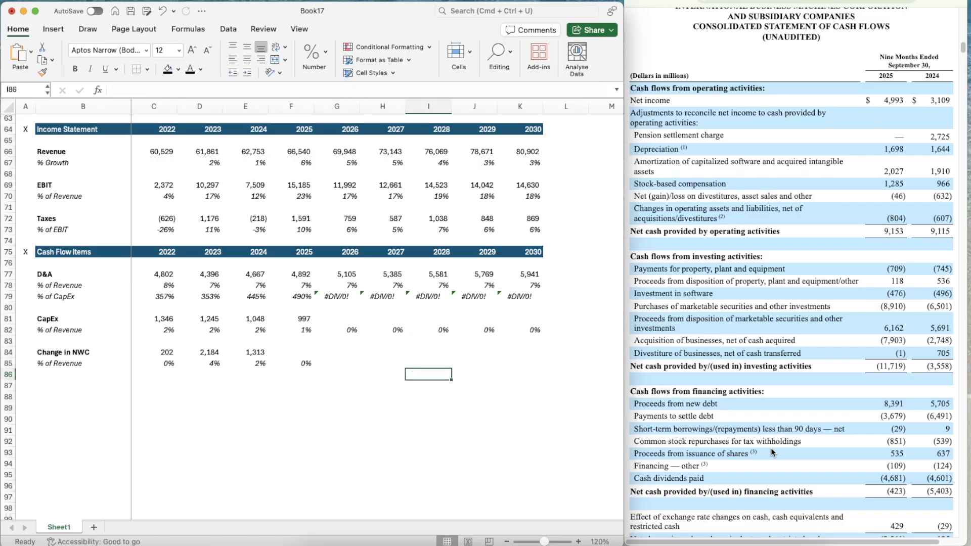
Review the 2022 to 2025 CapEx figures and how CapEx and D&A compare as percentages of revenue
{"action": "key", "text": "Left"}
{"action": "key", "text": "Left"}
{"action": "key", "text": "Up"}
{"action": "key", "text": "Up"}
{"action": "key", "text": "Up"}
{"action": "key", "text": "Up"}
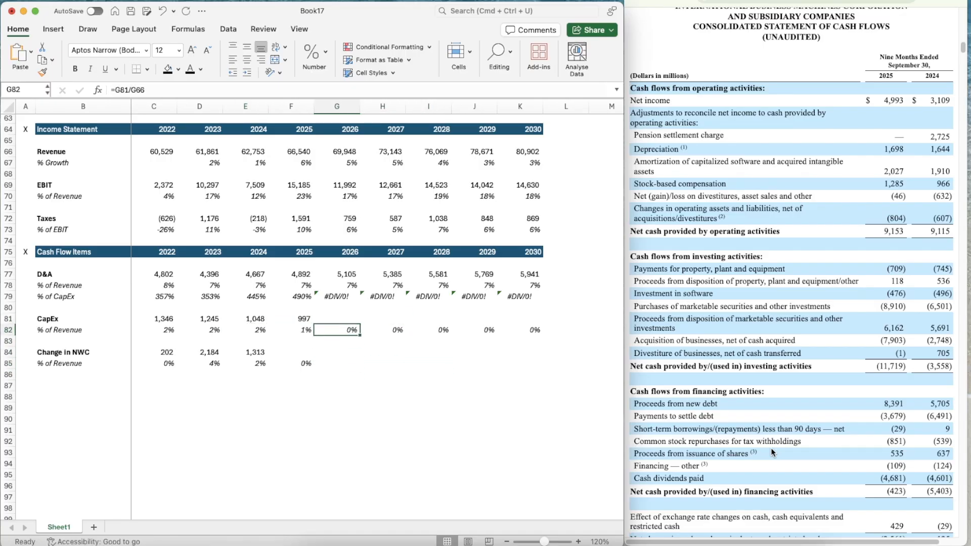
{"action": "key", "text": "Up"}
{"action": "key", "text": "Down"}
{"action": "key", "text": "Left"}
{"action": "key", "text": "Left"}
{"action": "key", "text": "Left"}
{"action": "key", "text": "Up"}
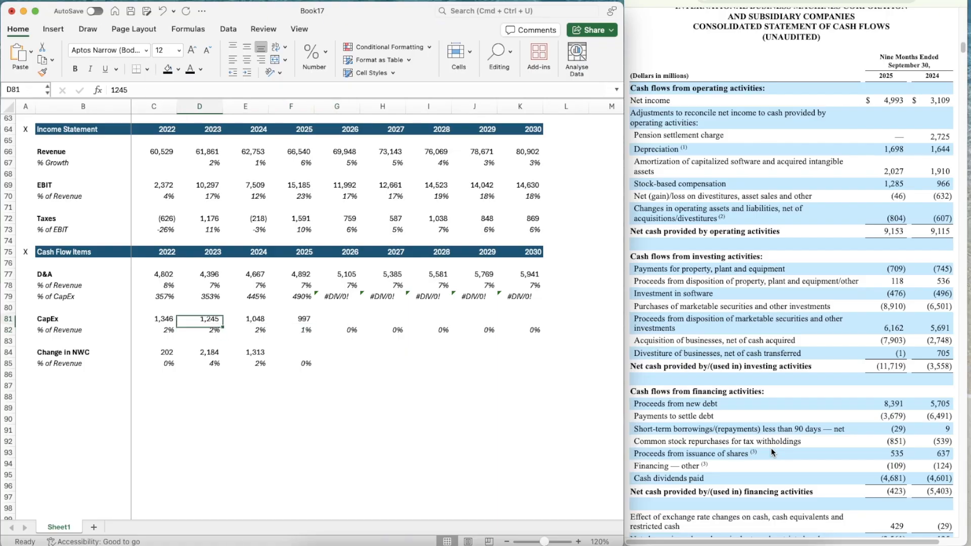
{"action": "key", "text": "Left"}
{"action": "key", "text": "Up"}
{"action": "key", "text": "Down"}
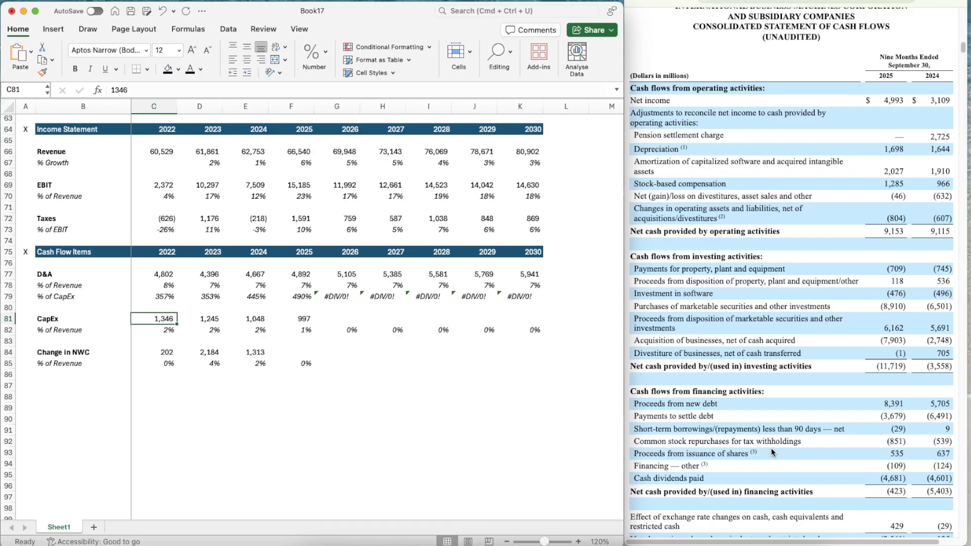
{"action": "key", "text": "Right"}
{"action": "key", "text": "Right"}
{"action": "key", "text": "Right"}
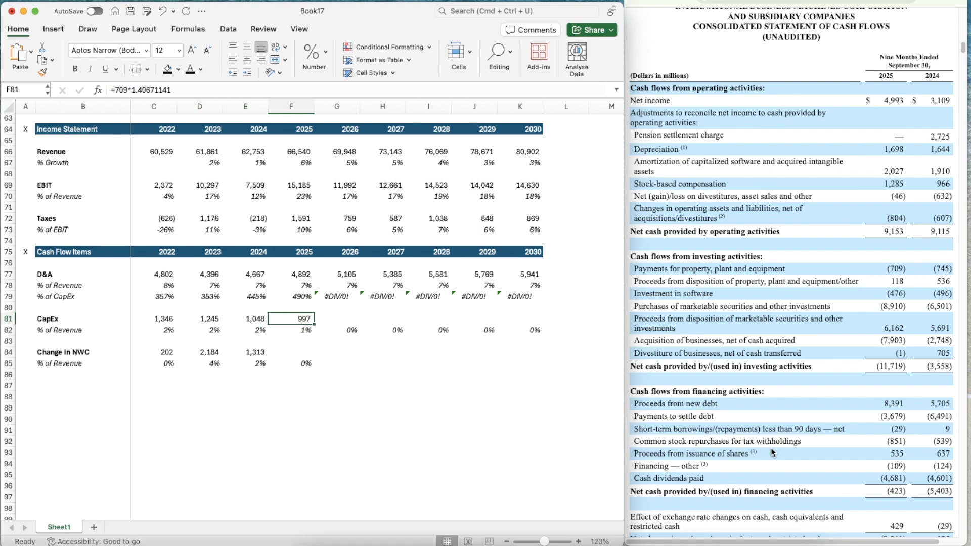
{"action": "key", "text": "Down"}
{"action": "key", "text": "Right"}
{"action": "key", "text": "Left"}
{"action": "key", "text": "Left"}
{"action": "key", "text": "Right"}
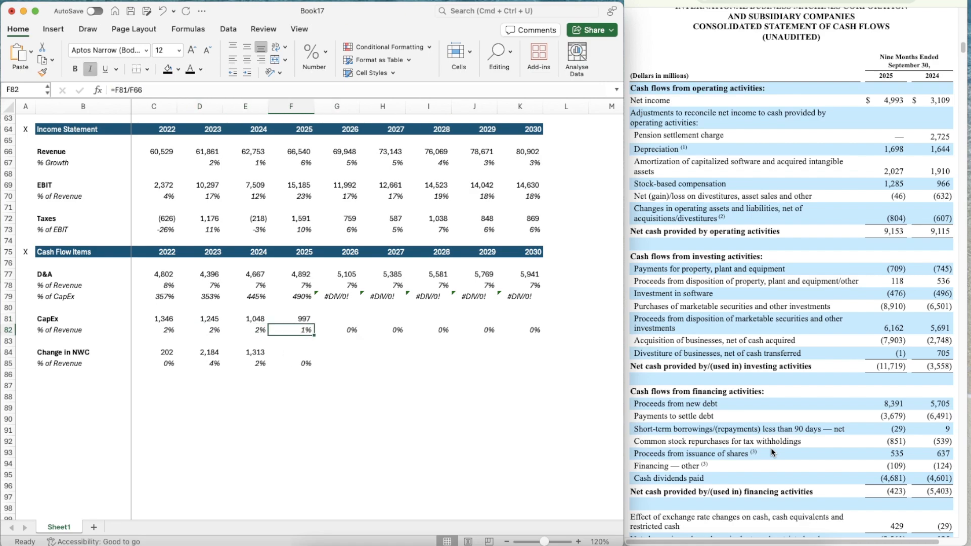
{"action": "key", "text": "Left"}
{"action": "key", "text": "Right"}
{"action": "key", "text": "Right"}
{"action": "key", "text": "Left"}
{"action": "key", "text": "Up"}
{"action": "key", "text": "Up"}
{"action": "key", "text": "Up"}
{"action": "key", "text": "Up"}
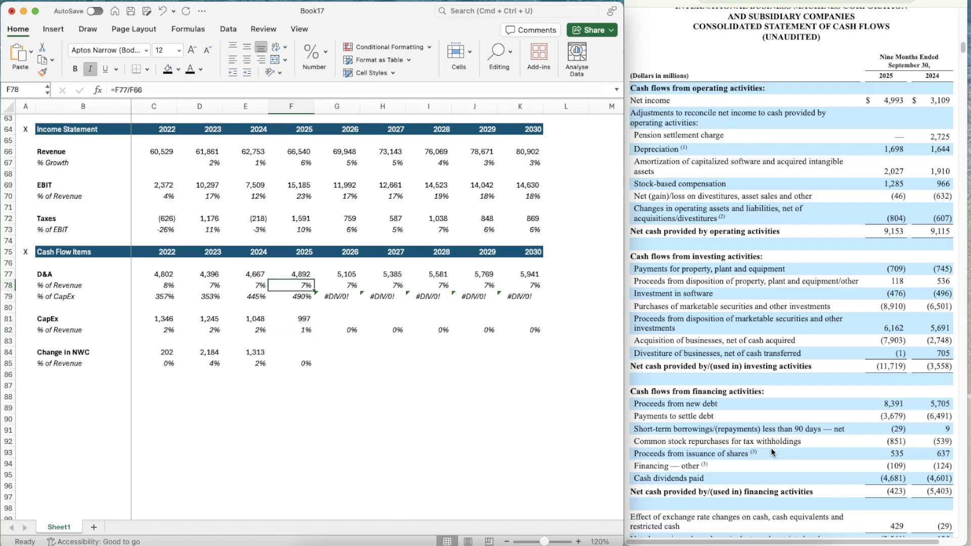
Project the 2026 CapEx % of Revenue in G82 as the prior three years' average with =AVERAGE(D82:F82)
{"action": "key", "text": "Down"}
{"action": "key", "text": "Down"}
{"action": "key", "text": "Down"}
{"action": "key", "text": "Right"}
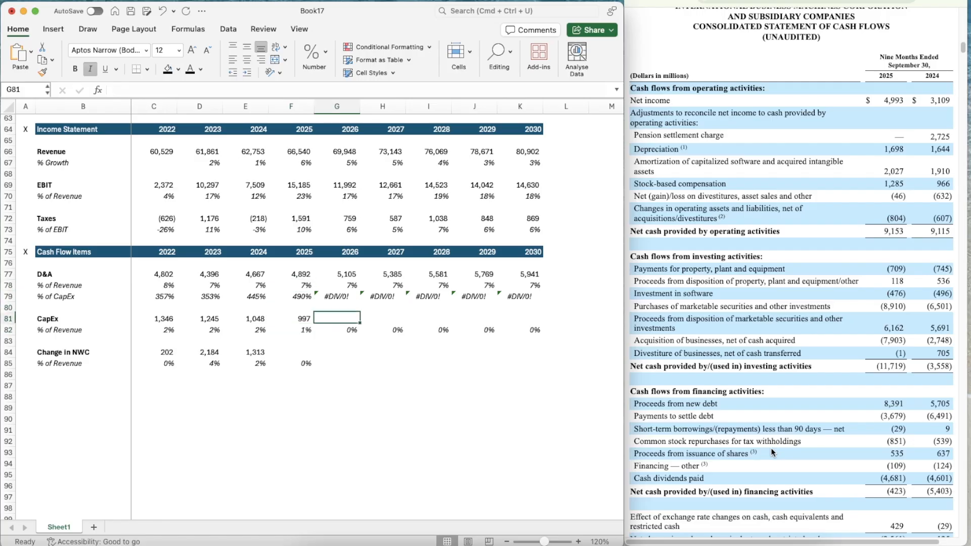
{"action": "key", "text": "Down"}
{"action": "type", "text": "=AVERAGE("}
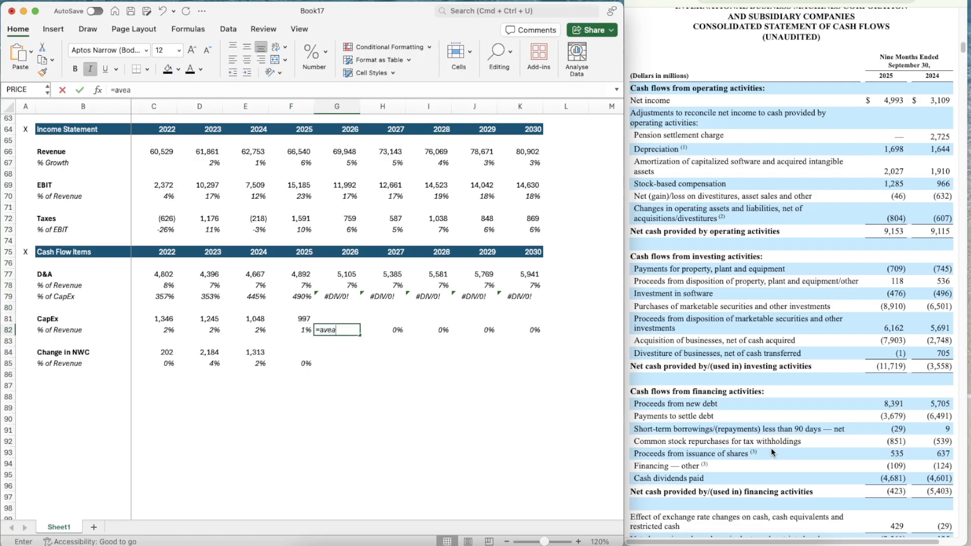
{"action": "key", "text": "Left"}
{"action": "key", "text": "shift+Left"}
{"action": "key", "text": "shift+Left"}
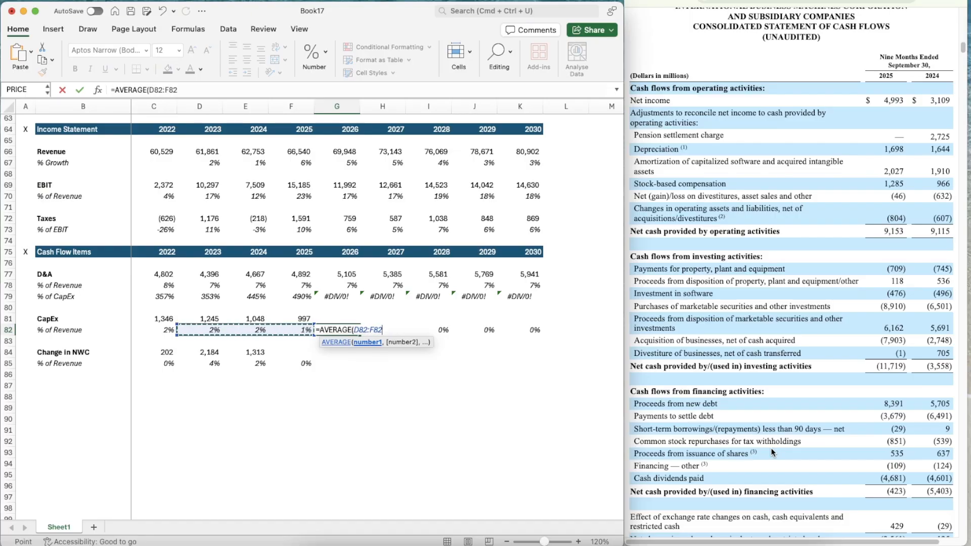
{"action": "key", "text": "Return"}
Copy the CapEx % of Revenue average formula from G82 across to K82, through 2030
{"action": "key", "text": "super+c"}
{"action": "key", "text": "shift+Right"}
{"action": "key", "text": "shift+Right"}
{"action": "key", "text": "shift+Right"}
{"action": "key", "text": "shift+Right"}
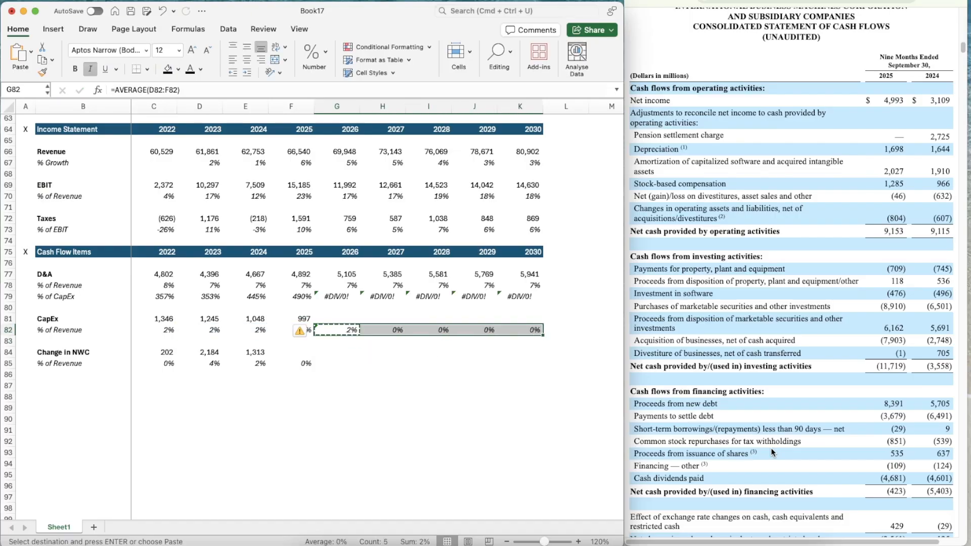
{"action": "key", "text": "super+v"}
Project the 2026 CapEx in G81 as revenue times its percentage of revenue with =G66*G82
{"action": "key", "text": "Up"}
{"action": "type", "text": "="}
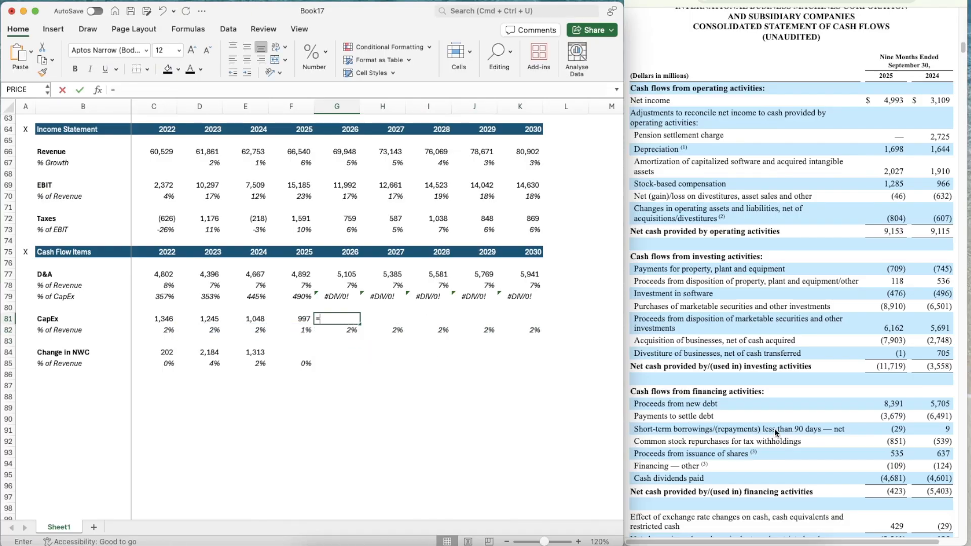
{"action": "left_click", "coordinate": [350, 151]}
{"action": "type", "text": "*"}
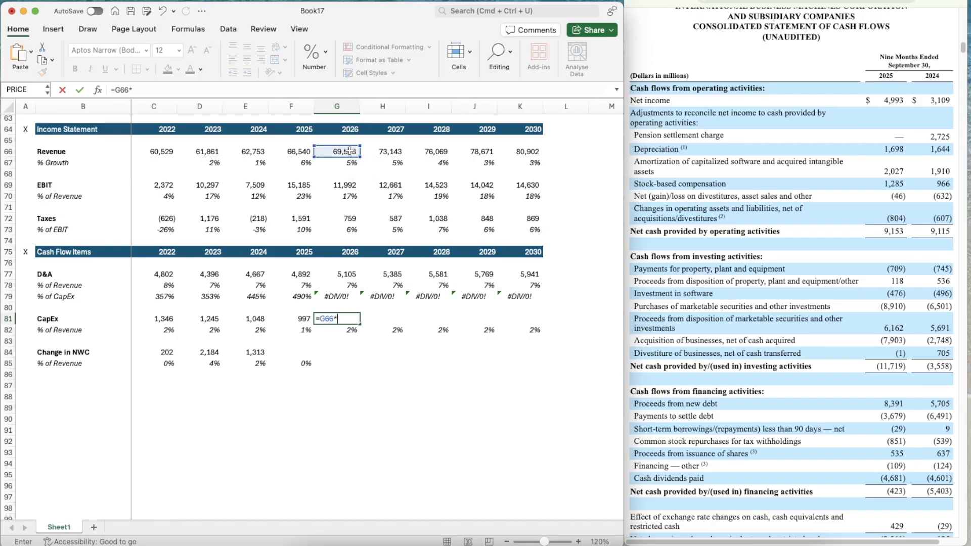
{"action": "key", "text": "Return"}
Copy the number format of the 2025 CapEx cell F81 onto G81
{"action": "key", "text": "Up"}
{"action": "key", "text": "Left"}
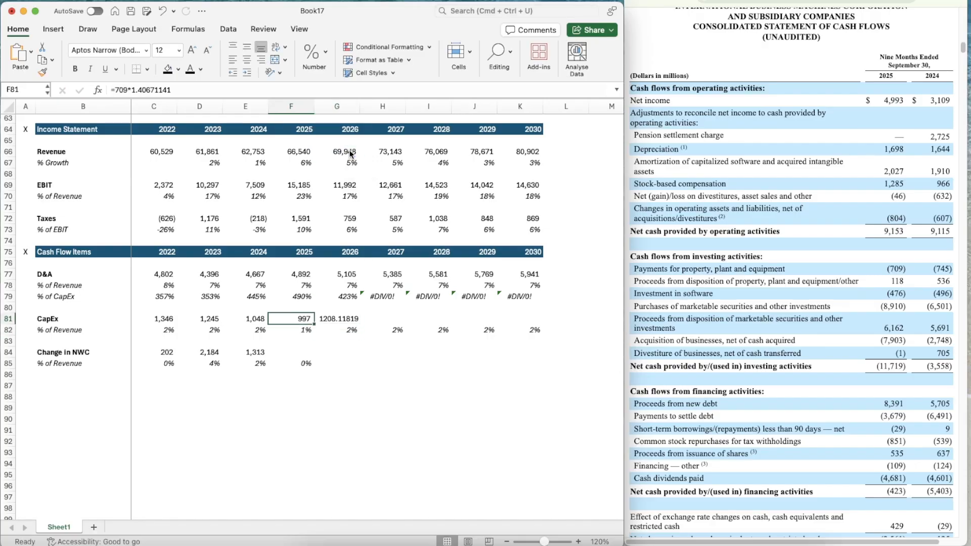
{"action": "key", "text": "super+shift+c"}
{"action": "key", "text": "Right"}
{"action": "key", "text": "super+shift+v"}
Copy the CapEx projection formula from G81 across to K81, through 2030, and go to the 2025 Change in NWC cell F84
{"action": "key", "text": "super+c"}
{"action": "key", "text": "shift+Right"}
{"action": "key", "text": "shift+Right"}
{"action": "key", "text": "shift+Right"}
{"action": "key", "text": "shift+Right"}
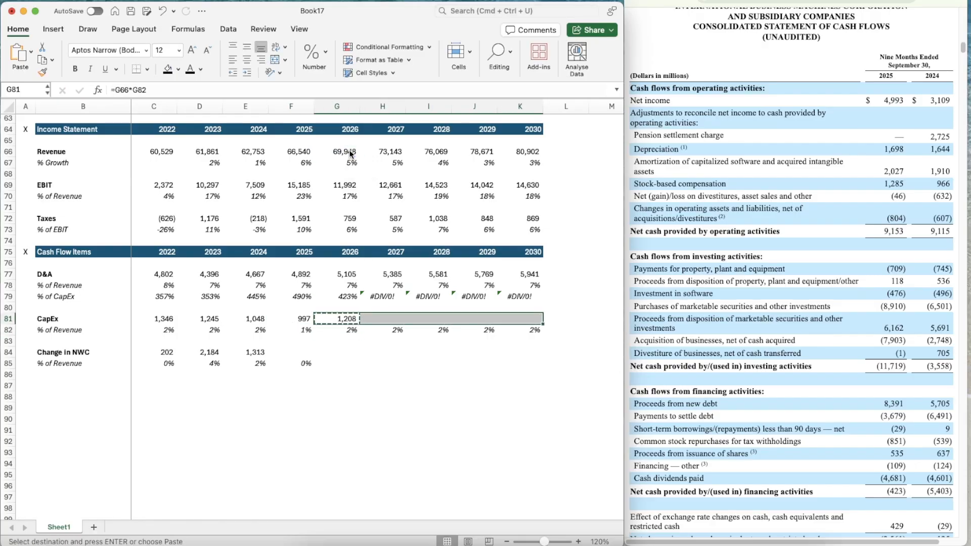
{"action": "key", "text": "super+v"}
{"action": "key", "text": "Down"}
{"action": "key", "text": "Down"}
{"action": "key", "text": "Down"}
{"action": "key", "text": "Left"}
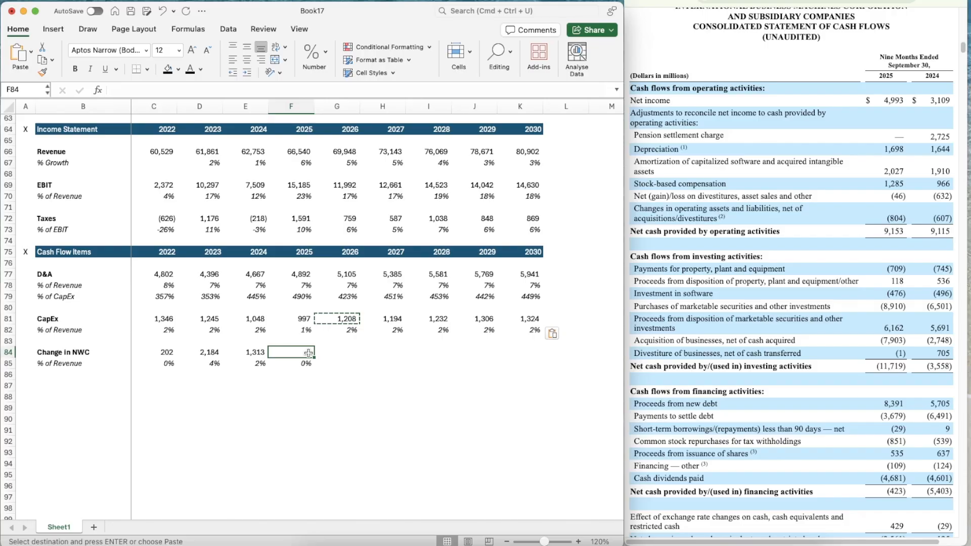
Enter the 2025 Change in NWC in F84 as =-804, from the cash flow statement
{"action": "type", "text": "=-804"}
{"action": "key", "text": "Return"}
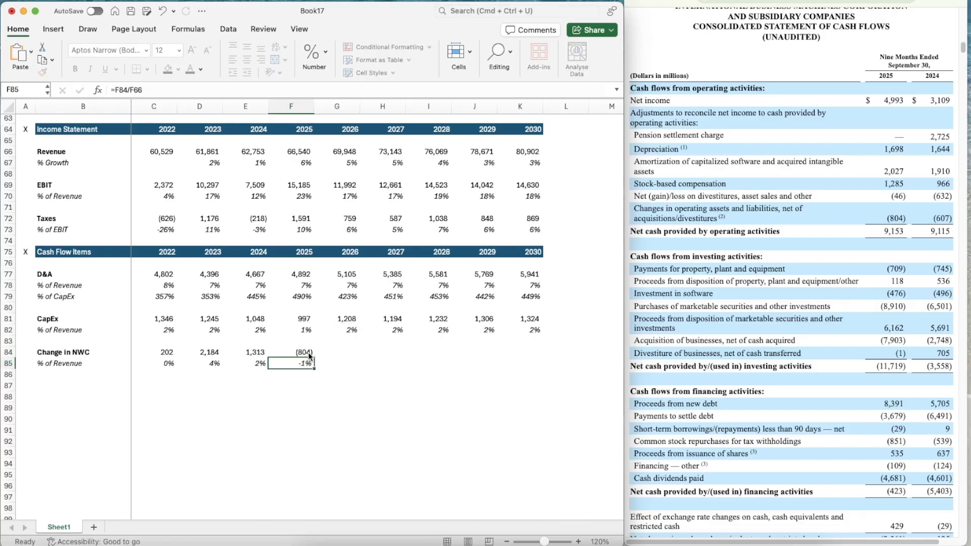
Project the 2026 Change in NWC % of Revenue in G85 as the prior three years' average with =AVERAGE(D85:F85)
{"action": "key", "text": "Right"}
{"action": "type", "text": "=average("}
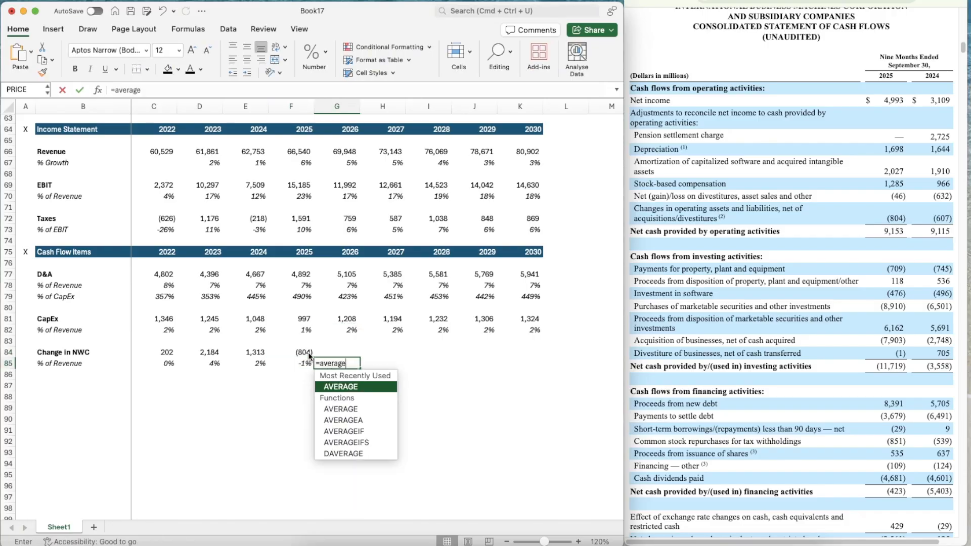
{"action": "key", "text": "Left"}
{"action": "key", "text": "shift+Left"}
{"action": "key", "text": "shift+Left"}
{"action": "key", "text": "Return"}
{"action": "key", "text": "Up"}
Copy the Change in NWC % of Revenue average formula from G85 across to K85, through 2030
{"action": "key", "text": "super+c"}
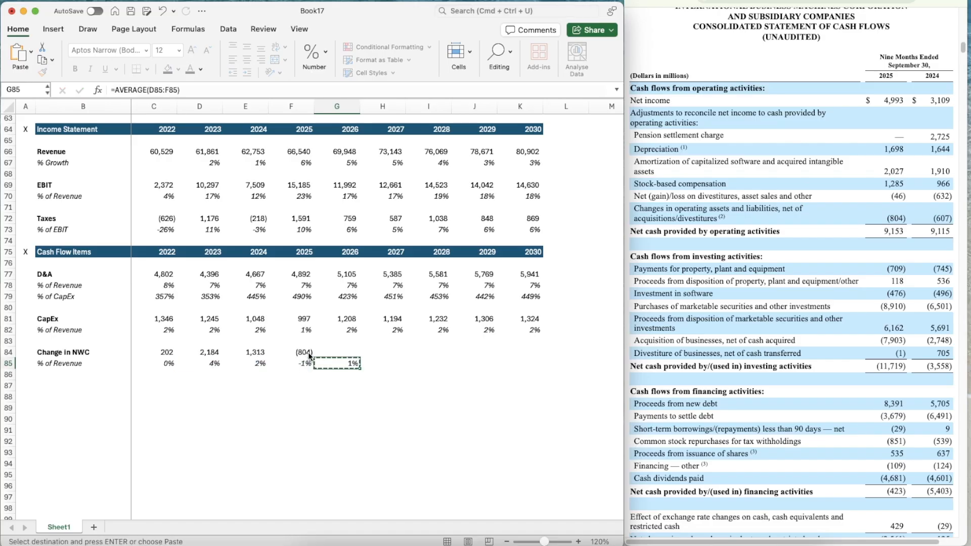
{"action": "key", "text": "shift+Right"}
{"action": "key", "text": "shift+Right"}
{"action": "key", "text": "shift+Right"}
{"action": "key", "text": "shift+Right"}
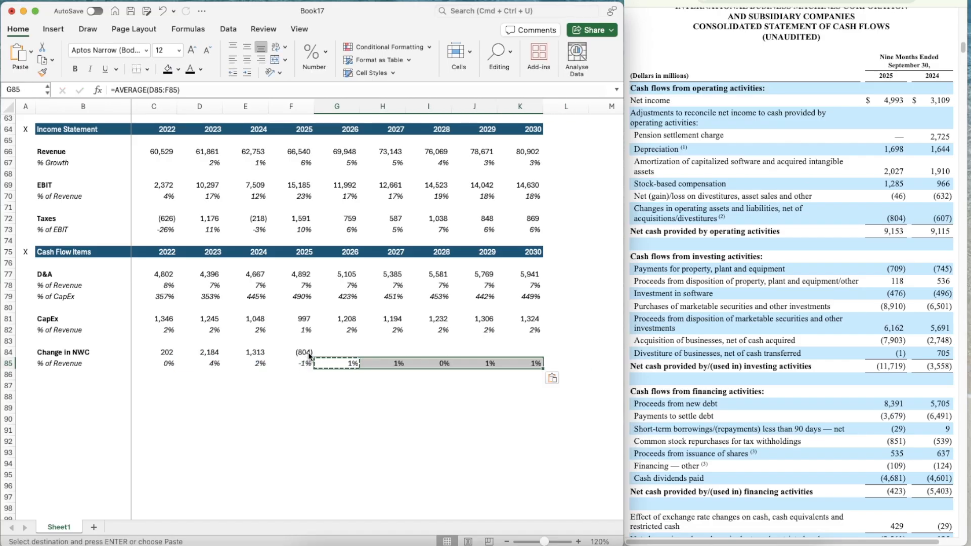
{"action": "key", "text": "Return"}
Project the 2026 Change in NWC in G84 as revenue times its percentage of revenue with =G66*G85
{"action": "key", "text": "Up"}
{"action": "type", "text": "="}
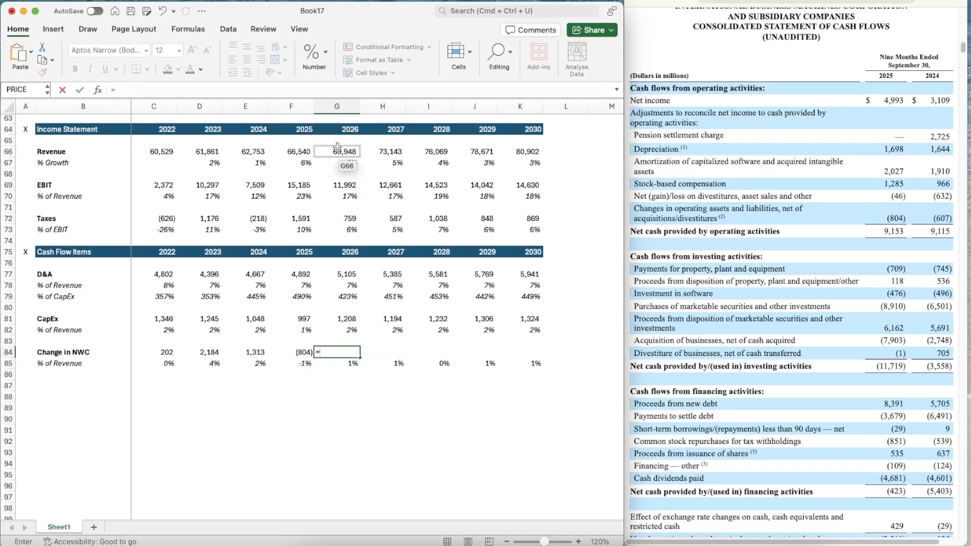
{"action": "left_click", "coordinate": [337, 151]}
{"action": "type", "text": "*"}
{"action": "key", "text": "Down"}
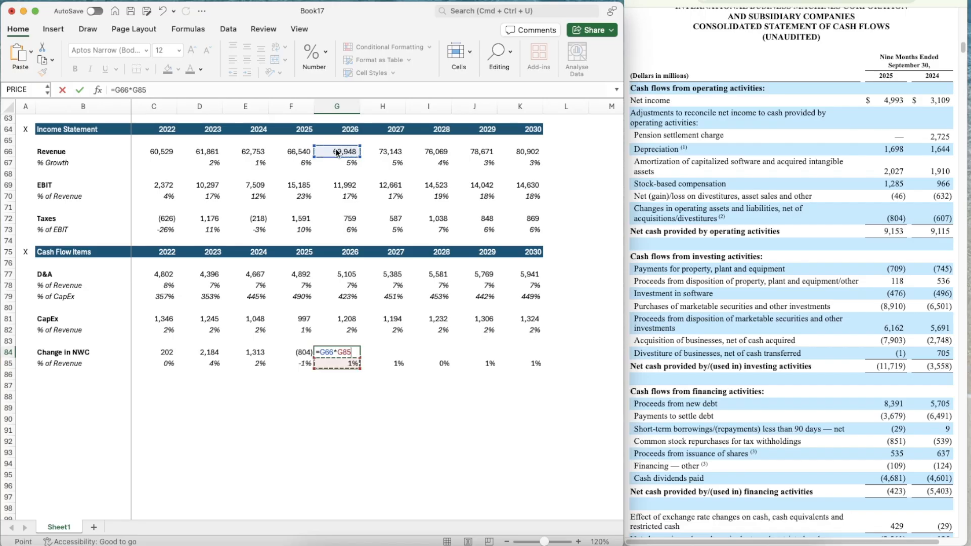
{"action": "key", "text": "shift+Tab"}
Copy the Change in NWC projection formula from G84 across to K84, through 2030
{"action": "key", "text": "Right"}
{"action": "key", "text": "super+c"}
{"action": "key", "text": "shift+Right"}
{"action": "key", "text": "shift+Right"}
{"action": "key", "text": "shift+Right"}
{"action": "key", "text": "shift+Right"}
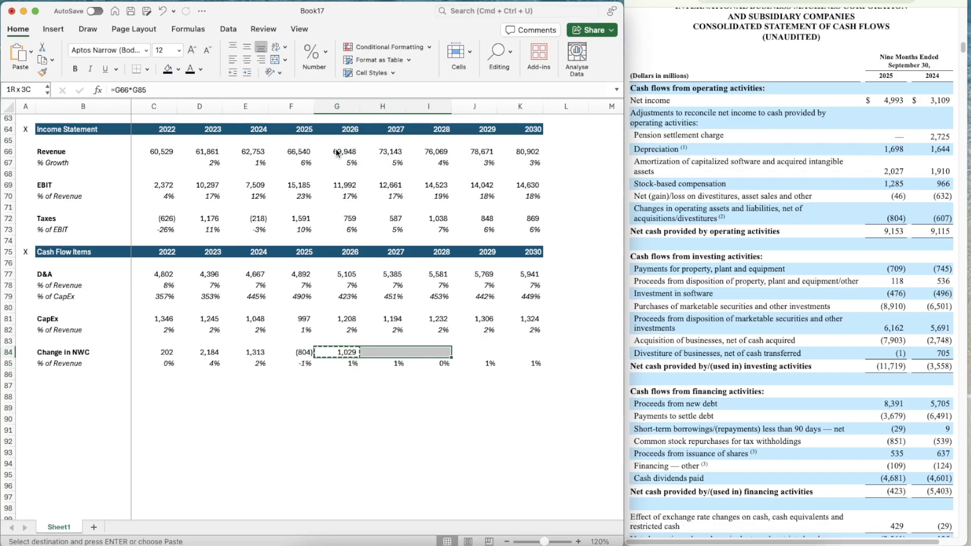
{"action": "key", "text": "Return"}
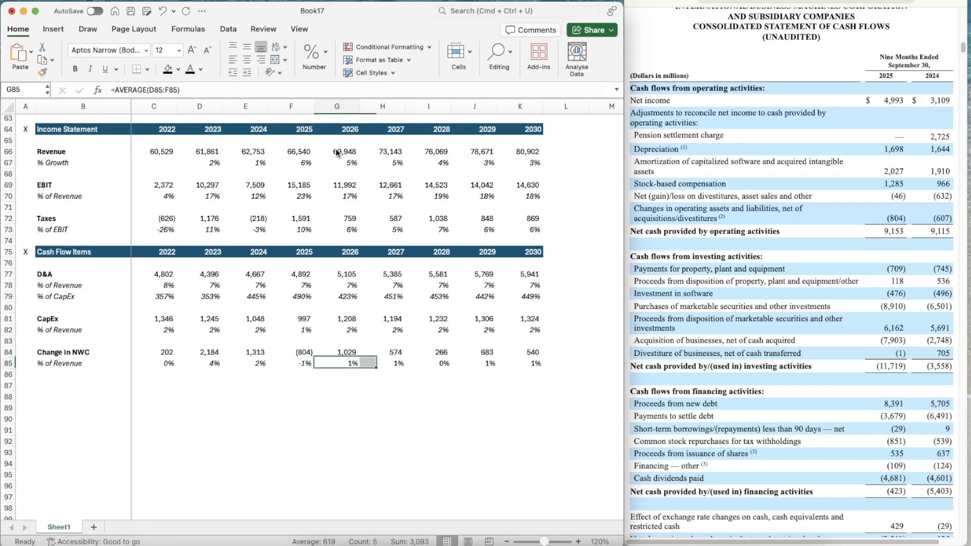
Copy the entire Cash Flow Items header row 75 to row 87, below the Change in NWC section
{"action": "key", "text": "Down"}
{"action": "key", "text": "Down"}
{"action": "key", "text": "Down"}
{"action": "scroll", "coordinate": [409, 388], "scroll_direction": "down", "scroll_amount": 3}
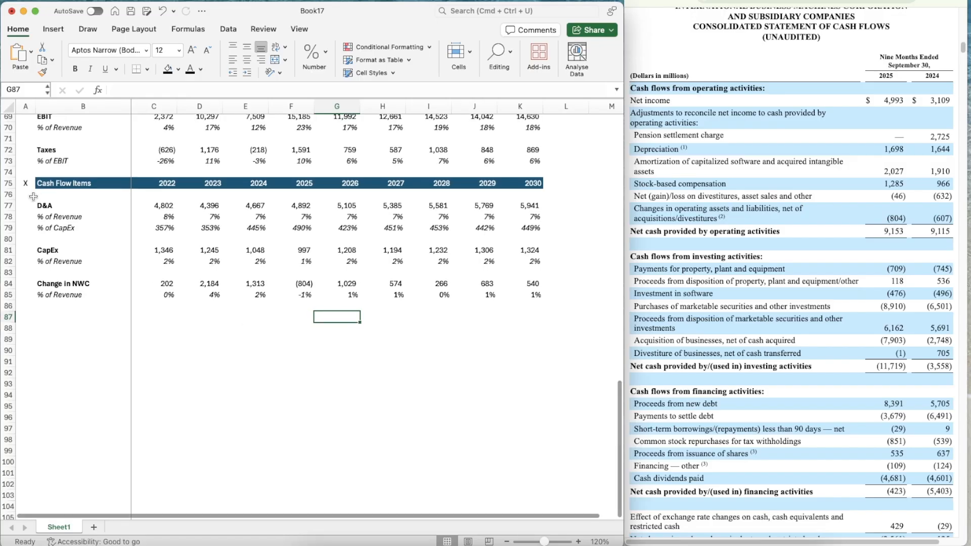
{"action": "left_click", "coordinate": [10, 183]}
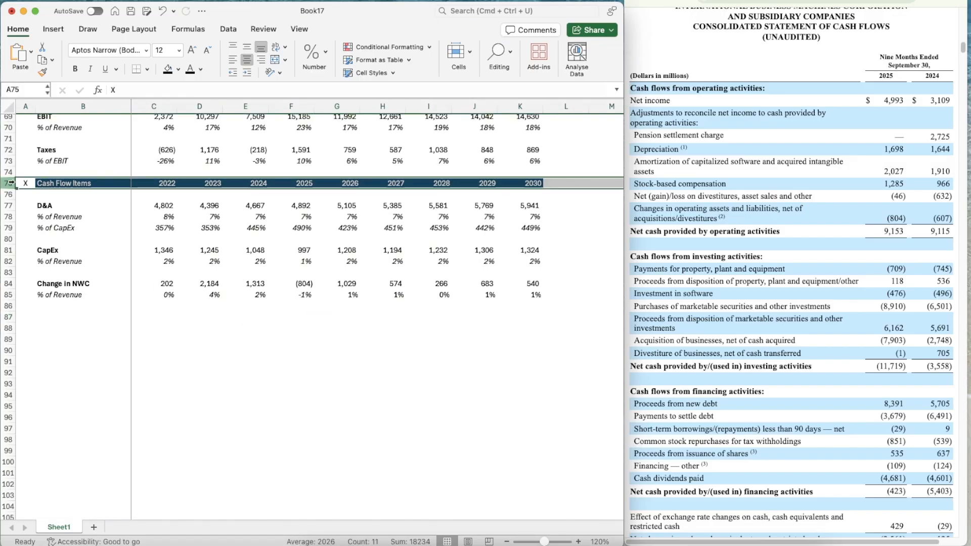
{"action": "key", "text": "super+c"}
{"action": "key", "text": "Down"}
{"action": "key", "text": "Down"}
{"action": "key", "text": "Down"}
{"action": "key", "text": "Down"}
{"action": "key", "text": "Down"}
{"action": "key", "text": "Down"}
{"action": "key", "text": "Down"}
{"action": "key", "text": "Down"}
{"action": "key", "text": "Down"}
{"action": "key", "text": "Down"}
{"action": "key", "text": "Down"}
{"action": "key", "text": "Down"}
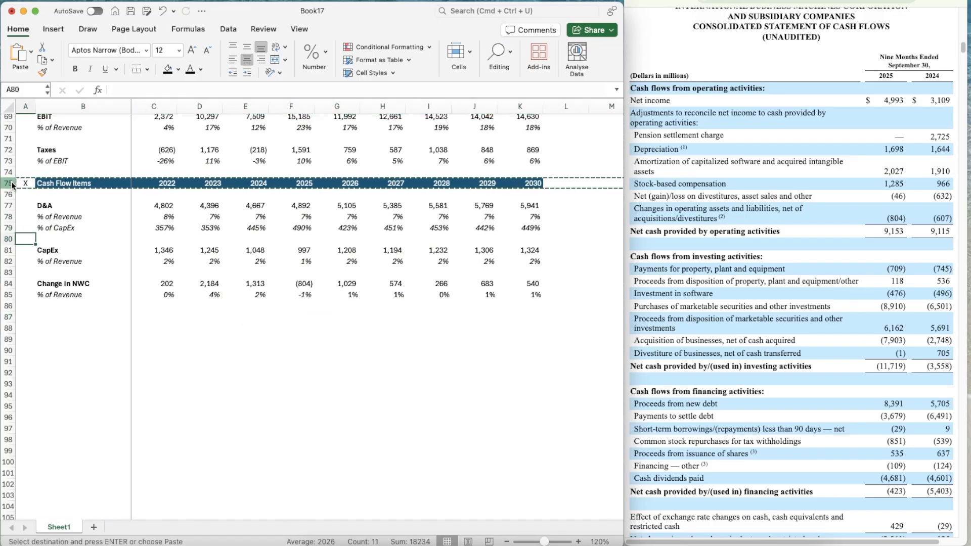
{"action": "key", "text": "super+v"}
Rename the copied section header in B87 as DCF
{"action": "key", "text": "Right"}
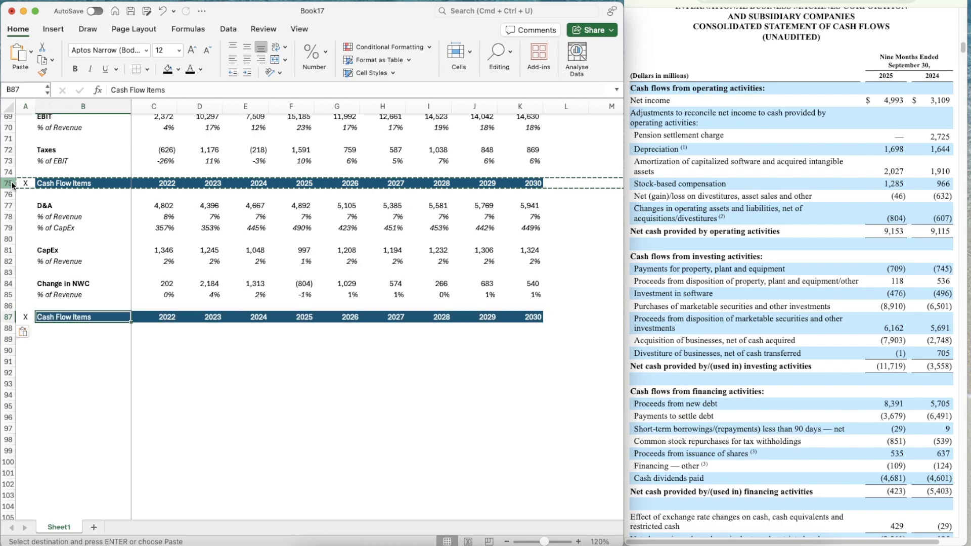
{"action": "type", "text": "DCF"}
{"action": "key", "text": "Return"}
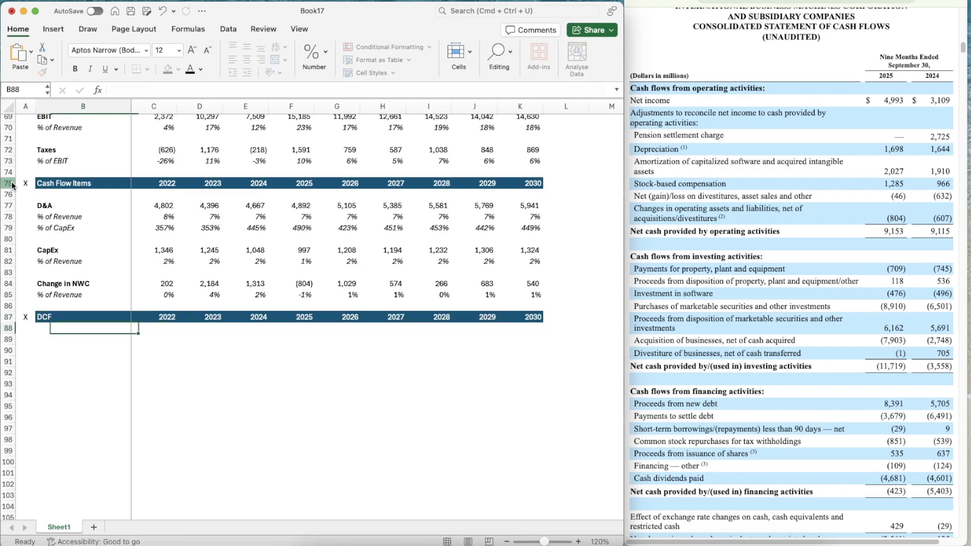
Add a bold Revenue label in B89 under the DCF header
{"action": "key", "text": "Down"}
{"action": "scroll", "coordinate": [91, 314], "scroll_direction": "down", "scroll_amount": 5}
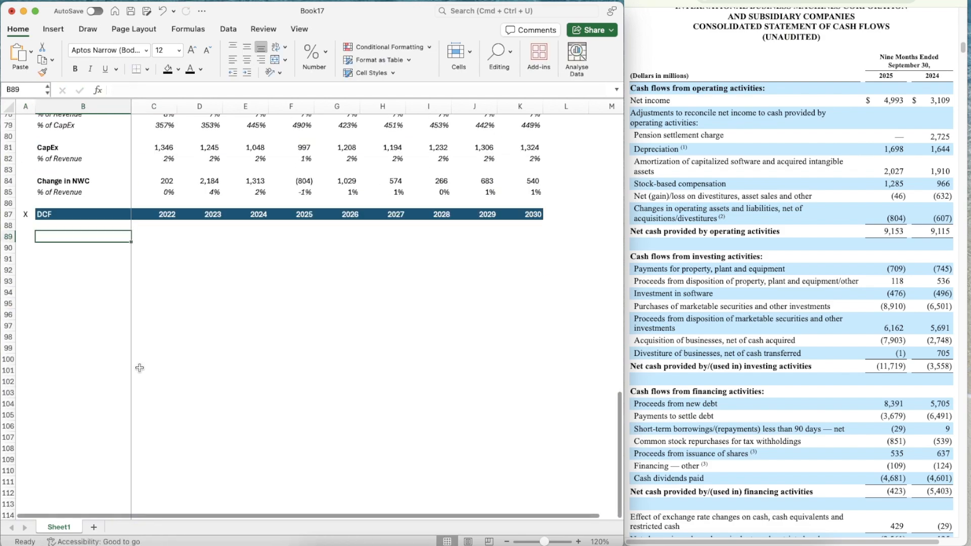
{"action": "type", "text": "Revenue"}
{"action": "key", "text": "ctrl+Return"}
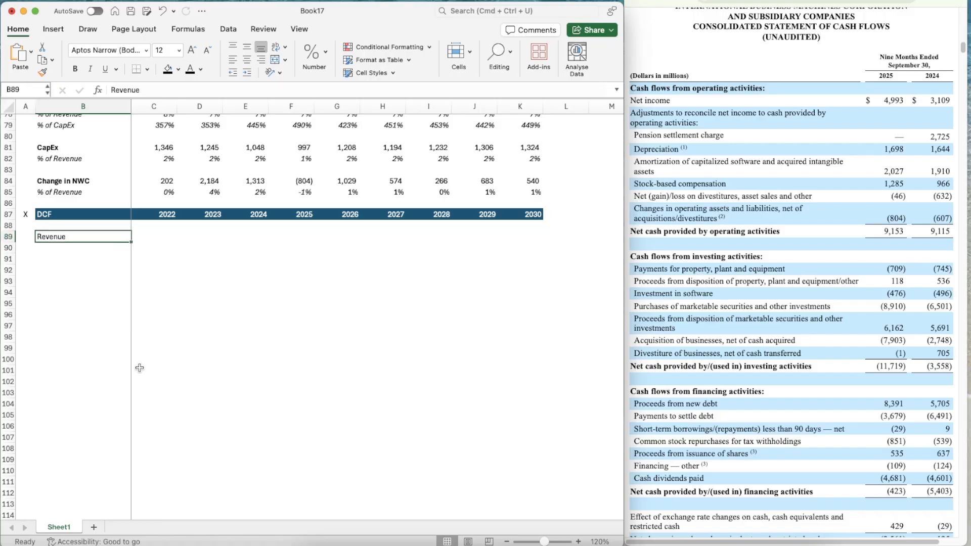
{"action": "key", "text": "super+b"}
{"action": "key", "text": "Down"}
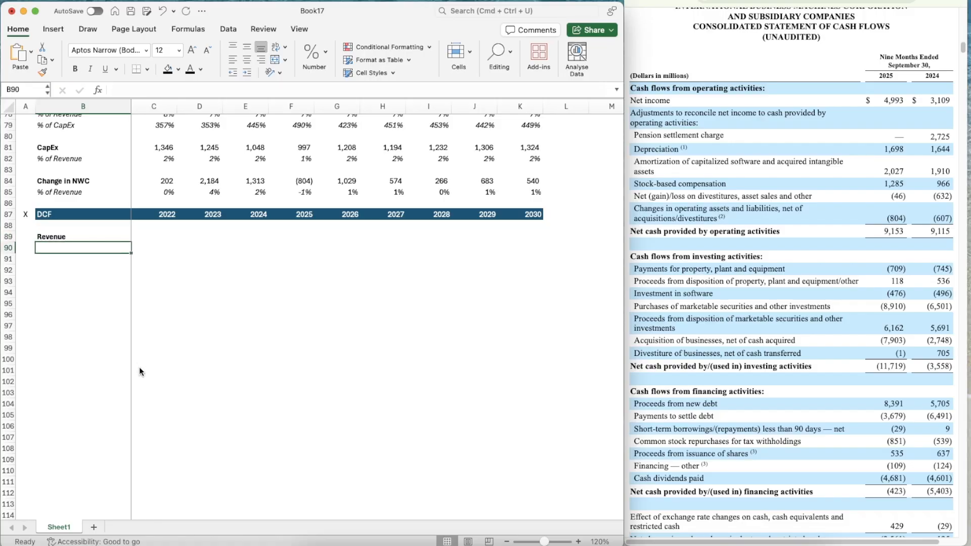
Add an italic % Growth label in B90 below the DCF Revenue label
{"action": "type", "text": "% of Revenue"}
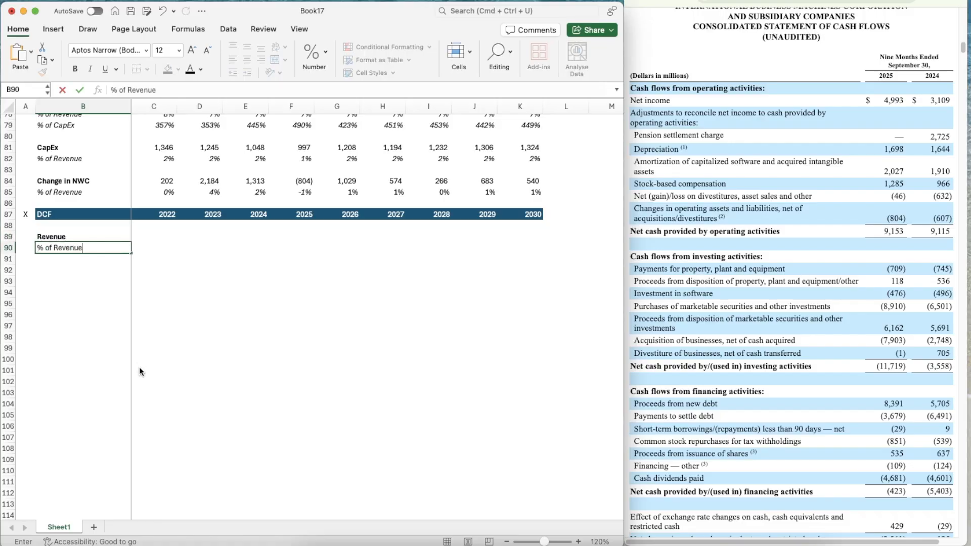
{"action": "key", "text": "ctrl+Return"}
{"action": "type", "text": "% Growth"}
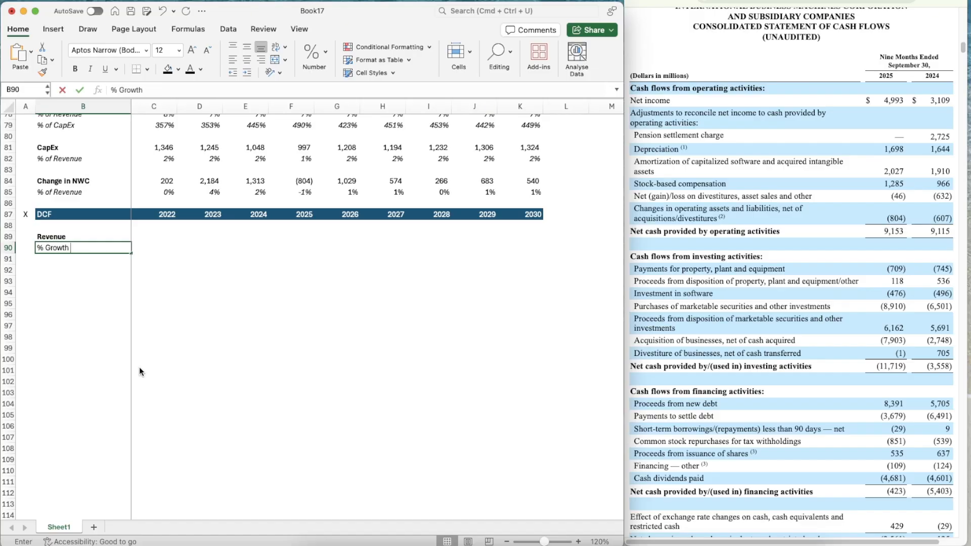
{"action": "key", "text": "ctrl+Return"}
{"action": "key", "text": "shift+space"}
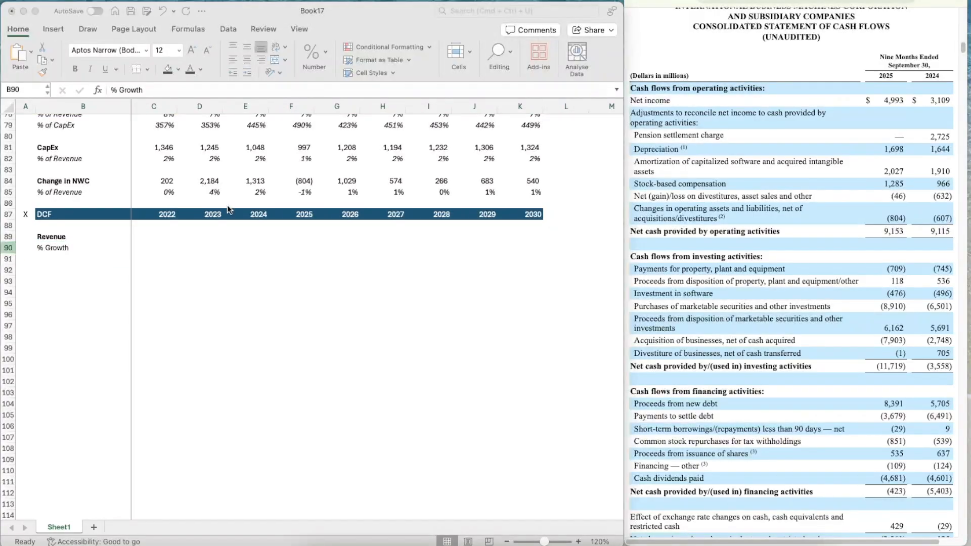
{"action": "left_click", "coordinate": [63, 249]}
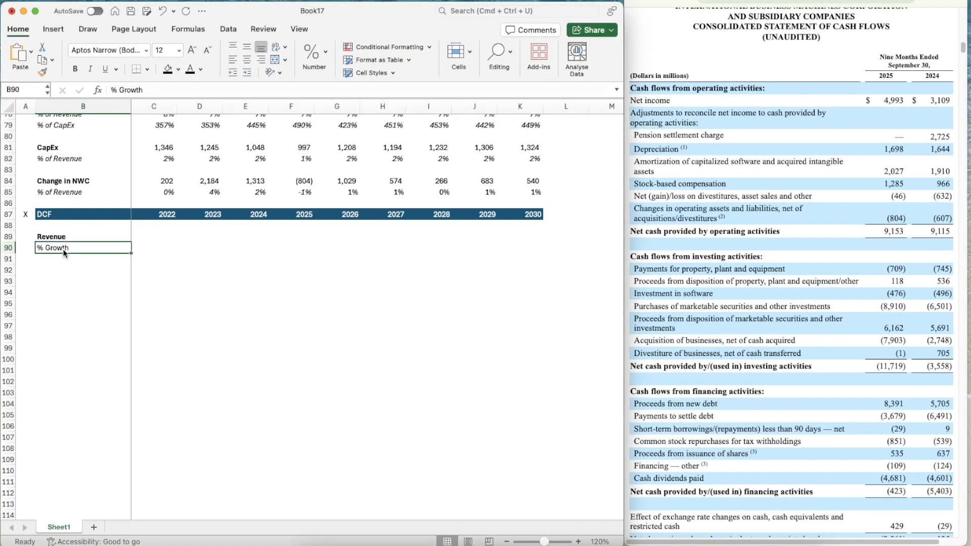
{"action": "key", "text": "cmd+i"}
Link the 2022 DCF revenue in C89 to the income statement revenue with =C66
{"action": "key", "text": "Right"}
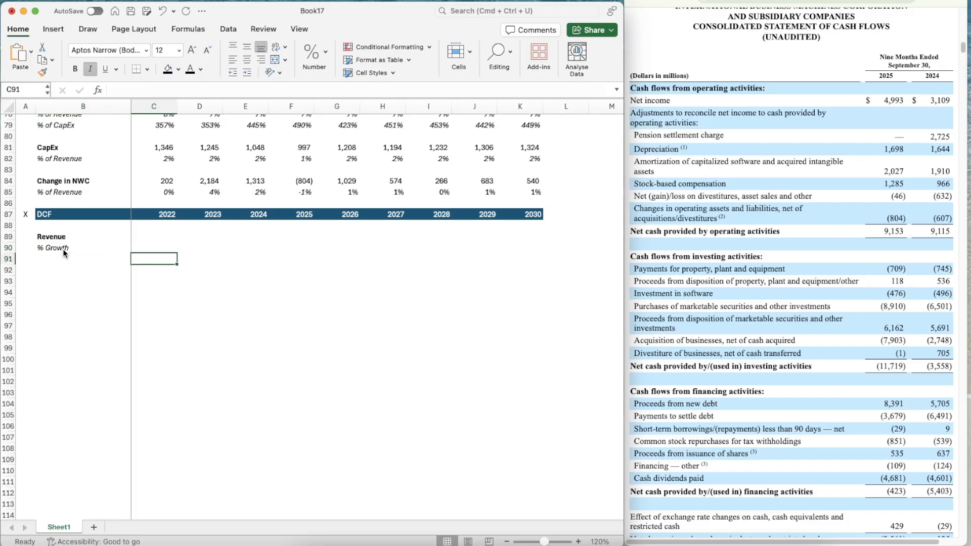
{"action": "key", "text": "Up"}
{"action": "type", "text": "="}
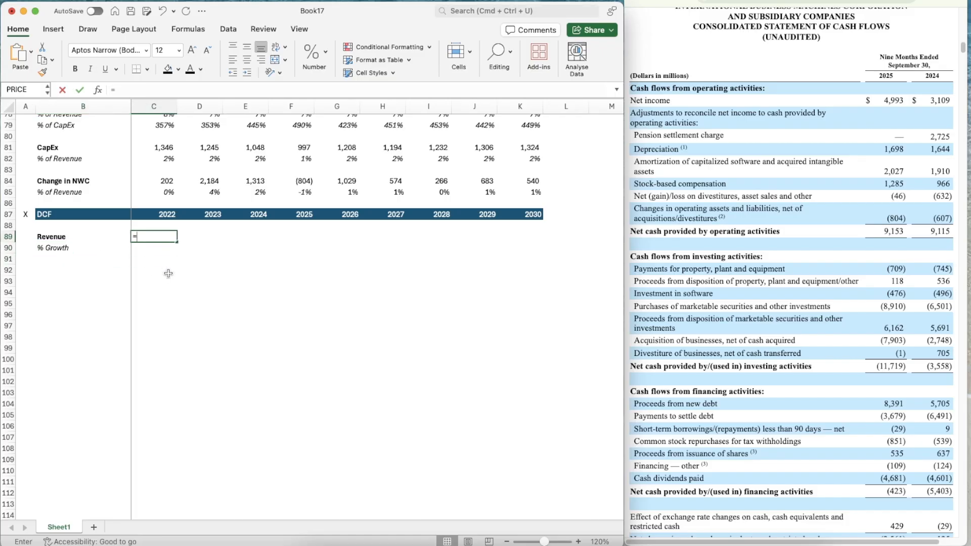
{"action": "scroll", "coordinate": [192, 203], "scroll_direction": "up", "scroll_amount": 5}
{"action": "scroll", "coordinate": [192, 203], "scroll_direction": "up", "scroll_amount": 3}
{"action": "left_click", "coordinate": [153, 245]}
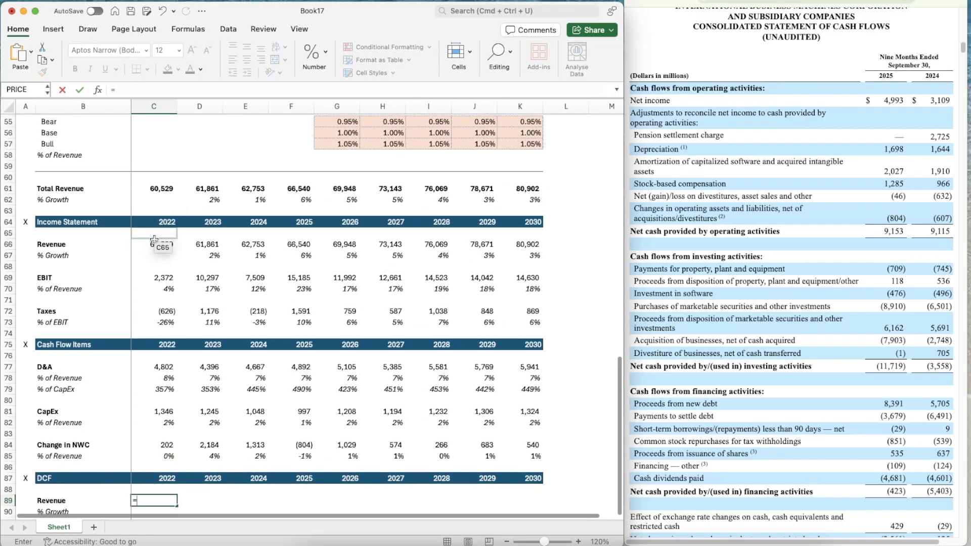
{"action": "key", "text": "cmd+Return"}
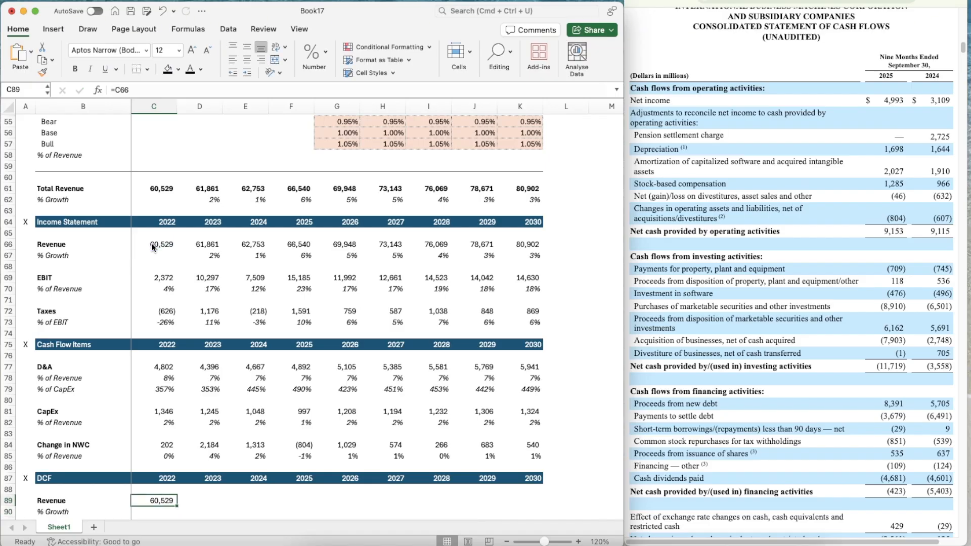
Copy the revenue link from C89 across to K89, through 2030
{"action": "key", "text": "cmd+c"}
{"action": "key", "text": "shift+Right"}
{"action": "key", "text": "shift+Right"}
{"action": "key", "text": "shift+Right"}
{"action": "key", "text": "shift+Right"}
{"action": "key", "text": "shift+Right"}
{"action": "key", "text": "shift+Right"}
{"action": "key", "text": "shift+Right"}
{"action": "key", "text": "shift+Right"}
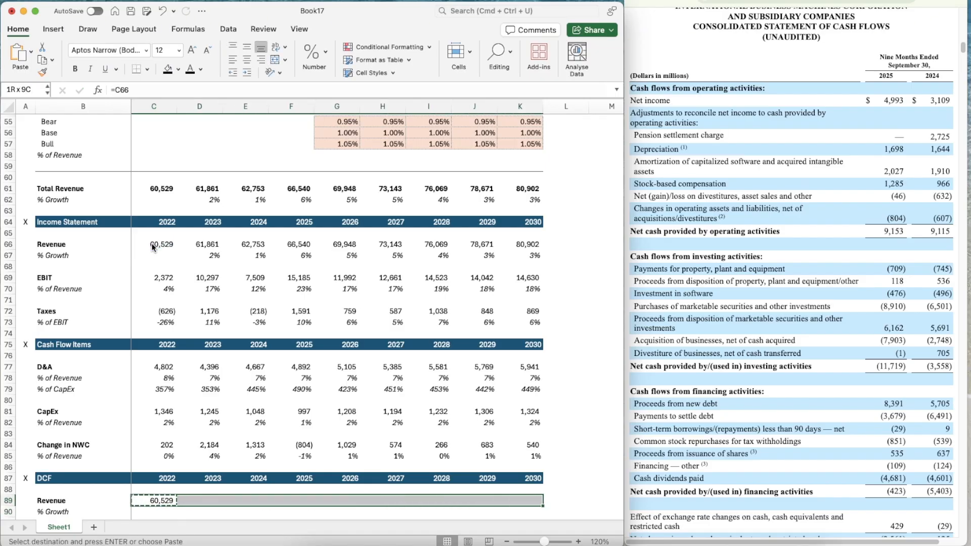
{"action": "key", "text": "cmd+v"}
Calculate the 2023 DCF revenue growth in D90 with =D89/C89-1
{"action": "scroll", "coordinate": [177, 284], "scroll_direction": "down", "scroll_amount": 4}
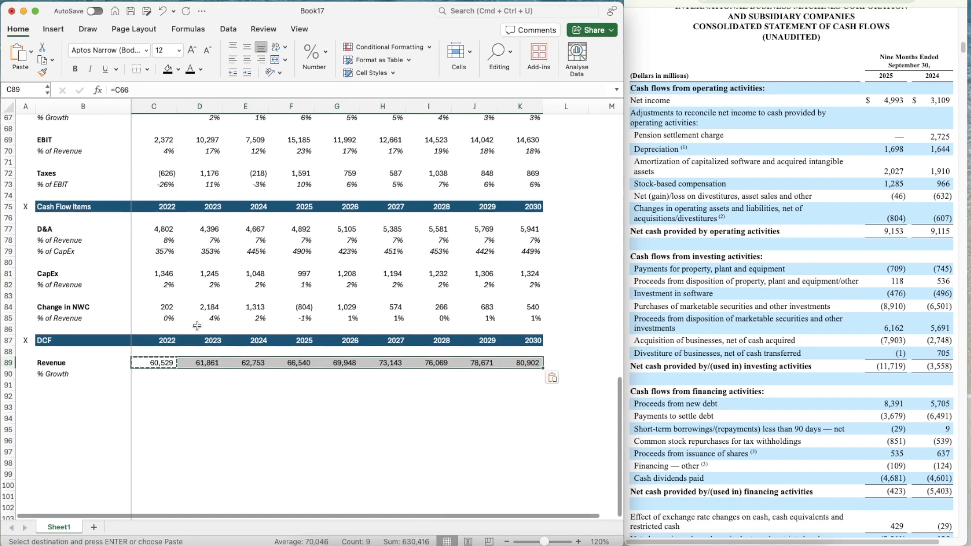
{"action": "left_click", "coordinate": [200, 373]}
{"action": "type", "text": "="}
{"action": "key", "text": "Up"}
{"action": "type", "text": "/"}
{"action": "key", "text": "Up"}
{"action": "key", "text": "Left"}
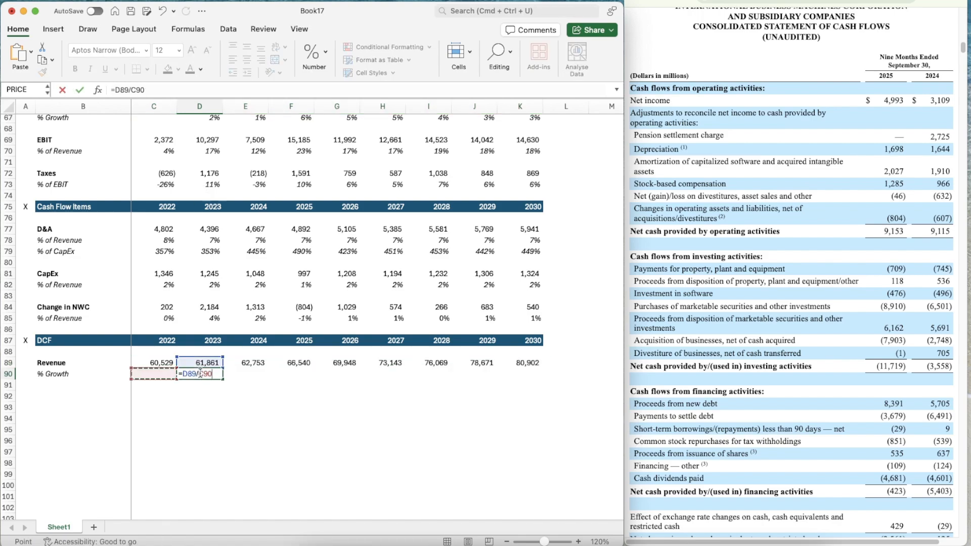
{"action": "type", "text": "-1"}
{"action": "key", "text": "Return"}
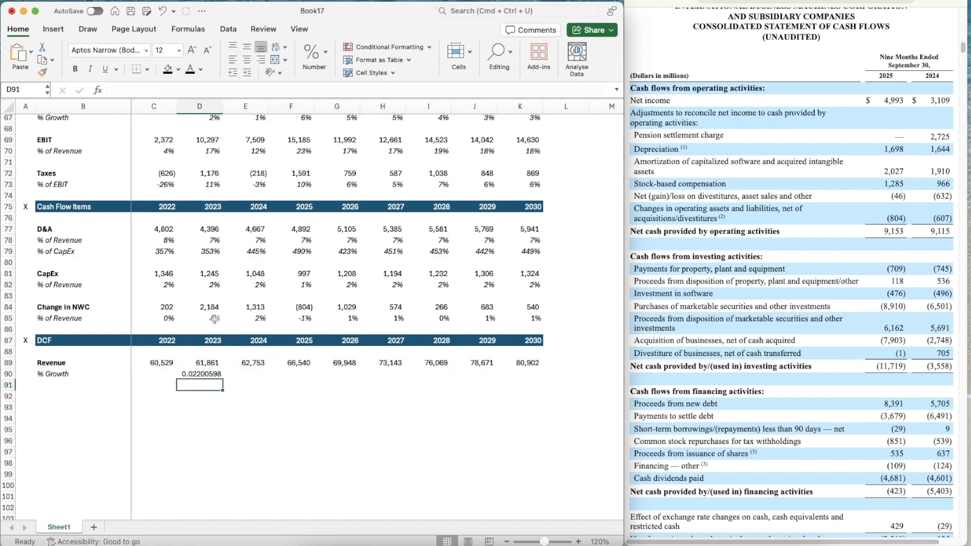
Copy the italic percentage format of D85 onto the 2023 growth cell D90
{"action": "left_click", "coordinate": [215, 319]}
{"action": "key", "text": "super+shift+c"}
{"action": "left_click", "coordinate": [201, 373]}
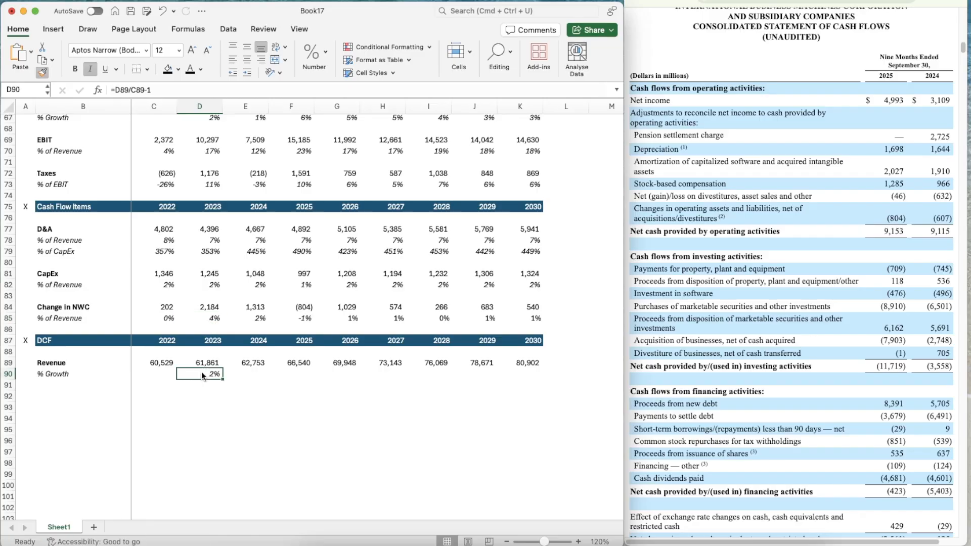
Copy the revenue growth formula from D90 across to K90, through 2030
{"action": "key", "text": "super+c"}
{"action": "key", "text": "shift+Right"}
{"action": "key", "text": "shift+Right"}
{"action": "key", "text": "shift+Right"}
{"action": "key", "text": "shift+Right"}
{"action": "key", "text": "shift+Right"}
{"action": "key", "text": "shift+Right"}
{"action": "key", "text": "shift+Right"}
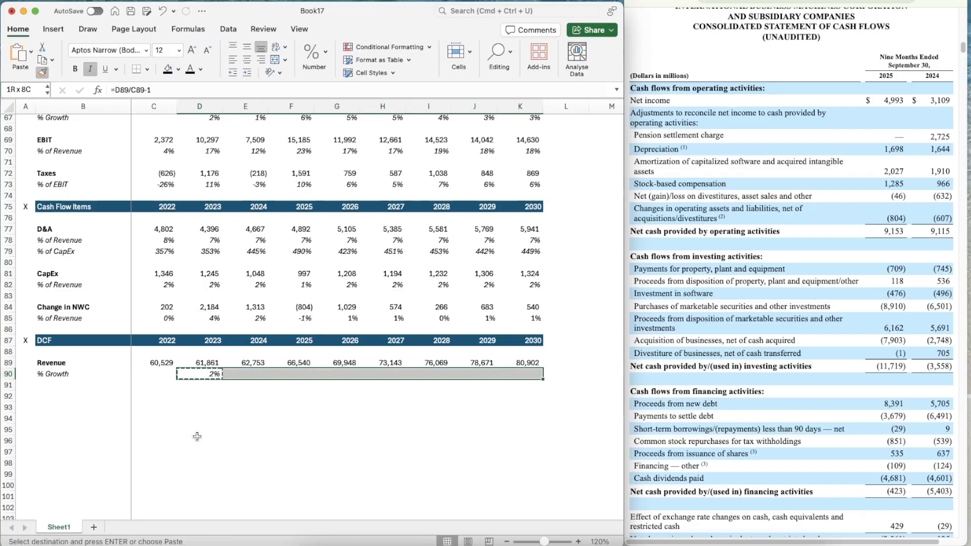
{"action": "key", "text": "super+v"}
Link the label in B92 to the EBIT assumption label with =B16
{"action": "key", "text": "Down"}
{"action": "key", "text": "Down"}
{"action": "key", "text": "Left"}
{"action": "key", "text": "Left"}
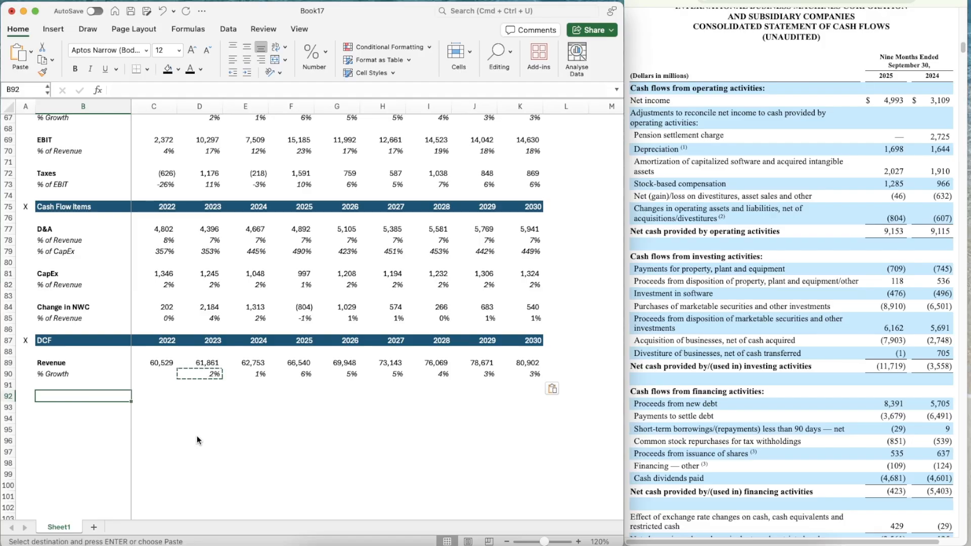
{"action": "type", "text": "="}
{"action": "scroll", "coordinate": [132, 255], "scroll_direction": "up", "scroll_amount": 20}
{"action": "left_click", "coordinate": [52, 214]}
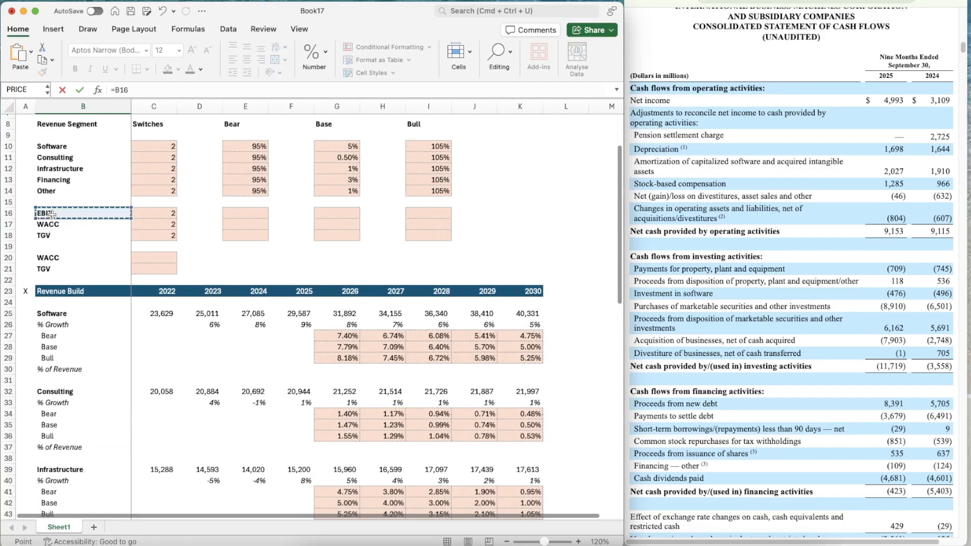
{"action": "key", "text": "Return"}
Make the EBIT label in B92 bold and go to C93
{"action": "scroll", "coordinate": [198, 392], "scroll_direction": "down", "scroll_amount": 4}
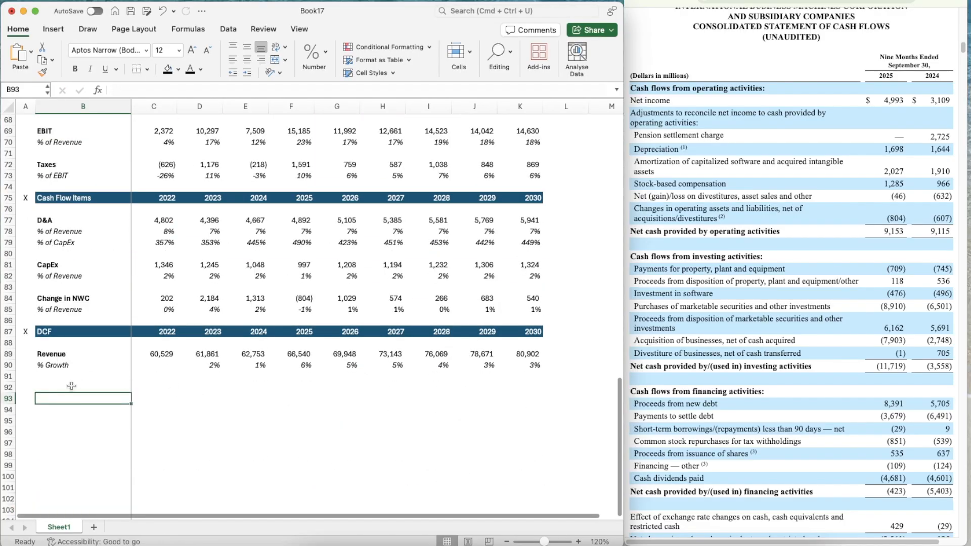
{"action": "left_click", "coordinate": [67, 389]}
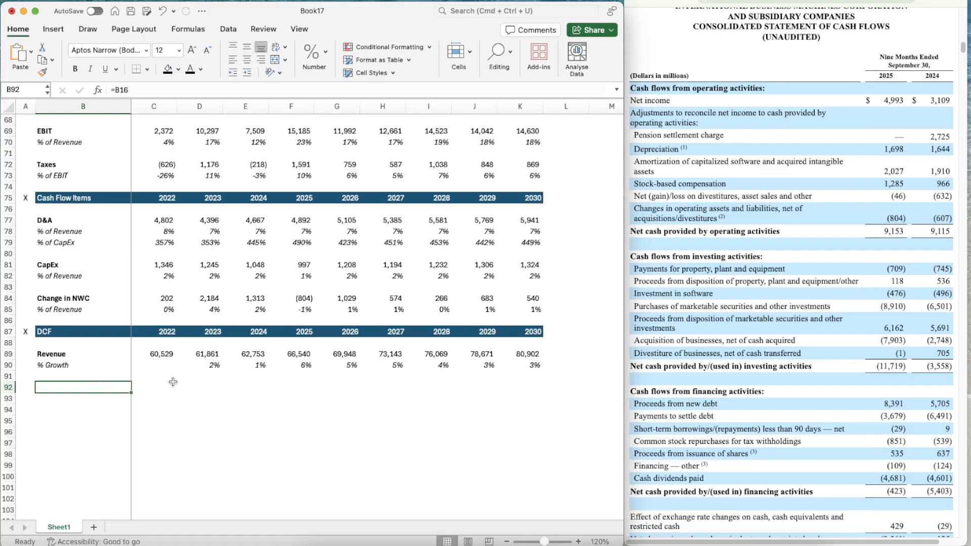
{"action": "left_click", "coordinate": [51, 381]}
{"action": "left_click", "coordinate": [51, 384]}
{"action": "key", "text": "super+b"}
{"action": "key", "text": "Right"}
{"action": "key", "text": "Down"}
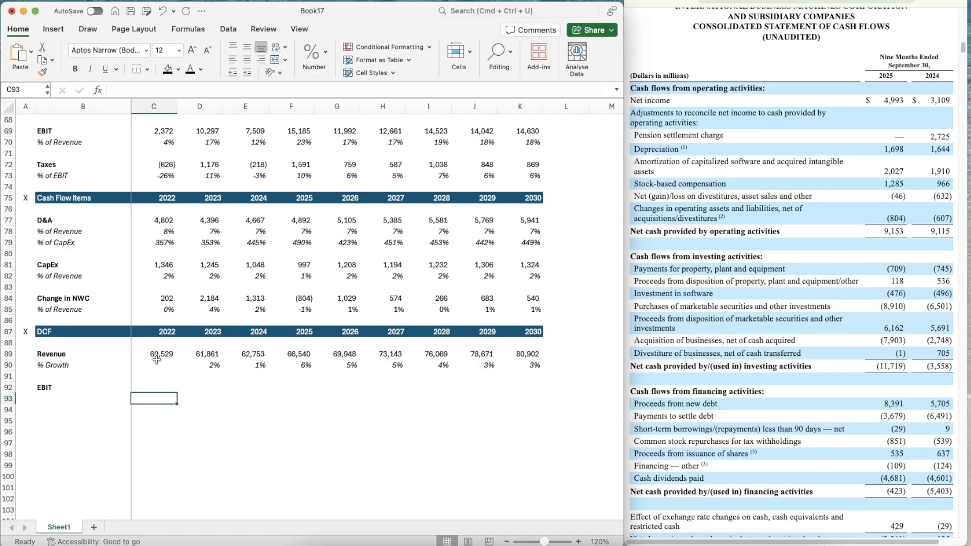
Add an italic "% of Revenue" label in B93 beneath the DCF's EBIT label
{"action": "key", "text": "Left"}
{"action": "scroll", "coordinate": [157, 359], "scroll_direction": "down", "scroll_amount": 3}
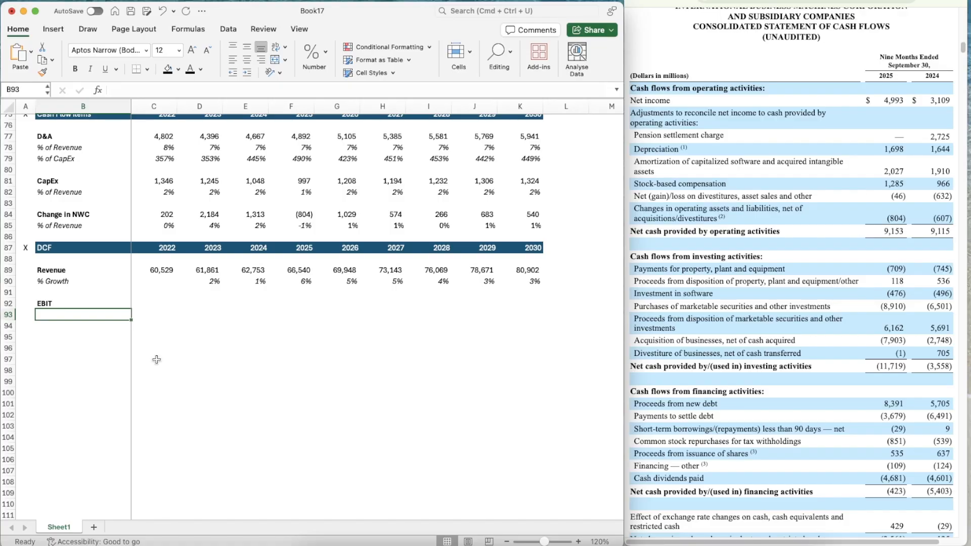
{"action": "type", "text": "=%"}
{"action": "key", "text": "BackSpace"}
{"action": "key", "text": "BackSpace"}
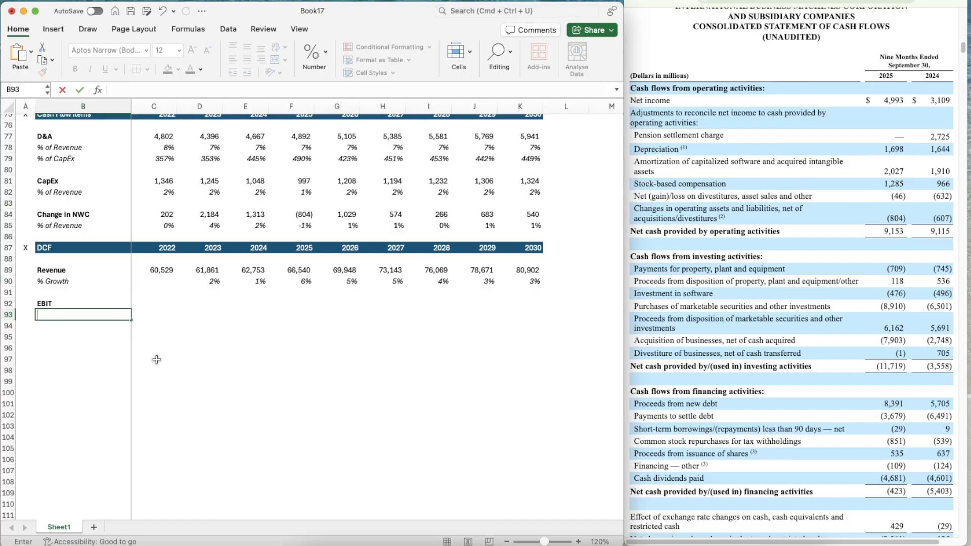
{"action": "type", "text": "% of Revenue"}
{"action": "key", "text": "Return"}
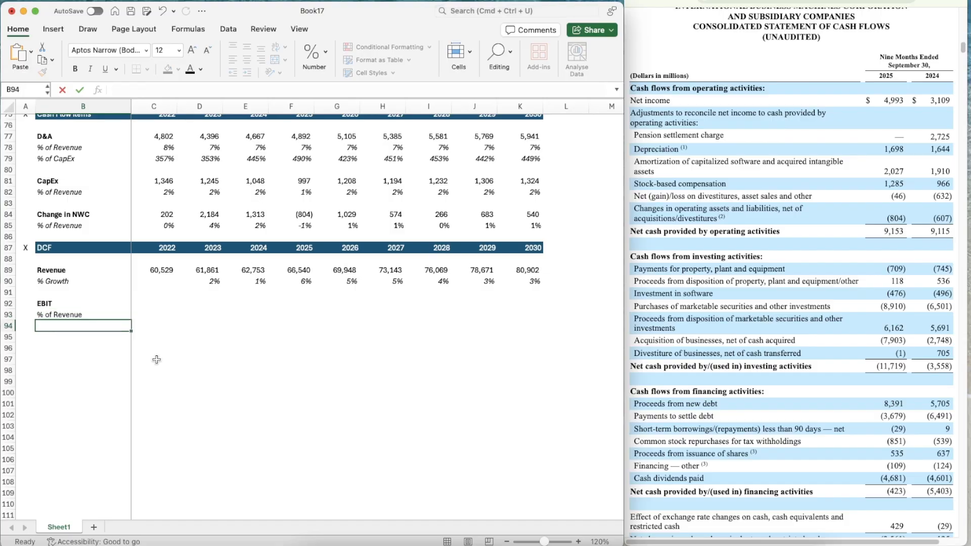
{"action": "key", "text": "Up"}
{"action": "key", "text": "super+i"}
Link the 2022 DCF EBIT in C92 to the income statement's EBIT with =C69
{"action": "key", "text": "Up"}
{"action": "key", "text": "Right"}
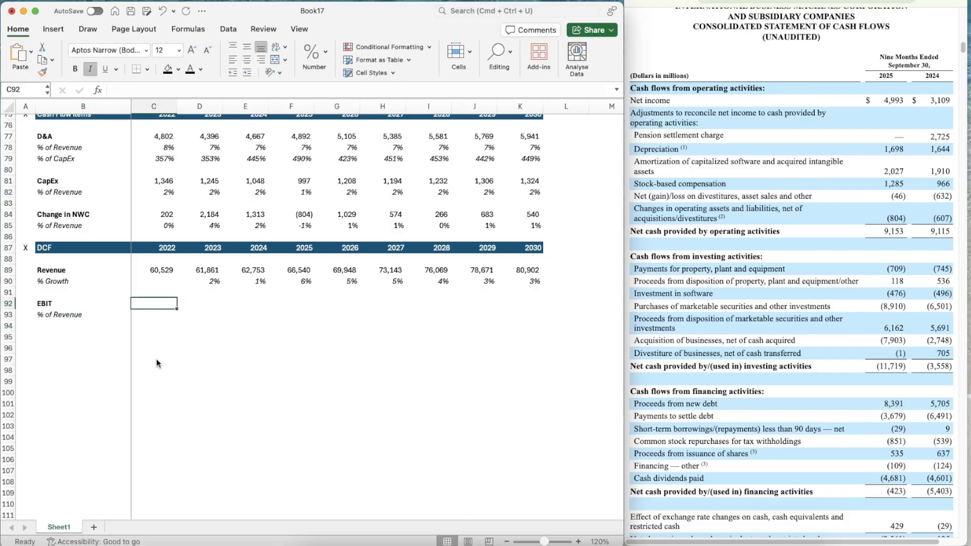
{"action": "type", "text": "="}
{"action": "scroll", "coordinate": [211, 209], "scroll_direction": "up", "scroll_amount": 4}
{"action": "scroll", "coordinate": [212, 209], "scroll_direction": "up", "scroll_amount": 1}
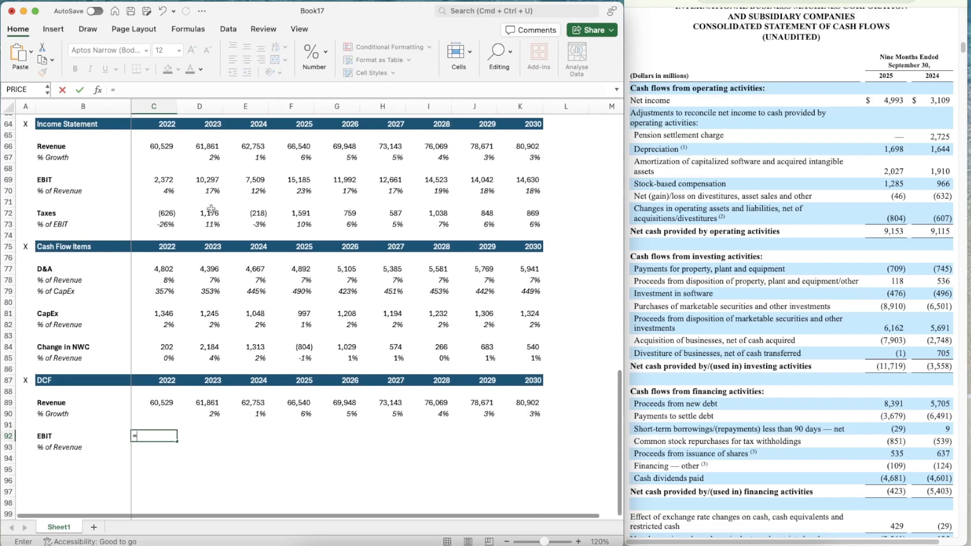
{"action": "left_click", "coordinate": [154, 181]}
{"action": "key", "text": "Return"}
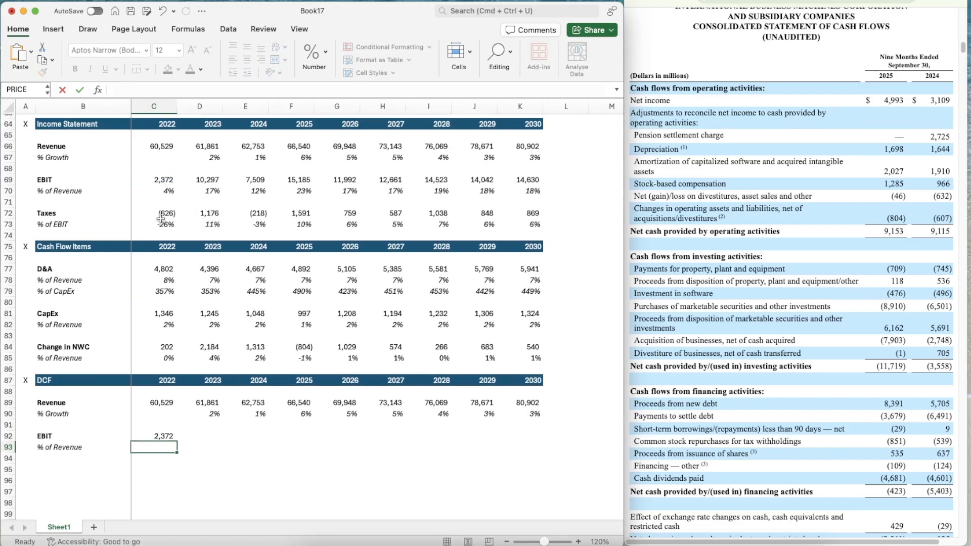
Copy the EBIT link from C92 across to F92, through 2025
{"action": "scroll", "coordinate": [239, 339], "scroll_direction": "down", "scroll_amount": 5}
{"action": "key", "text": "Up"}
{"action": "key", "text": "super+c"}
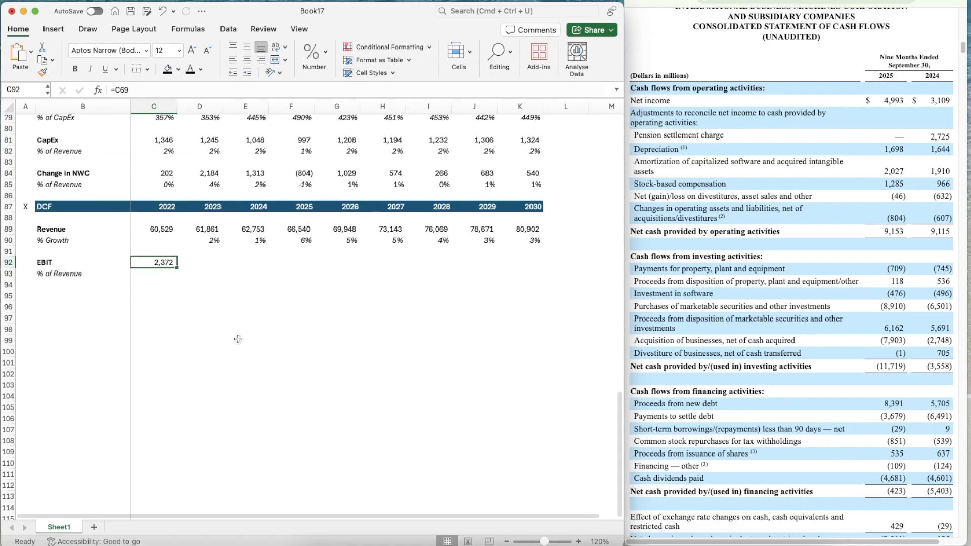
{"action": "key", "text": "shift+Right"}
{"action": "key", "text": "shift+Right"}
{"action": "key", "text": "shift+Right"}
{"action": "key", "text": "super+v"}
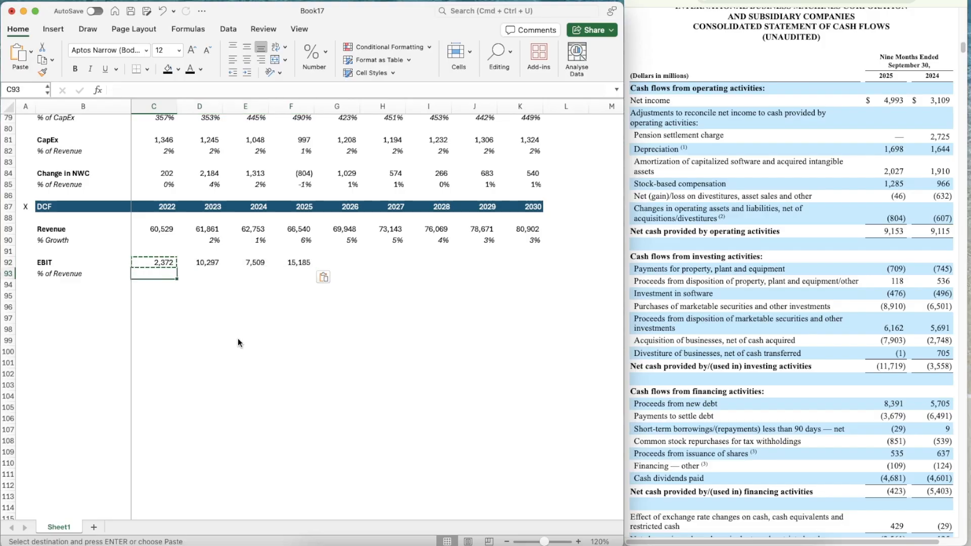
Calculate 2022 EBIT as a percentage of revenue in C93 with =C92/C89
{"action": "key", "text": "Down"}
{"action": "type", "text": "="}
{"action": "key", "text": "Up"}
{"action": "type", "text": "/"}
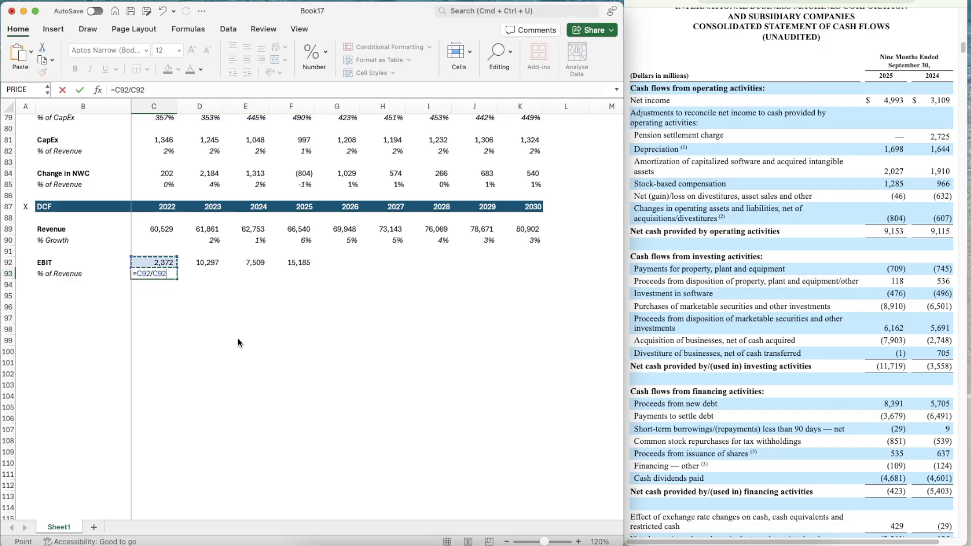
{"action": "key", "text": "Up"}
{"action": "key", "text": "Up"}
{"action": "key", "text": "Up"}
{"action": "key", "text": "Up"}
{"action": "key", "text": "Return"}
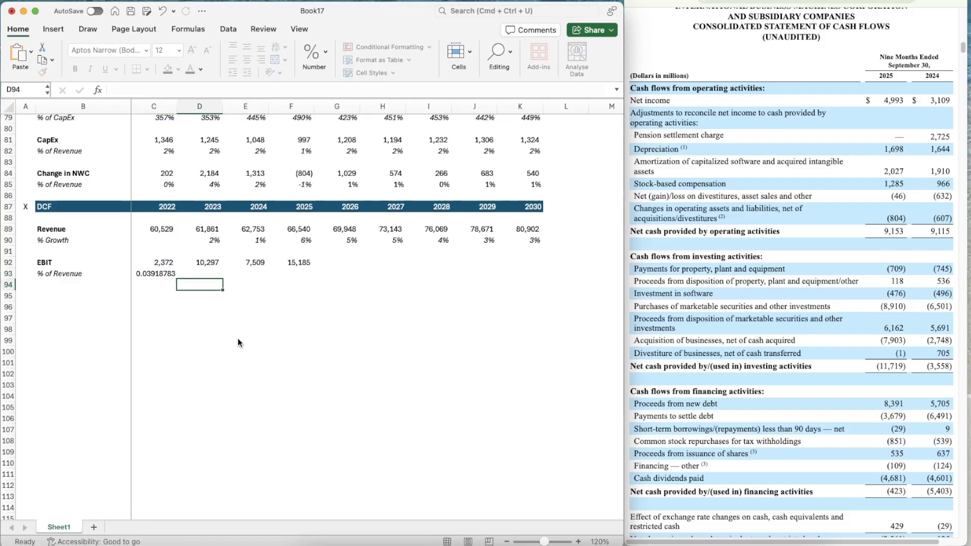
Copy the italic percentage format of D90 onto the EBIT margin cell C93
{"action": "key", "text": "Up"}
{"action": "left_click", "coordinate": [203, 236]}
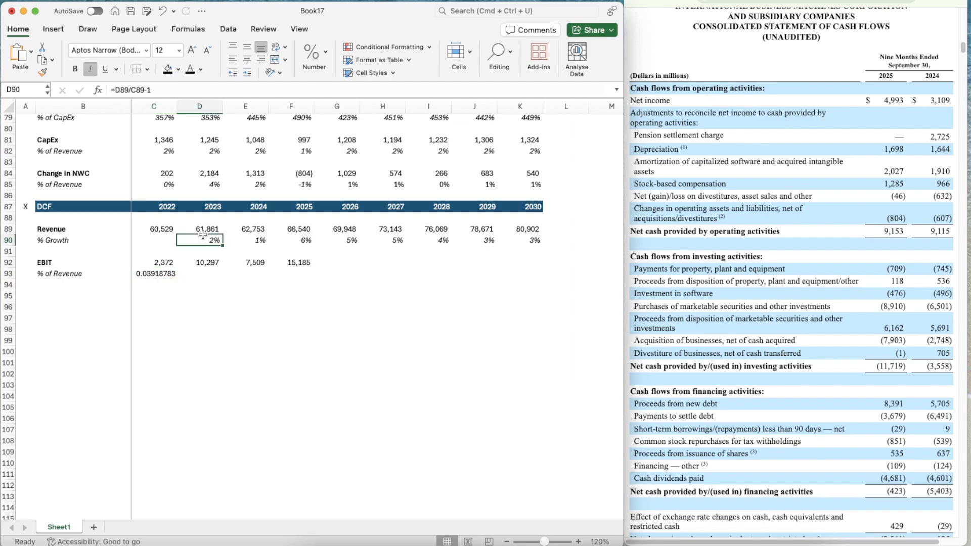
{"action": "key", "text": "super+shift+c"}
{"action": "left_click", "coordinate": [165, 273]}
Copy the EBIT margin formula from C93 across to F93, through 2025
{"action": "key", "text": "super+c"}
{"action": "key", "text": "shift+Right"}
{"action": "key", "text": "shift+Right"}
{"action": "key", "text": "shift+Right"}
{"action": "key", "text": "shift+Right"}
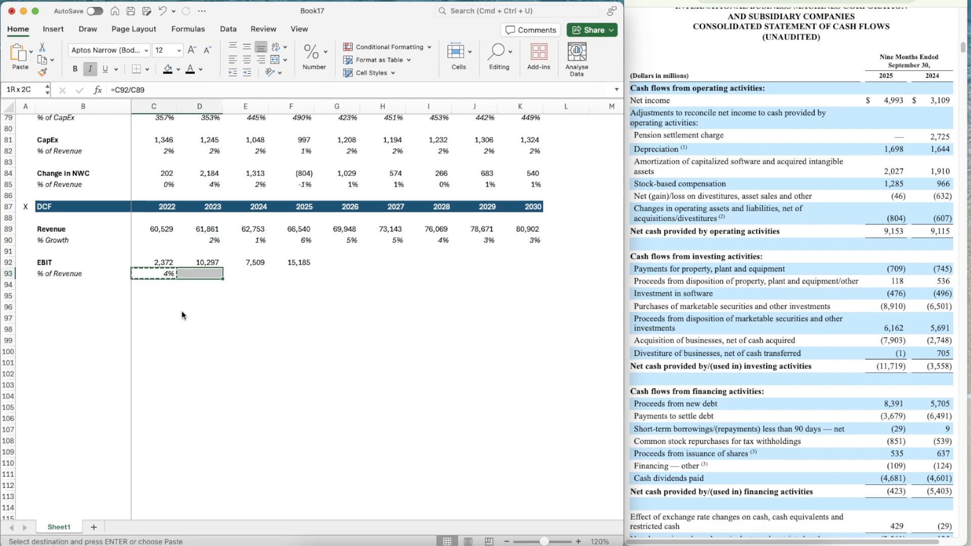
{"action": "key", "text": "shift+Left"}
{"action": "key", "text": "super+v"}
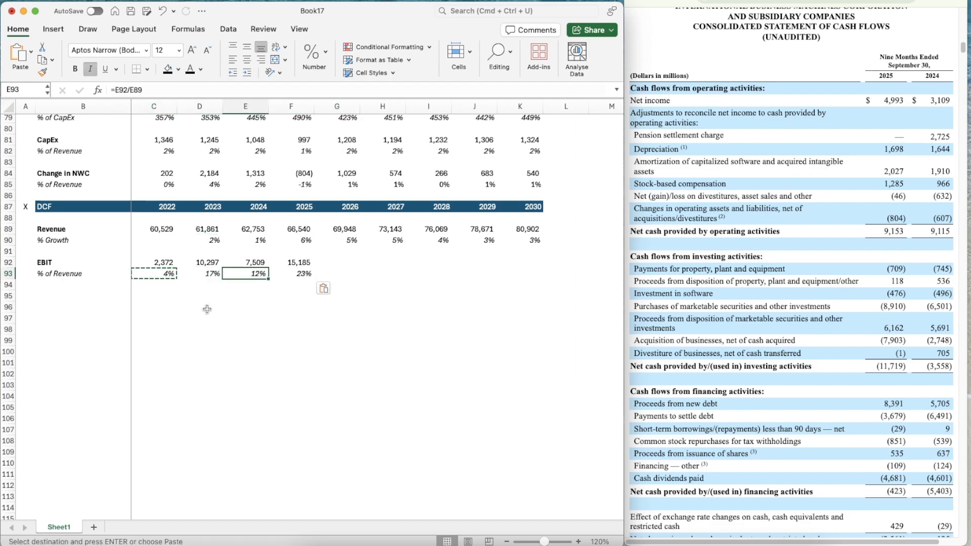
Copy the Bear, Base and Bull labels from B55:B57 into B94:B96 under the EBIT margin row
{"action": "left_click", "coordinate": [69, 269]}
{"action": "key", "text": "Down"}
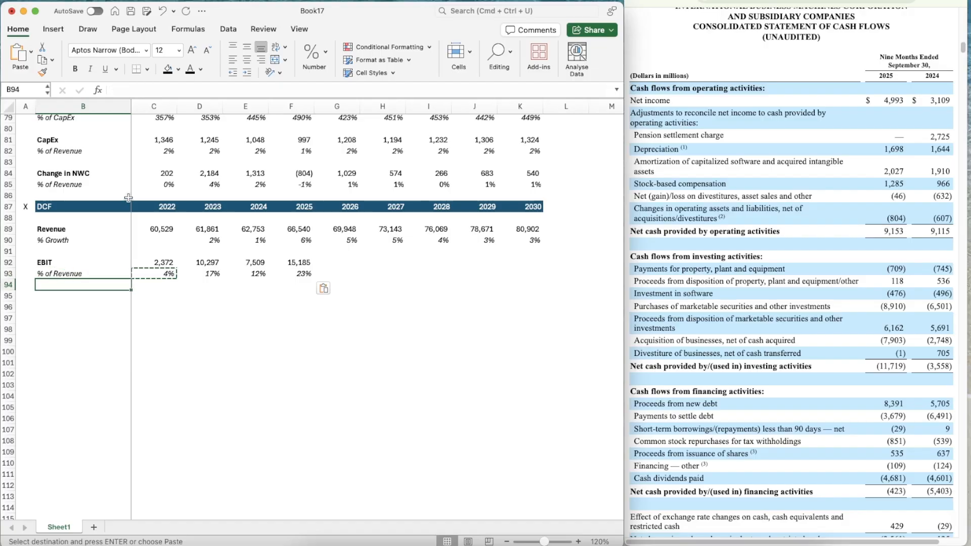
{"action": "scroll", "coordinate": [59, 194], "scroll_direction": "up", "scroll_amount": 10}
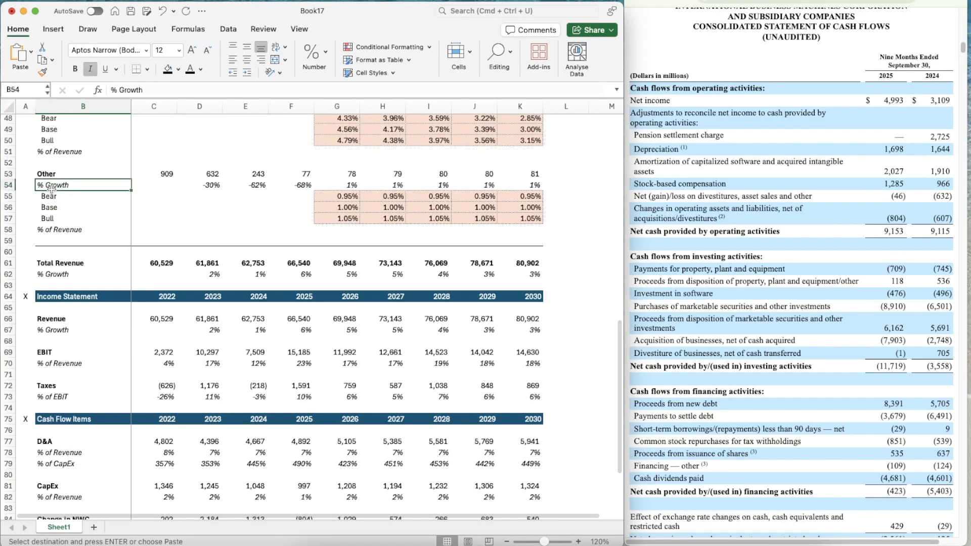
{"action": "left_click_drag", "start_coordinate": [51, 196], "coordinate": [55, 219]}
{"action": "key", "text": "super+c"}
{"action": "scroll", "coordinate": [62, 260], "scroll_direction": "down", "scroll_amount": 10}
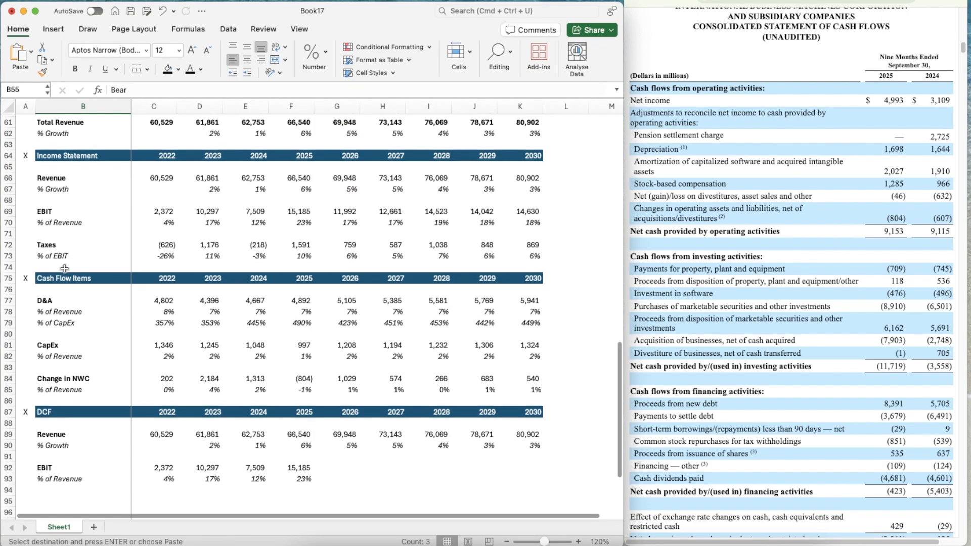
{"action": "left_click", "coordinate": [54, 305]}
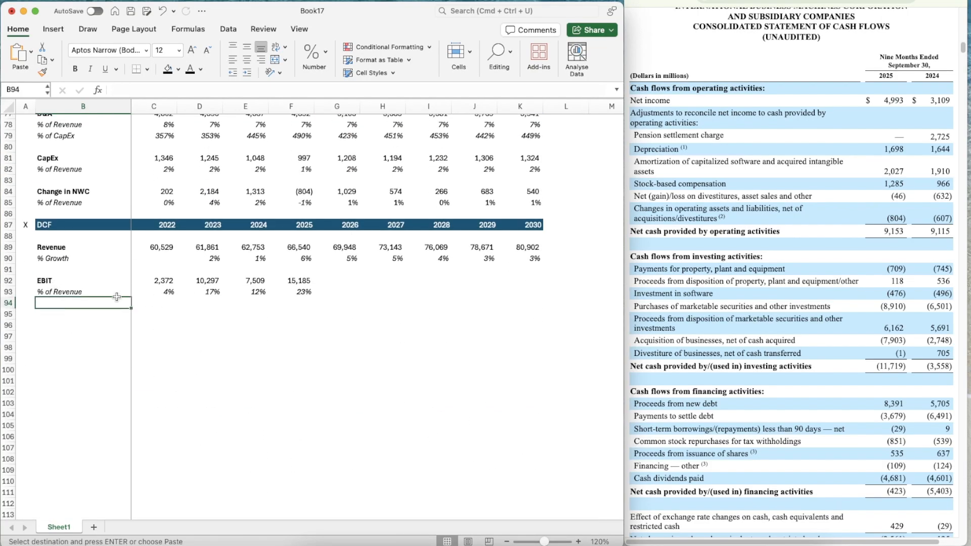
{"action": "key", "text": "super+v"}
Copy the Other segment's 2026–2030 scenario block G55:K57 into G94:K96 for the EBIT margin scenarios
{"action": "left_click", "coordinate": [354, 302]}
{"action": "scroll", "coordinate": [354, 302], "scroll_direction": "up", "scroll_amount": 11}
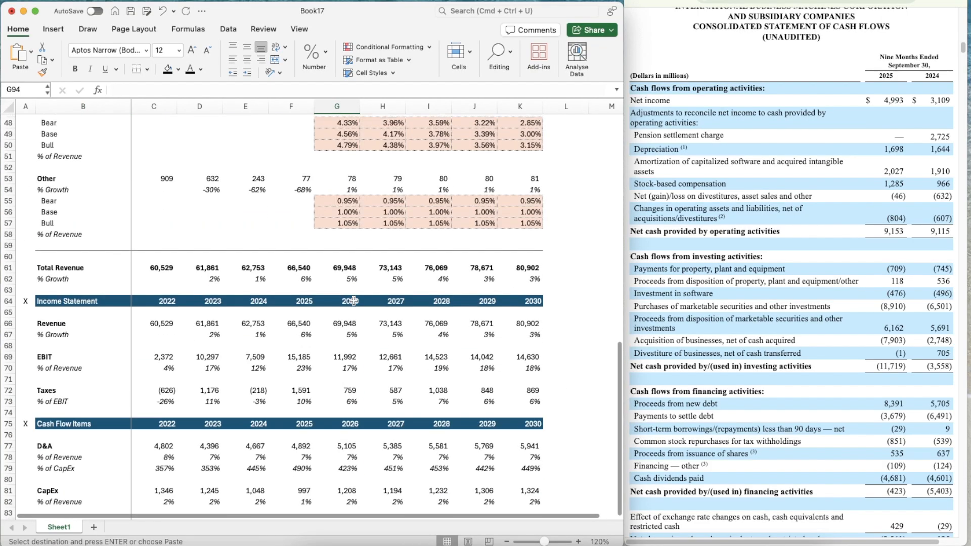
{"action": "left_click", "coordinate": [333, 233]}
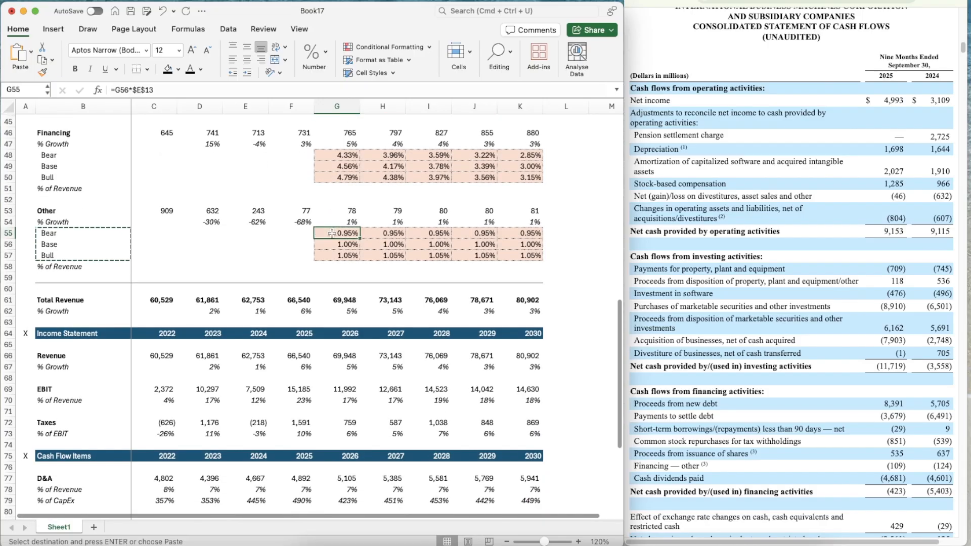
{"action": "key", "text": "shift+Down"}
{"action": "key", "text": "shift+Down"}
{"action": "key", "text": "shift+Down"}
{"action": "key", "text": "shift+Right"}
{"action": "key", "text": "shift+Up"}
{"action": "key", "text": "shift+Right"}
{"action": "key", "text": "shift+Right"}
{"action": "key", "text": "shift+Right"}
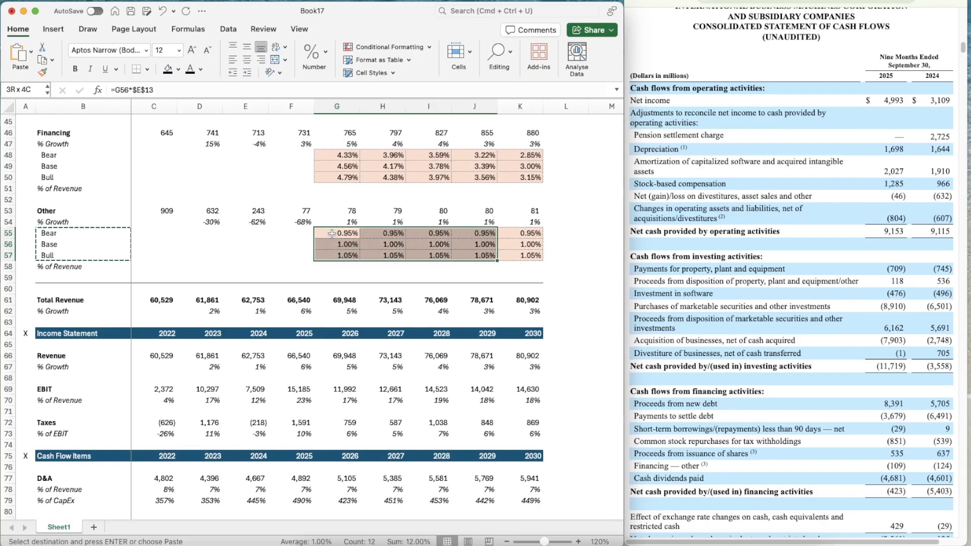
{"action": "scroll", "coordinate": [361, 333], "scroll_direction": "down", "scroll_amount": 9}
{"action": "scroll", "coordinate": [360, 333], "scroll_direction": "down", "scroll_amount": 6}
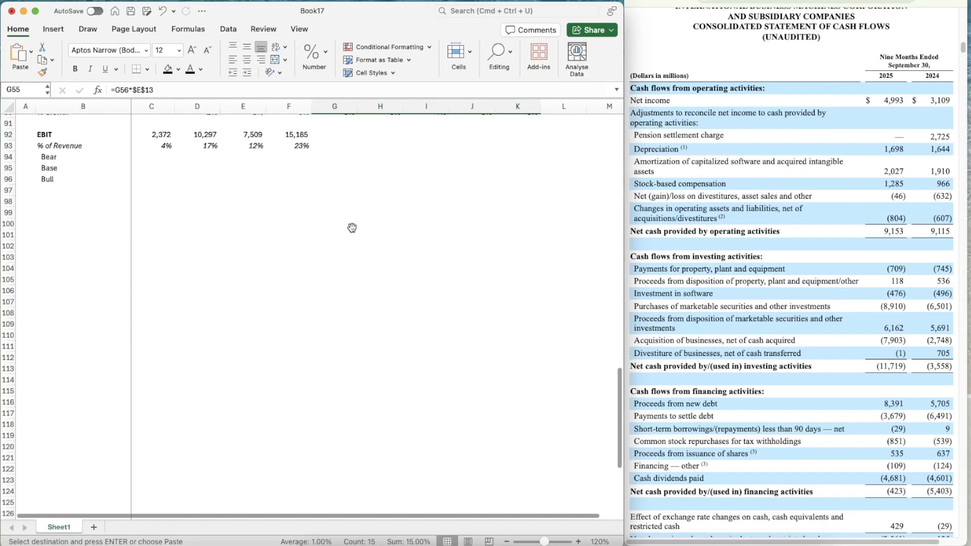
{"action": "left_click", "coordinate": [332, 160]}
{"action": "key", "text": "shift+Down"}
{"action": "key", "text": "shift+Down"}
{"action": "key", "text": "shift+Right"}
{"action": "key", "text": "shift+Right"}
{"action": "key", "text": "shift+Right"}
{"action": "key", "text": "shift+Right"}
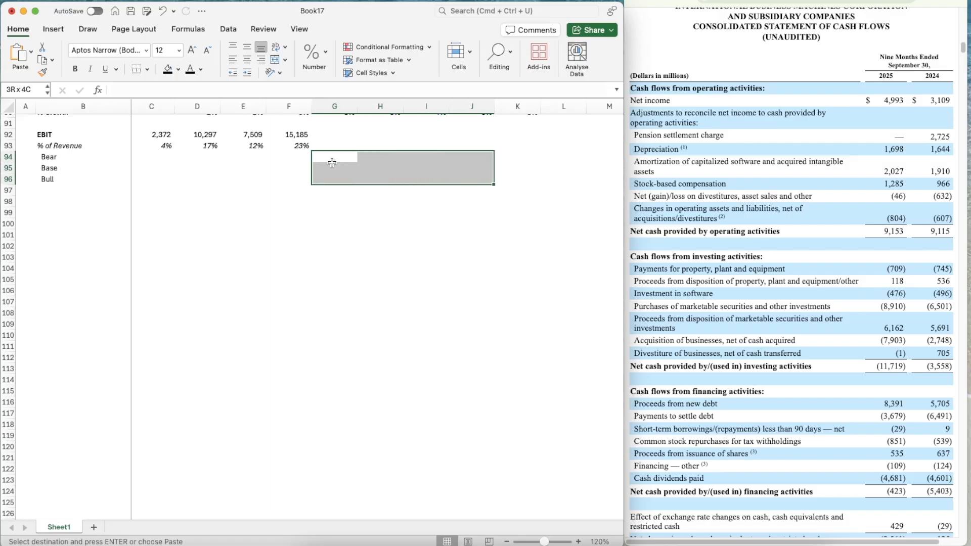
{"action": "scroll", "coordinate": [331, 162], "scroll_direction": "up", "scroll_amount": 2}
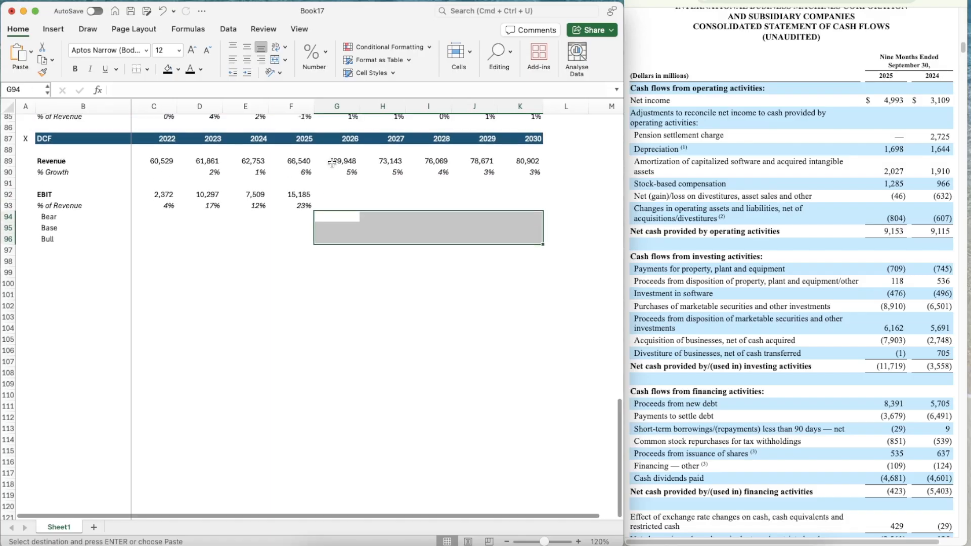
{"action": "key", "text": "cmd+v"}
{"action": "key", "text": "Return"}
Set the 2026 base EBIT margin in G95 to the average of the 2023–2025 margins, D93:F93
{"action": "type", "text": "=a"}
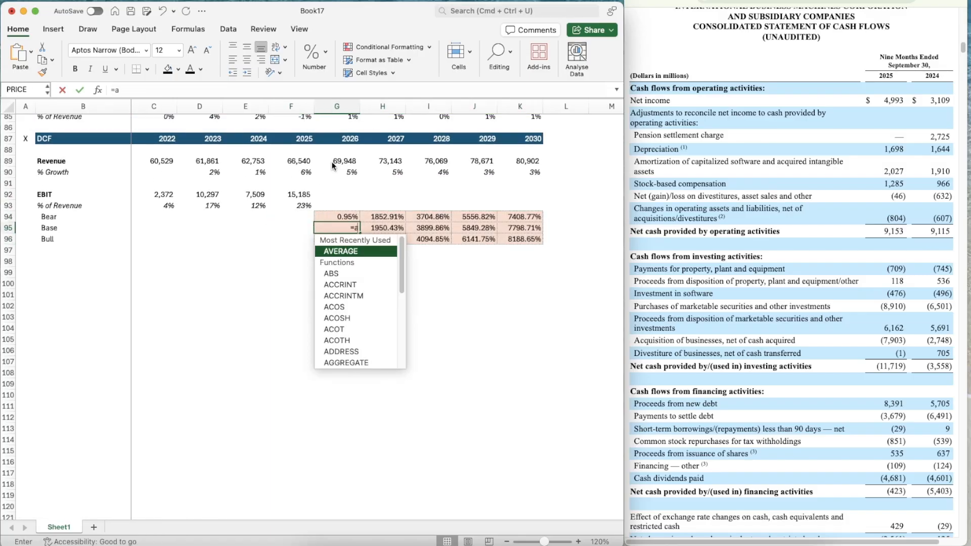
{"action": "type", "text": "ver"}
{"action": "key", "text": "Tab"}
{"action": "key", "text": "Left"}
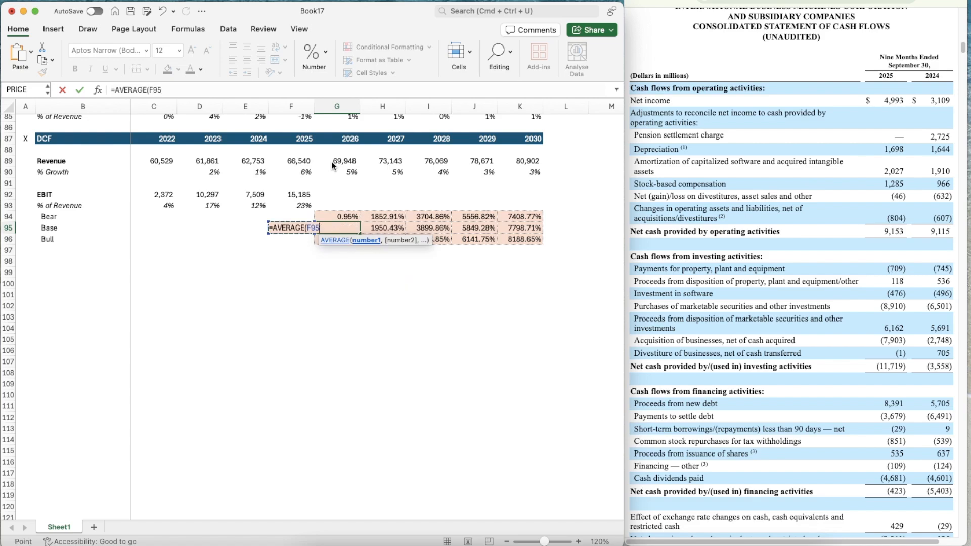
{"action": "key", "text": "Up"}
{"action": "key", "text": "Up"}
{"action": "key", "text": "shift+Left"}
{"action": "key", "text": "shift+Left"}
{"action": "key", "text": "Return"}
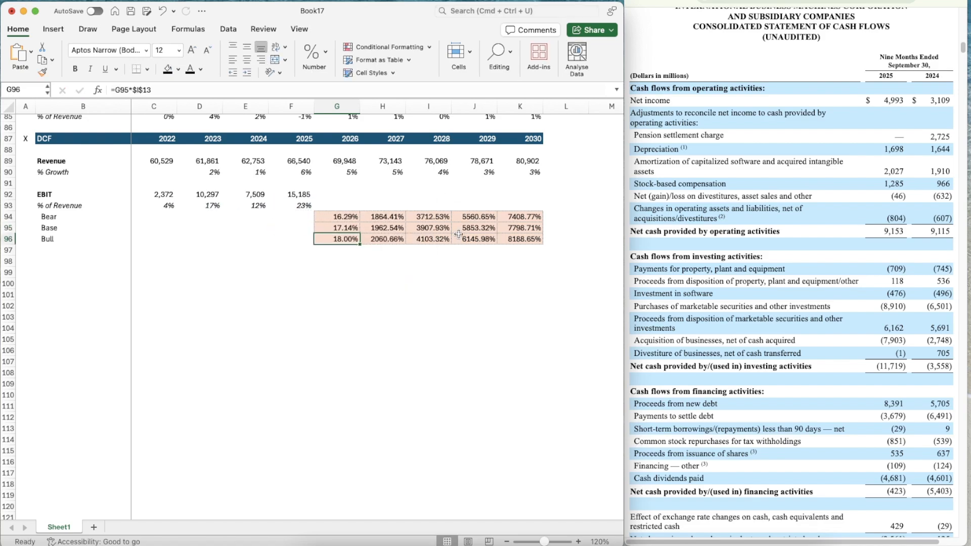
Set the base EBIT assumption in G16 to 25%
{"action": "left_click", "coordinate": [519, 229]}
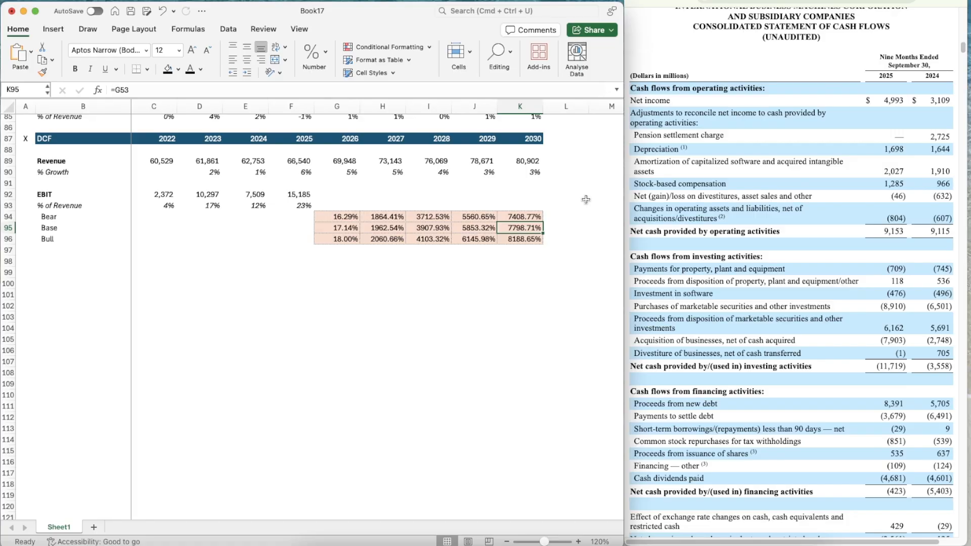
{"action": "scroll", "coordinate": [586, 199], "scroll_direction": "up", "scroll_amount": 5}
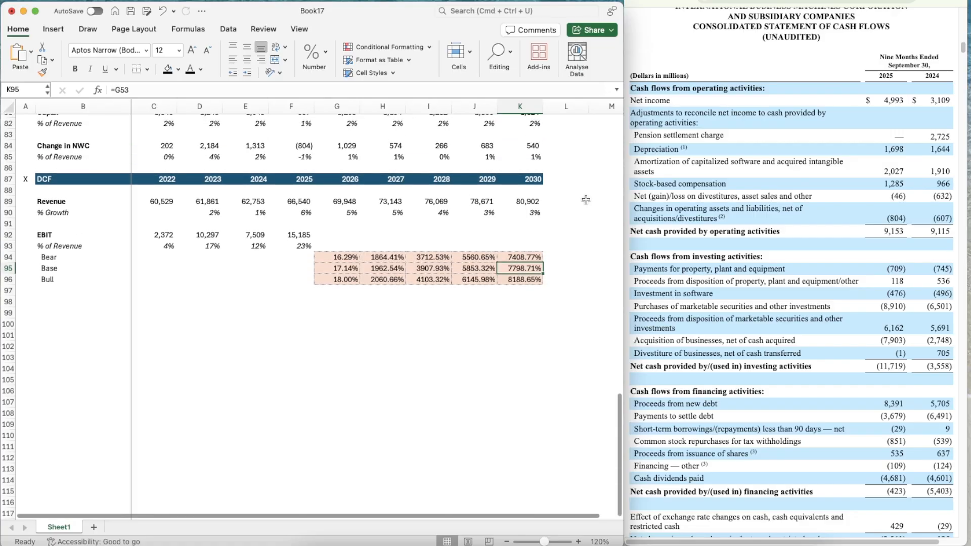
{"action": "scroll", "coordinate": [586, 199], "scroll_direction": "up", "scroll_amount": 20}
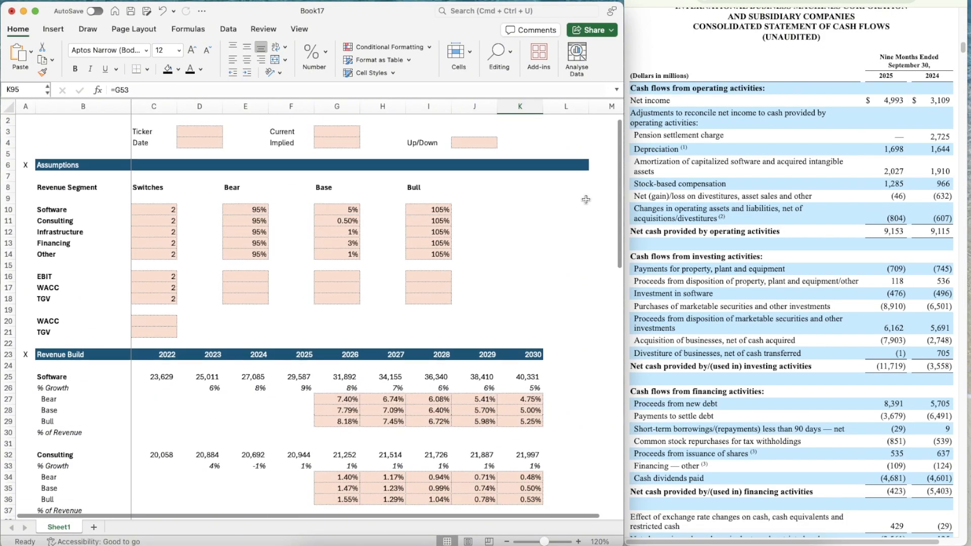
{"action": "left_click", "coordinate": [342, 280]}
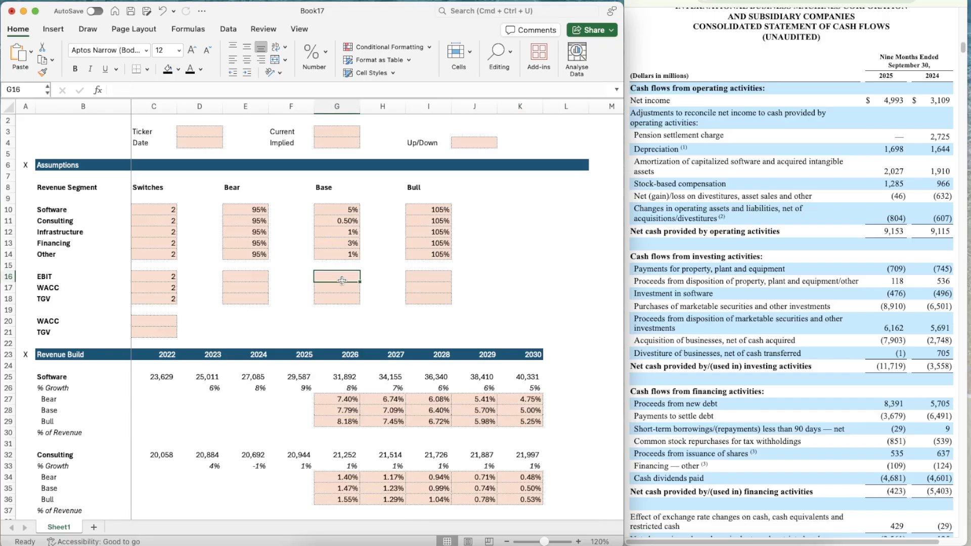
{"action": "type", "text": "25"}
{"action": "key", "text": "Return"}
Link the 2030 base EBIT margin in K95 to the base EBIT assumption with =G16
{"action": "scroll", "coordinate": [528, 319], "scroll_direction": "down", "scroll_amount": 20}
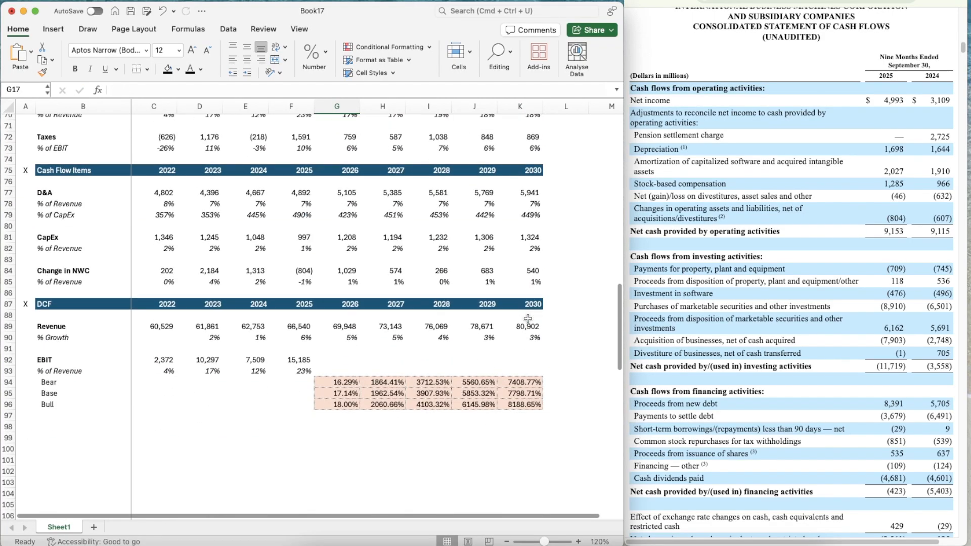
{"action": "left_click", "coordinate": [528, 399]}
{"action": "type", "text": "="}
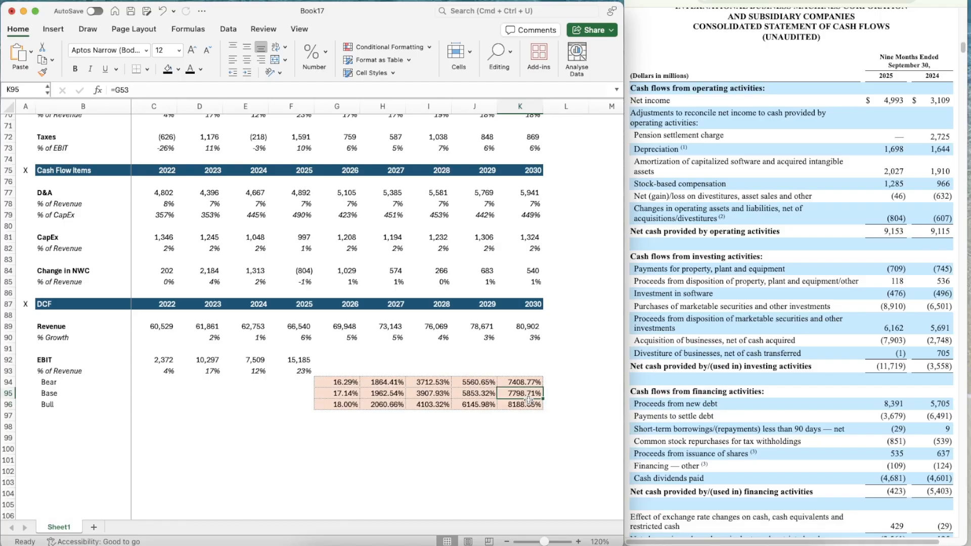
{"action": "type", "text": "G16"}
{"action": "key", "text": "Return"}
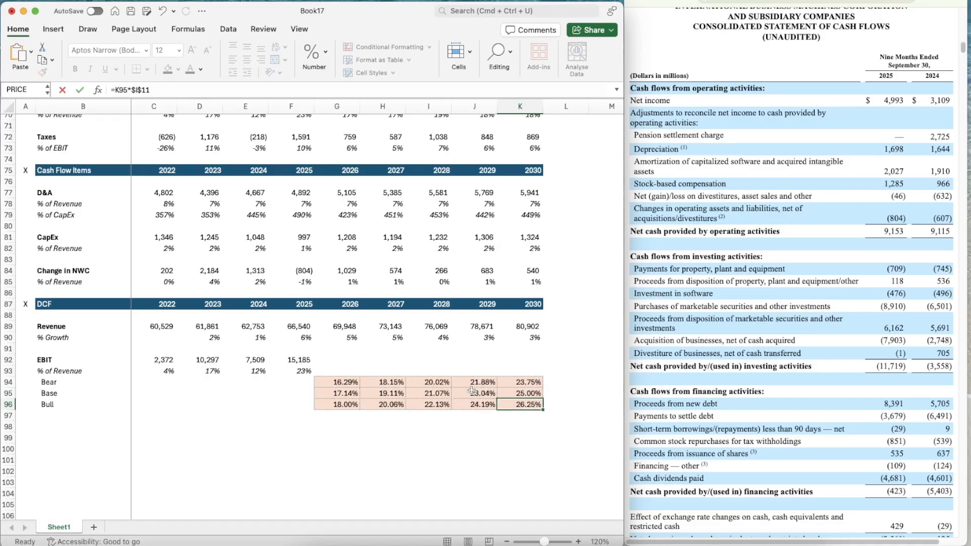
Set the bear-case EBIT multiplier in E16 to 90%
{"action": "scroll", "coordinate": [388, 362], "scroll_direction": "up", "scroll_amount": 5}
{"action": "scroll", "coordinate": [389, 361], "scroll_direction": "up", "scroll_amount": 15}
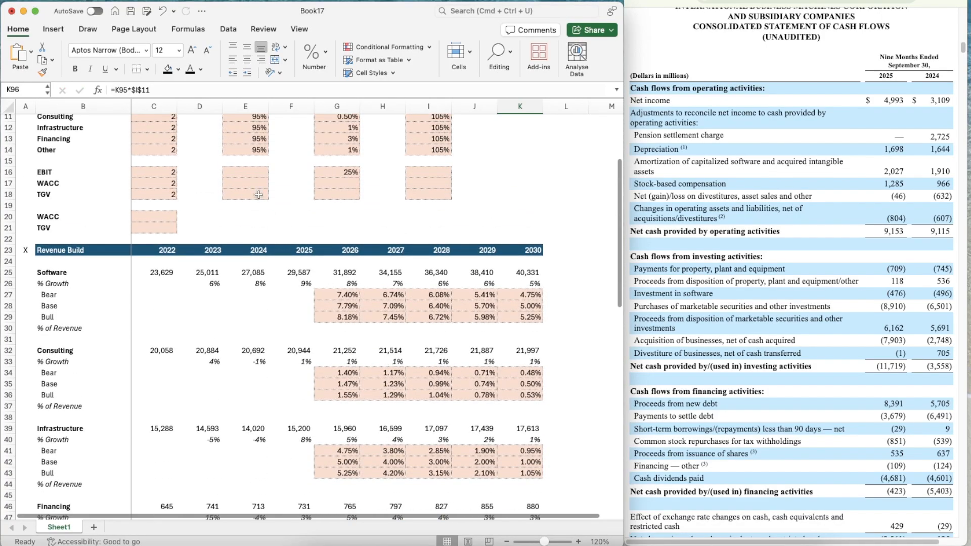
{"action": "left_click", "coordinate": [249, 164]}
{"action": "left_click", "coordinate": [248, 172]}
{"action": "type", "text": "90%"}
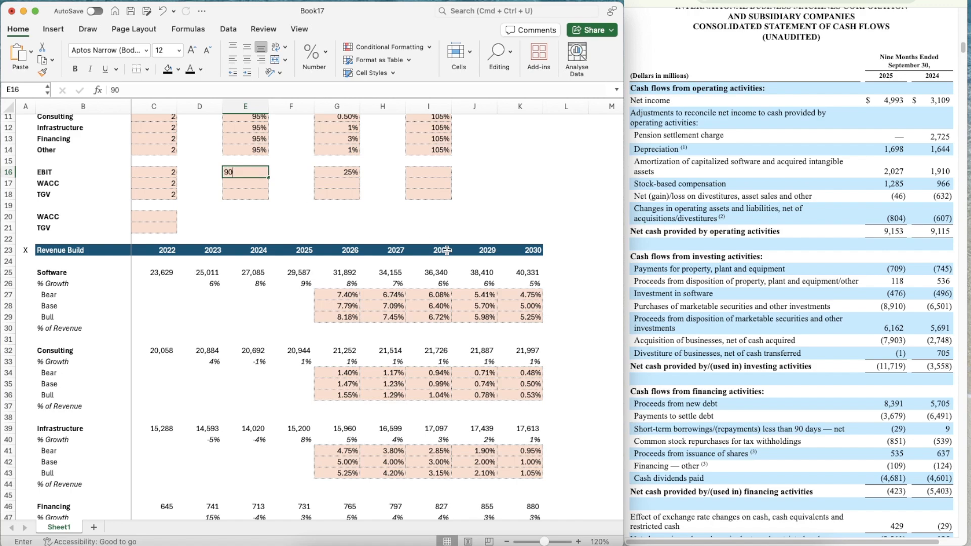
{"action": "key", "text": "Return"}
Set the bull-case EBIT multiplier in I16 to 110%
{"action": "key", "text": "Up"}
{"action": "key", "text": "Up"}
{"action": "key", "text": "Up"}
{"action": "key", "text": "Down"}
{"action": "key", "text": "Down"}
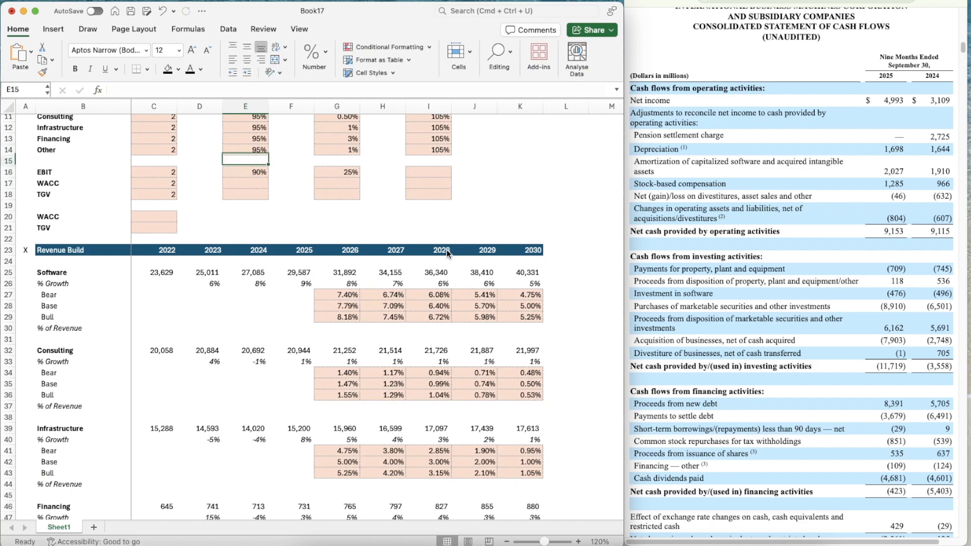
{"action": "key", "text": "Right"}
{"action": "key", "text": "Right"}
{"action": "key", "text": "Right"}
{"action": "key", "text": "Right"}
{"action": "type", "text": "110%"}
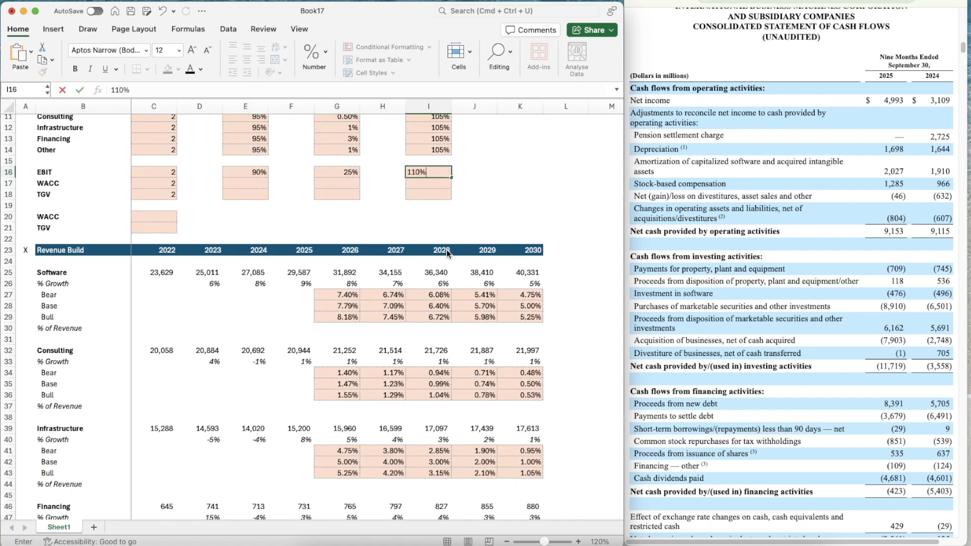
{"action": "key", "text": "Return"}
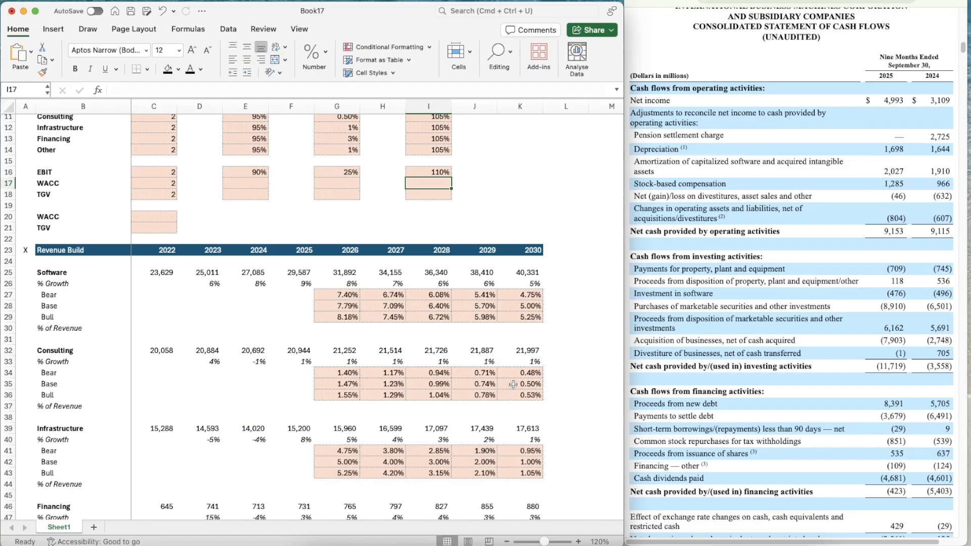
Repoint the 2026 bear EBIT margin in G94 to the EBIT bear multiplier with =G95*$E$16
{"action": "scroll", "coordinate": [513, 385], "scroll_direction": "down", "scroll_amount": 20}
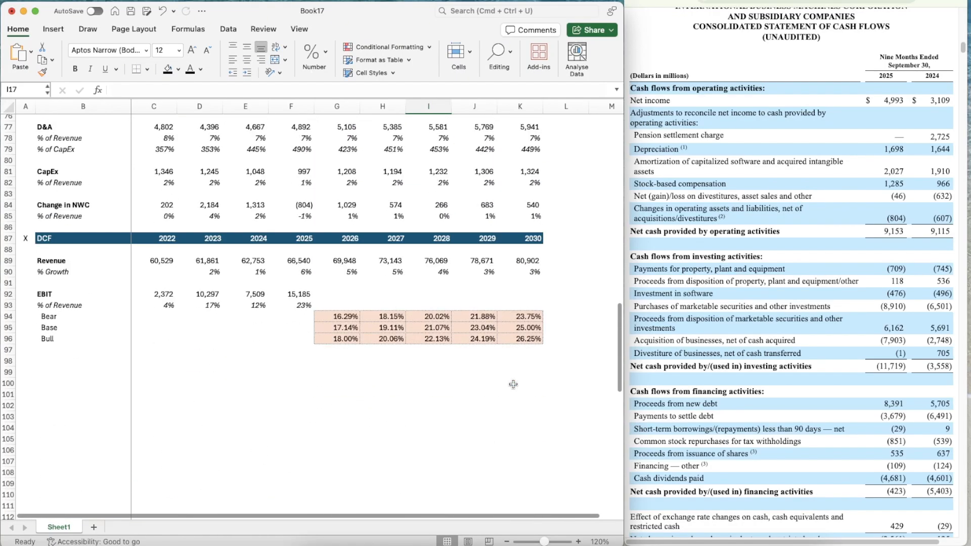
{"action": "left_click", "coordinate": [337, 316]}
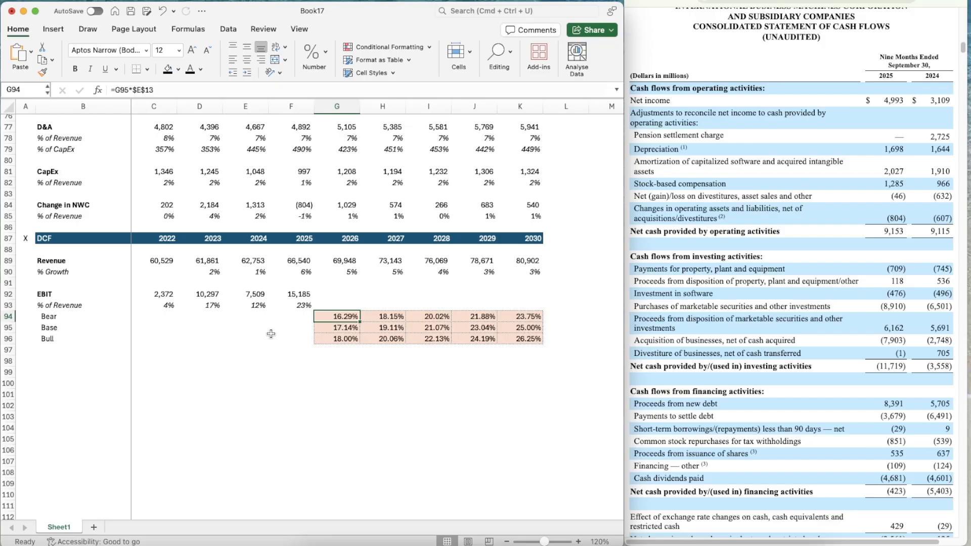
{"action": "type", "text": "="}
{"action": "key", "text": "Down"}
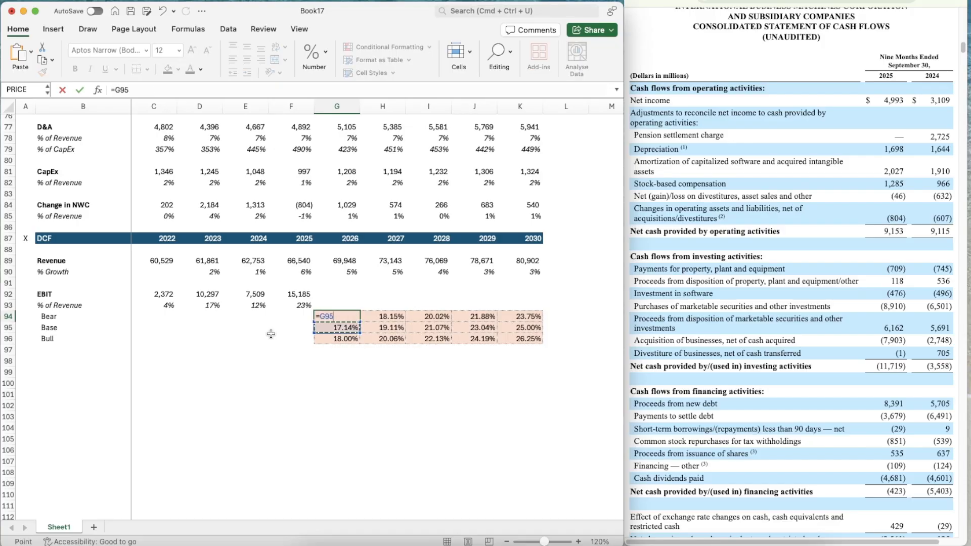
{"action": "type", "text": "*"}
{"action": "scroll", "coordinate": [269, 318], "scroll_direction": "up", "scroll_amount": 20}
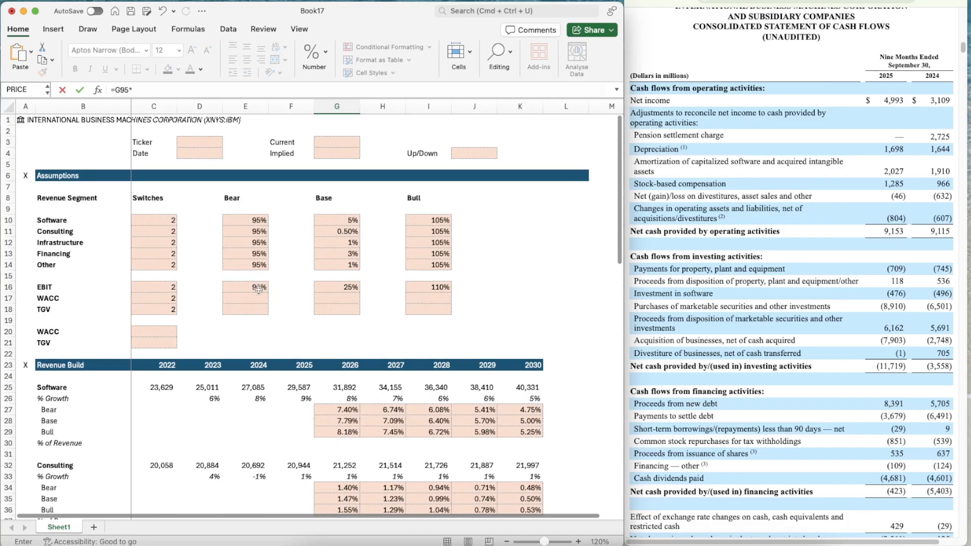
{"action": "left_click", "coordinate": [259, 289]}
{"action": "left_click", "coordinate": [132, 89]}
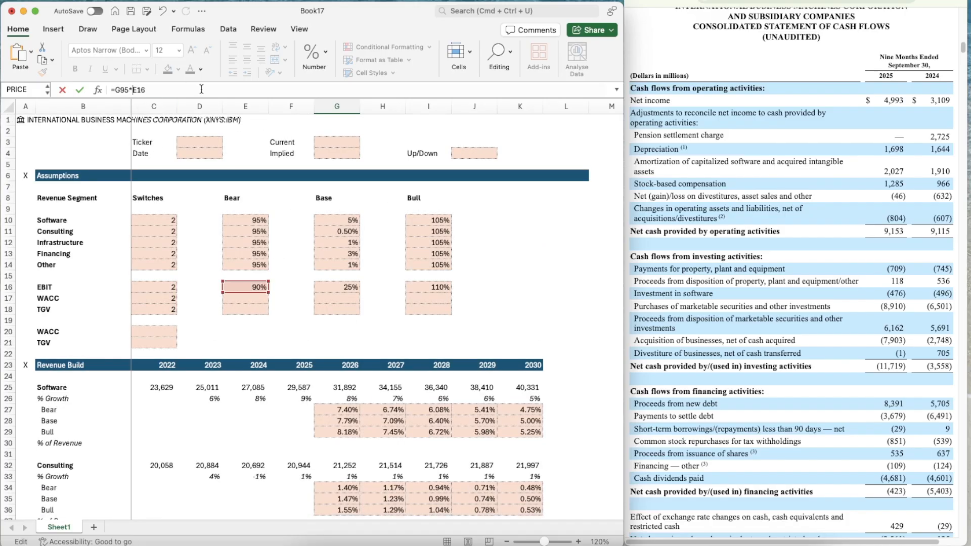
{"action": "type", "text": "4"}
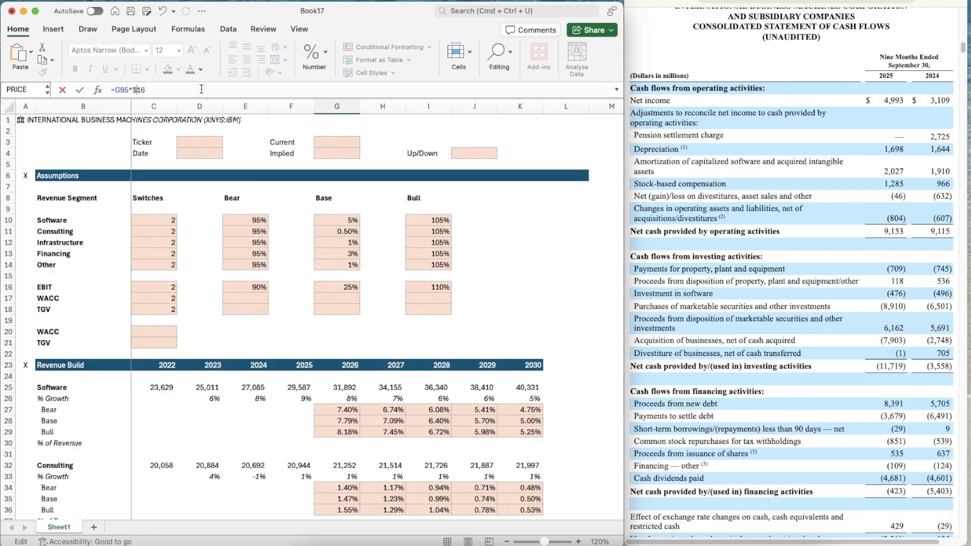
{"action": "type", "text": "E$"}
{"action": "key", "text": "Return"}
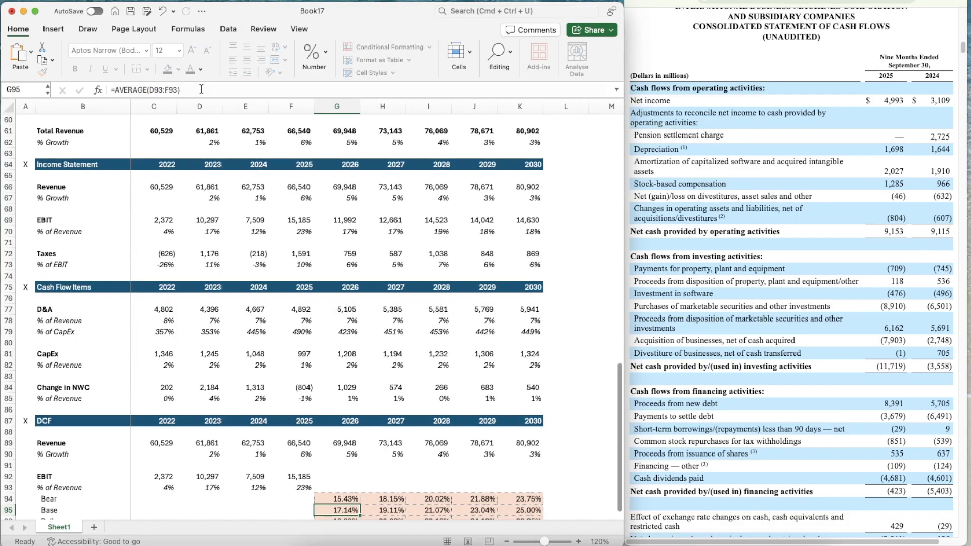
Copy the bear EBIT margin formula from G94 across to 2030 in K94
{"action": "scroll", "coordinate": [279, 289], "scroll_direction": "down", "scroll_amount": 5}
{"action": "left_click", "coordinate": [329, 364]}
{"action": "left_click", "coordinate": [329, 366]}
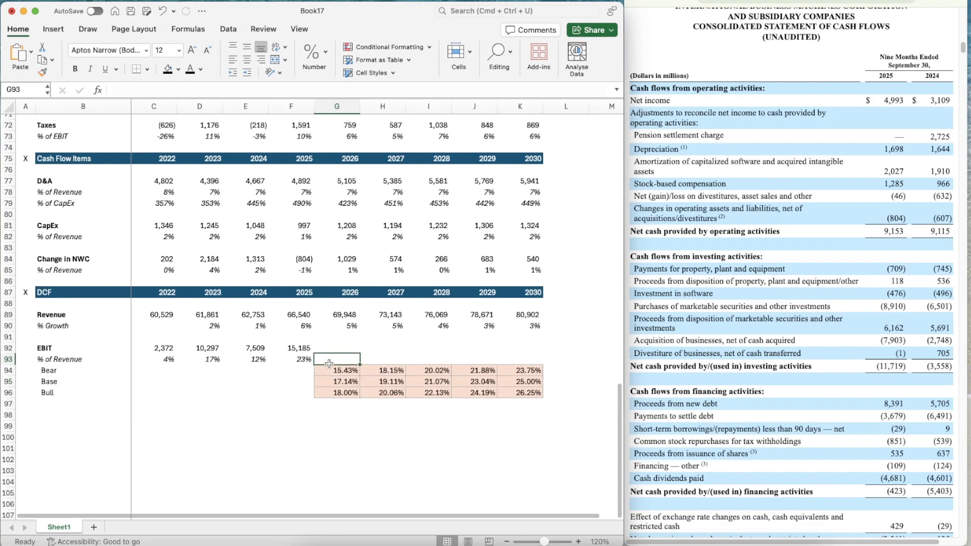
{"action": "key", "text": "super+c"}
{"action": "key", "text": "shift+Right"}
{"action": "key", "text": "shift+Right"}
{"action": "key", "text": "shift+Right"}
{"action": "key", "text": "shift+Right"}
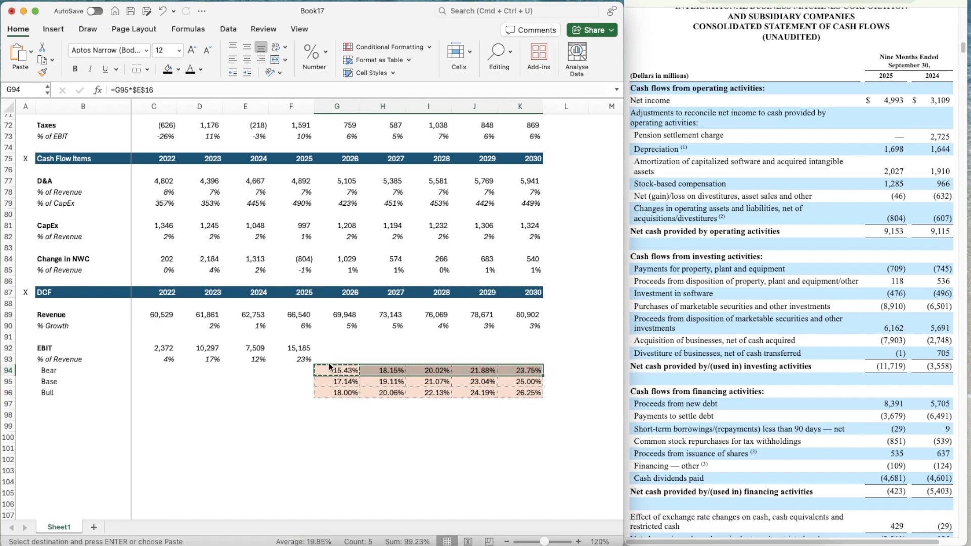
{"action": "key", "text": "super+v"}
Change the 2026 bull EBIT margin formula in G96 to =G95*$I$16
{"action": "key", "text": "Down"}
{"action": "key", "text": "Down"}
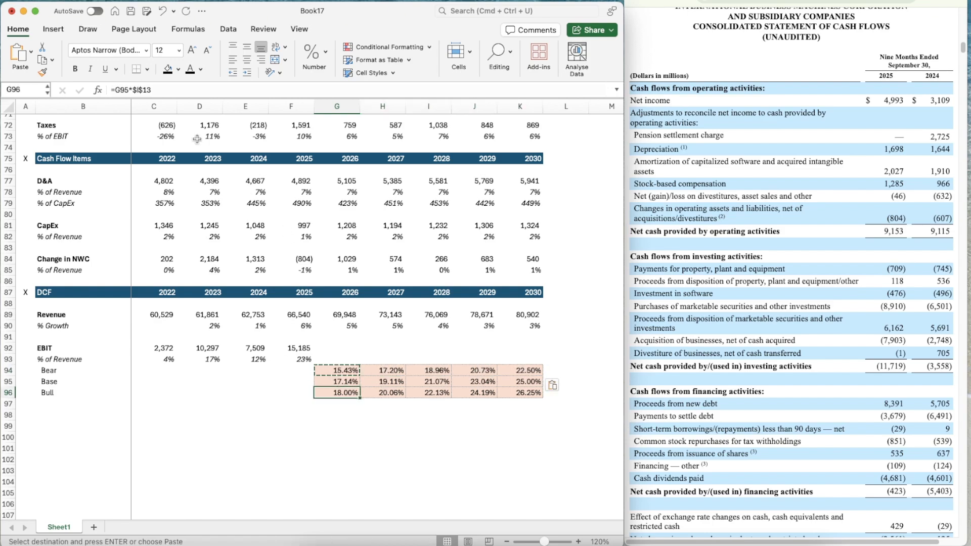
{"action": "left_click", "coordinate": [167, 90]}
{"action": "key", "text": "BackSpace"}
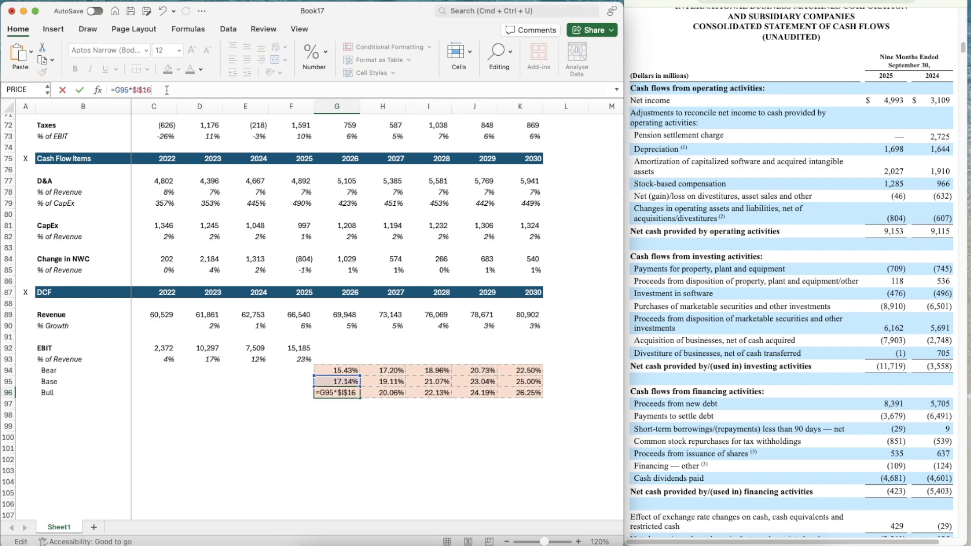
{"action": "type", "text": "6"}
{"action": "key", "text": "Return"}
Copy the bull EBIT margin formula from G96 across to 2030 in K96
{"action": "key", "text": "Up"}
{"action": "key", "text": "super+c"}
{"action": "key", "text": "shift+Right"}
{"action": "key", "text": "shift+Right"}
{"action": "key", "text": "shift+Right"}
{"action": "key", "text": "shift+Right"}
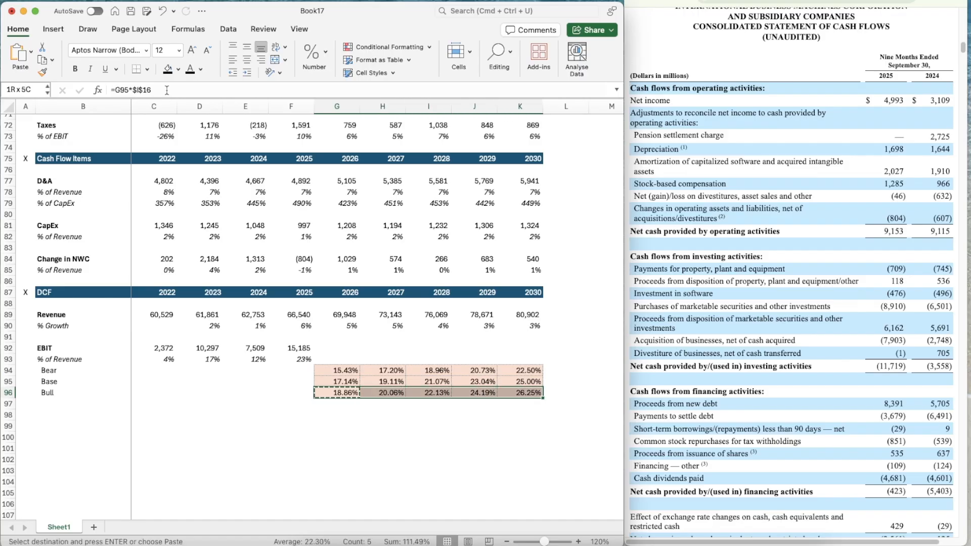
{"action": "key", "text": "super+v"}
Make the 2026 EBIT % of Revenue in G93 follow the EBIT scenario switch with =OFFSET(G93,$C$16,0)
{"action": "key", "text": "shift+Left"}
{"action": "key", "text": "shift+Left"}
{"action": "key", "text": "shift+Left"}
{"action": "key", "text": "shift+Left"}
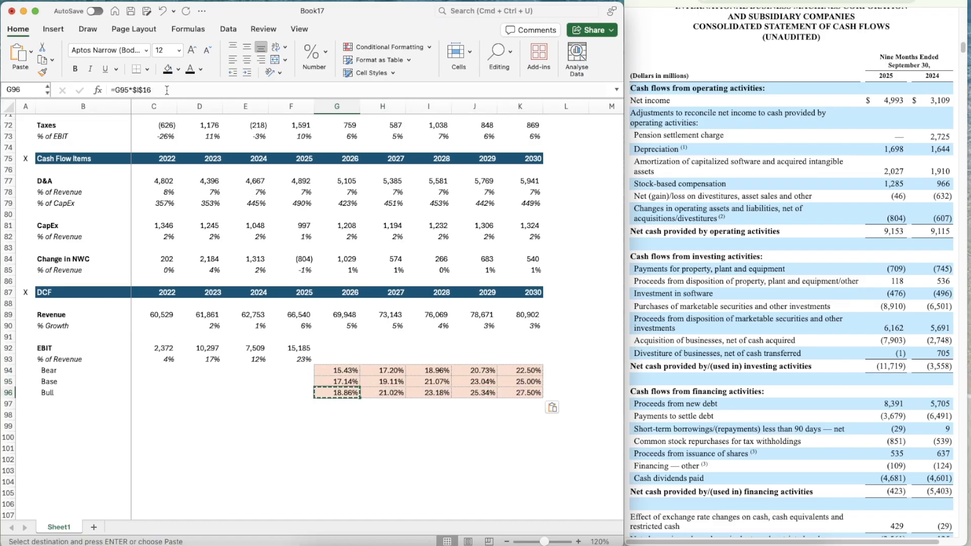
{"action": "key", "text": "Up"}
{"action": "key", "text": "Up"}
{"action": "key", "text": "Up"}
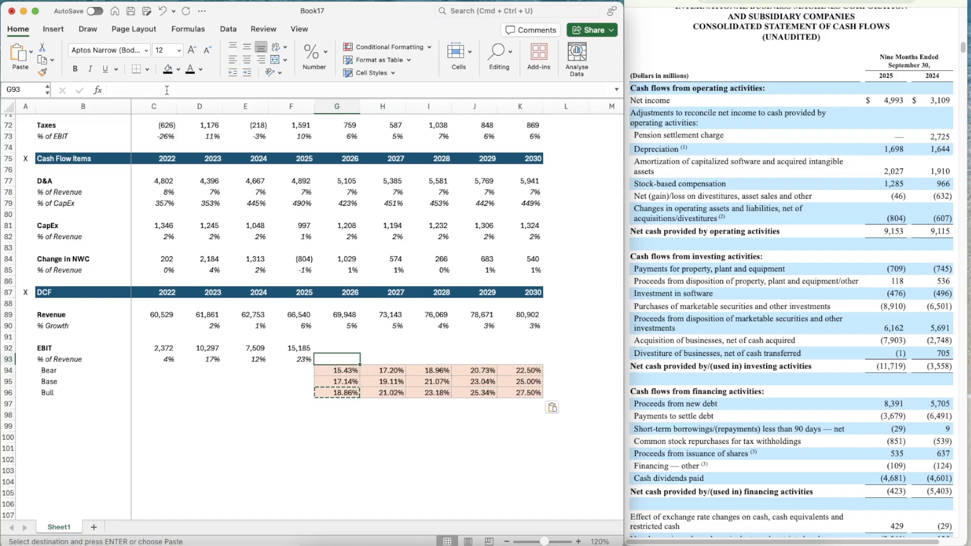
{"action": "type", "text": "=OFFSET("}
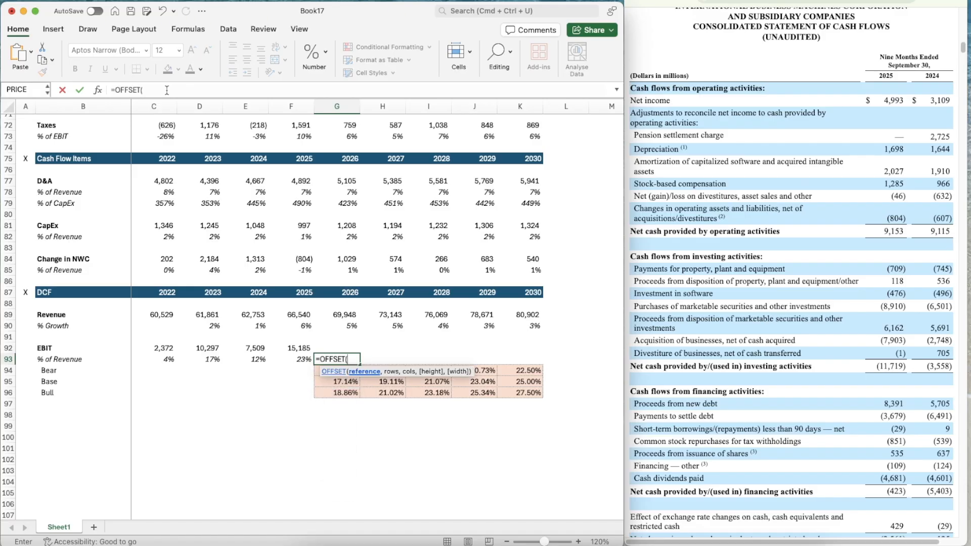
{"action": "type", "text": "G93,"}
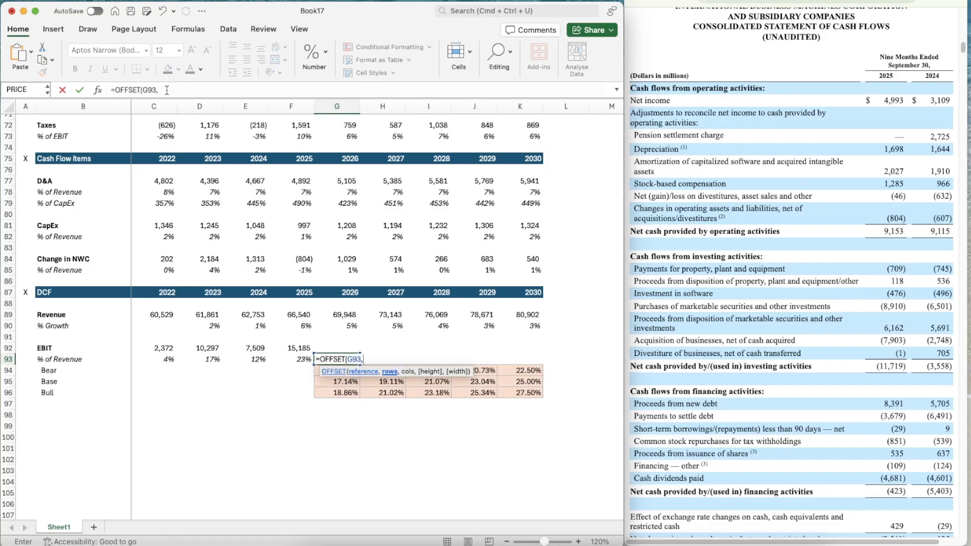
{"action": "type", "text": "c"}
{"action": "key", "text": "BackSpace"}
{"action": "type", "text": ",0"}
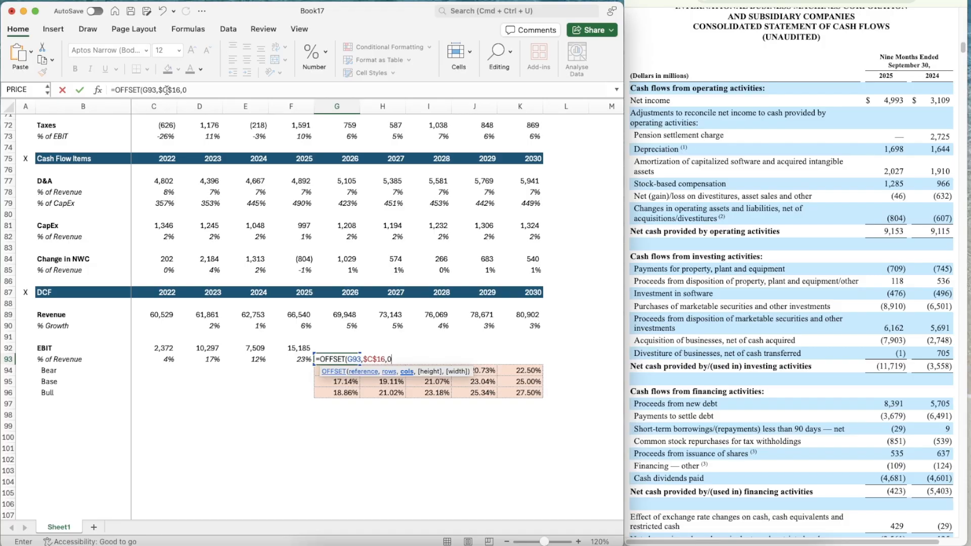
{"action": "type", "text": ")"}
{"action": "key", "text": "Return"}
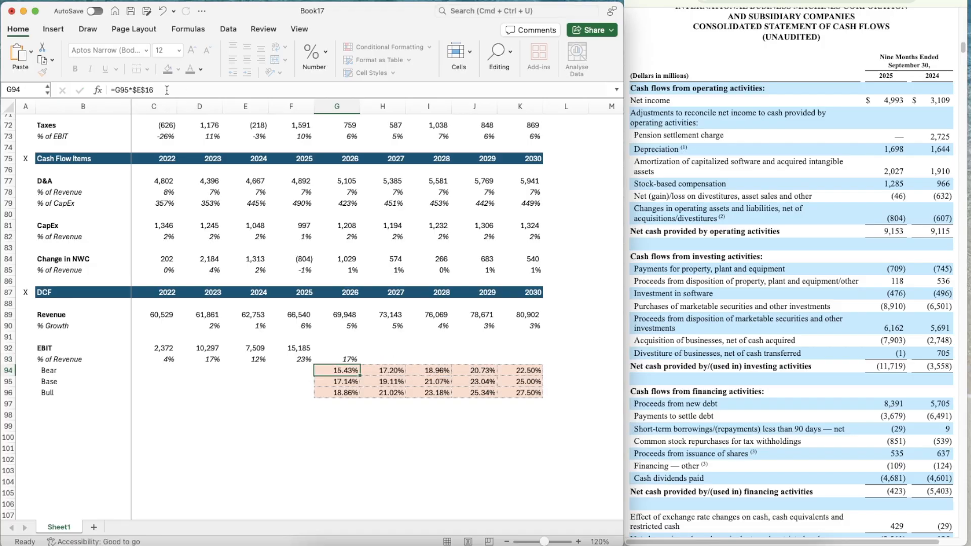
Copy the EBIT margin OFFSET formula from G93 across to 2030 in K93
{"action": "key", "text": "Up"}
{"action": "key", "text": "super+c"}
{"action": "key", "text": "shift+Right"}
{"action": "key", "text": "shift+Right"}
{"action": "key", "text": "shift+Right"}
{"action": "key", "text": "shift+Right"}
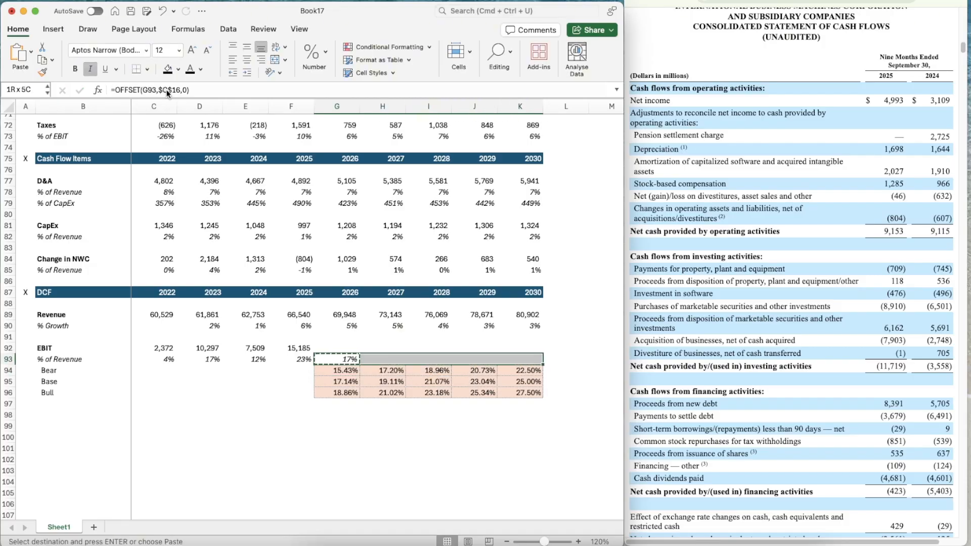
{"action": "key", "text": "super+v"}
Calculate the 2026 EBIT in G92 as revenue times EBIT margin with =G89*G93
{"action": "key", "text": "Left"}
{"action": "key", "text": "Left"}
{"action": "key", "text": "Right"}
{"action": "key", "text": "Right"}
{"action": "key", "text": "Right"}
{"action": "key", "text": "Down"}
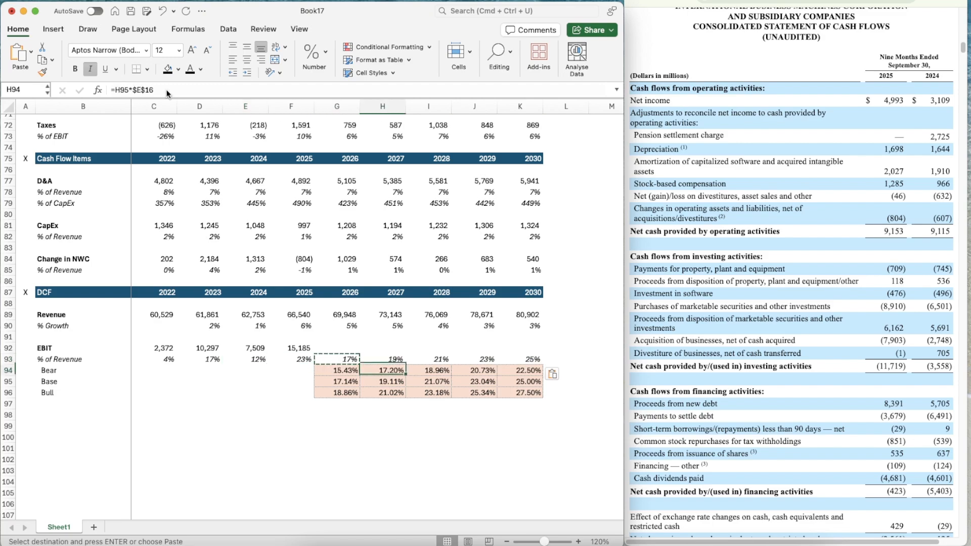
{"action": "key", "text": "Left"}
{"action": "key", "text": "Left"}
{"action": "key", "text": "Left"}
{"action": "key", "text": "Left"}
{"action": "key", "text": "Up"}
{"action": "key", "text": "Up"}
{"action": "key", "text": "Right"}
{"action": "key", "text": "Right"}
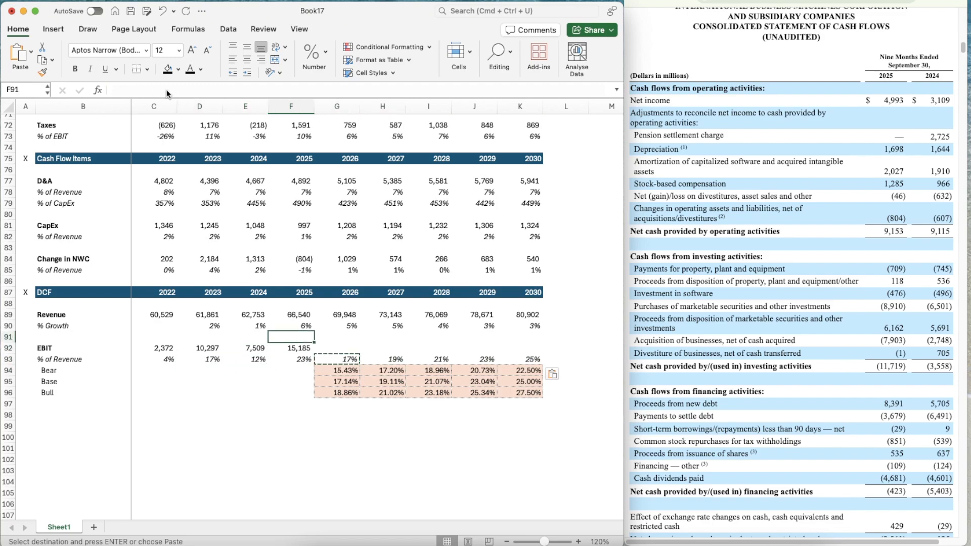
{"action": "key", "text": "Right"}
{"action": "type", "text": "="}
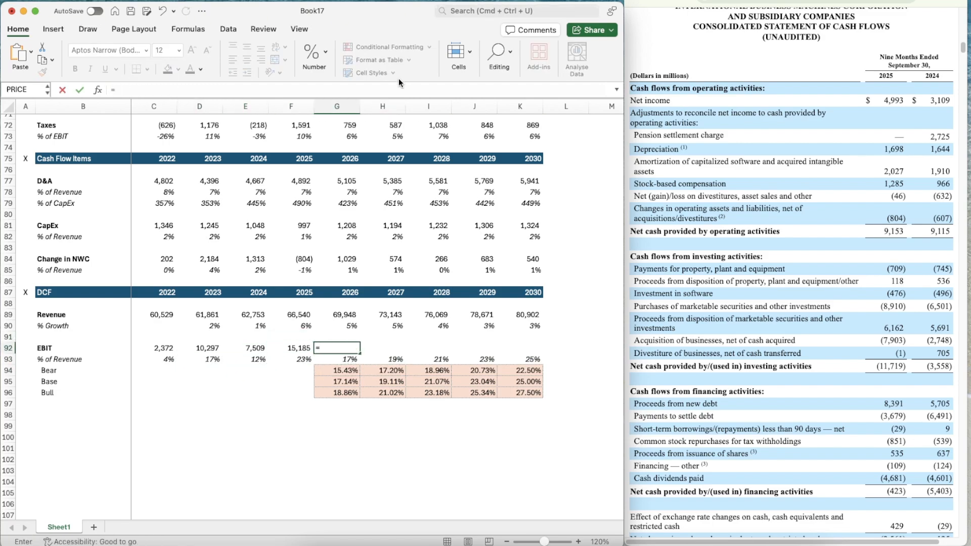
{"action": "left_click", "coordinate": [335, 313]}
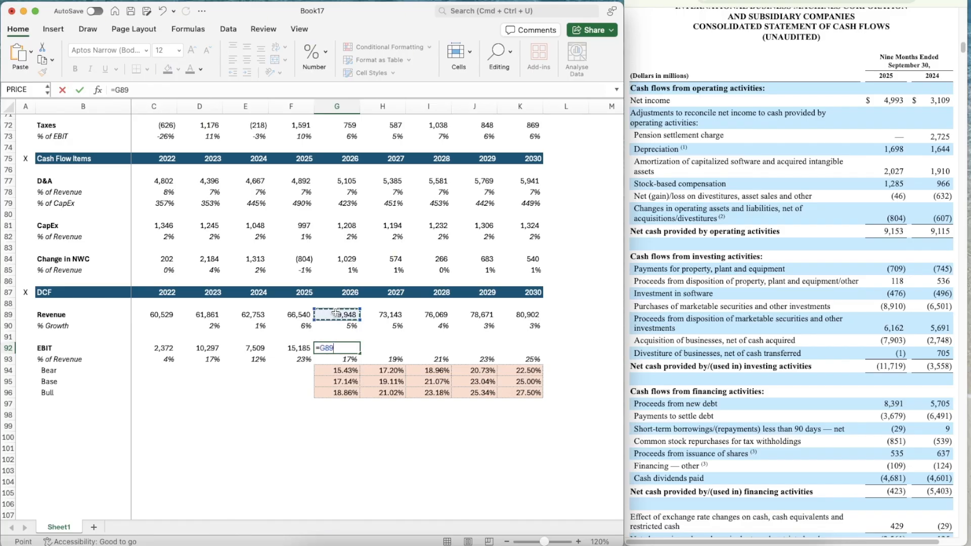
{"action": "type", "text": "*"}
{"action": "key", "text": "Down"}
{"action": "key", "text": "Return"}
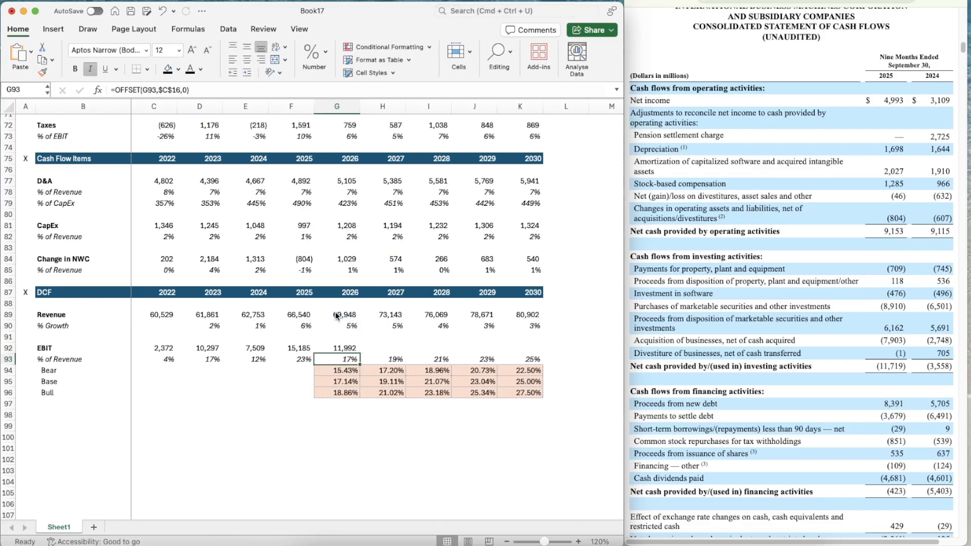
Copy the EBIT formula from G92 across to 2030 in K92
{"action": "key", "text": "Up"}
{"action": "key", "text": "super+c"}
{"action": "key", "text": "shift+Right"}
{"action": "key", "text": "shift+Right"}
{"action": "key", "text": "shift+Right"}
{"action": "key", "text": "shift+Right"}
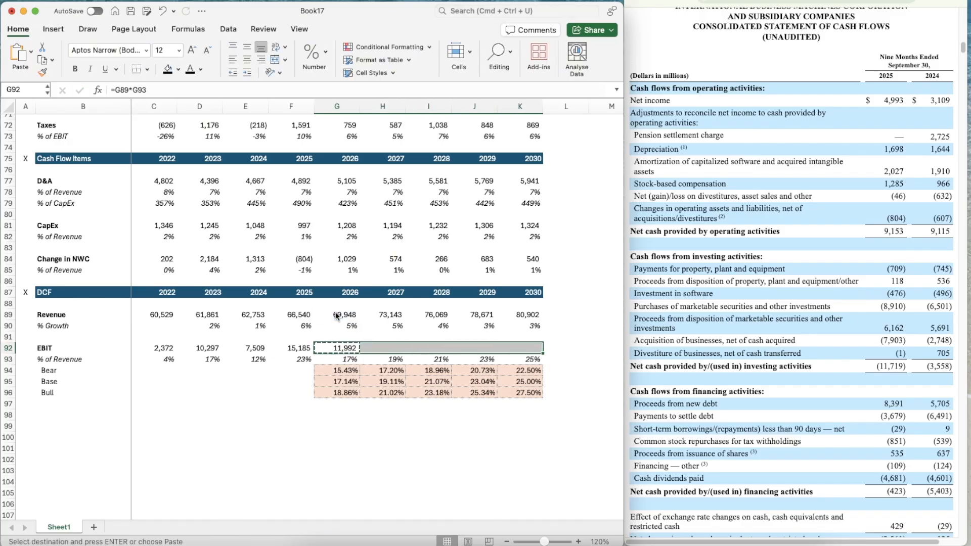
{"action": "key", "text": "super+v"}
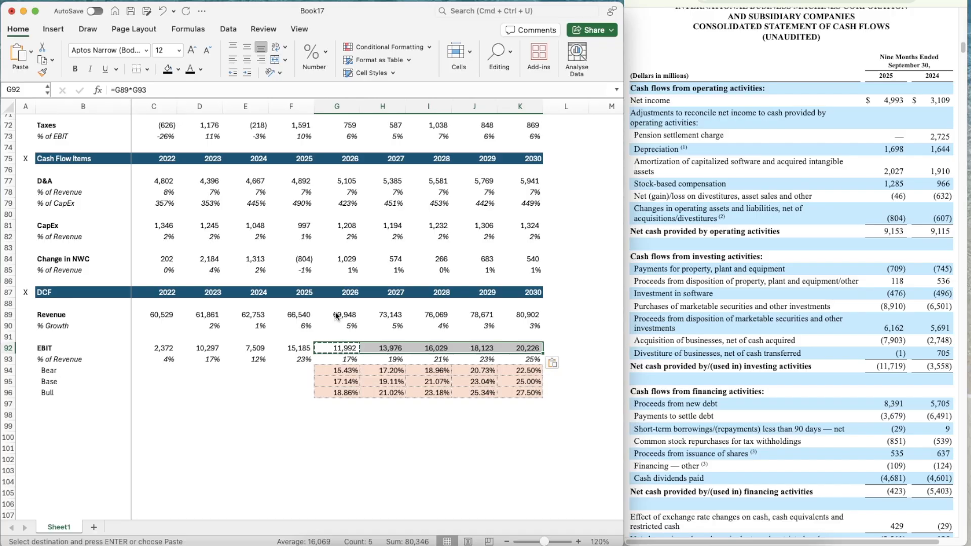
{"action": "key", "text": "Escape"}
Add a bold Taxes row label in B98, below the EBIT scenario block
{"action": "scroll", "coordinate": [293, 438], "scroll_direction": "down", "scroll_amount": 2}
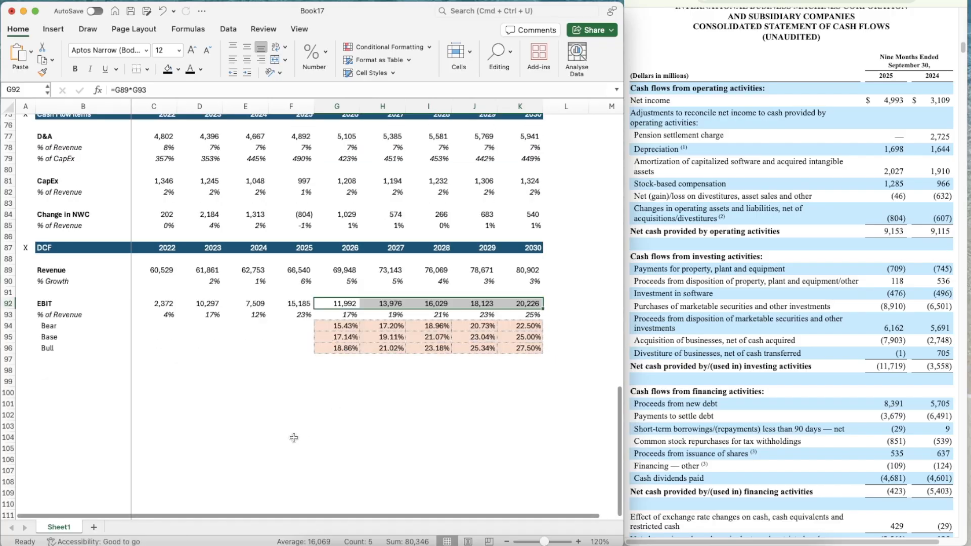
{"action": "scroll", "coordinate": [294, 438], "scroll_direction": "down", "scroll_amount": 3}
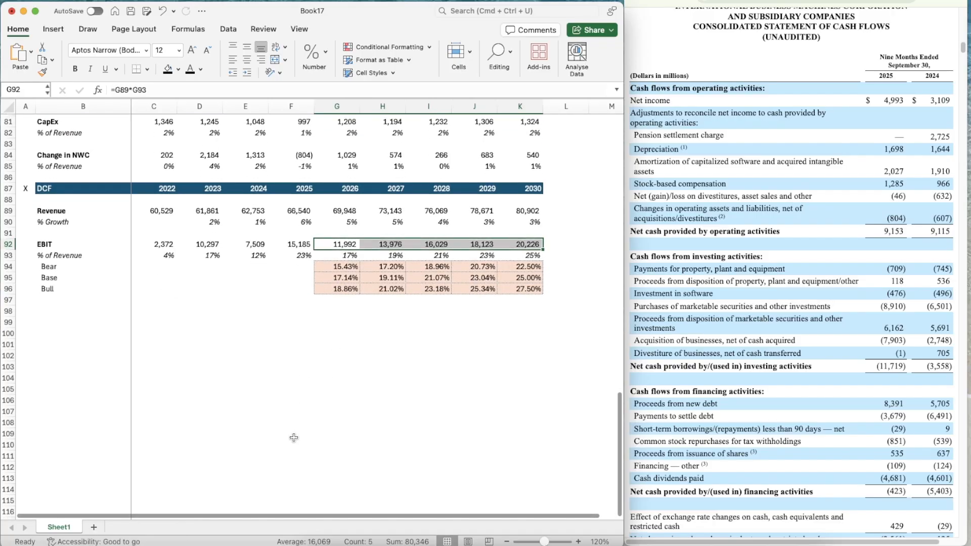
{"action": "left_click", "coordinate": [46, 299]}
{"action": "key", "text": "Return"}
{"action": "type", "text": "Taxes"}
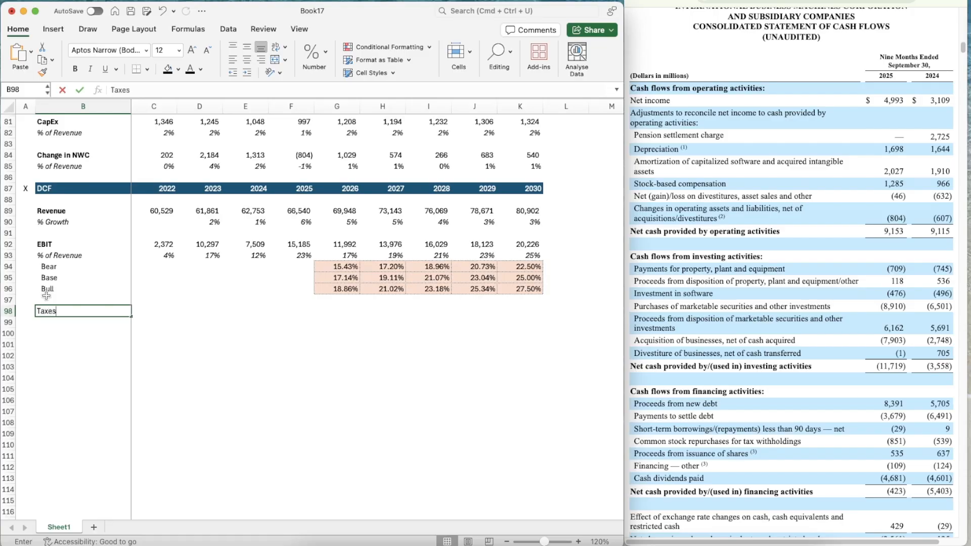
{"action": "key", "text": "Return"}
{"action": "key", "text": "Up"}
{"action": "key", "text": "super+b"}
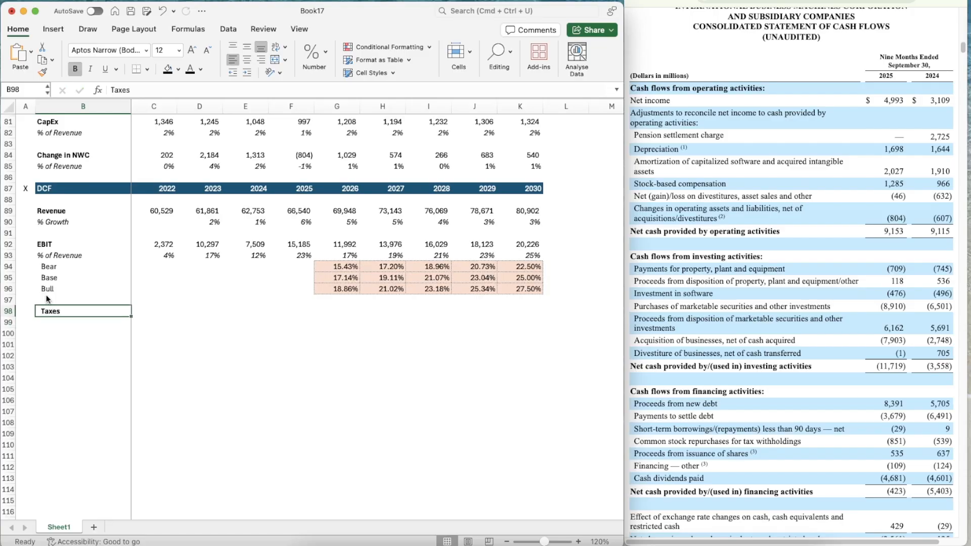
Remove the indent from the Taxes label and add an unindented, italic "% of EBIT" label beneath it in B99
{"action": "left_click", "coordinate": [232, 73]}
{"action": "key", "text": "Return"}
{"action": "type", "text": "% of "}
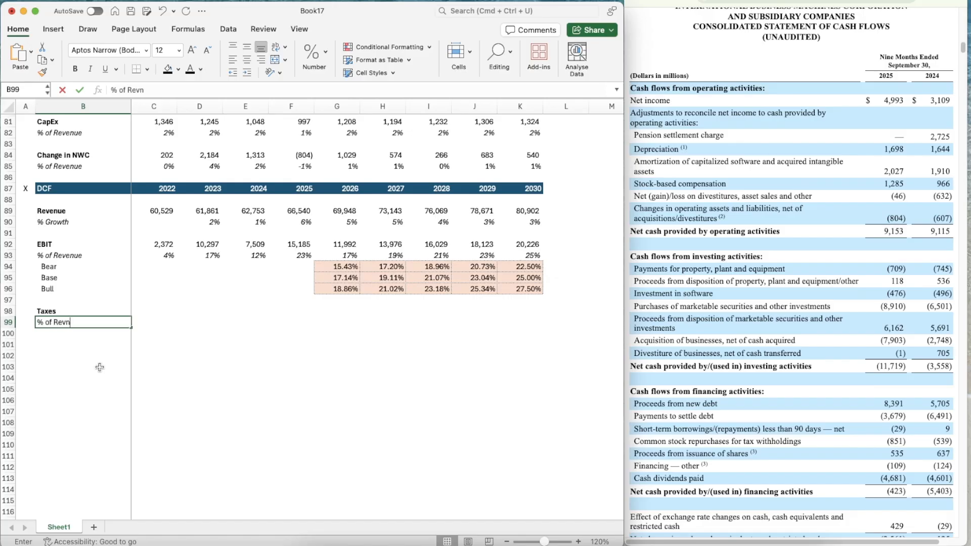
{"action": "type", "text": "R"}
{"action": "key", "text": "BackSpace"}
{"action": "type", "text": "EBIT"}
{"action": "key", "text": "Return"}
{"action": "key", "text": "Up"}
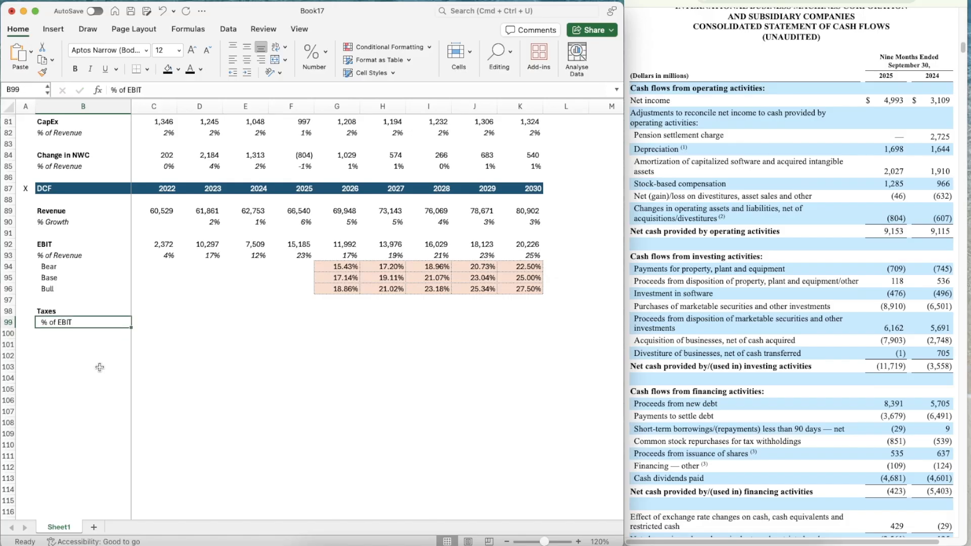
{"action": "left_click", "coordinate": [236, 75]}
{"action": "key", "text": "super+i"}
Link the DCF's 2022 taxes in C98 to the Taxes row of the forecast above with =C72
{"action": "key", "text": "Up"}
{"action": "key", "text": "Right"}
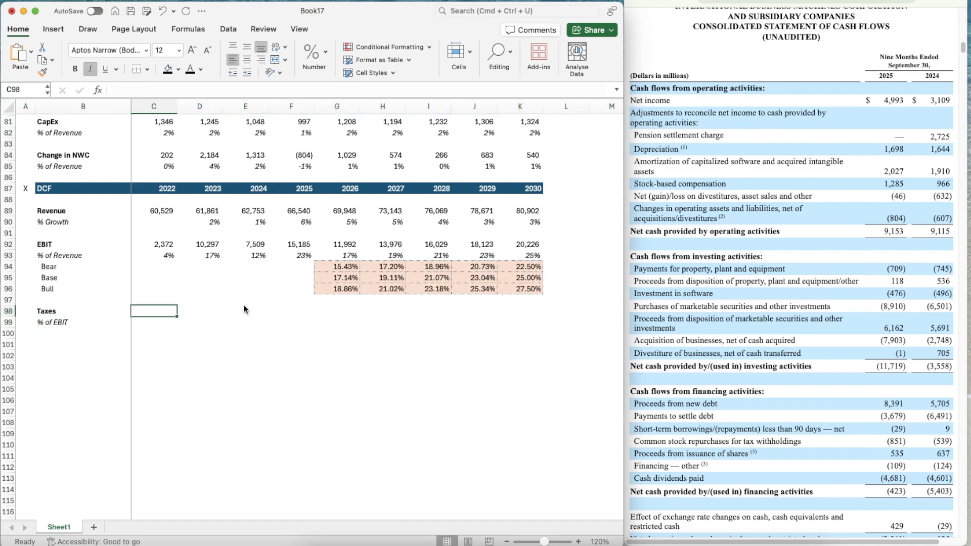
{"action": "type", "text": "="}
{"action": "scroll", "coordinate": [244, 310], "scroll_direction": "up", "scroll_amount": 5}
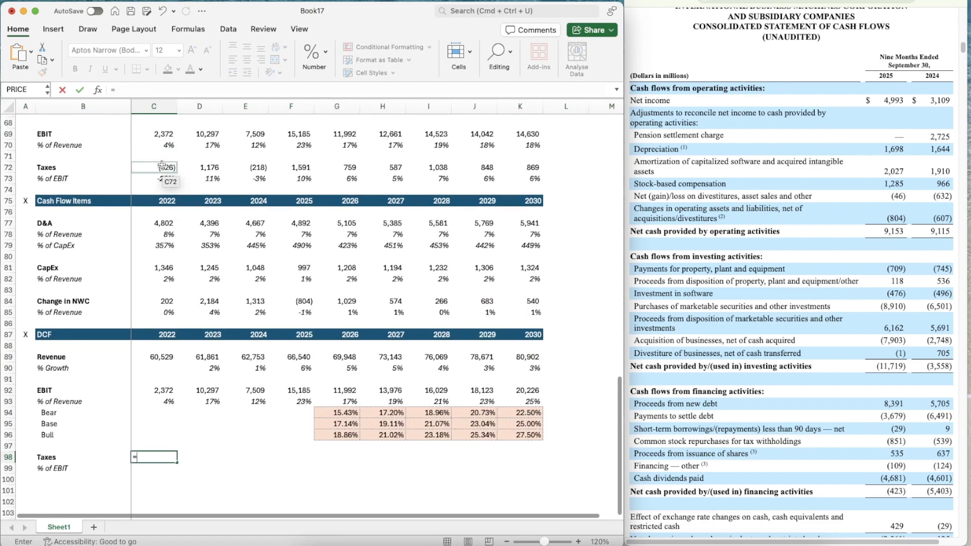
{"action": "left_click", "coordinate": [163, 168]}
{"action": "key", "text": "Return"}
Copy the taxes link from C98 across to 2025 in F98
{"action": "key", "text": "Up"}
{"action": "key", "text": "super+c"}
{"action": "key", "text": "shift+Right"}
{"action": "key", "text": "shift+Right"}
{"action": "key", "text": "shift+Right"}
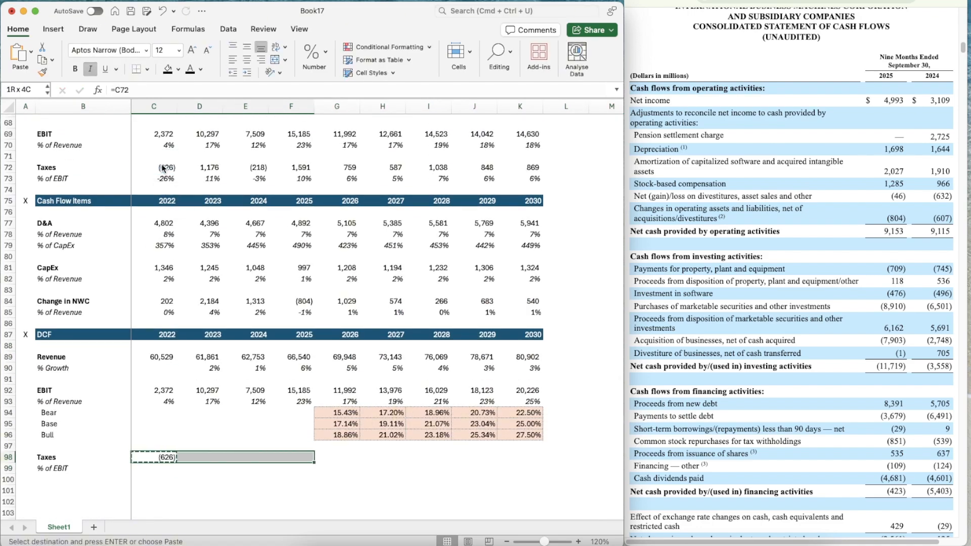
{"action": "key", "text": "shift+Right"}
{"action": "key", "text": "shift+Left"}
{"action": "key", "text": "super+v"}
Calculate the 2022 taxes as a percentage of EBIT in C99 with =C98/C92
{"action": "key", "text": "Down"}
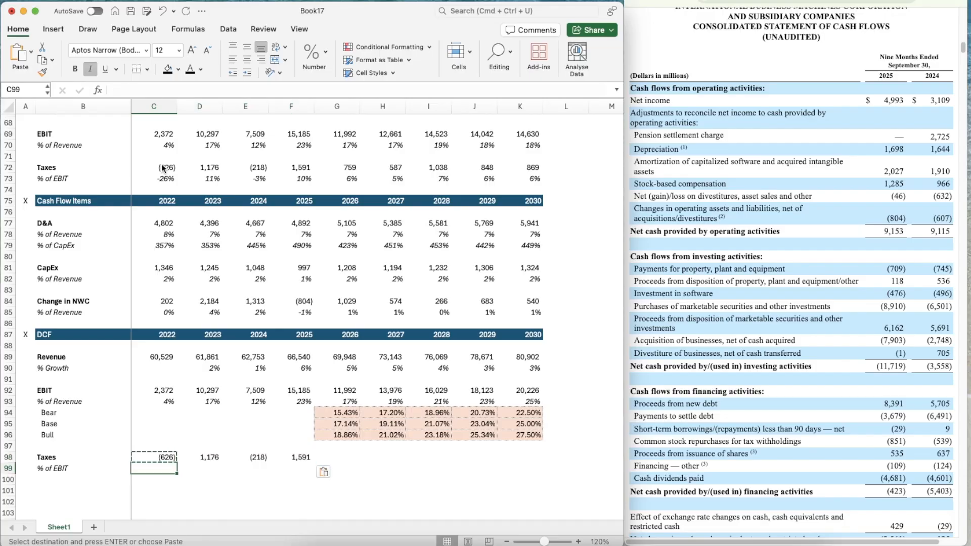
{"action": "type", "text": "="}
{"action": "key", "text": "Up"}
{"action": "type", "text": "/"}
{"action": "key", "text": "Up"}
{"action": "key", "text": "Up"}
{"action": "key", "text": "Up"}
{"action": "key", "text": "Up"}
{"action": "key", "text": "Up"}
{"action": "key", "text": "Up"}
{"action": "key", "text": "Up"}
{"action": "key", "text": "Up"}
{"action": "key", "text": "Up"}
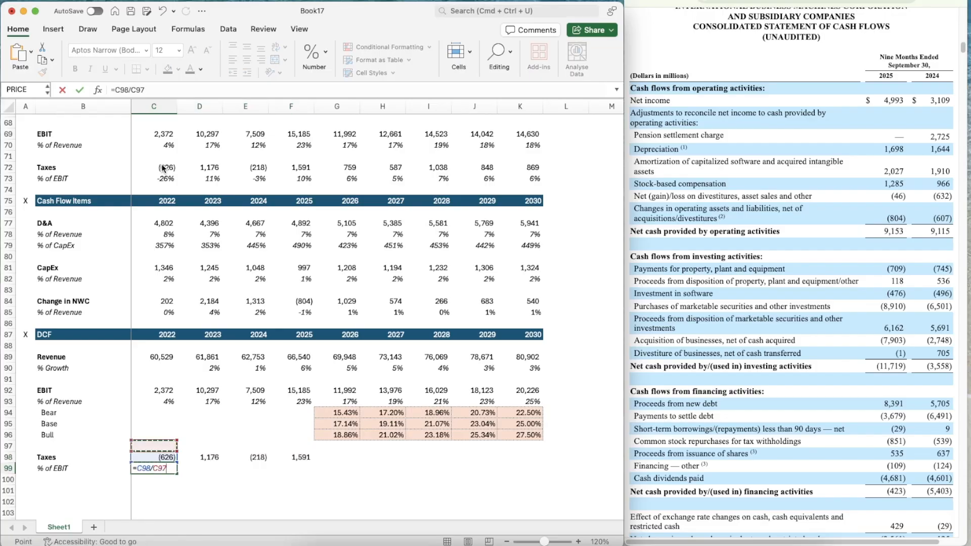
{"action": "key", "text": "Down"}
{"action": "key", "text": "Down"}
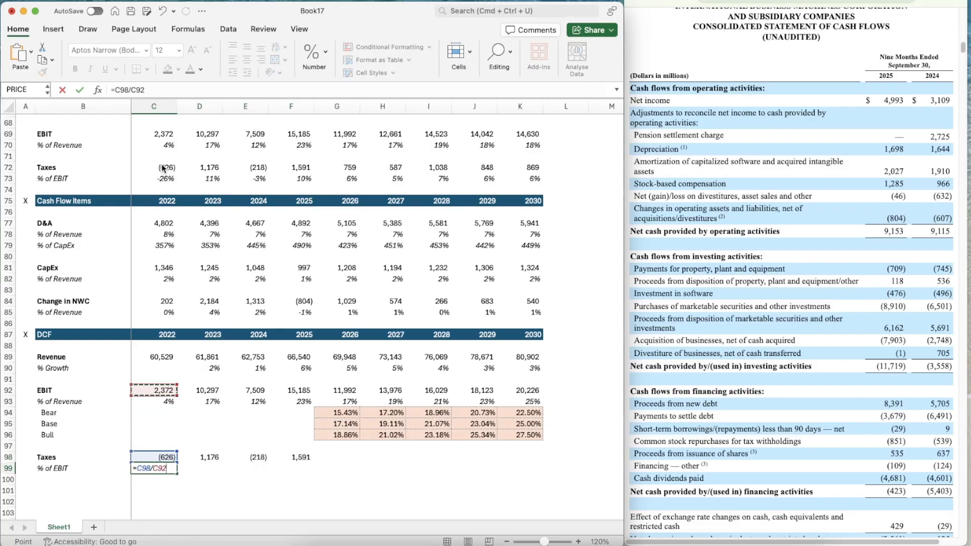
{"action": "key", "text": "Return"}
Apply the italic percentage formatting of the EBIT margin in C93 to the tax rate in C99
{"action": "key", "text": "Up"}
{"action": "key", "text": "Up"}
{"action": "key", "text": "Up"}
{"action": "key", "text": "Up"}
{"action": "key", "text": "Up"}
{"action": "key", "text": "Up"}
{"action": "key", "text": "Up"}
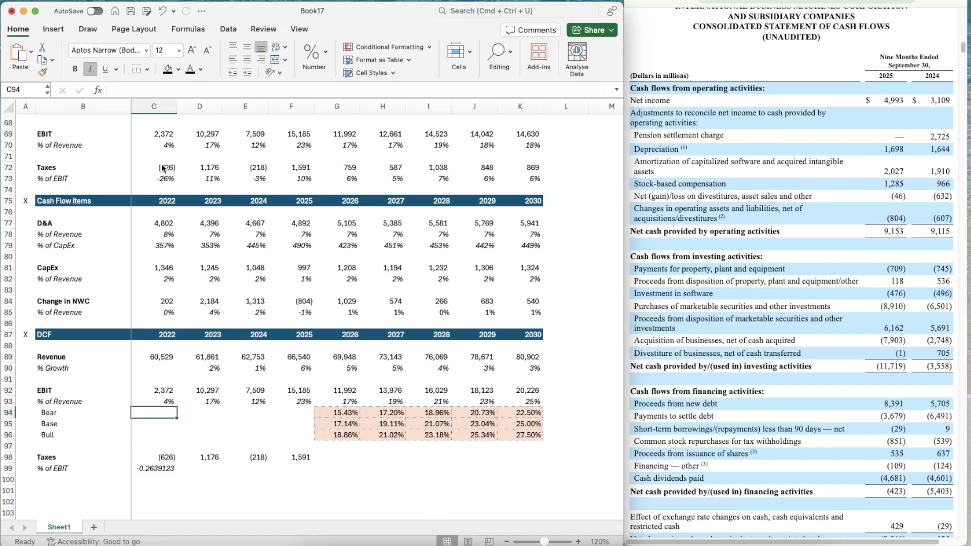
{"action": "key", "text": "super+shift+c"}
{"action": "left_click", "coordinate": [151, 470]}
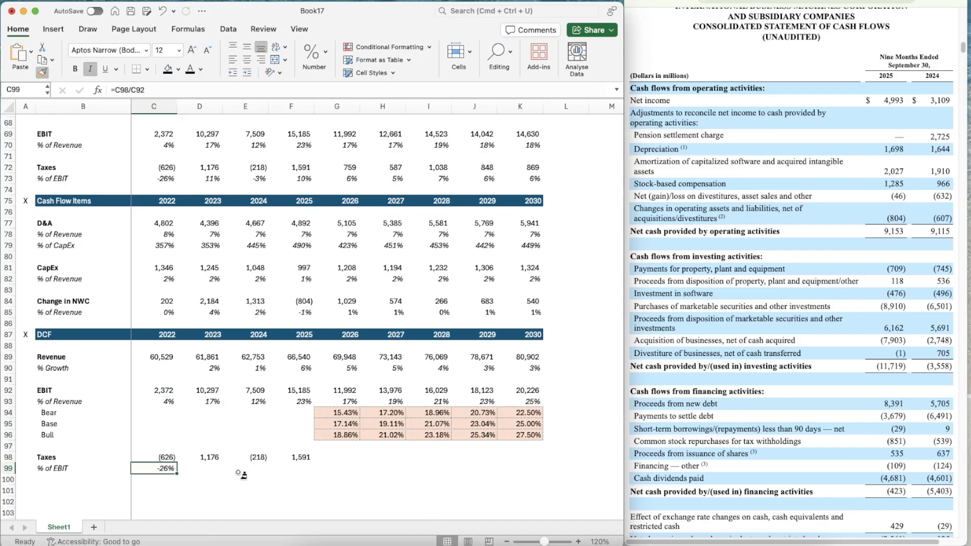
Copy the tax rate formula from C99 across to 2025 in F99
{"action": "key", "text": "super+c"}
{"action": "key", "text": "shift+Right"}
{"action": "key", "text": "shift+Right"}
{"action": "key", "text": "shift+Right"}
{"action": "key", "text": "shift+Right"}
{"action": "key", "text": "shift+Left"}
{"action": "key", "text": "super+v"}
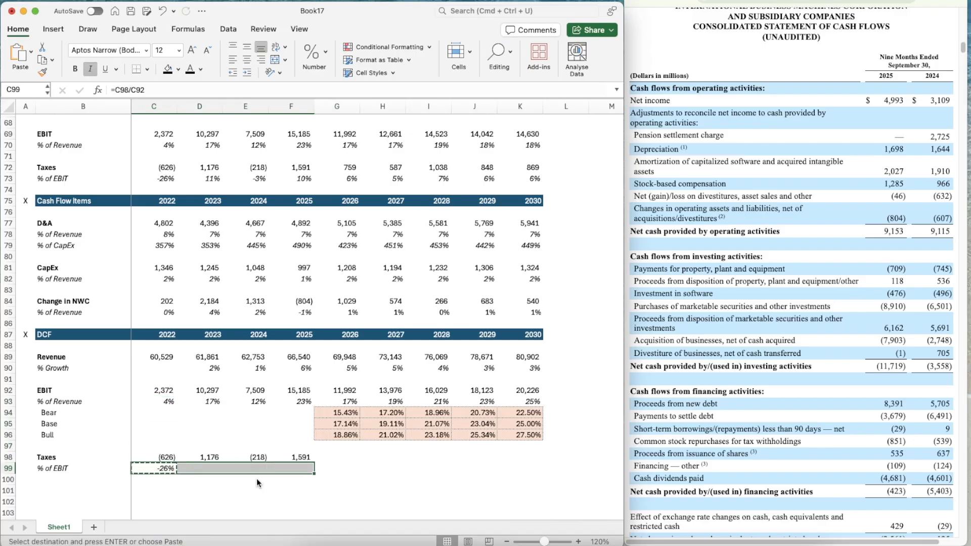
Set the 2026 tax rate in G99 to the average of the prior three years with =AVERAGE(D99:F99)
{"action": "scroll", "coordinate": [327, 481], "scroll_direction": "down", "scroll_amount": 5}
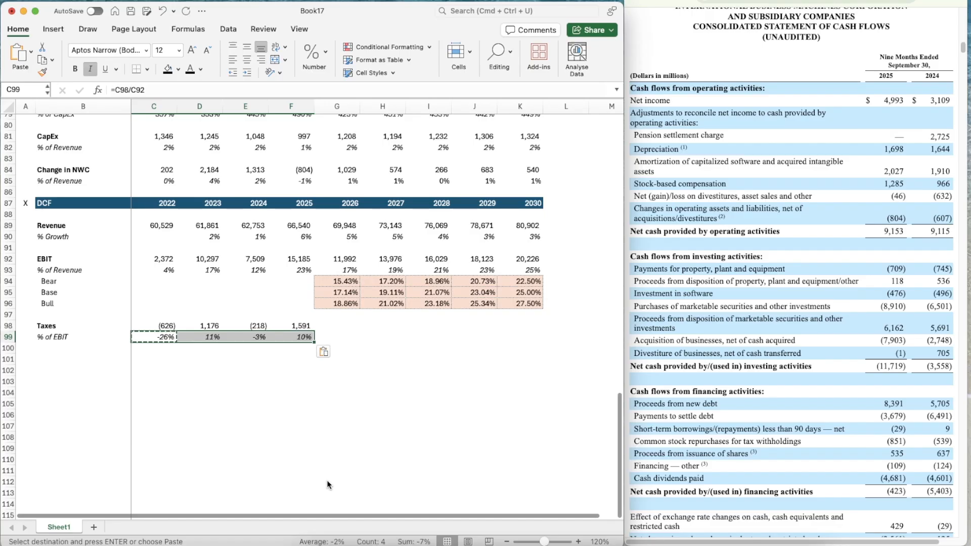
{"action": "key", "text": "Right"}
{"action": "key", "text": "Right"}
{"action": "key", "text": "Right"}
{"action": "key", "text": "Right"}
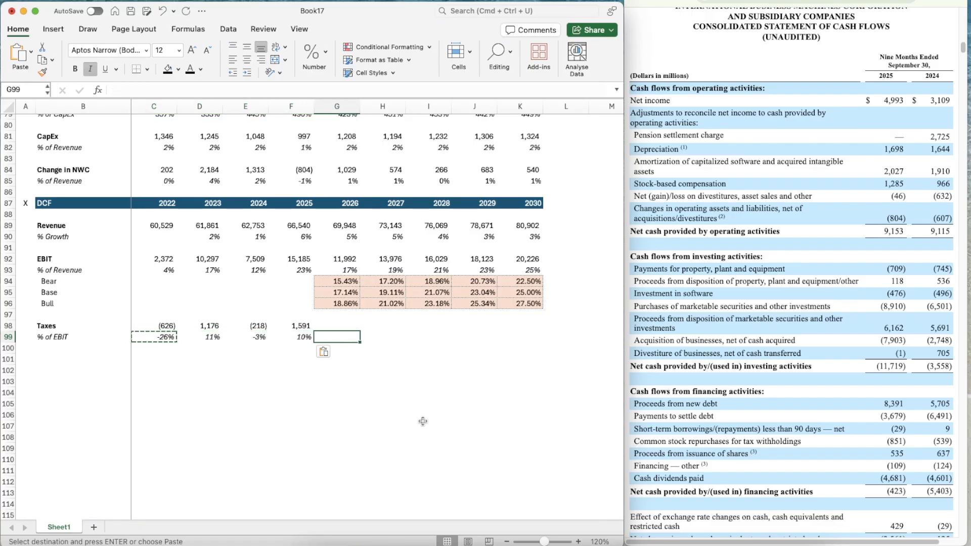
{"action": "type", "text": "=average"}
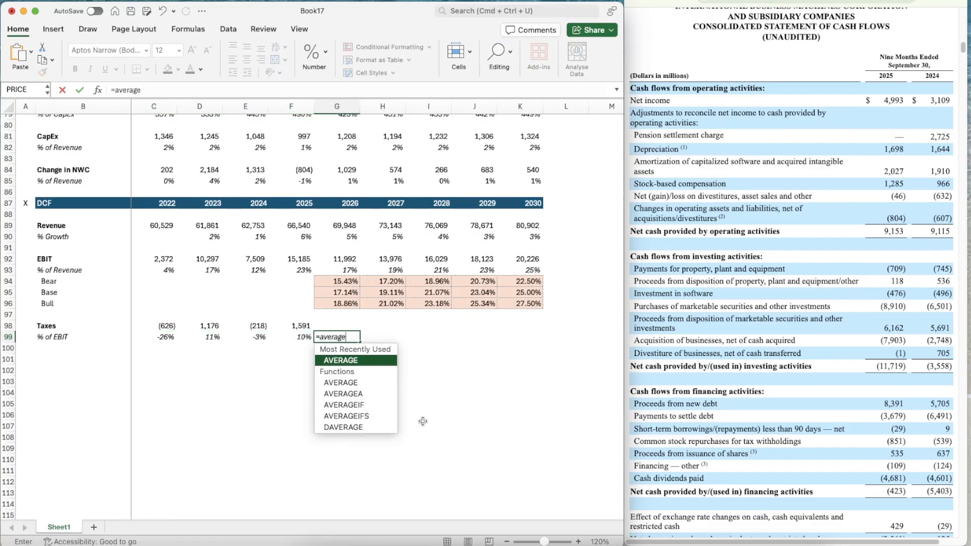
{"action": "key", "text": "Tab"}
{"action": "key", "text": "Left"}
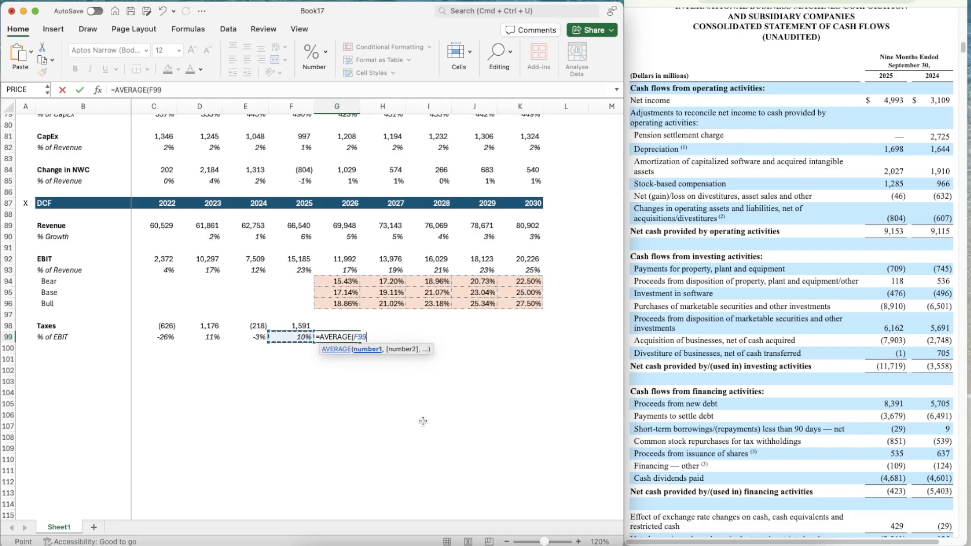
{"action": "key", "text": "shift+Left"}
{"action": "key", "text": "shift+Left"}
{"action": "key", "text": "Return"}
Copy the average tax rate formula from G99 across to 2030 in K99
{"action": "key", "text": "Up"}
{"action": "key", "text": "super+c"}
{"action": "key", "text": "shift+Right"}
{"action": "key", "text": "shift+Right"}
{"action": "key", "text": "shift+Right"}
{"action": "key", "text": "shift+Right"}
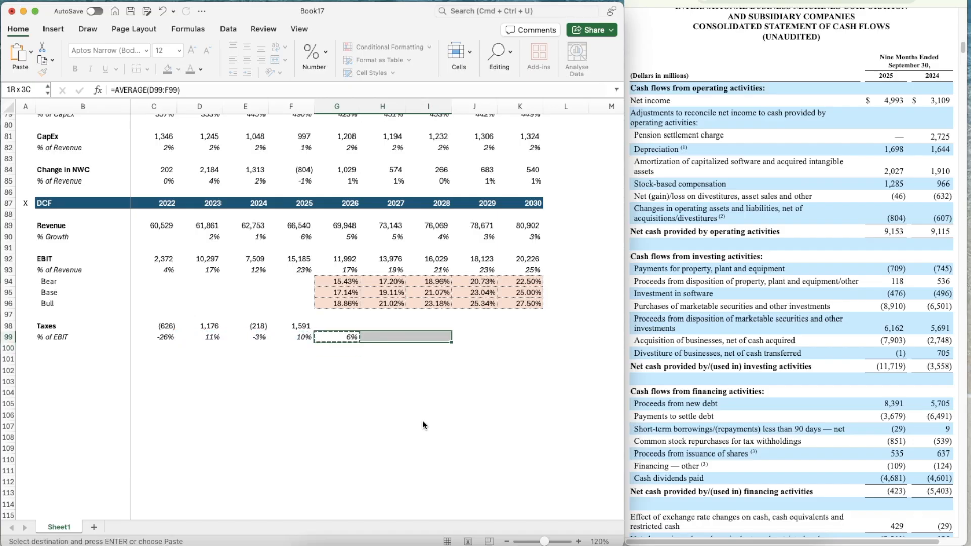
{"action": "key", "text": "super+v"}
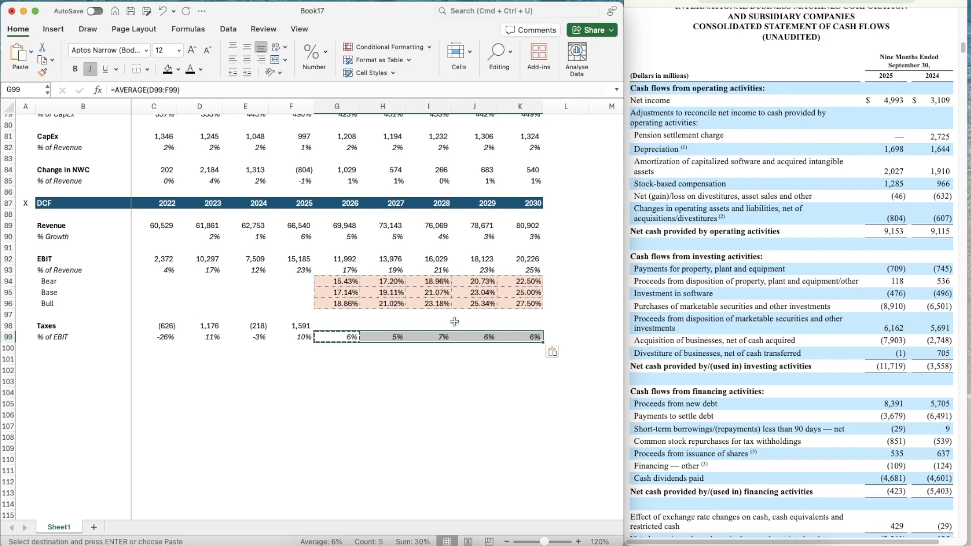
Set the 2026 tax rate in G99 to 10% and copy it across to 2030 in K99
{"action": "scroll", "coordinate": [455, 322], "scroll_direction": "up", "scroll_amount": 4}
{"action": "scroll", "coordinate": [455, 322], "scroll_direction": "down", "scroll_amount": 1}
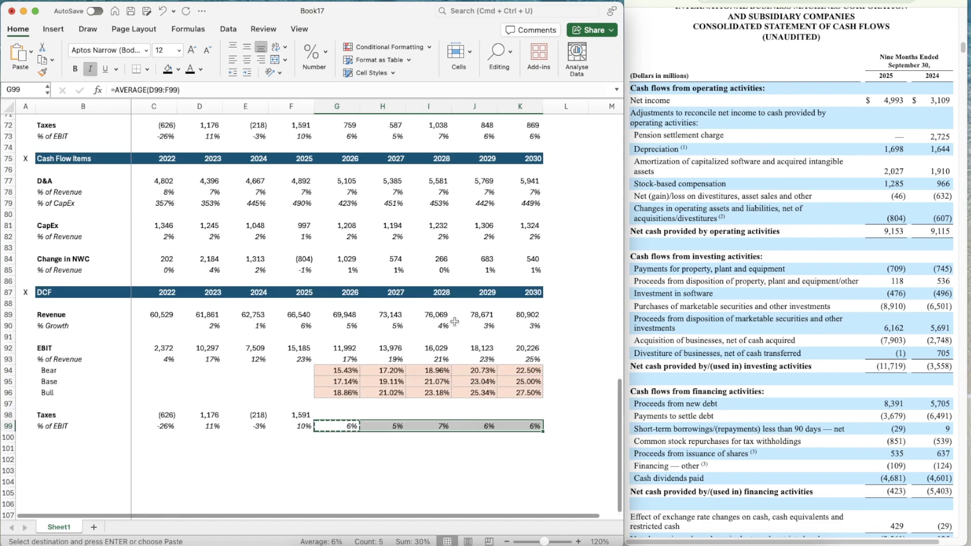
{"action": "scroll", "coordinate": [455, 322], "scroll_direction": "down", "scroll_amount": 3}
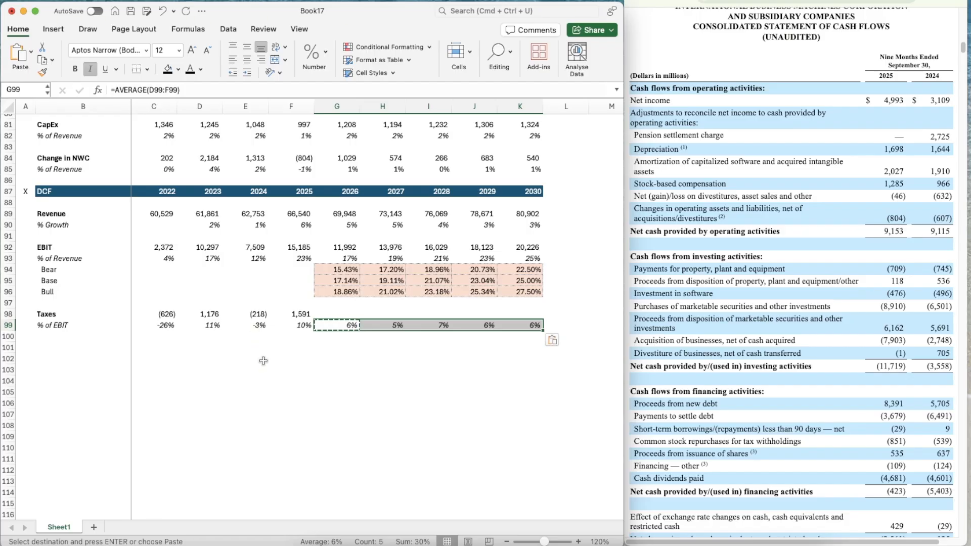
{"action": "key", "text": "Return"}
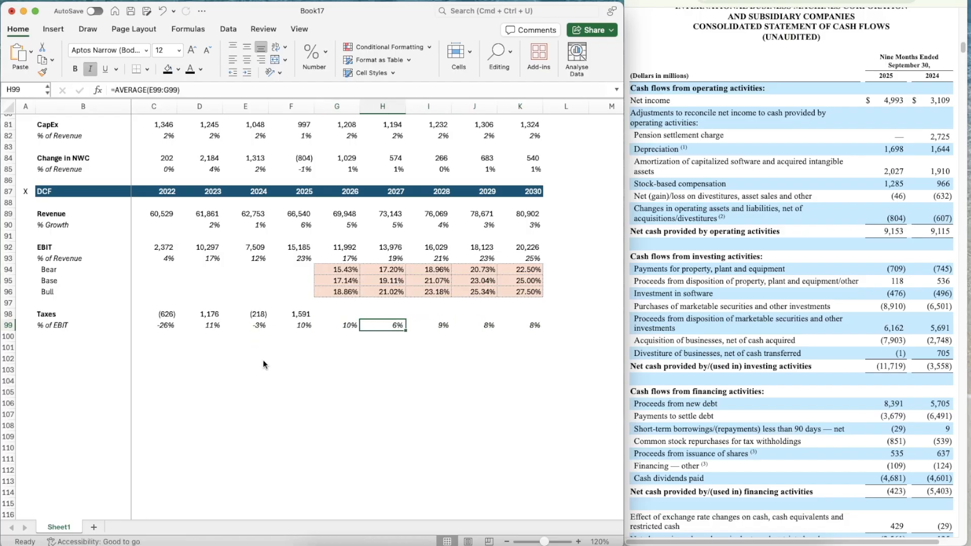
{"action": "key", "text": "Left"}
{"action": "key", "text": "super+c"}
{"action": "key", "text": "shift+Right"}
{"action": "key", "text": "shift+Right"}
{"action": "key", "text": "shift+Right"}
{"action": "key", "text": "shift+Right"}
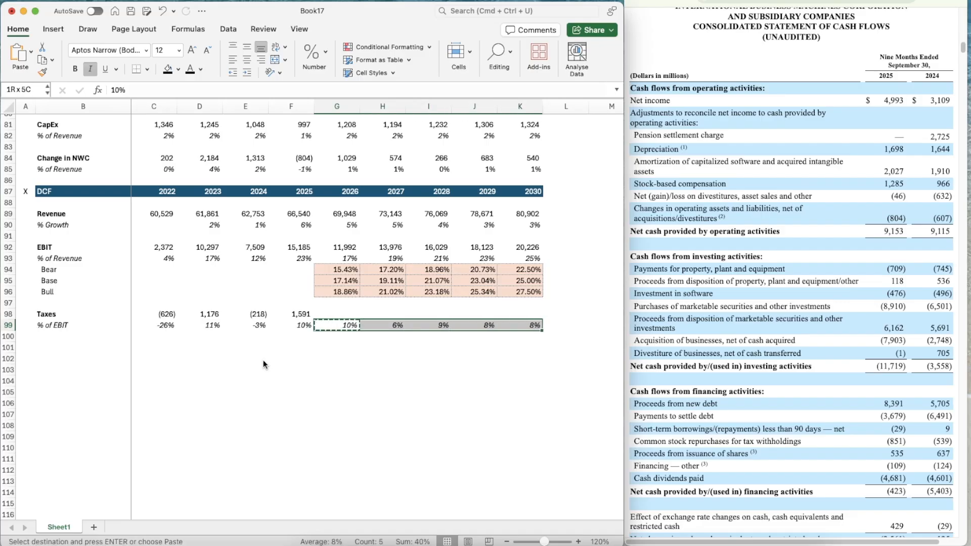
{"action": "key", "text": "super+v"}
Calculate the 2026 taxes in G98 as EBIT times the tax rate with =G92*G99
{"action": "key", "text": "Up"}
{"action": "type", "text": "="}
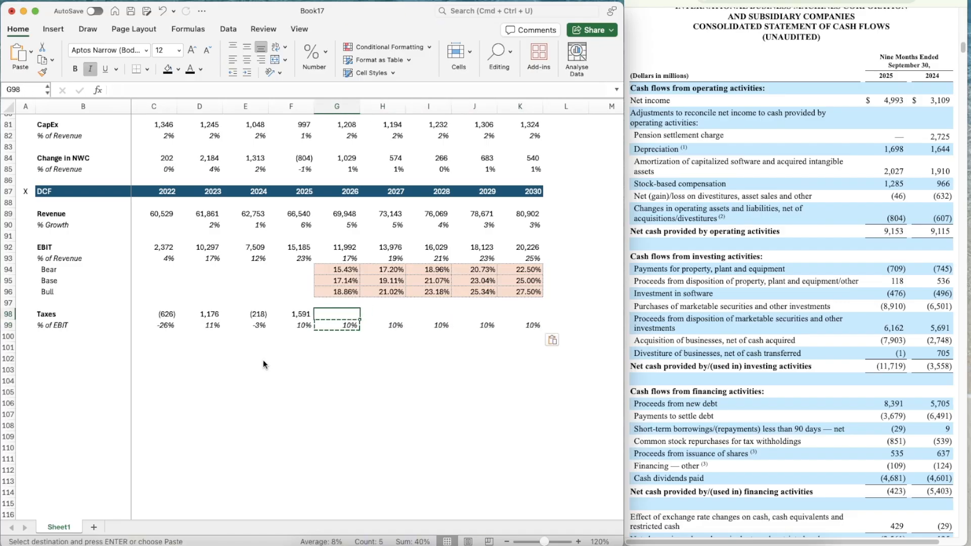
{"action": "key", "text": "Up"}
{"action": "key", "text": "Up"}
{"action": "key", "text": "Up"}
{"action": "key", "text": "Up"}
{"action": "key", "text": "Up"}
{"action": "key", "text": "Up"}
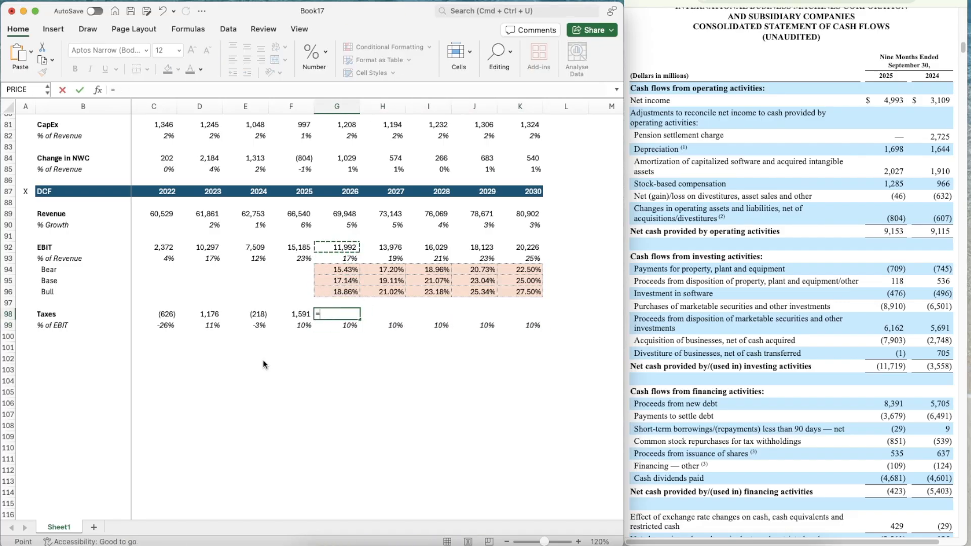
{"action": "type", "text": "*"}
{"action": "key", "text": "Down"}
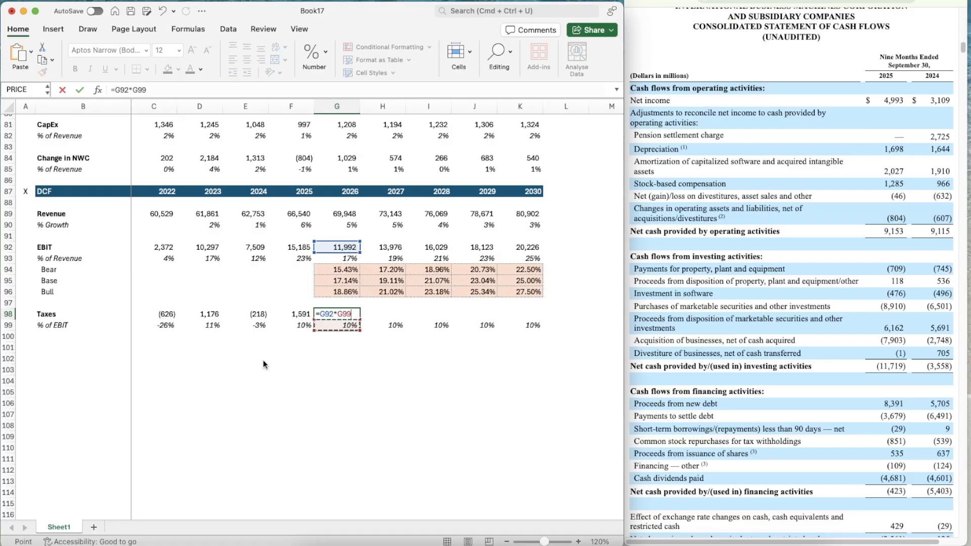
{"action": "key", "text": "Return"}
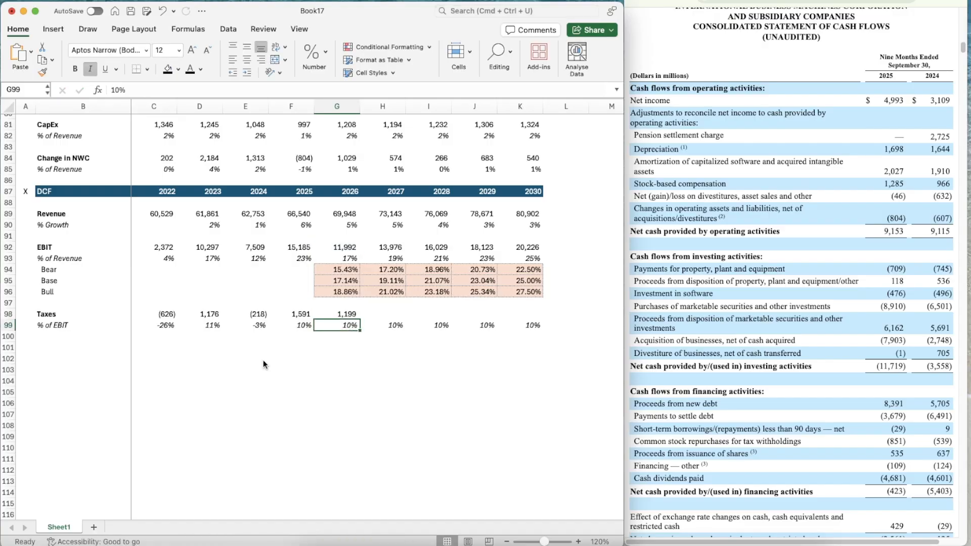
Copy the taxes formula from G98 across to 2030 in K98
{"action": "key", "text": "super+c"}
{"action": "key", "text": "Escape"}
{"action": "key", "text": "Up"}
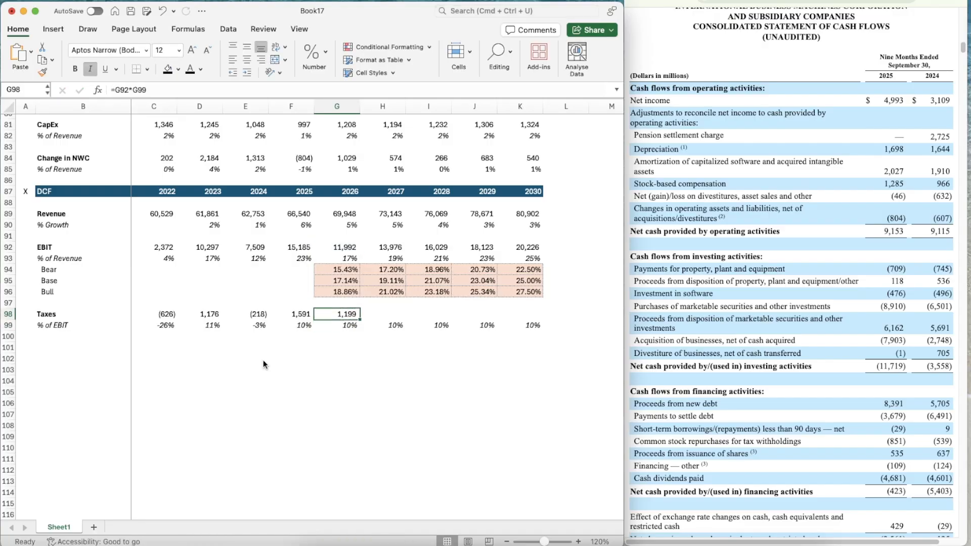
{"action": "key", "text": "super+c"}
{"action": "key", "text": "shift+Right"}
{"action": "key", "text": "shift+Right"}
{"action": "key", "text": "shift+Right"}
{"action": "key", "text": "shift+Right"}
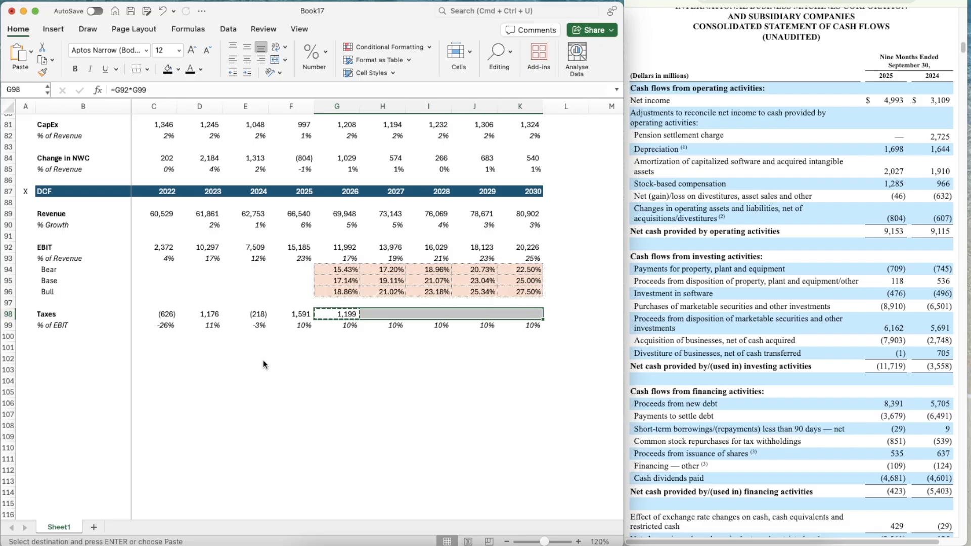
{"action": "key", "text": "super+v"}
Overwrite the 2026 base-case EBIT margin in G95 with 23%
{"action": "key", "text": "Up"}
{"action": "key", "text": "Up"}
{"action": "key", "text": "Up"}
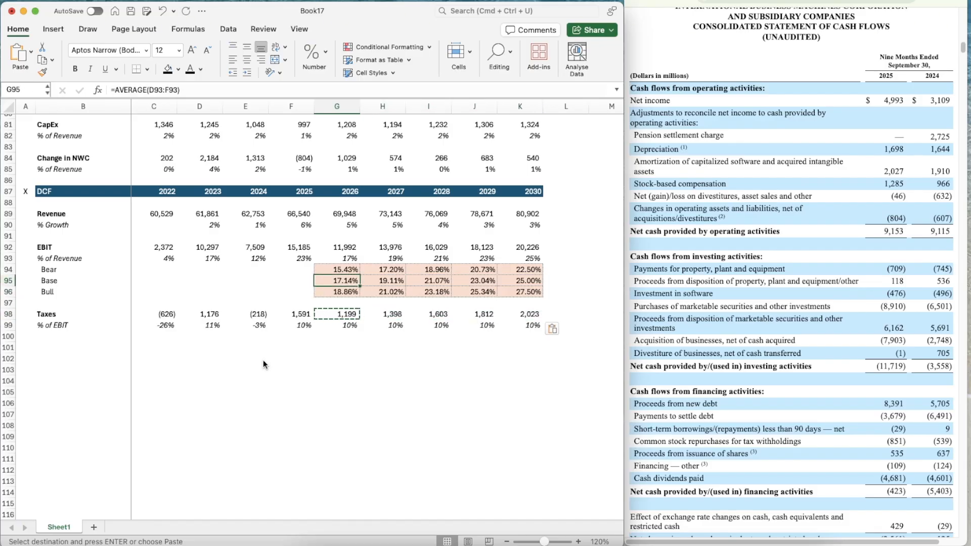
{"action": "type", "text": "23"}
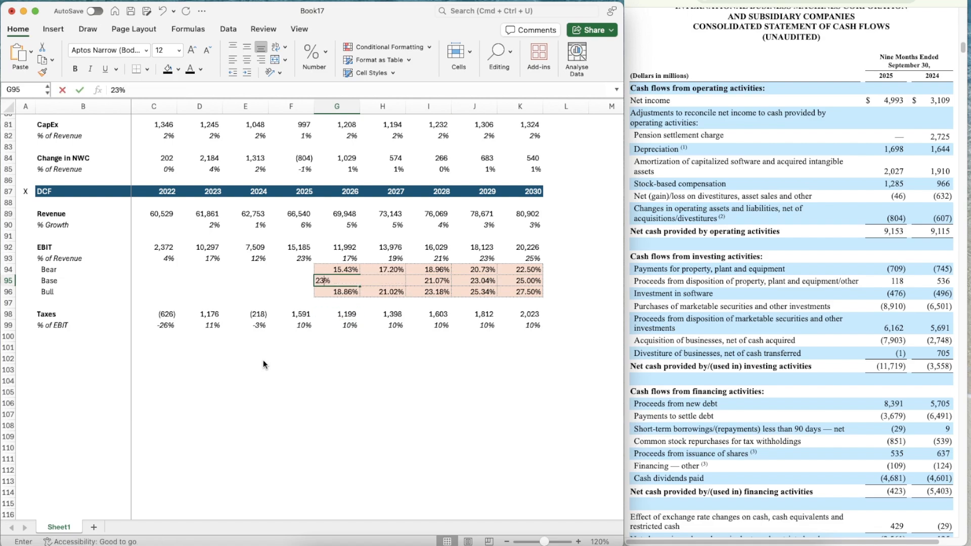
{"action": "key", "text": "Return"}
Review the base-case EBIT margins and their formulas across row 95 from 2026 to 2030
{"action": "key", "text": "Up"}
{"action": "key", "text": "Right"}
{"action": "key", "text": "Right"}
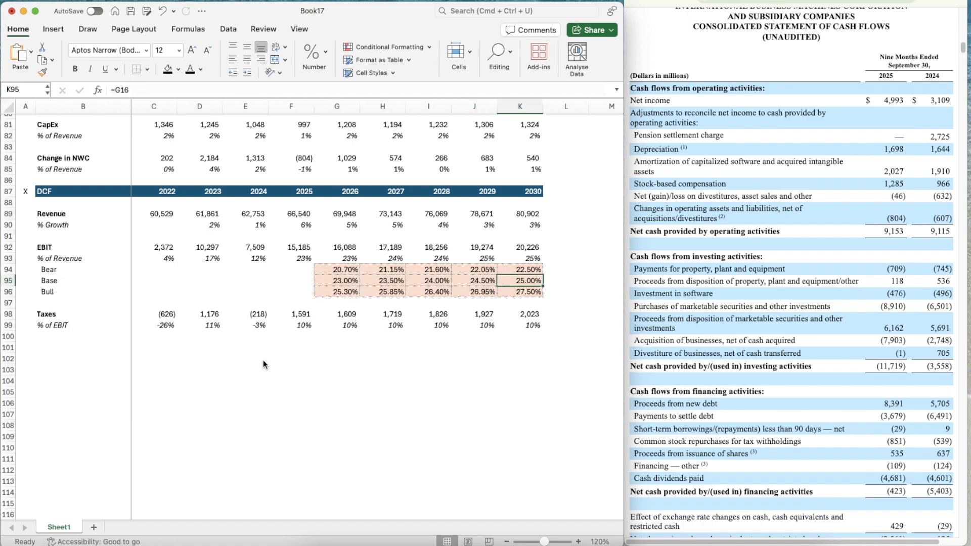
{"action": "key", "text": "Left"}
{"action": "key", "text": "Left"}
{"action": "key", "text": "Left"}
{"action": "key", "text": "Left"}
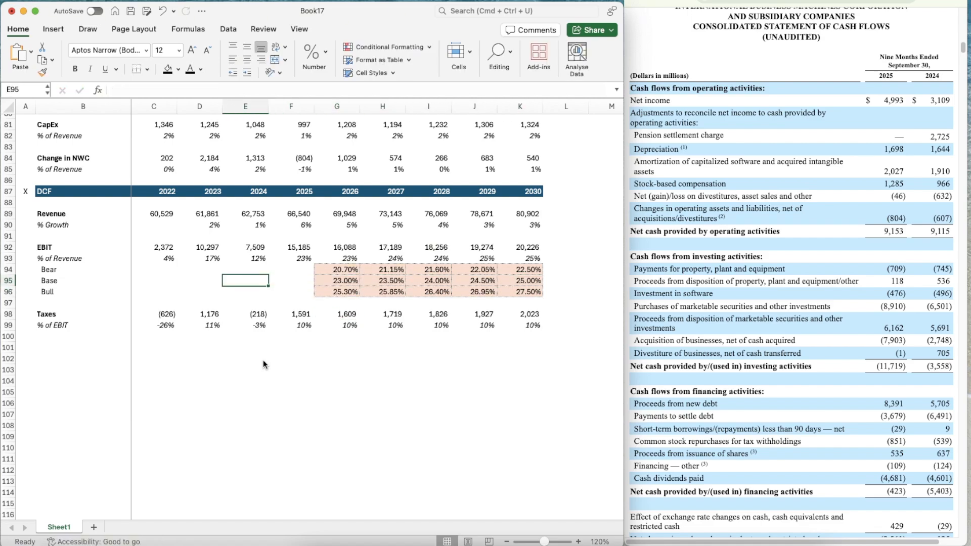
{"action": "key", "text": "Down"}
{"action": "key", "text": "Right"}
{"action": "key", "text": "Up"}
{"action": "key", "text": "Up"}
{"action": "key", "text": "Right"}
{"action": "key", "text": "Down"}
{"action": "key", "text": "Right"}
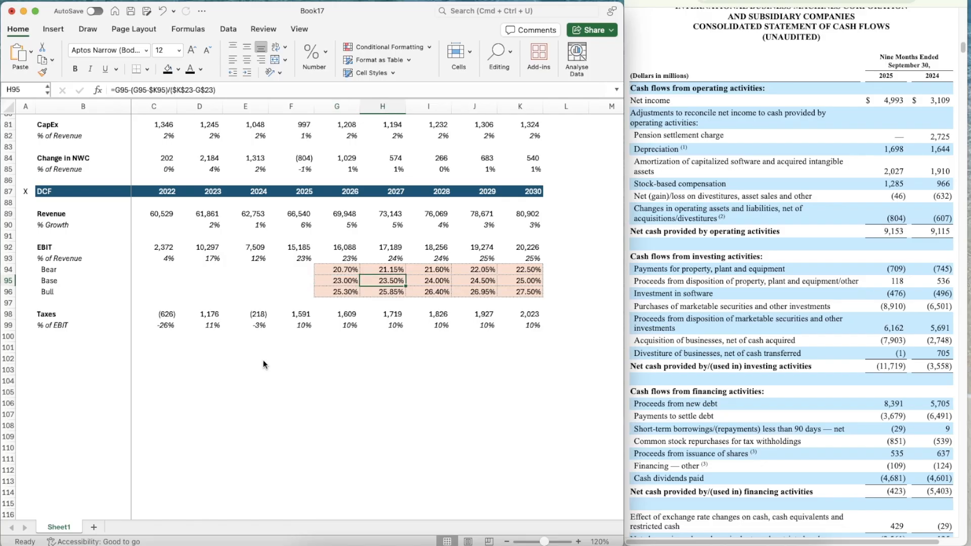
{"action": "key", "text": "Right"}
{"action": "key", "text": "Right"}
{"action": "key", "text": "Right"}
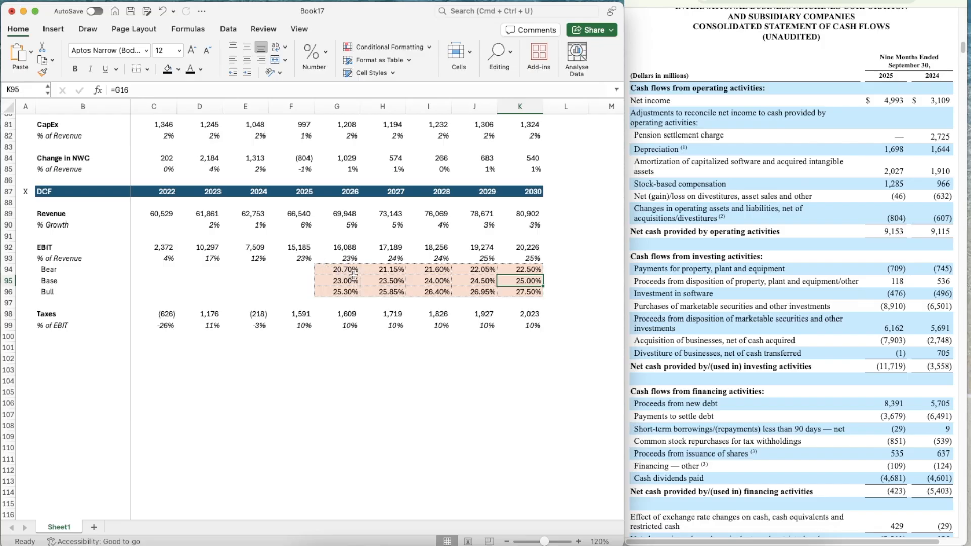
Add a thin solid top border across B101:K101 below the Taxes rows
{"action": "scroll", "coordinate": [296, 367], "scroll_direction": "down", "scroll_amount": 4}
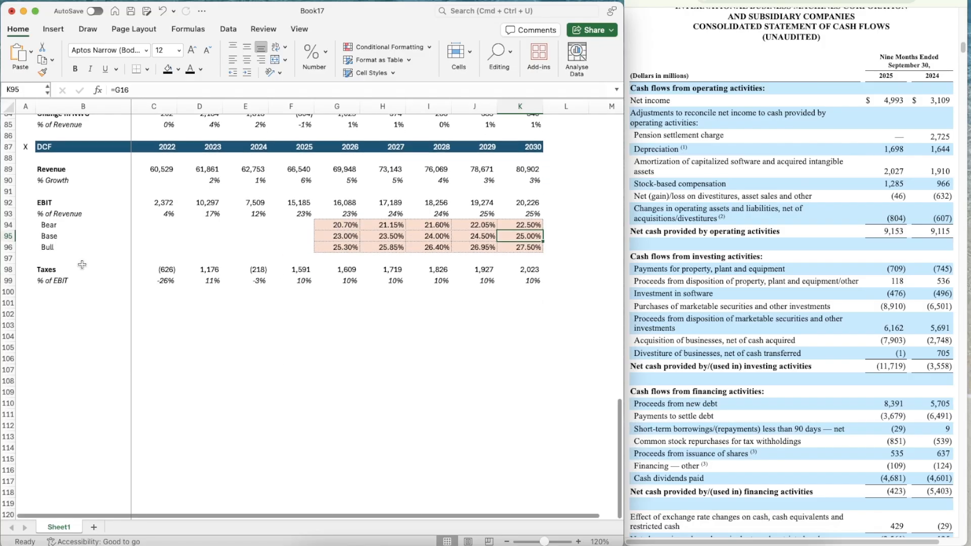
{"action": "left_click", "coordinate": [61, 313]}
{"action": "key", "text": "Up"}
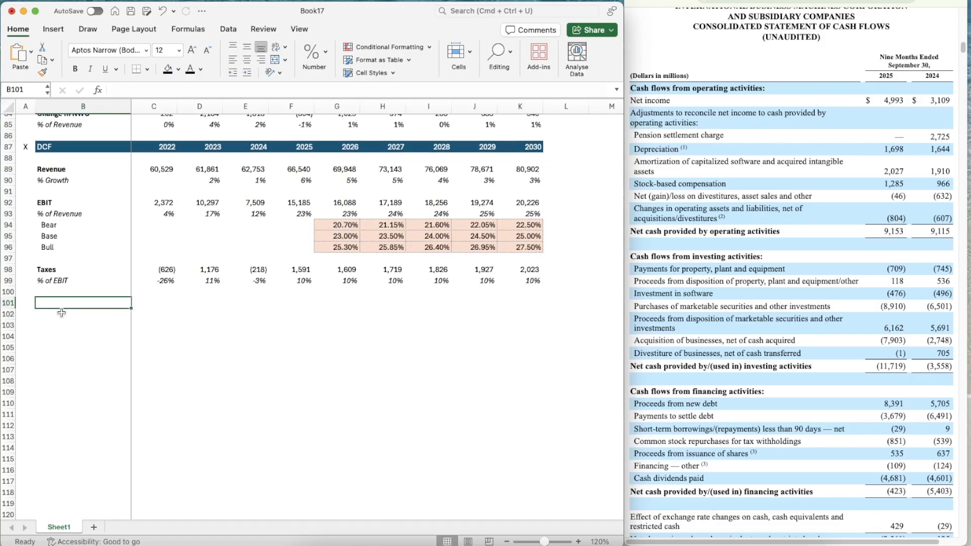
{"action": "key", "text": "shift+Right"}
{"action": "key", "text": "shift+Right"}
{"action": "key", "text": "shift+Right"}
{"action": "key", "text": "shift+Right"}
{"action": "key", "text": "shift+Right"}
{"action": "key", "text": "shift+Right"}
{"action": "key", "text": "shift+Right"}
{"action": "key", "text": "shift+Right"}
{"action": "key", "text": "shift+Right"}
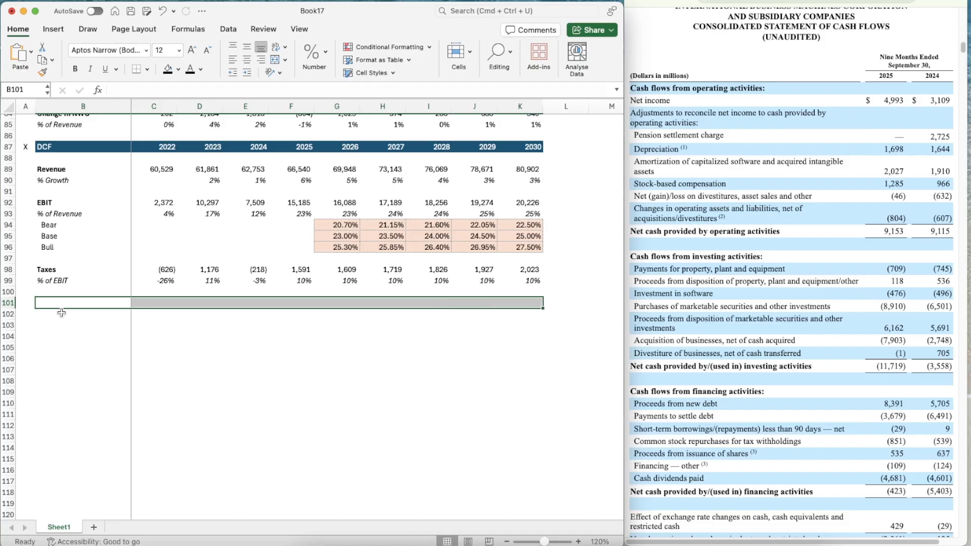
{"action": "key", "text": "super+1"}
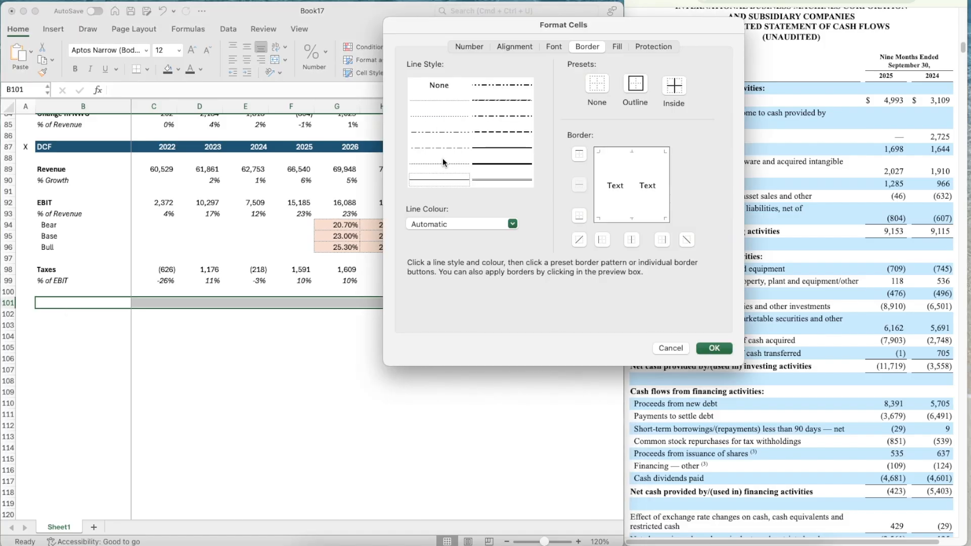
{"action": "left_click", "coordinate": [454, 182]}
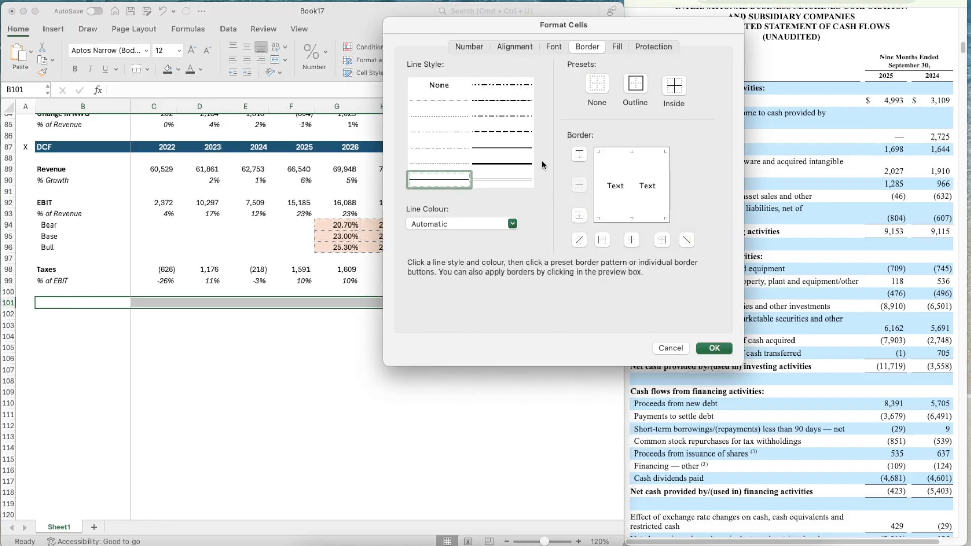
{"action": "left_click", "coordinate": [580, 155]}
{"action": "left_click", "coordinate": [717, 349]}
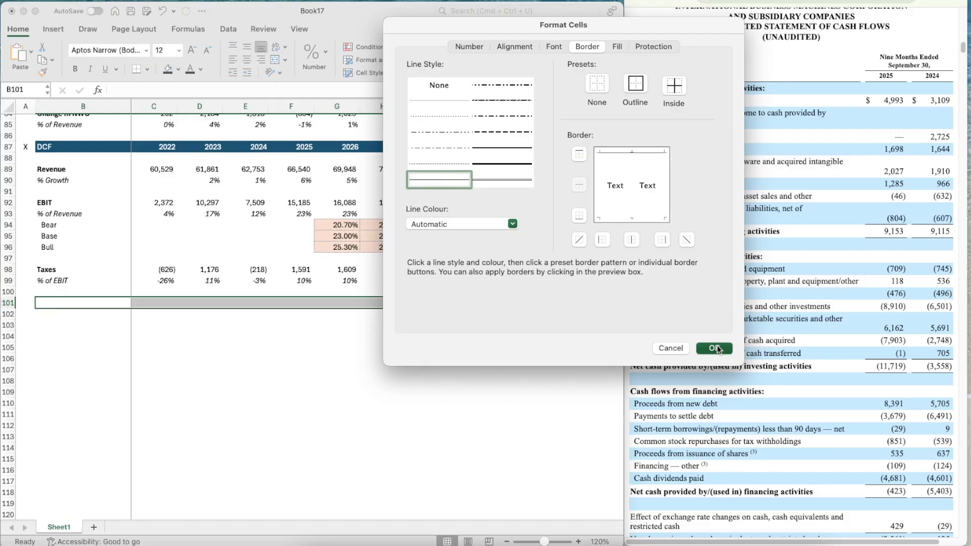
Label B102 as EBIAT in bold
{"action": "left_click", "coordinate": [73, 322]}
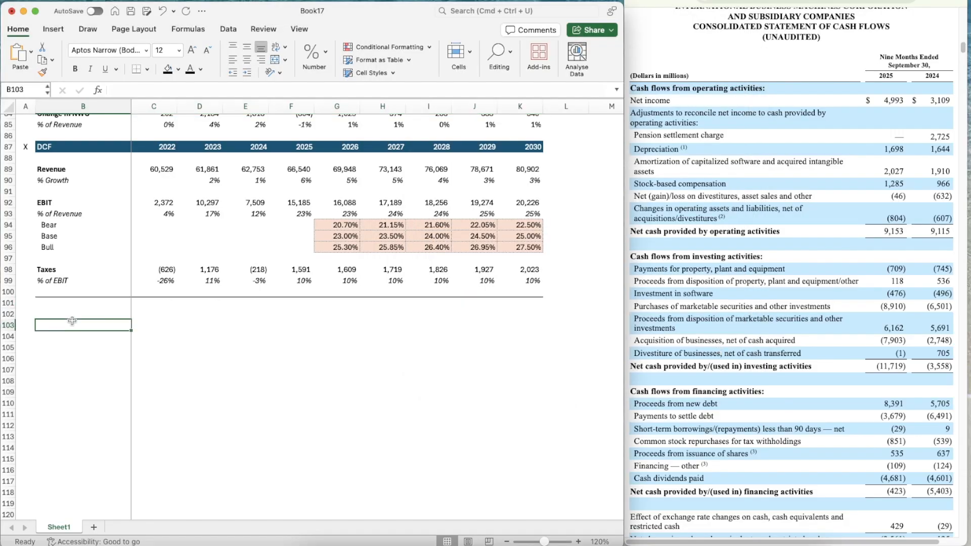
{"action": "left_click", "coordinate": [81, 308]}
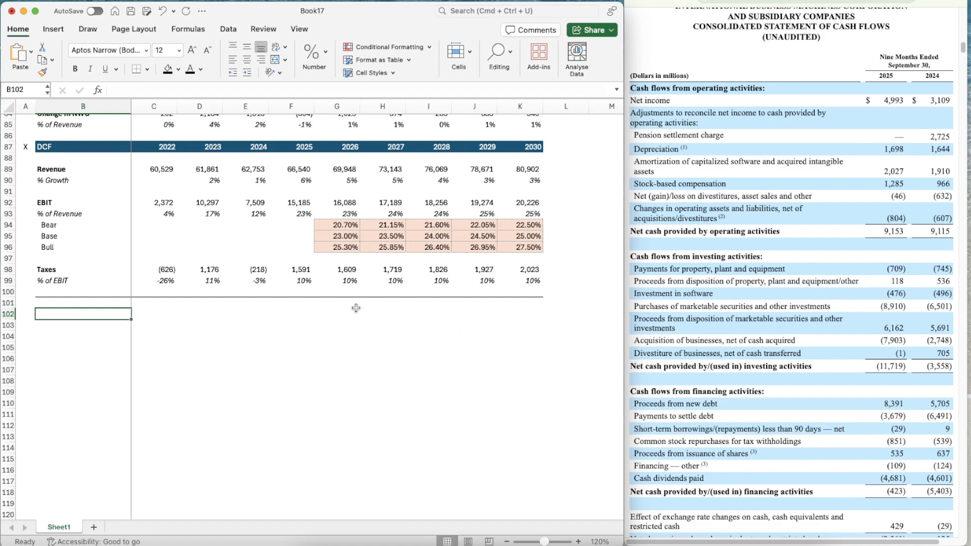
{"action": "type", "text": "EBIAT"}
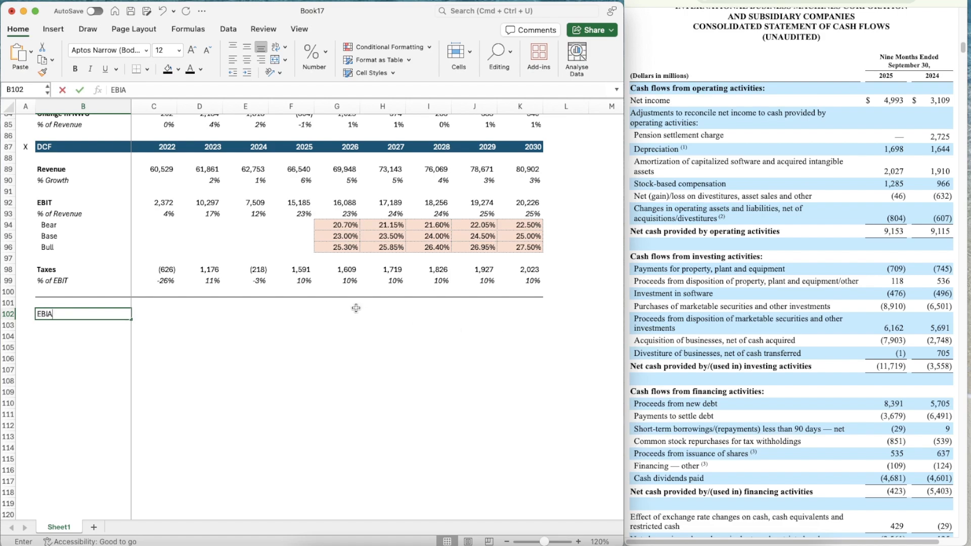
{"action": "key", "text": "super+b"}
Calculate the 2026 EBIAT in G102 as EBIT minus taxes with =G92-G98
{"action": "key", "text": "Right"}
{"action": "key", "text": "Right"}
{"action": "key", "text": "Right"}
{"action": "key", "text": "Right"}
{"action": "key", "text": "Right"}
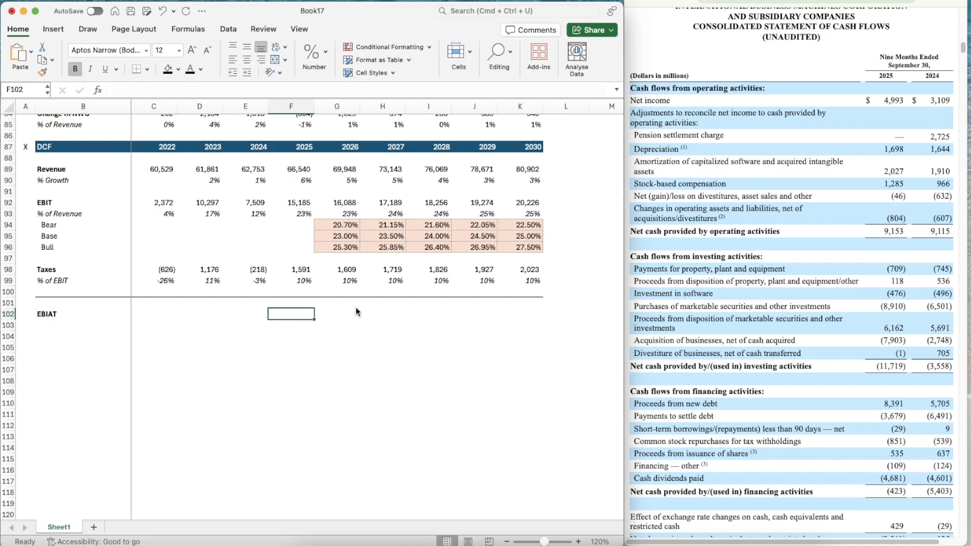
{"action": "type", "text": "="}
{"action": "key", "text": "Up"}
{"action": "key", "text": "Up"}
{"action": "key", "text": "Up"}
{"action": "key", "text": "Up"}
{"action": "key", "text": "Up"}
{"action": "key", "text": "Up"}
{"action": "key", "text": "Up"}
{"action": "key", "text": "Up"}
{"action": "key", "text": "Up"}
{"action": "key", "text": "Up"}
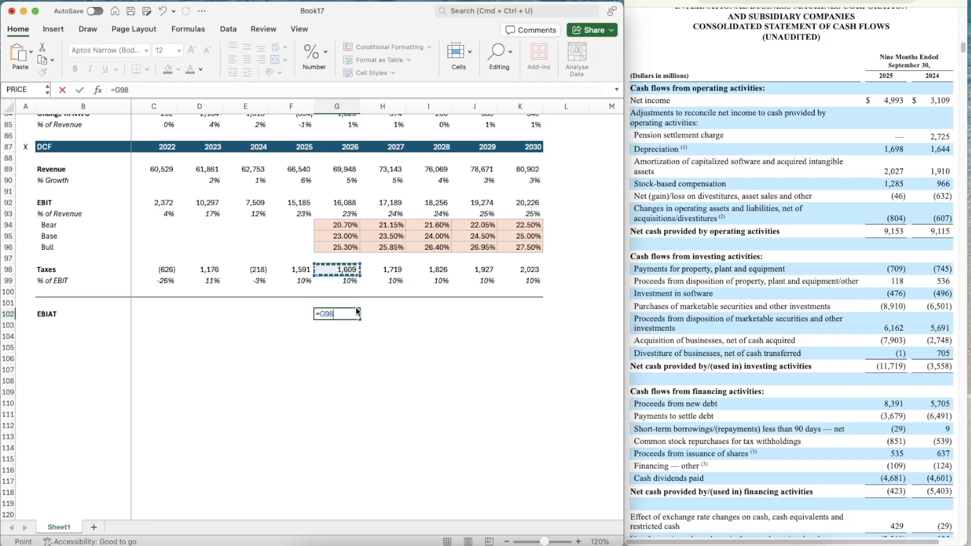
{"action": "type", "text": "-"}
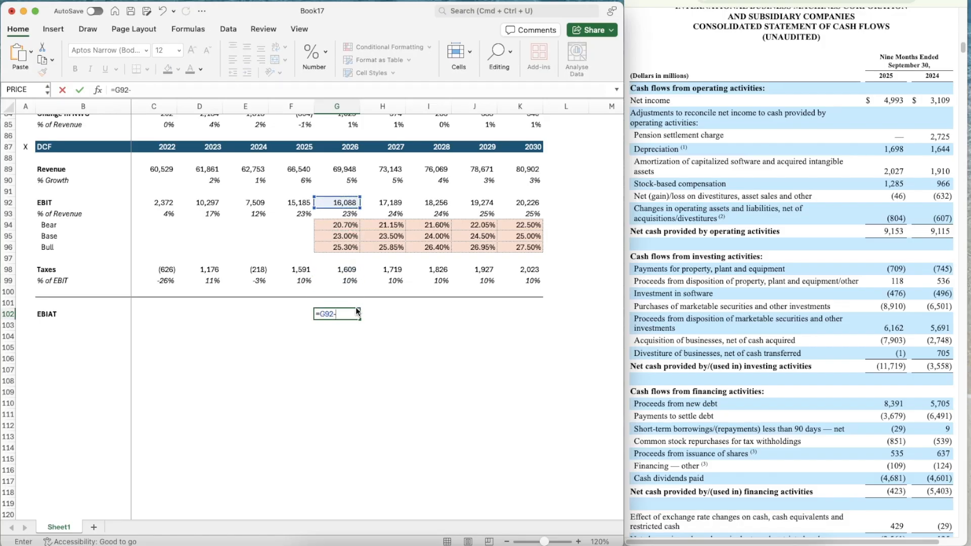
{"action": "key", "text": "Up"}
{"action": "key", "text": "Up"}
{"action": "key", "text": "Up"}
{"action": "key", "text": "Up"}
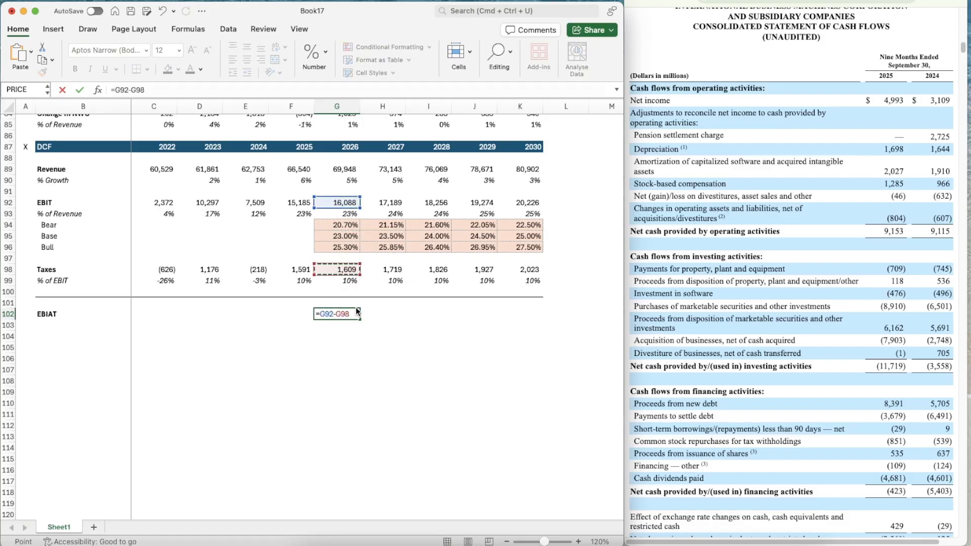
{"action": "key", "text": "ctrl+Return"}
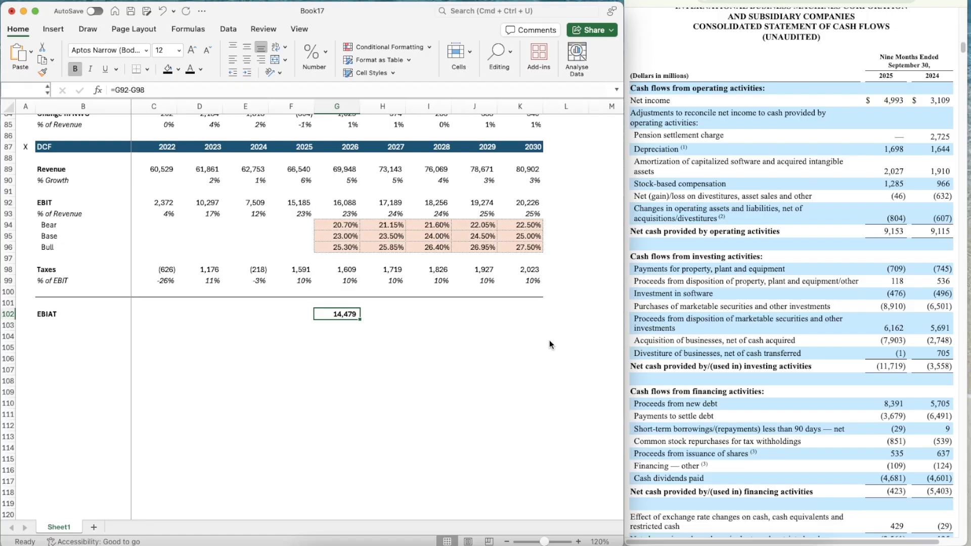
Copy the EBIAT formula from G102 across to 2030 in K102
{"action": "key", "text": "super+c"}
{"action": "key", "text": "shift+Right"}
{"action": "key", "text": "shift+Right"}
{"action": "key", "text": "shift+Right"}
{"action": "key", "text": "shift+Right"}
{"action": "key", "text": "super+v"}
Enter the row labels D&A in B104, CapEx in B106 and Change in NWC in B108
{"action": "key", "text": "Down"}
{"action": "key", "text": "Down"}
{"action": "key", "text": "Left"}
{"action": "key", "text": "Left"}
{"action": "key", "text": "Left"}
{"action": "key", "text": "Left"}
{"action": "key", "text": "Left"}
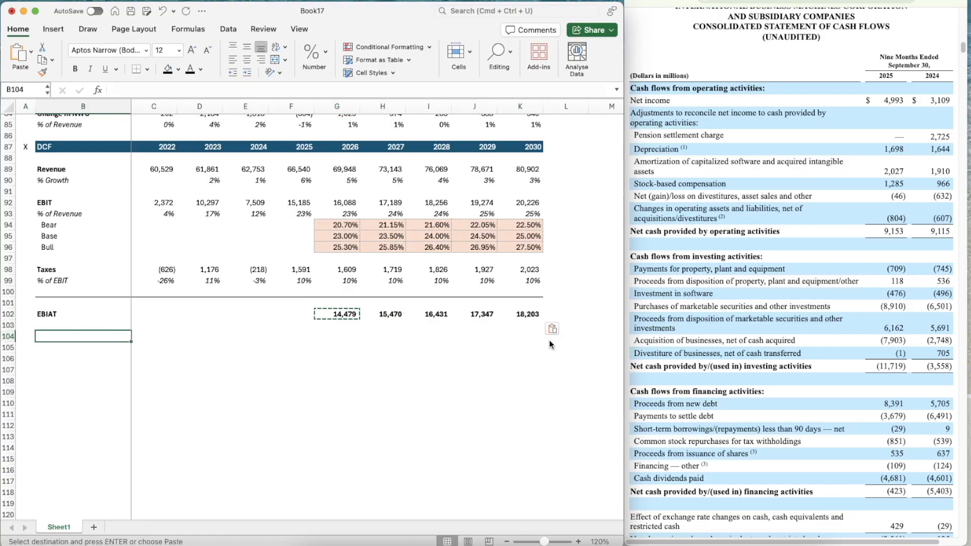
{"action": "type", "text": "D&A"}
{"action": "key", "text": "Return"}
{"action": "key", "text": "Return"}
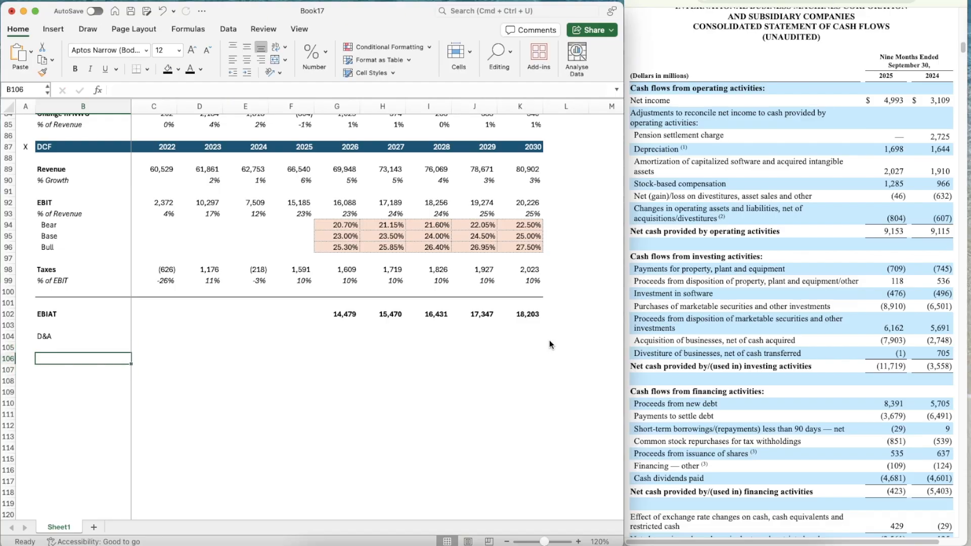
{"action": "type", "text": "CapEx"}
{"action": "key", "text": "Return"}
{"action": "key", "text": "Return"}
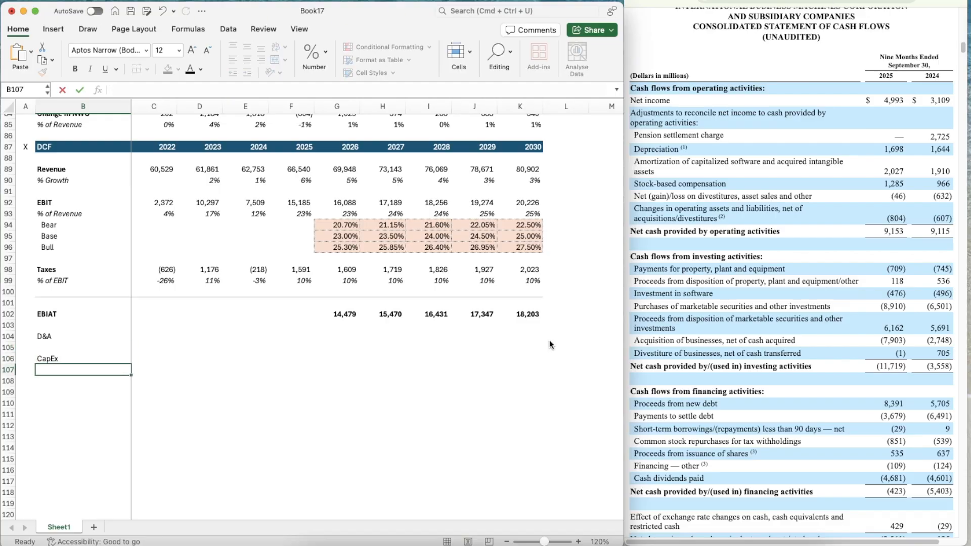
{"action": "type", "text": "Change in "}
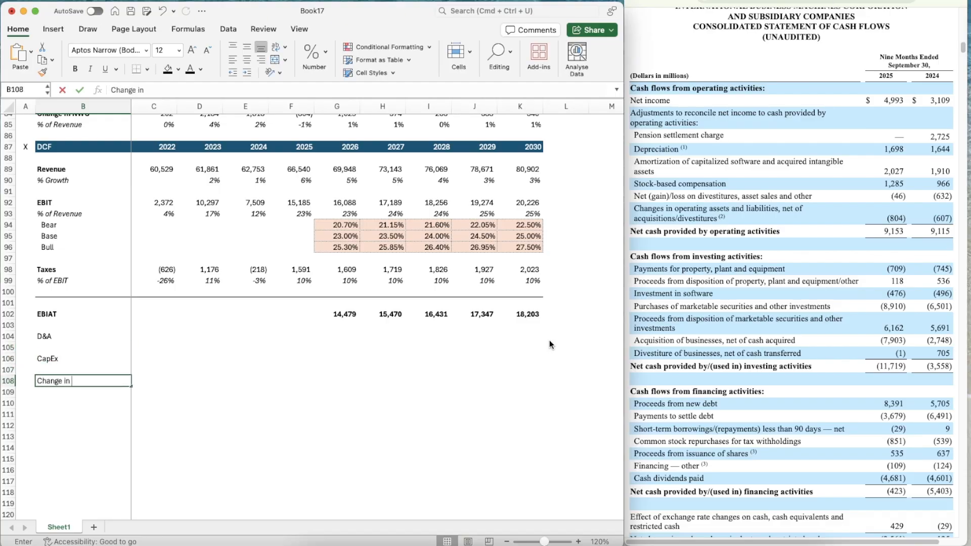
{"action": "type", "text": "NWS"}
{"action": "key", "text": "Return"}
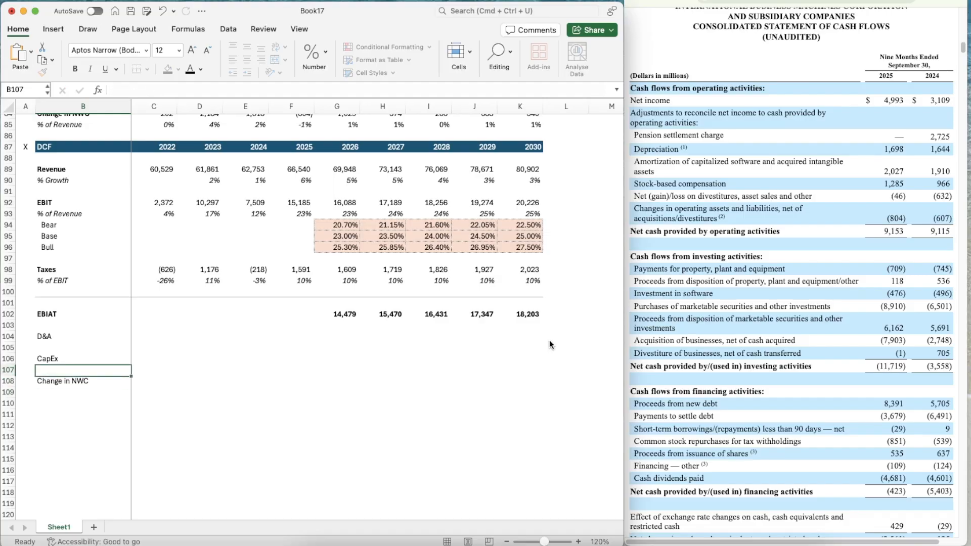
Make the D&A, CapEx and Change in NWC labels in B104:B108 bold
{"action": "key", "text": "Up"}
{"action": "key", "text": "shift+Up"}
{"action": "key", "text": "shift+Up"}
{"action": "key", "text": "shift+Up"}
{"action": "key", "text": "shift+Up"}
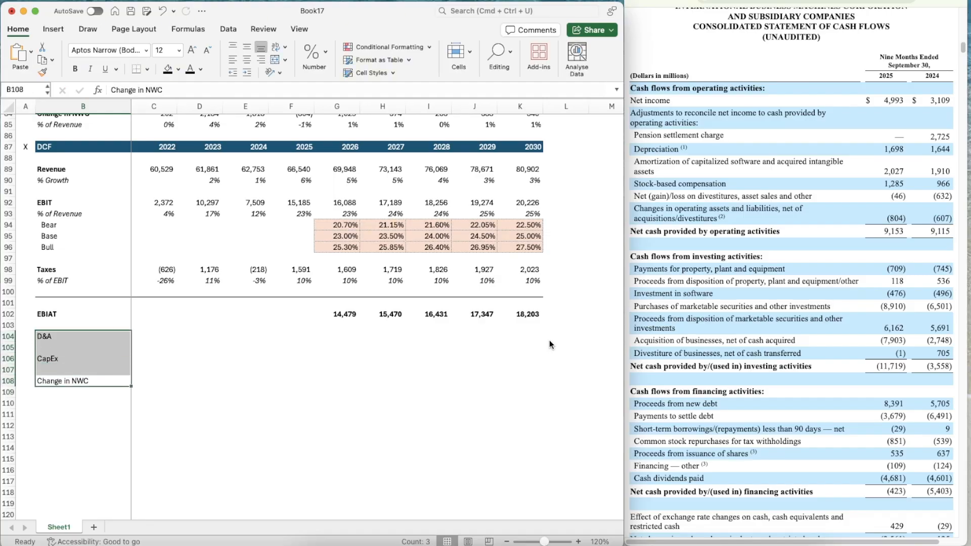
{"action": "key", "text": "super+b"}
Link the 2022 D&A in C104 to the Cash Flow Items section with =C77
{"action": "key", "text": "Right"}
{"action": "key", "text": "Up"}
{"action": "key", "text": "Up"}
{"action": "key", "text": "Up"}
{"action": "key", "text": "Up"}
{"action": "type", "text": "="}
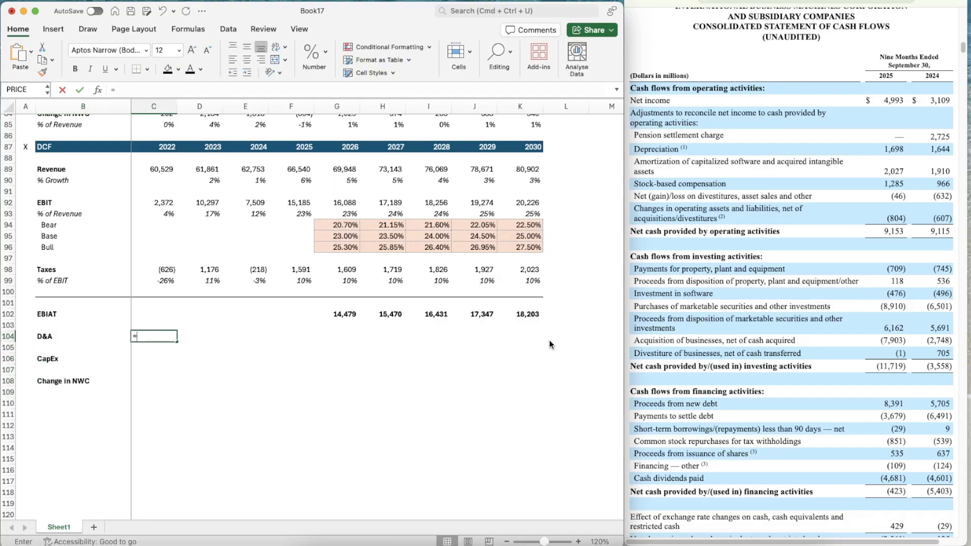
{"action": "scroll", "coordinate": [334, 283], "scroll_direction": "up", "scroll_amount": 5}
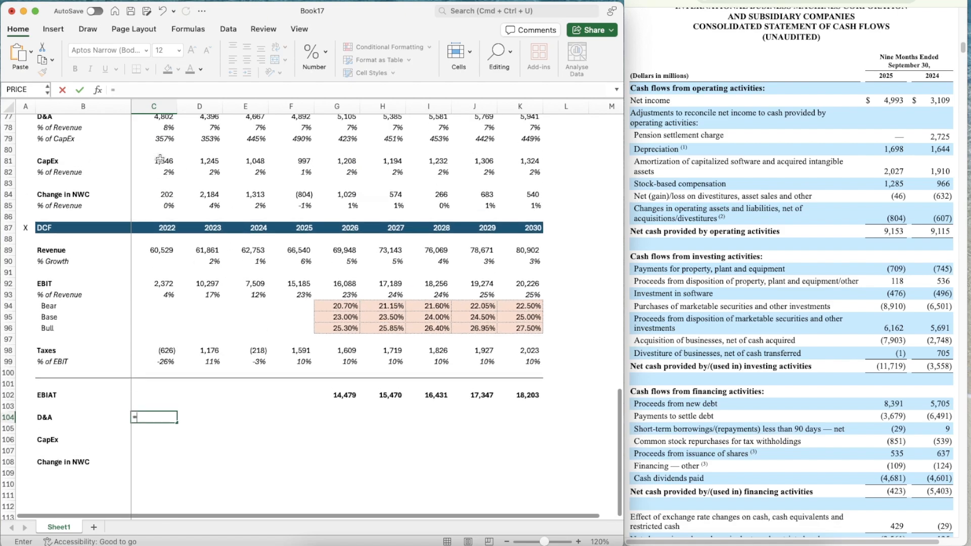
{"action": "scroll", "coordinate": [160, 159], "scroll_direction": "up", "scroll_amount": 2}
{"action": "left_click", "coordinate": [163, 143]}
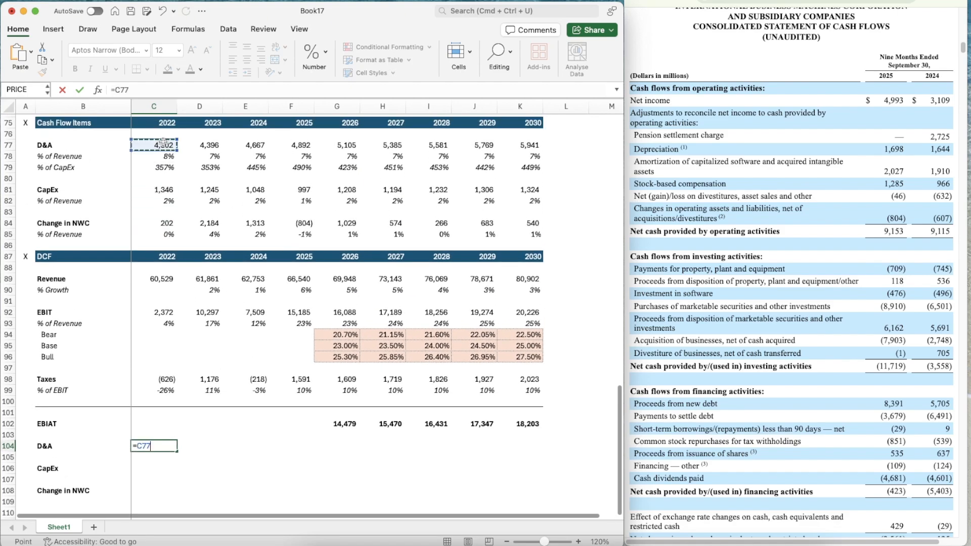
{"action": "key", "text": "ctrl+Return"}
Copy the D&A link from C104 across to 2030 in K104
{"action": "key", "text": "super+c"}
{"action": "key", "text": "shift+Right"}
{"action": "key", "text": "shift+Right"}
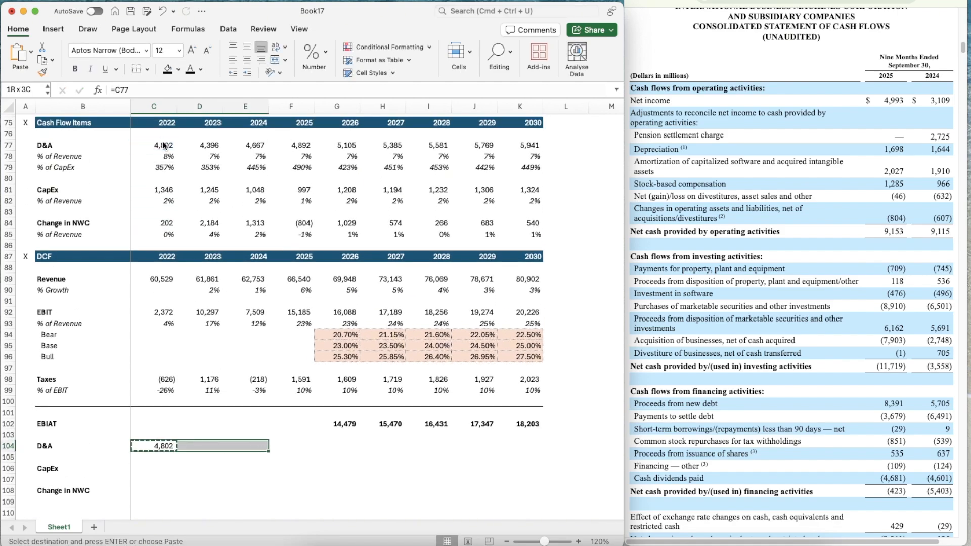
{"action": "key", "text": "shift+Right"}
{"action": "key", "text": "shift+Right"}
{"action": "key", "text": "shift+Right"}
{"action": "key", "text": "shift+Right"}
{"action": "key", "text": "shift+Right"}
{"action": "key", "text": "shift+Right"}
{"action": "key", "text": "Return"}
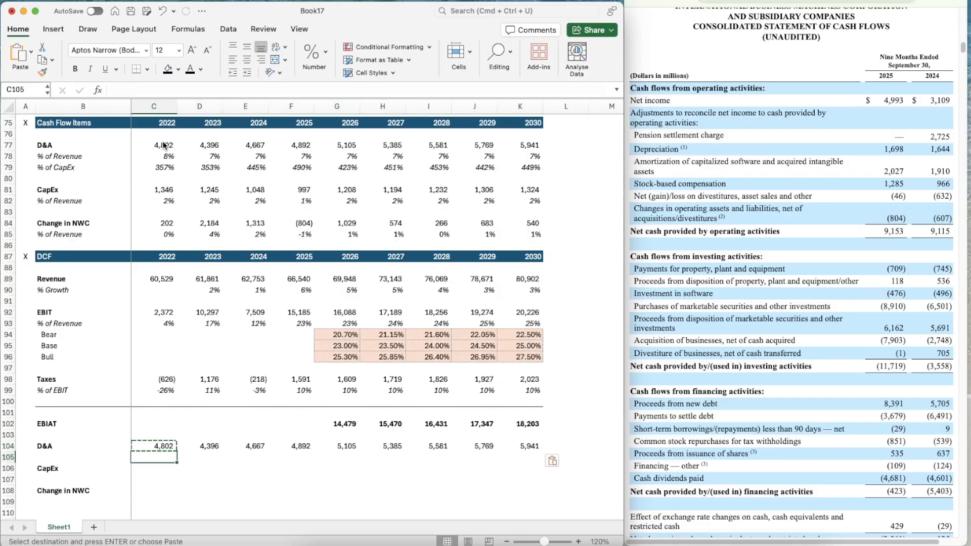
Link the 2022 CapEx in C106 to the Cash Flow Items section with =C81
{"action": "key", "text": "Down"}
{"action": "scroll", "coordinate": [163, 145], "scroll_direction": "down", "scroll_amount": 3}
{"action": "type", "text": "="}
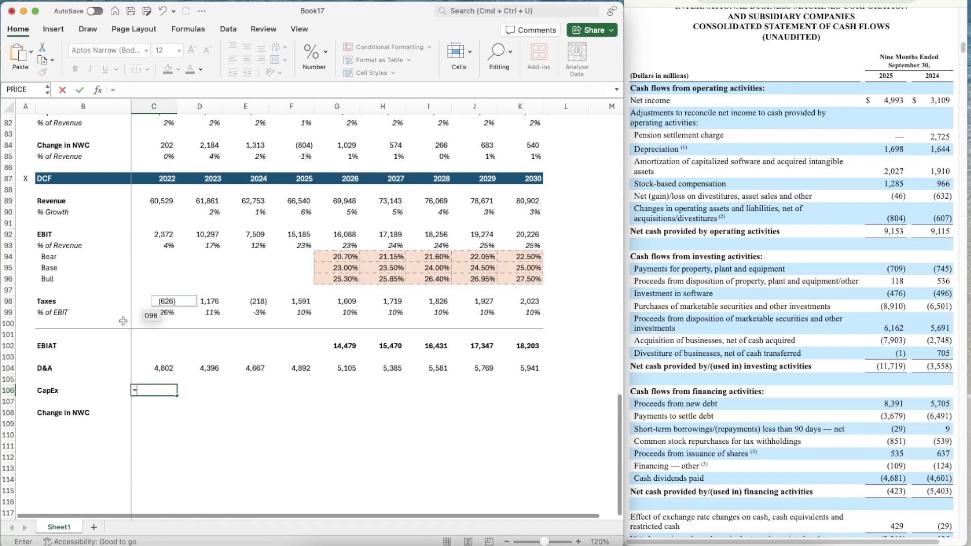
{"action": "scroll", "coordinate": [123, 322], "scroll_direction": "up", "scroll_amount": 3}
{"action": "left_click", "coordinate": [162, 179]}
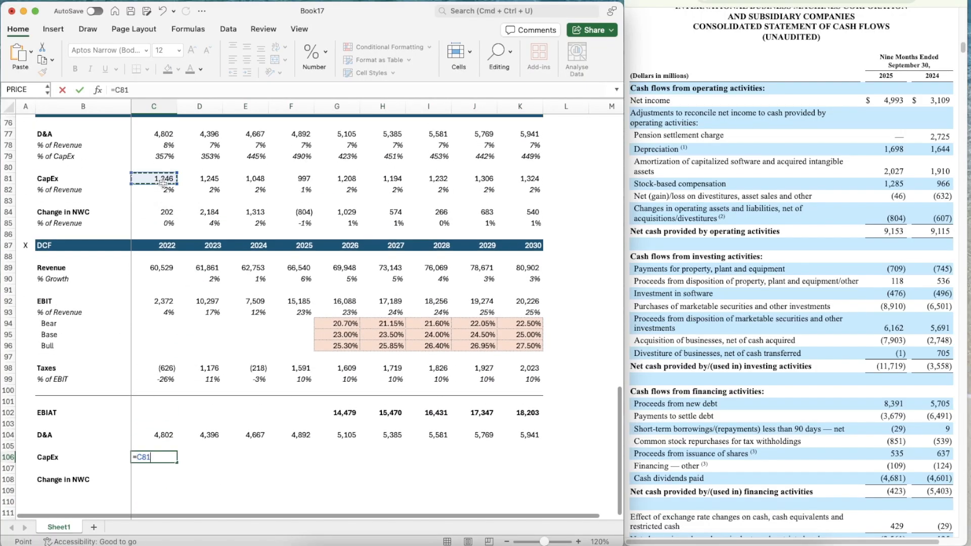
{"action": "key", "text": "Return"}
Copy the CapEx link from C106 across to 2030 in K106
{"action": "key", "text": "Up"}
{"action": "key", "text": "super+c"}
{"action": "key", "text": "shift+Right"}
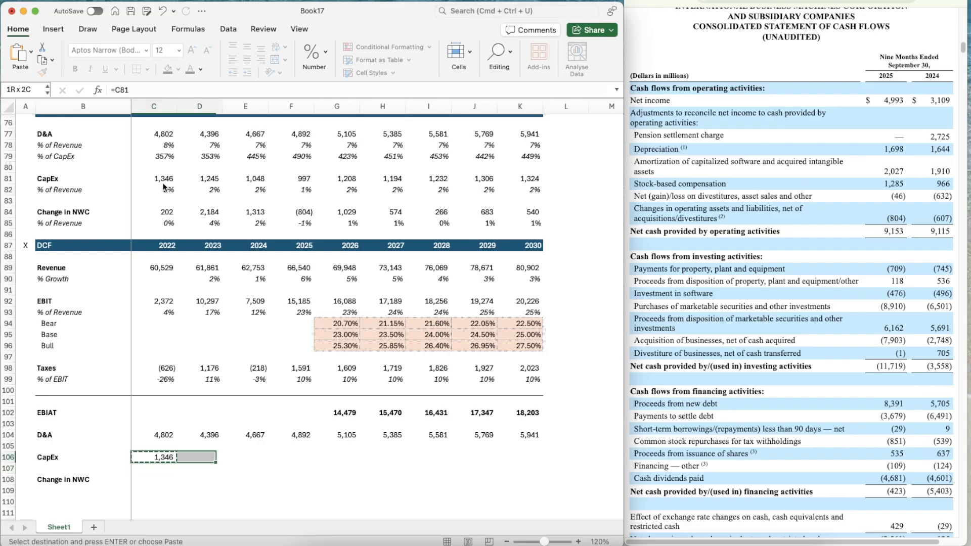
{"action": "key", "text": "shift+Right"}
{"action": "key", "text": "shift+Right"}
{"action": "key", "text": "shift+Right"}
{"action": "key", "text": "shift+Right"}
{"action": "key", "text": "shift+Right"}
{"action": "key", "text": "shift+Right"}
{"action": "key", "text": "shift+Right"}
{"action": "key", "text": "super+v"}
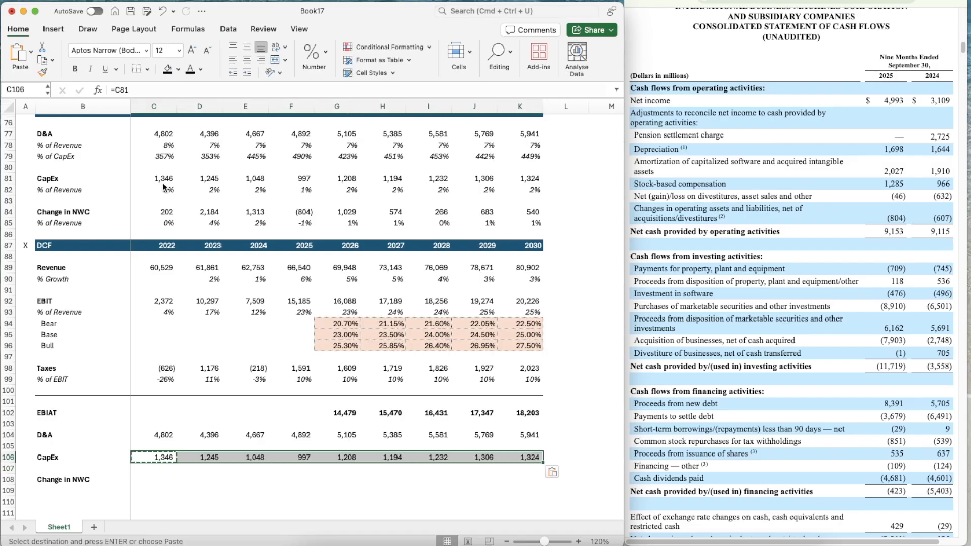
Link the 2022 Change in NWC in C108 to the Cash Flow Items section with =C84
{"action": "key", "text": "Down"}
{"action": "key", "text": "Down"}
{"action": "type", "text": "="}
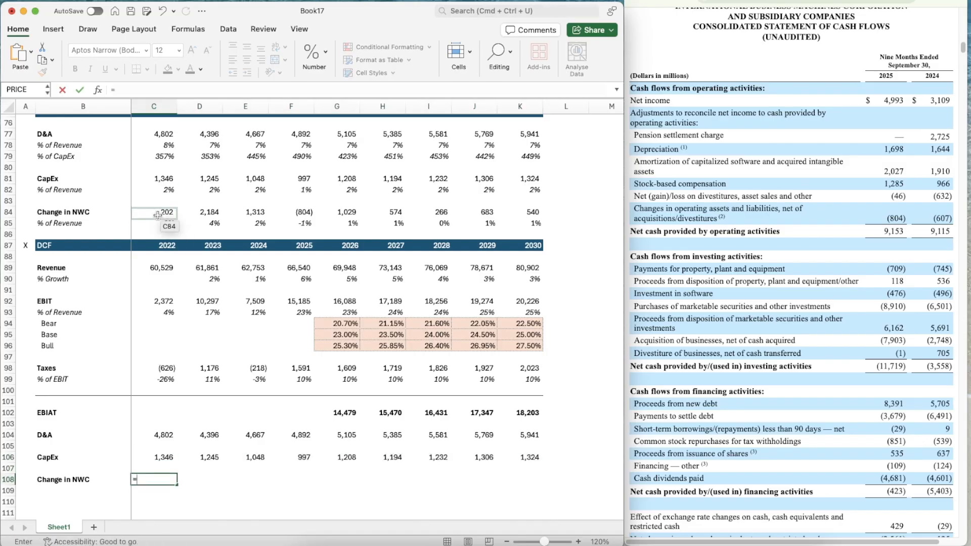
{"action": "scroll", "coordinate": [162, 182], "scroll_direction": "down", "scroll_amount": 3}
{"action": "left_click", "coordinate": [155, 147]}
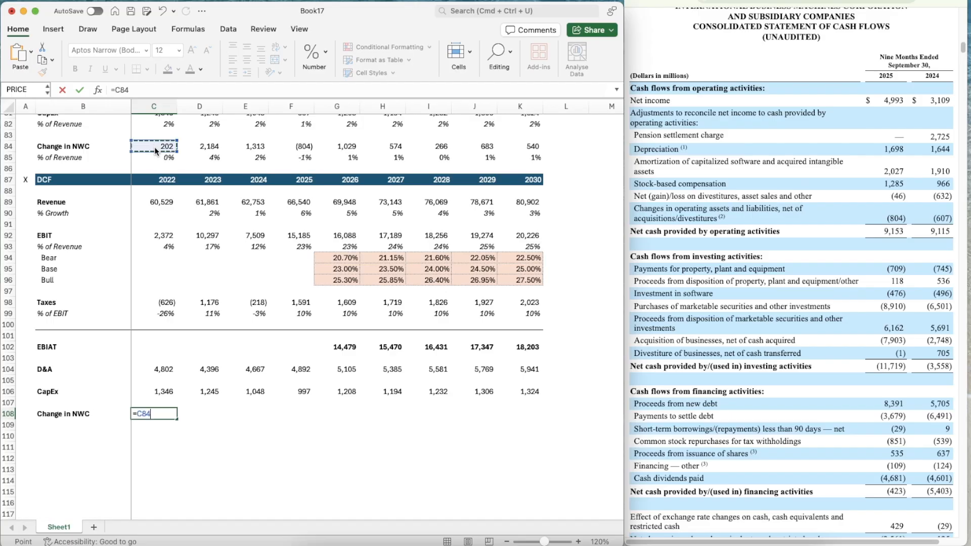
{"action": "key", "text": "Return"}
Copy the Change in NWC link from C108 across to 2030 in K108
{"action": "key", "text": "Up"}
{"action": "key", "text": "super+c"}
{"action": "key", "text": "shift+Right"}
{"action": "key", "text": "shift+Right"}
{"action": "key", "text": "shift+Right"}
{"action": "key", "text": "shift+Right"}
{"action": "key", "text": "shift+Right"}
{"action": "key", "text": "shift+Right"}
{"action": "key", "text": "shift+Right"}
{"action": "key", "text": "shift+Right"}
{"action": "key", "text": "shift+Right"}
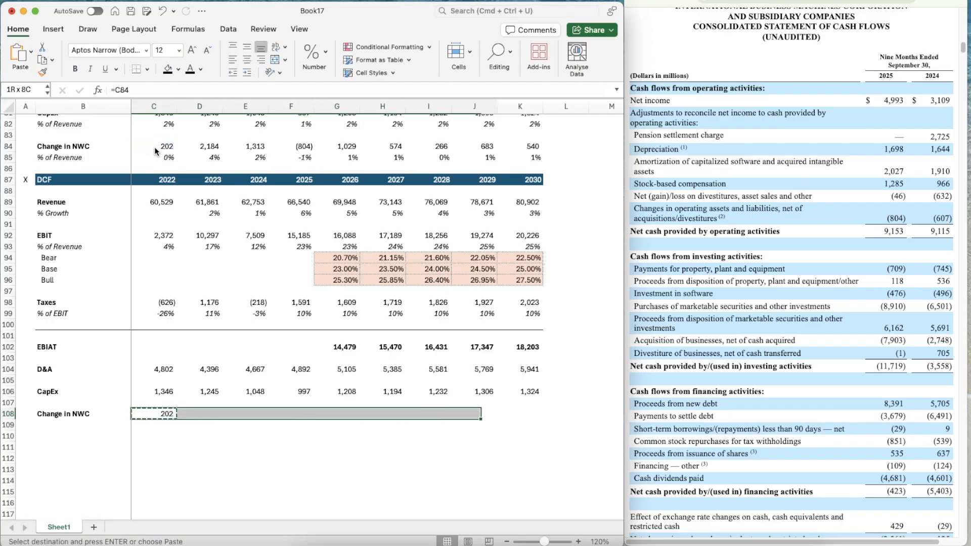
{"action": "key", "text": "shift+Left"}
{"action": "key", "text": "super+v"}
Copy the divider line formatting from B101:K101 to B110:K110 below the Change in NWC row
{"action": "key", "text": "Down"}
{"action": "key", "text": "Down"}
{"action": "key", "text": "Right"}
{"action": "key", "text": "Right"}
{"action": "key", "text": "Right"}
{"action": "key", "text": "Right"}
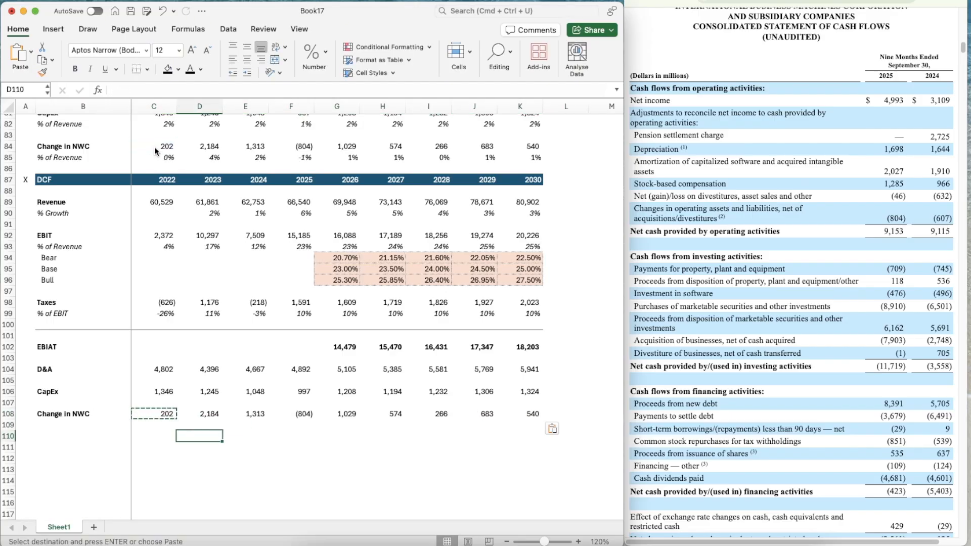
{"action": "key", "text": "Left"}
{"action": "key", "text": "Left"}
{"action": "key", "text": "Left"}
{"action": "key", "text": "Left"}
{"action": "key", "text": "Left"}
{"action": "key", "text": "Up"}
{"action": "key", "text": "Up"}
{"action": "key", "text": "Up"}
{"action": "key", "text": "Up"}
{"action": "key", "text": "Up"}
{"action": "key", "text": "Up"}
{"action": "key", "text": "Up"}
{"action": "key", "text": "Up"}
{"action": "key", "text": "Up"}
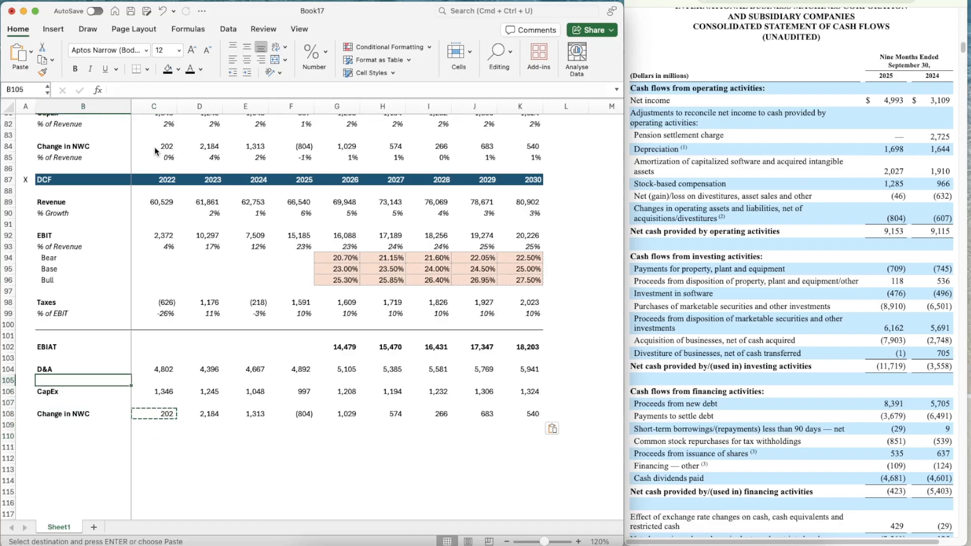
{"action": "key", "text": "shift+Right"}
{"action": "key", "text": "shift+Right"}
{"action": "key", "text": "shift+Right"}
{"action": "key", "text": "shift+Right"}
{"action": "key", "text": "shift+Right"}
{"action": "key", "text": "shift+Right"}
{"action": "key", "text": "shift+Right"}
{"action": "key", "text": "shift+Right"}
{"action": "key", "text": "shift+Right"}
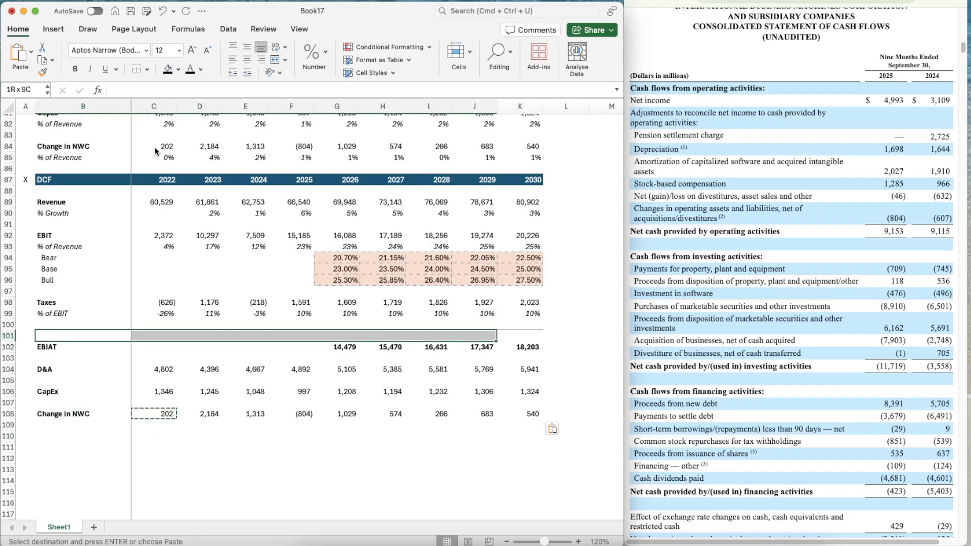
{"action": "key", "text": "super+shift+c"}
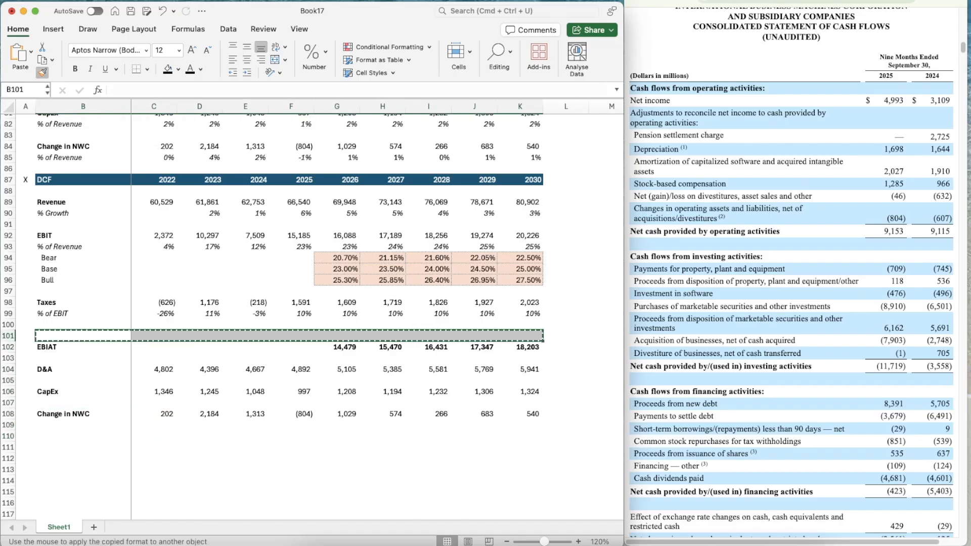
{"action": "left_click", "coordinate": [50, 435]}
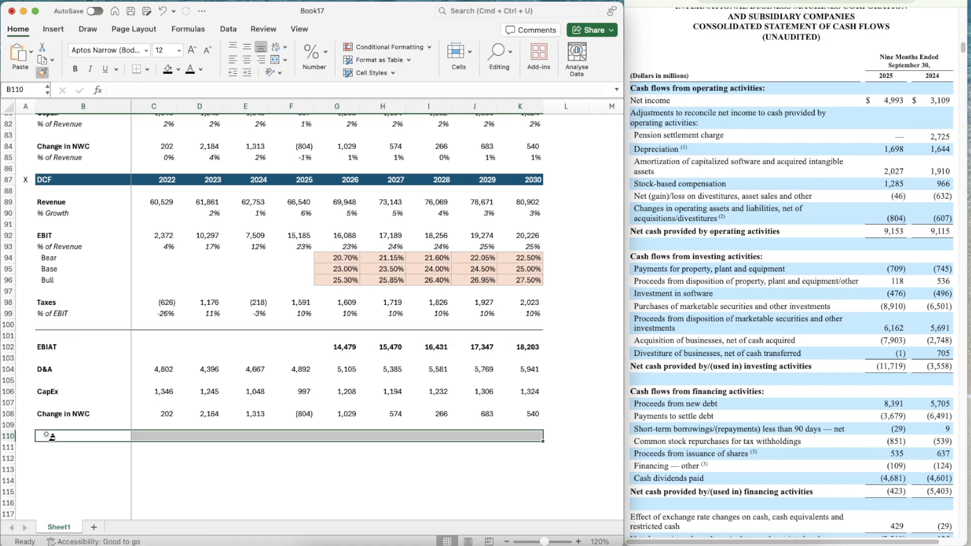
Label B111 Unlevered Free Cash Flow and make the label bold
{"action": "key", "text": "Down"}
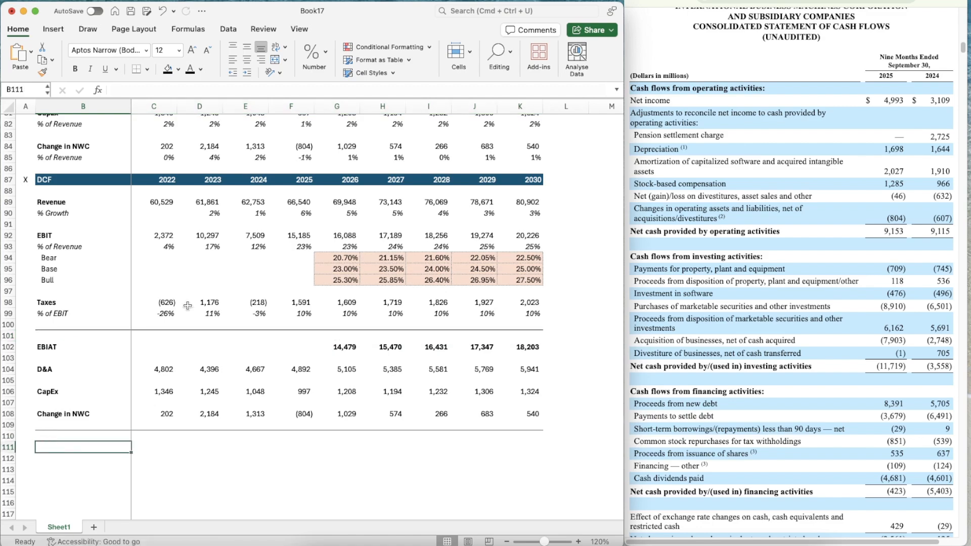
{"action": "type", "text": "Unlevered Free Cash Flow"}
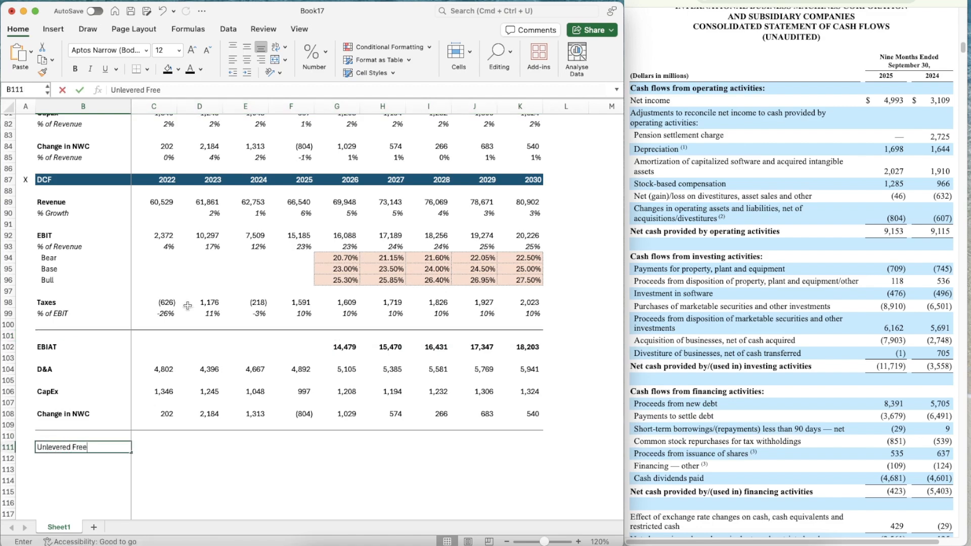
{"action": "key", "text": "Return"}
{"action": "key", "text": "Up"}
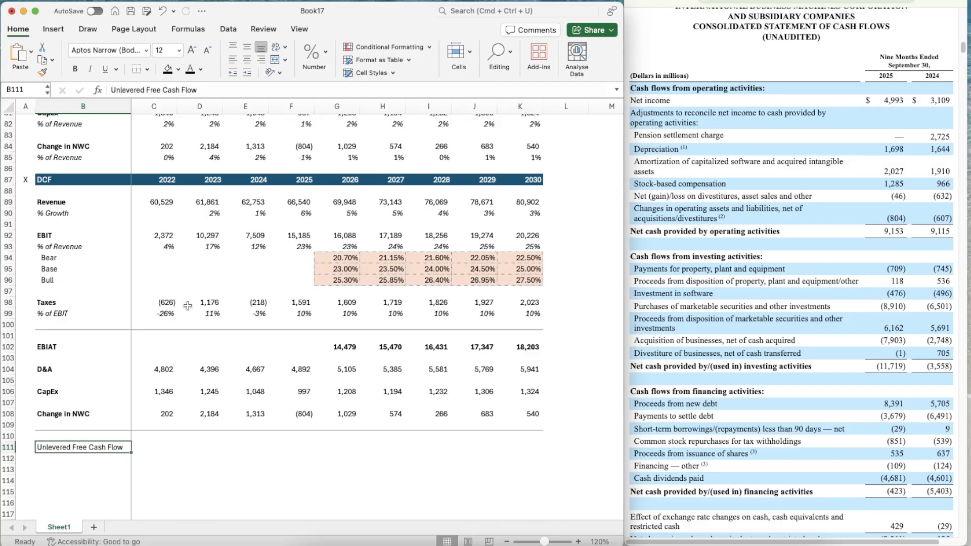
{"action": "key", "text": "super+b"}
{"action": "key", "text": "Up"}
Calculate the 2026 Unlevered Free Cash Flow in G111 with the formula =G102+G104-G106-G108
{"action": "scroll", "coordinate": [255, 316], "scroll_direction": "down", "scroll_amount": 5}
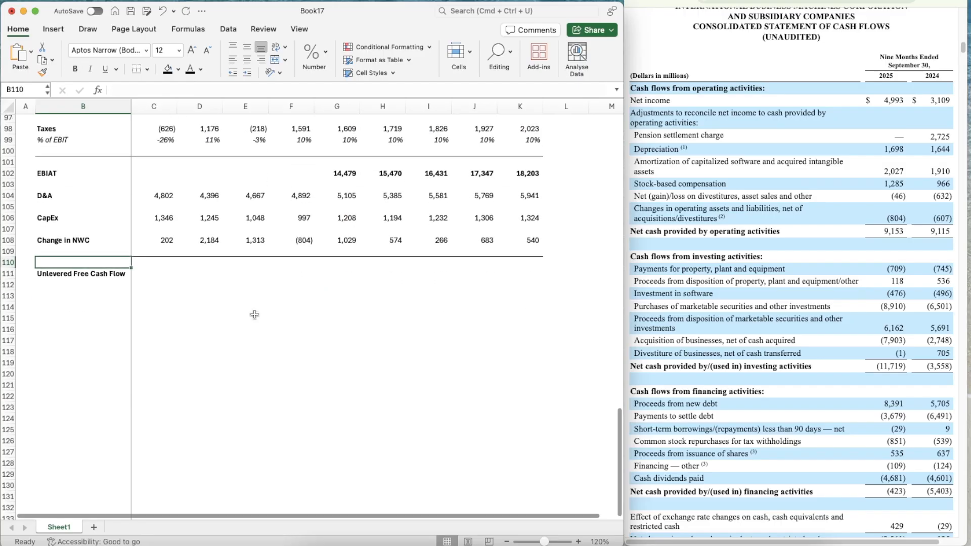
{"action": "key", "text": "Down"}
{"action": "key", "text": "Right"}
{"action": "key", "text": "Right"}
{"action": "key", "text": "Right"}
{"action": "key", "text": "Right"}
{"action": "key", "text": "Right"}
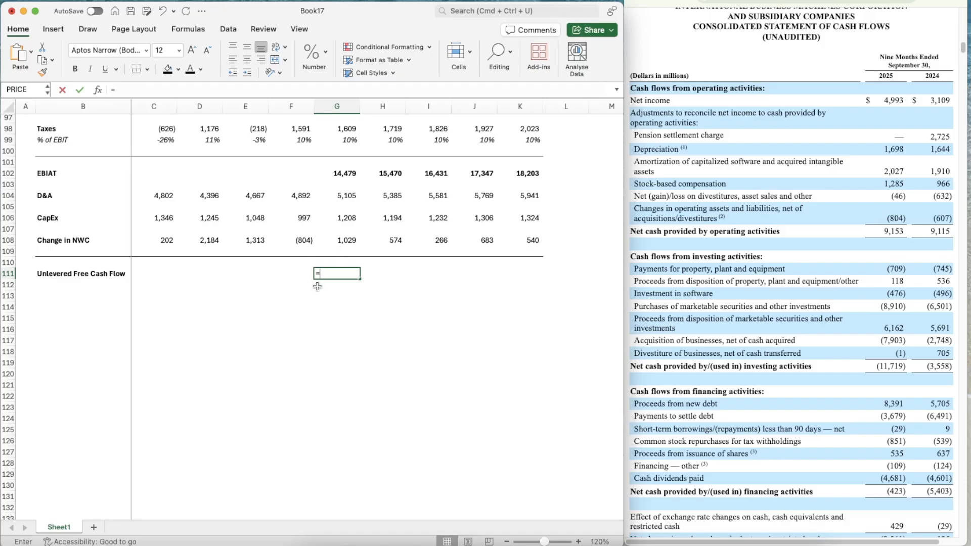
{"action": "type", "text": "="}
{"action": "key", "text": "Up"}
{"action": "key", "text": "Up"}
{"action": "key", "text": "Up"}
{"action": "key", "text": "Up"}
{"action": "key", "text": "Up"}
{"action": "key", "text": "Up"}
{"action": "key", "text": "Up"}
{"action": "key", "text": "Up"}
{"action": "key", "text": "Up"}
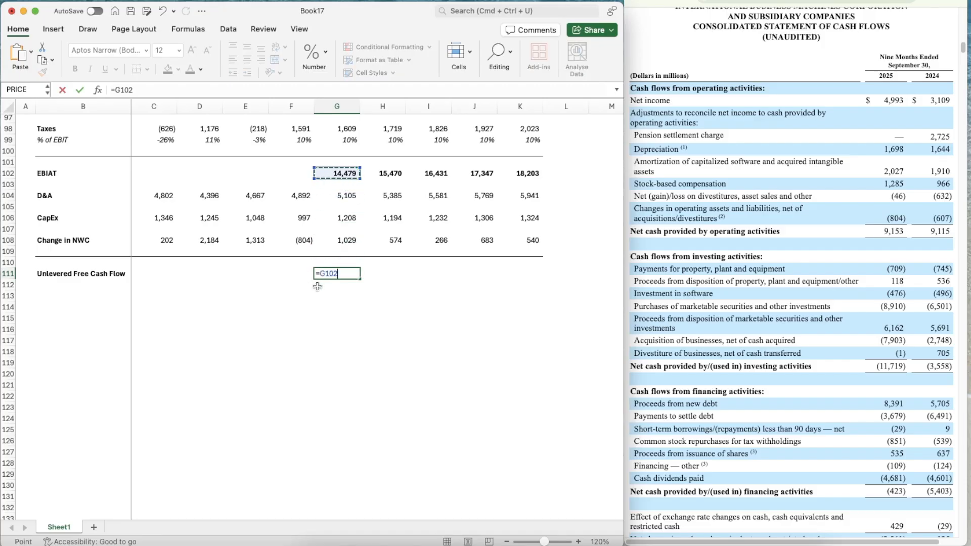
{"action": "type", "text": "+"}
{"action": "key", "text": "Up"}
{"action": "key", "text": "Up"}
{"action": "key", "text": "Up"}
{"action": "key", "text": "Up"}
{"action": "key", "text": "Up"}
{"action": "key", "text": "Up"}
{"action": "key", "text": "Up"}
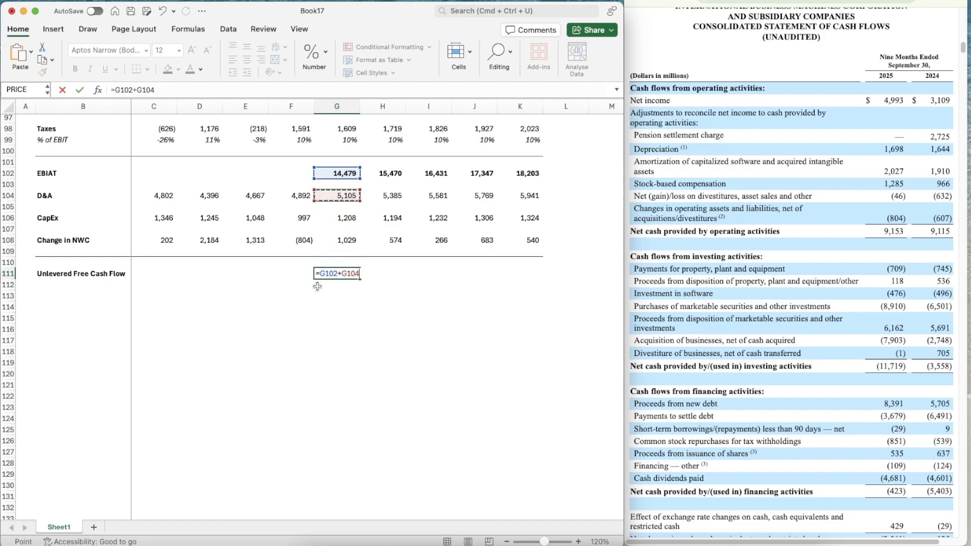
{"action": "type", "text": "-"}
{"action": "key", "text": "Up"}
{"action": "key", "text": "Up"}
{"action": "key", "text": "Up"}
{"action": "key", "text": "Up"}
{"action": "key", "text": "Up"}
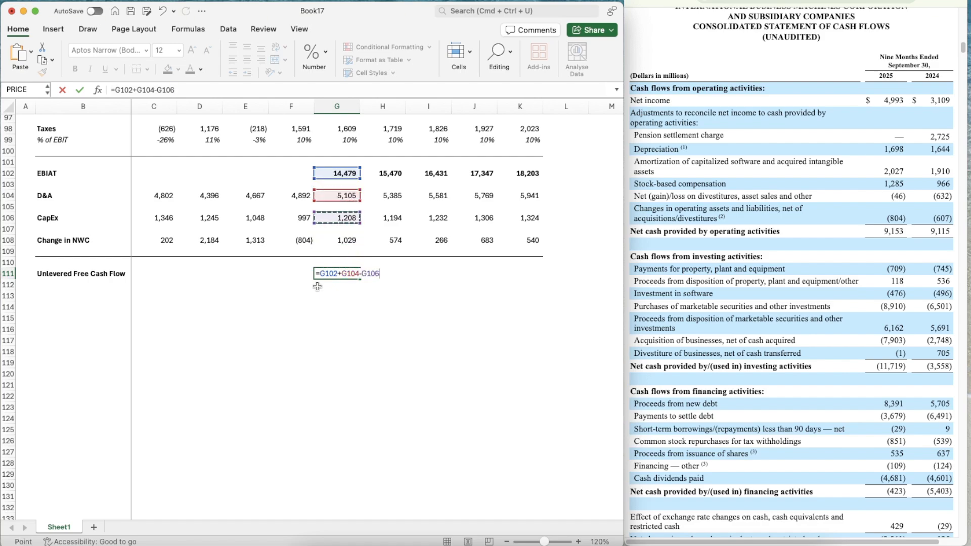
{"action": "type", "text": "-"}
{"action": "key", "text": "Up"}
{"action": "key", "text": "Up"}
{"action": "key", "text": "Up"}
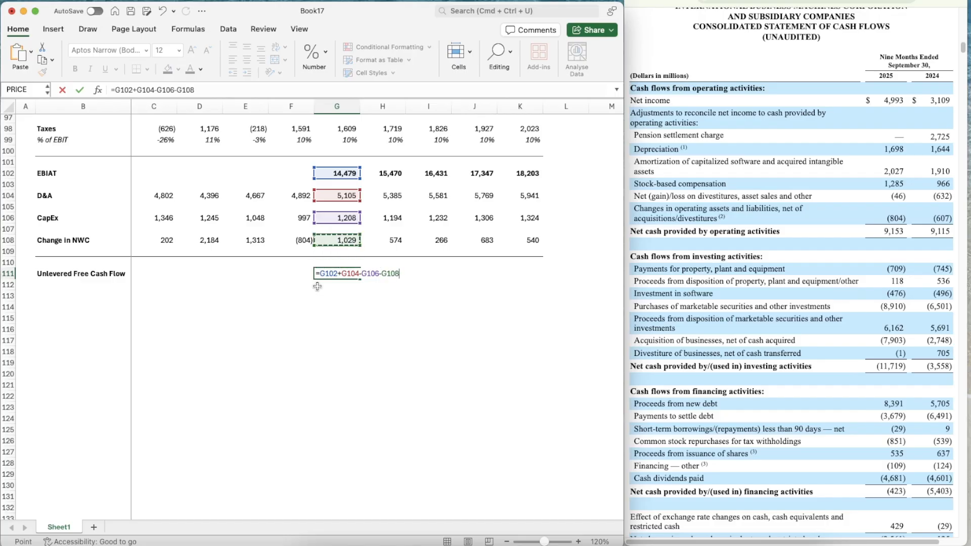
{"action": "key", "text": "ctrl+Return"}
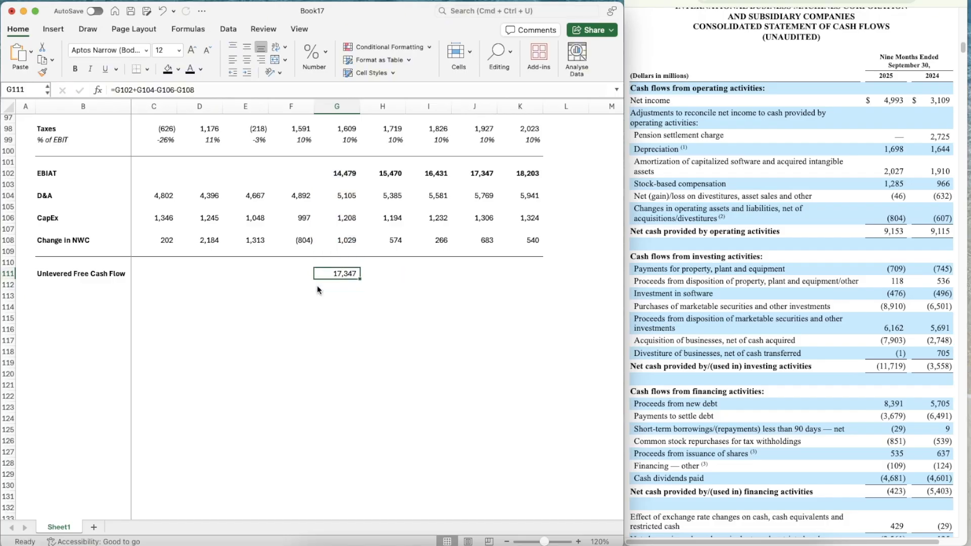
Make the 2026 Unlevered Free Cash Flow bold and copy its formula across to 2030 in K111
{"action": "key", "text": "super+c"}
{"action": "key", "text": "shift+Right"}
{"action": "key", "text": "shift+Right"}
{"action": "key", "text": "shift+Right"}
{"action": "key", "text": "shift+Right"}
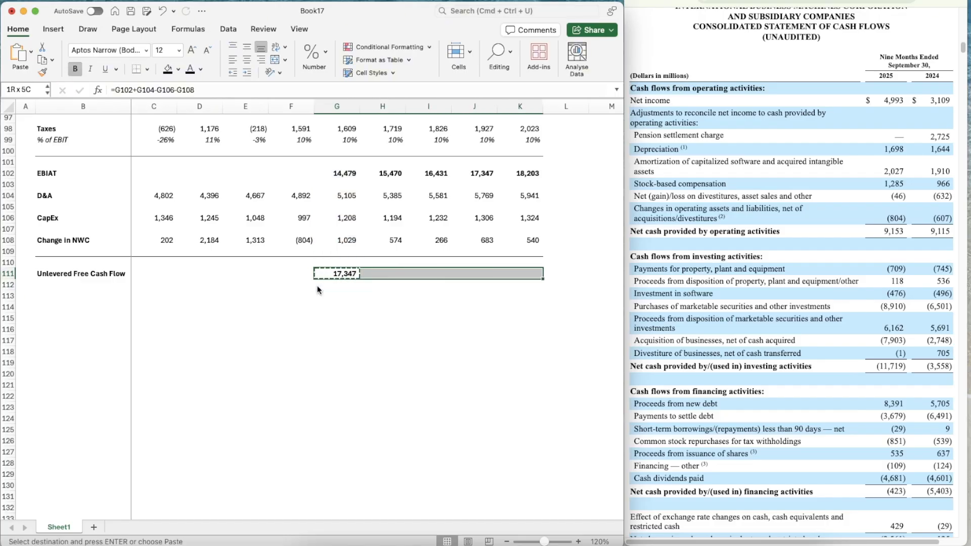
{"action": "key", "text": "super+v"}
Label B112 Present Value of UFCF, directly below the Unlevered Free Cash Flow label
{"action": "key", "text": "Down"}
{"action": "key", "text": "Left"}
{"action": "key", "text": "Left"}
{"action": "key", "text": "Left"}
{"action": "key", "text": "Left"}
{"action": "key", "text": "Left"}
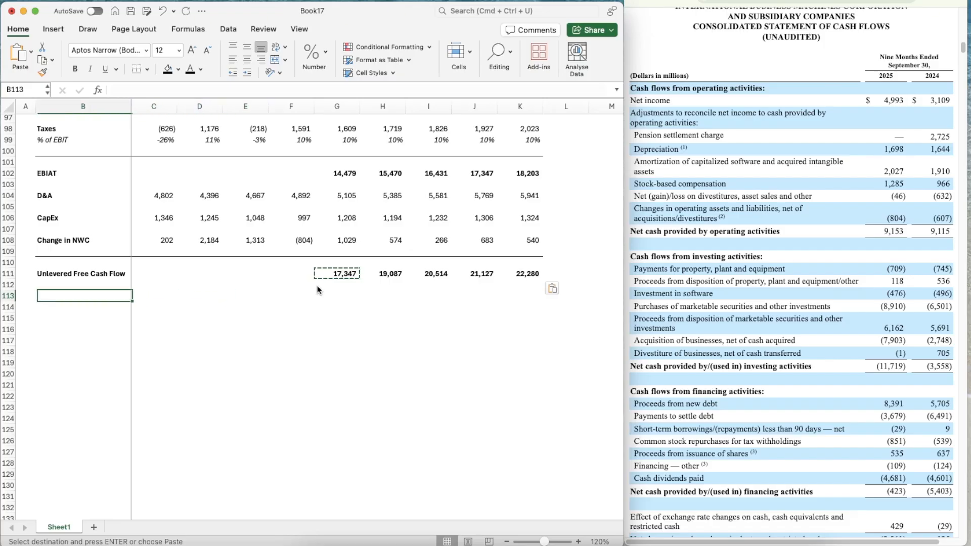
{"action": "type", "text": "Prese"}
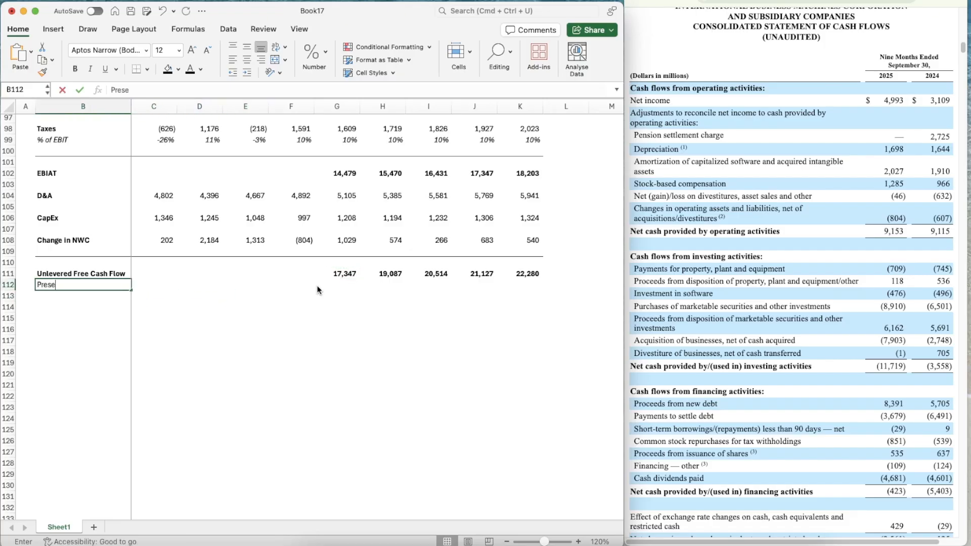
{"action": "type", "text": "nt Value"}
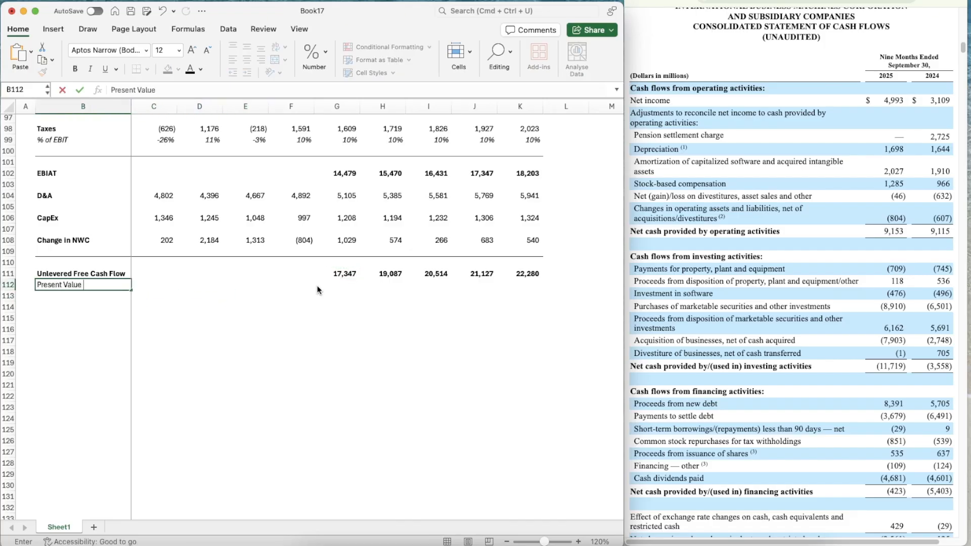
{"action": "type", "text": " of UFCF"}
{"action": "key", "text": "Return"}
{"action": "key", "text": "Up"}
{"action": "key", "text": "Right"}
{"action": "key", "text": "Right"}
{"action": "key", "text": "Right"}
{"action": "key", "text": "Right"}
{"action": "key", "text": "Right"}
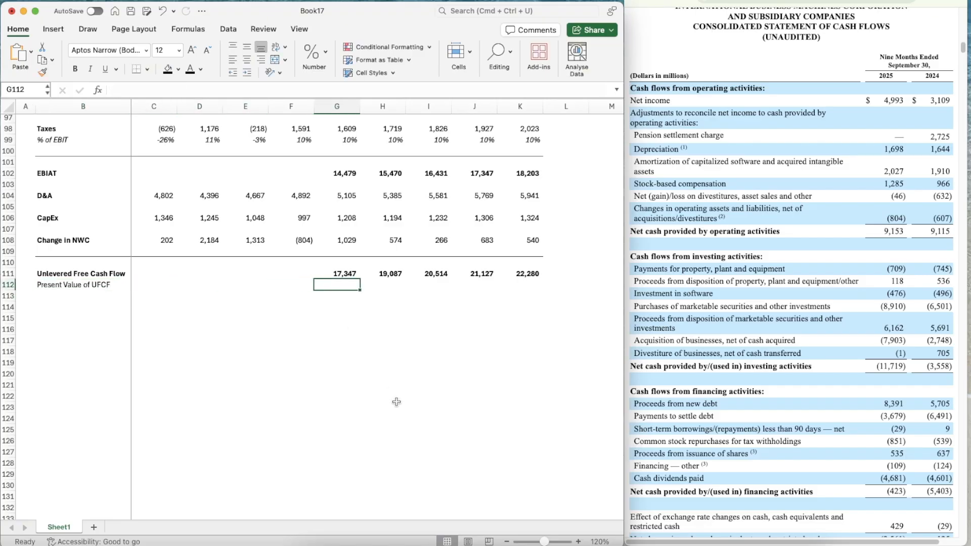
Add a new worksheet without gridlines, with column A narrowed and column B widened to about 25
{"action": "left_click", "coordinate": [96, 528]}
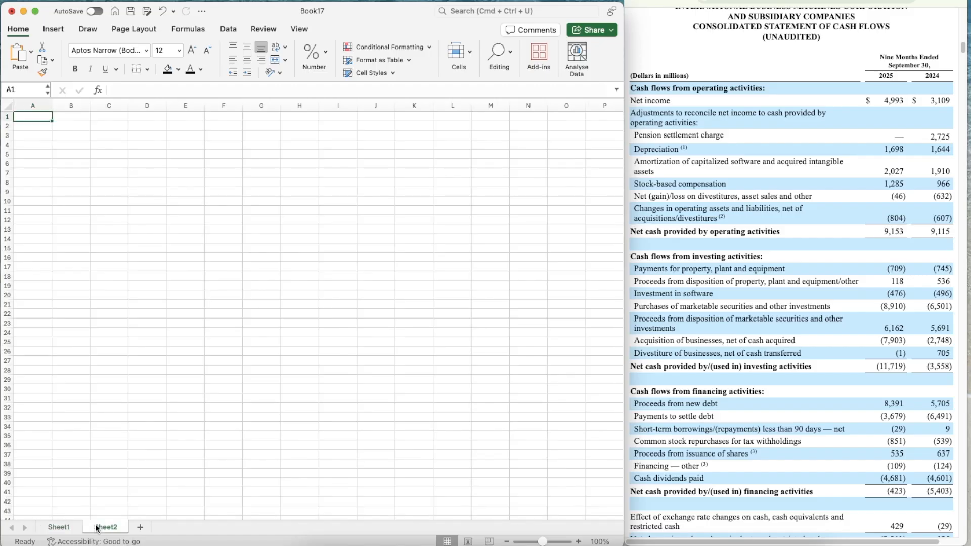
{"action": "left_click", "coordinate": [134, 28]}
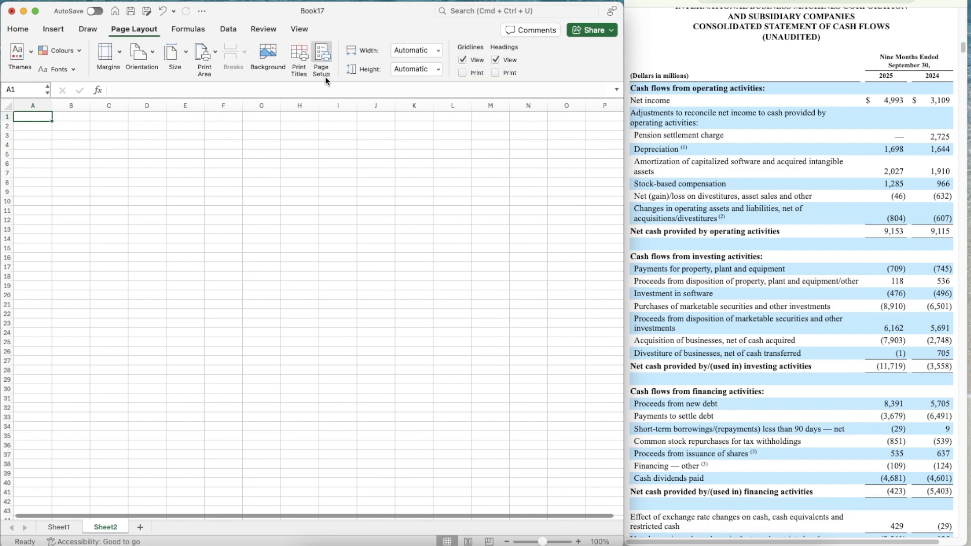
{"action": "left_click", "coordinate": [462, 60]}
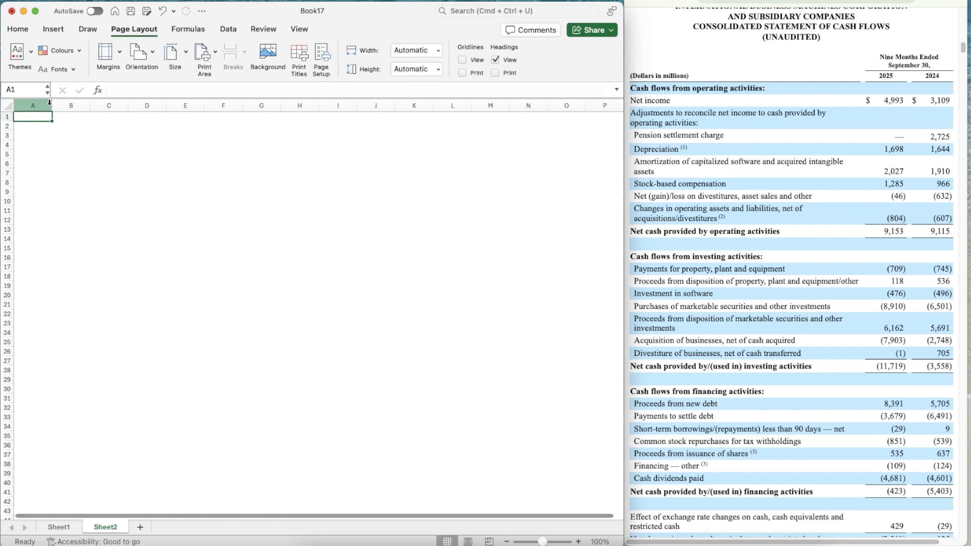
{"action": "left_click_drag", "start_coordinate": [52, 105], "coordinate": [121, 99]}
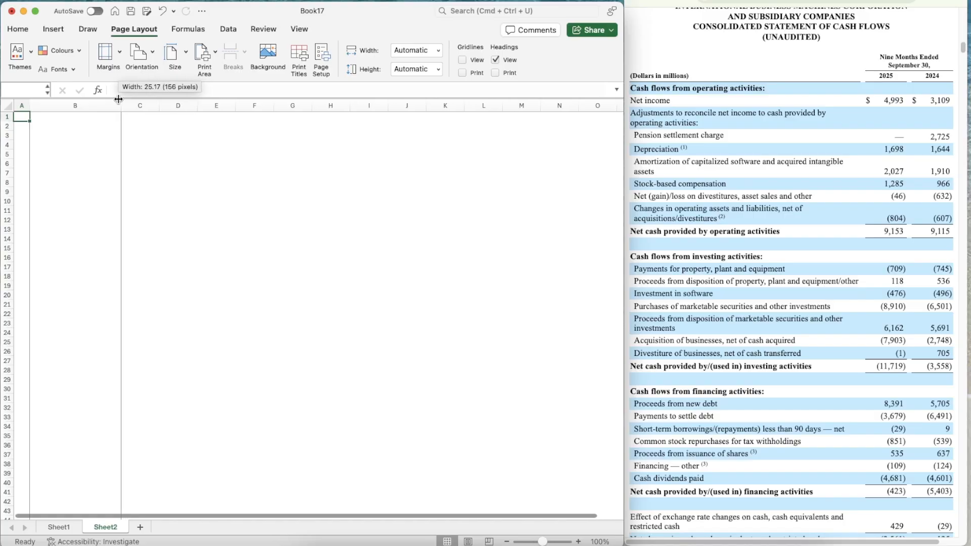
Enter IBM in A1 and convert it to the Stocks data type, choosing the New York Stock Exchange listing
{"action": "type", "text": "IBM"}
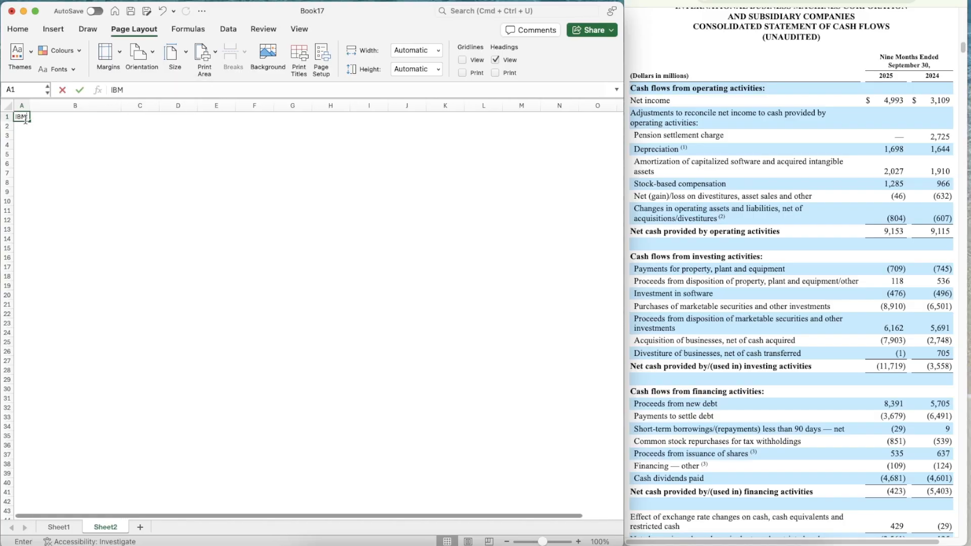
{"action": "key", "text": "Return"}
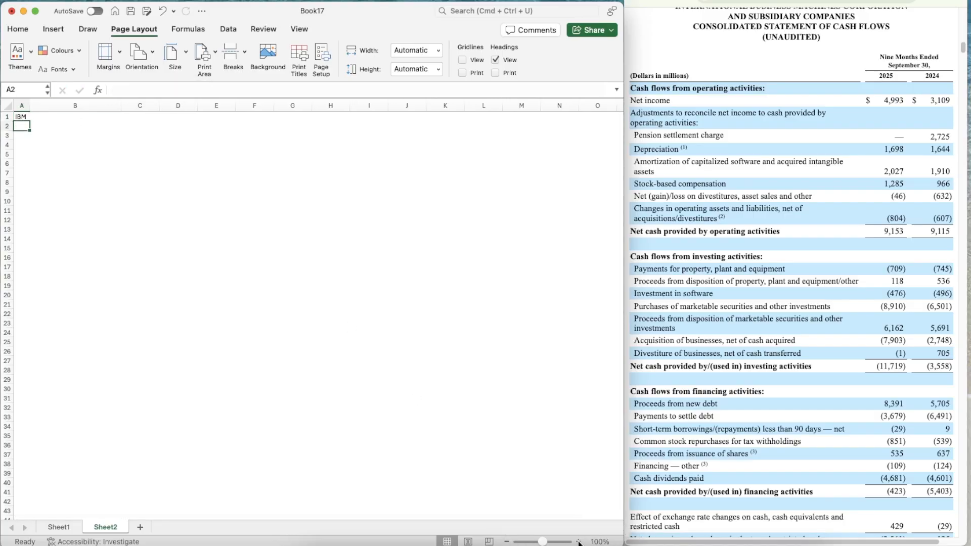
{"action": "left_click", "coordinate": [579, 542]}
{"action": "left_click", "coordinate": [579, 542]}
{"action": "left_click", "coordinate": [578, 542]}
{"action": "left_click", "coordinate": [579, 542]}
{"action": "left_click", "coordinate": [578, 541]}
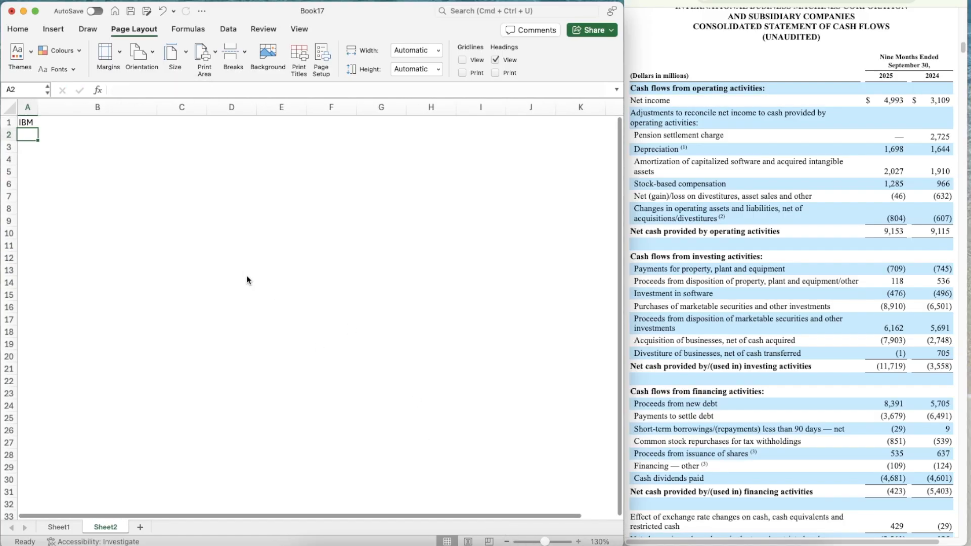
{"action": "left_click", "coordinate": [35, 127]}
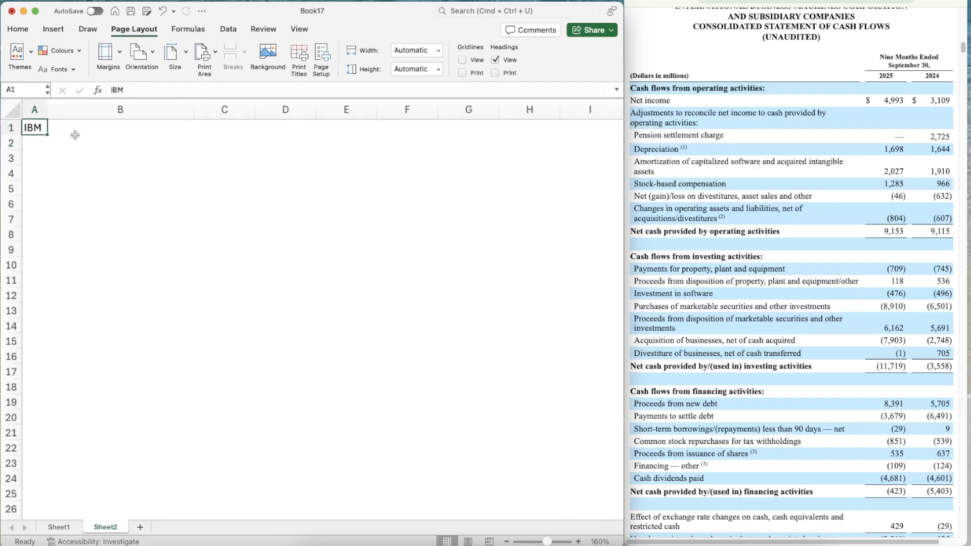
{"action": "left_click", "coordinate": [229, 30]}
{"action": "left_click", "coordinate": [185, 54]}
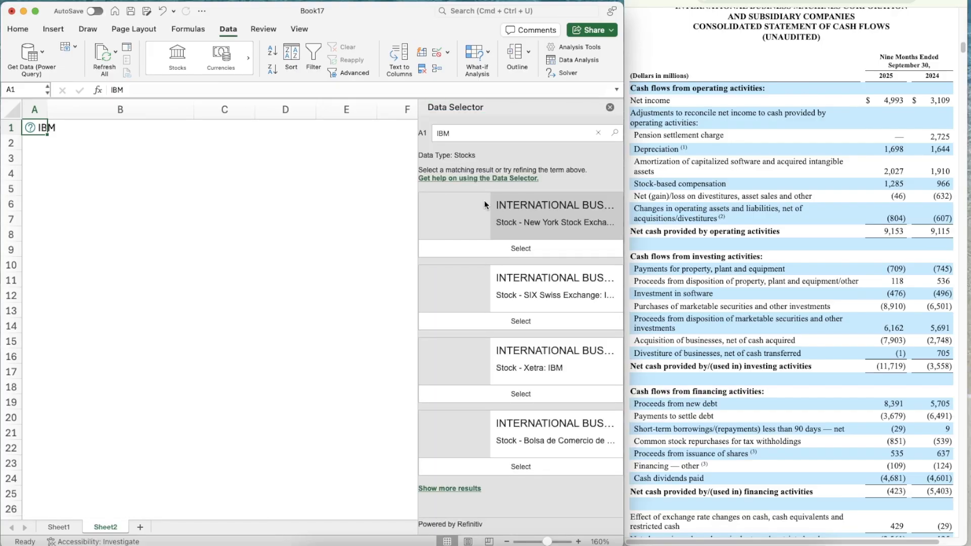
{"action": "left_click", "coordinate": [530, 253]}
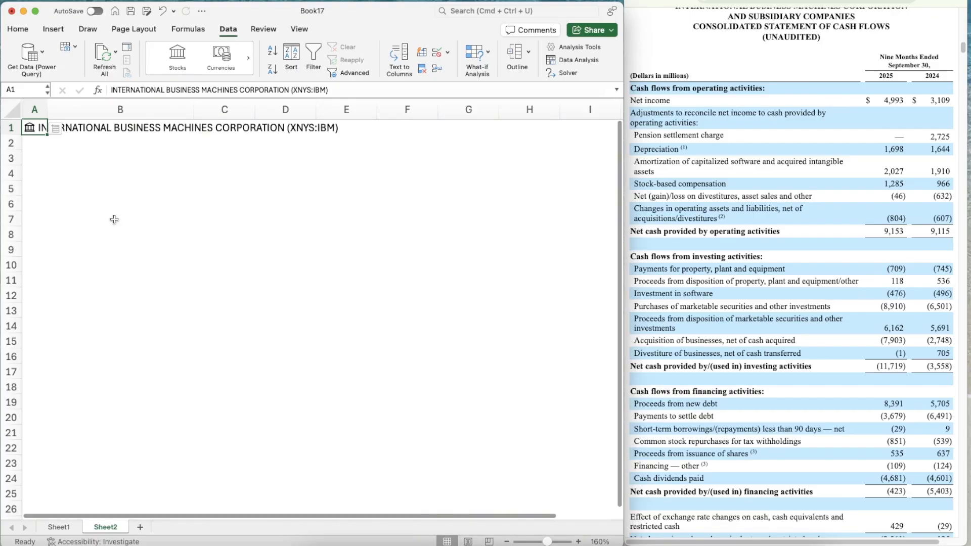
Enter the label Market Cap in B4 of the new sheet
{"action": "left_click", "coordinate": [130, 168]}
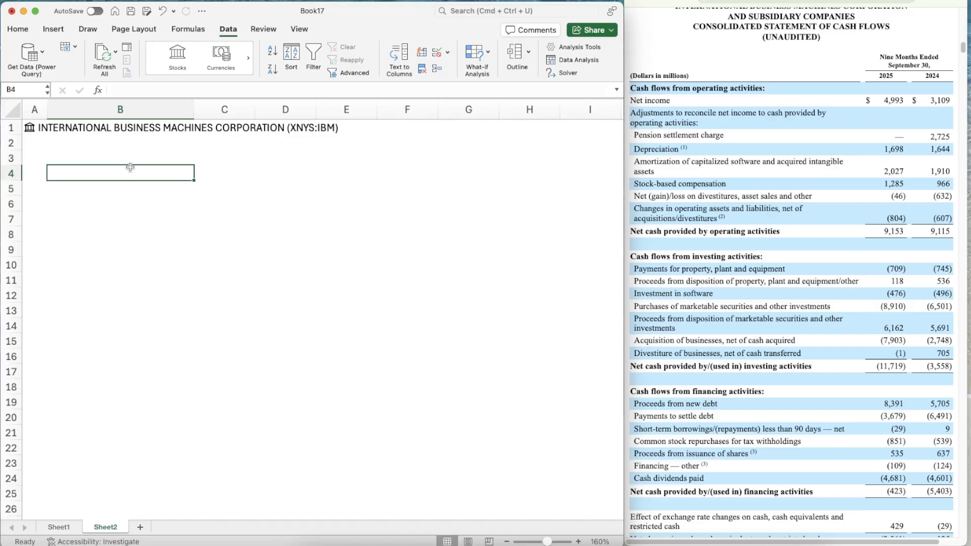
{"action": "type", "text": "Market Cap"}
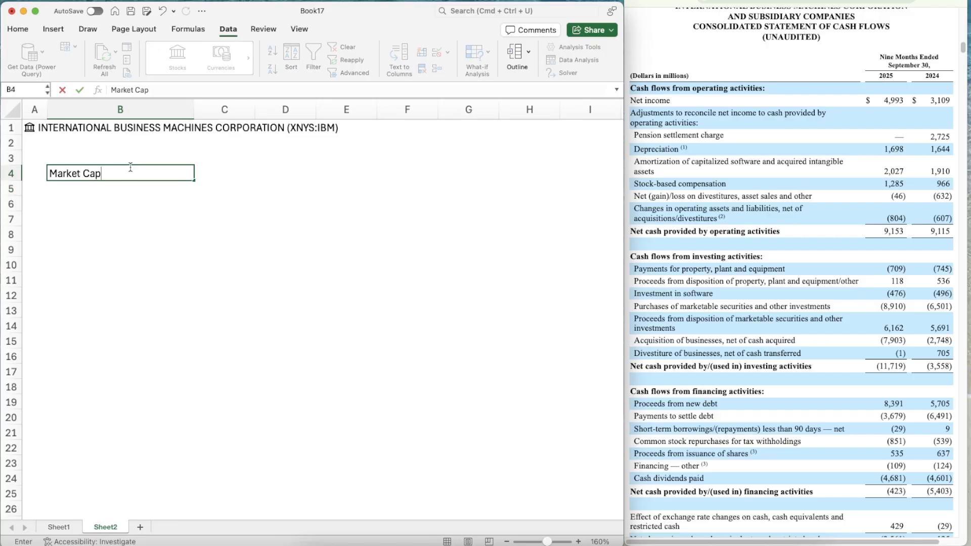
{"action": "key", "text": "Return"}
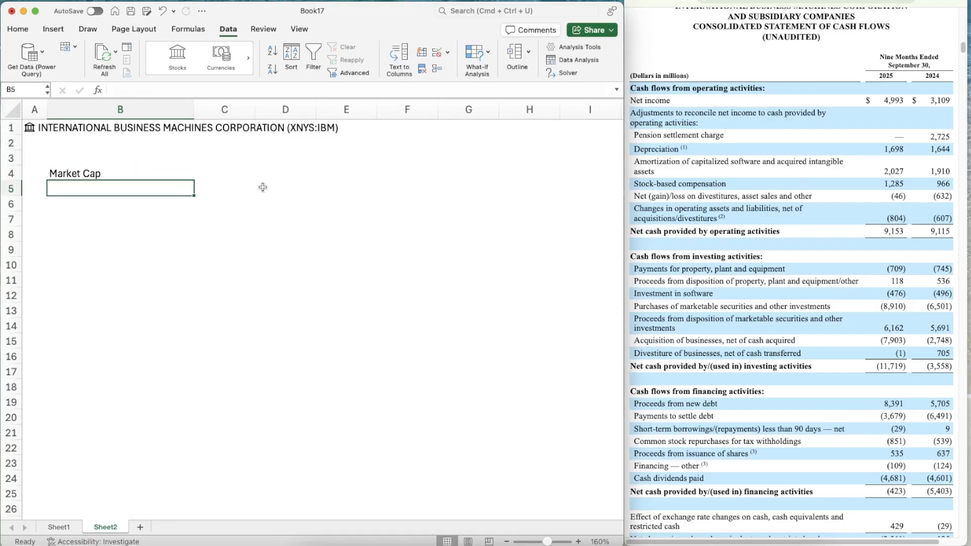
Pull IBM's market cap into C4 from the stock data in A1 with =A1.[Market cap]
{"action": "key", "text": "Down"}
{"action": "key", "text": "Up"}
{"action": "key", "text": "Right"}
{"action": "key", "text": "Up"}
{"action": "key", "text": "Left"}
{"action": "key", "text": "Right"}
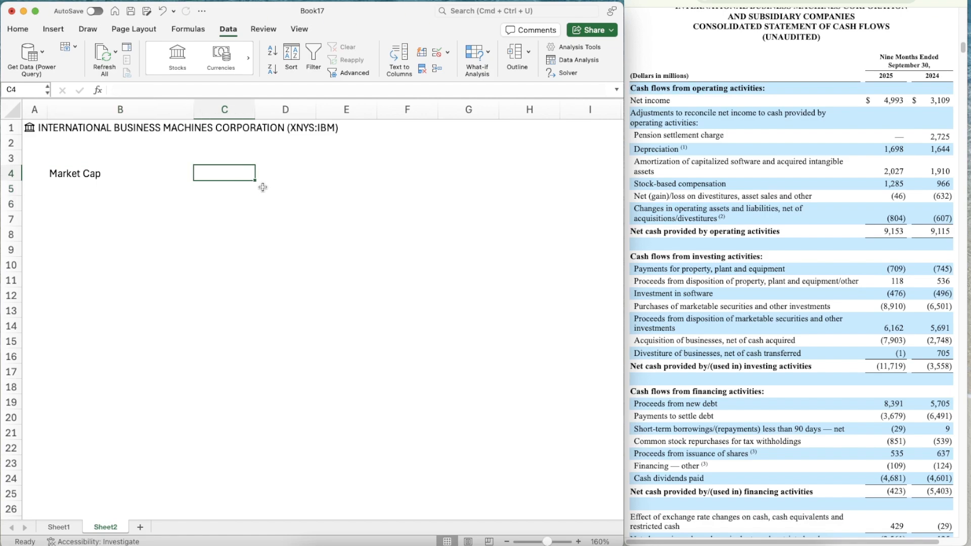
{"action": "type", "text": "=A1"}
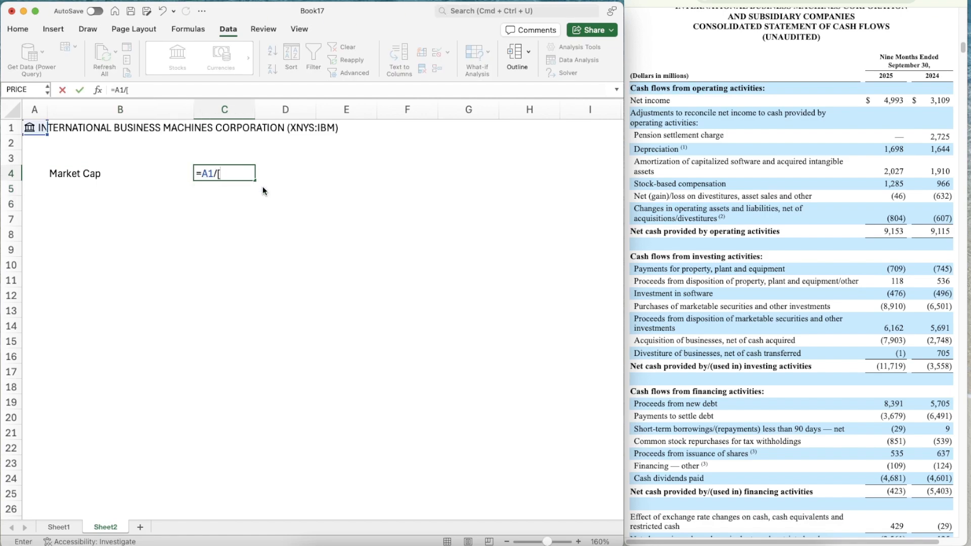
{"action": "type", "text": ".[Ma"}
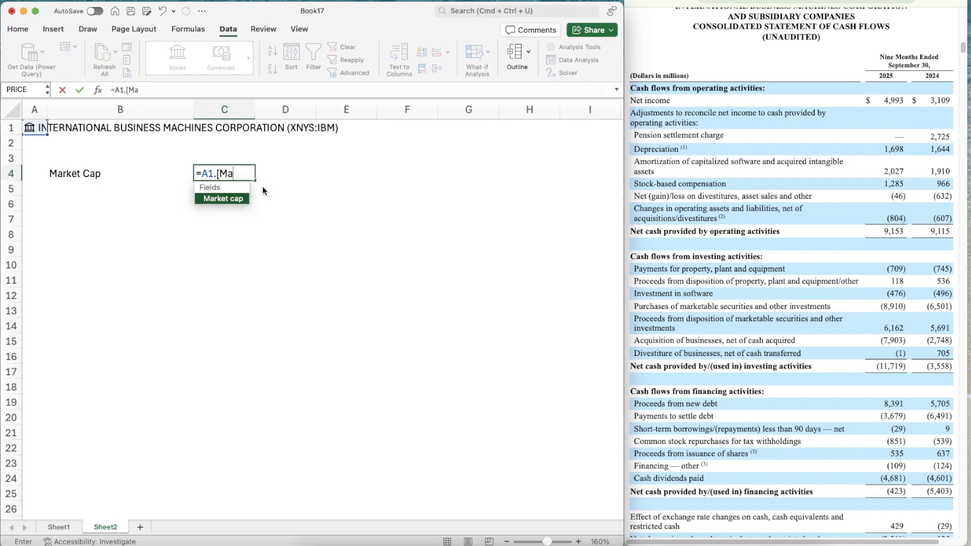
{"action": "key", "text": "Tab"}
{"action": "key", "text": "Return"}
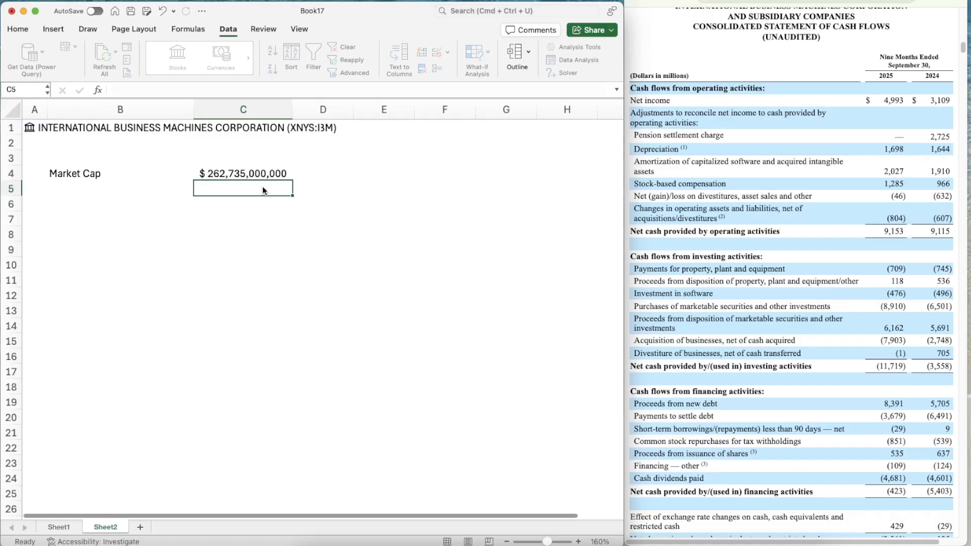
Divide the market cap formula in C4 by 1000000 to express it in millions
{"action": "left_click", "coordinate": [255, 176]}
{"action": "left_click", "coordinate": [177, 89]}
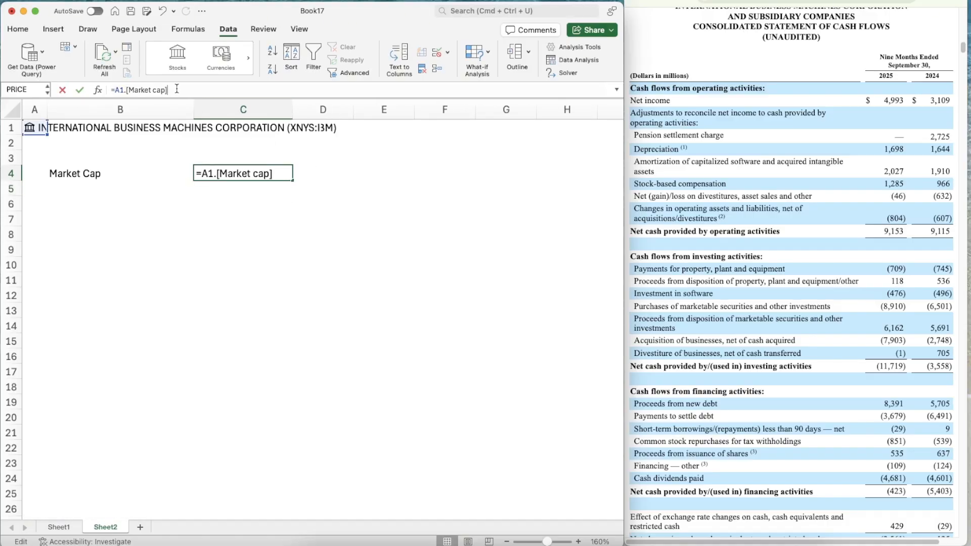
{"action": "type", "text": "/1000"}
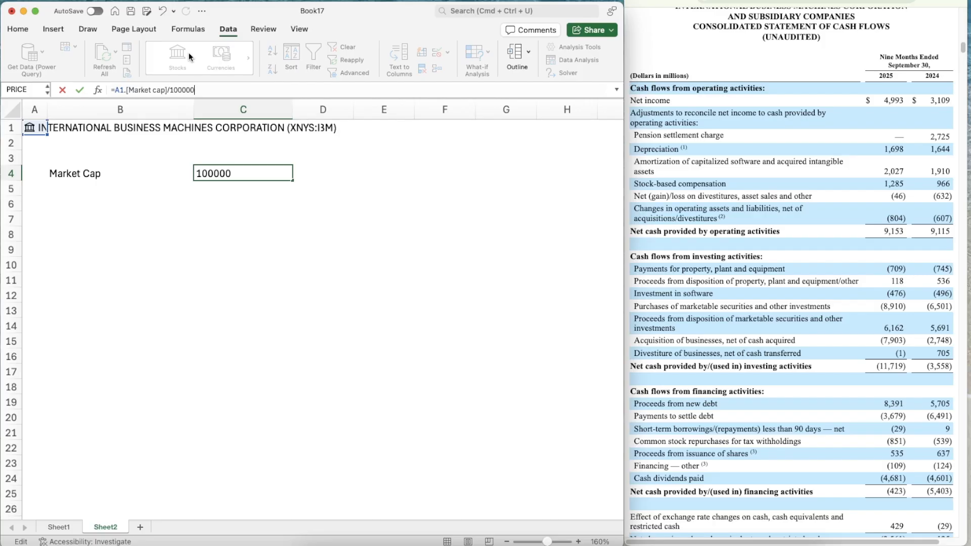
{"action": "type", "text": "00"}
{"action": "key", "text": "Return"}
{"action": "key", "text": "Up"}
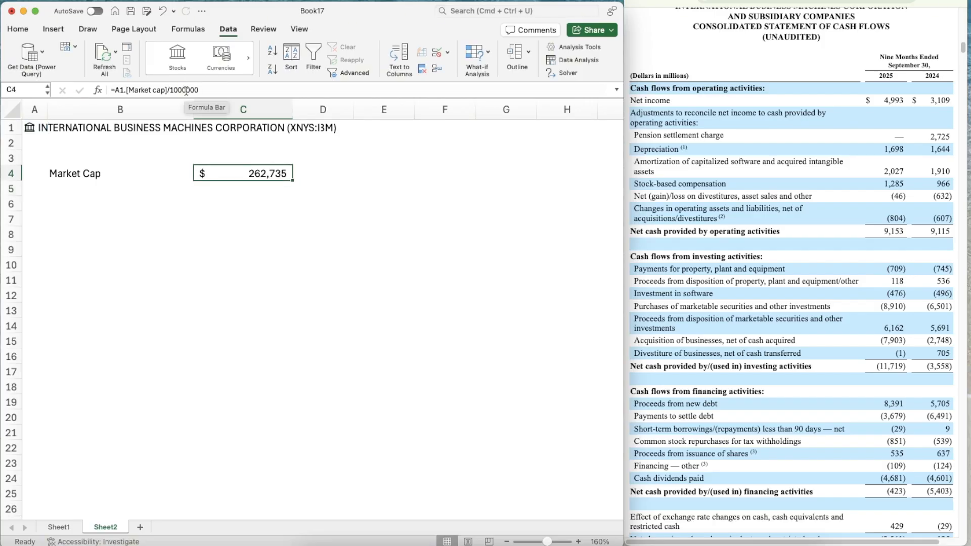
Set the width of column C to 10
{"action": "left_click", "coordinate": [263, 109]}
{"action": "right_click", "coordinate": [263, 109]}
{"action": "left_click", "coordinate": [303, 231]}
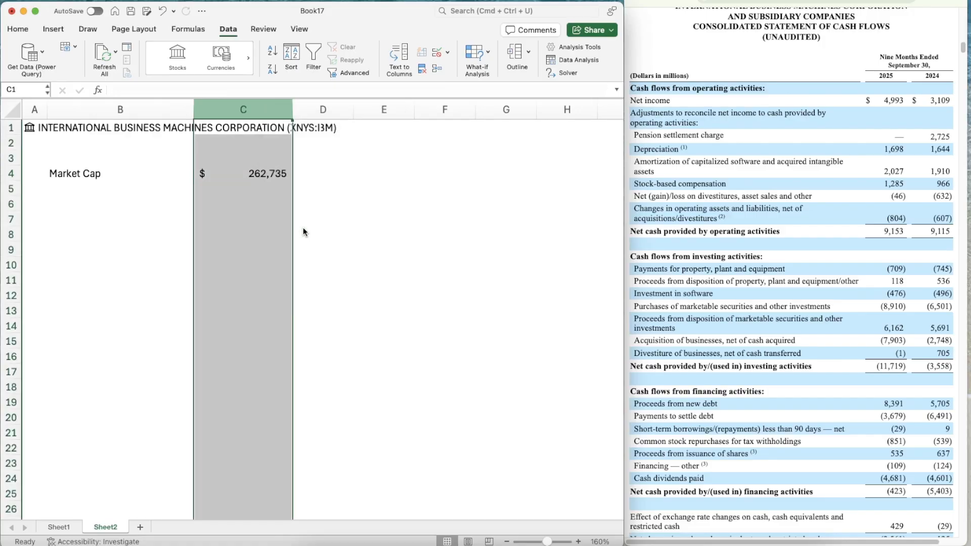
{"action": "type", "text": "10"}
{"action": "key", "text": "Return"}
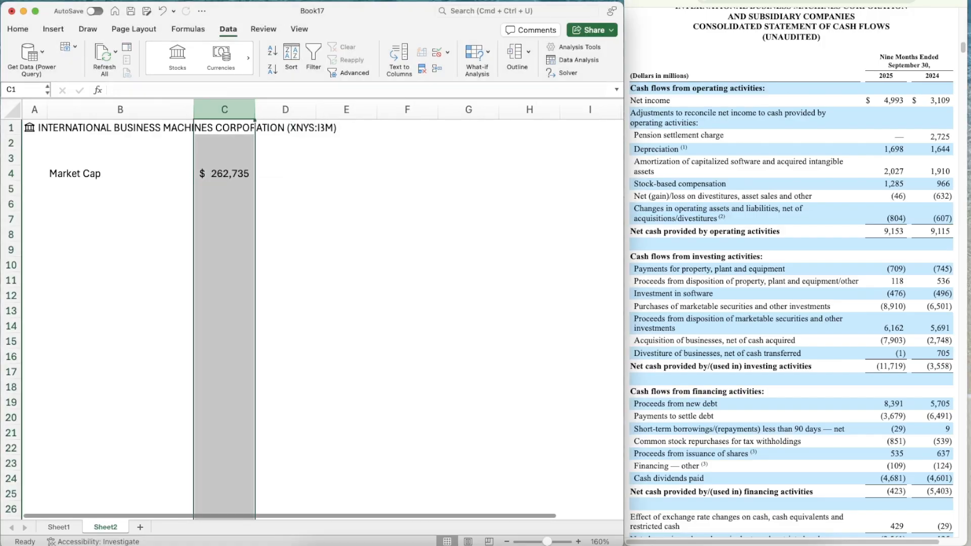
Insert two blank rows at row 2, above the Market Cap line
{"action": "key", "text": "Left"}
{"action": "key", "text": "Down"}
{"action": "key", "text": "shift+space"}
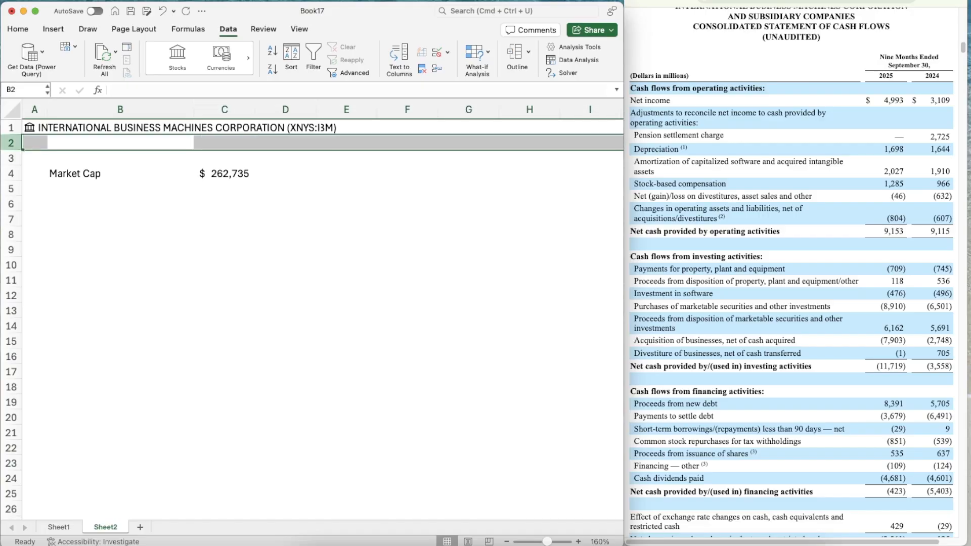
{"action": "key", "text": "ctrl+shift+equal"}
{"action": "key", "text": "ctrl+shift+equal"}
Write the text WACC = % of Equity * Cost of Equity + % of Debt * cost of debt * (1-Tax Rate) in B3
{"action": "key", "text": "Down"}
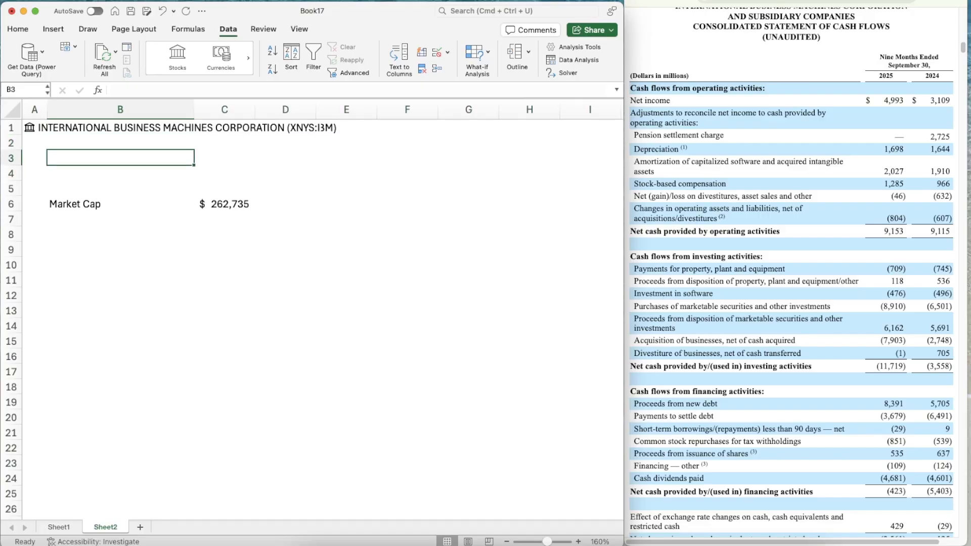
{"action": "type", "text": "WACC"}
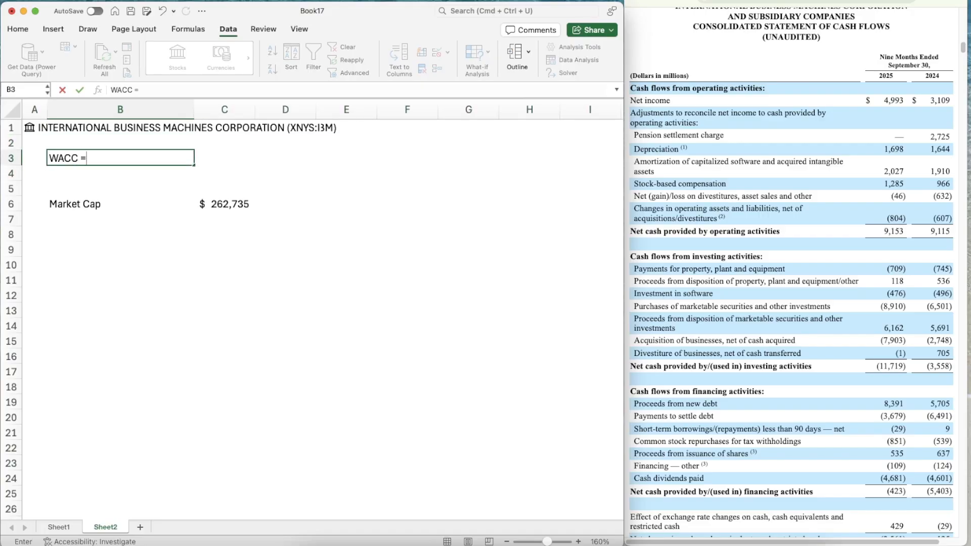
{"action": "type", "text": " = % of Equity "}
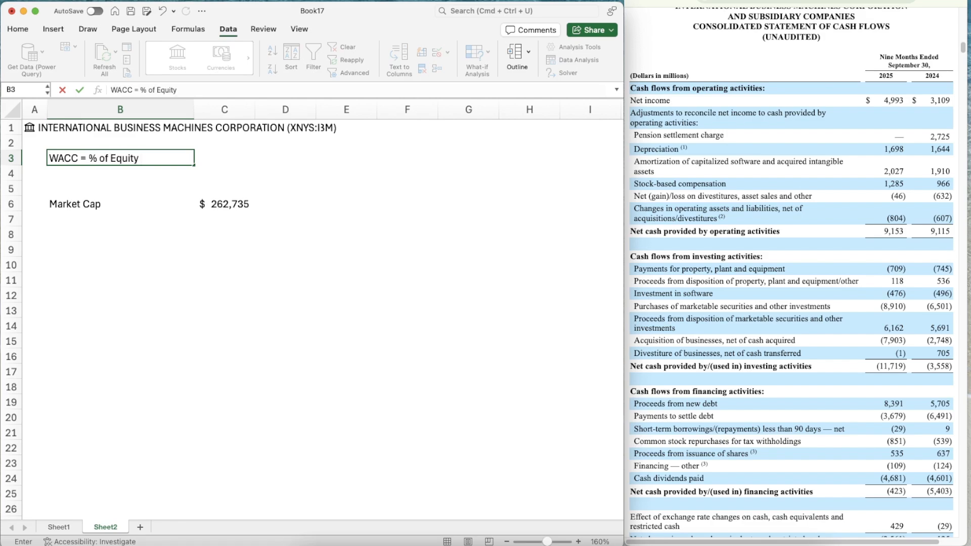
{"action": "type", "text": "* Cost of Equity +"}
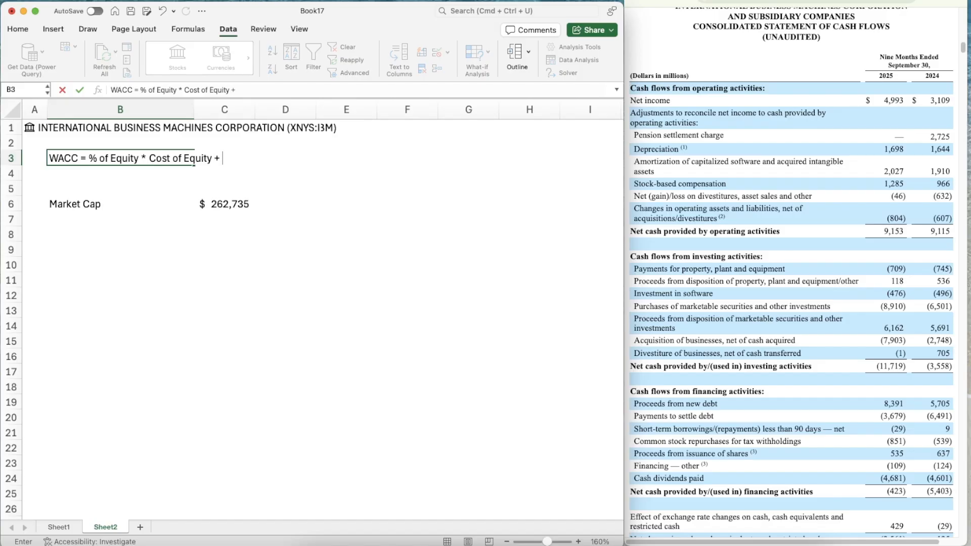
{"action": "type", "text": " % of"}
{"action": "key", "text": "BackSpace"}
{"action": "key", "text": "BackSpace"}
{"action": "type", "text": "od"}
{"action": "key", "text": "BackSpace"}
{"action": "type", "text": "f Debt * cost o f debt * (1-"}
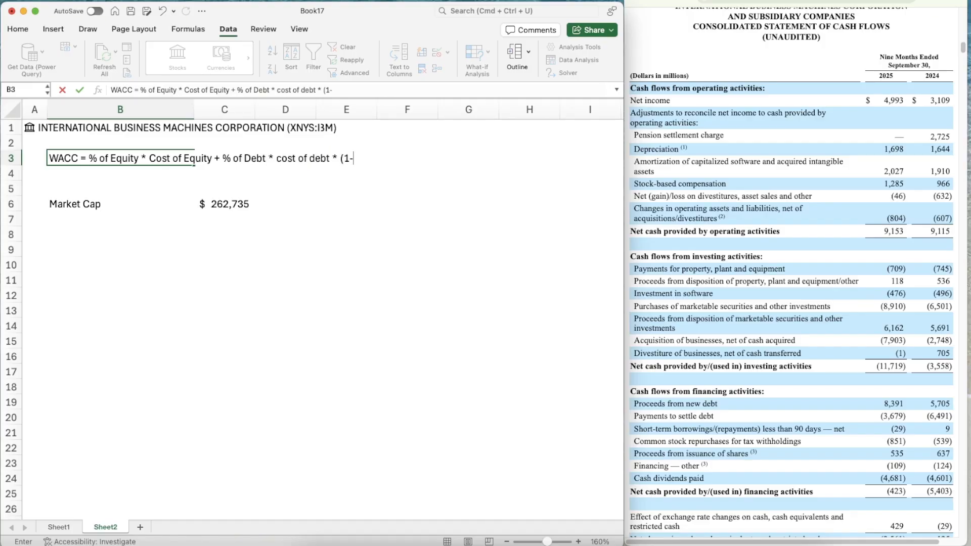
{"action": "type", "text": "Tax Rate)"}
{"action": "key", "text": "Return"}
{"action": "key", "text": "Down"}
{"action": "key", "text": "Down"}
{"action": "key", "text": "Down"}
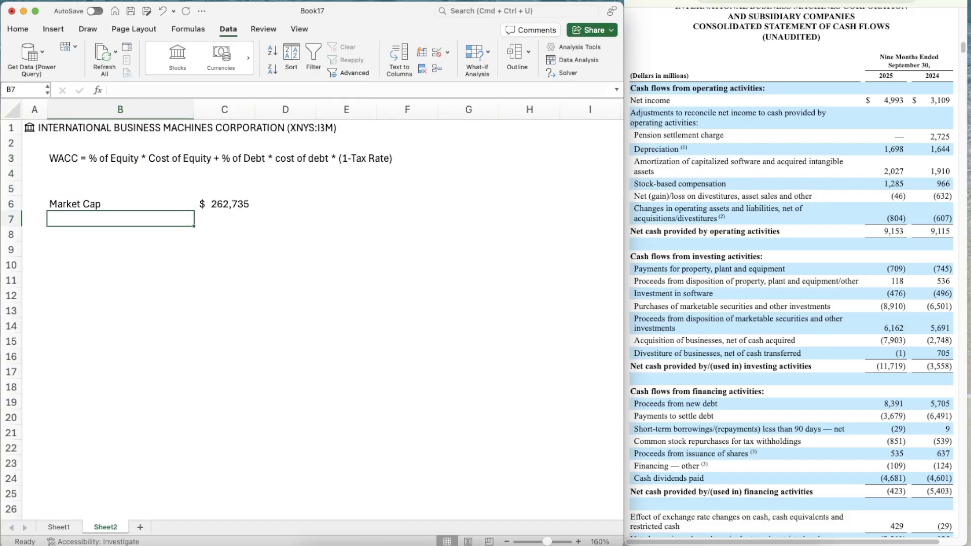
{"action": "key", "text": "Up"}
{"action": "key", "text": "Up"}
{"action": "key", "text": "Up"}
{"action": "key", "text": "Up"}
{"action": "key", "text": "Down"}
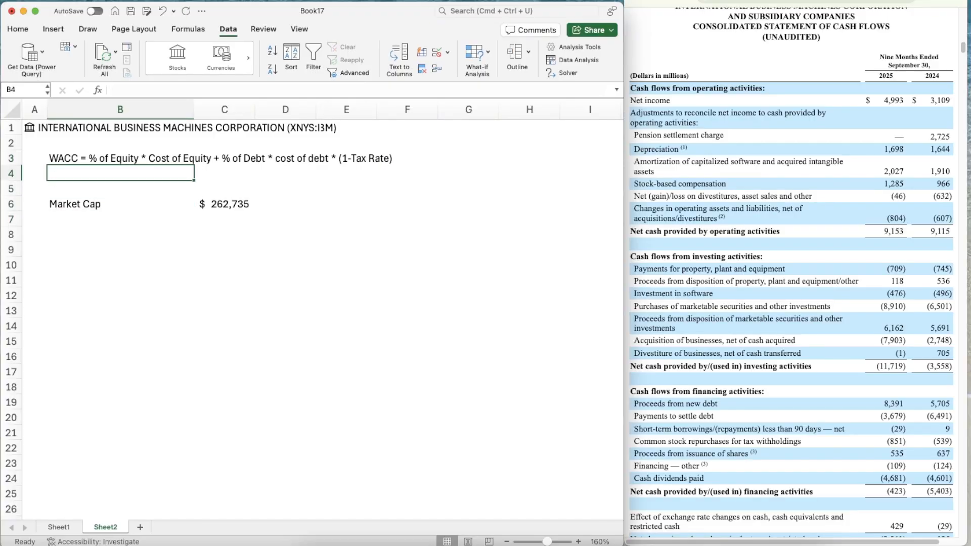
{"action": "key", "text": "Right"}
{"action": "key", "text": "Up"}
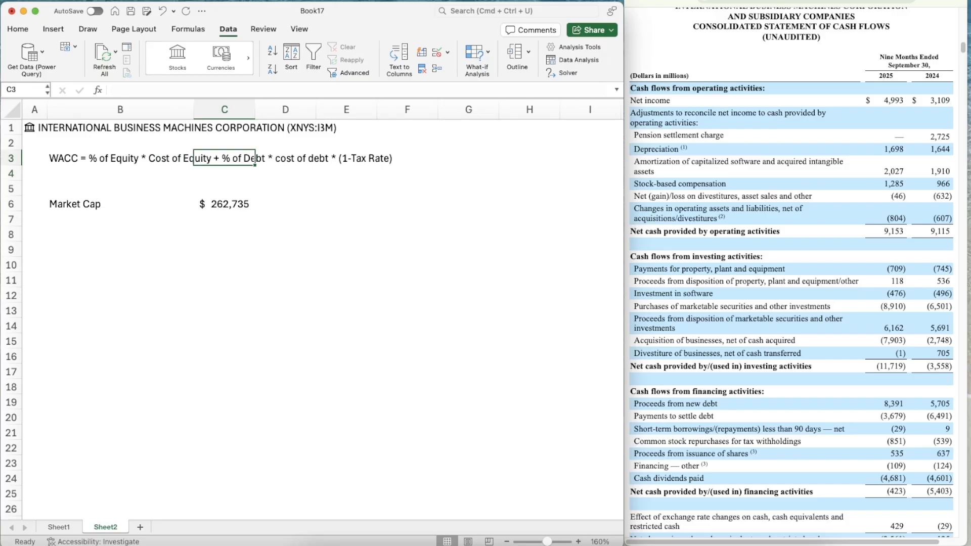
{"action": "key", "text": "Down"}
{"action": "key", "text": "Down"}
{"action": "key", "text": "Down"}
{"action": "key", "text": "Left"}
{"action": "key", "text": "Down"}
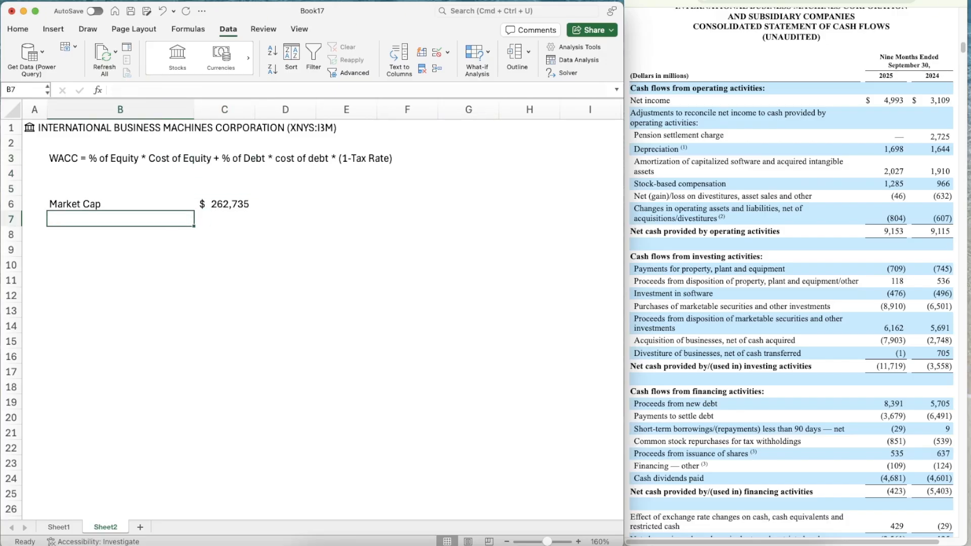
{"action": "key", "text": "Up"}
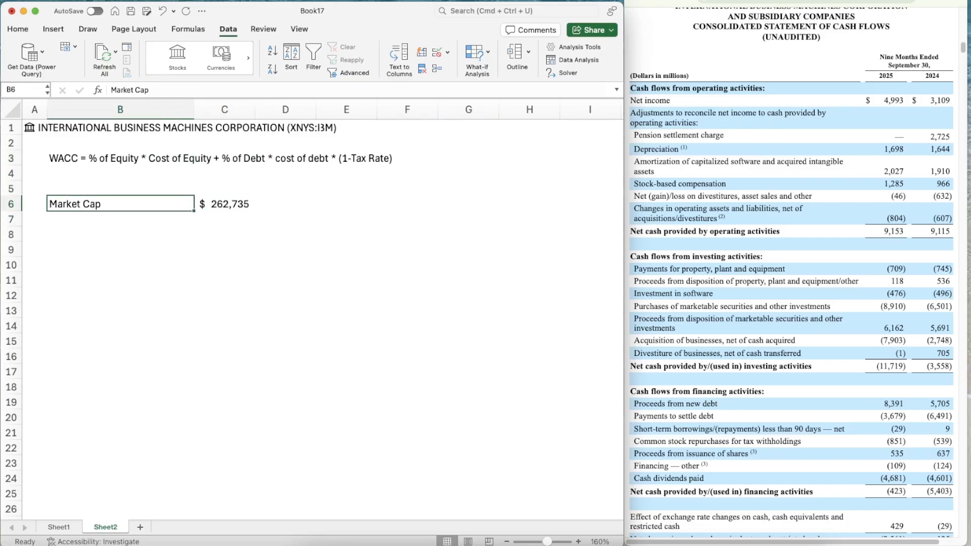
{"action": "key", "text": "Right"}
{"action": "key", "text": "Left"}
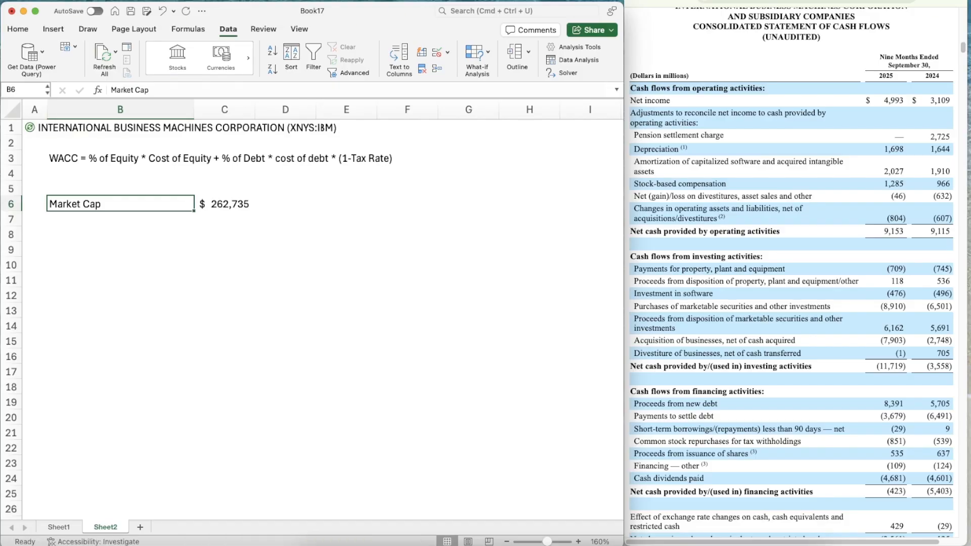
Add the row labels "% of Equity" in B7 and "Cost of Equity" in B8, below Market Cap
{"action": "key", "text": "Down"}
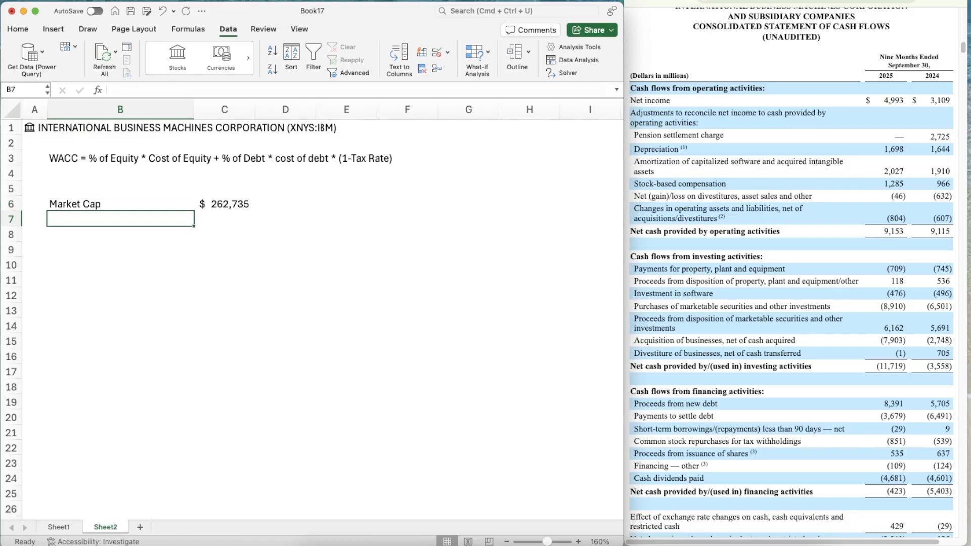
{"action": "type", "text": "% of Equity"}
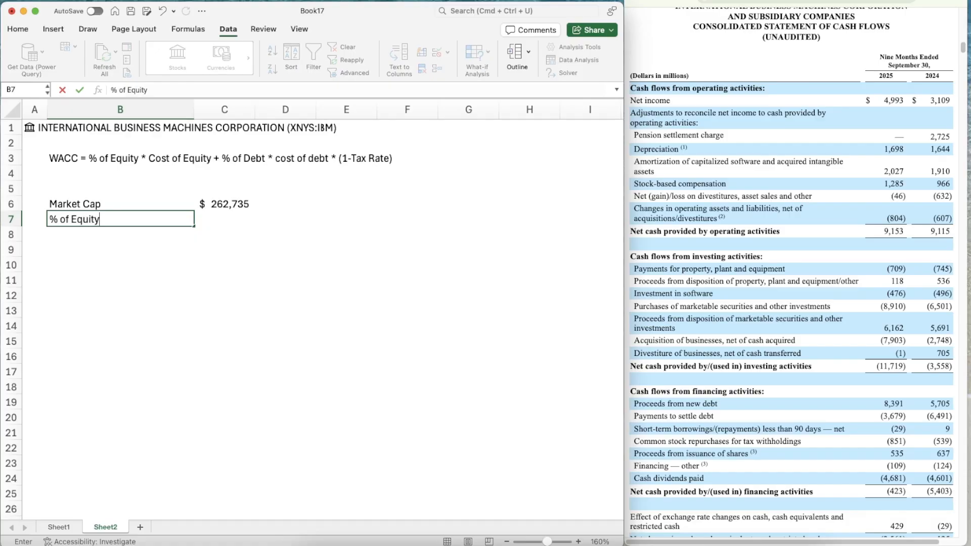
{"action": "key", "text": "Return"}
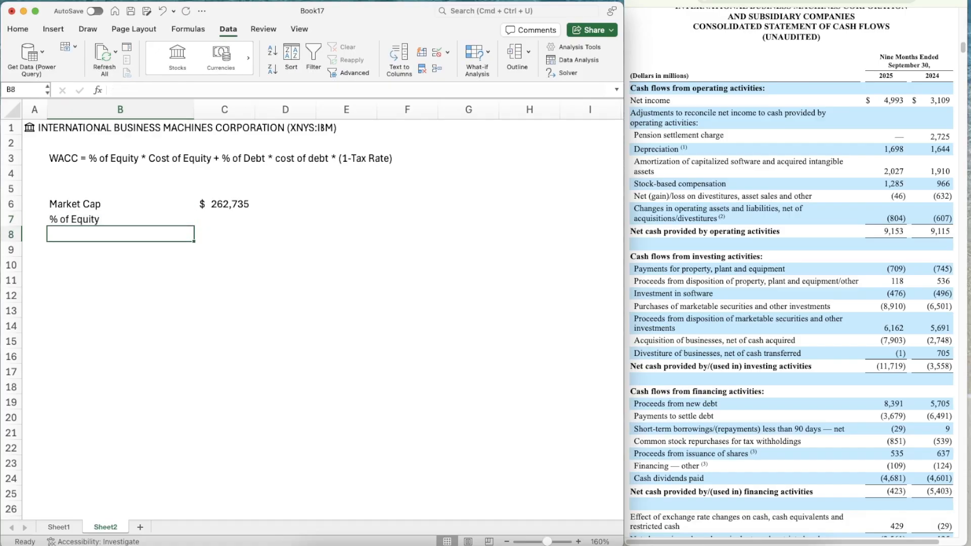
{"action": "type", "text": "Cost of R"}
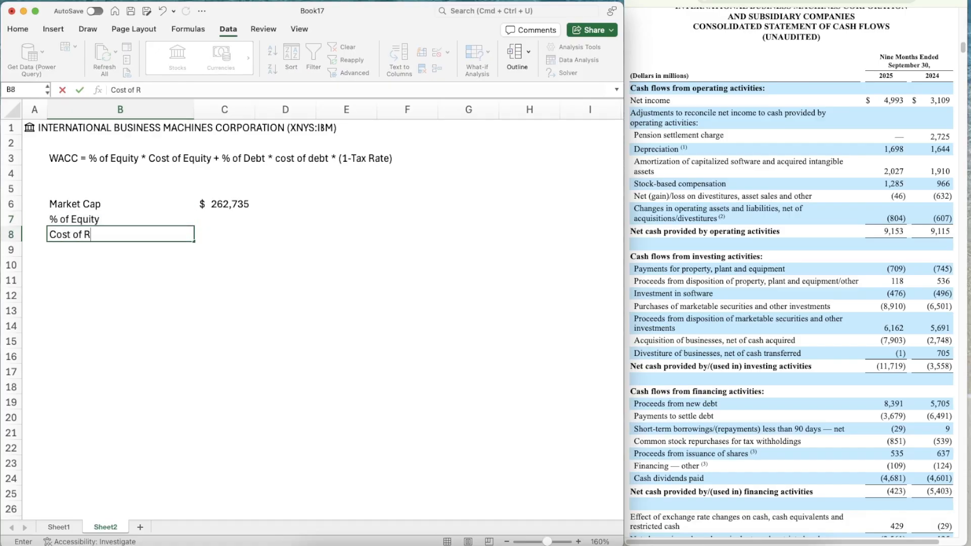
{"action": "key", "text": "BackSpace"}
{"action": "type", "text": "Equity"}
{"action": "key", "text": "Return"}
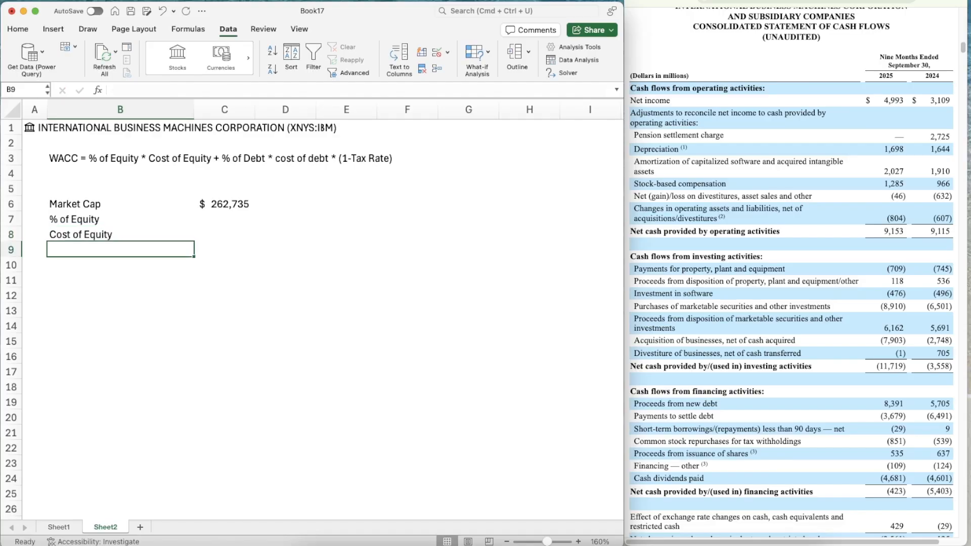
Add the labels "Risk Free Rate", "Beta" and "Equity Risk Premium" in cells B9 to B11
{"action": "type", "text": "Risk Free Rate"}
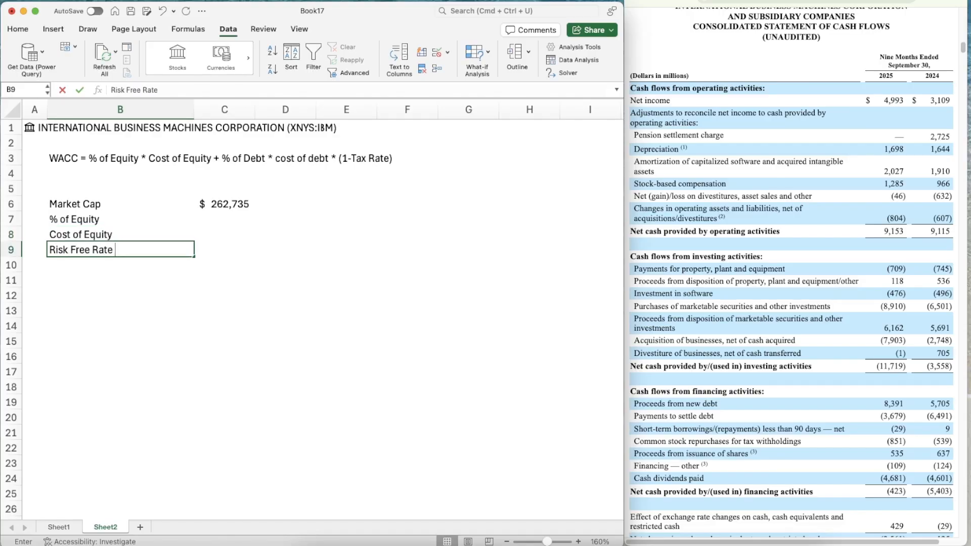
{"action": "key", "text": "Return"}
{"action": "type", "text": "Beta"}
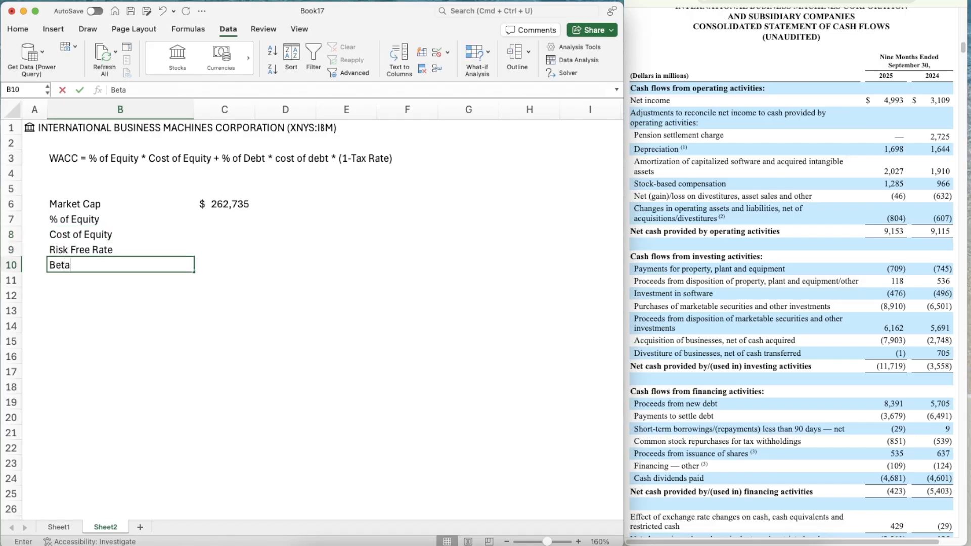
{"action": "key", "text": "Return"}
{"action": "type", "text": "REqui"}
{"action": "key", "text": "BackSpace"}
{"action": "key", "text": "BackSpace"}
{"action": "key", "text": "BackSpace"}
{"action": "key", "text": "BackSpace"}
{"action": "key", "text": "BackSpace"}
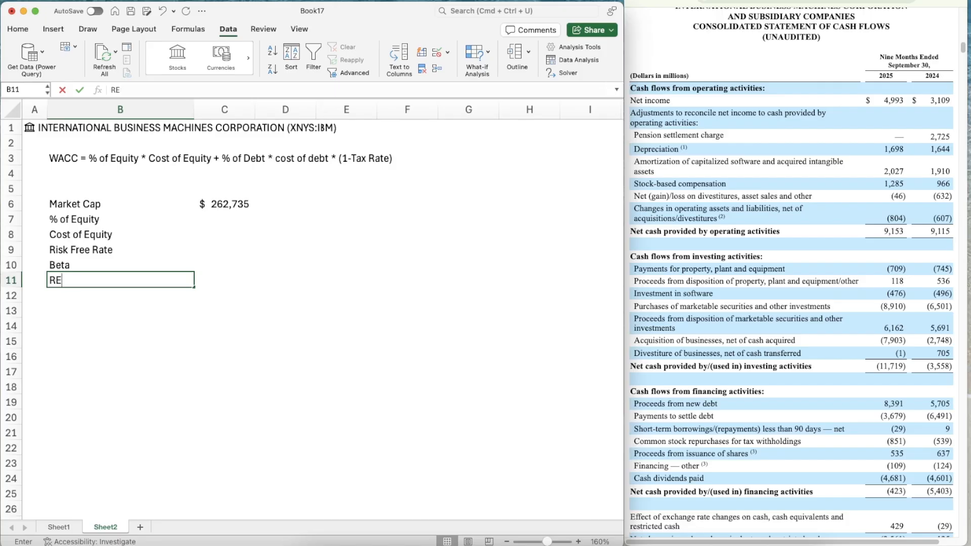
{"action": "type", "text": "Equity Risk Premium"}
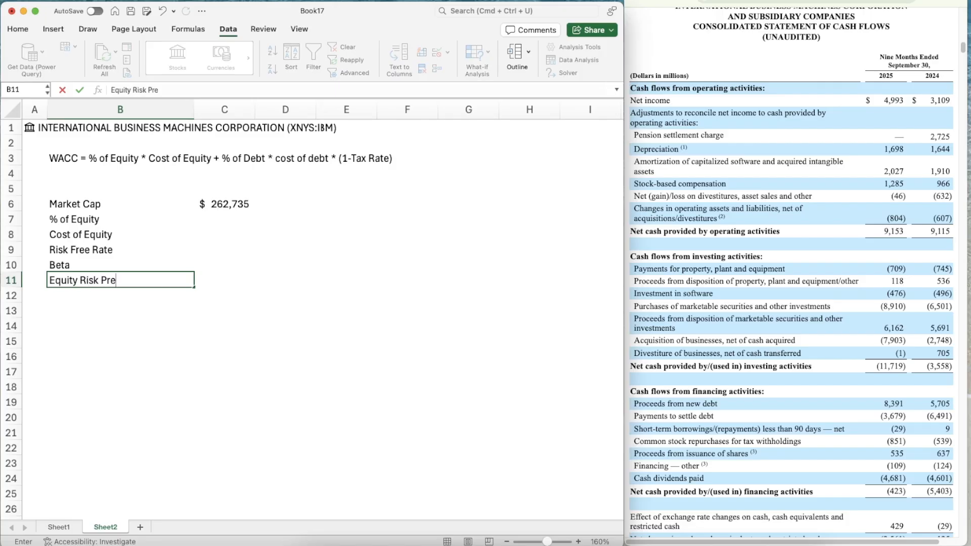
{"action": "key", "text": "Return"}
Indent the Risk Free Rate, Beta and Equity Risk Premium labels in B9:B11 by one level
{"action": "key", "text": "Up"}
{"action": "key", "text": "Up"}
{"action": "key", "text": "Up"}
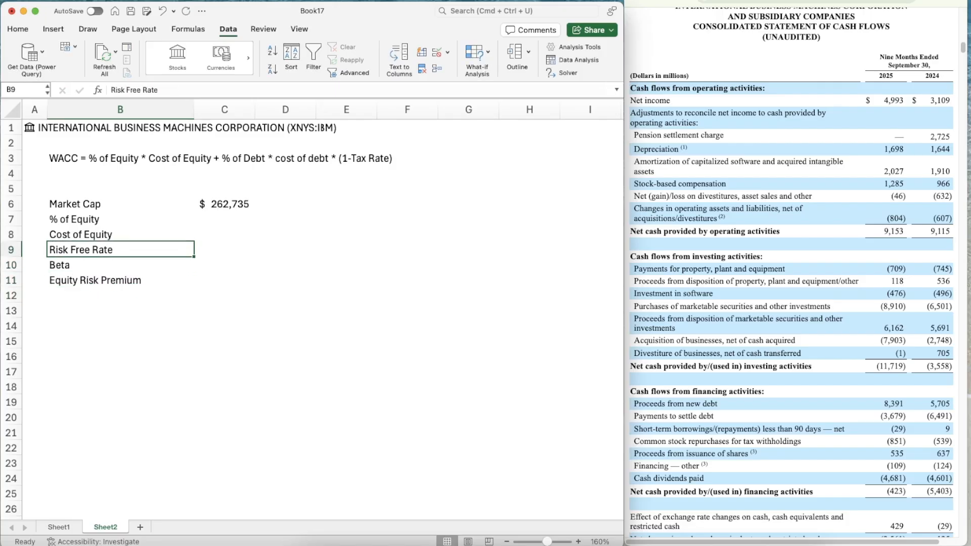
{"action": "key", "text": "shift+Down"}
{"action": "key", "text": "shift+Down"}
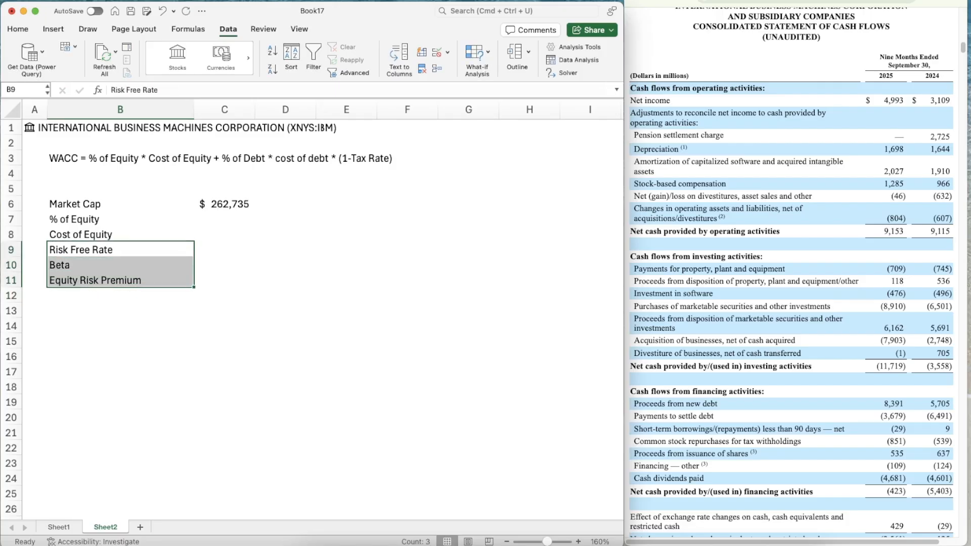
{"action": "left_click", "coordinate": [19, 30]}
{"action": "left_click", "coordinate": [245, 73]}
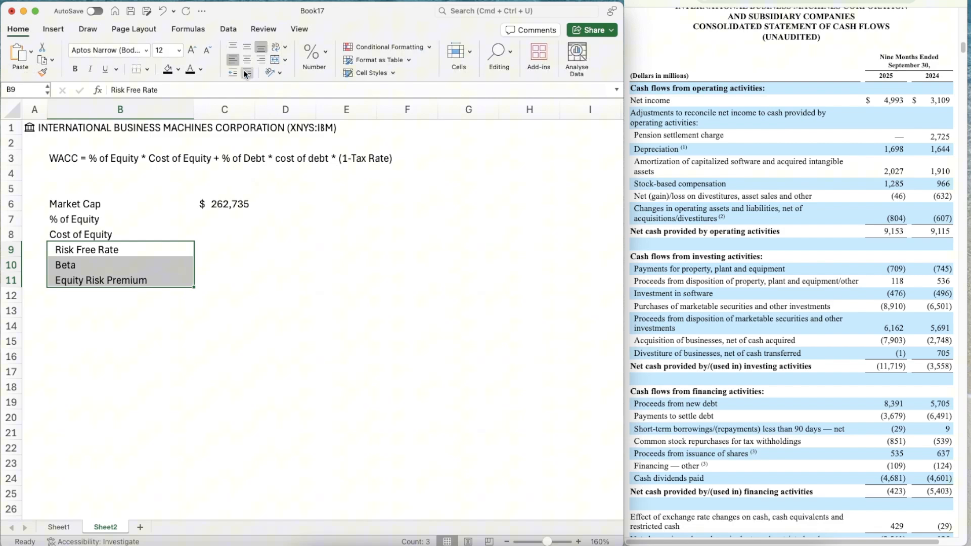
Add the label "Debt" in B13 and remove its indent
{"action": "left_click", "coordinate": [110, 309]}
{"action": "type", "text": "Debt"}
{"action": "key", "text": "Return"}
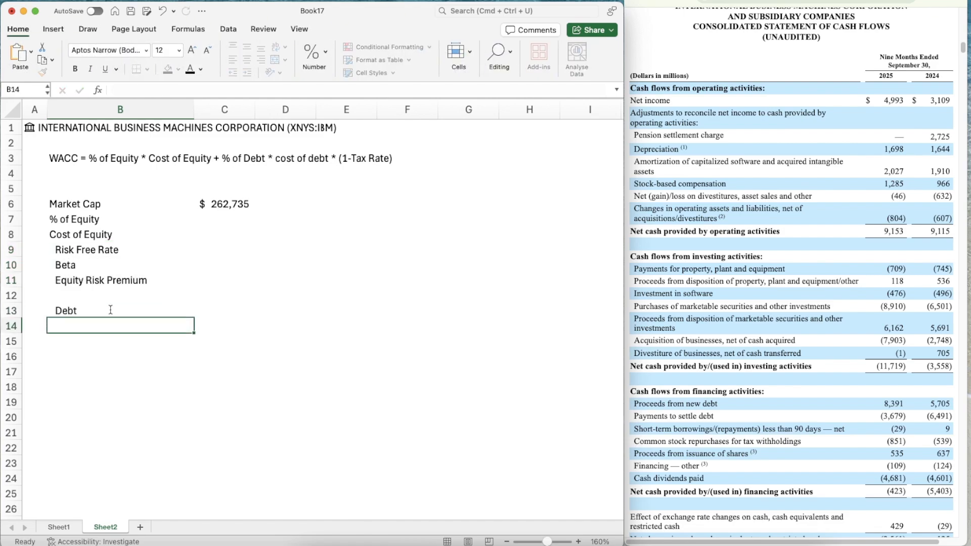
{"action": "left_click", "coordinate": [111, 309]}
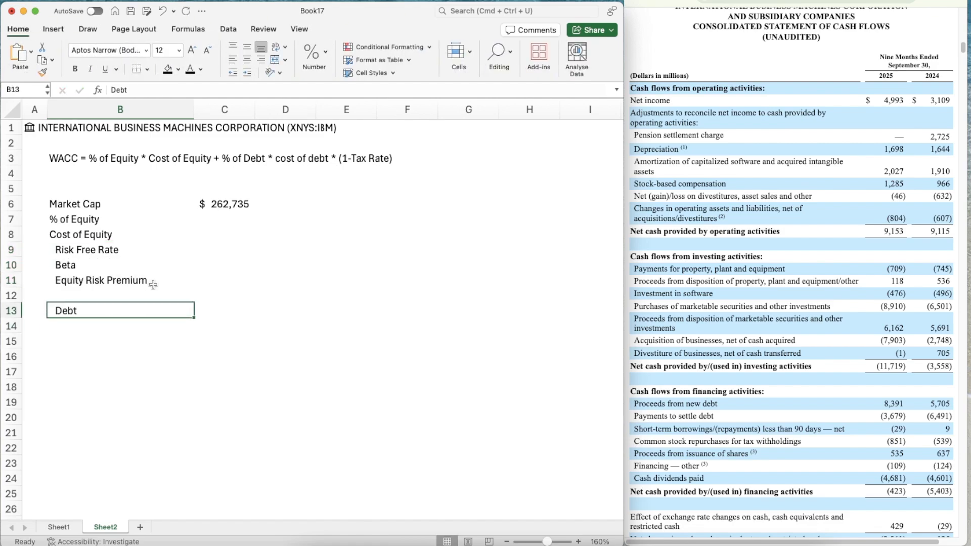
{"action": "left_click", "coordinate": [234, 73]}
Enter the debt in C13 as =7942+55174, using short-term and long-term debt from the September 30, 2025 balance sheet
{"action": "left_click", "coordinate": [229, 304]}
{"action": "scroll", "coordinate": [755, 302], "scroll_direction": "up", "scroll_amount": 1}
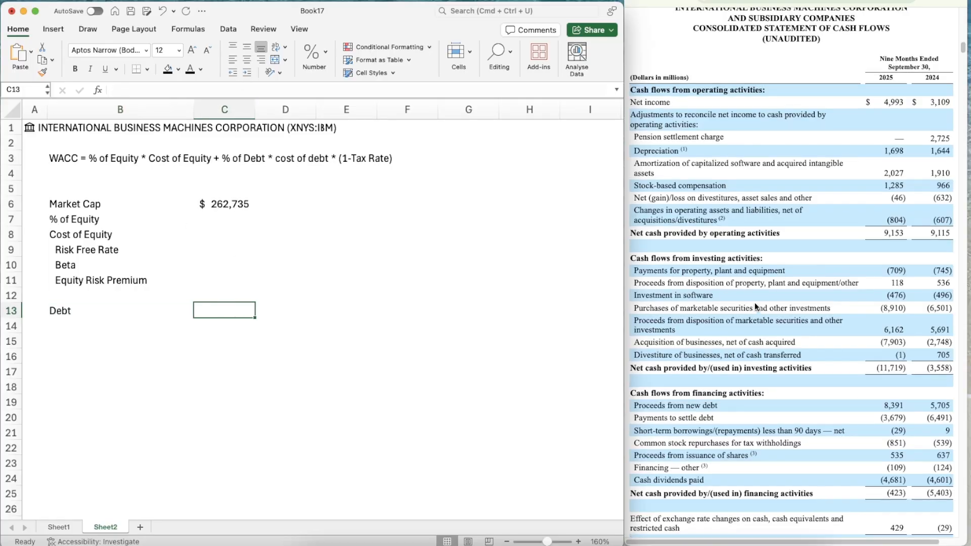
{"action": "scroll", "coordinate": [754, 302], "scroll_direction": "up", "scroll_amount": 15}
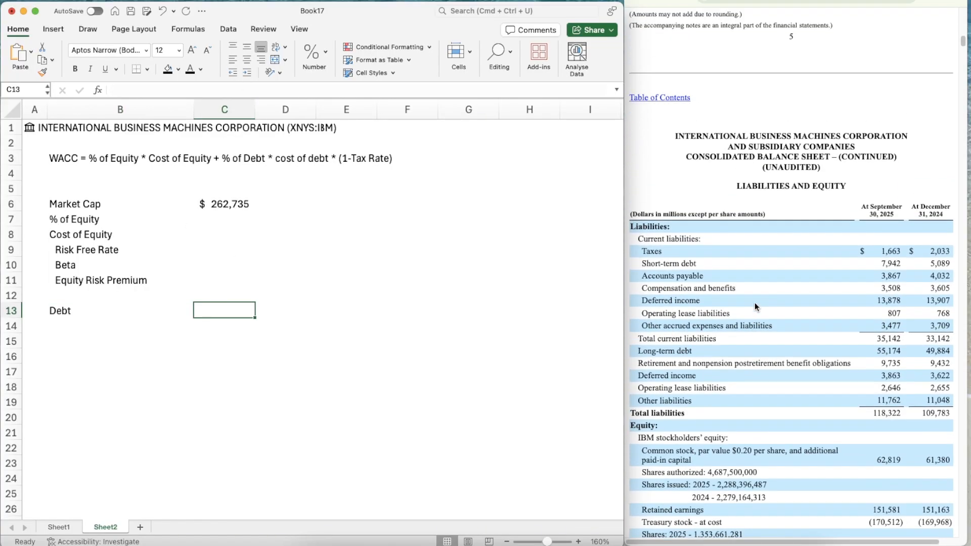
{"action": "scroll", "coordinate": [755, 307], "scroll_direction": "up", "scroll_amount": 1}
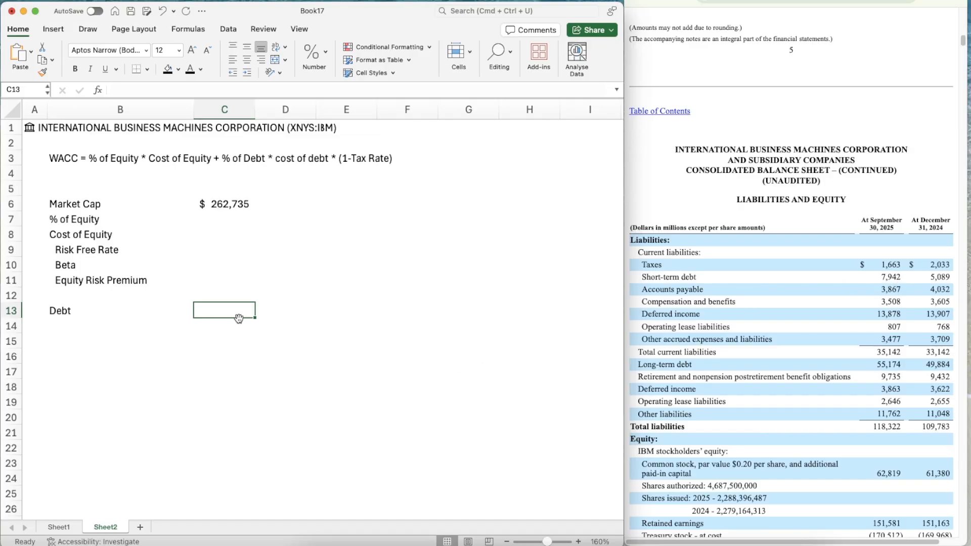
{"action": "type", "text": "=7"}
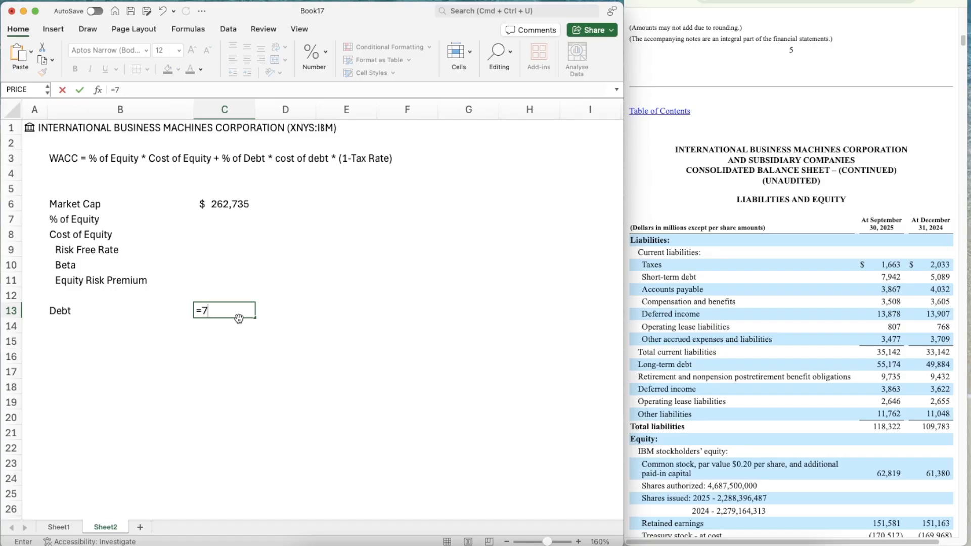
{"action": "type", "text": "942+55174"}
{"action": "key", "text": "Return"}
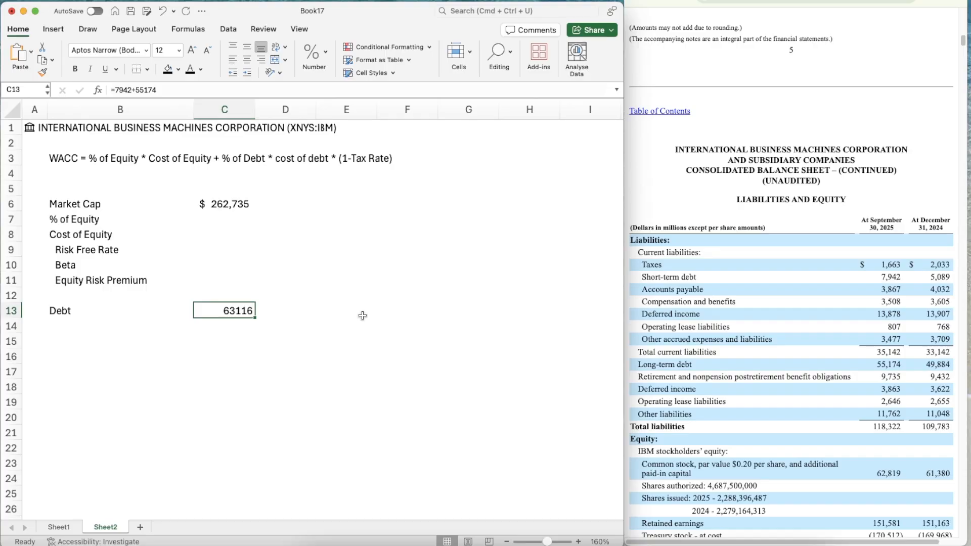
Format the debt figure in C13 with a thousands separator and no decimal places
{"action": "left_click", "coordinate": [325, 54]}
{"action": "left_click", "coordinate": [358, 88]}
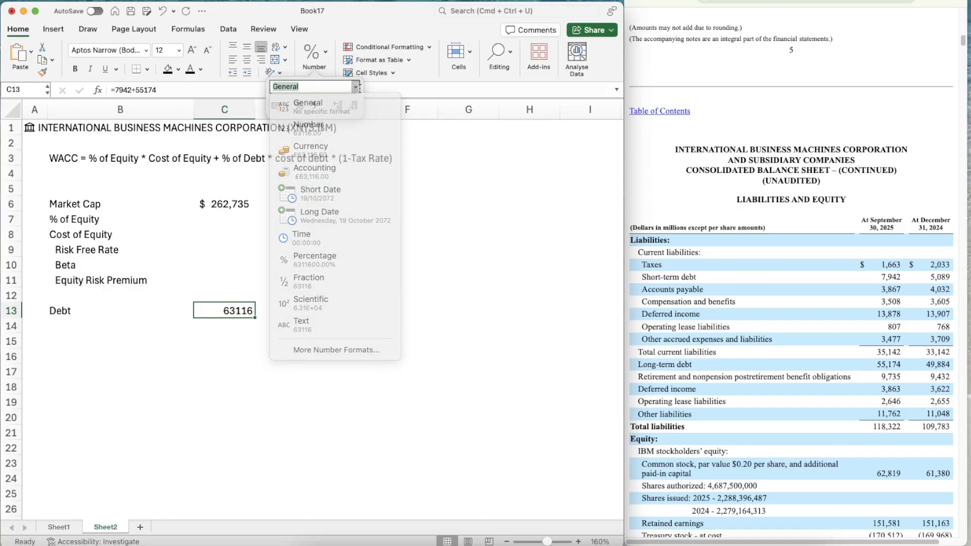
{"action": "left_click", "coordinate": [358, 87]}
{"action": "left_click", "coordinate": [325, 129]}
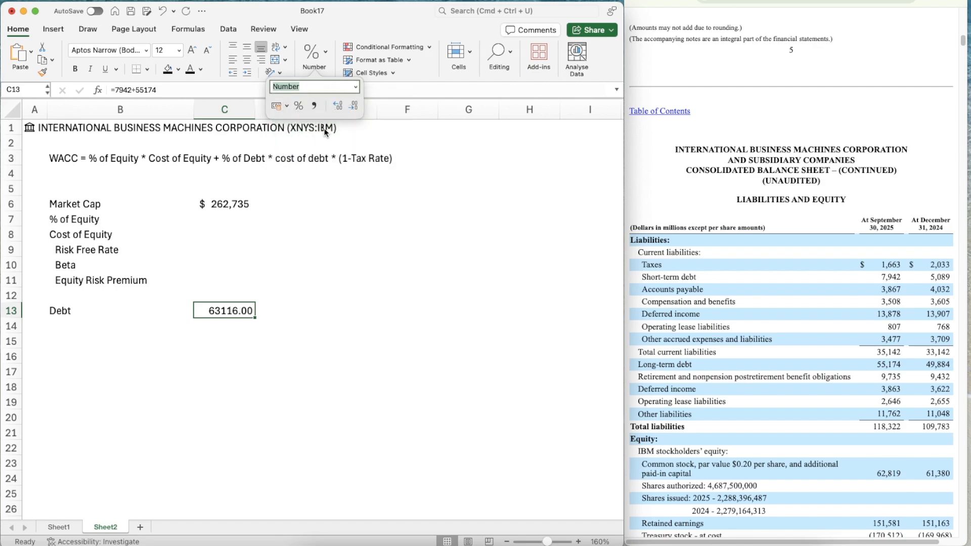
{"action": "left_click", "coordinate": [314, 106]}
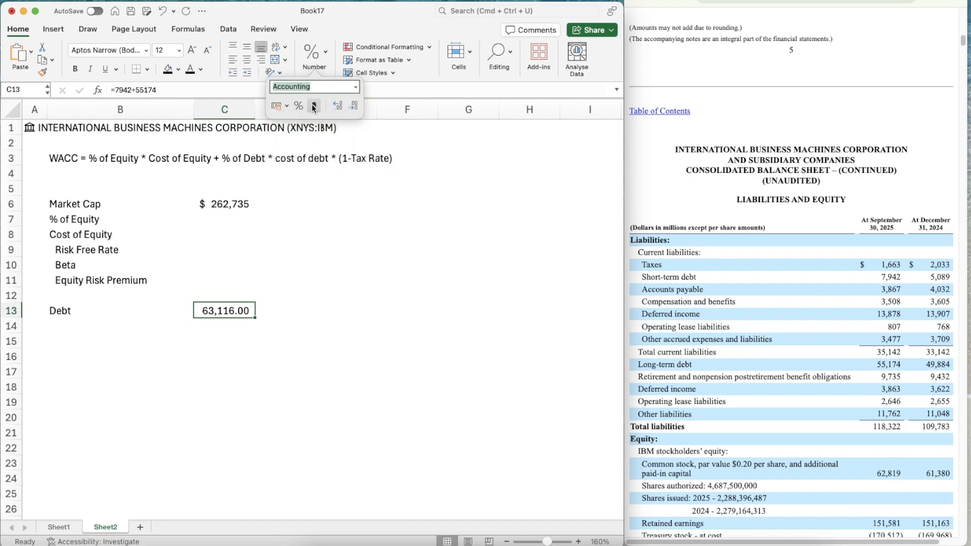
{"action": "left_click", "coordinate": [337, 109]}
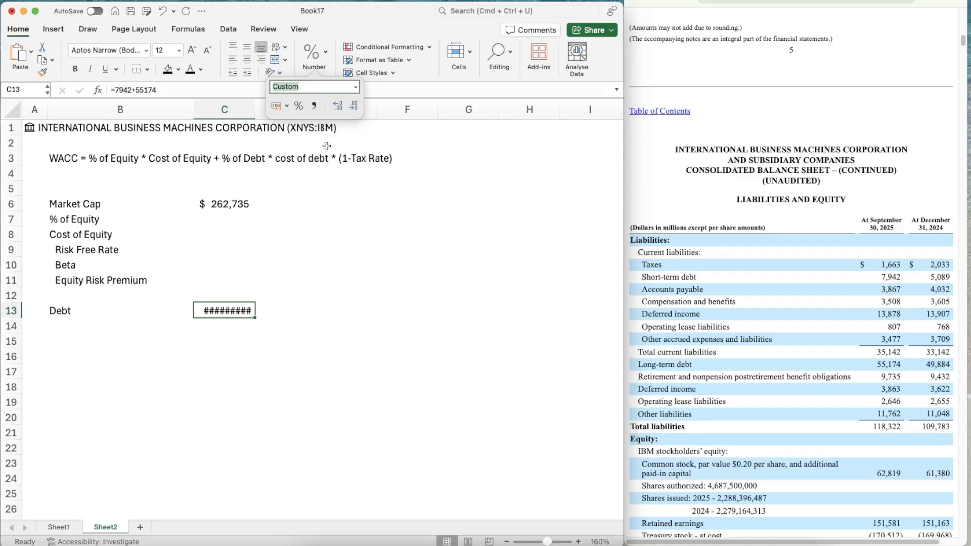
{"action": "left_click", "coordinate": [355, 107]}
{"action": "left_click", "coordinate": [355, 108]}
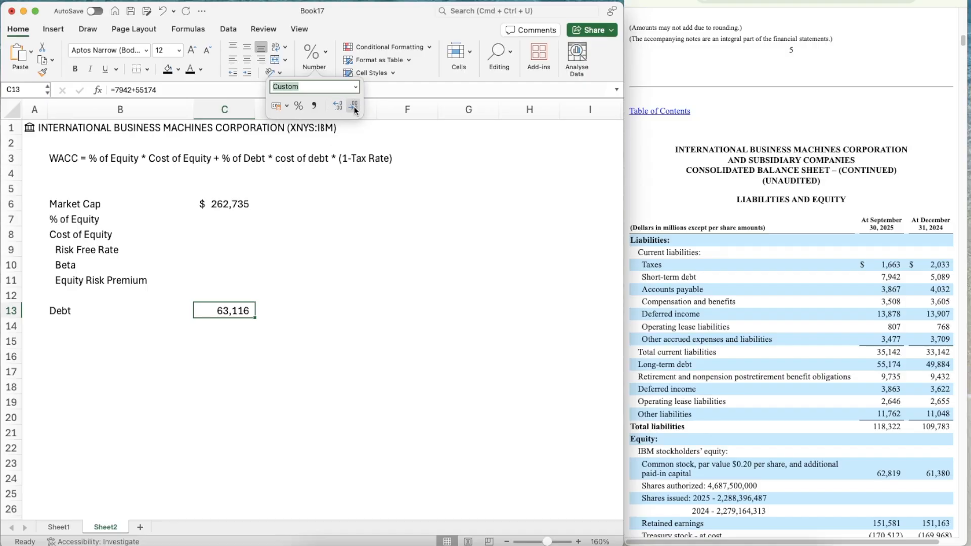
{"action": "key", "text": "Left"}
{"action": "key", "text": "Down"}
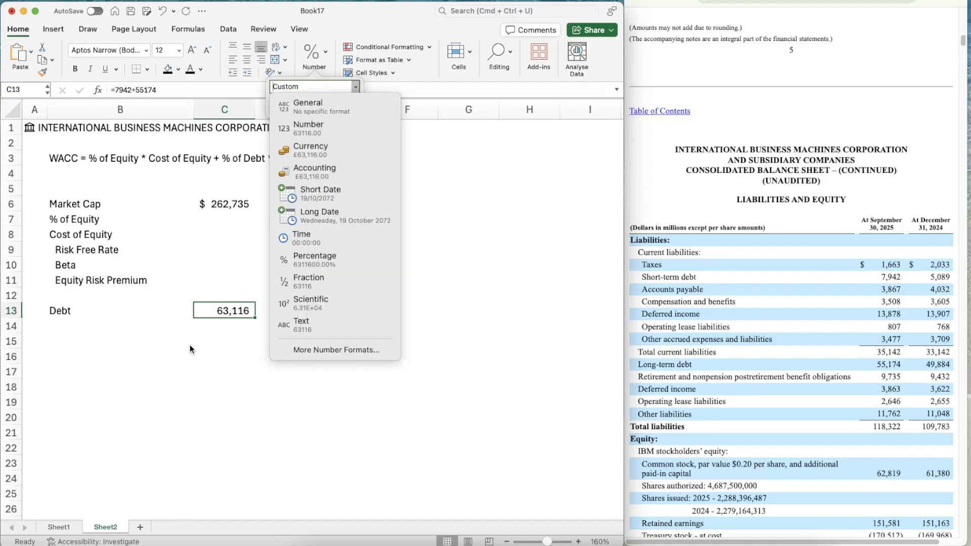
{"action": "left_click", "coordinate": [190, 346]}
Add the label "% of Debt" in B14 and remove its indent to align it with Debt
{"action": "left_click", "coordinate": [148, 328]}
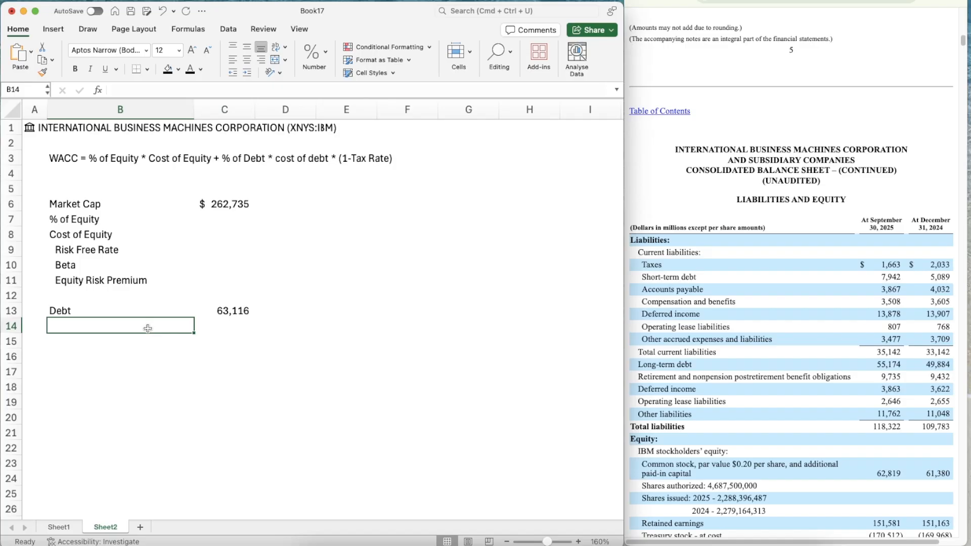
{"action": "type", "text": "% of Debt"}
{"action": "key", "text": "Return"}
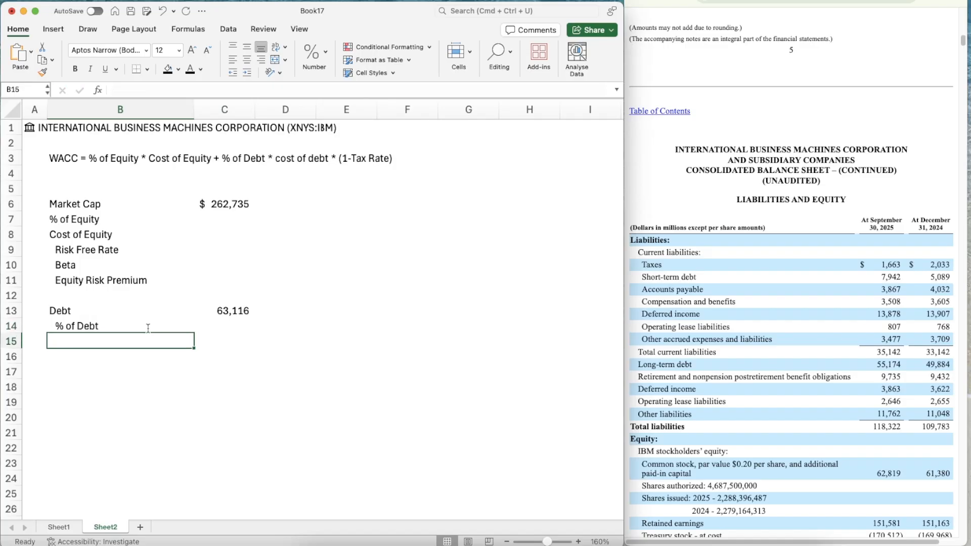
{"action": "left_click", "coordinate": [148, 328]}
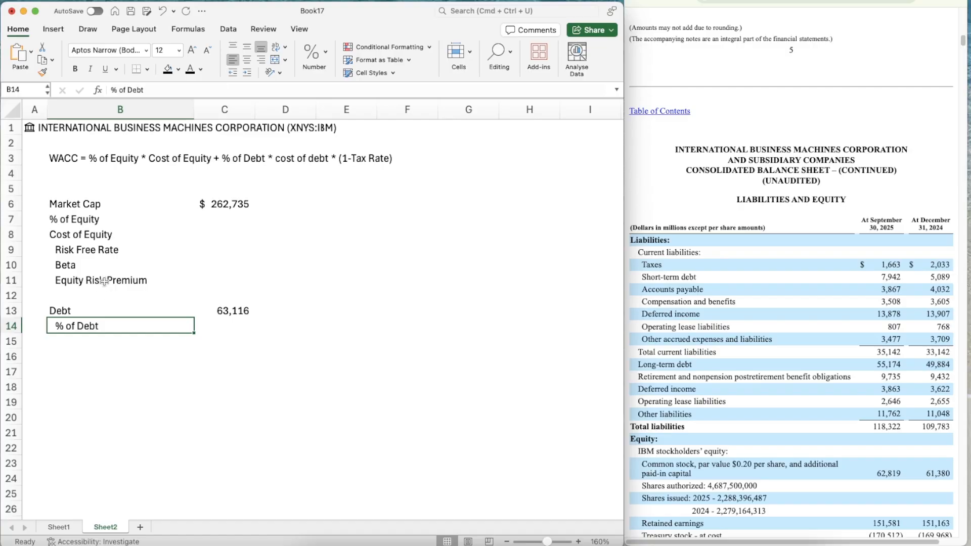
{"action": "left_click", "coordinate": [88, 311]}
{"action": "type", "text": "` v"}
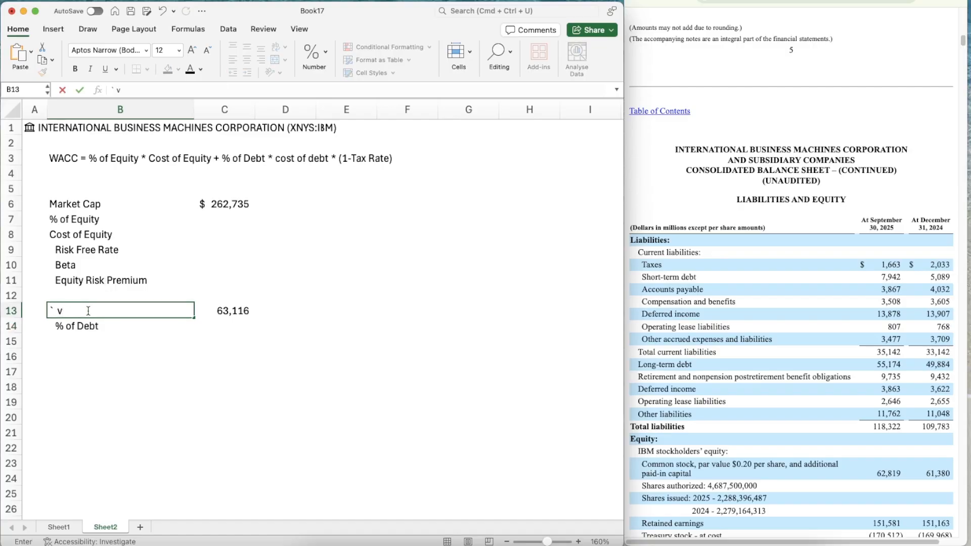
{"action": "key", "text": "Escape"}
{"action": "key", "text": "Return"}
{"action": "key", "text": "super+y"}
{"action": "key", "text": "Return"}
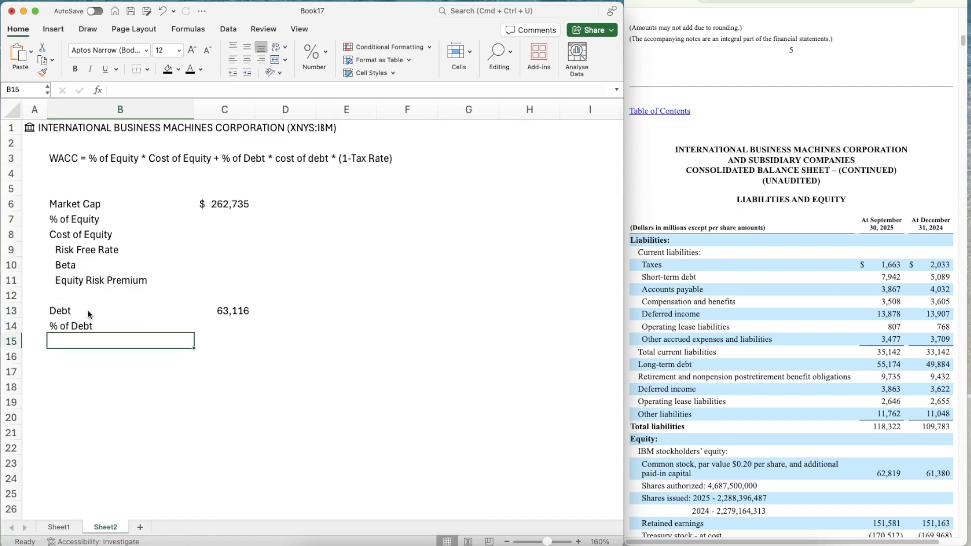
Add the labels "Cost of Debt" in B15 and "Tax Rate" in B16
{"action": "type", "text": "Cost of Debt"}
{"action": "key", "text": "Return"}
{"action": "key", "text": "Return"}
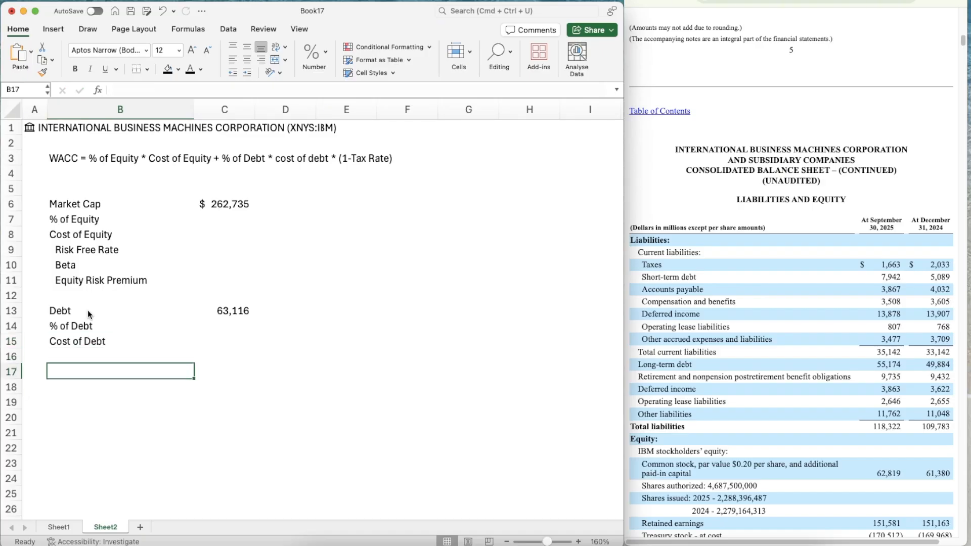
{"action": "key", "text": "Up"}
{"action": "type", "text": "Tax Rate"}
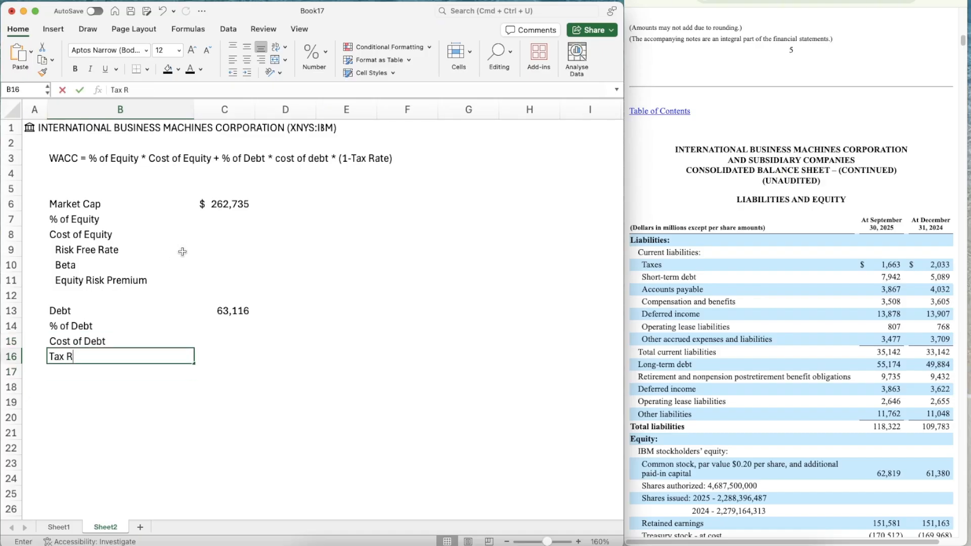
{"action": "key", "text": "Return"}
{"action": "key", "text": "Return"}
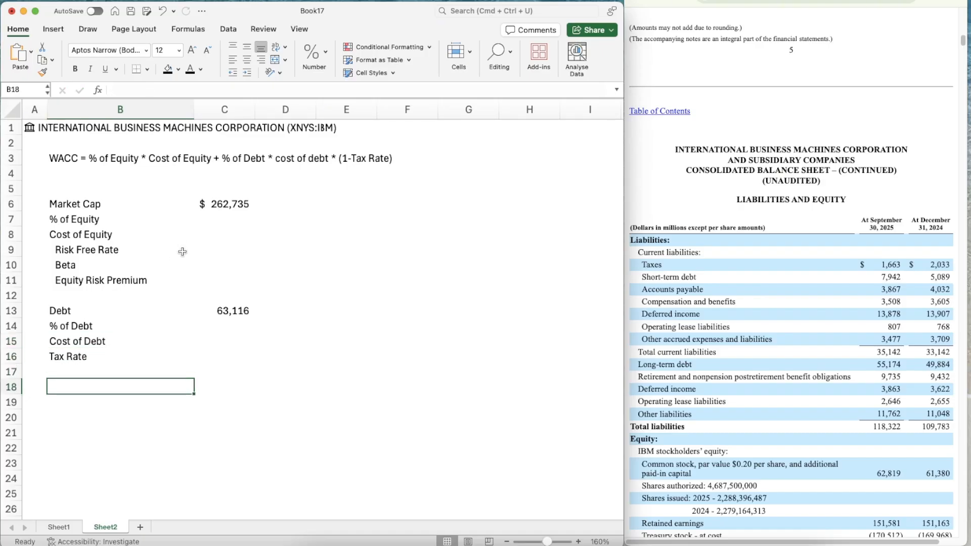
Add the labels "Total" in B18 and "WACC" in B20
{"action": "type", "text": "Total"}
{"action": "key", "text": "Return"}
{"action": "key", "text": "Return"}
{"action": "type", "text": "WAC"}
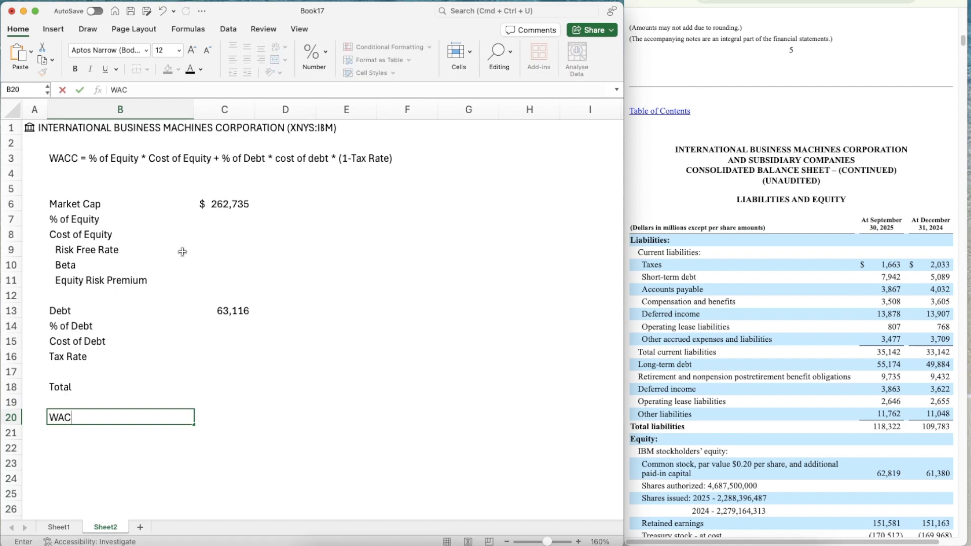
{"action": "type", "text": "C"}
{"action": "key", "text": "Return"}
Calculate total capital in C18 by adding the market cap and debt with =C6+C13
{"action": "key", "text": "Up"}
{"action": "key", "text": "Up"}
{"action": "key", "text": "Up"}
{"action": "key", "text": "Right"}
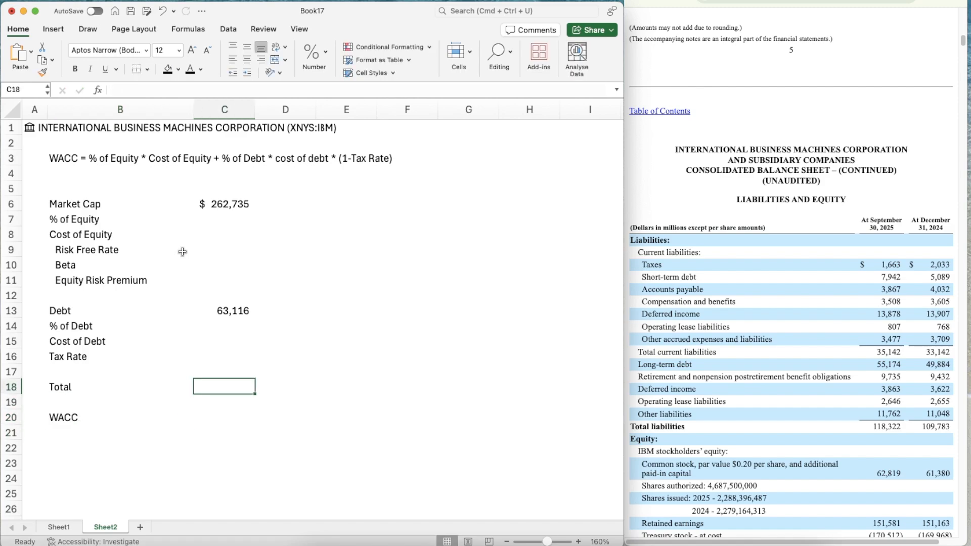
{"action": "type", "text": "="}
{"action": "key", "text": "Up"}
{"action": "key", "text": "Up"}
{"action": "key", "text": "Up"}
{"action": "key", "text": "Up"}
{"action": "key", "text": "Up"}
{"action": "key", "text": "Up"}
{"action": "key", "text": "Up"}
{"action": "key", "text": "Up"}
{"action": "key", "text": "Up"}
{"action": "key", "text": "Up"}
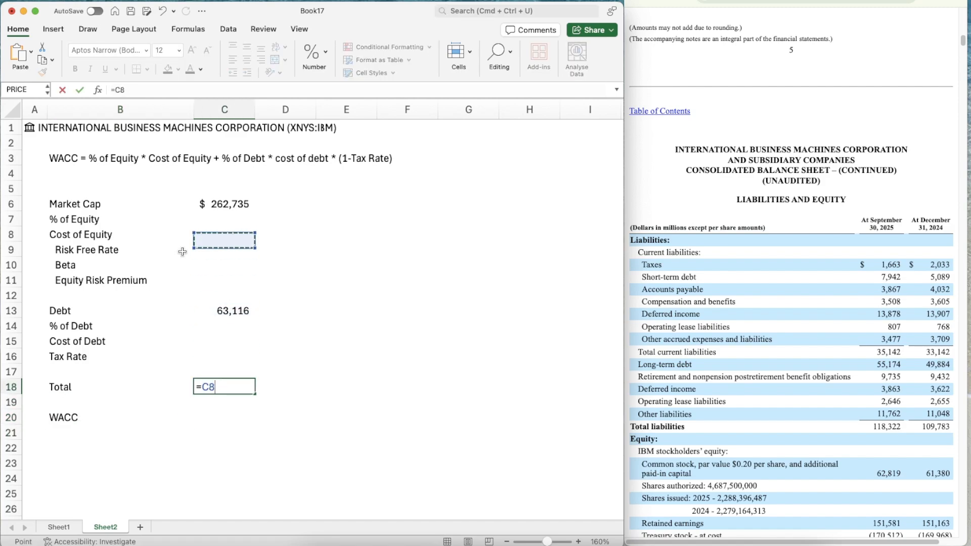
{"action": "key", "text": "Up"}
{"action": "key", "text": "Up"}
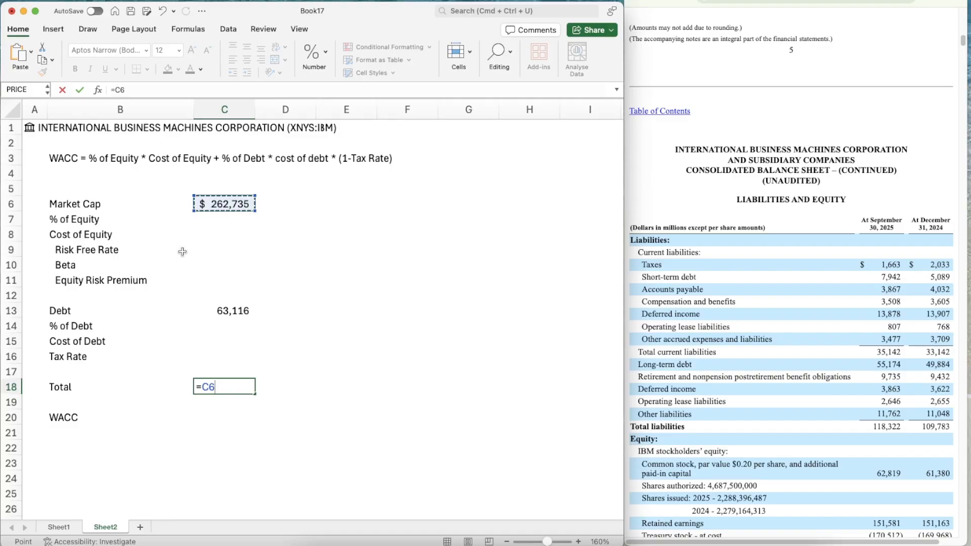
{"action": "type", "text": "+"}
{"action": "key", "text": "Up"}
{"action": "key", "text": "Up"}
{"action": "key", "text": "Up"}
{"action": "key", "text": "Up"}
{"action": "key", "text": "Up"}
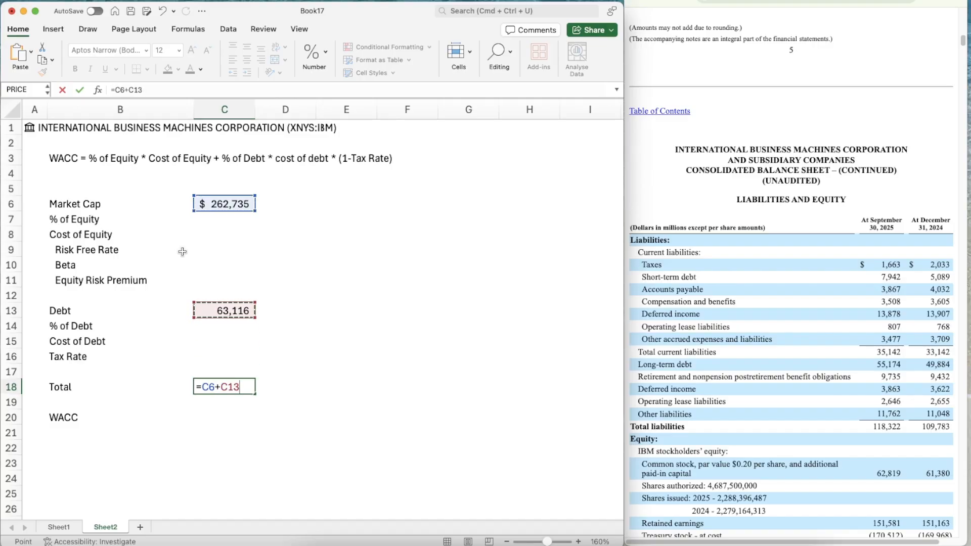
{"action": "key", "text": "Return"}
{"action": "key", "text": "Up"}
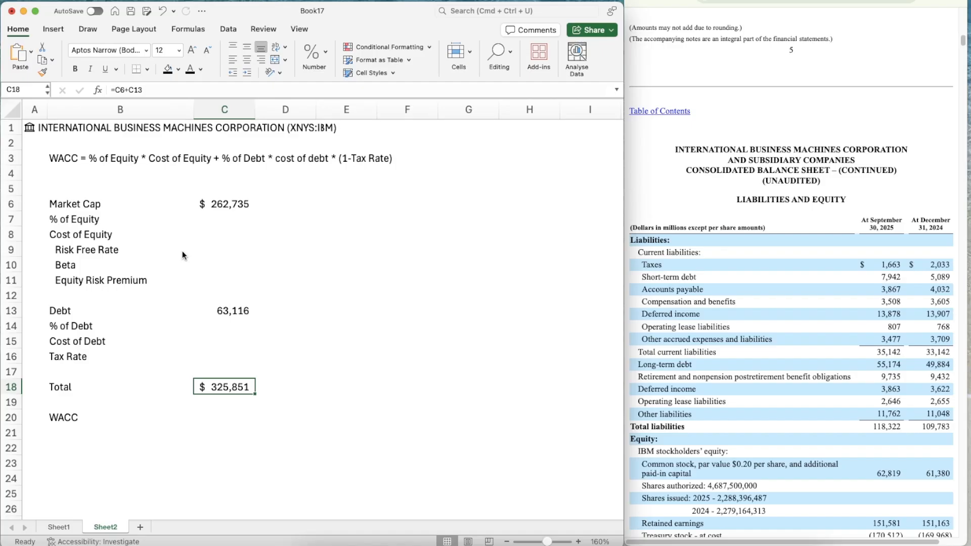
Calculate the % of Equity in C7 by dividing market cap by the total with =C6/C18
{"action": "key", "text": "Up"}
{"action": "key", "text": "Up"}
{"action": "key", "text": "Up"}
{"action": "key", "text": "Up"}
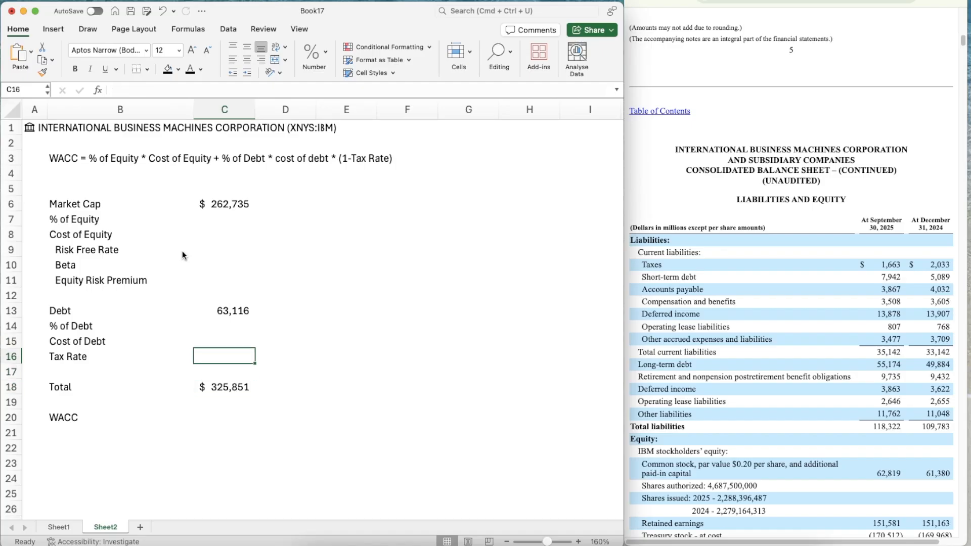
{"action": "key", "text": "Up"}
{"action": "key", "text": "Up"}
{"action": "key", "text": "Up"}
{"action": "key", "text": "Up"}
{"action": "key", "text": "Up"}
{"action": "key", "text": "Up"}
{"action": "key", "text": "Up"}
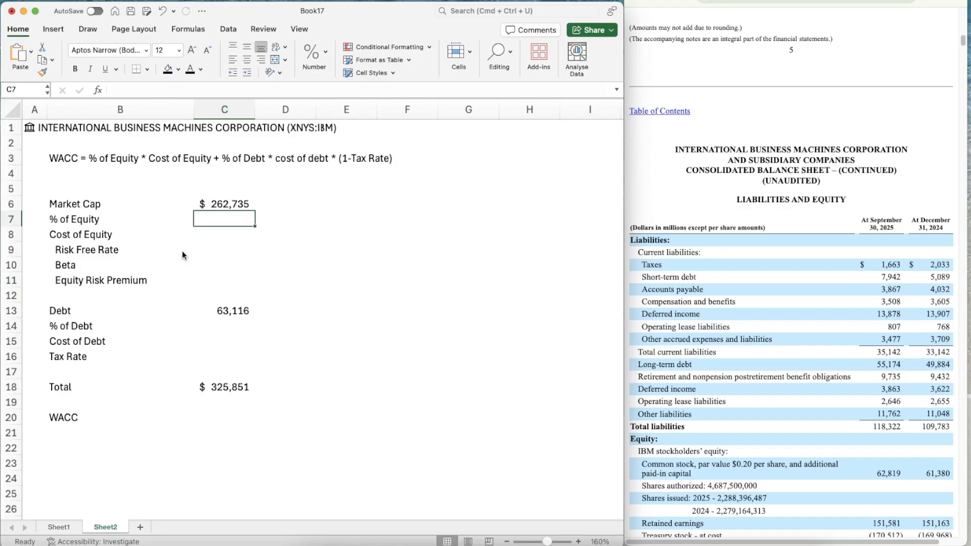
{"action": "type", "text": "="}
{"action": "key", "text": "Up"}
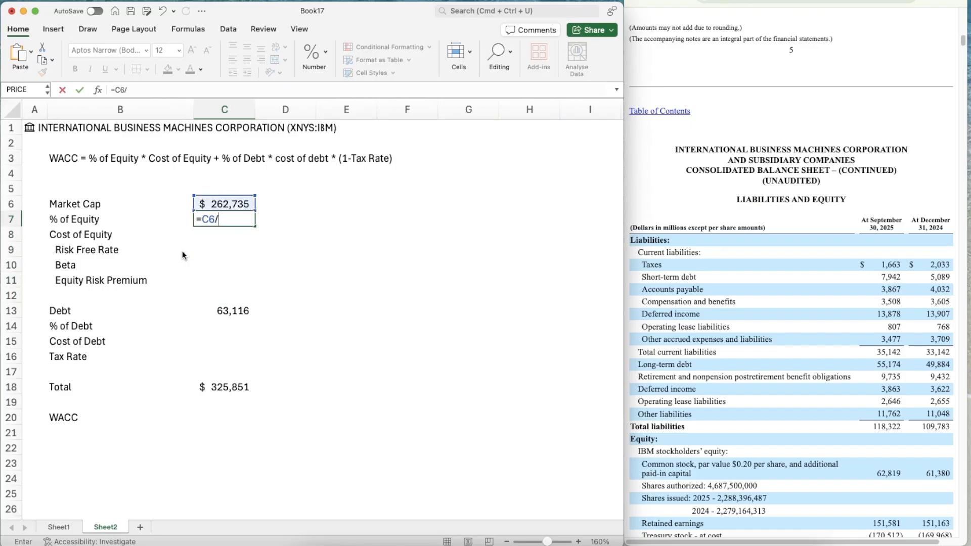
{"action": "type", "text": "/"}
{"action": "left_click", "coordinate": [233, 387]}
{"action": "key", "text": "Return"}
Format the % of Equity value in C7 as a percentage
{"action": "key", "text": "Down"}
{"action": "key", "text": "Down"}
{"action": "key", "text": "Down"}
{"action": "key", "text": "Down"}
{"action": "key", "text": "Down"}
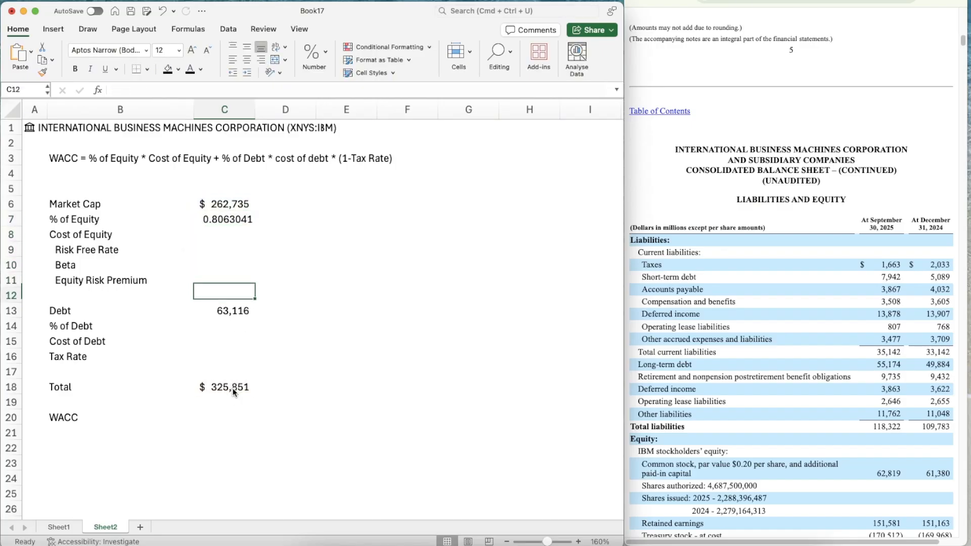
{"action": "key", "text": "Up"}
{"action": "key", "text": "Up"}
{"action": "key", "text": "Up"}
{"action": "key", "text": "Up"}
{"action": "key", "text": "Up"}
{"action": "key", "text": "Up"}
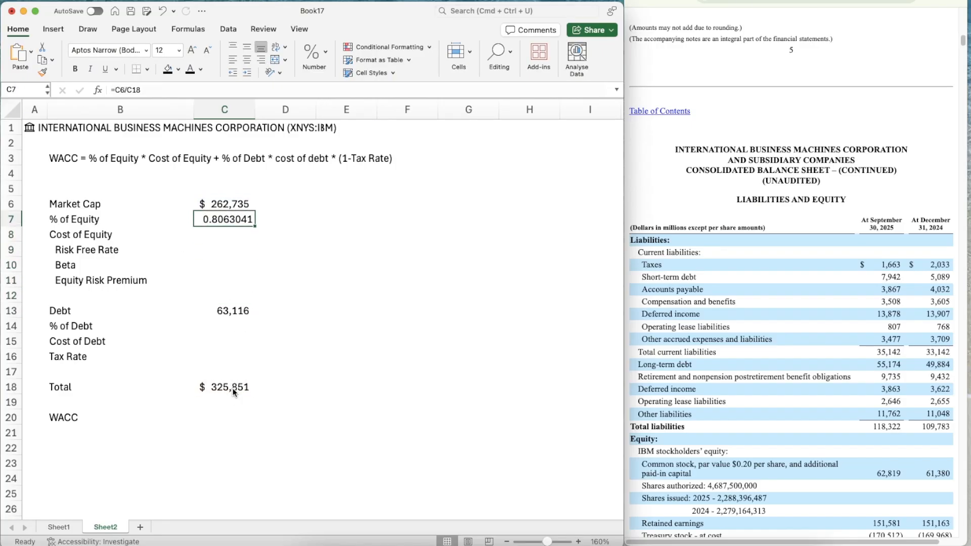
{"action": "left_click", "coordinate": [314, 60]}
{"action": "left_click", "coordinate": [299, 106]}
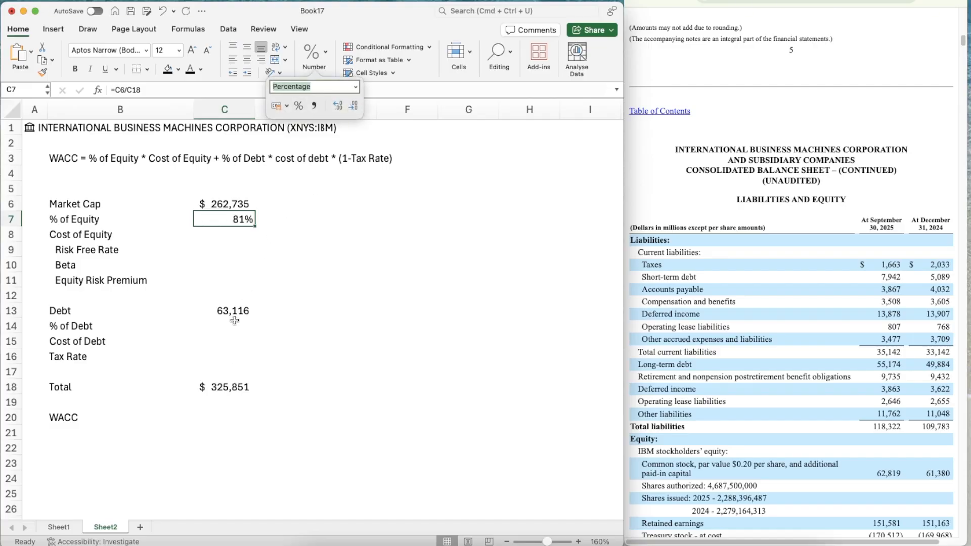
Calculate the % of Debt in C14 by dividing debt by the total with =C13/C18
{"action": "left_click", "coordinate": [234, 320]}
{"action": "type", "text": "="}
{"action": "key", "text": "Up"}
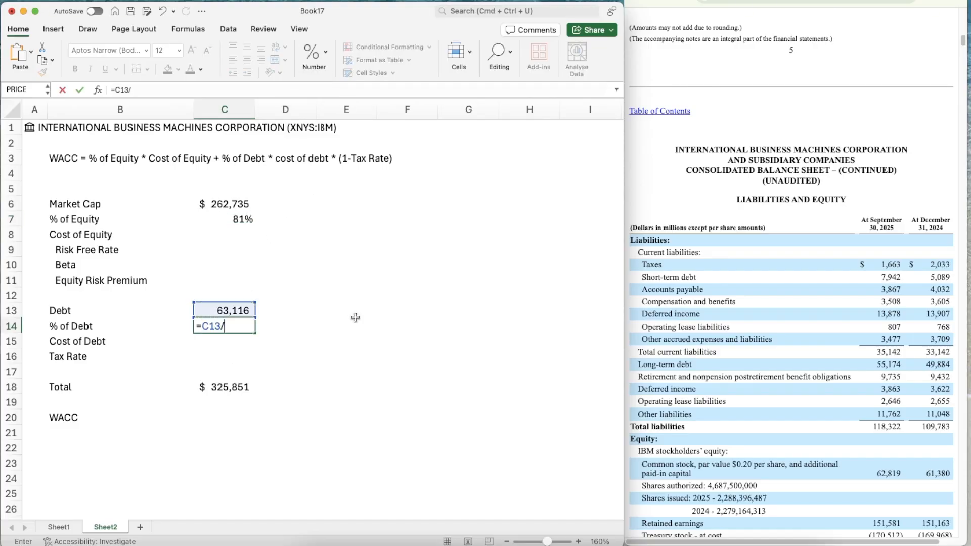
{"action": "type", "text": "/"}
{"action": "key", "text": "Down"}
{"action": "key", "text": "Down"}
{"action": "key", "text": "Down"}
{"action": "key", "text": "Down"}
{"action": "key", "text": "Return"}
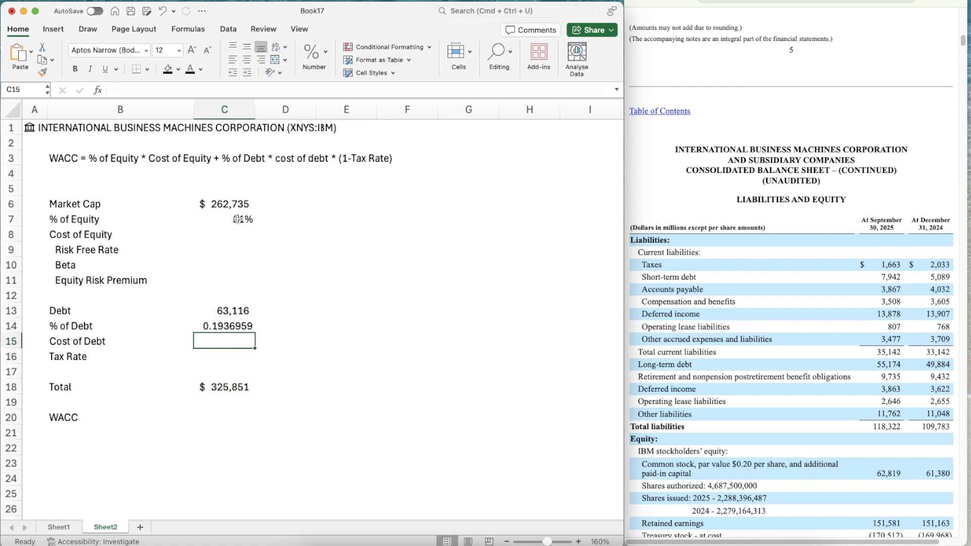
Copy the percentage format of C7 onto the % of Debt value in C14
{"action": "left_click", "coordinate": [229, 219]}
{"action": "key", "text": "super+shift+c"}
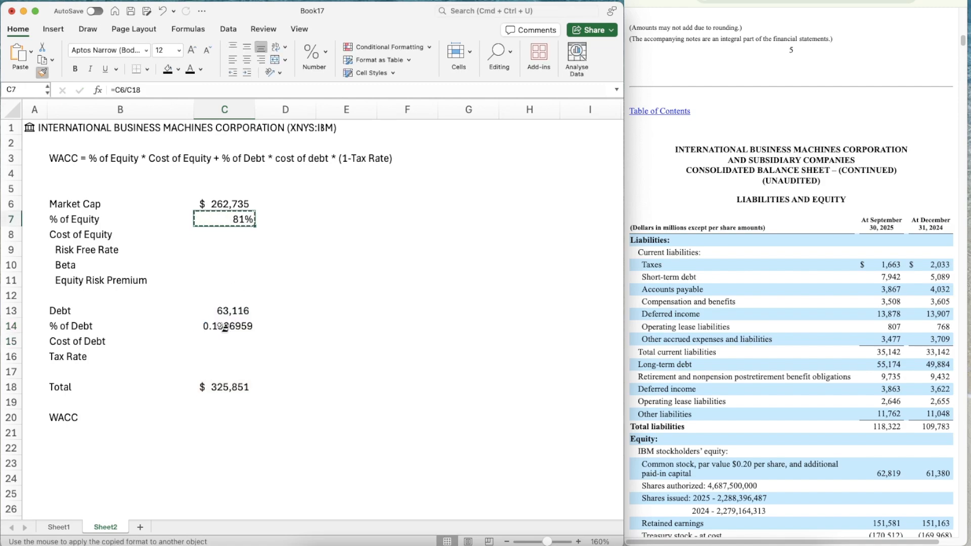
{"action": "left_click", "coordinate": [228, 326]}
{"action": "key", "text": "Up"}
{"action": "key", "text": "Up"}
{"action": "key", "text": "Up"}
{"action": "key", "text": "Up"}
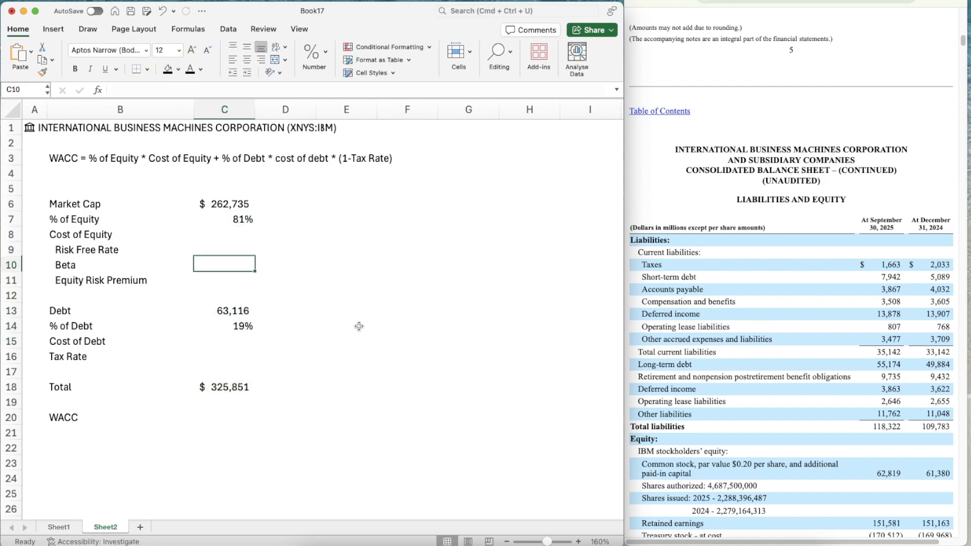
{"action": "key", "text": "Down"}
{"action": "key", "text": "Down"}
{"action": "key", "text": "Down"}
{"action": "key", "text": "Down"}
{"action": "key", "text": "Down"}
{"action": "key", "text": "Down"}
{"action": "key", "text": "Up"}
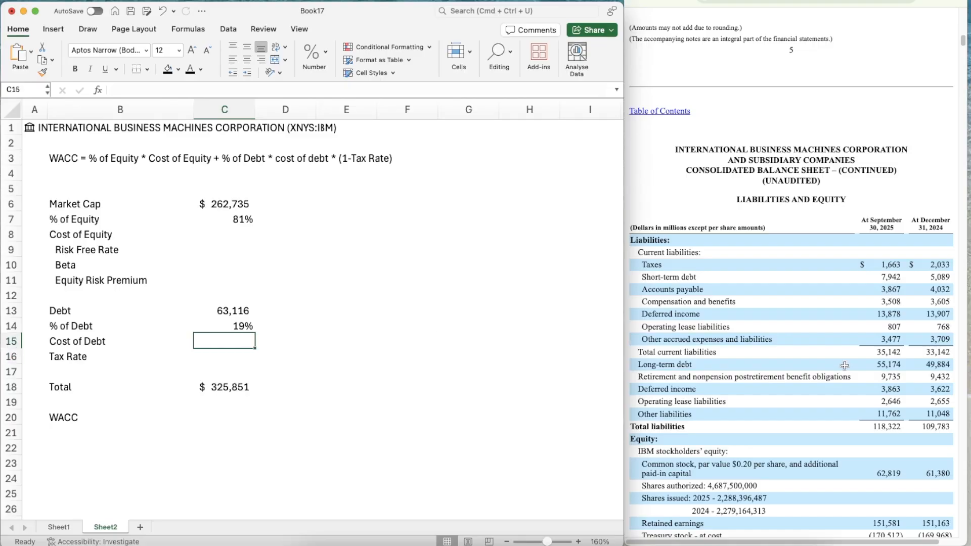
Using the nine-month interest expense in the income statement, calculate annualised interest over debt in F14 with =((1457/3)*4)/C13
{"action": "scroll", "coordinate": [849, 365], "scroll_direction": "up", "scroll_amount": 5}
{"action": "scroll", "coordinate": [846, 365], "scroll_direction": "up", "scroll_amount": 15}
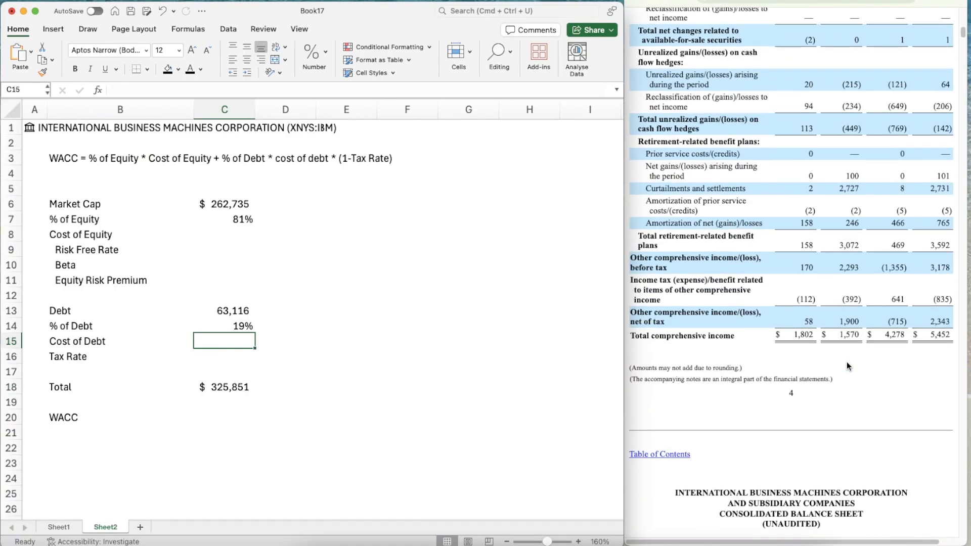
{"action": "scroll", "coordinate": [847, 362], "scroll_direction": "up", "scroll_amount": 10}
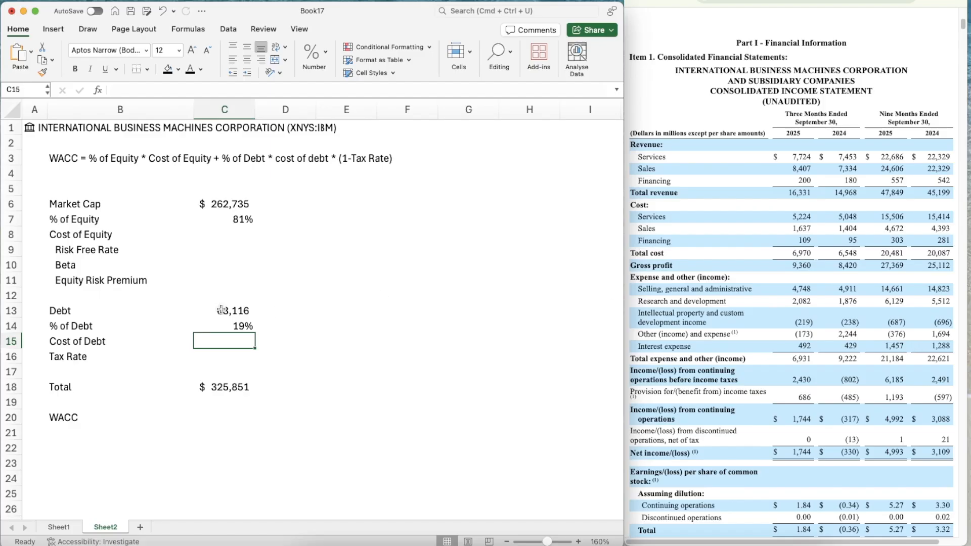
{"action": "left_click", "coordinate": [375, 332]}
{"action": "key", "text": "Right"}
{"action": "type", "text": "="}
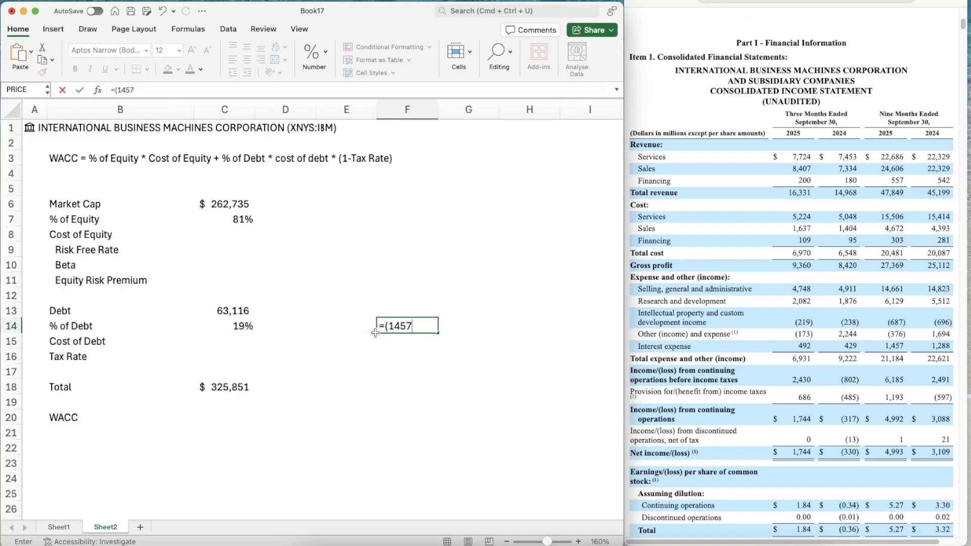
{"action": "type", "text": "(1457/3)*4)/"}
{"action": "left_click", "coordinate": [224, 310]}
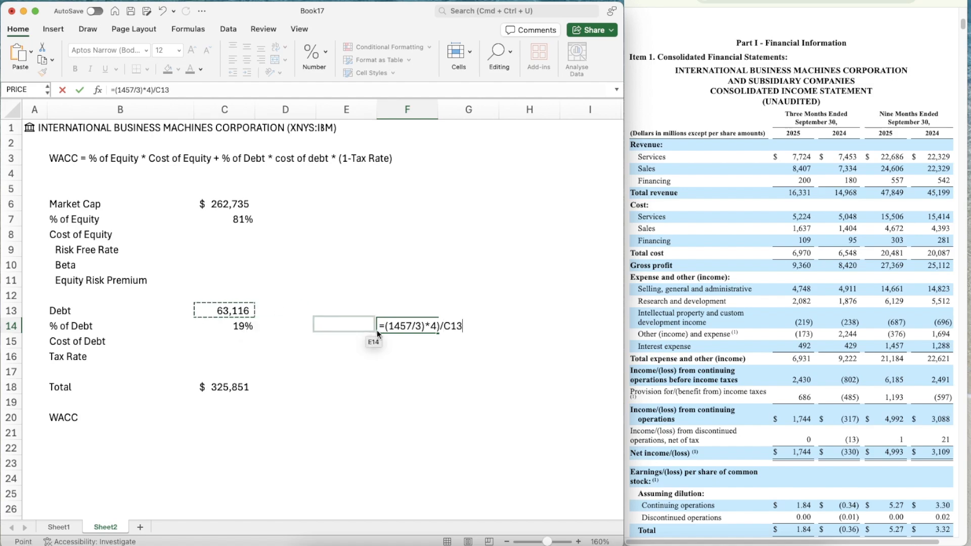
{"action": "left_click", "coordinate": [389, 324]}
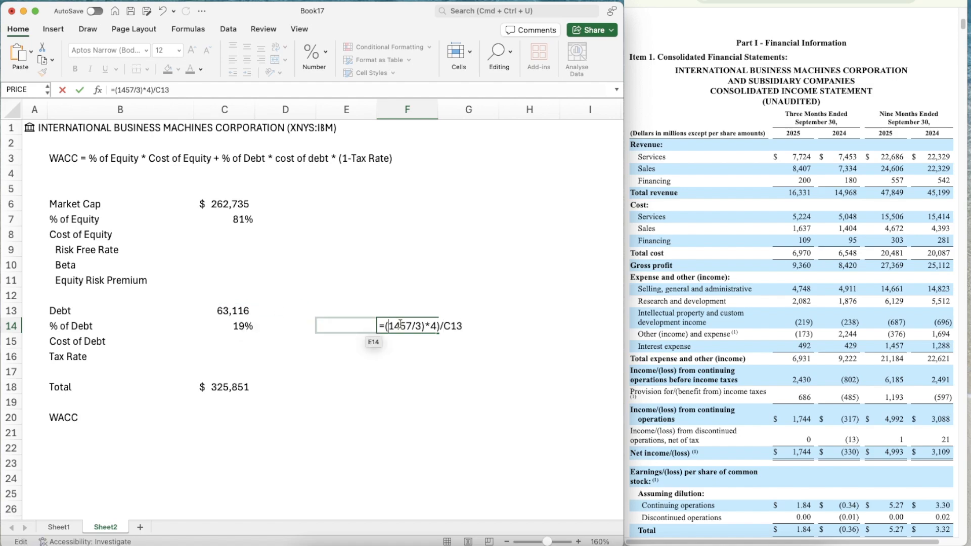
{"action": "type", "text": "("}
{"action": "key", "text": "Return"}
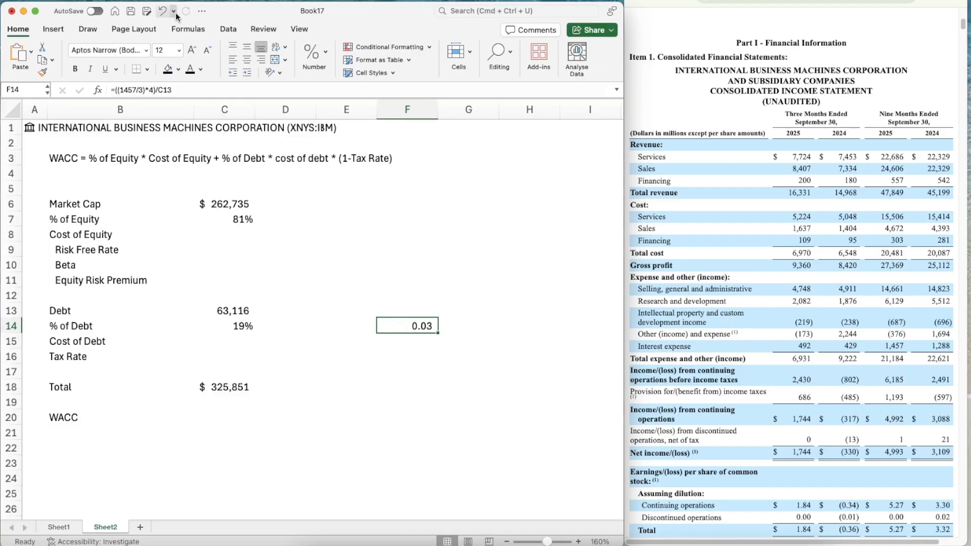
Format F14 as a percentage with two decimals and enter 3.08% as the Cost of Debt in C15
{"action": "left_click", "coordinate": [310, 52]}
{"action": "left_click", "coordinate": [299, 106]}
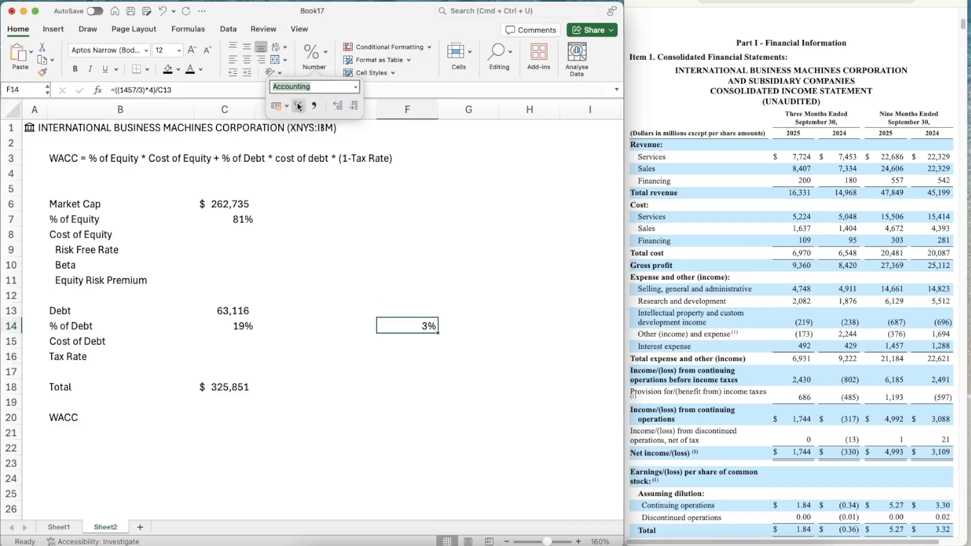
{"action": "left_click", "coordinate": [226, 342]}
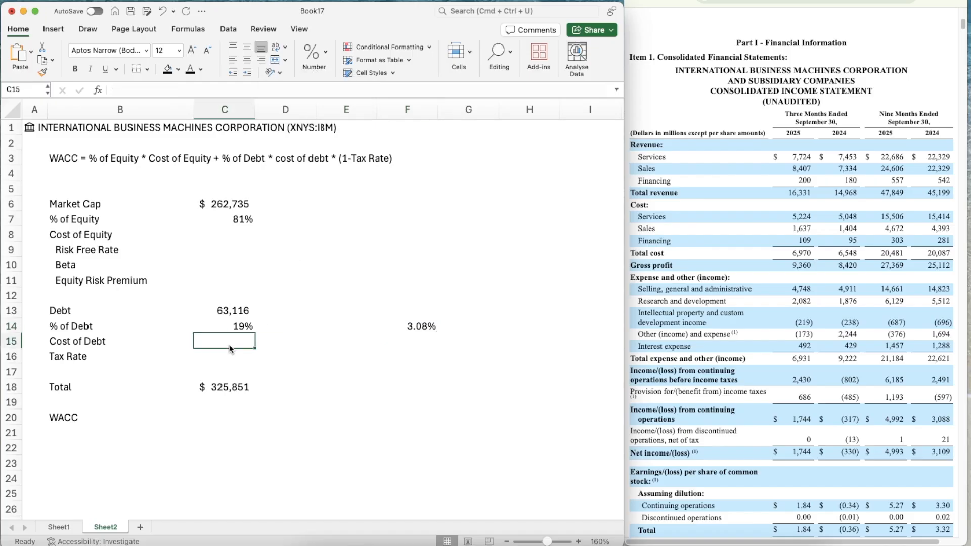
{"action": "type", "text": "3.08%"}
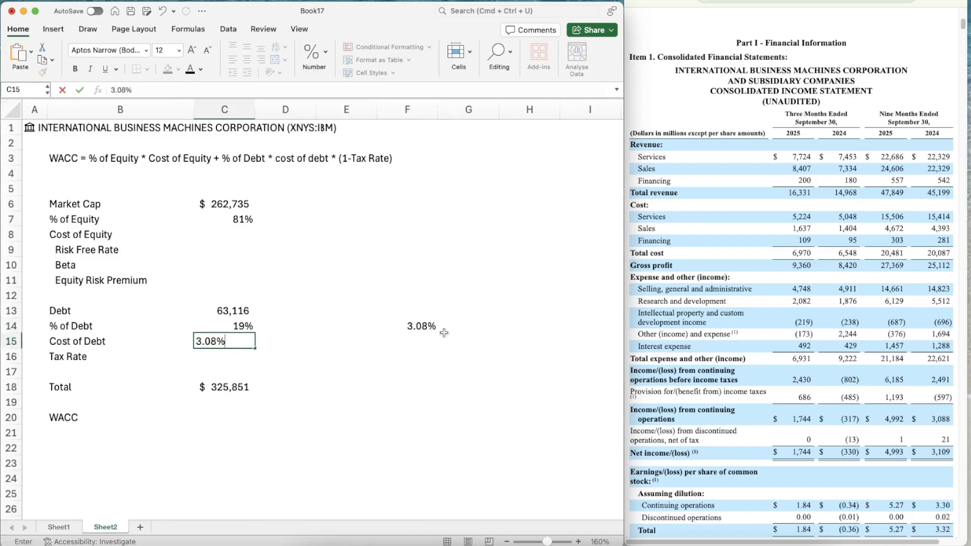
{"action": "key", "text": "Return"}
Look through IBM's quarterly filing for the management discussion of income taxes and the effective tax rate
{"action": "scroll", "coordinate": [825, 408], "scroll_direction": "down", "scroll_amount": 15}
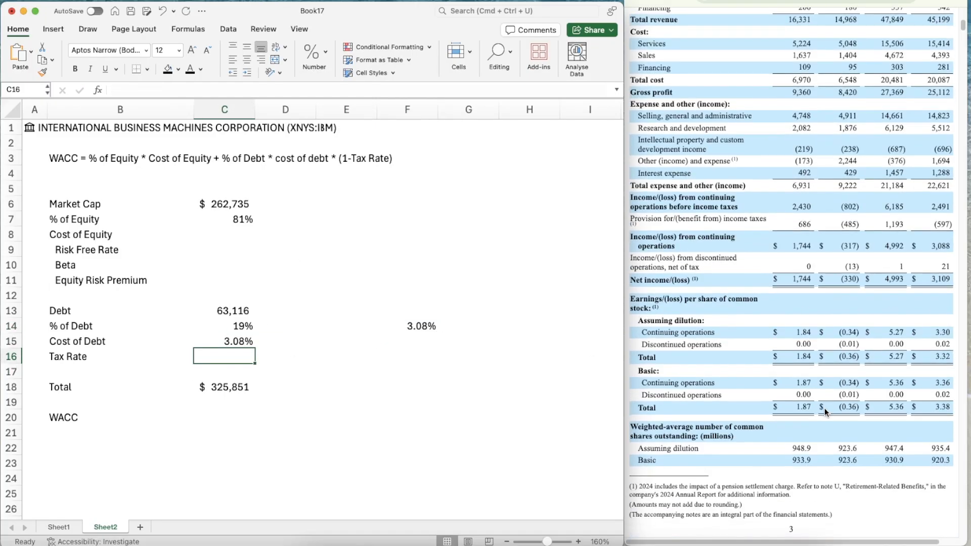
{"action": "scroll", "coordinate": [824, 408], "scroll_direction": "down", "scroll_amount": 20}
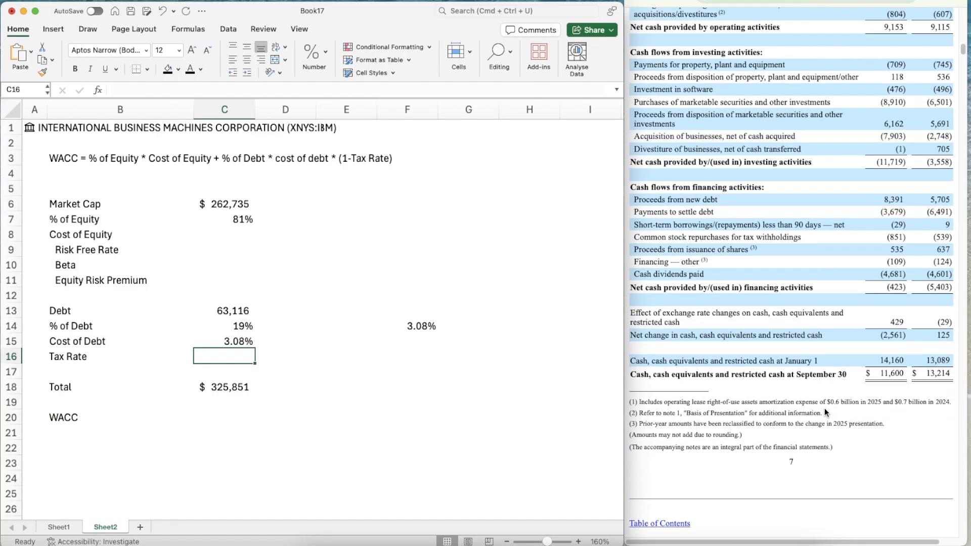
{"action": "scroll", "coordinate": [824, 409], "scroll_direction": "down", "scroll_amount": 20}
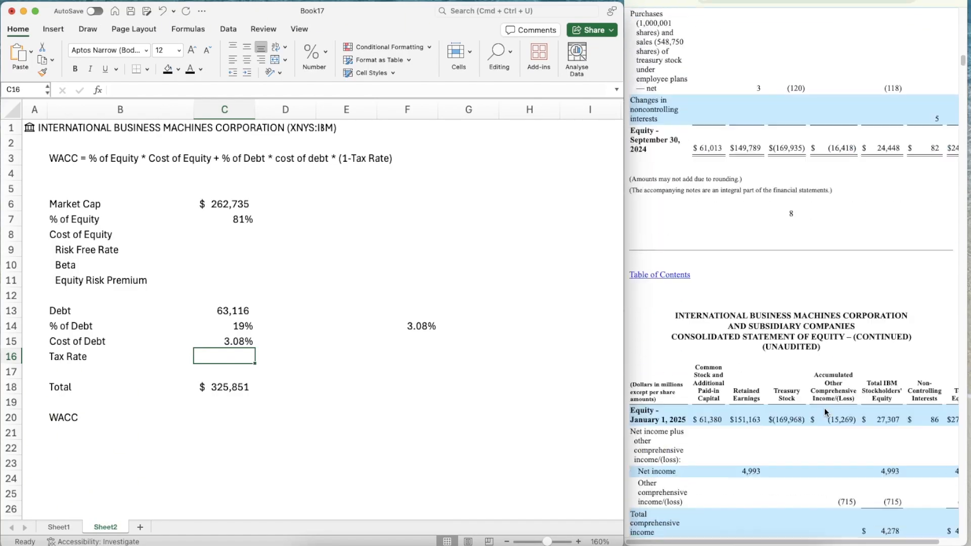
{"action": "scroll", "coordinate": [825, 408], "scroll_direction": "down", "scroll_amount": 20}
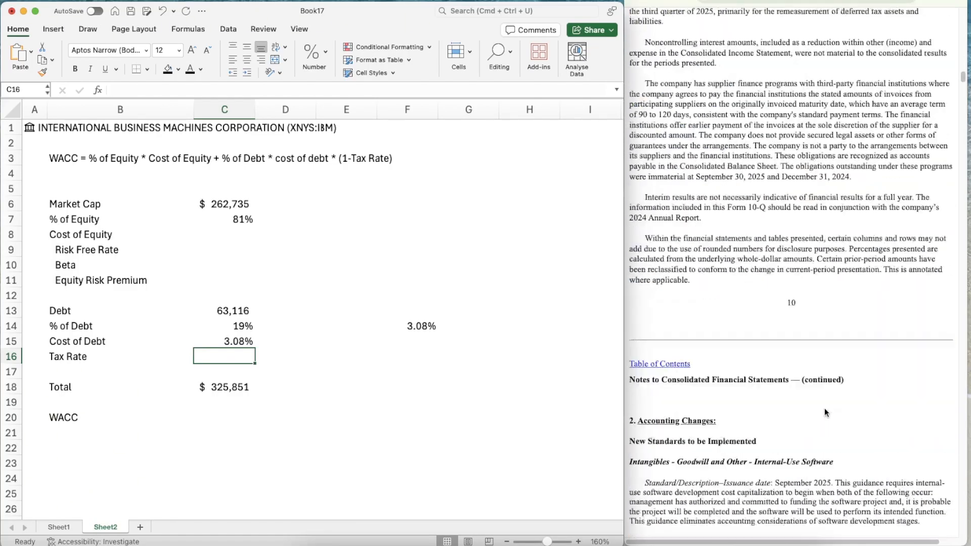
{"action": "scroll", "coordinate": [825, 408], "scroll_direction": "down", "scroll_amount": 10}
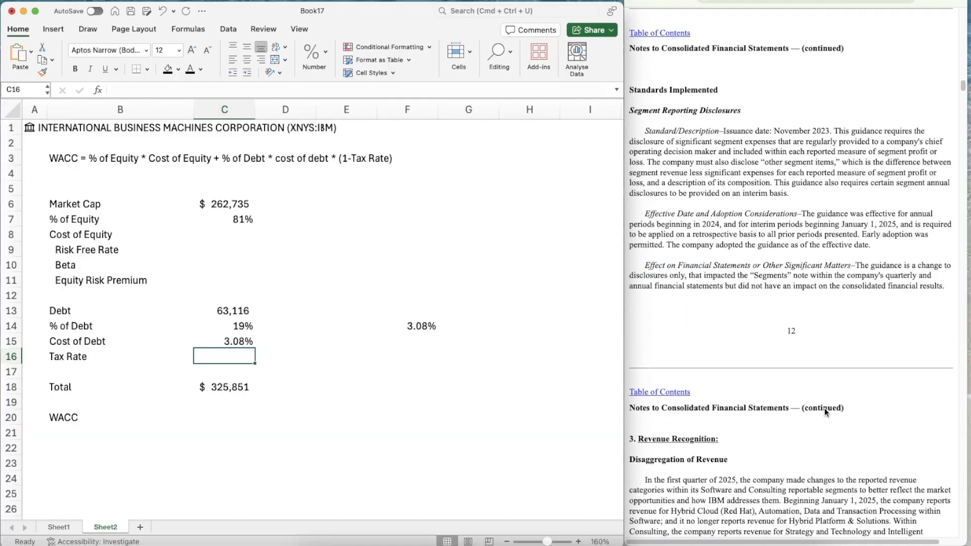
{"action": "scroll", "coordinate": [792, 339], "scroll_direction": "down", "scroll_amount": 15}
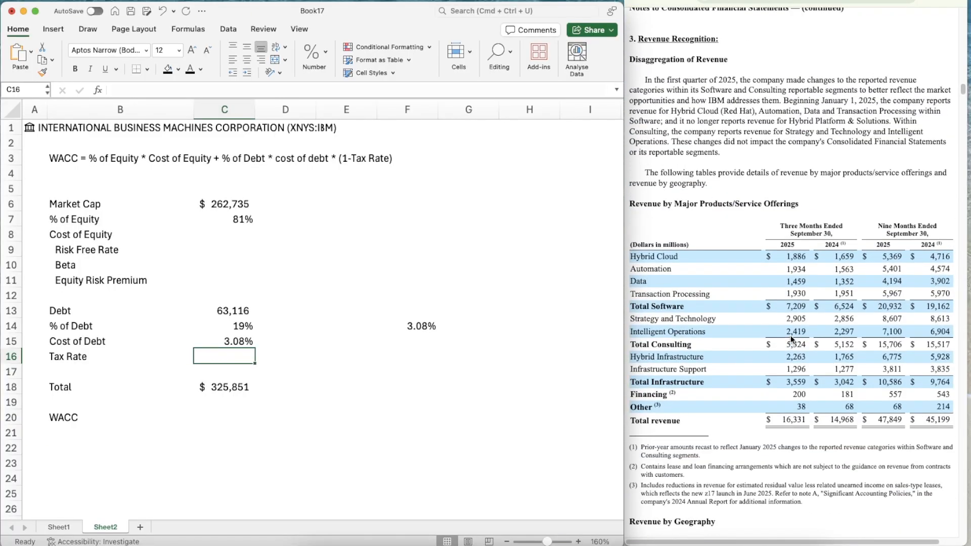
{"action": "scroll", "coordinate": [791, 336], "scroll_direction": "down", "scroll_amount": 15}
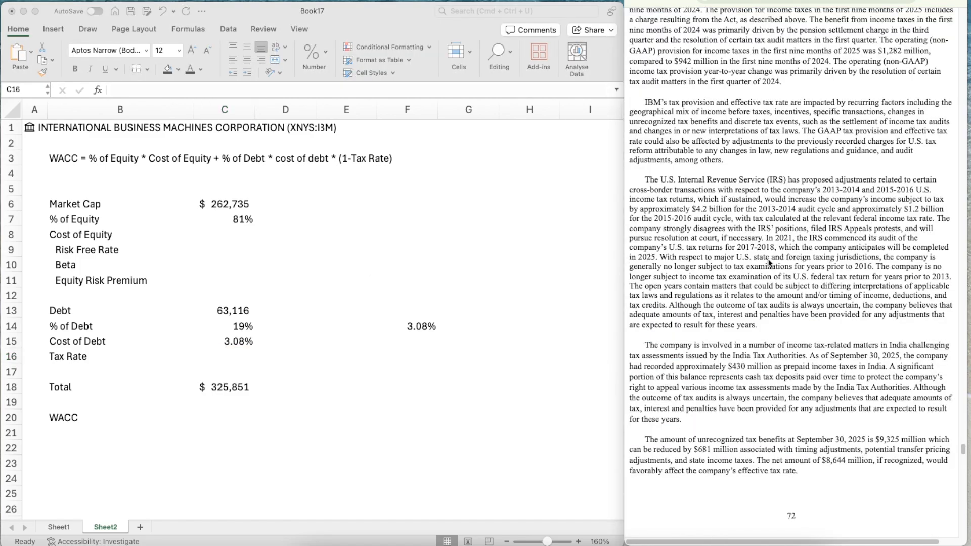
{"action": "scroll", "coordinate": [769, 263], "scroll_direction": "up", "scroll_amount": 5}
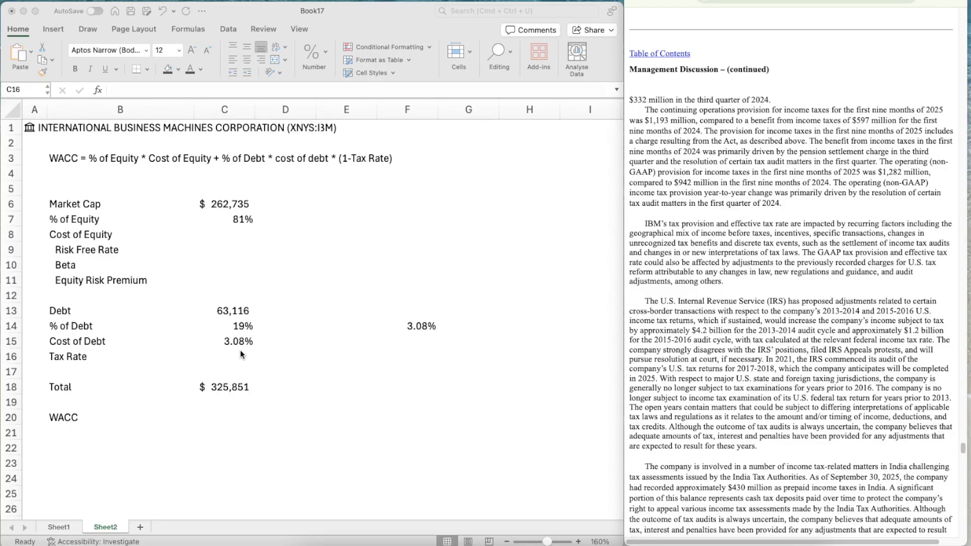
Enter 10% as the Tax Rate in C16
{"action": "left_click", "coordinate": [241, 351]}
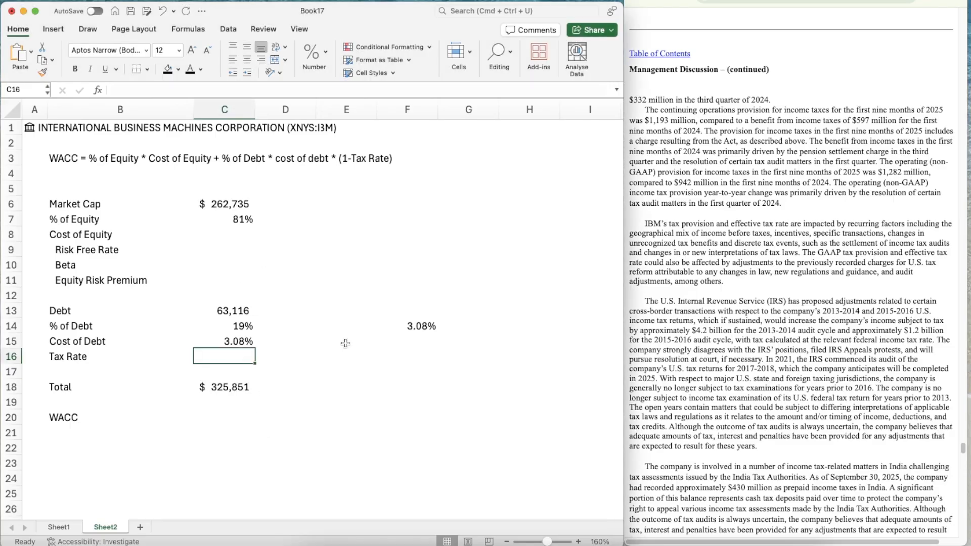
{"action": "type", "text": "10%"}
{"action": "key", "text": "Return"}
{"action": "key", "text": "Up"}
{"action": "key", "text": "Right"}
{"action": "key", "text": "Left"}
{"action": "key", "text": "Left"}
{"action": "key", "text": "Down"}
{"action": "key", "text": "Down"}
{"action": "key", "text": "Right"}
{"action": "key", "text": "Right"}
{"action": "key", "text": "Right"}
{"action": "key", "text": "Right"}
{"action": "key", "text": "Up"}
{"action": "key", "text": "Up"}
{"action": "key", "text": "Up"}
{"action": "key", "text": "Up"}
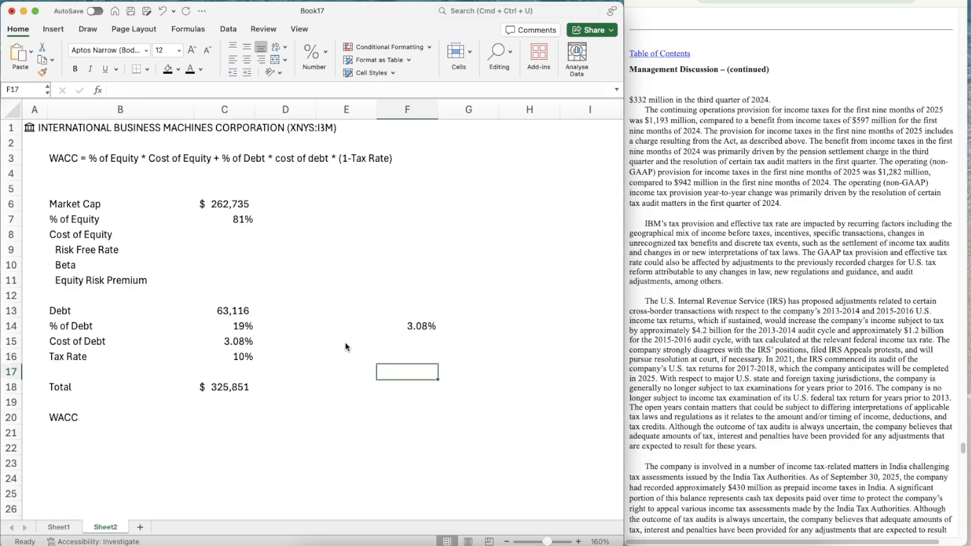
Clear the helper calculation of annualised interest over debt in F14
{"action": "key", "text": "Delete"}
{"action": "key", "text": "Left"}
{"action": "key", "text": "Left"}
{"action": "key", "text": "Left"}
{"action": "key", "text": "Up"}
{"action": "key", "text": "Up"}
{"action": "key", "text": "Up"}
{"action": "key", "text": "Up"}
{"action": "key", "text": "Up"}
{"action": "key", "text": "Up"}
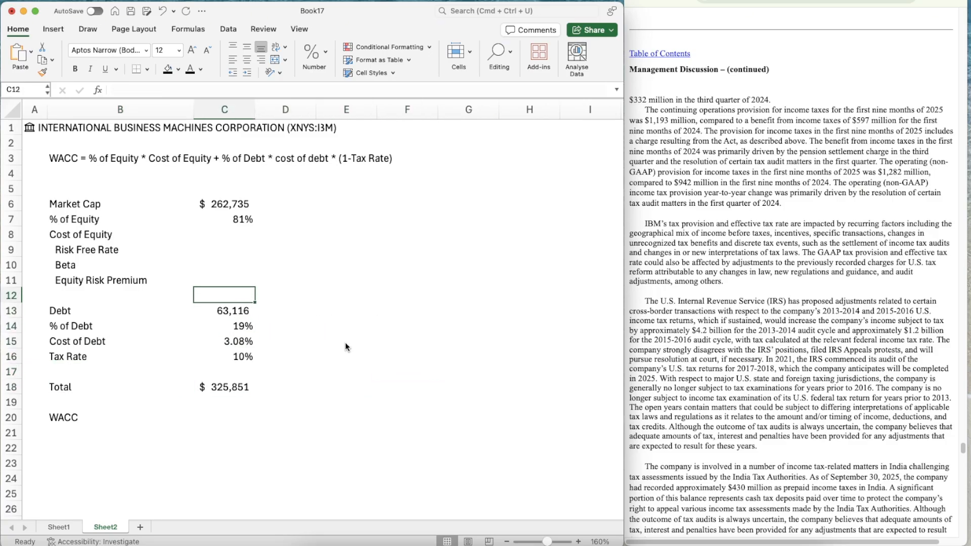
Select the Risk Free Rate cell C9 and switch to the CNBC quote page for IBM in the browser
{"action": "key", "text": "Down"}
{"action": "key", "text": "Down"}
{"action": "key", "text": "Down"}
{"action": "key", "text": "Up"}
{"action": "key", "text": "Up"}
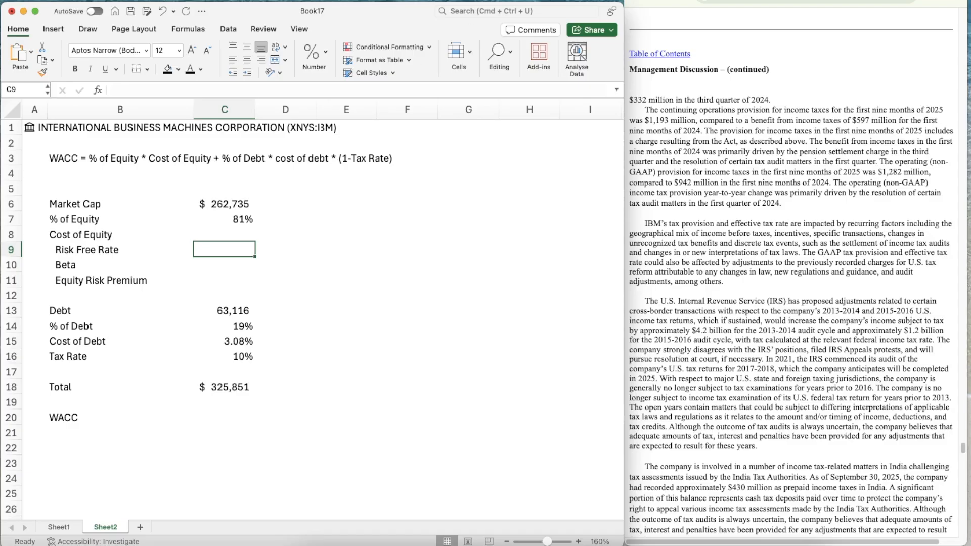
{"action": "left_click", "coordinate": [799, 1]}
{"action": "scroll", "coordinate": [799, 164], "scroll_direction": "up", "scroll_amount": 4}
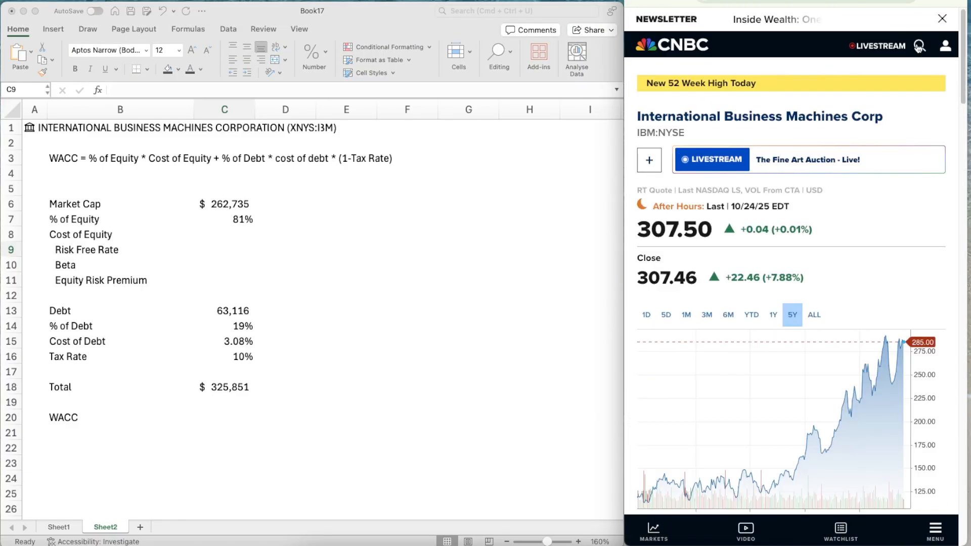
{"action": "left_click", "coordinate": [920, 46]}
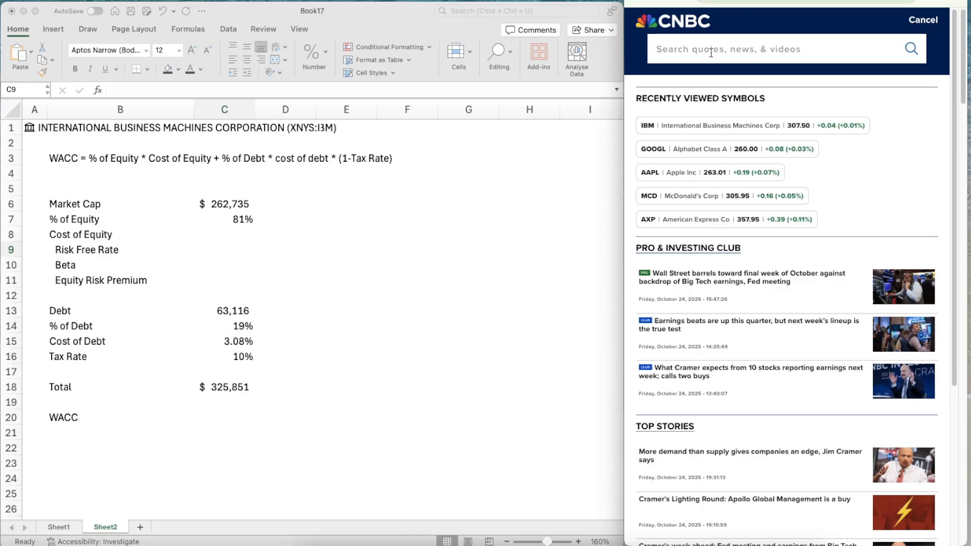
{"action": "type", "text": "us"}
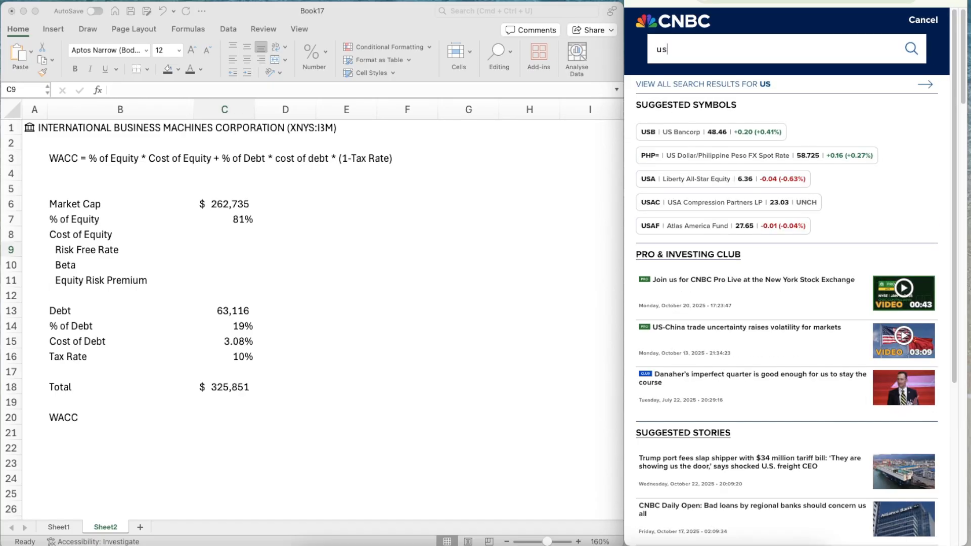
{"action": "key", "text": "BackSpace"}
{"action": "key", "text": "BackSpace"}
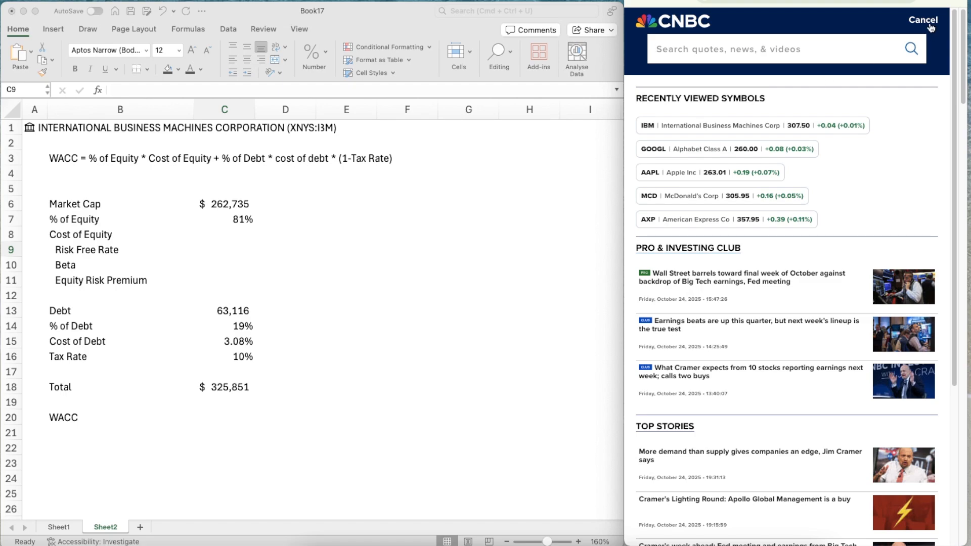
{"action": "left_click", "coordinate": [897, 20]}
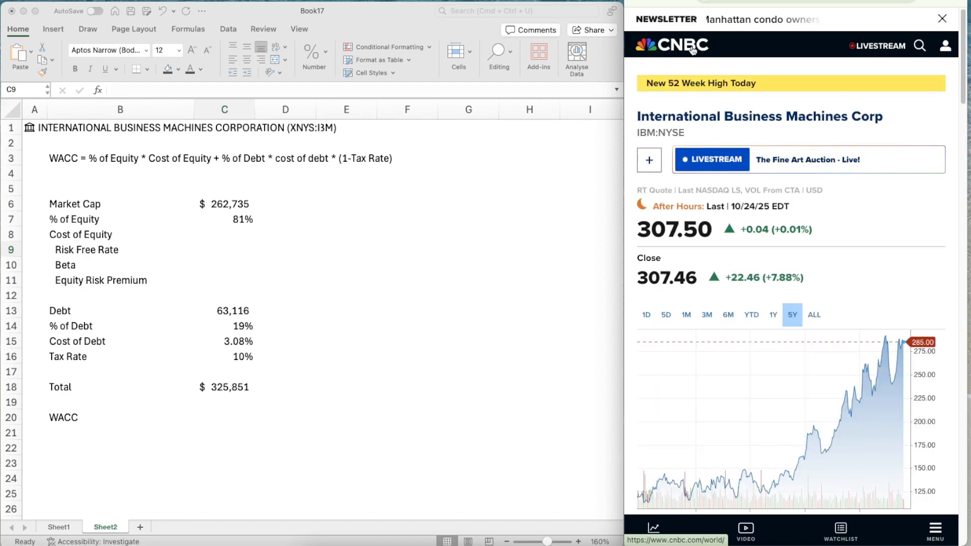
Look up the US 10-year Treasury yield among the bonds on CNBC's home page and enter 4.003% as the Risk Free Rate in C9
{"action": "left_click", "coordinate": [691, 46]}
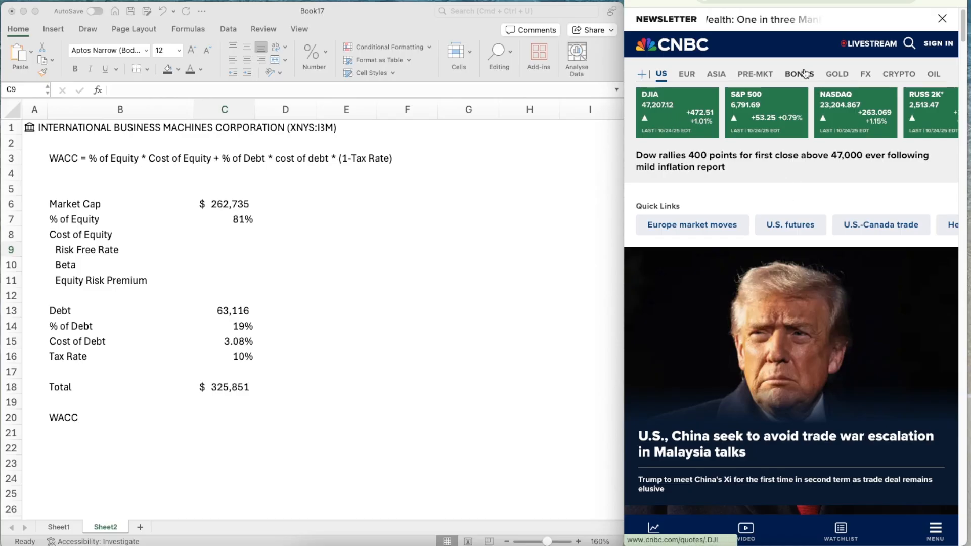
{"action": "left_click", "coordinate": [805, 74]}
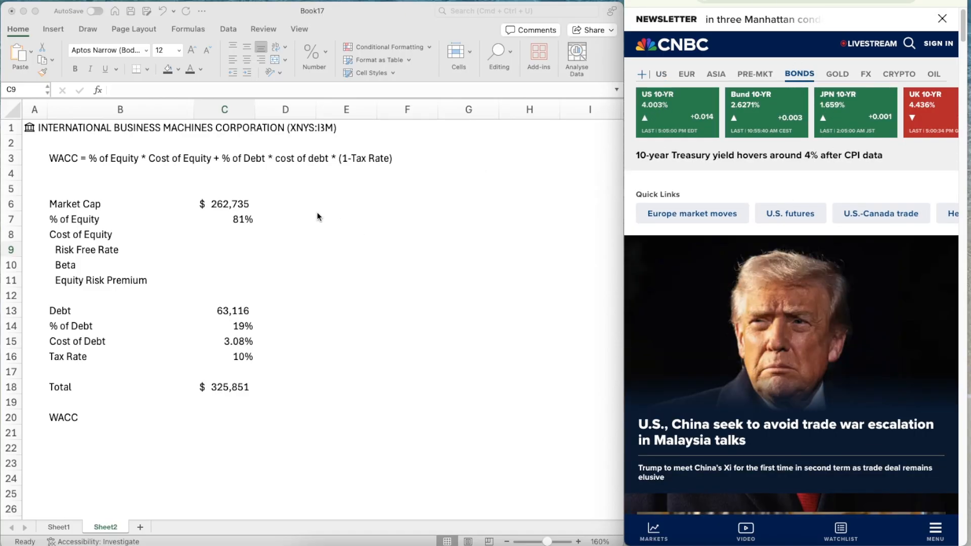
{"action": "left_click", "coordinate": [236, 253]}
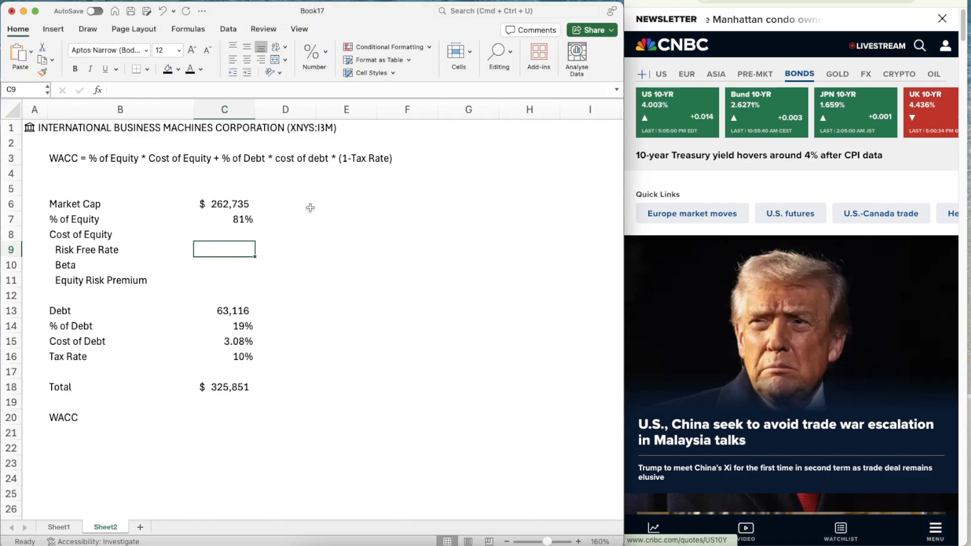
{"action": "type", "text": "4.003"}
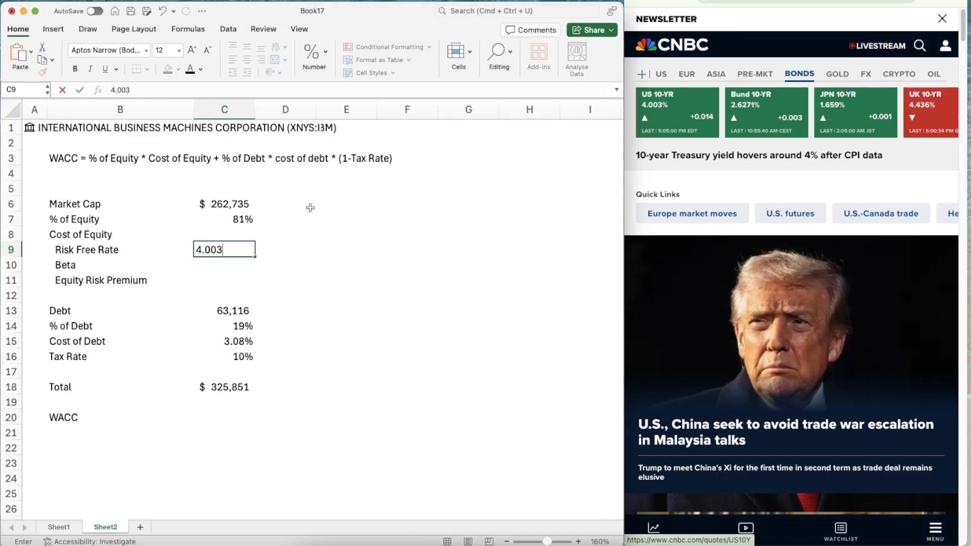
{"action": "type", "text": "%"}
{"action": "key", "text": "Return"}
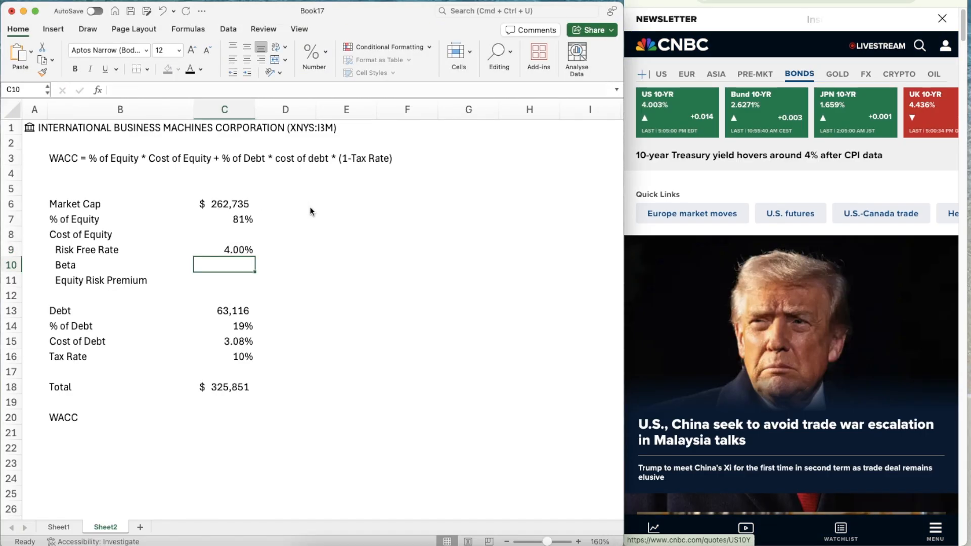
{"action": "key", "text": "Down"}
{"action": "key", "text": "Down"}
{"action": "key", "text": "Up"}
{"action": "key", "text": "Up"}
{"action": "key", "text": "Up"}
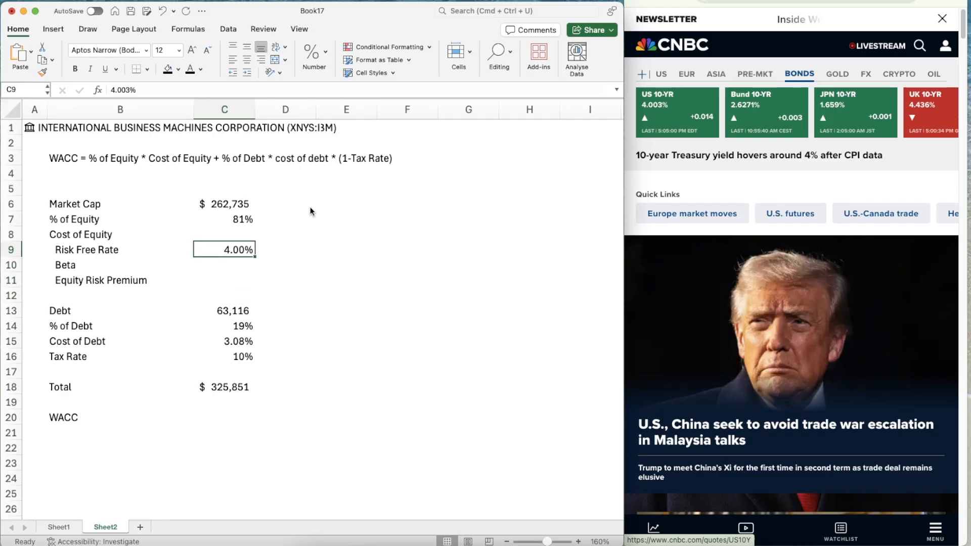
{"action": "key", "text": "Down"}
Start a beta table below the WACC row with the headers Industry in B22 and Unlev beta in C22
{"action": "scroll", "coordinate": [207, 439], "scroll_direction": "down", "scroll_amount": 3}
{"action": "left_click", "coordinate": [124, 394]}
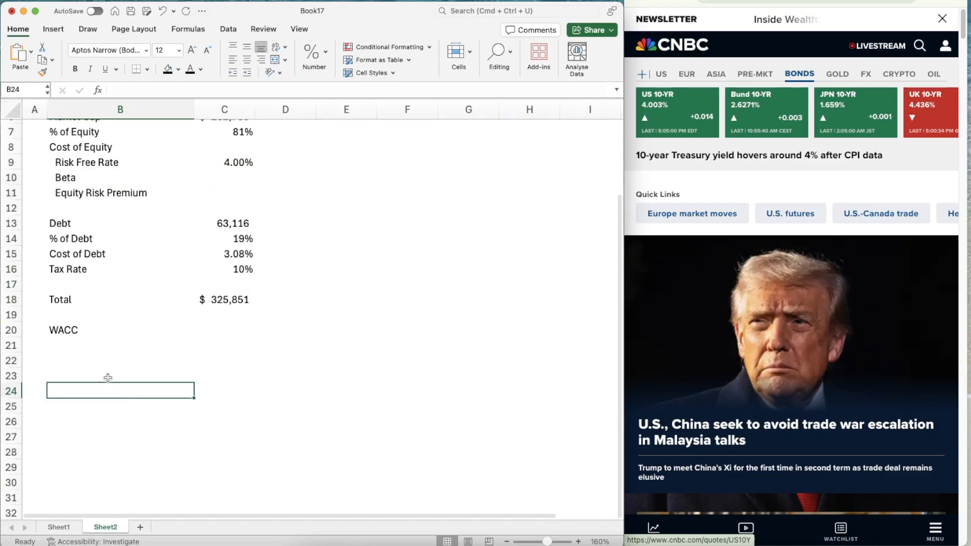
{"action": "left_click", "coordinate": [107, 377]}
{"action": "key", "text": "Up"}
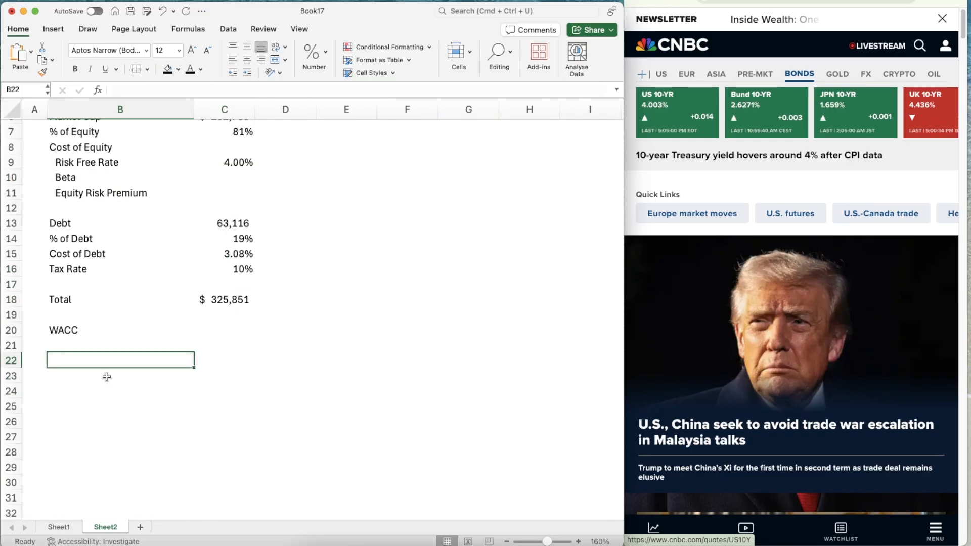
{"action": "type", "text": "Industry"}
{"action": "key", "text": "Return"}
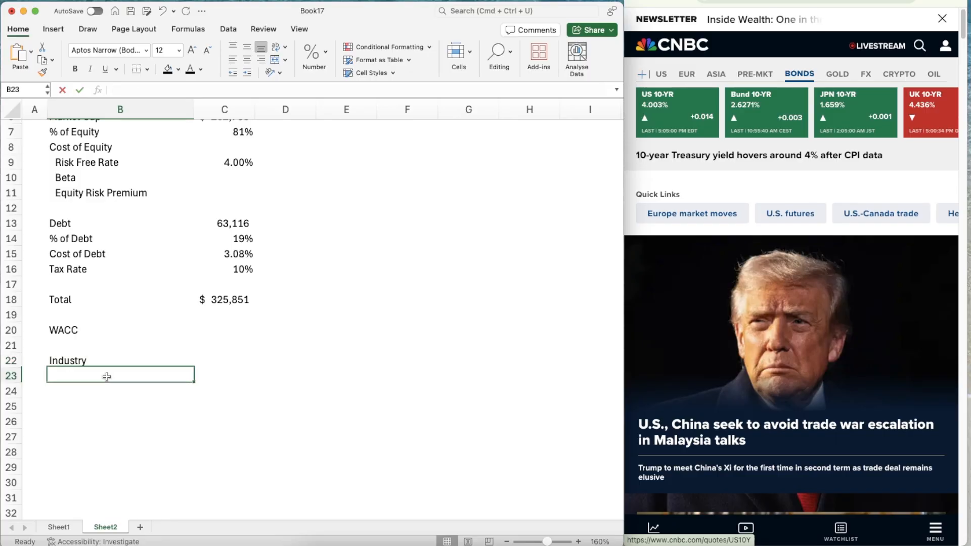
{"action": "key", "text": "Up"}
{"action": "key", "text": "Right"}
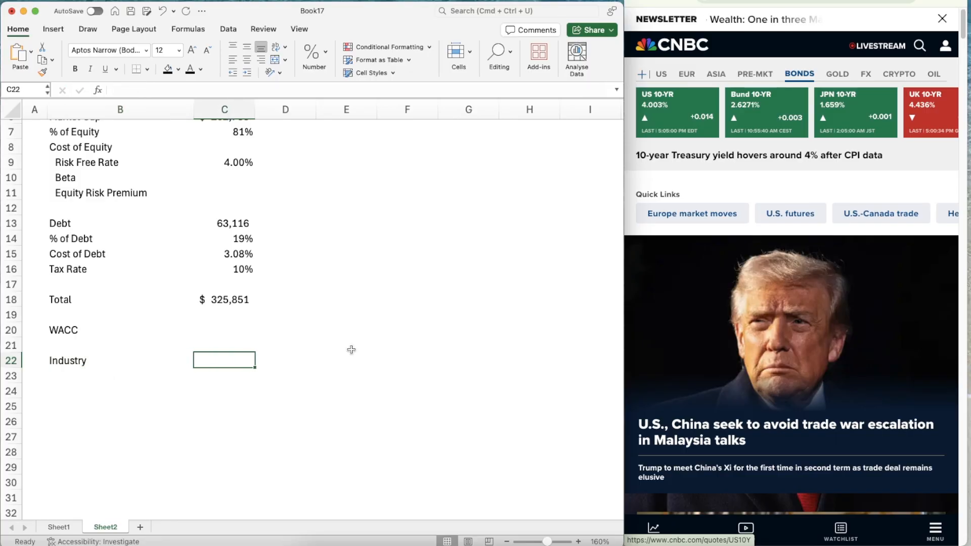
{"action": "type", "text": "Unlev beta"}
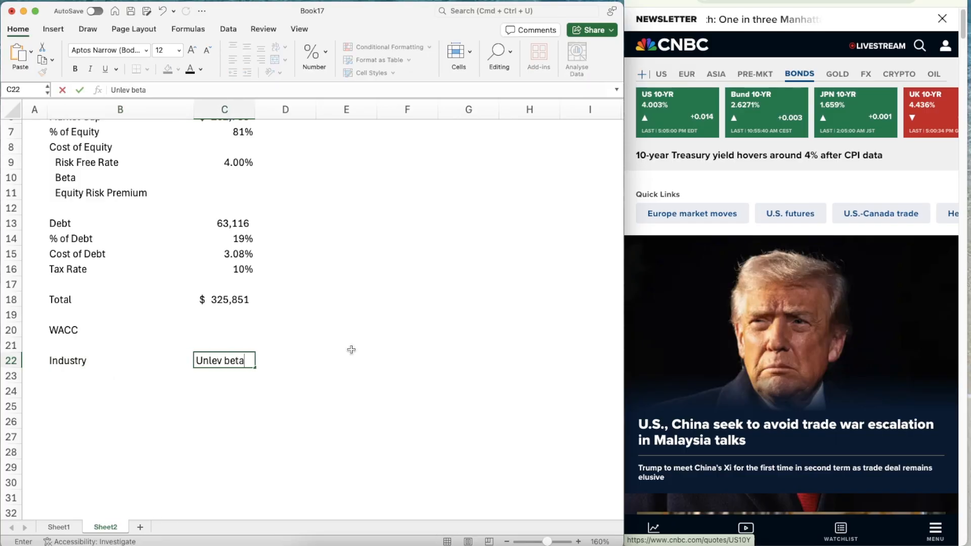
{"action": "key", "text": "Right"}
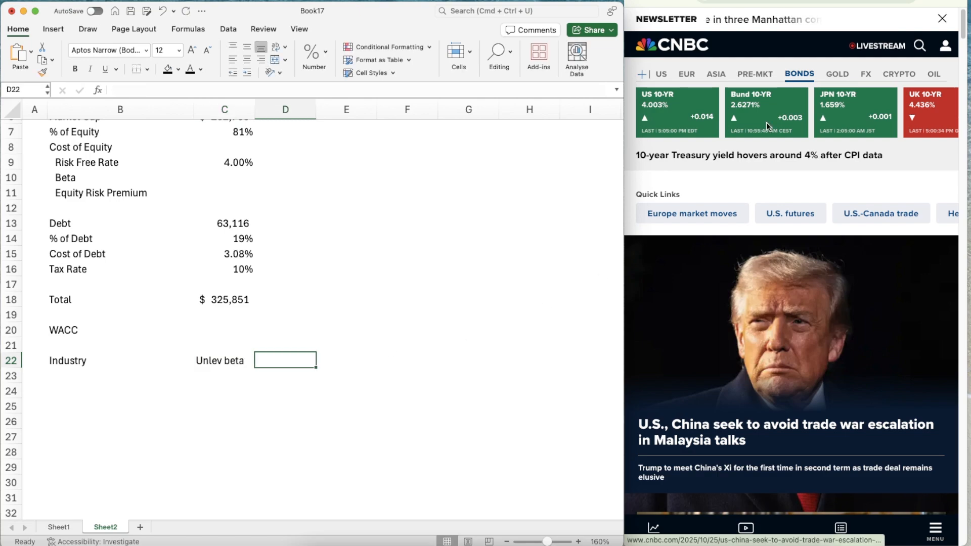
Bring up IBM's annual report PDF in the browser and add the headers Revenues in D22 and EV/Sales in E22
{"action": "left_click", "coordinate": [822, 0]}
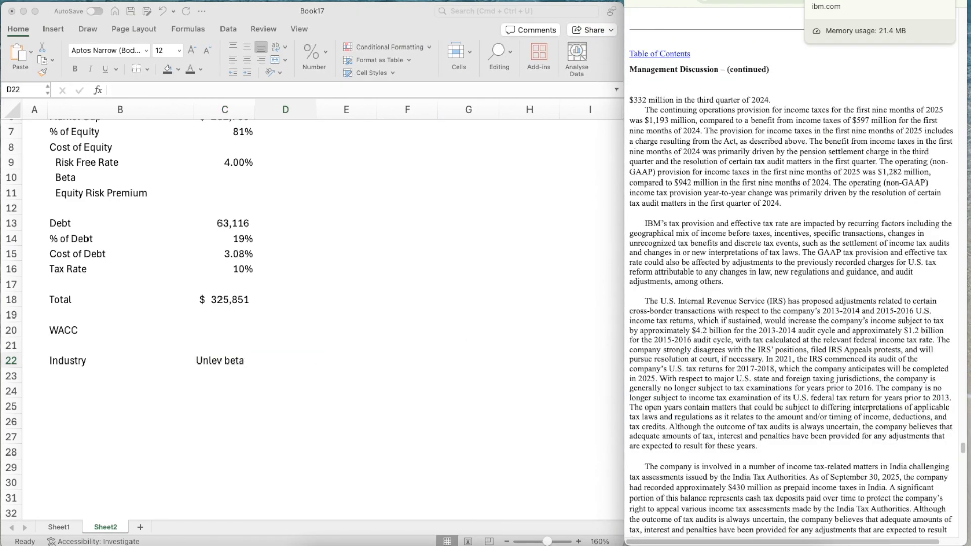
{"action": "left_click", "coordinate": [830, 0]}
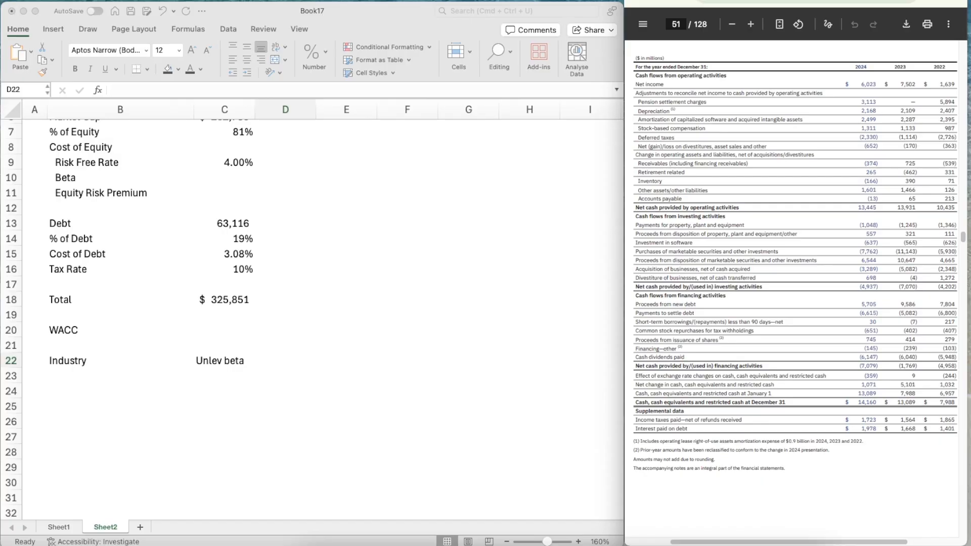
{"action": "left_click", "coordinate": [310, 358]}
{"action": "scroll", "coordinate": [390, 361], "scroll_direction": "down", "scroll_amount": 3}
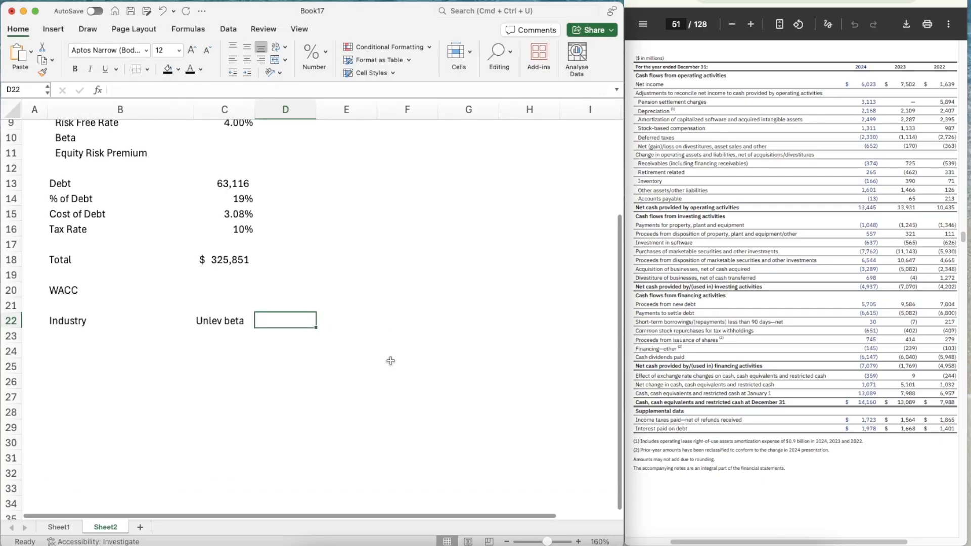
{"action": "type", "text": "Revenues"}
{"action": "key", "text": "Tab"}
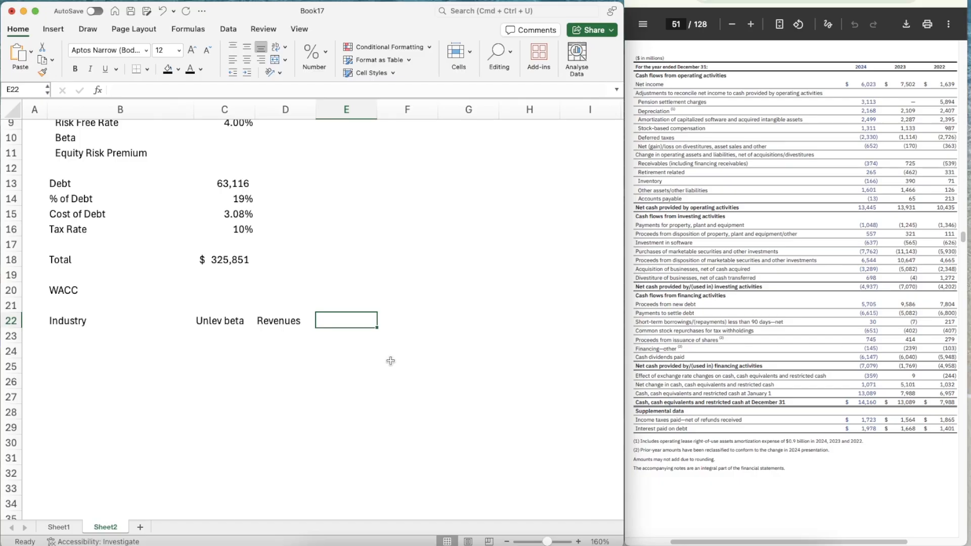
{"action": "type", "text": "EV/Sales"}
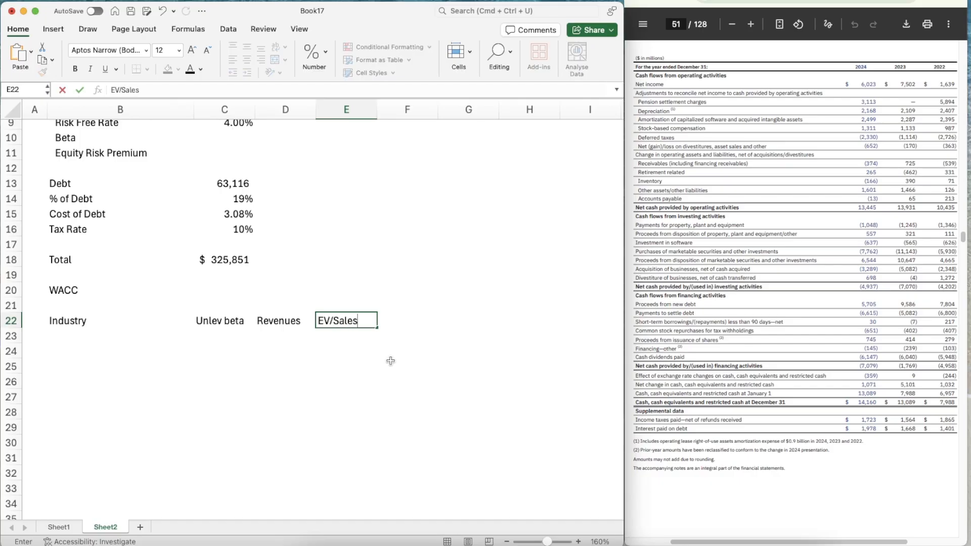
{"action": "key", "text": "Tab"}
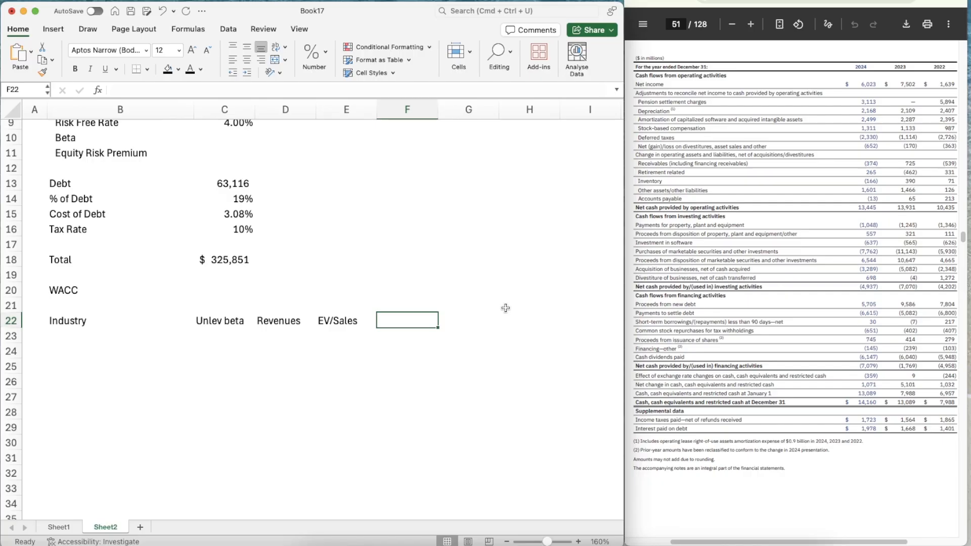
Complete the header row with Value in F22, Proportion in G22 and Weight Beta in H22
{"action": "type", "text": "Value"}
{"action": "key", "text": "Tab"}
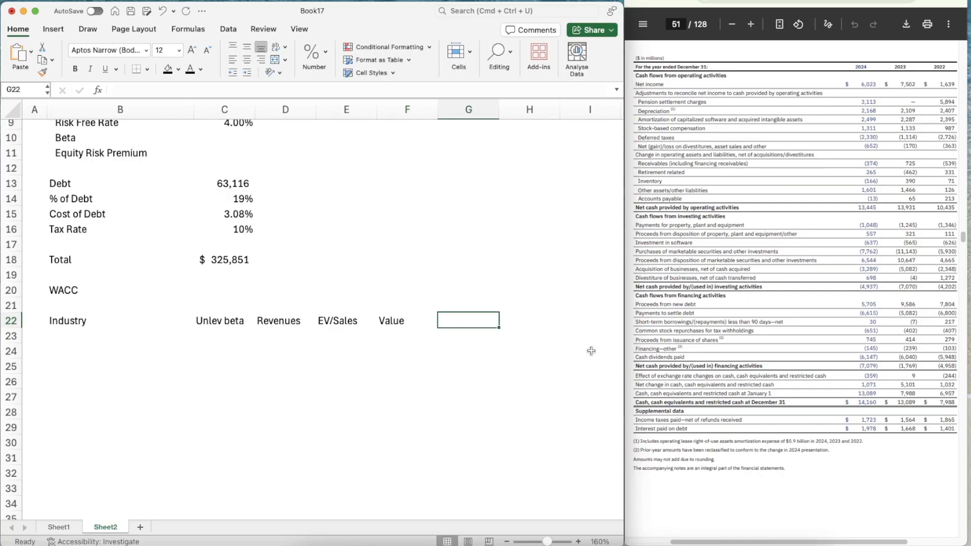
{"action": "key", "text": "Left"}
{"action": "key", "text": "Right"}
{"action": "type", "text": "Prop"}
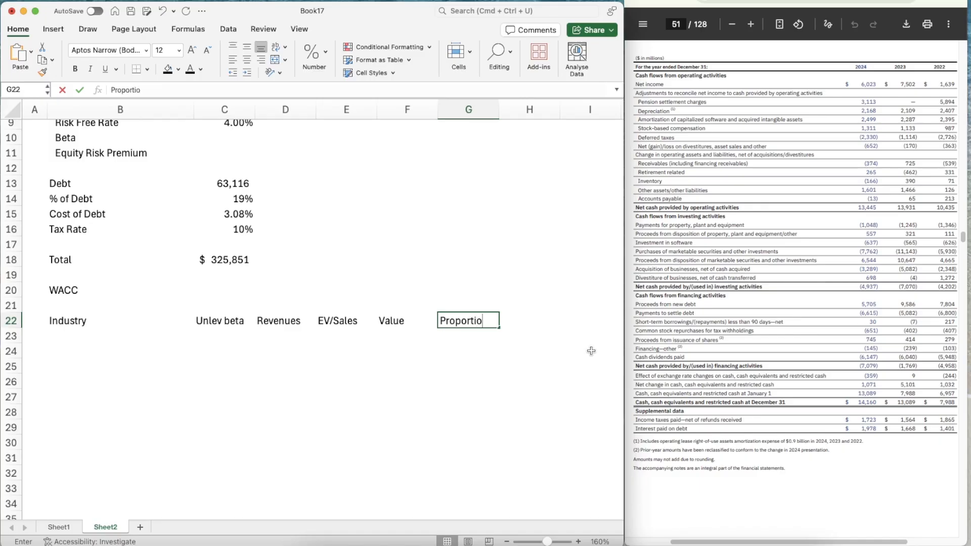
{"action": "type", "text": "ortion"}
{"action": "key", "text": "Tab"}
{"action": "type", "text": "Weight"}
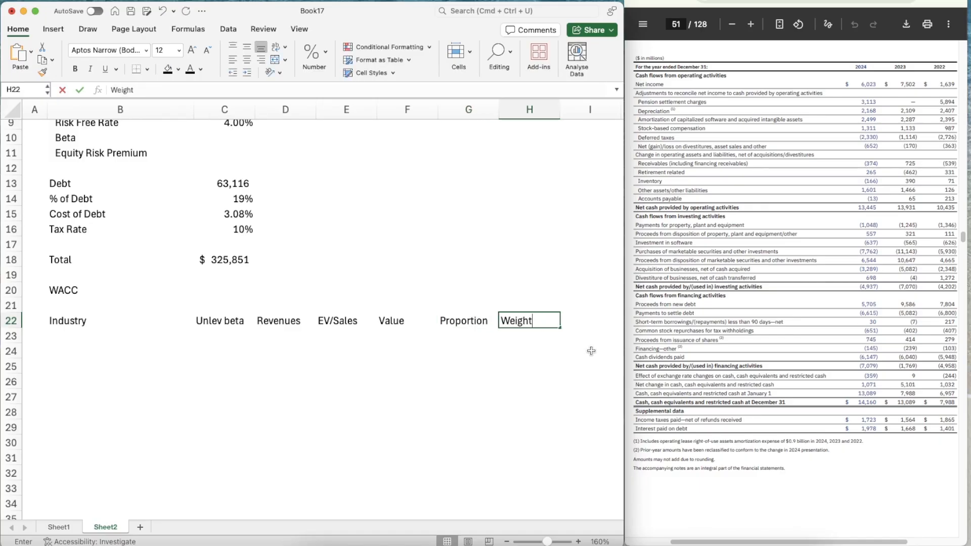
{"action": "type", "text": " Beta"}
{"action": "key", "text": "Return"}
{"action": "key", "text": "Return"}
Select B24 below the Industry header and bring up the total beta workbook with its Industry Averages sheet
{"action": "key", "text": "Left"}
{"action": "key", "text": "Left"}
{"action": "key", "text": "Left"}
{"action": "key", "text": "Left"}
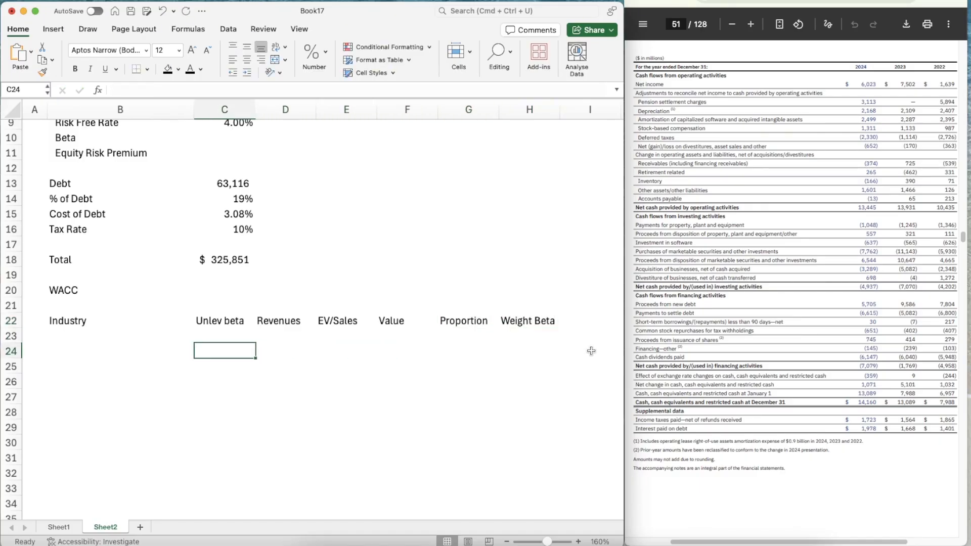
{"action": "key", "text": "Left"}
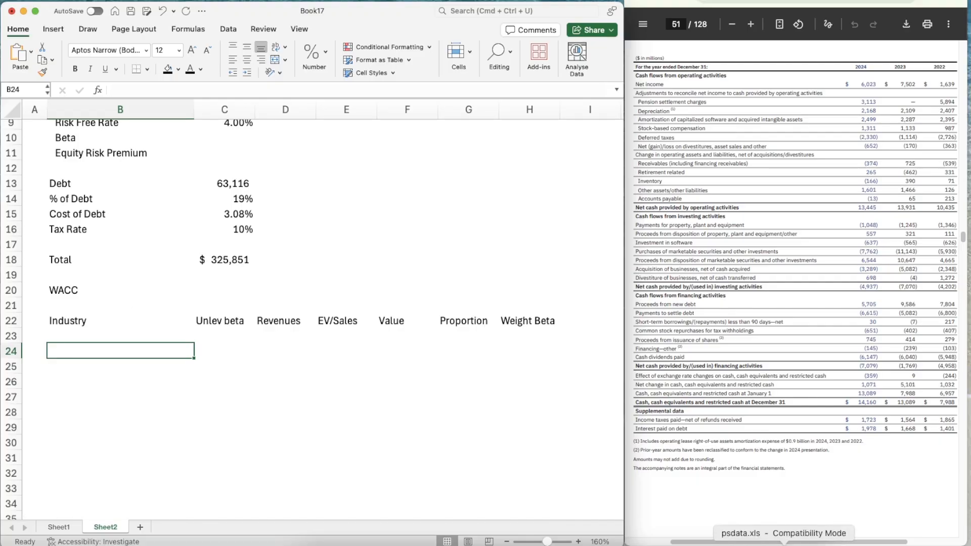
{"action": "left_click", "coordinate": [767, 545]}
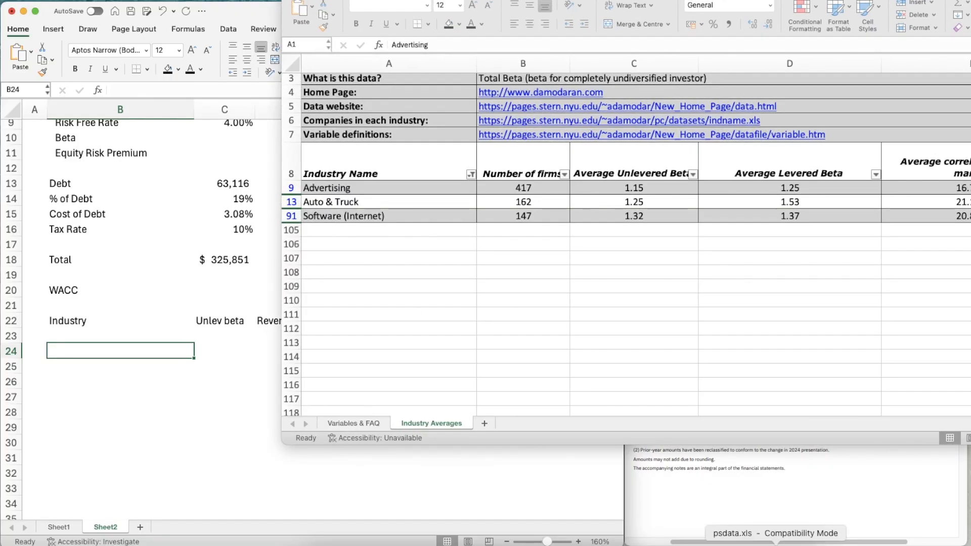
{"action": "left_click_drag", "start_coordinate": [861, 1], "coordinate": [613, 7]}
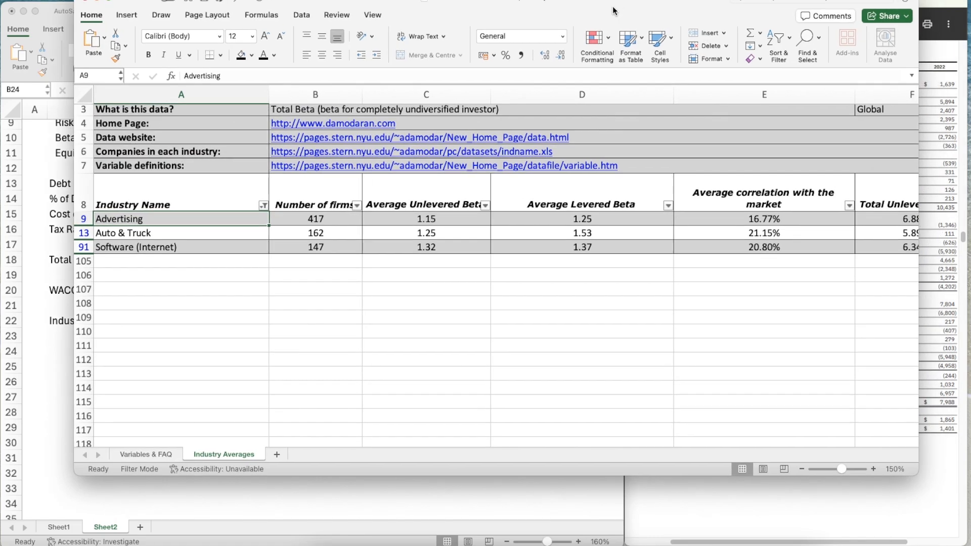
Filter the Industry Name column to Software (System & Application) only, clearing all other industry selections
{"action": "left_click", "coordinate": [263, 205]}
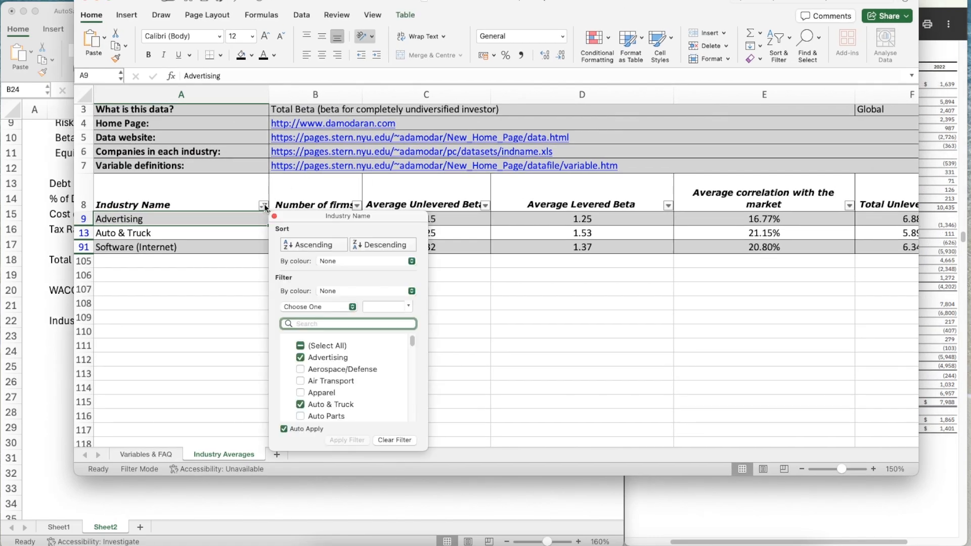
{"action": "left_click", "coordinate": [300, 346]}
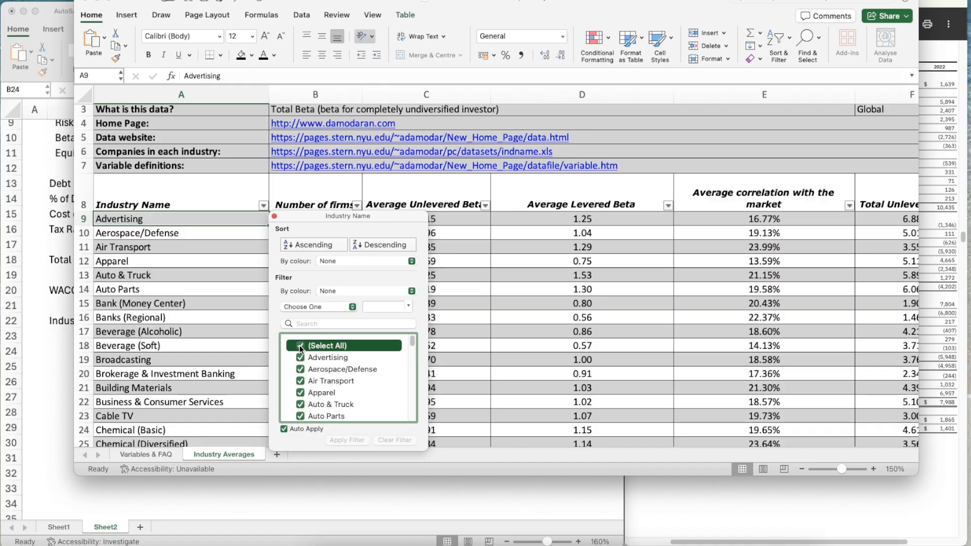
{"action": "left_click", "coordinate": [300, 347]}
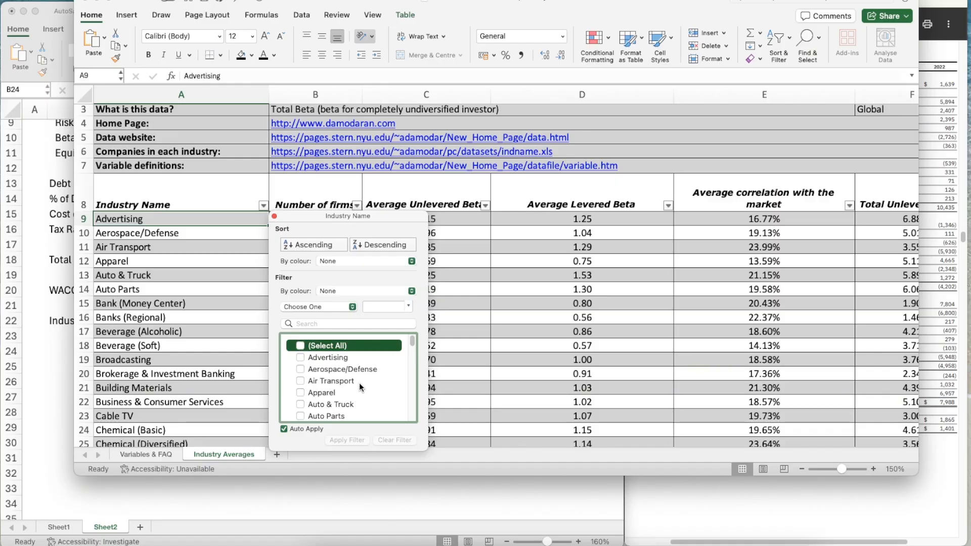
{"action": "scroll", "coordinate": [363, 391], "scroll_direction": "down", "scroll_amount": 3}
{"action": "scroll", "coordinate": [363, 388], "scroll_direction": "down", "scroll_amount": 20}
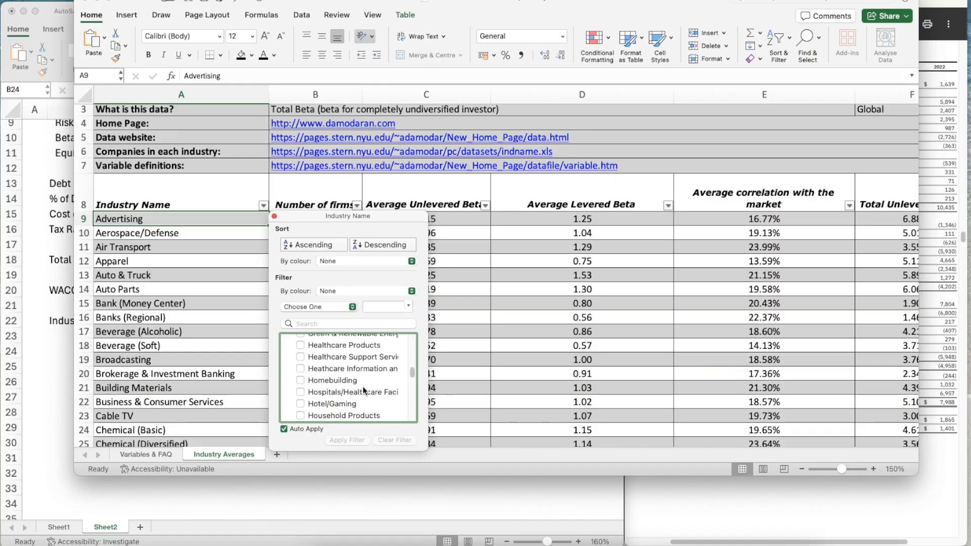
{"action": "scroll", "coordinate": [363, 388], "scroll_direction": "down", "scroll_amount": 10}
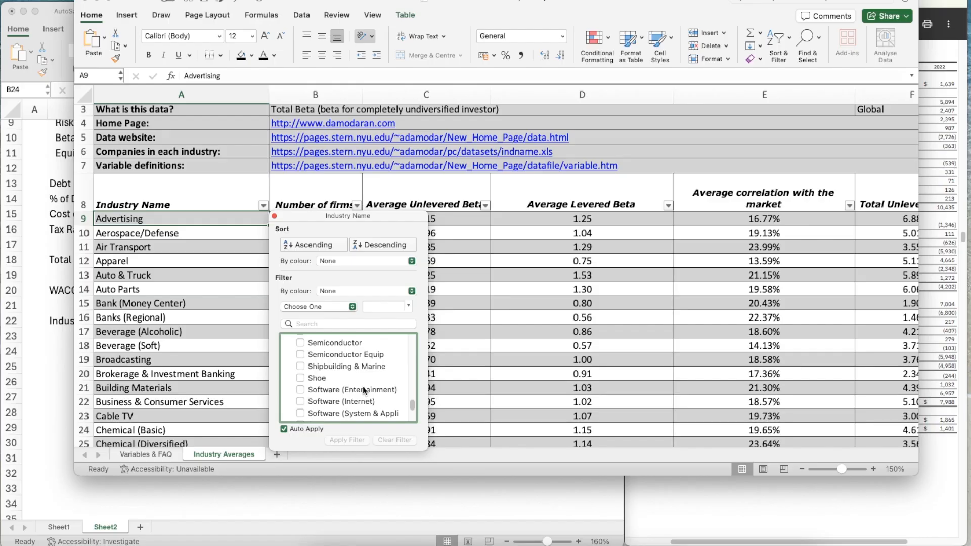
{"action": "left_click", "coordinate": [301, 364]}
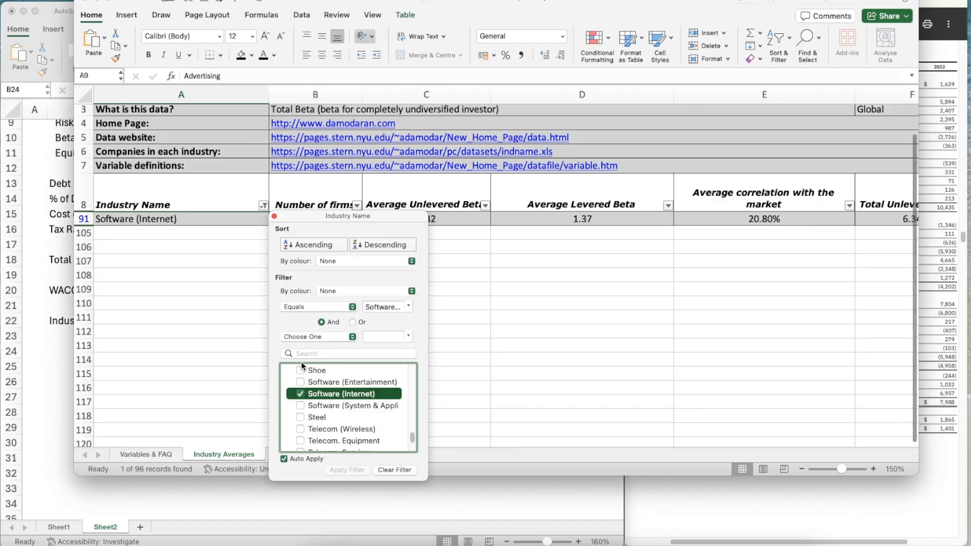
{"action": "left_click", "coordinate": [300, 405]}
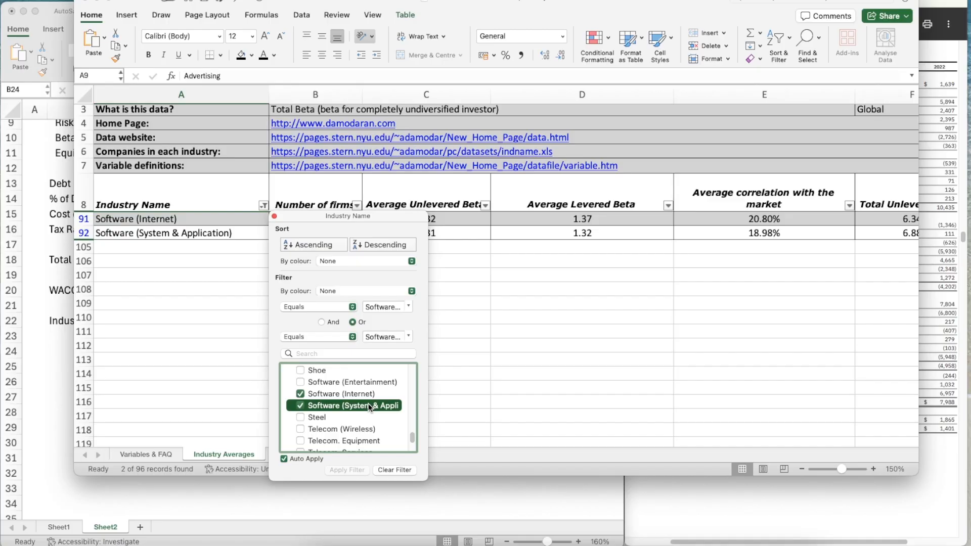
{"action": "scroll", "coordinate": [369, 406], "scroll_direction": "down", "scroll_amount": 3}
{"action": "scroll", "coordinate": [369, 405], "scroll_direction": "down", "scroll_amount": 1}
{"action": "scroll", "coordinate": [354, 399], "scroll_direction": "up", "scroll_amount": 3}
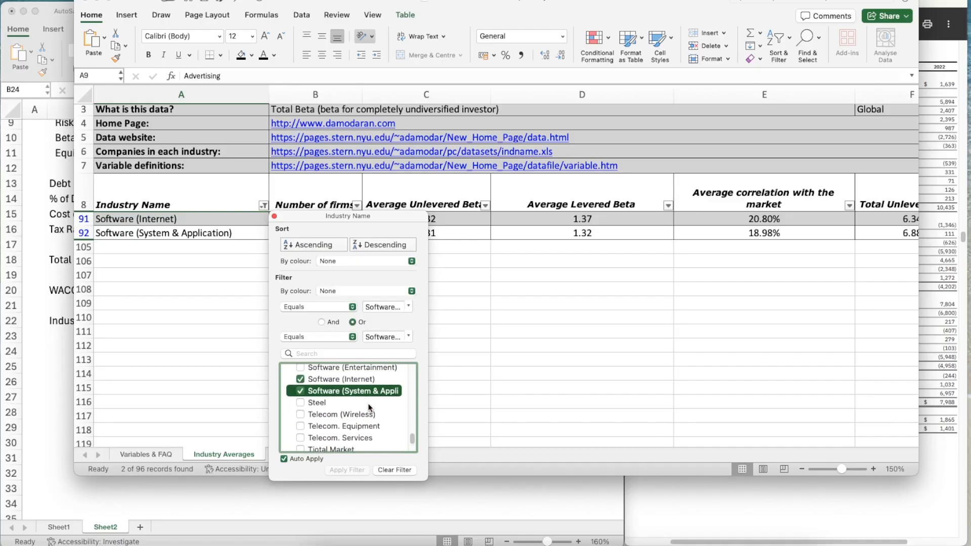
{"action": "left_click", "coordinate": [301, 380]}
Add Computer Services to the Industry Name filter and close the filter settings
{"action": "scroll", "coordinate": [365, 396], "scroll_direction": "up", "scroll_amount": 8}
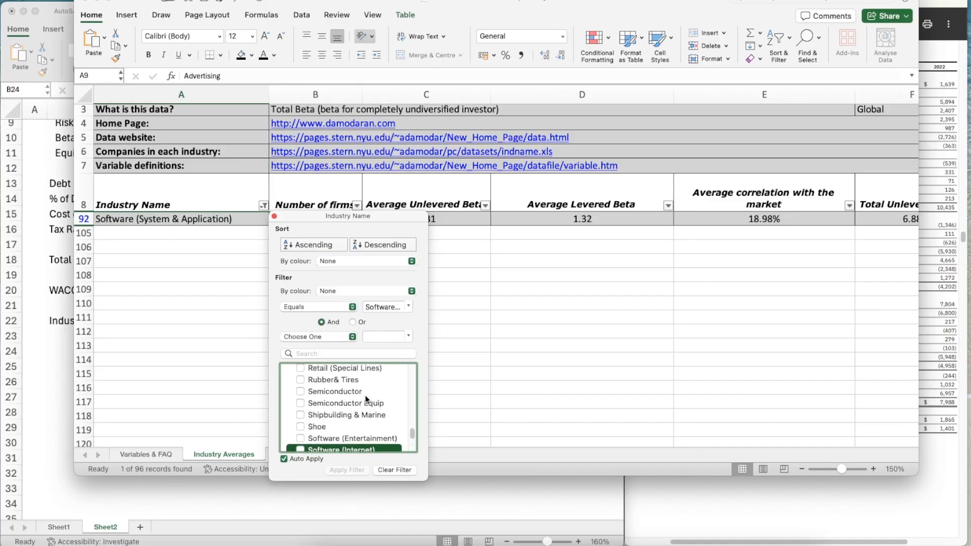
{"action": "scroll", "coordinate": [365, 396], "scroll_direction": "up", "scroll_amount": 10}
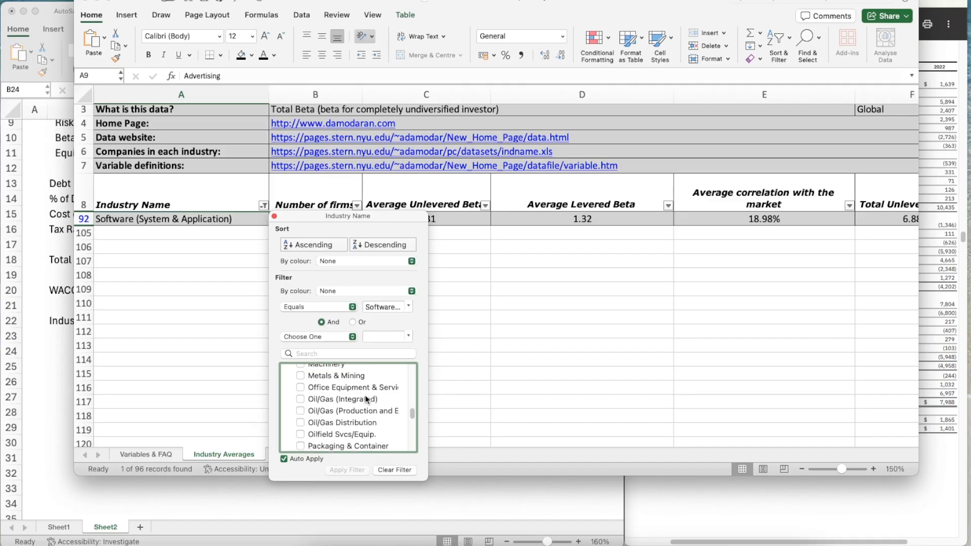
{"action": "scroll", "coordinate": [366, 396], "scroll_direction": "down", "scroll_amount": 3}
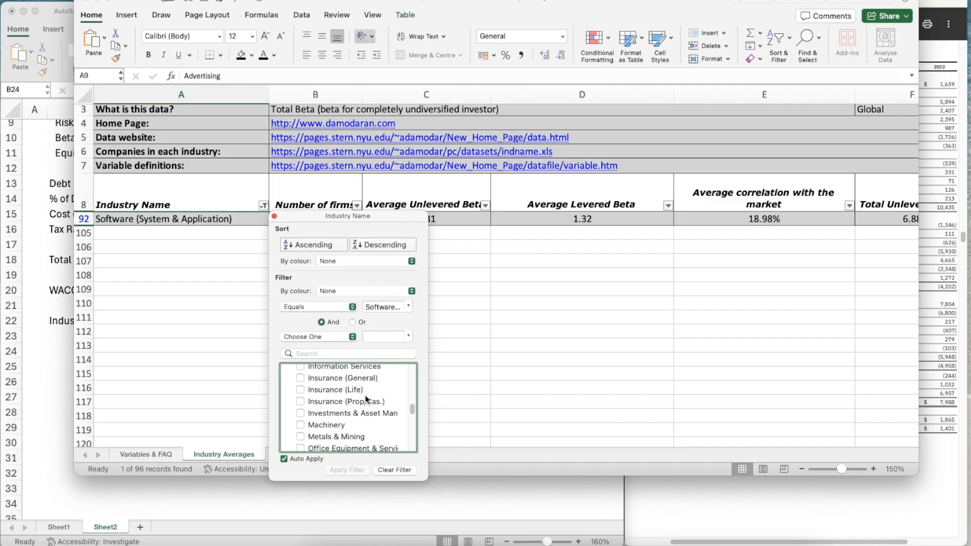
{"action": "scroll", "coordinate": [365, 396], "scroll_direction": "down", "scroll_amount": 15}
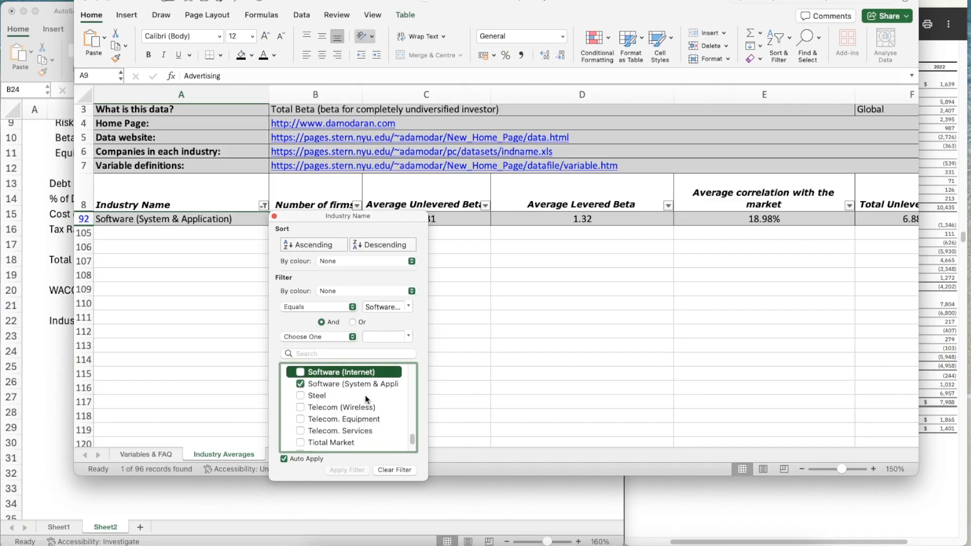
{"action": "scroll", "coordinate": [365, 399], "scroll_direction": "down", "scroll_amount": 4}
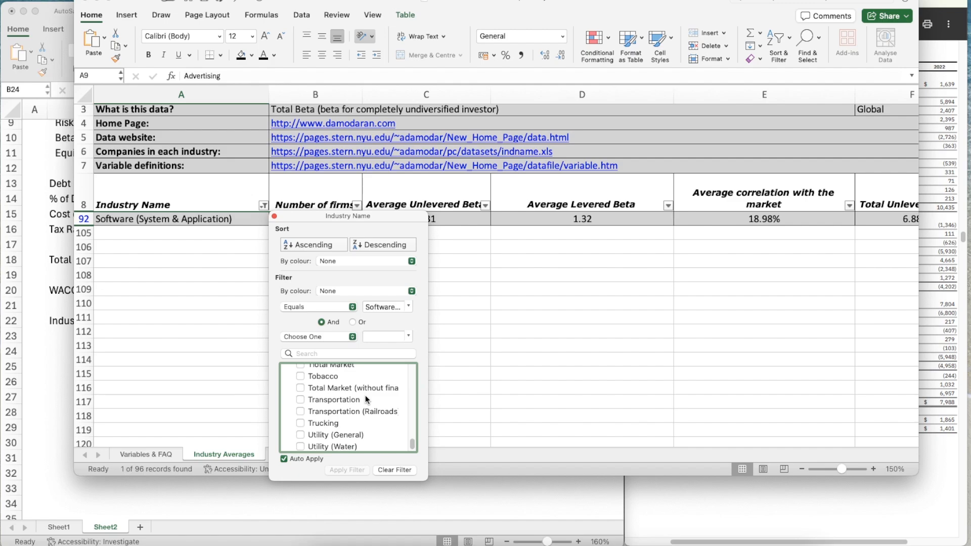
{"action": "scroll", "coordinate": [366, 400], "scroll_direction": "up", "scroll_amount": 10}
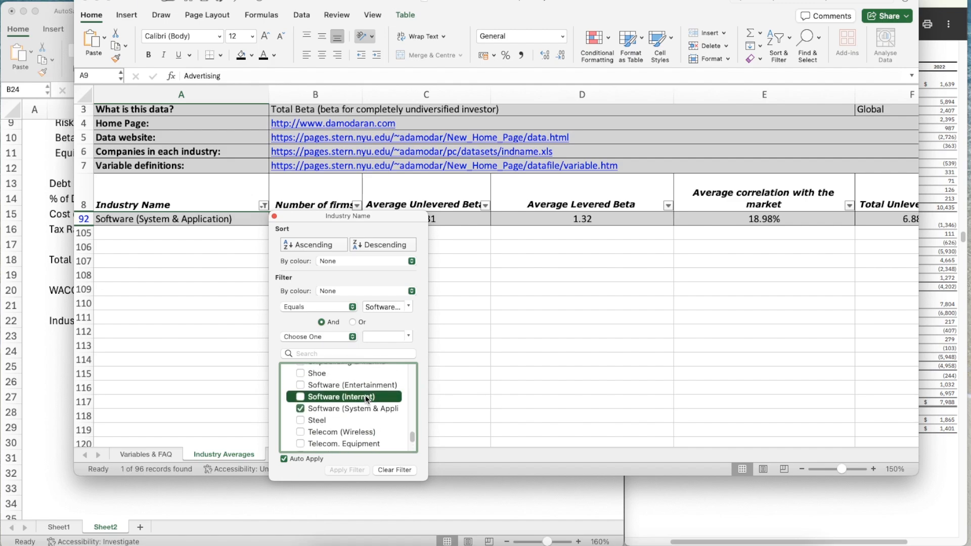
{"action": "scroll", "coordinate": [367, 400], "scroll_direction": "up", "scroll_amount": 20}
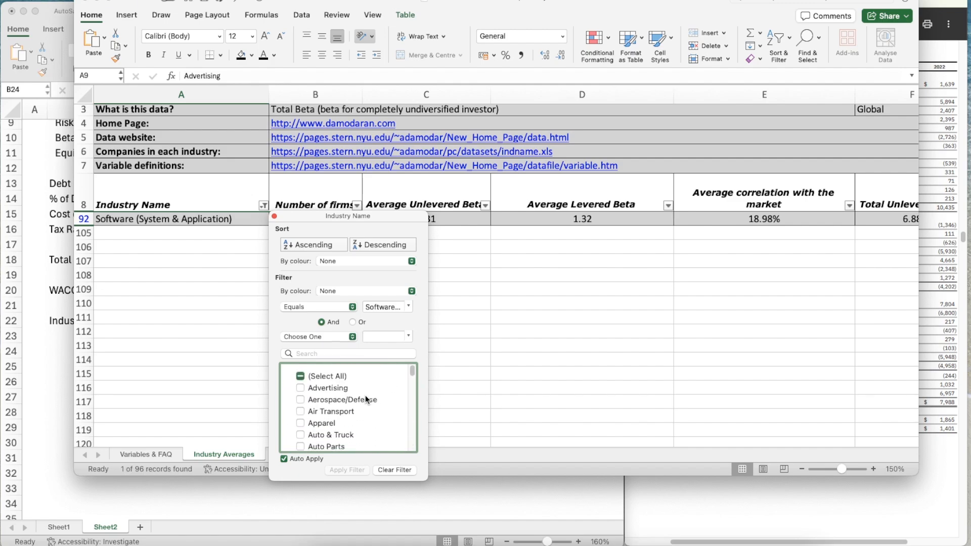
{"action": "scroll", "coordinate": [366, 399], "scroll_direction": "up", "scroll_amount": 2}
{"action": "scroll", "coordinate": [366, 399], "scroll_direction": "down", "scroll_amount": 5}
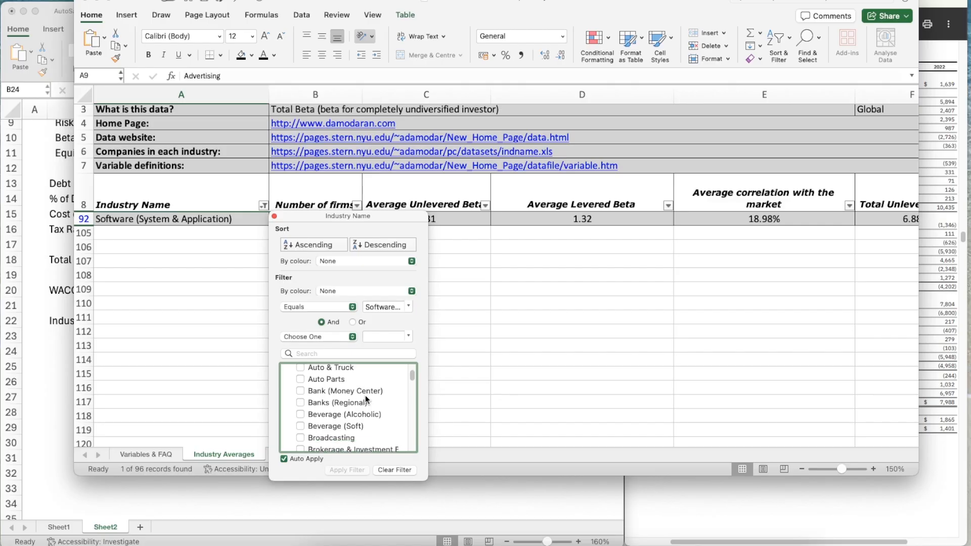
{"action": "scroll", "coordinate": [389, 410], "scroll_direction": "down", "scroll_amount": 5}
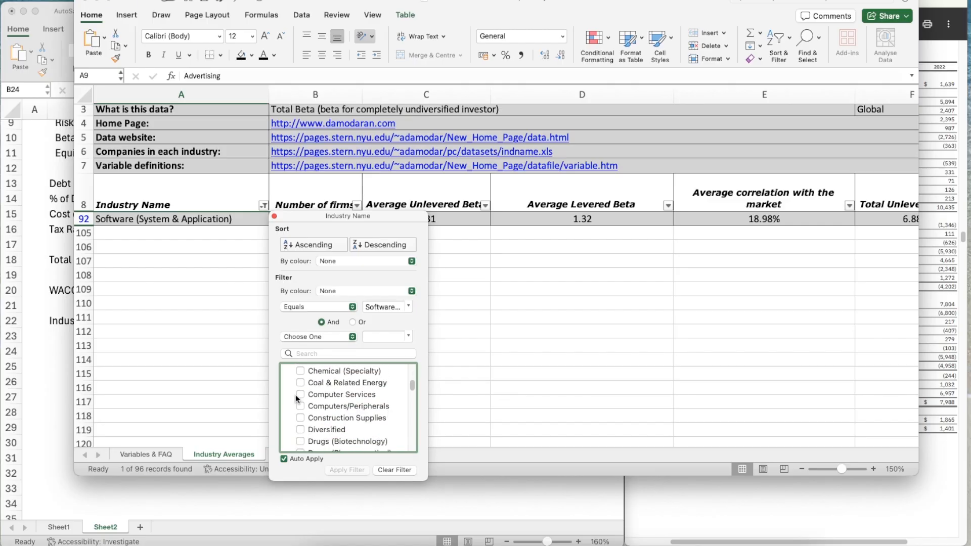
{"action": "scroll", "coordinate": [296, 398], "scroll_direction": "down", "scroll_amount": 1}
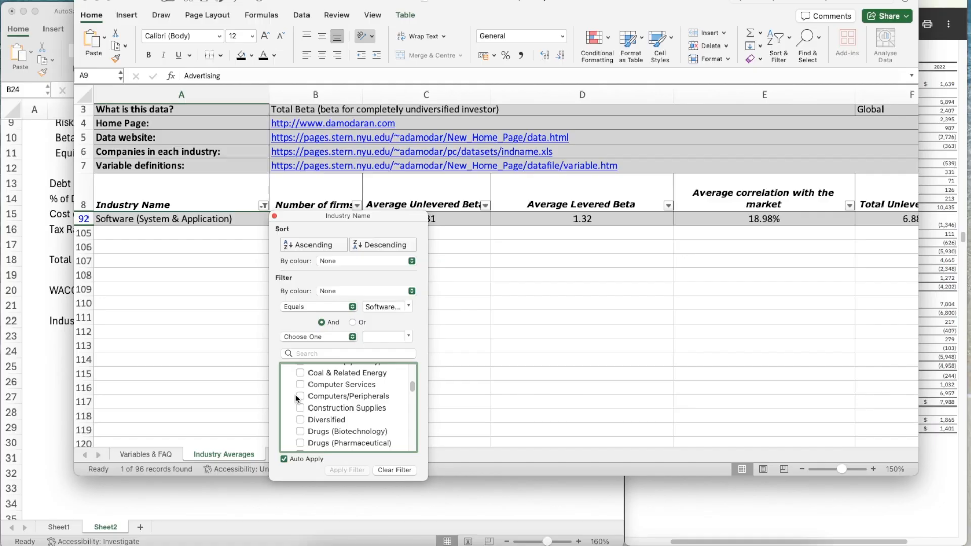
{"action": "left_click", "coordinate": [301, 384]}
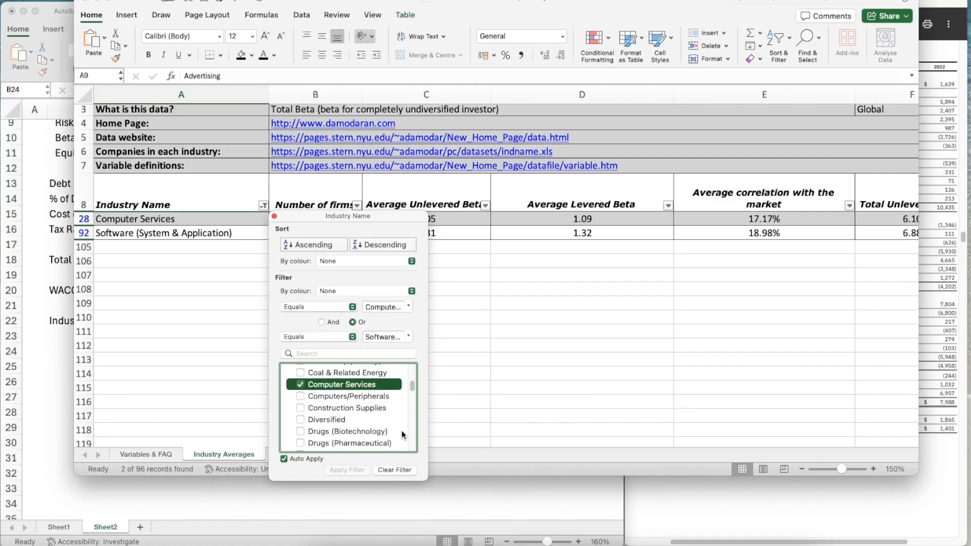
{"action": "scroll", "coordinate": [401, 430], "scroll_direction": "down", "scroll_amount": 3}
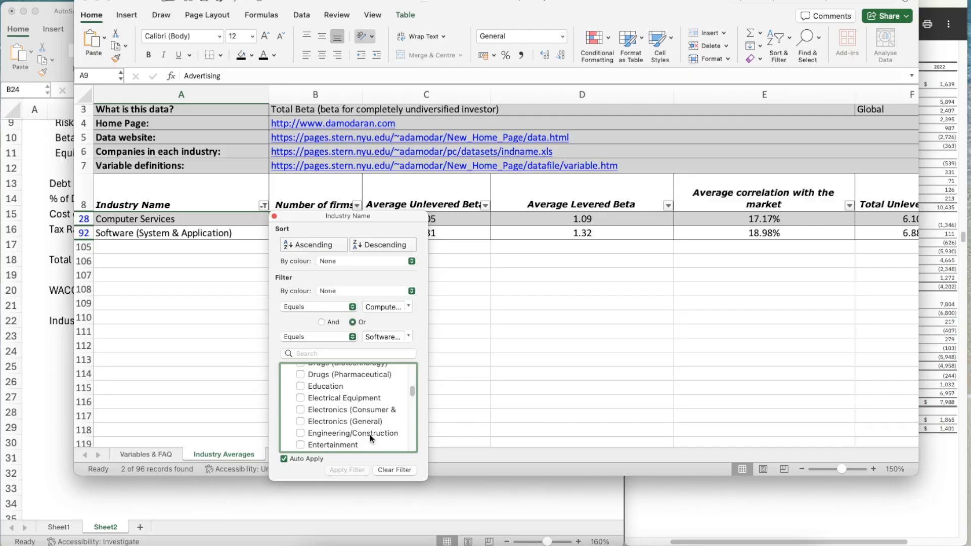
{"action": "scroll", "coordinate": [370, 436], "scroll_direction": "down", "scroll_amount": 5}
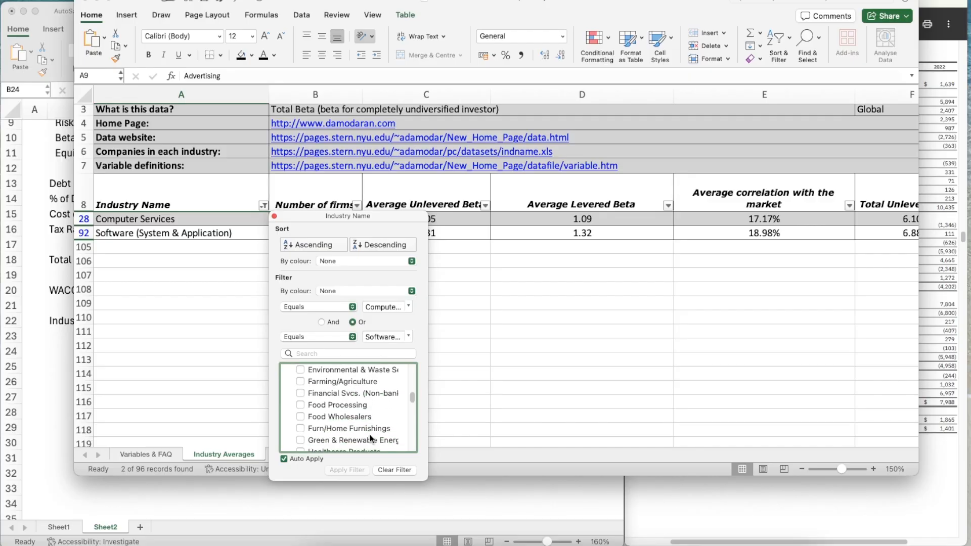
{"action": "scroll", "coordinate": [369, 435], "scroll_direction": "down", "scroll_amount": 4}
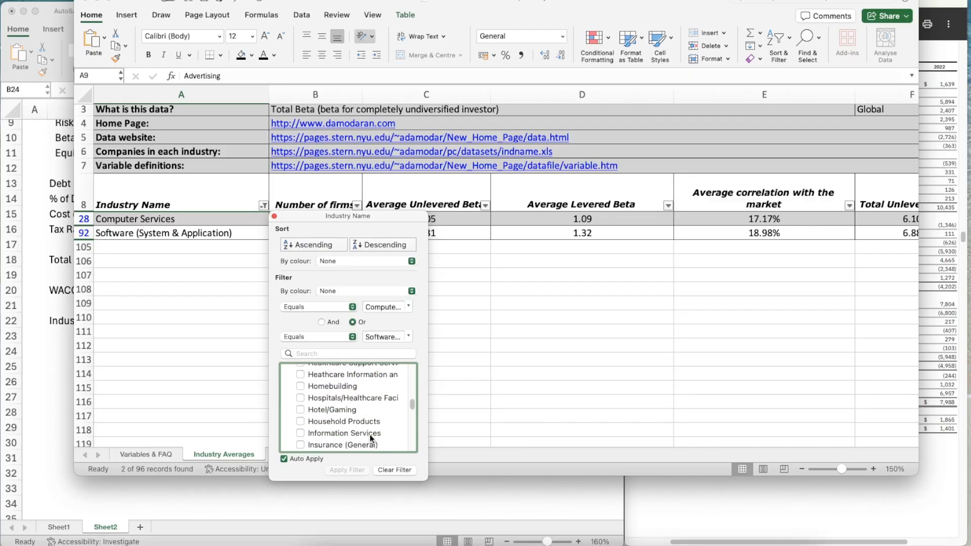
{"action": "left_click", "coordinate": [274, 216]}
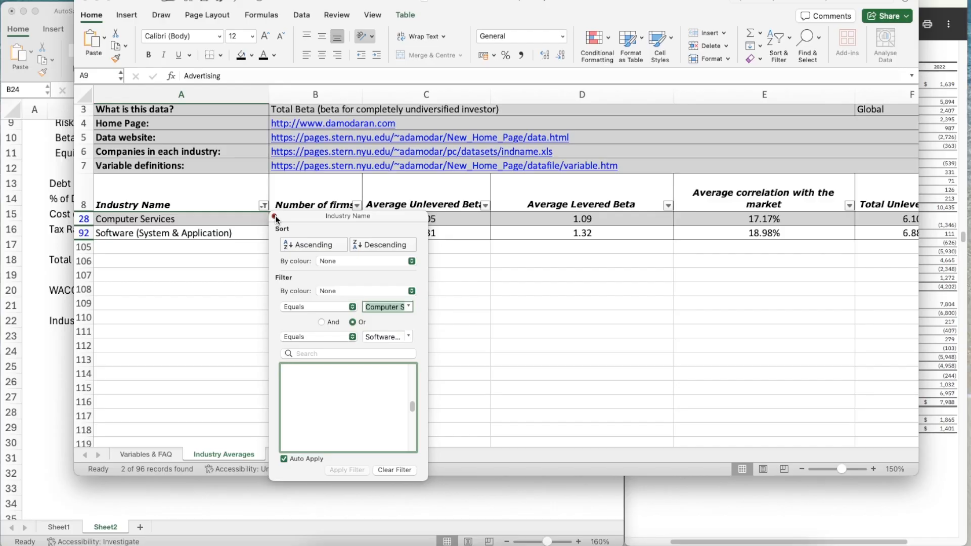
Check the beta definitions on the Variables & FAQ sheet and the source details above the Industry Averages table
{"action": "left_click", "coordinate": [146, 455]}
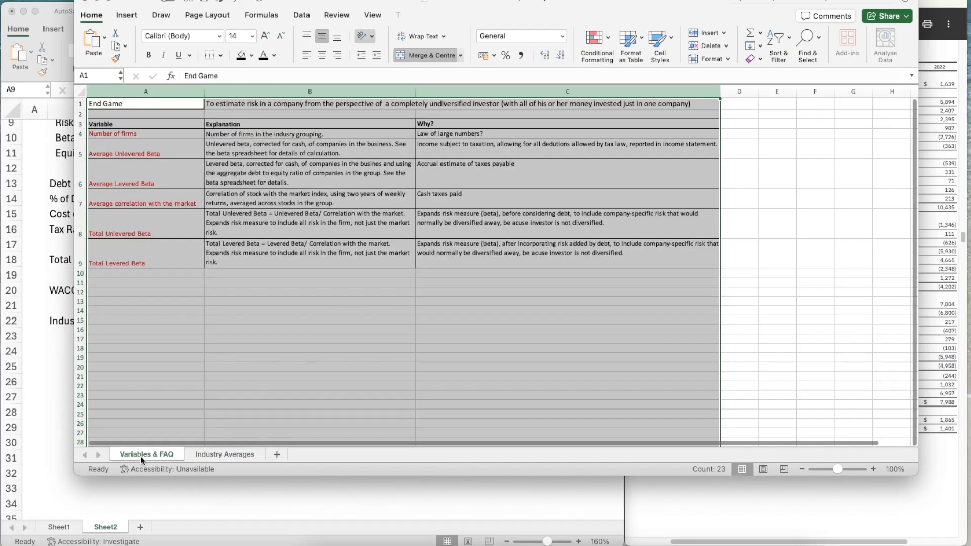
{"action": "left_click", "coordinate": [252, 347]}
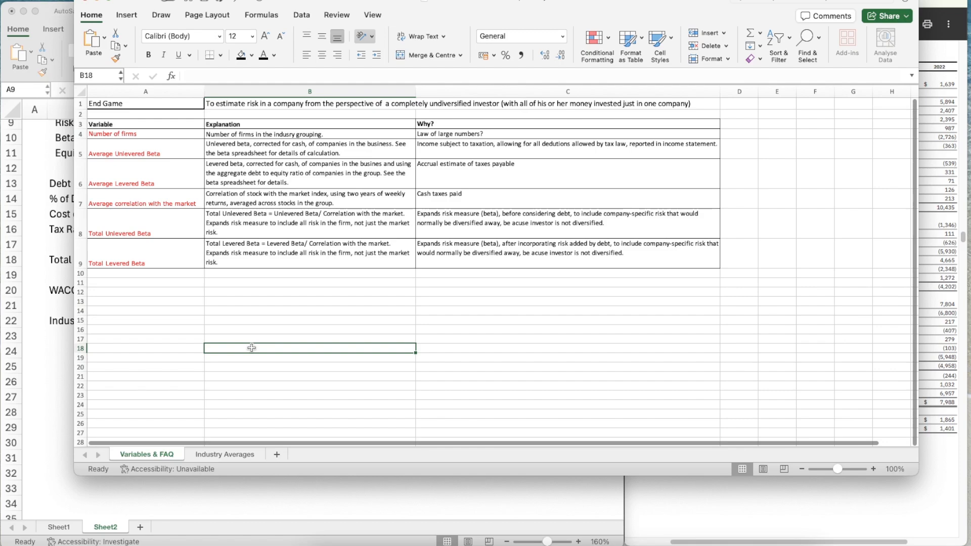
{"action": "left_click", "coordinate": [223, 453]}
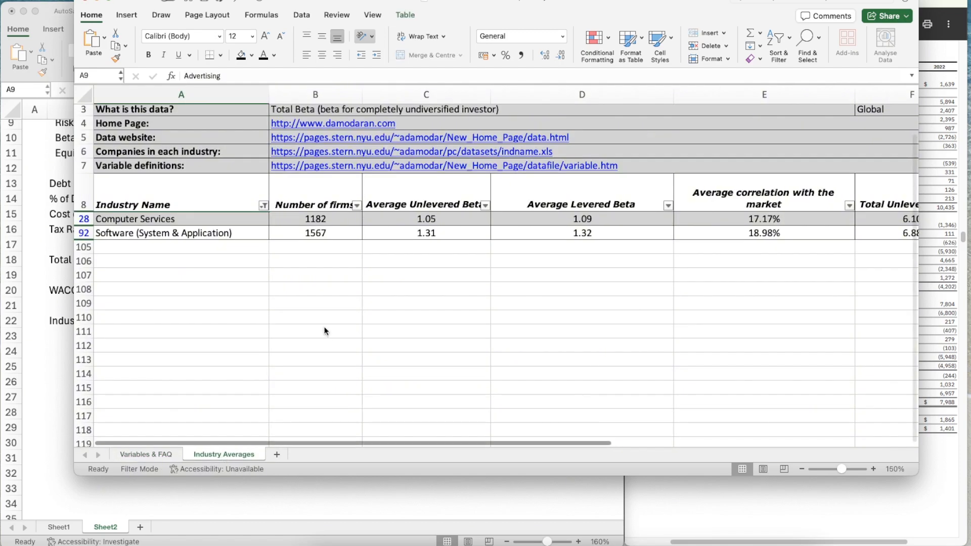
{"action": "scroll", "coordinate": [354, 306], "scroll_direction": "up", "scroll_amount": 2}
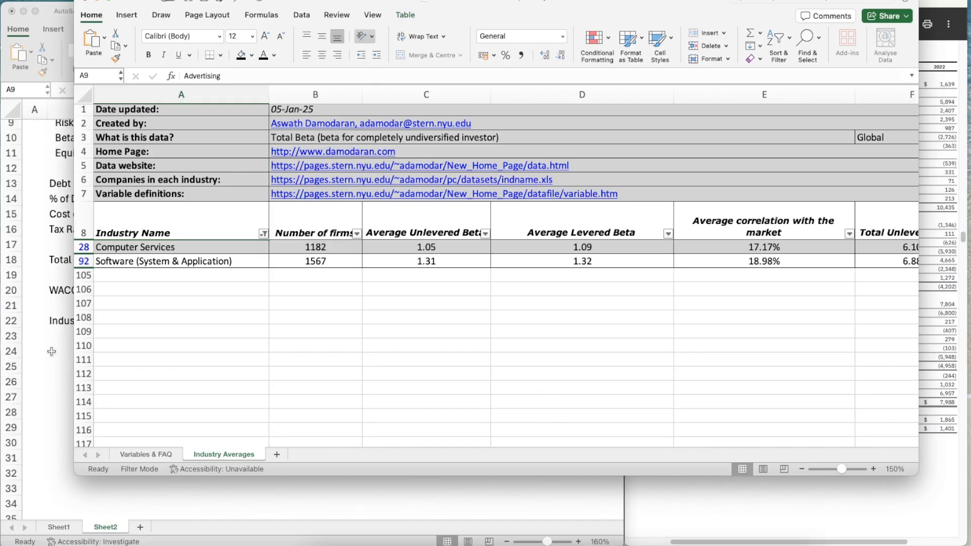
Place the beta workbook beside Book17 and enter Computer Services as the first industry in B24
{"action": "left_click_drag", "start_coordinate": [362, 2], "coordinate": [922, 6]}
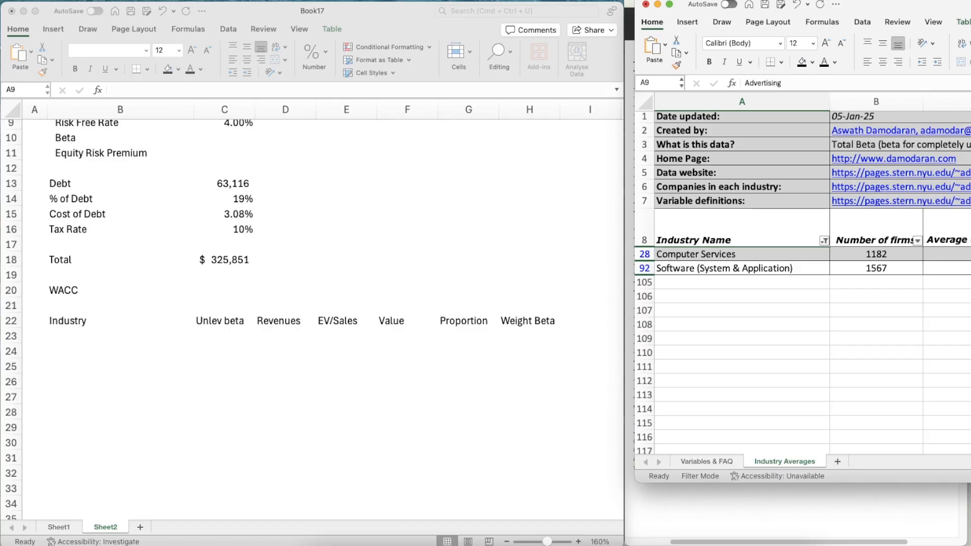
{"action": "left_click", "coordinate": [59, 344]}
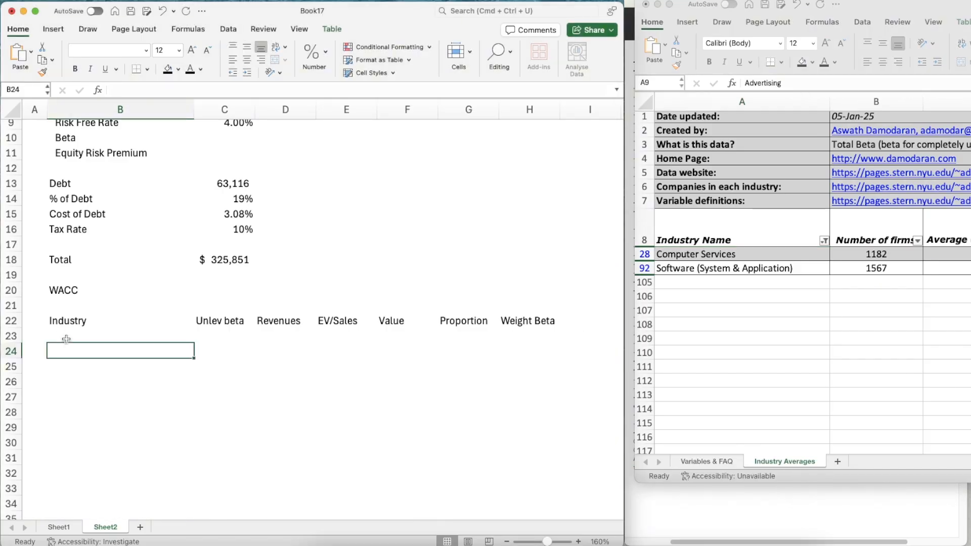
{"action": "type", "text": "Computer Services"}
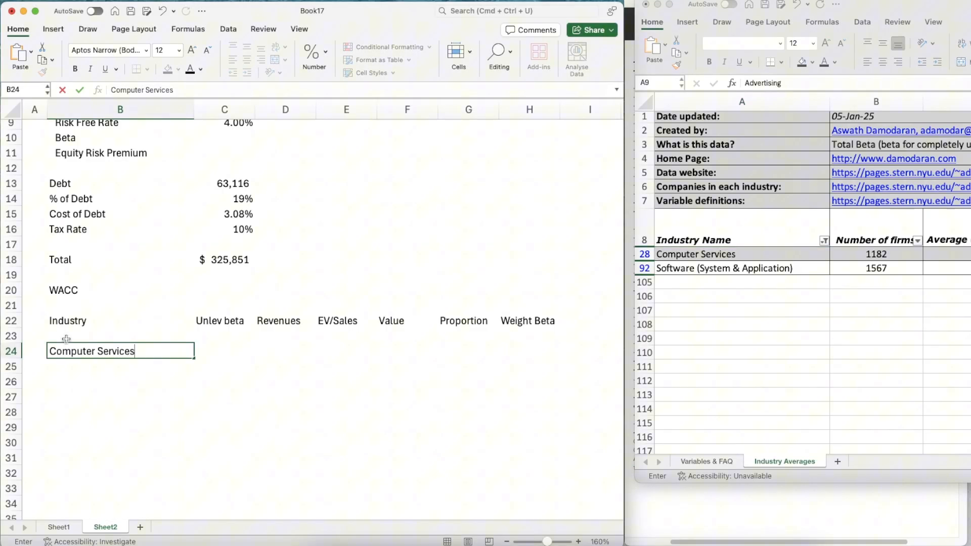
{"action": "key", "text": "Return"}
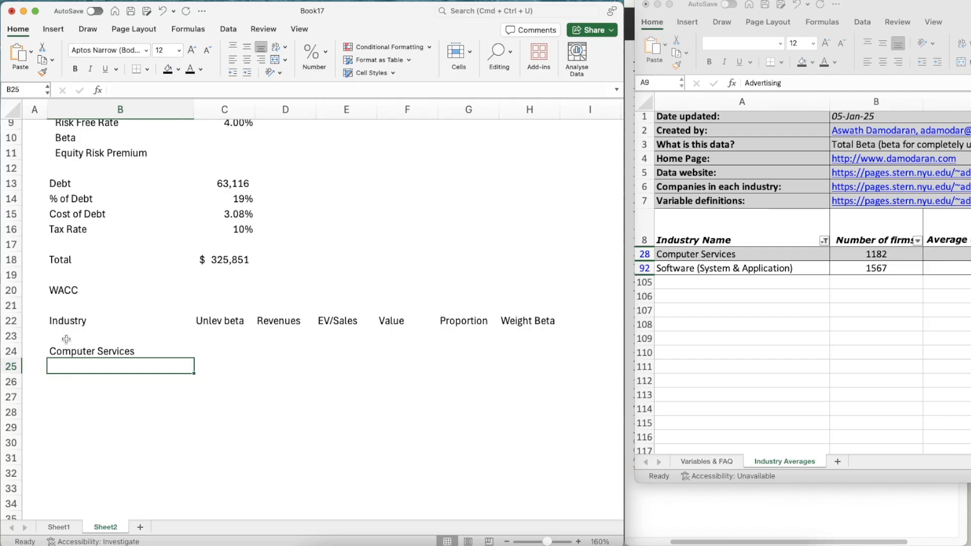
Enter Software (System & Application) as the second industry in B25
{"action": "type", "text": "Software"}
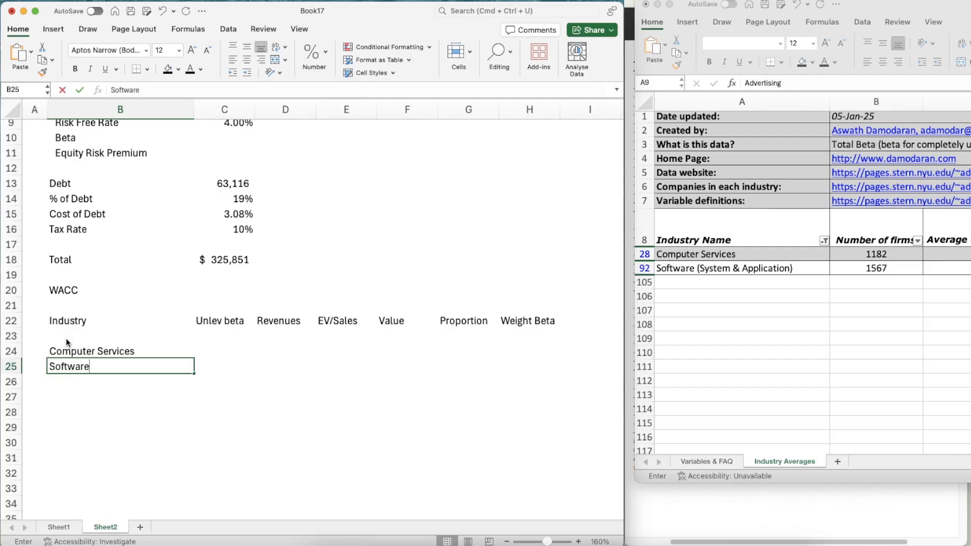
{"action": "type", "text": " (System & p"}
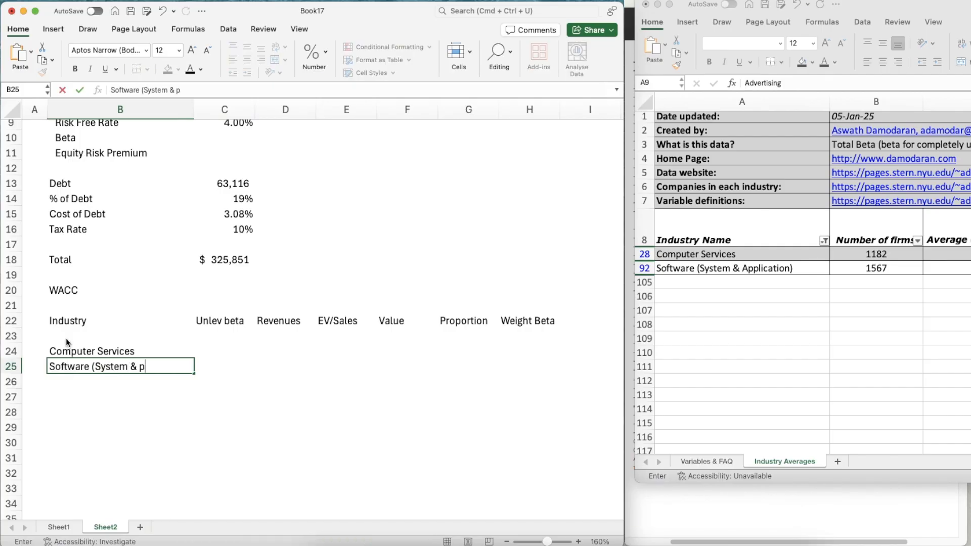
{"action": "key", "text": "BackSpace"}
{"action": "type", "text": "Application)"}
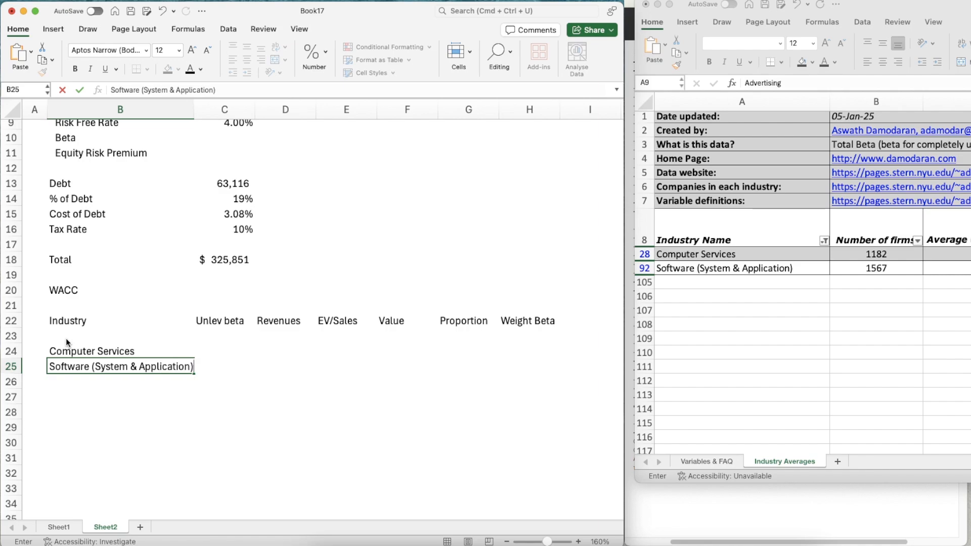
{"action": "key", "text": "Tab"}
Enter unlevered betas of 1.05 for Computer Services and 1.31 for Software (System & Application) in C24:C25
{"action": "key", "text": "Up"}
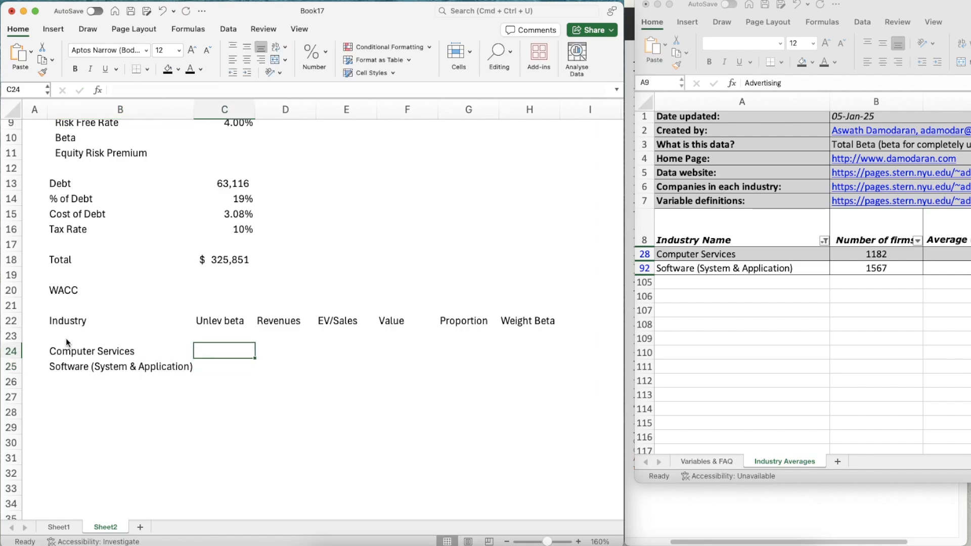
{"action": "type", "text": "1.05"}
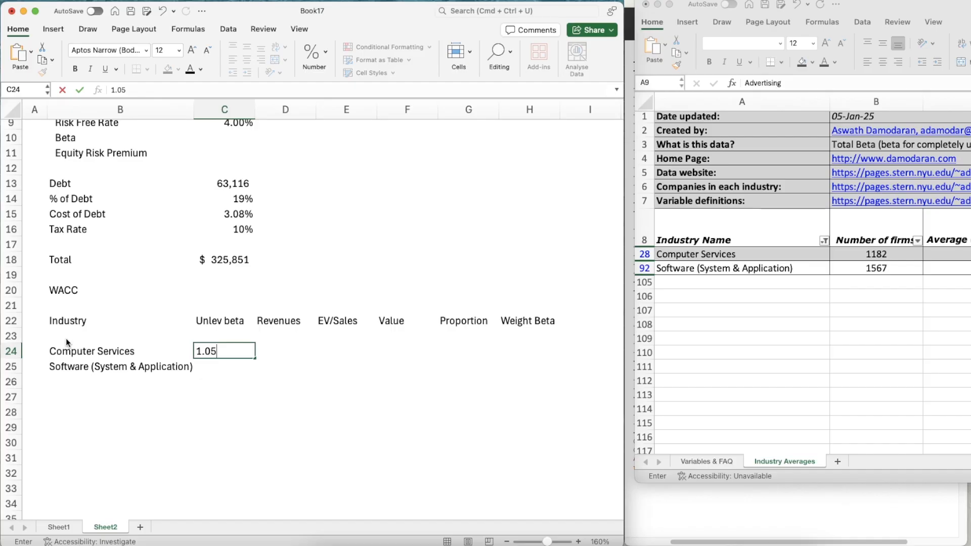
{"action": "key", "text": "Return"}
{"action": "type", "text": "1.31"}
{"action": "key", "text": "Return"}
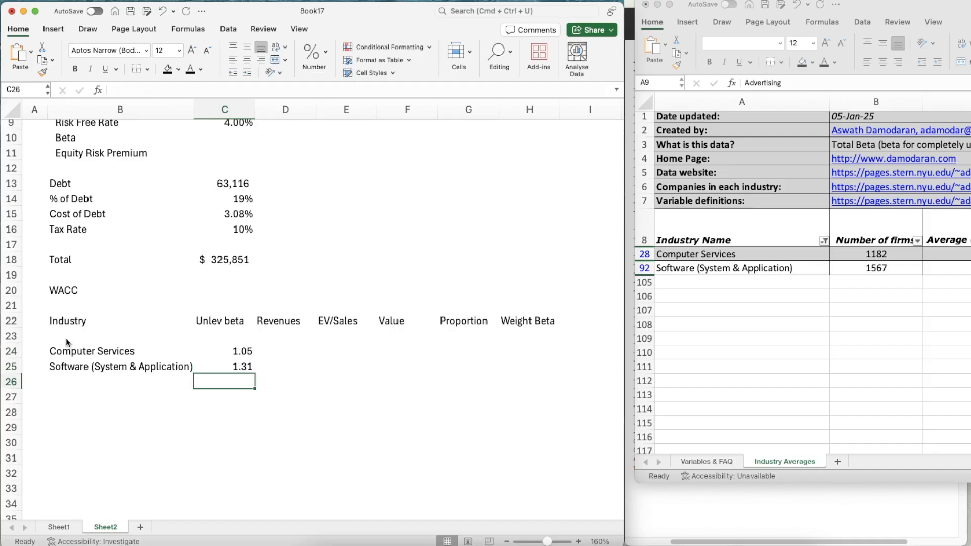
Calculate Computer Services revenue in D24 by adding Sheet1's 2025 Consulting, Financing and Other revenues (F32, F46 and F53)
{"action": "key", "text": "Up"}
{"action": "key", "text": "Up"}
{"action": "key", "text": "Right"}
{"action": "key", "text": "Right"}
{"action": "key", "text": "Left"}
{"action": "type", "text": "="}
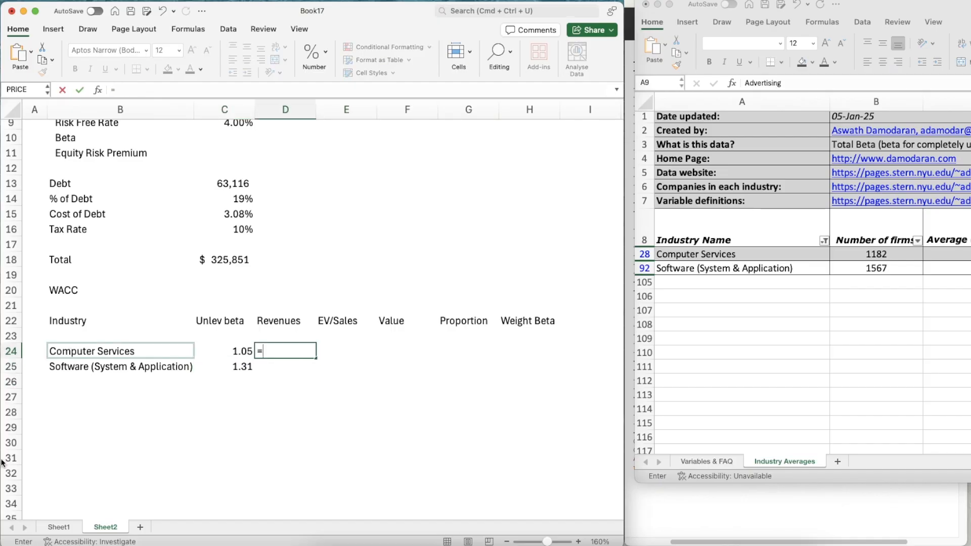
{"action": "left_click", "coordinate": [59, 528]}
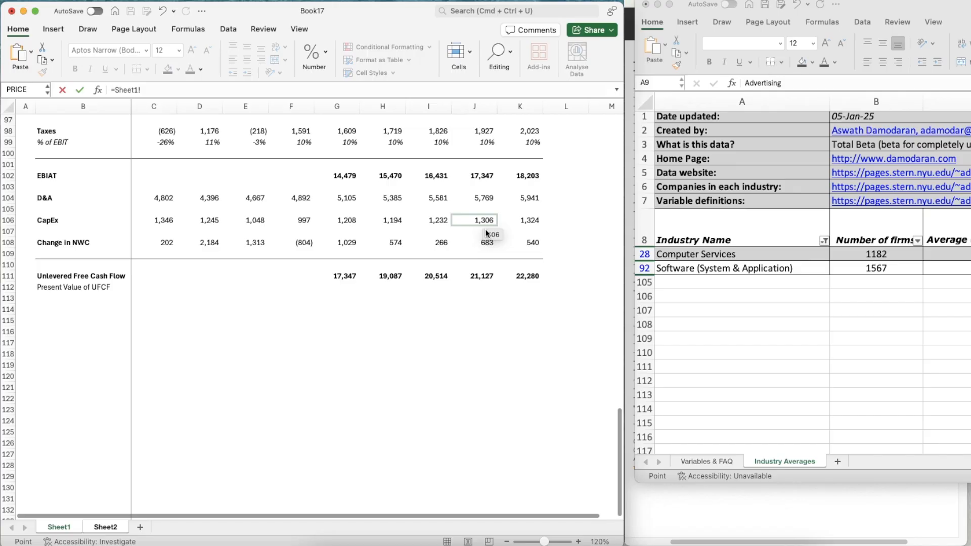
{"action": "scroll", "coordinate": [407, 209], "scroll_direction": "up", "scroll_amount": 20}
{"action": "scroll", "coordinate": [408, 209], "scroll_direction": "down", "scroll_amount": 7}
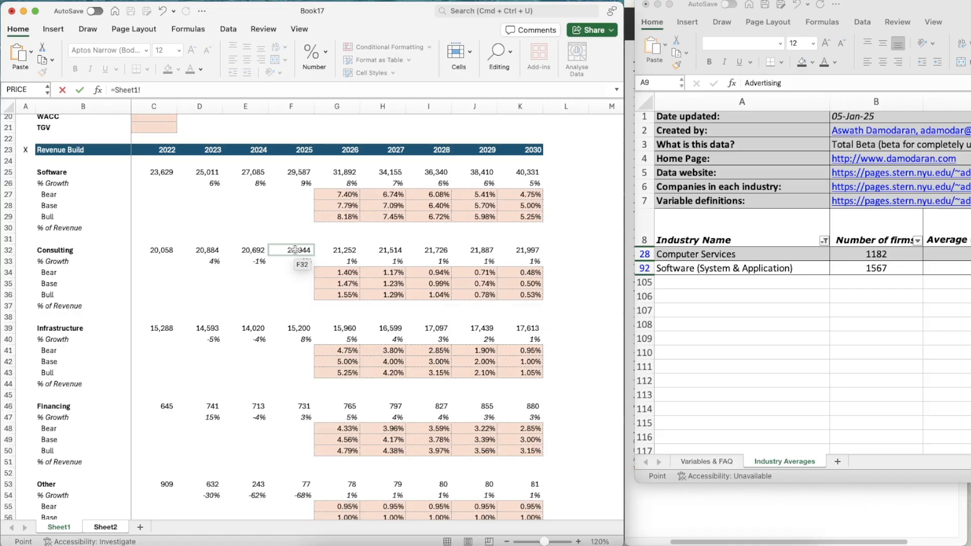
{"action": "left_click", "coordinate": [295, 250]}
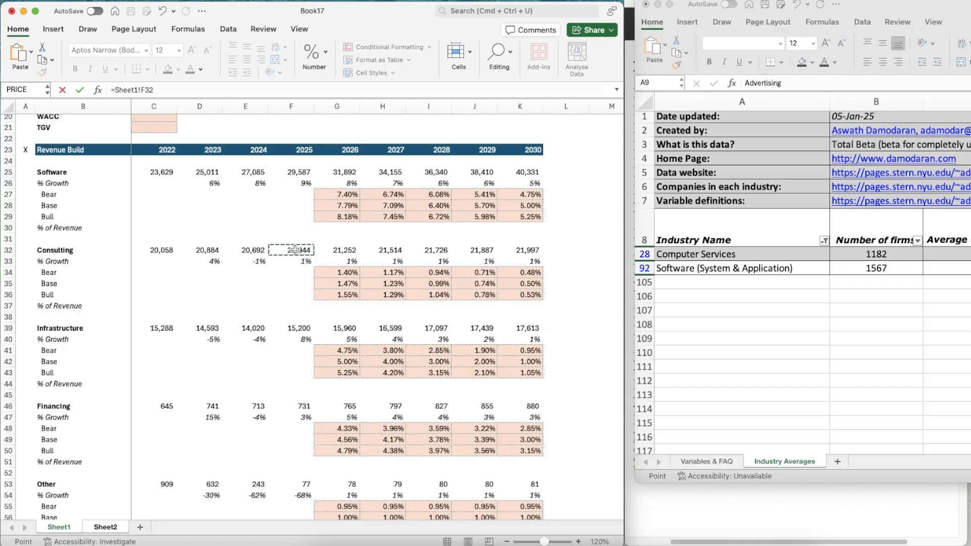
{"action": "type", "text": "+"}
{"action": "scroll", "coordinate": [308, 370], "scroll_direction": "down", "scroll_amount": 3}
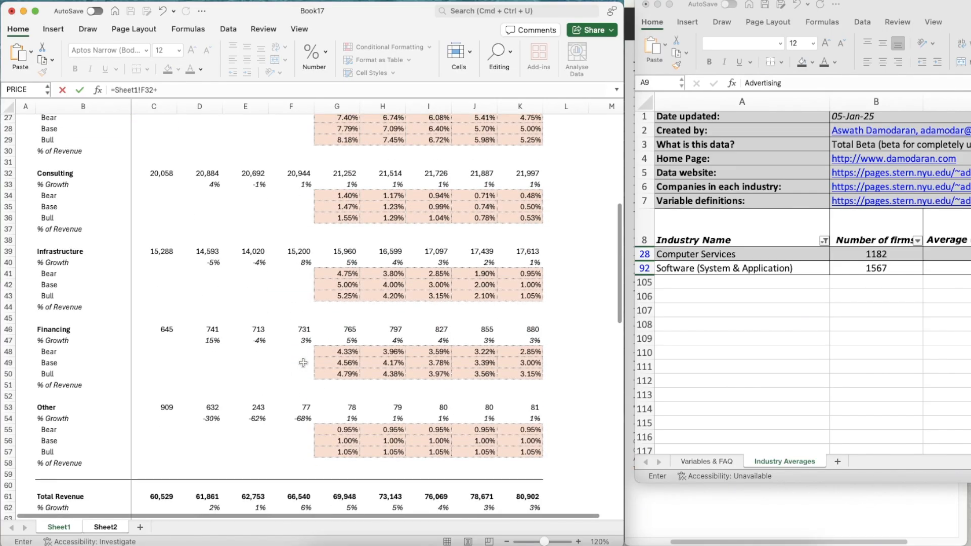
{"action": "left_click", "coordinate": [299, 328]}
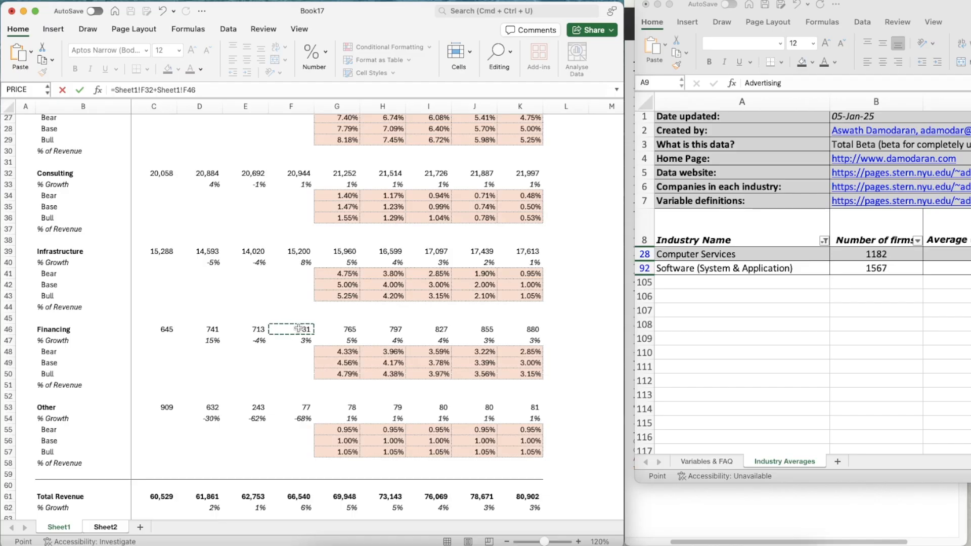
{"action": "type", "text": "+"}
{"action": "left_click", "coordinate": [298, 406]}
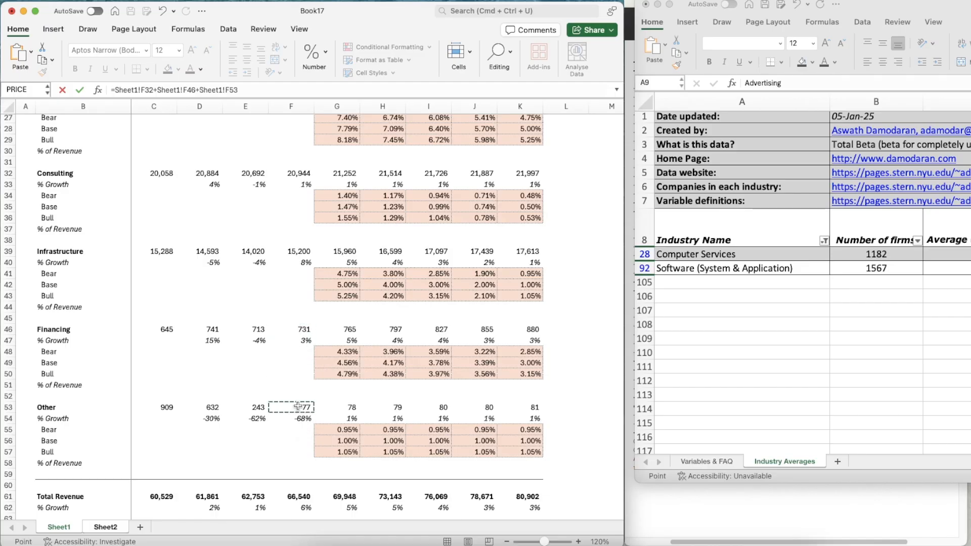
{"action": "key", "text": "Escape"}
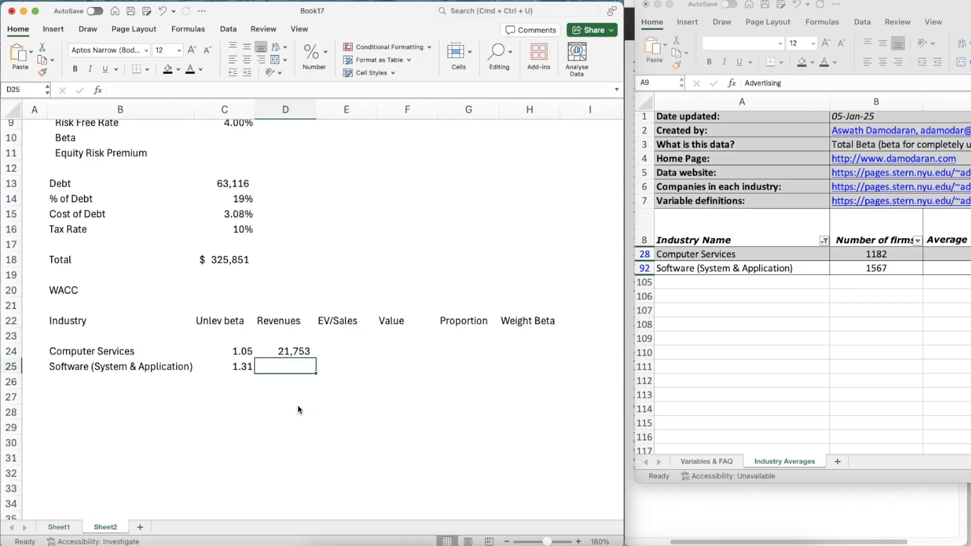
Calculate Software (System & Application) revenue in D25 by adding Sheet1's 2025 Software and Infrastructure revenues (F25 and F39)
{"action": "type", "text": "="}
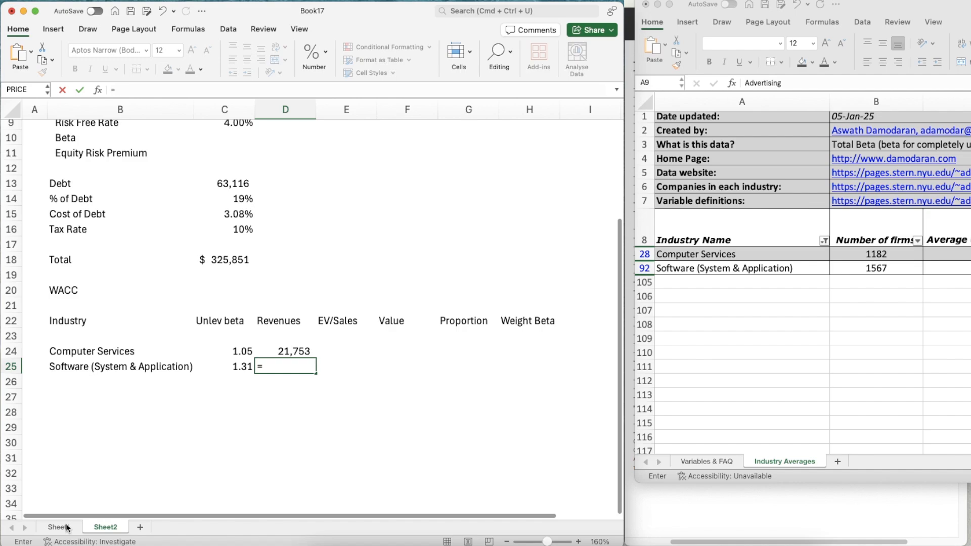
{"action": "left_click", "coordinate": [66, 527]}
{"action": "scroll", "coordinate": [304, 162], "scroll_direction": "up", "scroll_amount": 5}
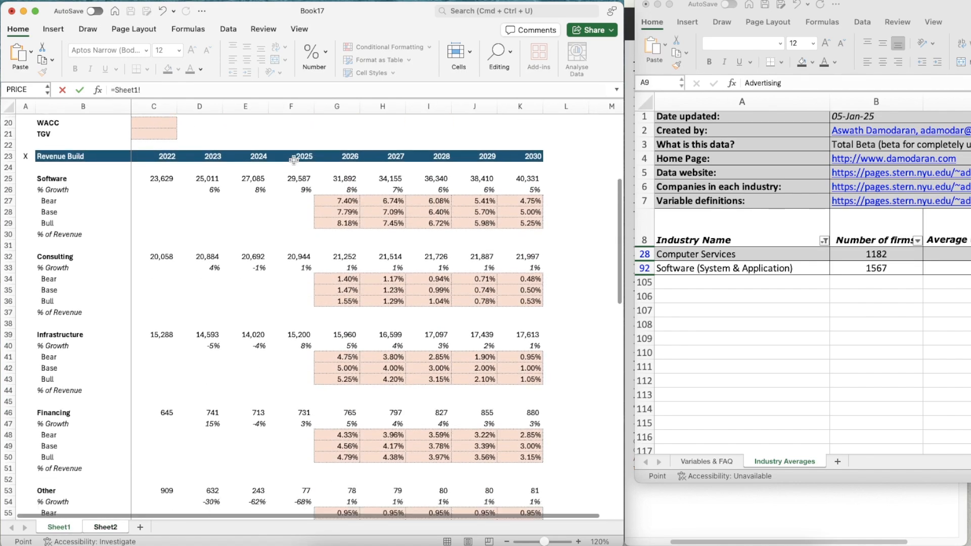
{"action": "left_click", "coordinate": [293, 178]}
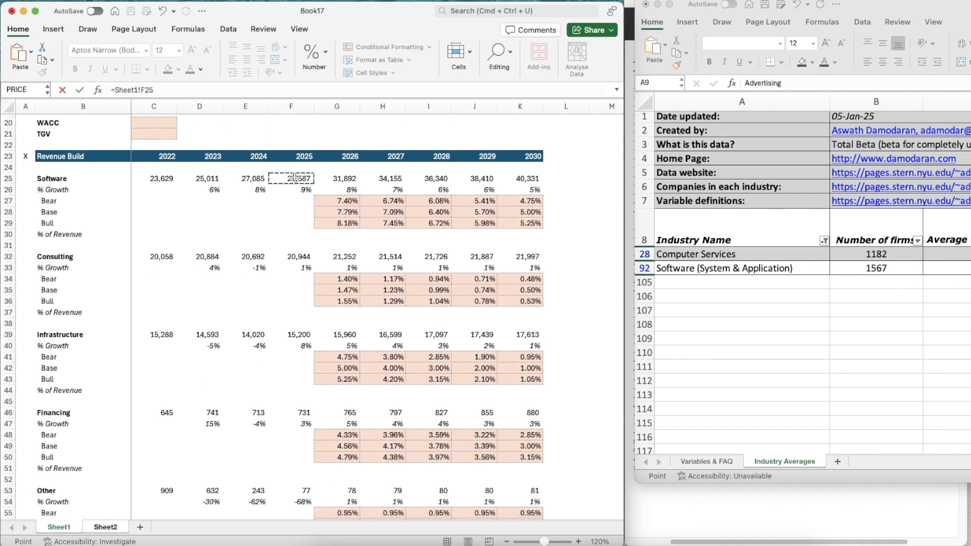
{"action": "type", "text": "+"}
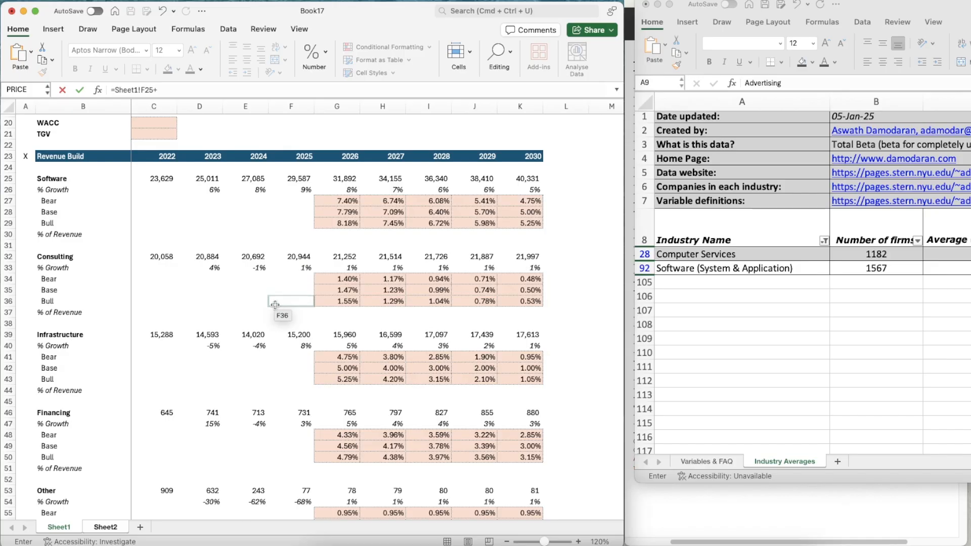
{"action": "left_click", "coordinate": [293, 335]}
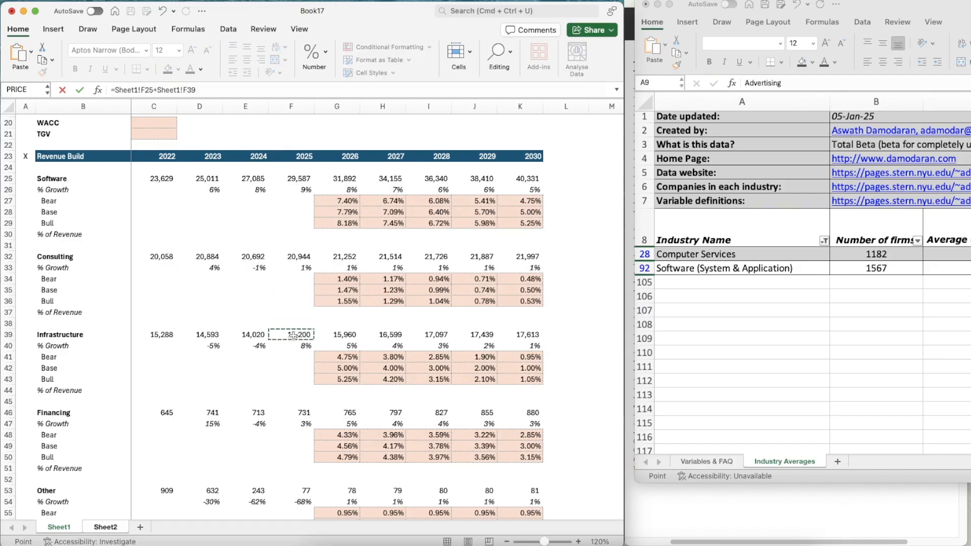
{"action": "scroll", "coordinate": [294, 336], "scroll_direction": "down", "scroll_amount": 3}
{"action": "key", "text": "Return"}
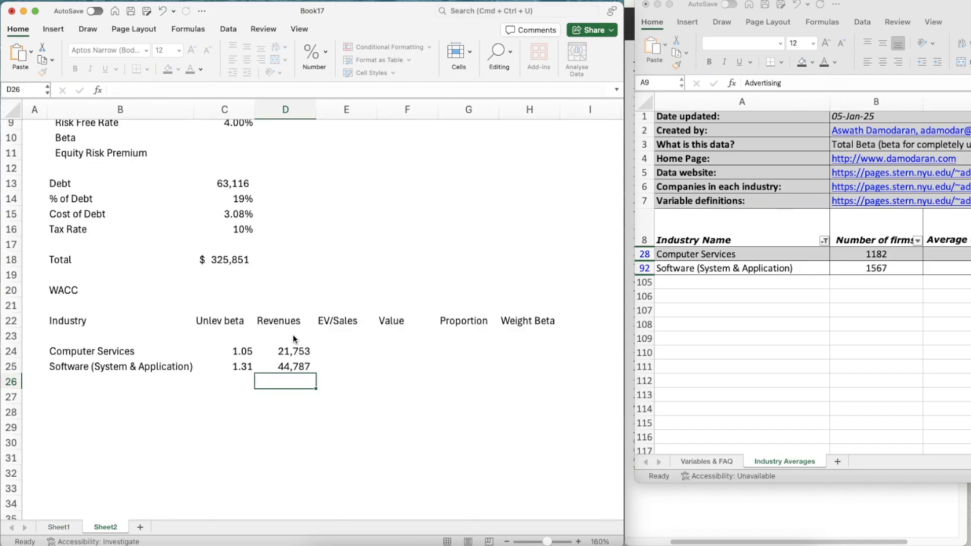
Select the Computer Services EV/Sales cell E24, minimize the beta workbook, and bring up psdata.xls in an enlarged window
{"action": "key", "text": "Up"}
{"action": "key", "text": "Right"}
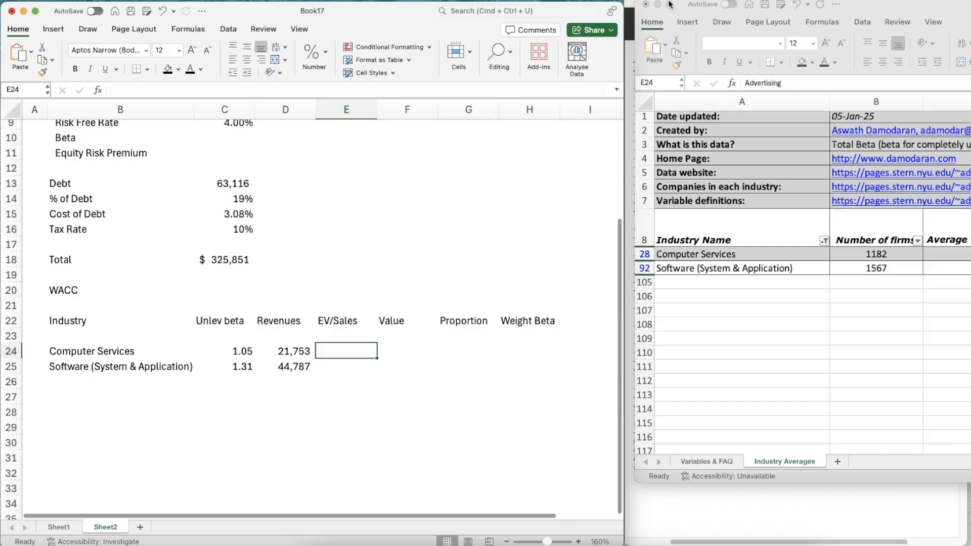
{"action": "left_click", "coordinate": [657, 4]}
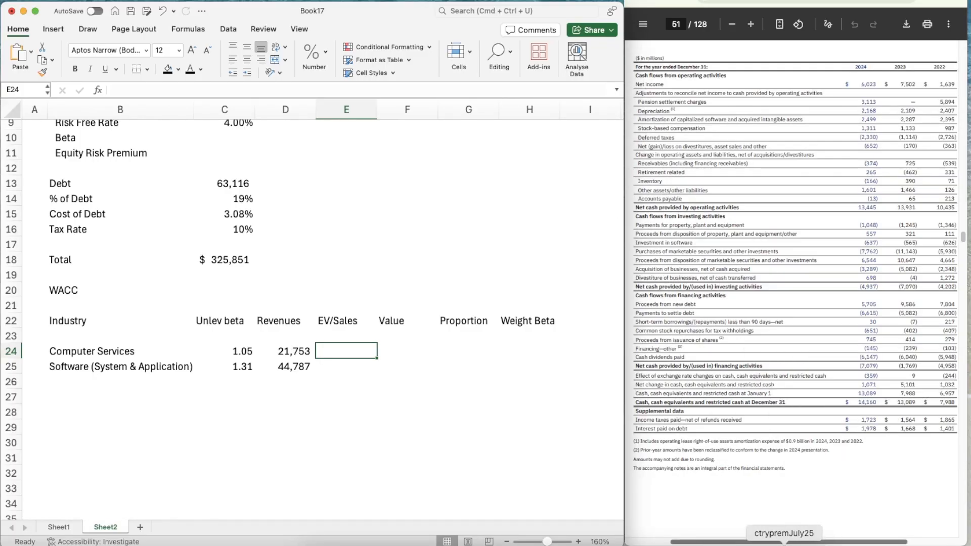
{"action": "left_click", "coordinate": [759, 545]}
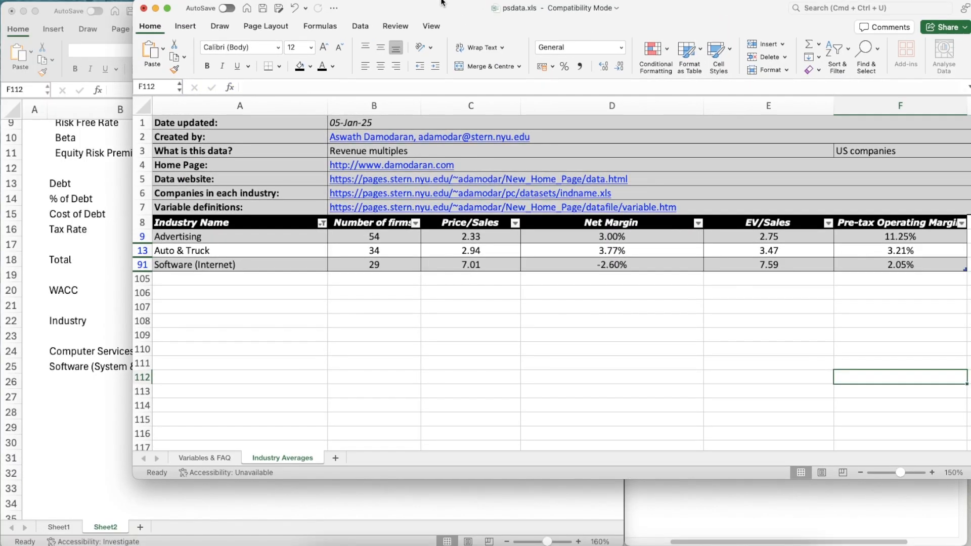
{"action": "double_click", "coordinate": [442, 2]}
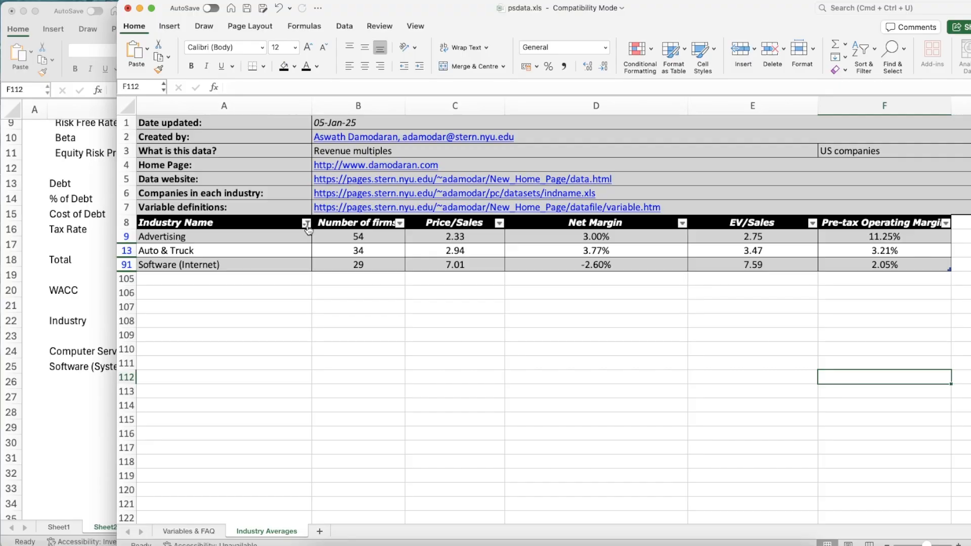
Clear the existing Industry Name filter selections in psdata.xls and filter to Computer Services only
{"action": "left_click", "coordinate": [307, 224]}
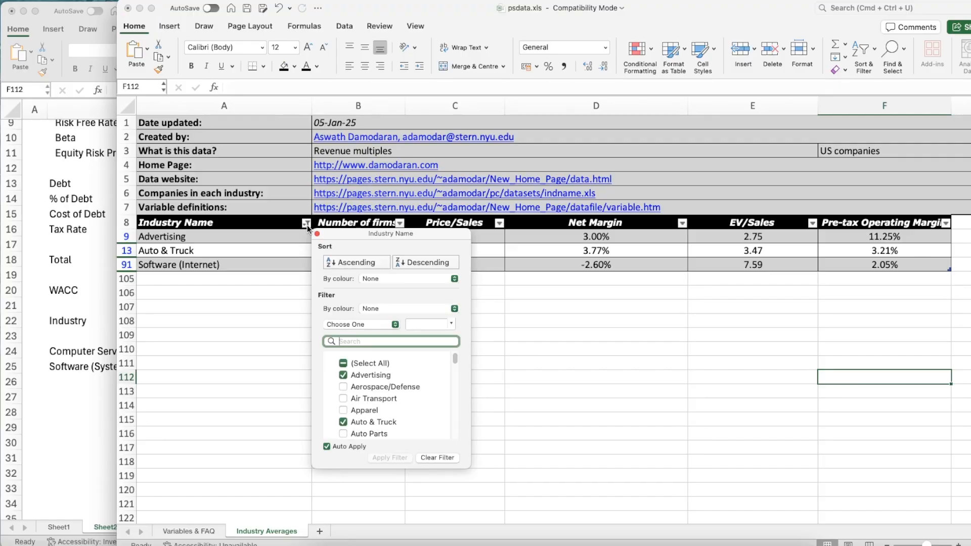
{"action": "left_click", "coordinate": [344, 364]}
{"action": "left_click", "coordinate": [344, 364]}
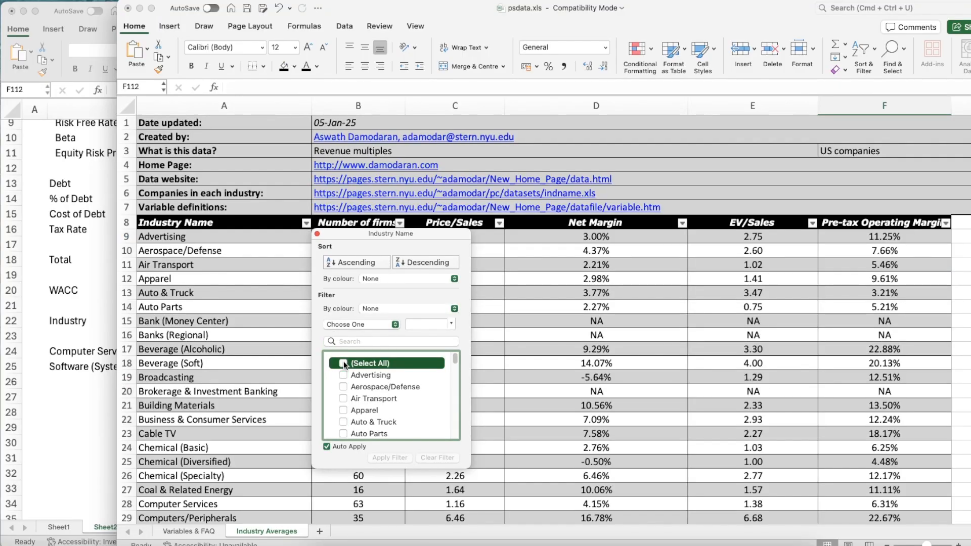
{"action": "scroll", "coordinate": [391, 417], "scroll_direction": "down", "scroll_amount": 6}
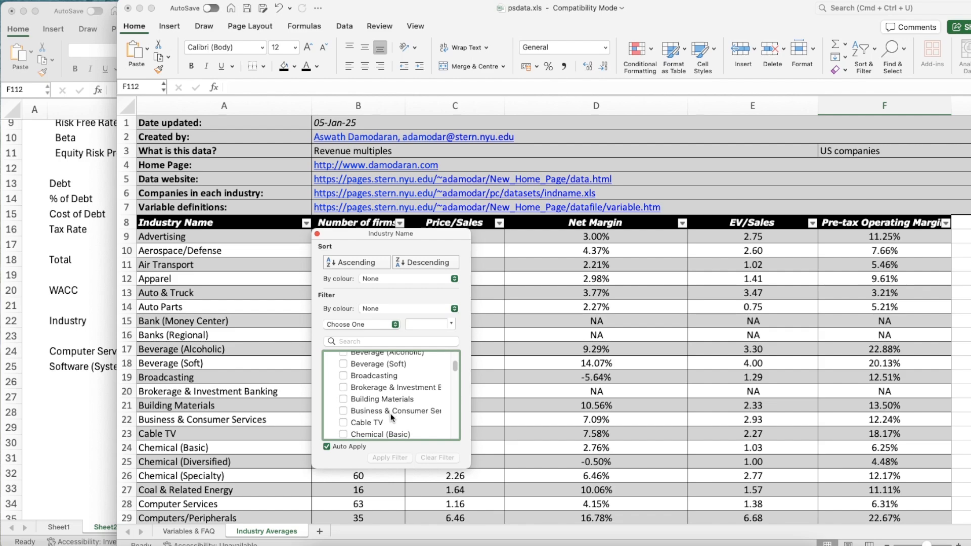
{"action": "scroll", "coordinate": [391, 416], "scroll_direction": "down", "scroll_amount": 5}
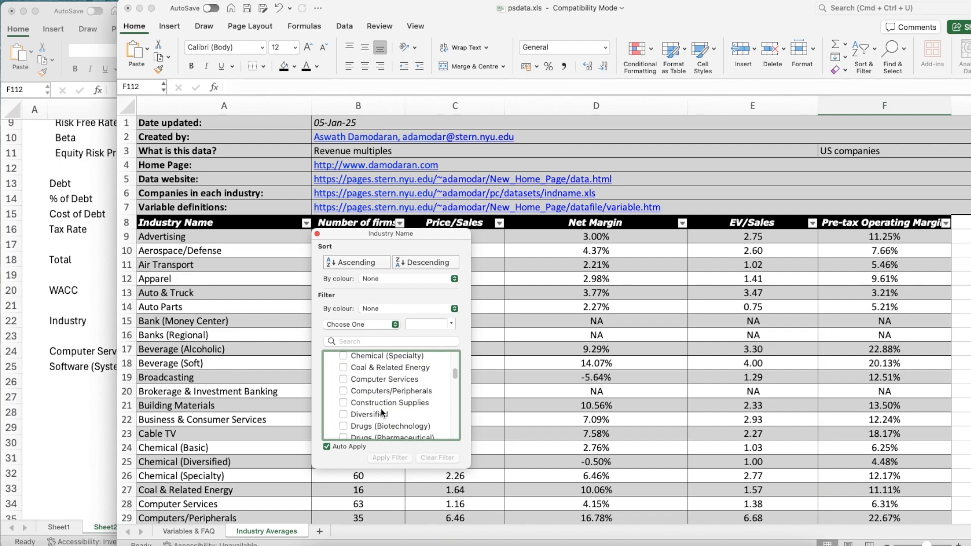
{"action": "left_click", "coordinate": [347, 380]}
Add Software (System & Application) to the Industry Name filter and close the filter settings
{"action": "scroll", "coordinate": [381, 439], "scroll_direction": "down", "scroll_amount": 6}
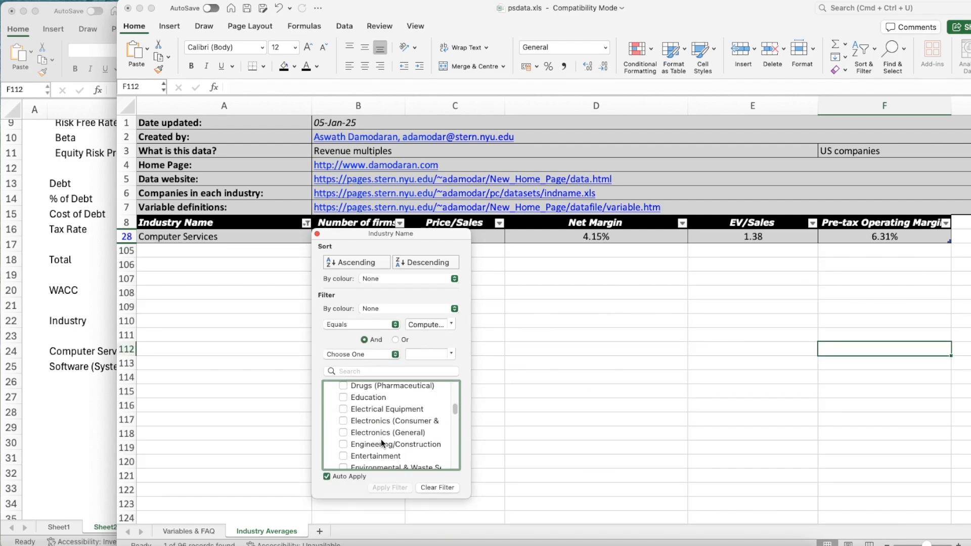
{"action": "scroll", "coordinate": [381, 439], "scroll_direction": "down", "scroll_amount": 12}
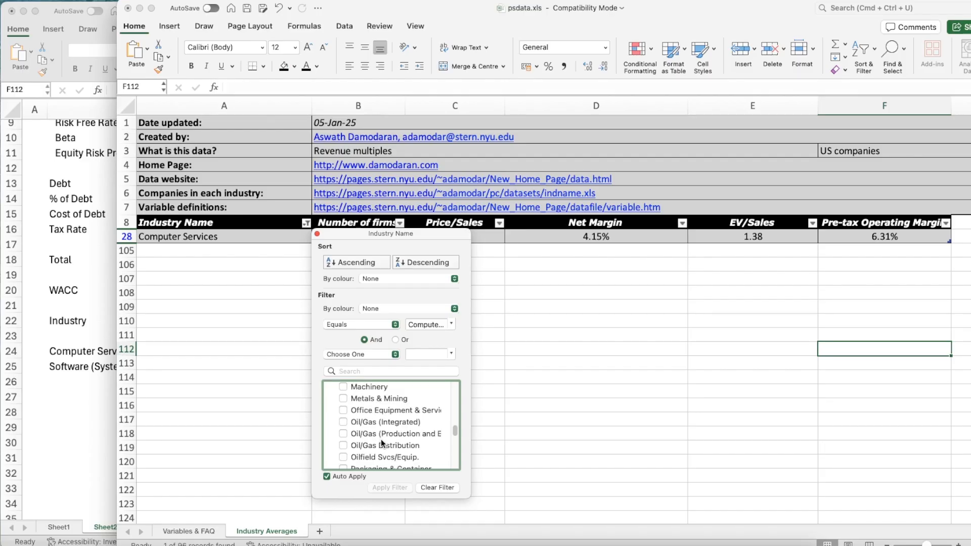
{"action": "scroll", "coordinate": [381, 439], "scroll_direction": "up", "scroll_amount": 5}
{"action": "scroll", "coordinate": [381, 439], "scroll_direction": "down", "scroll_amount": 15}
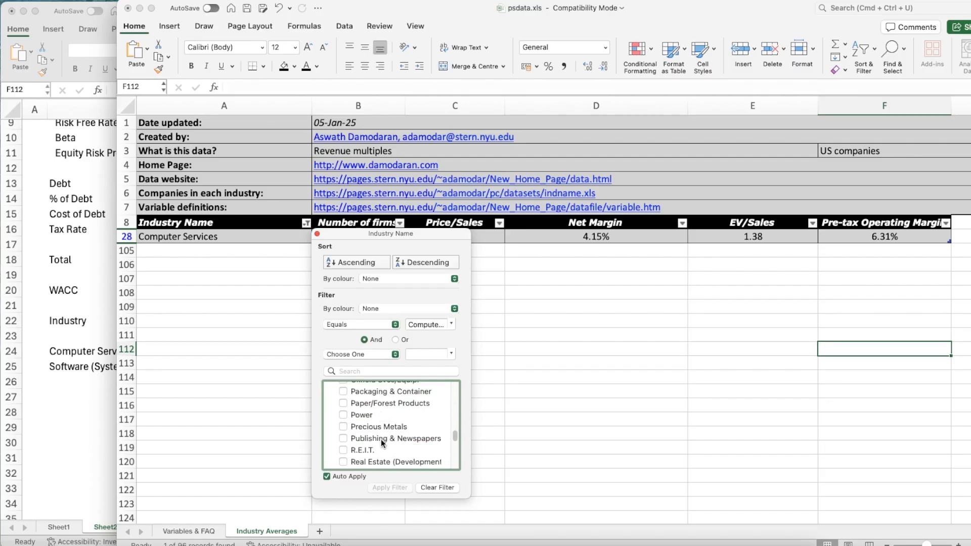
{"action": "scroll", "coordinate": [381, 439], "scroll_direction": "down", "scroll_amount": 6}
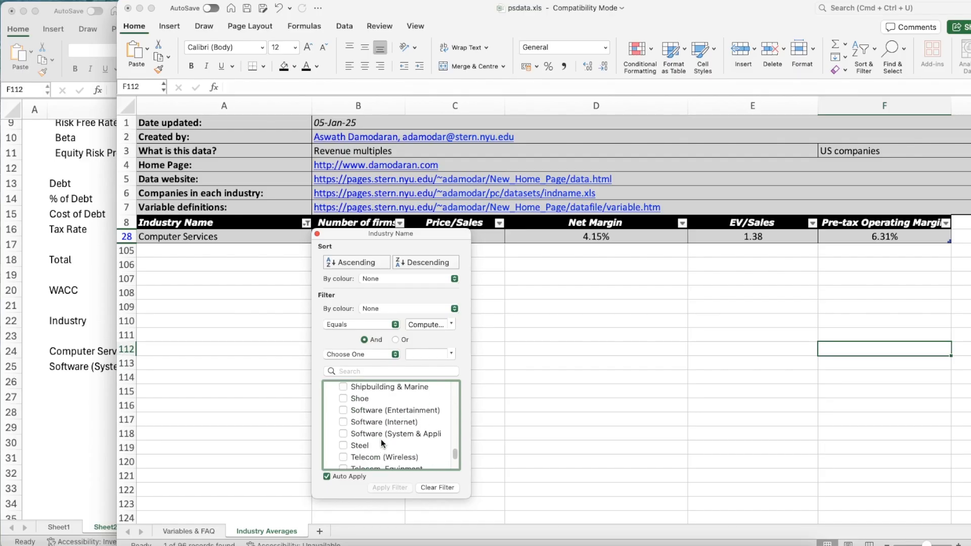
{"action": "scroll", "coordinate": [375, 422], "scroll_direction": "up", "scroll_amount": 3}
{"action": "scroll", "coordinate": [369, 421], "scroll_direction": "down", "scroll_amount": 5}
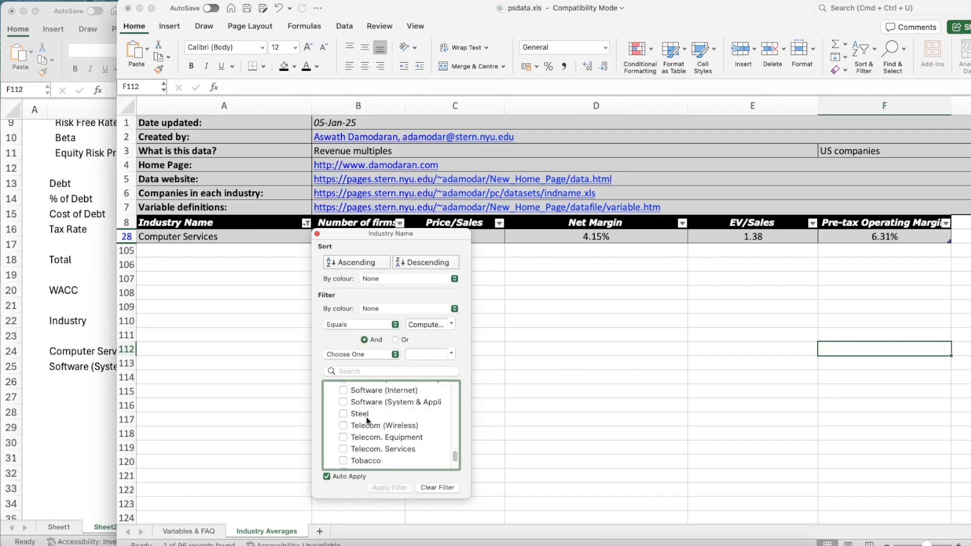
{"action": "left_click", "coordinate": [343, 403]}
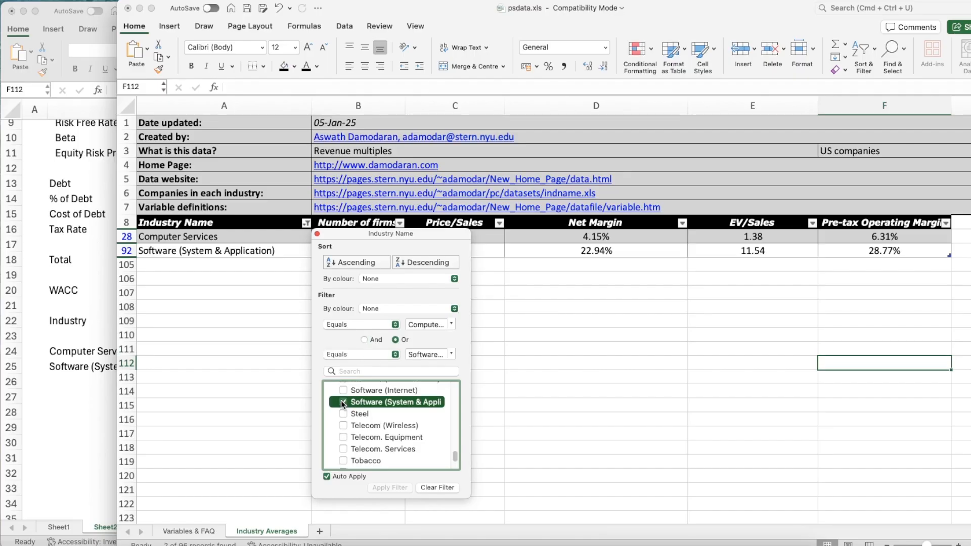
{"action": "left_click", "coordinate": [318, 235]}
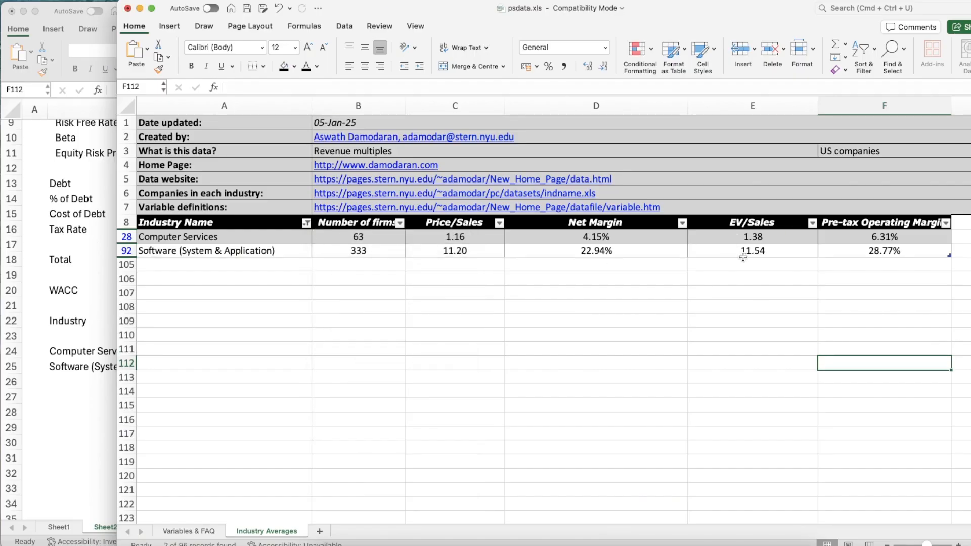
Return to Book17 and enter EV/Sales multiples of 1.38 for Computer Services in E24 and 11.54 for Software (System & Application) in E25
{"action": "left_click", "coordinate": [65, 406]}
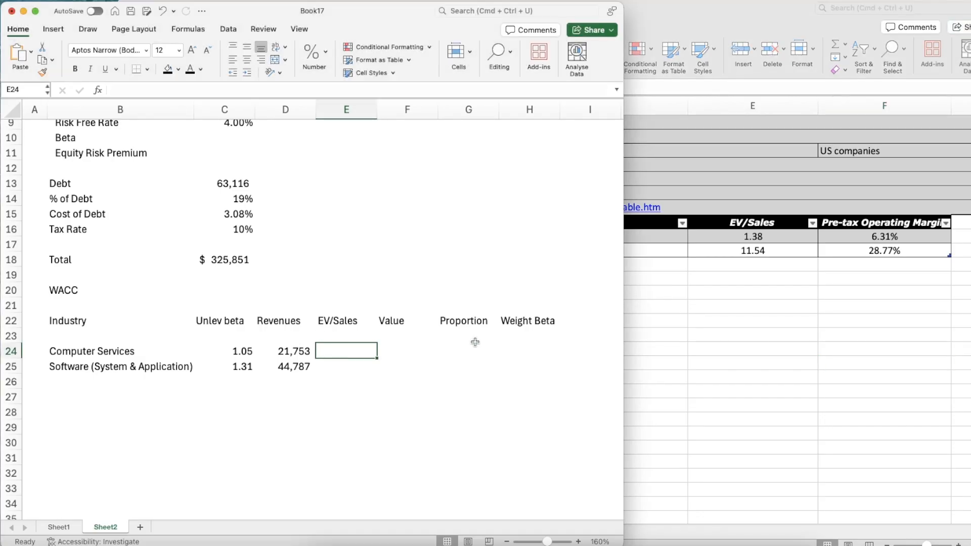
{"action": "type", "text": "1.38"}
{"action": "key", "text": "Return"}
{"action": "type", "text": "11.5"}
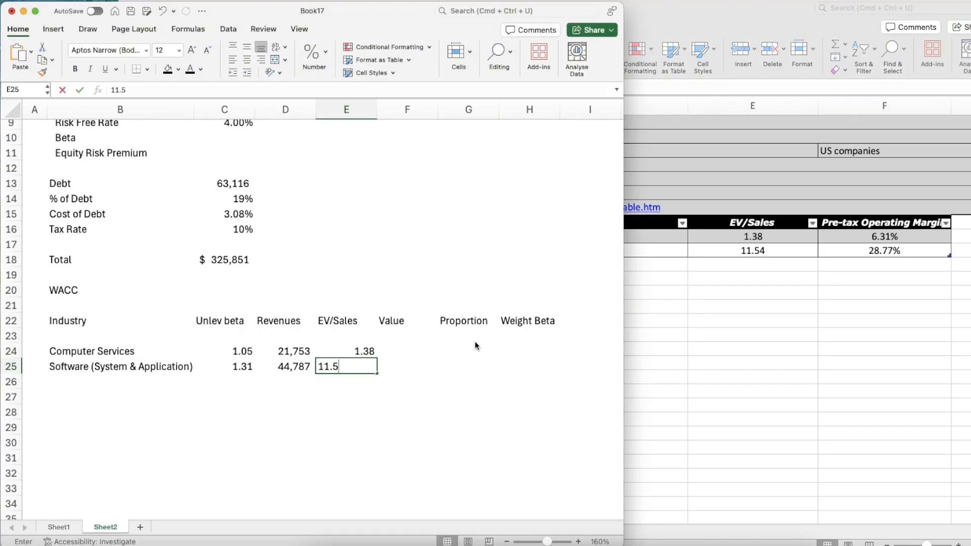
{"action": "type", "text": "4"}
{"action": "key", "text": "Return"}
Calculate the Computer Services value in F24 by multiplying revenues by EV/Sales (=D24*E24)
{"action": "key", "text": "Up"}
{"action": "key", "text": "Up"}
{"action": "key", "text": "Right"}
{"action": "type", "text": "="}
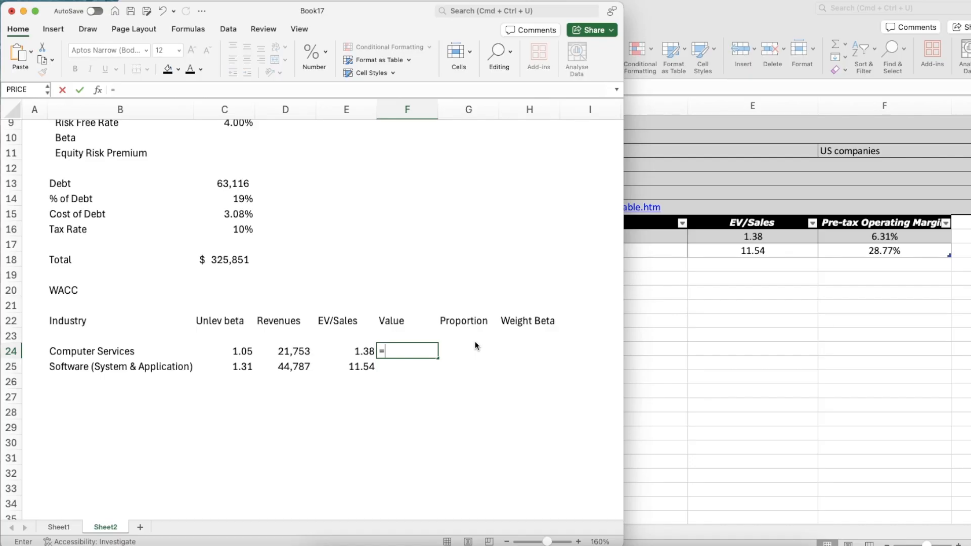
{"action": "key", "text": "Left"}
{"action": "key", "text": "Left"}
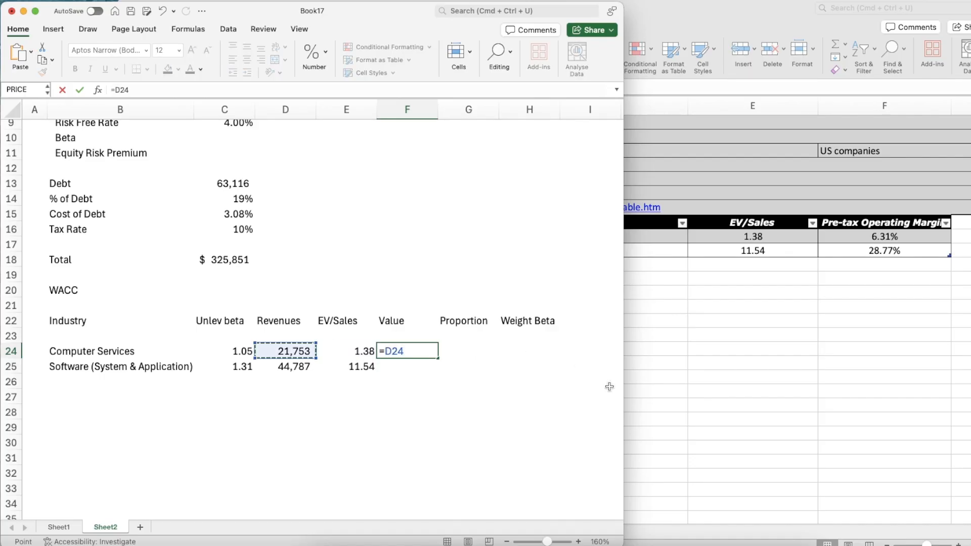
{"action": "type", "text": "*"}
{"action": "key", "text": "Left"}
{"action": "key", "text": "Return"}
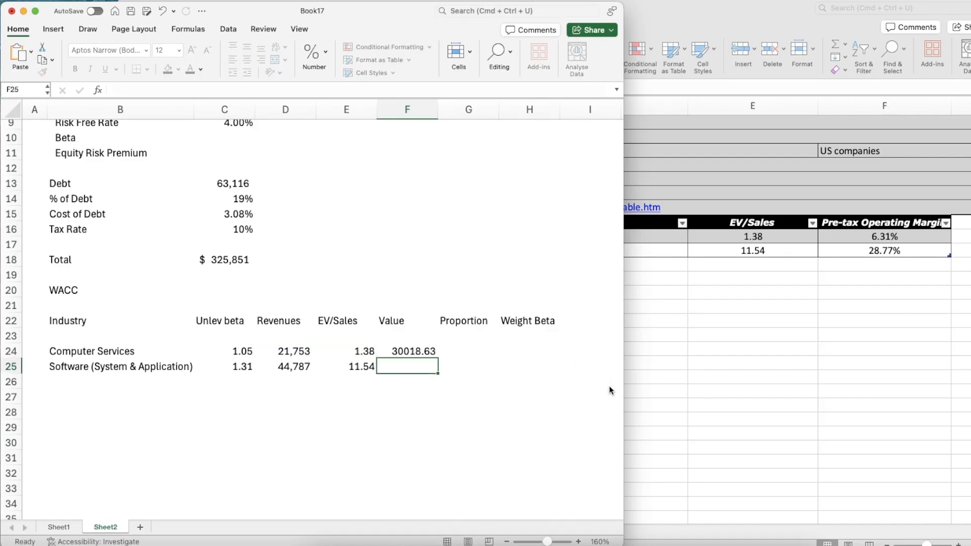
Apply the number format of the Computer Services revenue in D24 to the value in F24
{"action": "key", "text": "Up"}
{"action": "key", "text": "Up"}
{"action": "key", "text": "Left"}
{"action": "key", "text": "Left"}
{"action": "key", "text": "Down"}
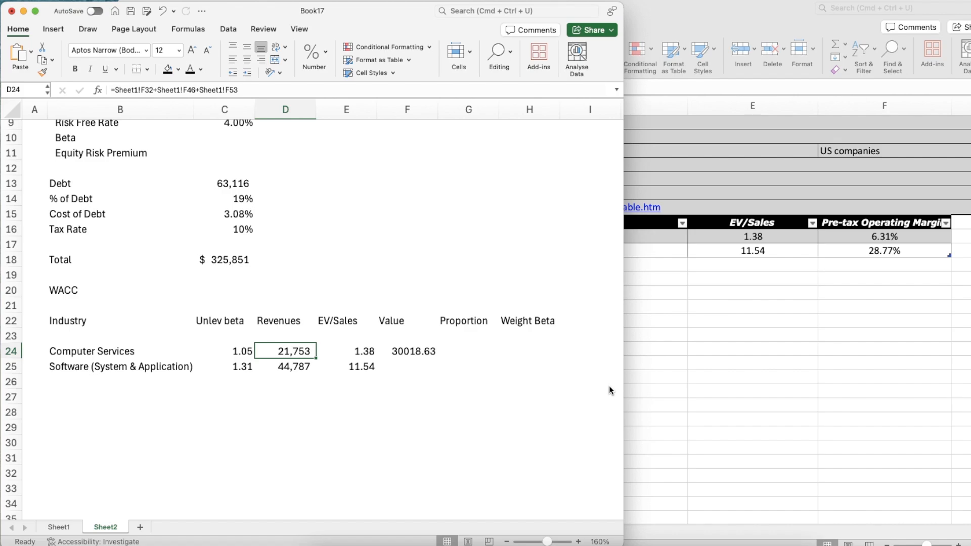
{"action": "key", "text": "super+shift+c"}
{"action": "left_click", "coordinate": [429, 355]}
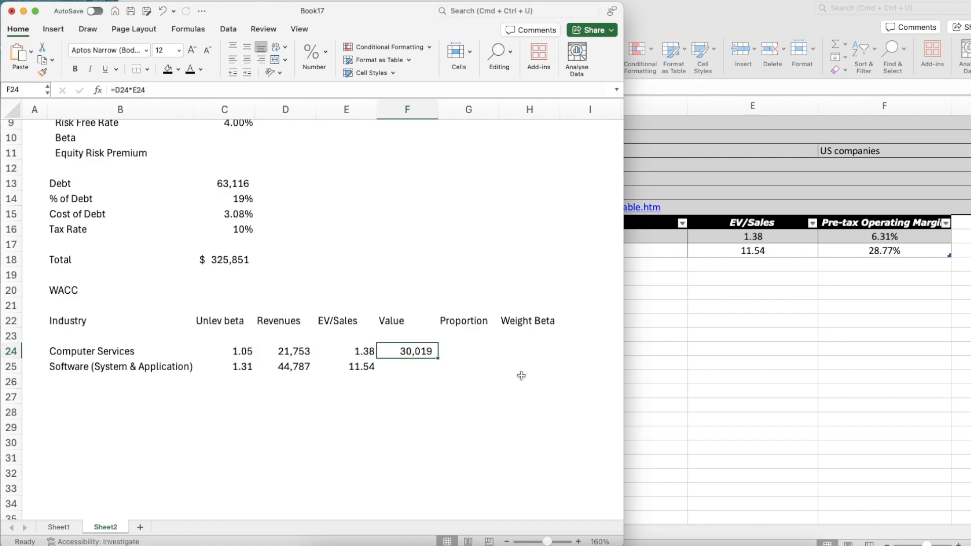
Copy the Computer Services value formula from F24 to the Software (System & Application) row in F25
{"action": "key", "text": "super+c"}
{"action": "key", "text": "Down"}
{"action": "key", "text": "super+v"}
{"action": "key", "text": "Right"}
{"action": "key", "text": "Up"}
{"action": "key", "text": "Left"}
{"action": "key", "text": "Right"}
{"action": "key", "text": "Down"}
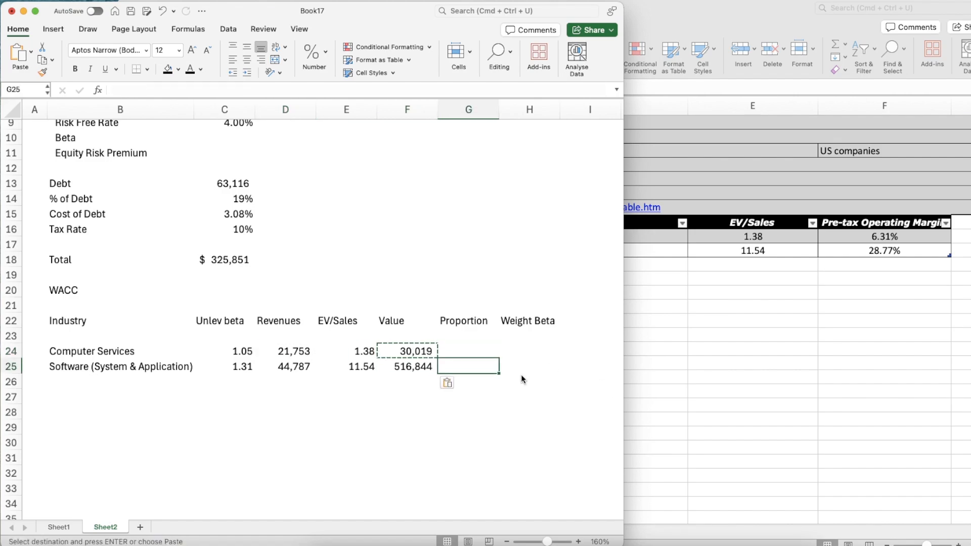
Total the two industry values in F26 with =SUM(F24:F25)
{"action": "key", "text": "Down"}
{"action": "key", "text": "Left"}
{"action": "type", "text": "=sum"}
{"action": "key", "text": "Tab"}
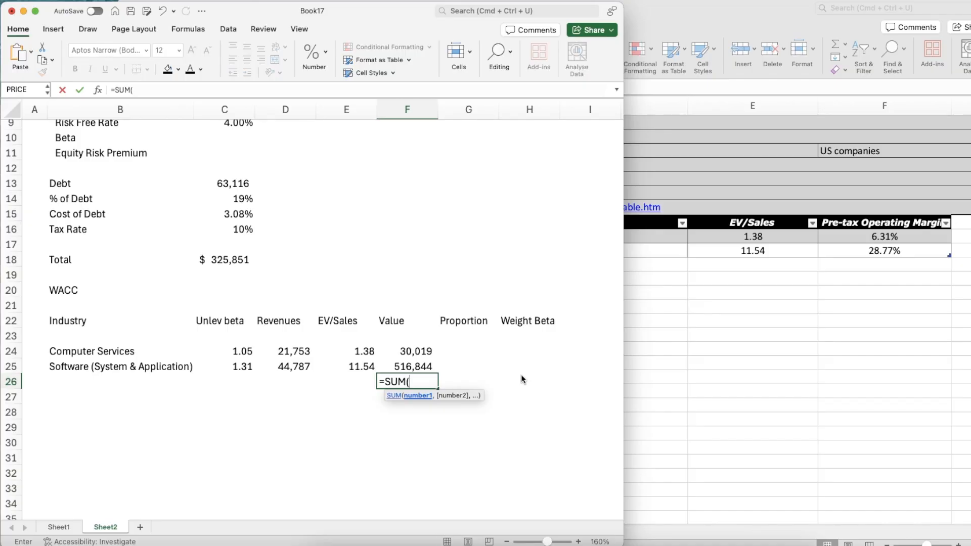
{"action": "key", "text": "Up"}
{"action": "key", "text": "shift+Up"}
{"action": "key", "text": "Return"}
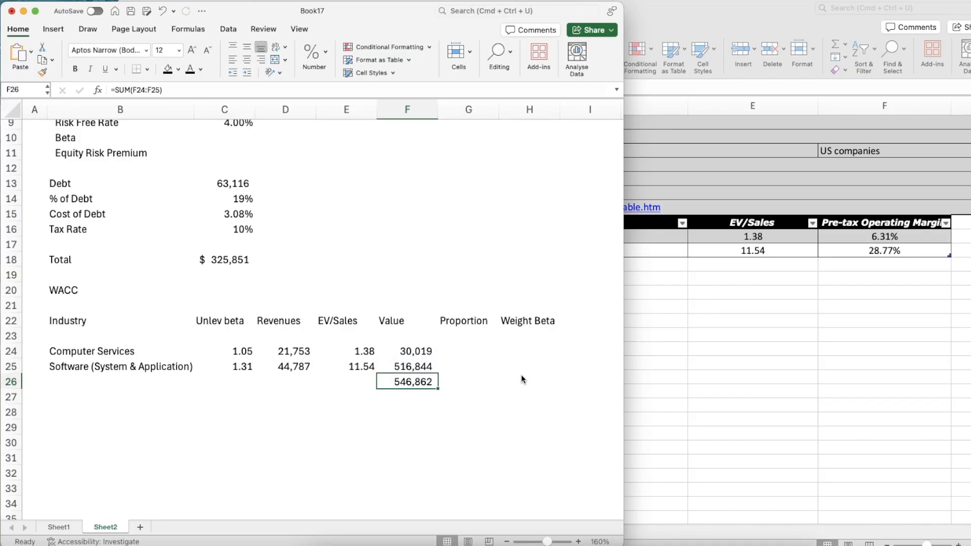
Review the two industry values and their total in F24 through F26
{"action": "key", "text": "Up"}
{"action": "key", "text": "Up"}
{"action": "key", "text": "Down"}
{"action": "key", "text": "Down"}
{"action": "key", "text": "Up"}
{"action": "key", "text": "Up"}
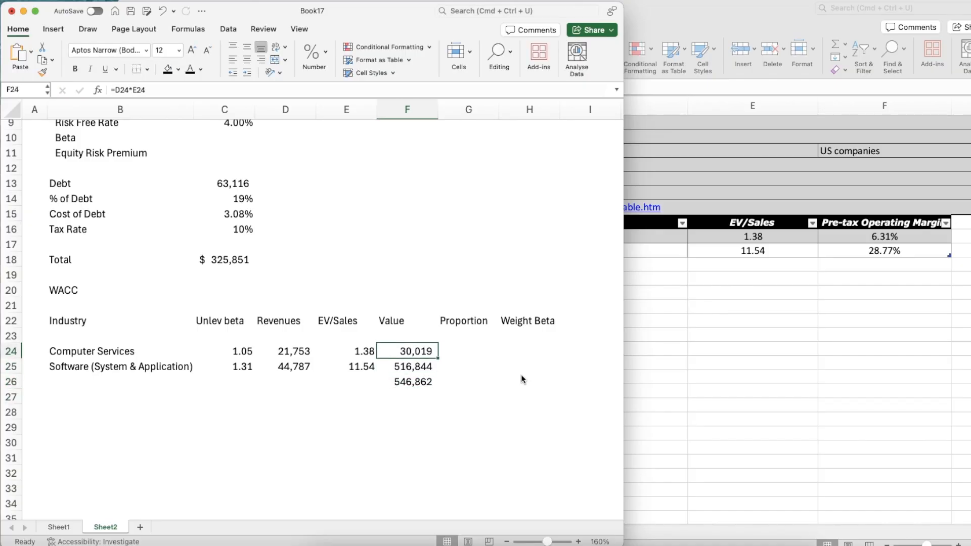
{"action": "key", "text": "Down"}
{"action": "key", "text": "Down"}
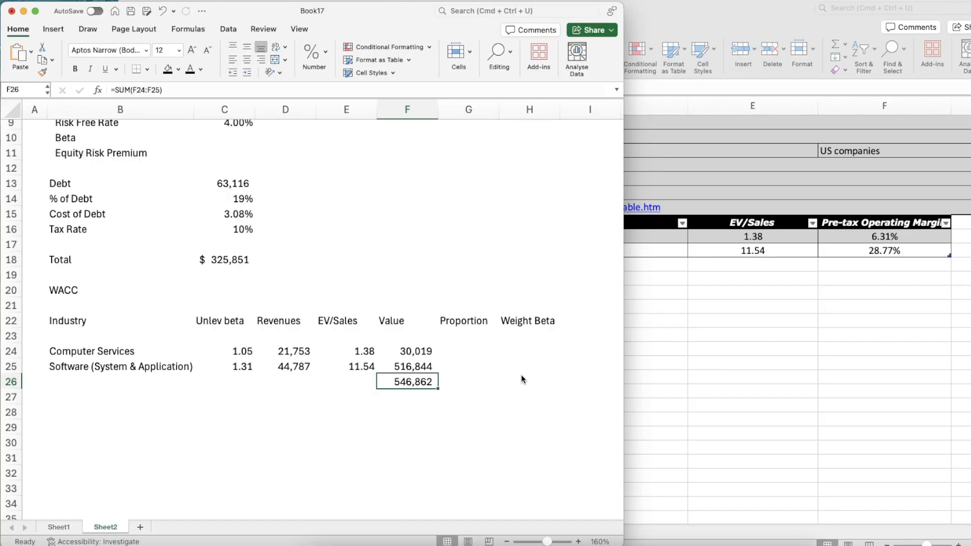
Calculate the Computer Services proportion in G24 as its value divided by the locked total (=F24/$F$26)
{"action": "key", "text": "Right"}
{"action": "key", "text": "Up"}
{"action": "key", "text": "Up"}
{"action": "type", "text": "="}
{"action": "key", "text": "Left"}
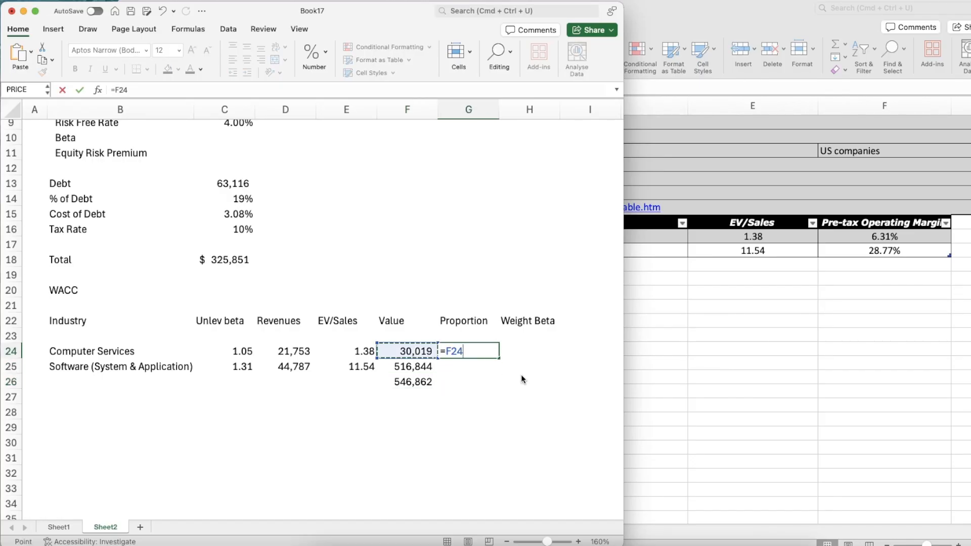
{"action": "type", "text": "/"}
{"action": "key", "text": "Down"}
{"action": "key", "text": "Down"}
{"action": "key", "text": "Left"}
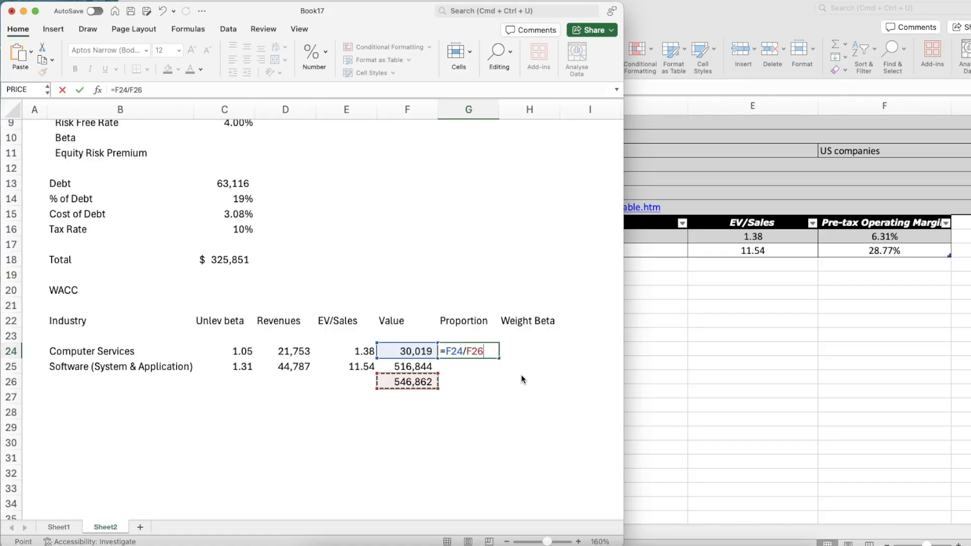
{"action": "left_click", "coordinate": [468, 351]}
{"action": "type", "text": "$"}
{"action": "key", "text": "Right"}
{"action": "type", "text": "$"}
{"action": "key", "text": "Return"}
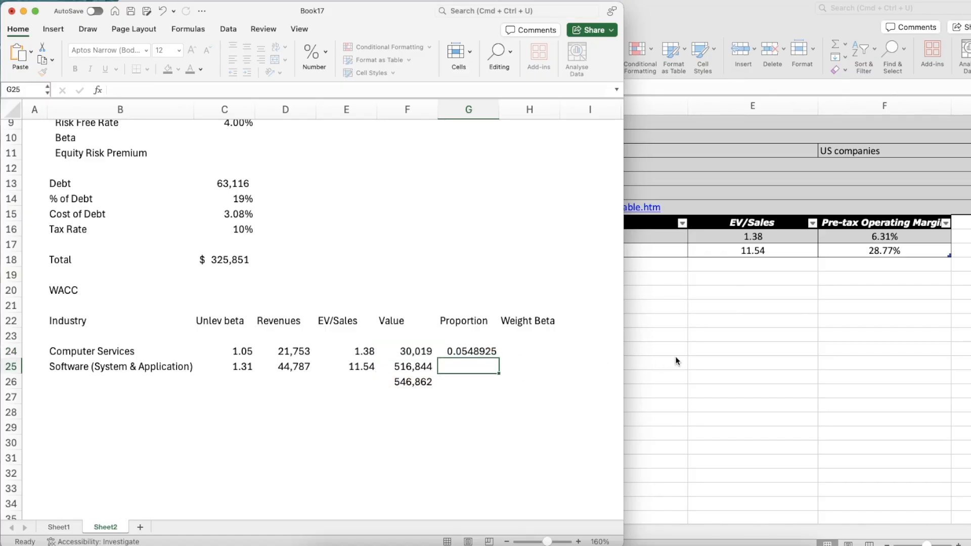
Format the Computer Services proportion in G24 as a percentage with two decimals
{"action": "key", "text": "Up"}
{"action": "key", "text": "Left"}
{"action": "key", "text": "Left"}
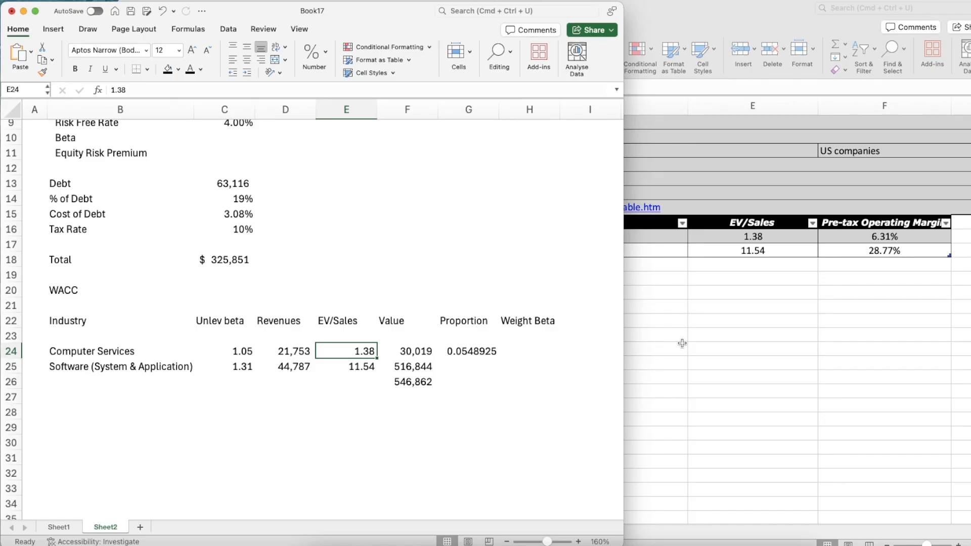
{"action": "left_click", "coordinate": [450, 353]}
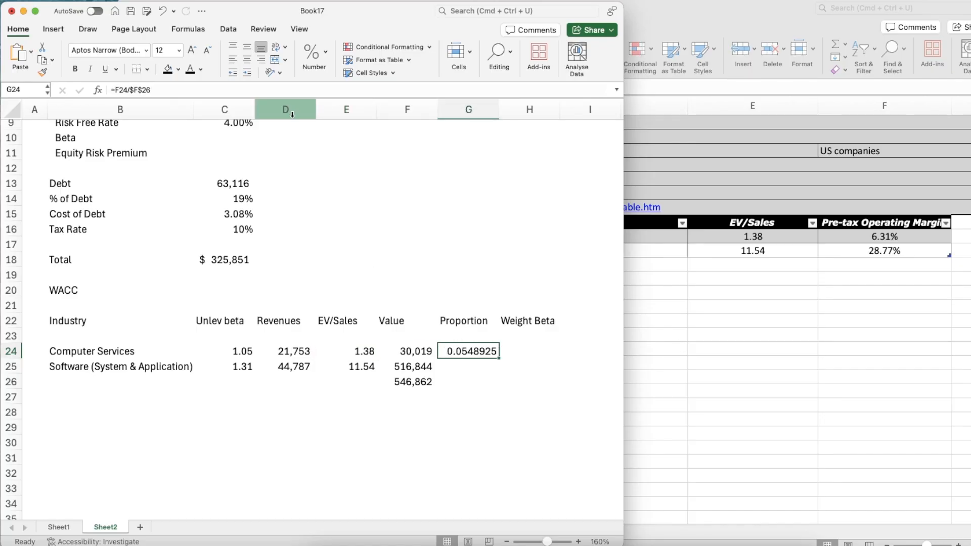
{"action": "left_click", "coordinate": [312, 56]}
{"action": "left_click", "coordinate": [299, 107]}
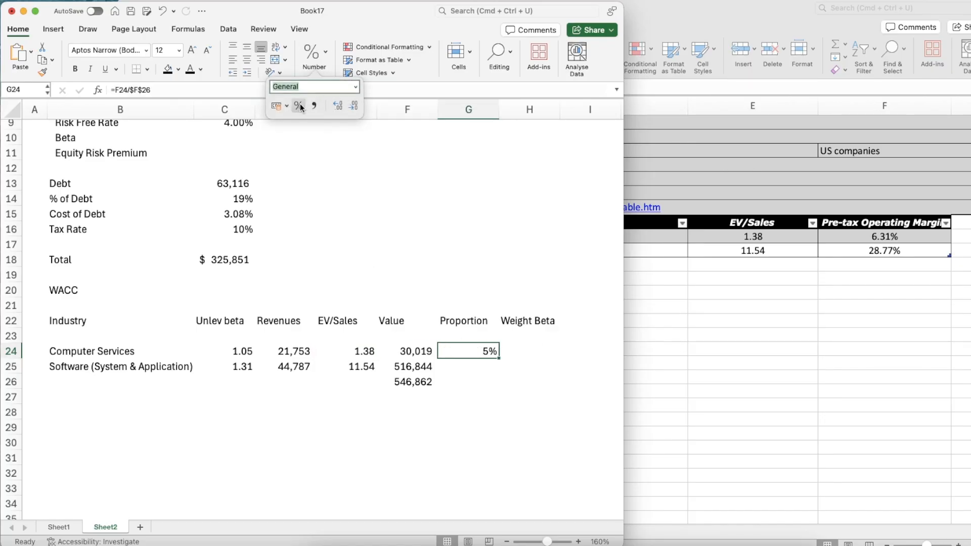
{"action": "left_click", "coordinate": [337, 106]}
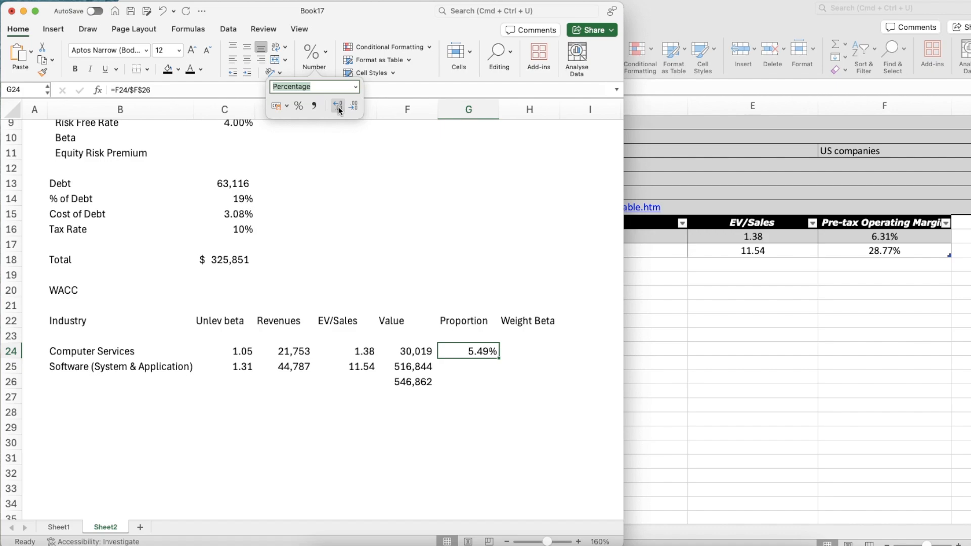
{"action": "left_click", "coordinate": [337, 106]}
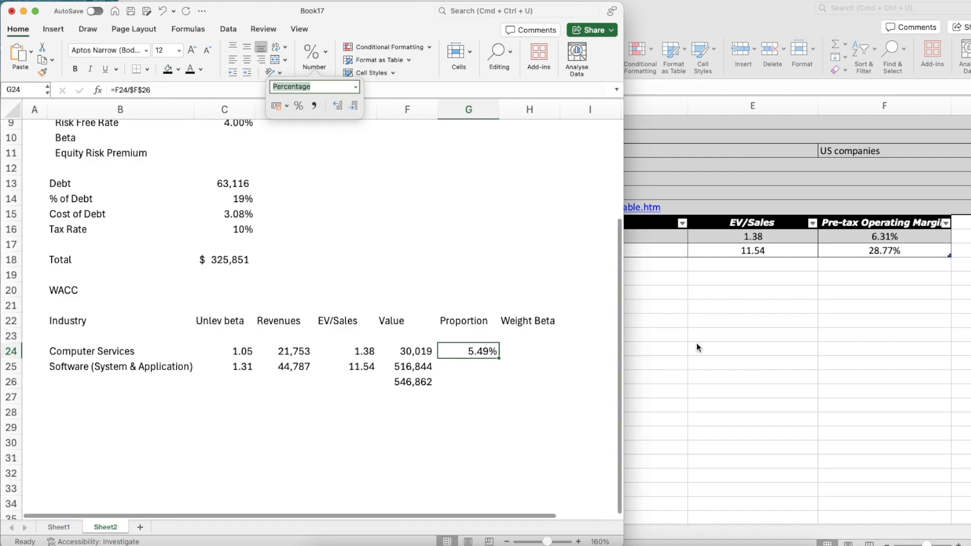
Copy the proportion formula from G24 to the Software (System & Application) row in G25
{"action": "left_click", "coordinate": [435, 382]}
{"action": "left_click", "coordinate": [485, 362]}
{"action": "key", "text": "Up"}
{"action": "key", "text": "super+c"}
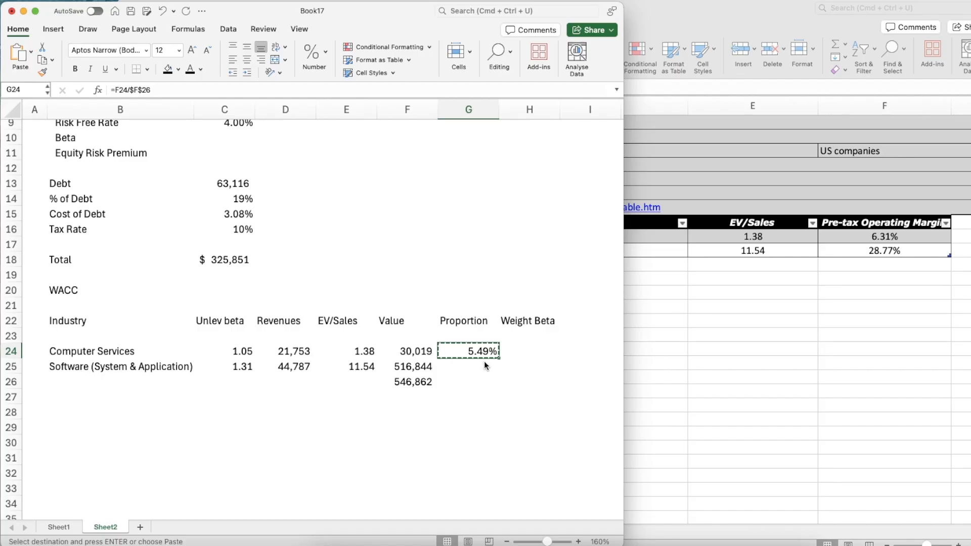
{"action": "left_click", "coordinate": [484, 362]}
{"action": "key", "text": "super+v"}
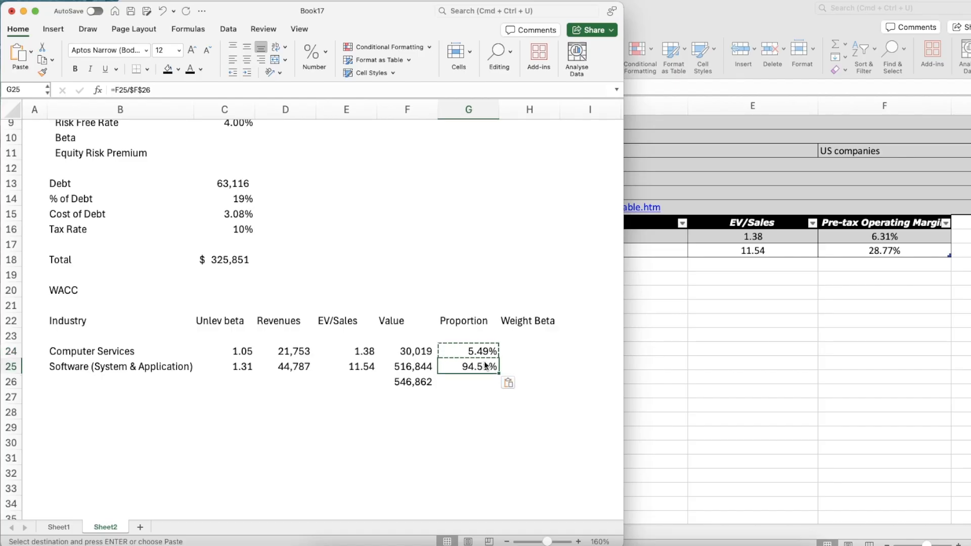
Calculate the Computer Services weighted beta in H24 as proportion times unlevered beta (=G24*C24)
{"action": "key", "text": "Right"}
{"action": "key", "text": "Up"}
{"action": "type", "text": "="}
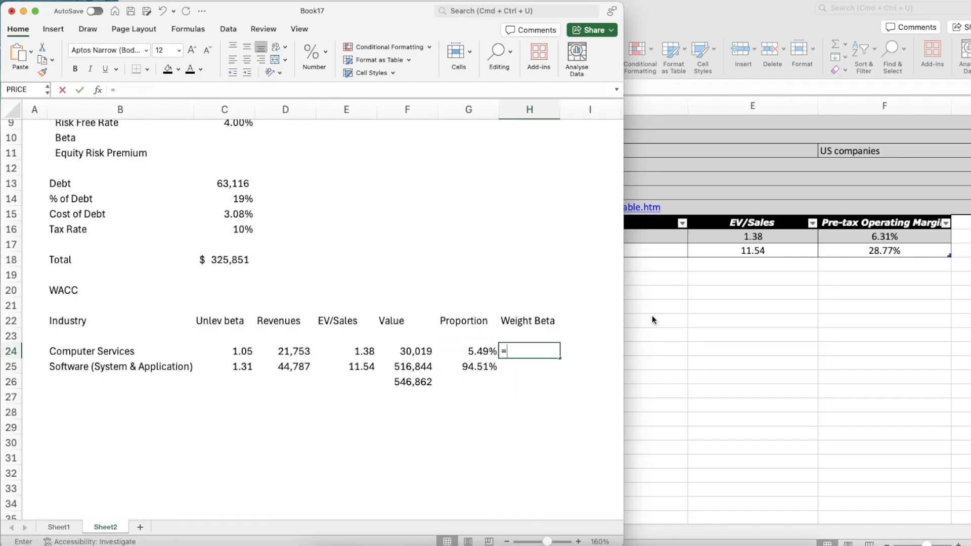
{"action": "key", "text": "Left"}
{"action": "type", "text": "*"}
{"action": "key", "text": "Left"}
{"action": "key", "text": "Left"}
{"action": "key", "text": "Left"}
{"action": "key", "text": "Left"}
{"action": "key", "text": "Left"}
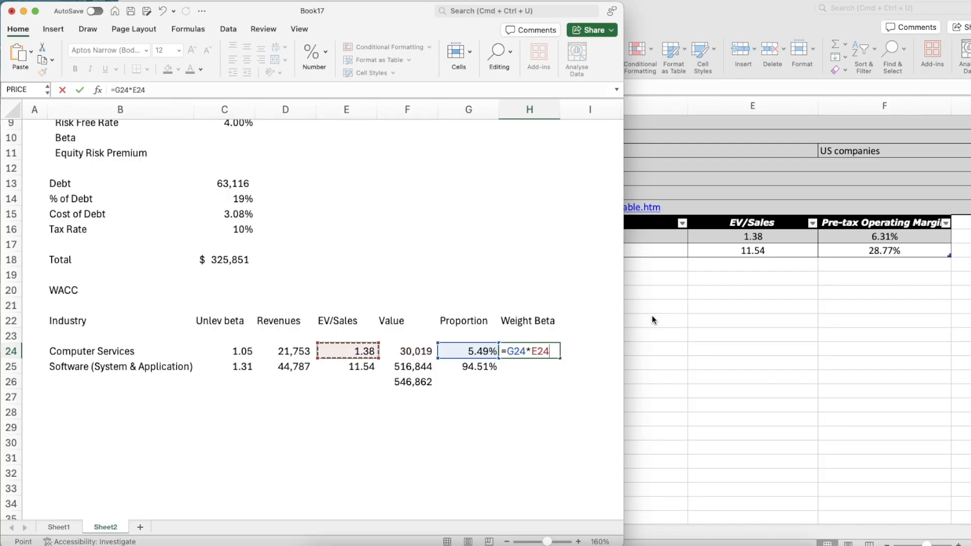
{"action": "key", "text": "Return"}
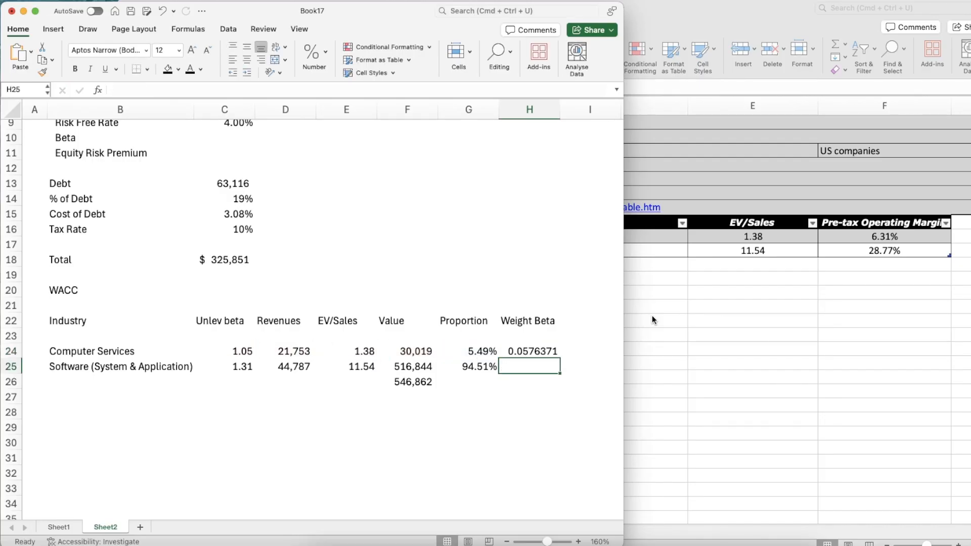
Copy the weighted beta formula from H24 to the Software (System & Application) row in H25
{"action": "key", "text": "Up"}
{"action": "key", "text": "Left"}
{"action": "key", "text": "Left"}
{"action": "key", "text": "Left"}
{"action": "key", "text": "Left"}
{"action": "key", "text": "Left"}
{"action": "key", "text": "Right"}
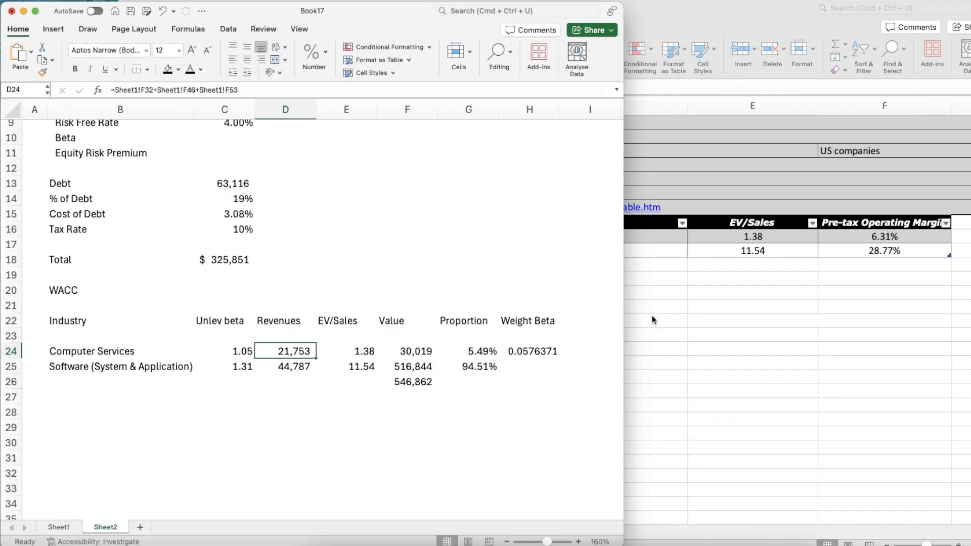
{"action": "key", "text": "Right"}
{"action": "key", "text": "Right"}
{"action": "key", "text": "Right"}
{"action": "key", "text": "Right"}
{"action": "key", "text": "super+c"}
{"action": "key", "text": "Down"}
{"action": "key", "text": "super+v"}
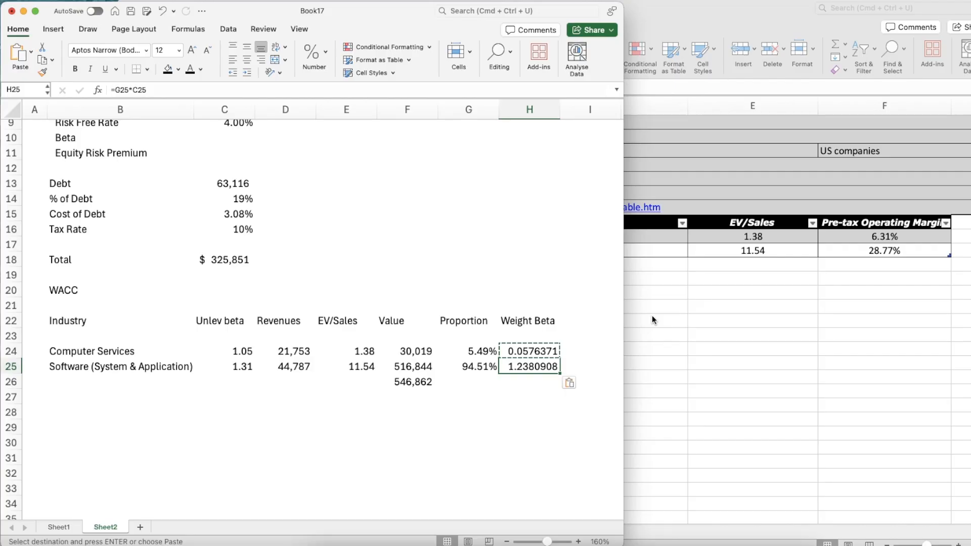
Format the weighted betas in H24:H25 with the Number format
{"action": "key", "text": "shift+Up"}
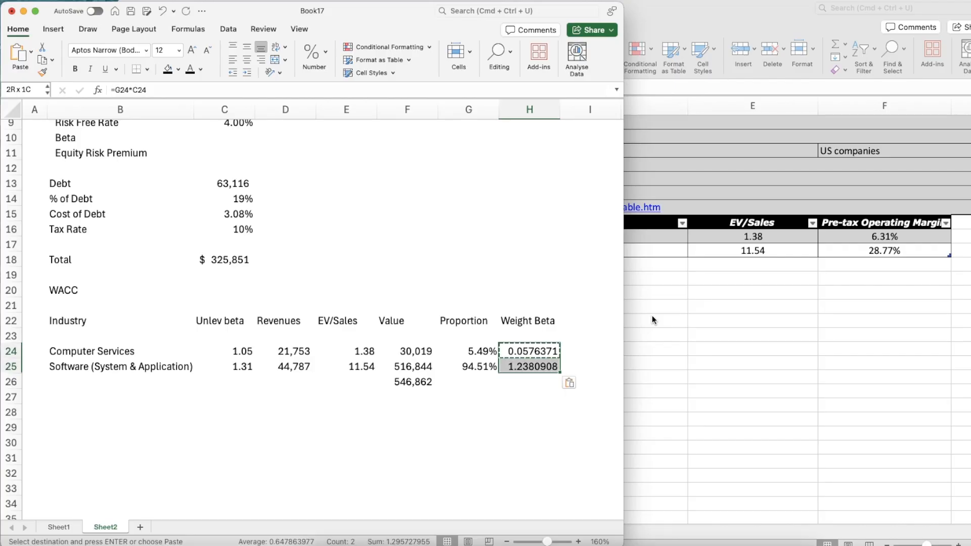
{"action": "left_click", "coordinate": [323, 54]}
{"action": "left_click", "coordinate": [356, 87]}
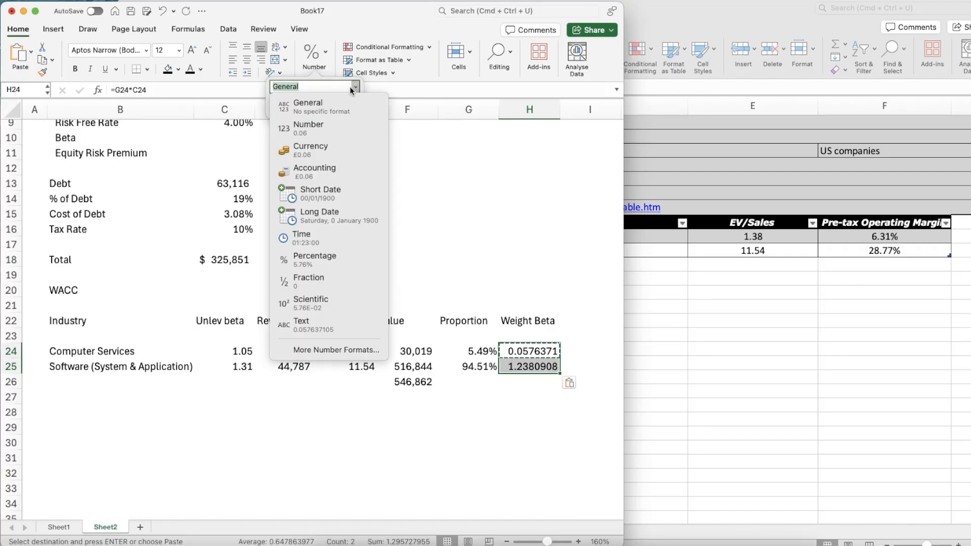
{"action": "left_click", "coordinate": [314, 130]}
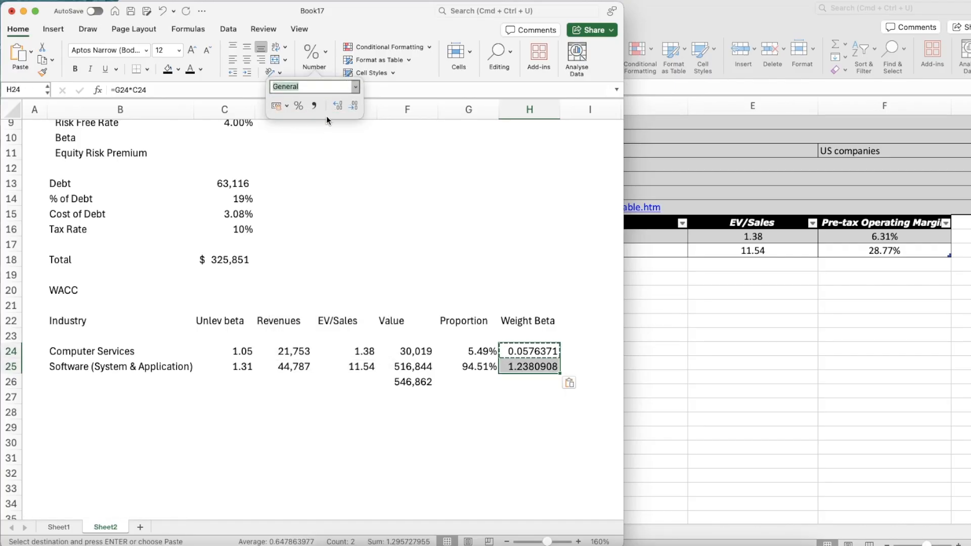
Total the weighted betas in H26 with =SUM(H24:H25)
{"action": "left_click", "coordinate": [559, 429]}
{"action": "key", "text": "Up"}
{"action": "key", "text": "Up"}
{"action": "key", "text": "Up"}
{"action": "type", "text": "=SUM("}
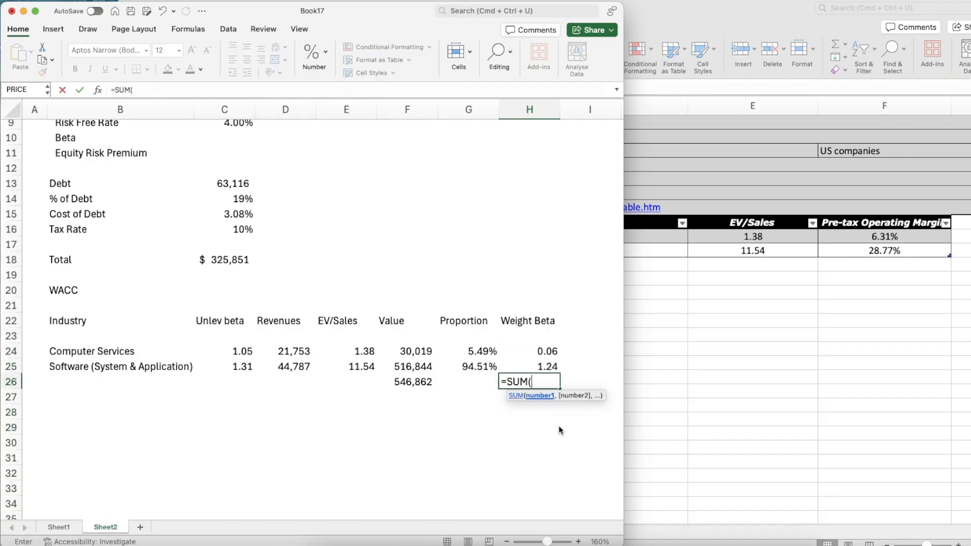
{"action": "key", "text": "Up"}
{"action": "key", "text": "shift+Up"}
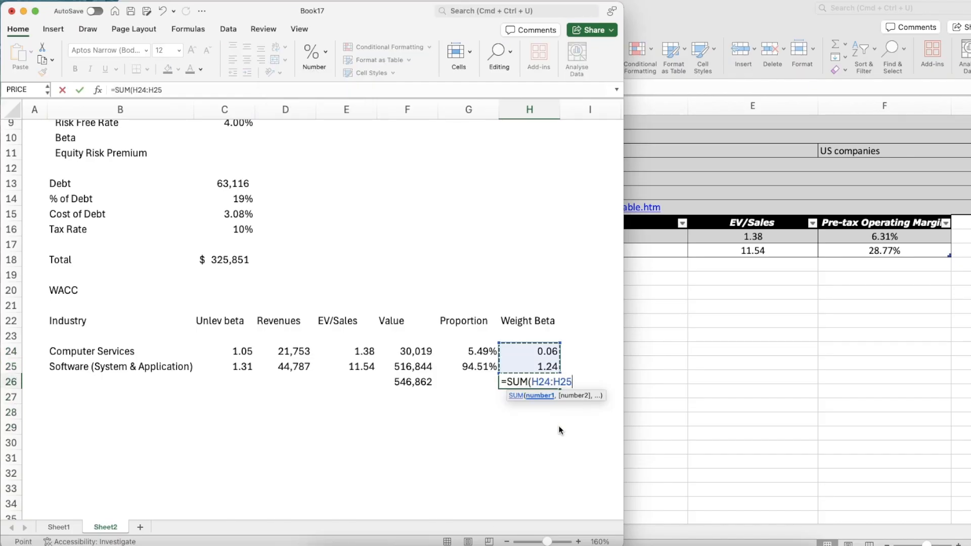
{"action": "key", "text": "Return"}
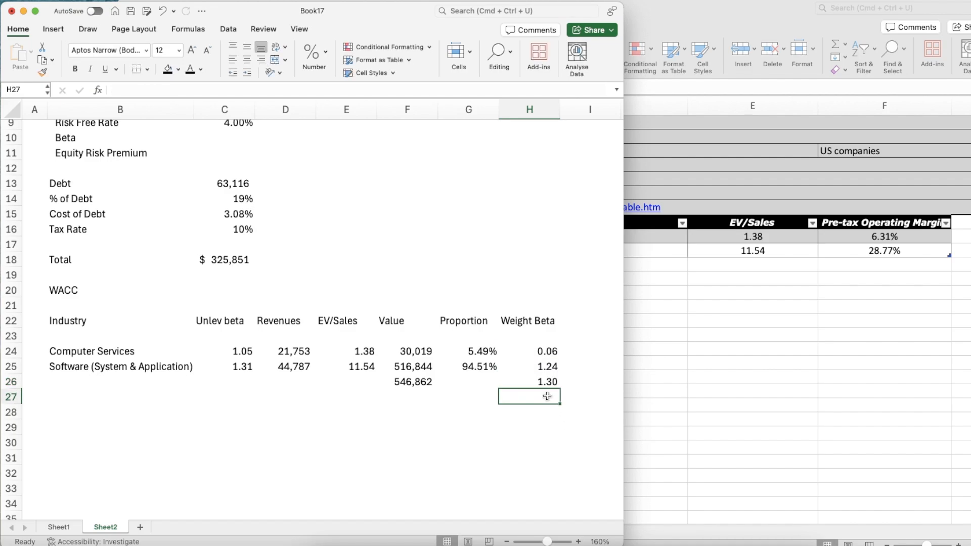
Try to fill the Beta cell C10 with a reference to the total weighted beta
{"action": "scroll", "coordinate": [547, 396], "scroll_direction": "up", "scroll_amount": 5}
{"action": "left_click", "coordinate": [238, 275]}
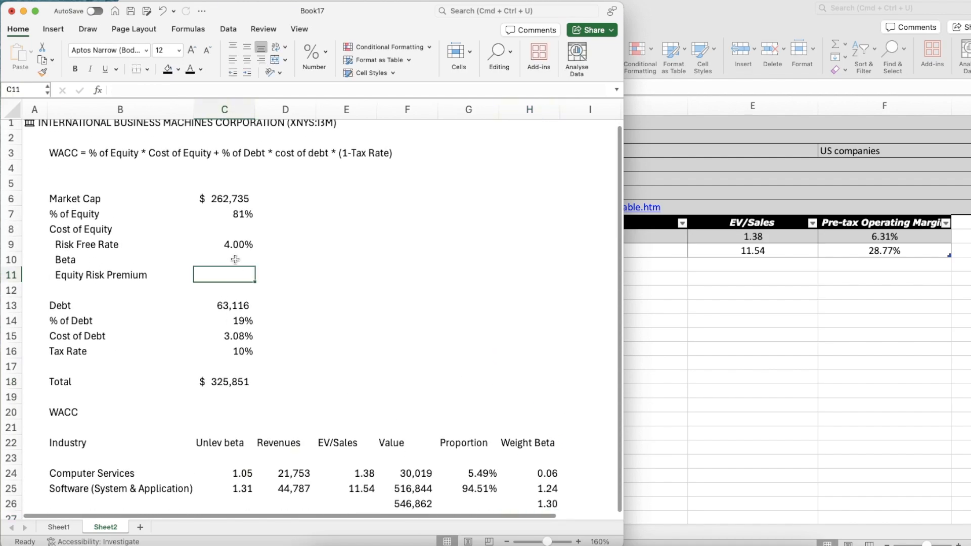
{"action": "left_click", "coordinate": [236, 260]}
{"action": "type", "text": "=H"}
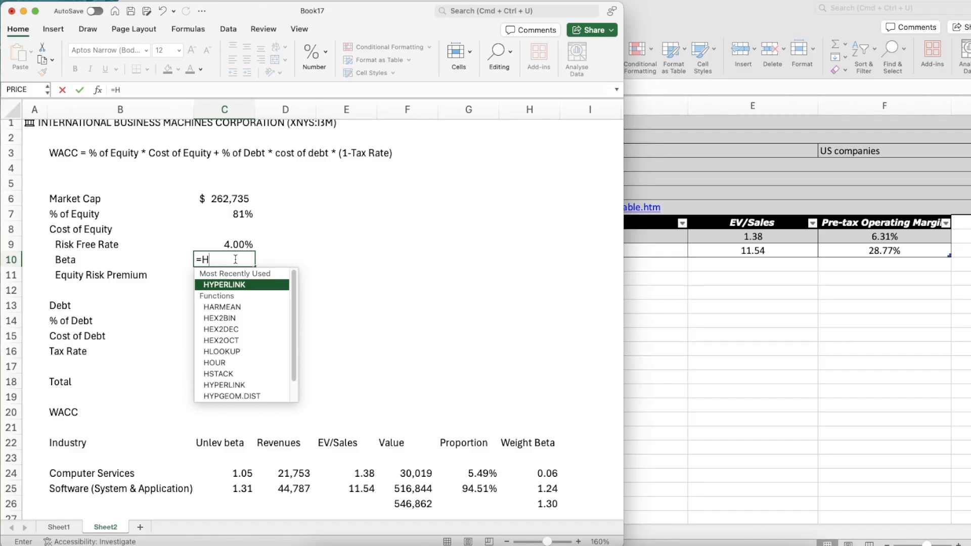
{"action": "type", "text": "16"}
{"action": "key", "text": "Return"}
{"action": "left_click", "coordinate": [235, 260]}
{"action": "double_click", "coordinate": [235, 259]}
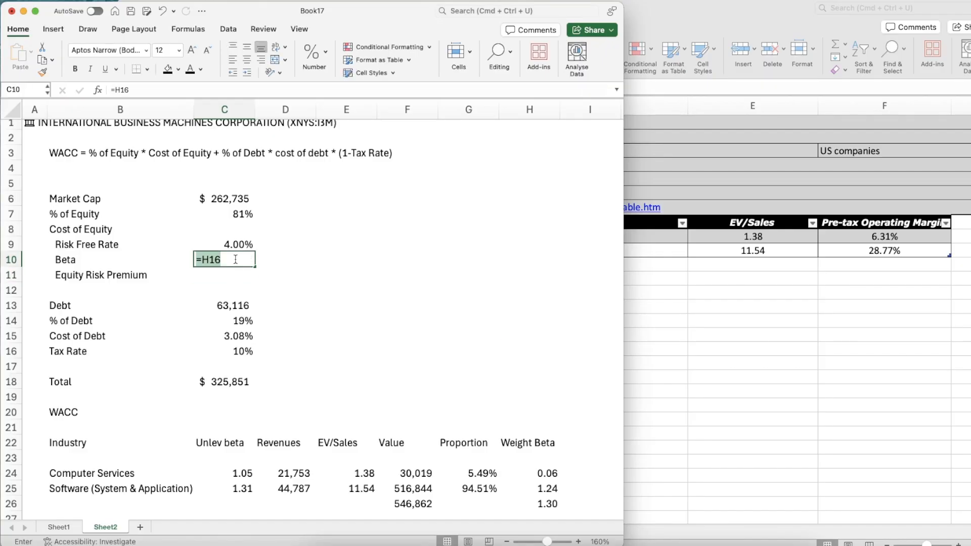
{"action": "type", "text": "H26"}
{"action": "key", "text": "Return"}
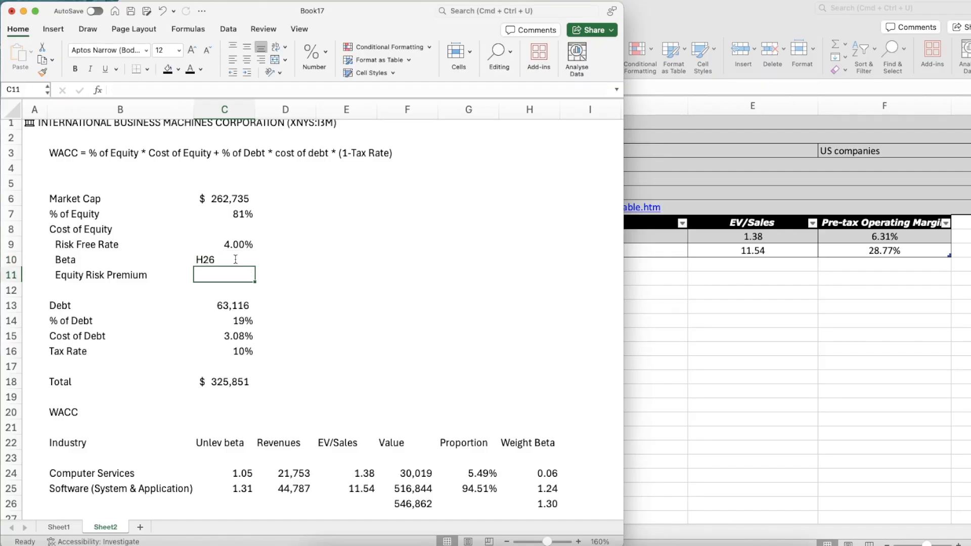
Link the Beta cell C10 to the total weighted beta with =H26
{"action": "key", "text": "Up"}
{"action": "key", "text": "Up"}
{"action": "key", "text": "Down"}
{"action": "type", "text": "=h2"}
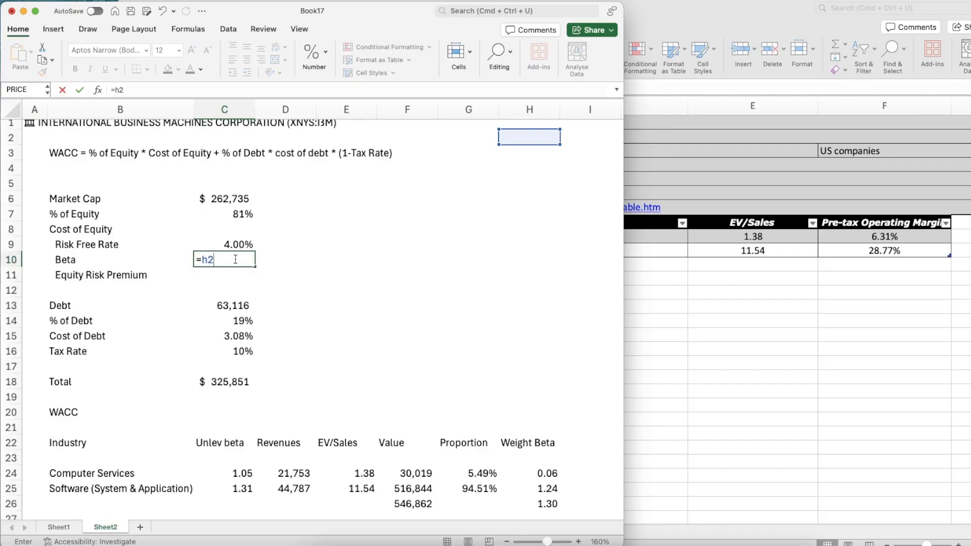
{"action": "type", "text": "6"}
{"action": "key", "text": "Return"}
Switch to IBM's quarterly filing and find the Revenue by Geography table for the nine months ended September 30
{"action": "scroll", "coordinate": [485, 381], "scroll_direction": "down", "scroll_amount": 5}
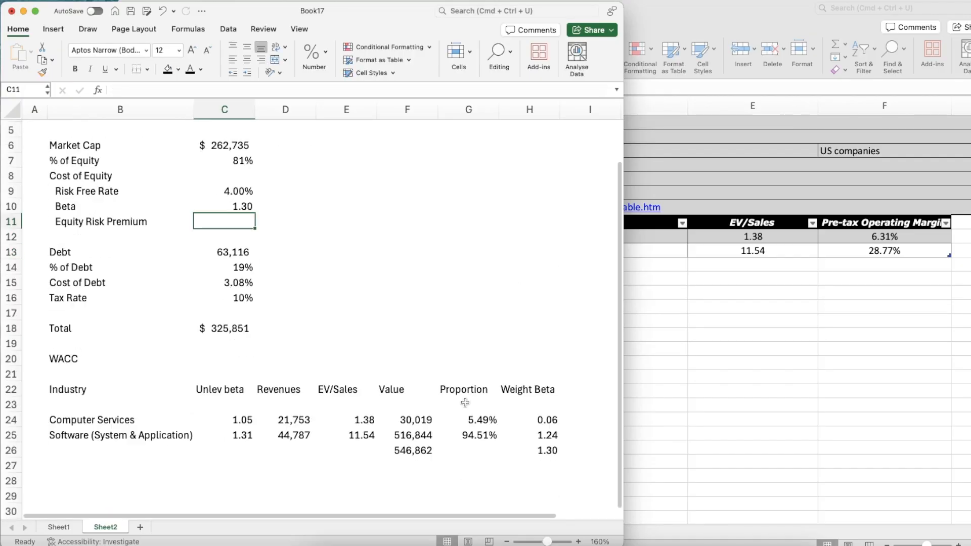
{"action": "key", "text": "super+Tab"}
{"action": "key", "text": "ctrl+Tab"}
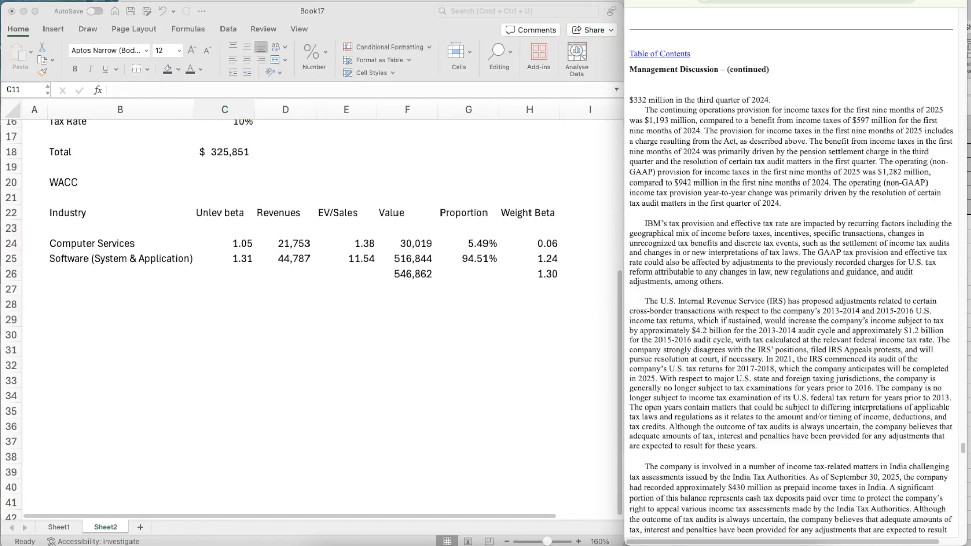
{"action": "scroll", "coordinate": [830, 166], "scroll_direction": "up", "scroll_amount": 15}
{"action": "scroll", "coordinate": [829, 166], "scroll_direction": "up", "scroll_amount": 10}
{"action": "scroll", "coordinate": [829, 165], "scroll_direction": "down", "scroll_amount": 4}
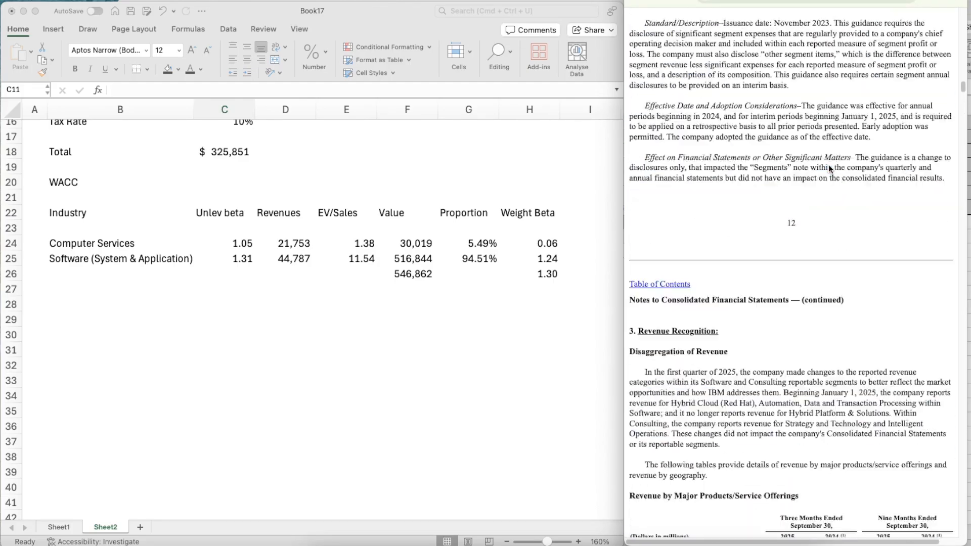
{"action": "scroll", "coordinate": [829, 168], "scroll_direction": "down", "scroll_amount": 10}
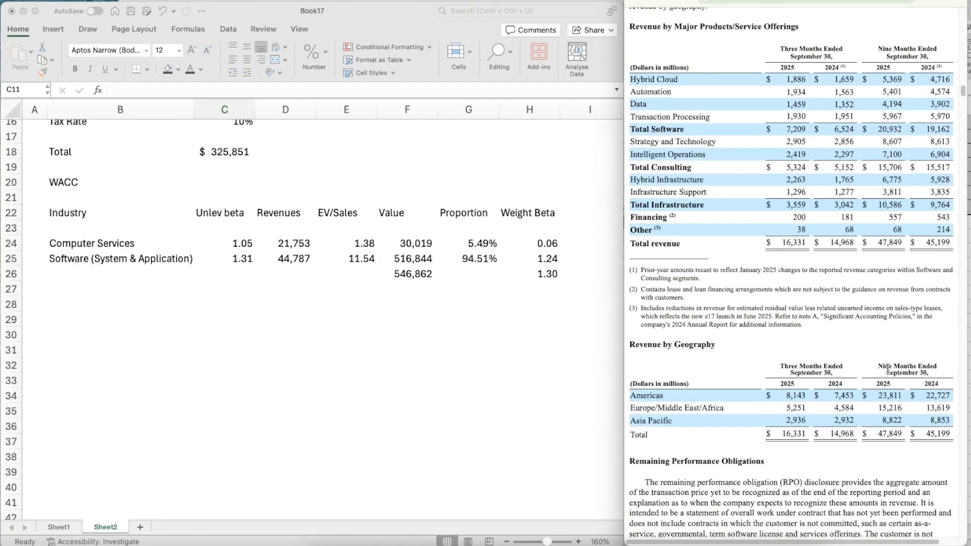
{"action": "scroll", "coordinate": [888, 368], "scroll_direction": "down", "scroll_amount": 1}
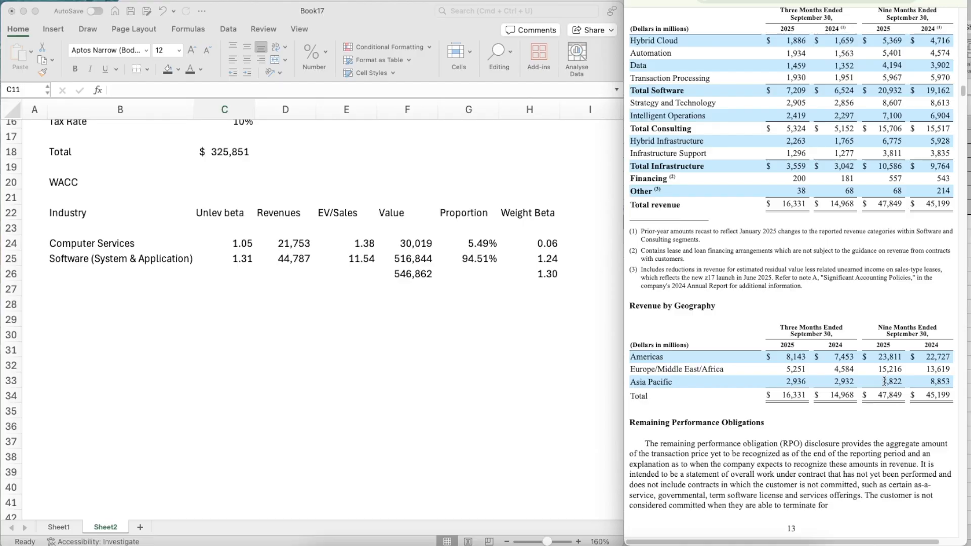
Start a second table below the industry table with the header Region in B28
{"action": "left_click", "coordinate": [126, 330]}
{"action": "left_click", "coordinate": [84, 309]}
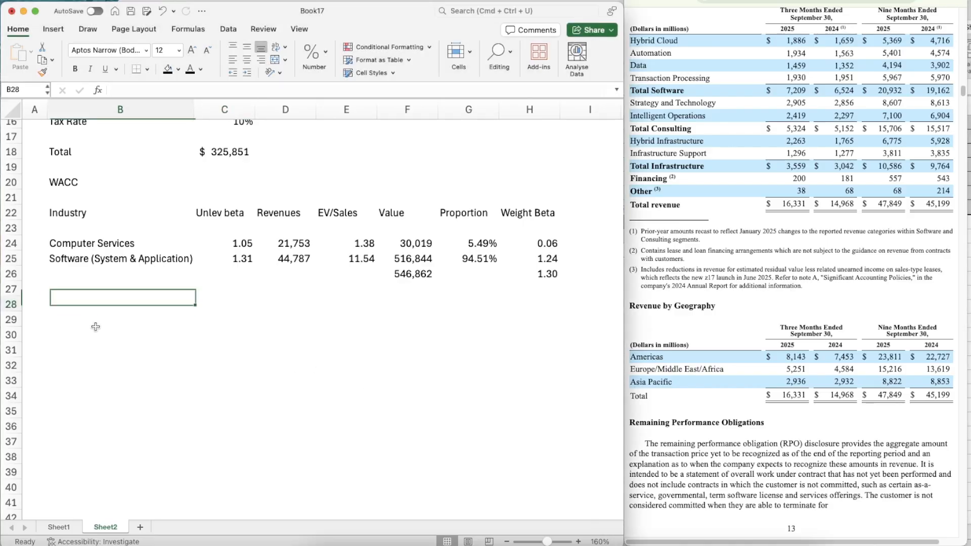
{"action": "scroll", "coordinate": [227, 349], "scroll_direction": "up", "scroll_amount": 1}
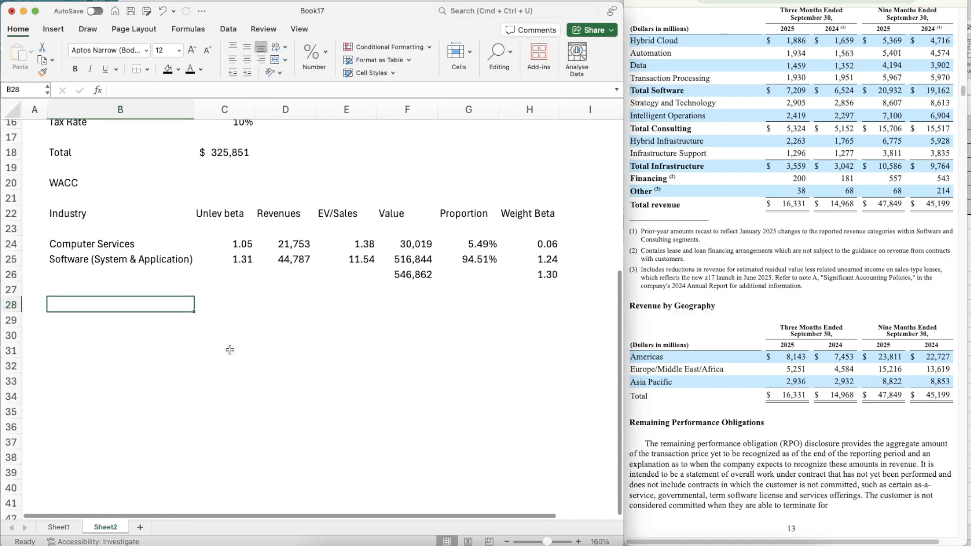
{"action": "type", "text": "Country"}
{"action": "key", "text": "BackSpace"}
{"action": "key", "text": "BackSpace"}
{"action": "key", "text": "BackSpace"}
{"action": "key", "text": "BackSpace"}
{"action": "key", "text": "BackSpace"}
{"action": "key", "text": "BackSpace"}
{"action": "key", "text": "BackSpace"}
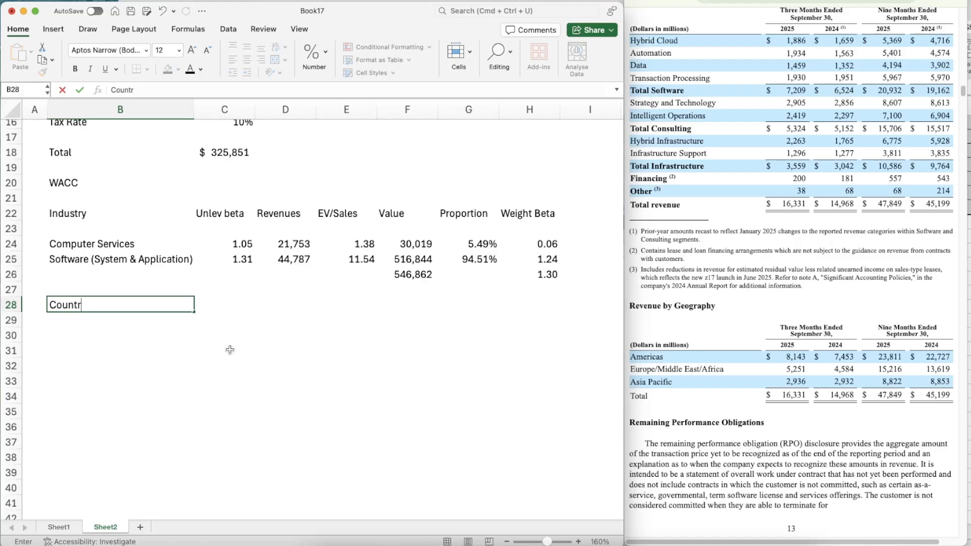
{"action": "type", "text": "Region"}
{"action": "key", "text": "Tab"}
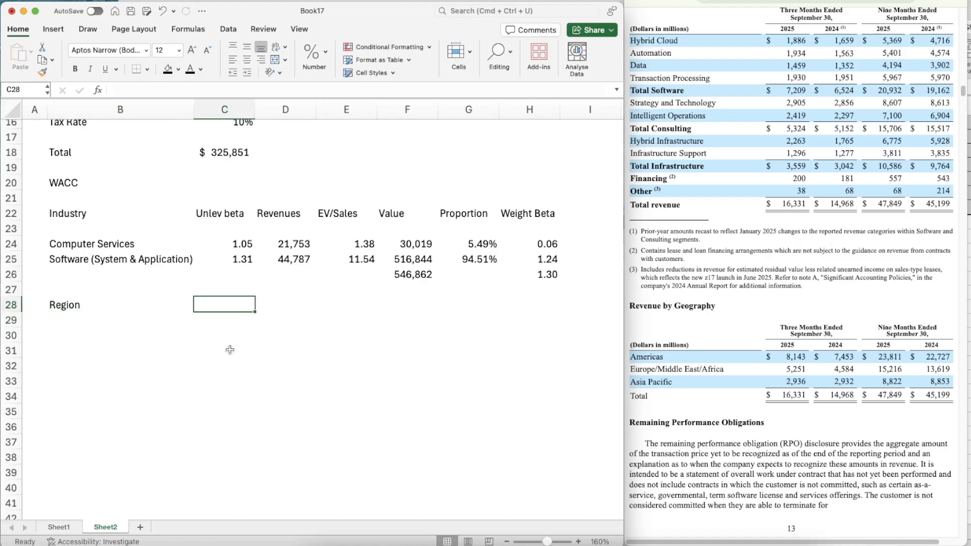
Add the column headers Revenues in C28 and ERP in D28
{"action": "type", "text": "Revenue"}
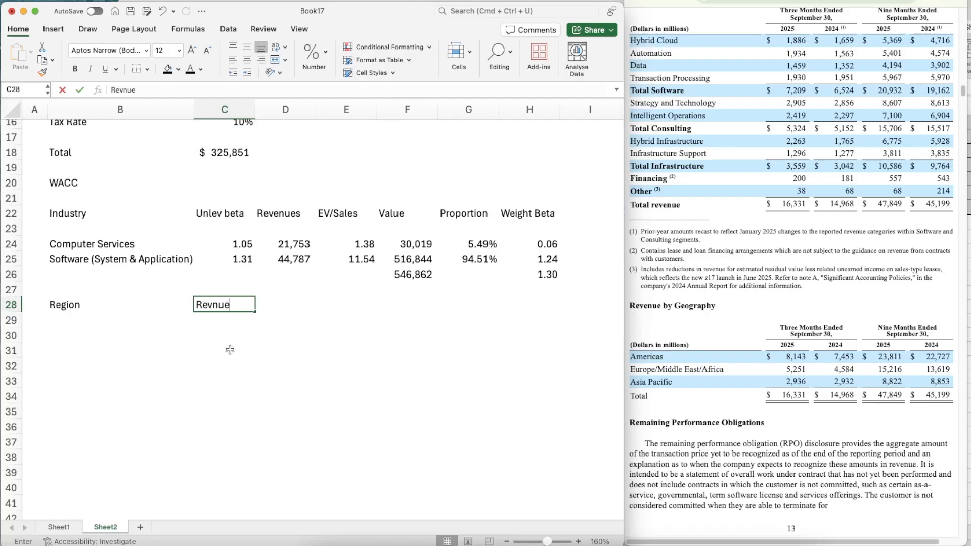
{"action": "key", "text": "BackSpace"}
{"action": "key", "text": "BackSpace"}
{"action": "key", "text": "BackSpace"}
{"action": "type", "text": "enues"}
{"action": "key", "text": "Return"}
{"action": "key", "text": "Up"}
{"action": "key", "text": "Right"}
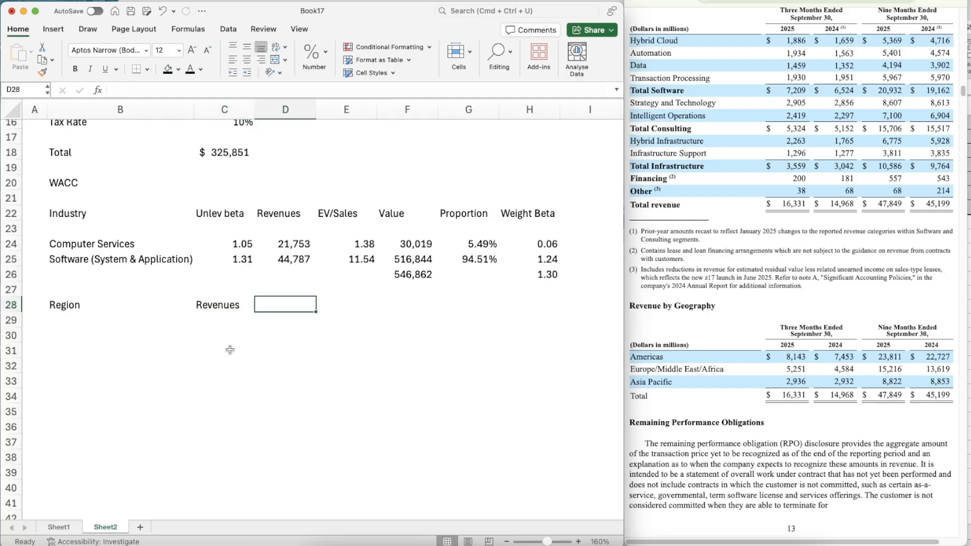
{"action": "type", "text": "ERP"}
{"action": "key", "text": "Return"}
{"action": "key", "text": "Up"}
{"action": "key", "text": "Right"}
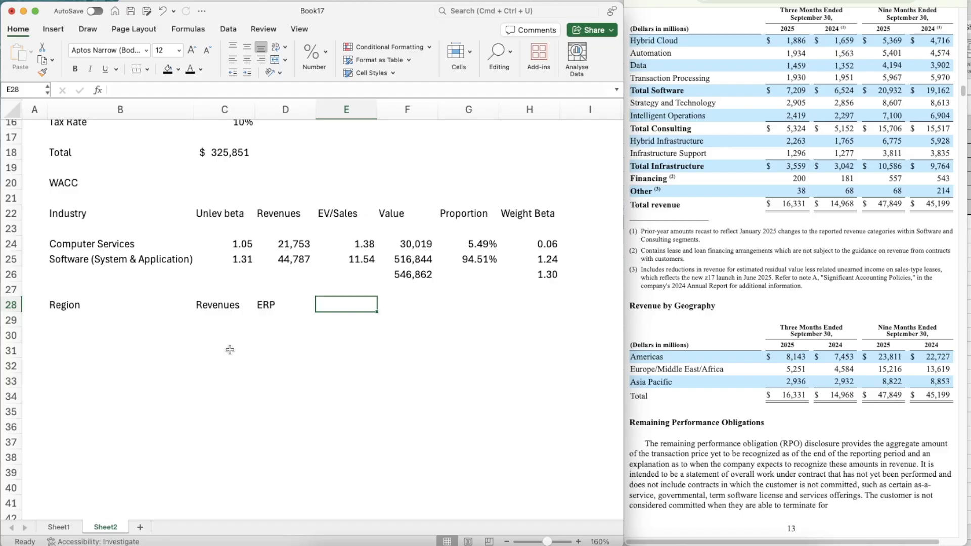
Add the column headers Weight in E28 and Weight ERP in F28
{"action": "type", "text": "Weight"}
{"action": "key", "text": "Tab"}
{"action": "type", "text": "We"}
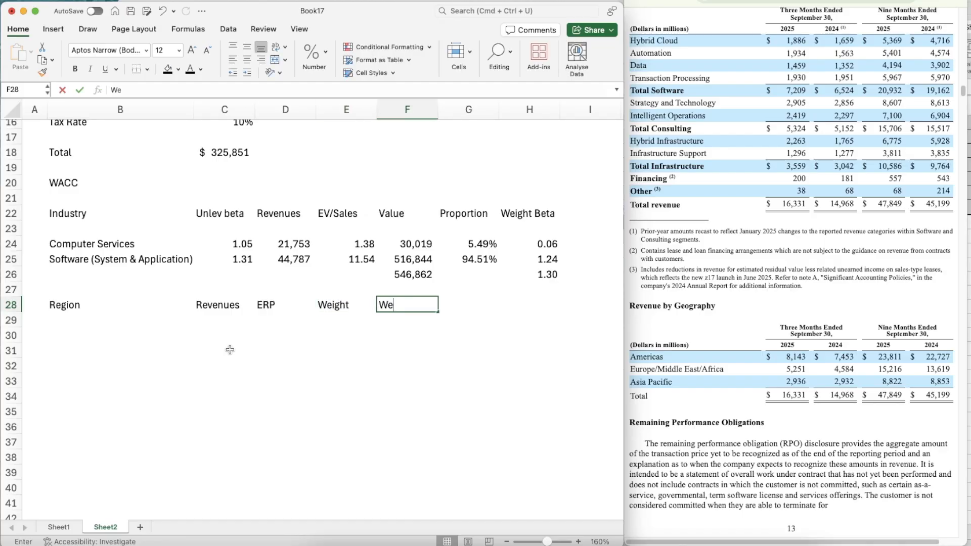
{"action": "type", "text": "gith"}
{"action": "key", "text": "BackSpace"}
{"action": "key", "text": "BackSpace"}
{"action": "key", "text": "BackSpace"}
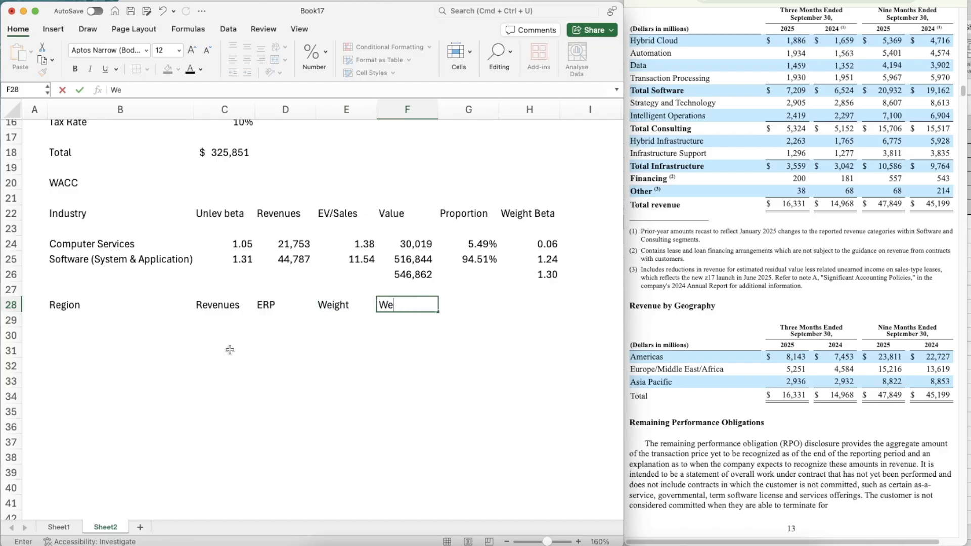
{"action": "type", "text": "ight ERP"}
{"action": "key", "text": "Return"}
Make the region table's header row B28:F28 bold
{"action": "key", "text": "Up"}
{"action": "key", "text": "shift+Left"}
{"action": "key", "text": "shift+Left"}
{"action": "key", "text": "shift+Left"}
{"action": "key", "text": "shift+Left"}
{"action": "key", "text": "shift+Left"}
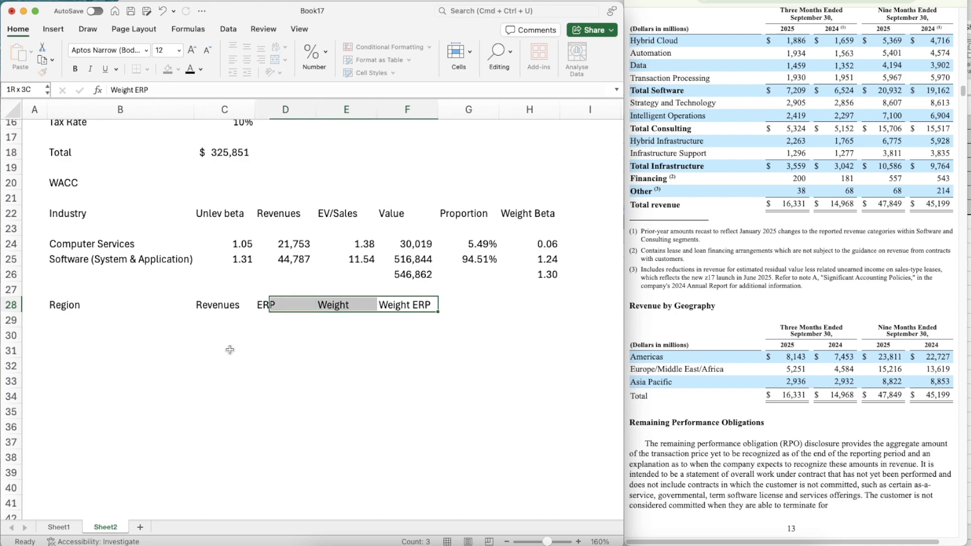
{"action": "key", "text": "super+b"}
List the regions Americas, EMEA and APAC in B30:B32
{"action": "key", "text": "Down"}
{"action": "key", "text": "Down"}
{"action": "key", "text": "Left"}
{"action": "key", "text": "Left"}
{"action": "key", "text": "Left"}
{"action": "key", "text": "Left"}
{"action": "key", "text": "Left"}
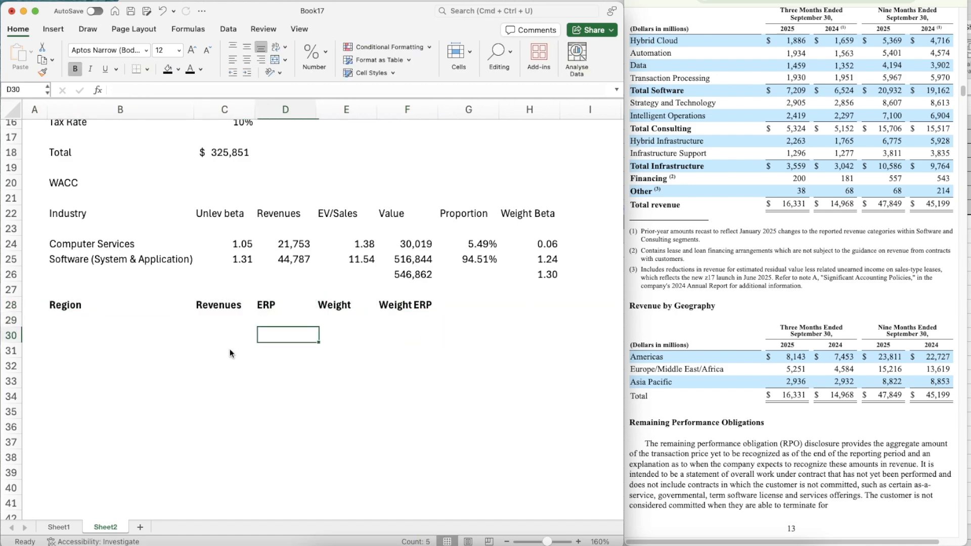
{"action": "key", "text": "Right"}
{"action": "type", "text": "Americas"}
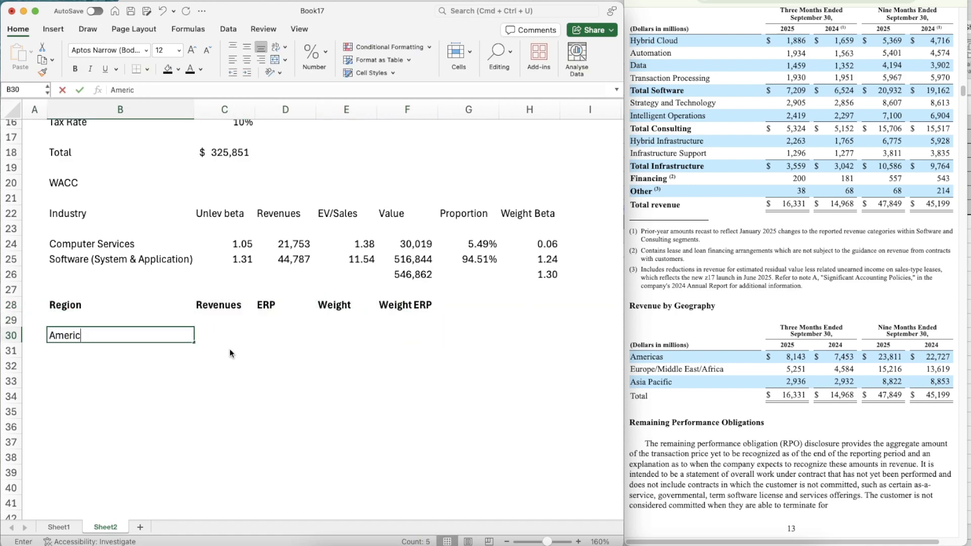
{"action": "key", "text": "Return"}
{"action": "type", "text": "EMEA"}
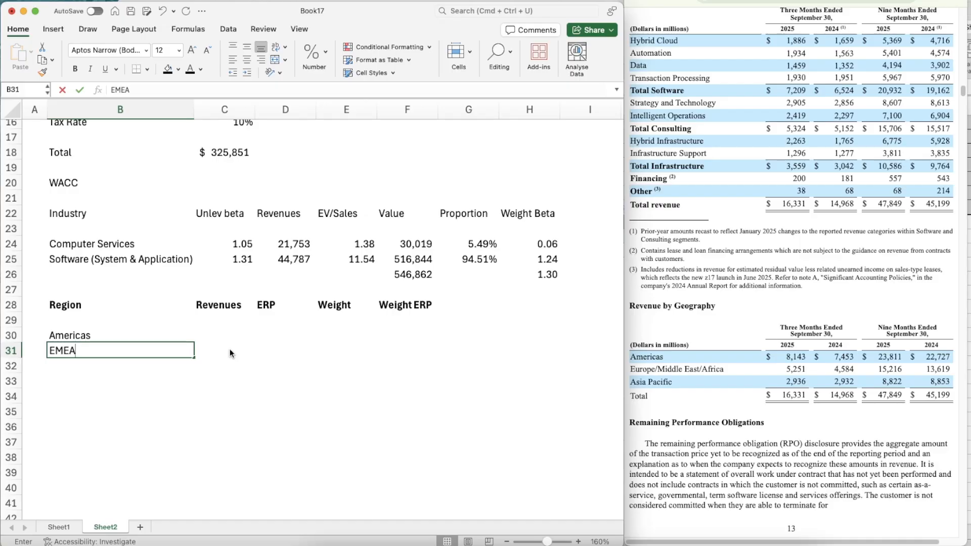
{"action": "key", "text": "Return"}
{"action": "type", "text": "APAC"}
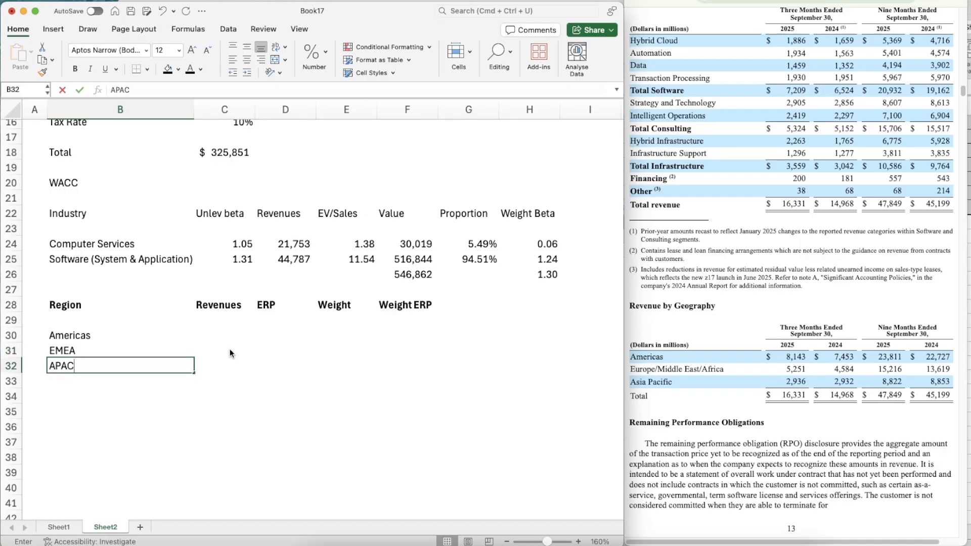
{"action": "key", "text": "Up"}
{"action": "key", "text": "Up"}
Enter the Americas nine-month 2025 revenue of 23811 in C30
{"action": "key", "text": "Right"}
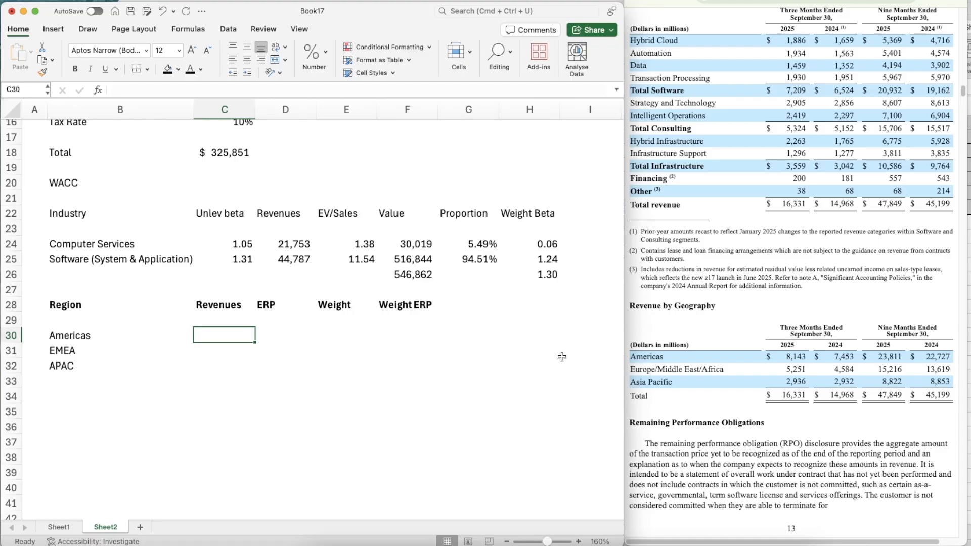
{"action": "type", "text": "23811"}
{"action": "key", "text": "Return"}
Copy the number format of the industry revenue in D25 to the regional revenue cells C30:C32
{"action": "key", "text": "Up"}
{"action": "key", "text": "Up"}
{"action": "key", "text": "Up"}
{"action": "key", "text": "Up"}
{"action": "key", "text": "Up"}
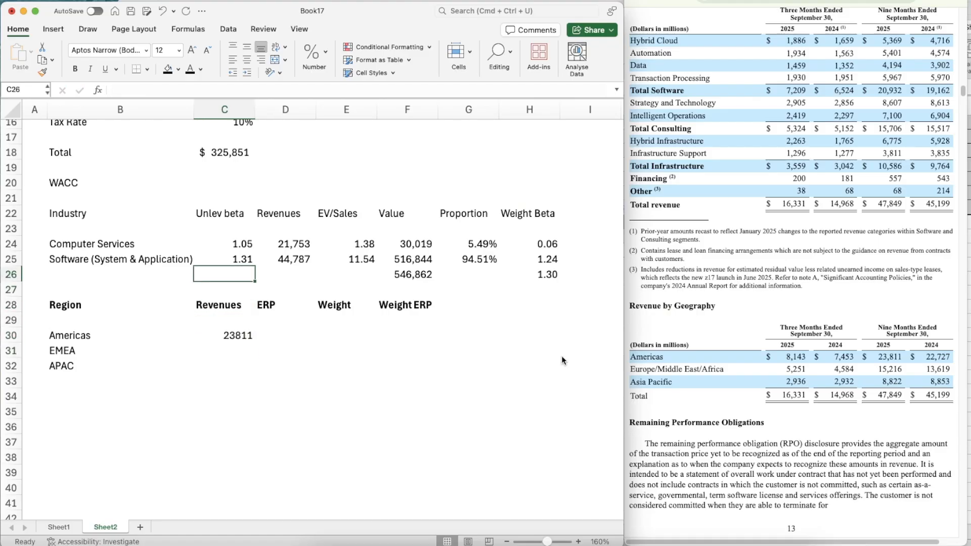
{"action": "key", "text": "Up"}
{"action": "key", "text": "Right"}
{"action": "key", "text": "Right"}
{"action": "key", "text": "Left"}
{"action": "left_click", "coordinate": [43, 72]}
{"action": "left_click", "coordinate": [231, 334]}
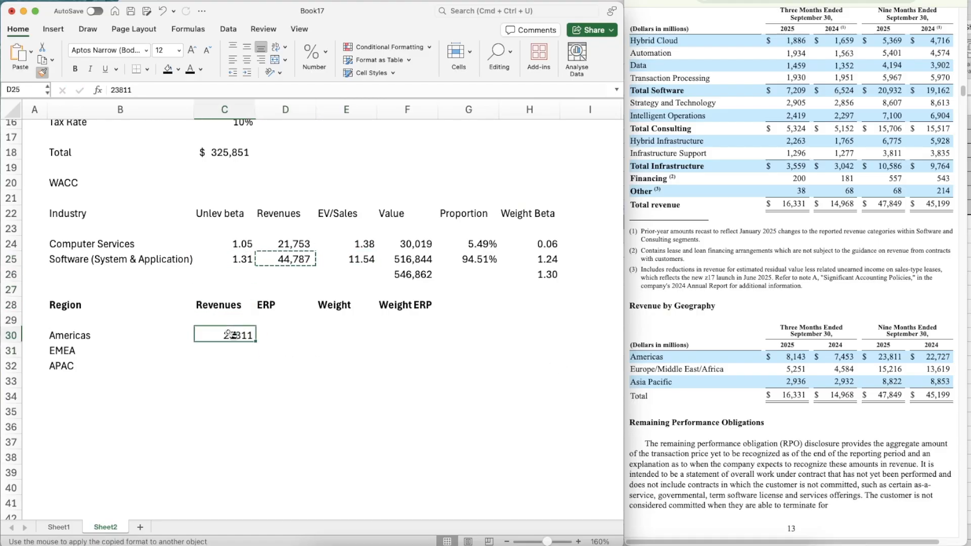
{"action": "left_click_drag", "start_coordinate": [230, 334], "coordinate": [230, 368]}
Enter the nine-month 2025 revenues of 15216 for EMEA in C31 and 8822 for APAC in C32
{"action": "key", "text": "Right"}
{"action": "key", "text": "Left"}
{"action": "key", "text": "Down"}
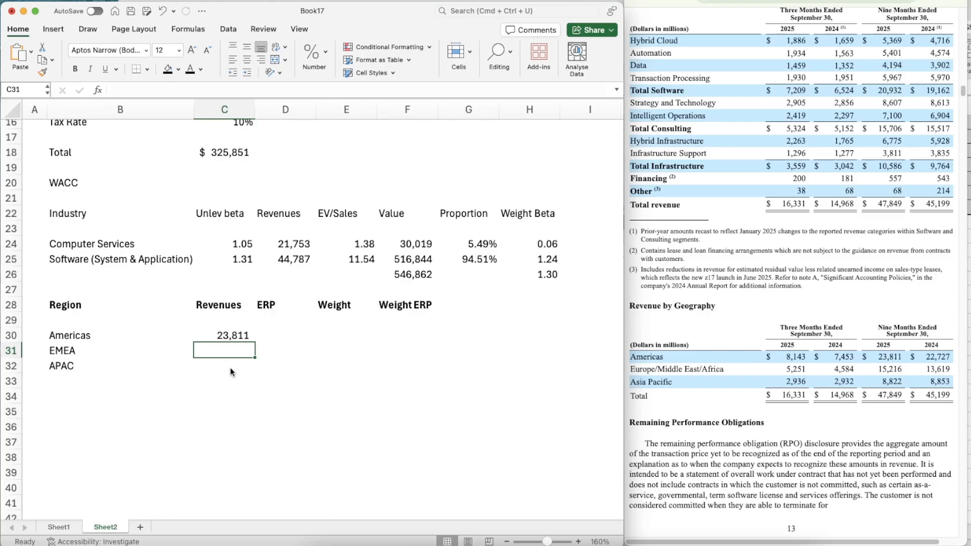
{"action": "type", "text": "15,216"}
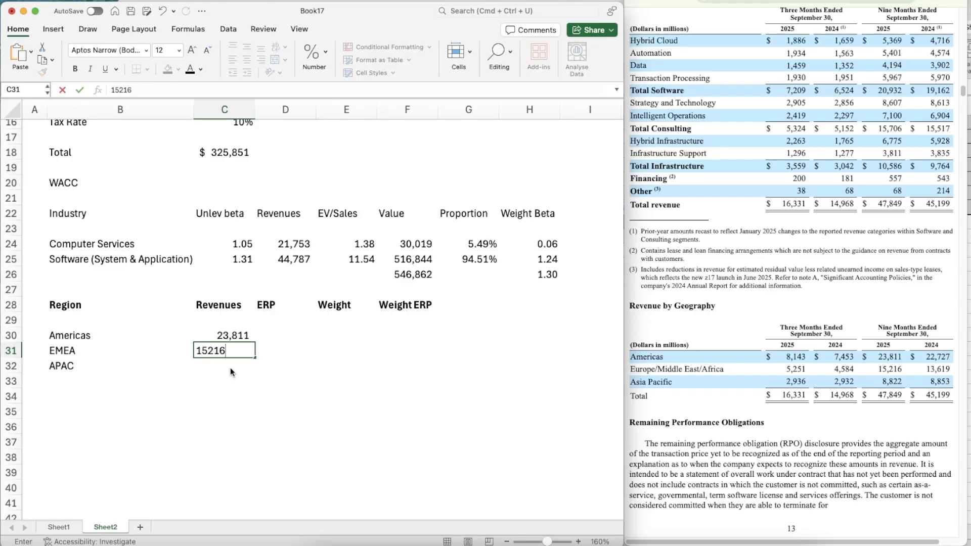
{"action": "key", "text": "Return"}
{"action": "type", "text": "8822"}
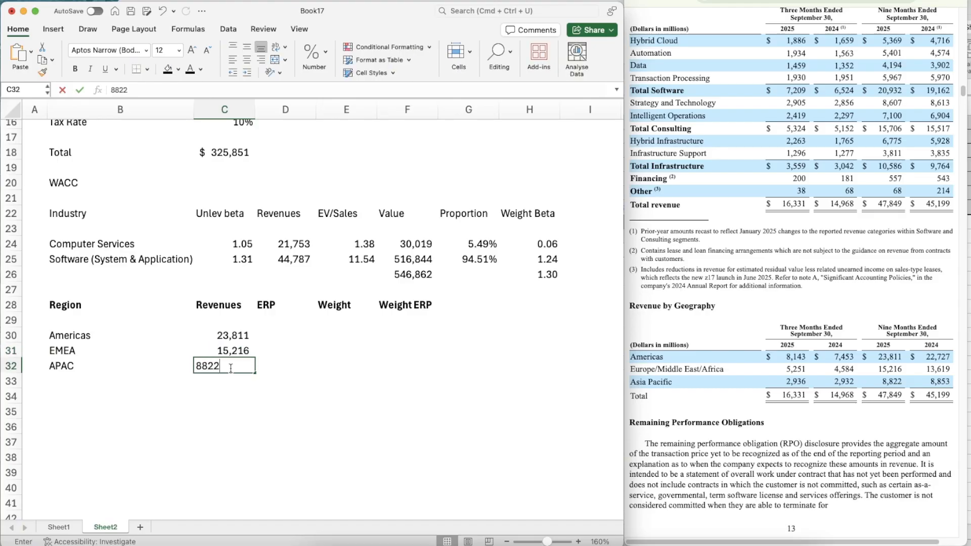
{"action": "key", "text": "Return"}
Select the Americas ERP cell D30, then bring up the ctrypremJuly25 workbook beside the WACC sheet
{"action": "key", "text": "Right"}
{"action": "key", "text": "Up"}
{"action": "key", "text": "Up"}
{"action": "key", "text": "Up"}
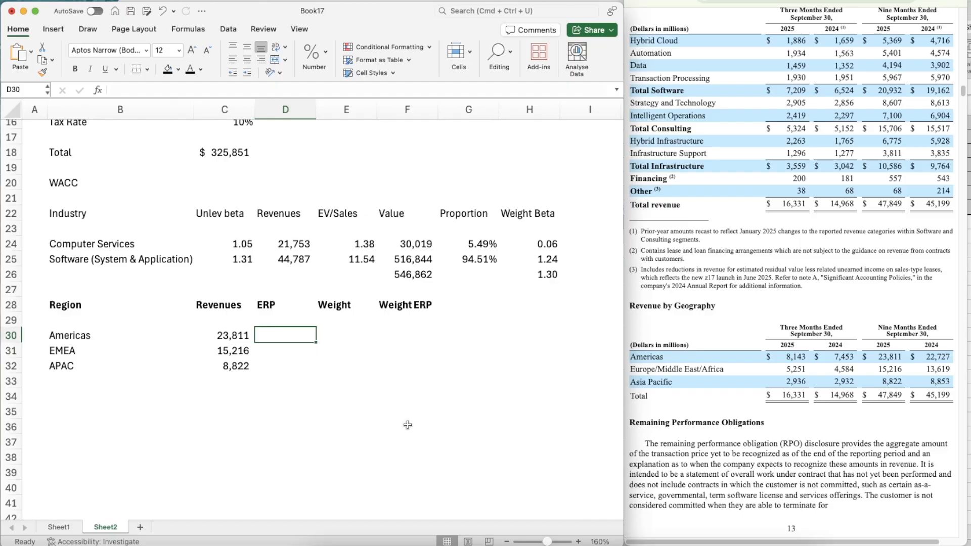
{"action": "left_click", "coordinate": [776, 545]}
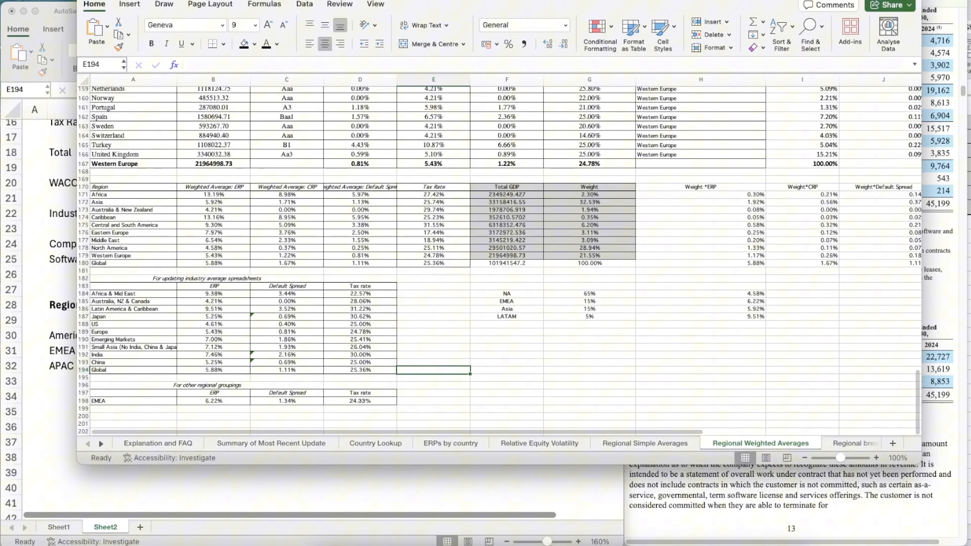
{"action": "left_click_drag", "start_coordinate": [417, 0], "coordinate": [723, 35]}
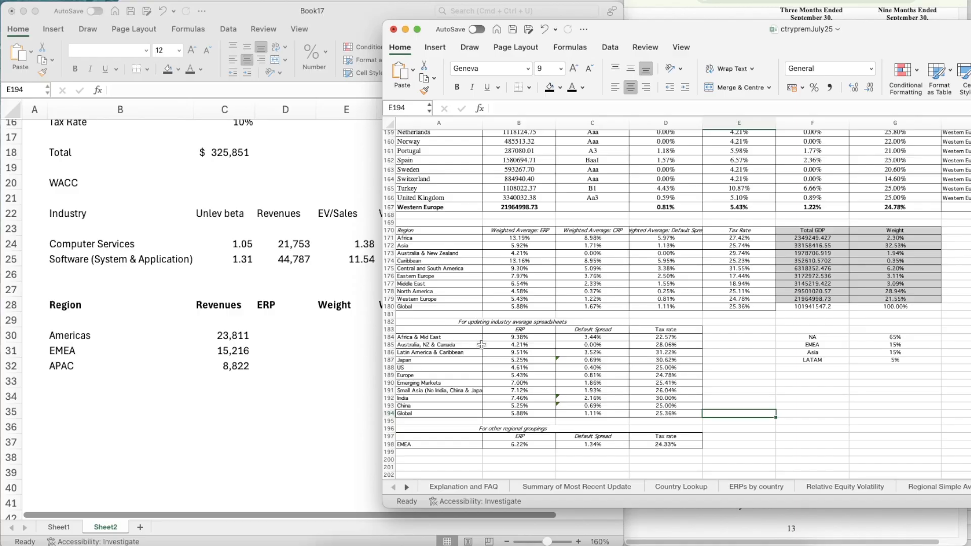
Examine the equity risk premiums by country and the regional weighted averages in the ctrypremJuly25 workbook
{"action": "scroll", "coordinate": [492, 348], "scroll_direction": "up", "scroll_amount": 10}
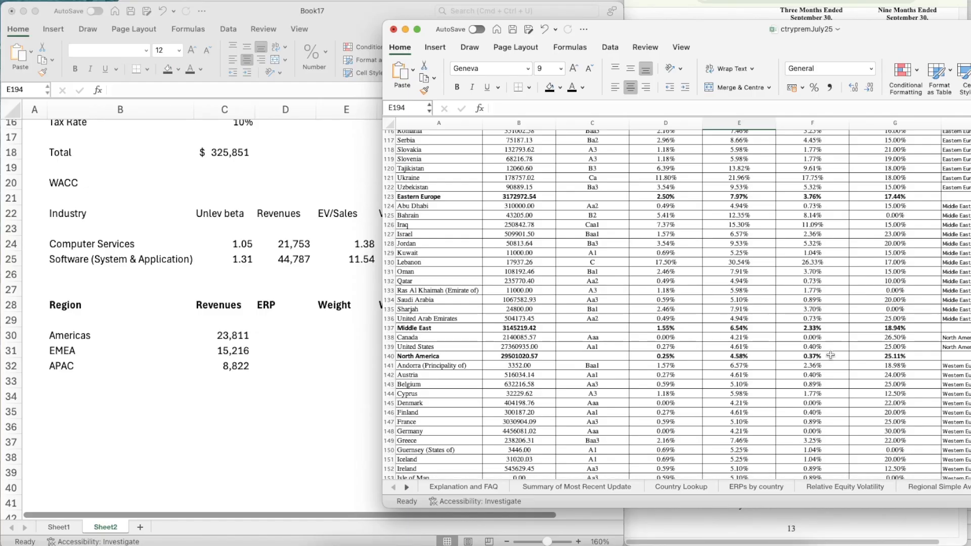
{"action": "scroll", "coordinate": [632, 330], "scroll_direction": "up", "scroll_amount": 1}
{"action": "scroll", "coordinate": [631, 329], "scroll_direction": "up", "scroll_amount": 10}
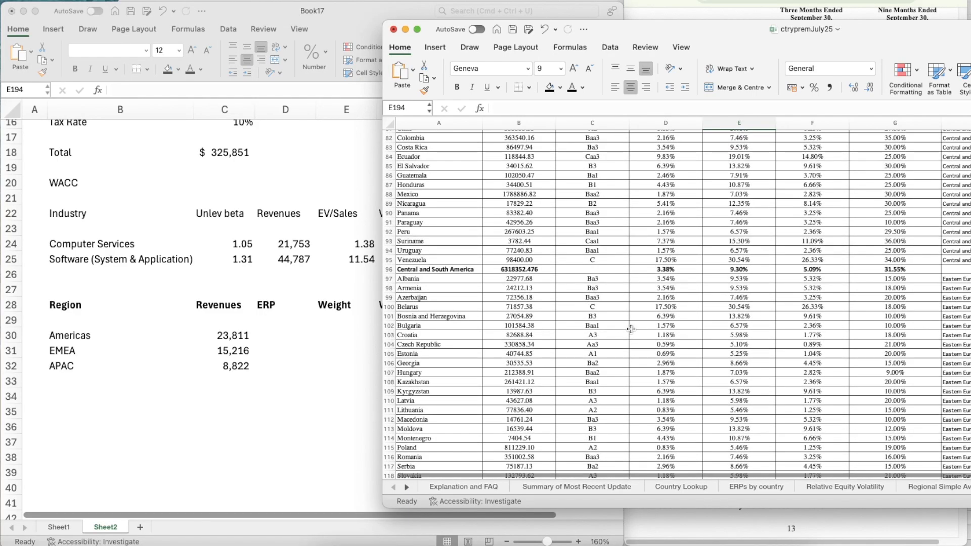
{"action": "scroll", "coordinate": [631, 329], "scroll_direction": "up", "scroll_amount": 7}
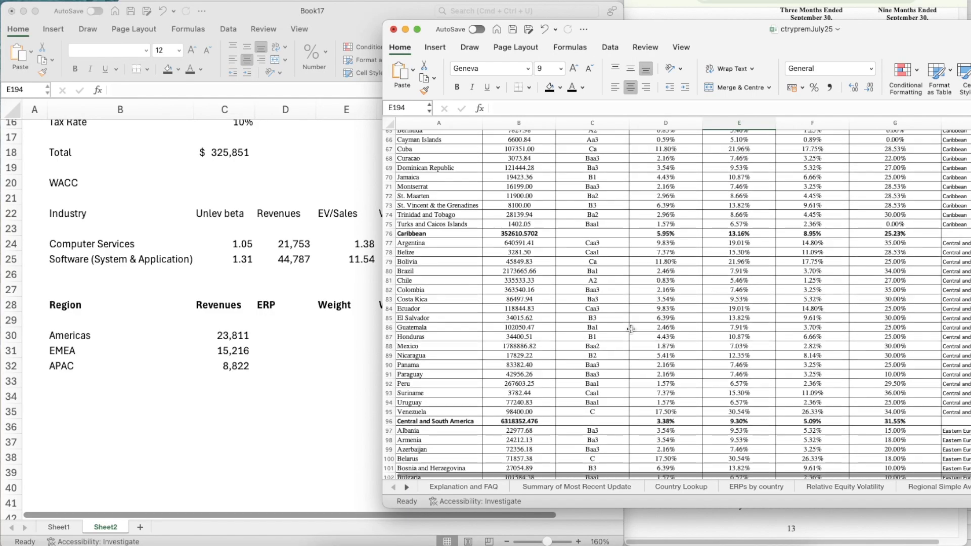
{"action": "scroll", "coordinate": [631, 330], "scroll_direction": "up", "scroll_amount": 8}
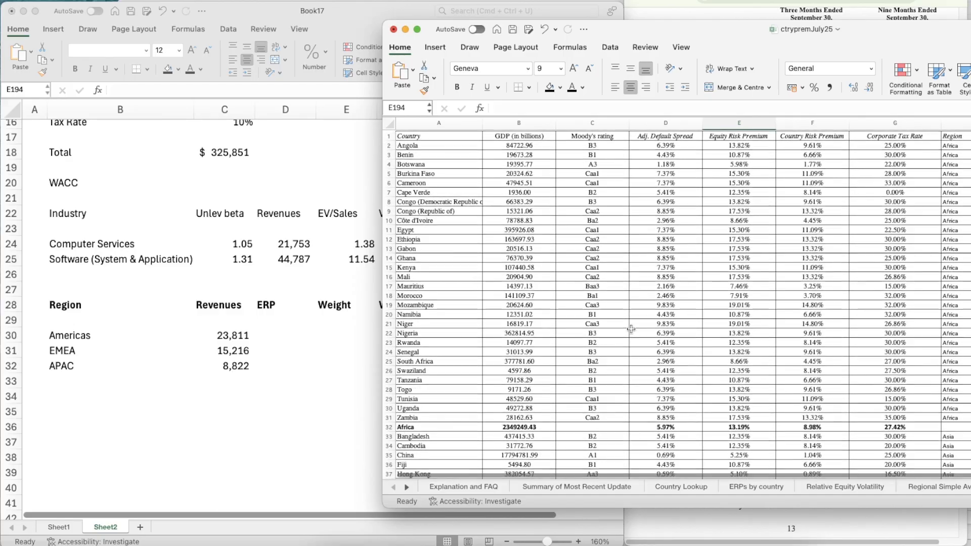
{"action": "scroll", "coordinate": [631, 329], "scroll_direction": "down", "scroll_amount": 20}
{"action": "scroll", "coordinate": [632, 330], "scroll_direction": "down", "scroll_amount": 10}
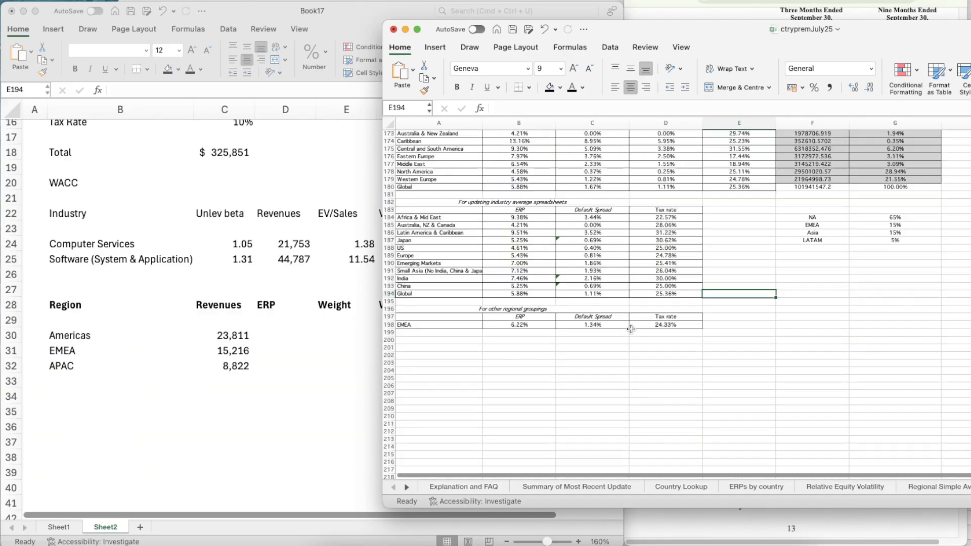
{"action": "scroll", "coordinate": [632, 330], "scroll_direction": "up", "scroll_amount": 2}
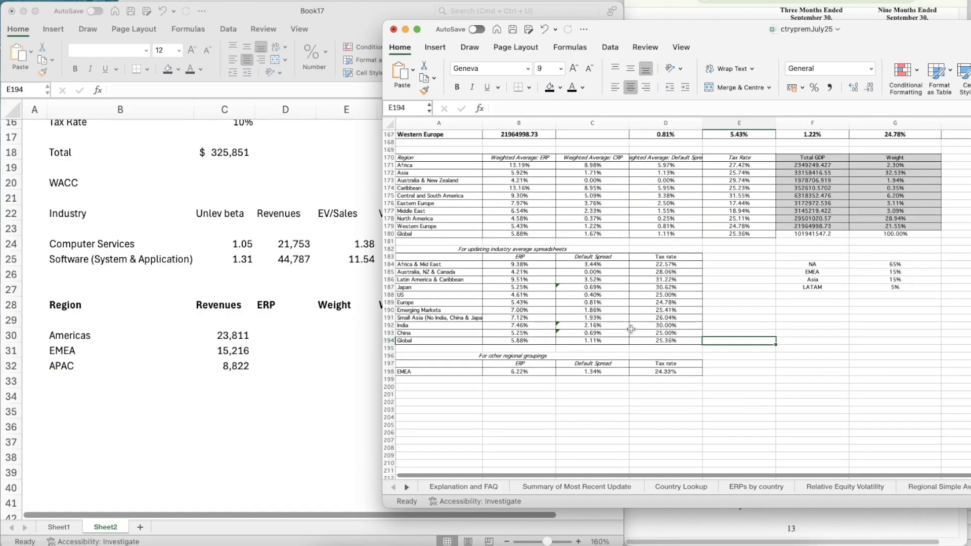
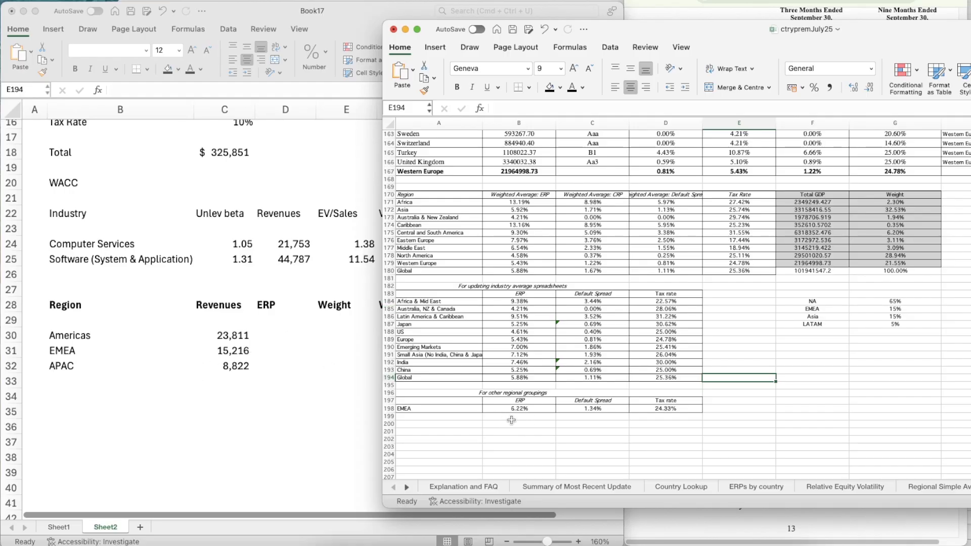
Enter 6.22% as the EMEA equity risk premium in D31 of the WACC sheet
{"action": "left_click", "coordinate": [299, 358]}
{"action": "left_click", "coordinate": [279, 340]}
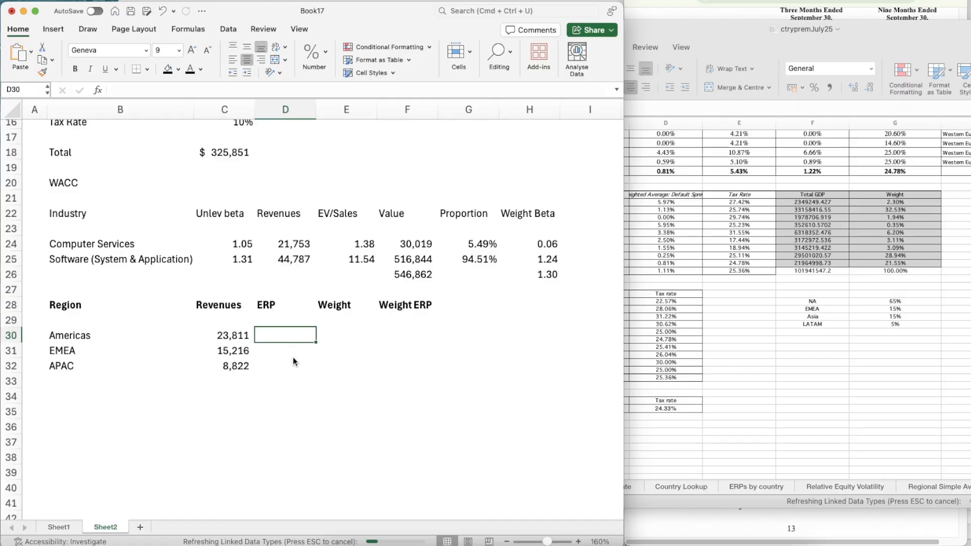
{"action": "left_click", "coordinate": [275, 356]}
{"action": "type", "text": "6.22"}
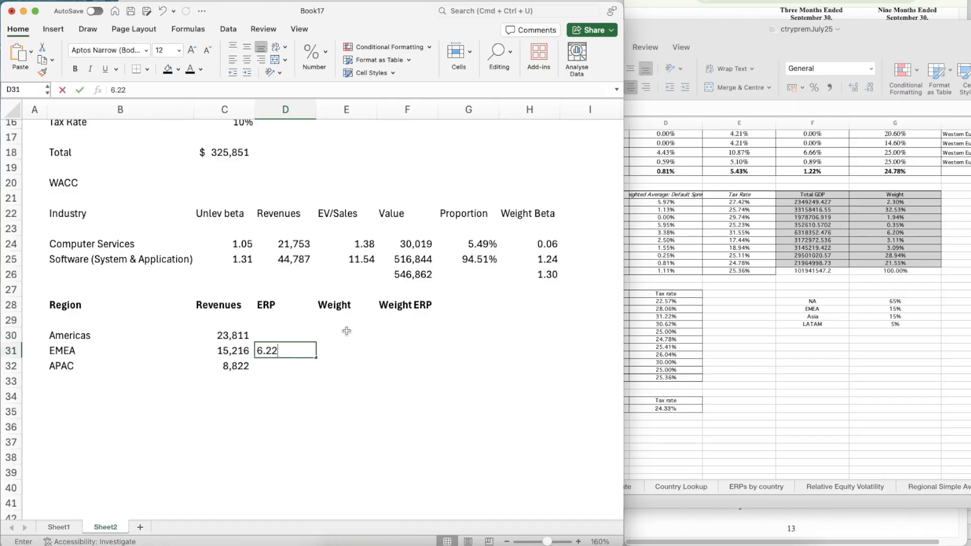
{"action": "type", "text": "%"}
{"action": "key", "text": "Return"}
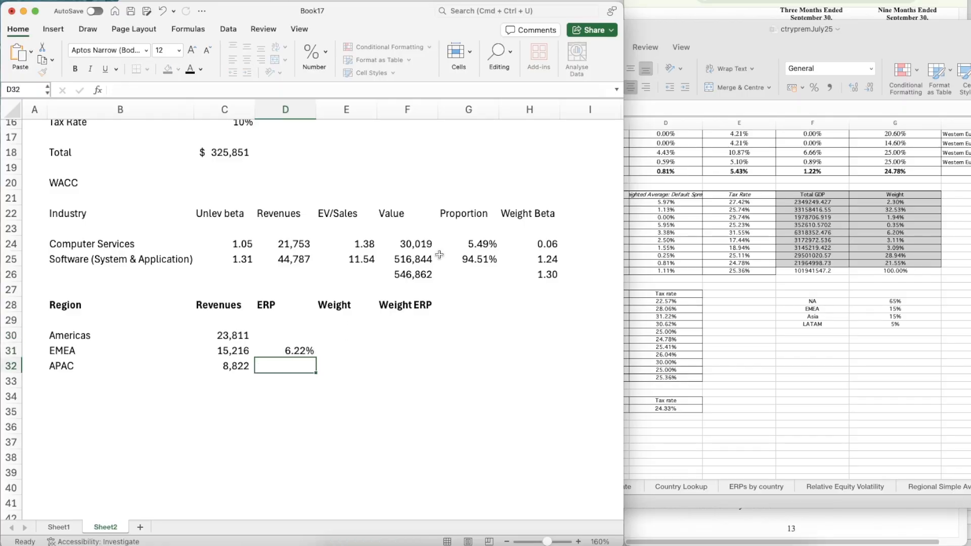
{"action": "left_click", "coordinate": [480, 245]}
{"action": "left_click", "coordinate": [296, 351]}
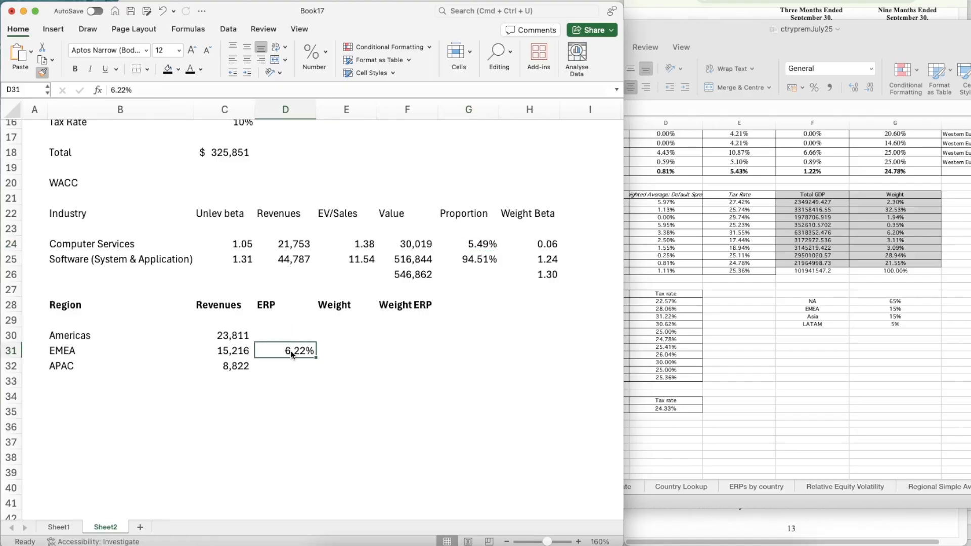
Enter 5.92%, the weighted-average ERP for Asia in the ctrypremJuly25 workbook, as the APAC premium in D32
{"action": "left_click", "coordinate": [287, 370]}
{"action": "left_click", "coordinate": [775, 334]}
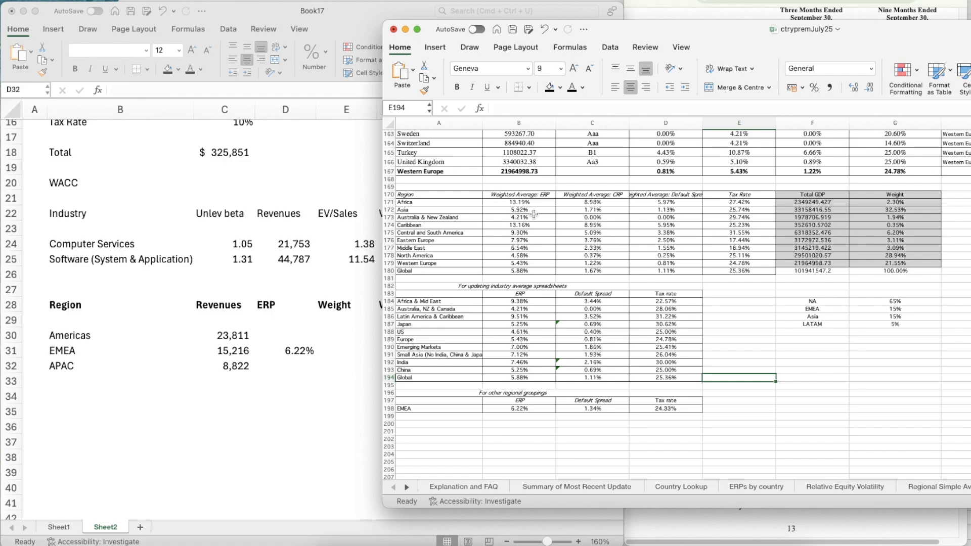
{"action": "left_click", "coordinate": [288, 366]}
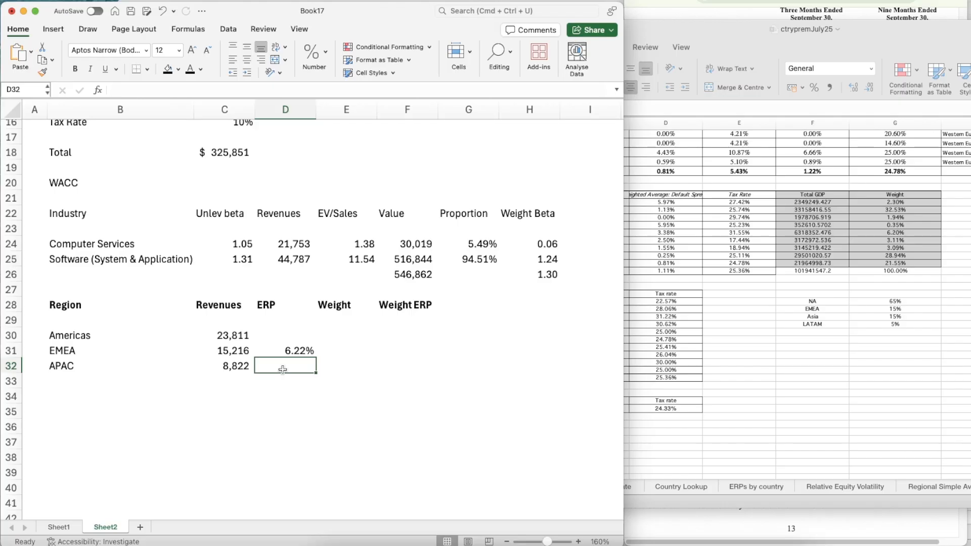
{"action": "type", "text": "5.92%"}
{"action": "key", "text": "Return"}
{"action": "key", "text": "Up"}
{"action": "key", "text": "Up"}
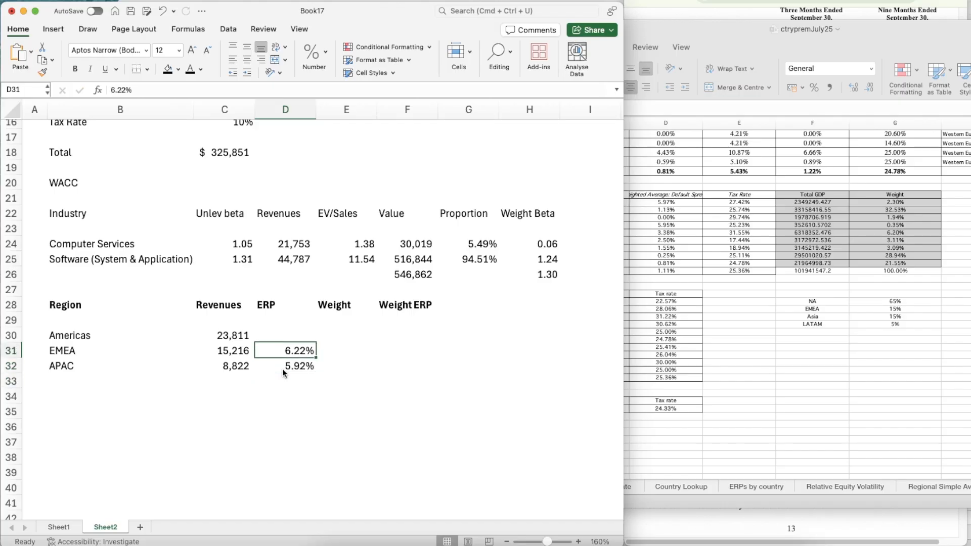
{"action": "key", "text": "super+shift+c"}
{"action": "key", "text": "Escape"}
Check the regional simple averages and the regional weighted averages in the ctrypremJuly25 workbook for an Americas premium
{"action": "key", "text": "Up"}
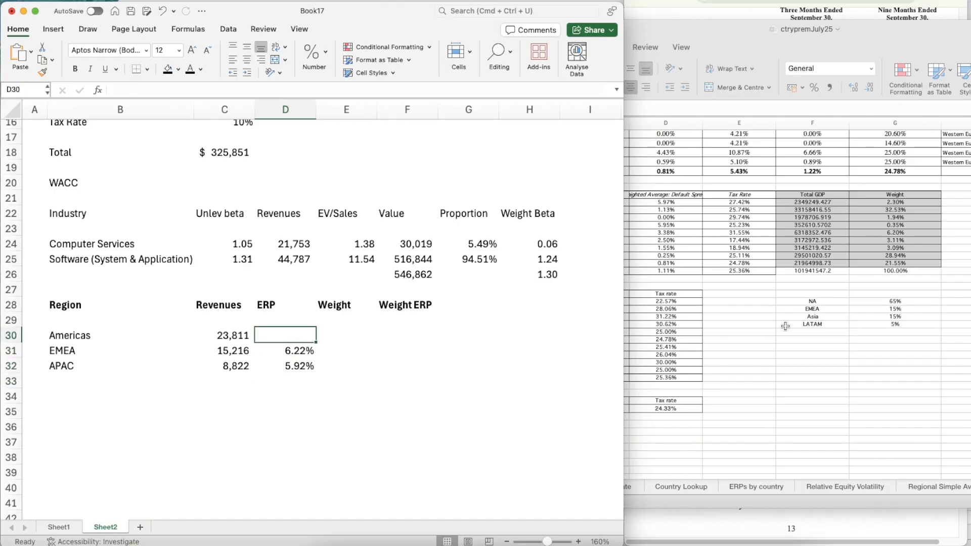
{"action": "left_click", "coordinate": [824, 365]}
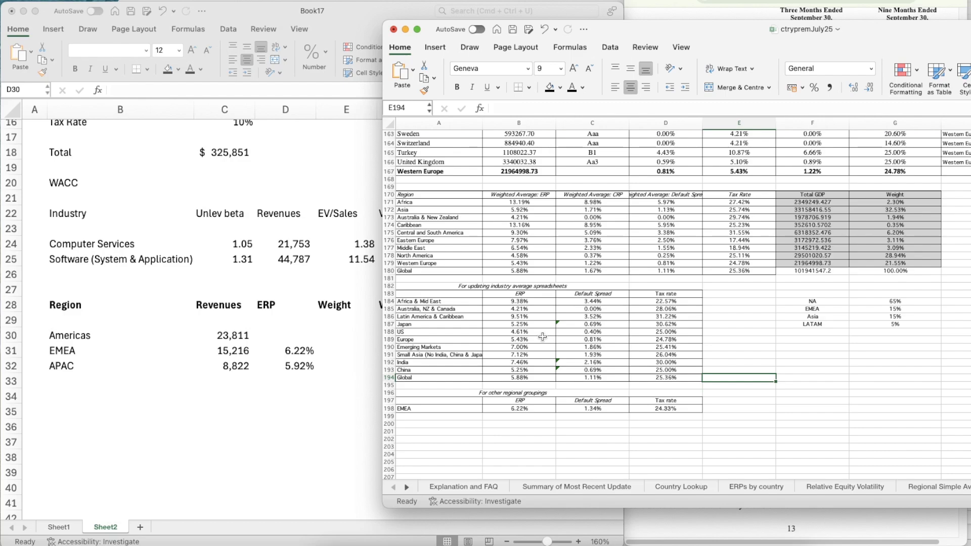
{"action": "left_click", "coordinate": [953, 489]}
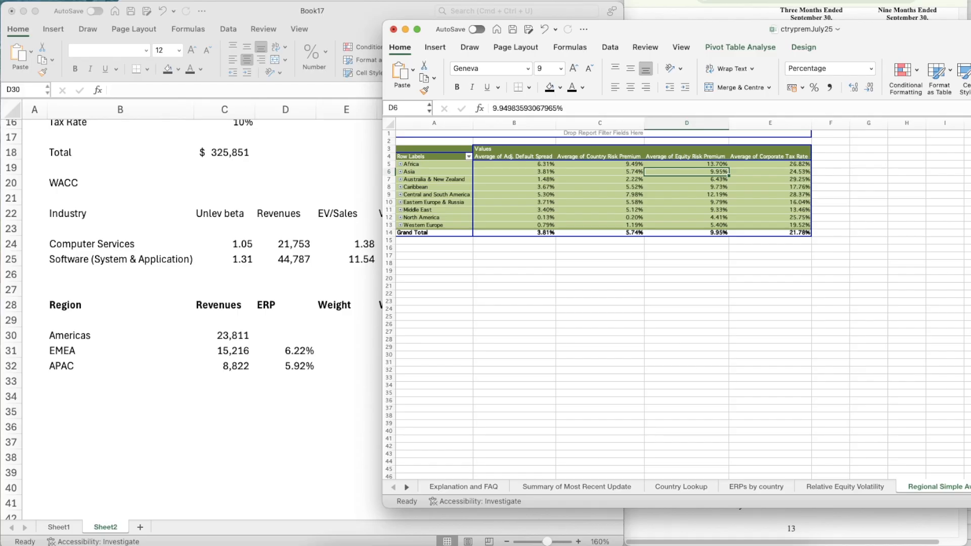
{"action": "scroll", "coordinate": [677, 299], "scroll_direction": "down", "scroll_amount": 1}
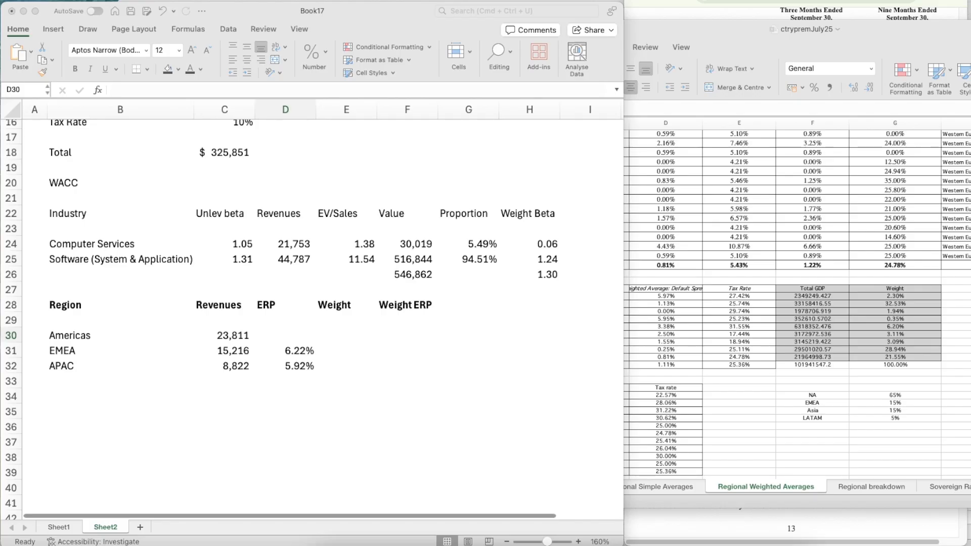
Label a new row North America in B34, below the regional table of the WACC sheet
{"action": "left_click", "coordinate": [100, 409]}
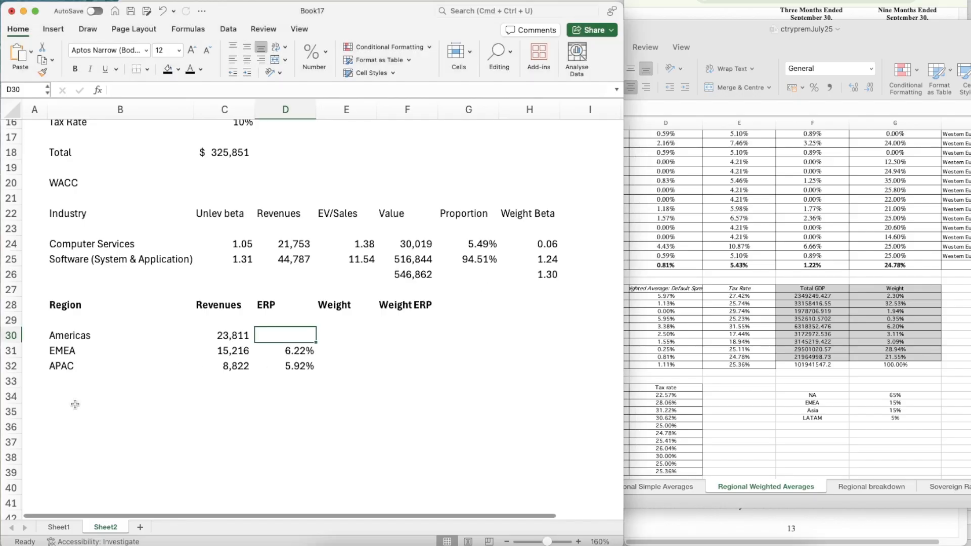
{"action": "left_click", "coordinate": [75, 405]}
{"action": "key", "text": "Up"}
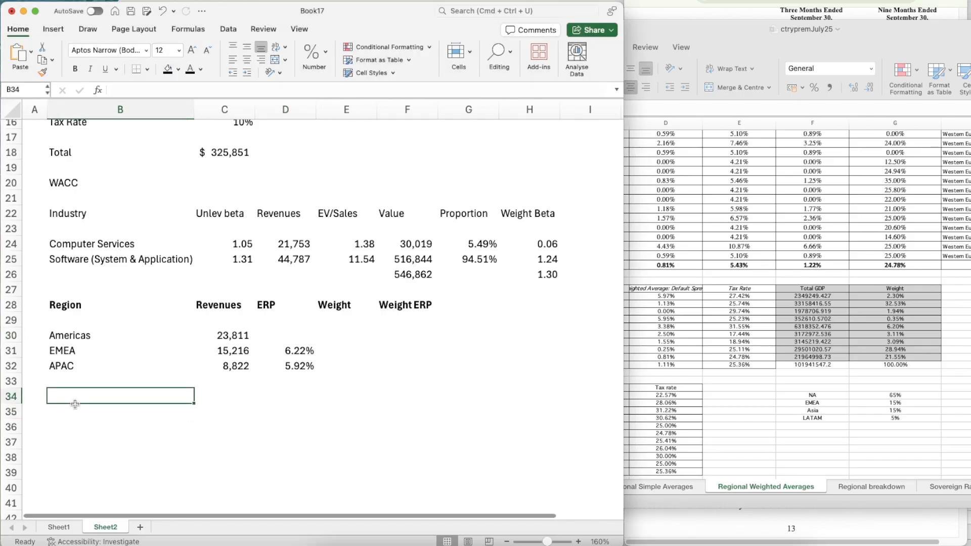
{"action": "type", "text": "North AMeri"}
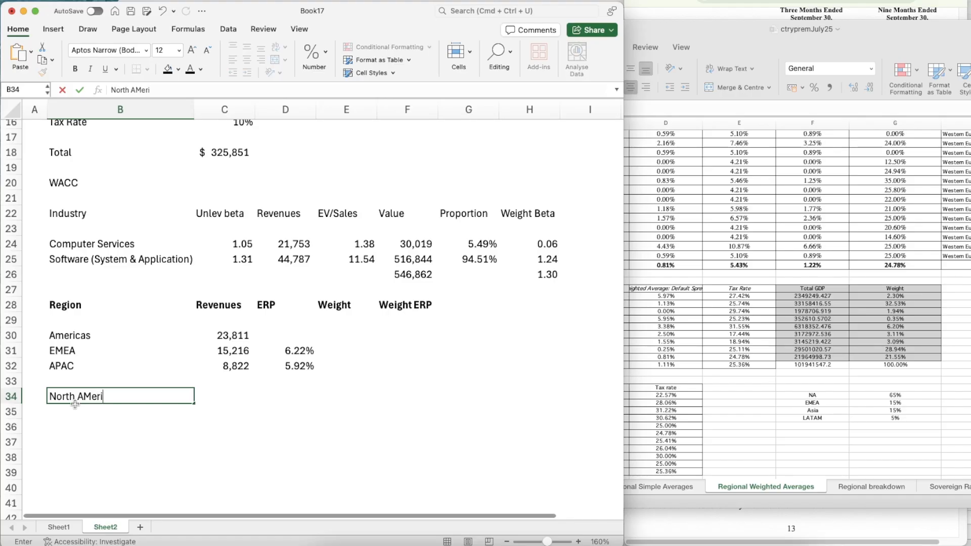
{"action": "key", "text": "BackSpace"}
{"action": "key", "text": "BackSpace"}
{"action": "key", "text": "BackSpace"}
{"action": "key", "text": "BackSpace"}
{"action": "type", "text": "mericas"}
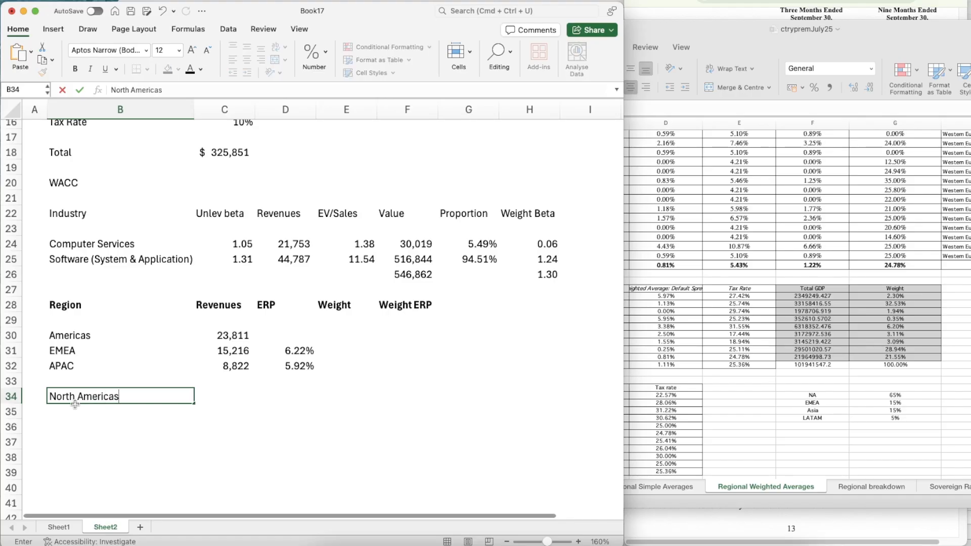
{"action": "key", "text": "Return"}
Calculate North America's revenue in C34 by multiplying the Americas revenue in C30 by 0.85
{"action": "key", "text": "Up"}
{"action": "key", "text": "Right"}
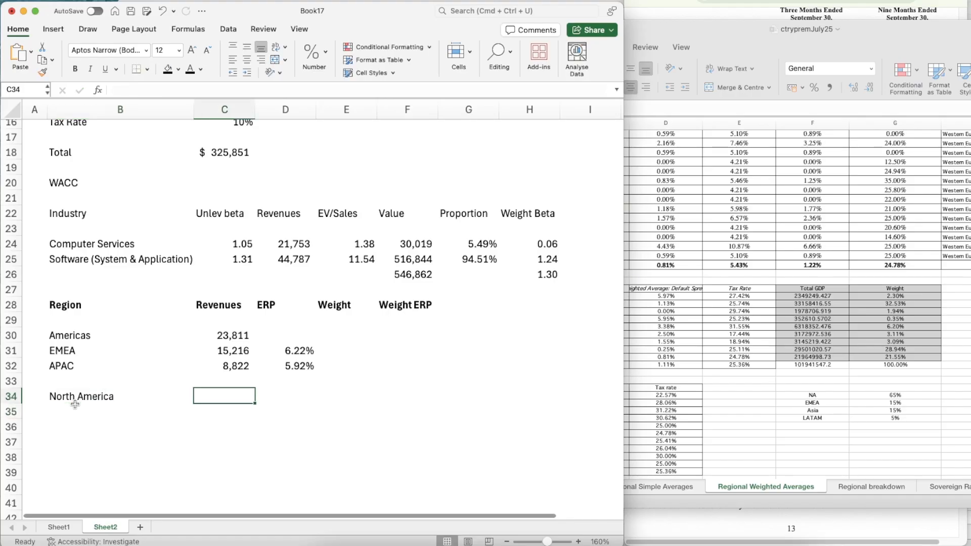
{"action": "type", "text": "="}
{"action": "key", "text": "Up"}
{"action": "key", "text": "Up"}
{"action": "key", "text": "Up"}
{"action": "key", "text": "Up"}
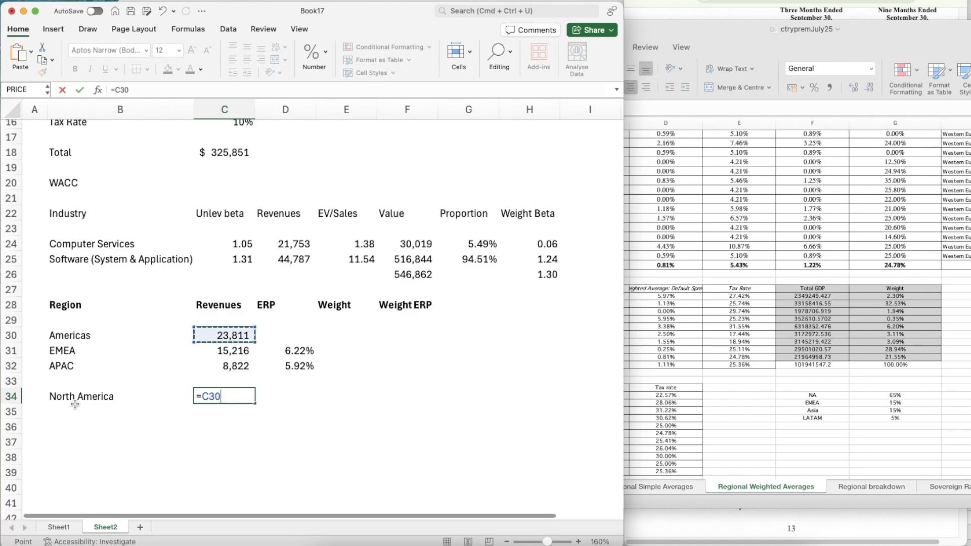
{"action": "type", "text": "*"}
{"action": "key", "text": "Down"}
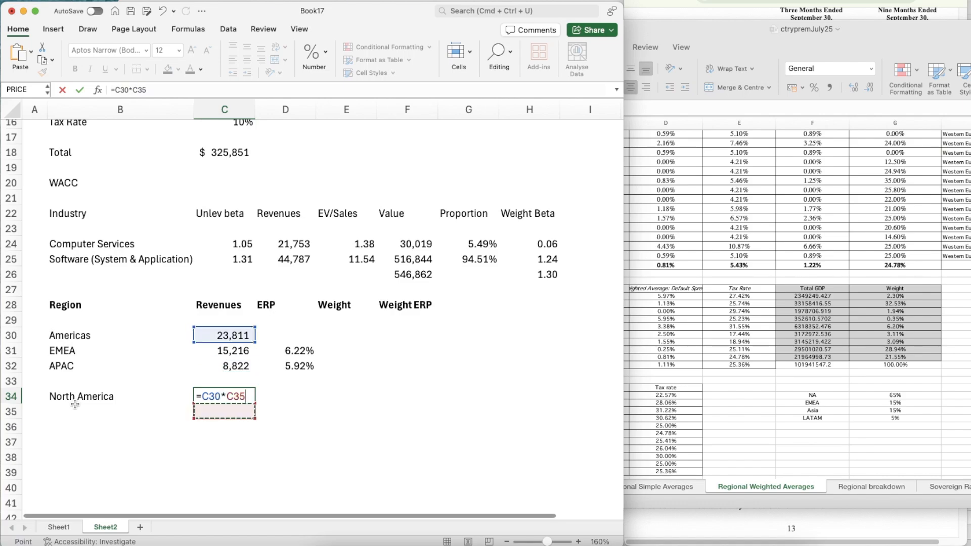
{"action": "key", "text": "Up"}
{"action": "key", "text": "BackSpace"}
{"action": "key", "text": "BackSpace"}
{"action": "key", "text": "BackSpace"}
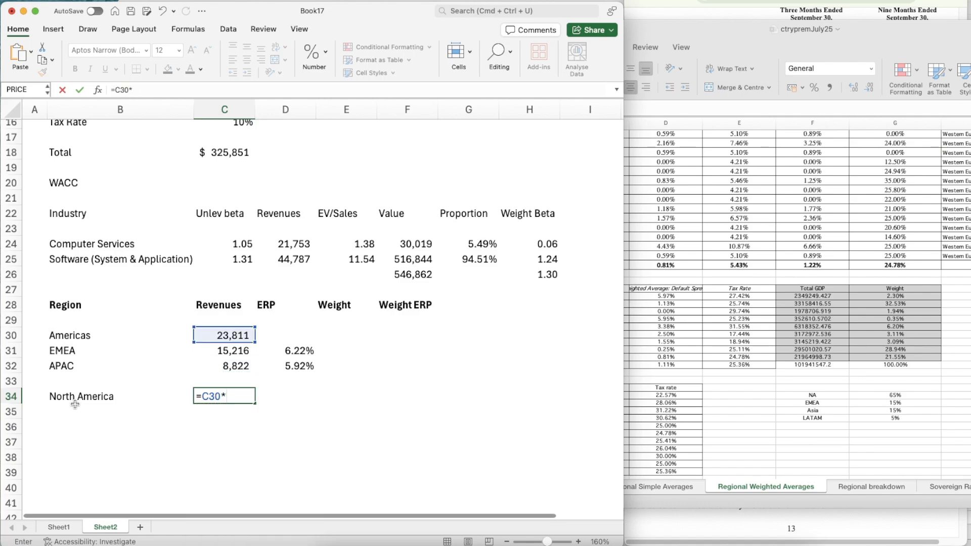
{"action": "type", "text": "0.85"}
{"action": "key", "text": "Return"}
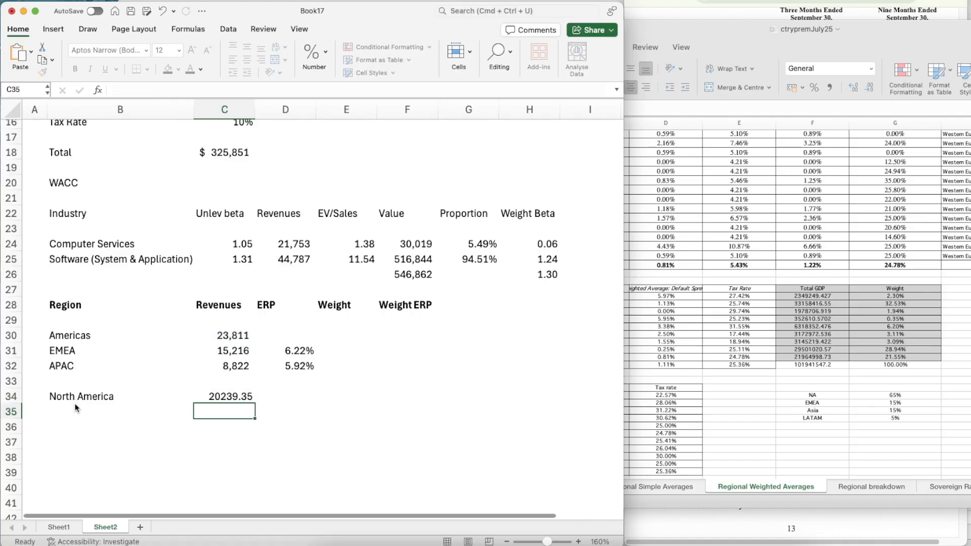
Add a LATAM row in B35 and calculate its revenue in C35 as C30 multiplied by 0.15
{"action": "left_click", "coordinate": [75, 408]}
{"action": "type", "text": "LATAM"}
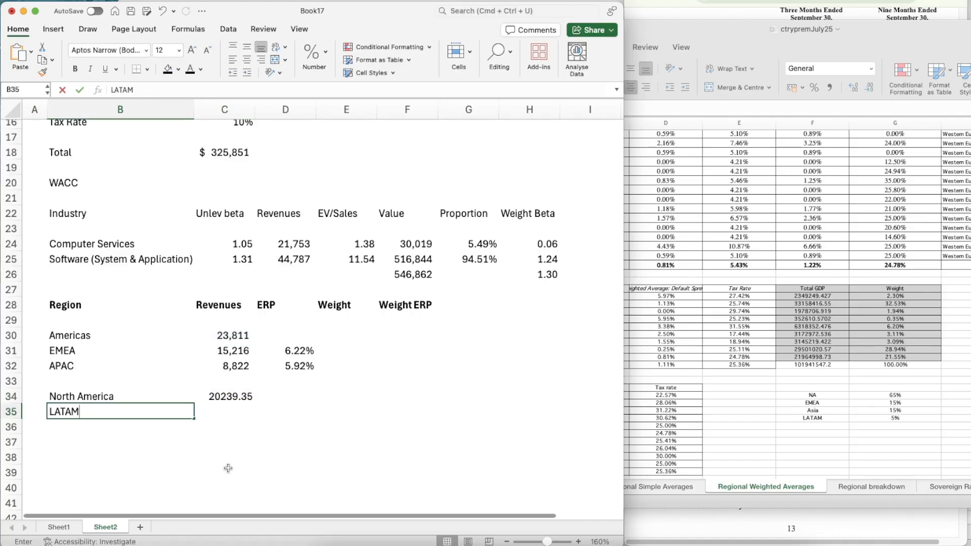
{"action": "key", "text": "Return"}
{"action": "key", "text": "Up"}
{"action": "key", "text": "Right"}
{"action": "type", "text": "="}
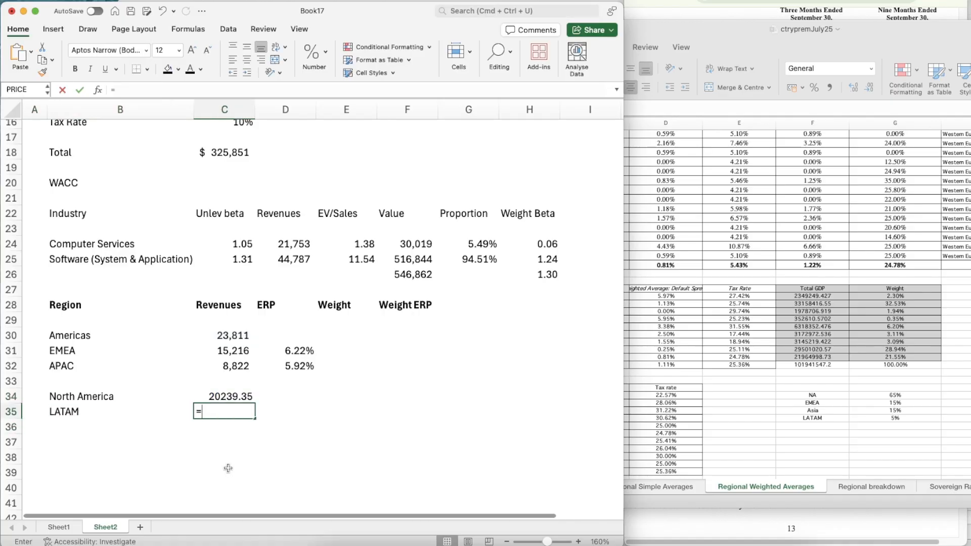
{"action": "key", "text": "Up"}
{"action": "key", "text": "Up"}
{"action": "key", "text": "Up"}
{"action": "key", "text": "Up"}
{"action": "key", "text": "Up"}
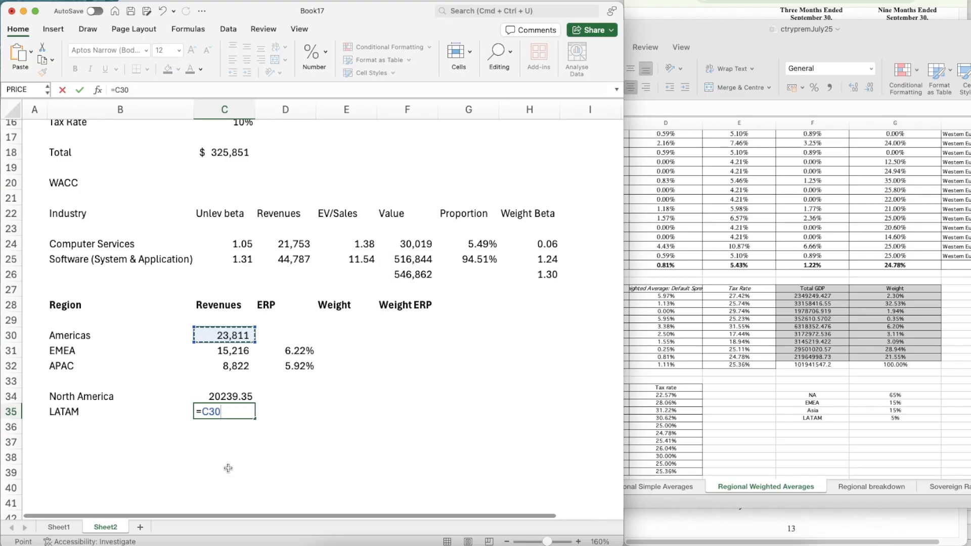
{"action": "type", "text": "*0.15"}
{"action": "key", "text": "Return"}
Copy the number format of the APAC revenue in C32 to the North America and LATAM revenues in C34:C35
{"action": "key", "text": "Up"}
{"action": "key", "text": "Up"}
{"action": "key", "text": "Right"}
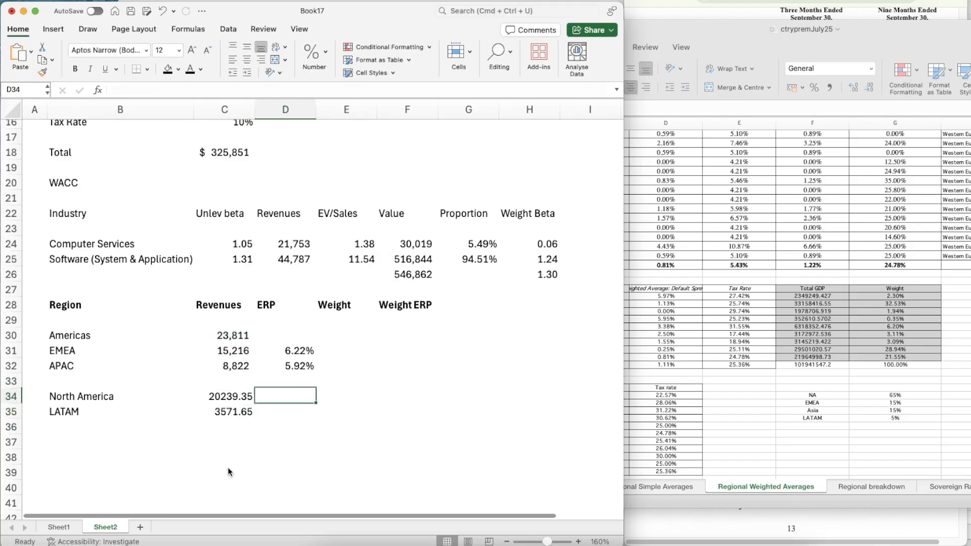
{"action": "key", "text": "Left"}
{"action": "key", "text": "Up"}
{"action": "key", "text": "Up"}
{"action": "key", "text": "super+shift+c"}
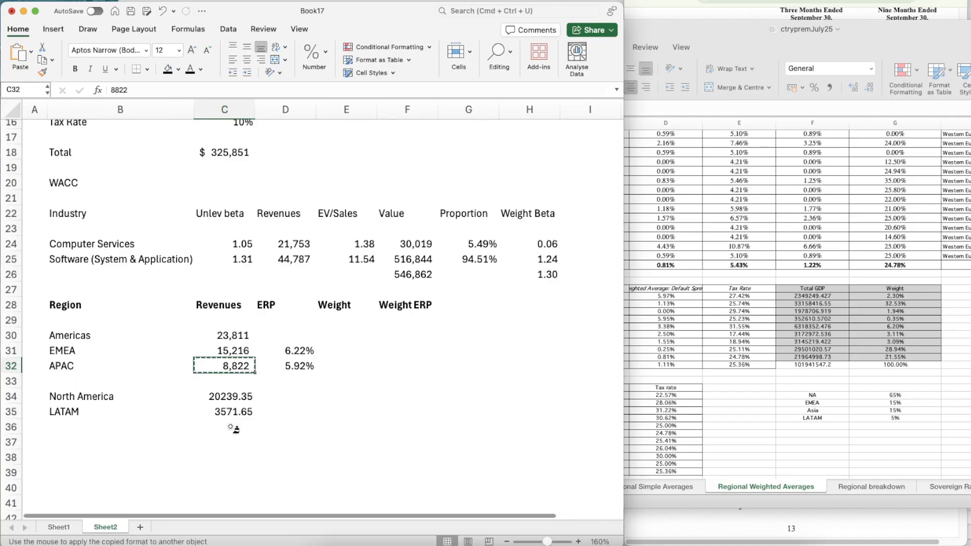
{"action": "left_click_drag", "start_coordinate": [223, 397], "coordinate": [230, 412]}
Enter North America's weighted-average ERP of 4.58% from the ctrypremJuly25 workbook in D34
{"action": "left_click", "coordinate": [282, 411]}
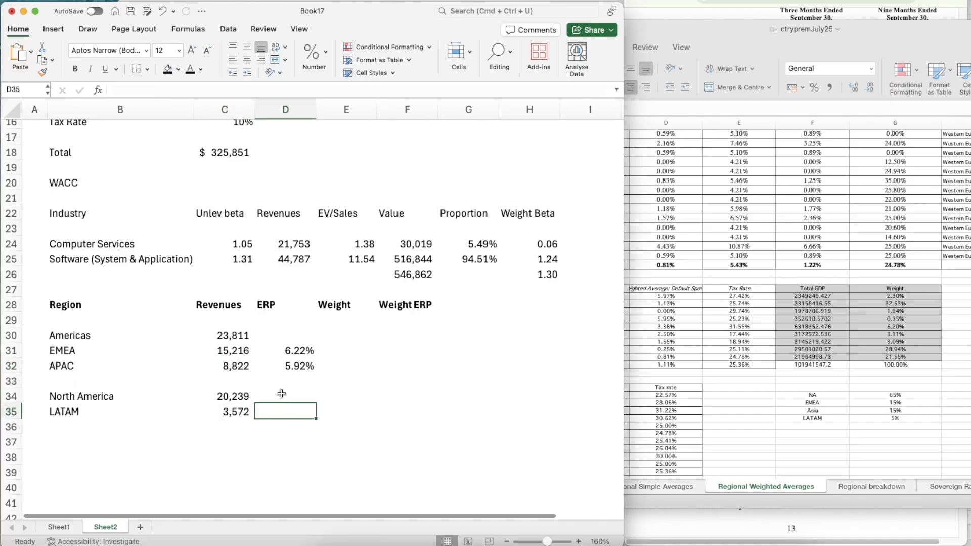
{"action": "left_click", "coordinate": [773, 330]}
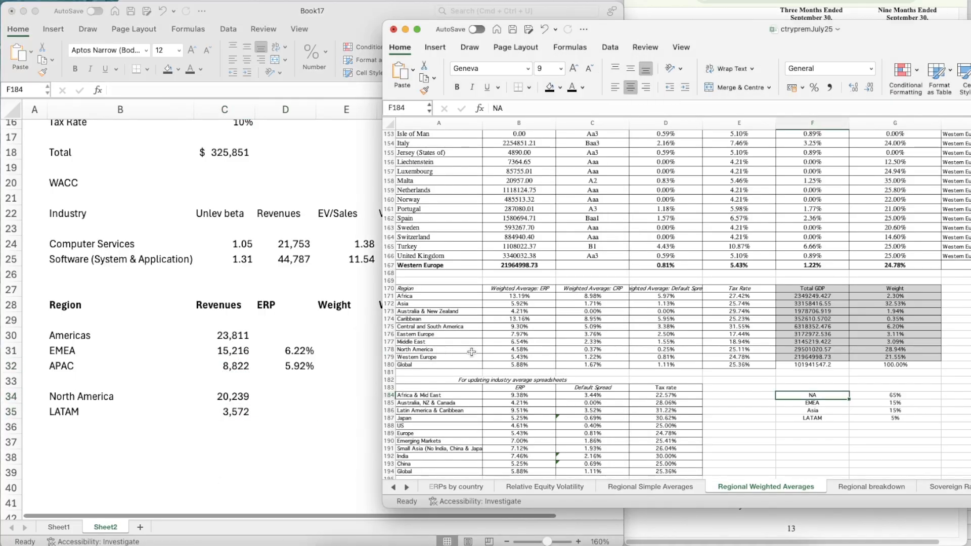
{"action": "left_click", "coordinate": [281, 396]}
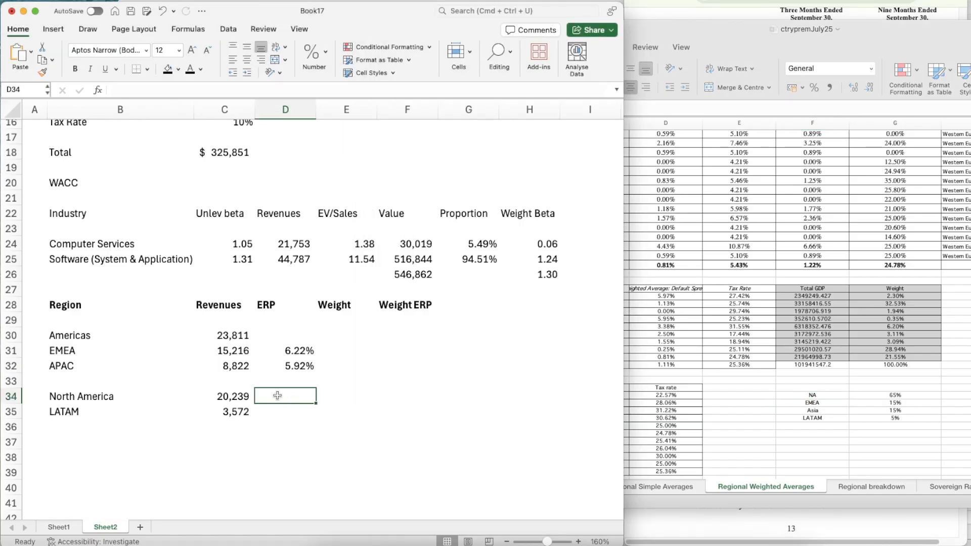
{"action": "type", "text": "4.58%"}
{"action": "key", "text": "Return"}
Enter the Latin America & Caribbean ERP of 9.51% from the ctrypremJuly25 workbook as the LATAM premium in D35
{"action": "left_click", "coordinate": [557, 402]}
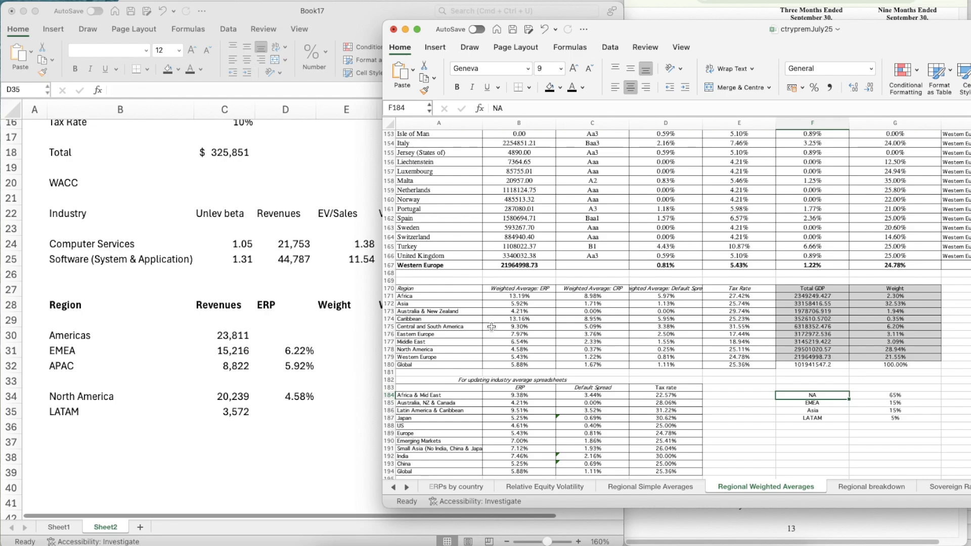
{"action": "left_click", "coordinate": [285, 407]}
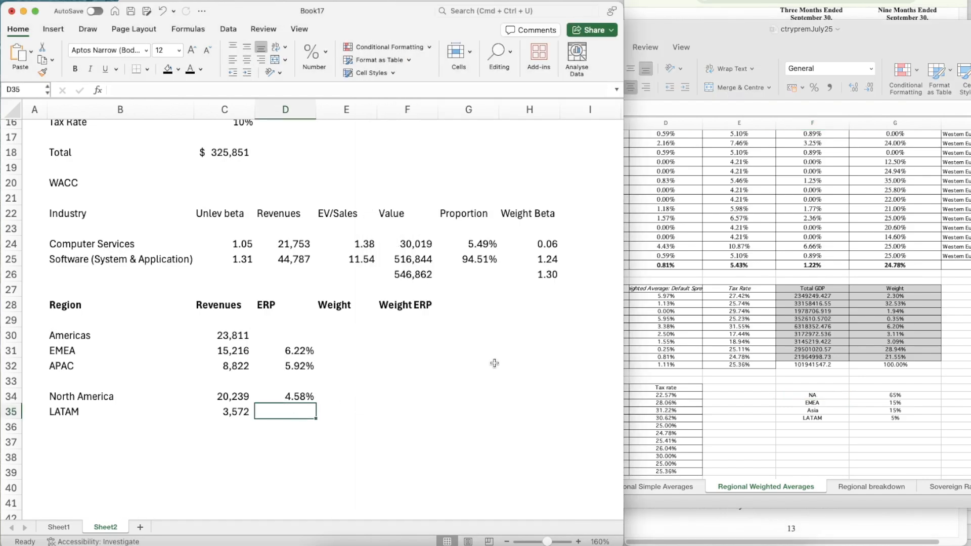
{"action": "type", "text": "9.51"}
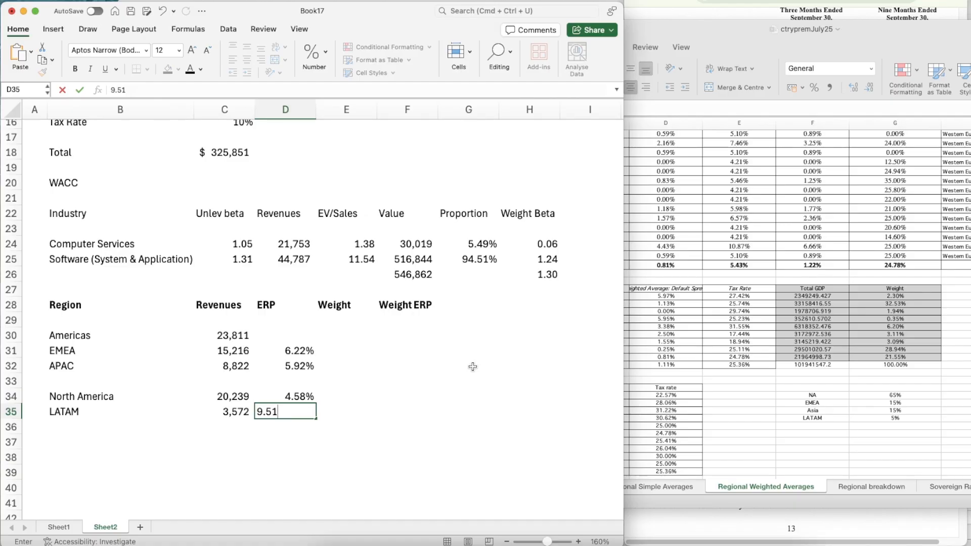
{"action": "type", "text": "%"}
{"action": "key", "text": "Return"}
Calculate North America's weight in E34 as its revenue in C34 divided by the total cell C36
{"action": "key", "text": "Right"}
{"action": "key", "text": "Up"}
{"action": "key", "text": "Up"}
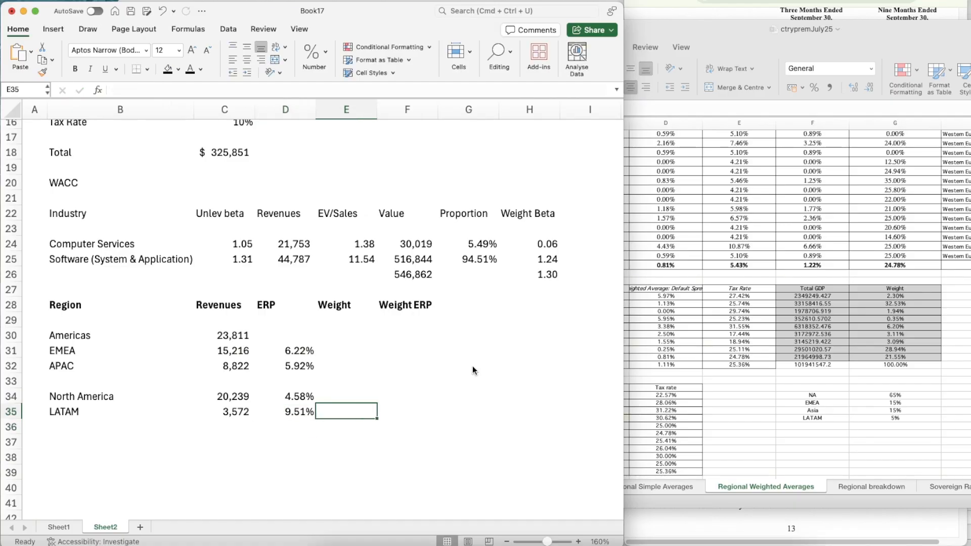
{"action": "key", "text": "Up"}
{"action": "key", "text": "Down"}
{"action": "key", "text": "Left"}
{"action": "key", "text": "Left"}
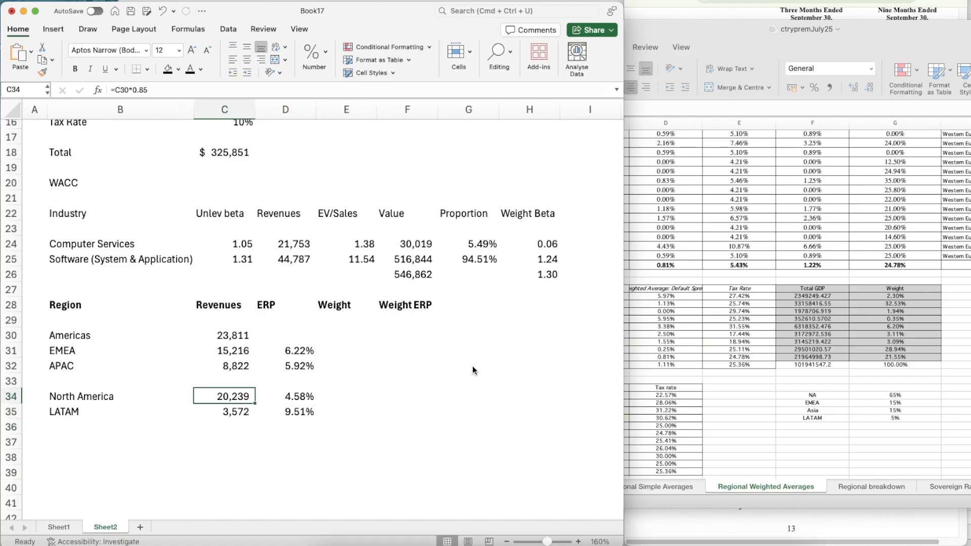
{"action": "key", "text": "Down"}
{"action": "key", "text": "Right"}
{"action": "key", "text": "Right"}
{"action": "key", "text": "Up"}
{"action": "type", "text": "="}
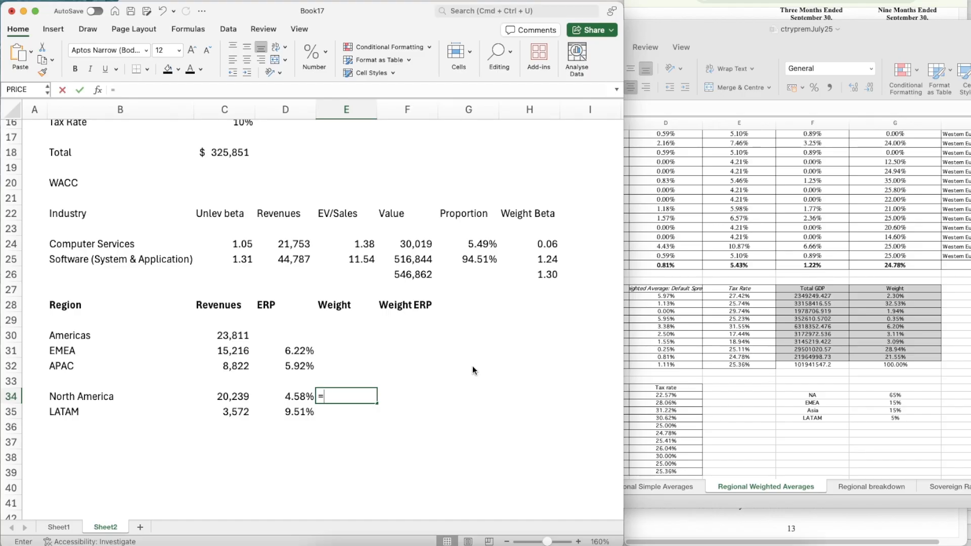
{"action": "key", "text": "Left"}
{"action": "key", "text": "Left"}
{"action": "type", "text": "/"}
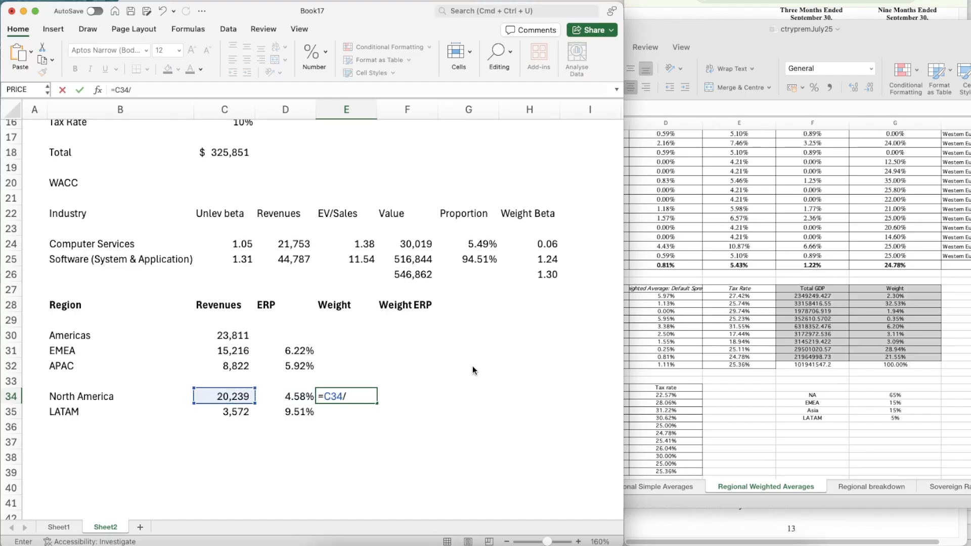
{"action": "key", "text": "Left"}
{"action": "key", "text": "Left"}
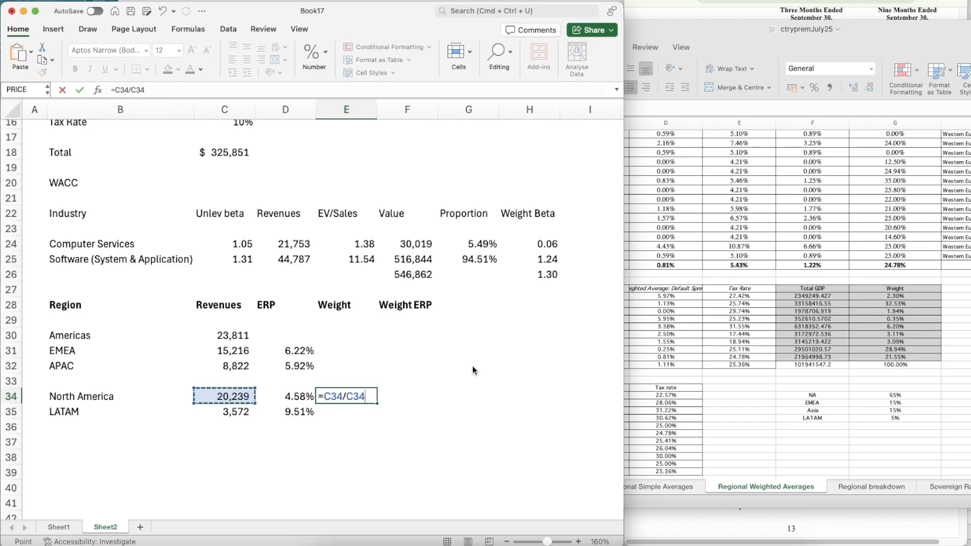
{"action": "key", "text": "Down"}
{"action": "key", "text": "Down"}
{"action": "key", "text": "Return"}
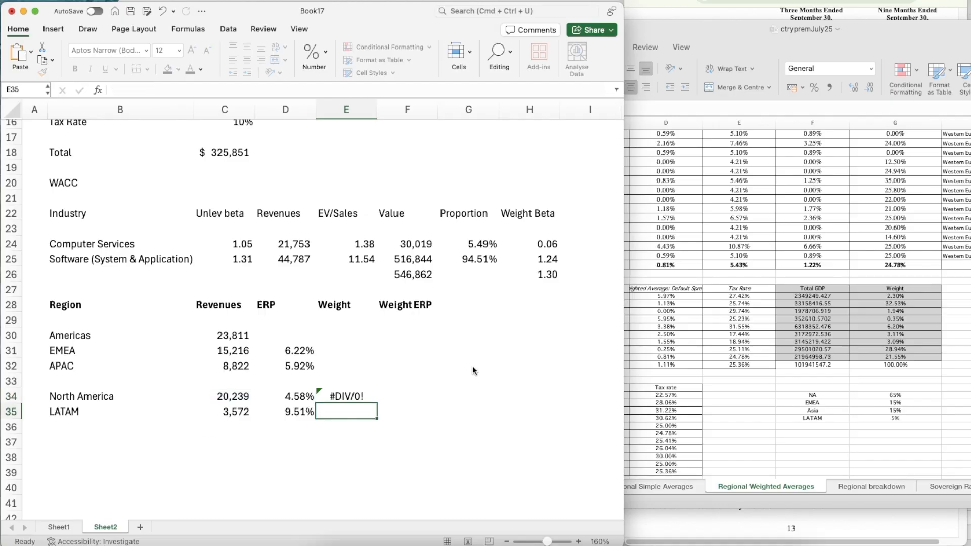
Sum the North America and LATAM revenues C34:C35 in C36
{"action": "key", "text": "Left"}
{"action": "key", "text": "Left"}
{"action": "key", "text": "Down"}
{"action": "type", "text": "=sum("}
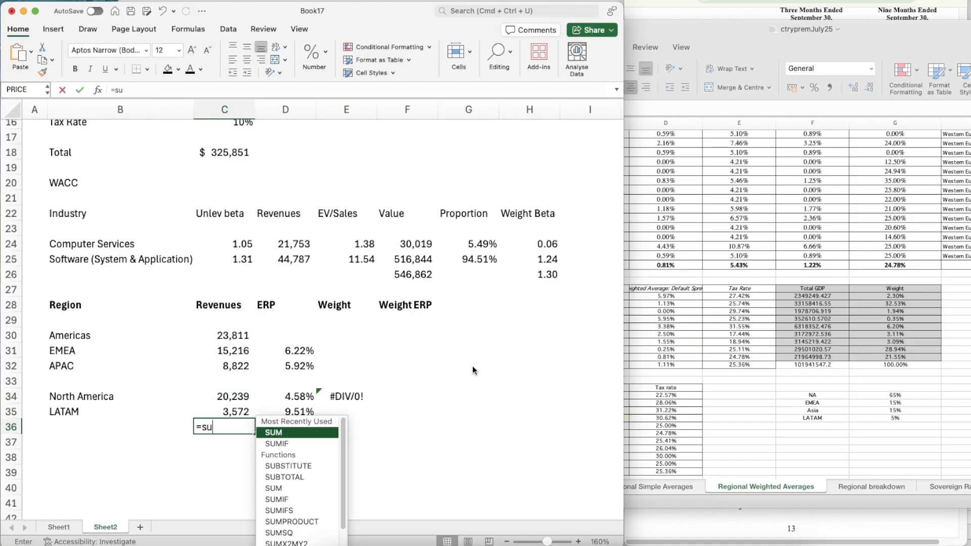
{"action": "key", "text": "Up"}
{"action": "key", "text": "shift+Up"}
{"action": "key", "text": "Return"}
{"action": "key", "text": "Right"}
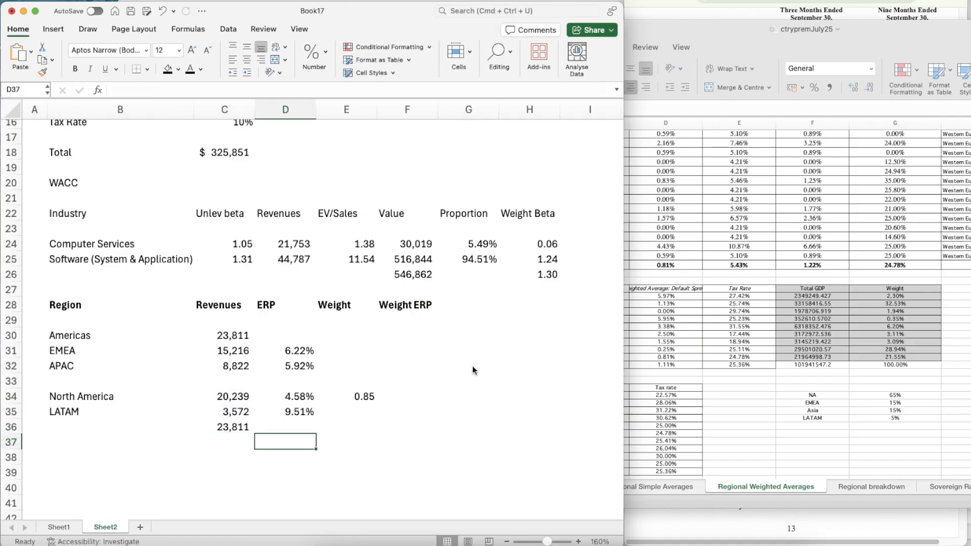
Try to copy North America's weight formula from E34 to the LATAM weight in E35
{"action": "key", "text": "Right"}
{"action": "key", "text": "Up"}
{"action": "key", "text": "Up"}
{"action": "key", "text": "Up"}
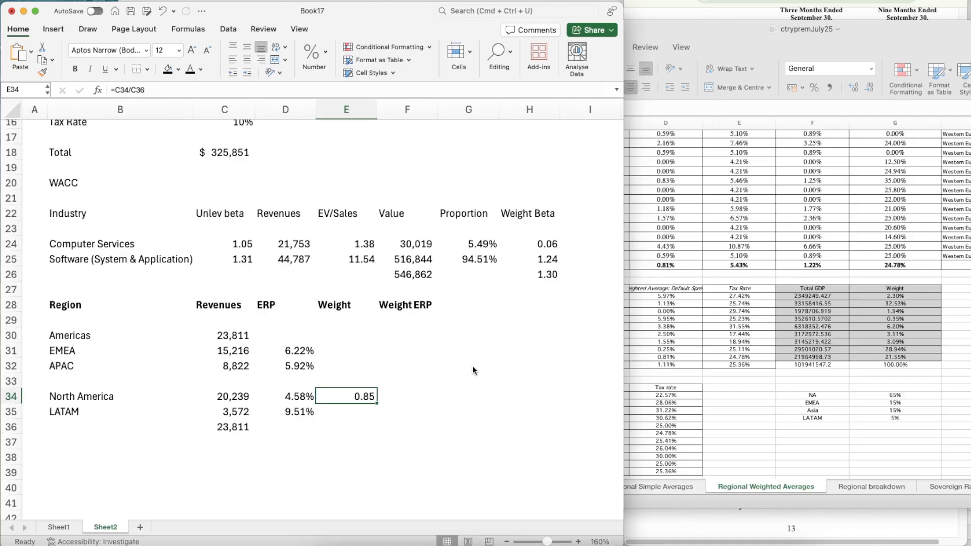
{"action": "key", "text": "super+c"}
{"action": "key", "text": "Down"}
{"action": "key", "text": "super+v"}
{"action": "key", "text": "Up"}
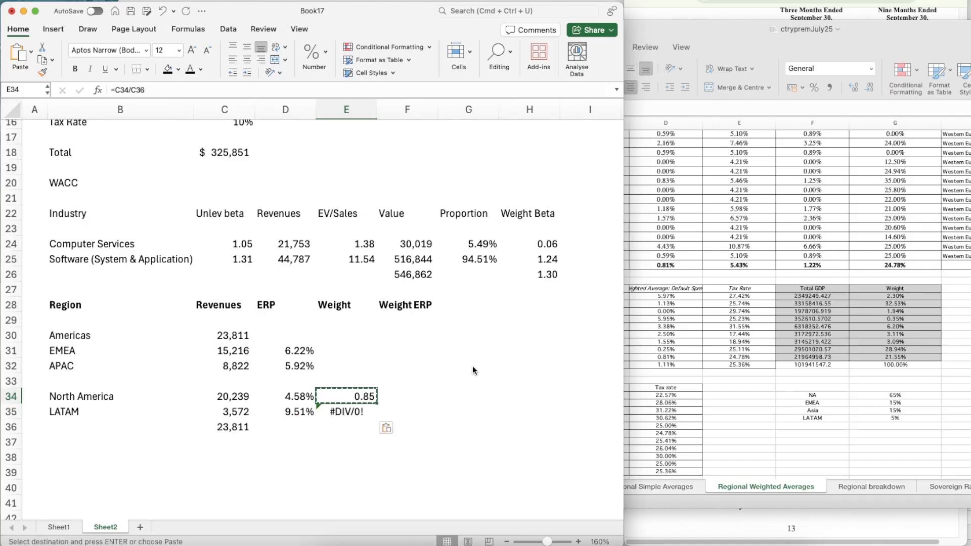
{"action": "key", "text": "Down"}
{"action": "key", "text": "Delete"}
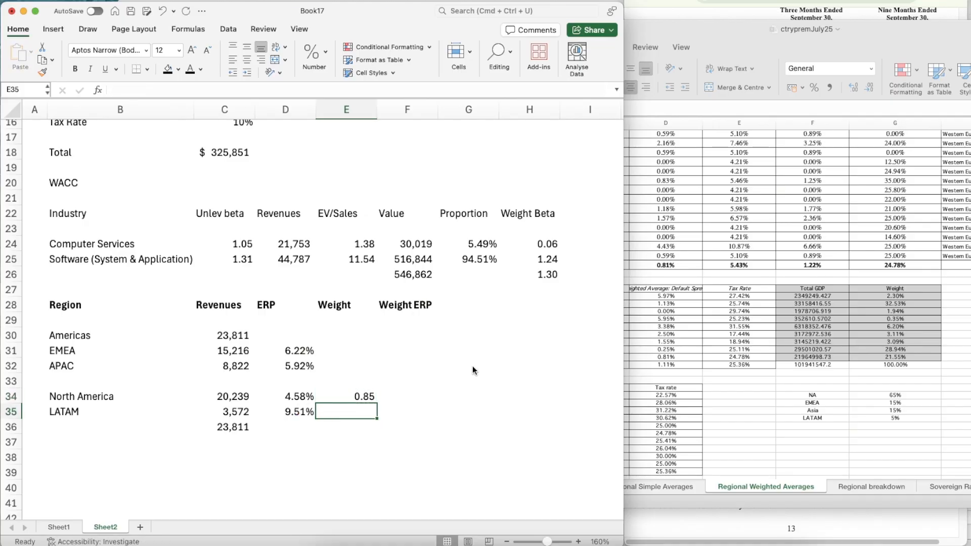
Calculate LATAM's weight in E35 as its revenue in C35 divided by the total in C36
{"action": "type", "text": "="}
{"action": "key", "text": "Left"}
{"action": "key", "text": "Left"}
{"action": "type", "text": "/"}
{"action": "key", "text": "Down"}
{"action": "key", "text": "Left"}
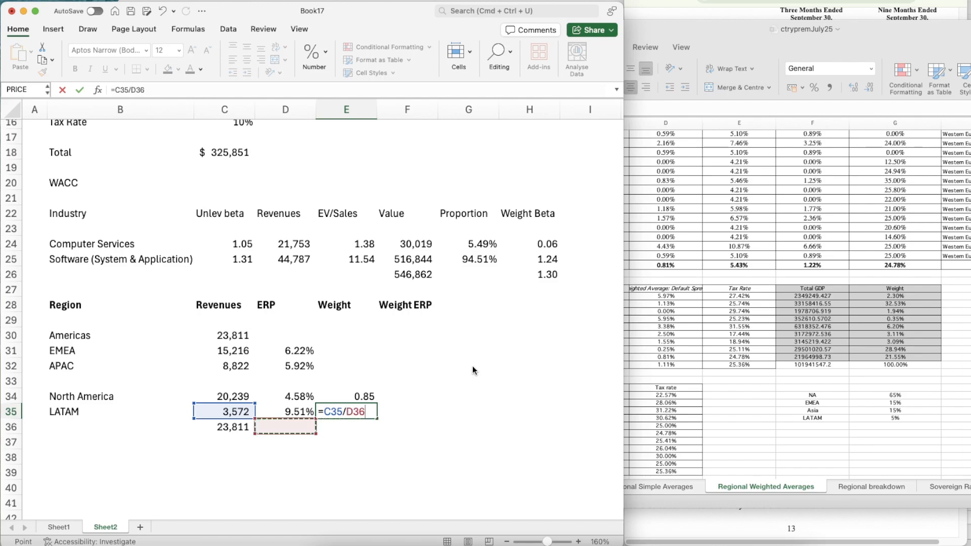
{"action": "key", "text": "Left"}
{"action": "key", "text": "Return"}
Calculate North America's weighted ERP in F34 as D34 multiplied by E34
{"action": "key", "text": "Up"}
{"action": "key", "text": "Up"}
{"action": "key", "text": "Right"}
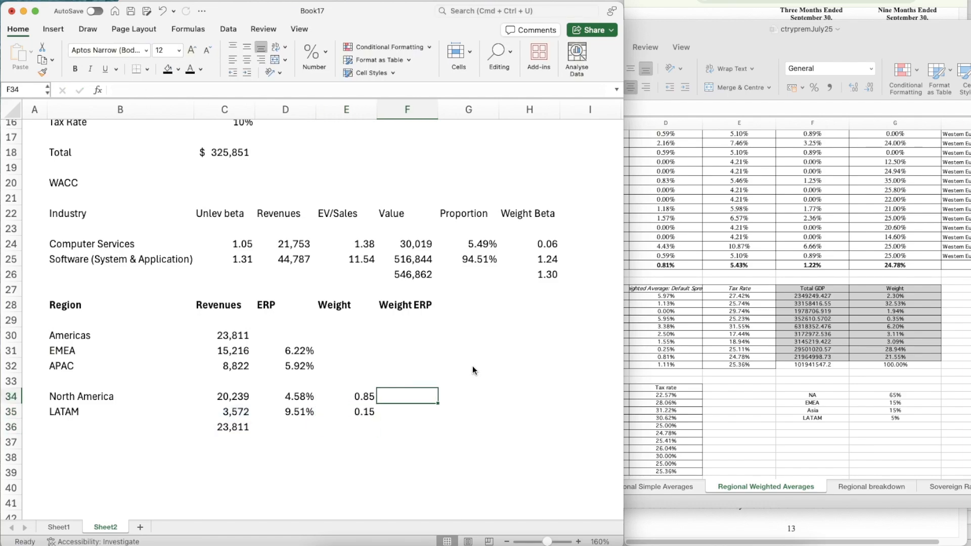
{"action": "type", "text": "="}
{"action": "key", "text": "Left"}
{"action": "key", "text": "Left"}
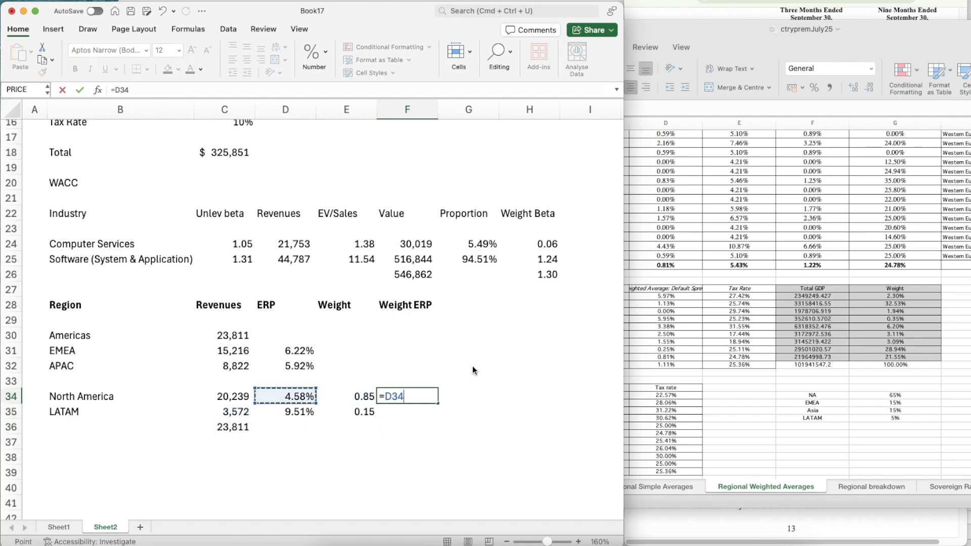
{"action": "type", "text": "*"}
{"action": "key", "text": "Left"}
{"action": "key", "text": "Return"}
Copy the weighted ERP formula from F34 to the LATAM row in F35
{"action": "key", "text": "Up"}
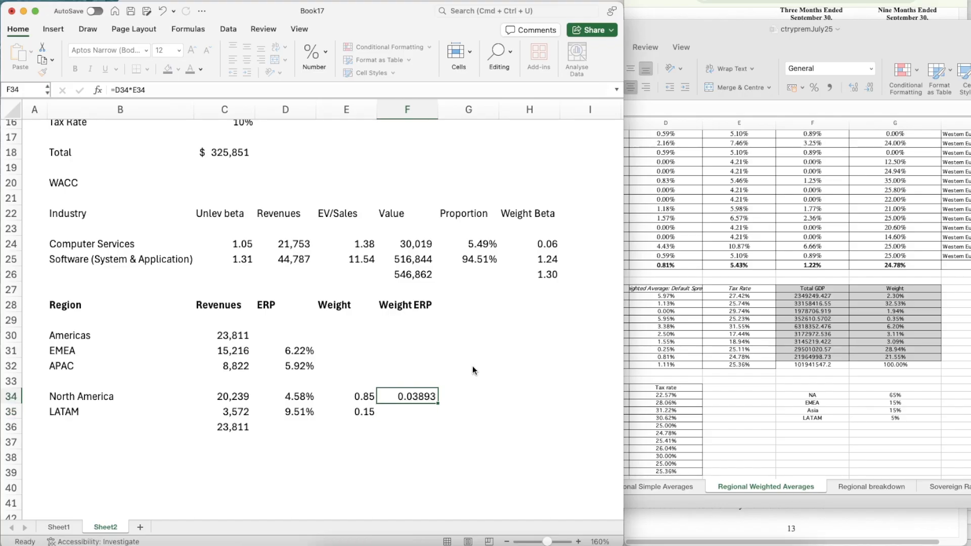
{"action": "key", "text": "super+c"}
{"action": "key", "text": "Down"}
{"action": "key", "text": "super+v"}
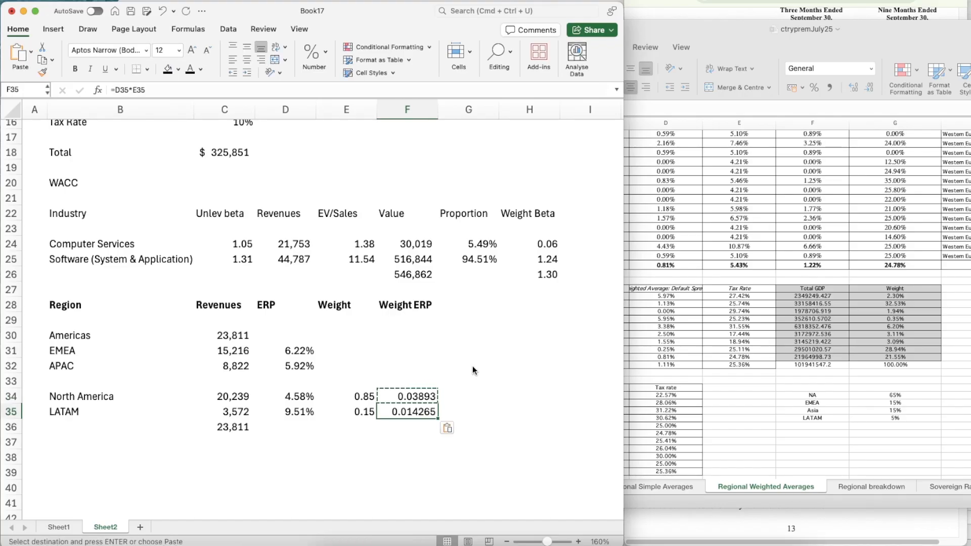
Format the weighted ERPs in F34:F35 as numbers with two decimal places
{"action": "key", "text": "Left"}
{"action": "key", "text": "Up"}
{"action": "key", "text": "Escape"}
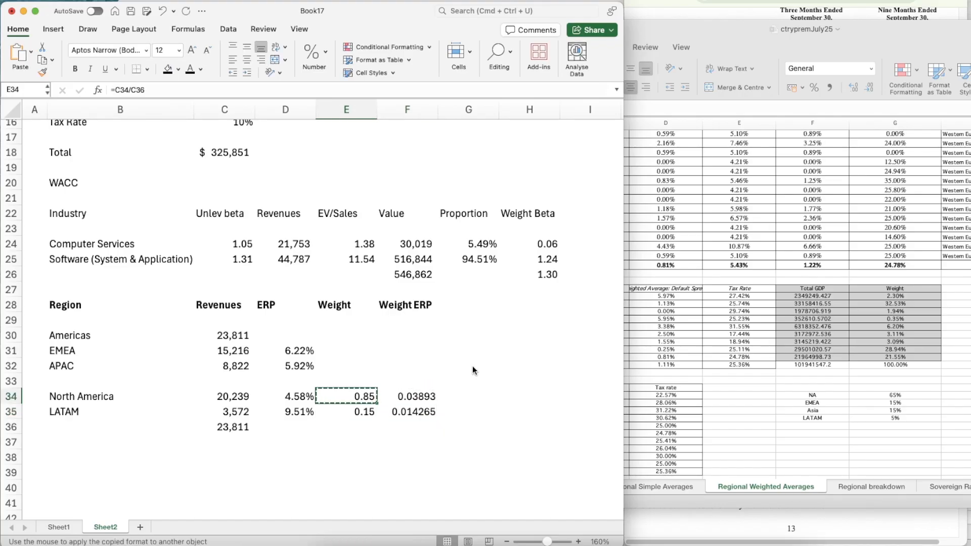
{"action": "key", "text": "Right"}
{"action": "key", "text": "shift+Down"}
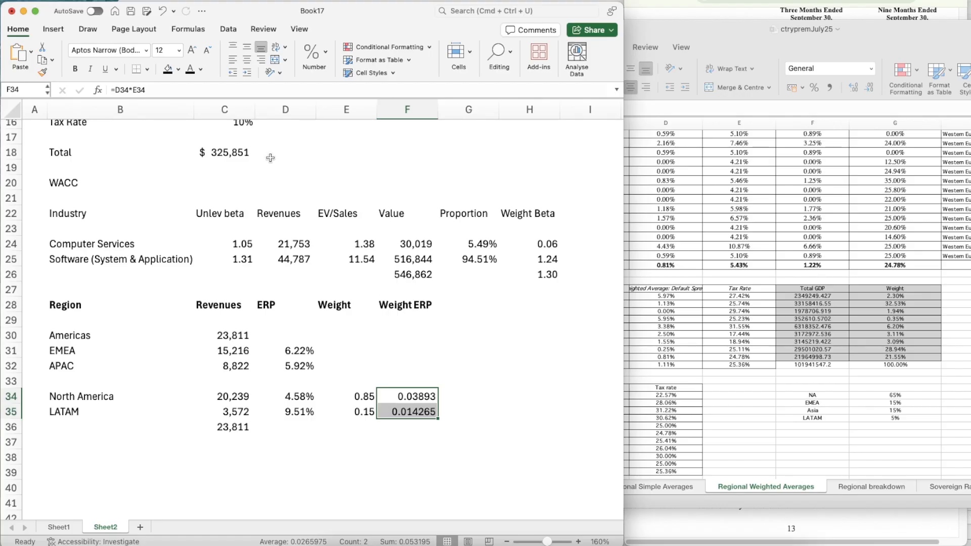
{"action": "left_click", "coordinate": [324, 54]}
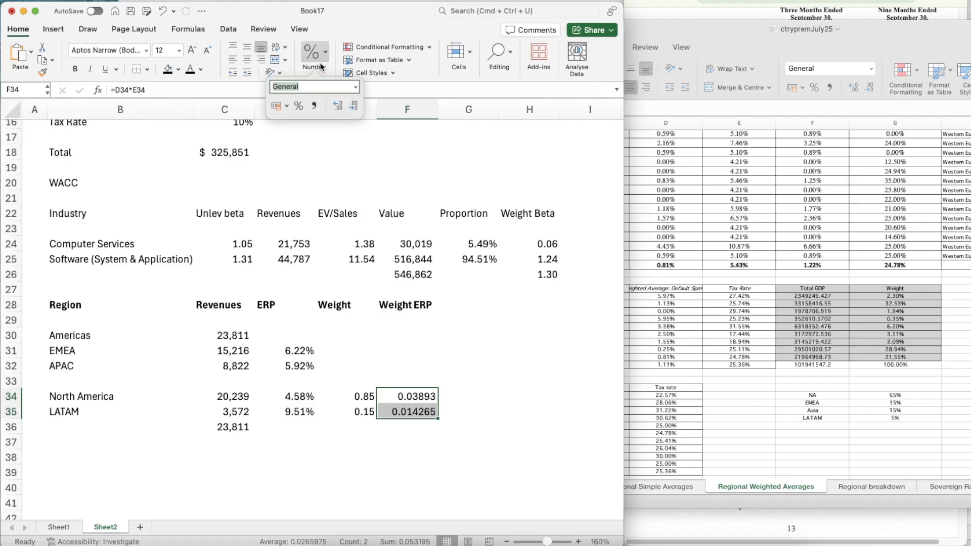
{"action": "left_click", "coordinate": [336, 106]}
{"action": "left_click", "coordinate": [336, 105]}
{"action": "left_click", "coordinate": [354, 106]}
{"action": "left_click", "coordinate": [354, 106]}
{"action": "left_click", "coordinate": [354, 106]}
{"action": "left_click", "coordinate": [355, 107]}
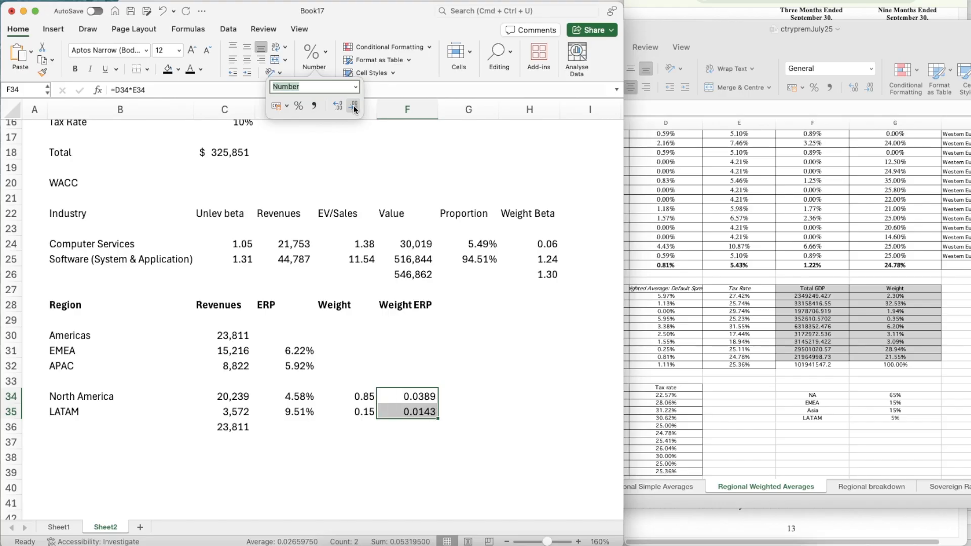
{"action": "left_click", "coordinate": [354, 106]}
{"action": "left_click", "coordinate": [354, 106]}
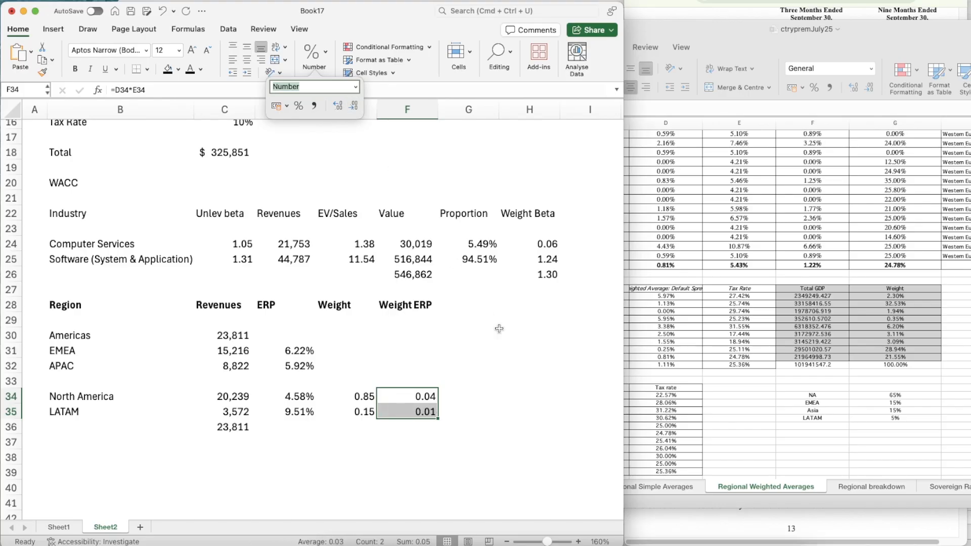
Apply the Percentage format to the weighted ERPs in F34:F35
{"action": "left_click", "coordinate": [312, 54]}
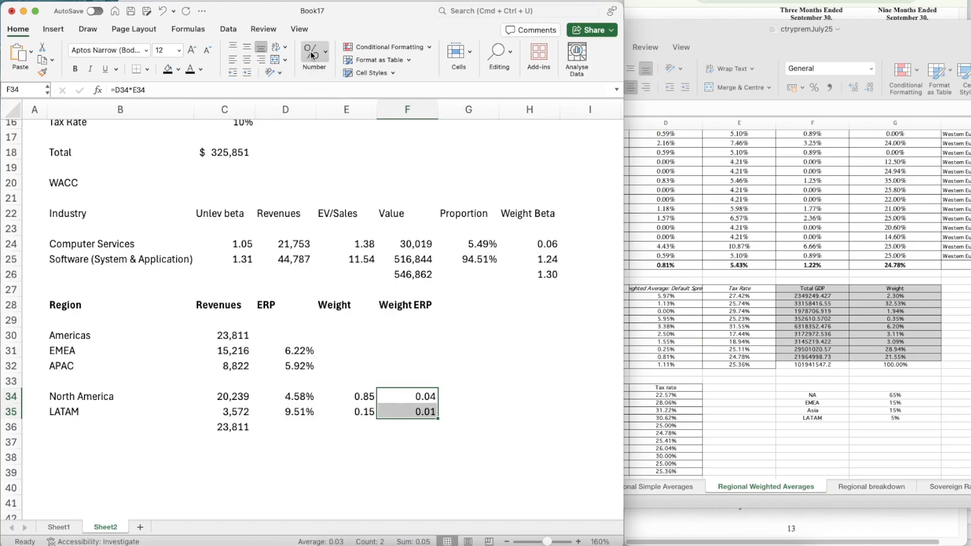
{"action": "left_click", "coordinate": [316, 58]}
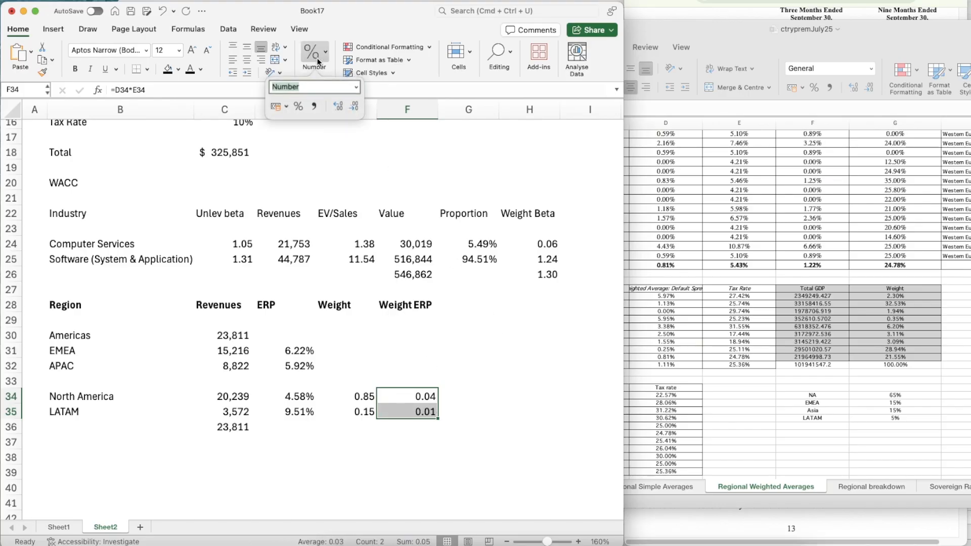
{"action": "left_click", "coordinate": [356, 86]}
{"action": "left_click", "coordinate": [315, 259]}
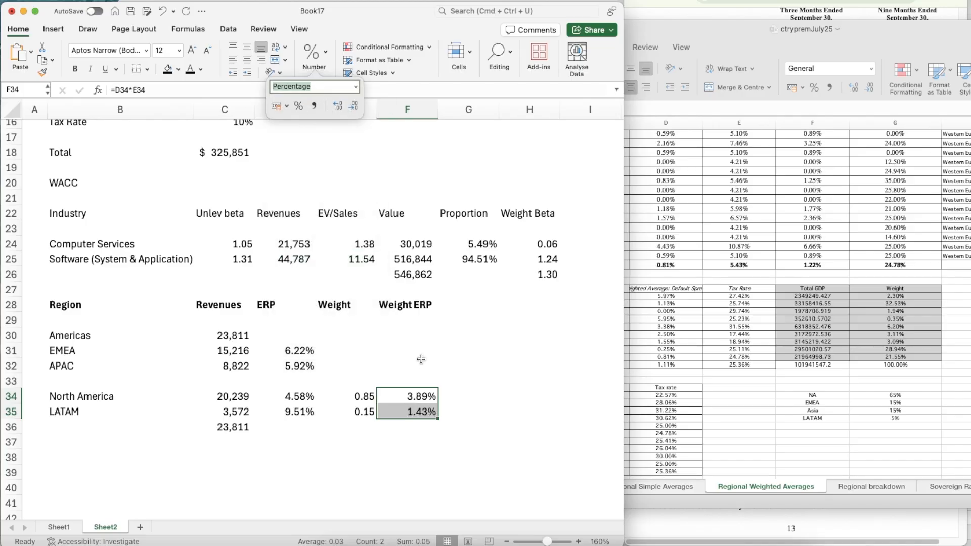
{"action": "left_click", "coordinate": [439, 380]}
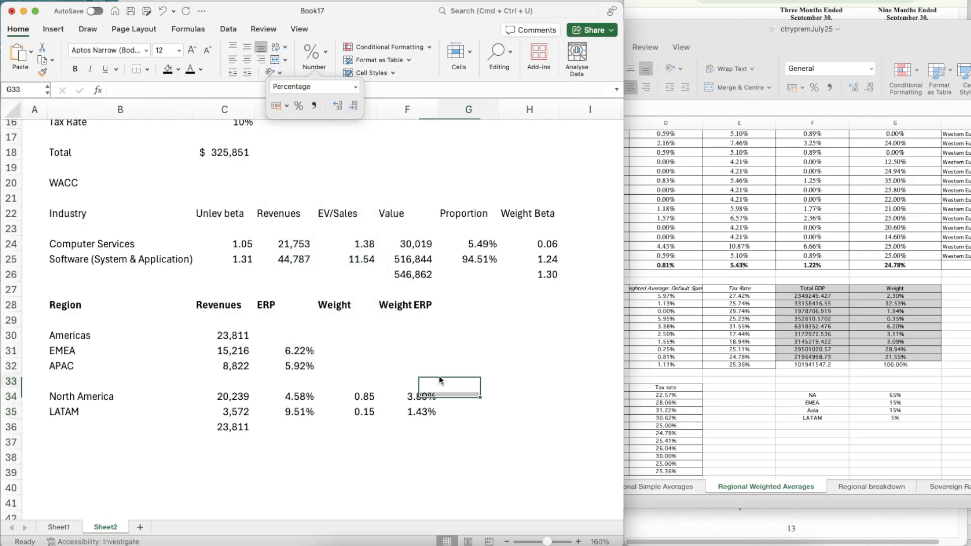
Calculate the Americas ERP in D30 as the sum of the weighted ERPs F34:F35
{"action": "left_click", "coordinate": [286, 334]}
{"action": "type", "text": "=sum"}
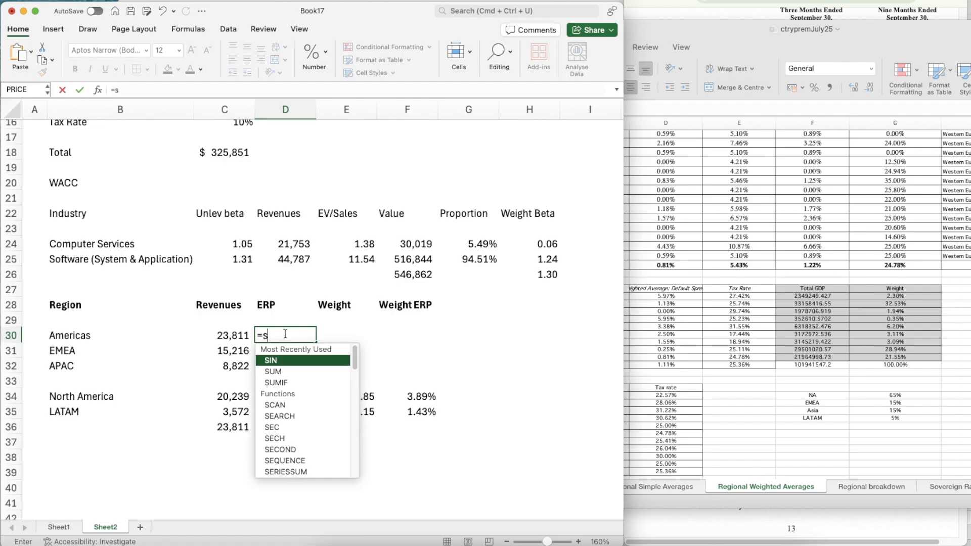
{"action": "key", "text": "Tab"}
{"action": "key", "text": "Right"}
{"action": "key", "text": "Right"}
{"action": "key", "text": "Down"}
{"action": "key", "text": "Down"}
{"action": "key", "text": "Down"}
{"action": "key", "text": "Down"}
{"action": "key", "text": "Down"}
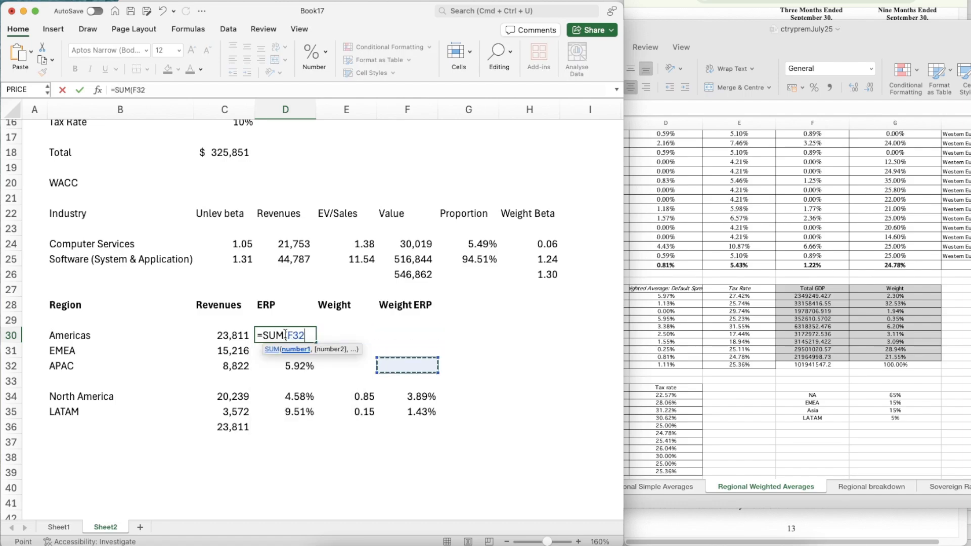
{"action": "key", "text": "shift+Up"}
{"action": "key", "text": "Return"}
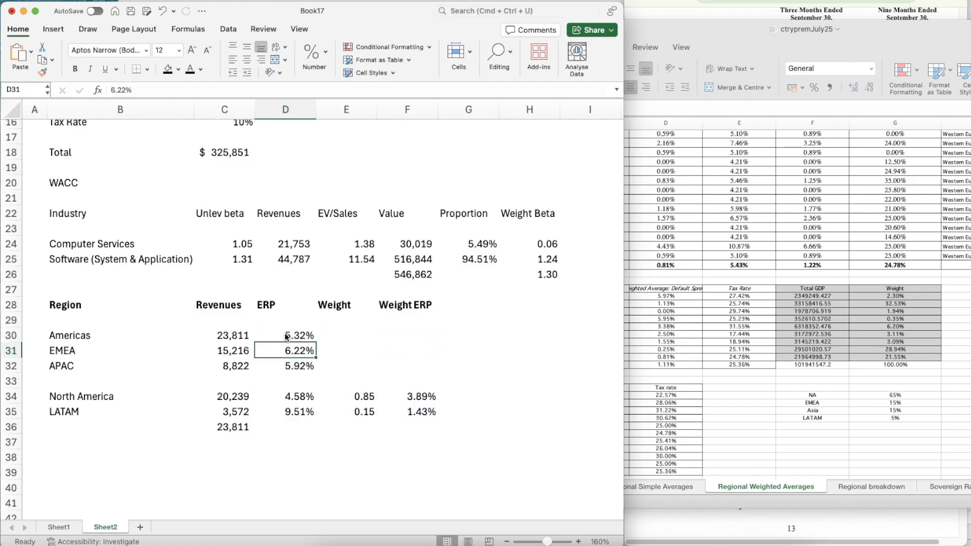
{"action": "key", "text": "Up"}
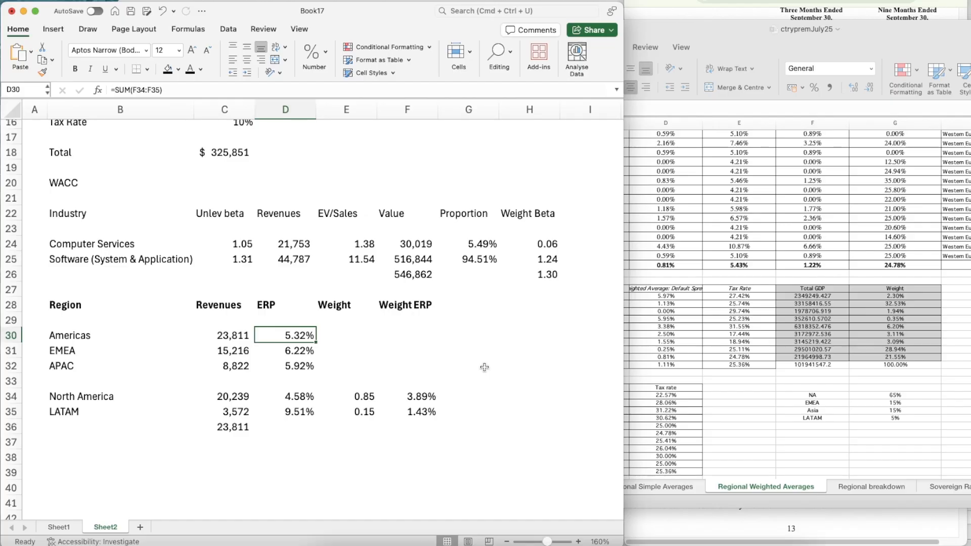
Insert a blank row at row 33, between the APAC and North America rows
{"action": "key", "text": "Right"}
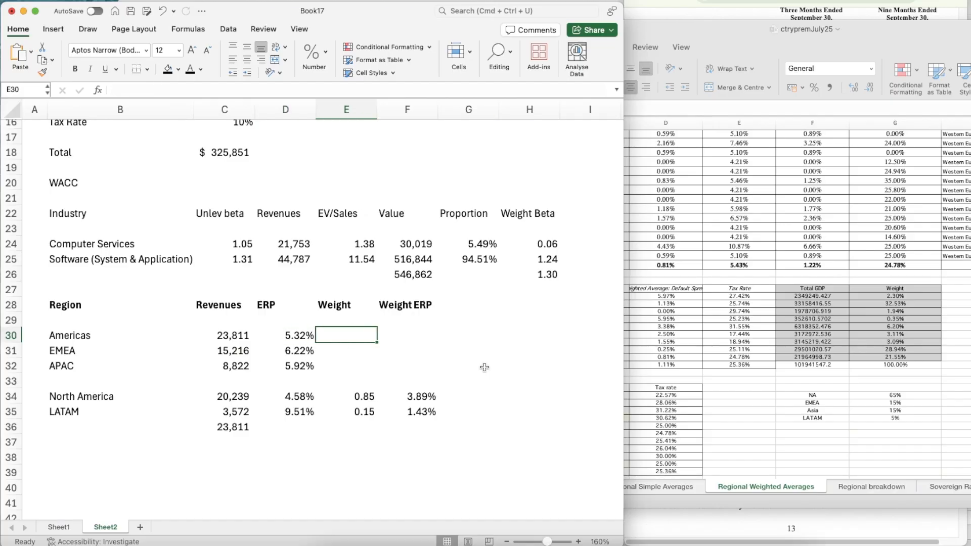
{"action": "key", "text": "Down"}
{"action": "key", "text": "Down"}
{"action": "key", "text": "Down"}
{"action": "key", "text": "shift+space"}
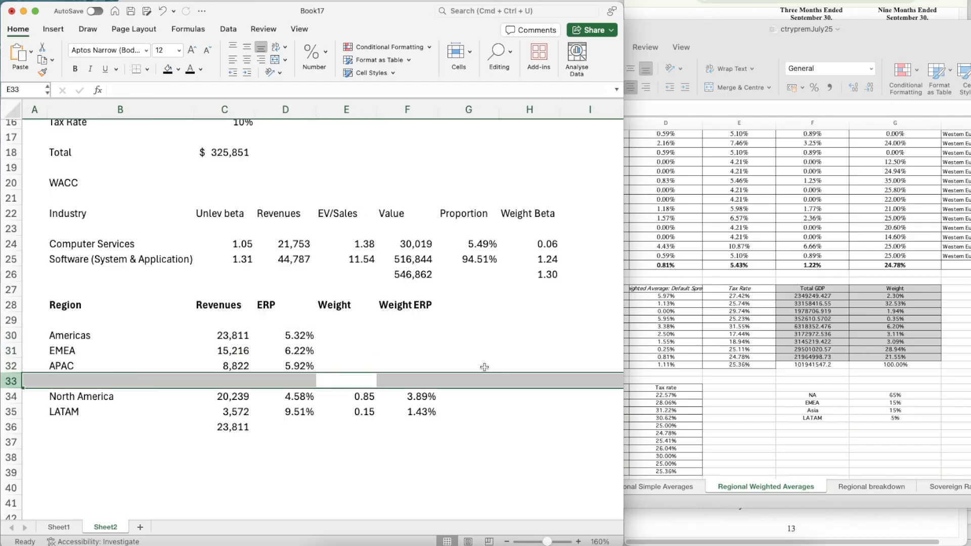
{"action": "key", "text": "ctrl+shift+equal"}
Total the Americas, EMEA and APAC revenues C30:C32 in C33
{"action": "key", "text": "Left"}
{"action": "key", "text": "Left"}
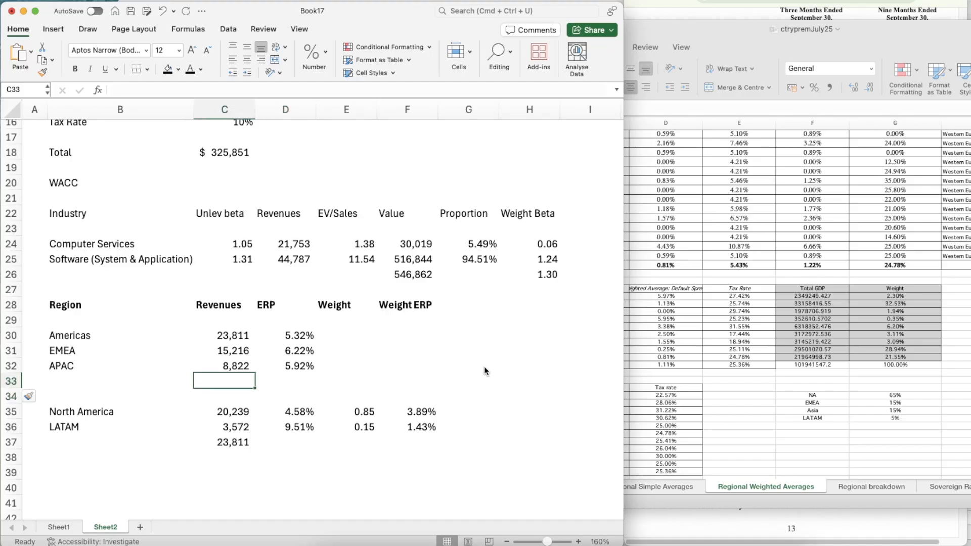
{"action": "type", "text": "=sum("}
{"action": "key", "text": "Up"}
{"action": "key", "text": "shift+Up"}
{"action": "key", "text": "shift+Up"}
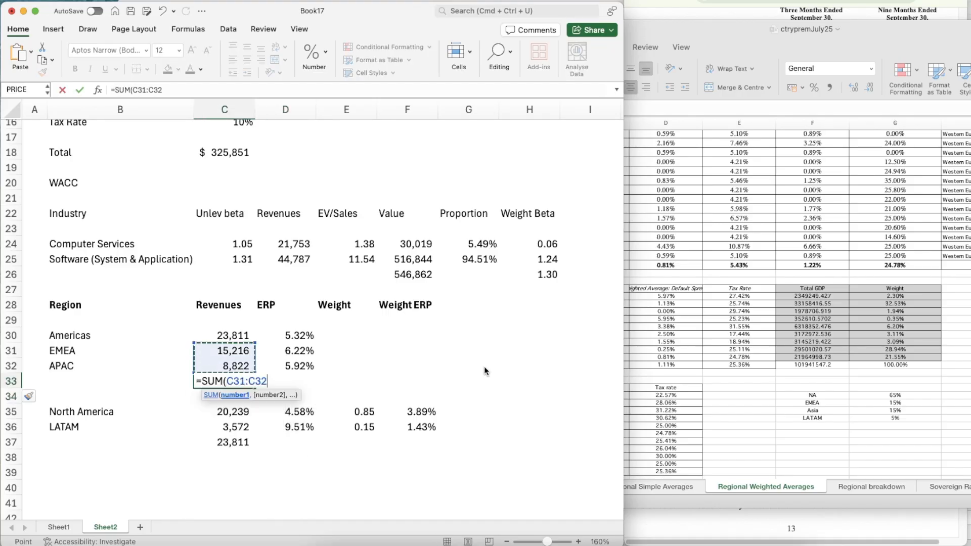
{"action": "key", "text": "Return"}
Calculate the Americas revenue weight in E30 as C30 divided by the regional total, using an absolute reference to $C$33
{"action": "key", "text": "Up"}
{"action": "key", "text": "Right"}
{"action": "key", "text": "Right"}
{"action": "key", "text": "Up"}
{"action": "key", "text": "Up"}
{"action": "key", "text": "Up"}
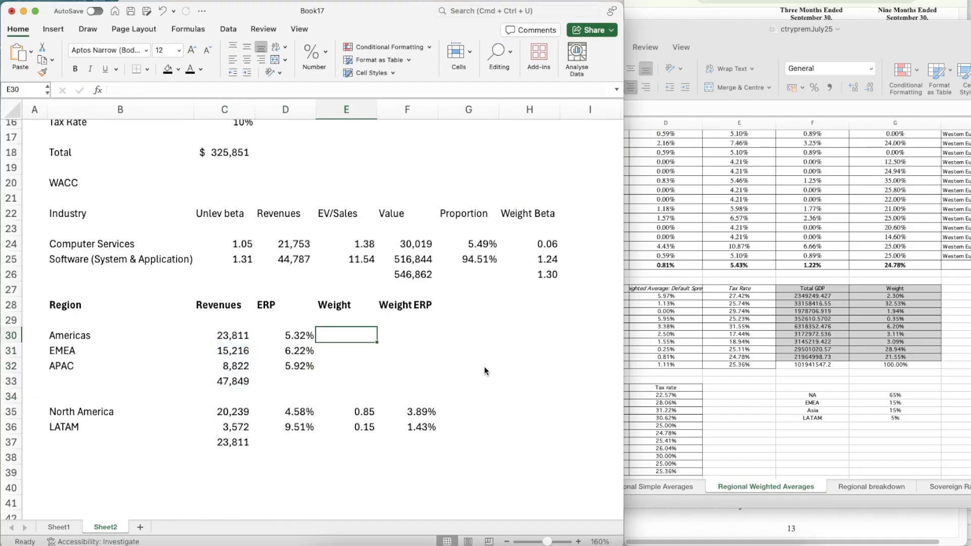
{"action": "type", "text": "="}
{"action": "key", "text": "Left"}
{"action": "key", "text": "Left"}
{"action": "type", "text": "/"}
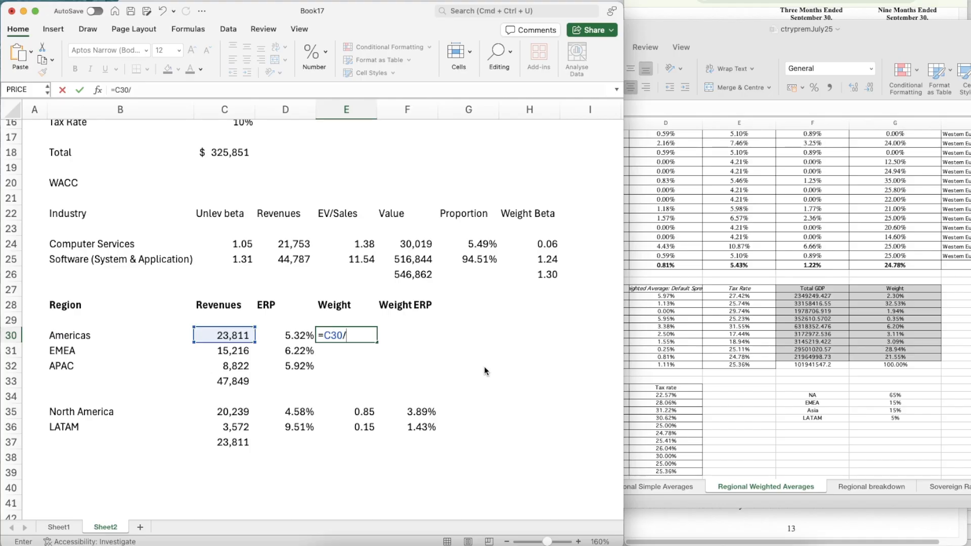
{"action": "key", "text": "Down"}
{"action": "key", "text": "Left"}
{"action": "key", "text": "Left"}
{"action": "key", "text": "Down"}
{"action": "key", "text": "Down"}
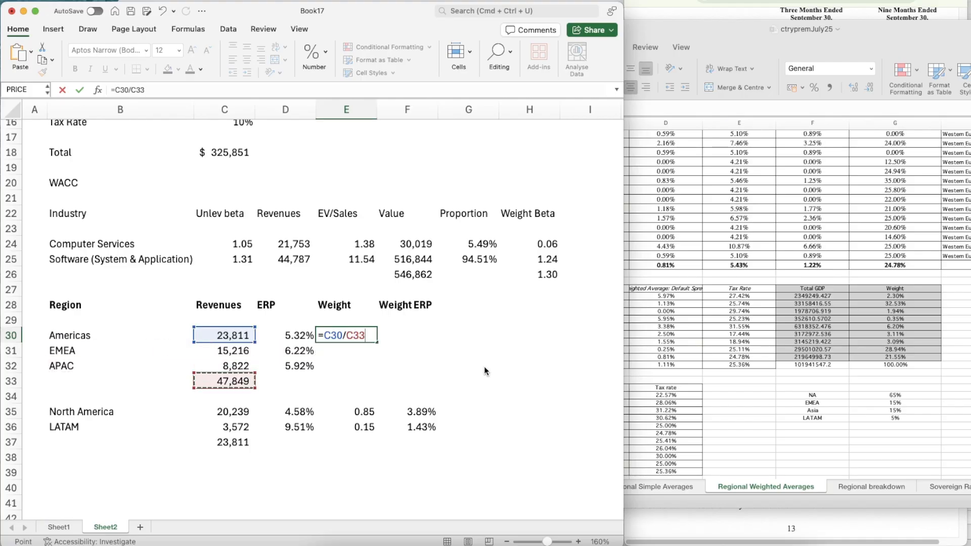
{"action": "left_click", "coordinate": [347, 337]}
{"action": "type", "text": "$"}
{"action": "key", "text": "Right"}
{"action": "type", "text": "$"}
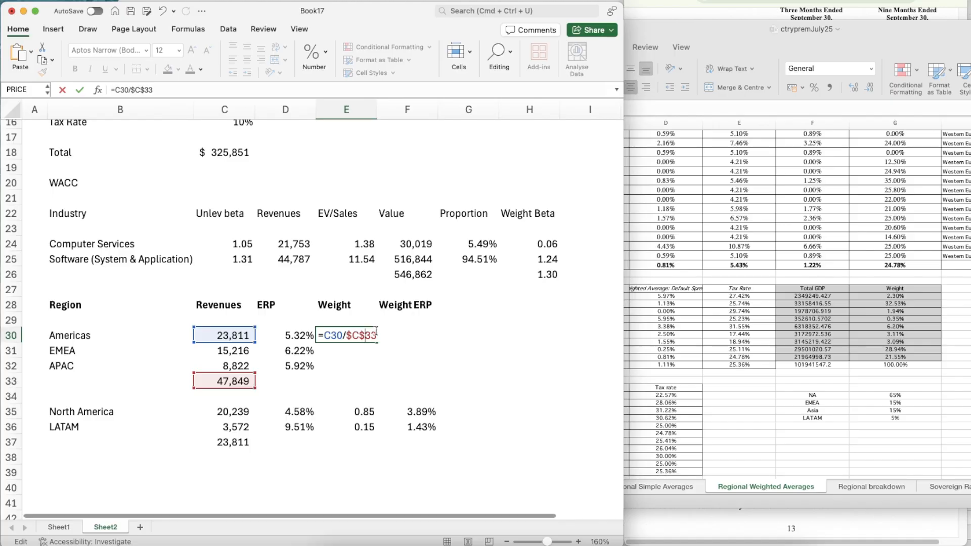
{"action": "key", "text": "Return"}
Copy the Americas weight formula from E30 down to the EMEA and APAC rows, E31:E32
{"action": "key", "text": "Up"}
{"action": "key", "text": "super+c"}
{"action": "key", "text": "shift+Down"}
{"action": "key", "text": "shift+Down"}
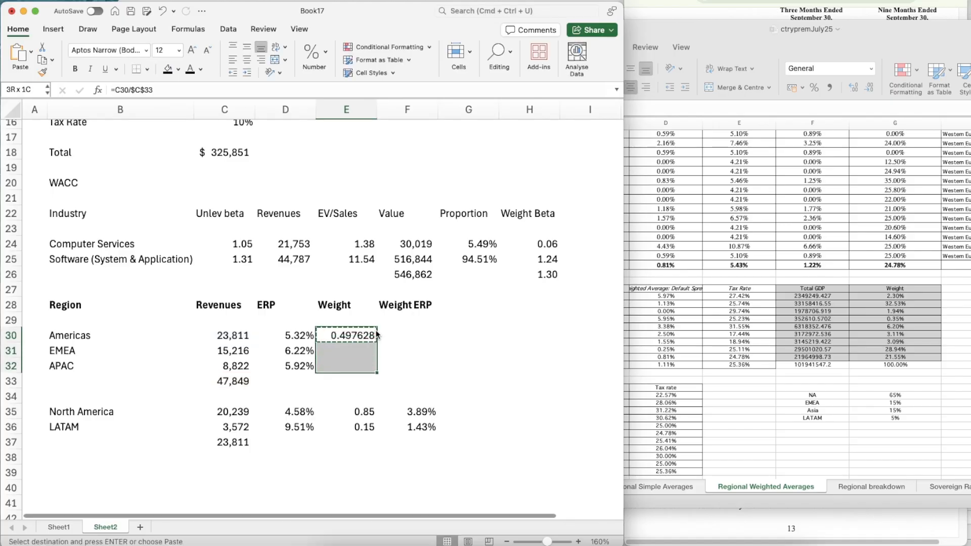
{"action": "key", "text": "super+v"}
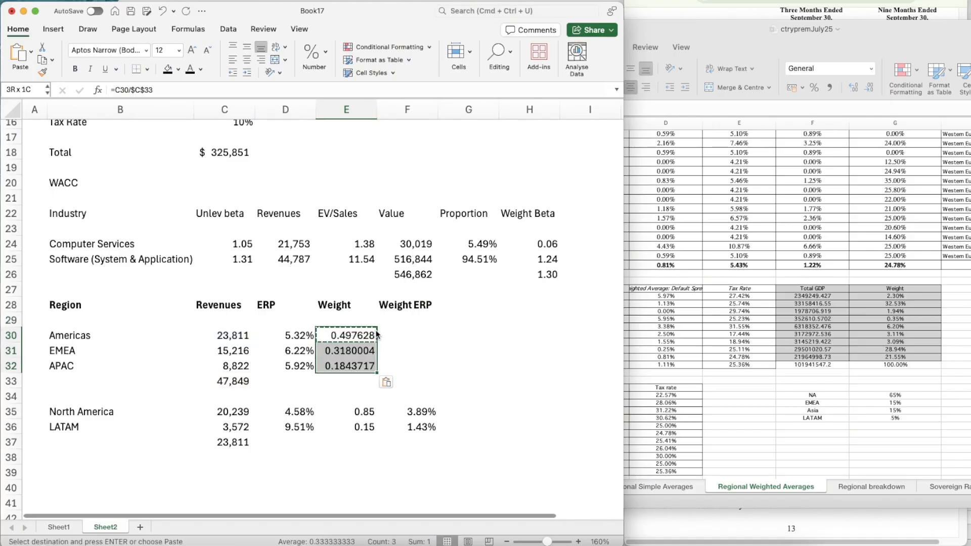
Apply the Number format to the regional weights in E30:E32
{"action": "left_click", "coordinate": [325, 54]}
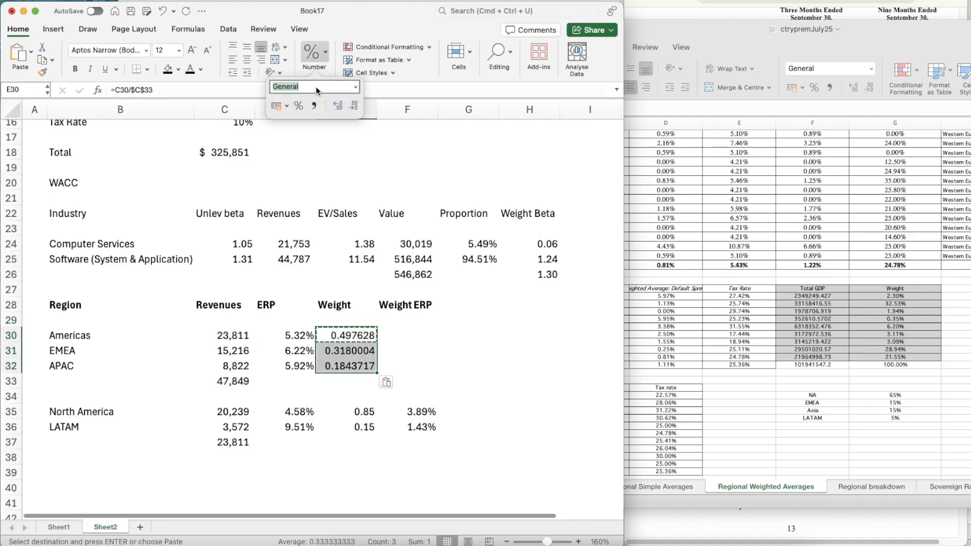
{"action": "left_click", "coordinate": [350, 87]}
{"action": "left_click", "coordinate": [304, 126]}
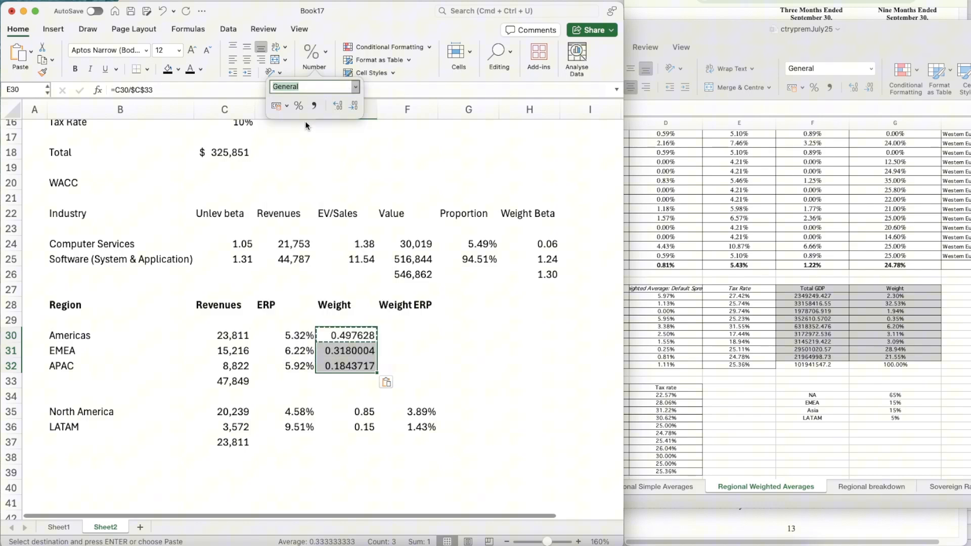
Calculate the Americas weighted ERP in F30 as D30*E30
{"action": "left_click", "coordinate": [398, 338]}
{"action": "type", "text": "="}
{"action": "key", "text": "Left"}
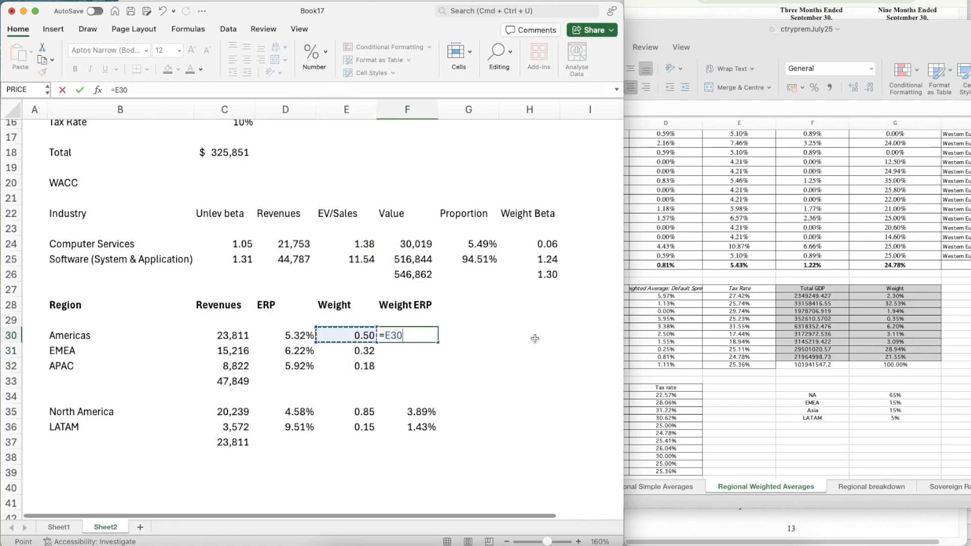
{"action": "key", "text": "Left"}
{"action": "type", "text": "*"}
{"action": "key", "text": "Left"}
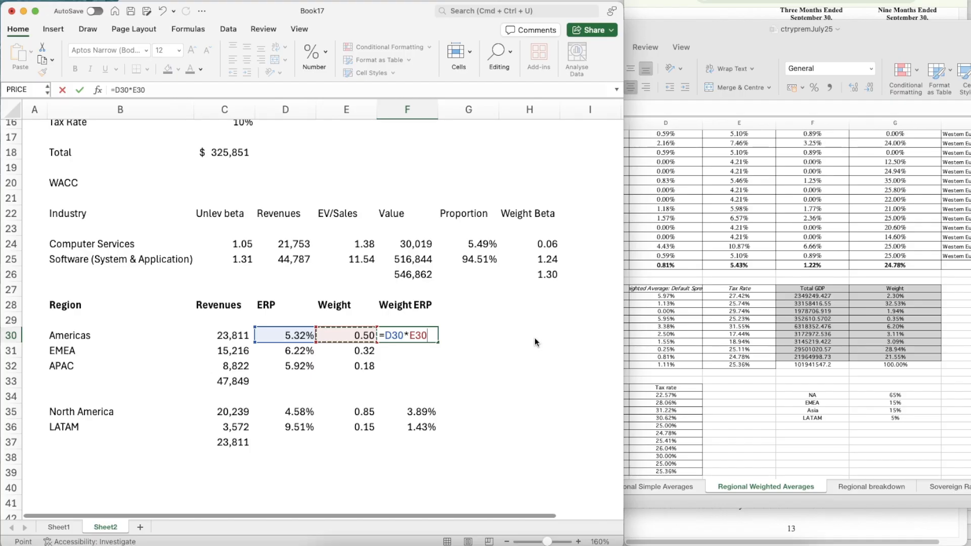
{"action": "key", "text": "Return"}
Copy the percentage formatting of the Americas ERP in D30 onto the weighted ERP in F30
{"action": "key", "text": "Up"}
{"action": "key", "text": "Left"}
{"action": "key", "text": "Left"}
{"action": "key", "text": "super+shift+c"}
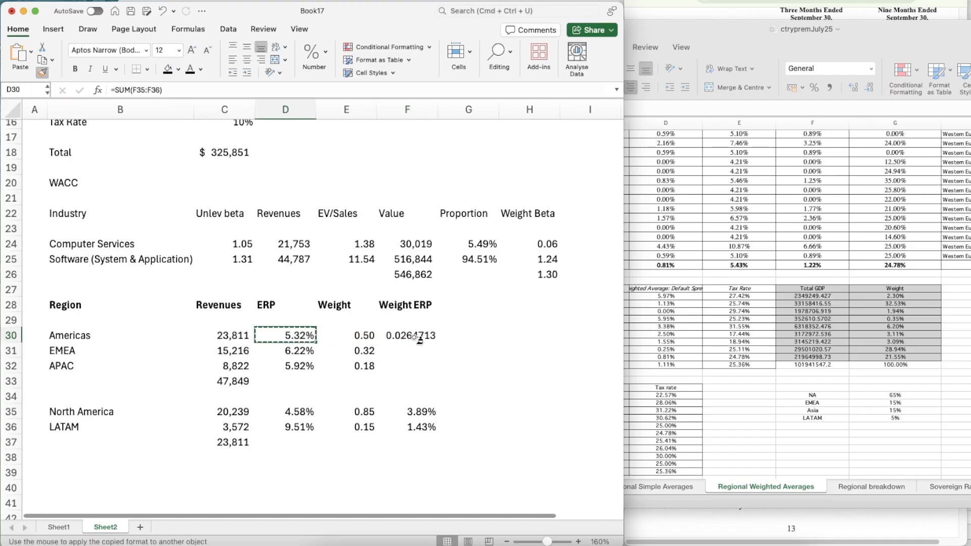
{"action": "left_click", "coordinate": [416, 338]}
Copy the weighted ERP formula from F30 down to the EMEA and APAC rows, F31:F32
{"action": "key", "text": "super+c"}
{"action": "key", "text": "shift+Down"}
{"action": "key", "text": "shift+Down"}
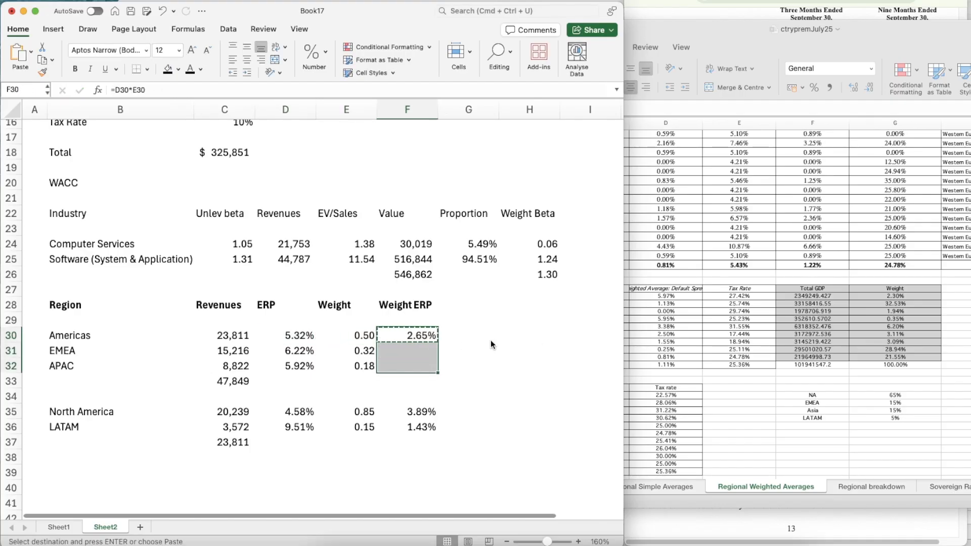
{"action": "key", "text": "super+v"}
Sum the Americas, EMEA and APAC weighted ERPs F30:F32 in F33
{"action": "key", "text": "Down"}
{"action": "key", "text": "Down"}
{"action": "key", "text": "Down"}
{"action": "type", "text": "=su"}
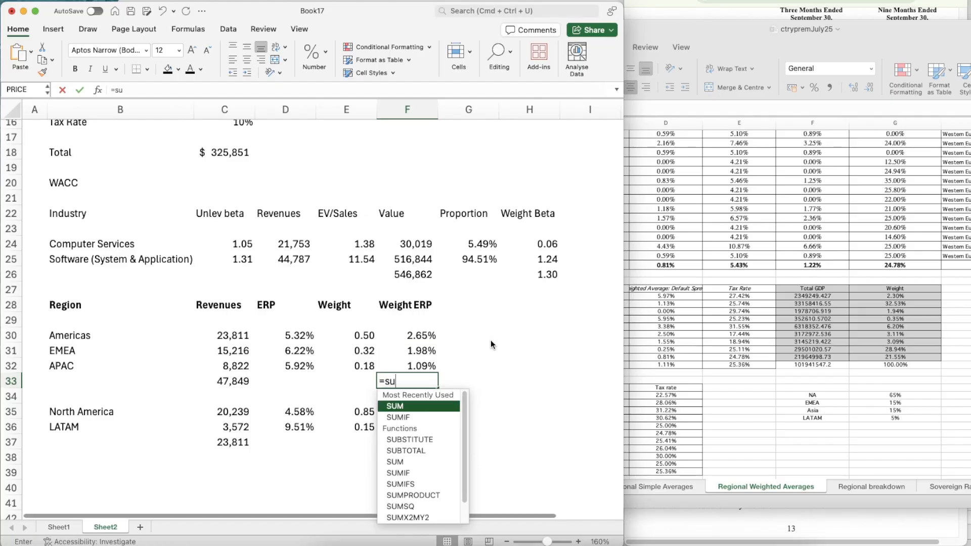
{"action": "key", "text": "Tab"}
{"action": "key", "text": "Up"}
{"action": "key", "text": "shift+Up"}
{"action": "key", "text": "shift+Up"}
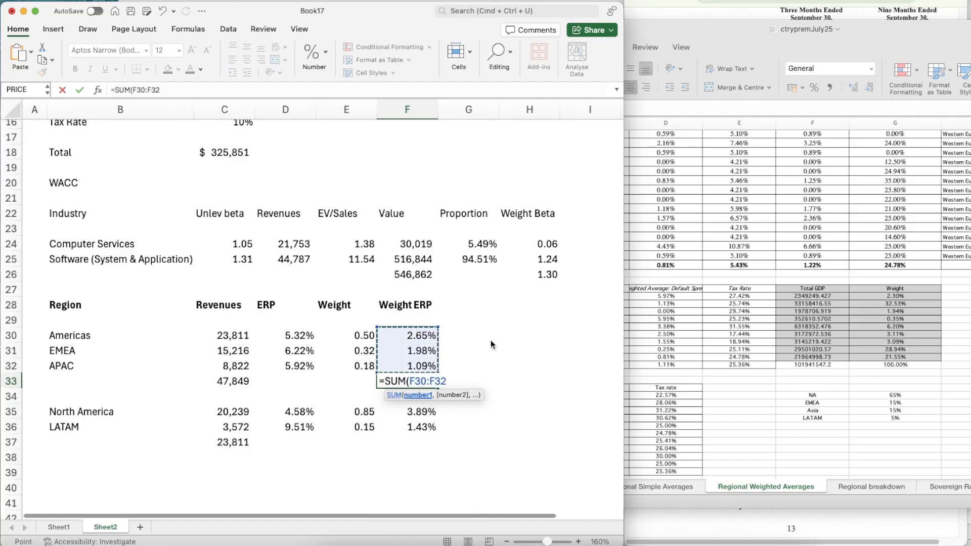
{"action": "key", "text": "Return"}
{"action": "key", "text": "Up"}
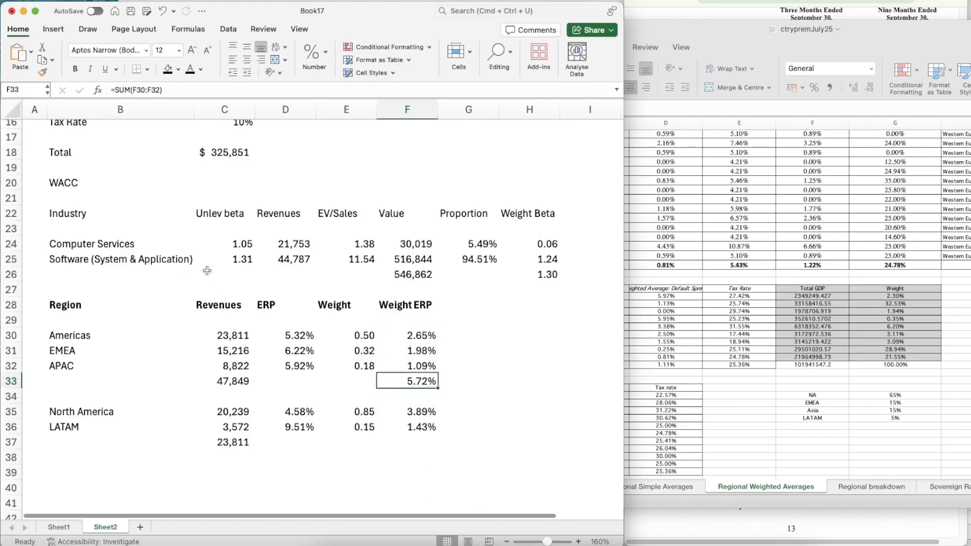
Link the Equity Risk Premium in C11 to the total weighted ERP in F33
{"action": "scroll", "coordinate": [207, 270], "scroll_direction": "up", "scroll_amount": 5}
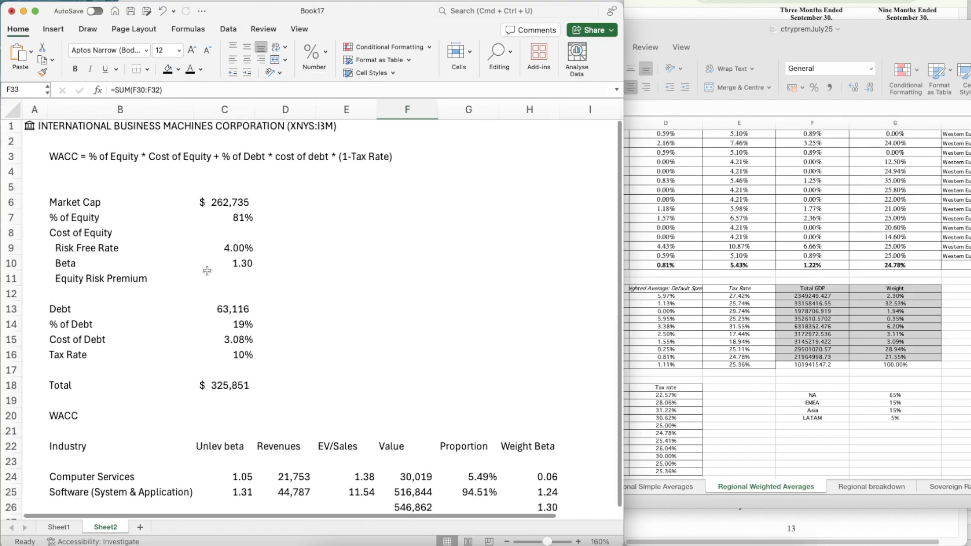
{"action": "left_click", "coordinate": [228, 277]}
{"action": "type", "text": "="}
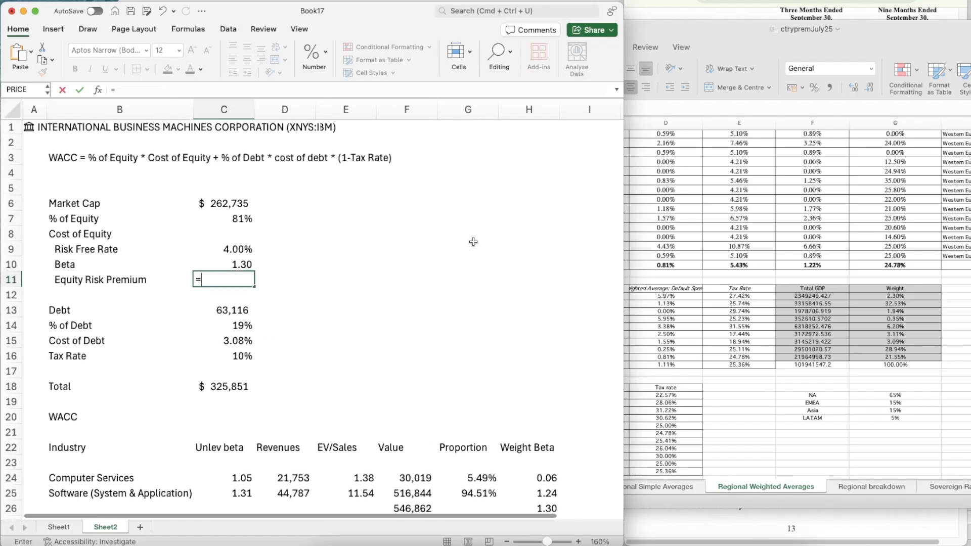
{"action": "scroll", "coordinate": [499, 434], "scroll_direction": "down", "scroll_amount": 4}
{"action": "left_click", "coordinate": [418, 424]}
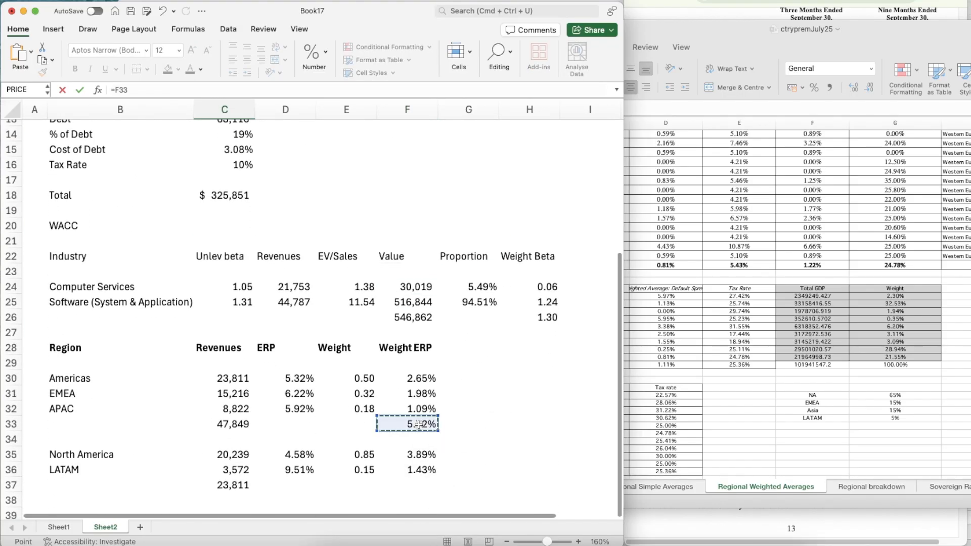
{"action": "key", "text": "Return"}
{"action": "scroll", "coordinate": [310, 351], "scroll_direction": "up", "scroll_amount": 5}
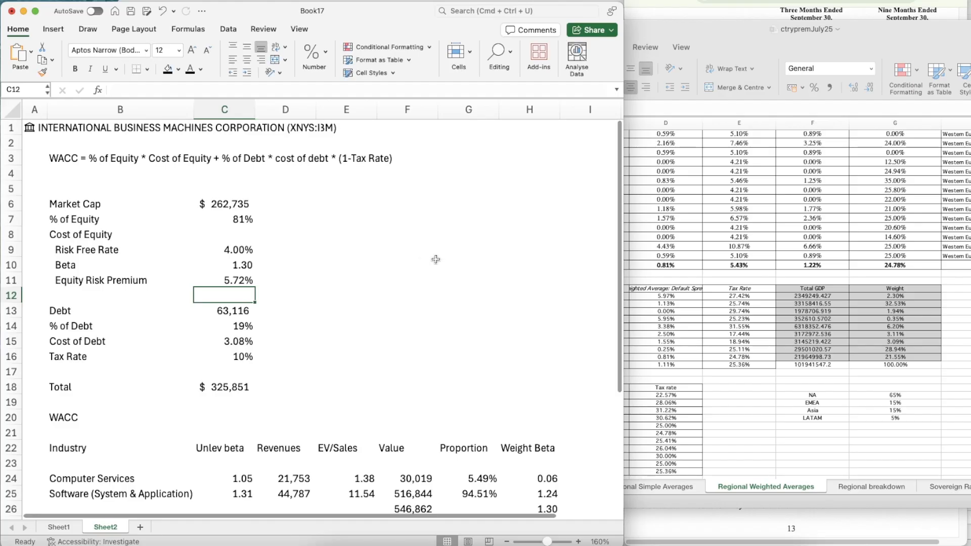
Write the note "Cost of Equity = Risk Free Rate + Beta * Equity Risk Premium" in E9
{"action": "key", "text": "Right"}
{"action": "key", "text": "Right"}
{"action": "key", "text": "Right"}
{"action": "key", "text": "Up"}
{"action": "key", "text": "Up"}
{"action": "key", "text": "Up"}
{"action": "key", "text": "Up"}
{"action": "key", "text": "Left"}
{"action": "key", "text": "Left"}
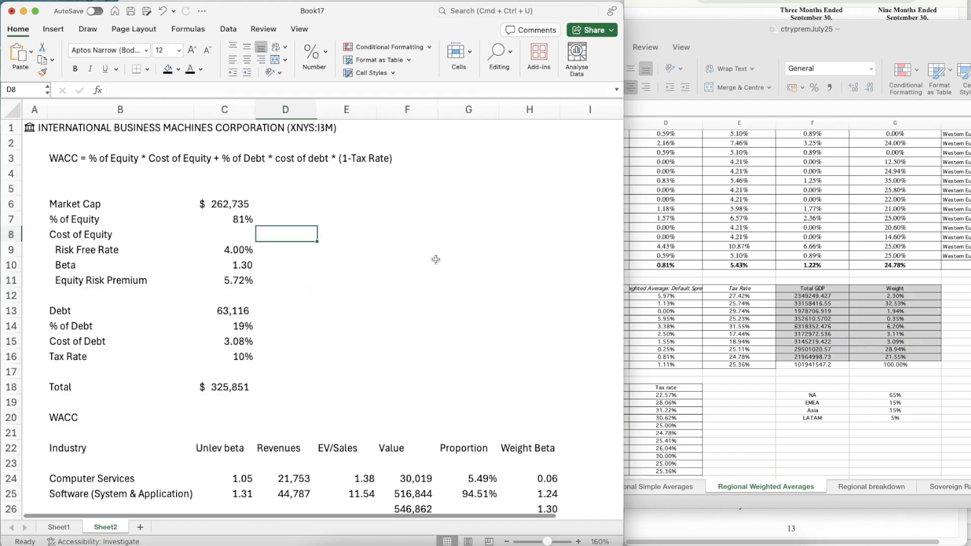
{"action": "key", "text": "Down"}
{"action": "key", "text": "Right"}
{"action": "key", "text": "Right"}
{"action": "key", "text": "Left"}
{"action": "type", "text": "Cost "}
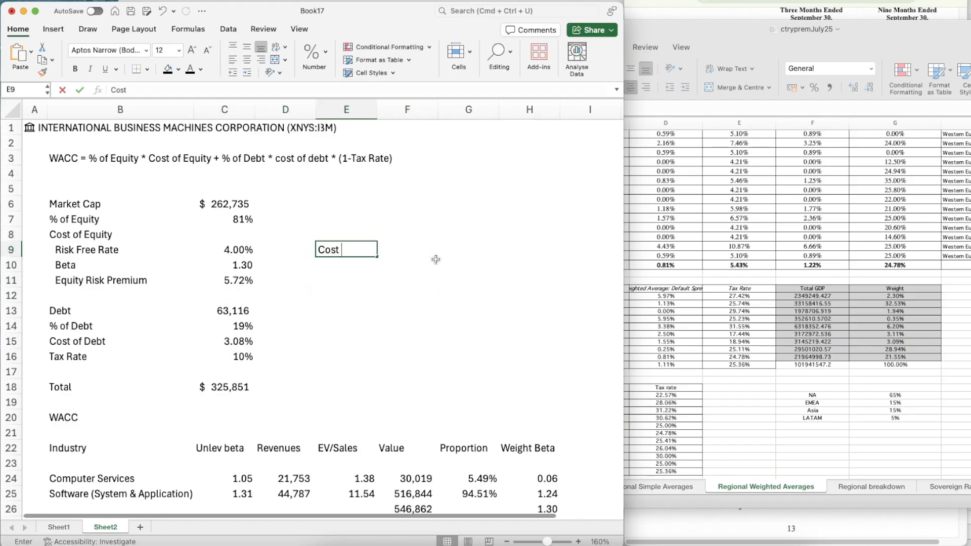
{"action": "type", "text": "of Equity"}
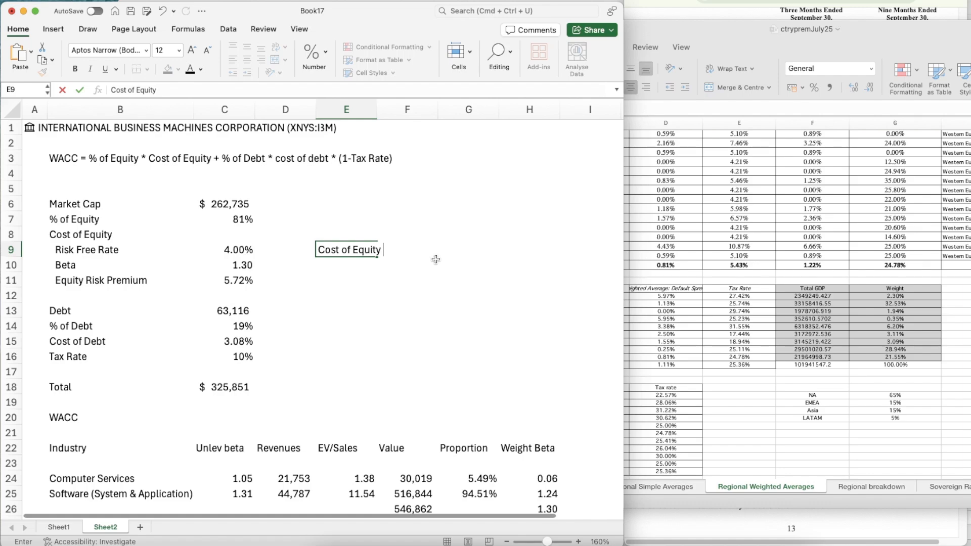
{"action": "type", "text": " = Risk Free Rate"}
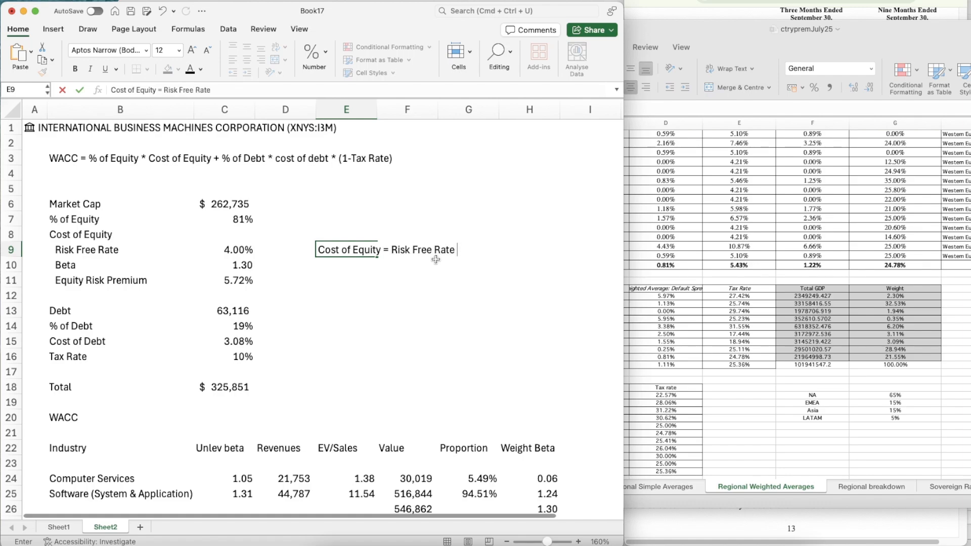
{"action": "type", "text": " + Beta * Equity Ri"}
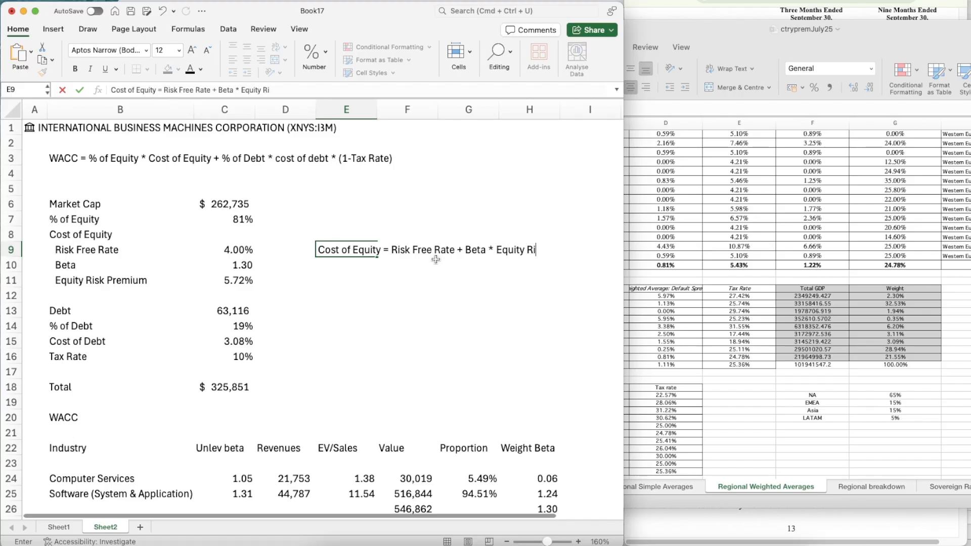
{"action": "type", "text": "sk Premium"}
{"action": "key", "text": "Return"}
Calculate the Cost of Equity in C8 with =C9+C10*C11 and format it as a percentage with two decimals
{"action": "key", "text": "Left"}
{"action": "key", "text": "Left"}
{"action": "key", "text": "Up"}
{"action": "key", "text": "Up"}
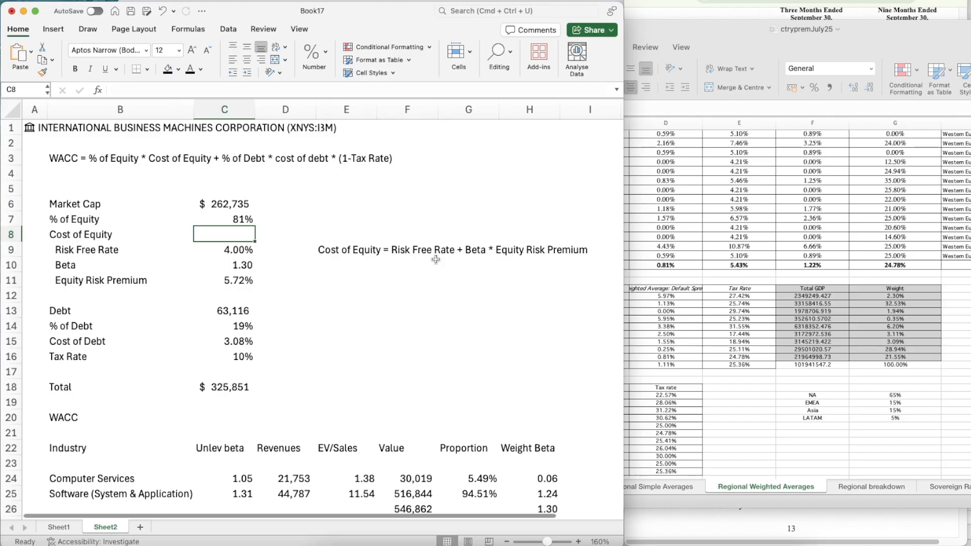
{"action": "type", "text": "="}
{"action": "key", "text": "Down"}
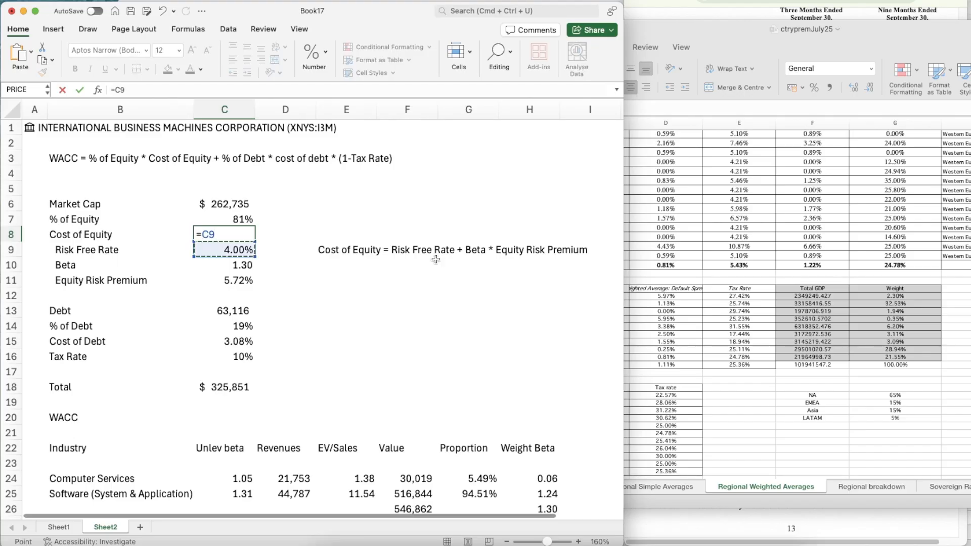
{"action": "type", "text": "*"}
{"action": "key", "text": "Down"}
{"action": "key", "text": "Down"}
{"action": "type", "text": "*"}
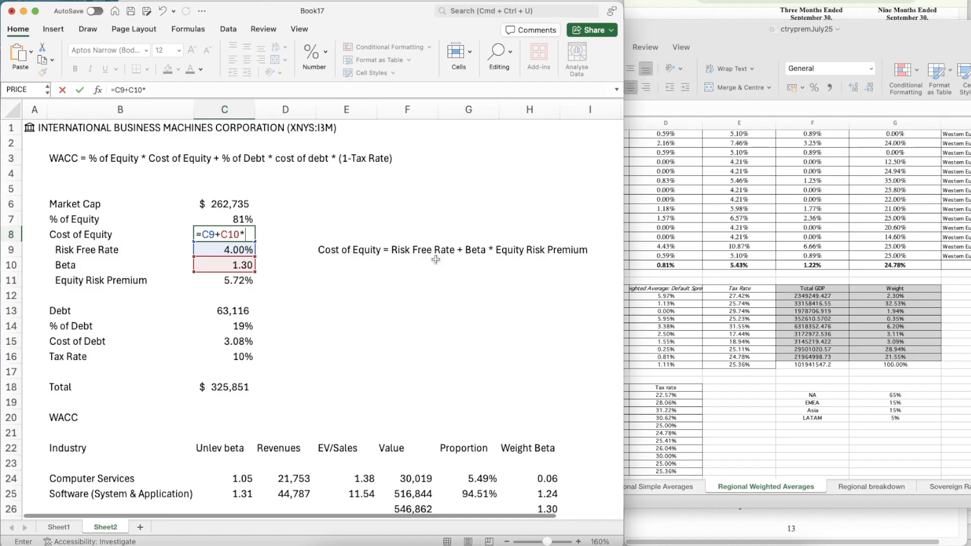
{"action": "key", "text": "Down"}
{"action": "key", "text": "Down"}
{"action": "key", "text": "Down"}
{"action": "key", "text": "Return"}
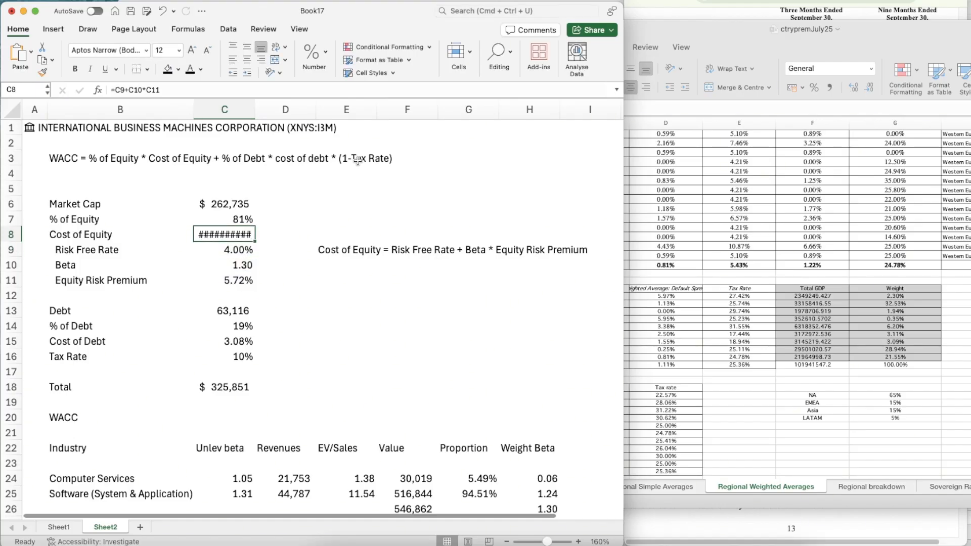
{"action": "left_click", "coordinate": [325, 55]}
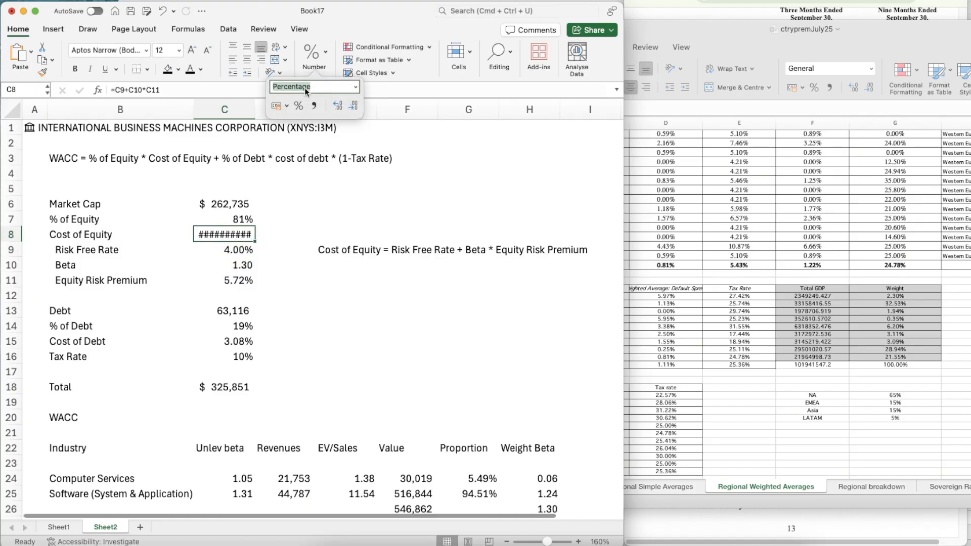
{"action": "left_click", "coordinate": [298, 106]}
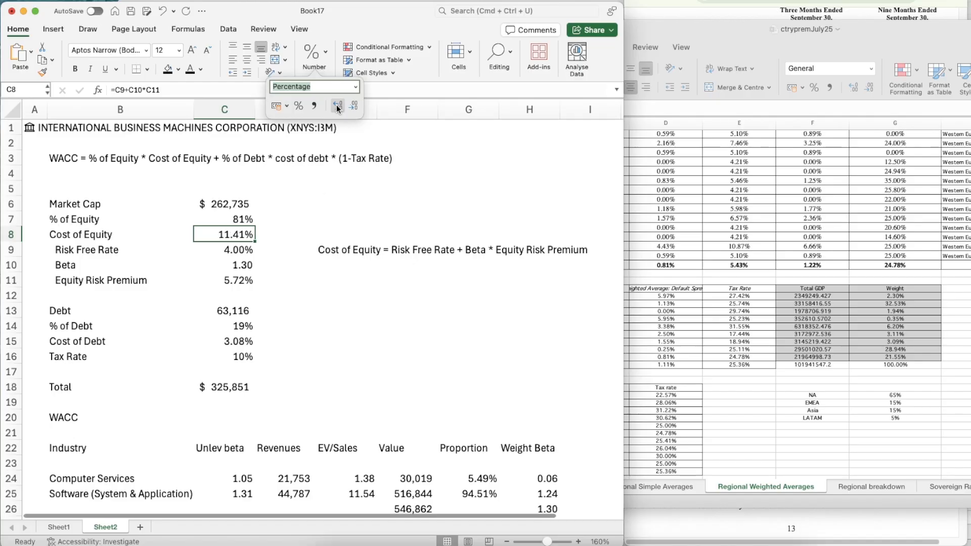
Delete the cost of equity formula note from E9
{"action": "left_click", "coordinate": [286, 314]}
{"action": "left_click", "coordinate": [319, 252]}
{"action": "key", "text": "Delete"}
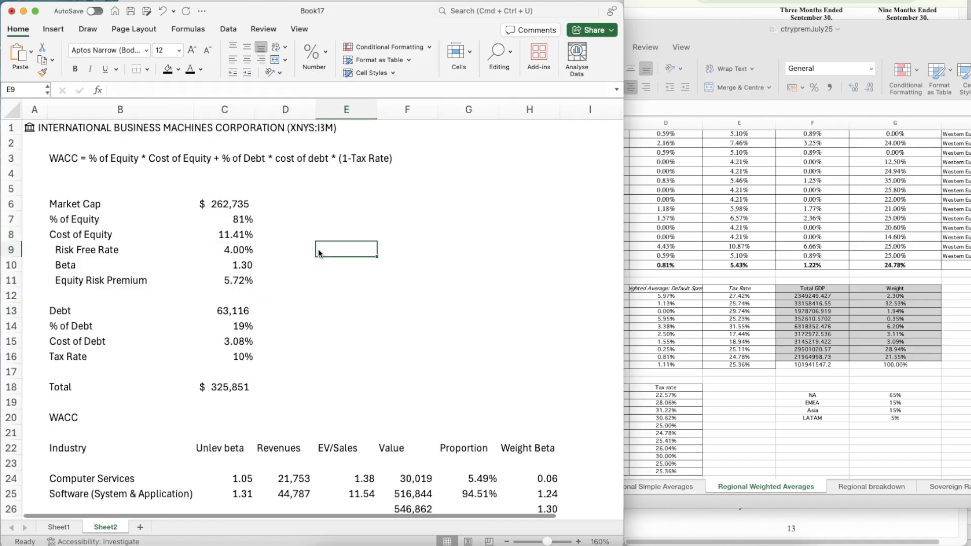
Start the WACC formula in C20 with the equity term =(C7*C8), multiplying % of Equity by Cost of Equity
{"action": "scroll", "coordinate": [398, 388], "scroll_direction": "down", "scroll_amount": 3}
{"action": "left_click", "coordinate": [227, 396]}
{"action": "left_click", "coordinate": [221, 359]}
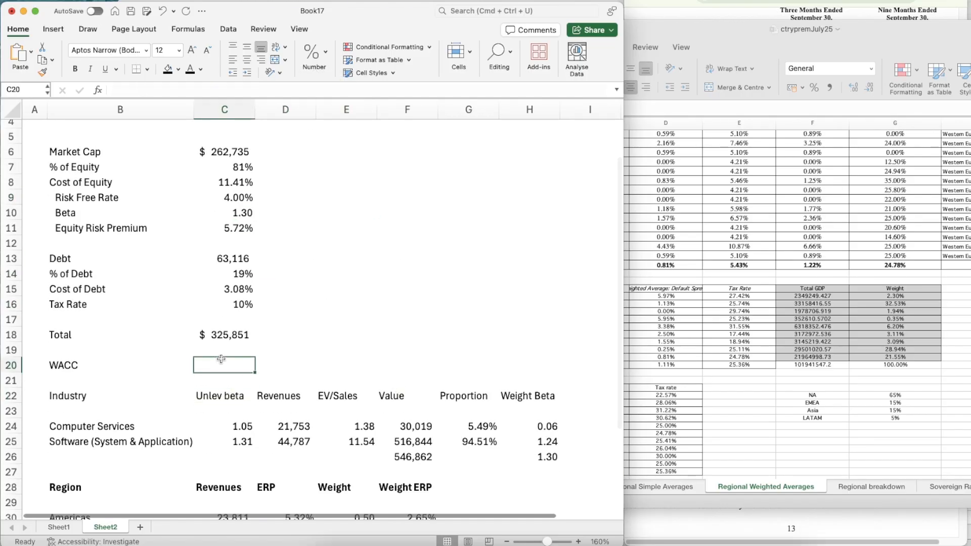
{"action": "scroll", "coordinate": [354, 353], "scroll_direction": "up", "scroll_amount": 3}
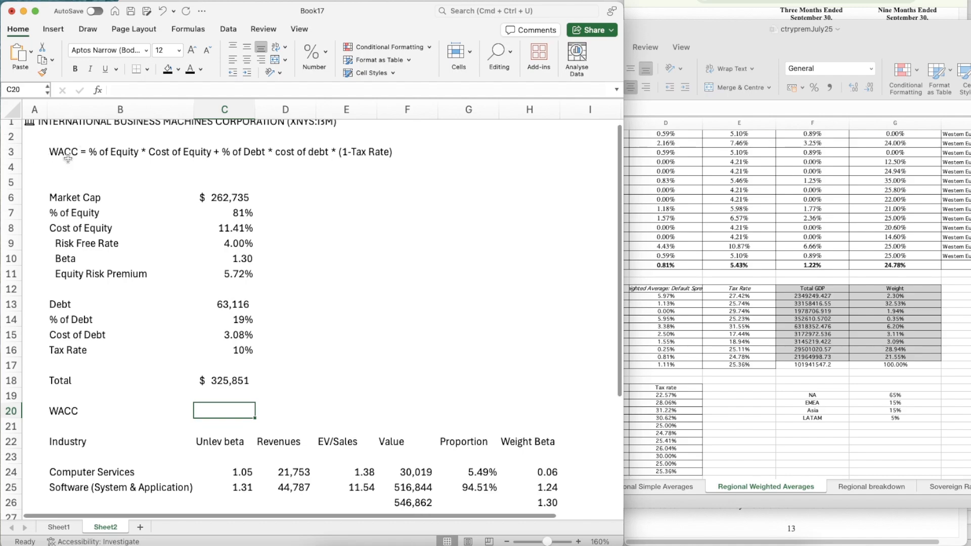
{"action": "scroll", "coordinate": [317, 250], "scroll_direction": "up", "scroll_amount": 1}
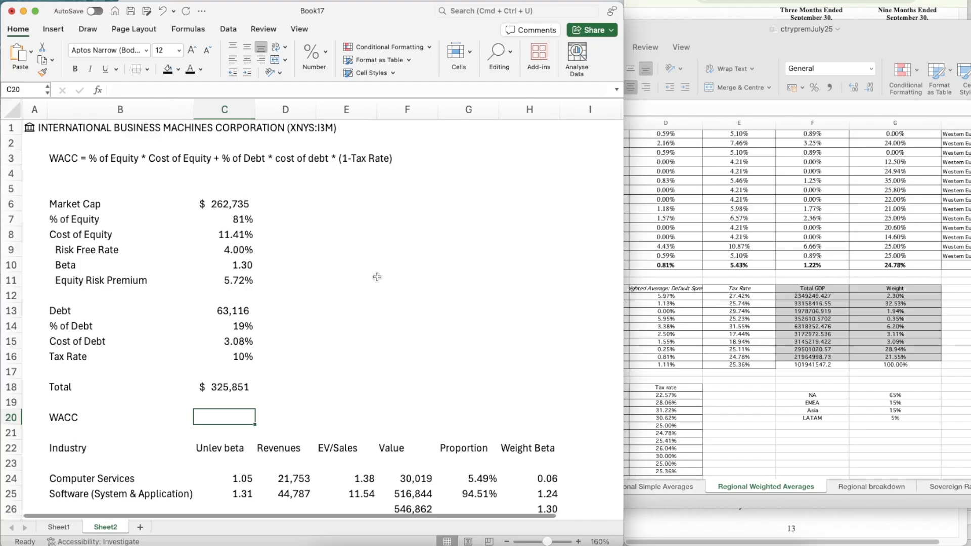
{"action": "type", "text": "="}
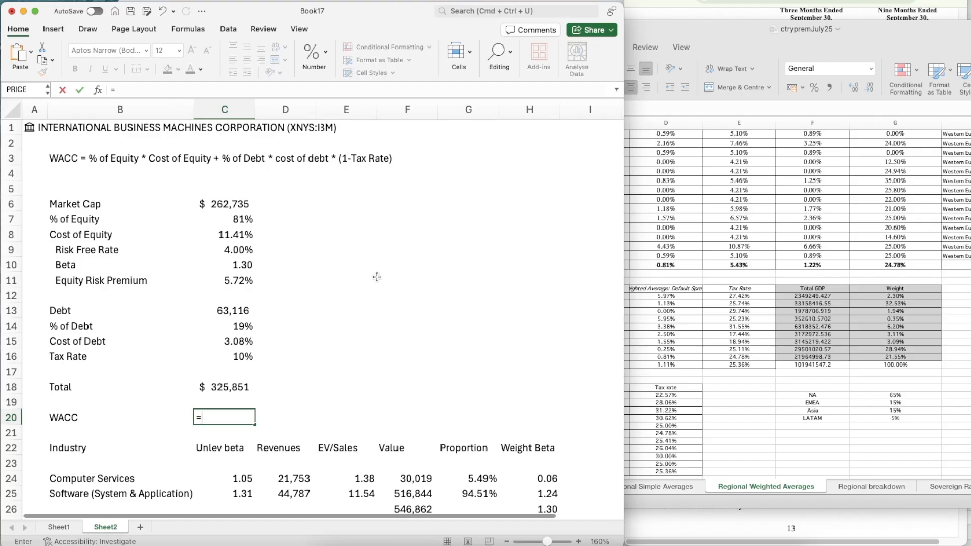
{"action": "key", "text": "Up"}
{"action": "key", "text": "Up"}
{"action": "key", "text": "Up"}
{"action": "key", "text": "Up"}
{"action": "key", "text": "Up"}
{"action": "key", "text": "Up"}
{"action": "key", "text": "Up"}
{"action": "key", "text": "Up"}
{"action": "key", "text": "Up"}
{"action": "key", "text": "Up"}
{"action": "key", "text": "Up"}
{"action": "key", "text": "Up"}
{"action": "key", "text": "Up"}
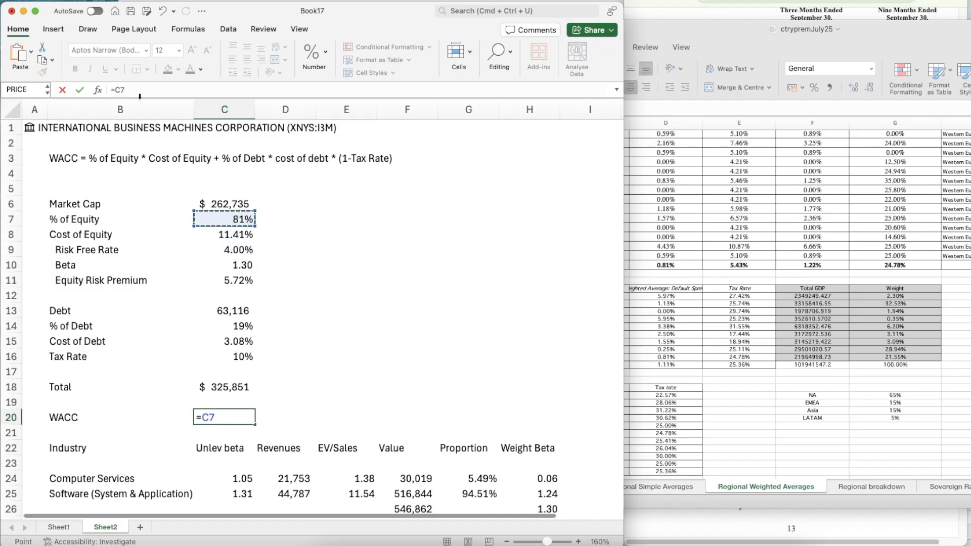
{"action": "left_click", "coordinate": [116, 89]}
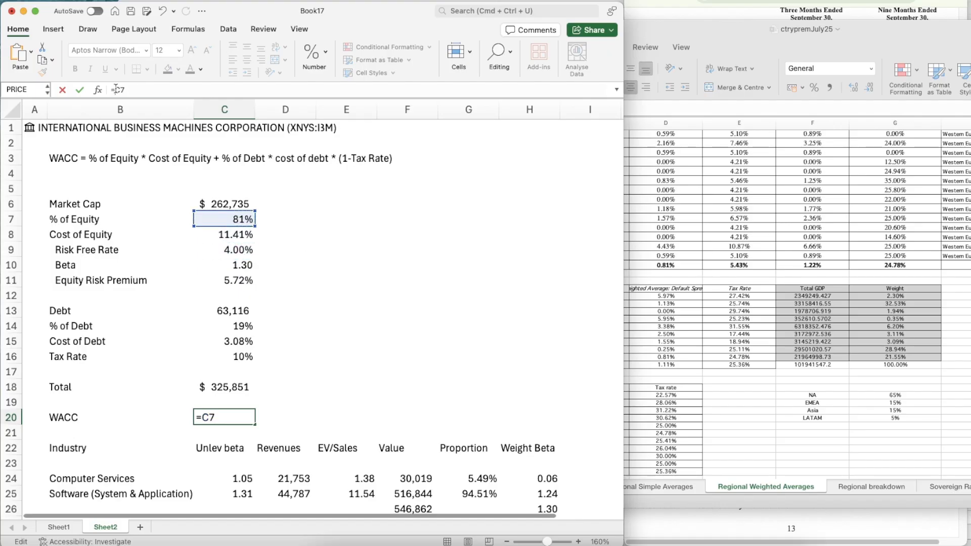
{"action": "type", "text": "("}
{"action": "type", "text": "*"}
{"action": "left_click", "coordinate": [214, 235]}
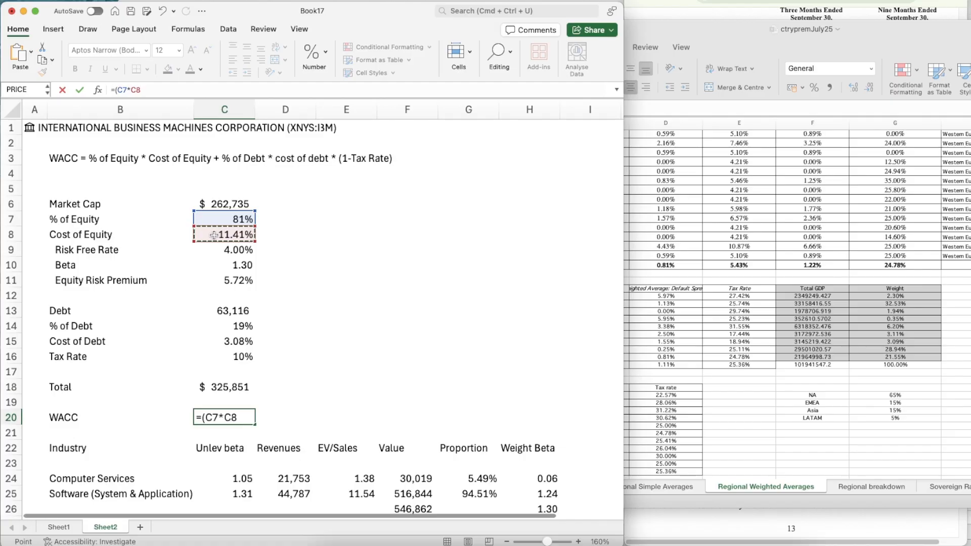
{"action": "type", "text": ")+("}
Complete the WACC formula in C20 by adding the after-tax debt term, giving =(C7*C8)+(C14*C15*(1-C16))
{"action": "left_click", "coordinate": [221, 329]}
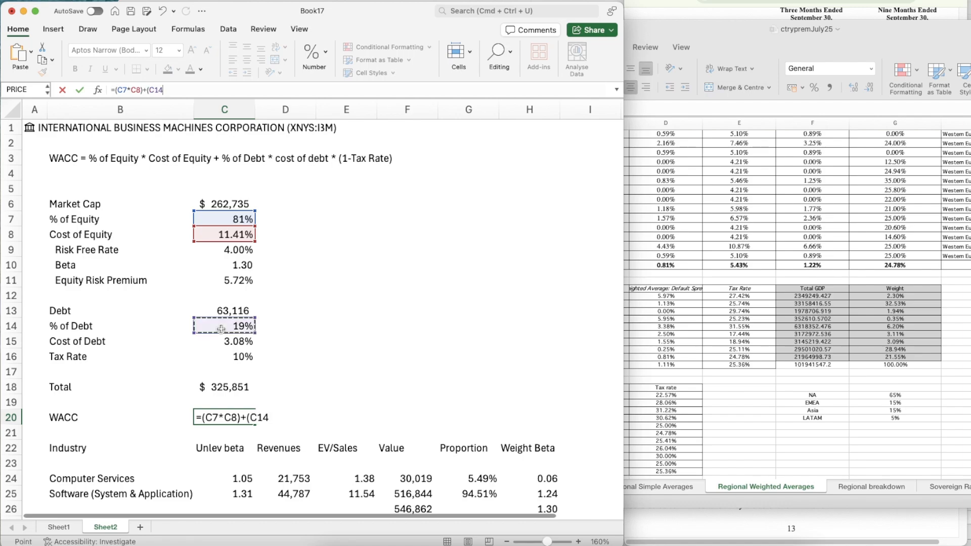
{"action": "type", "text": "*"}
{"action": "left_click", "coordinate": [223, 343]}
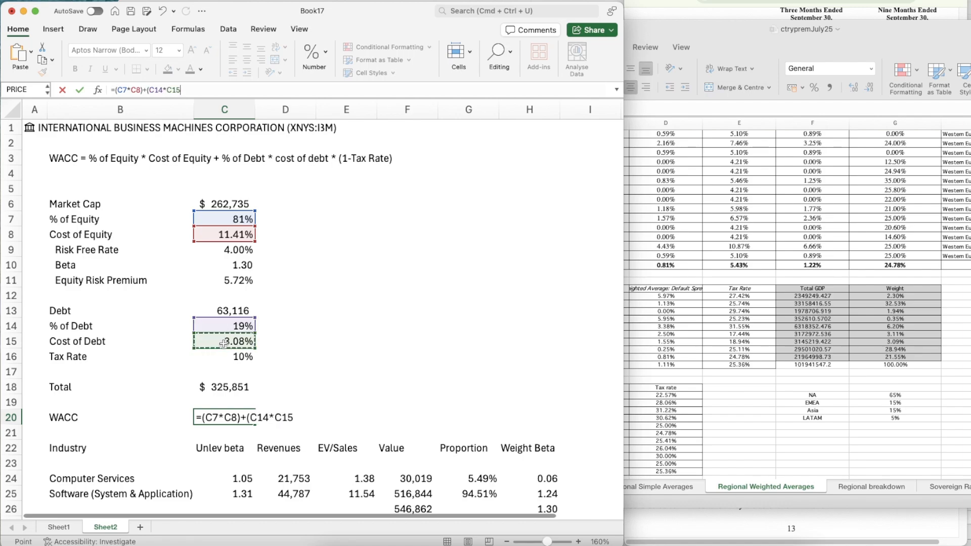
{"action": "type", "text": "*(1-"}
{"action": "left_click", "coordinate": [235, 358]}
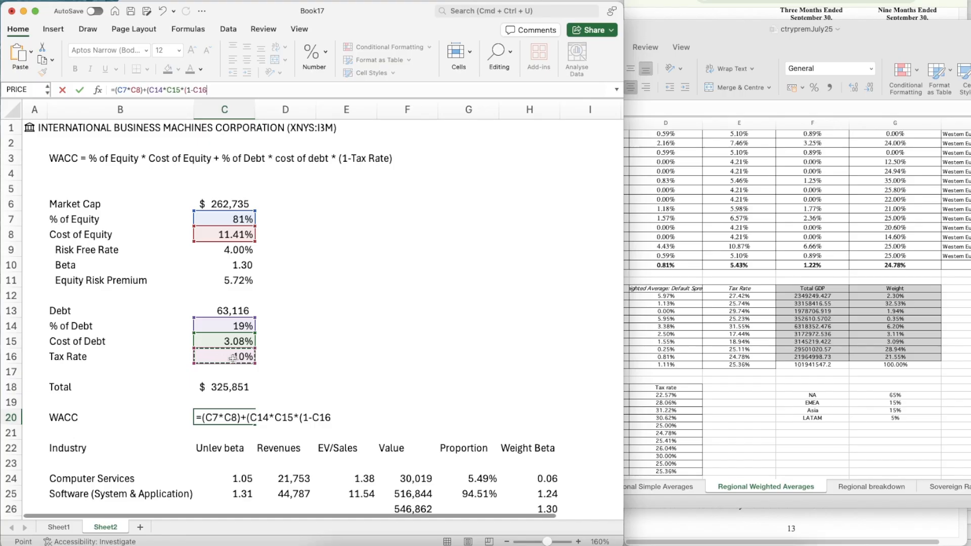
{"action": "type", "text": ")"}
{"action": "key", "text": "Return"}
Copy the percentage format of the Cost of Equity in C8 onto the WACC cell C20
{"action": "key", "text": "Up"}
{"action": "left_click", "coordinate": [228, 235]}
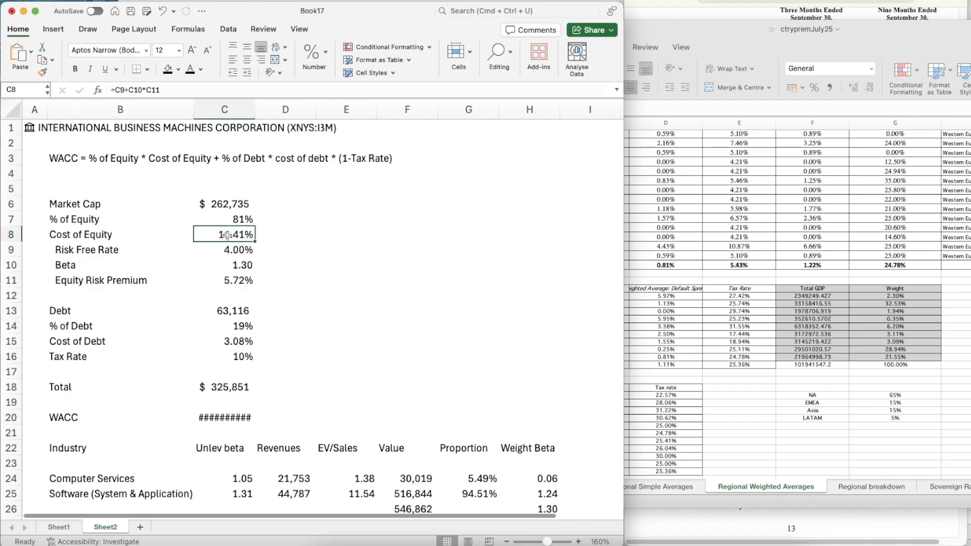
{"action": "key", "text": "super+shift+c"}
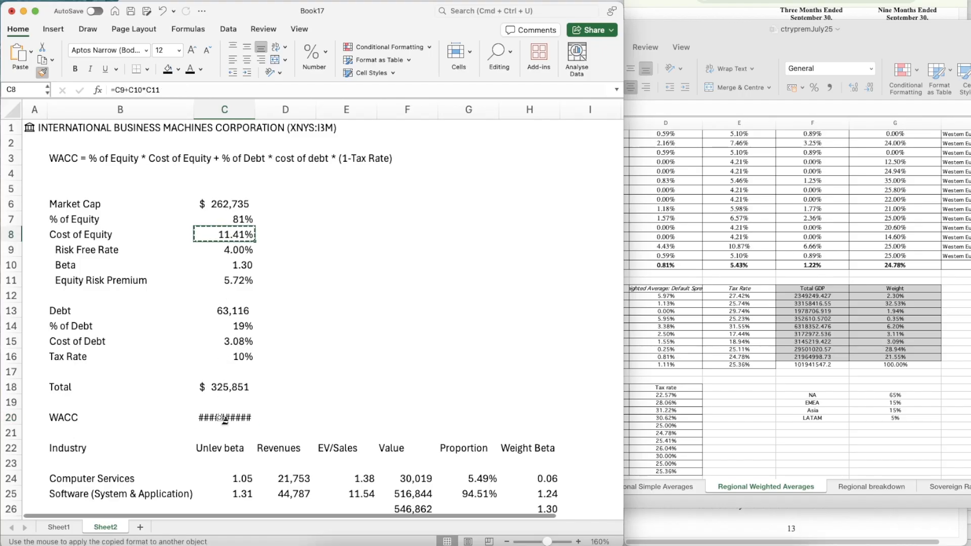
{"action": "left_click", "coordinate": [223, 420]}
Link the base-case WACC in G17 on Sheet1 to the calculated WACC with =Sheet2!C20
{"action": "scroll", "coordinate": [371, 395], "scroll_direction": "down", "scroll_amount": 5}
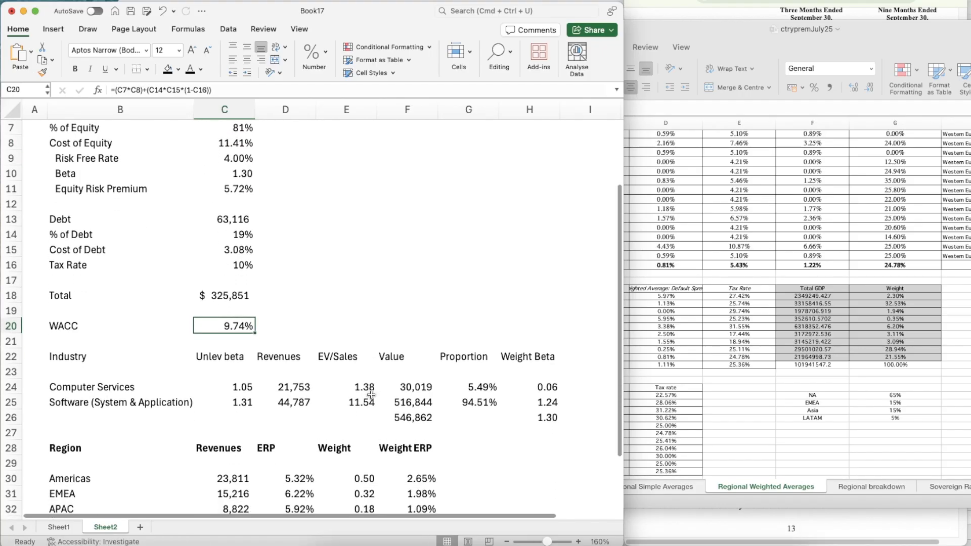
{"action": "scroll", "coordinate": [371, 395], "scroll_direction": "up", "scroll_amount": 3}
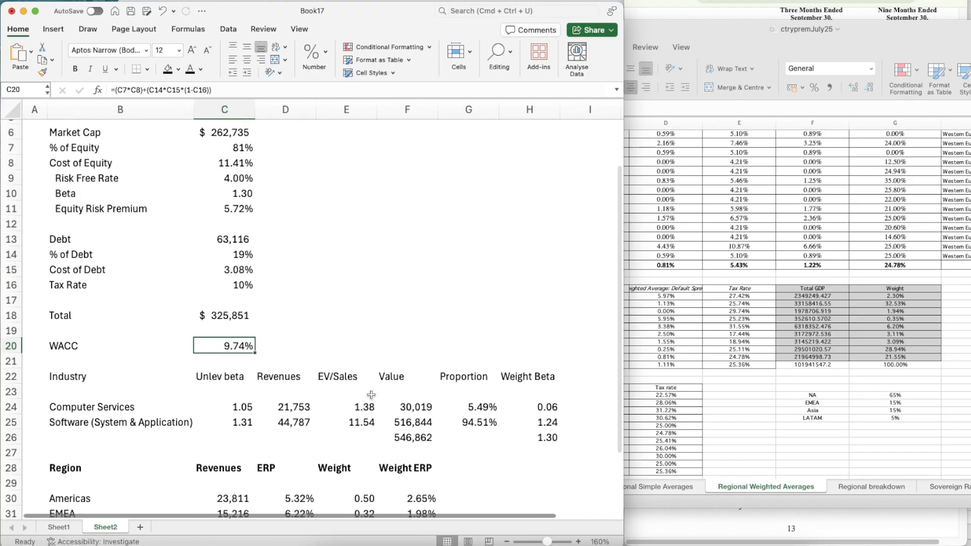
{"action": "left_click", "coordinate": [55, 531]}
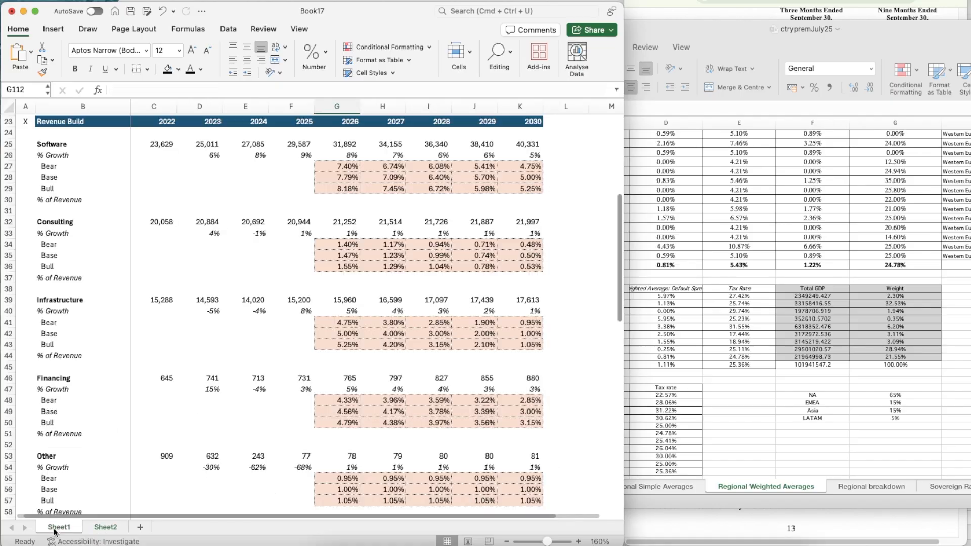
{"action": "scroll", "coordinate": [212, 319], "scroll_direction": "up", "scroll_amount": 7}
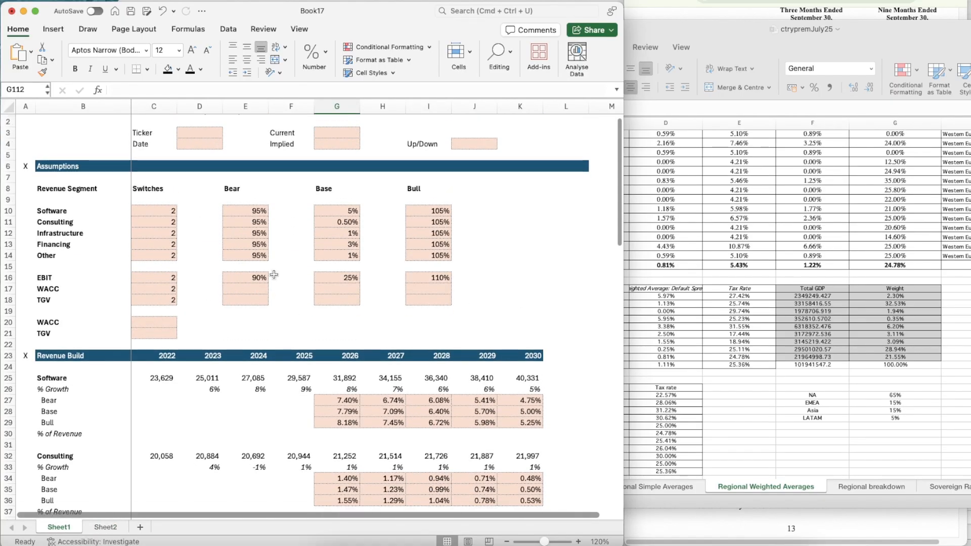
{"action": "left_click", "coordinate": [337, 290]}
{"action": "type", "text": "="}
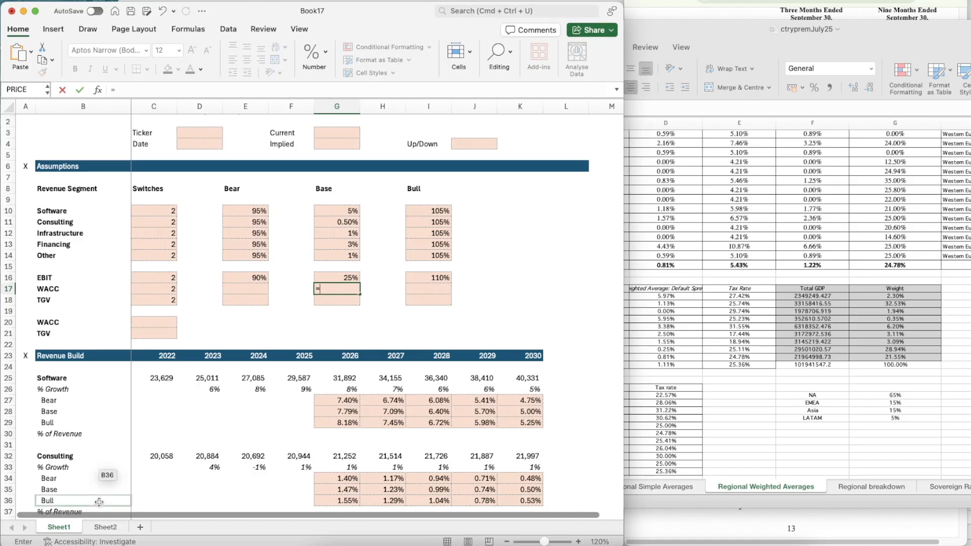
{"action": "left_click", "coordinate": [105, 528]}
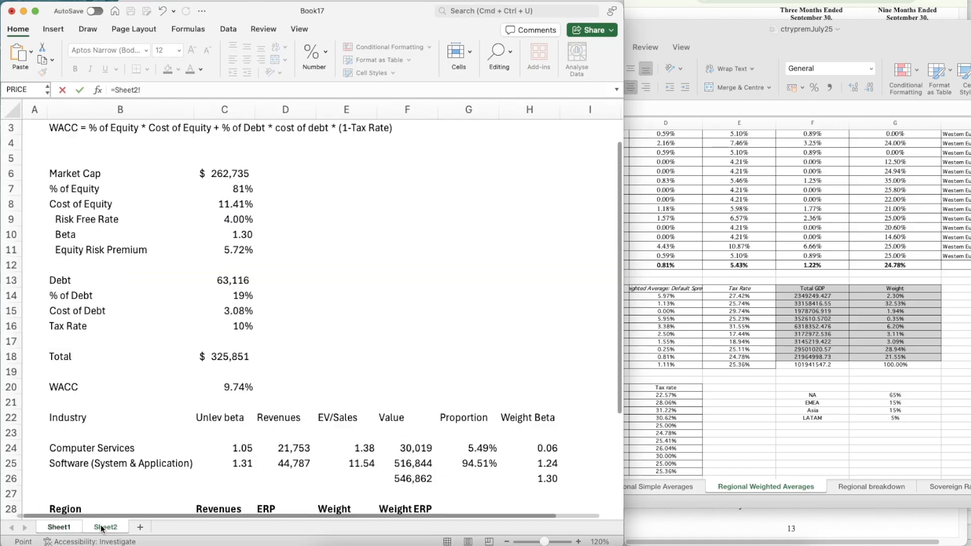
{"action": "left_click", "coordinate": [225, 388]}
{"action": "key", "text": "Return"}
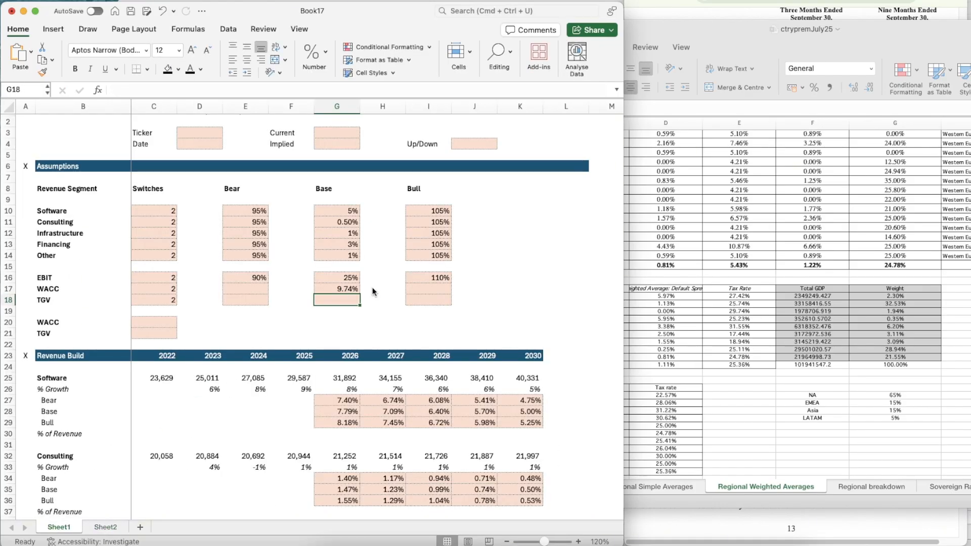
{"action": "key", "text": "Up"}
{"action": "key", "text": "Left"}
{"action": "key", "text": "Left"}
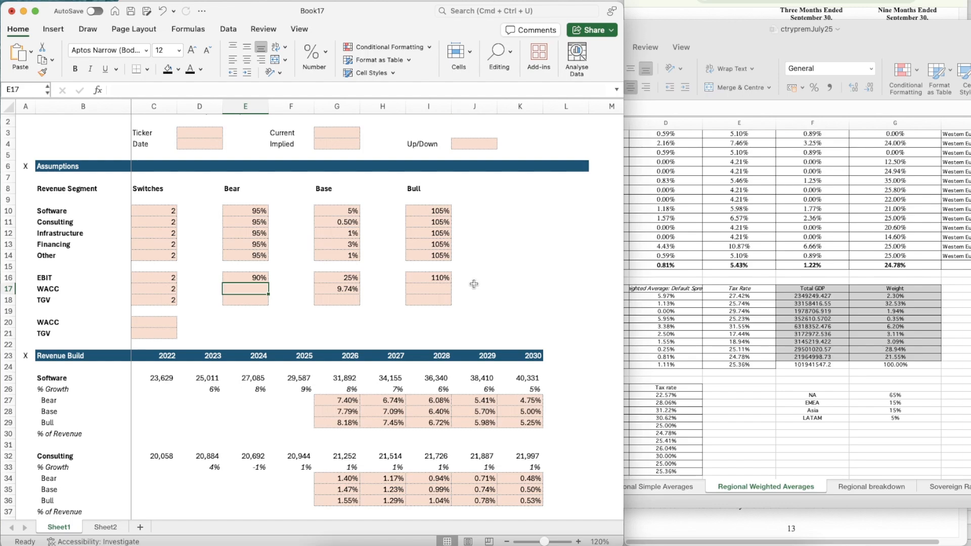
{"action": "type", "text": "="}
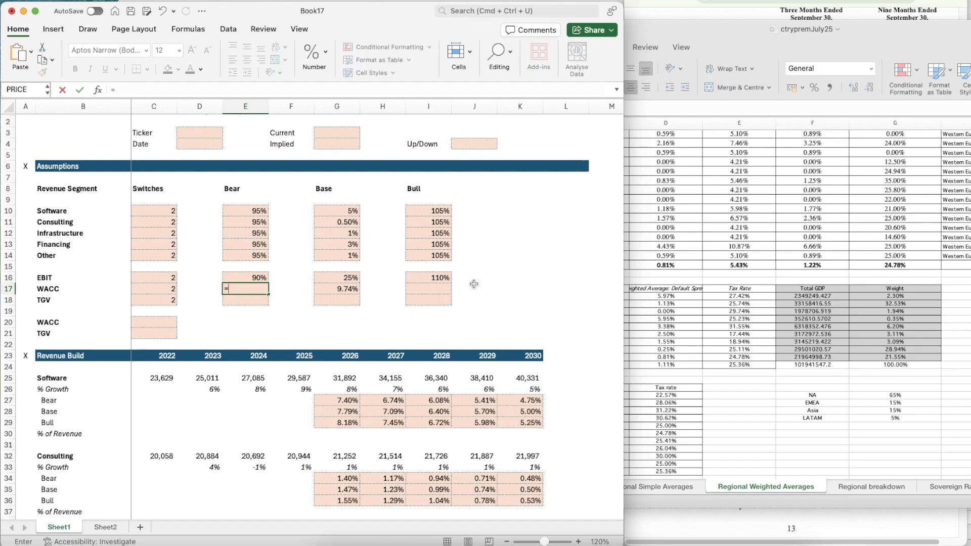
{"action": "key", "text": "Right"}
{"action": "key", "text": "Right"}
{"action": "type", "text": "0.5%"}
{"action": "key", "text": "Return"}
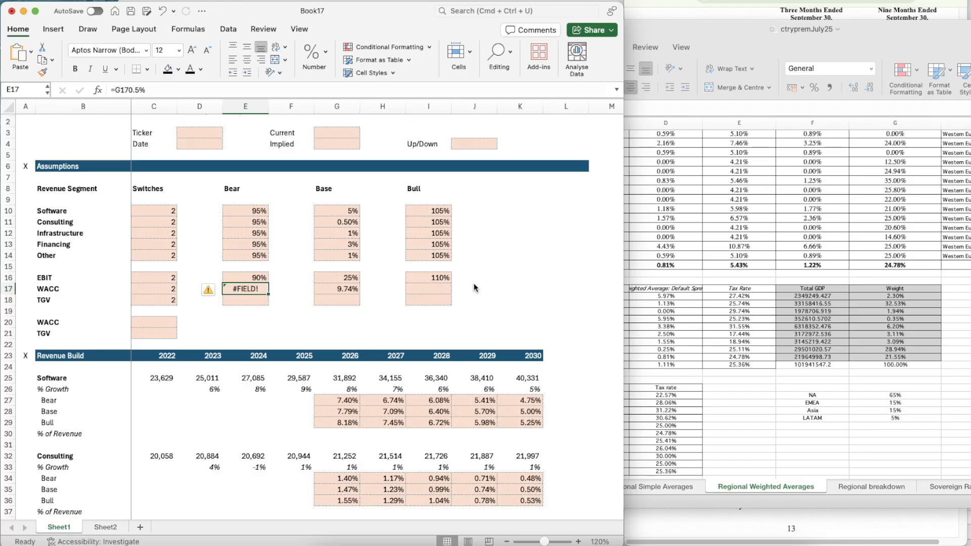
{"action": "key", "text": "Delete"}
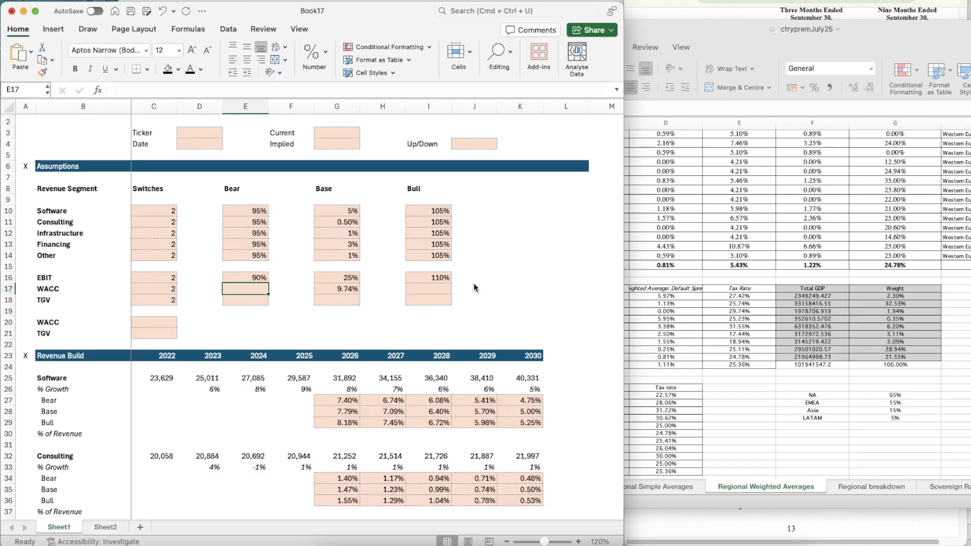
Apply the format of G17 to the bear-case WACC cell E17 and enter =G17+0.5% there
{"action": "left_click", "coordinate": [338, 284]}
{"action": "key", "text": "super+shift+c"}
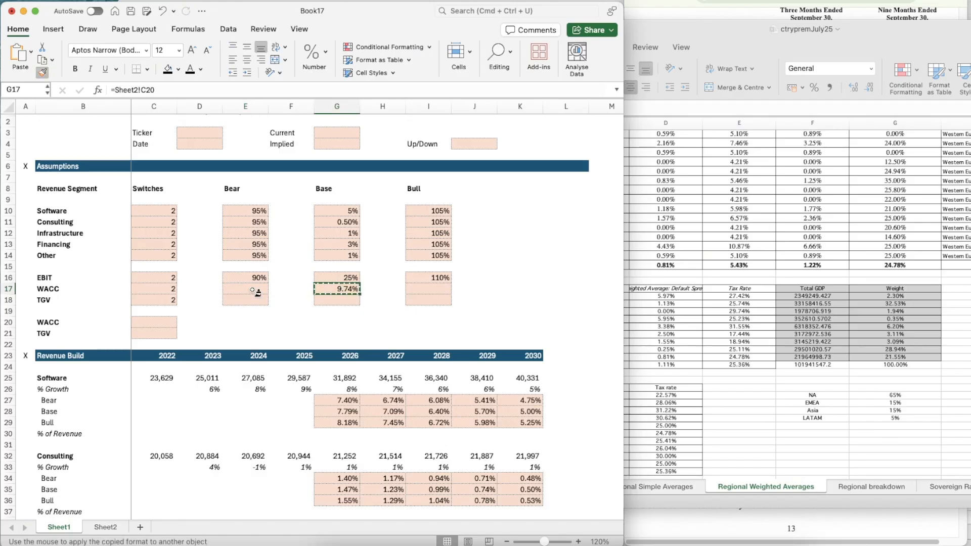
{"action": "left_click", "coordinate": [256, 291]}
{"action": "type", "text": "="}
{"action": "key", "text": "Right"}
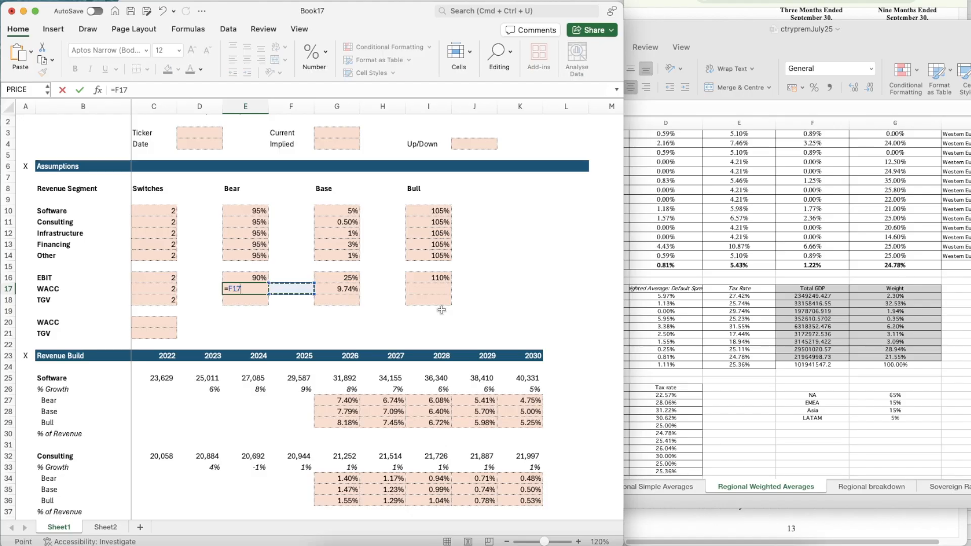
{"action": "key", "text": "Right"}
{"action": "type", "text": "+"}
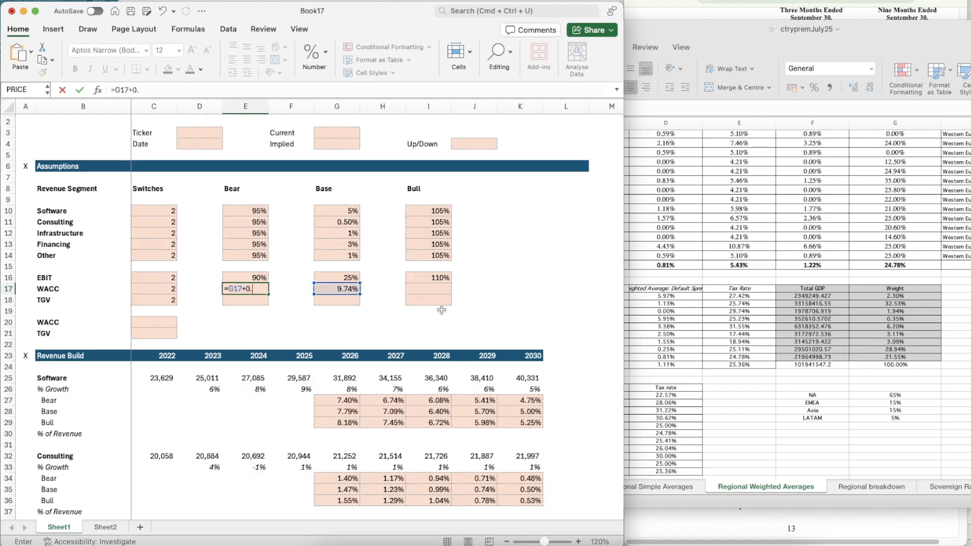
{"action": "key", "text": "Return"}
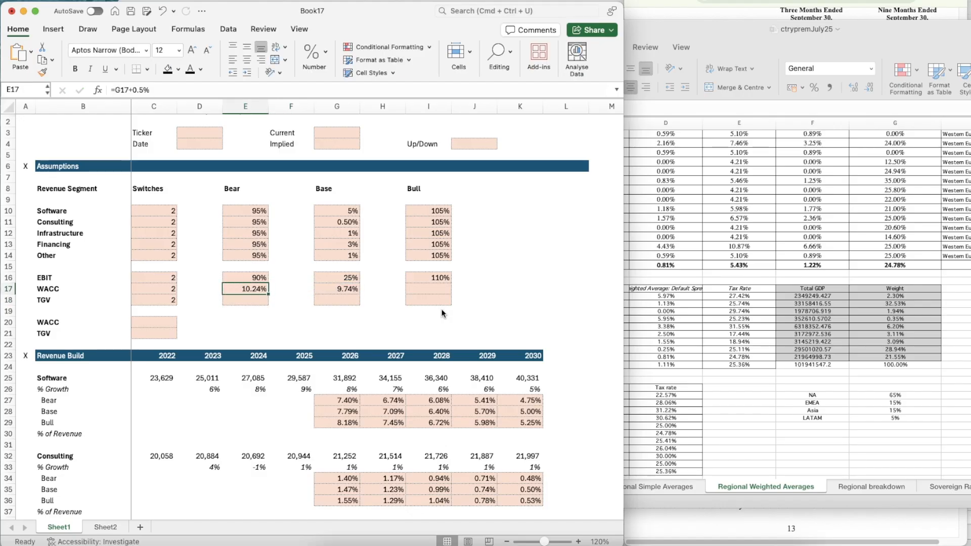
Calculate the bull-case WACC in I17 as the base-case WACC minus 0.5%, using =G17-0.5%
{"action": "left_click", "coordinate": [440, 288]}
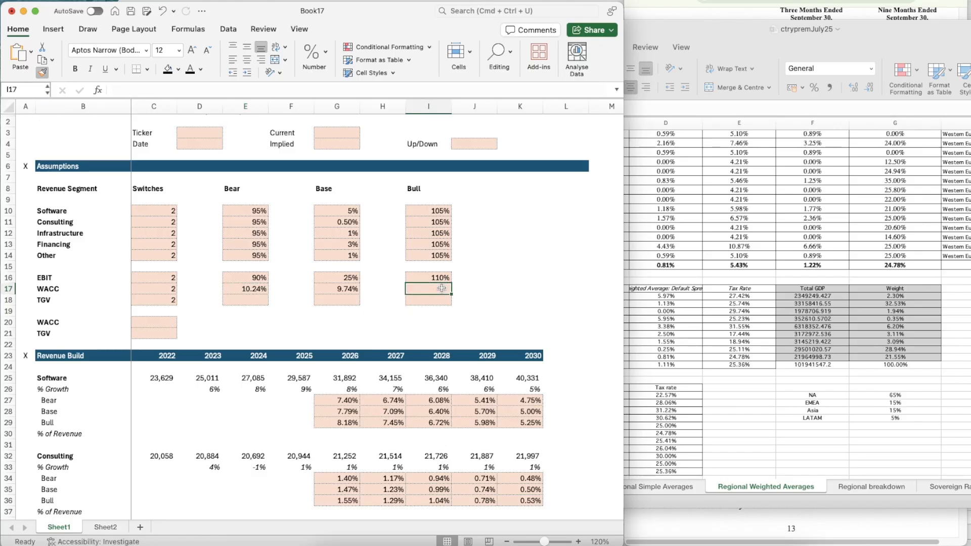
{"action": "type", "text": "="}
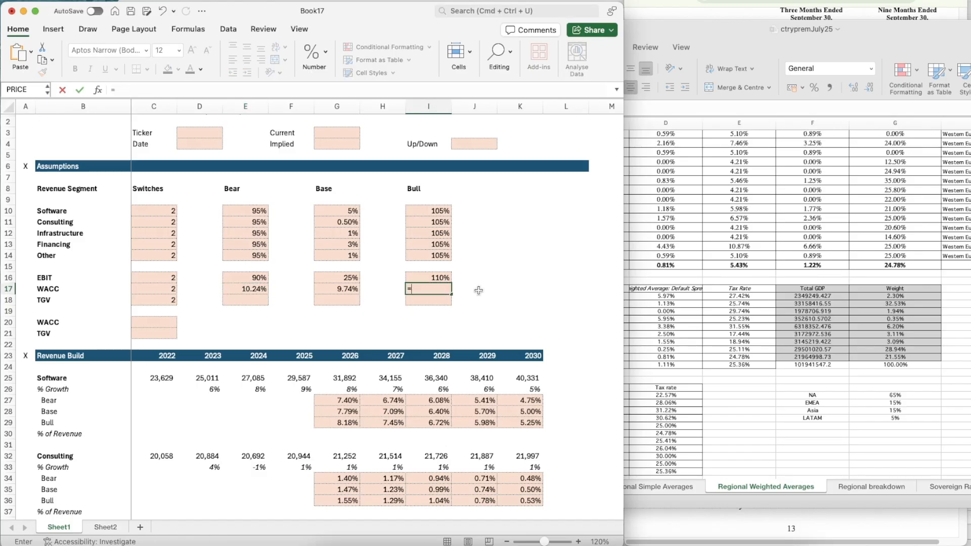
{"action": "key", "text": "Left"}
{"action": "key", "text": "Left"}
{"action": "type", "text": "-0"}
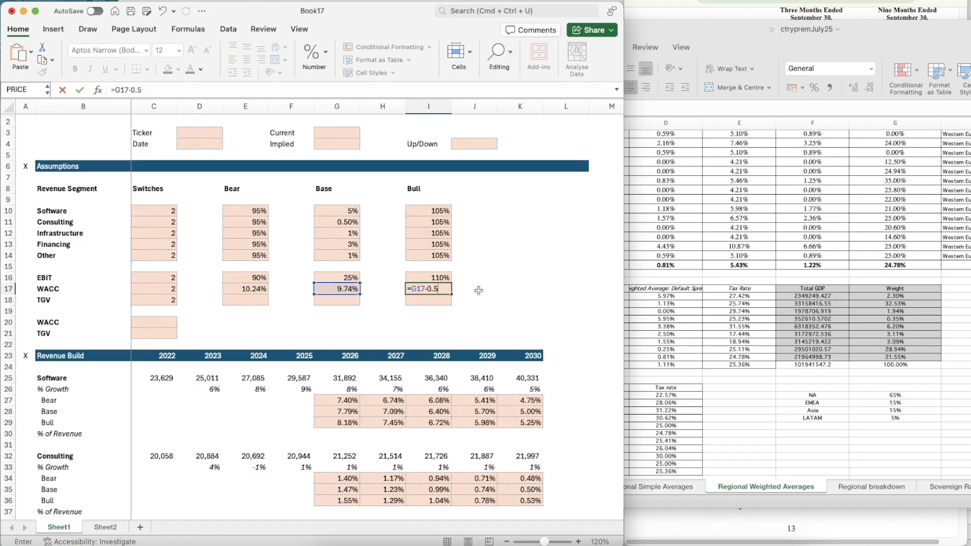
{"action": "key", "text": "Return"}
Set the base-case TGV in G18 to 2.50%
{"action": "key", "text": "Up"}
{"action": "key", "text": "Left"}
{"action": "key", "text": "Left"}
{"action": "key", "text": "Left"}
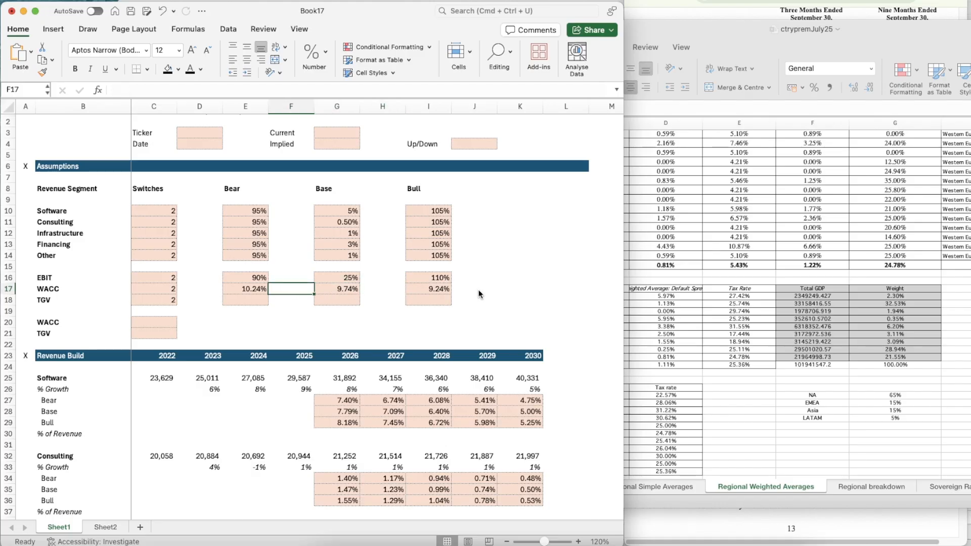
{"action": "key", "text": "Down"}
{"action": "key", "text": "Right"}
{"action": "type", "text": "2.5"}
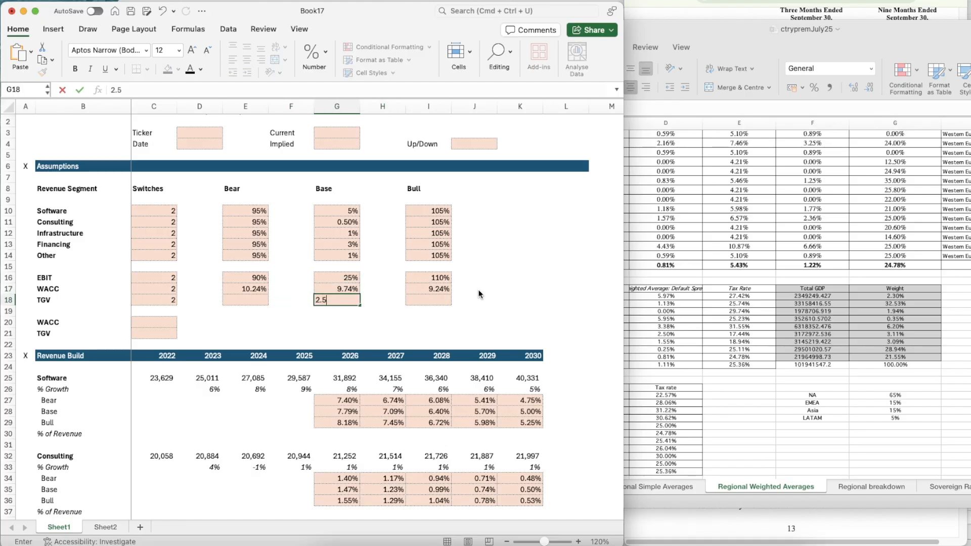
{"action": "type", "text": "0%"}
{"action": "key", "text": "Return"}
Calculate the bull-case TGV in I18 as the base-case TGV plus 0.5%, using =G18+0.5%
{"action": "key", "text": "Up"}
{"action": "key", "text": "Right"}
{"action": "key", "text": "Right"}
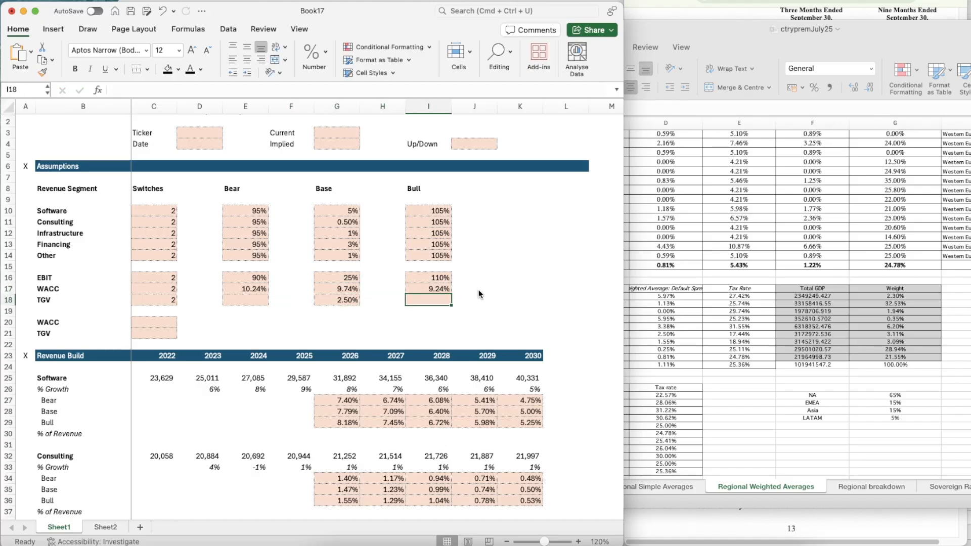
{"action": "type", "text": "="}
{"action": "key", "text": "Left"}
{"action": "key", "text": "Left"}
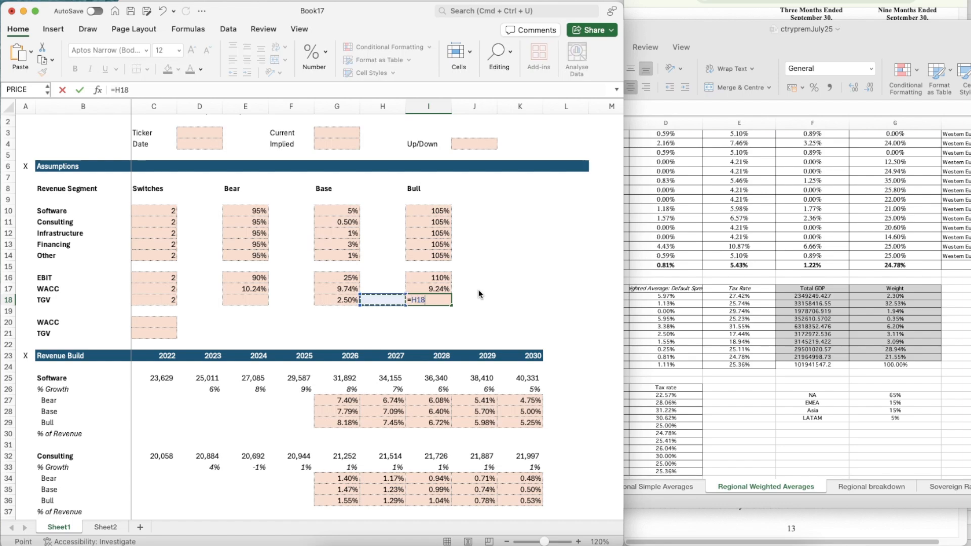
{"action": "type", "text": "+0."}
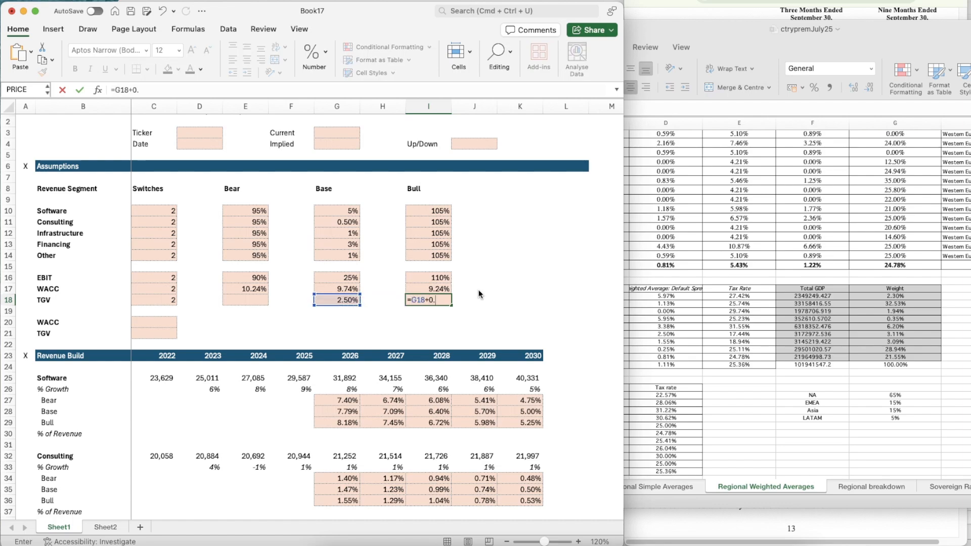
{"action": "type", "text": "5%"}
Calculate the bear-case TGV in E18 as the base-case TGV minus 0.5%, using =G18-0.5%
{"action": "key", "text": "Left"}
{"action": "key", "text": "Left"}
{"action": "key", "text": "Left"}
{"action": "key", "text": "Left"}
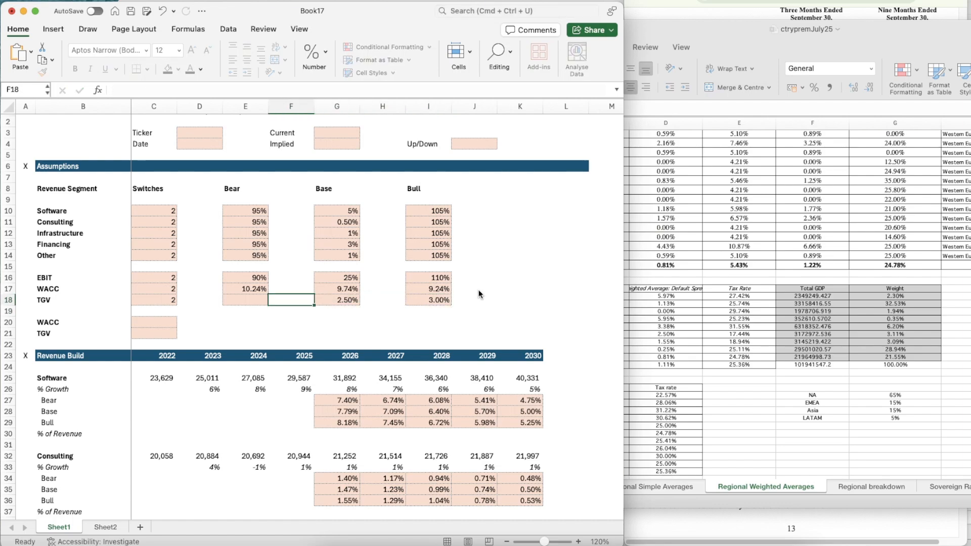
{"action": "type", "text": "="}
{"action": "key", "text": "Right"}
{"action": "key", "text": "Right"}
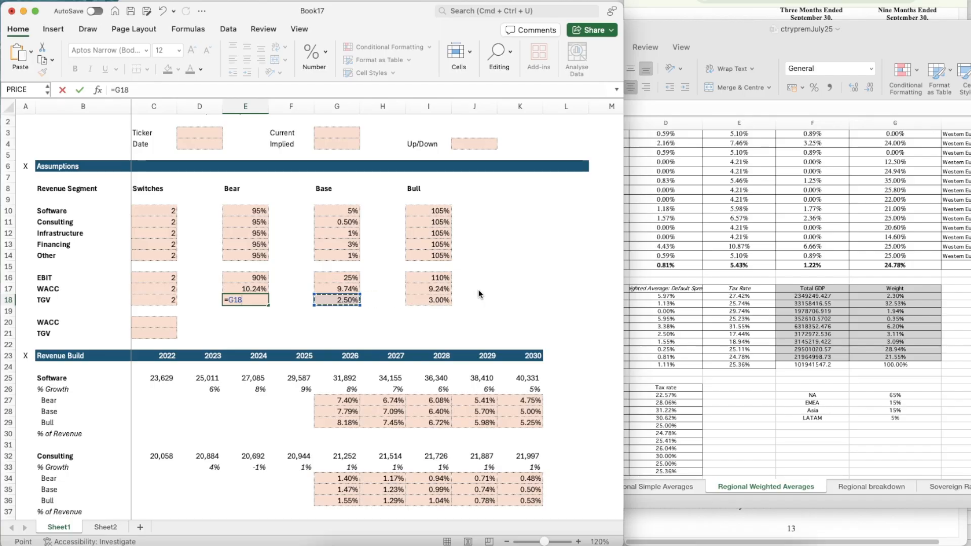
{"action": "type", "text": "-0.5%"}
{"action": "key", "text": "Return"}
Make the live WACC in C20 follow the scenario switch with =CHOOSE(C17,E17,G17,I17)
{"action": "key", "text": "Down"}
{"action": "key", "text": "Left"}
{"action": "key", "text": "Left"}
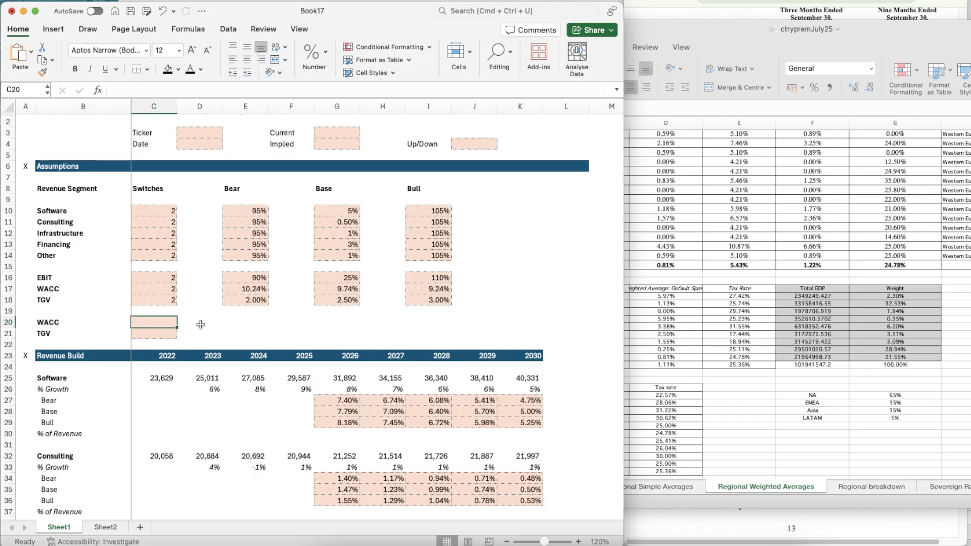
{"action": "type", "text": "="}
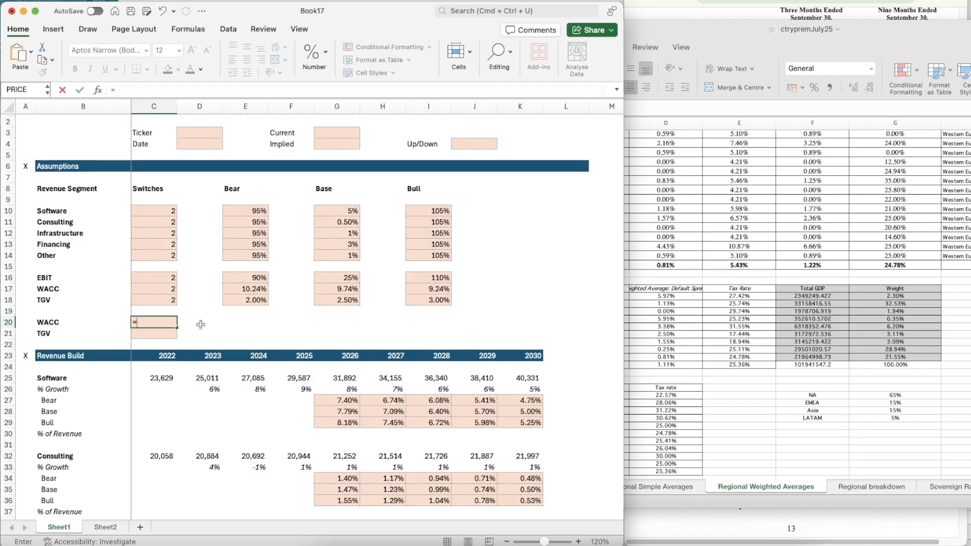
{"action": "type", "text": "cho"}
{"action": "key", "text": "Tab"}
{"action": "key", "text": "Up"}
{"action": "key", "text": "Up"}
{"action": "key", "text": "Up"}
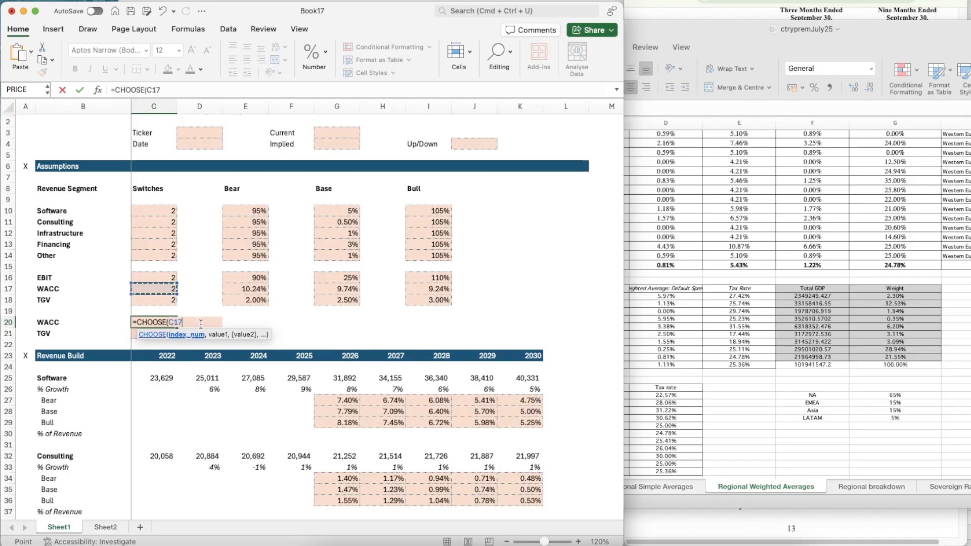
{"action": "type", "text": ","}
{"action": "key", "text": "Right"}
{"action": "key", "text": "Right"}
{"action": "key", "text": "Right"}
{"action": "key", "text": "Up"}
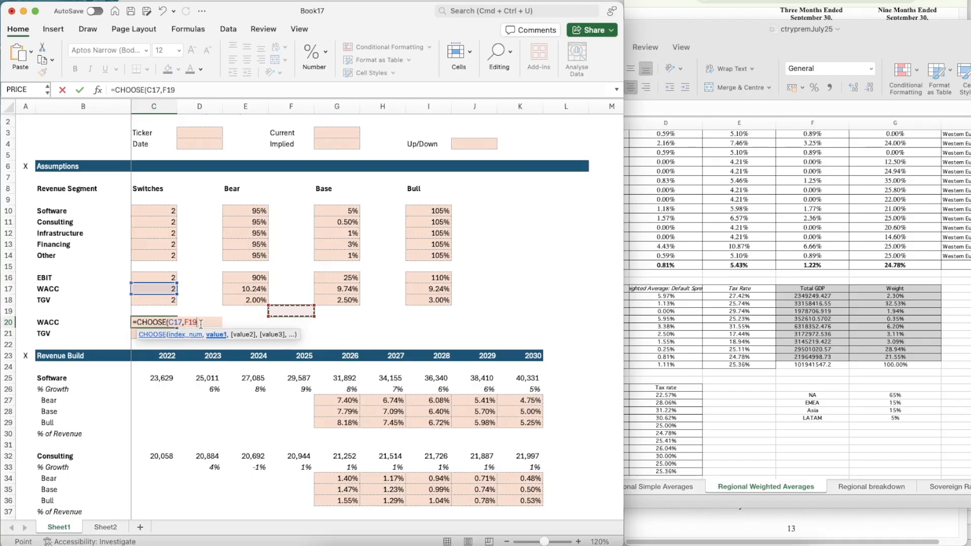
{"action": "key", "text": "Left"}
{"action": "key", "text": "Up"}
{"action": "key", "text": "Up"}
{"action": "type", "text": ","}
{"action": "key", "text": "Right"}
{"action": "key", "text": "Right"}
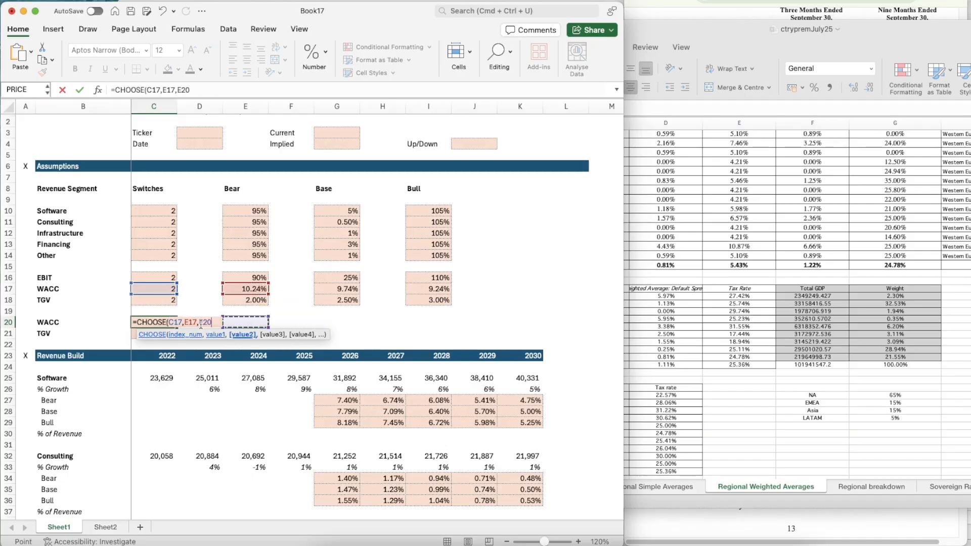
{"action": "key", "text": "Right"}
{"action": "key", "text": "Right"}
{"action": "key", "text": "Right"}
{"action": "key", "text": "Up"}
{"action": "key", "text": "Left"}
{"action": "key", "text": "Up"}
{"action": "key", "text": "Up"}
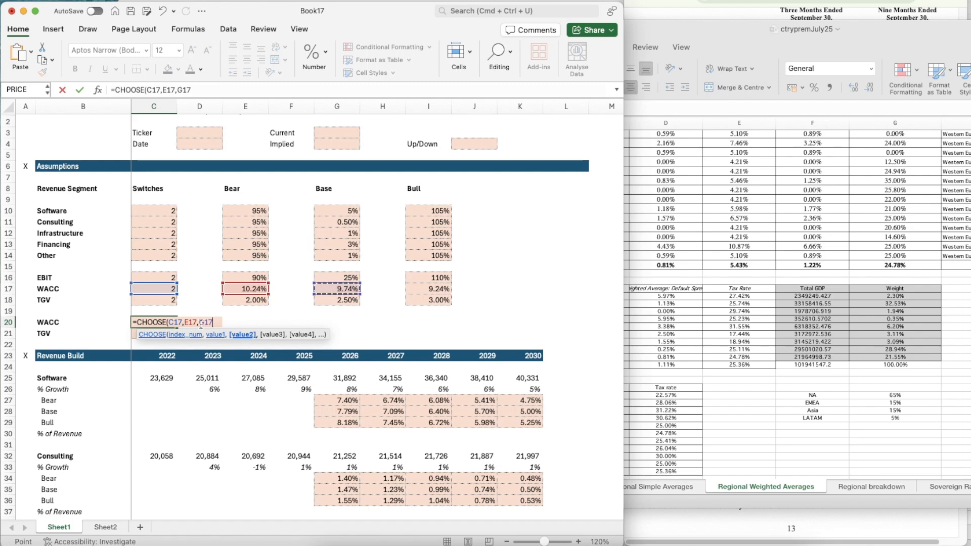
{"action": "type", "text": ","}
{"action": "key", "text": "Right"}
{"action": "key", "text": "Right"}
{"action": "key", "text": "Right"}
{"action": "key", "text": "Right"}
{"action": "key", "text": "Right"}
{"action": "key", "text": "Right"}
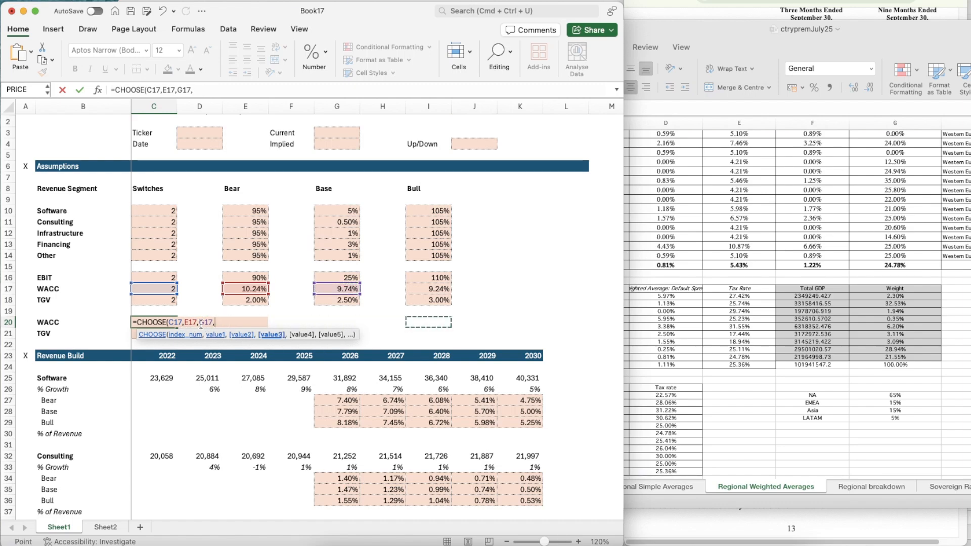
{"action": "key", "text": "Right"}
{"action": "key", "text": "Right"}
{"action": "key", "text": "Up"}
Apply the percentage format of the base-case WACC cell G17 to the live WACC cell C20
{"action": "key", "text": "Up"}
{"action": "key", "text": "Up"}
{"action": "key", "text": "Left"}
{"action": "key", "text": "Left"}
{"action": "key", "text": "Left"}
{"action": "key", "text": "Right"}
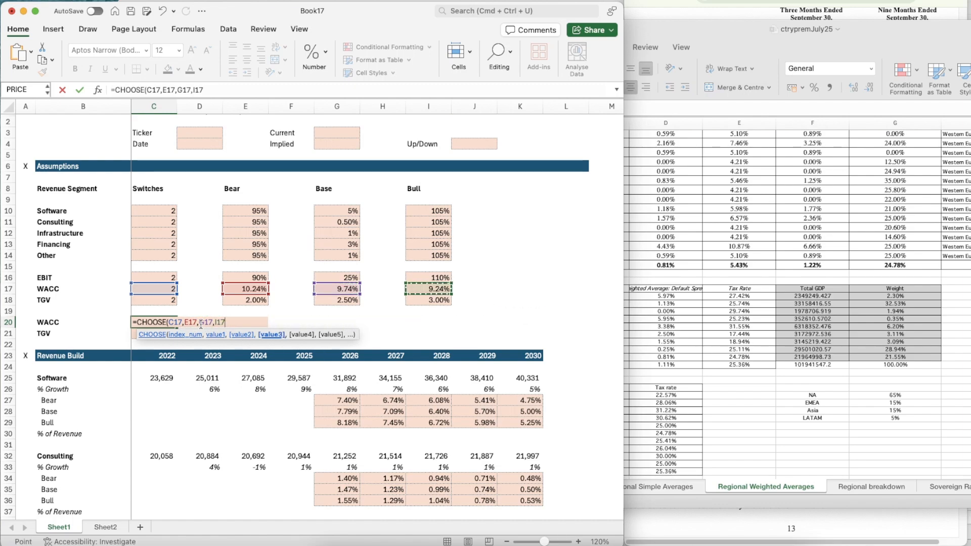
{"action": "key", "text": "Return"}
{"action": "key", "text": "Up"}
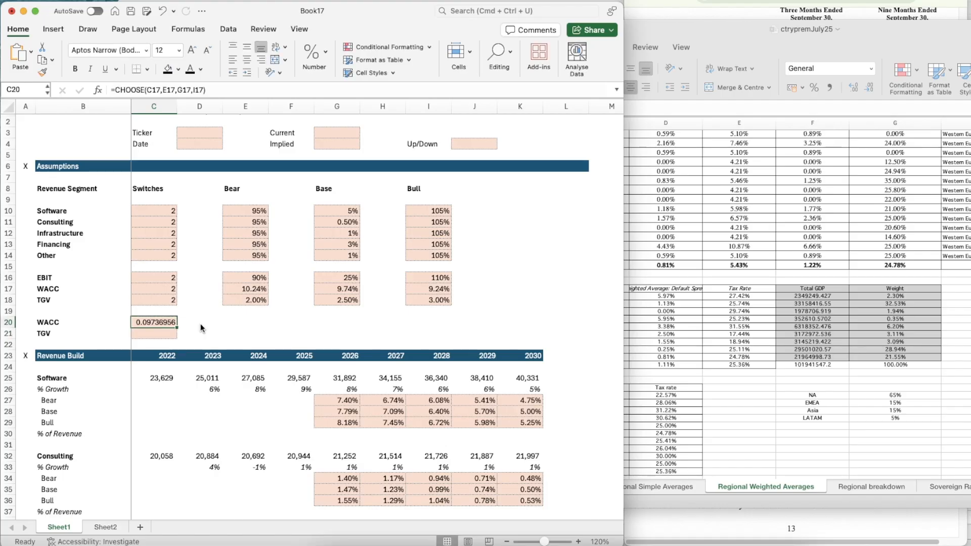
{"action": "key", "text": "Right"}
{"action": "key", "text": "Right"}
{"action": "key", "text": "Right"}
{"action": "key", "text": "Up"}
{"action": "key", "text": "Up"}
{"action": "key", "text": "Right"}
{"action": "key", "text": "Up"}
{"action": "key", "text": "shift+super+c"}
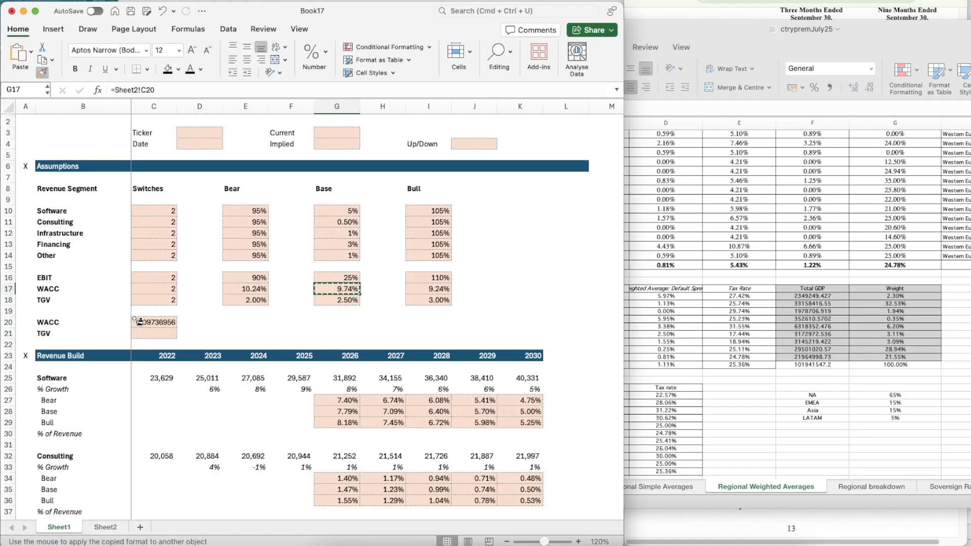
{"action": "left_click", "coordinate": [146, 321]}
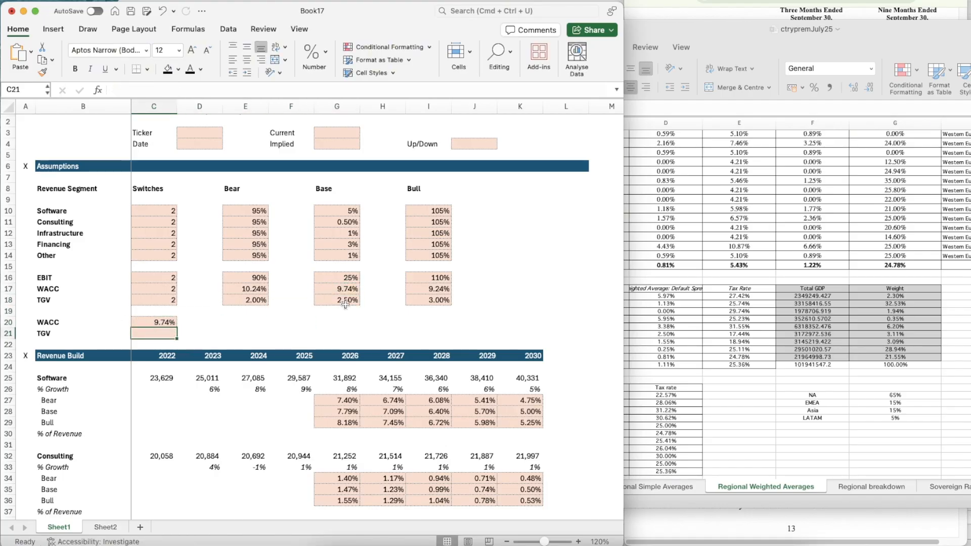
Copy the scenario formula from C20 into the live TGV cell C21
{"action": "key", "text": "super+c"}
{"action": "key", "text": "Down"}
{"action": "key", "text": "super+v"}
{"action": "key", "text": "Down"}
{"action": "key", "text": "Down"}
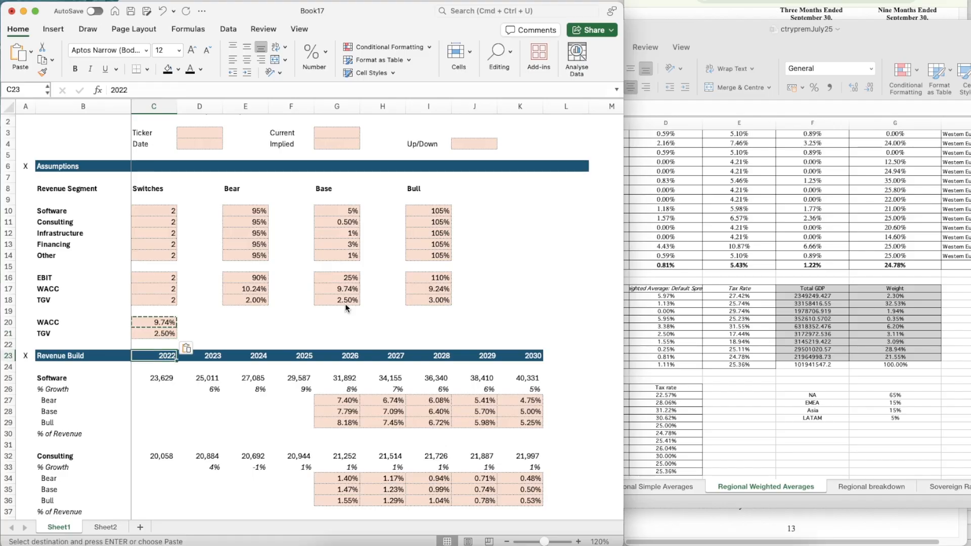
{"action": "key", "text": "Escape"}
Insert a blank row at row 86, above the DCF section header
{"action": "scroll", "coordinate": [407, 447], "scroll_direction": "down", "scroll_amount": 2}
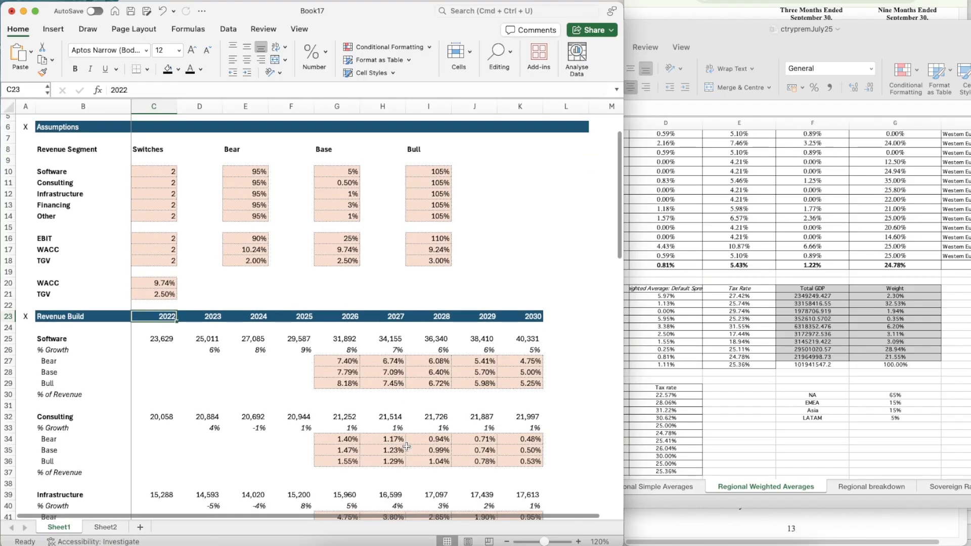
{"action": "scroll", "coordinate": [406, 447], "scroll_direction": "down", "scroll_amount": 2}
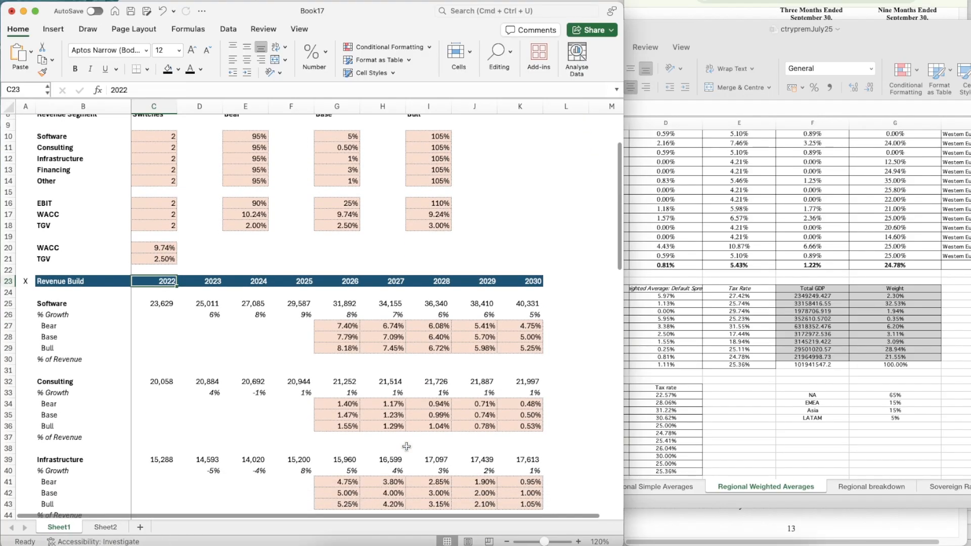
{"action": "scroll", "coordinate": [407, 446], "scroll_direction": "down", "scroll_amount": 20}
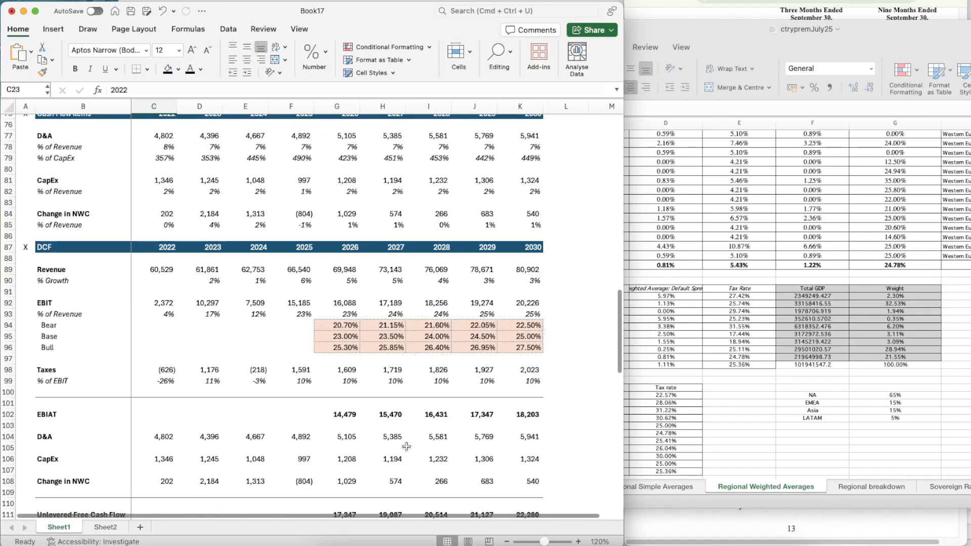
{"action": "scroll", "coordinate": [407, 446], "scroll_direction": "down", "scroll_amount": 2}
{"action": "left_click", "coordinate": [331, 204]}
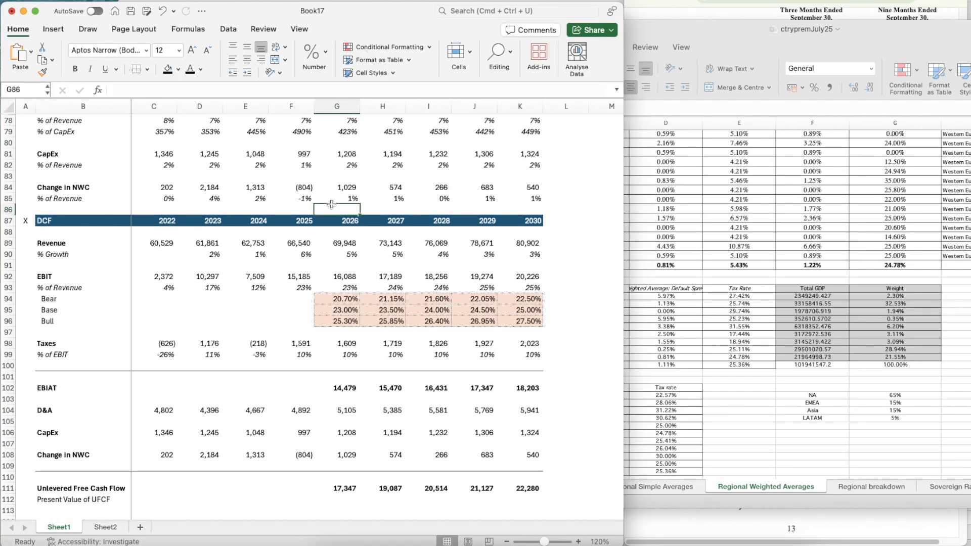
{"action": "key", "text": "shift+space"}
{"action": "key", "text": "ctrl+shift+plus"}
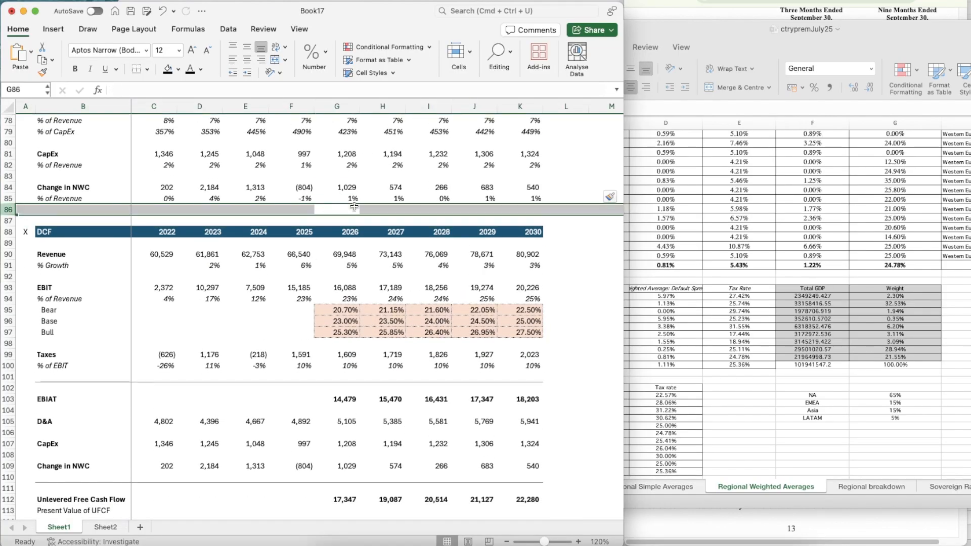
Start a discount-period counter above the DCF years with 1 in G87 and =G87+1 in H87
{"action": "left_click", "coordinate": [374, 223]}
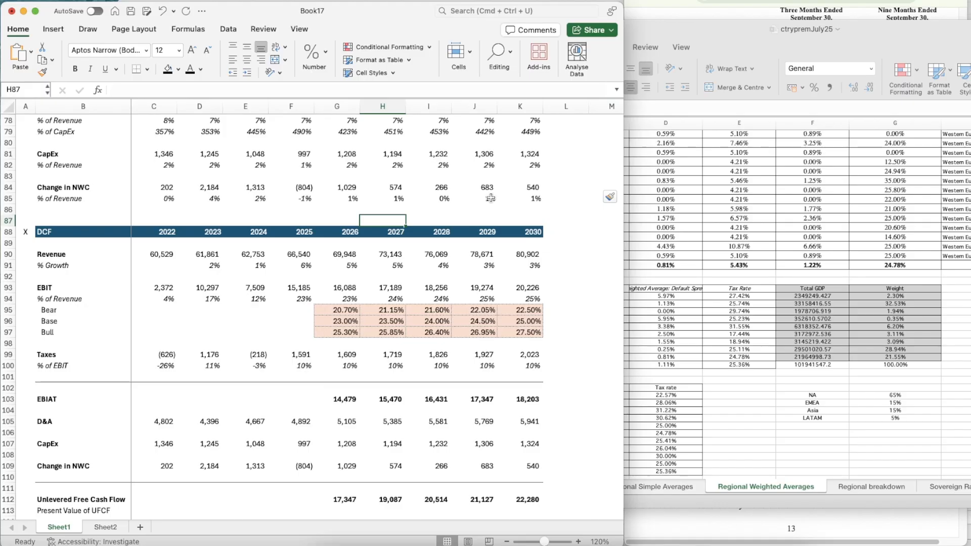
{"action": "key", "text": "Left"}
{"action": "type", "text": "1"}
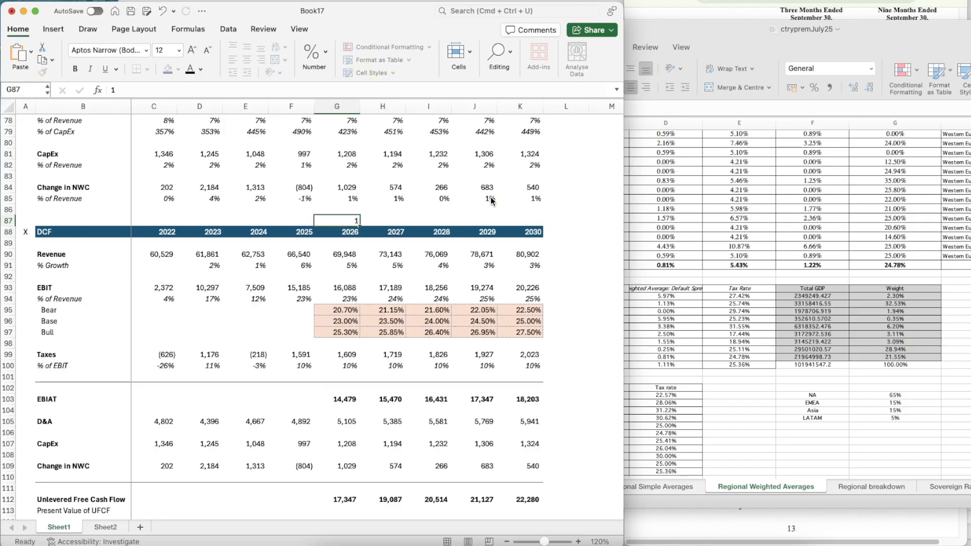
{"action": "key", "text": "Tab"}
{"action": "type", "text": "="}
{"action": "key", "text": "Left"}
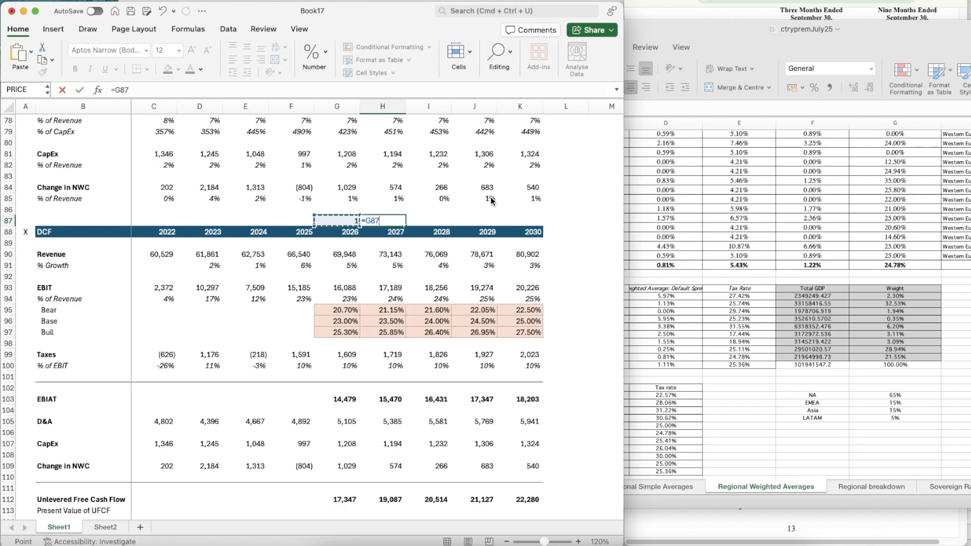
{"action": "type", "text": "+1"}
{"action": "key", "text": "Return"}
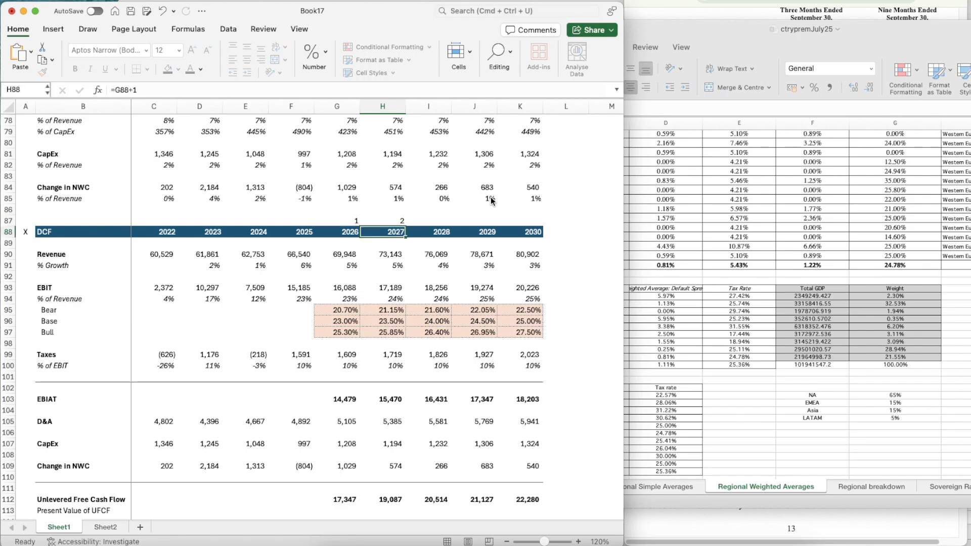
Copy the period-counter formula from H87 across to K87, covering the years through 2030
{"action": "key", "text": "Up"}
{"action": "key", "text": "super+c"}
{"action": "key", "text": "shift+Right"}
{"action": "key", "text": "shift+Right"}
{"action": "key", "text": "shift+Right"}
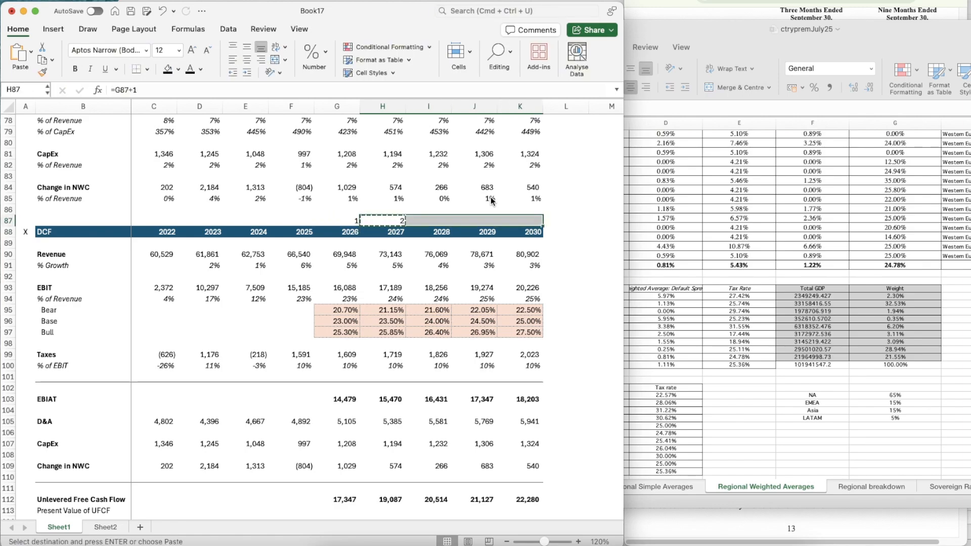
{"action": "key", "text": "super+v"}
{"action": "key", "text": "Down"}
{"action": "key", "text": "Down"}
{"action": "key", "text": "Down"}
{"action": "key", "text": "Escape"}
Calculate the 2026 present value of unlevered free cash flow in G113 with =G112/(1+$C$20)^G87
{"action": "scroll", "coordinate": [492, 200], "scroll_direction": "down", "scroll_amount": 4}
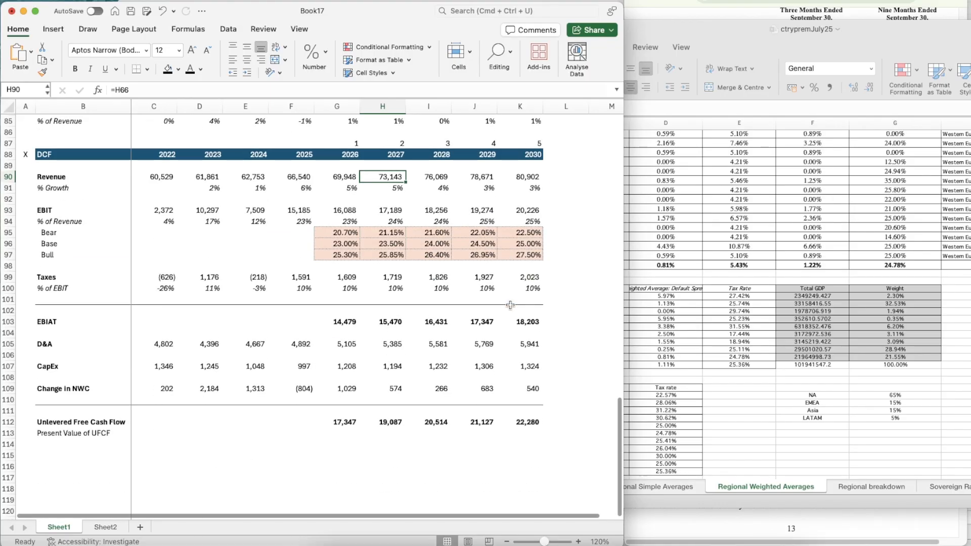
{"action": "left_click", "coordinate": [352, 431]}
{"action": "type", "text": "="}
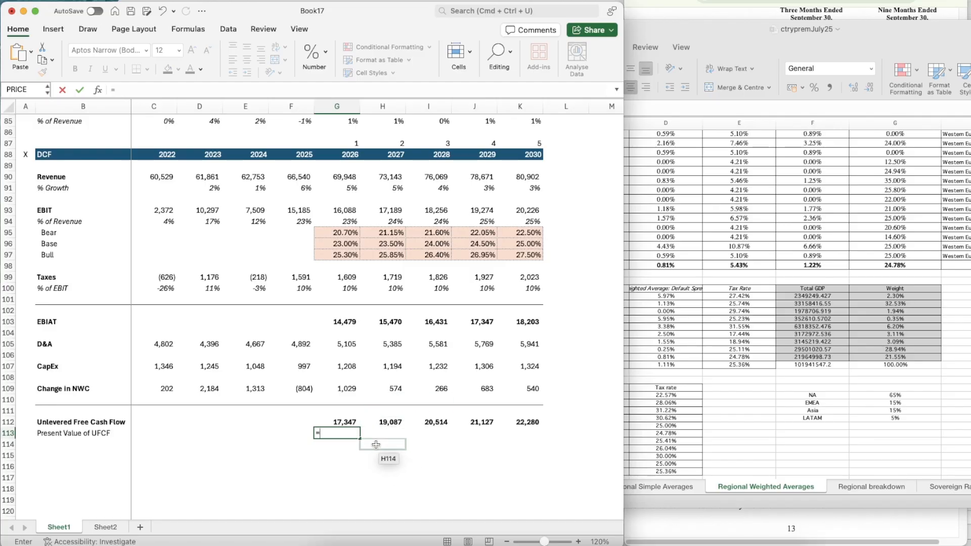
{"action": "scroll", "coordinate": [376, 445], "scroll_direction": "down", "scroll_amount": 3}
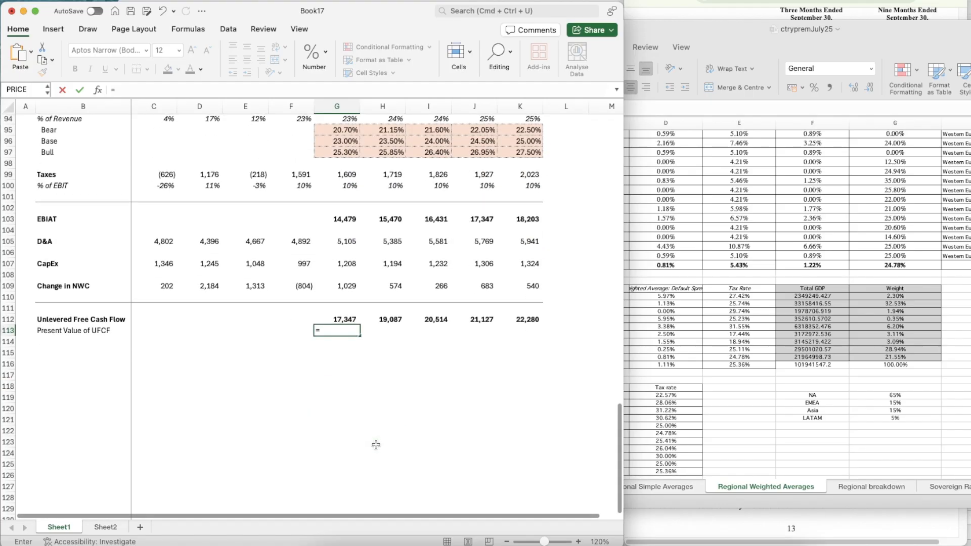
{"action": "key", "text": "Up"}
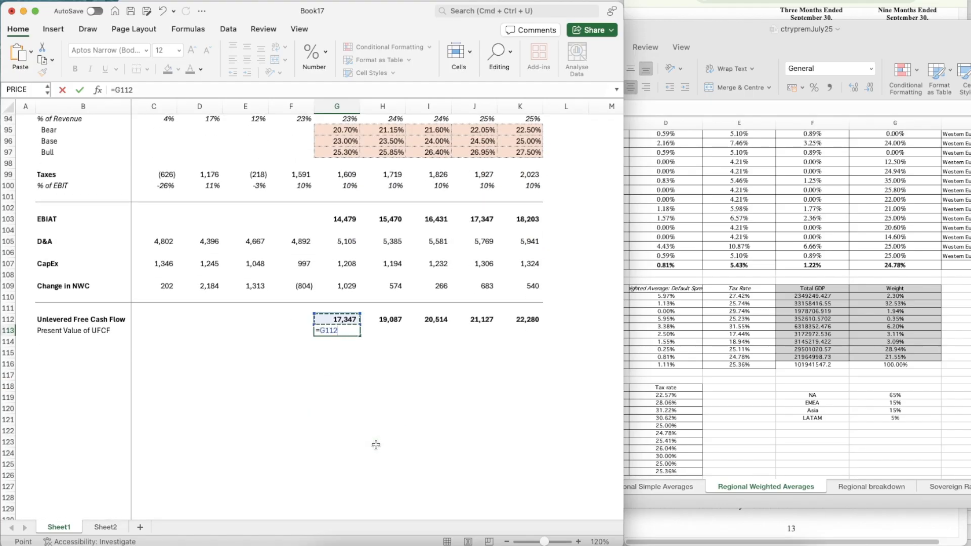
{"action": "type", "text": "/(1+"}
{"action": "scroll", "coordinate": [255, 291], "scroll_direction": "up", "scroll_amount": 20}
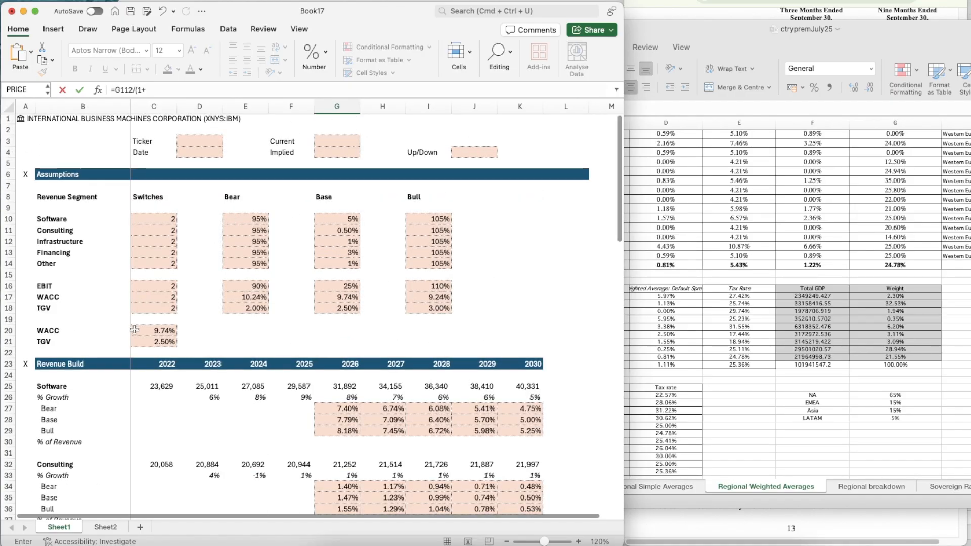
{"action": "left_click", "coordinate": [134, 330]}
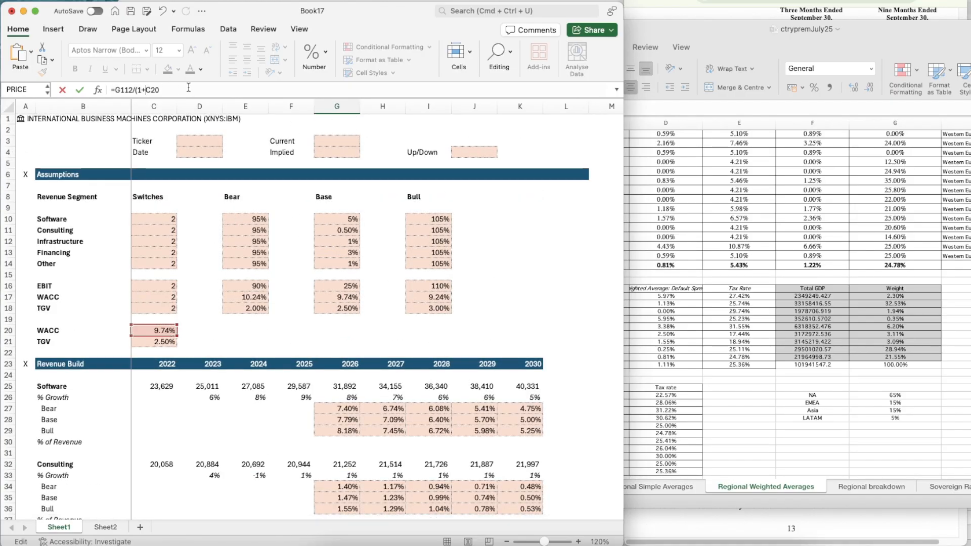
{"action": "key", "text": "F4"}
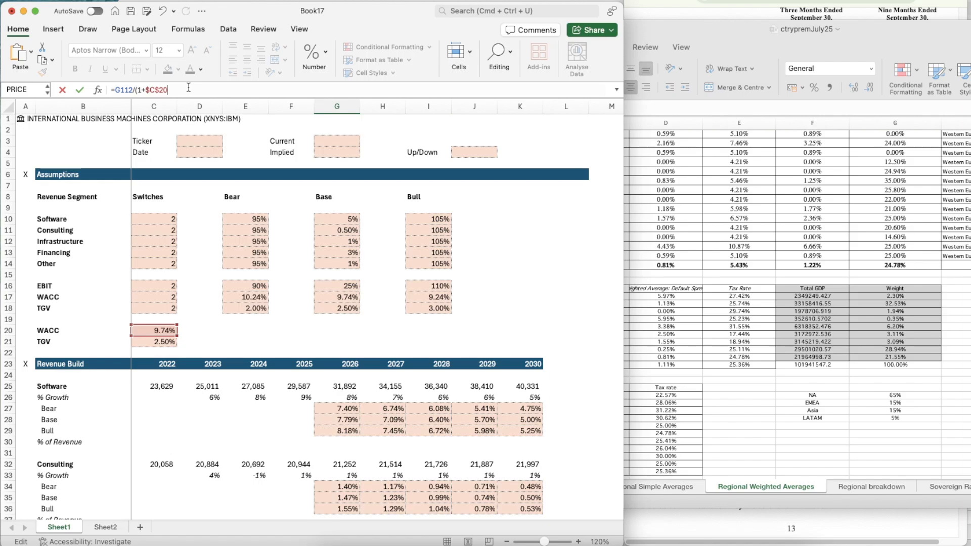
{"action": "scroll", "coordinate": [294, 301], "scroll_direction": "down", "scroll_amount": 20}
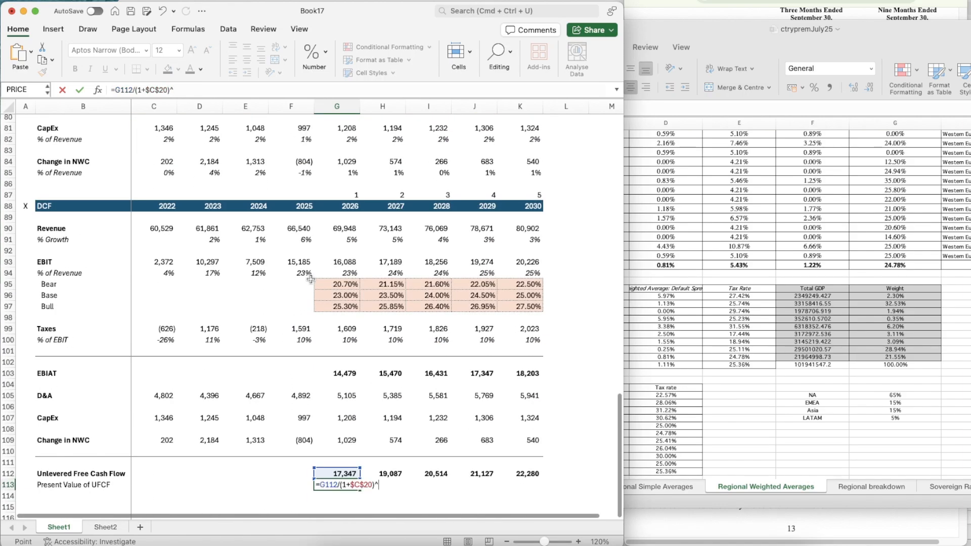
{"action": "left_click", "coordinate": [345, 193]}
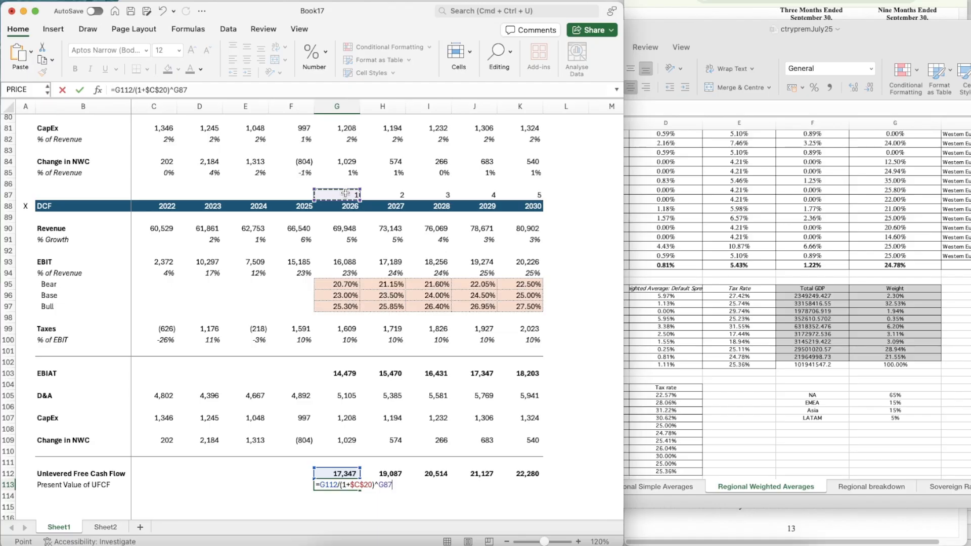
{"action": "key", "text": "Return"}
{"action": "key", "text": "Up"}
{"action": "key", "text": "Up"}
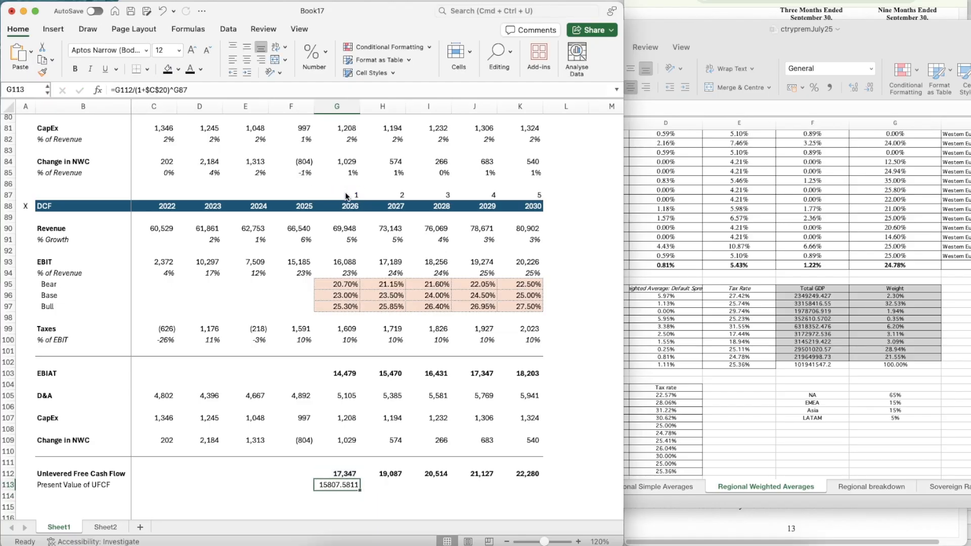
Apply the formatting of the 2026 unlevered free cash flow cell G112 to the present value in G113
{"action": "key", "text": "Down"}
{"action": "scroll", "coordinate": [403, 326], "scroll_direction": "down", "scroll_amount": 3}
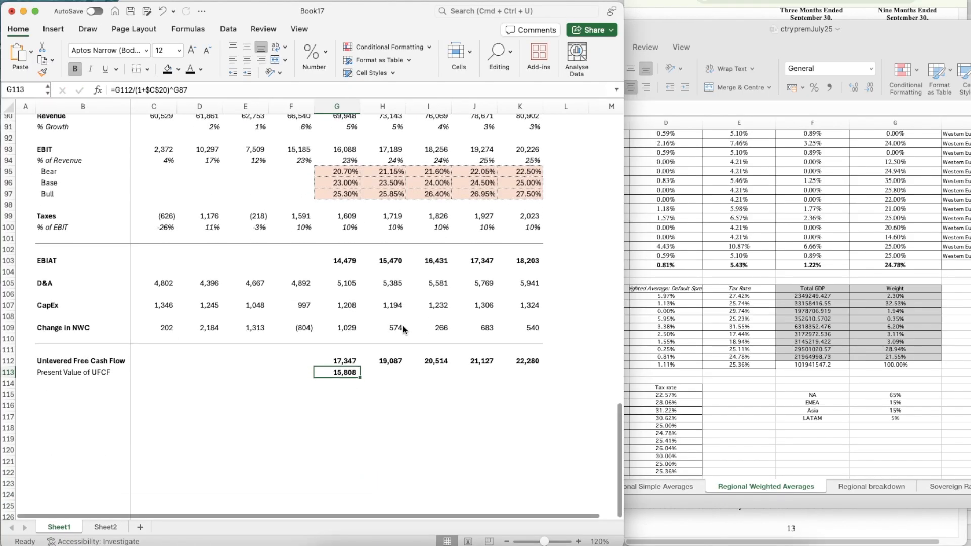
Copy the present value formula from G113 across to K113, covering the years through 2030
{"action": "key", "text": "cmd+c"}
{"action": "key", "text": "shift+Right"}
{"action": "key", "text": "shift+Right"}
{"action": "key", "text": "shift+Right"}
{"action": "key", "text": "shift+Right"}
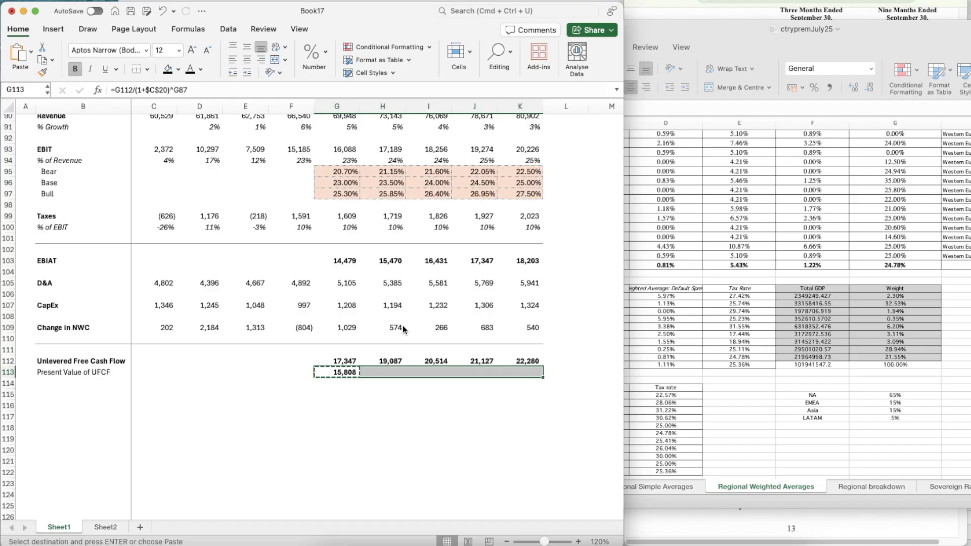
{"action": "key", "text": "cmd+v"}
{"action": "key", "text": "Down"}
{"action": "key", "text": "Up"}
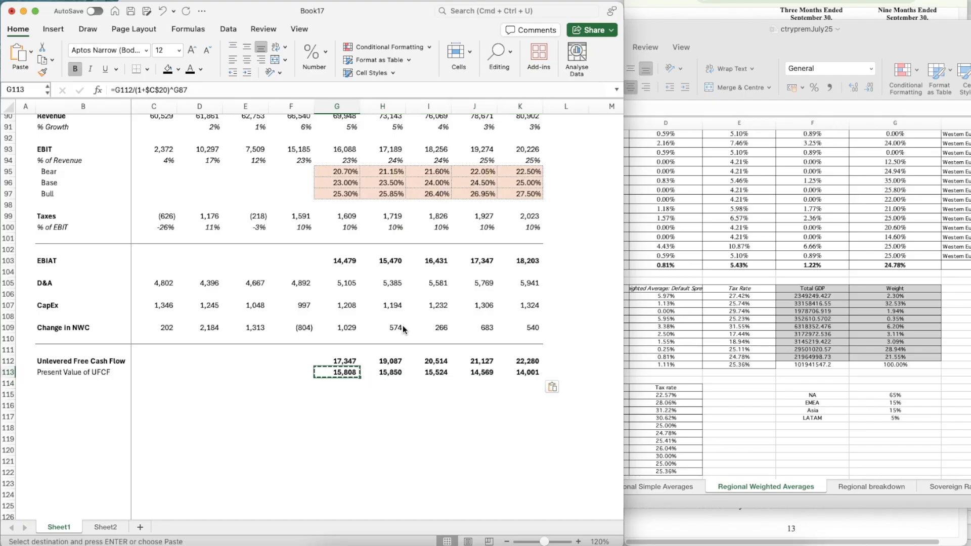
Remove the bold formatting from the present values of UFCF in G113:K113
{"action": "key", "text": "shift+Right"}
{"action": "key", "text": "shift+Right"}
{"action": "key", "text": "shift+Right"}
{"action": "key", "text": "shift+Right"}
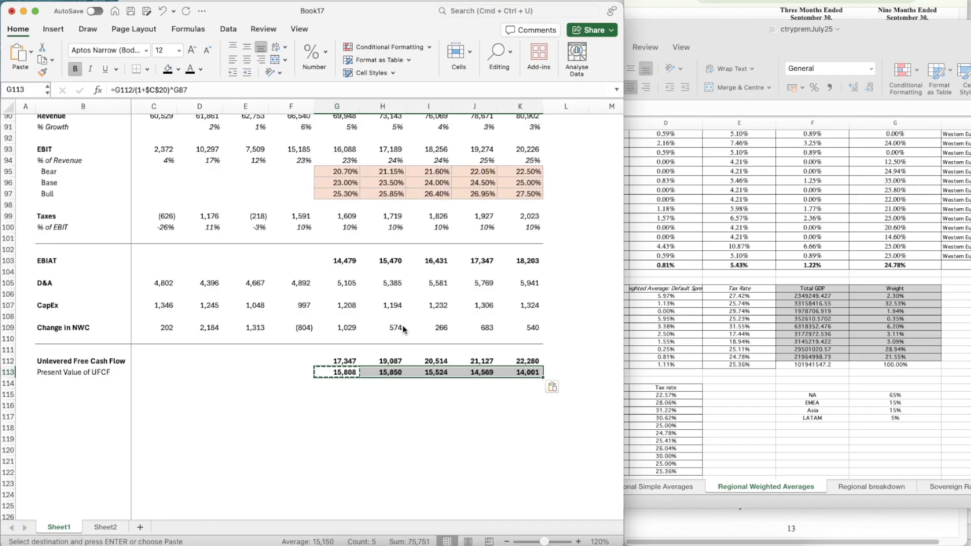
{"action": "key", "text": "Escape"}
{"action": "key", "text": "Down"}
{"action": "key", "text": "Down"}
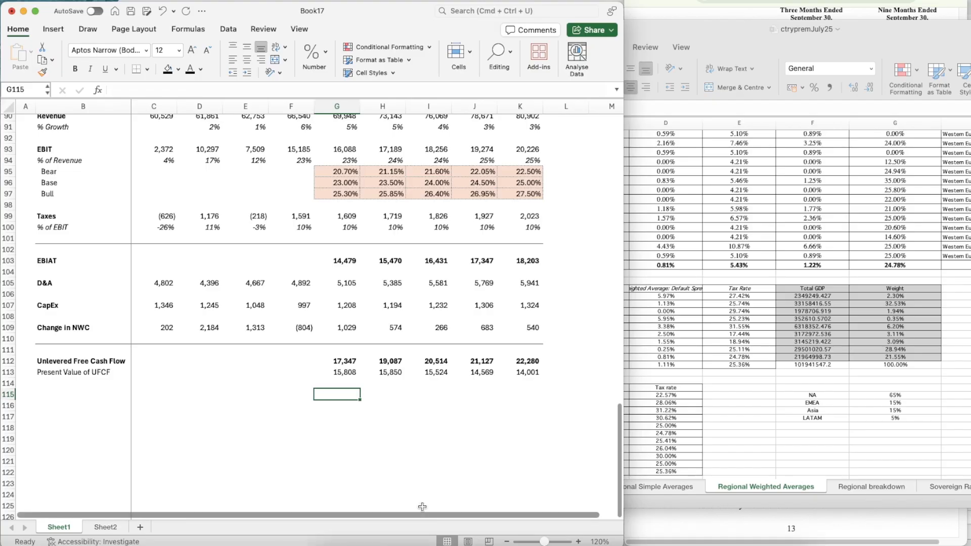
Add a bold Terminal Value label in B115, below the Present Value of UFCF row
{"action": "left_click", "coordinate": [81, 399]}
{"action": "type", "text": "Terminal Value"}
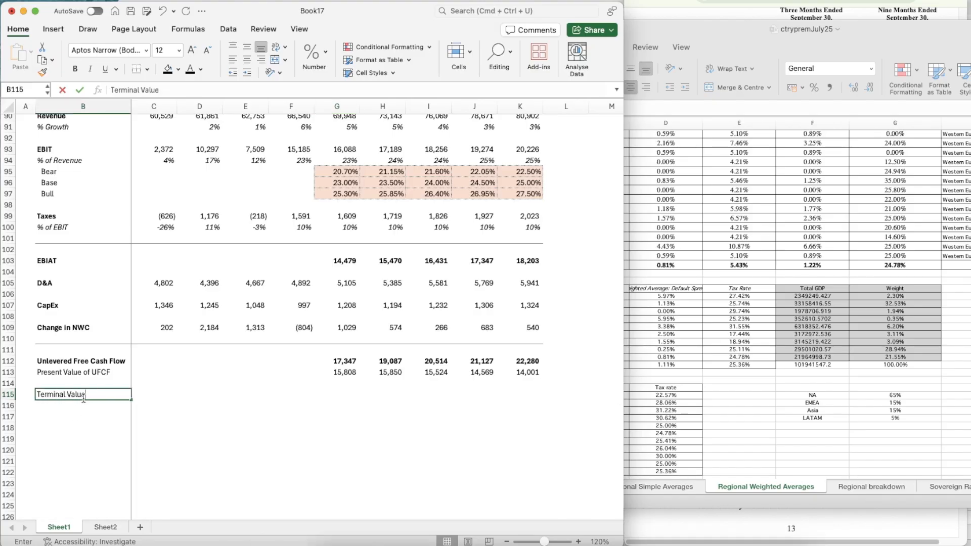
{"action": "key", "text": "Return"}
{"action": "key", "text": "Up"}
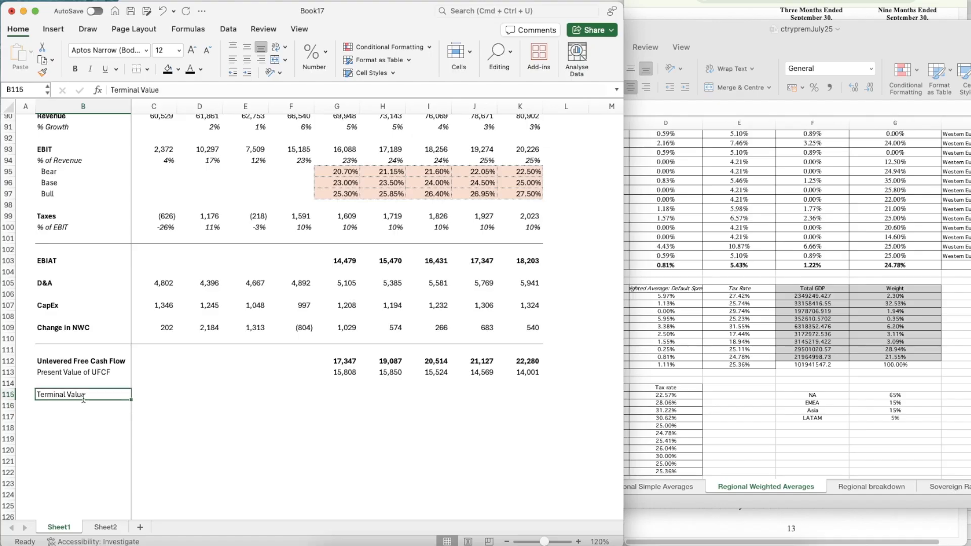
{"action": "key", "text": "super+b"}
Calculate the terminal value in the 2030 column at K115 with =K112*(1+C21)/(C20-C21)
{"action": "key", "text": "Right"}
{"action": "key", "text": "Right"}
{"action": "key", "text": "Right"}
{"action": "key", "text": "Right"}
{"action": "key", "text": "Right"}
{"action": "key", "text": "Right"}
{"action": "key", "text": "Right"}
{"action": "key", "text": "Right"}
{"action": "key", "text": "Right"}
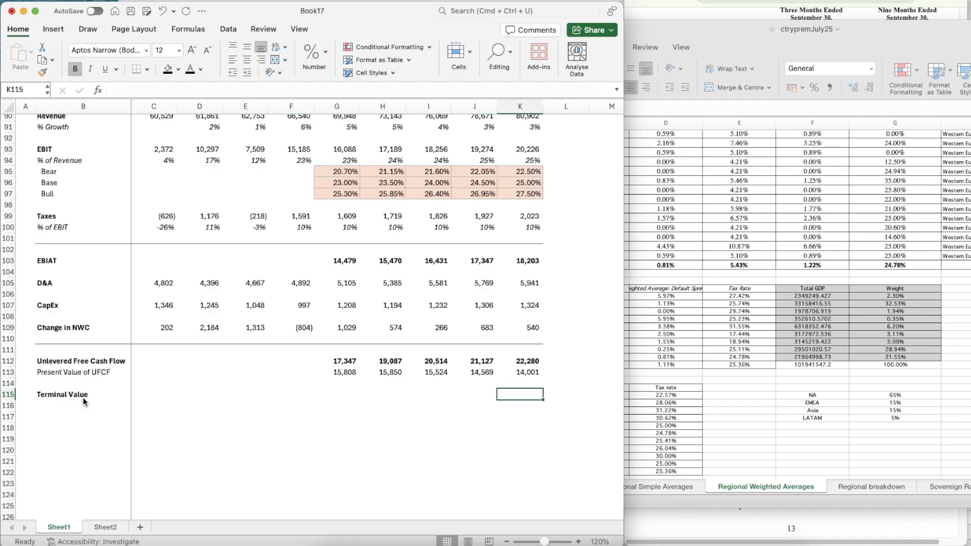
{"action": "type", "text": "="}
{"action": "key", "text": "Up"}
{"action": "key", "text": "Up"}
{"action": "key", "text": "Up"}
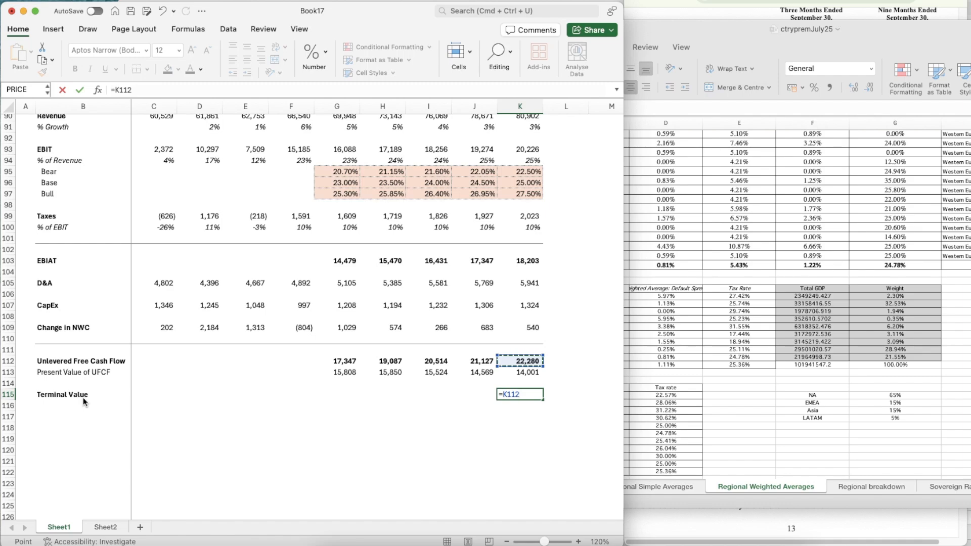
{"action": "type", "text": "*"}
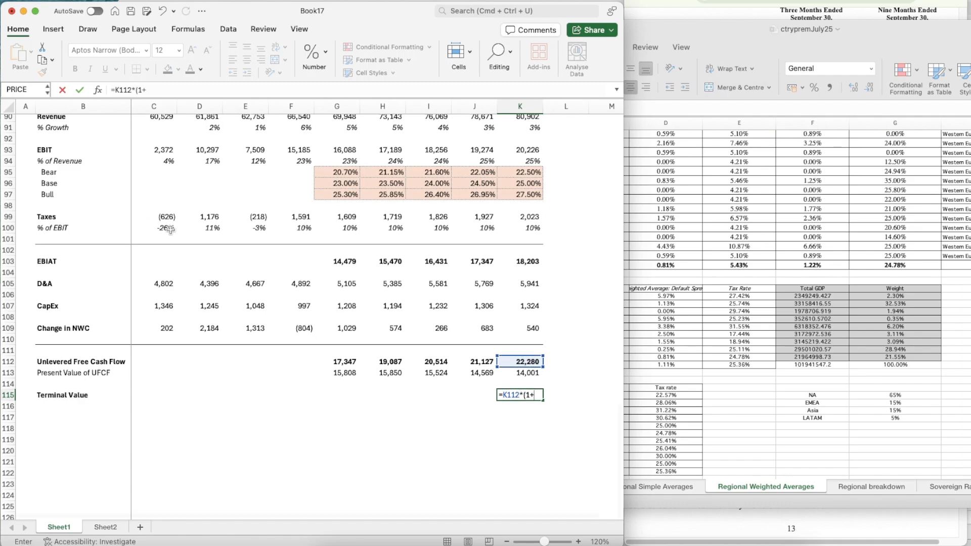
{"action": "scroll", "coordinate": [170, 242], "scroll_direction": "up", "scroll_amount": 20}
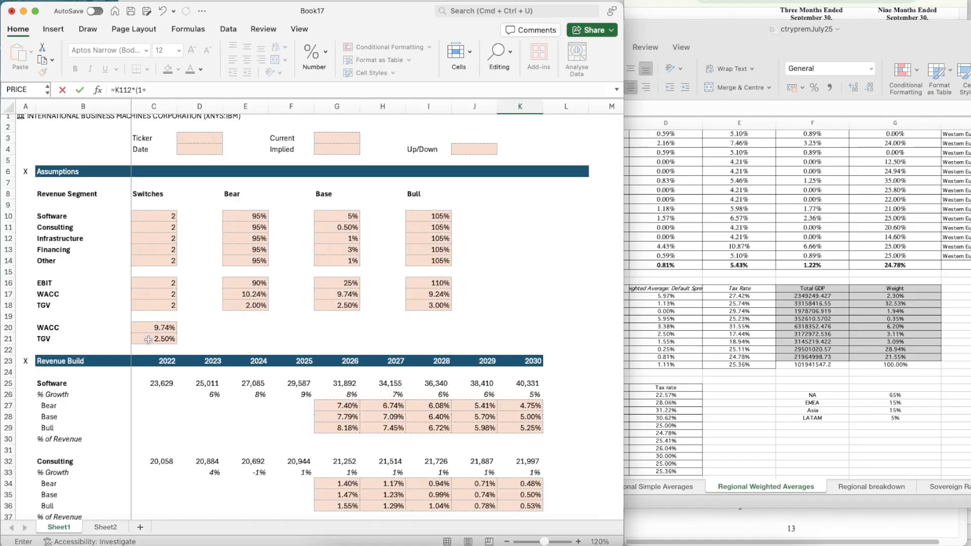
{"action": "left_click", "coordinate": [150, 338]}
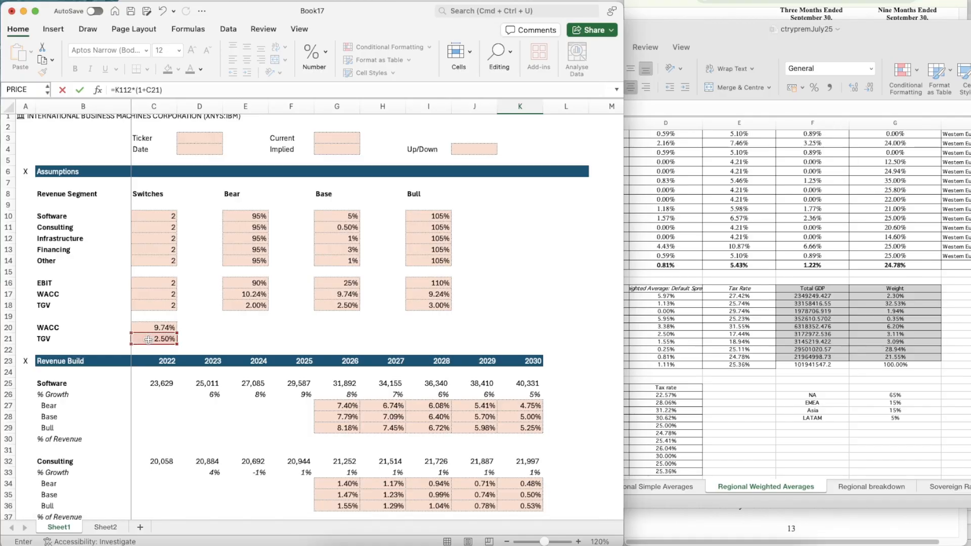
{"action": "left_click", "coordinate": [148, 330]}
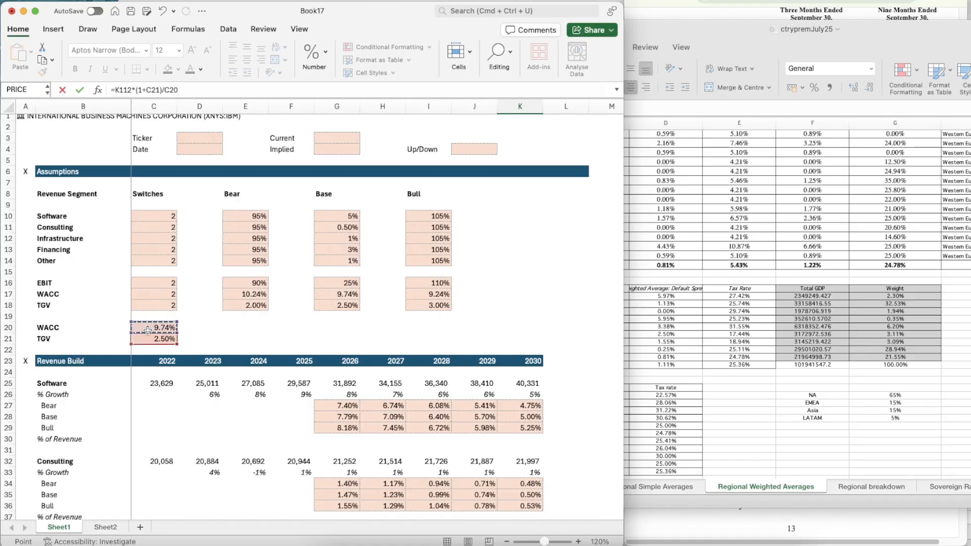
{"action": "type", "text": "-"}
{"action": "key", "text": "Up"}
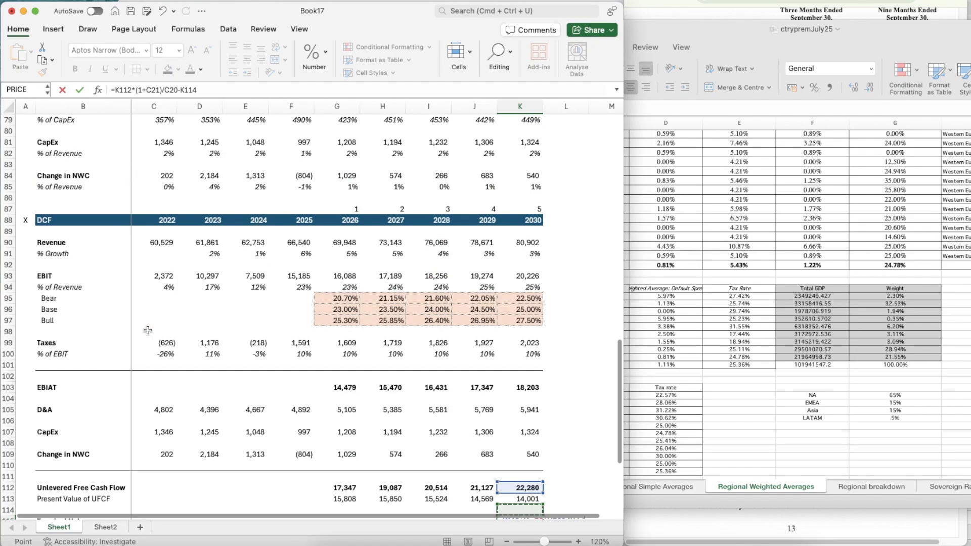
{"action": "scroll", "coordinate": [179, 316], "scroll_direction": "up", "scroll_amount": 20}
{"action": "left_click", "coordinate": [151, 341]}
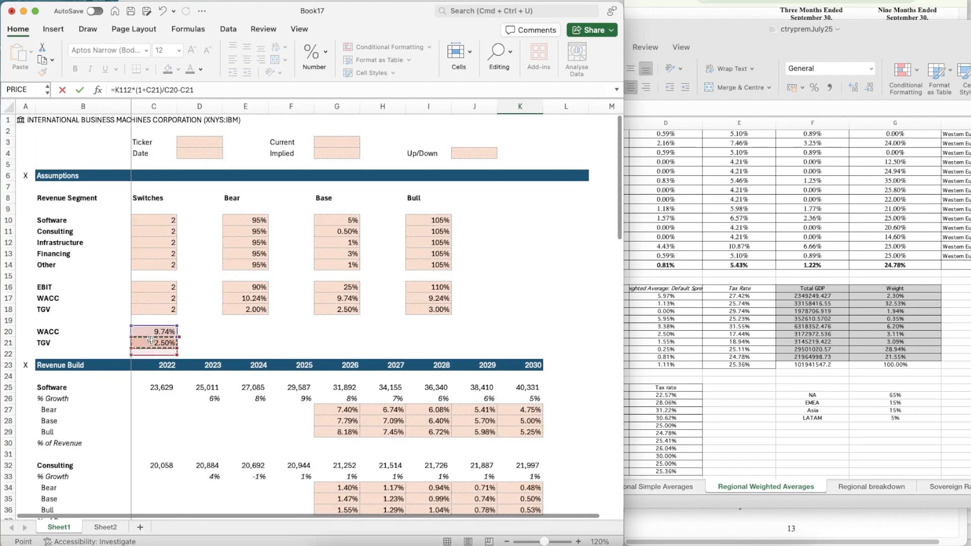
{"action": "left_click", "coordinate": [201, 91]}
{"action": "type", "text": ")/"}
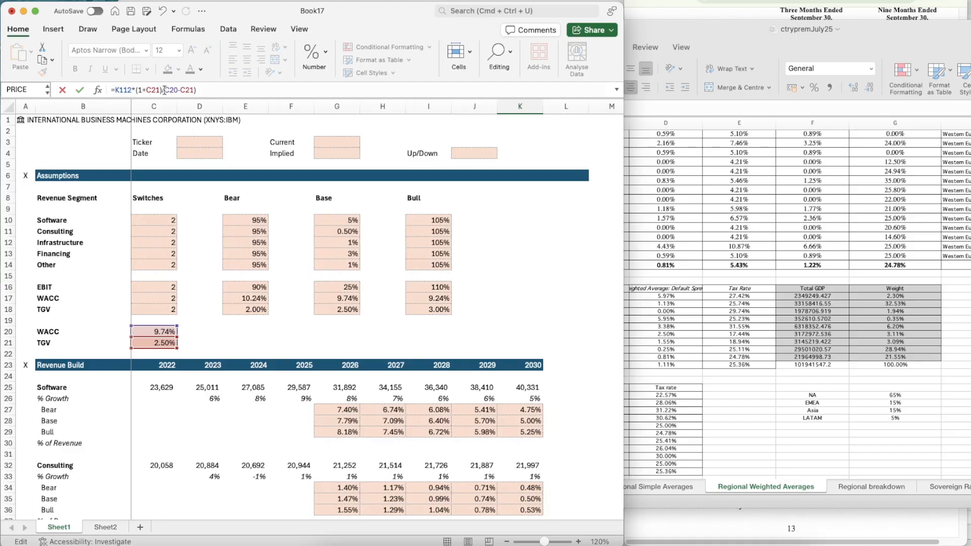
{"action": "type", "text": "("}
{"action": "key", "text": "Return"}
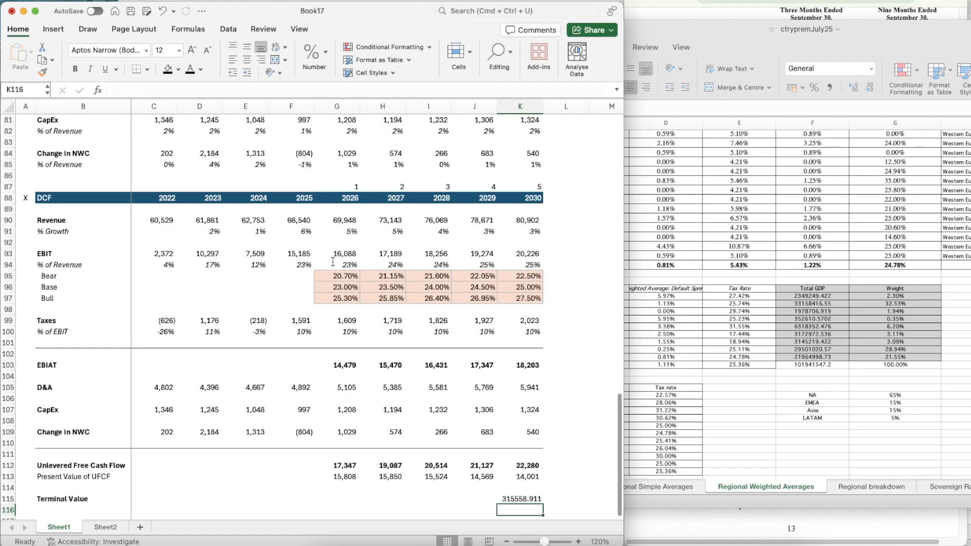
Copy the bold number formatting of the 2030 unlevered free cash flow in K112 onto the terminal value in K115
{"action": "scroll", "coordinate": [333, 262], "scroll_direction": "down", "scroll_amount": 5}
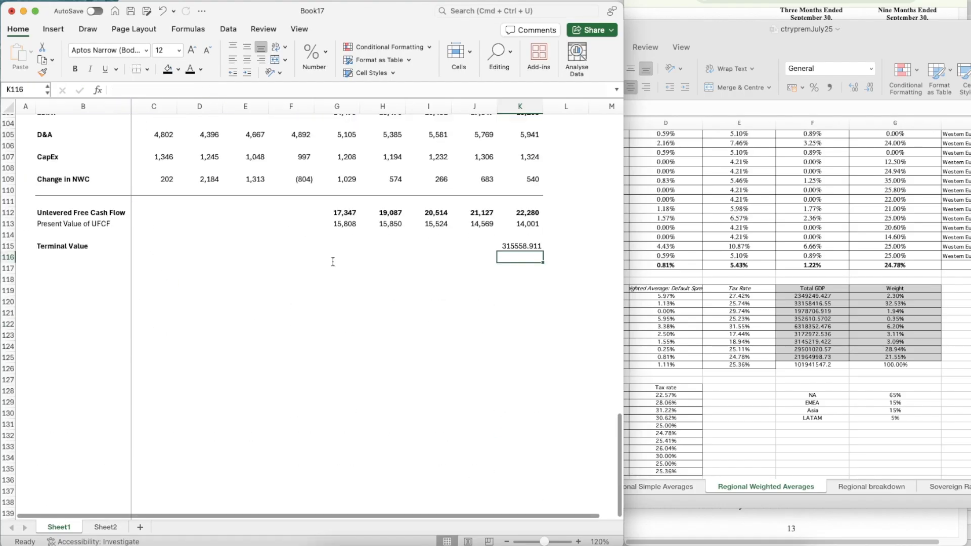
{"action": "left_click", "coordinate": [521, 212]}
{"action": "key", "text": "super+shift+c"}
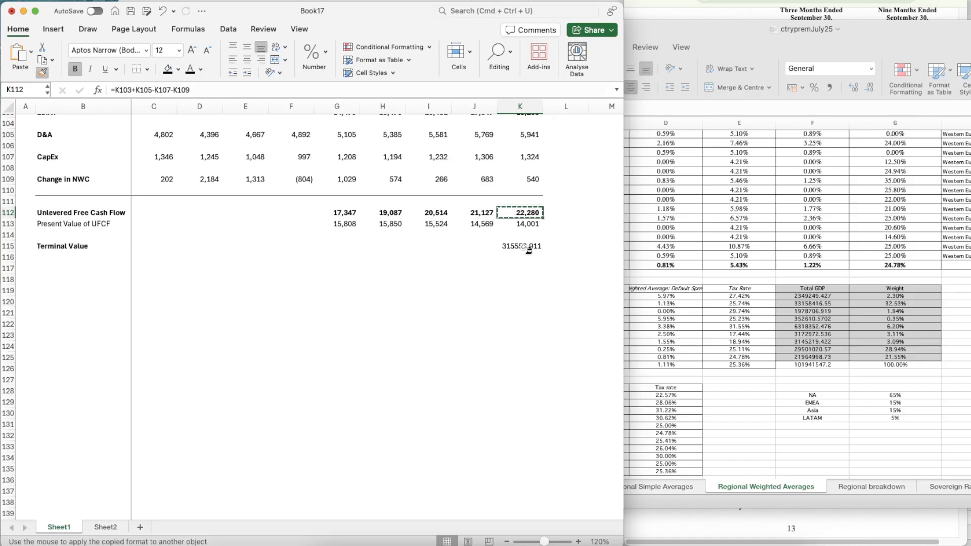
{"action": "left_click", "coordinate": [526, 248]}
Label B116 as PV of TV, directly below the Terminal Value label
{"action": "left_click", "coordinate": [75, 250]}
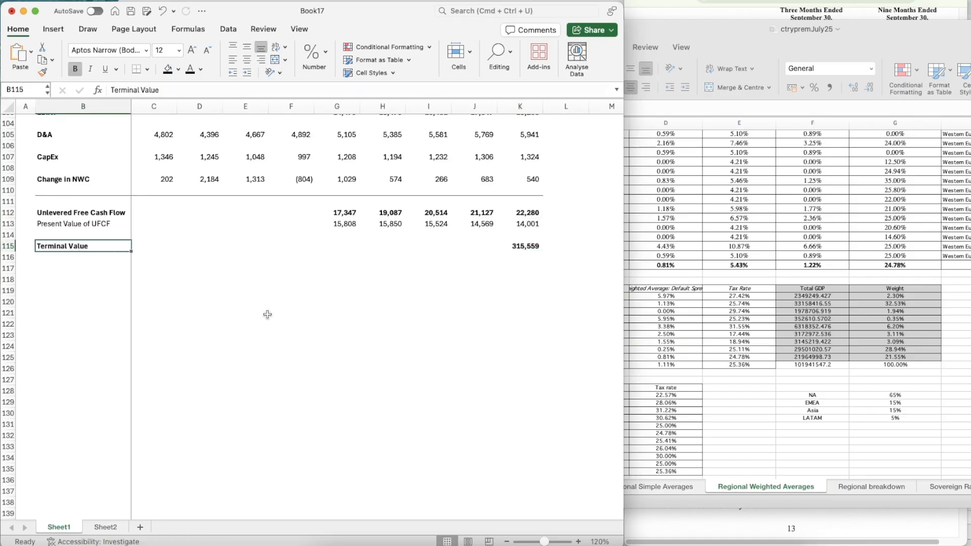
{"action": "key", "text": "Down"}
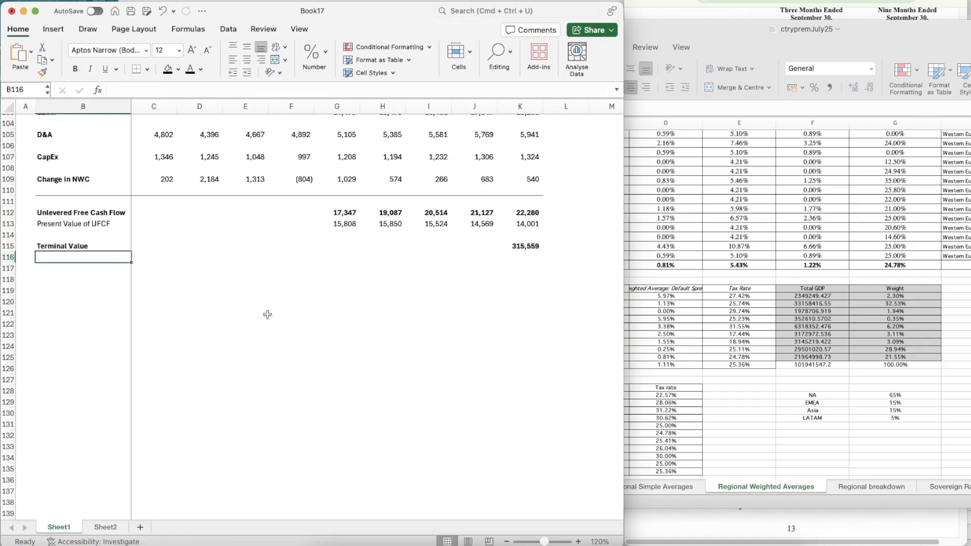
{"action": "type", "text": "PV of"}
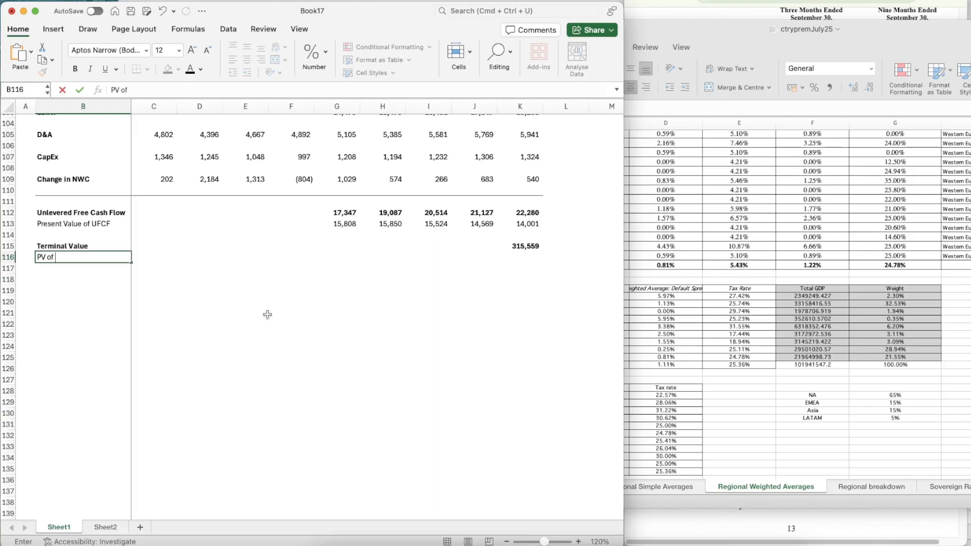
{"action": "key", "text": "Return"}
Calculate the present value of the terminal value in K116 with =K115/(1+C20)^K87
{"action": "key", "text": "Up"}
{"action": "key", "text": "Right"}
{"action": "key", "text": "Right"}
{"action": "key", "text": "Right"}
{"action": "key", "text": "Right"}
{"action": "key", "text": "Right"}
{"action": "key", "text": "Right"}
{"action": "key", "text": "Right"}
{"action": "key", "text": "Right"}
{"action": "key", "text": "Right"}
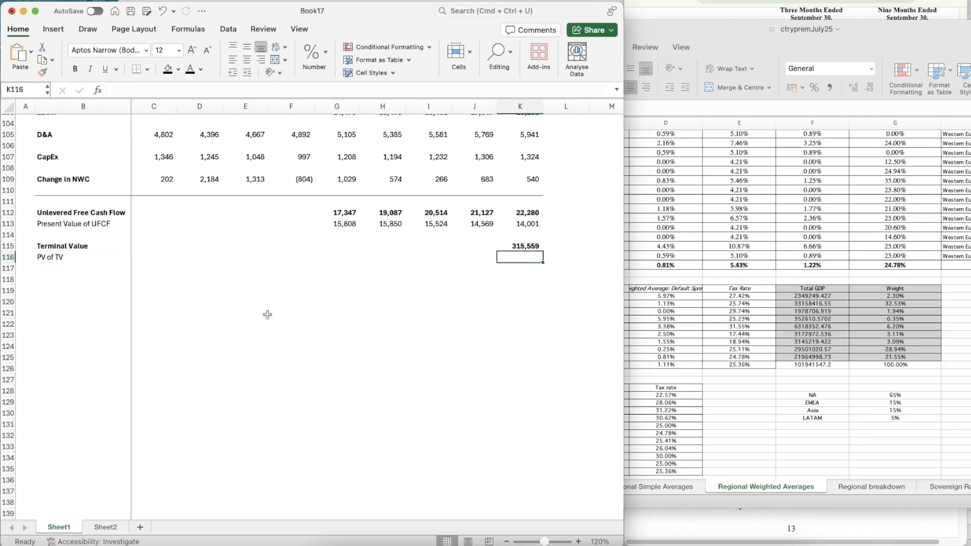
{"action": "type", "text": "="}
{"action": "key", "text": "Up"}
{"action": "type", "text": "/"}
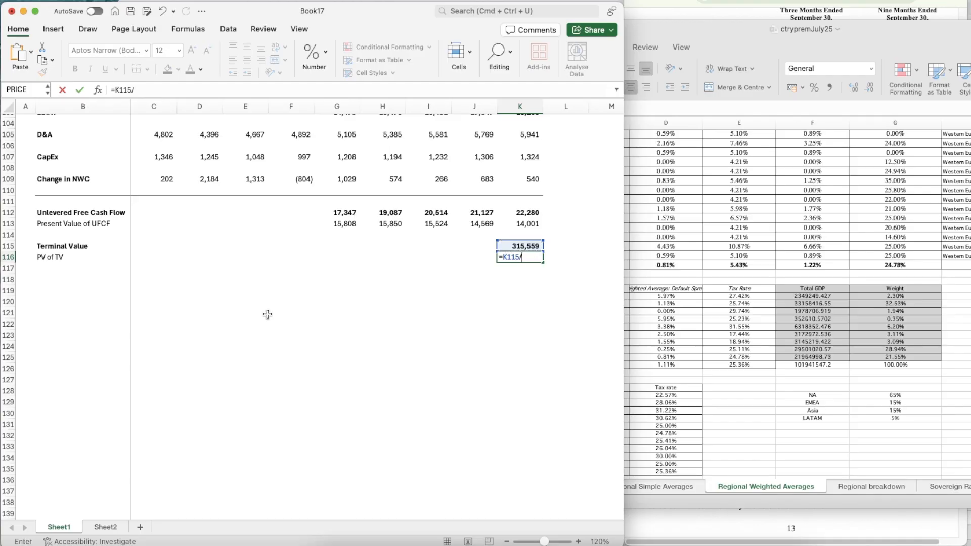
{"action": "scroll", "coordinate": [235, 227], "scroll_direction": "up", "scroll_amount": 20}
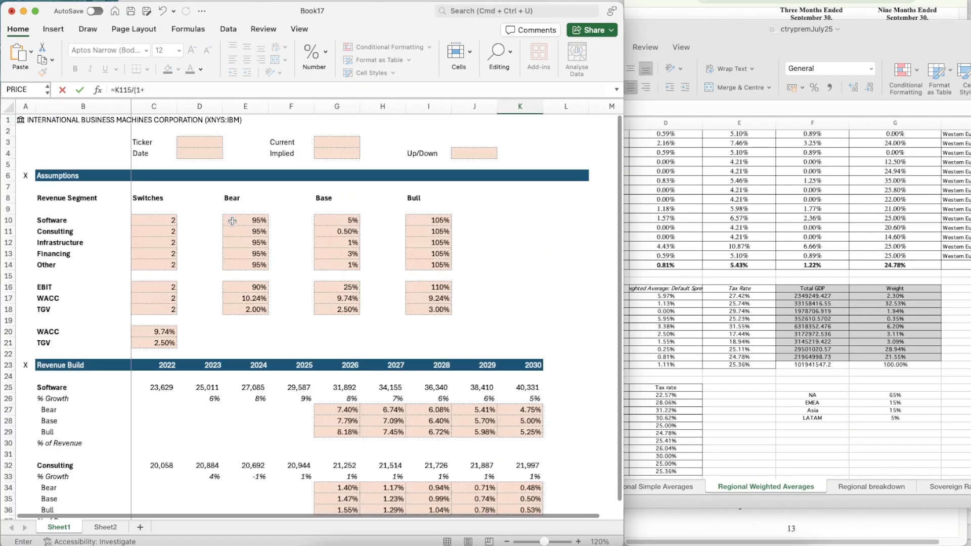
{"action": "left_click", "coordinate": [150, 324]}
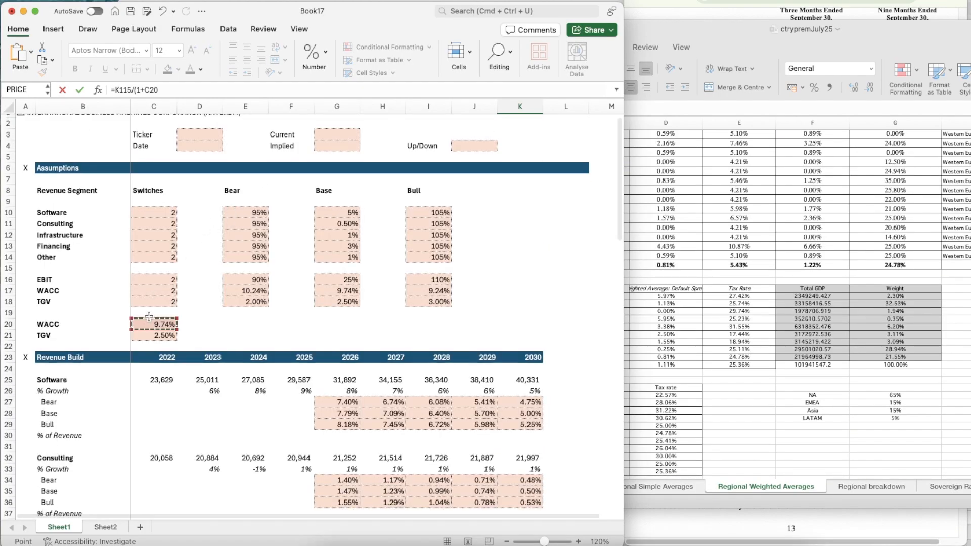
{"action": "left_click", "coordinate": [173, 89]}
{"action": "type", "text": ")^"}
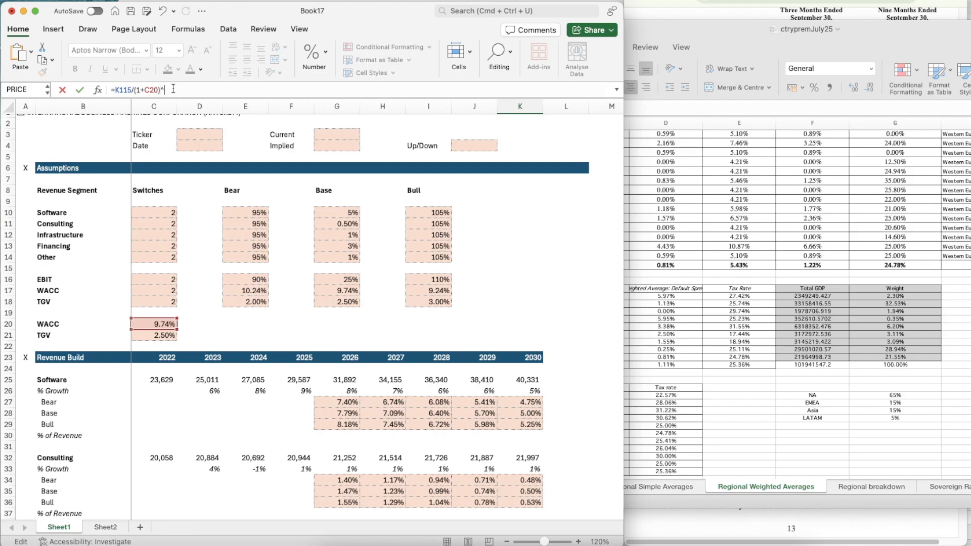
{"action": "scroll", "coordinate": [454, 345], "scroll_direction": "down", "scroll_amount": 15}
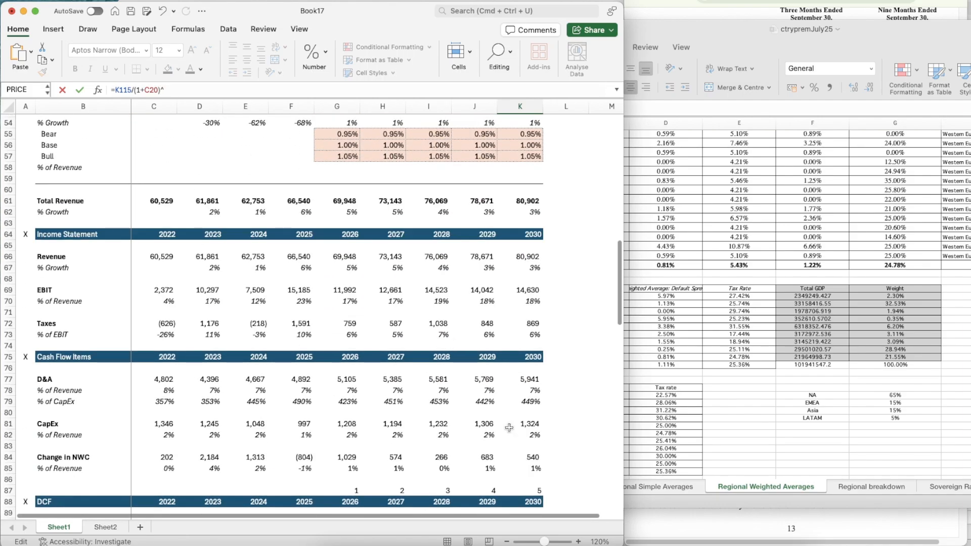
{"action": "scroll", "coordinate": [509, 427], "scroll_direction": "down", "scroll_amount": 3}
{"action": "left_click", "coordinate": [531, 380]}
{"action": "key", "text": "Return"}
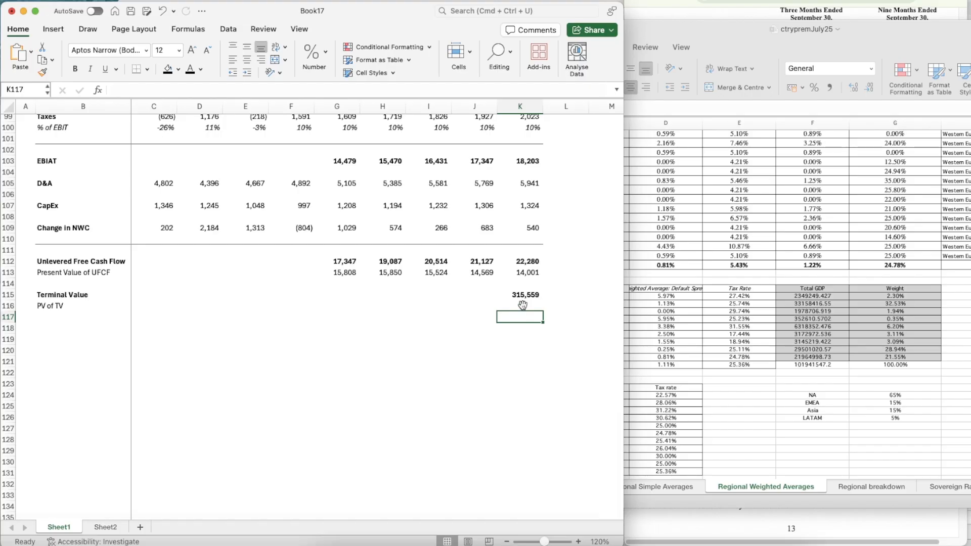
Add a bold Enterprise Value label in B118, two rows below the PV of TV label
{"action": "left_click", "coordinate": [535, 294]}
{"action": "key", "text": "Down"}
{"action": "key", "text": "Down"}
{"action": "key", "text": "Down"}
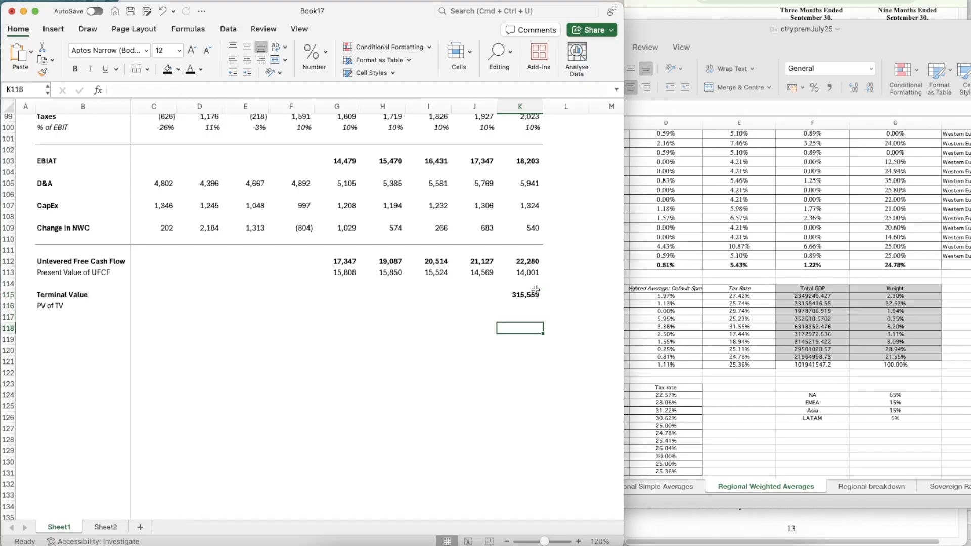
{"action": "key", "text": "Left"}
{"action": "key", "text": "Left"}
{"action": "key", "text": "Left"}
{"action": "key", "text": "Left"}
{"action": "key", "text": "Left"}
{"action": "key", "text": "Left"}
{"action": "key", "text": "Left"}
{"action": "key", "text": "Left"}
{"action": "key", "text": "Left"}
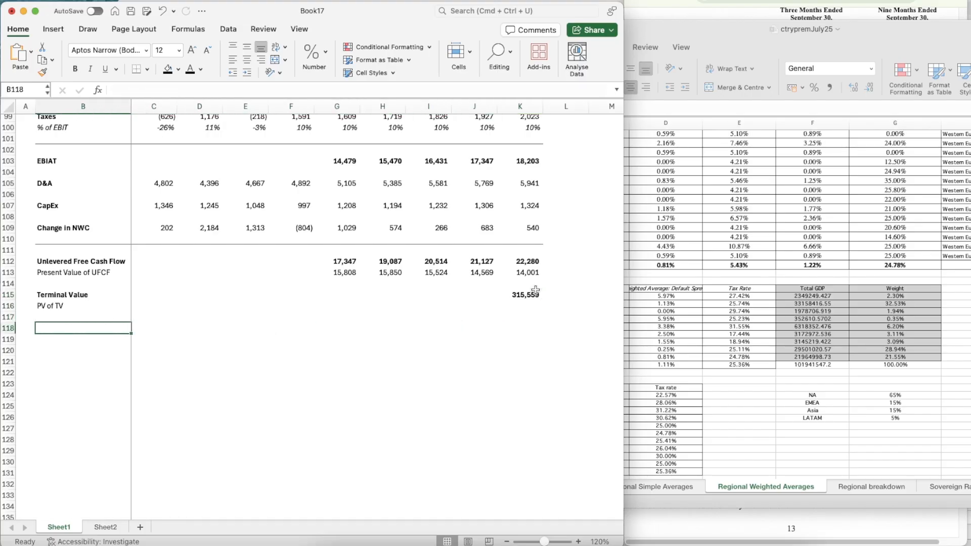
{"action": "type", "text": "Enterprise Value"}
{"action": "key", "text": "Return"}
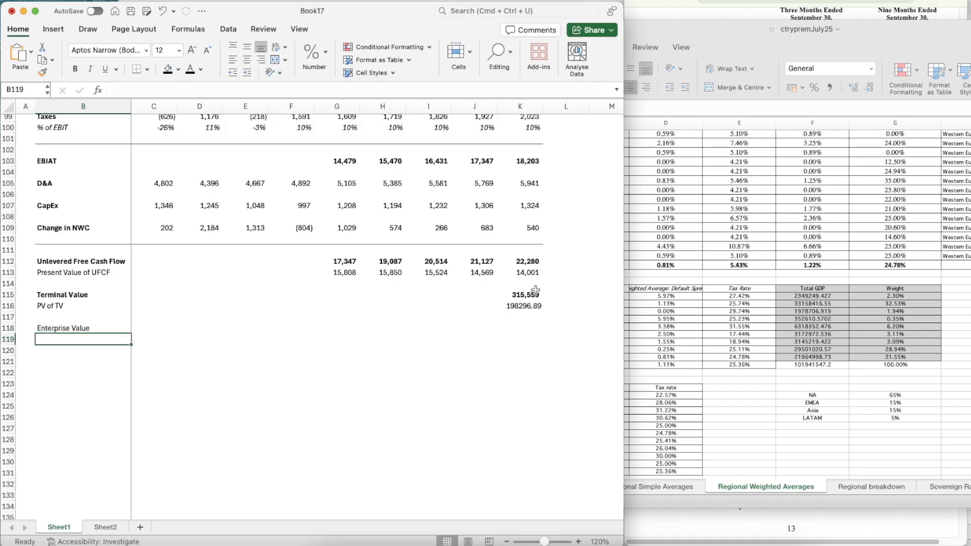
{"action": "key", "text": "Up"}
{"action": "key", "text": "super+b"}
Copy the number formatting of the terminal value in K115 onto the PV of TV in K116
{"action": "left_click", "coordinate": [531, 296]}
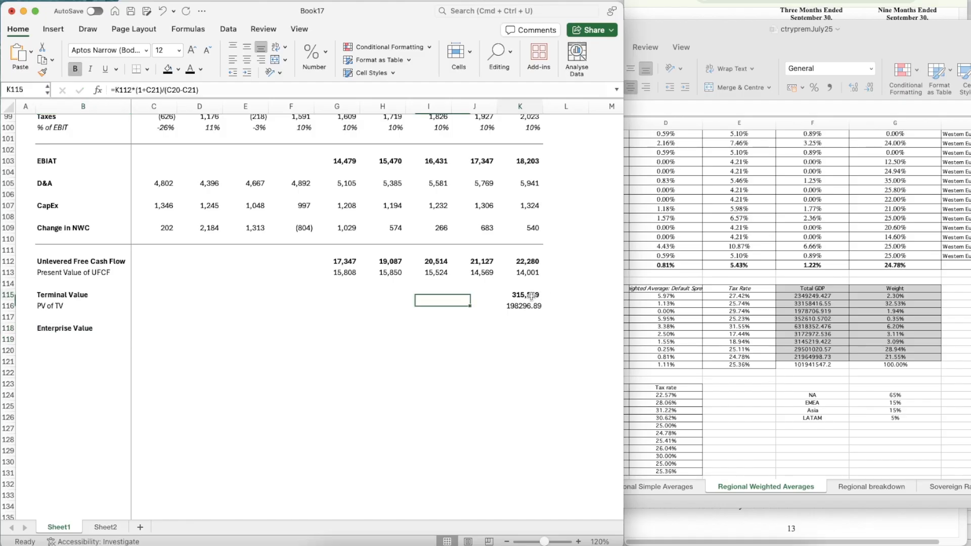
{"action": "key", "text": "super+shift+c"}
{"action": "key", "text": "Down"}
{"action": "key", "text": "super+shift+v"}
Remove the bold from the PV of TV figure in K116
{"action": "key", "text": "Down"}
{"action": "key", "text": "Down"}
{"action": "key", "text": "Left"}
{"action": "key", "text": "Left"}
{"action": "key", "text": "Left"}
{"action": "key", "text": "Left"}
{"action": "key", "text": "Left"}
{"action": "key", "text": "Left"}
{"action": "key", "text": "Left"}
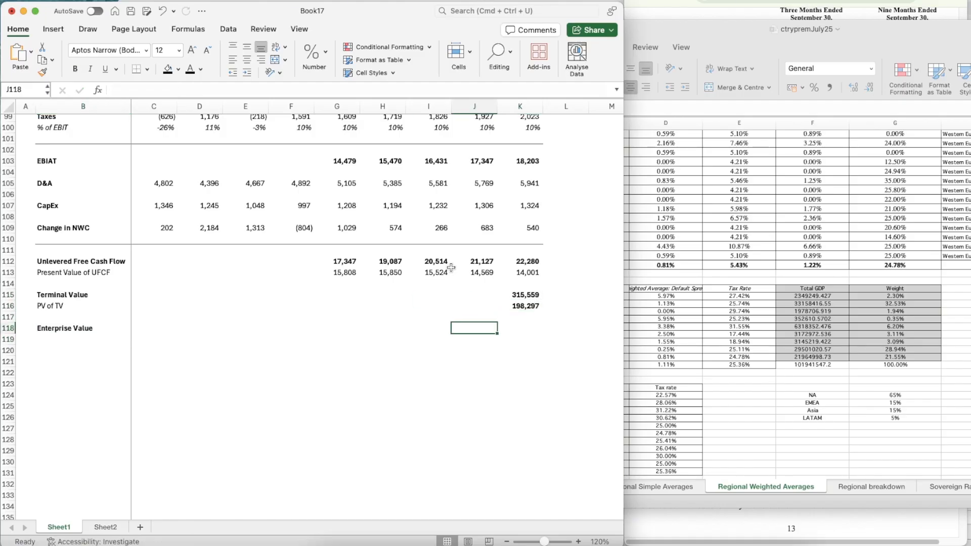
{"action": "key", "text": "Left"}
{"action": "key", "text": "Right"}
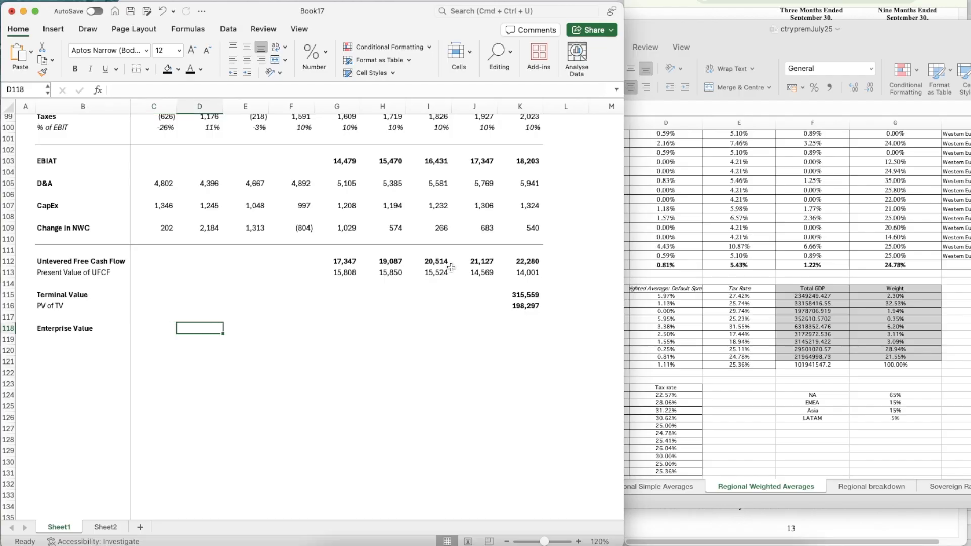
{"action": "key", "text": "Right"}
{"action": "key", "text": "Right"}
{"action": "key", "text": "Right"}
{"action": "key", "text": "Right"}
{"action": "key", "text": "Right"}
{"action": "key", "text": "Right"}
{"action": "key", "text": "Right"}
{"action": "key", "text": "Up"}
{"action": "key", "text": "Up"}
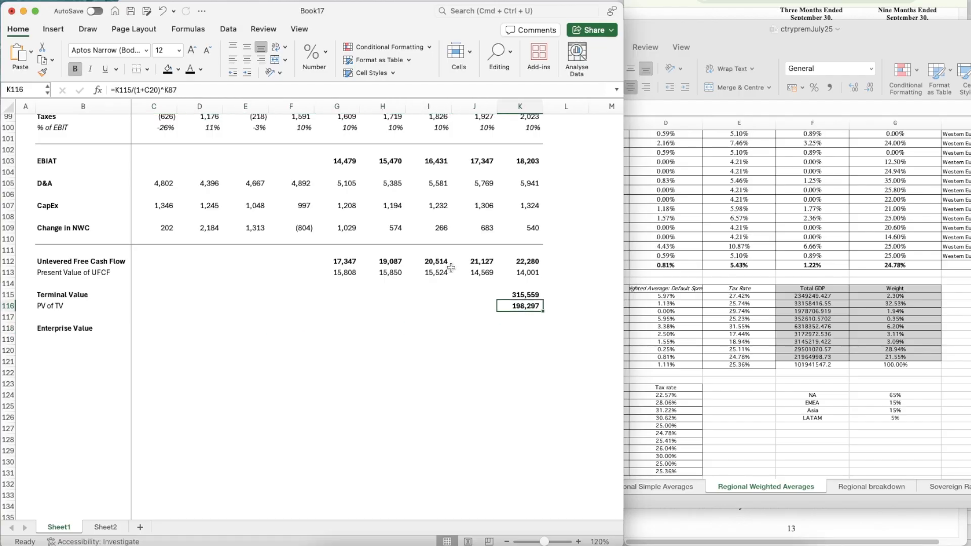
{"action": "key", "text": "super+b"}
Calculate the enterprise value in K118 with =SUM(K116,G113:K113)
{"action": "key", "text": "Down"}
{"action": "key", "text": "Down"}
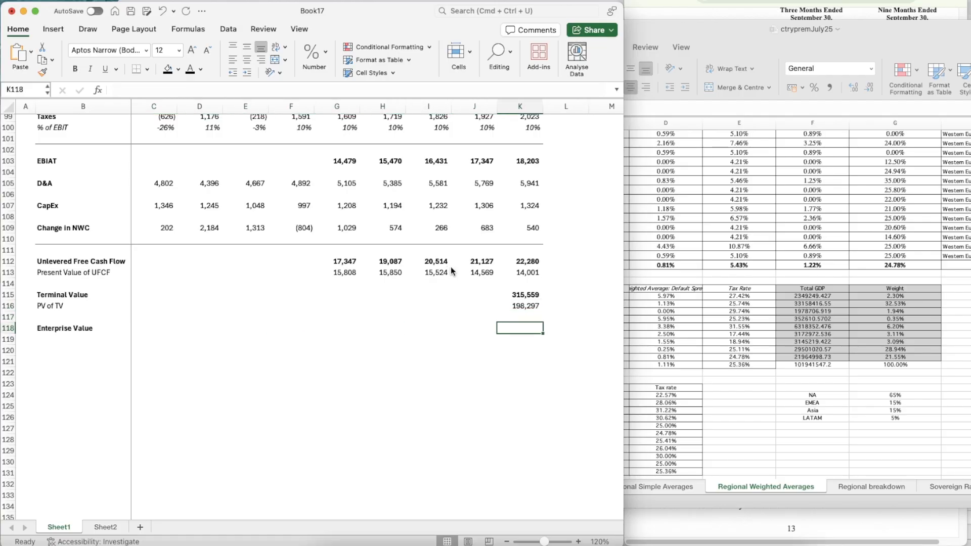
{"action": "type", "text": "=SUM("}
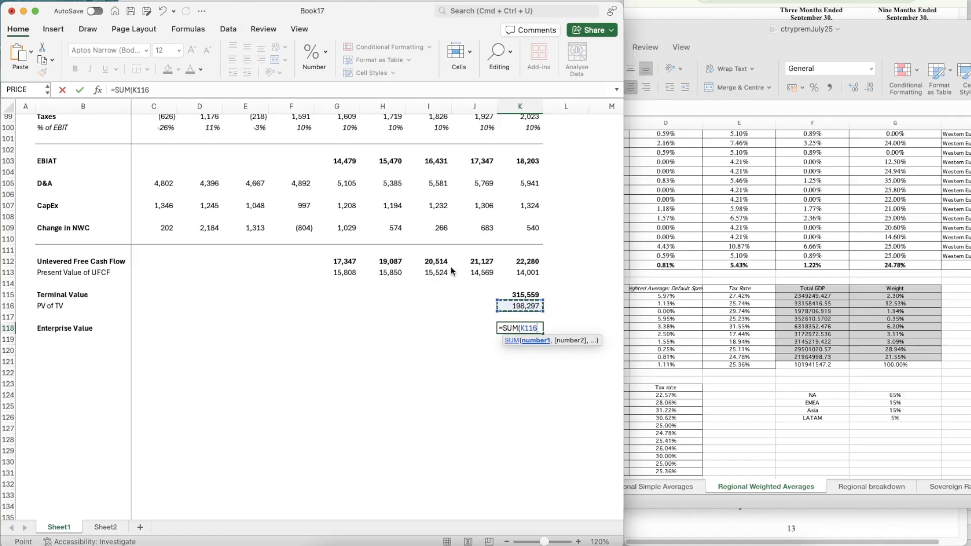
{"action": "type", "text": ","}
{"action": "key", "text": "Up"}
{"action": "key", "text": "Up"}
{"action": "key", "text": "Up"}
{"action": "key", "text": "Up"}
{"action": "key", "text": "Up"}
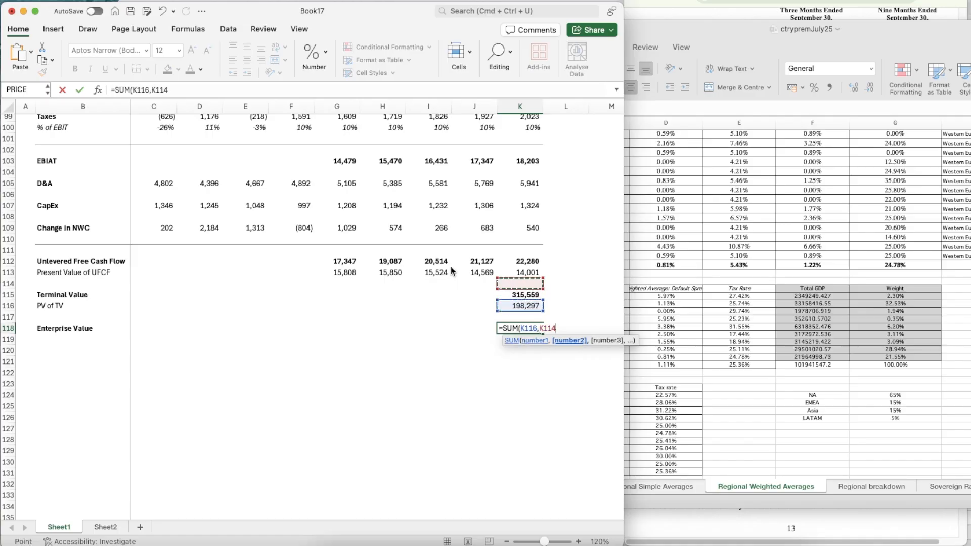
{"action": "key", "text": "shift+Left"}
{"action": "key", "text": "shift+Left"}
{"action": "key", "text": "shift+Left"}
{"action": "key", "text": "shift+Left"}
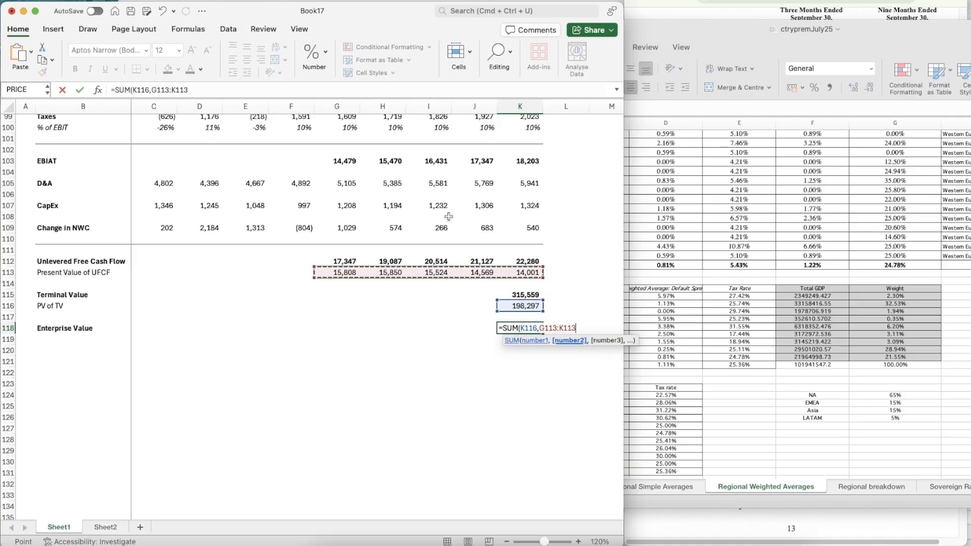
{"action": "type", "text": ")"}
{"action": "key", "text": "Return"}
Apply the bold number formatting of the figures above to the enterprise value in K118
{"action": "key", "text": "Up"}
{"action": "key", "text": "Up"}
{"action": "key", "text": "Up"}
{"action": "key", "text": "Up"}
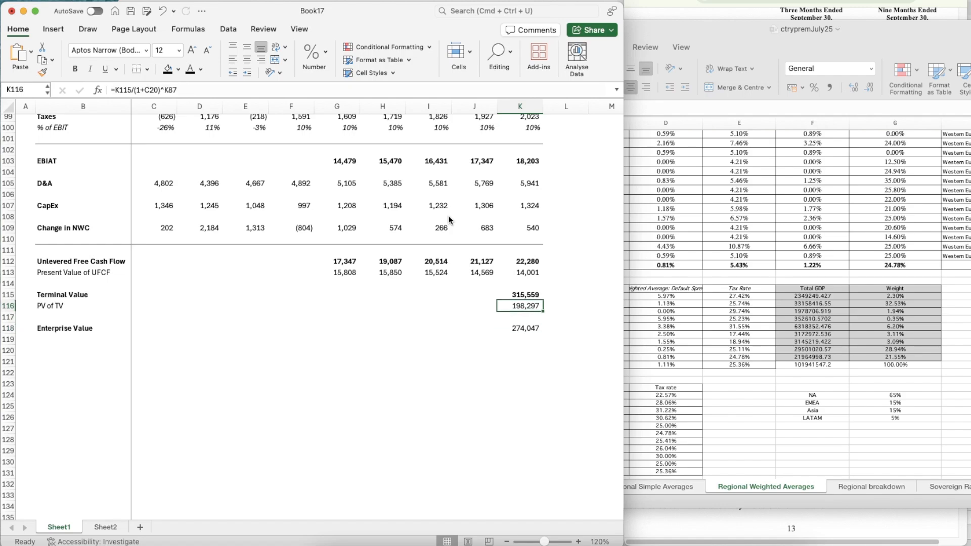
{"action": "key", "text": "super+shift+c"}
{"action": "left_click", "coordinate": [533, 329]}
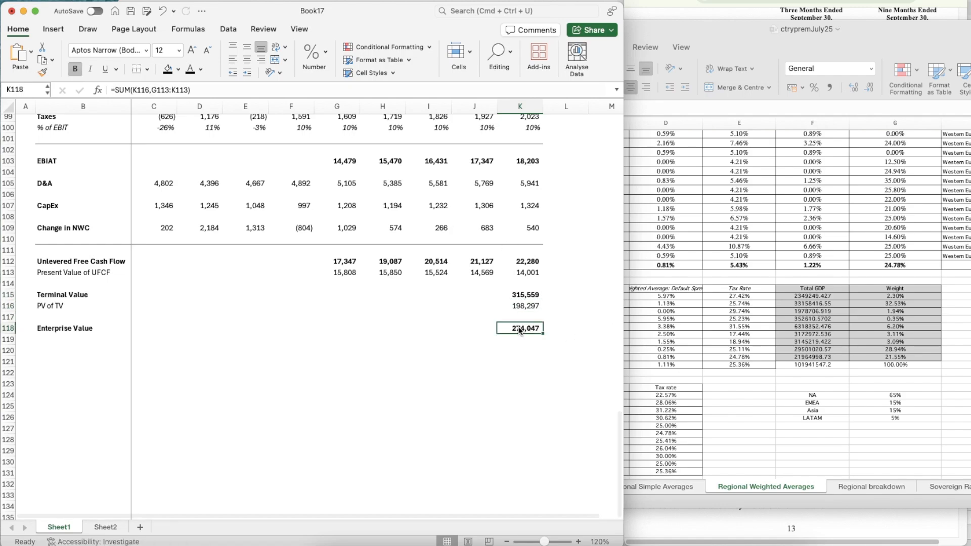
Label B119 as (+) Cash and B120 as (-) Debt, directly below the Enterprise Value label
{"action": "left_click", "coordinate": [48, 352]}
{"action": "key", "text": "Up"}
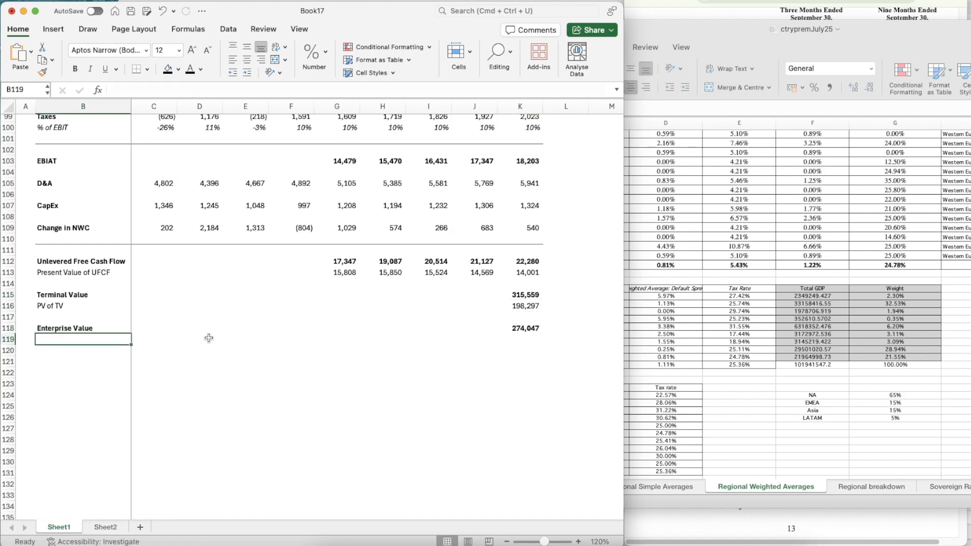
{"action": "type", "text": "(+) C"}
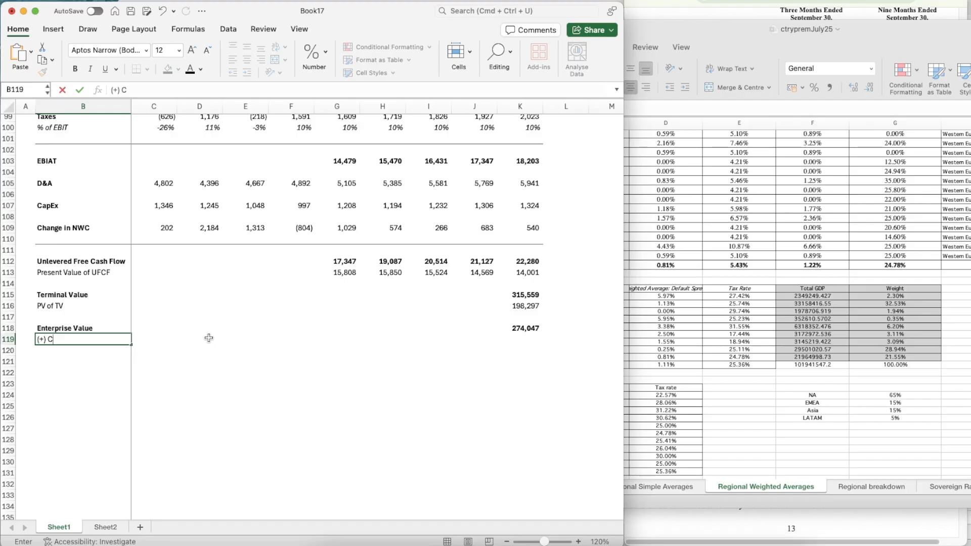
{"action": "type", "text": "ash"}
{"action": "key", "text": "Return"}
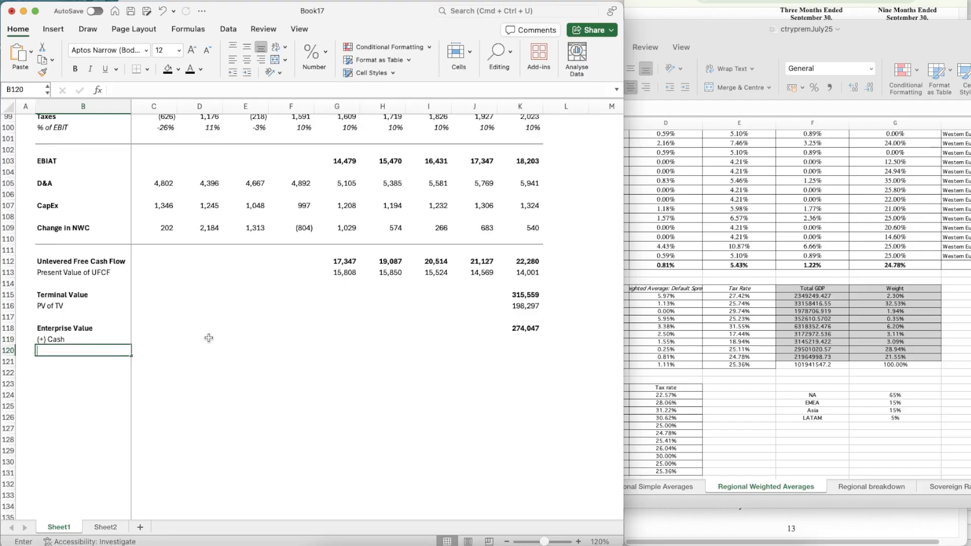
{"action": "type", "text": "(-"}
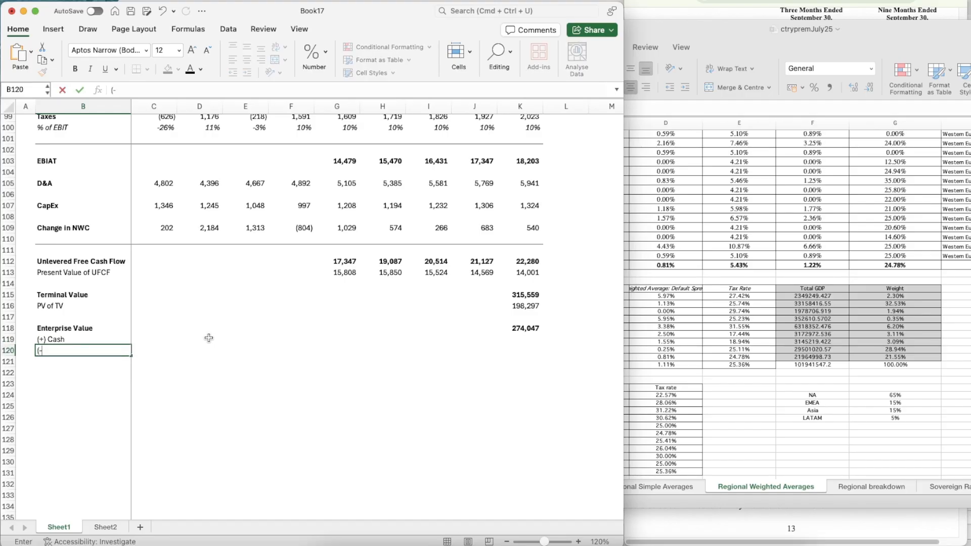
{"action": "type", "text": ") Debt"}
{"action": "key", "text": "Return"}
Add a bold Equity Value label in B122, leaving one blank row below the debt label
{"action": "key", "text": "Return"}
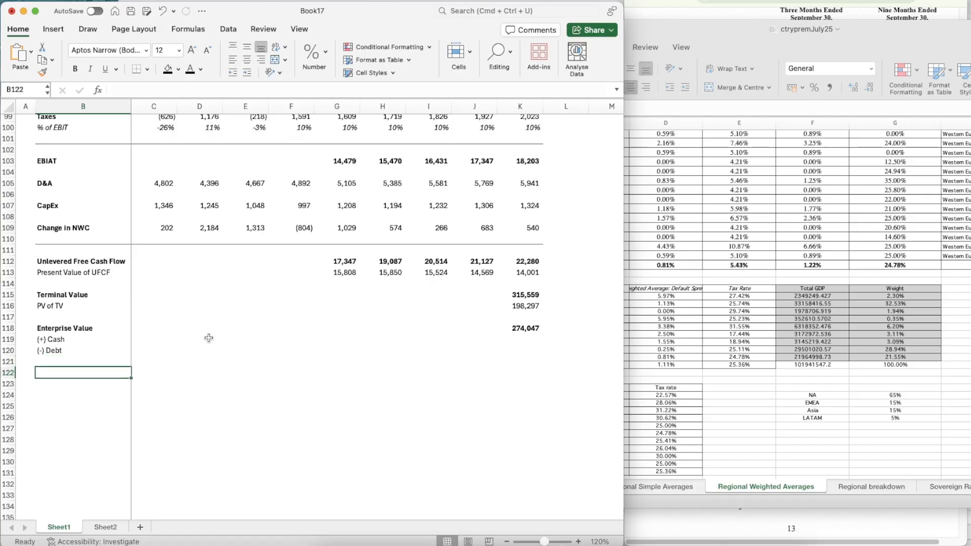
{"action": "type", "text": "Equity Value"}
{"action": "key", "text": "Return"}
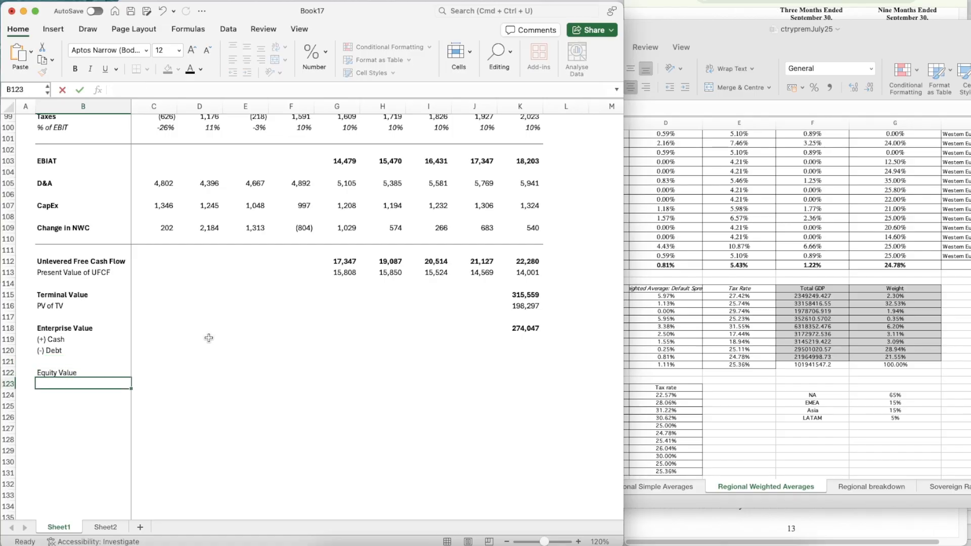
{"action": "key", "text": "Up"}
{"action": "key", "text": "super+b"}
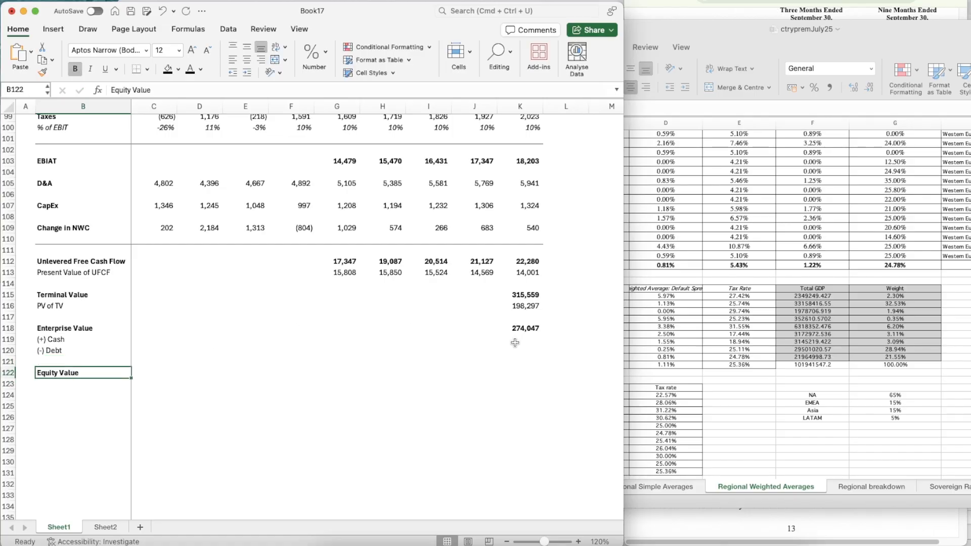
Link the (-) Debt figure in K120 to the Debt amount in C13 on Sheet2
{"action": "left_click", "coordinate": [515, 342]}
{"action": "left_click", "coordinate": [516, 350]}
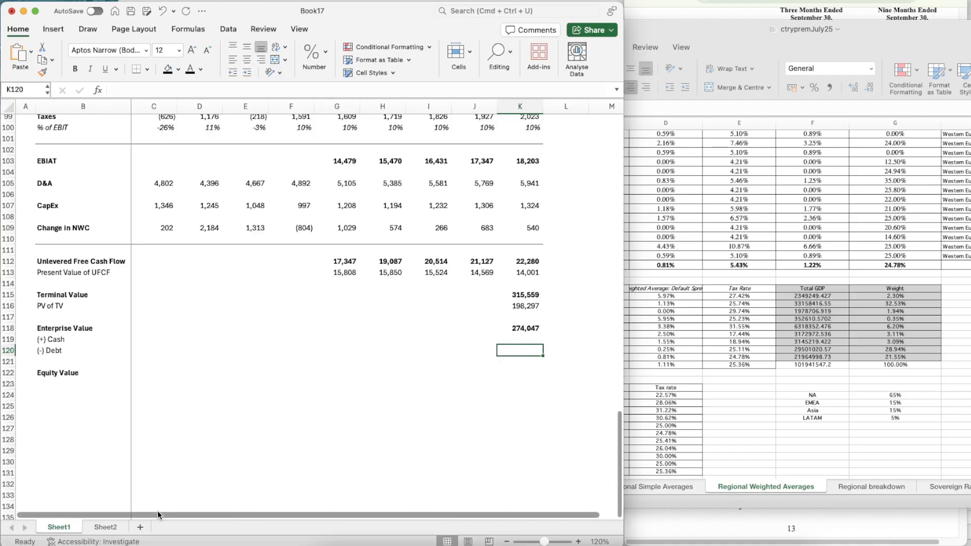
{"action": "type", "text": "="}
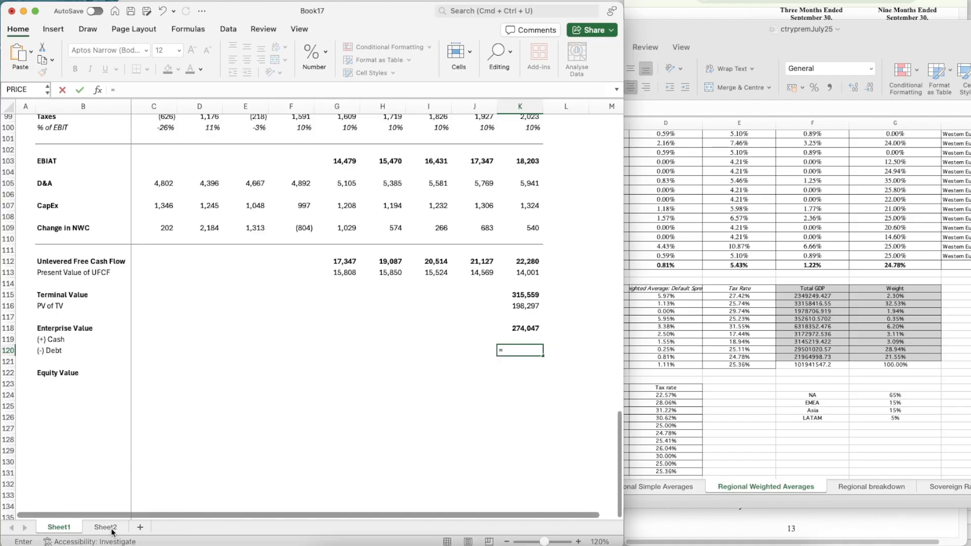
{"action": "left_click", "coordinate": [110, 527]}
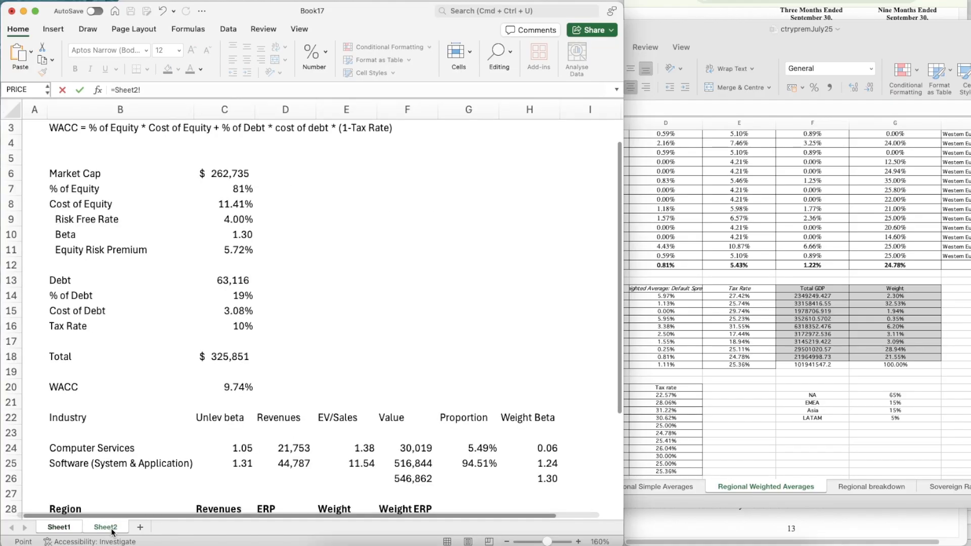
{"action": "left_click", "coordinate": [234, 284]}
{"action": "key", "text": "Return"}
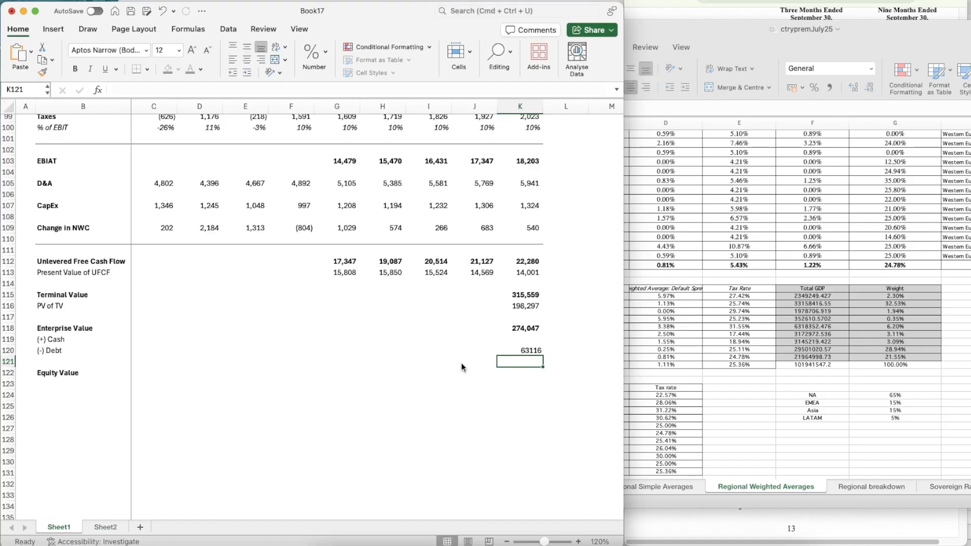
Copy the number formatting of the enterprise value in K118 onto the debt figure in K120
{"action": "left_click", "coordinate": [520, 350]}
{"action": "left_click", "coordinate": [521, 328]}
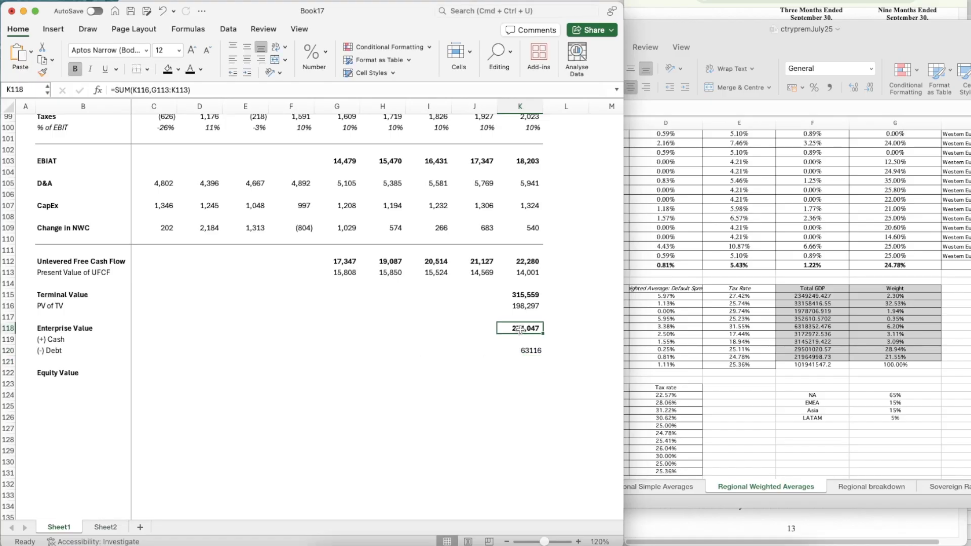
{"action": "key", "text": "super+shift+c"}
{"action": "left_click", "coordinate": [529, 351]}
Select the (+) Cash cell K119 and switch to IBM's quarterly report to consult the current assets on its balance sheet
{"action": "left_click", "coordinate": [527, 339]}
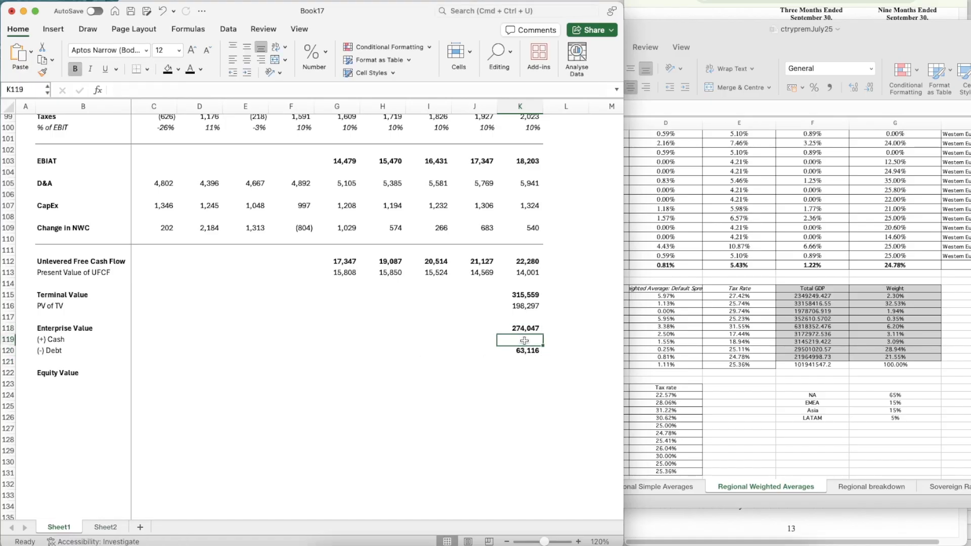
{"action": "left_click", "coordinate": [855, 12]}
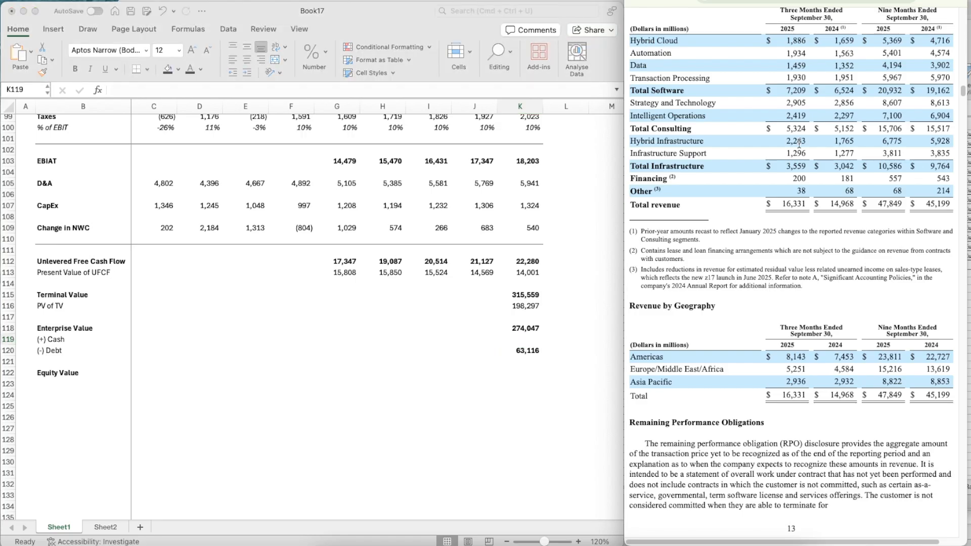
{"action": "scroll", "coordinate": [799, 143], "scroll_direction": "up", "scroll_amount": 20}
{"action": "scroll", "coordinate": [799, 144], "scroll_direction": "up", "scroll_amount": 15}
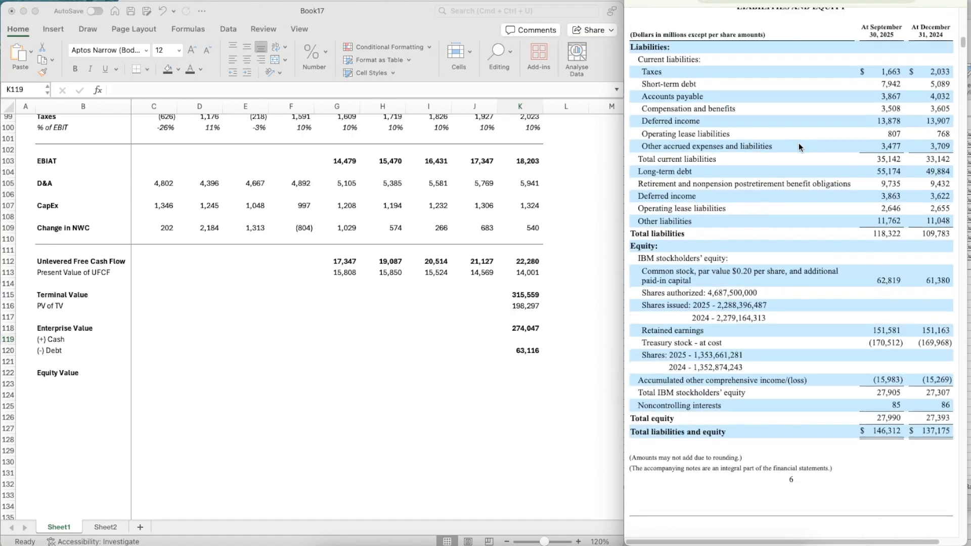
{"action": "scroll", "coordinate": [799, 142], "scroll_direction": "up", "scroll_amount": 10}
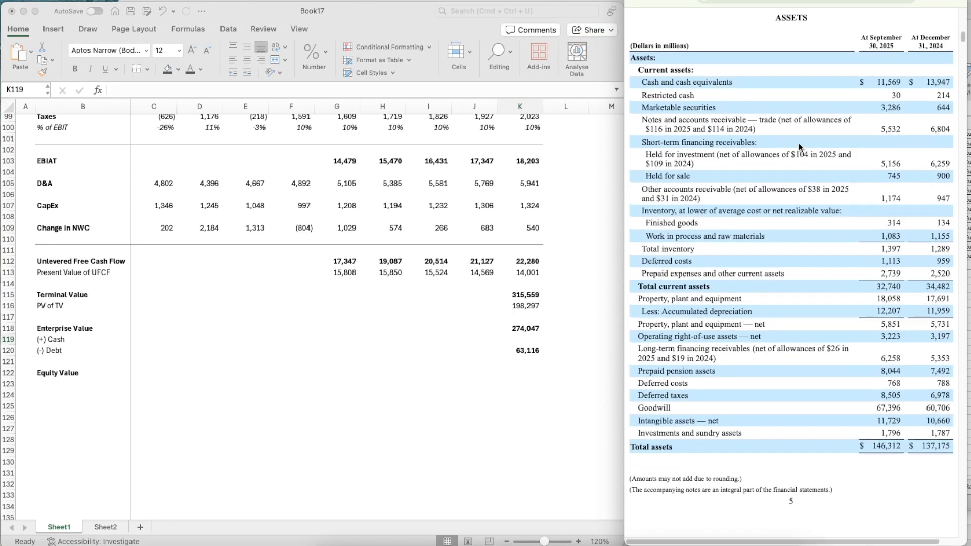
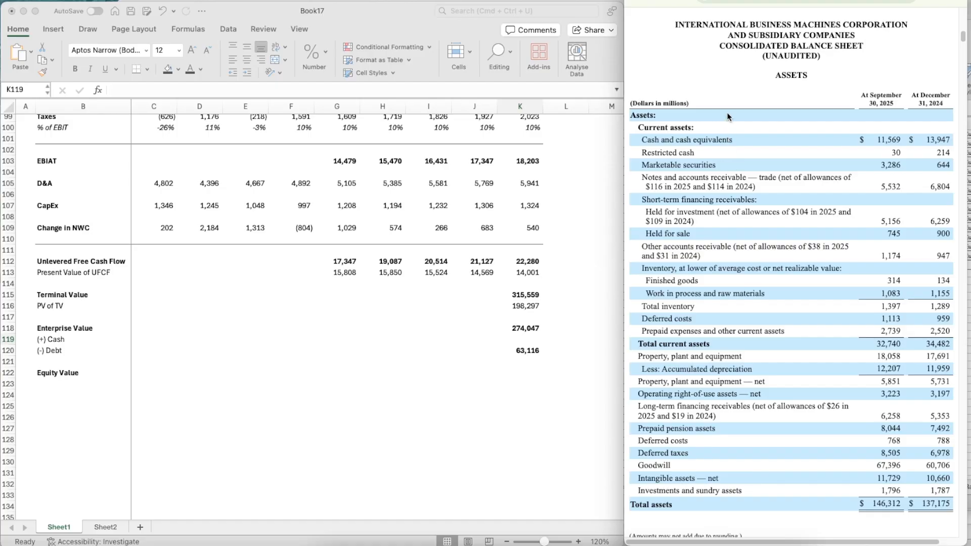
Enter the (+) Cash figure in K119 as =11569+30+3286, summing cash and equivalents, restricted cash and marketable securities from September 30, 2025
{"action": "left_click", "coordinate": [526, 339]}
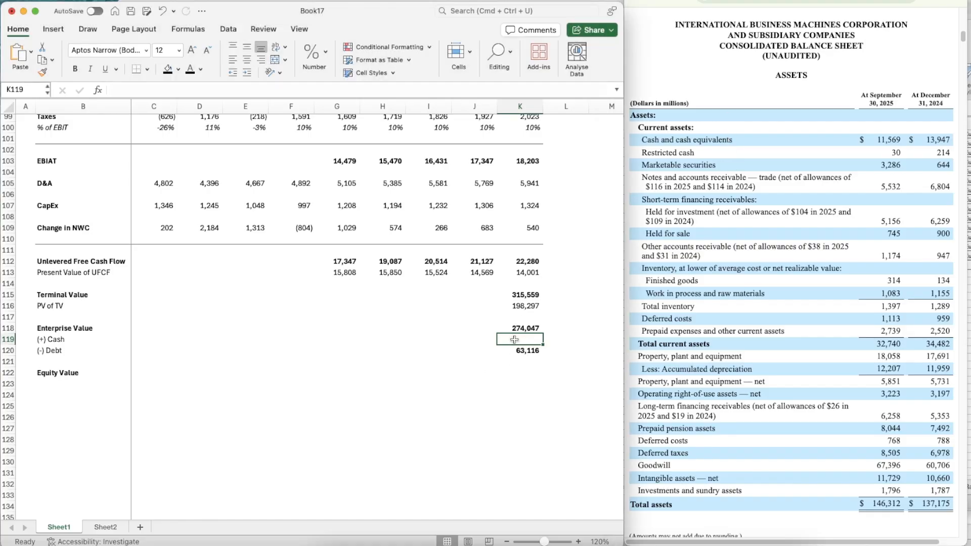
{"action": "type", "text": "=11569+30+3286"}
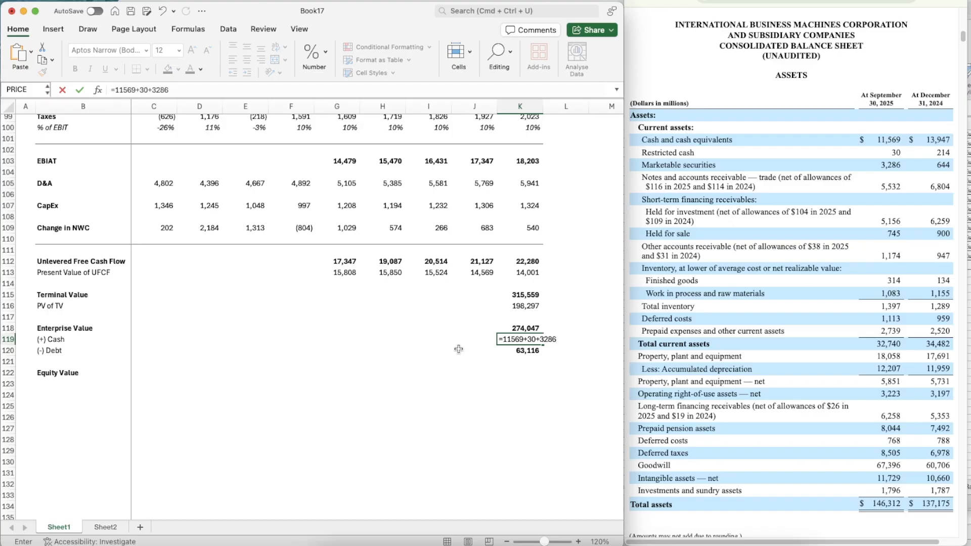
{"action": "key", "text": "Return"}
Copy the formatting of the enterprise value in K118 onto the cash figure in K119
{"action": "key", "text": "Up"}
{"action": "key", "text": "Up"}
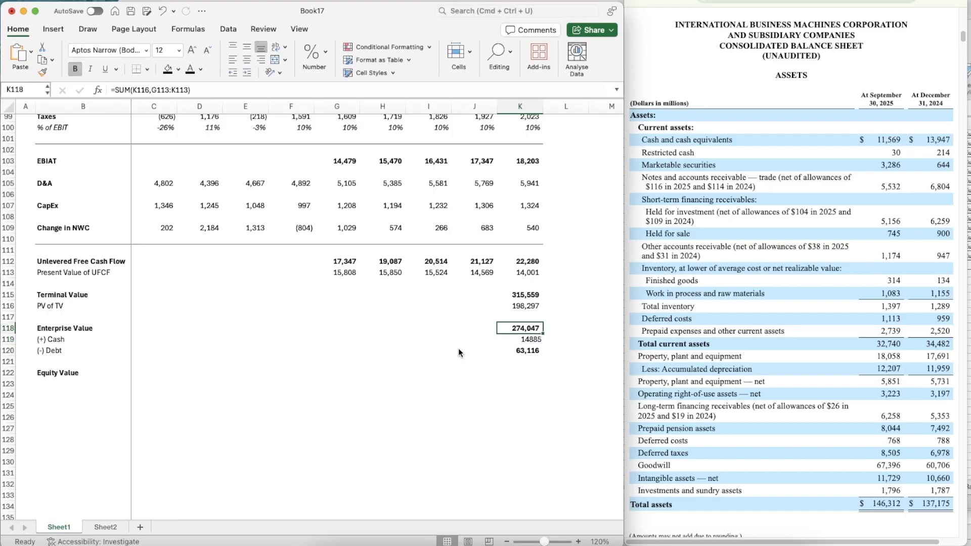
{"action": "key", "text": "super+shift+c"}
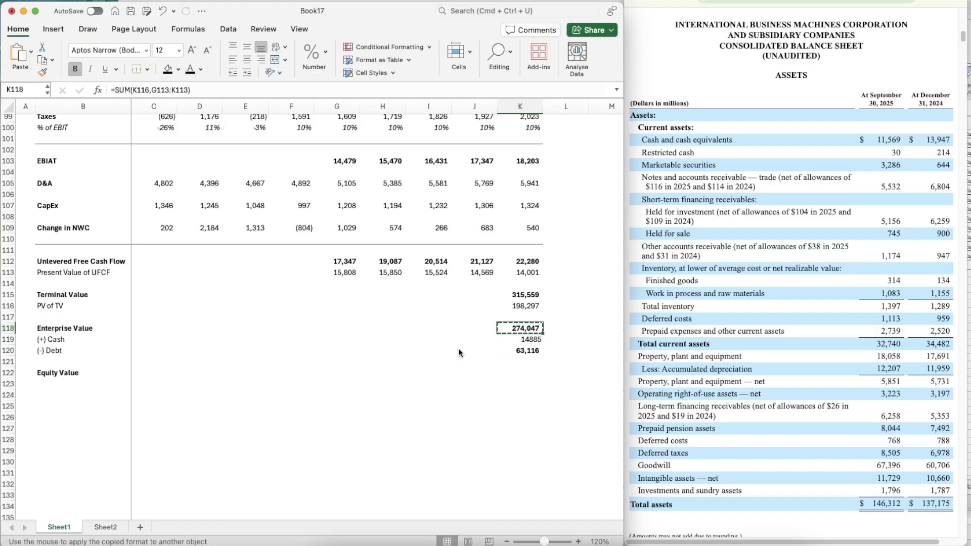
{"action": "key", "text": "Down"}
{"action": "key", "text": "super+shift+v"}
Calculate Equity Value in K122 as enterprise value plus cash minus debt, =K118+K119-K120, and make the result bold
{"action": "key", "text": "Down"}
{"action": "key", "text": "Down"}
{"action": "key", "text": "Down"}
{"action": "key", "text": "Left"}
{"action": "key", "text": "Right"}
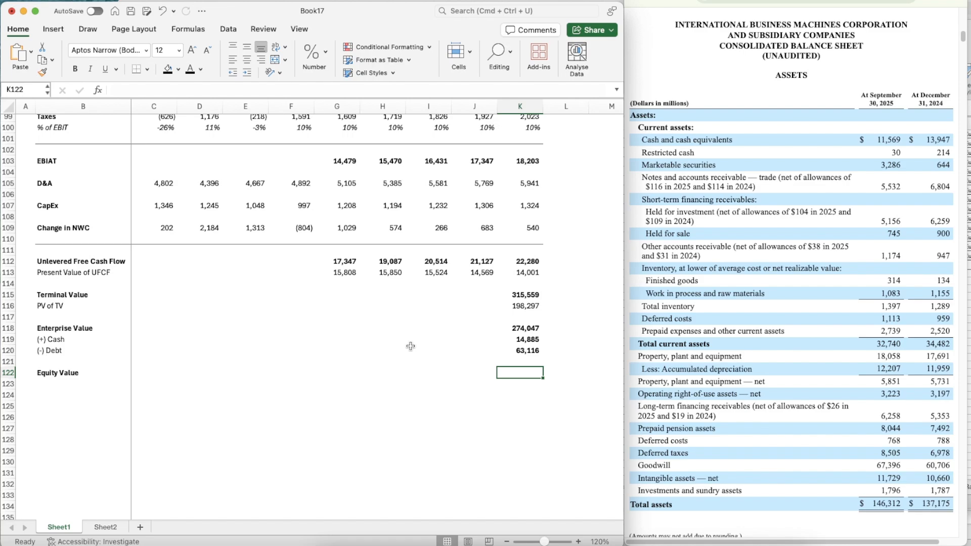
{"action": "type", "text": "="}
{"action": "key", "text": "Up"}
{"action": "key", "text": "Up"}
{"action": "key", "text": "Up"}
{"action": "key", "text": "Up"}
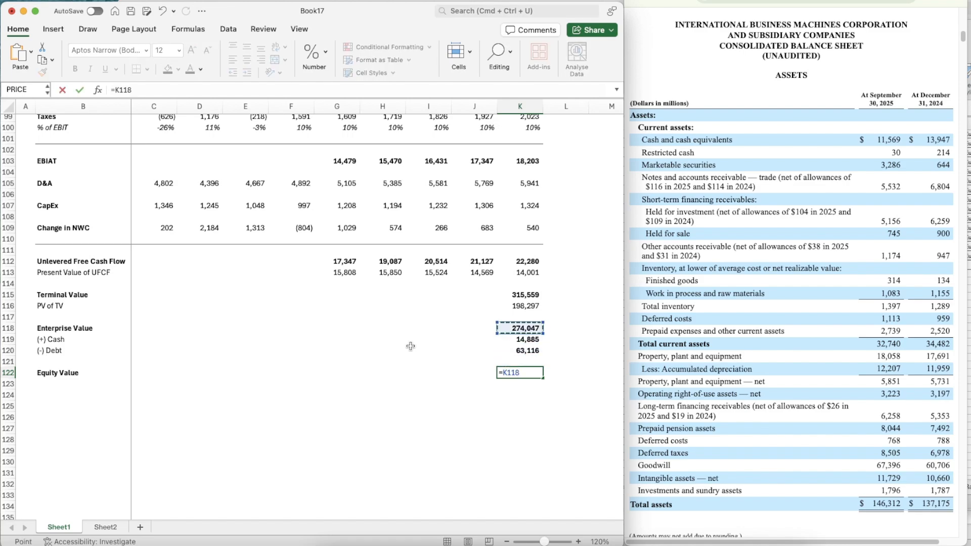
{"action": "type", "text": "+"}
{"action": "key", "text": "Up"}
{"action": "key", "text": "Up"}
{"action": "key", "text": "Up"}
{"action": "type", "text": "-"}
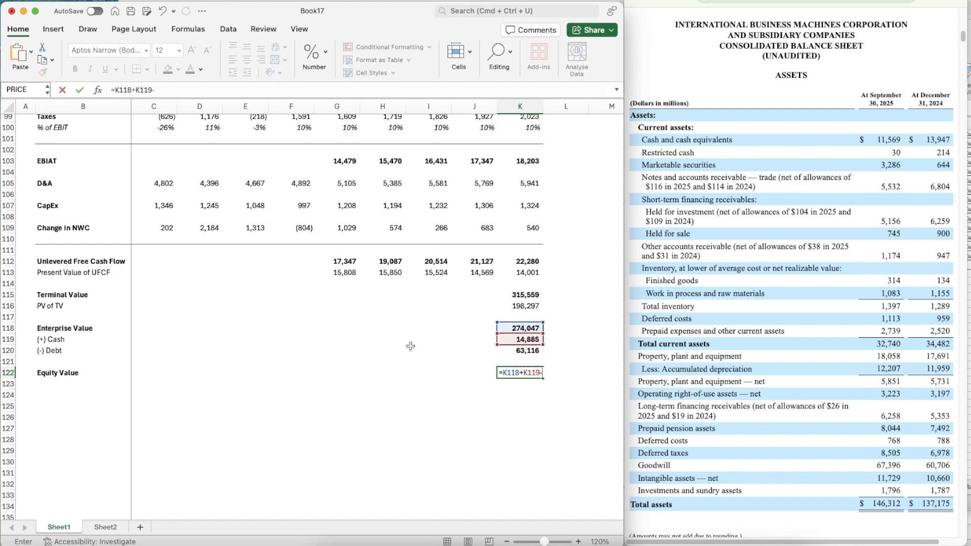
{"action": "key", "text": "Up"}
{"action": "key", "text": "Up"}
{"action": "key", "text": "Return"}
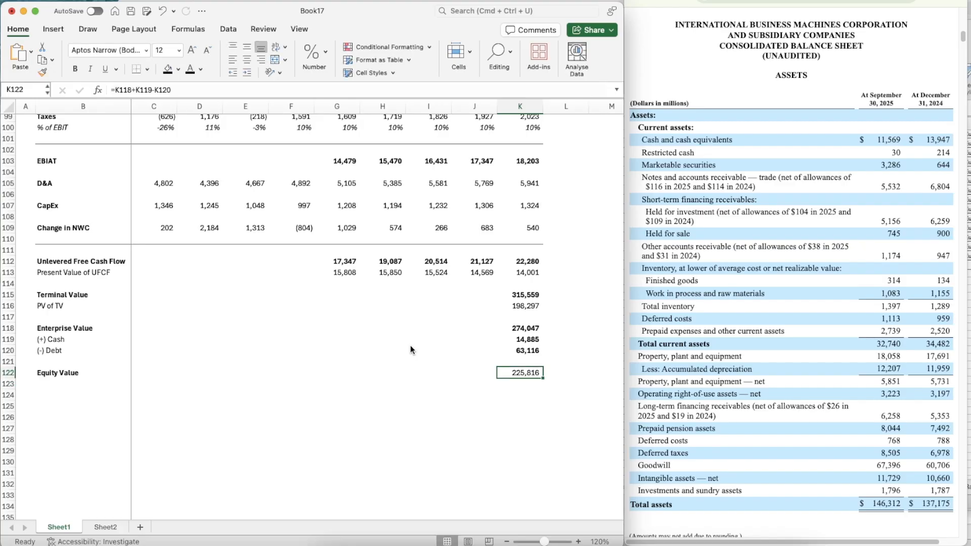
{"action": "key", "text": "super+b"}
Add bold labels Diluted Shares Outstanding in B123 and Implied Share Price in B124
{"action": "key", "text": "Down"}
{"action": "key", "text": "Left"}
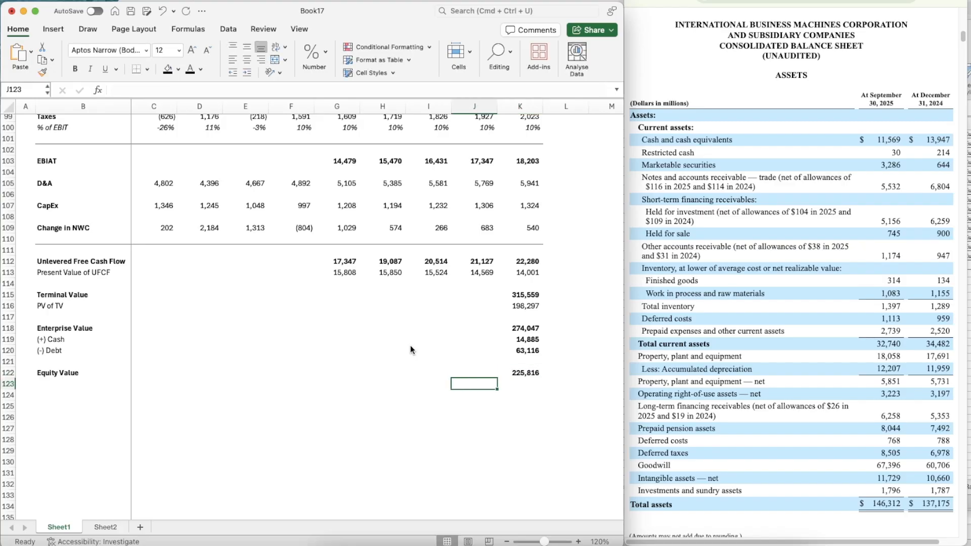
{"action": "key", "text": "Right"}
{"action": "left_click", "coordinate": [67, 393]}
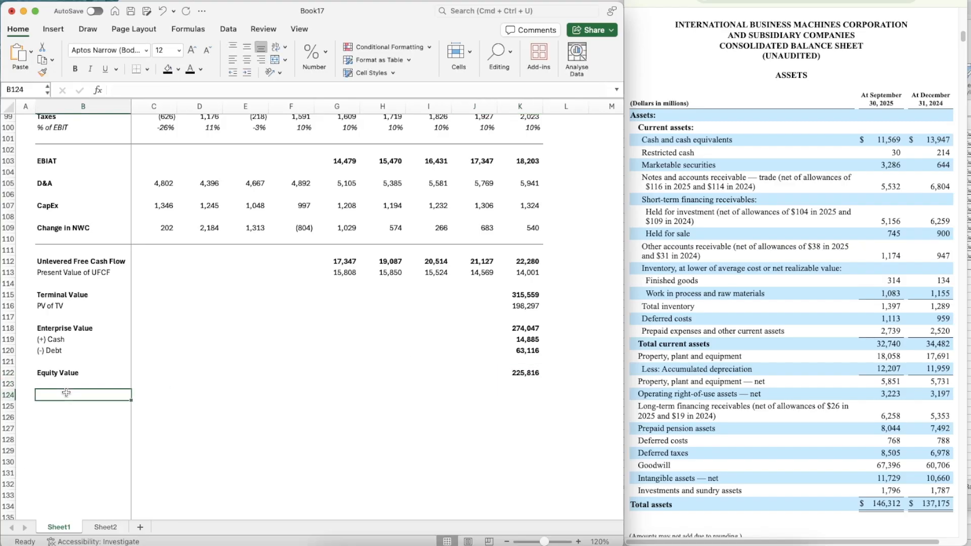
{"action": "key", "text": "Up"}
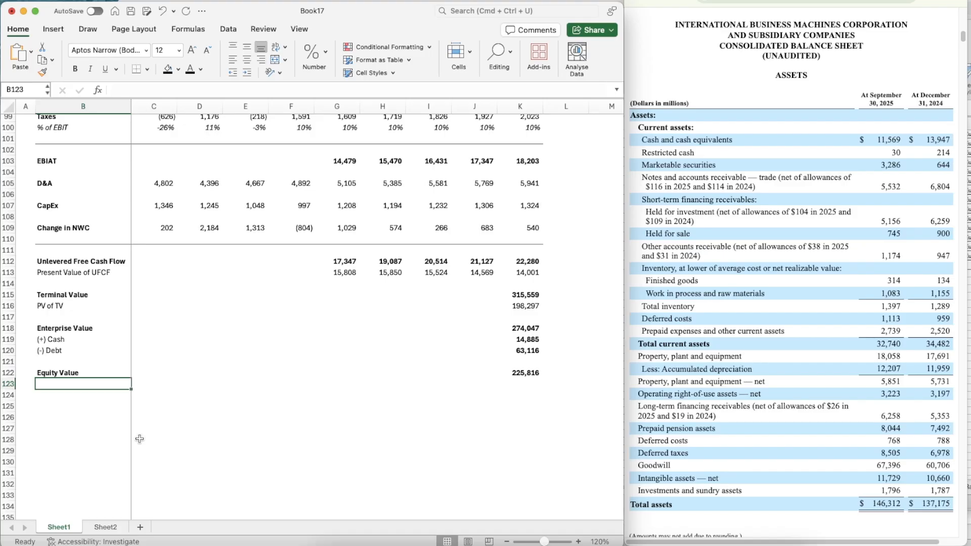
{"action": "type", "text": "Diluted S"}
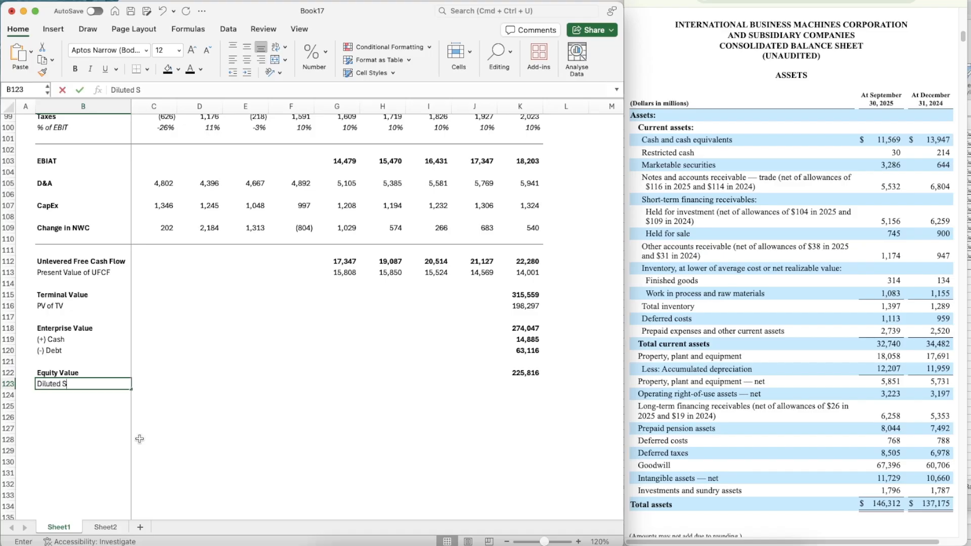
{"action": "type", "text": "hares Outstanding"}
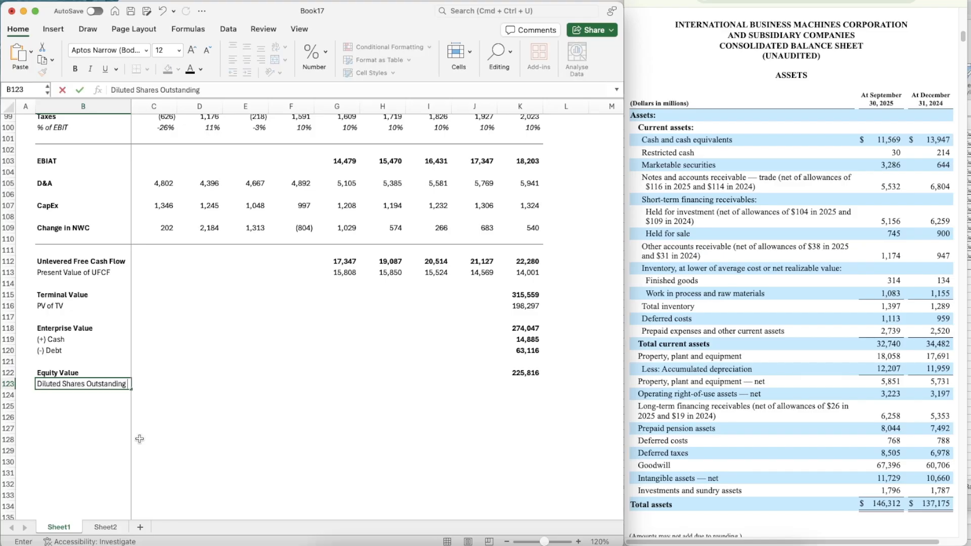
{"action": "key", "text": "Return"}
{"action": "type", "text": "Impli"}
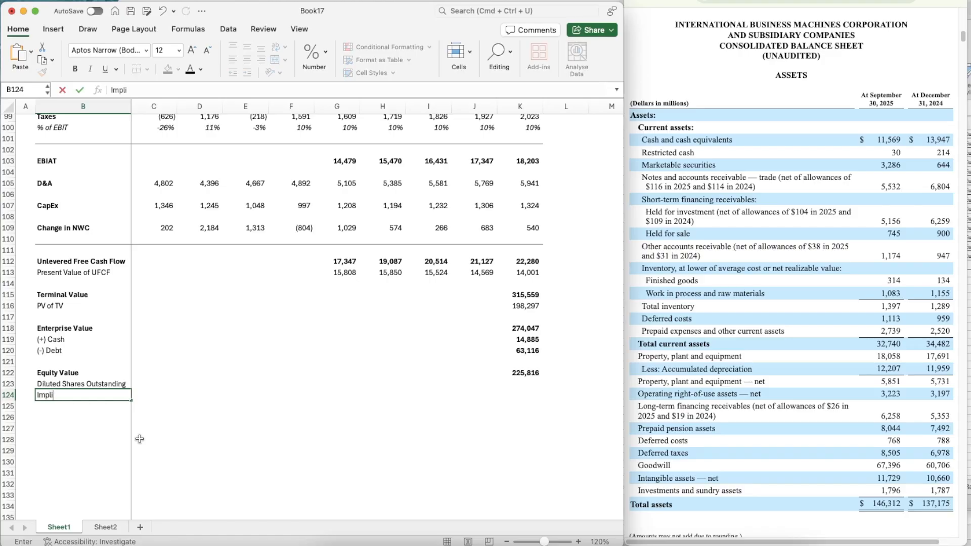
{"action": "type", "text": "ed Share Price"}
{"action": "key", "text": "Return"}
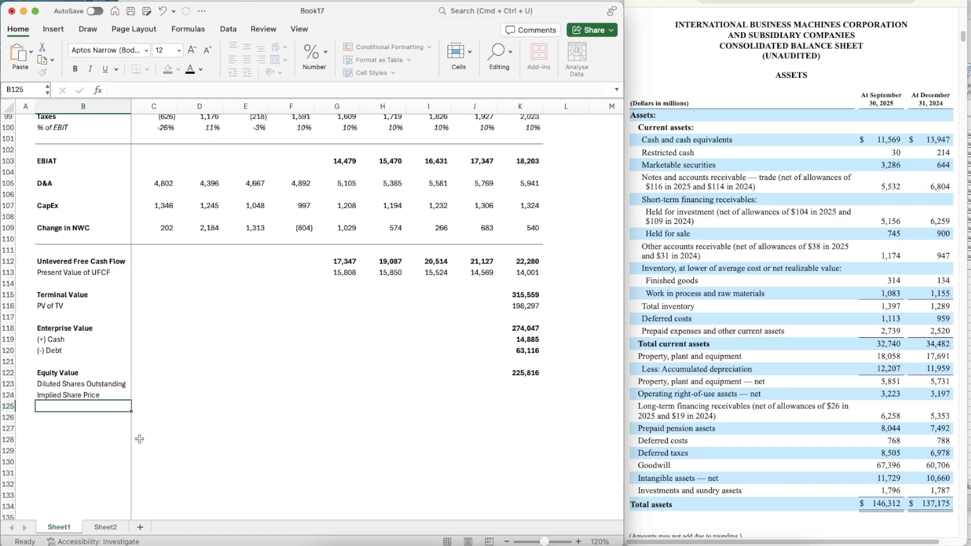
{"action": "key", "text": "Up"}
{"action": "key", "text": "shift+Up"}
{"action": "key", "text": "super+b"}
Enter 947.4 as the diluted shares outstanding in K123, taken from the report's nine-month 2025 share count assuming dilution
{"action": "key", "text": "Right"}
{"action": "key", "text": "Right"}
{"action": "key", "text": "Right"}
{"action": "key", "text": "Right"}
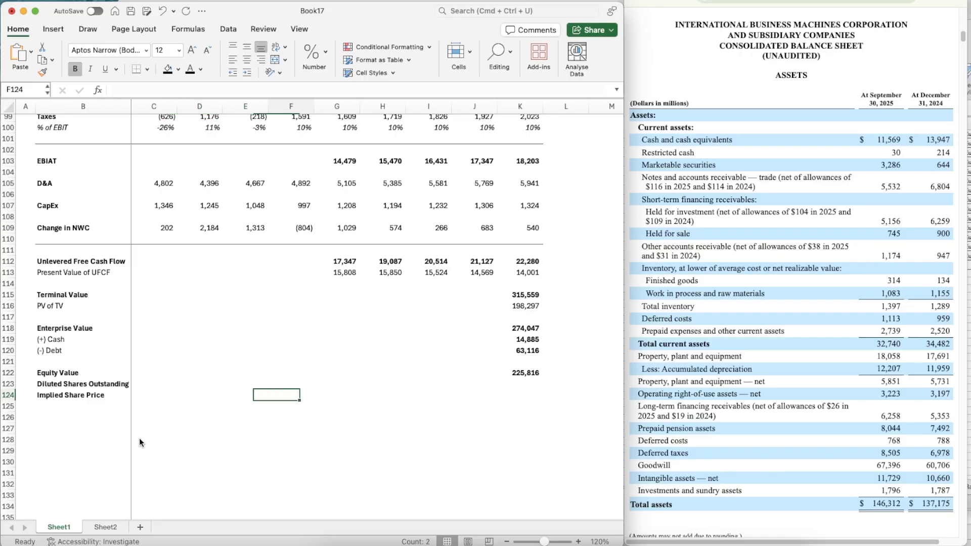
{"action": "key", "text": "Right"}
{"action": "key", "text": "Right"}
{"action": "key", "text": "Up"}
{"action": "key", "text": "Right"}
{"action": "key", "text": "Right"}
{"action": "key", "text": "Right"}
{"action": "key", "text": "Right"}
{"action": "key", "text": "Left"}
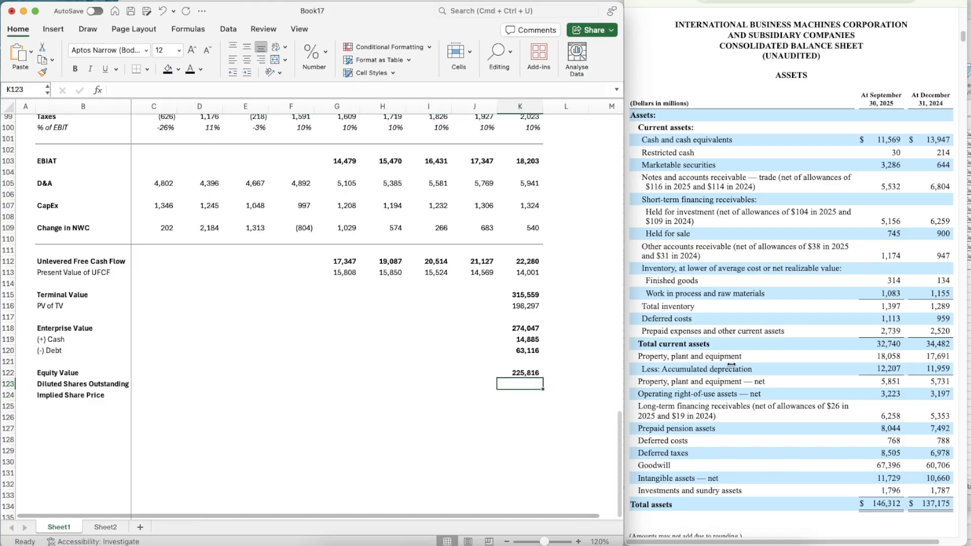
{"action": "scroll", "coordinate": [731, 365], "scroll_direction": "up", "scroll_amount": 15}
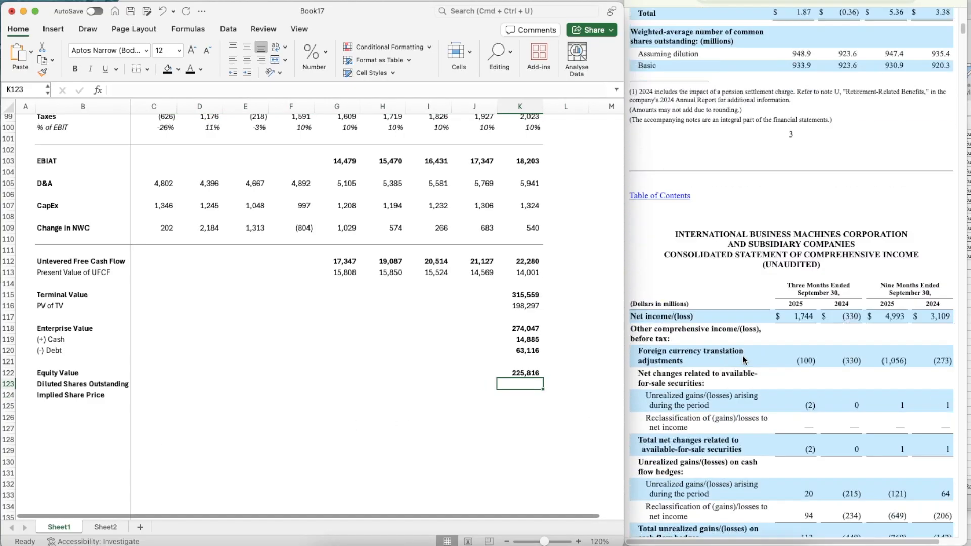
{"action": "scroll", "coordinate": [742, 356], "scroll_direction": "up", "scroll_amount": 10}
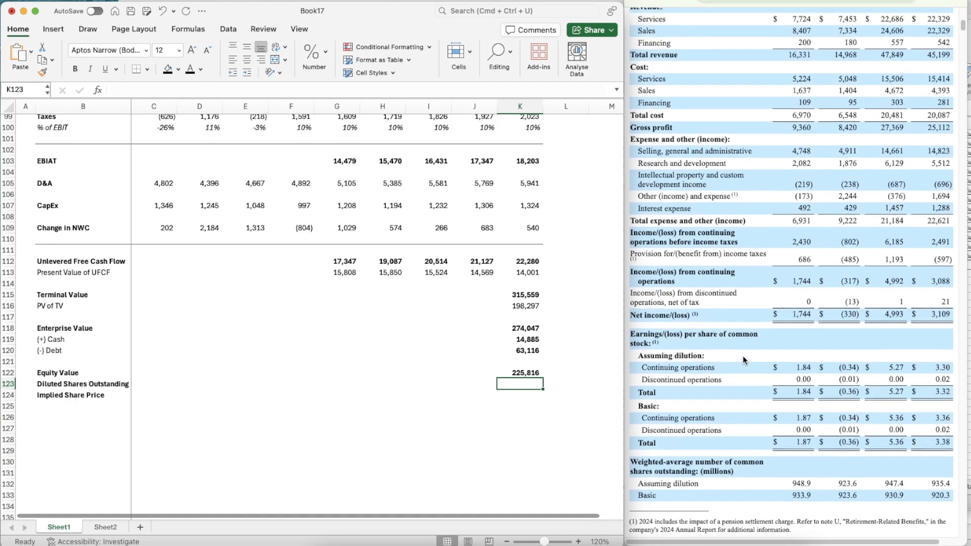
{"action": "scroll", "coordinate": [743, 356], "scroll_direction": "up", "scroll_amount": 3}
{"action": "scroll", "coordinate": [743, 356], "scroll_direction": "down", "scroll_amount": 5}
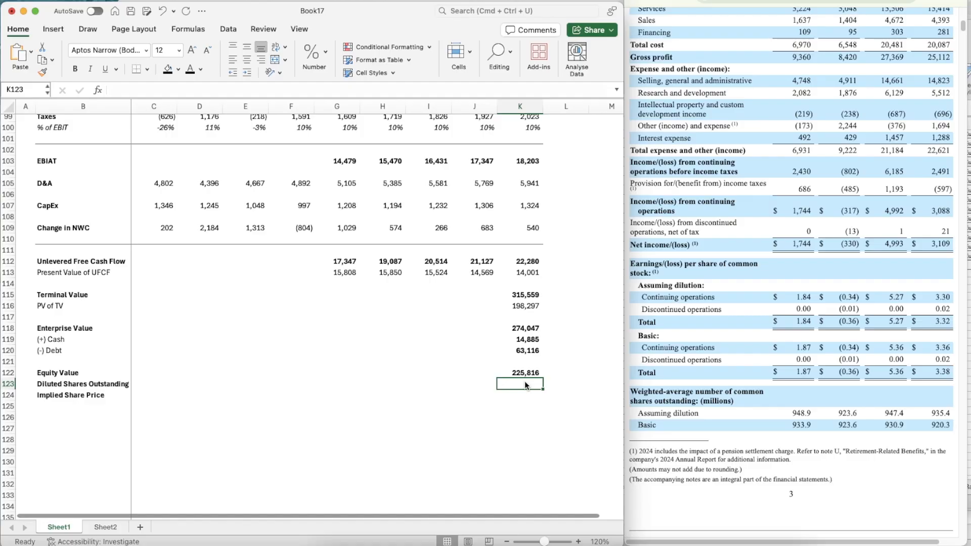
{"action": "type", "text": "947.4"}
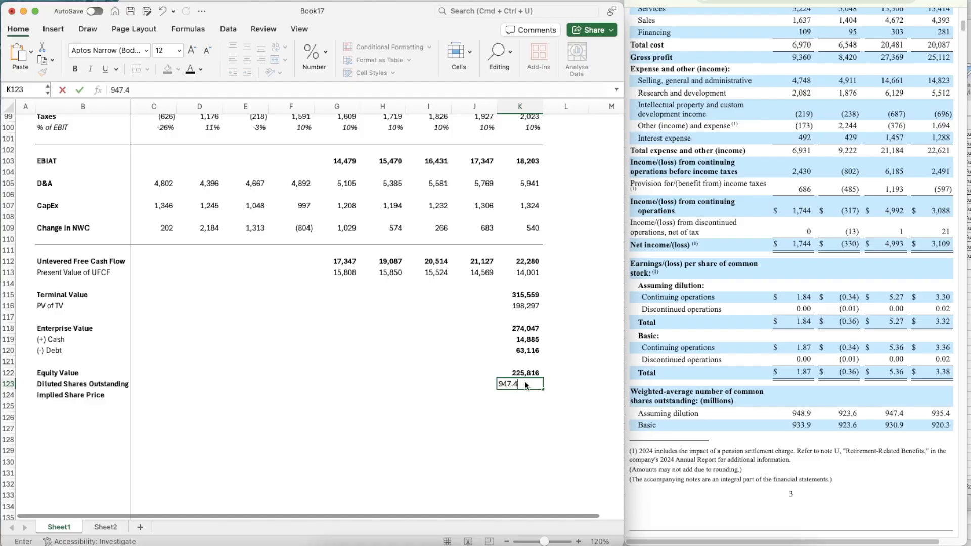
{"action": "key", "text": "Return"}
Copy the formatting of the equity value in K122 onto the diluted share count in K123
{"action": "key", "text": "Up"}
{"action": "key", "text": "Up"}
{"action": "key", "text": "super+shift+c"}
{"action": "key", "text": "Down"}
{"action": "key", "text": "Down"}
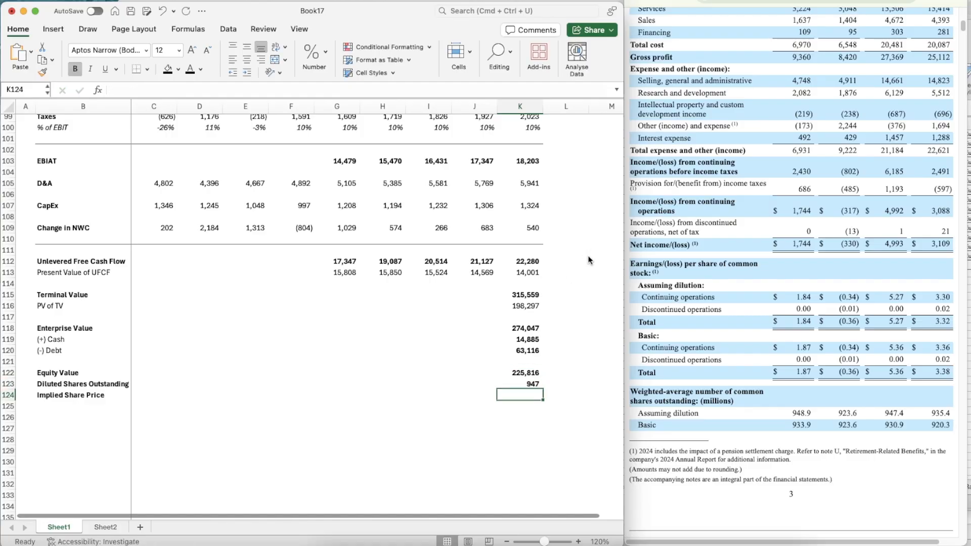
Calculate the Implied Share Price in K124 by dividing equity value by diluted shares, =K122/K123
{"action": "type", "text": "="}
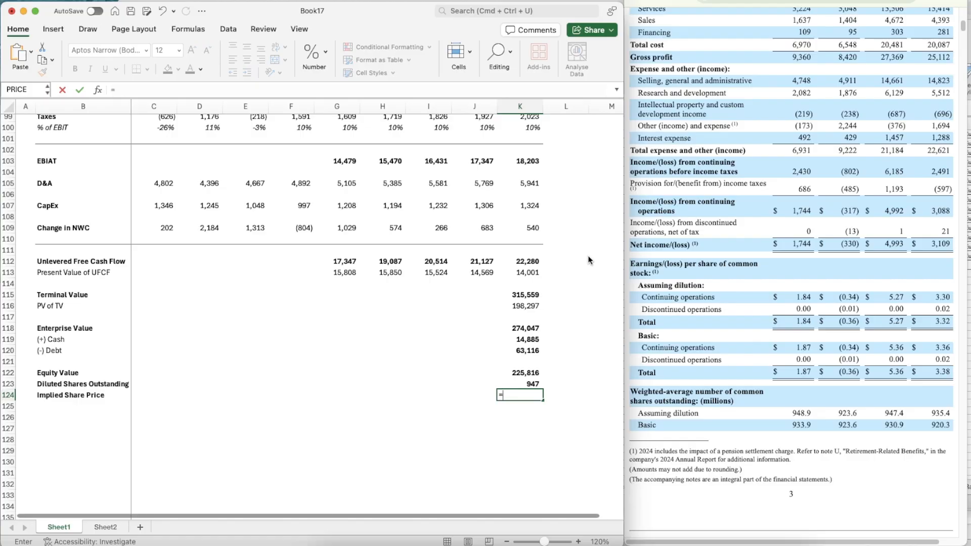
{"action": "key", "text": "Up"}
{"action": "key", "text": "Up"}
{"action": "type", "text": "/"}
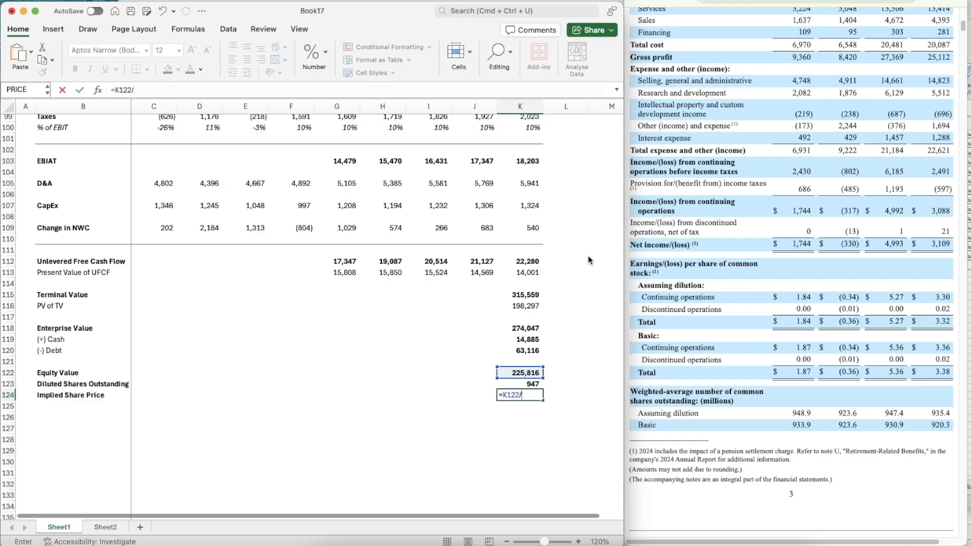
{"action": "key", "text": "Up"}
{"action": "key", "text": "Return"}
Copy the formatting of the diluted share count in K123 onto the implied share price in K124
{"action": "key", "text": "Up"}
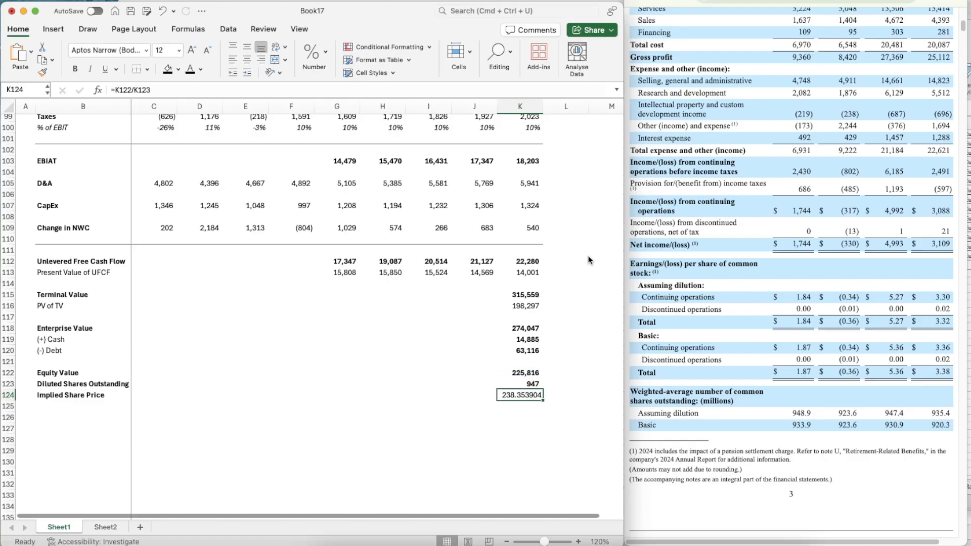
{"action": "key", "text": "Up"}
{"action": "key", "text": "super+shift+c"}
{"action": "key", "text": "Down"}
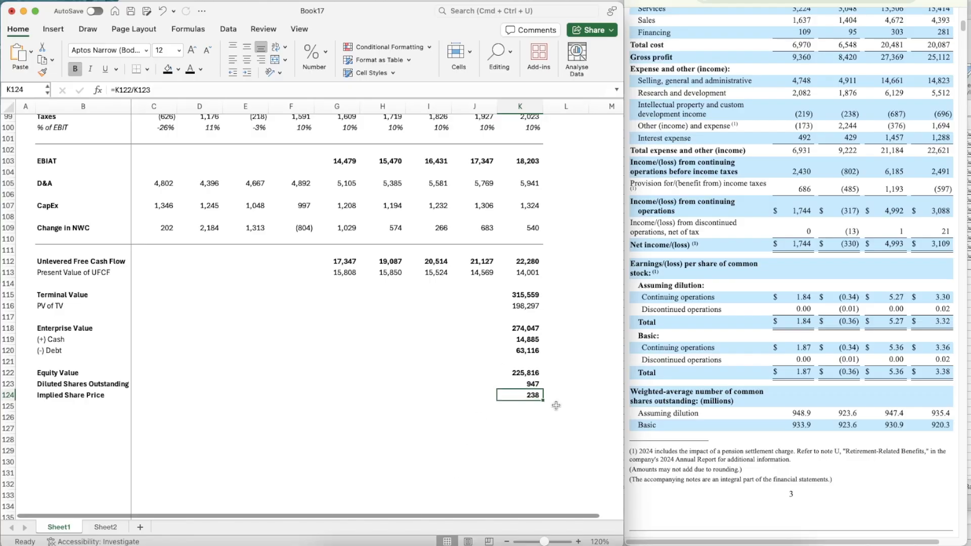
Fill the Ticker cell D3 at the top of Sheet1 with the Ticker symbol field of the stock data in A1
{"action": "scroll", "coordinate": [556, 405], "scroll_direction": "up", "scroll_amount": 20}
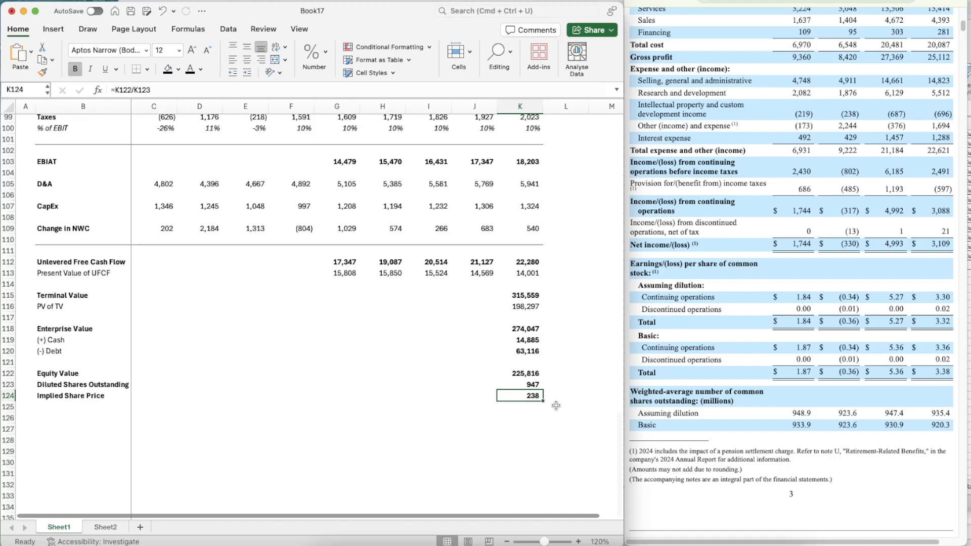
{"action": "scroll", "coordinate": [556, 405], "scroll_direction": "down", "scroll_amount": 20}
{"action": "scroll", "coordinate": [556, 405], "scroll_direction": "up", "scroll_amount": 20}
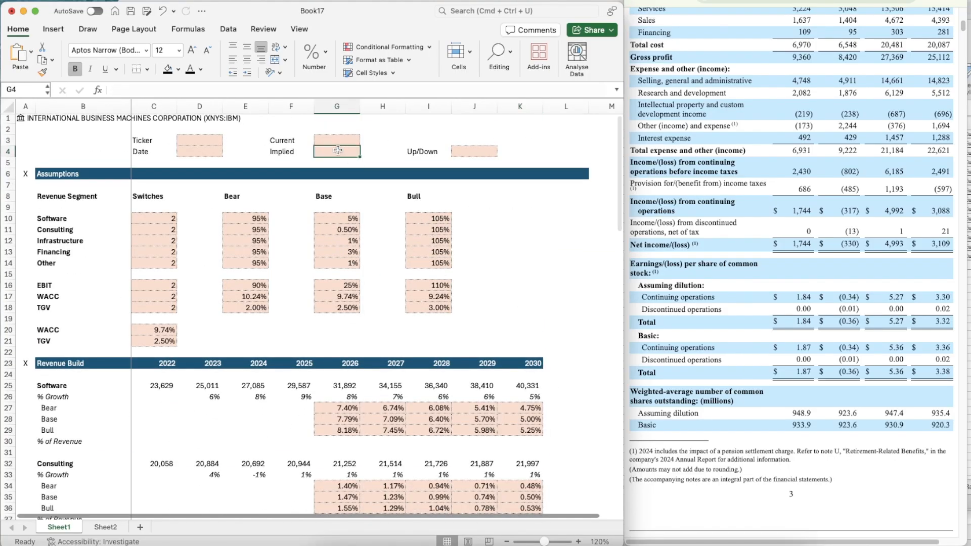
{"action": "left_click", "coordinate": [201, 142]}
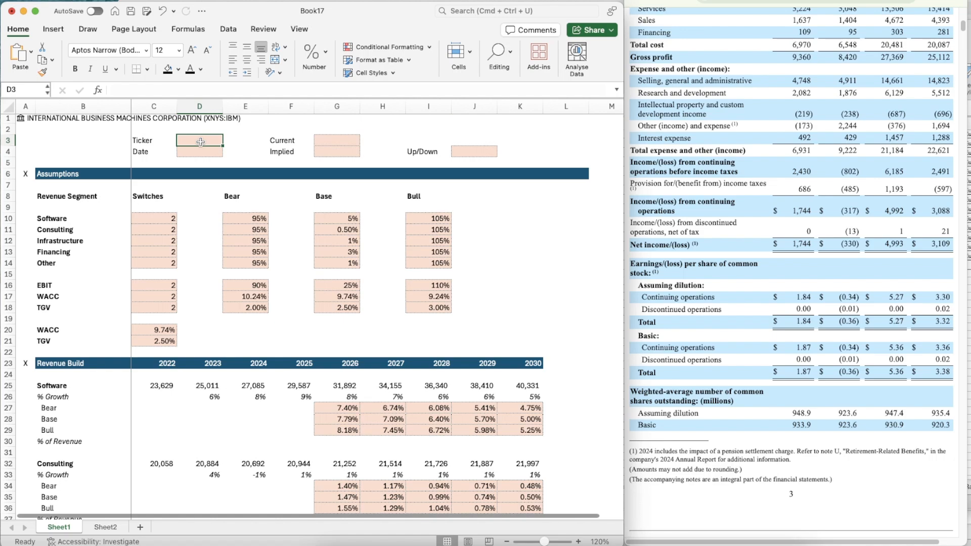
{"action": "type", "text": "=A1.t"}
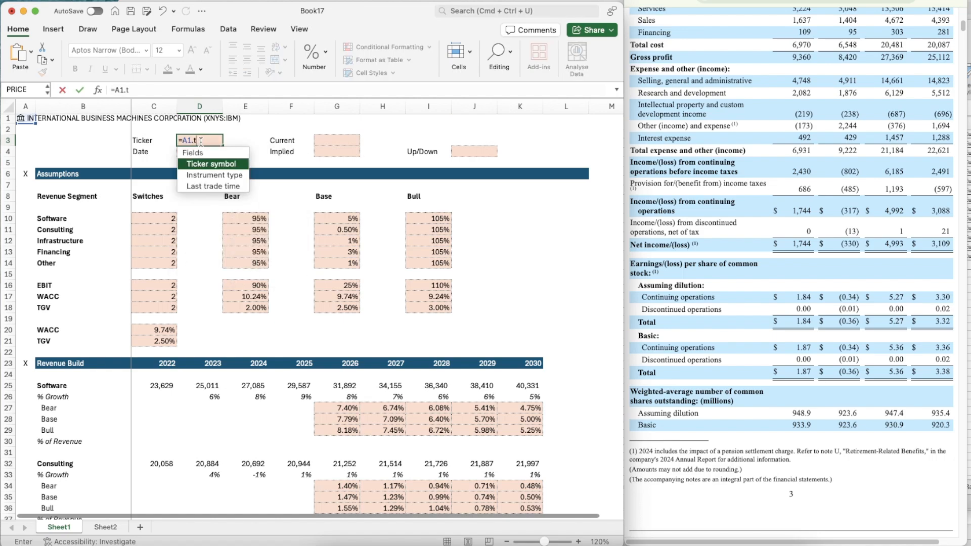
{"action": "key", "text": "BackSpace"}
{"action": "type", "text": "[ti"}
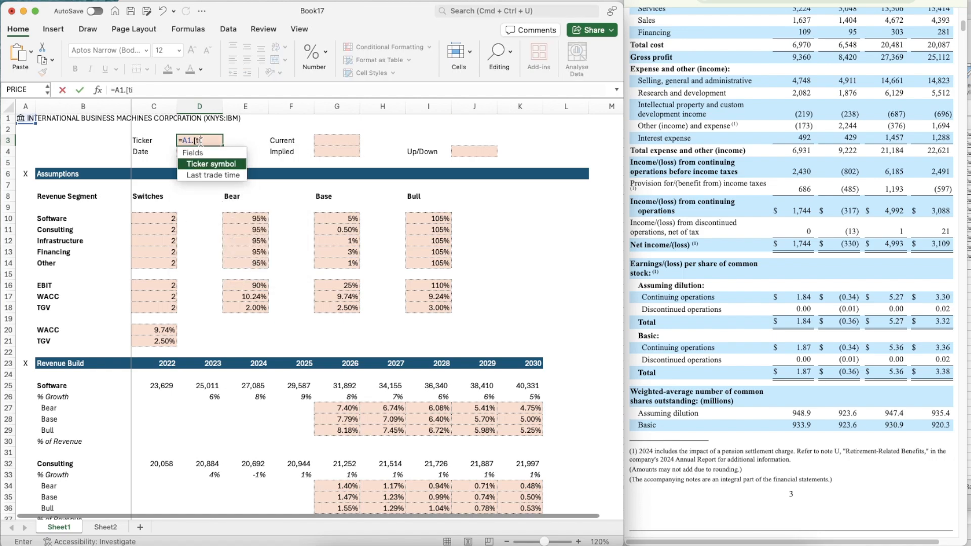
{"action": "key", "text": "Tab"}
{"action": "key", "text": "Return"}
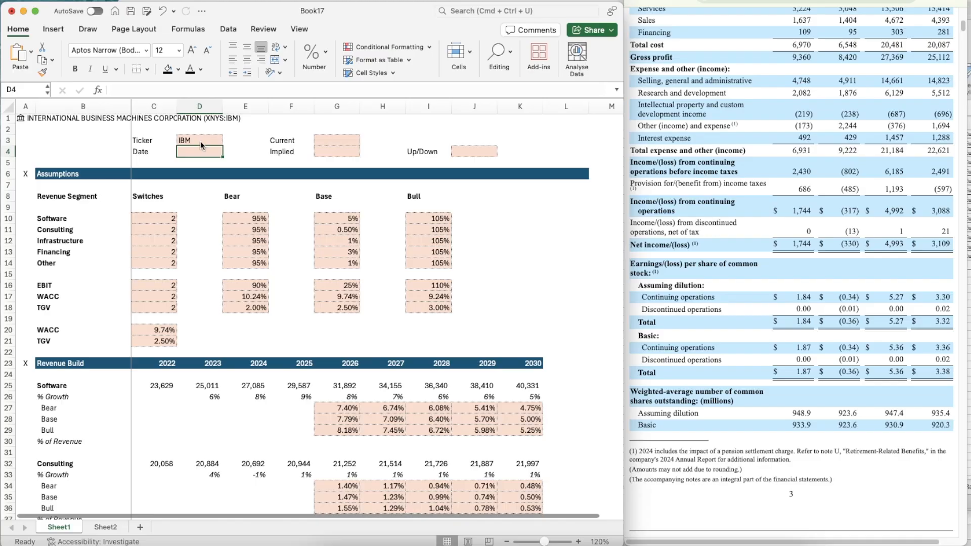
Enter 25/10/2025 in the Date cell D4
{"action": "type", "text": "25/1"}
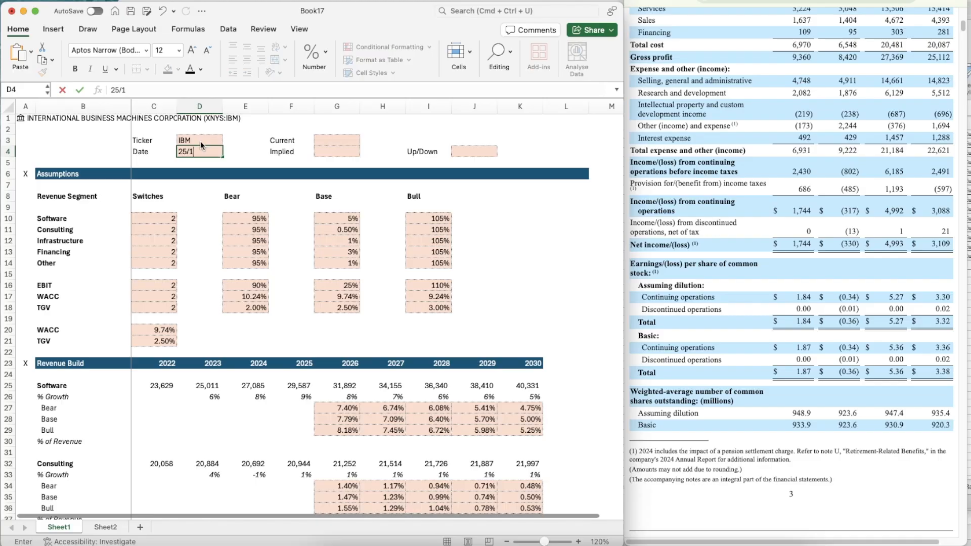
{"action": "type", "text": "0/2025"}
{"action": "key", "text": "Return"}
Fill the Current price cell G3 with the Price field of the stock data in A1, =A1.Price
{"action": "key", "text": "Right"}
{"action": "key", "text": "Right"}
{"action": "key", "text": "Up"}
{"action": "key", "text": "Up"}
{"action": "key", "text": "Right"}
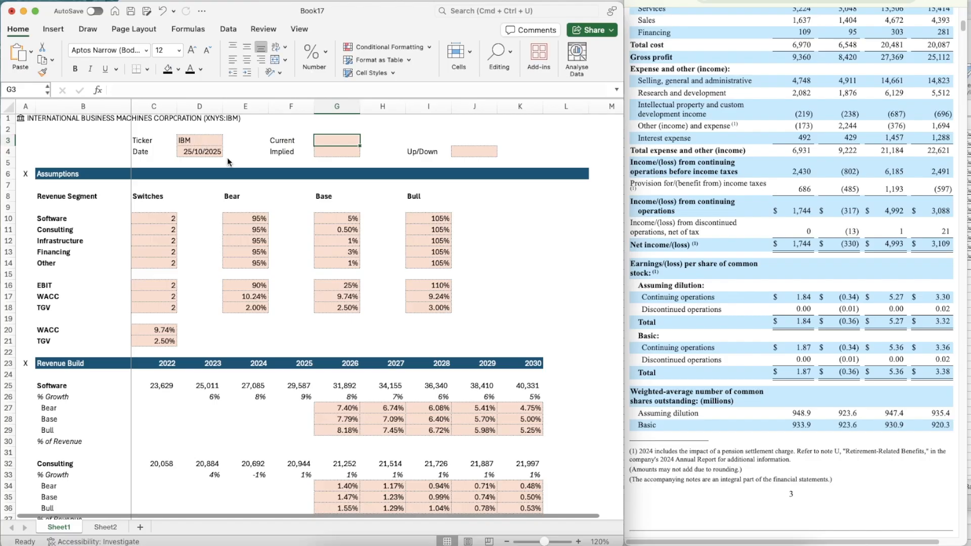
{"action": "type", "text": "="}
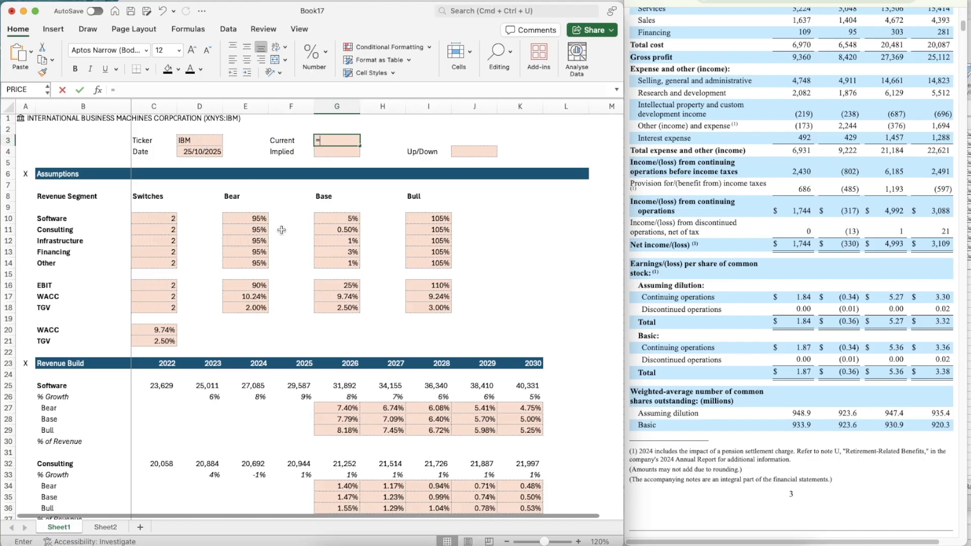
{"action": "type", "text": "a1.["}
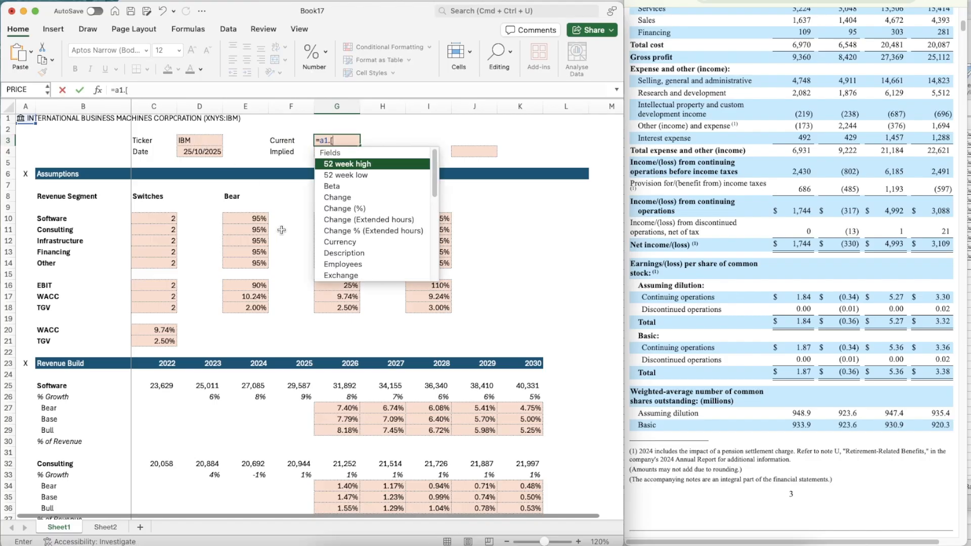
{"action": "type", "text": "price"}
{"action": "key", "text": "Tab"}
{"action": "key", "text": "Return"}
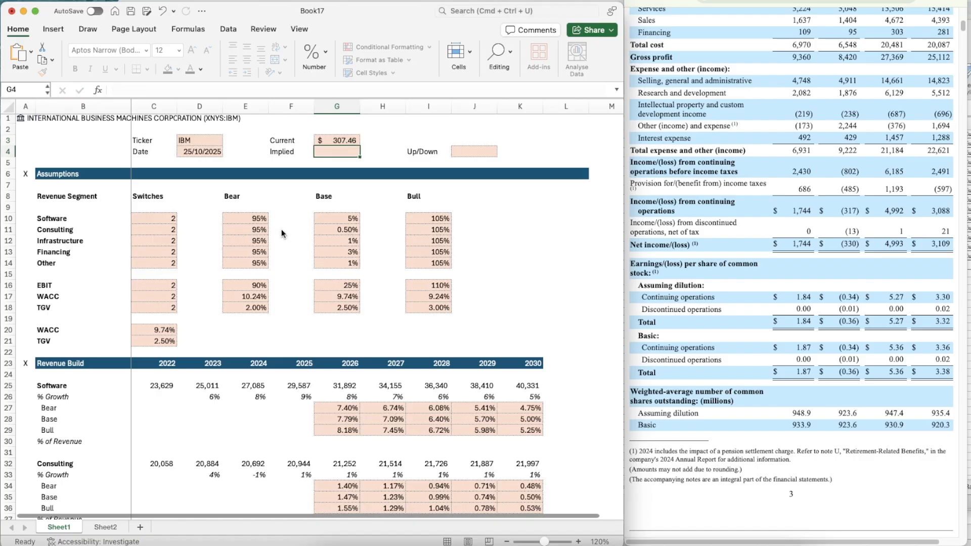
Link the Implied price cell G4 to the implied share price with =K124 and copy the formatting of G3 onto it
{"action": "type", "text": "=k124"}
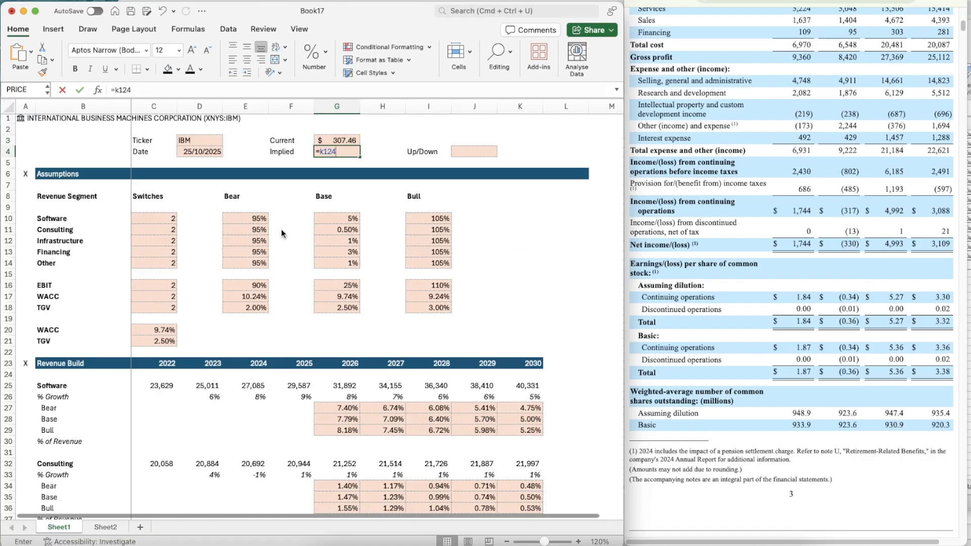
{"action": "key", "text": "Return"}
{"action": "key", "text": "Up"}
{"action": "key", "text": "Up"}
{"action": "key", "text": "shift+super+c"}
{"action": "key", "text": "Down"}
{"action": "key", "text": "shift+super+v"}
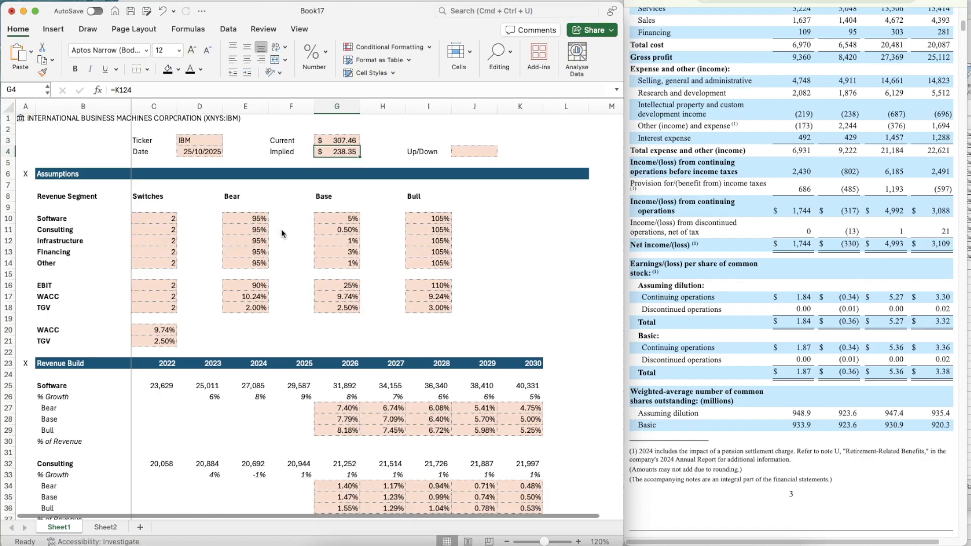
{"action": "key", "text": "Right"}
{"action": "key", "text": "Right"}
{"action": "key", "text": "Right"}
{"action": "key", "text": "Left"}
{"action": "key", "text": "Left"}
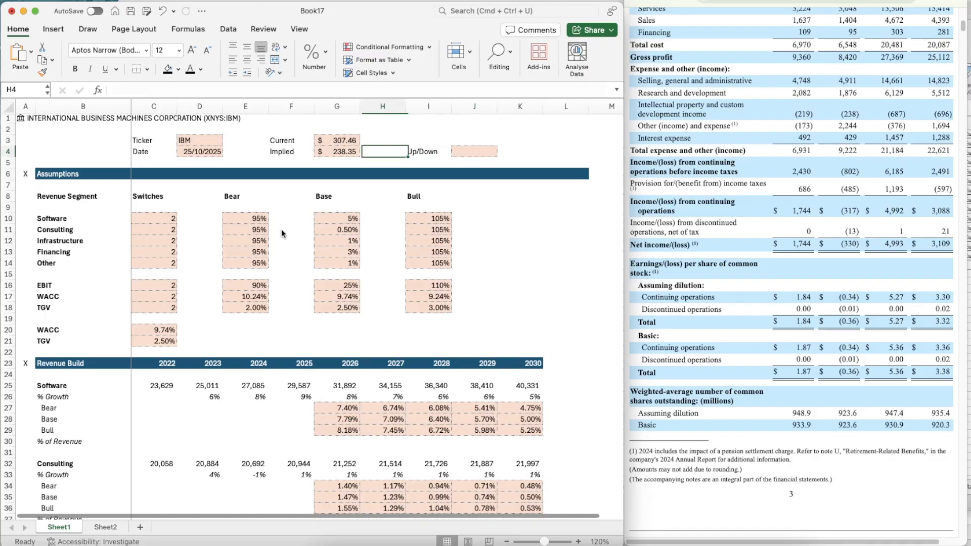
{"action": "key", "text": "Up"}
{"action": "key", "text": "Left"}
{"action": "key", "text": "Right"}
{"action": "key", "text": "Down"}
{"action": "key", "text": "Left"}
Calculate the Up/Down in J4 as implied over current price minus one, =G4/G3-1
{"action": "key", "text": "Right"}
{"action": "key", "text": "Right"}
{"action": "key", "text": "Right"}
{"action": "type", "text": "="}
{"action": "key", "text": "Left"}
{"action": "key", "text": "Left"}
{"action": "key", "text": "Left"}
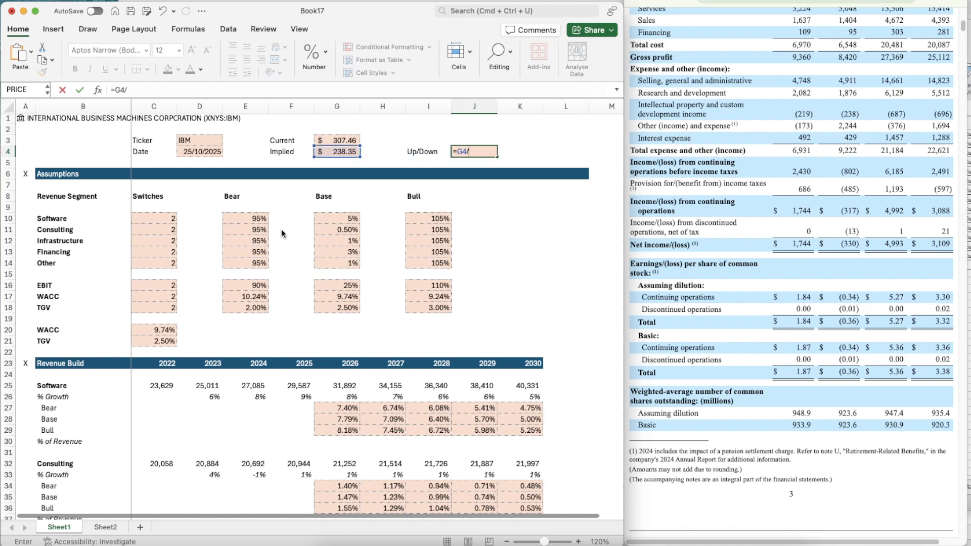
{"action": "type", "text": "/"}
{"action": "key", "text": "Up"}
{"action": "type", "text": "-"}
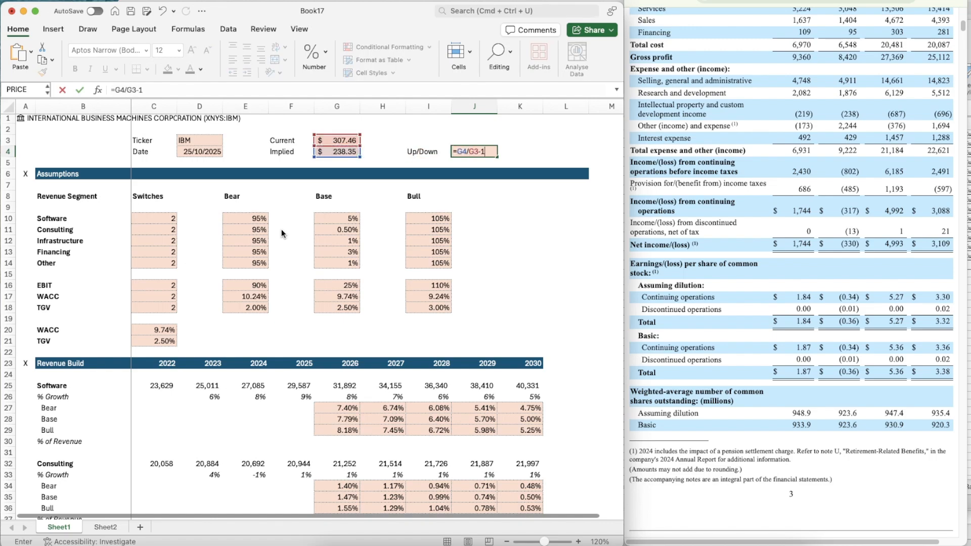
{"action": "type", "text": "1"}
{"action": "key", "text": "Return"}
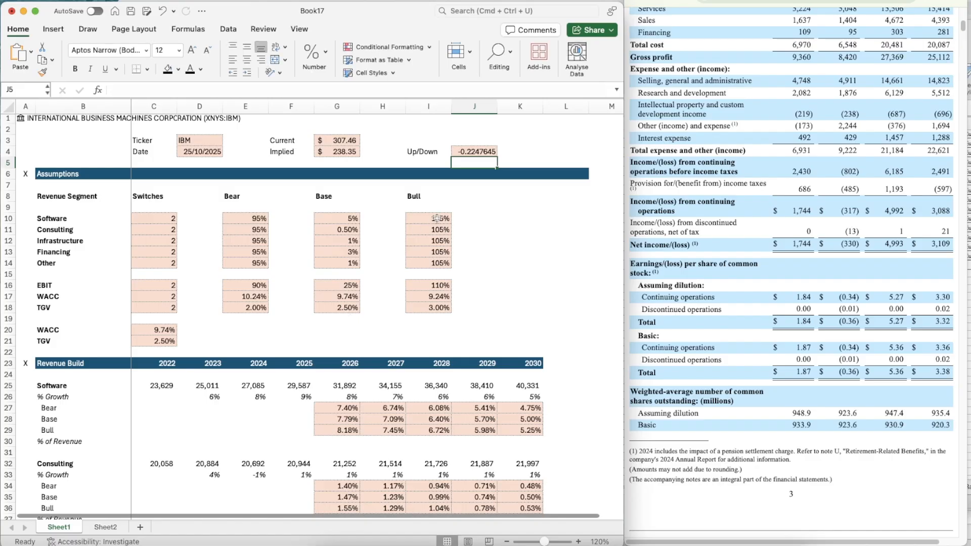
Copy the percentage formatting of the Software Bull assumption in I10 onto the Up/Down result in J4
{"action": "left_click", "coordinate": [439, 218]}
{"action": "left_click", "coordinate": [488, 151]}
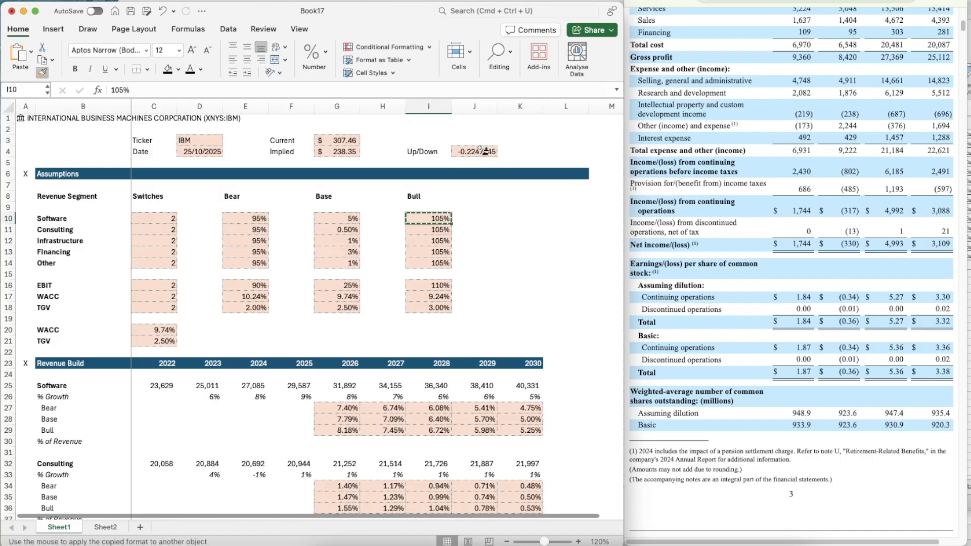
{"action": "key", "text": "ctrl+shift+5"}
Set the five revenue segment switches in C10:C14 to the Bull case, 3
{"action": "left_click", "coordinate": [159, 221]}
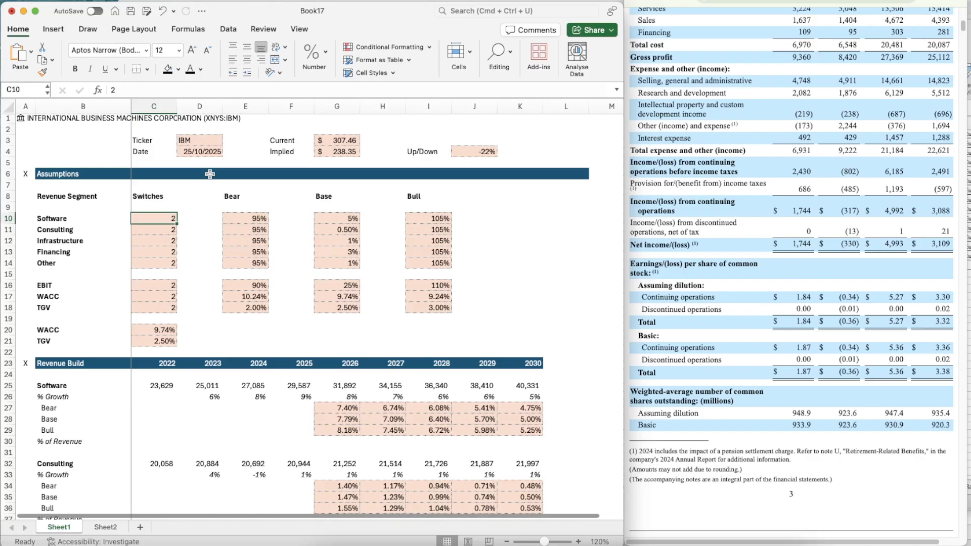
{"action": "type", "text": "3"}
{"action": "key", "text": "Return"}
{"action": "type", "text": "3"}
{"action": "key", "text": "Return"}
{"action": "type", "text": "3"}
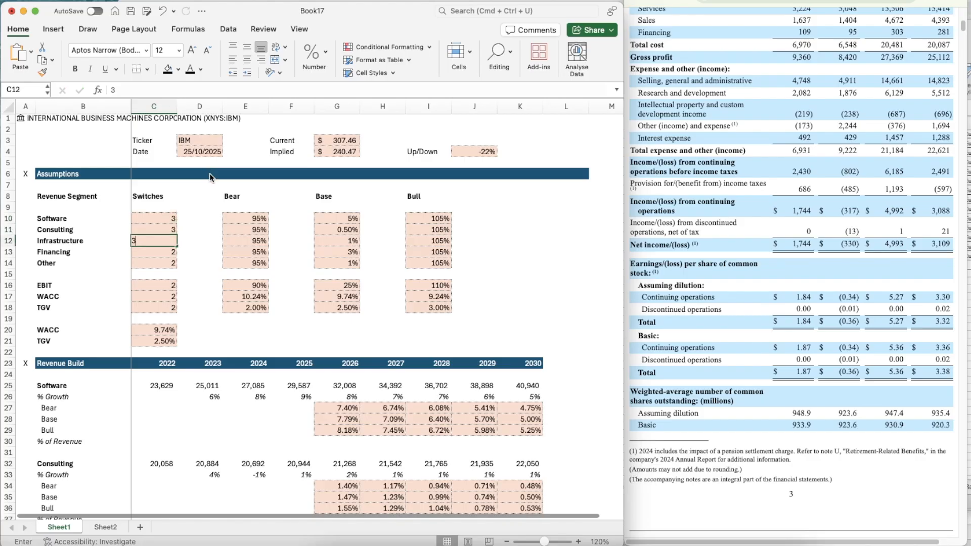
{"action": "key", "text": "Return"}
{"action": "type", "text": "3"}
{"action": "key", "text": "Return"}
{"action": "type", "text": "3"}
{"action": "key", "text": "Return"}
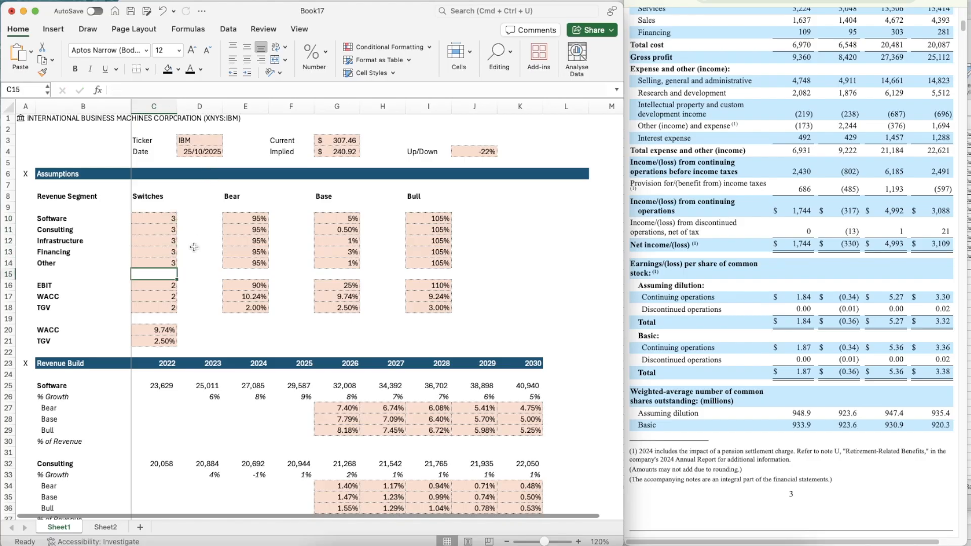
Set the EBIT, WACC and TGV switches in C16:C18 to the Bull case, 3
{"action": "key", "text": "Return"}
{"action": "type", "text": "3"}
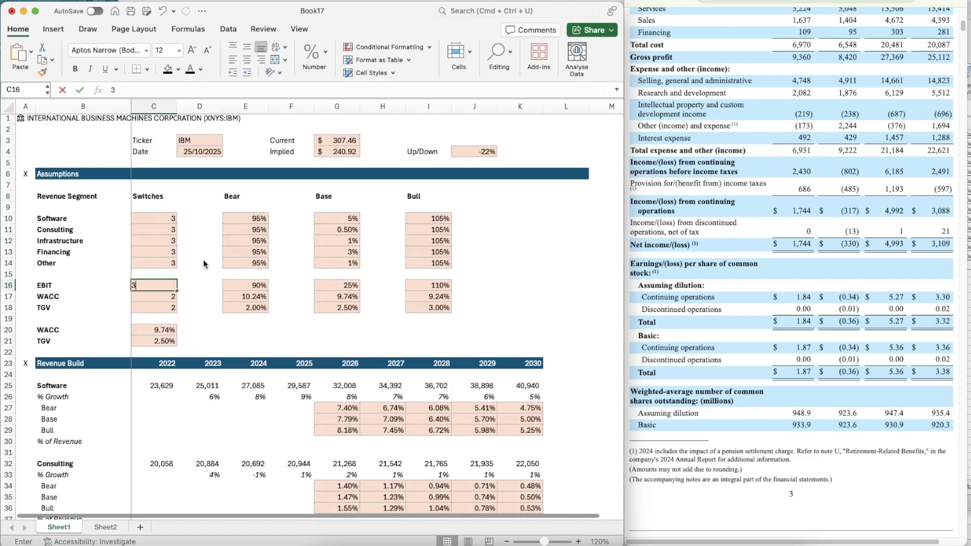
{"action": "key", "text": "Return"}
{"action": "type", "text": "3"}
{"action": "key", "text": "Return"}
{"action": "type", "text": "3"}
{"action": "key", "text": "Return"}
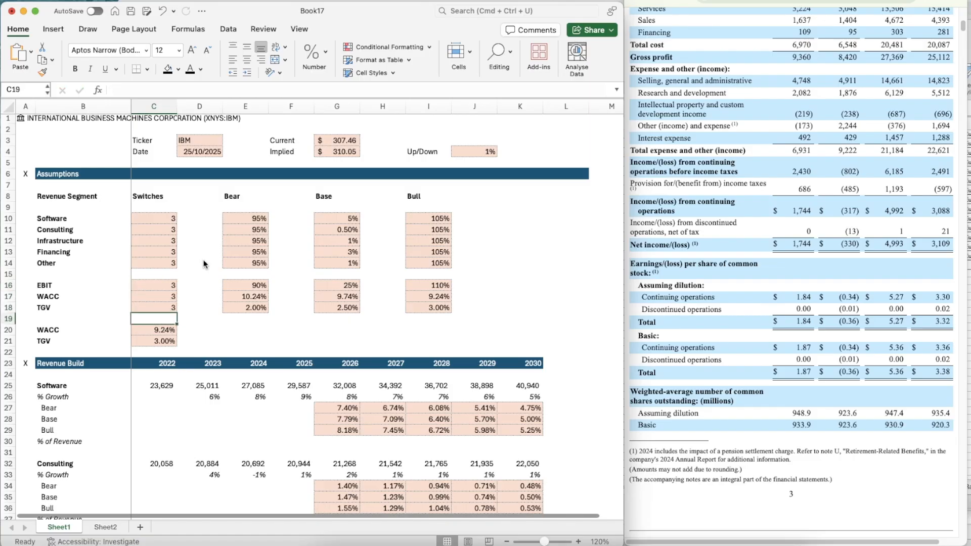
{"action": "key", "text": "Right"}
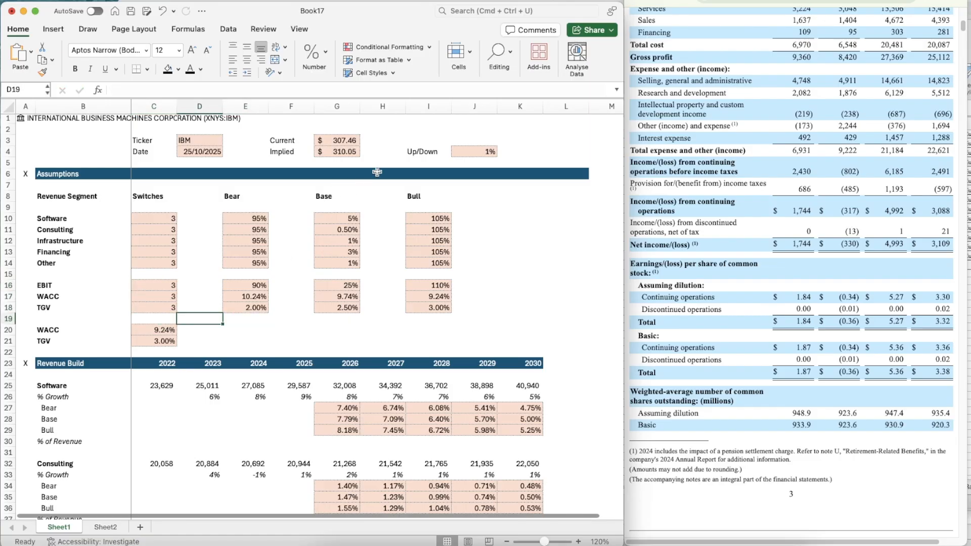
{"action": "scroll", "coordinate": [380, 171], "scroll_direction": "up", "scroll_amount": 1}
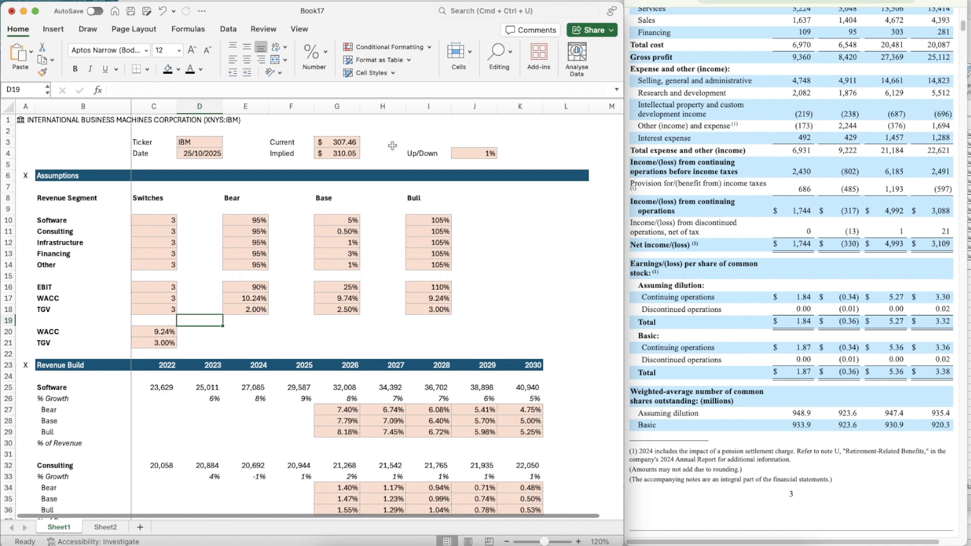
Set the five revenue segment switches in C10:C14 to the Bear case, 1
{"action": "key", "text": "Left"}
{"action": "key", "text": "Up"}
{"action": "key", "text": "Up"}
{"action": "key", "text": "Up"}
{"action": "key", "text": "Up"}
{"action": "key", "text": "Up"}
{"action": "key", "text": "Up"}
{"action": "key", "text": "Up"}
{"action": "key", "text": "Up"}
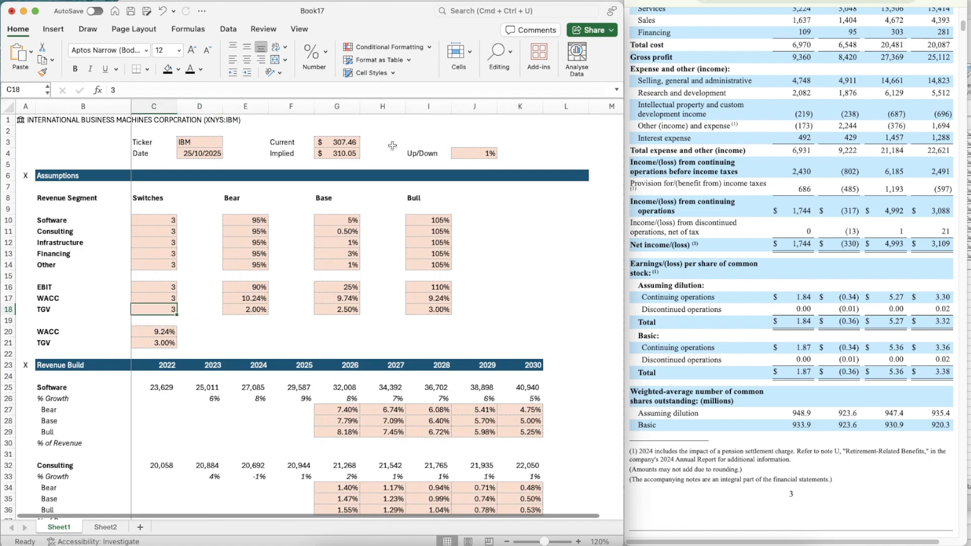
{"action": "key", "text": "Up"}
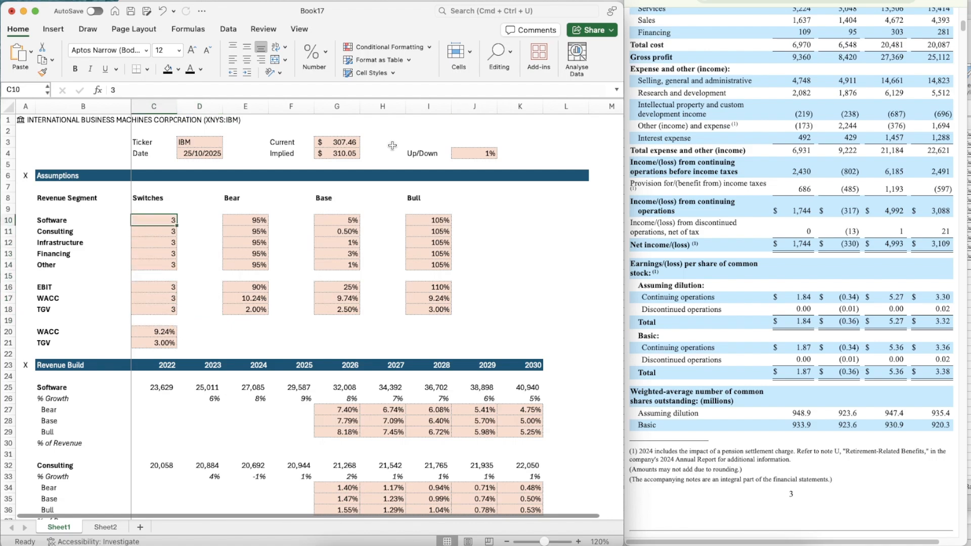
{"action": "type", "text": "1"}
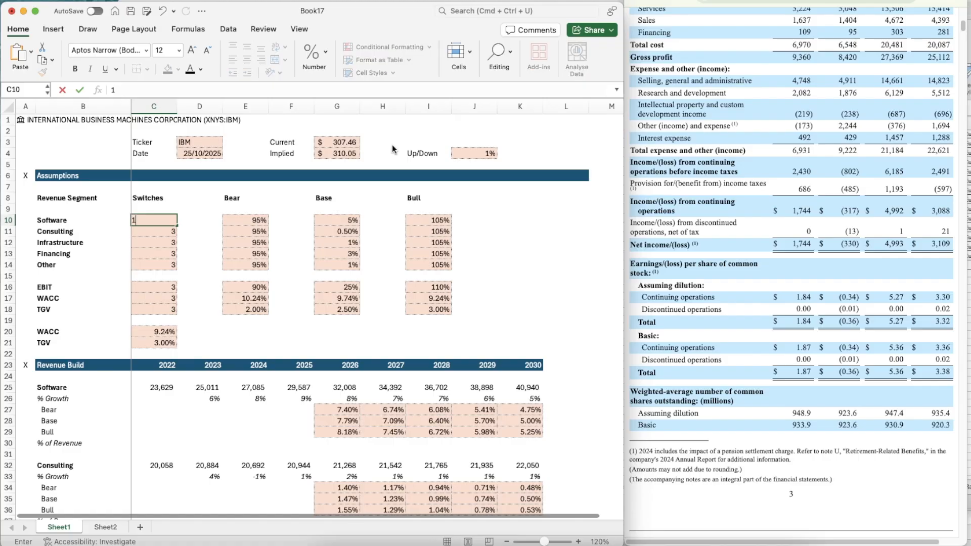
{"action": "key", "text": "Return"}
{"action": "type", "text": "1"}
{"action": "key", "text": "Return"}
{"action": "type", "text": "1"}
{"action": "key", "text": "Return"}
{"action": "type", "text": "1"}
{"action": "key", "text": "Return"}
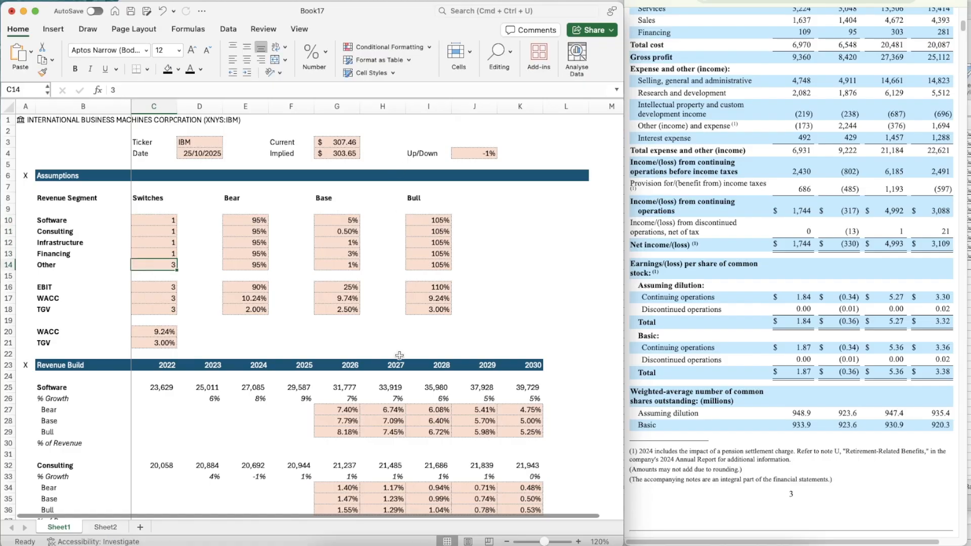
{"action": "type", "text": "1"}
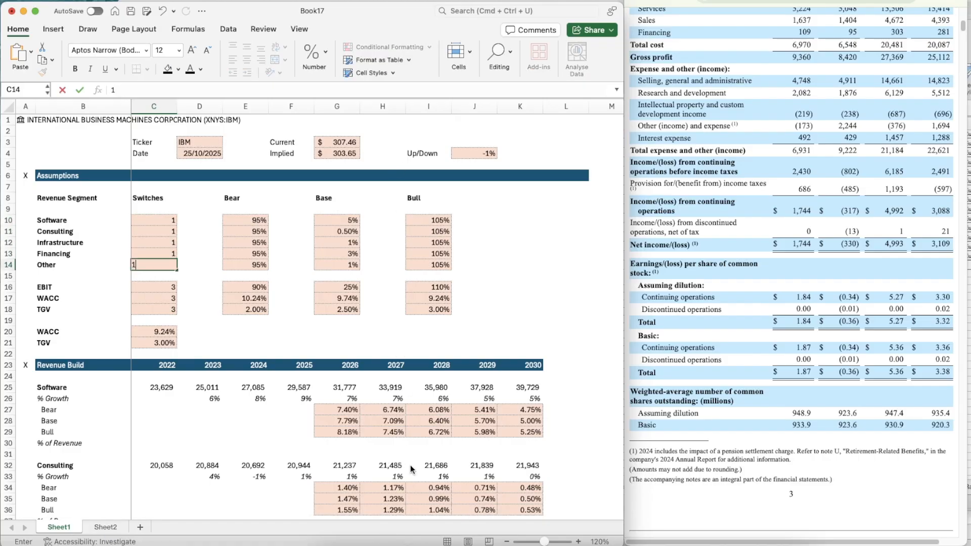
{"action": "key", "text": "Return"}
{"action": "key", "text": "Return"}
Set the EBIT, WACC and TGV switches in C16:C18 to the Bear case, 1
{"action": "type", "text": "1"}
{"action": "key", "text": "Return"}
{"action": "type", "text": "1"}
{"action": "key", "text": "Return"}
{"action": "type", "text": "1"}
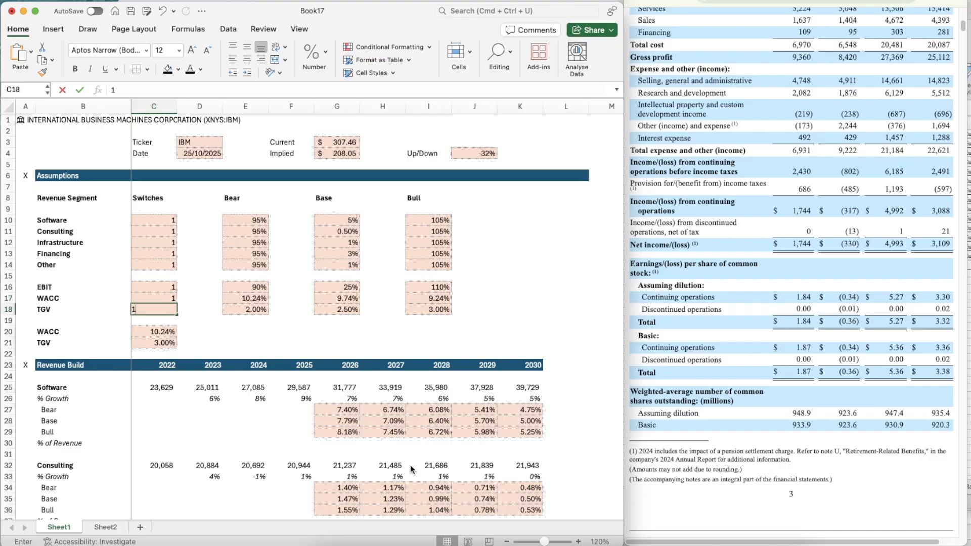
{"action": "key", "text": "Return"}
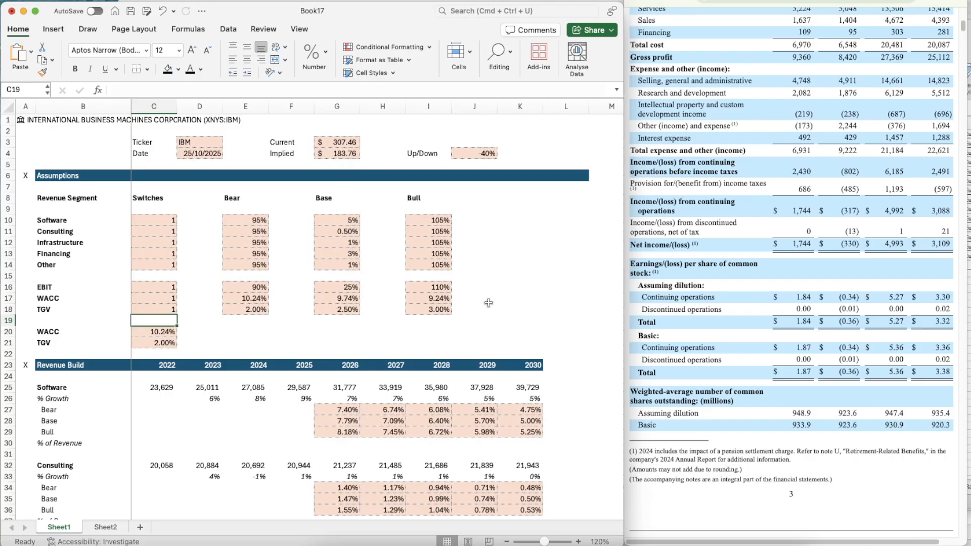
Switch the TGV, WACC and EBIT cases in C18, C17 and C16 back to Bull, 3
{"action": "key", "text": "Up"}
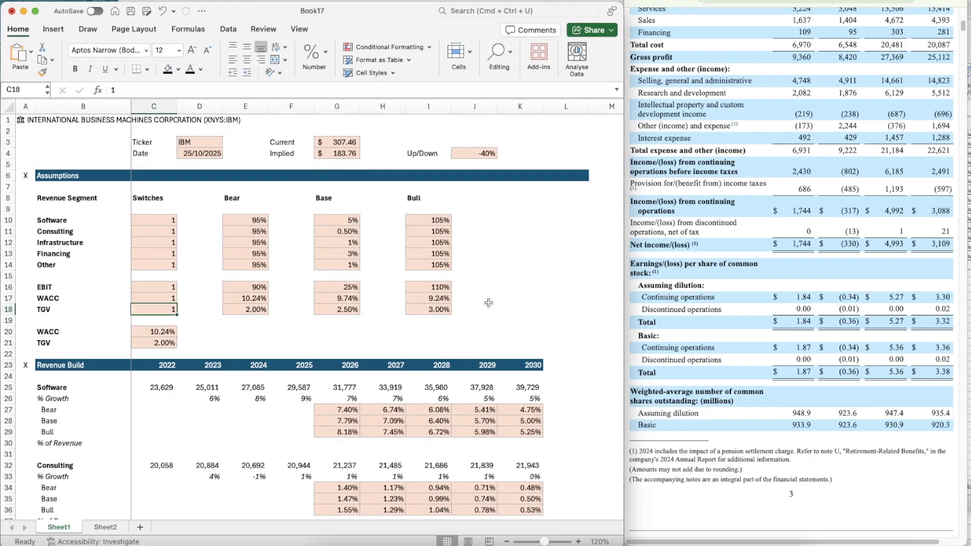
{"action": "type", "text": "3"}
{"action": "key", "text": "Up"}
{"action": "type", "text": "3"}
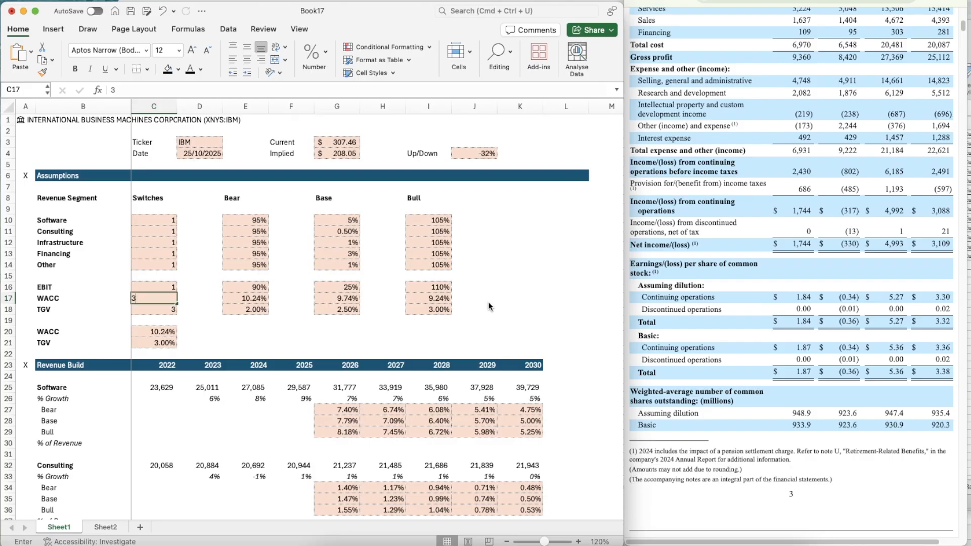
{"action": "key", "text": "Up"}
{"action": "type", "text": "3"}
{"action": "key", "text": "Up"}
Return the revenue segment switches in C10:C14 to the Bull case, 3, and clear the stray entry in C9
{"action": "key", "text": "Up"}
{"action": "type", "text": "3"}
{"action": "key", "text": "Up"}
{"action": "type", "text": "3"}
{"action": "key", "text": "Up"}
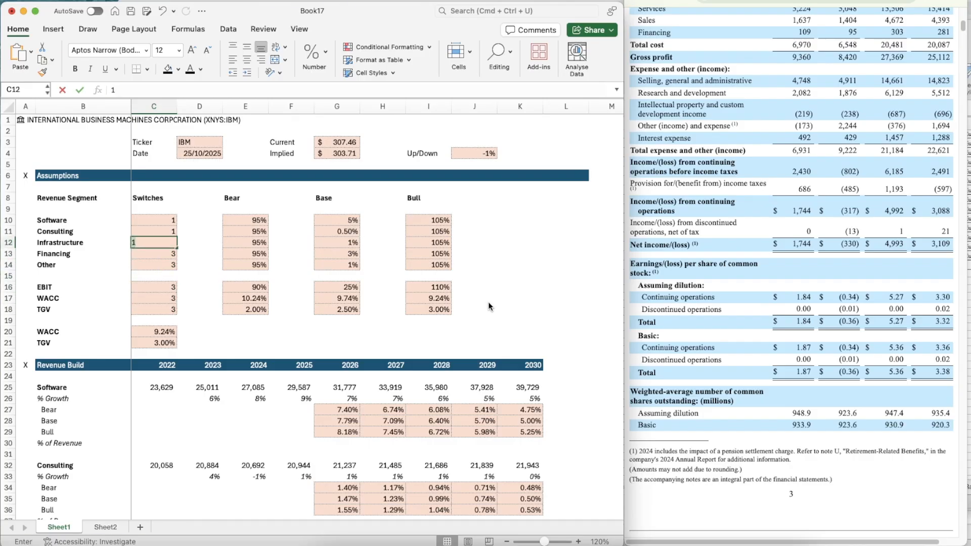
{"action": "type", "text": "3"}
{"action": "key", "text": "Up"}
{"action": "key", "text": "3"}
{"action": "key", "text": "Up"}
{"action": "type", "text": "3"}
{"action": "key", "text": "Up"}
{"action": "type", "text": "3"}
{"action": "key", "text": "Up"}
{"action": "key", "text": "Right"}
{"action": "key", "text": "Down"}
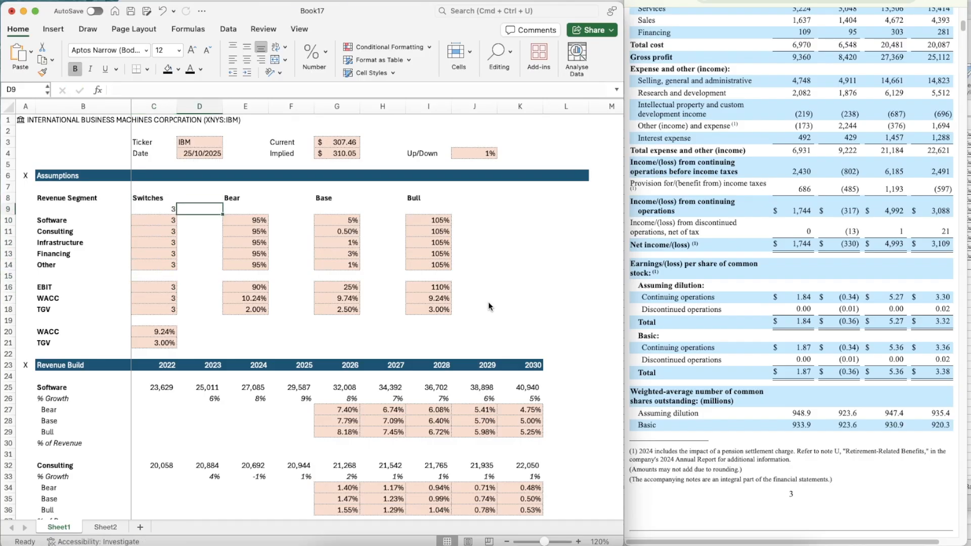
{"action": "key", "text": "Left"}
{"action": "key", "text": "Delete"}
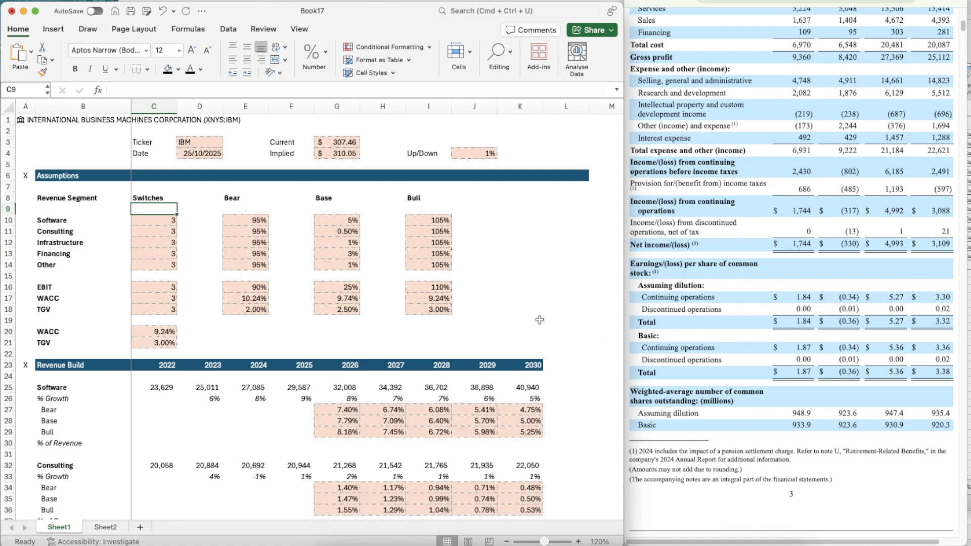
Review the DCF section of Sheet1 down to the equity value and implied share price
{"action": "scroll", "coordinate": [540, 319], "scroll_direction": "down", "scroll_amount": 10}
{"action": "scroll", "coordinate": [539, 320], "scroll_direction": "up", "scroll_amount": 10}
{"action": "scroll", "coordinate": [540, 320], "scroll_direction": "down", "scroll_amount": 1}
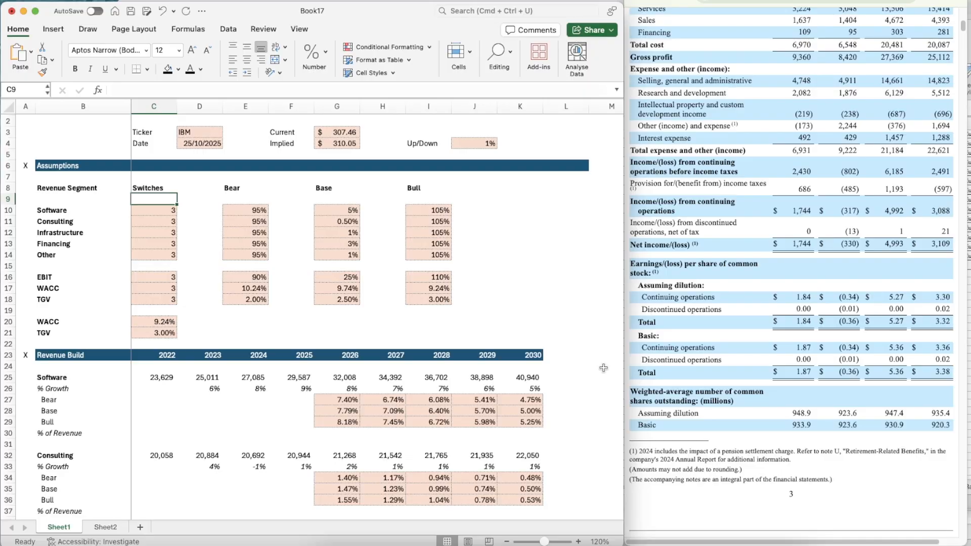
{"action": "scroll", "coordinate": [606, 409], "scroll_direction": "down", "scroll_amount": 6}
{"action": "scroll", "coordinate": [605, 410], "scroll_direction": "down", "scroll_amount": 20}
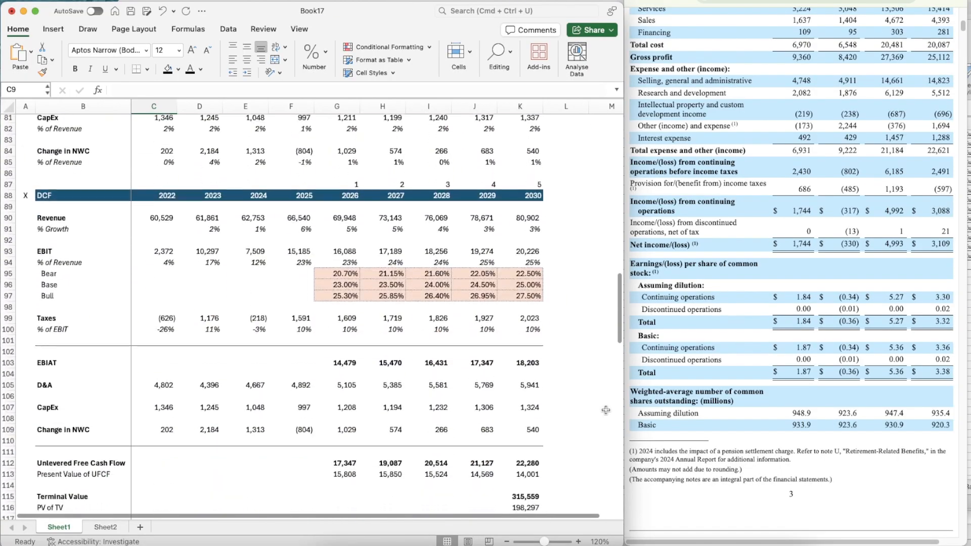
{"action": "scroll", "coordinate": [606, 411], "scroll_direction": "down", "scroll_amount": 1}
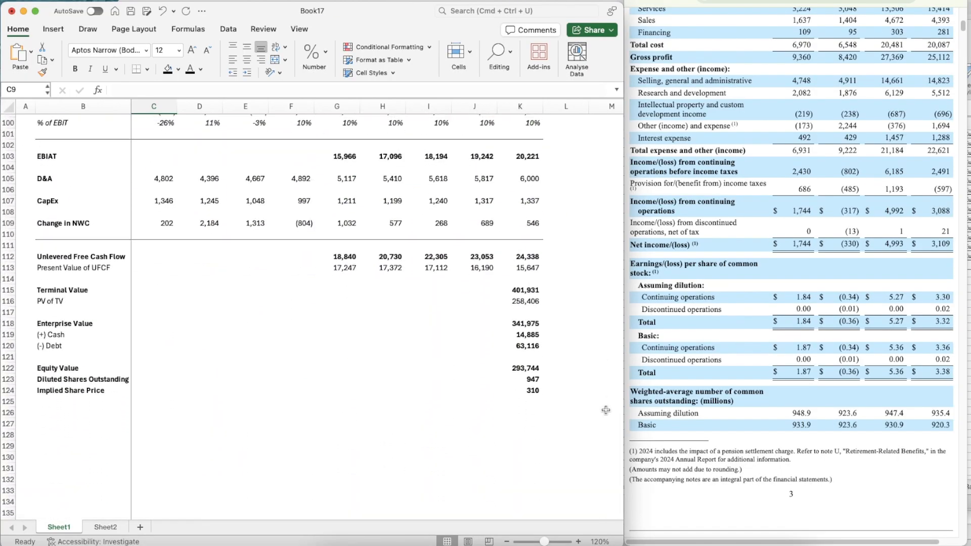